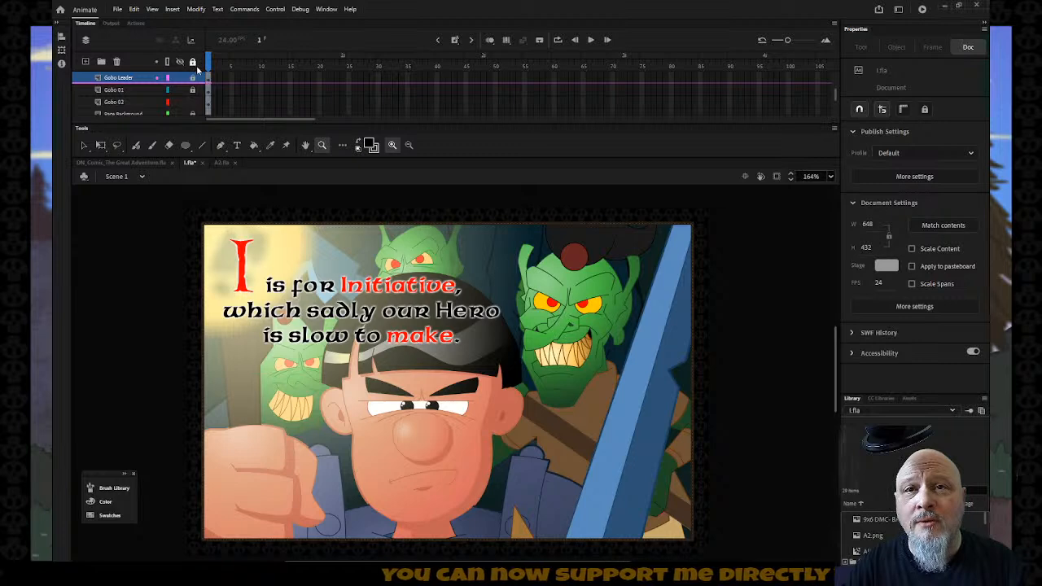
Step: Hide every layer in the scene except the Hero layer
scroll(195, 82, "up", 1)
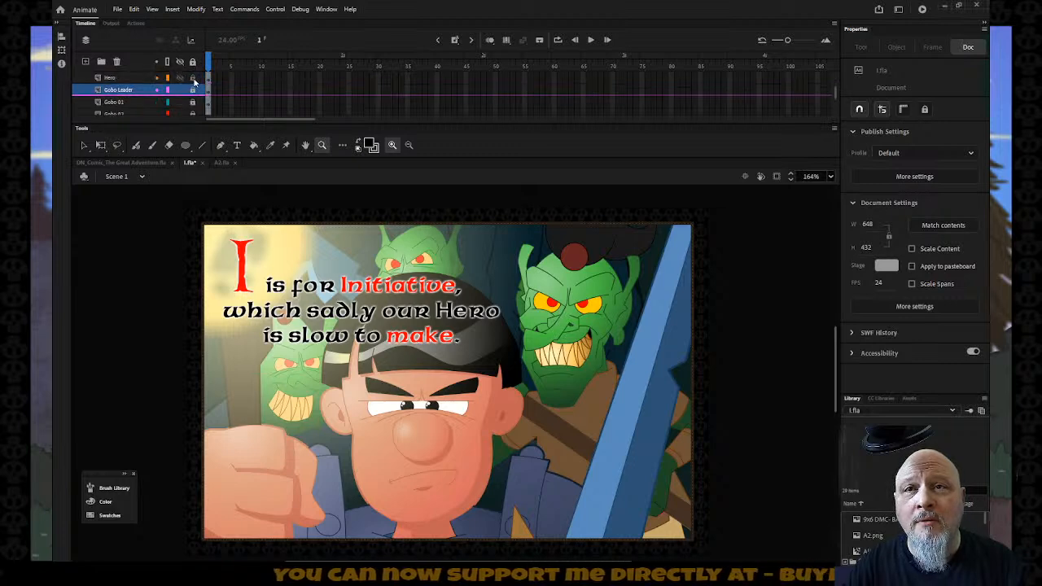
left_click(194, 80)
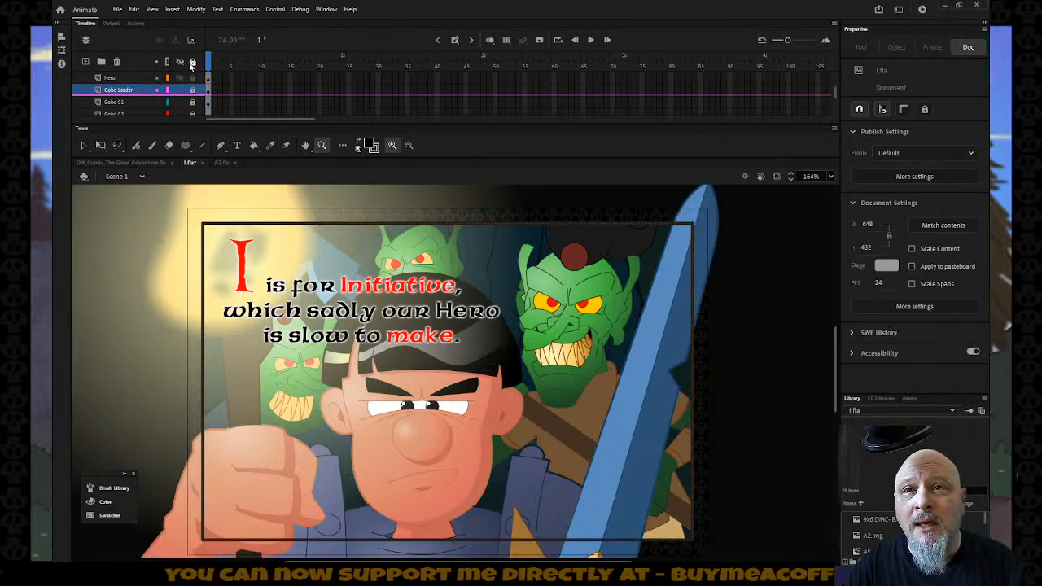
left_click(181, 63)
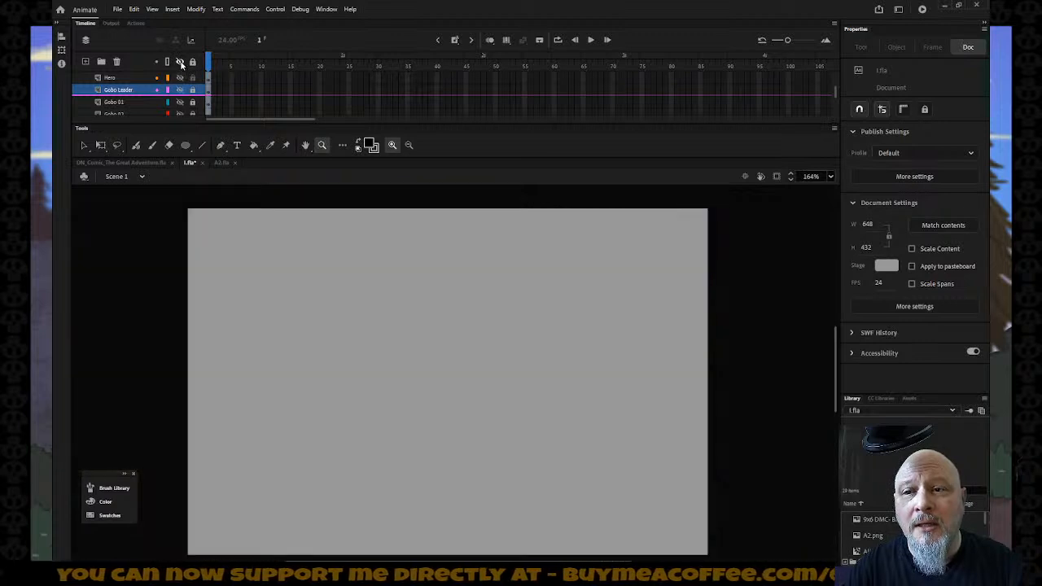
left_click(180, 77)
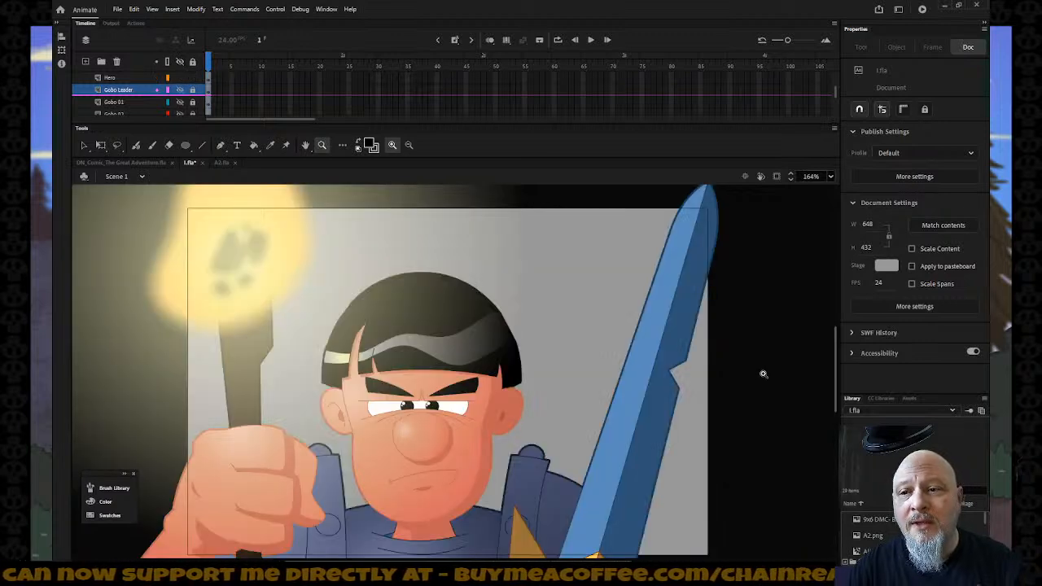
Step: Examine the isolated hero artwork from the torch and sword down to the trousers
scroll(756, 388, "down", 5)
scroll(755, 388, "up", 2)
scroll(755, 387, "down", 5)
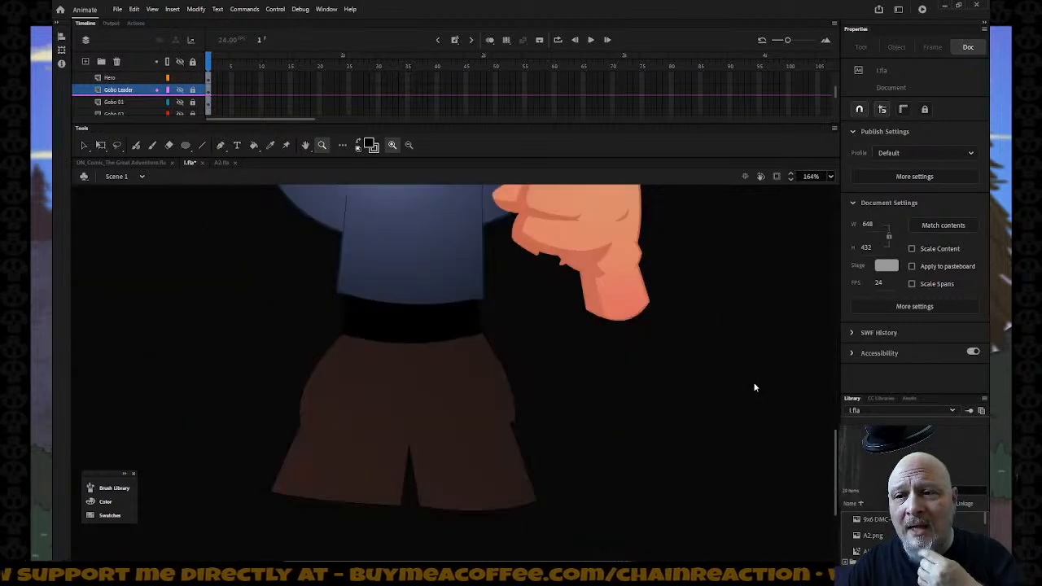
scroll(753, 383, "up", 4)
scroll(752, 389, "down", 1)
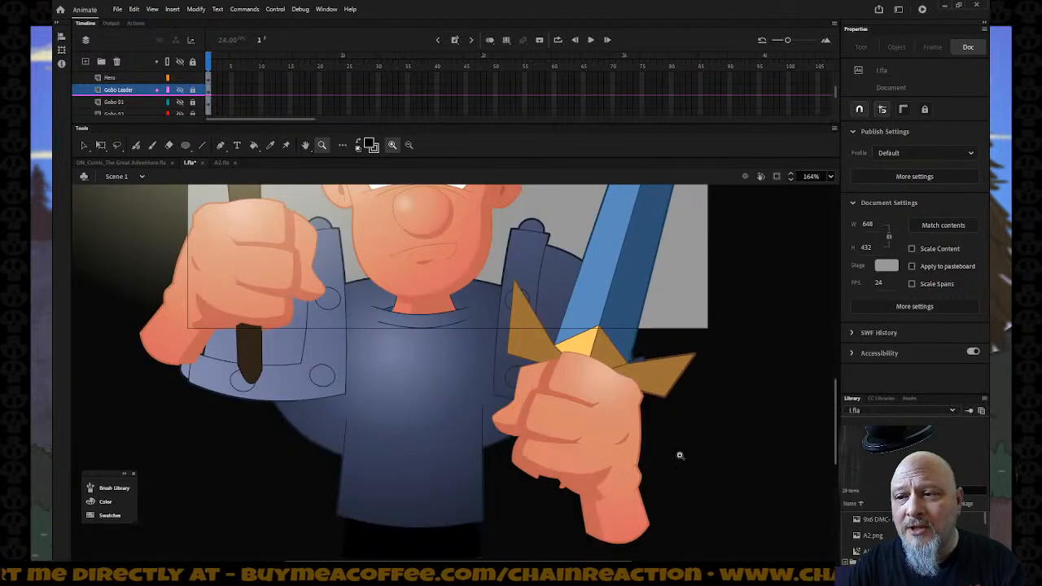
scroll(492, 451, "down", 1)
scroll(231, 337, "up", 3)
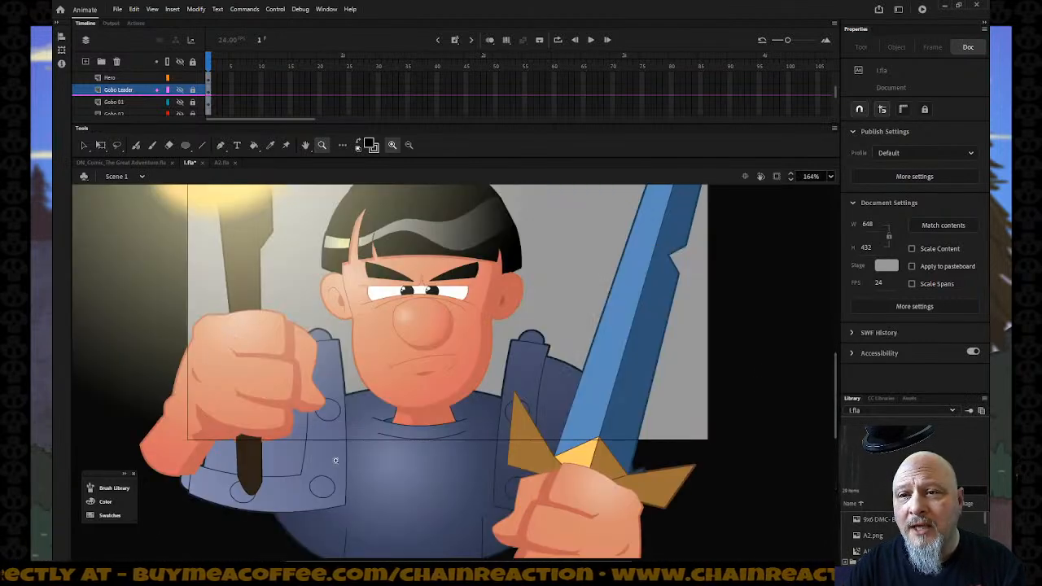
scroll(529, 486, "up", 2)
scroll(531, 473, "down", 2)
scroll(538, 432, "up", 3)
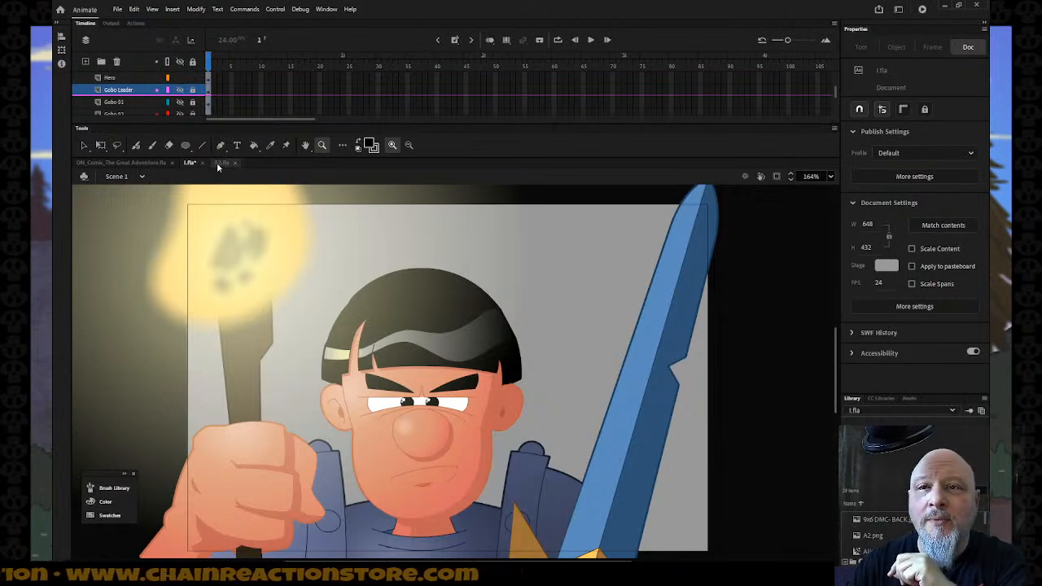
Step: View the hero in the A2.fla document and open the F document from the Working files folder for comparison
left_click(220, 162)
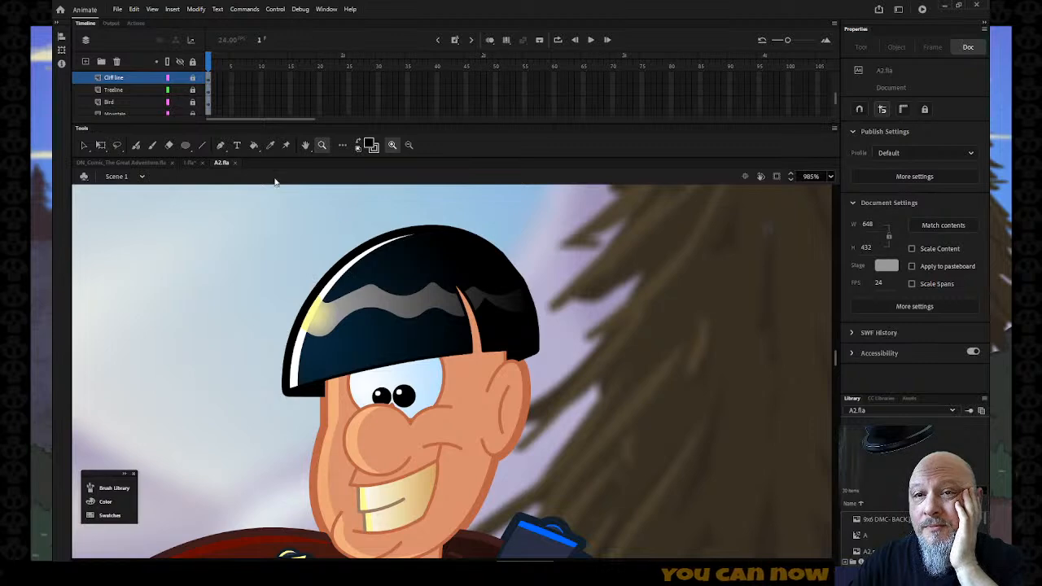
left_click(118, 8)
mouse_move(134, 9)
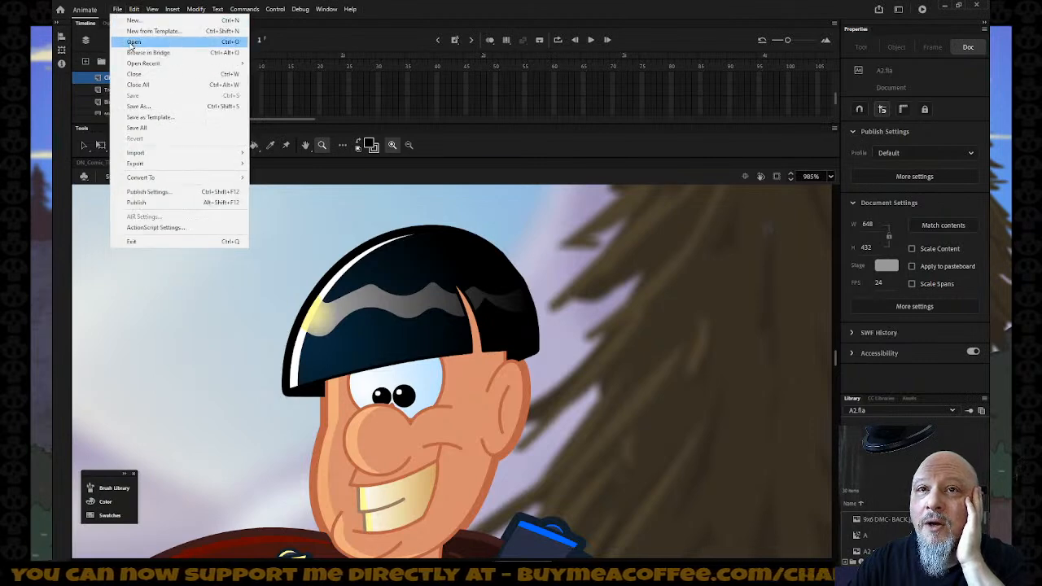
left_click(129, 42)
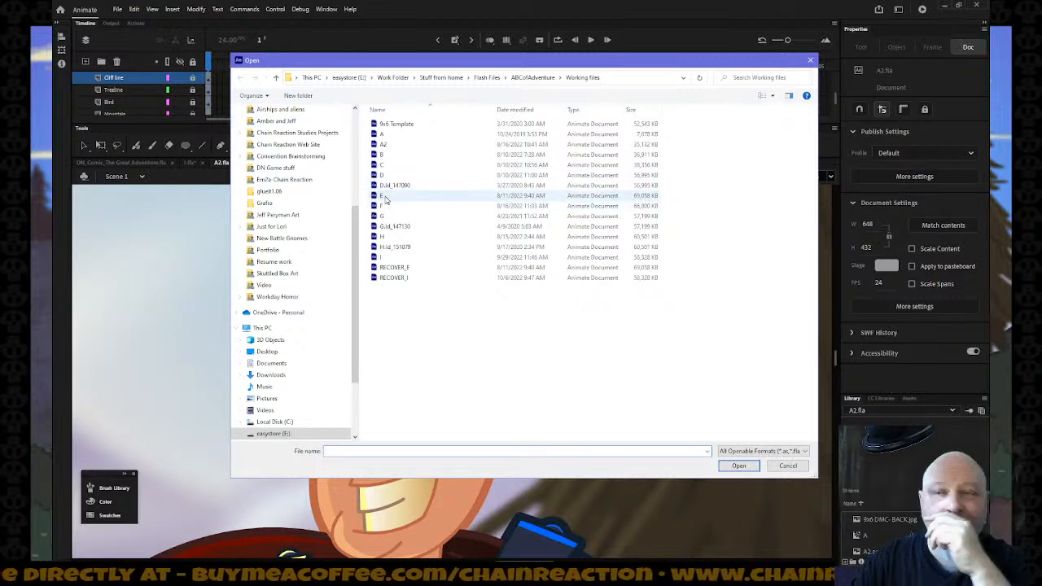
double_click(381, 205)
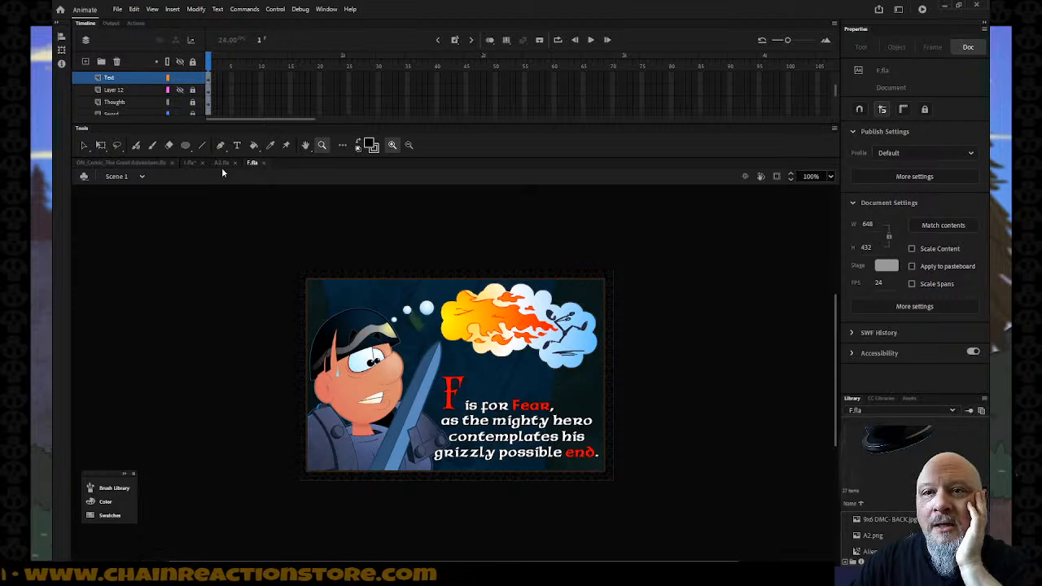
Step: Return to the I.fla document and open the hero symbol for editing in place
left_click(190, 162)
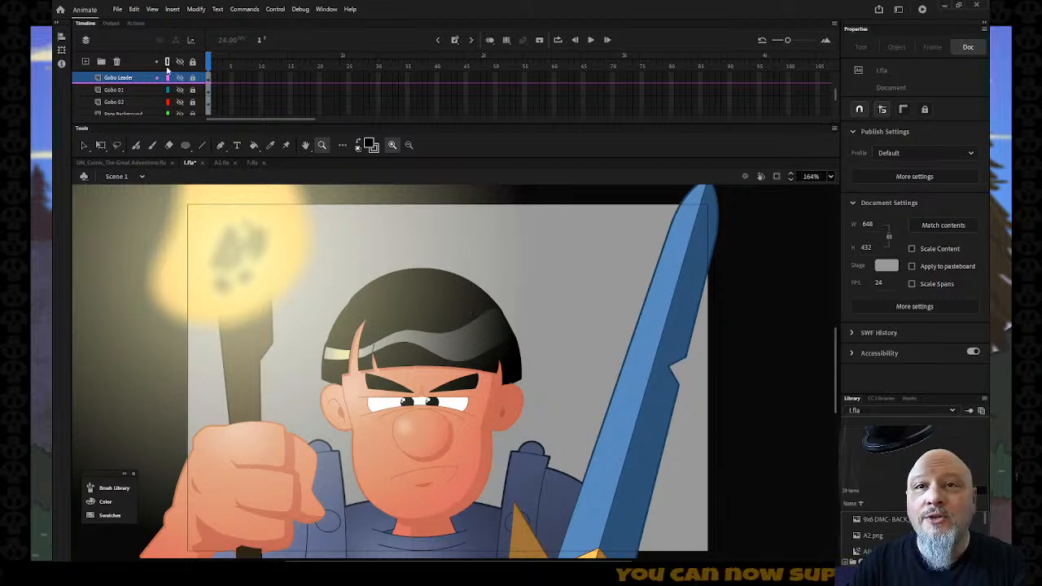
left_click(84, 145)
double_click(407, 333)
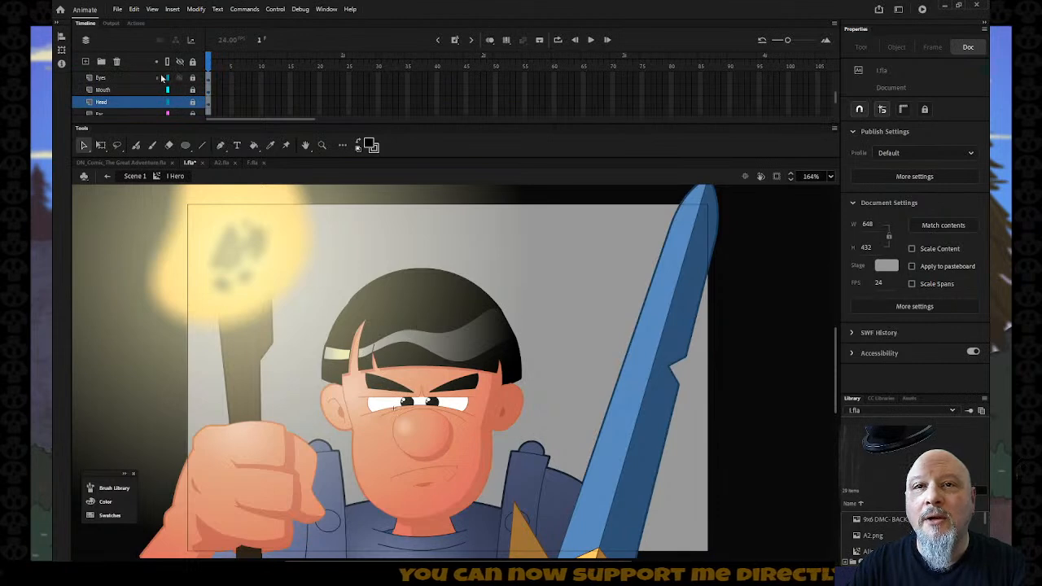
Step: Hide Layer_18, which holds the torch flame and its light, and rename it "Fire and glow"
scroll(164, 78, "up", 3)
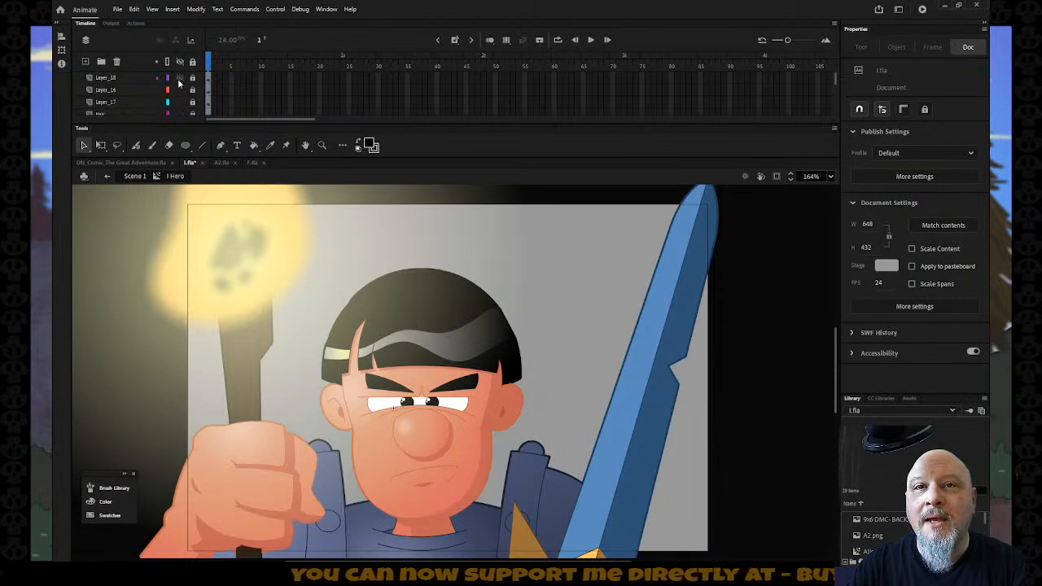
left_click(179, 78)
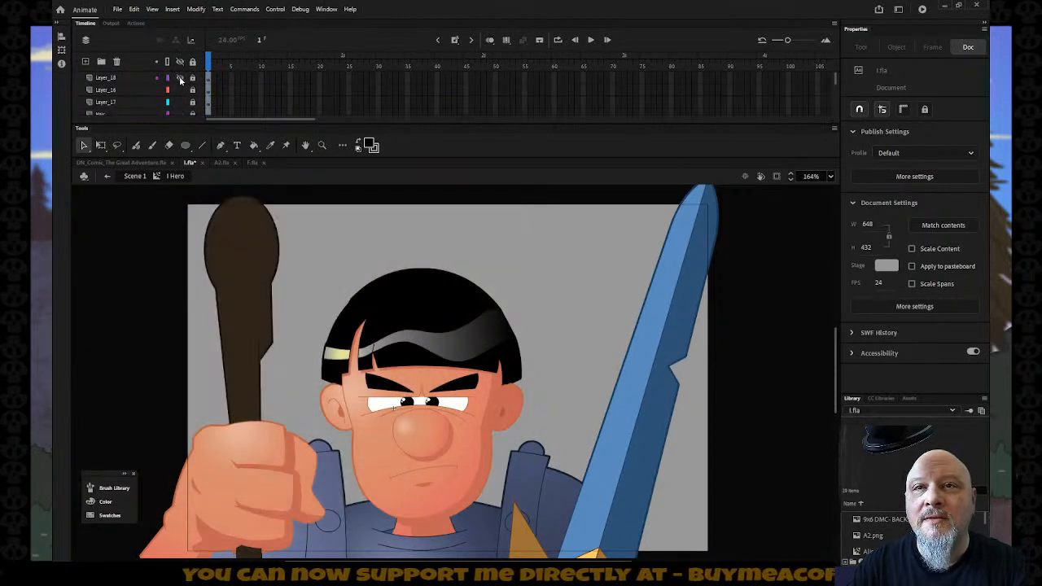
double_click(122, 78)
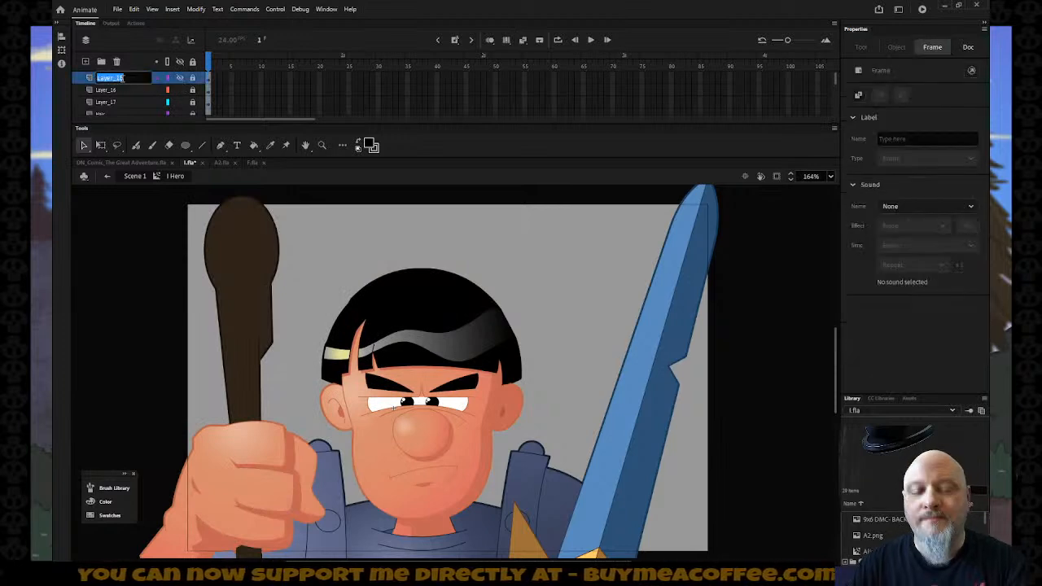
type("Fire and glow")
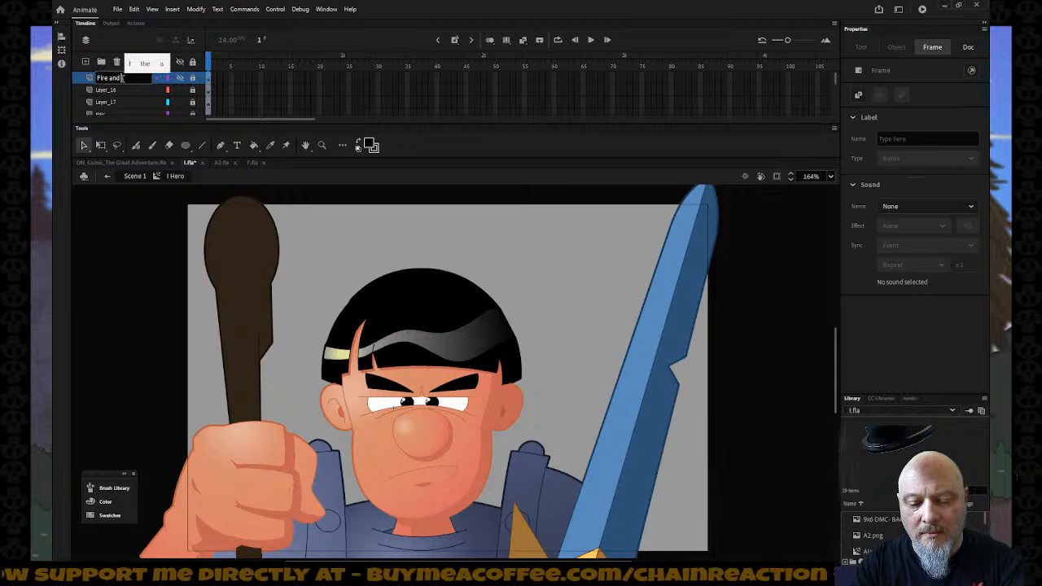
key("Return")
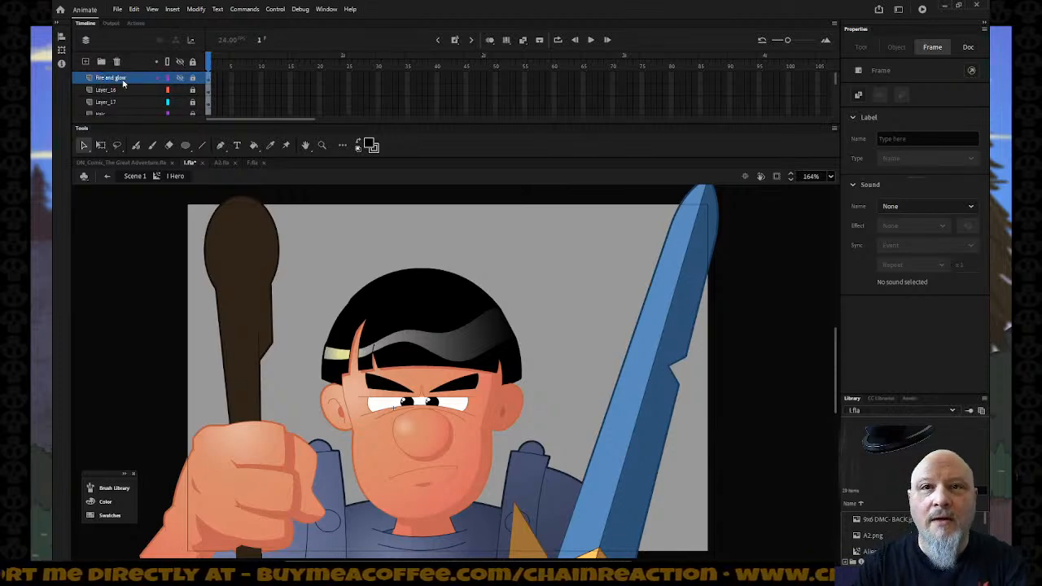
Step: Toggle Layer_16's visibility to identify its artwork and rename the layer "Torch hand"
left_click(180, 91)
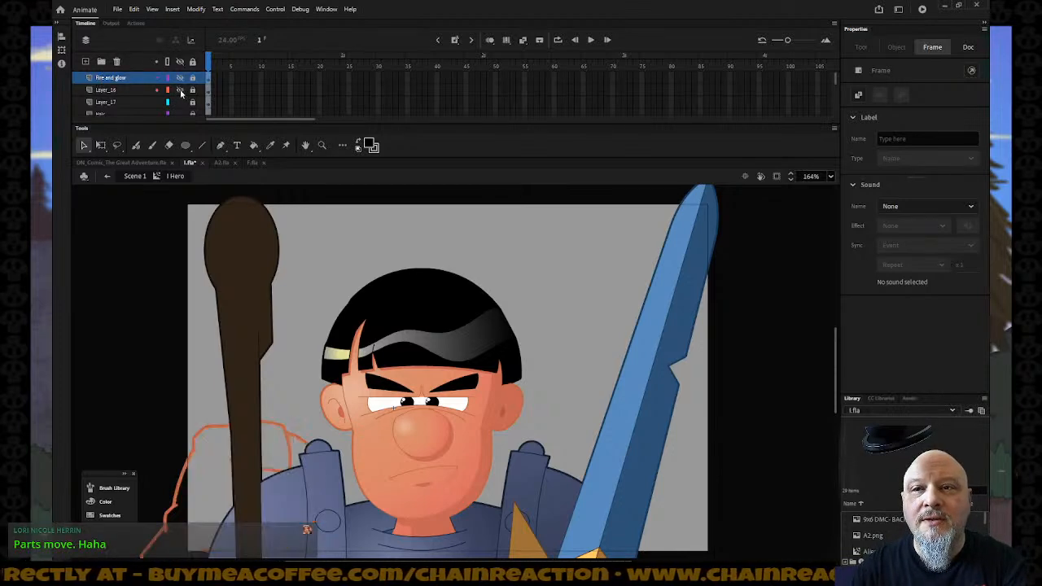
left_click(180, 91)
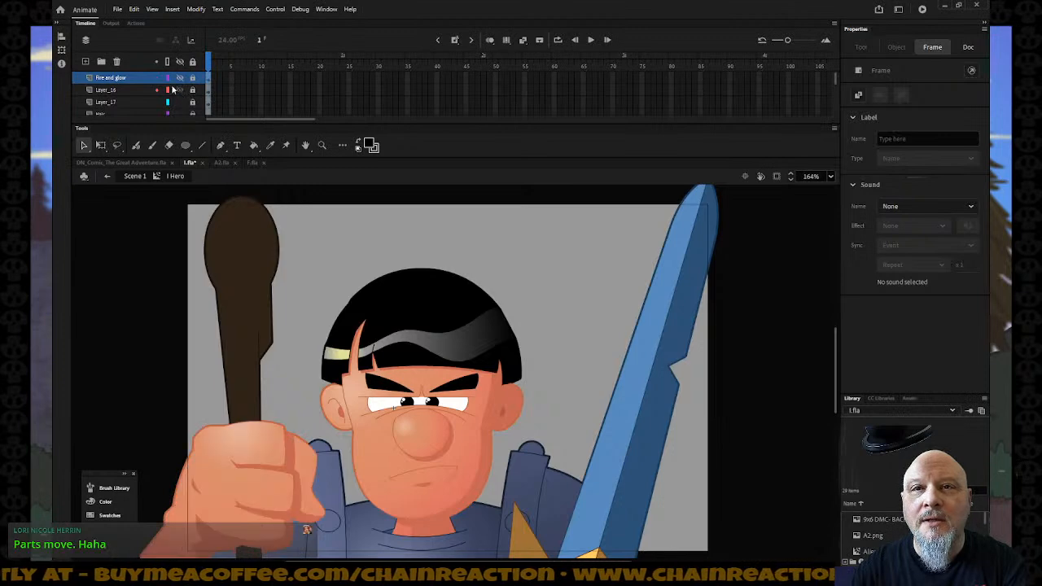
double_click(128, 90)
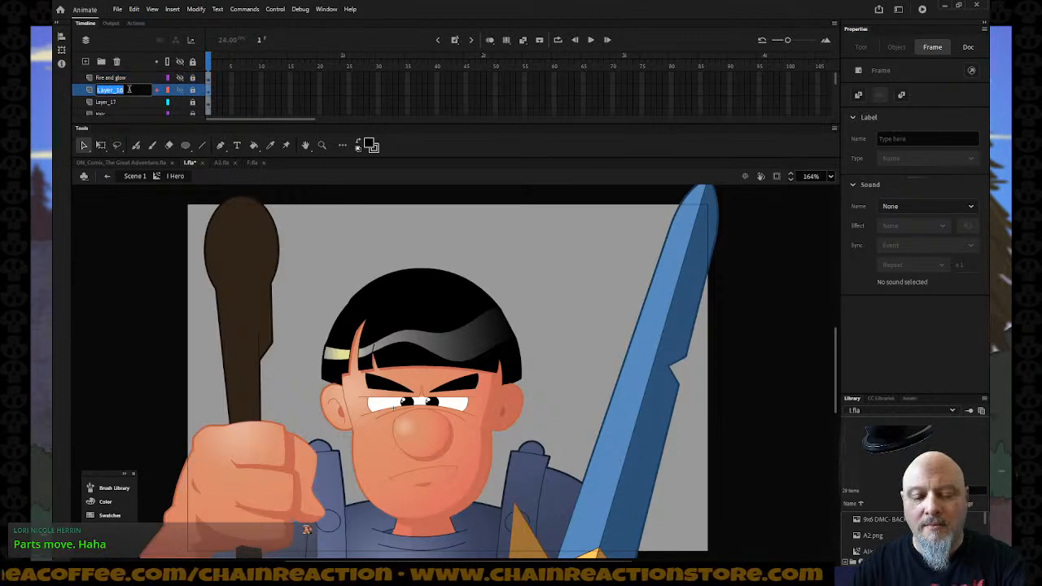
type("Tou")
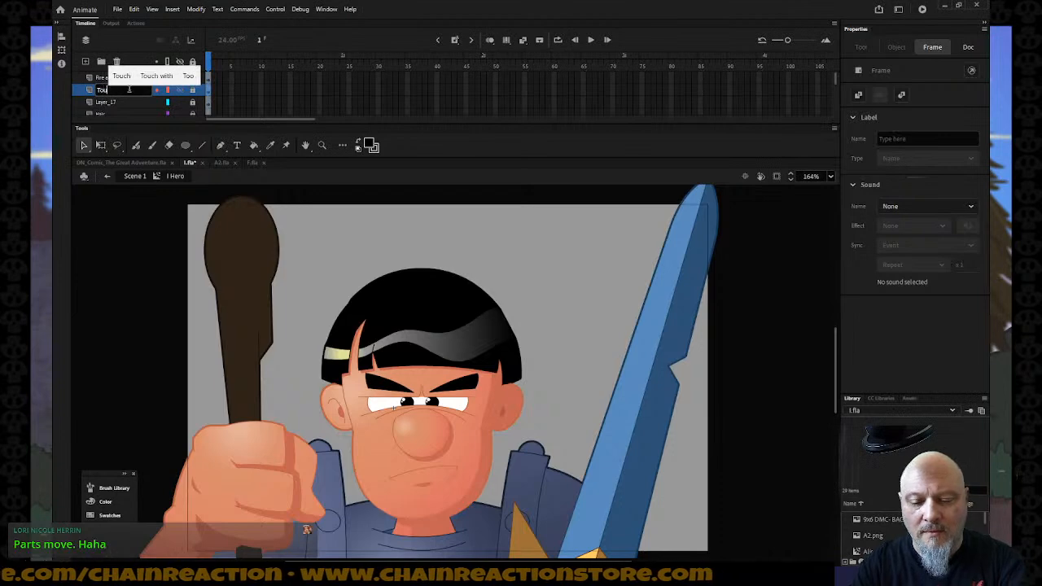
key("BackSpace")
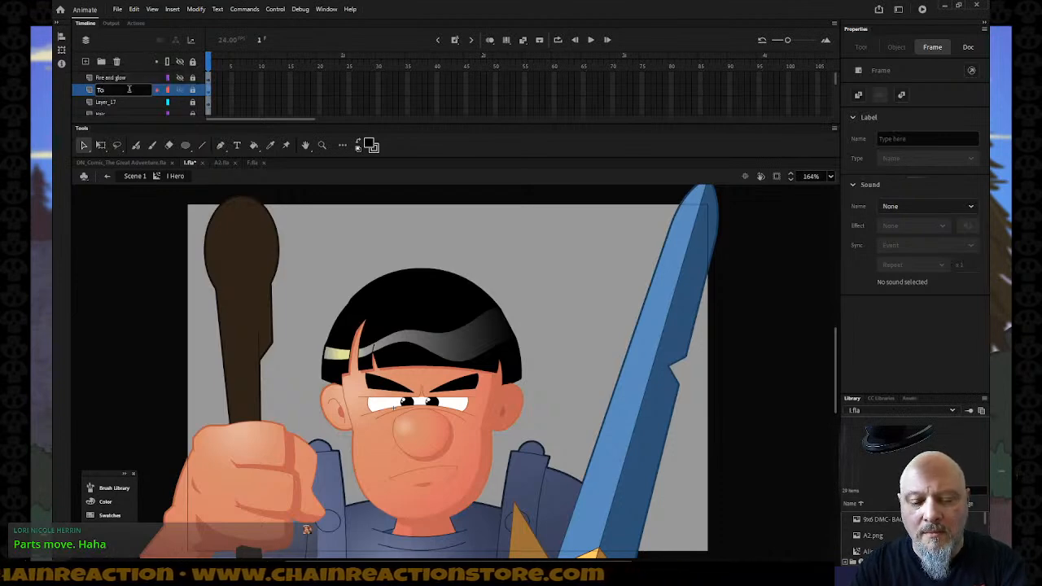
type("rch")
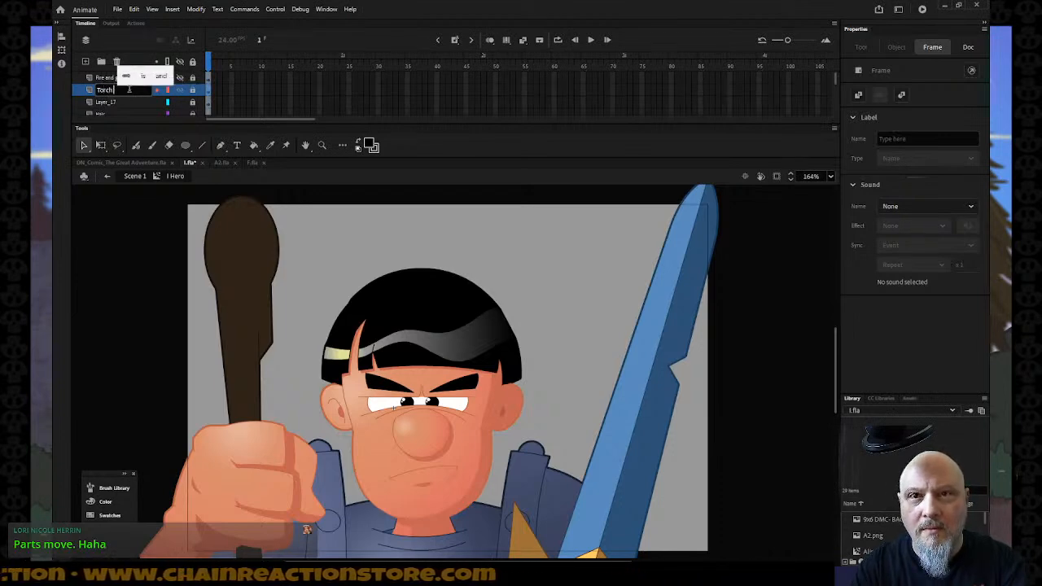
type(" han")
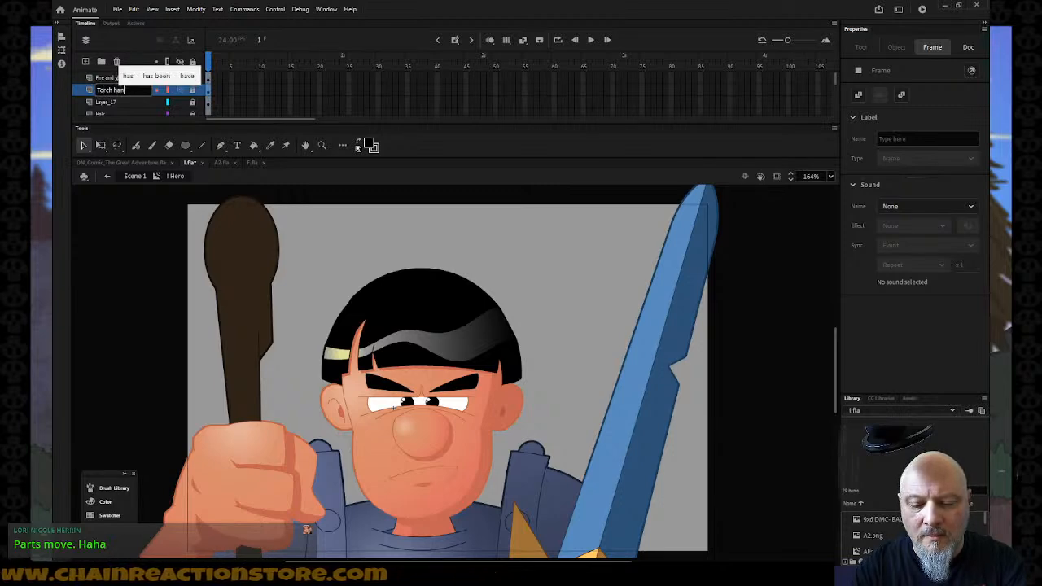
type("d")
key("Return")
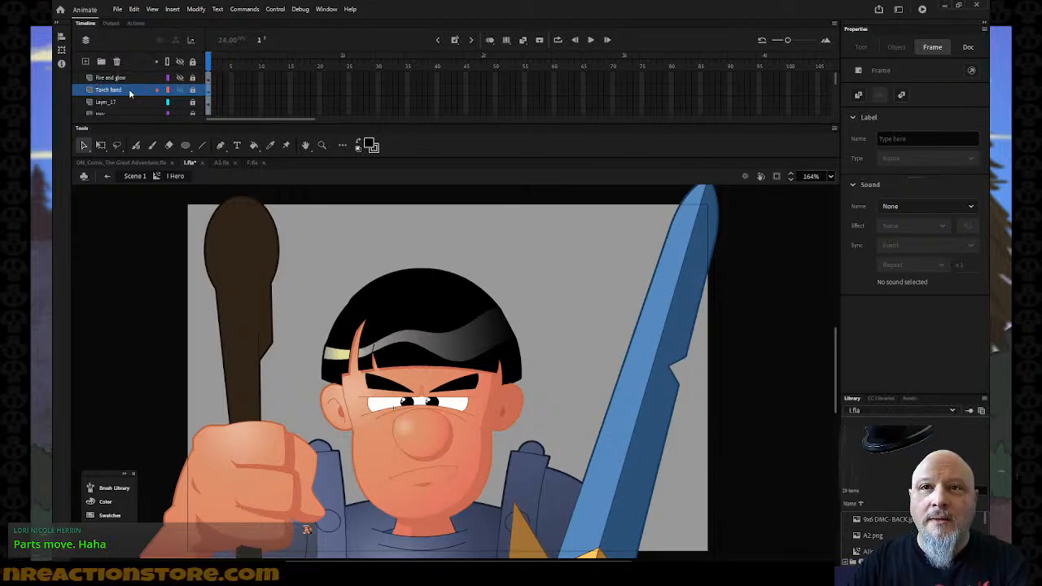
Step: Toggle the visibility of Layer_17 and the Torch hand layer to identify which artwork each one holds
left_click(181, 104)
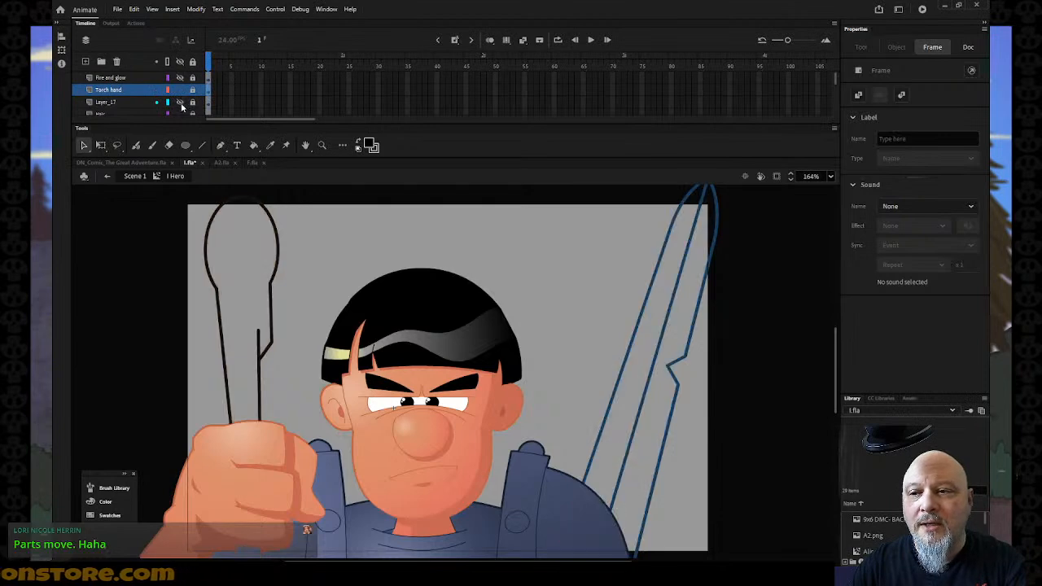
left_click(181, 104)
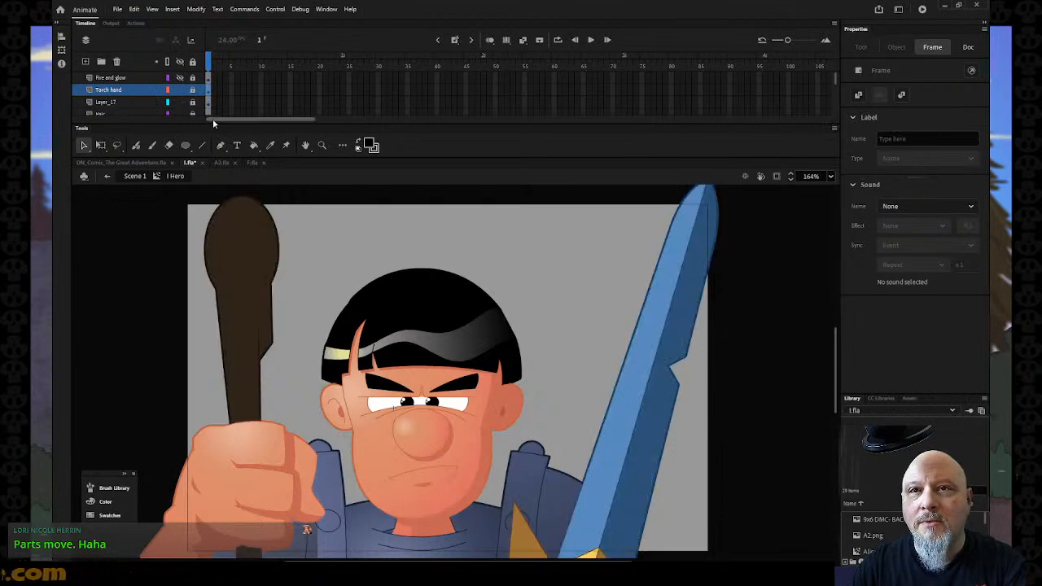
left_click(180, 89)
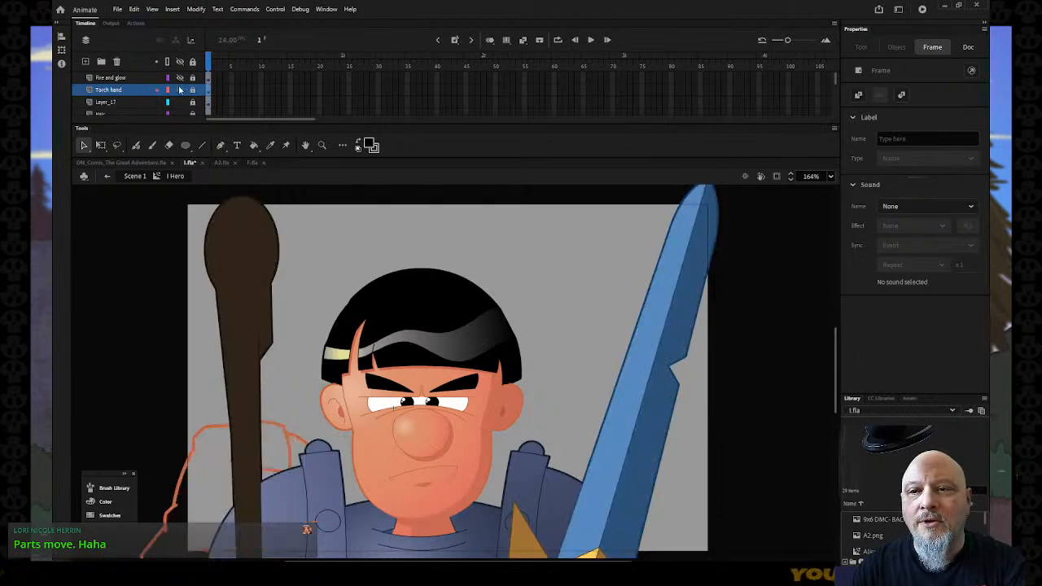
scroll(180, 85, "down", 1)
left_click(180, 77)
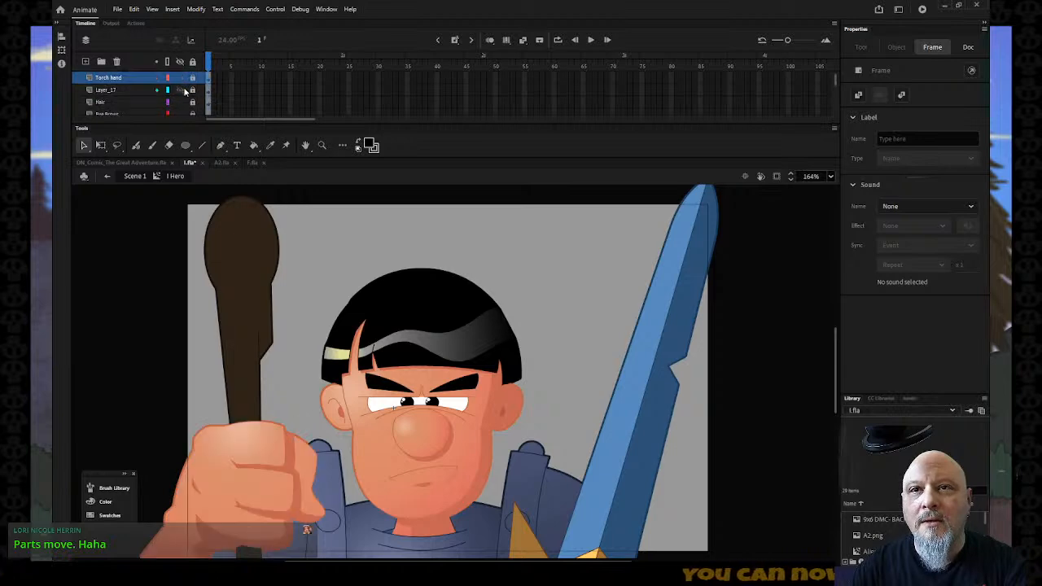
left_click(181, 89)
left_click(181, 89)
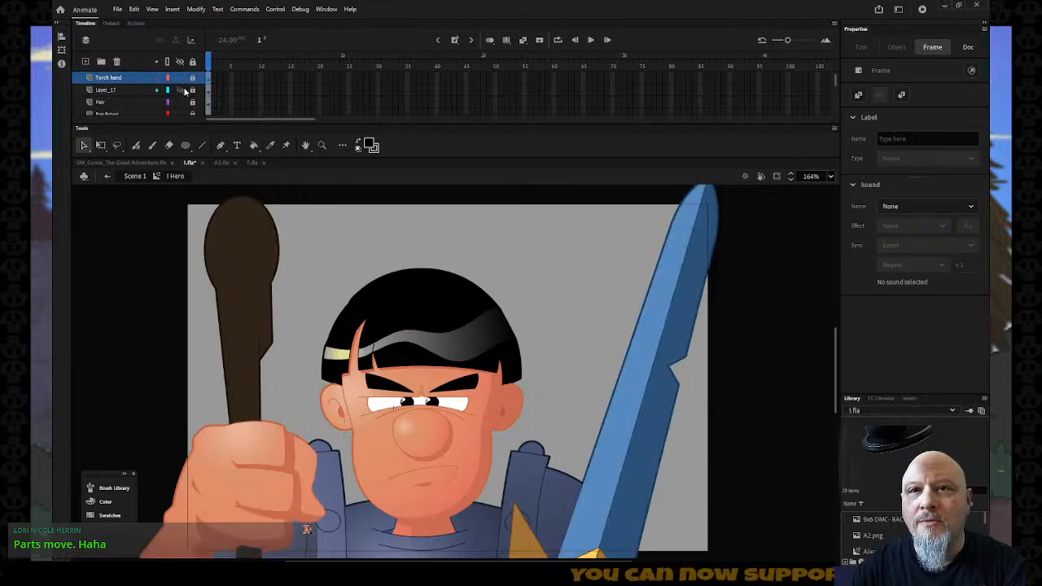
left_click(181, 90)
left_click(181, 90)
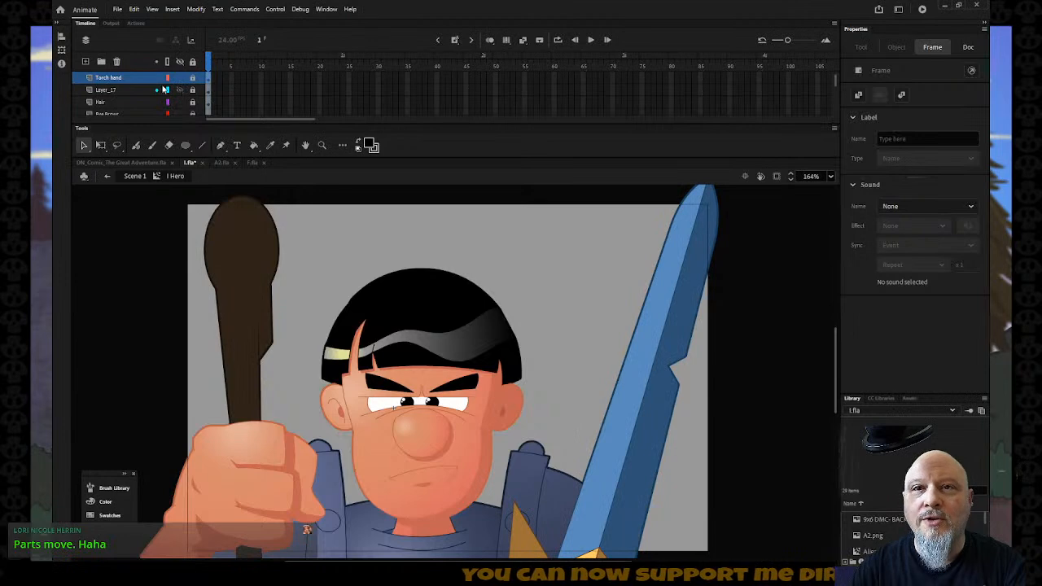
Step: Rename Layer_17, which holds the sword and the torch shaft, "Sword and Torch"
double_click(131, 89)
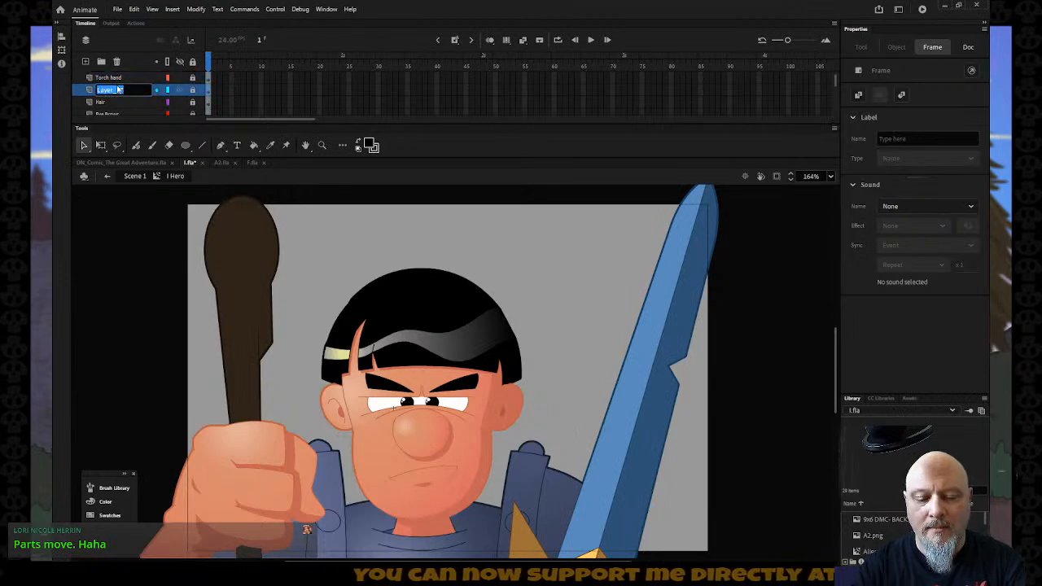
type("Sword and t")
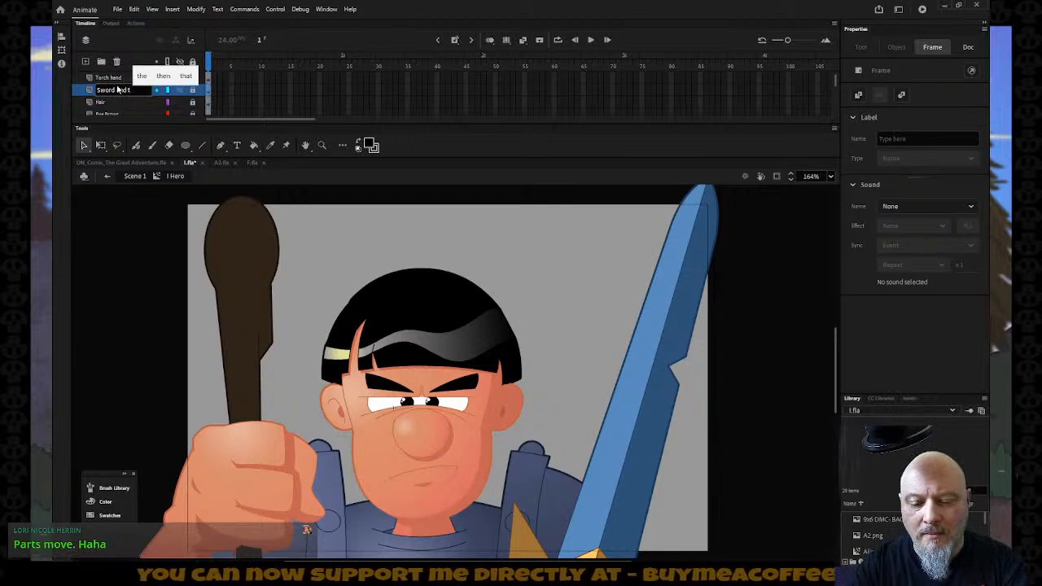
type("orch")
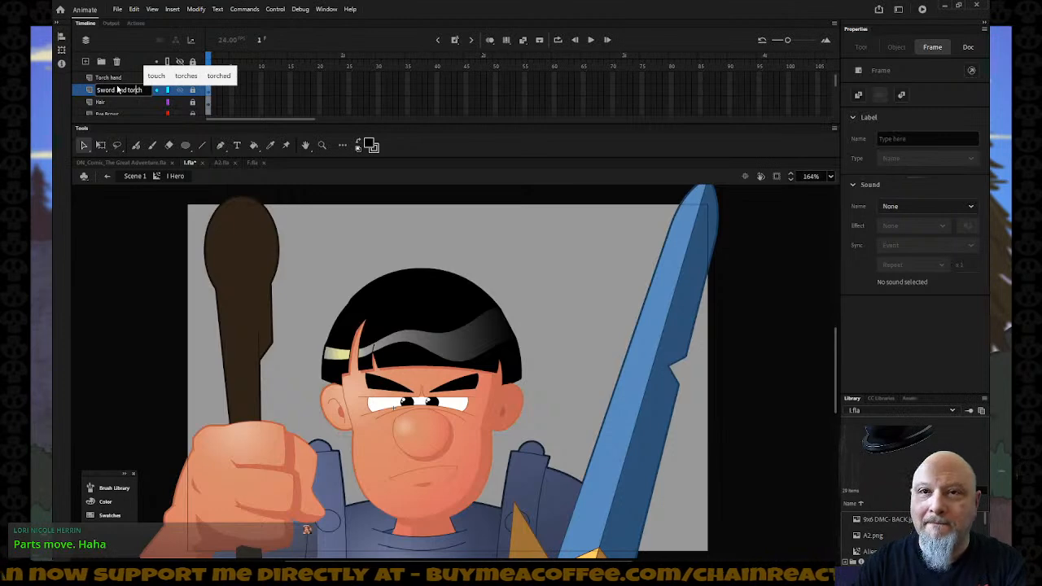
key("BackSpace")
key("BackSpace")
key("BackSpace")
key("BackSpace")
key("BackSpace")
type("Torch")
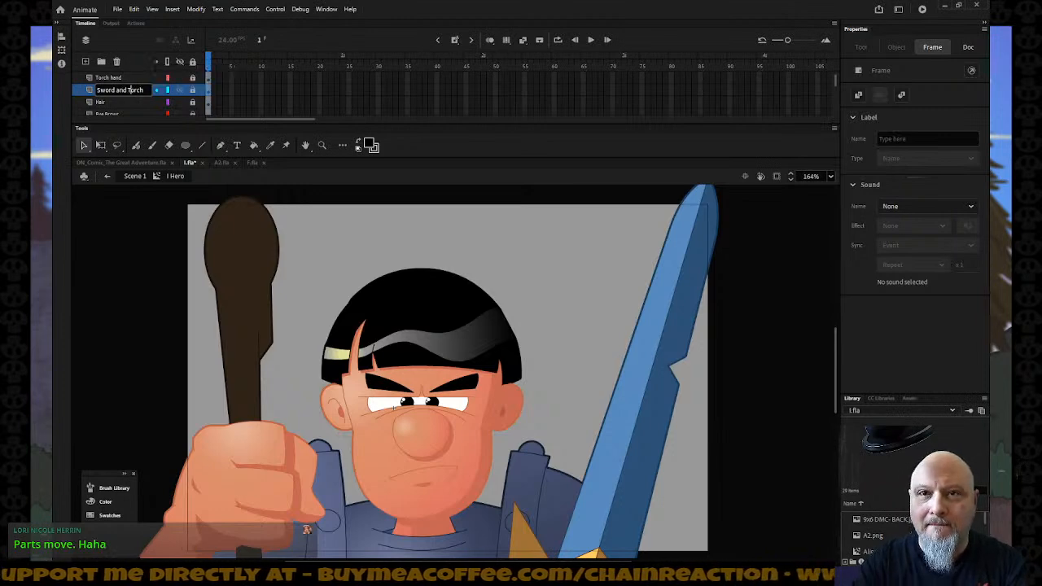
left_click(145, 113)
Step: Rename Layer_3, grouped under the Eye Mask layer, "Eye Highlights"
scroll(182, 95, "down", 3)
scroll(181, 95, "down", 2)
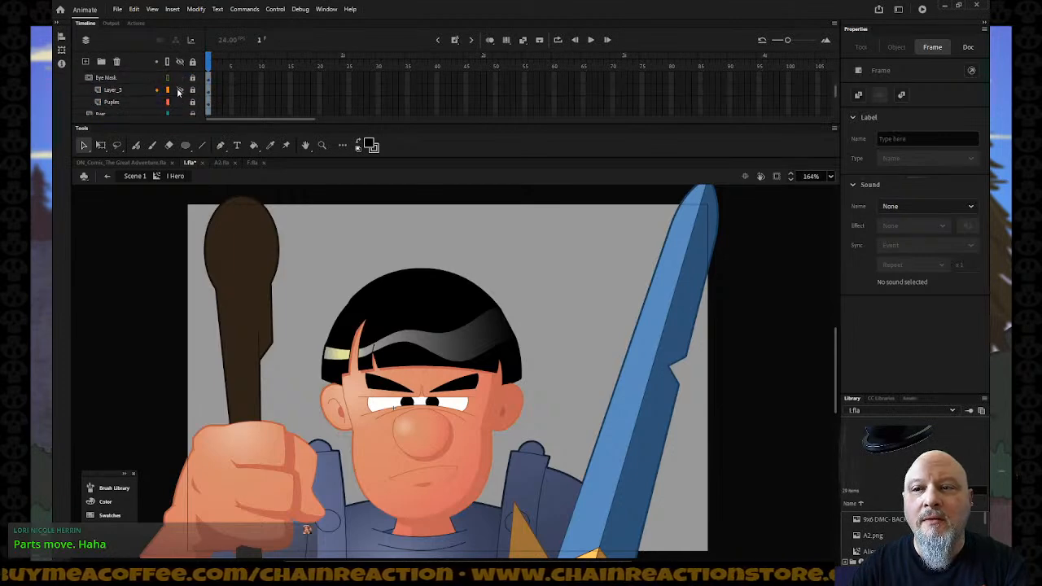
double_click(112, 89)
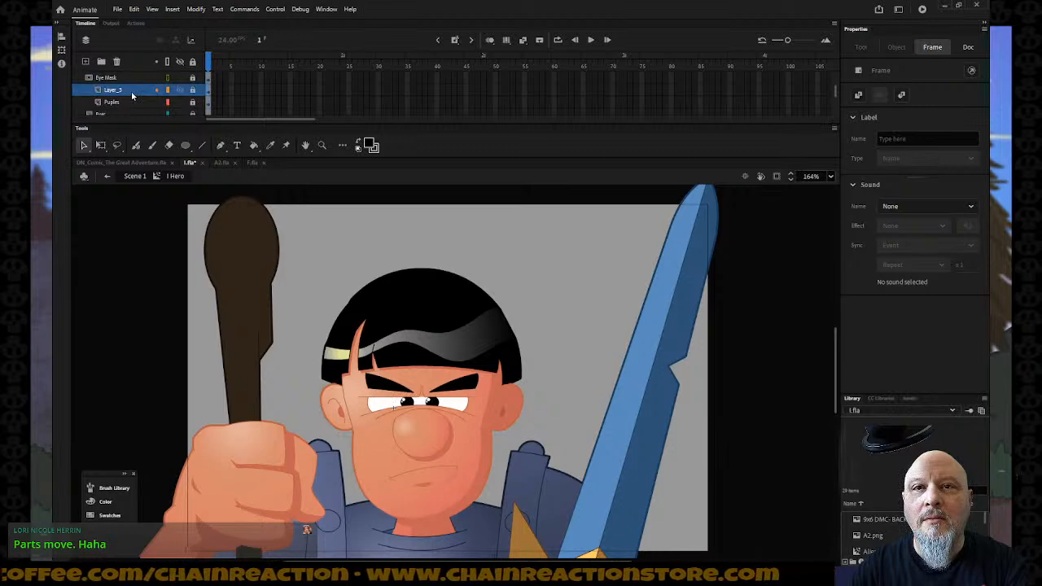
type("Ey")
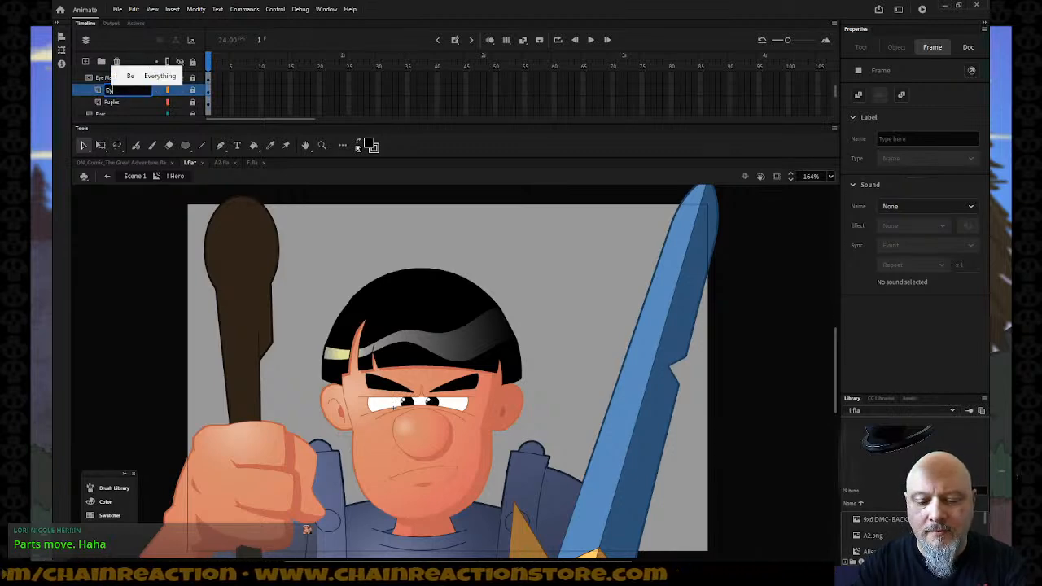
type("e Highl")
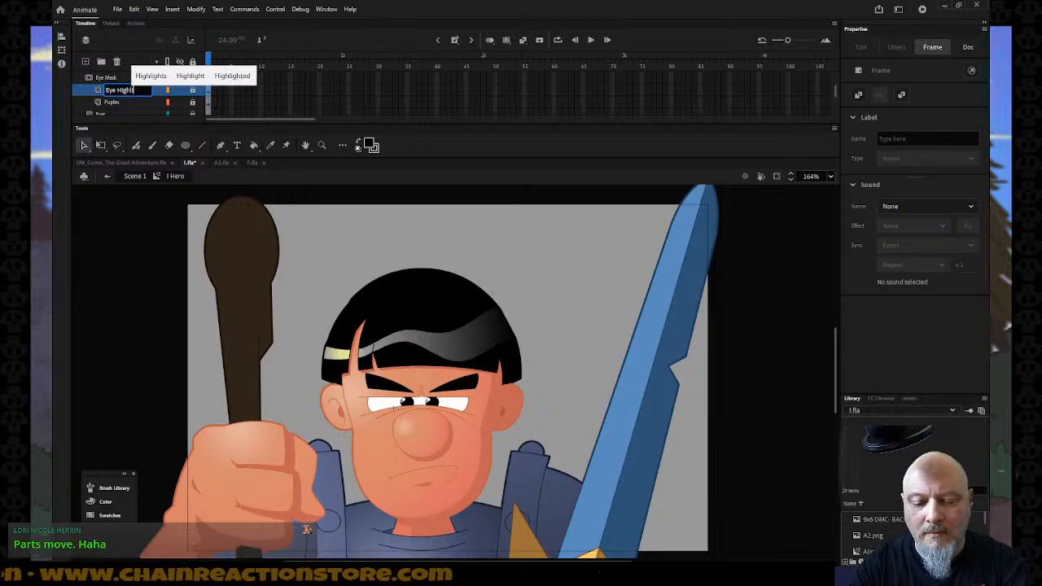
type("ights")
key("Return")
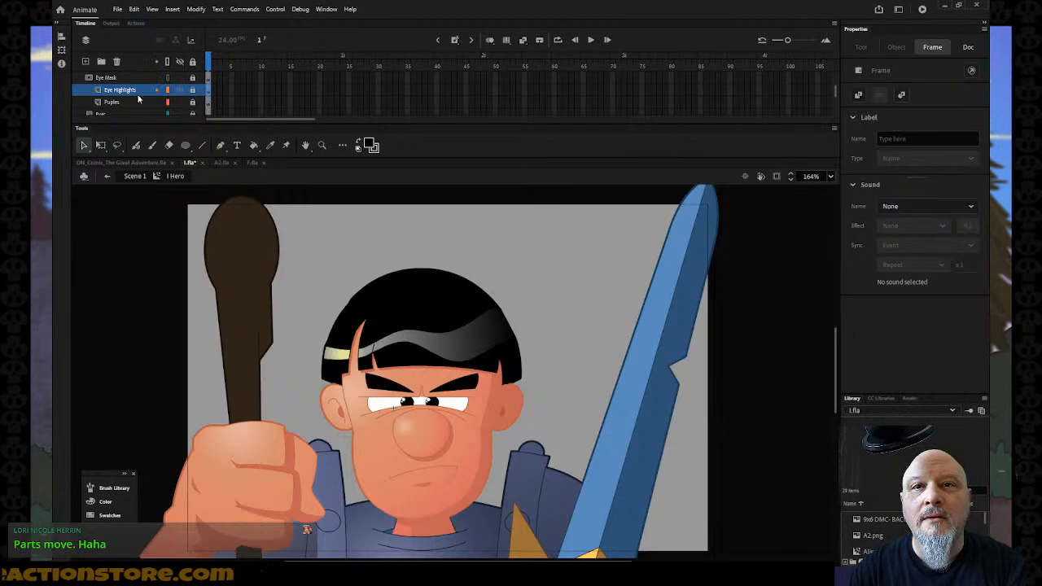
Step: Unlock only the Hair layer for editing, keeping all other hero layers locked
scroll(136, 94, "down", 3)
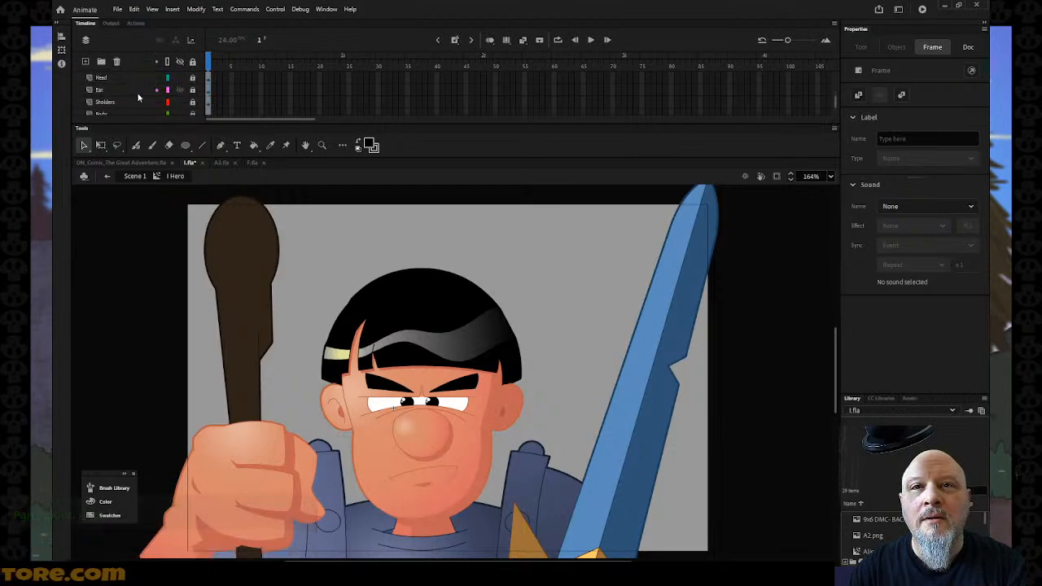
scroll(137, 92, "up", 1)
scroll(137, 90, "up", 10)
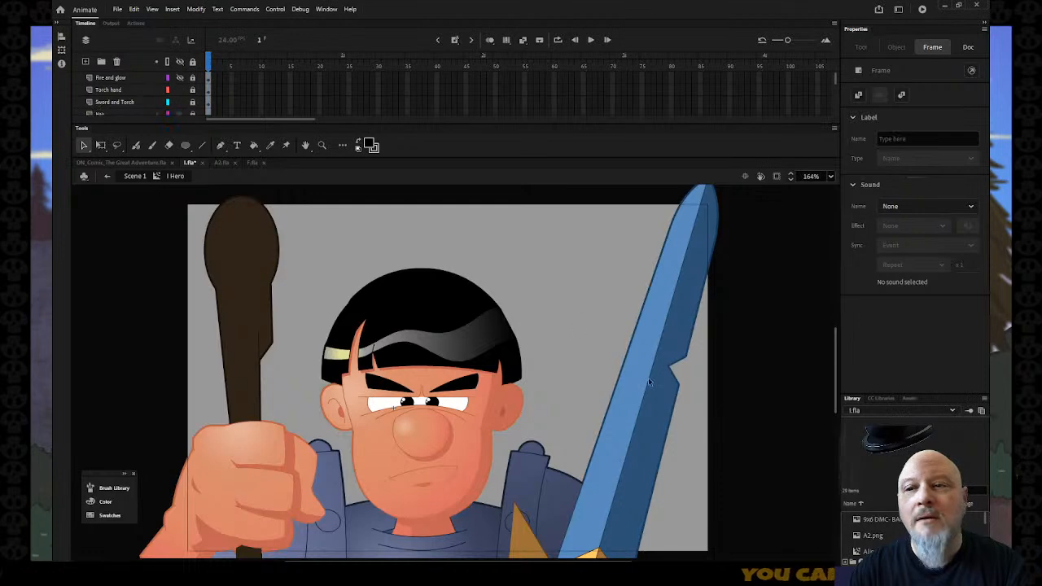
key("z")
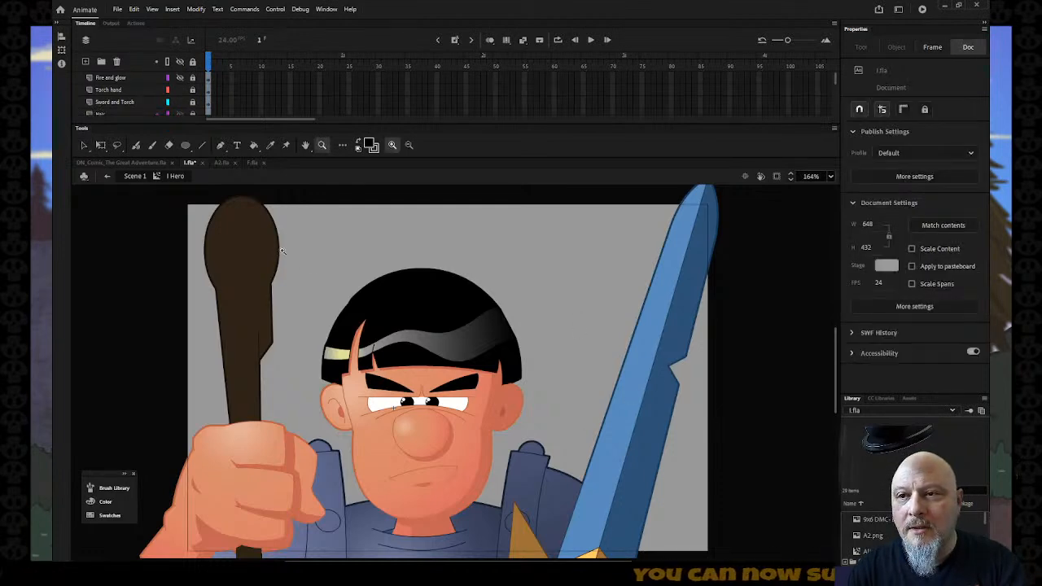
left_click_drag(300, 242, 564, 442)
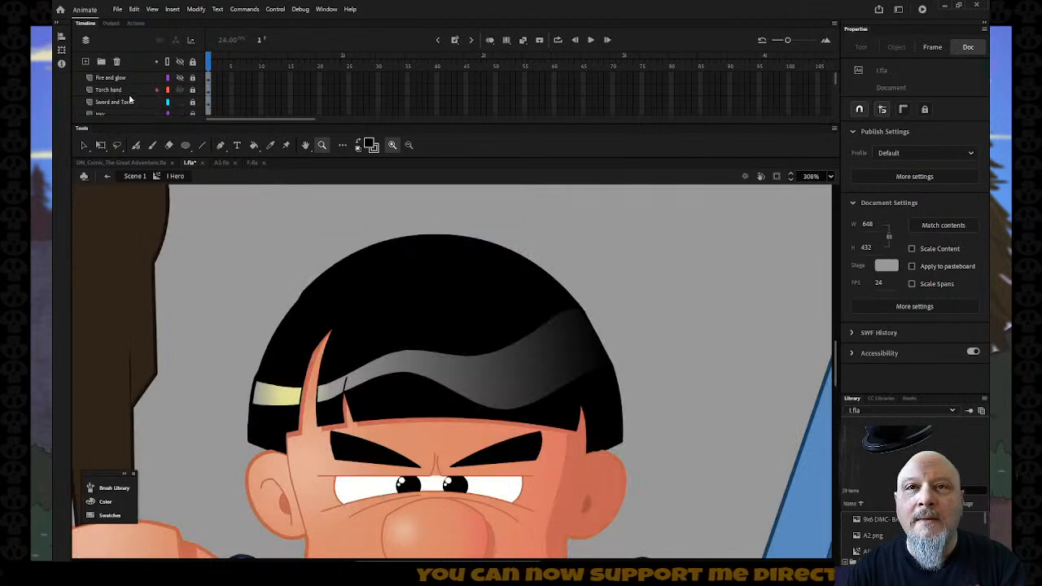
key("v")
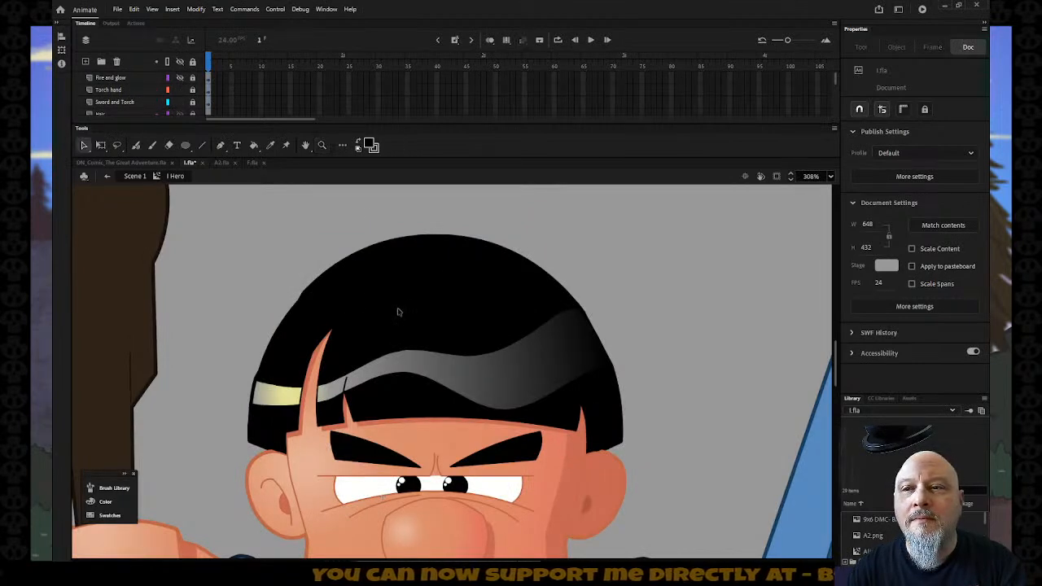
left_click(192, 62)
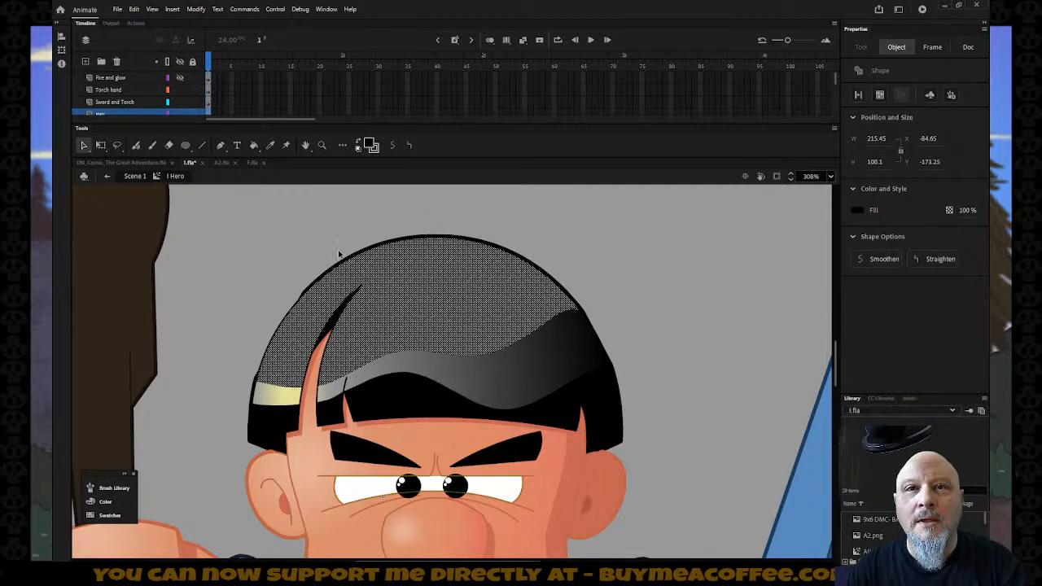
left_click(192, 63)
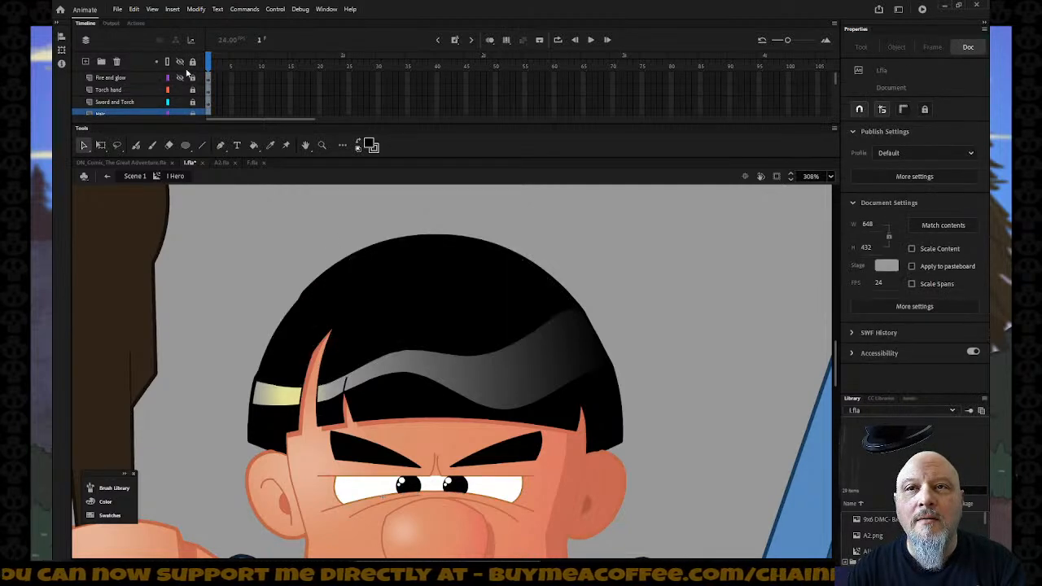
scroll(189, 99, "down", 1)
left_click(192, 102)
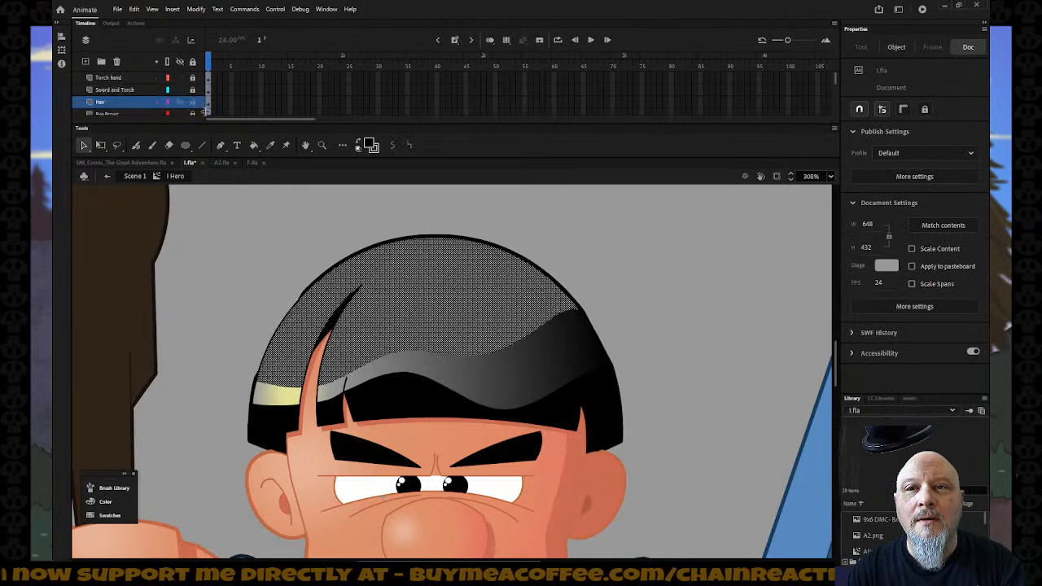
left_click(567, 217)
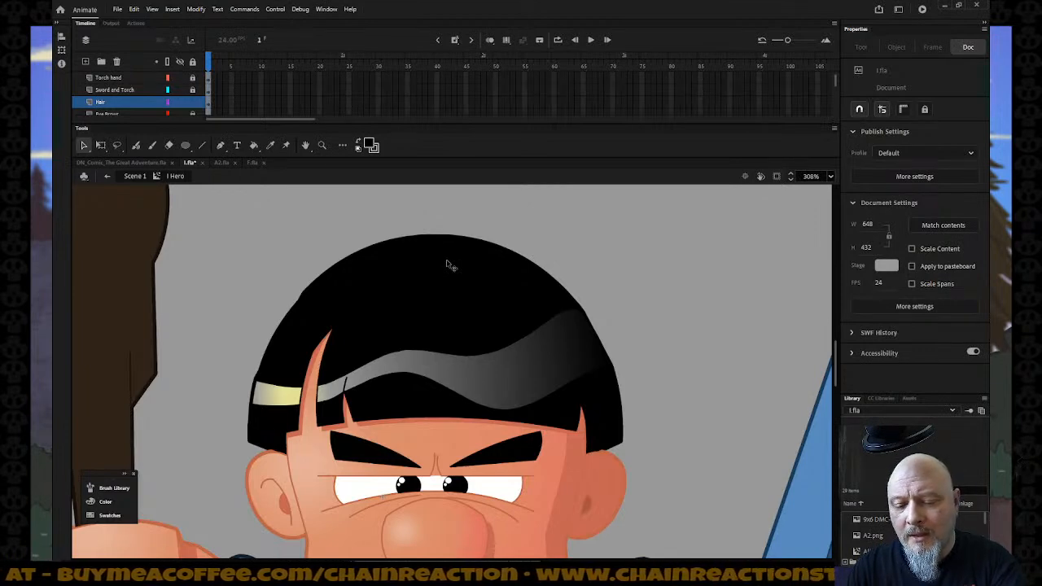
Step: Fill the grey highlight bands and the pale yellow patch in the hero's hair with solid black using the Paint Bucket
key("k")
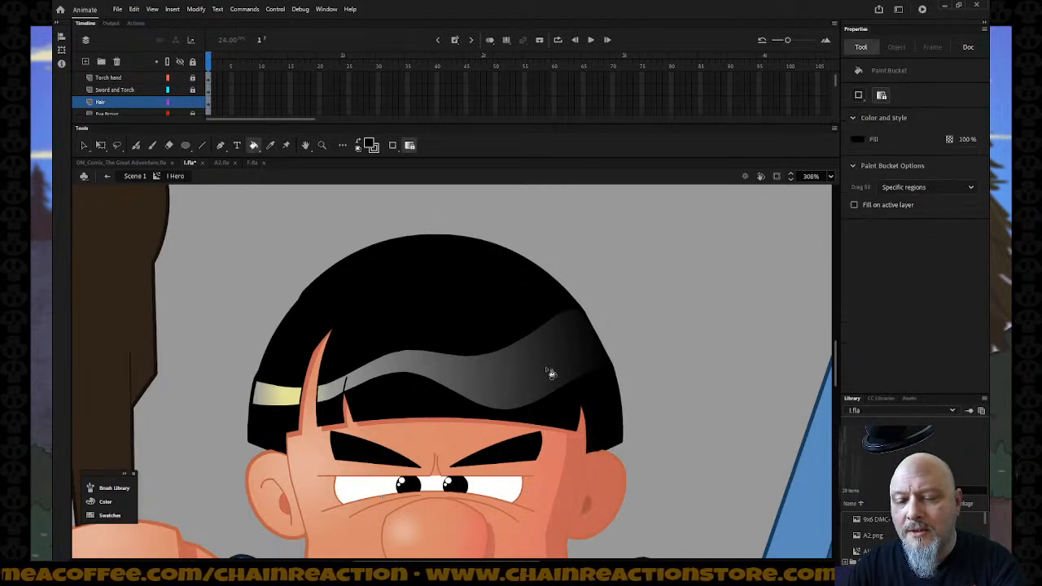
left_click(550, 373)
left_click(330, 394)
left_click(283, 399)
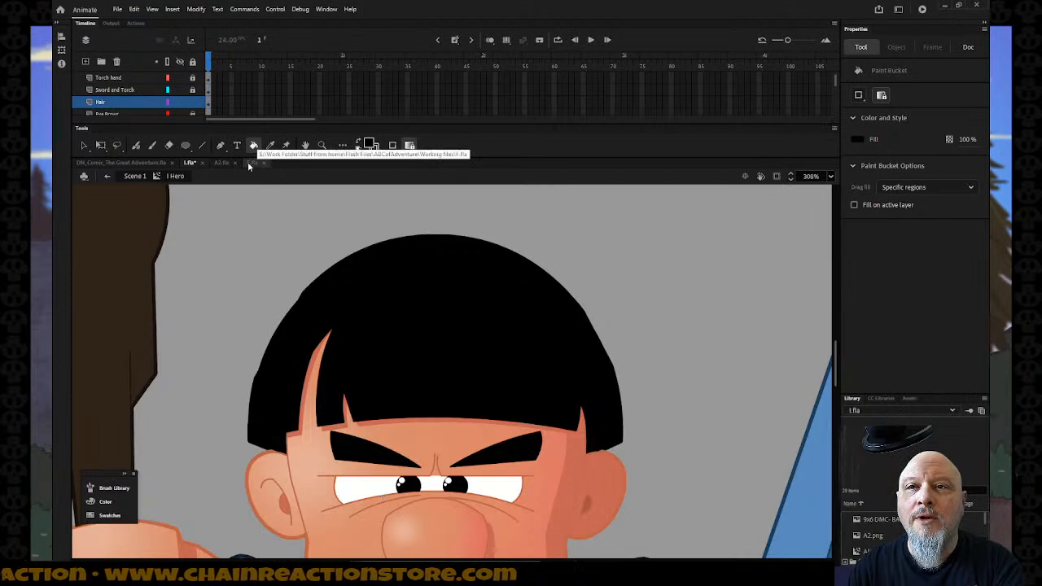
Step: Switch to the A2.fla document and unlock all layers of its scene so the character can be selected
left_click(222, 163)
left_click(299, 338)
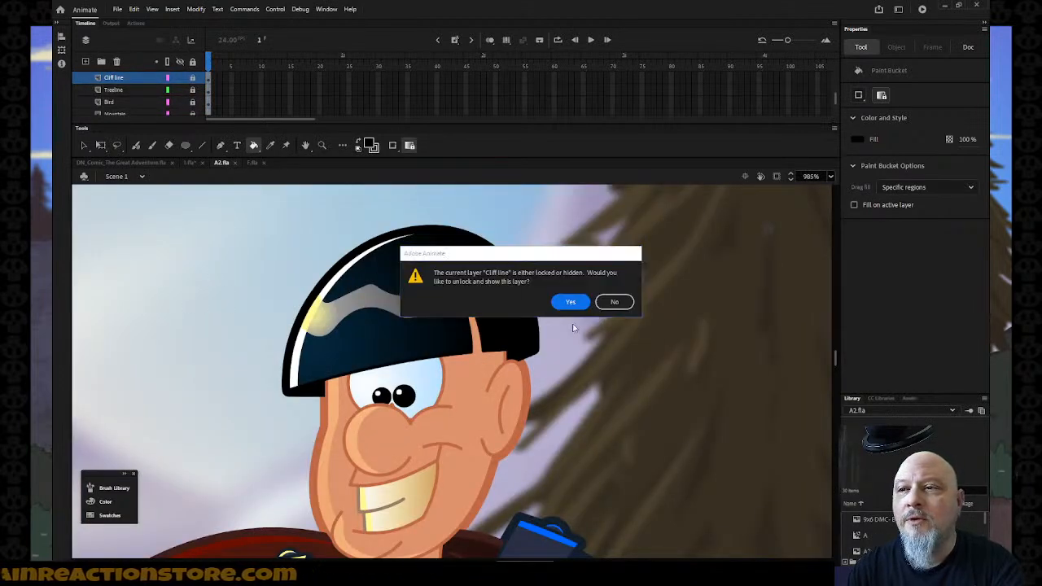
left_click(570, 302)
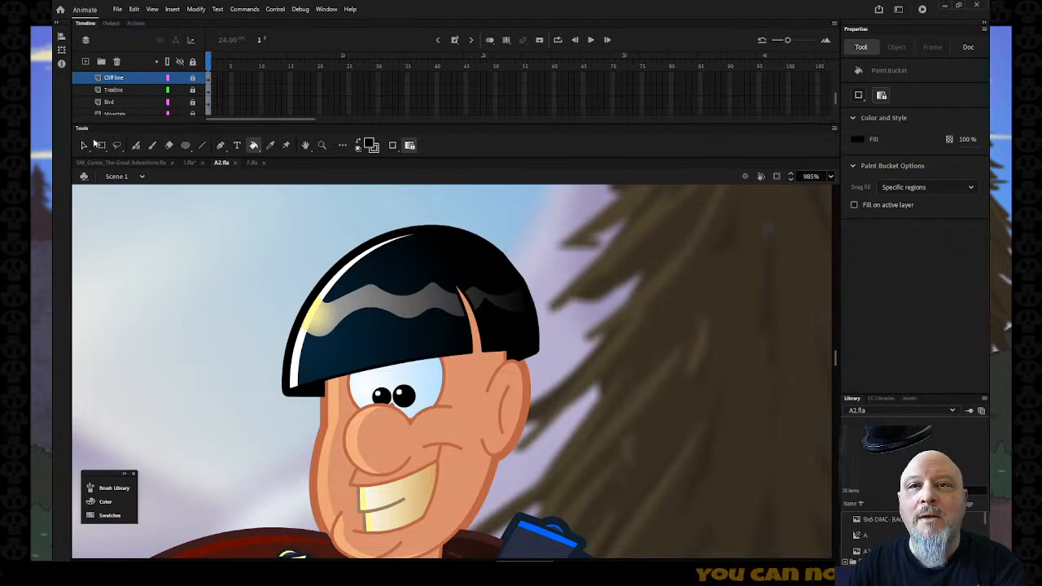
left_click(192, 62)
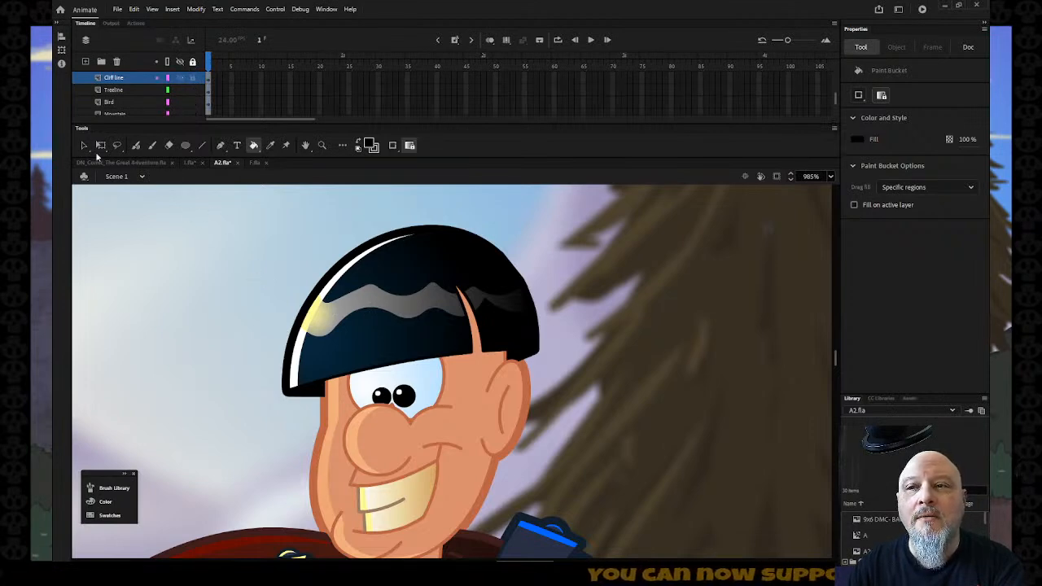
key("v")
Step: Open the Character movie clip in A2.fla for editing in place
left_click(411, 277)
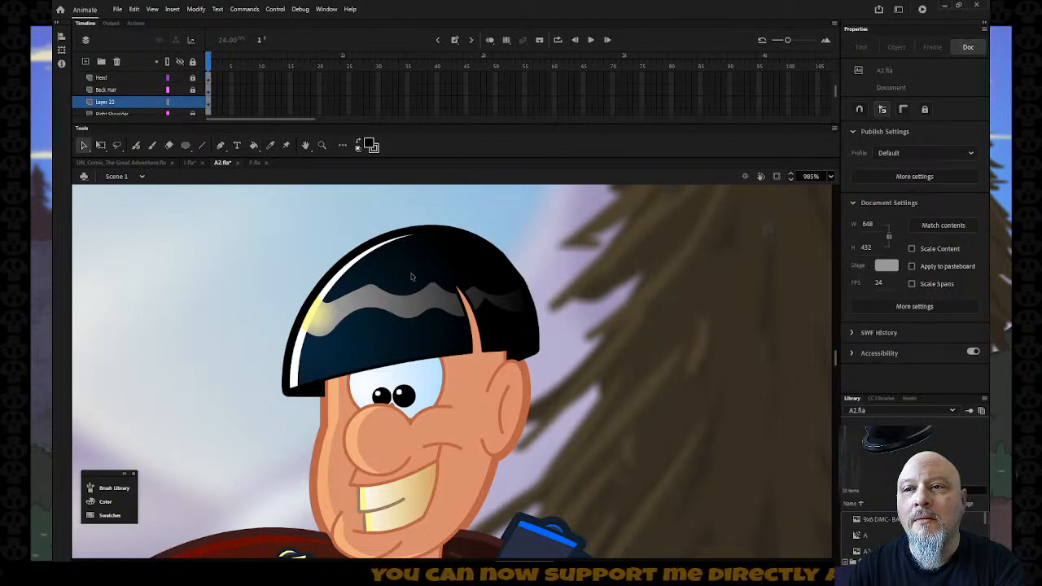
double_click(411, 277)
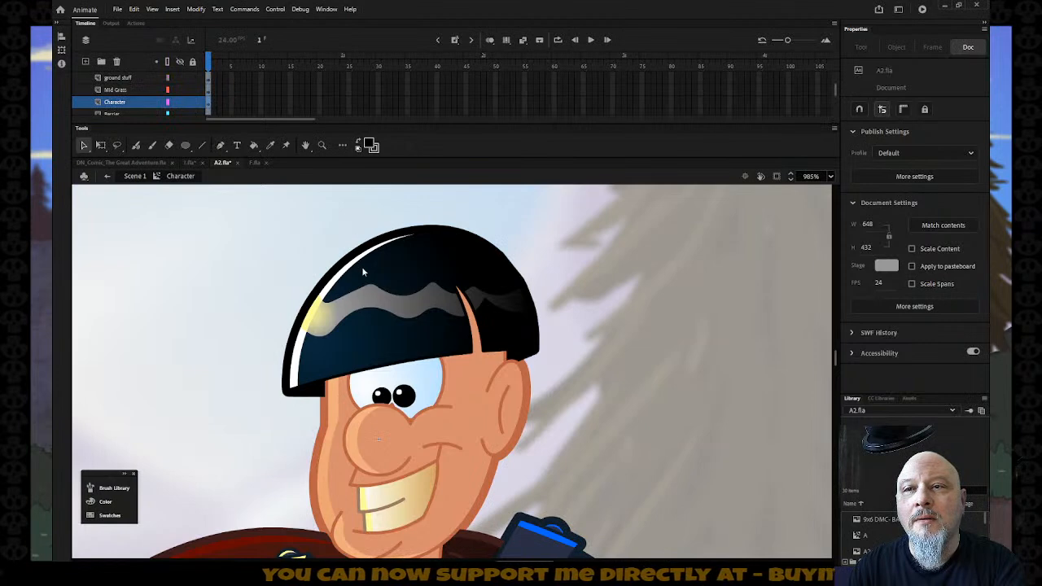
key("ctrl+e")
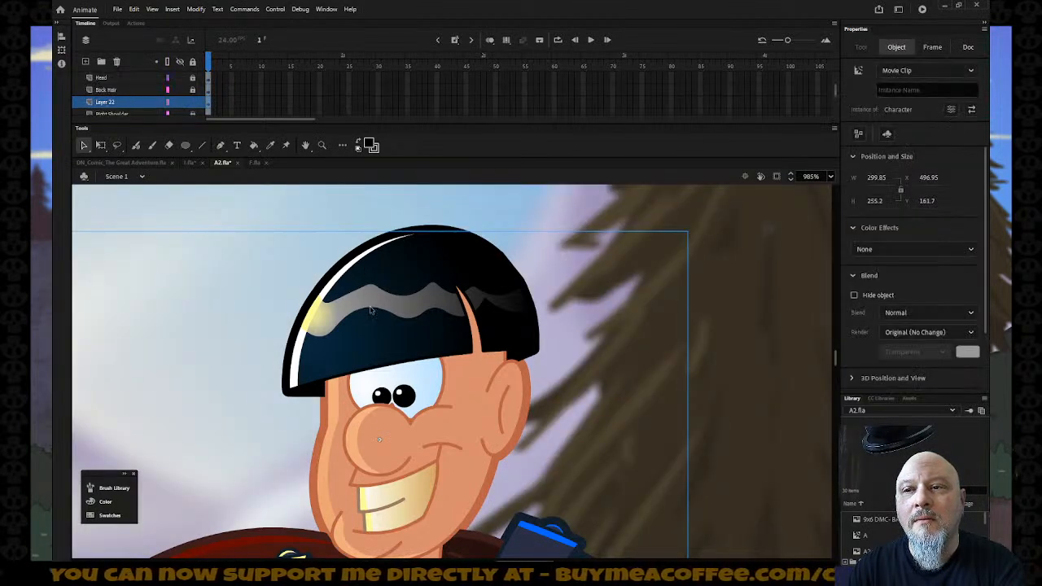
double_click(371, 310)
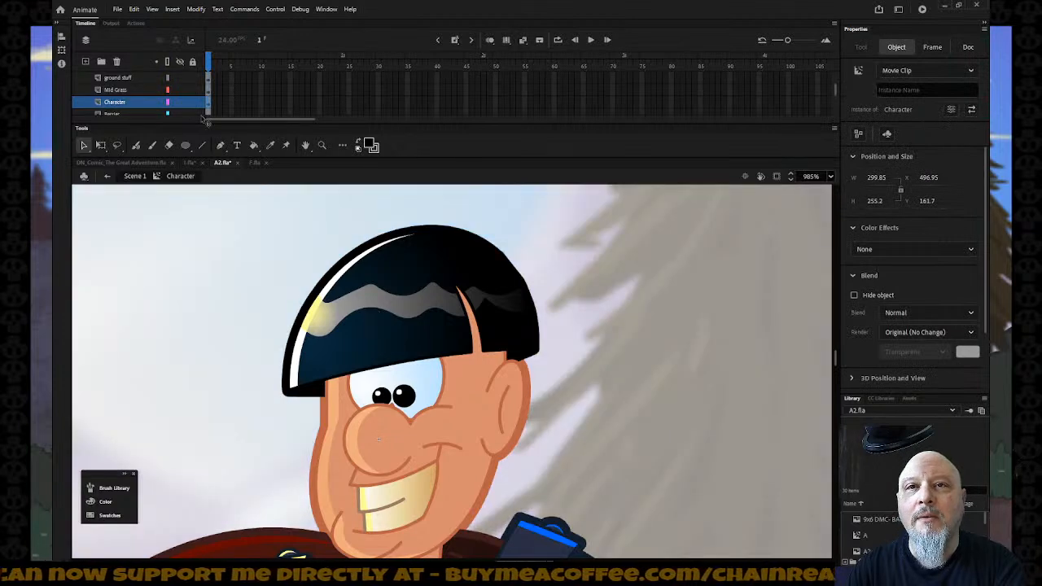
key("ctrl+e")
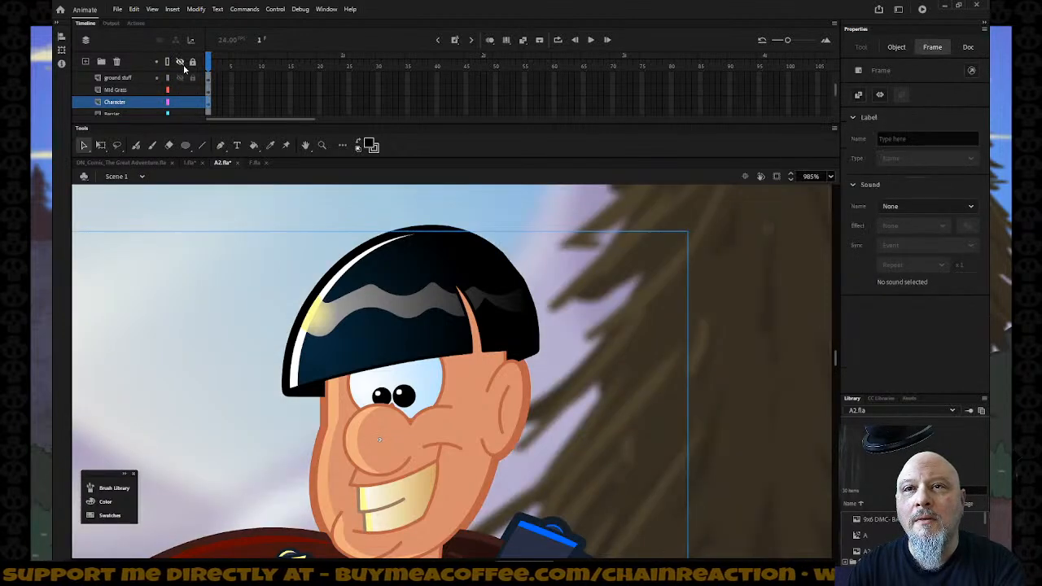
left_click(364, 283)
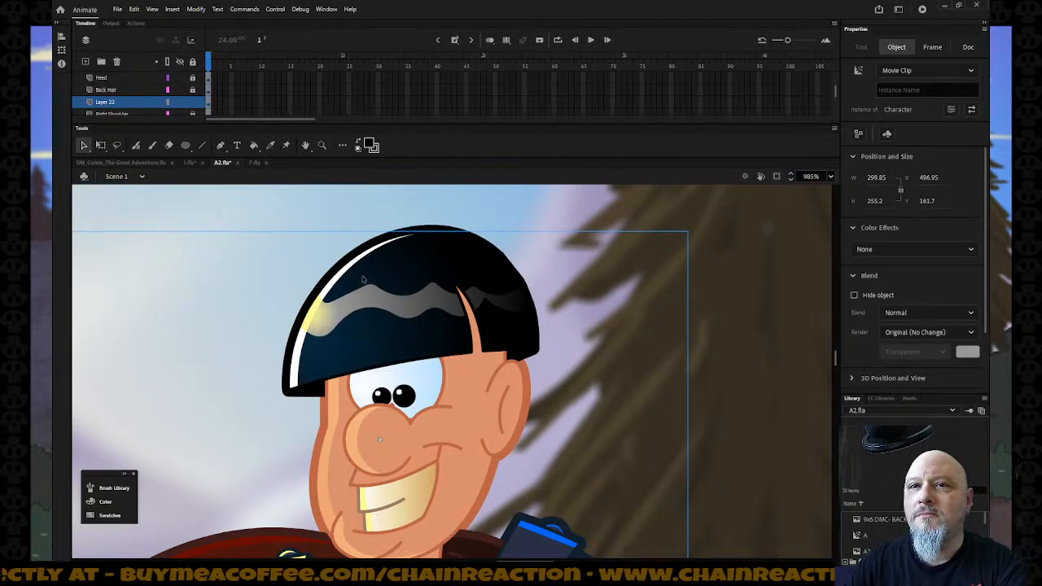
key("ctrl+e")
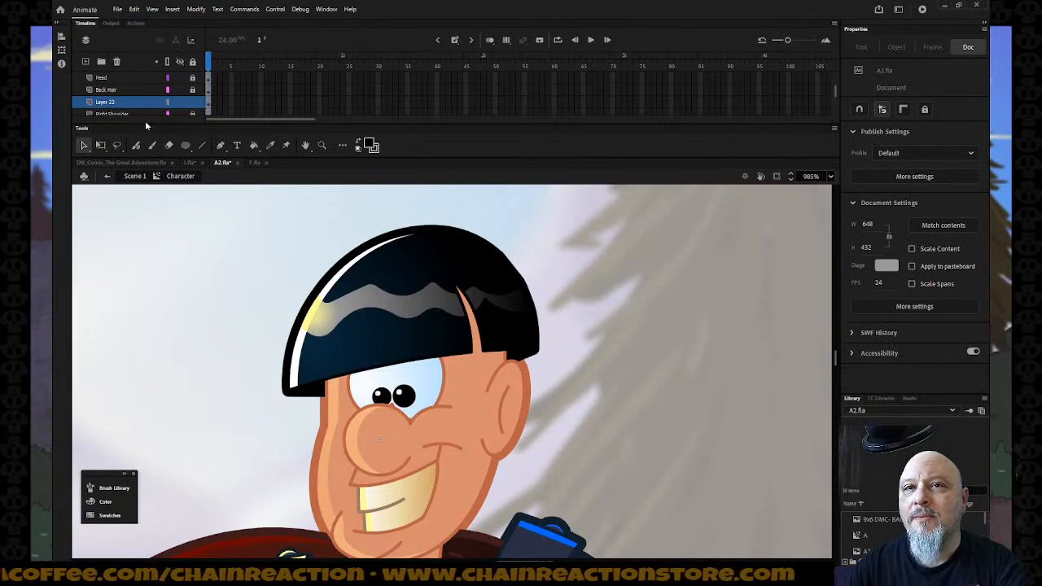
Step: Examine how the reference character's hair, face and shoulder armour are shaded
scroll(367, 289, "down", 5)
scroll(368, 289, "up", 5)
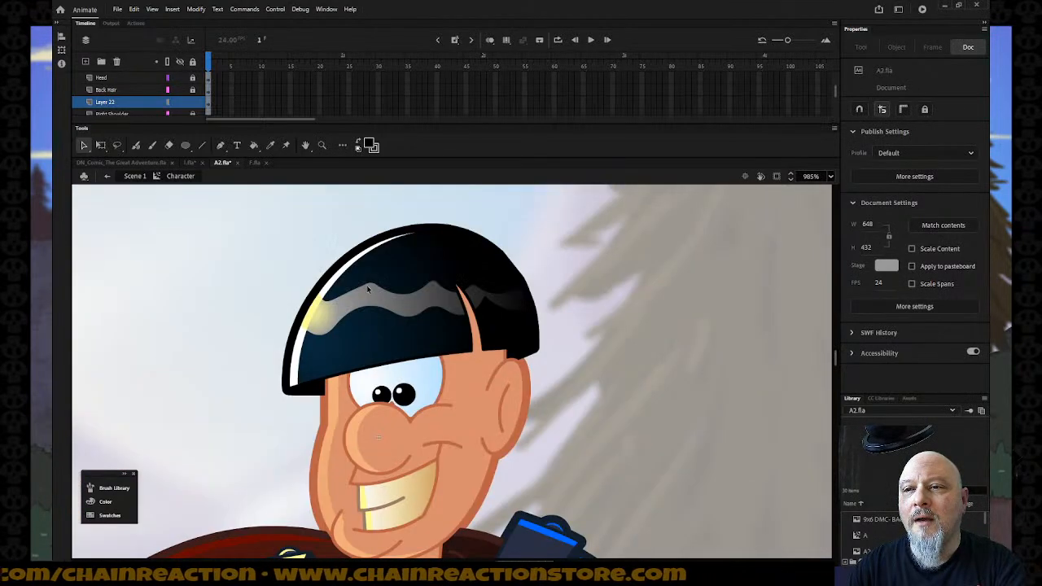
scroll(353, 305, "down", 5)
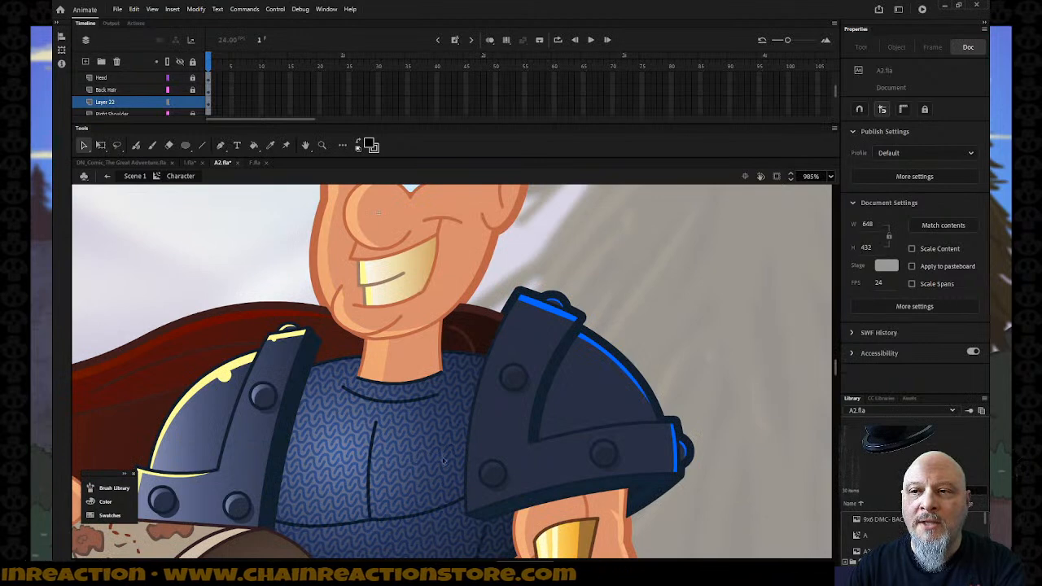
scroll(440, 456, "up", 5)
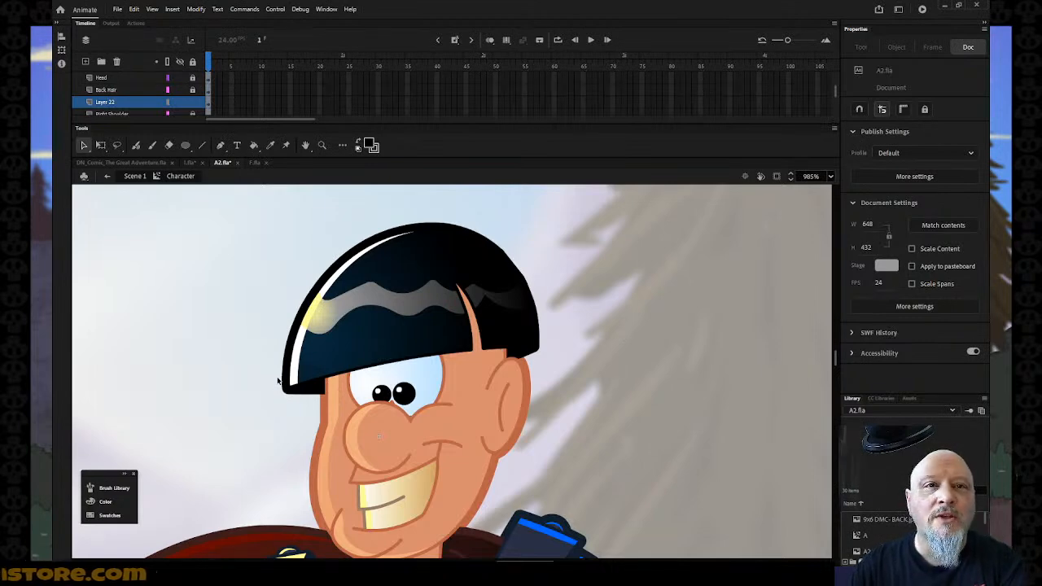
scroll(278, 381, "up", 1)
scroll(279, 380, "down", 1)
scroll(280, 377, "up", 1)
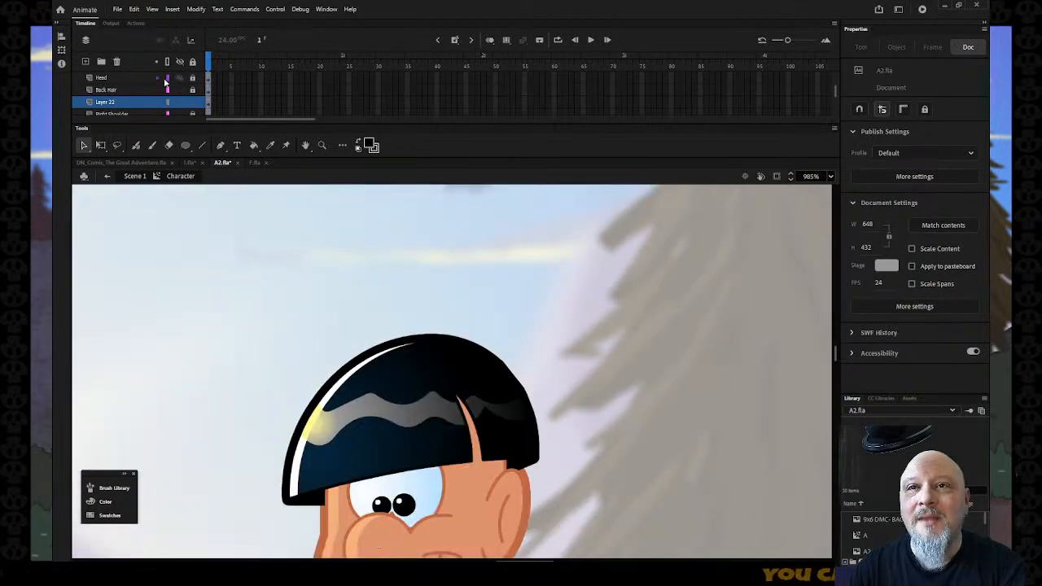
Step: Unlock all layers of the Character symbol and sample the dark blue gradient below its grey hair band with the Eyedropper
left_click(193, 63)
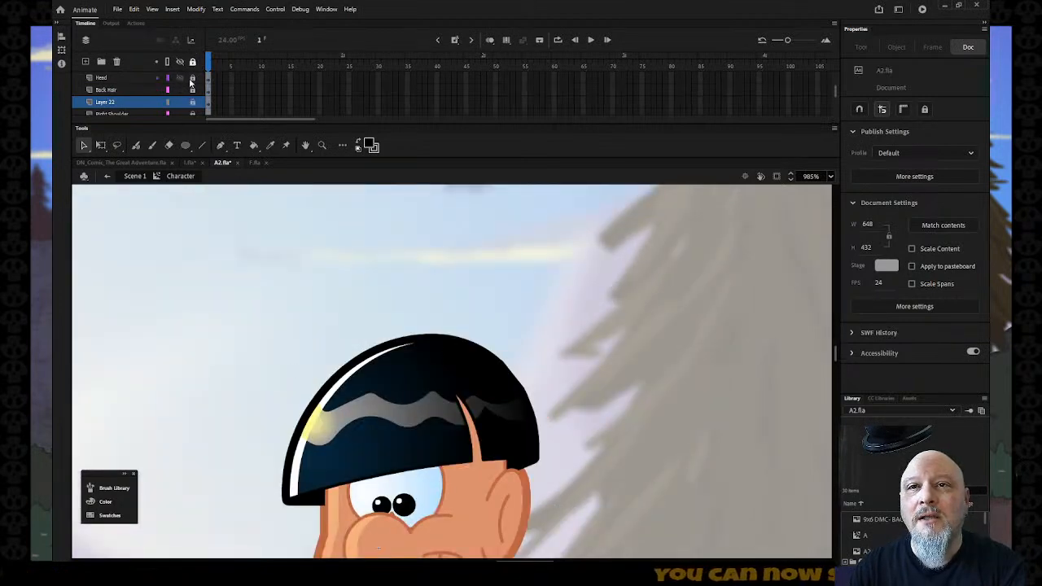
left_click(193, 62)
scroll(272, 217, "down", 1)
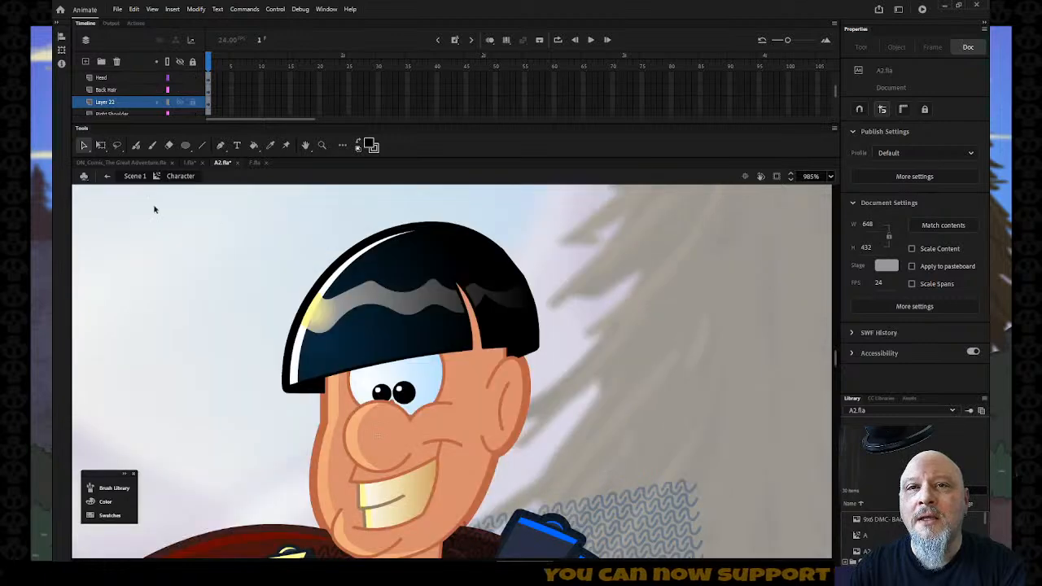
left_click(392, 345)
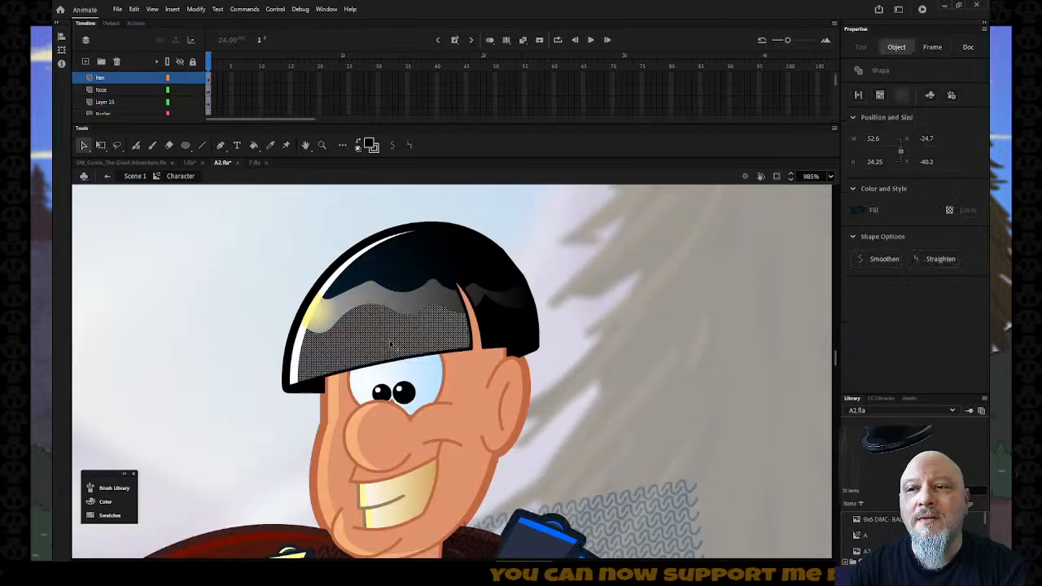
left_click(190, 305)
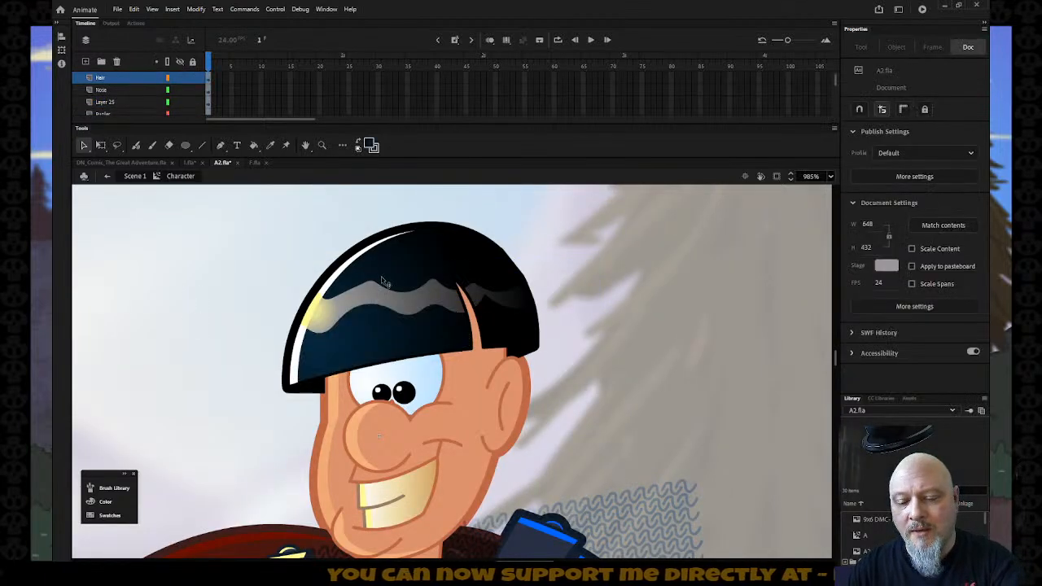
key("i")
left_click(377, 335)
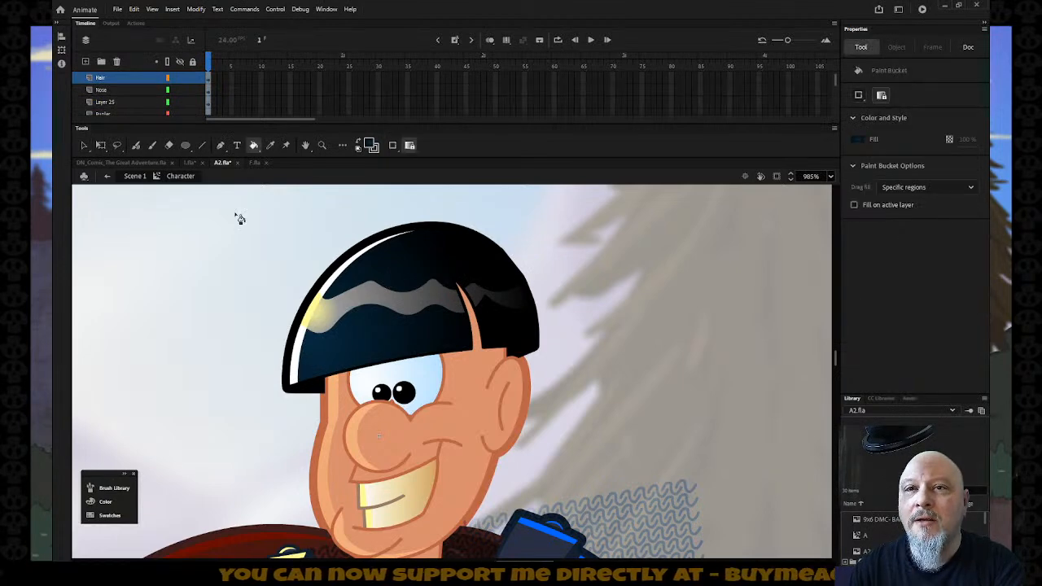
Step: Switch back to I.fla and fill the hero's black hair with the sampled dark blue gradient
left_click(196, 165)
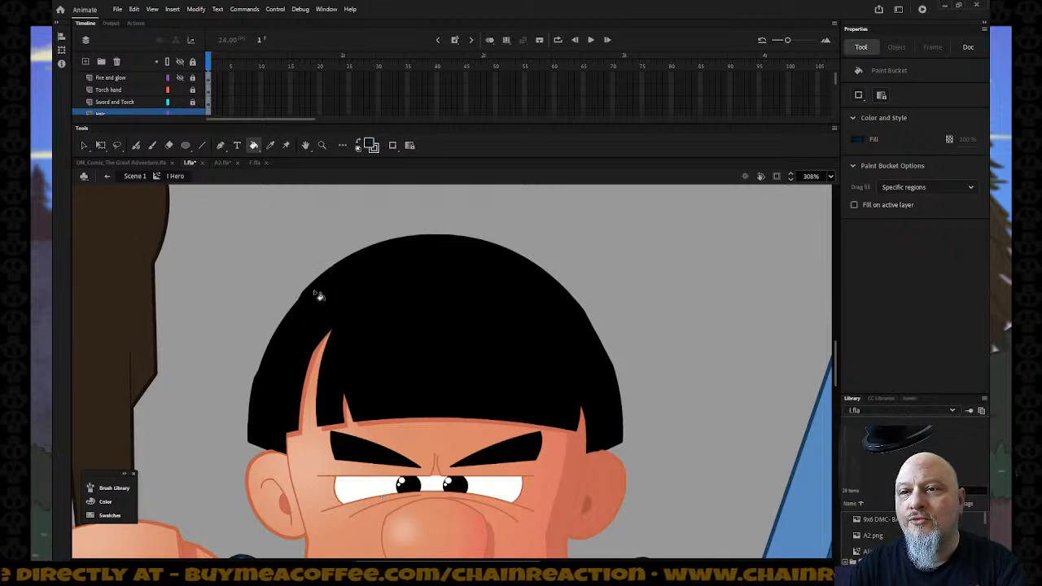
left_click(323, 300)
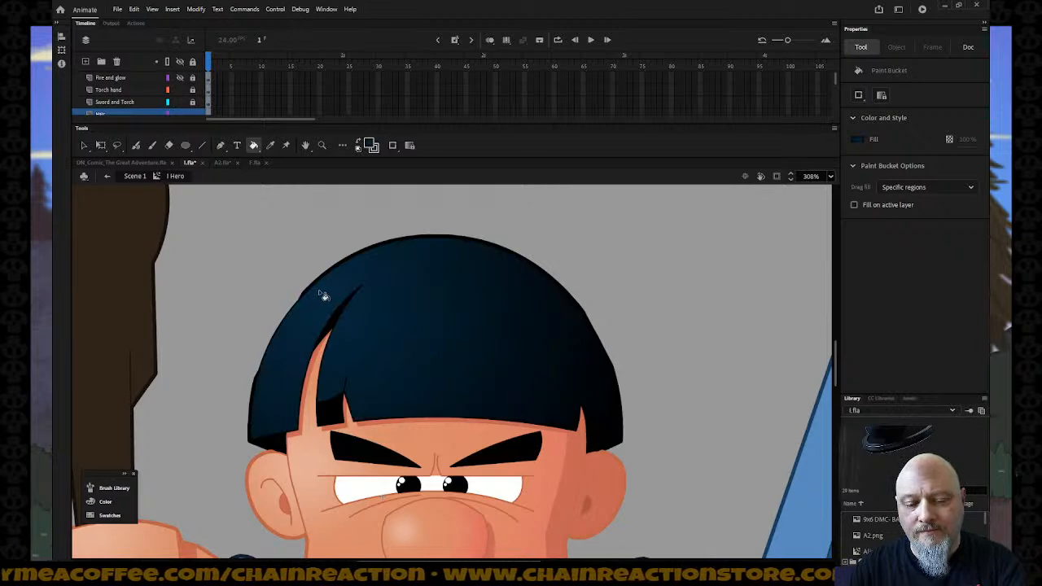
Step: Try to delete the line cutting off the unfilled black patch of the hero's fringe, and undo back to solid black hair
left_click(84, 145)
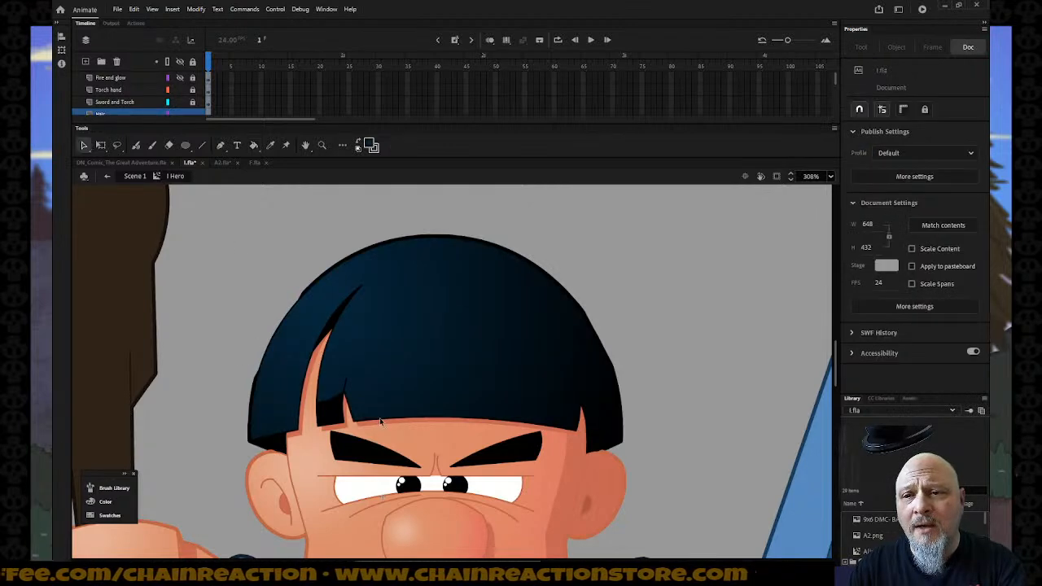
left_click(340, 402)
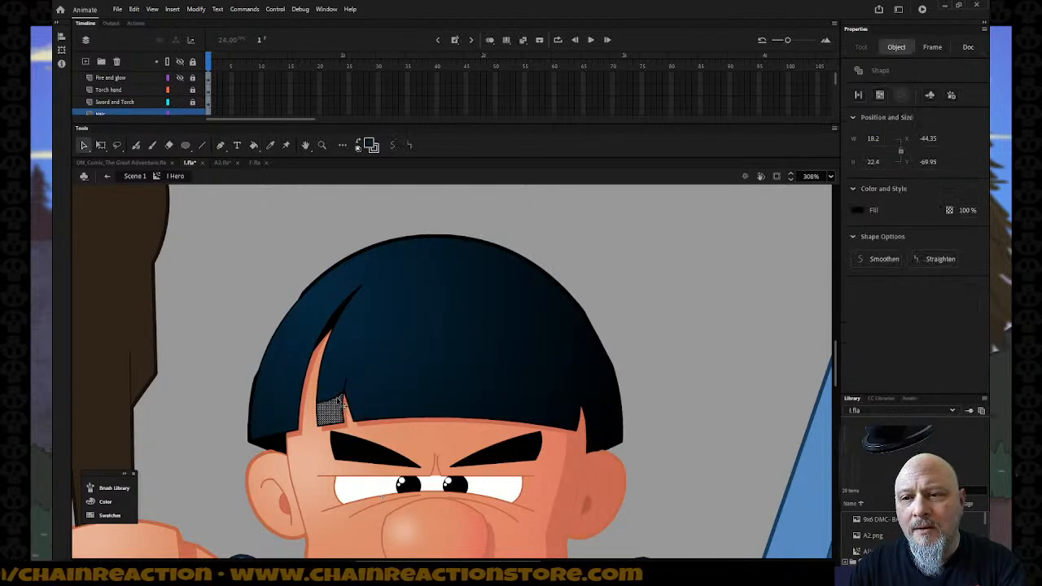
left_click(339, 398)
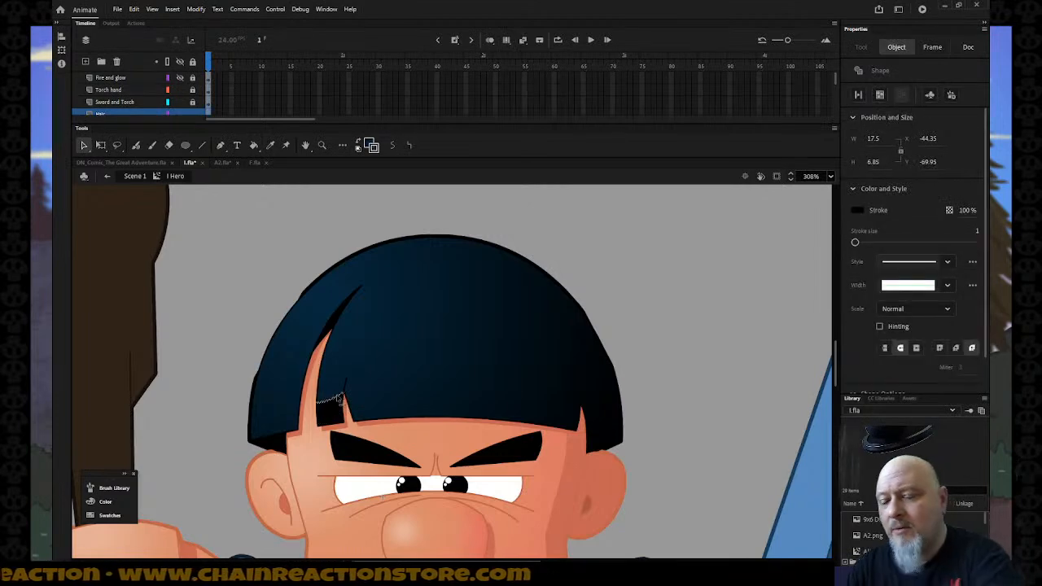
key("Delete")
double_click(341, 396)
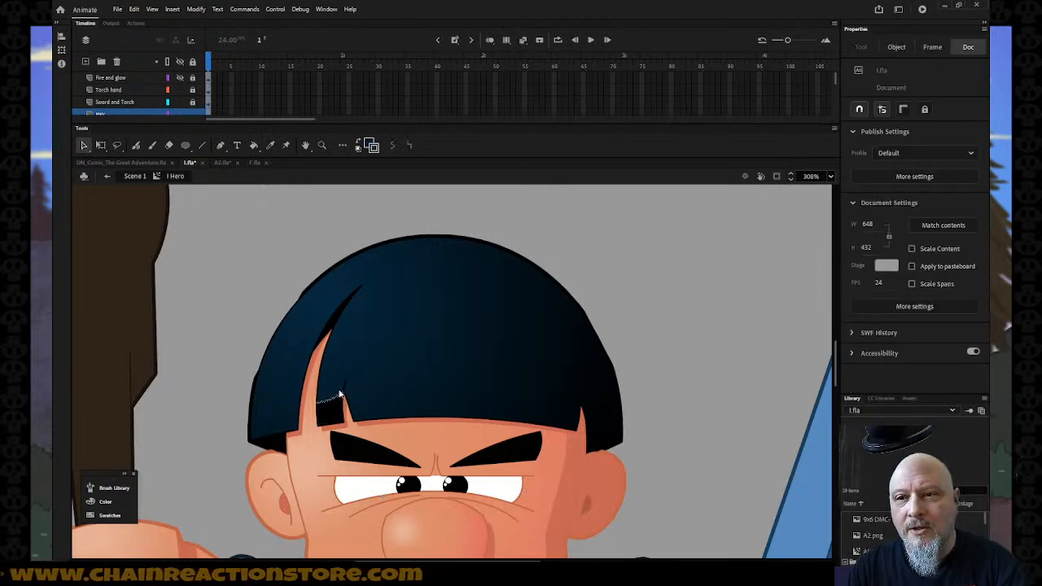
key("Delete")
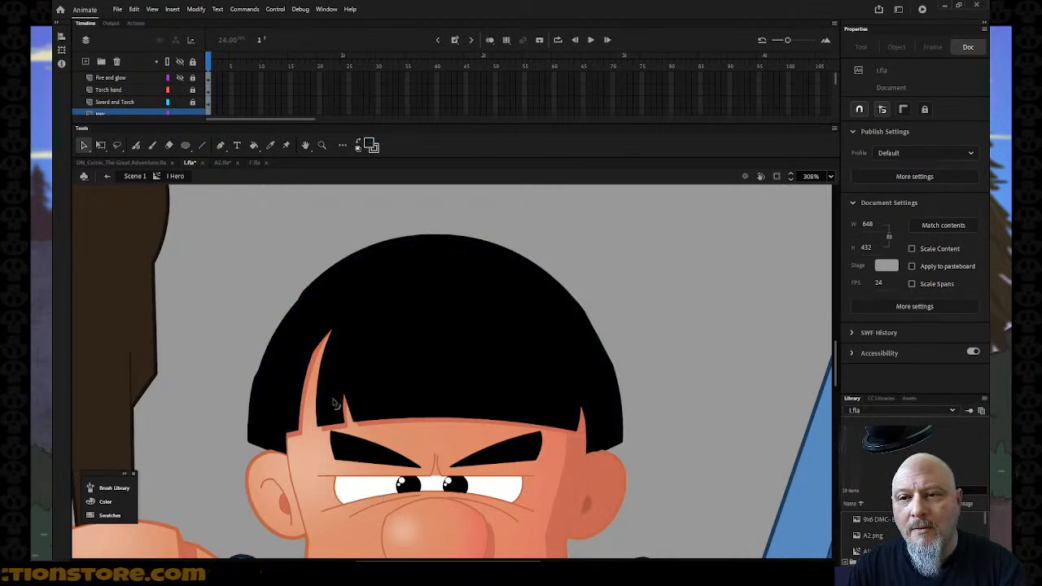
Step: Delete the line crossing the small fringe lock and fill the hero's whole hair shape with the sampled dark blue gradient
left_click(334, 405)
left_click(338, 400)
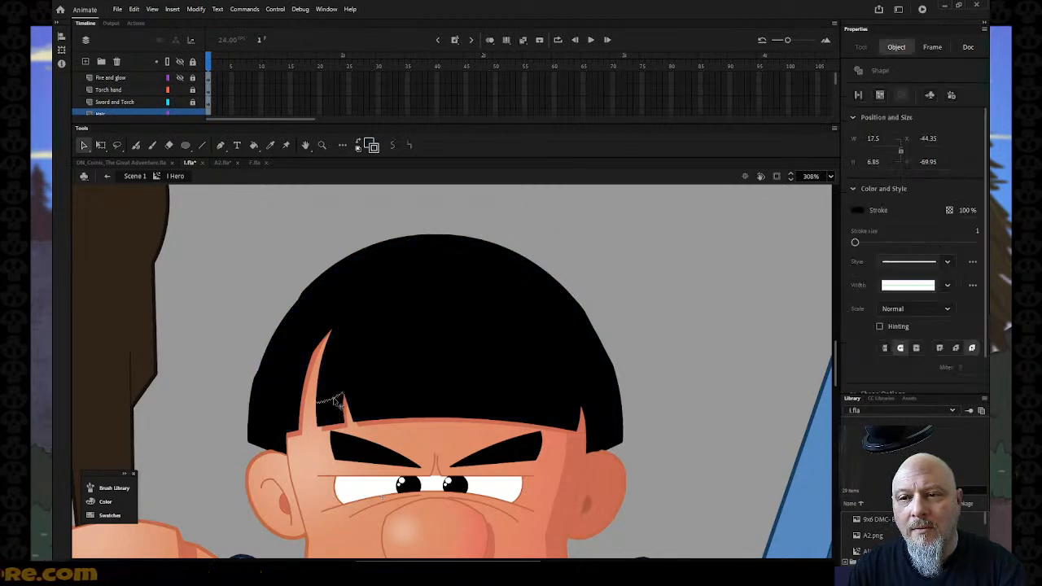
key("Delete")
key("h")
key("k")
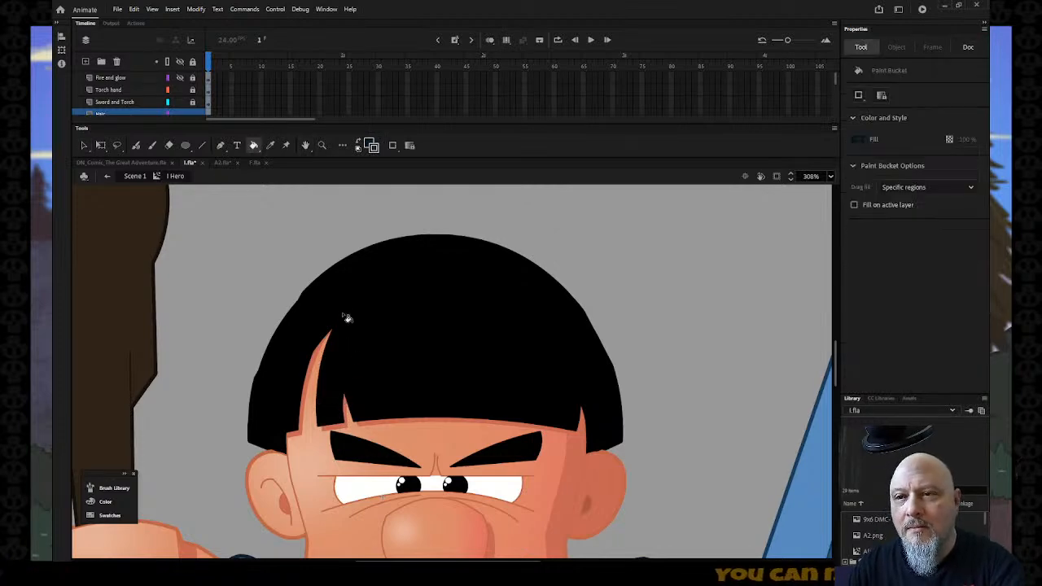
left_click(331, 295)
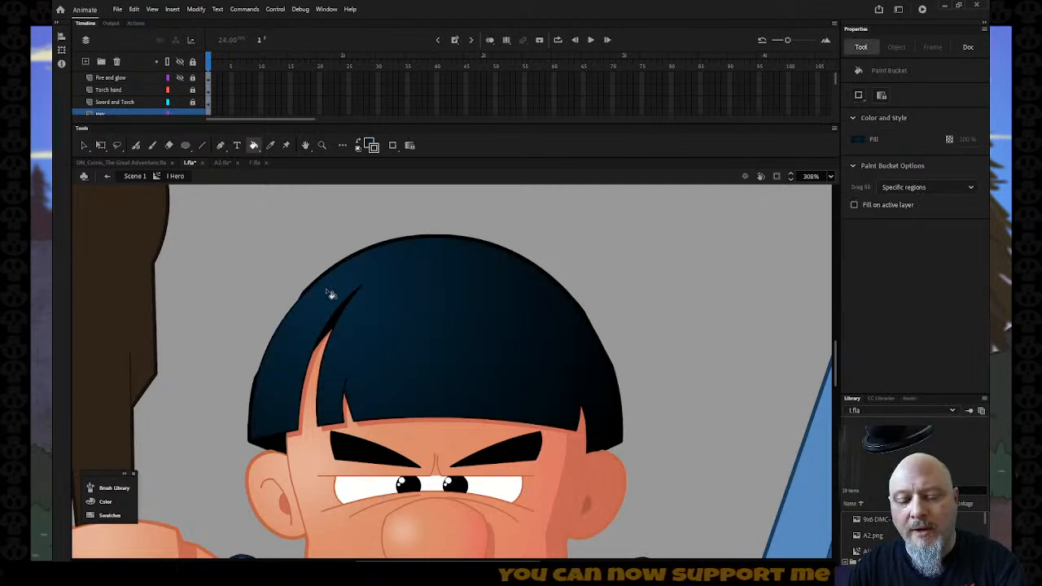
Step: Shrink the radial gradient on the hero's hair with the Gradient Transform tool so the far side falls into black
key("q")
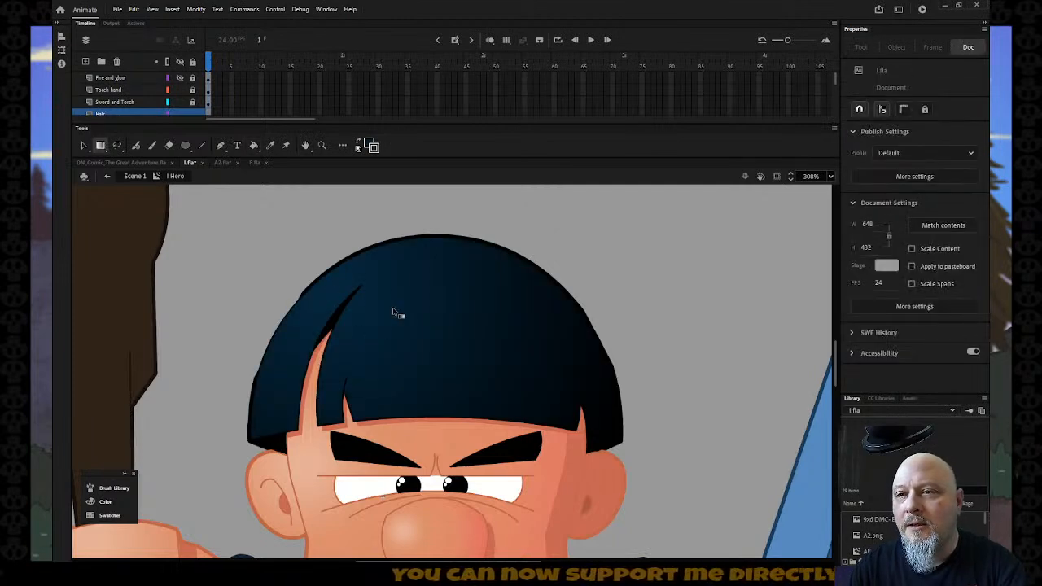
left_click(393, 313)
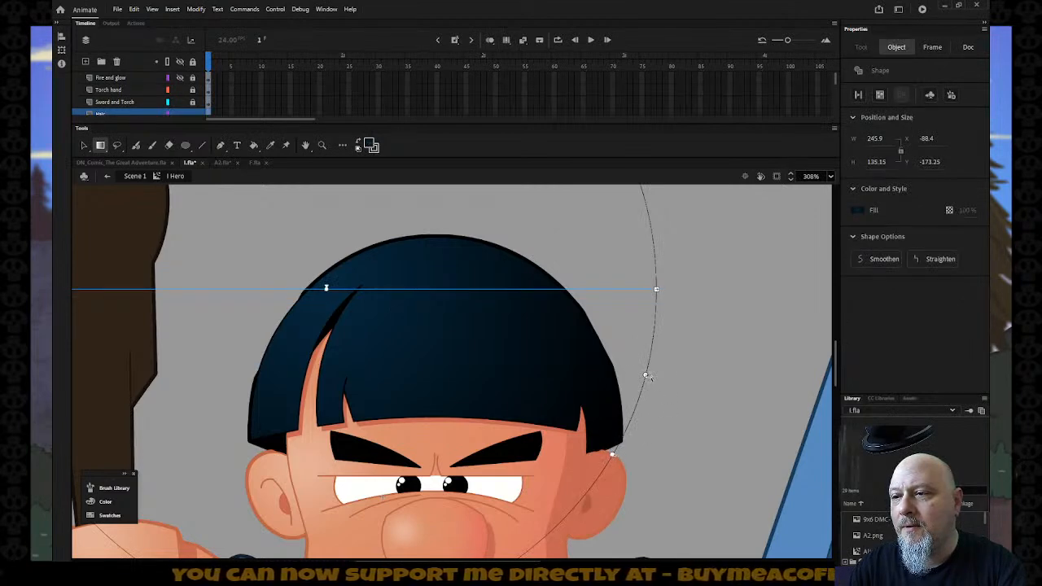
left_click_drag(647, 376, 531, 343)
left_click(722, 352)
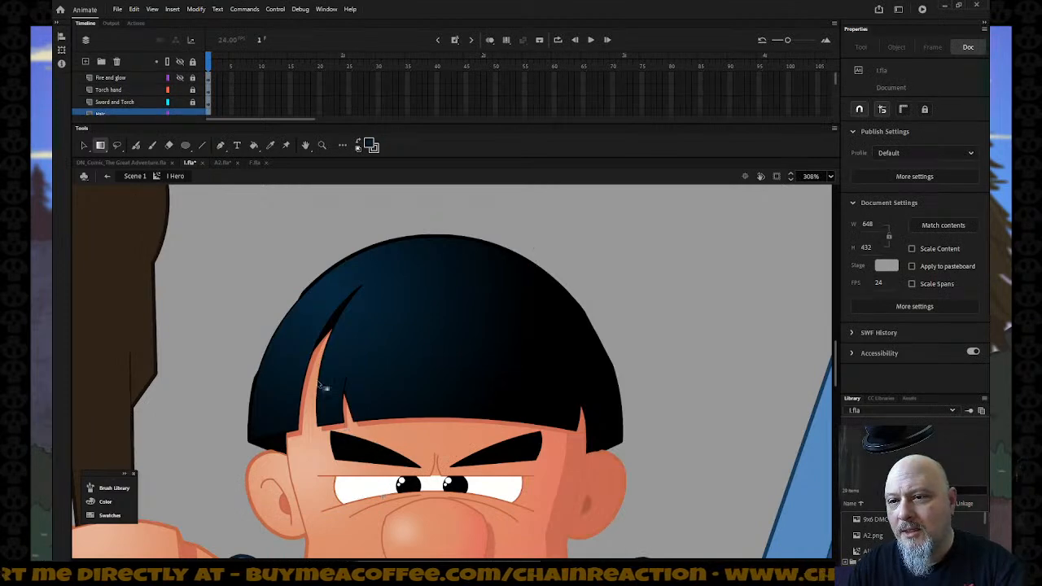
Step: Unlock all of the hero's layers and check the black fill in the hair parting and the stroke outlining the hair
left_click(334, 325)
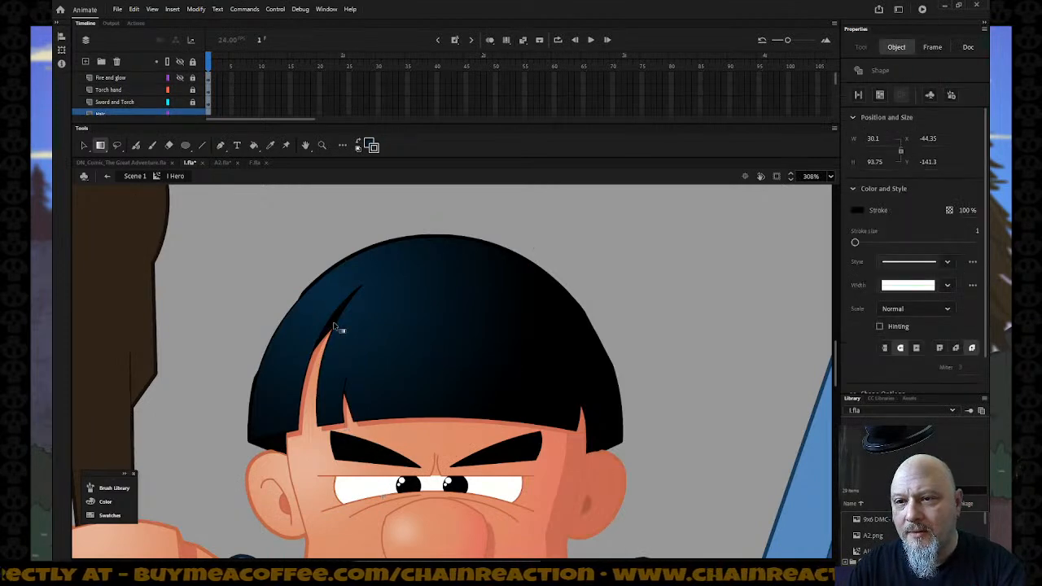
left_click(193, 61)
left_click(193, 61)
left_click(212, 226)
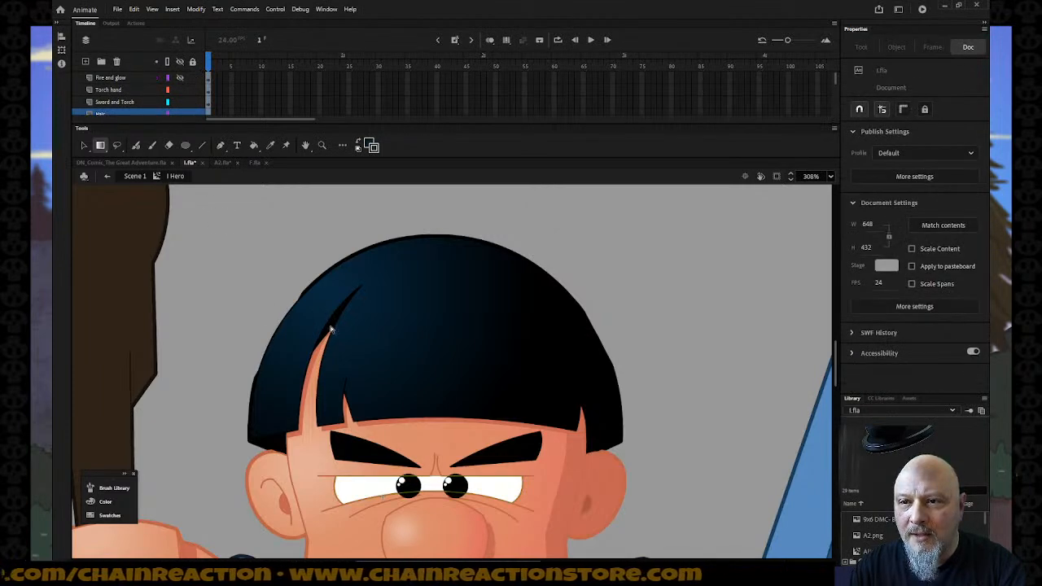
key("v")
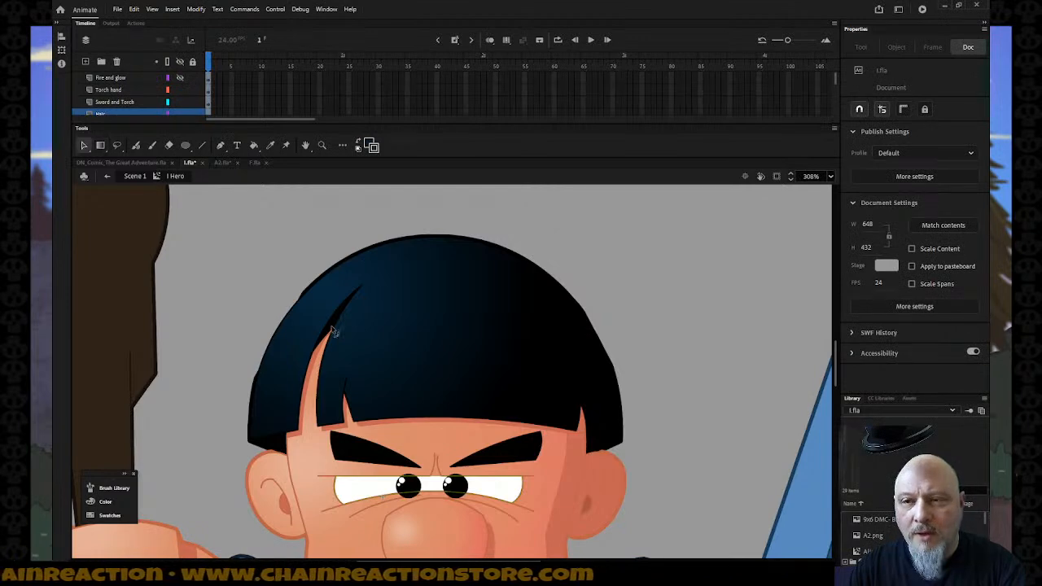
left_click(334, 331)
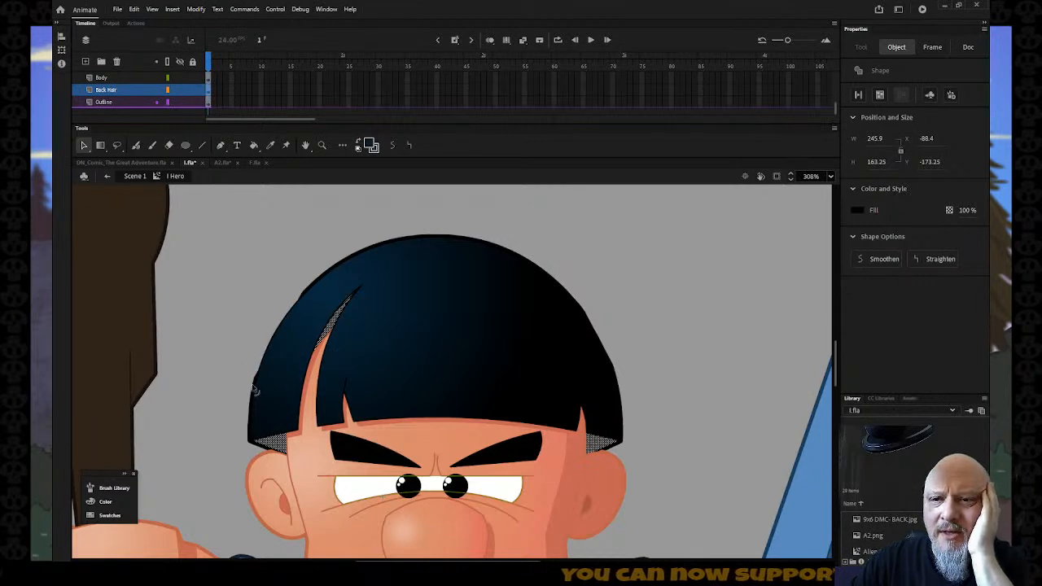
left_click(308, 298)
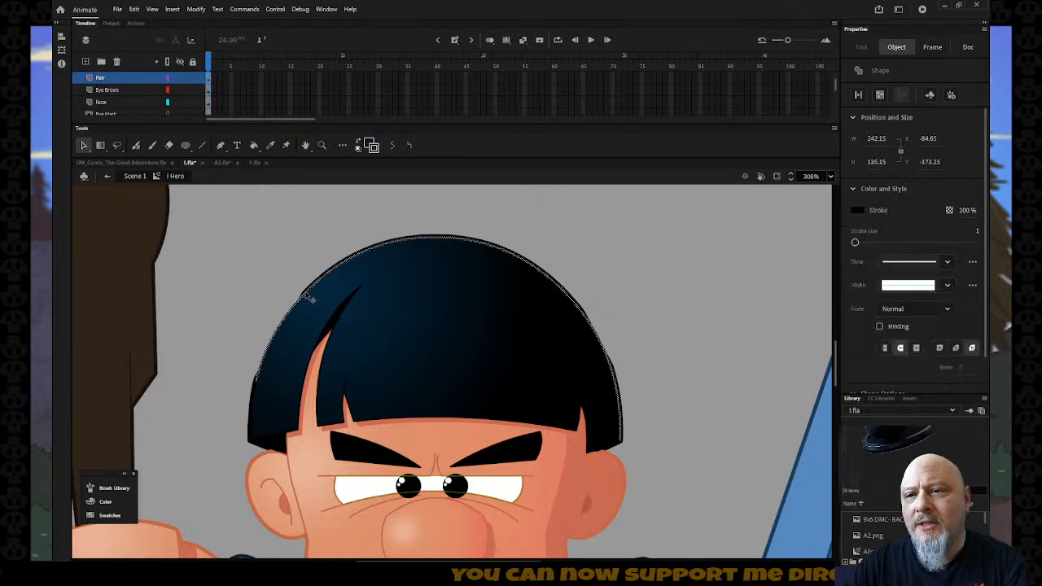
key("Escape")
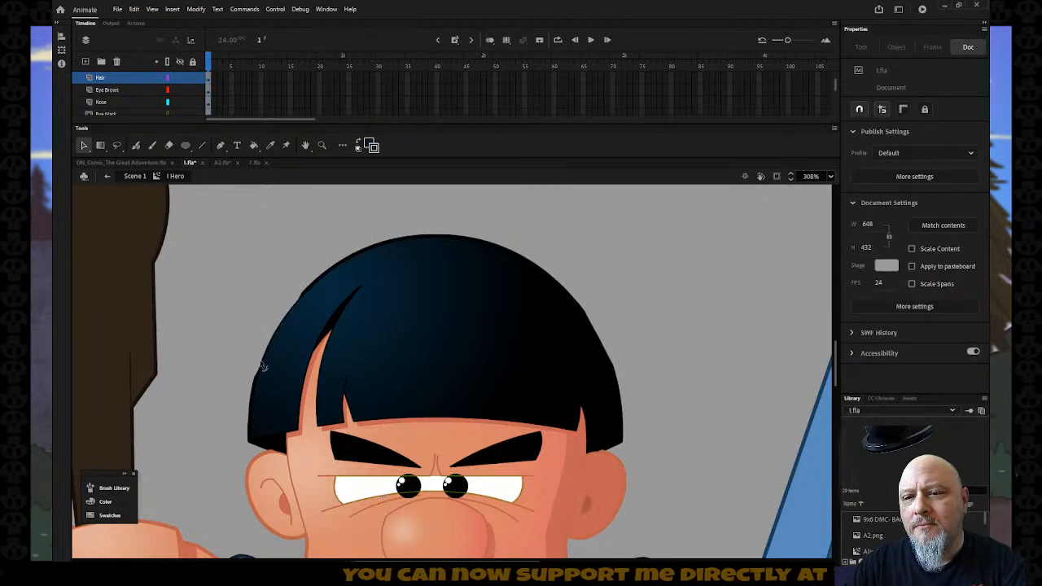
Step: Select everything on the Outline layer to check the stroke settings of the hero's outer line
scroll(149, 106, "down", 3)
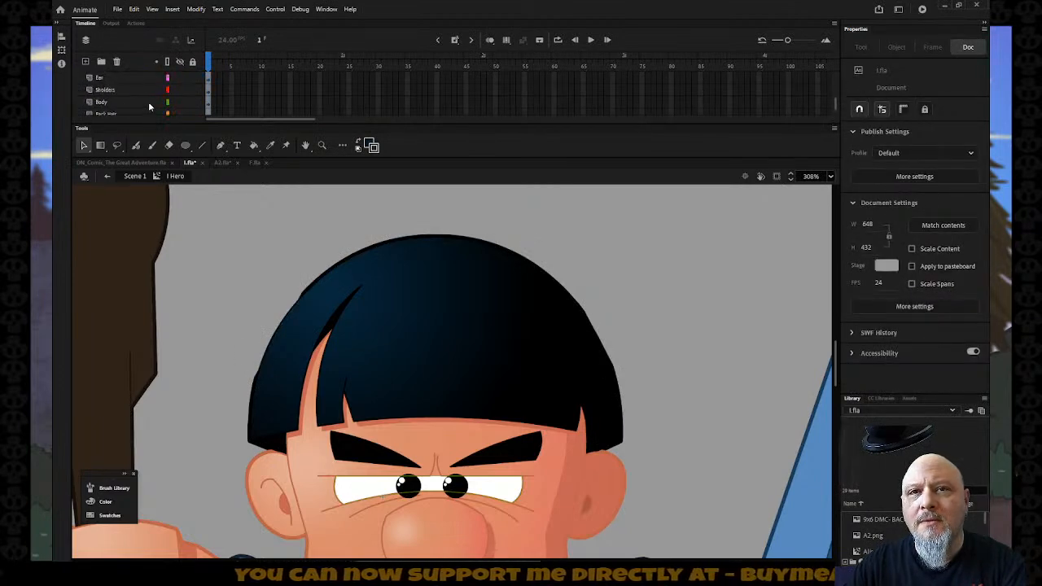
scroll(149, 107, "down", 2)
left_click(136, 104)
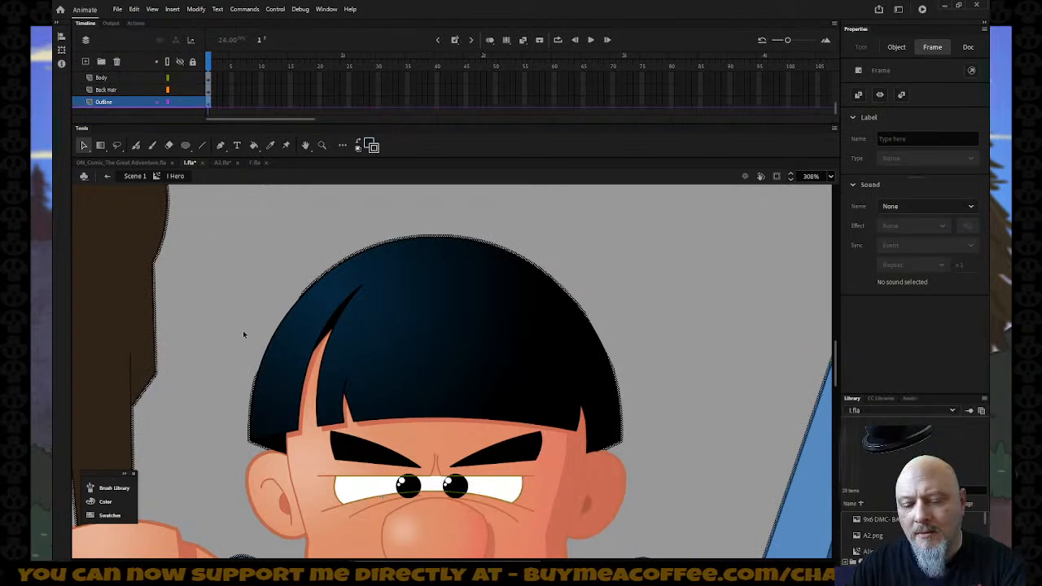
key("ctrl+a")
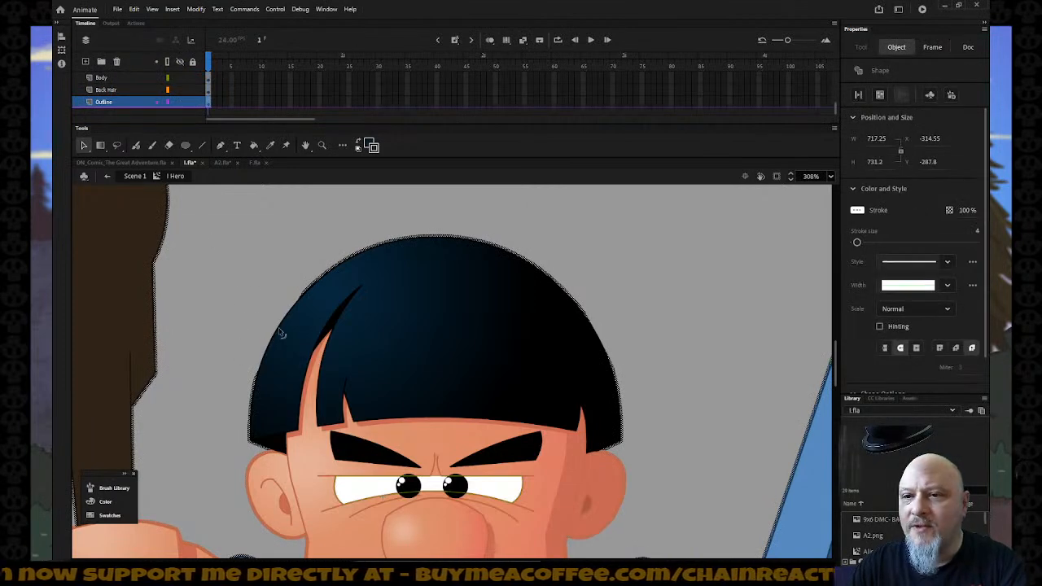
Step: Move the stroke around the top of the hero's hair onto the Outline layer in place and thicken it to match the body outline
left_click(281, 333)
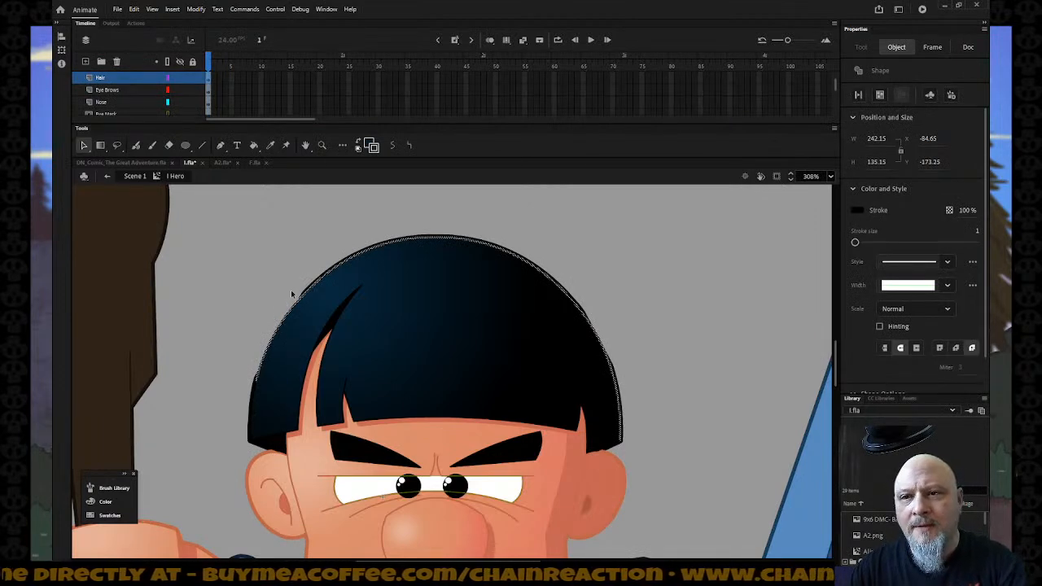
scroll(152, 92, "down", 5)
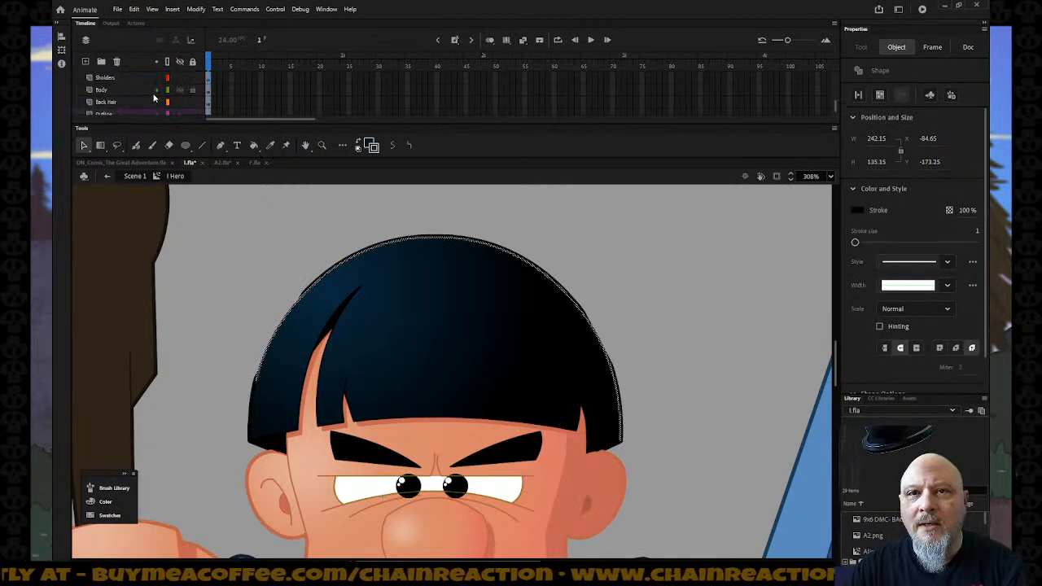
left_click(137, 103)
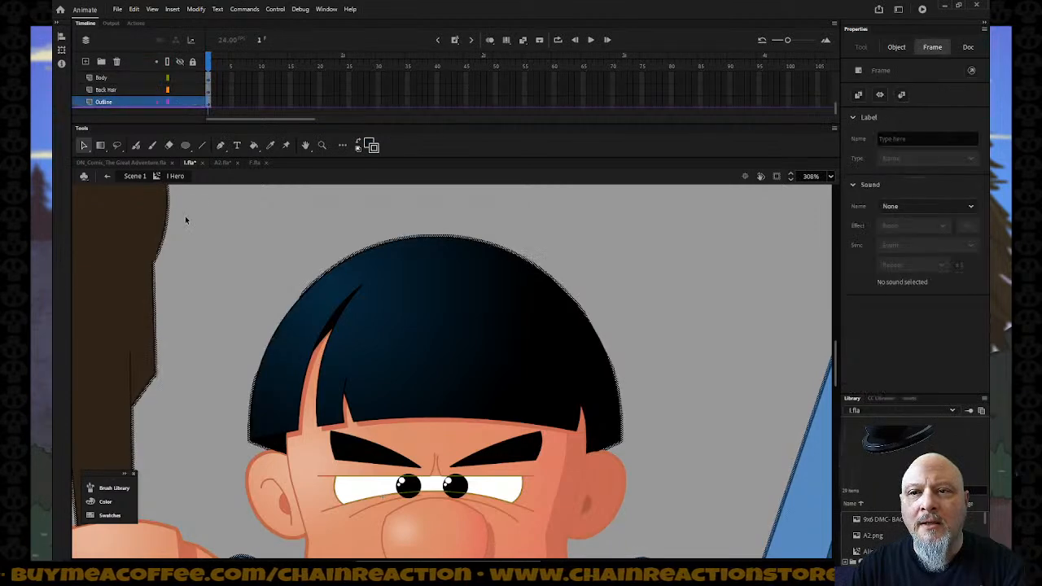
right_click(218, 258)
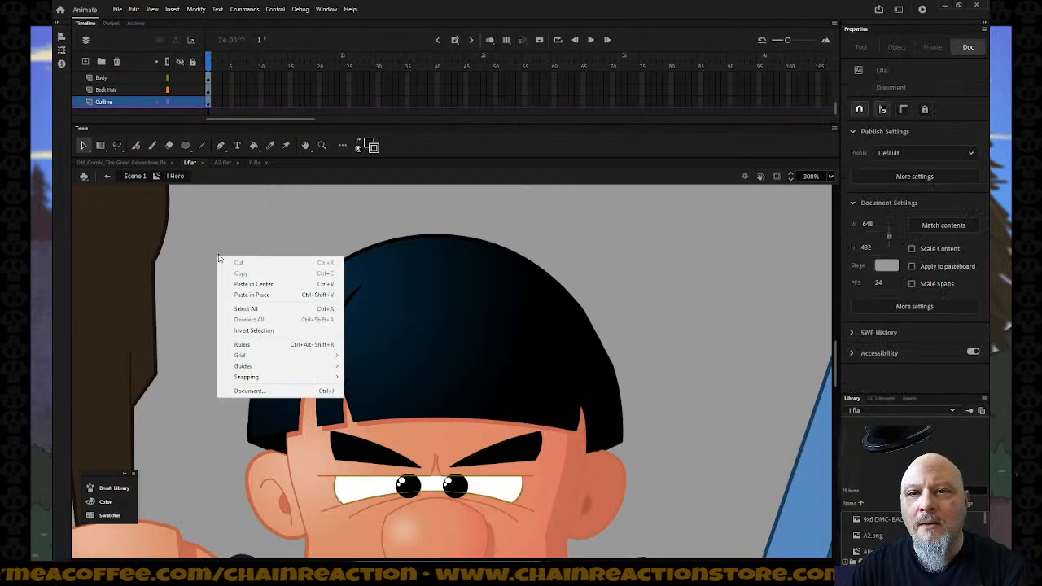
left_click(254, 295)
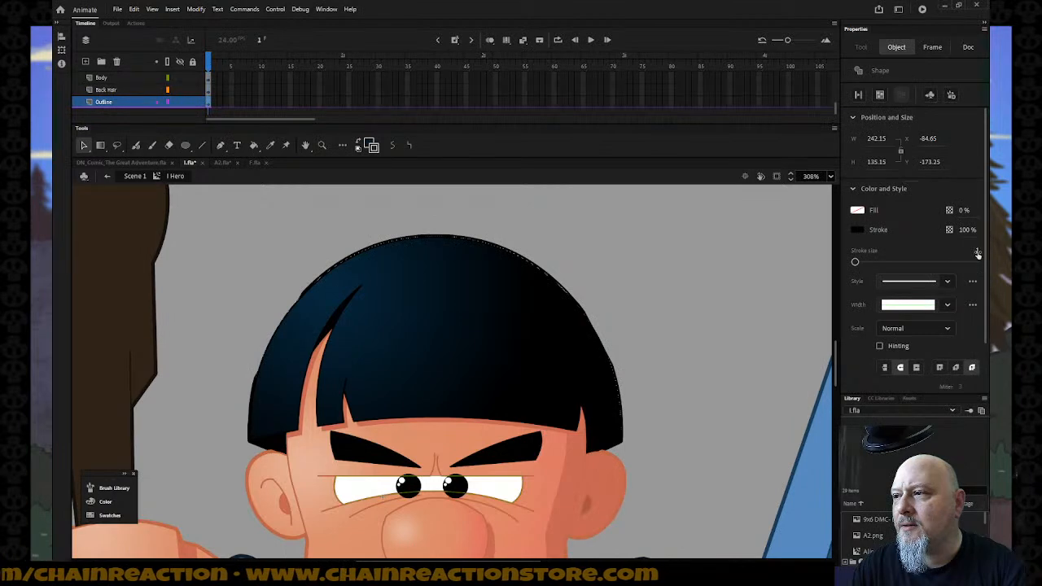
left_click_drag(978, 254, 976, 250)
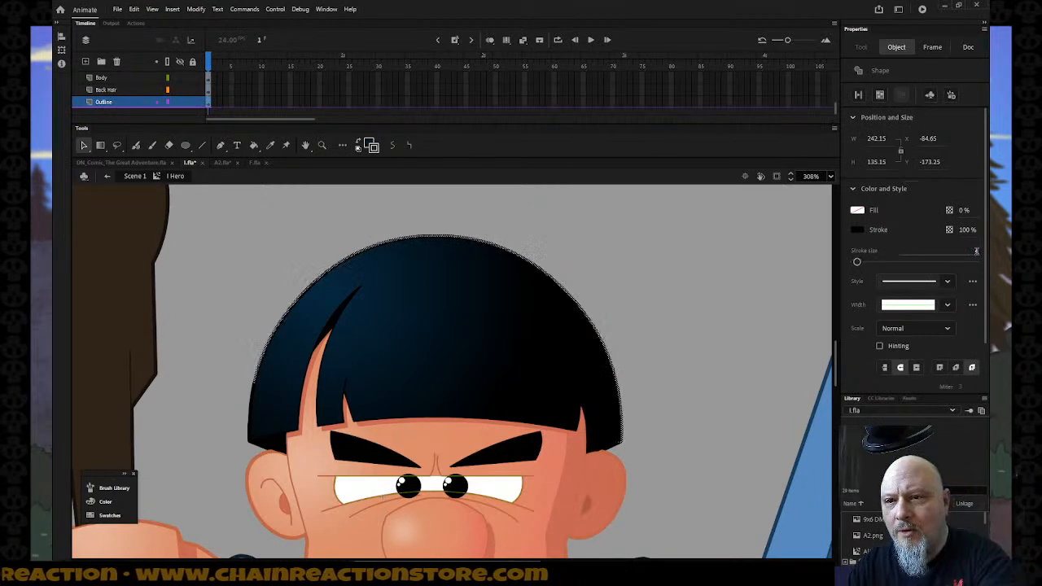
left_click(780, 305)
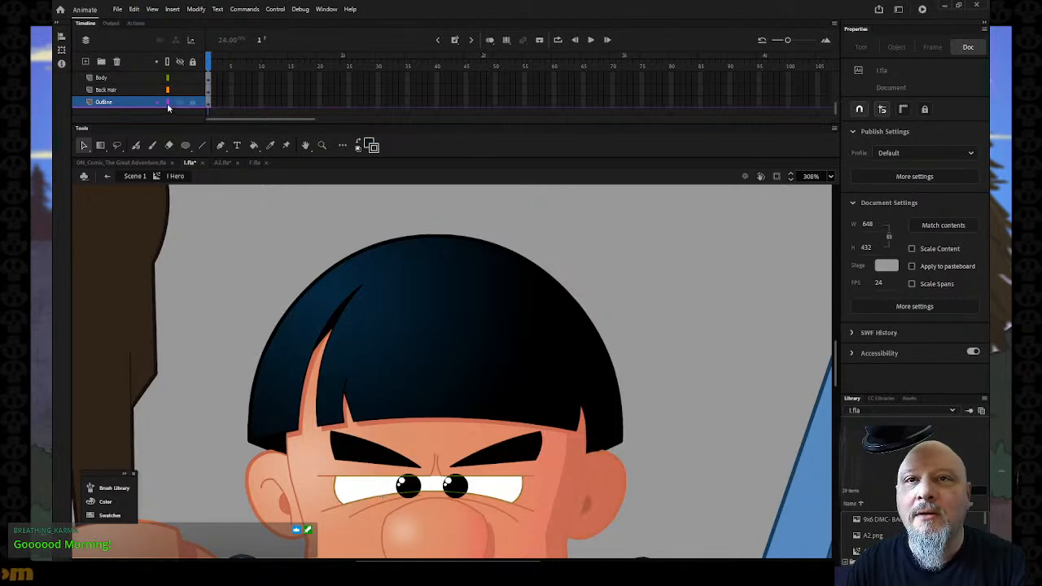
Step: Display the Hair layer as outlines only and lock every layer except Head
left_click(404, 431)
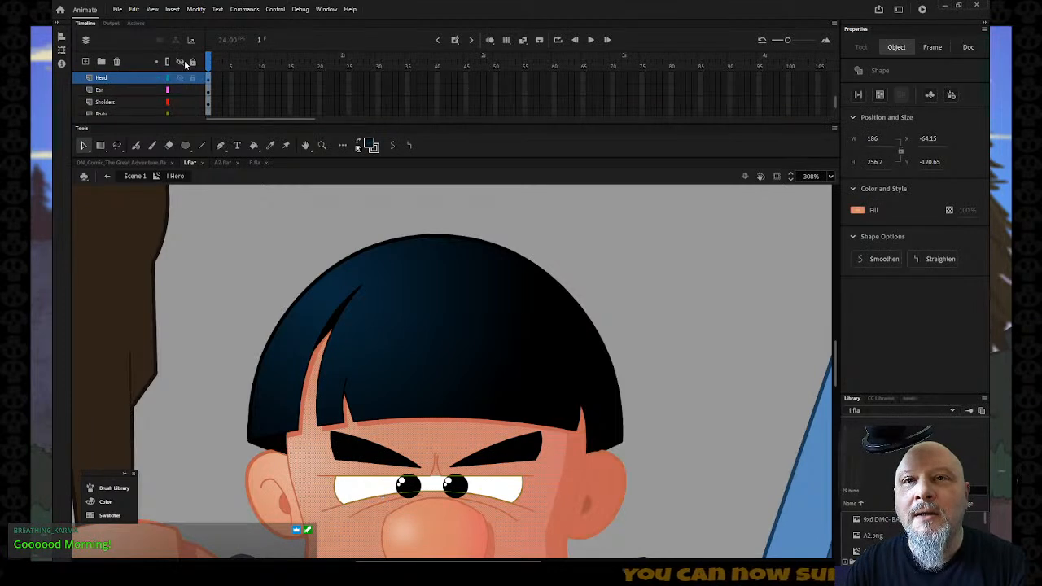
left_click(377, 261)
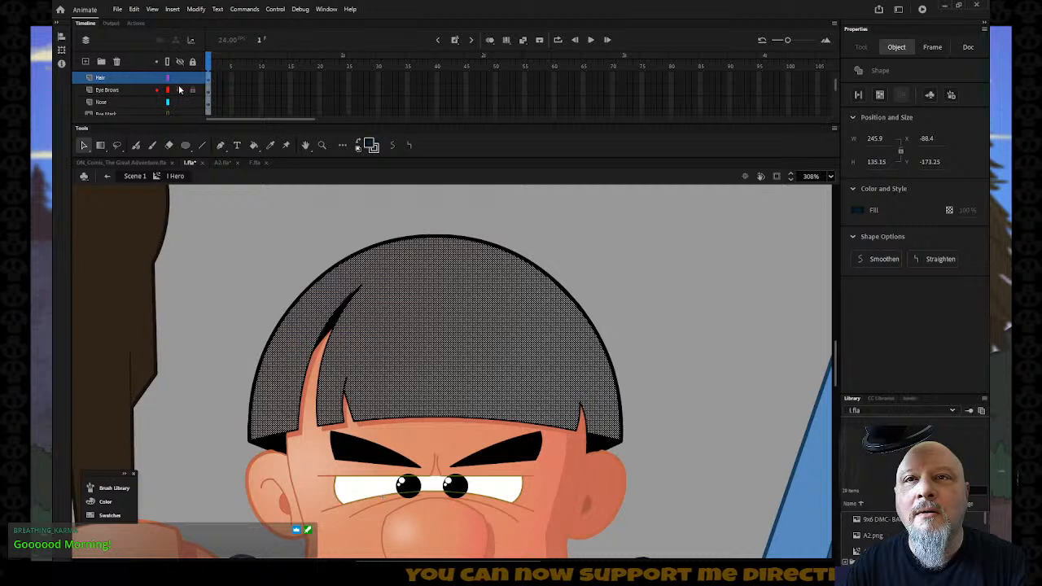
left_click(167, 77)
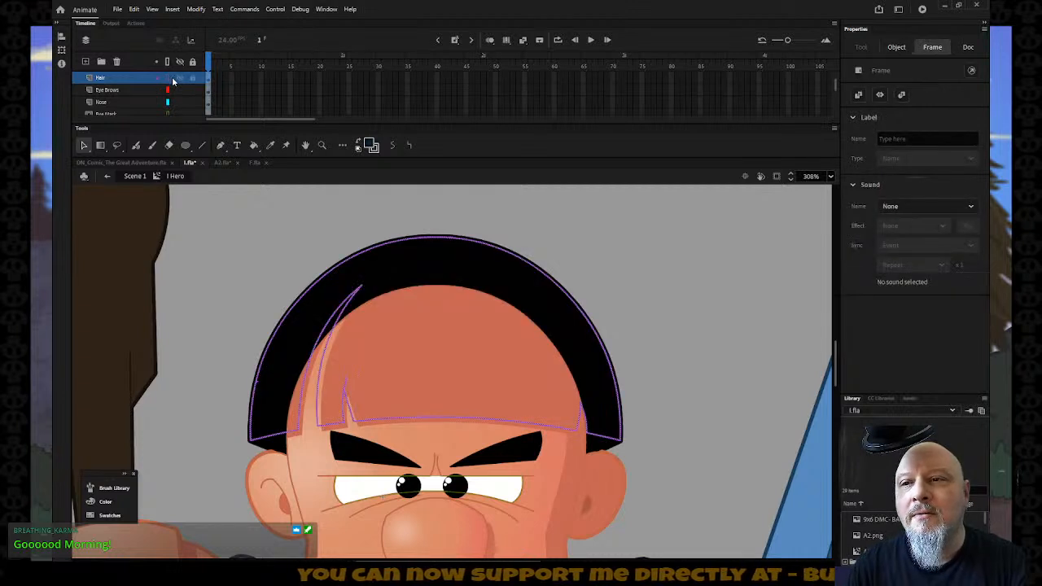
left_click(397, 331)
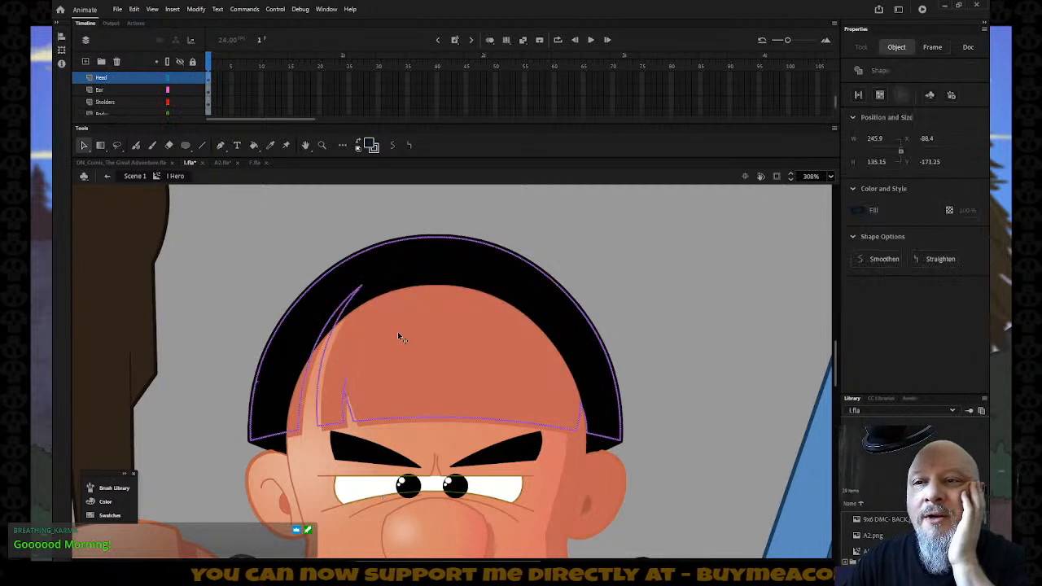
left_click(193, 62)
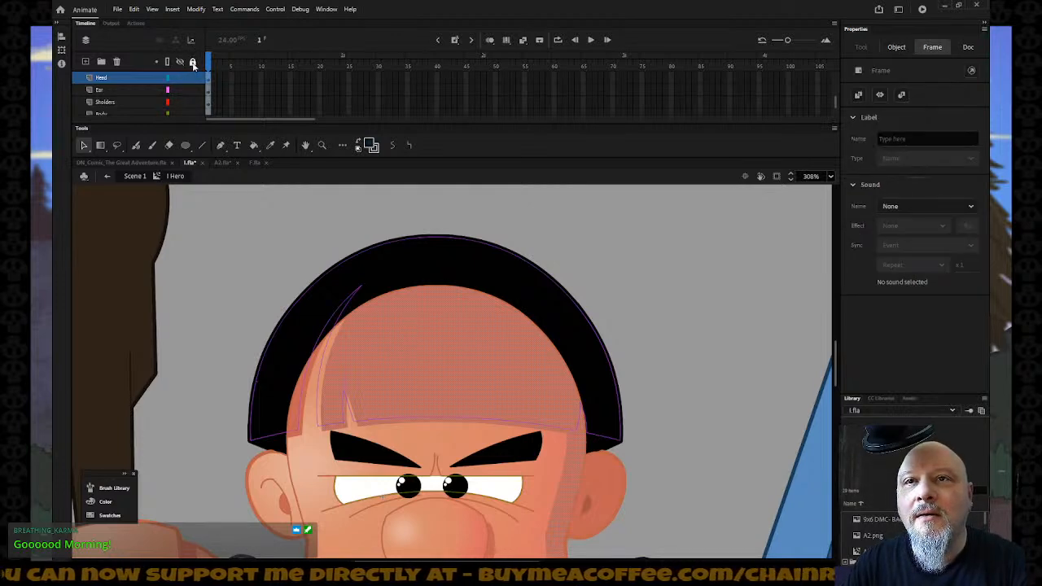
left_click(193, 63)
left_click(206, 249)
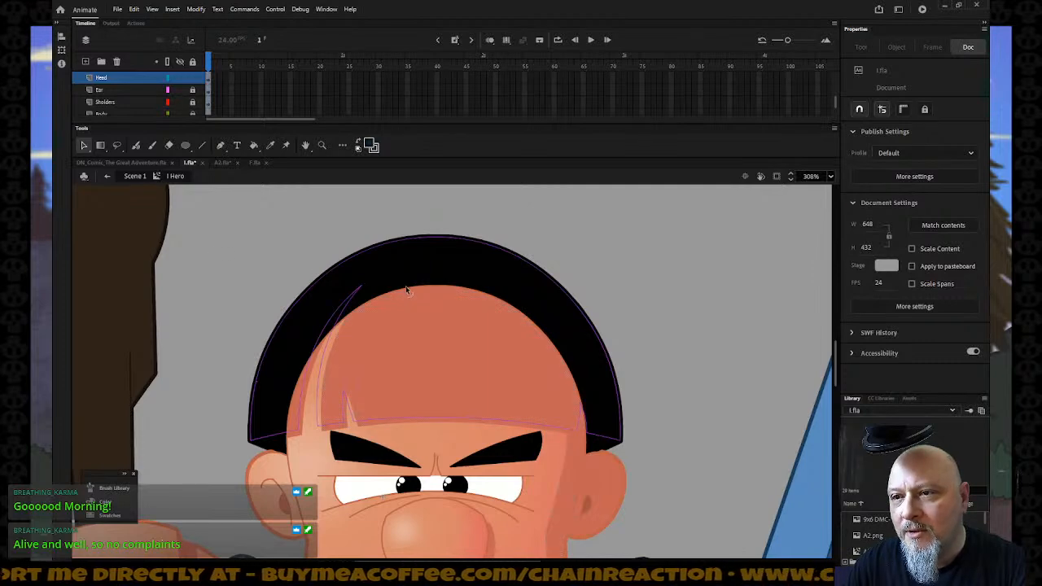
Step: Raise an arc of the head's outline stroke above the crown, over the black back hair, keeping its ends at the temples
left_click_drag(404, 288, 404, 284)
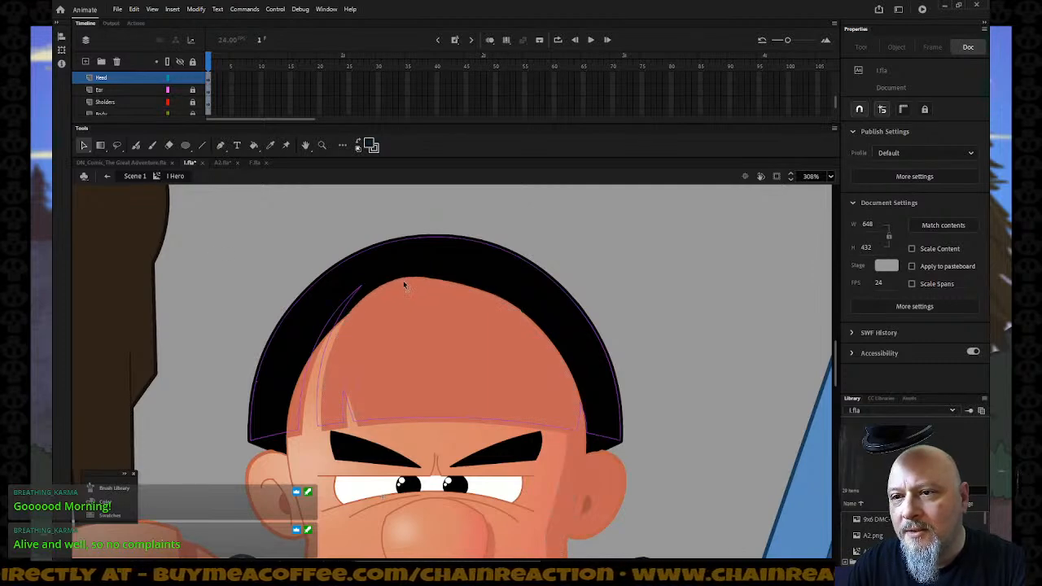
key("ctrl+z")
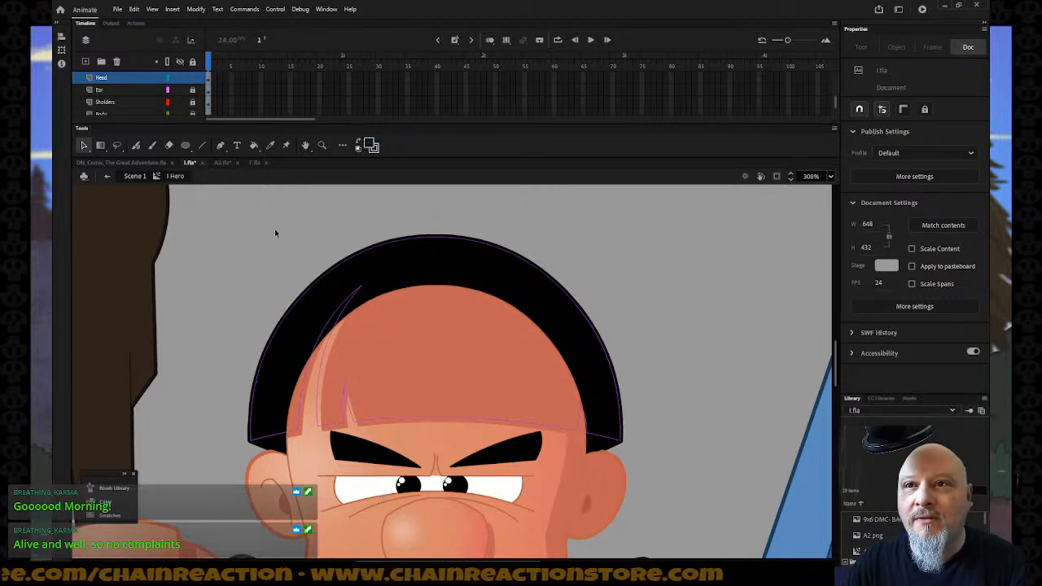
left_click(287, 429)
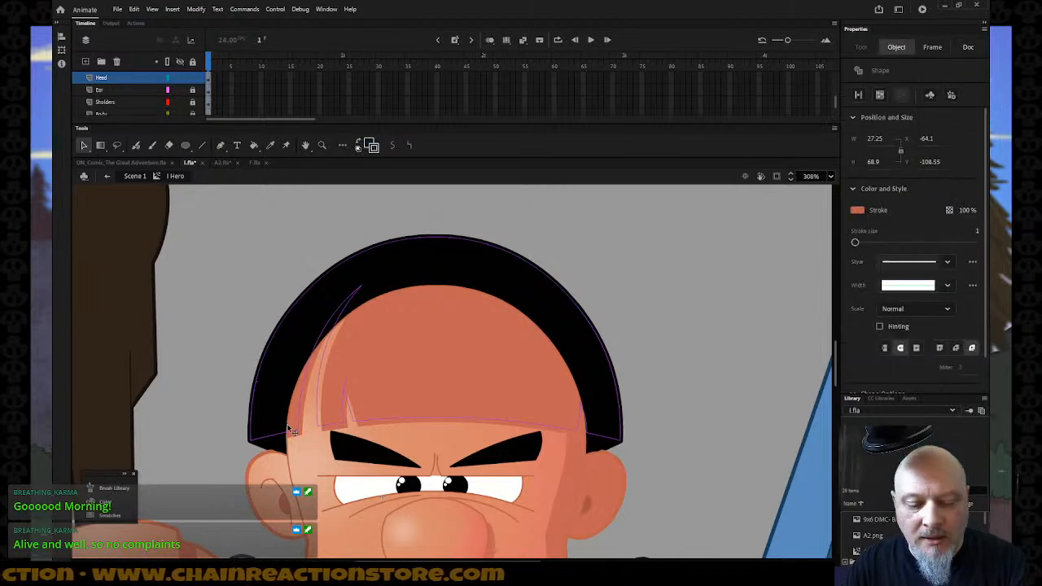
left_click(348, 313)
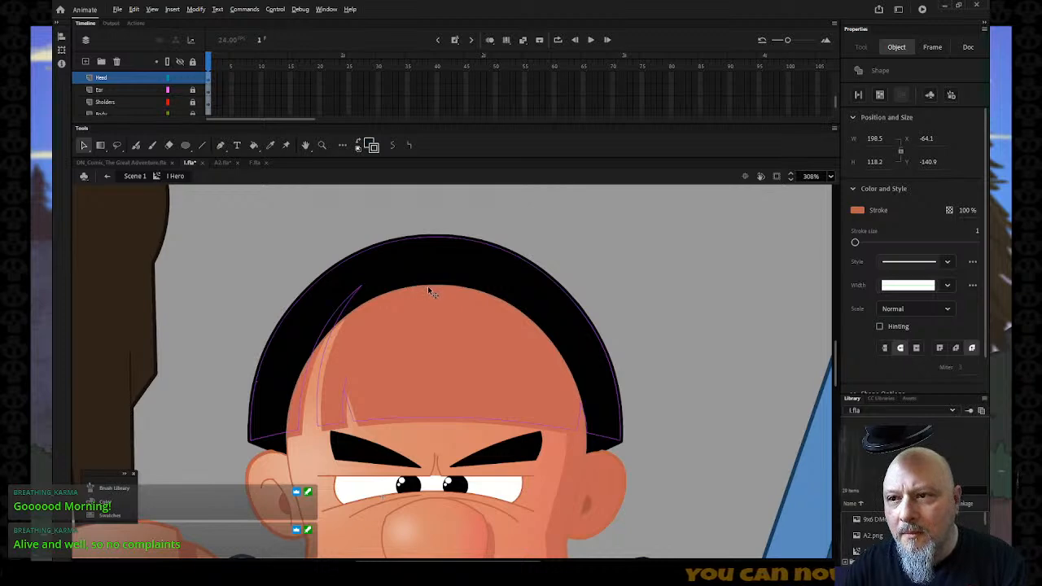
left_click_drag(429, 289, 434, 254)
left_click(248, 245)
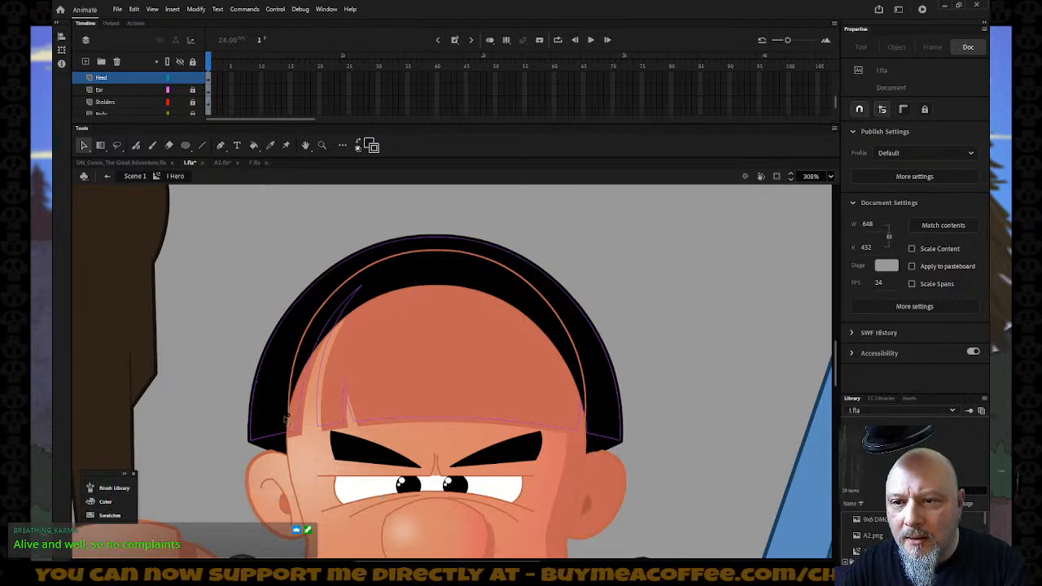
Step: Fill the gap beneath the raised arc with the head's sampled shadow colour and remove the old line across the crown
key("i")
left_click(398, 354)
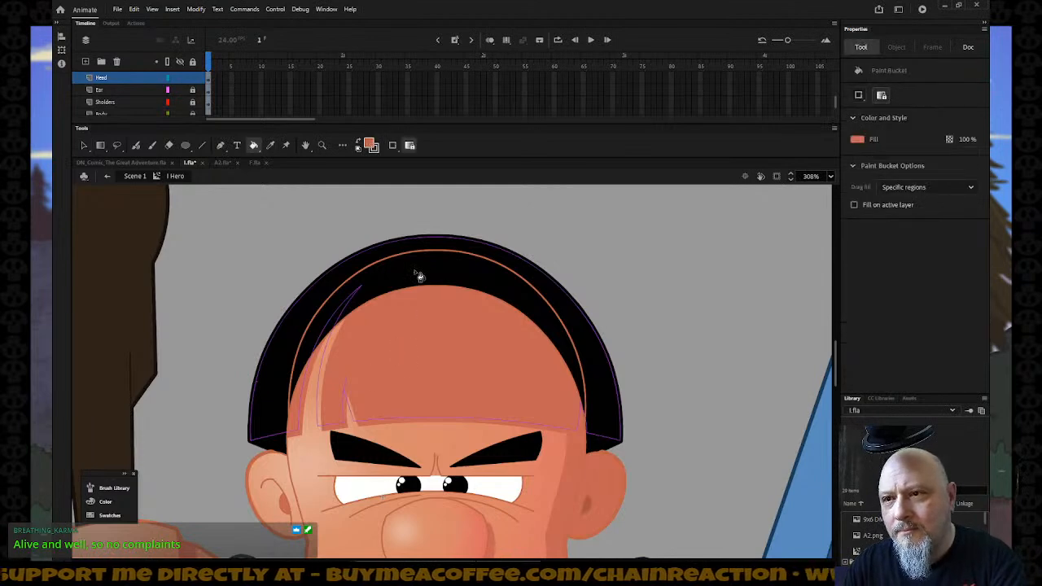
left_click(514, 316)
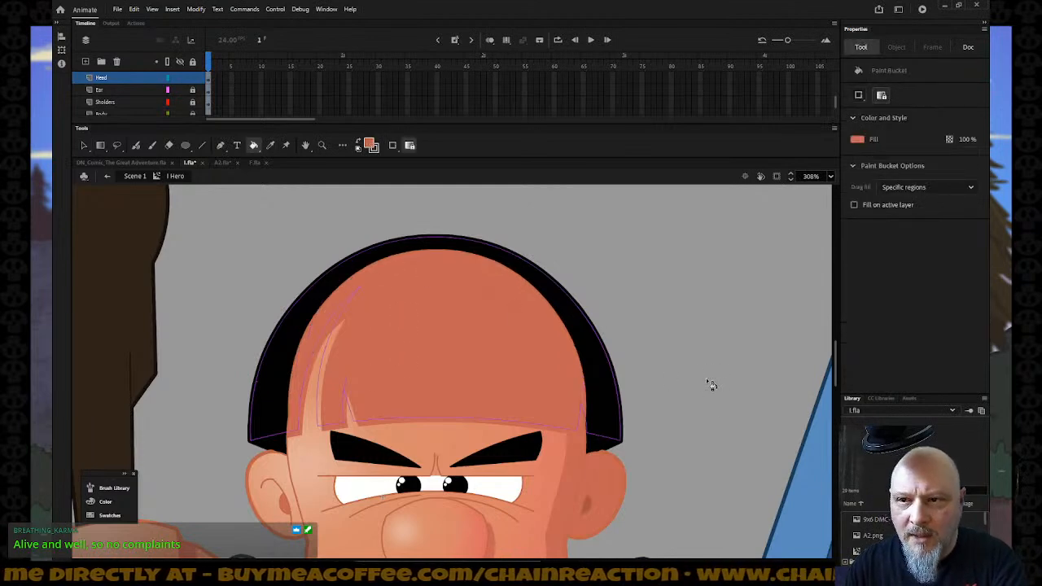
left_click(83, 145)
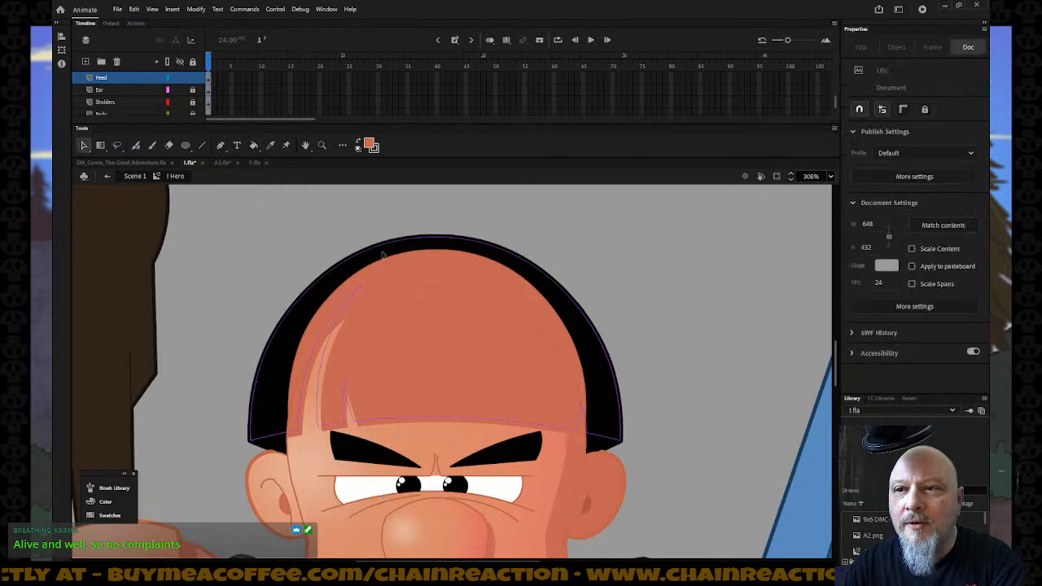
left_click(473, 292)
key("i")
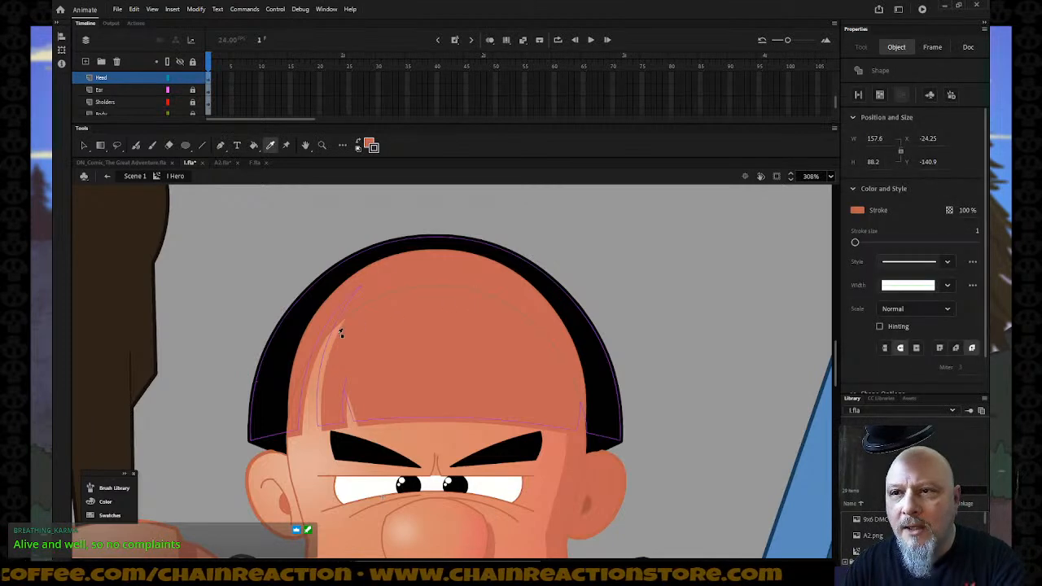
left_click(179, 207)
left_click(84, 145)
Step: Examine the separate fill pieces around the light skin strip and shadow at the hair parting on the Head layer
left_click(339, 321)
left_click(326, 336)
left_click(325, 336)
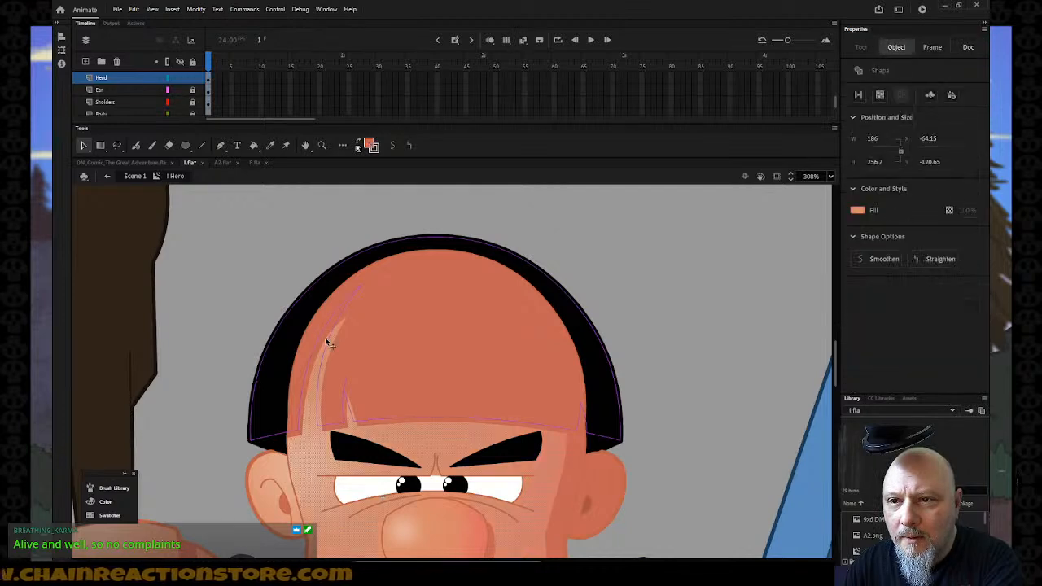
left_click(245, 316)
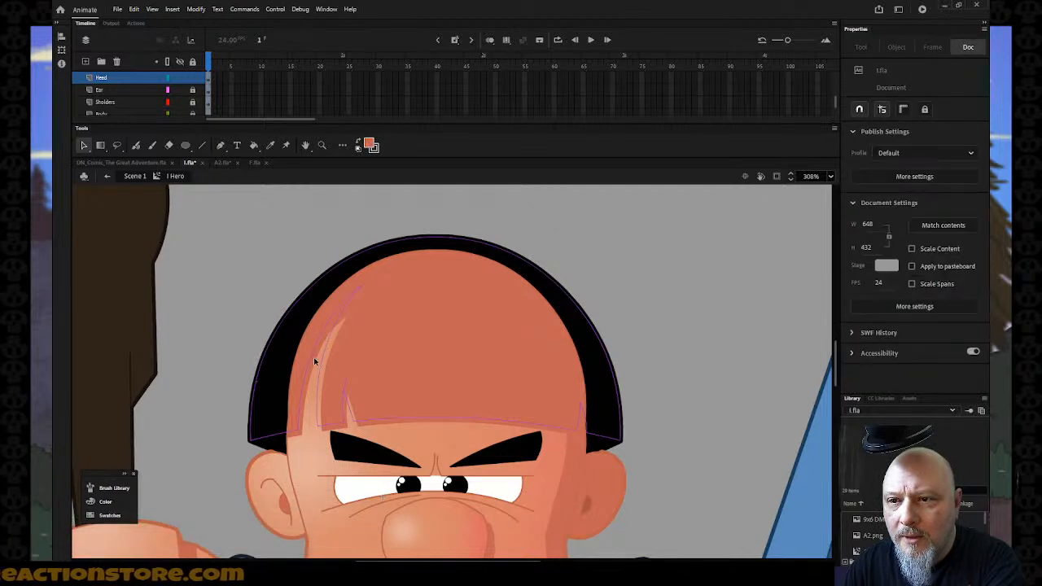
left_click(318, 364)
left_click(318, 366)
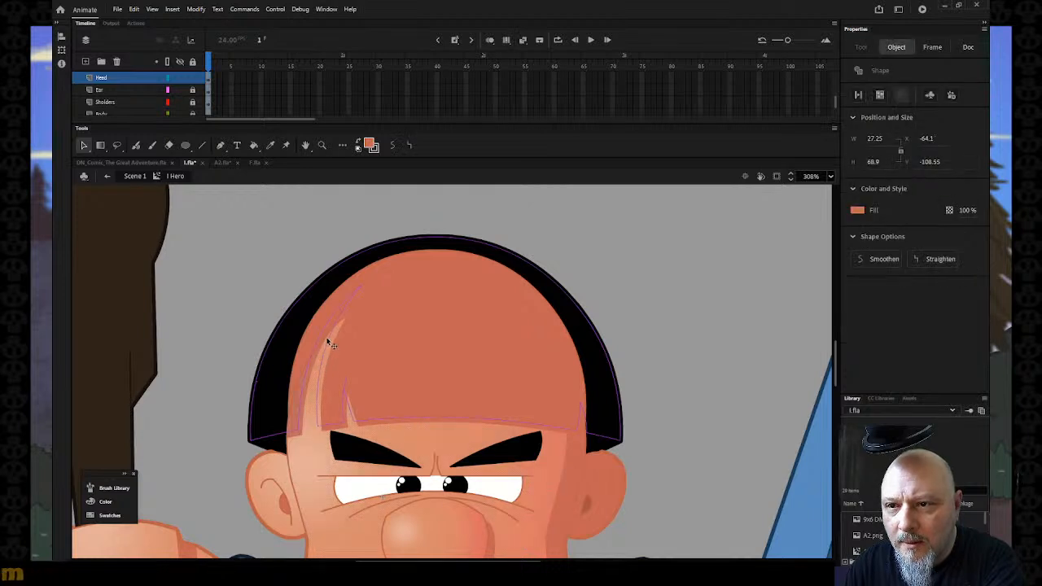
left_click(327, 341)
key("Escape")
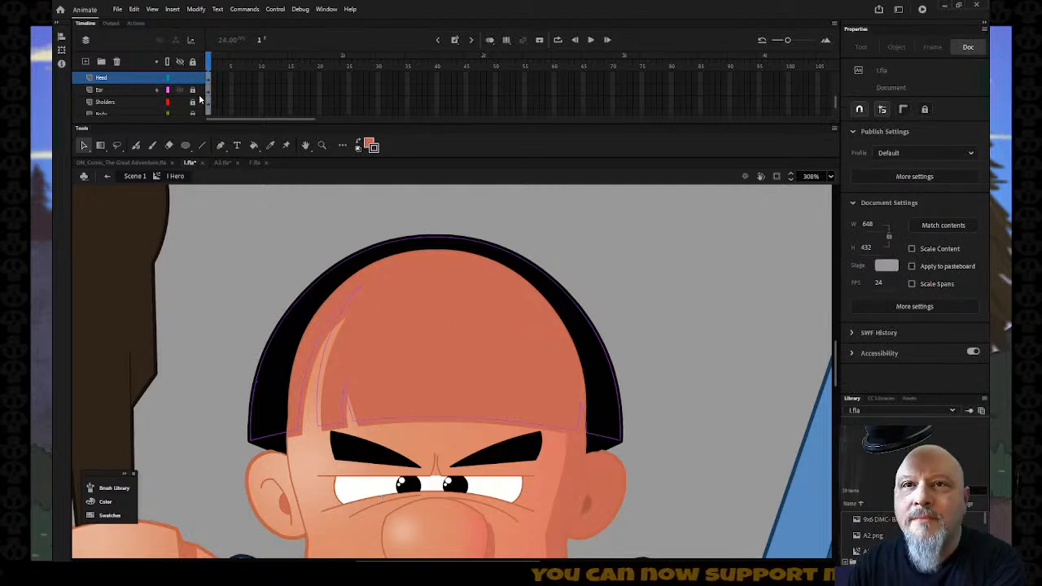
Step: Display the Hair layer in full colour again and make it the active layer
scroll(173, 84, "up", 3)
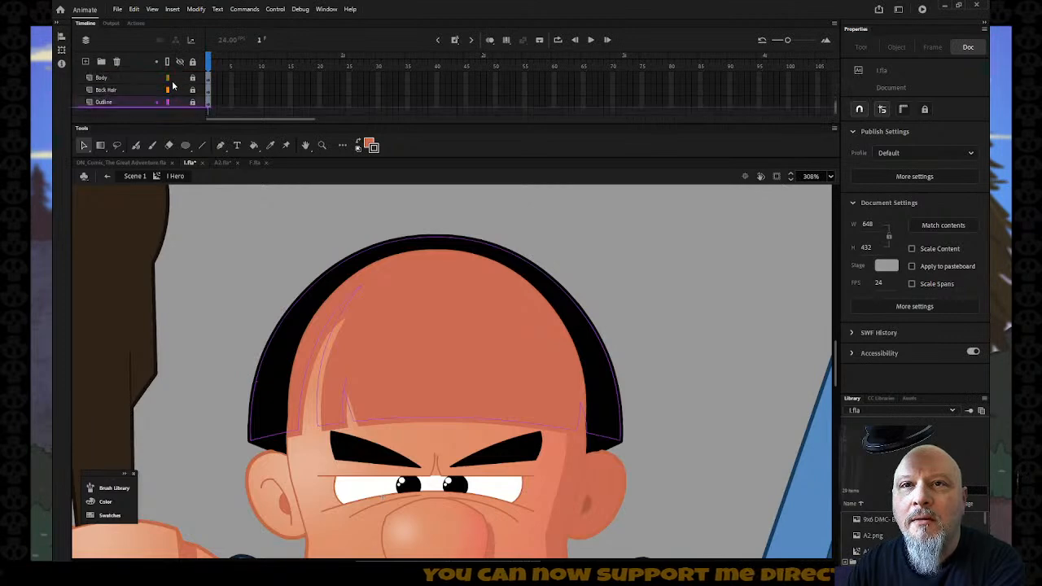
scroll(173, 84, "up", 2)
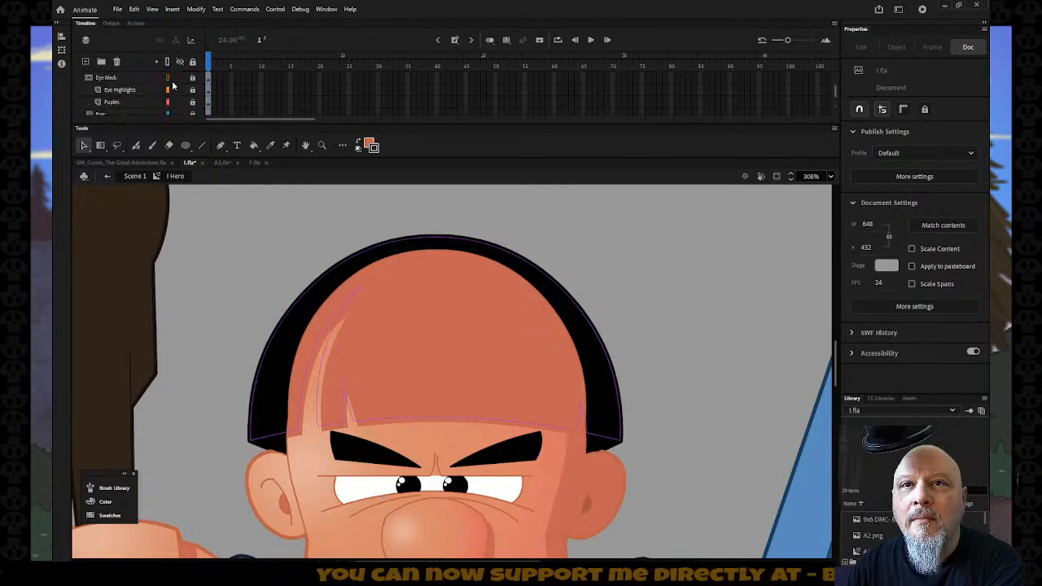
scroll(172, 85, "up", 5)
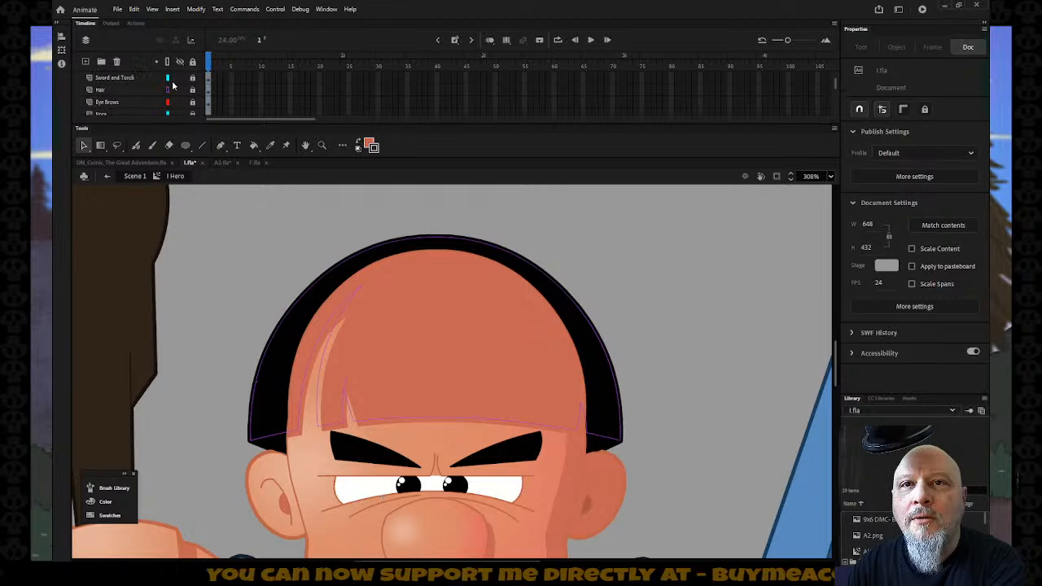
scroll(172, 84, "down", 1)
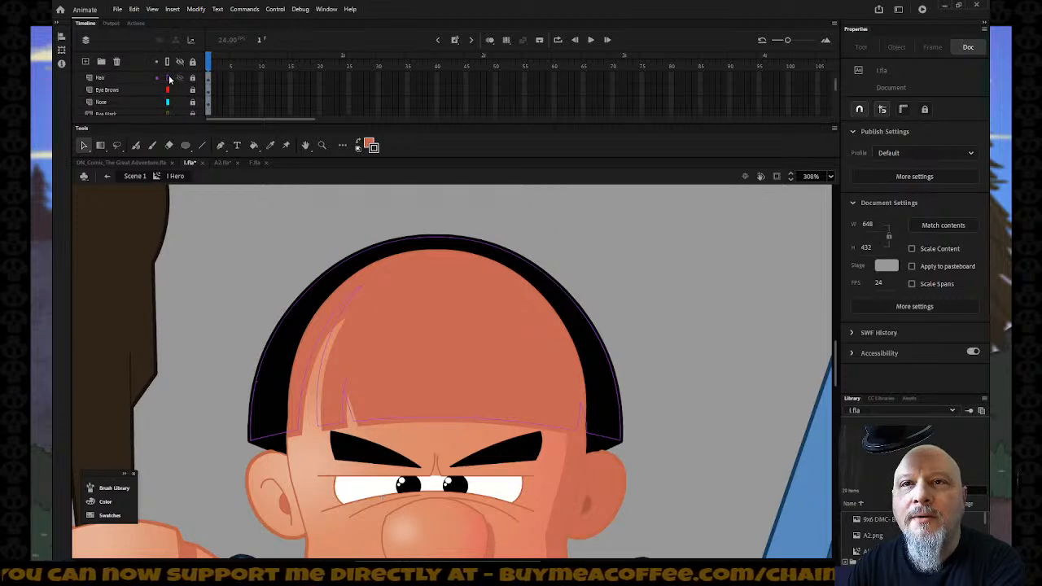
left_click(167, 77)
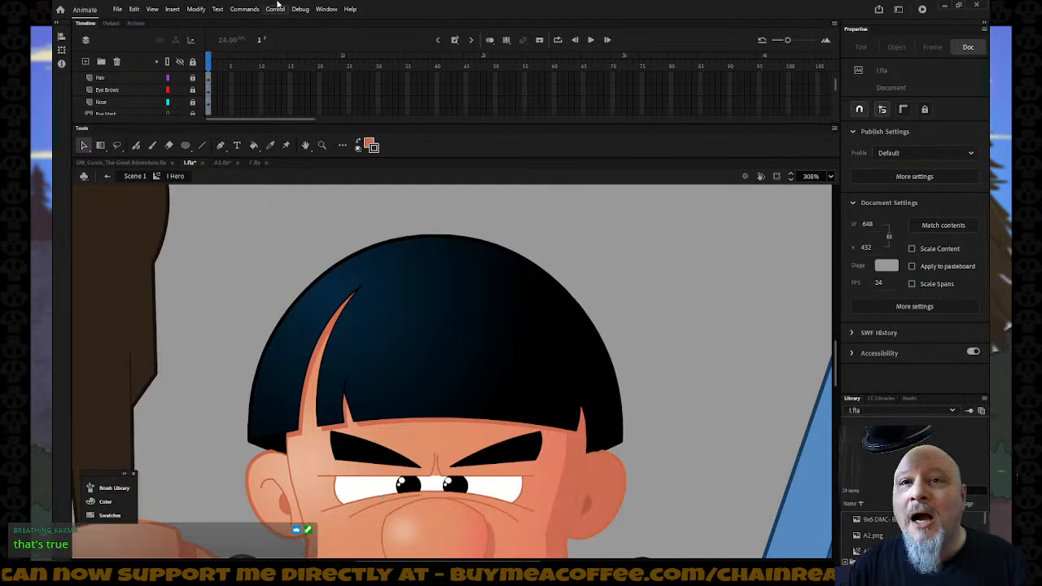
scroll(133, 90, "up", 1)
left_click(133, 89)
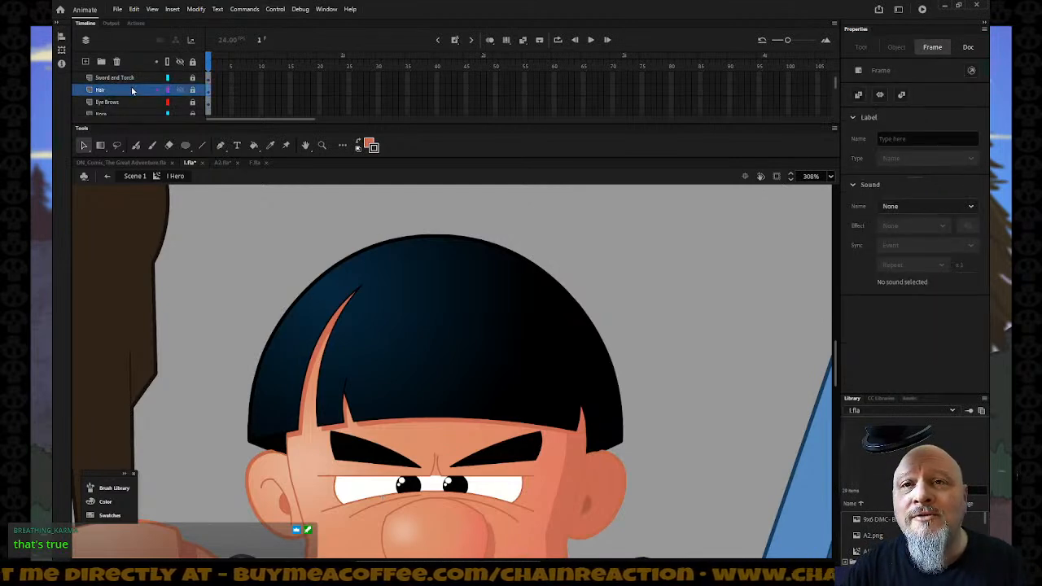
Step: Insert a new layer directly above the Hair layer and set the stroke colour to yellow
right_click(132, 87)
left_click(158, 140)
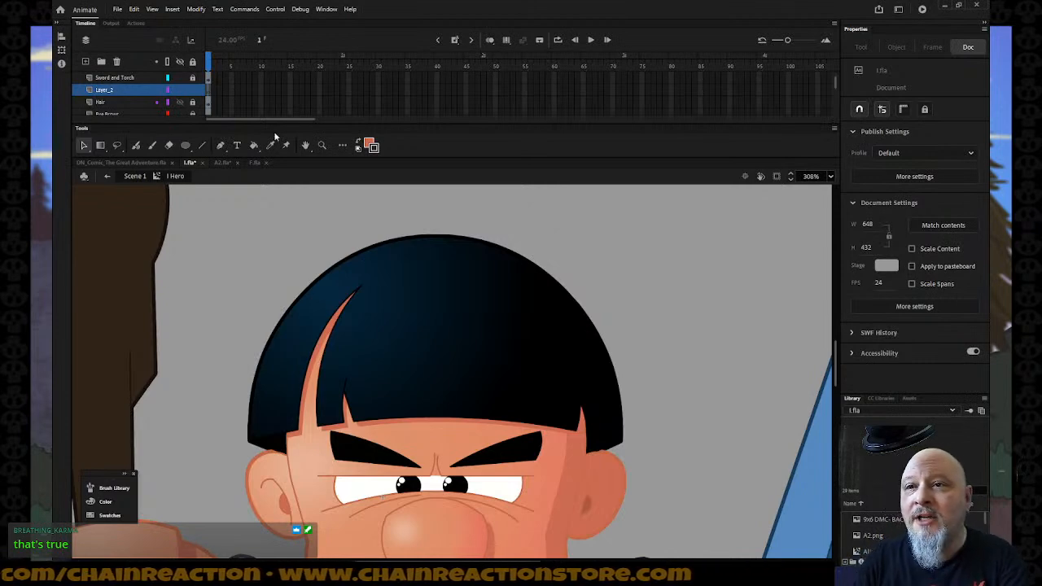
left_click(370, 145)
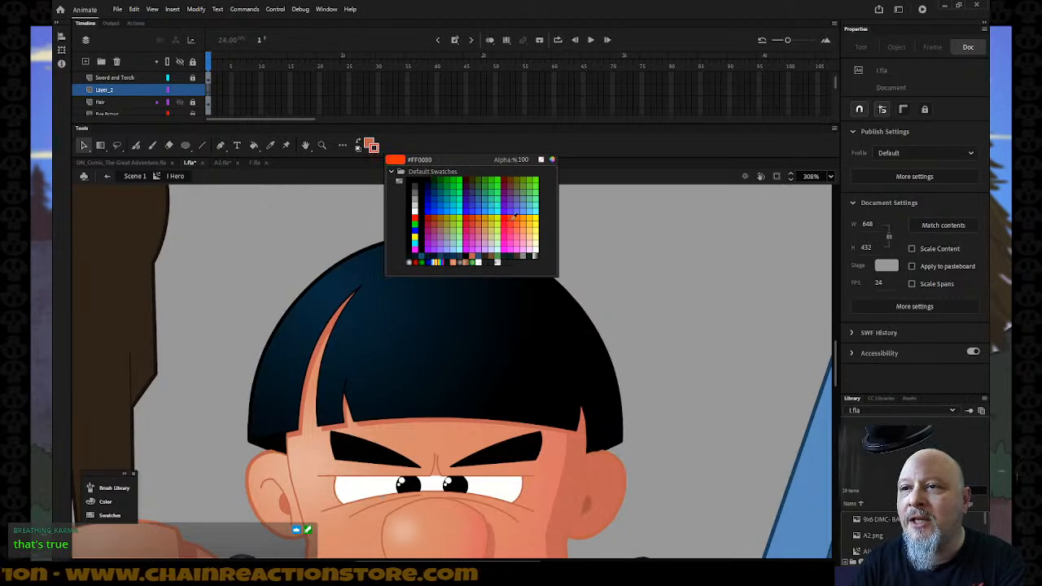
left_click(542, 213)
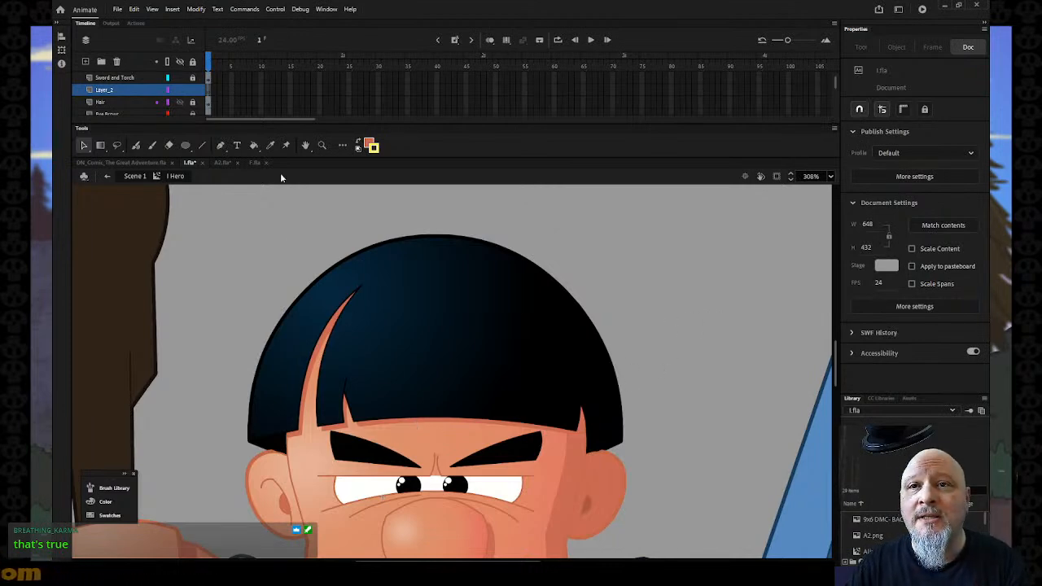
Step: Examine the wavy shine and rim highlight on the hero's hair in F.fla and A2.fla, and return to I.fla
left_click(255, 163)
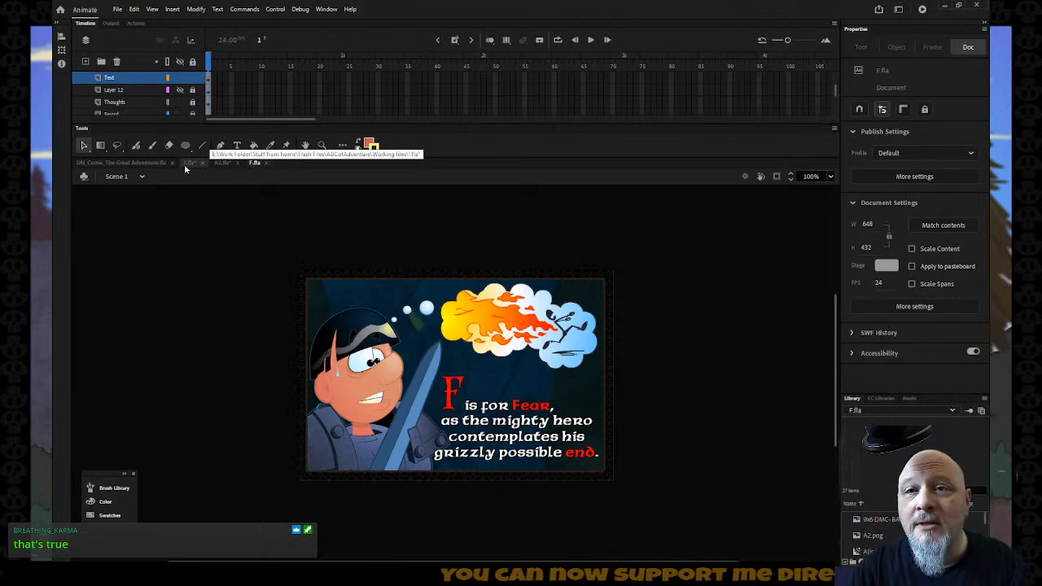
left_click(227, 162)
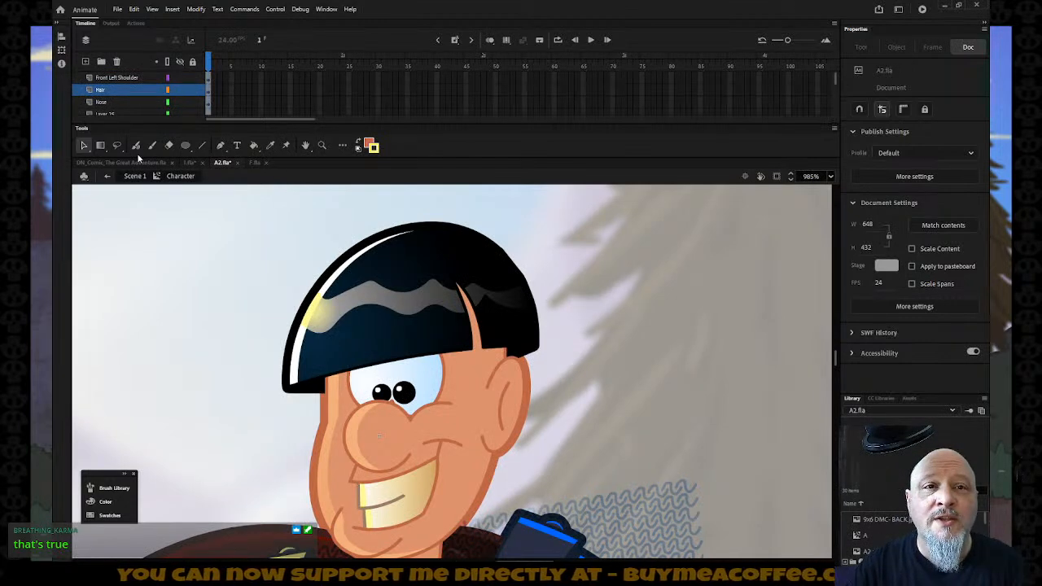
left_click(189, 162)
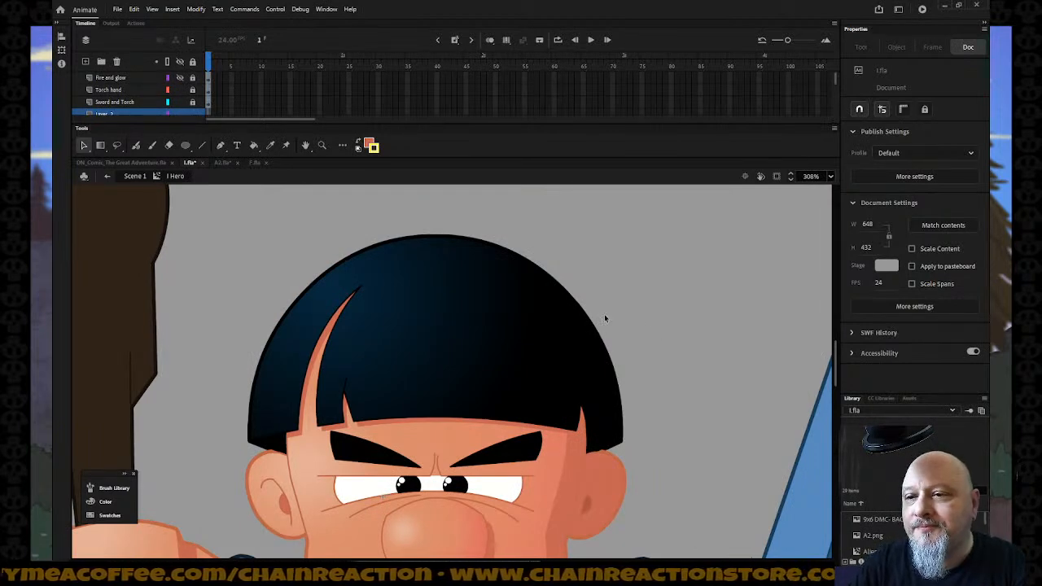
left_click(258, 162)
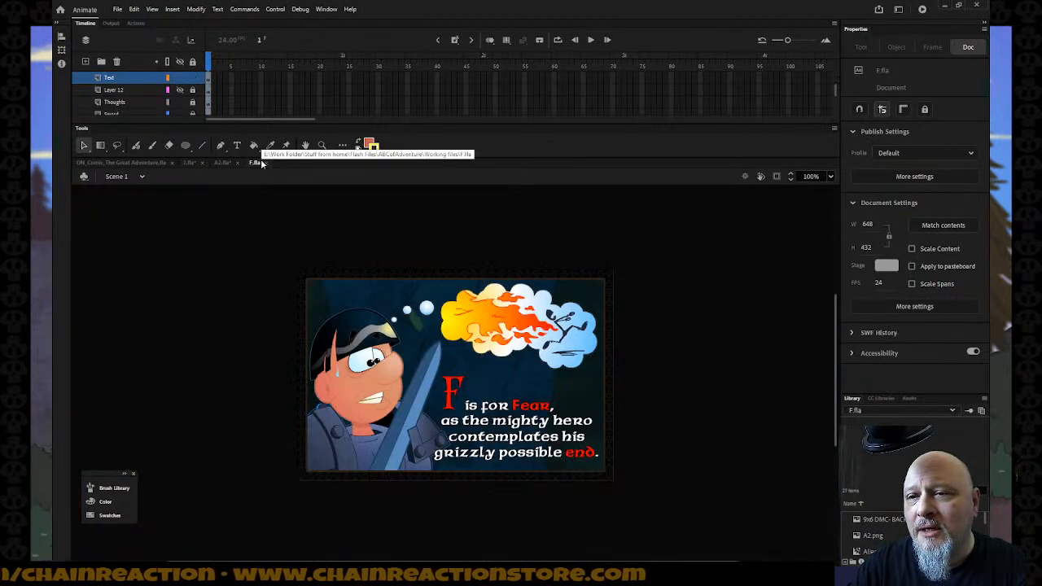
left_click(211, 161)
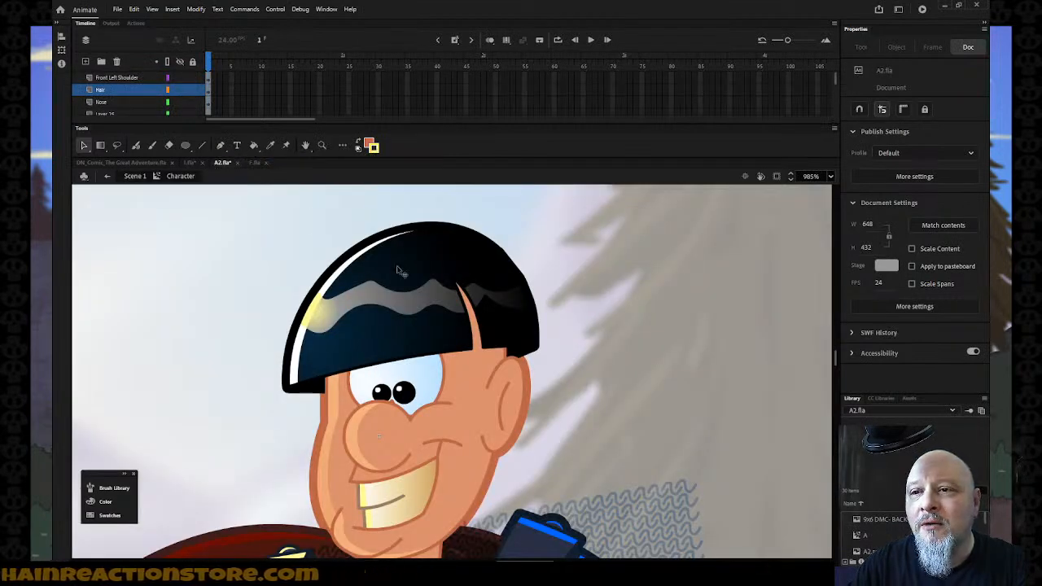
left_click(192, 162)
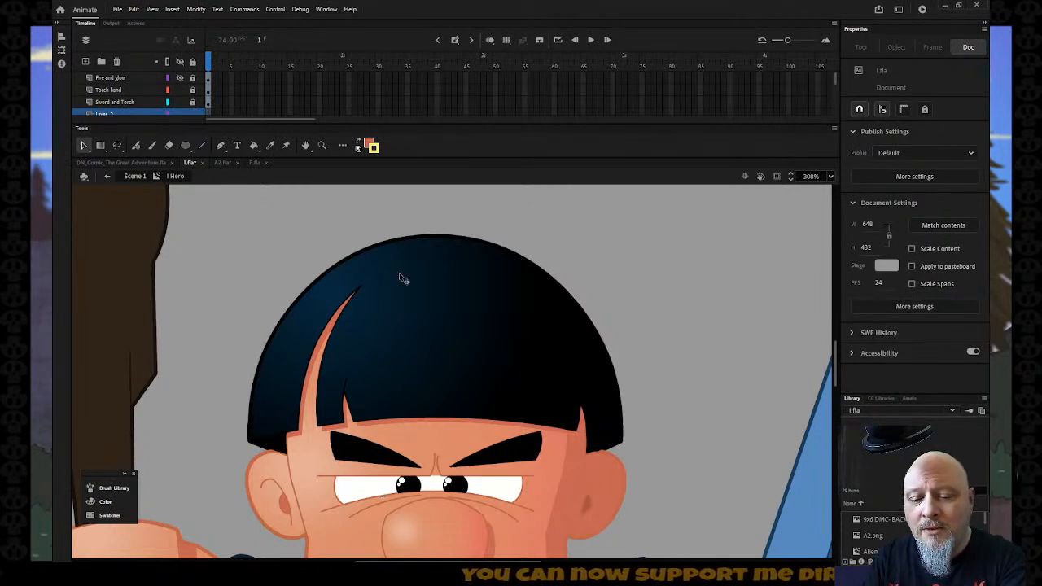
Step: Paint a wavy yellow line across the hair from the upper left edge past the right edge and set its stroke size to 1
key("y")
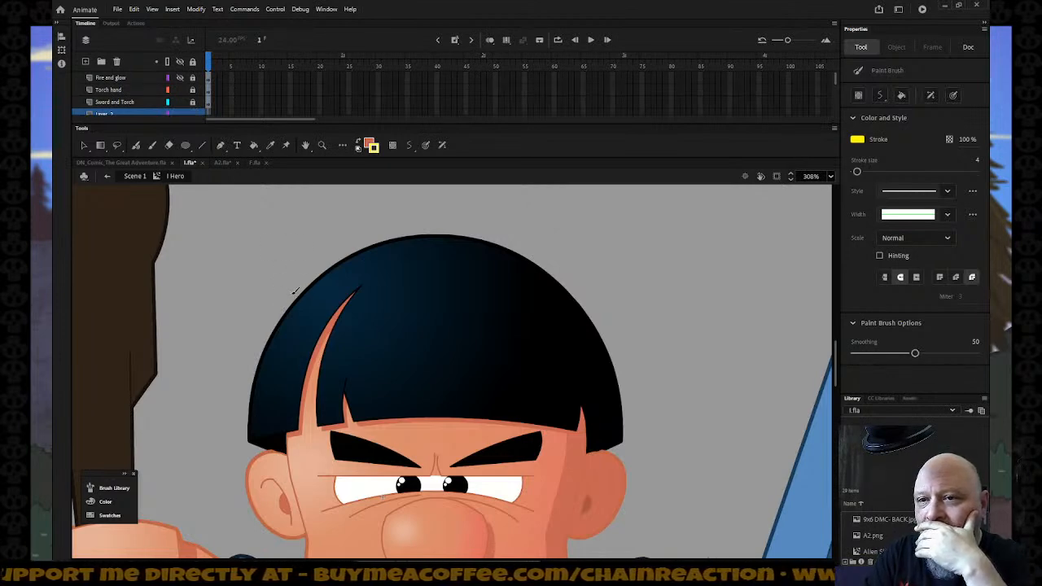
mouse_move(289, 296)
left_mouse_down()
mouse_move(320, 279)
mouse_move(360, 278)
mouse_move(409, 329)
mouse_move(446, 340)
mouse_move(502, 334)
mouse_move(570, 360)
mouse_move(634, 367)
left_mouse_up()
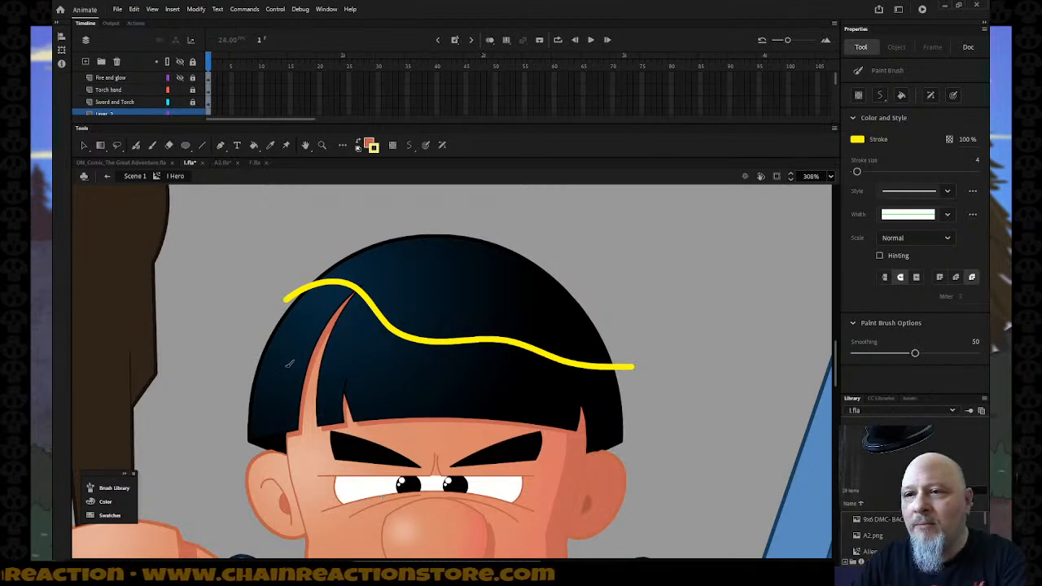
left_click(83, 148)
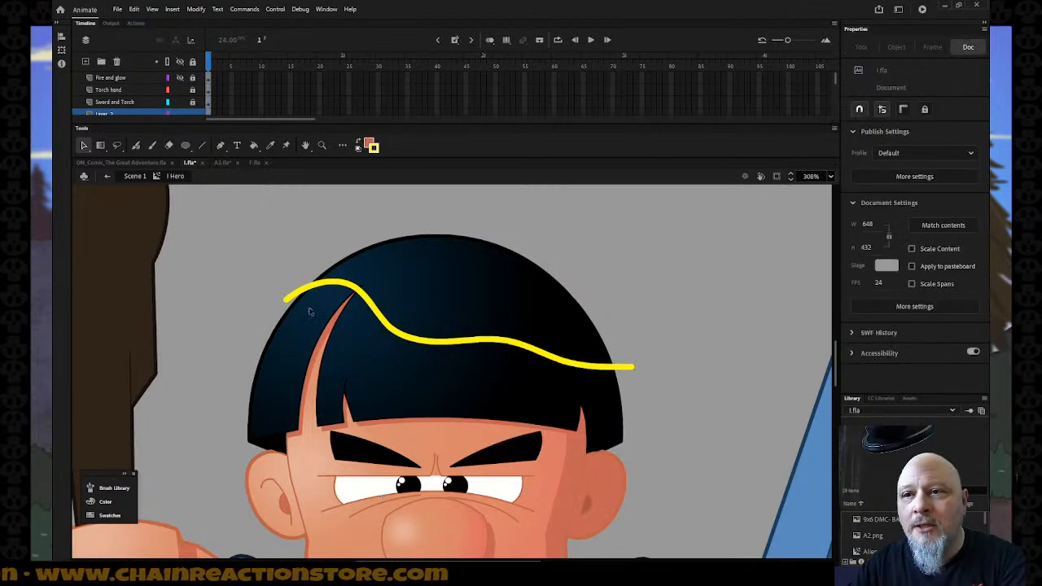
left_click(332, 285)
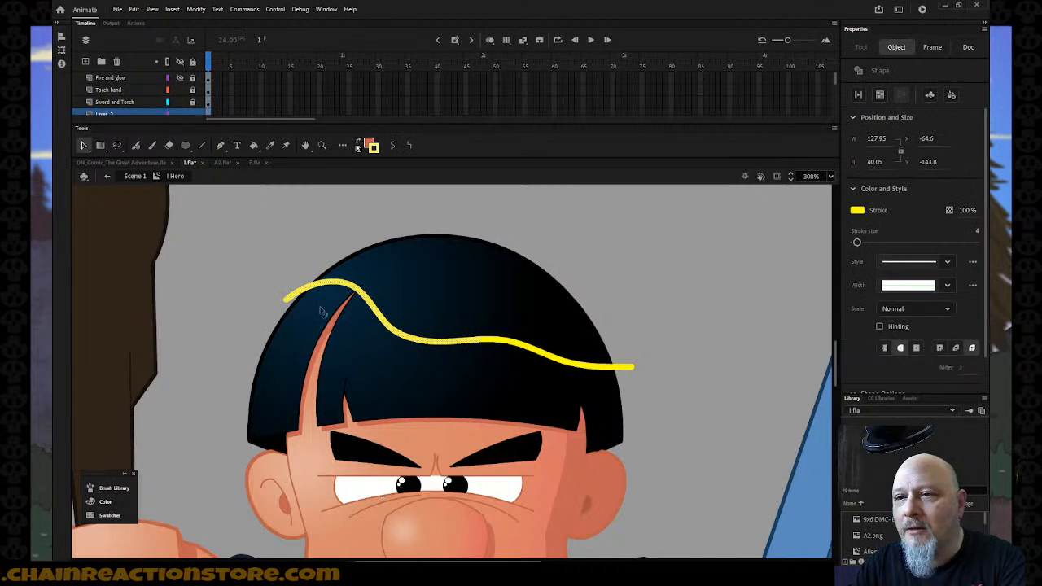
double_click(311, 294)
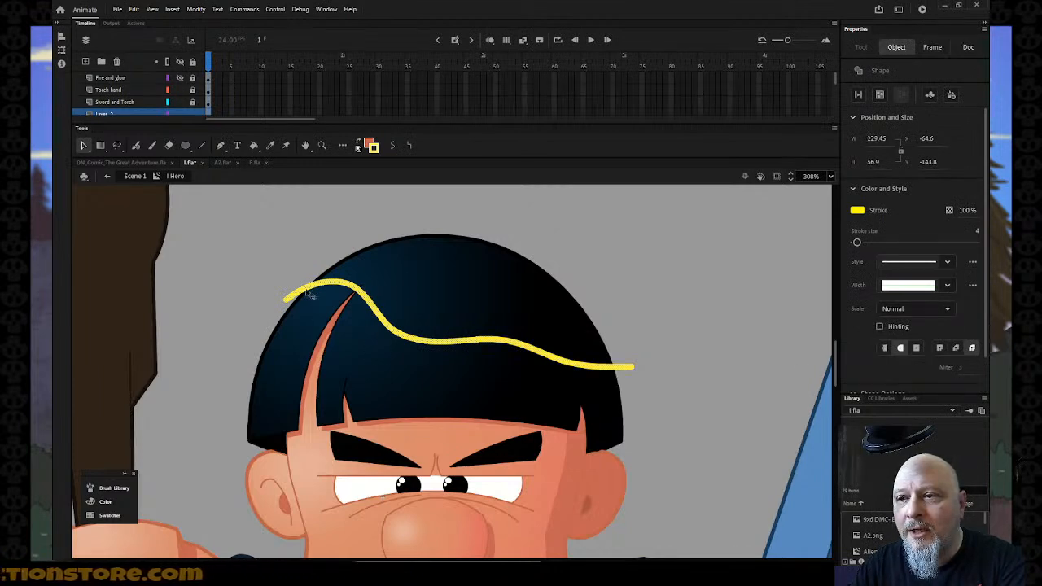
left_click(977, 231)
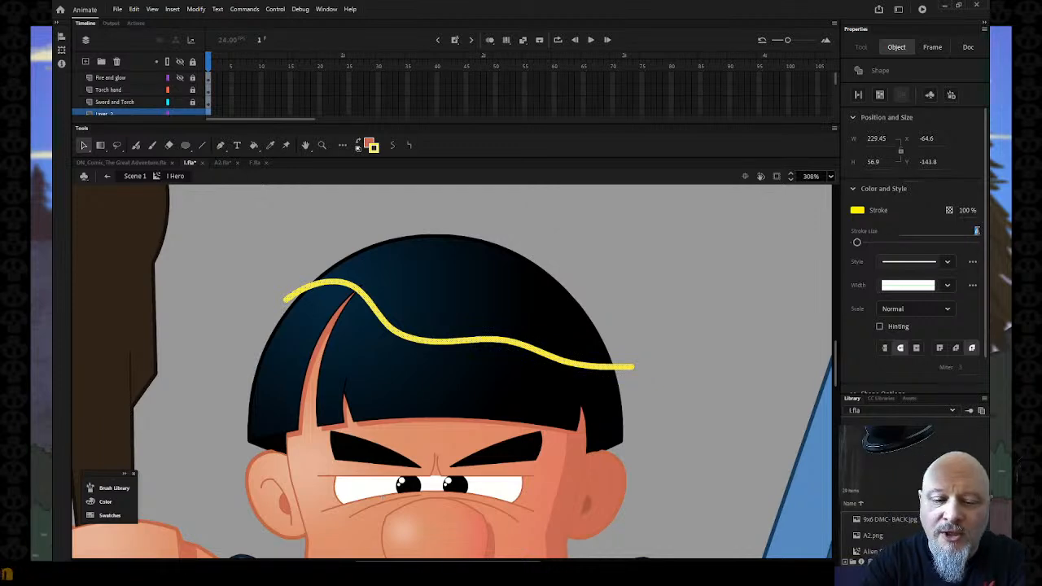
type("1")
key("Return")
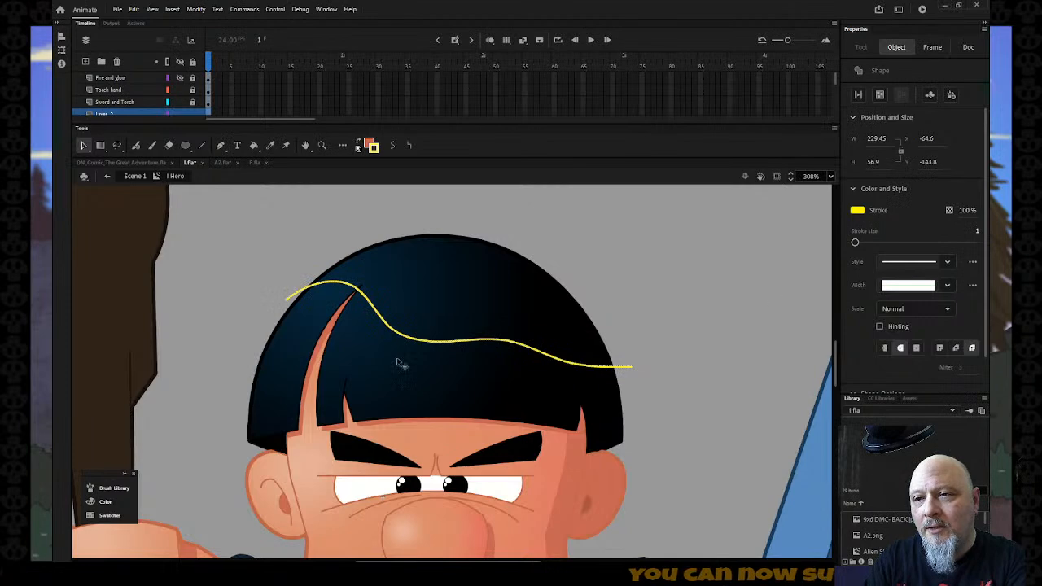
Step: Paint a second wavy yellow line across the hair below the first, extending past the right edge to close off a shine band
left_click(263, 352)
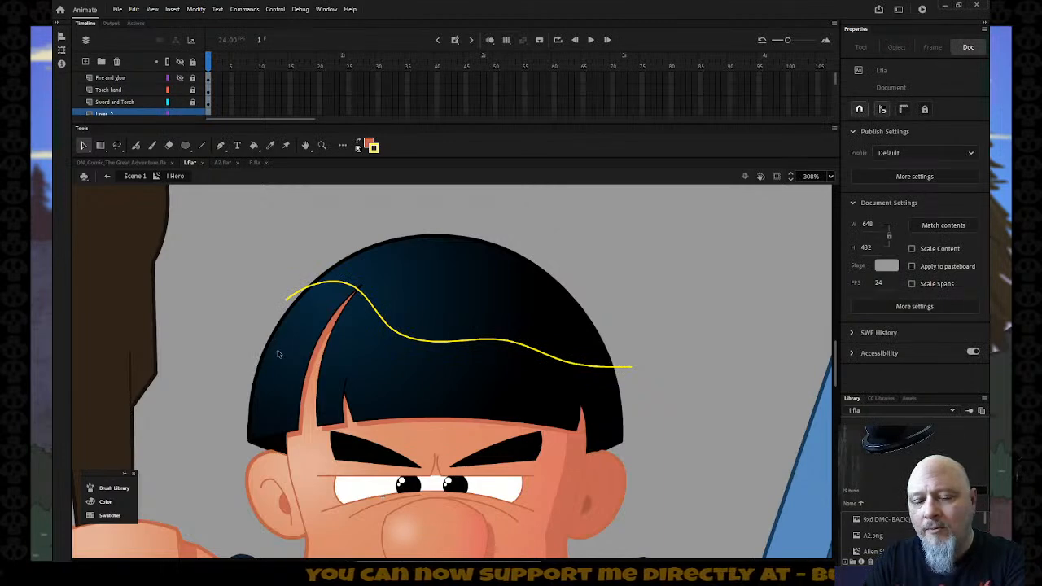
key("y")
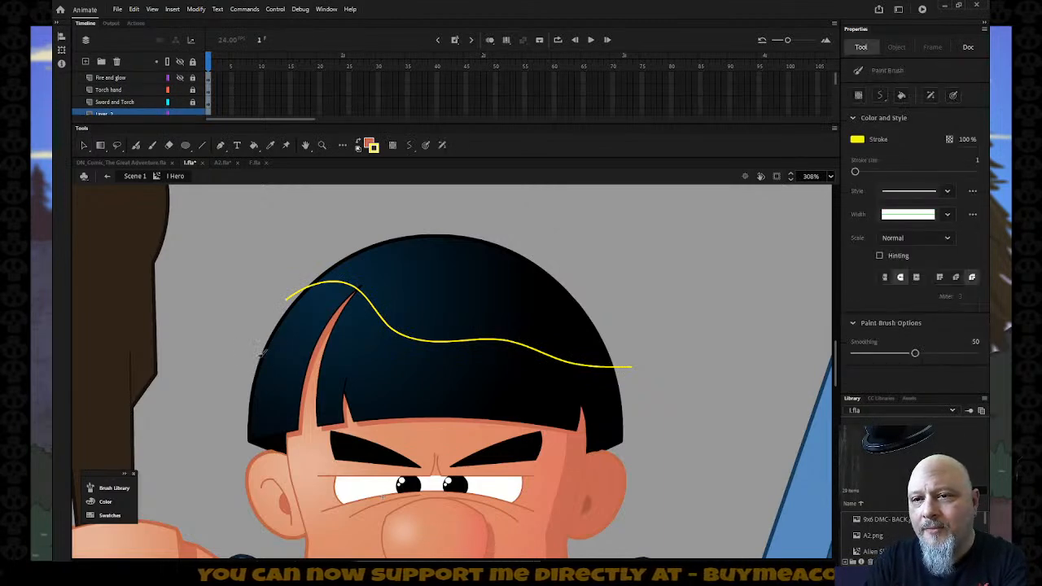
mouse_move(262, 354)
left_mouse_down()
mouse_move(315, 346)
mouse_move(382, 372)
mouse_move(475, 361)
mouse_move(644, 376)
left_mouse_up()
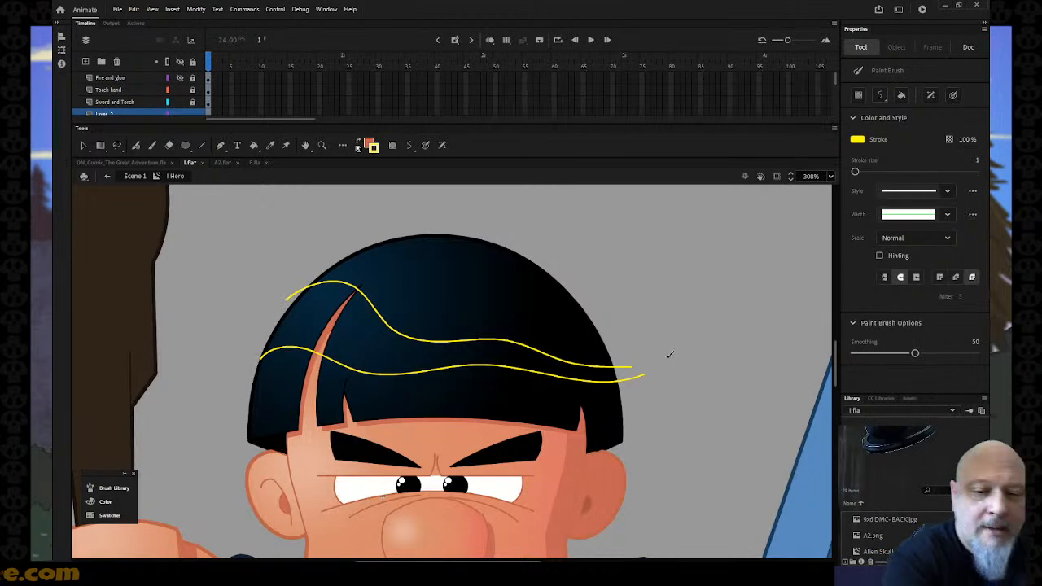
Step: Cut both wavy yellow lines from Layer_2 and delete the emptied layer
left_click(84, 147)
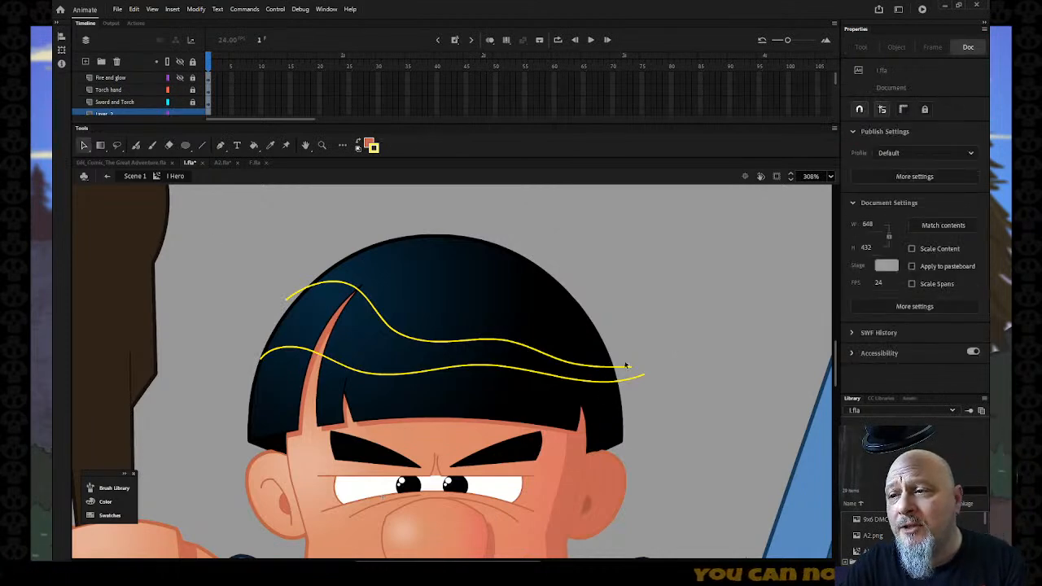
left_click(629, 372)
double_click(628, 372)
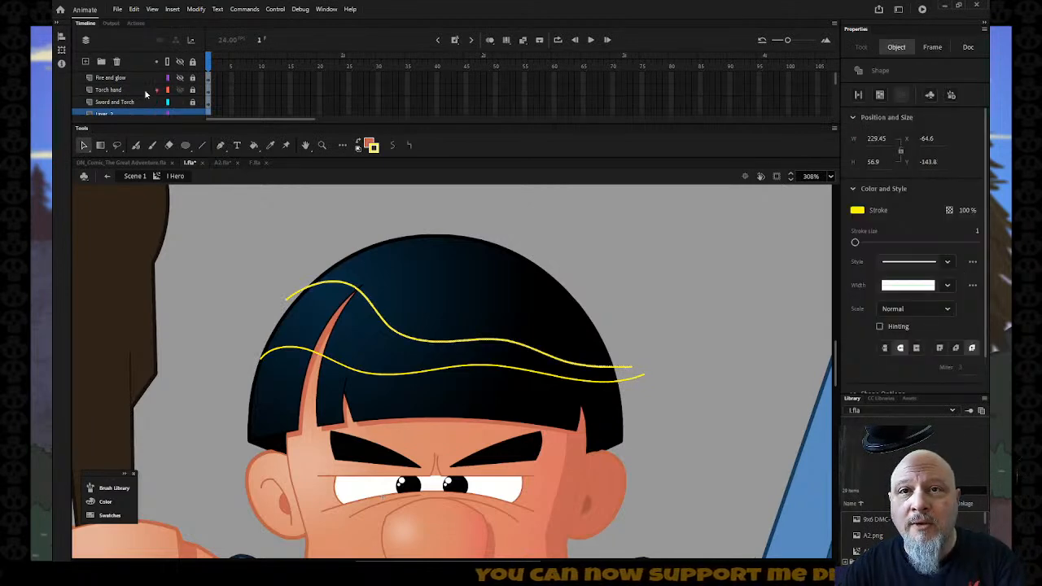
scroll(130, 104, "down", 1)
left_click(129, 103)
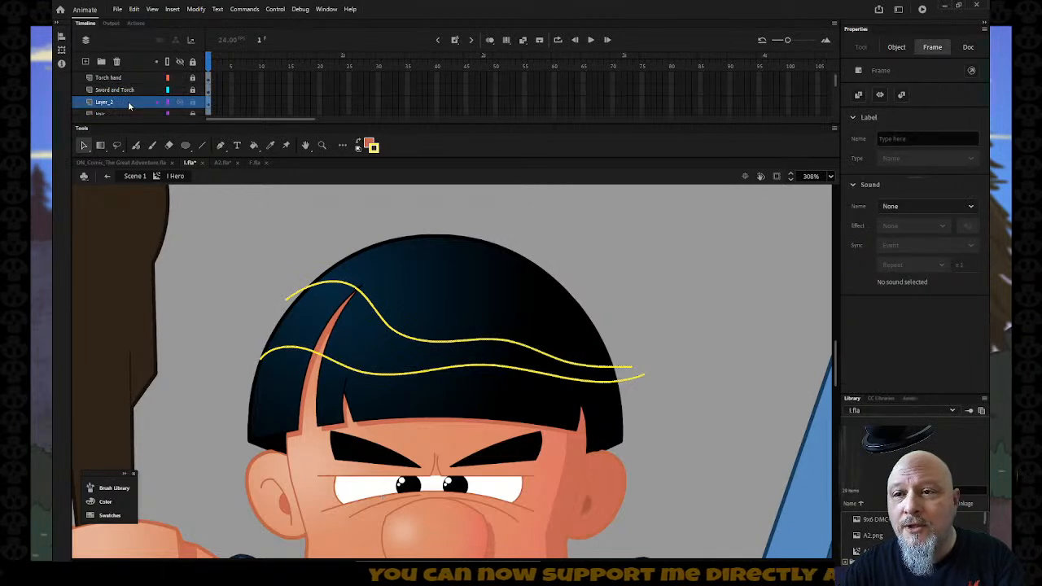
key("Delete")
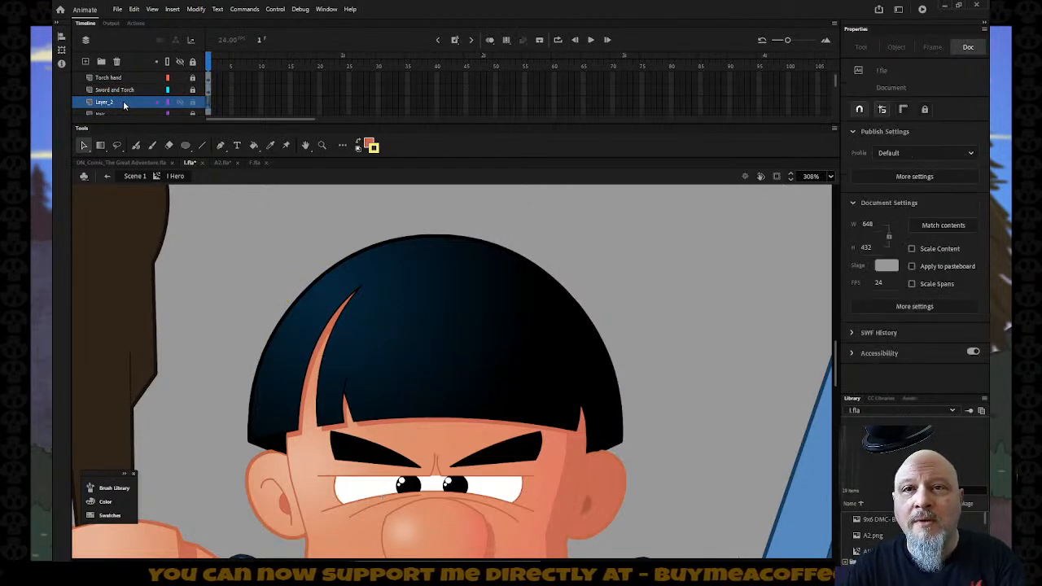
left_click(123, 105)
left_click(115, 63)
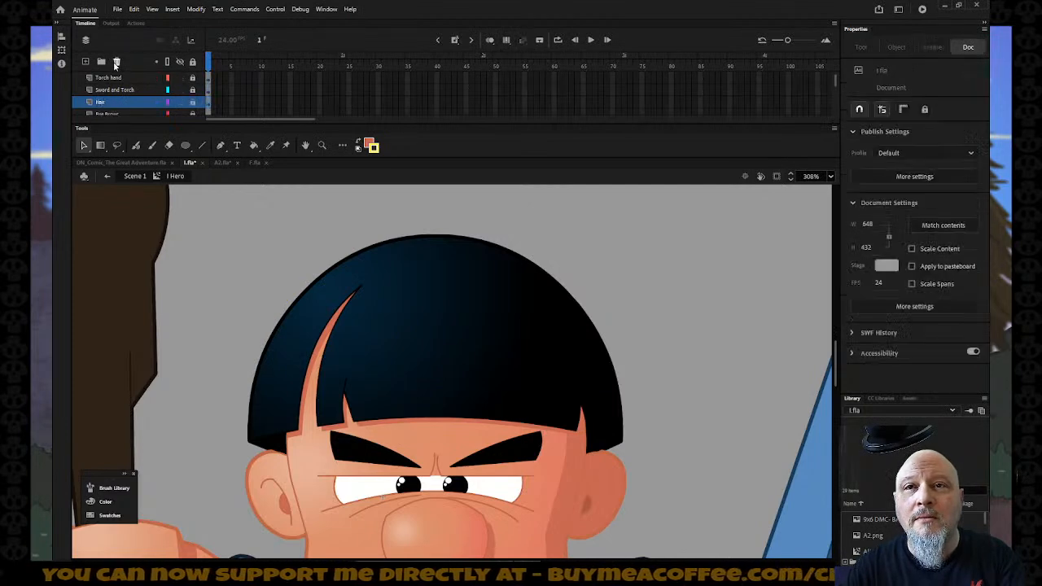
Step: Paste the wavy yellow lines in place on the Hair layer
left_click(121, 104)
left_click(206, 232)
right_click(206, 233)
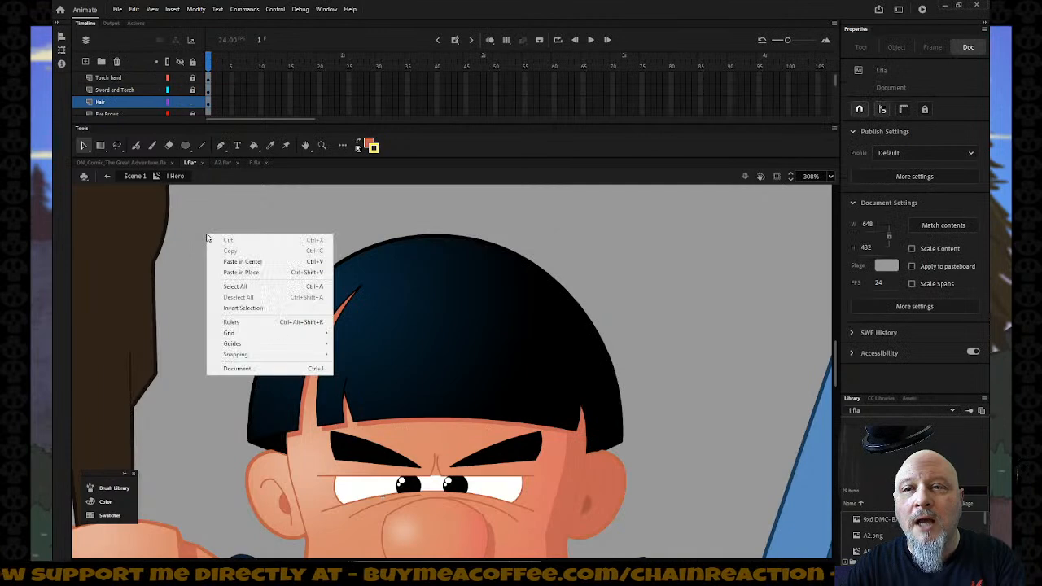
left_click(241, 273)
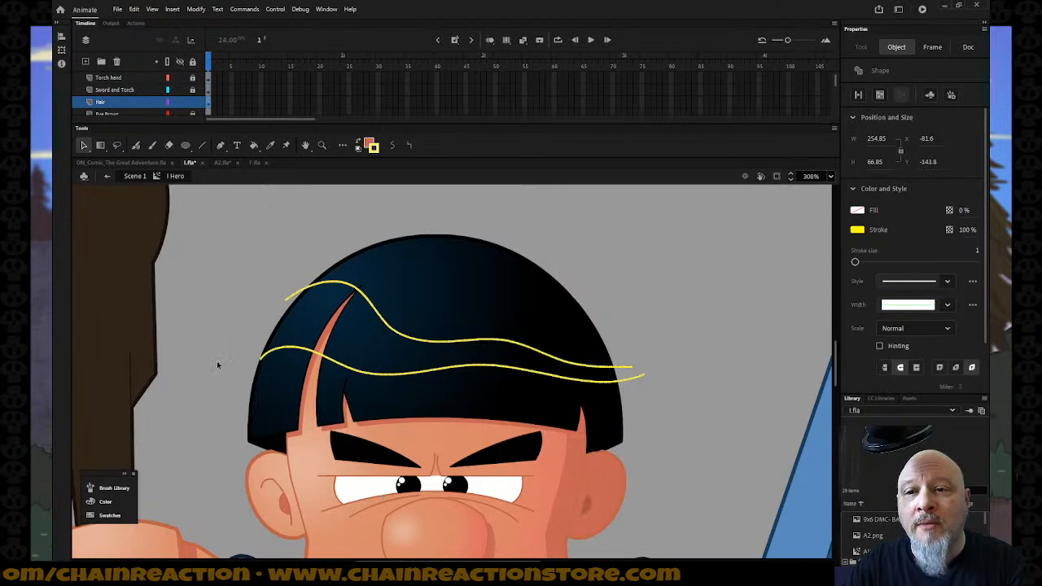
Step: Select the hair's outer outline segments from the left bottom over the crown and place a copy about 12 px to the right
left_click(259, 397)
left_click(259, 397)
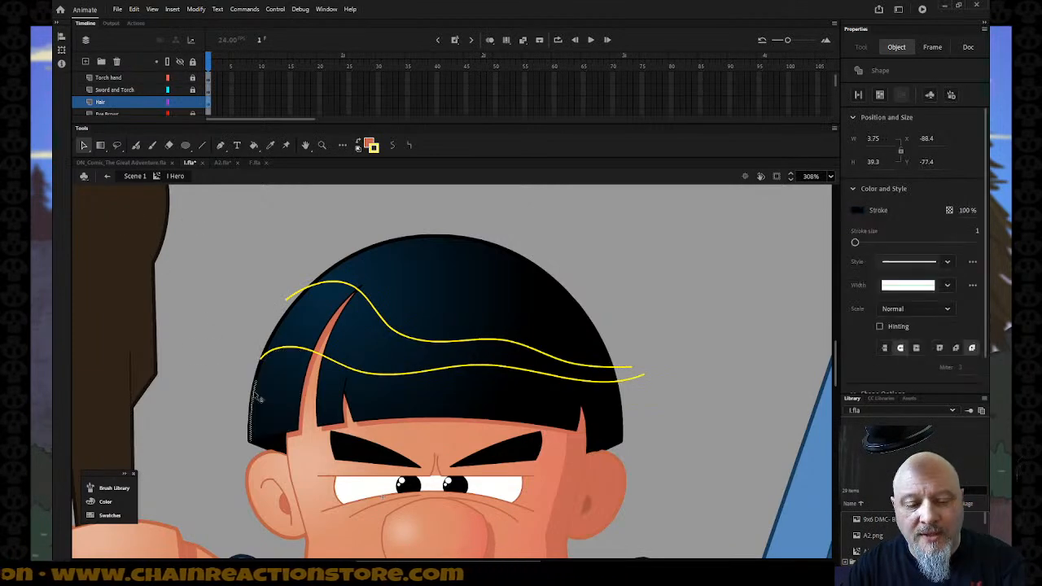
left_click(271, 353, "shift")
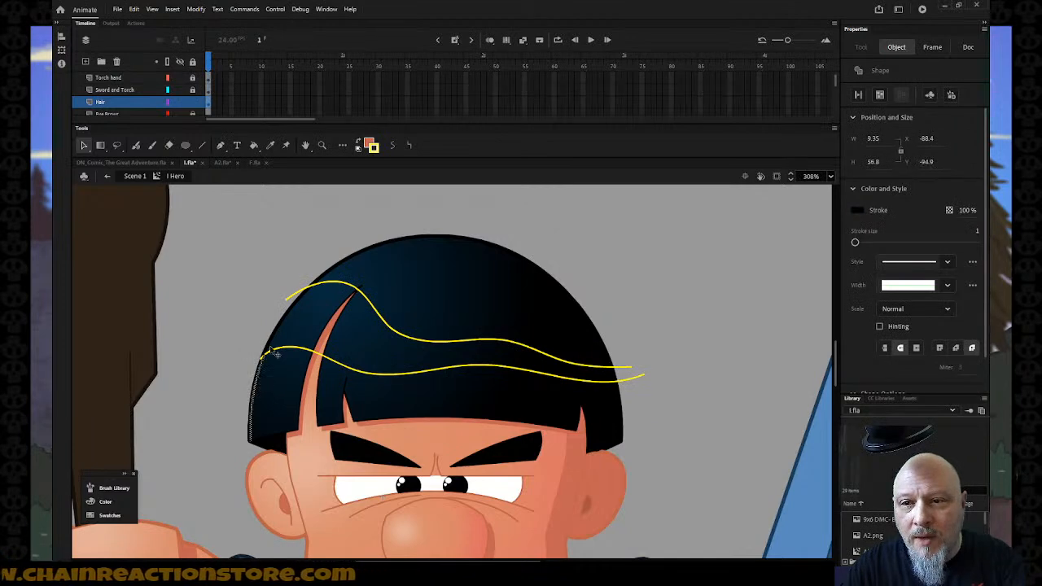
left_click(269, 350, "shift")
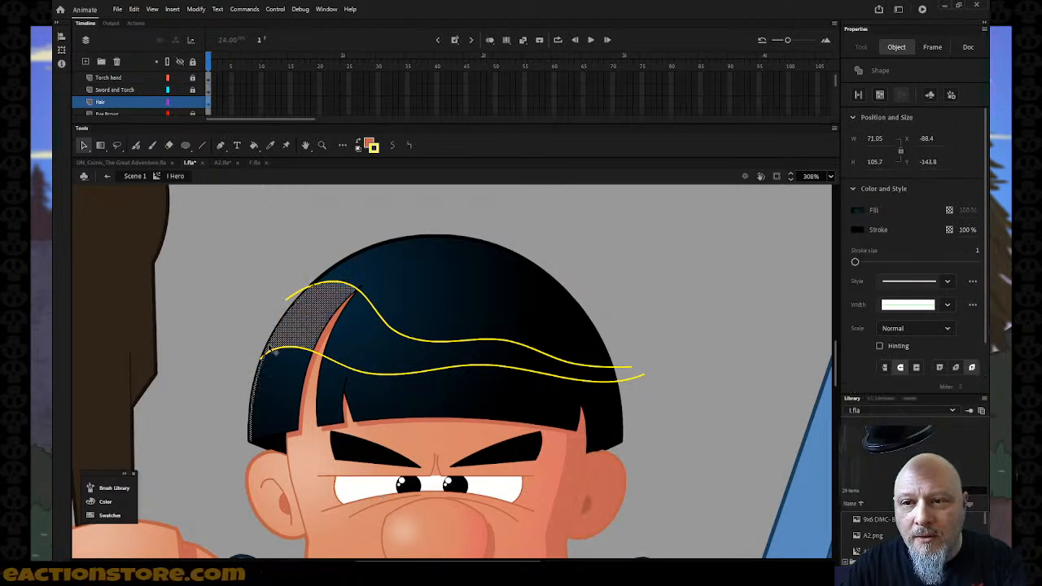
left_click(295, 337, "shift")
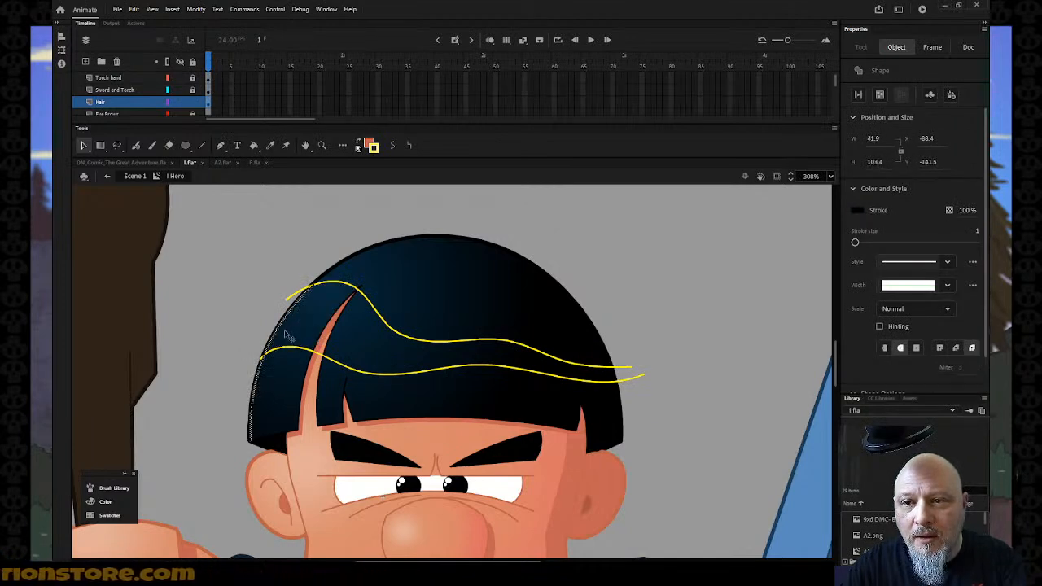
left_click(325, 279, "shift")
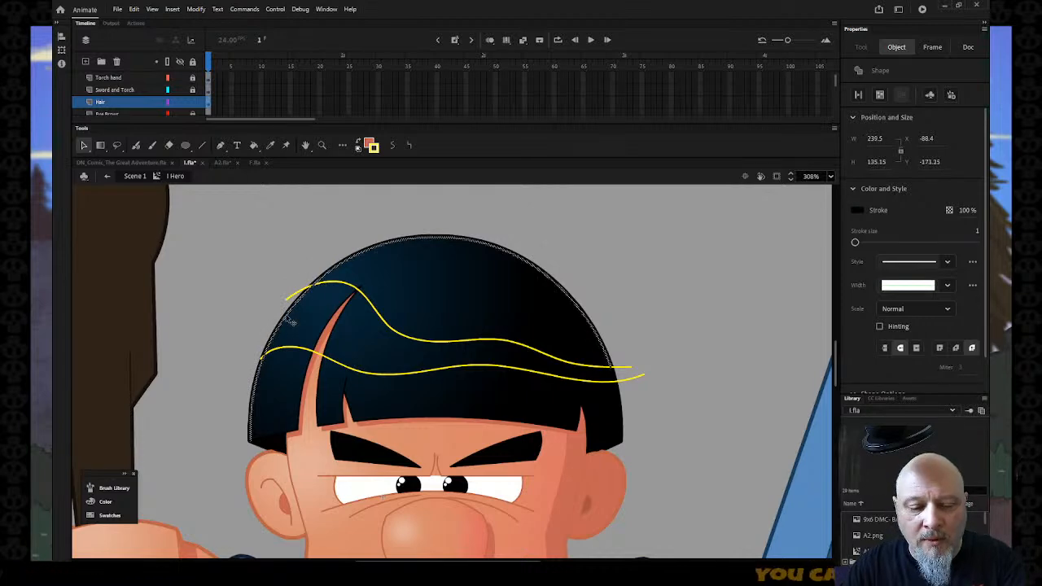
left_click_drag(291, 320, 309, 318)
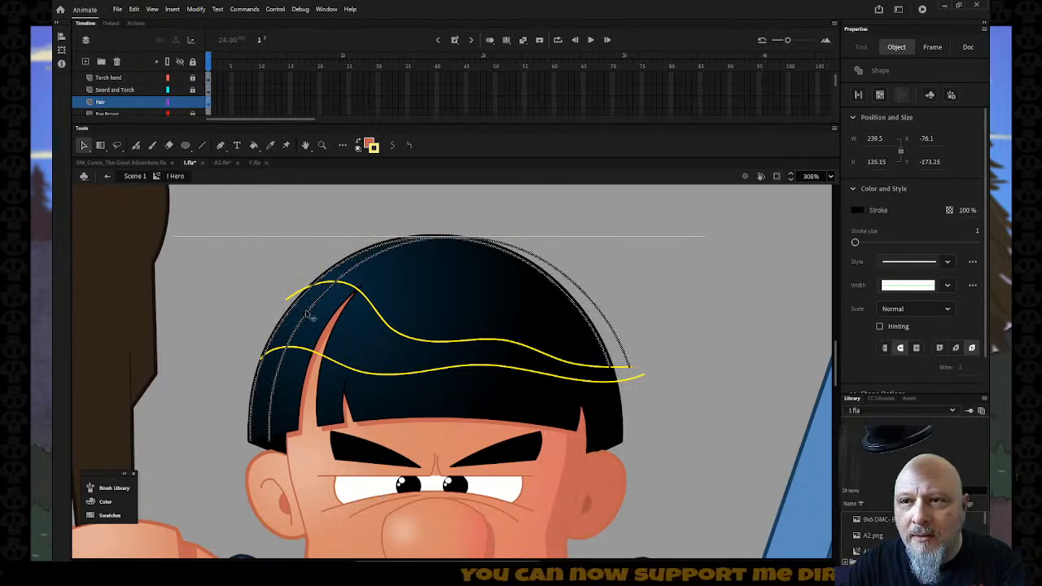
Step: Recolour the shifted copy of the hair outline to red (#FF0000)
left_click(374, 147)
left_click(415, 215)
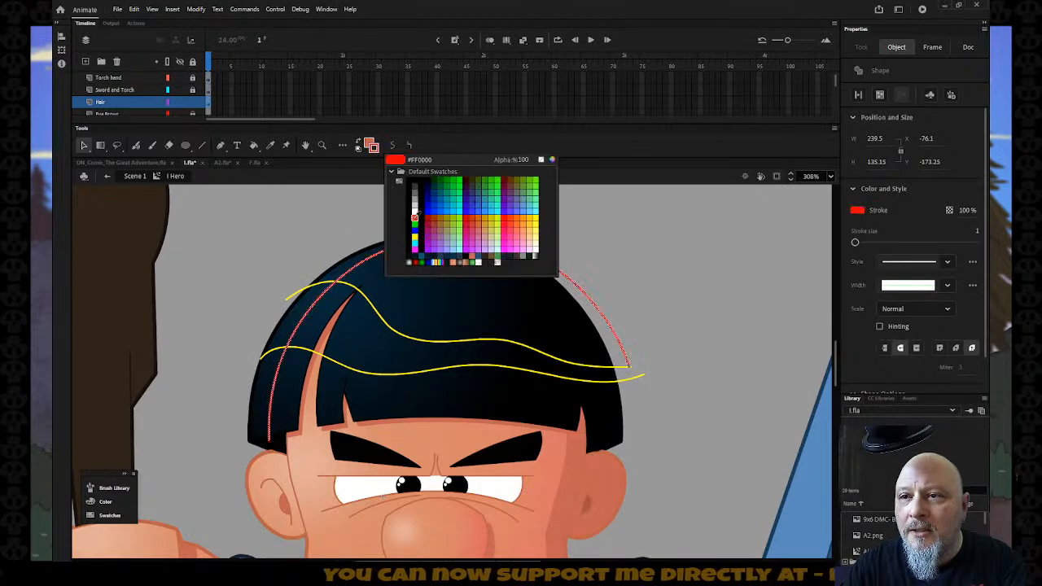
left_click(346, 224)
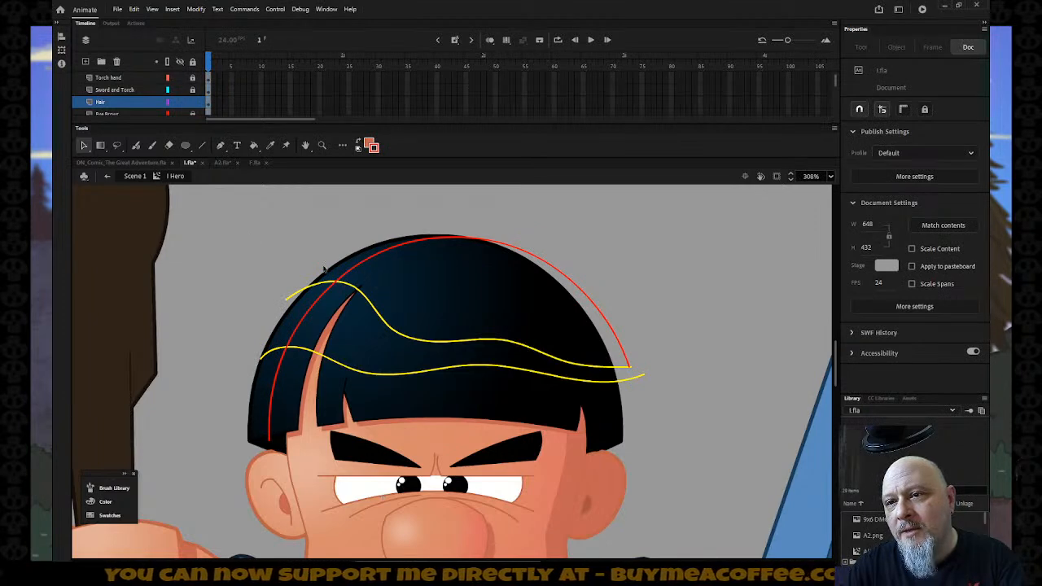
Step: Compare the hero's hair shading in A2.fla and F.fla, check the comic document, and return to I.fla
left_click(220, 164)
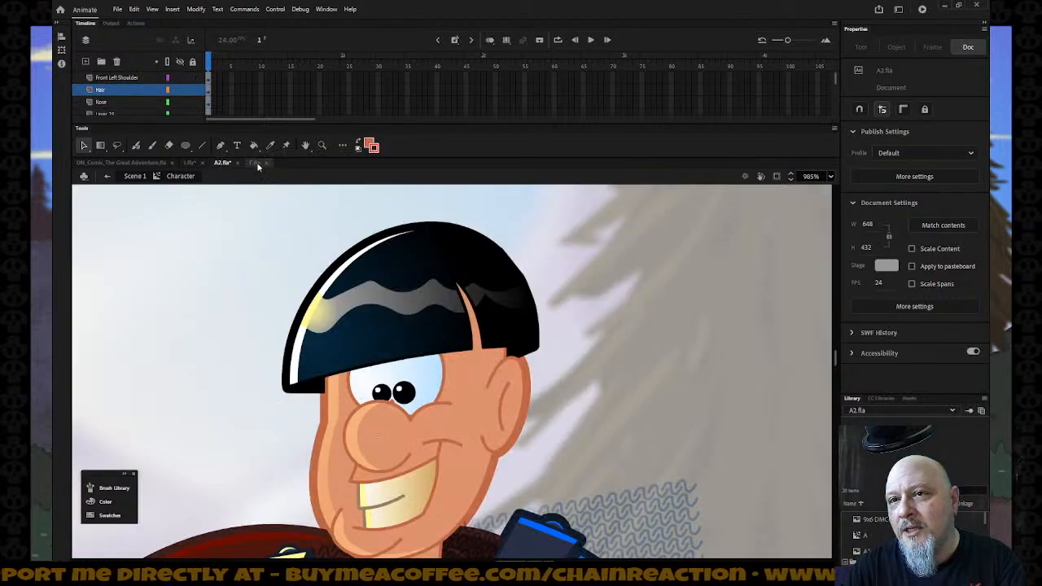
left_click(255, 163)
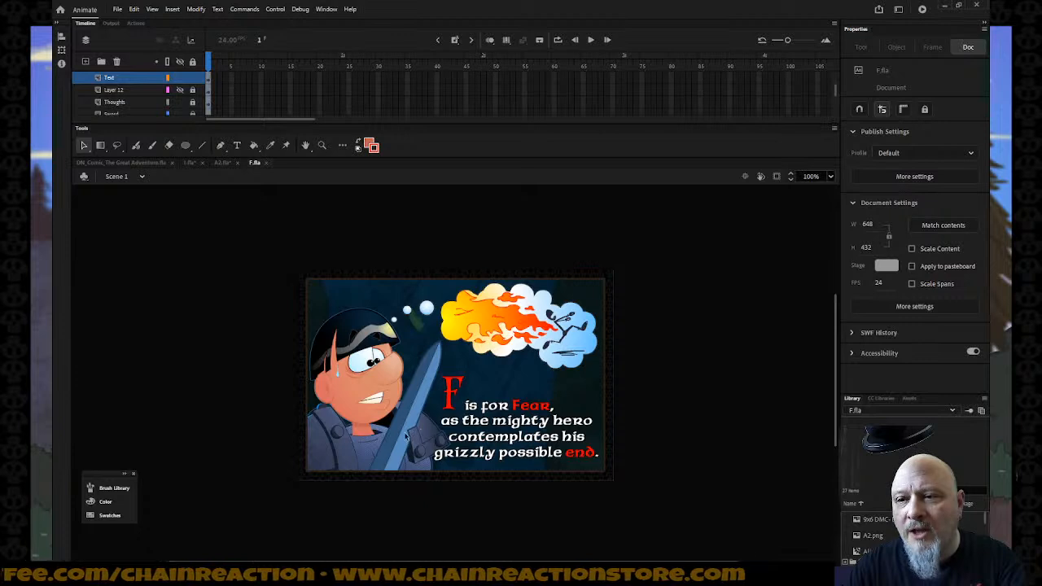
left_click(123, 163)
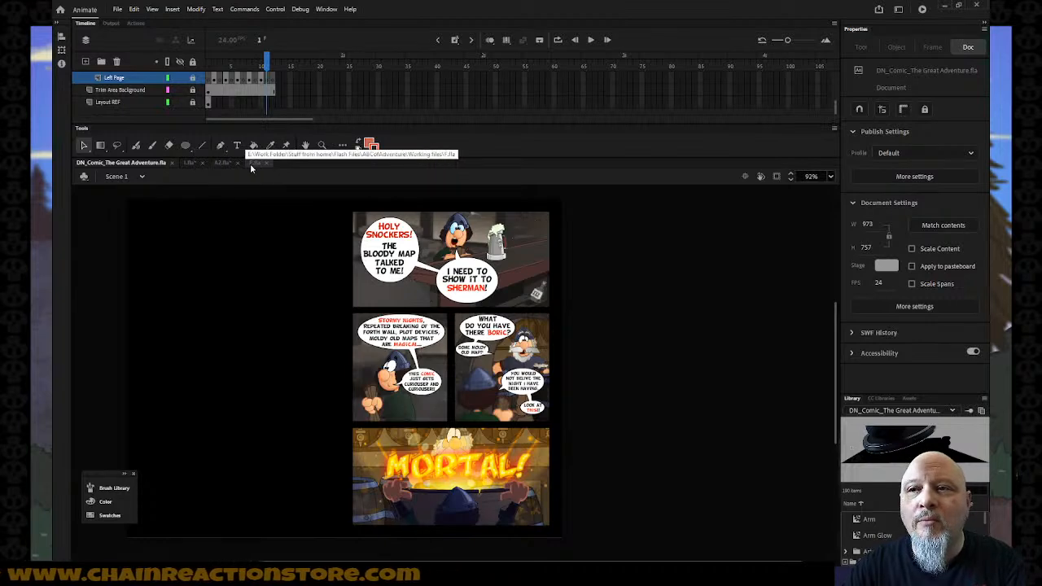
left_click(189, 162)
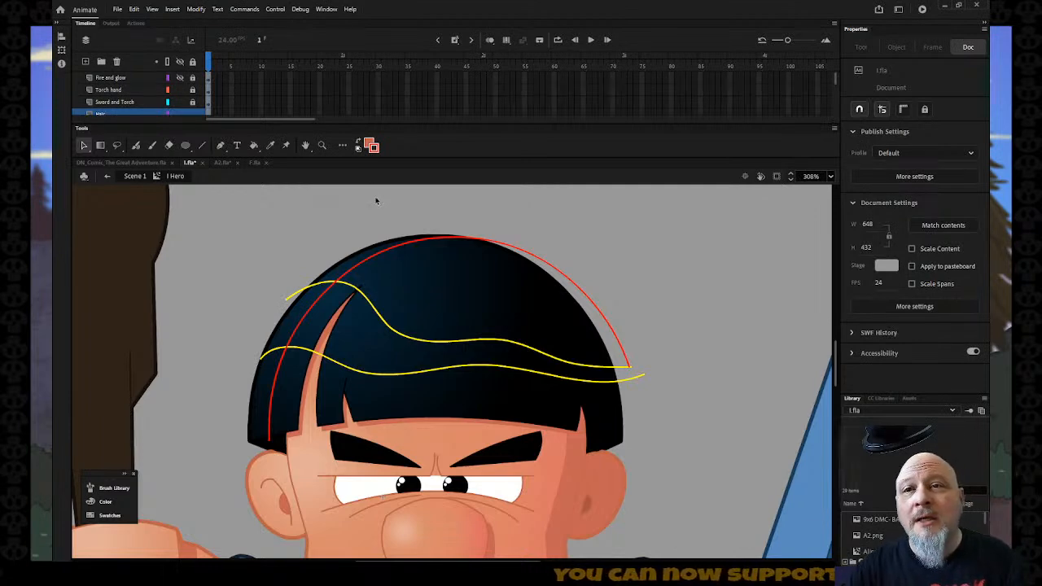
Step: Reopen F.fla, the Fear card, as a hair shading reference
left_click(217, 166)
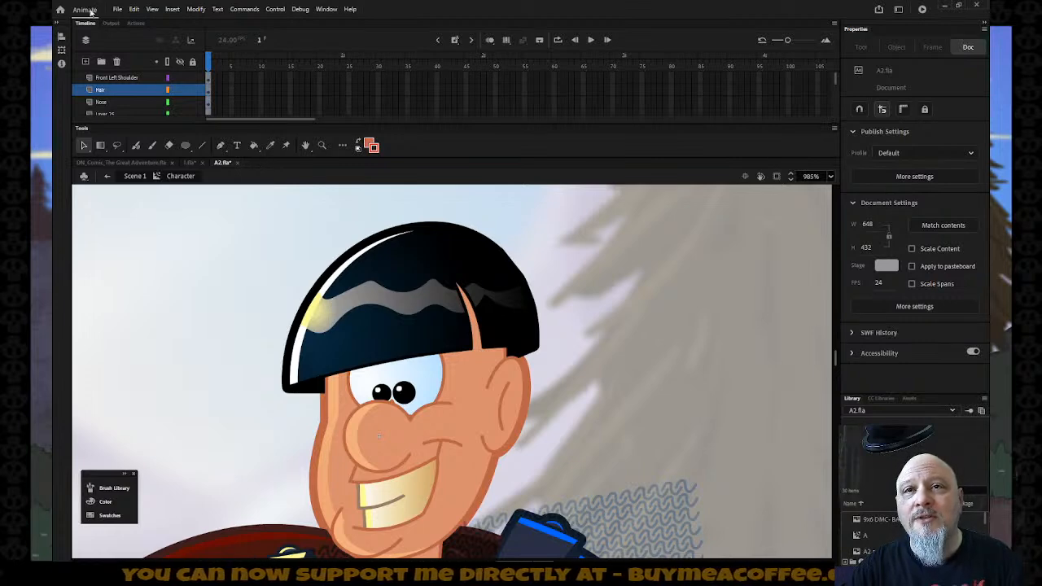
left_click(118, 9)
left_click(135, 41)
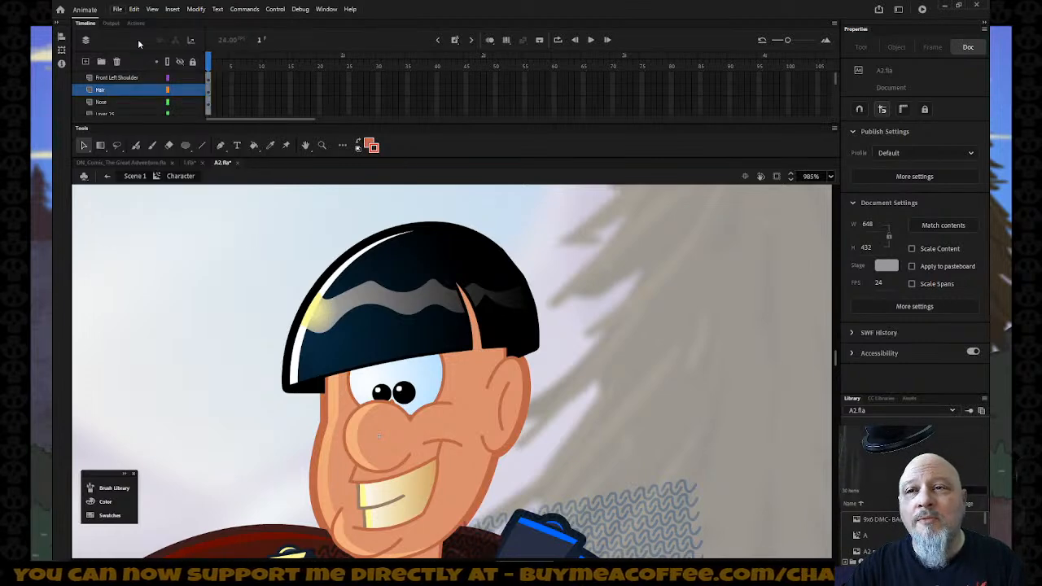
double_click(376, 206)
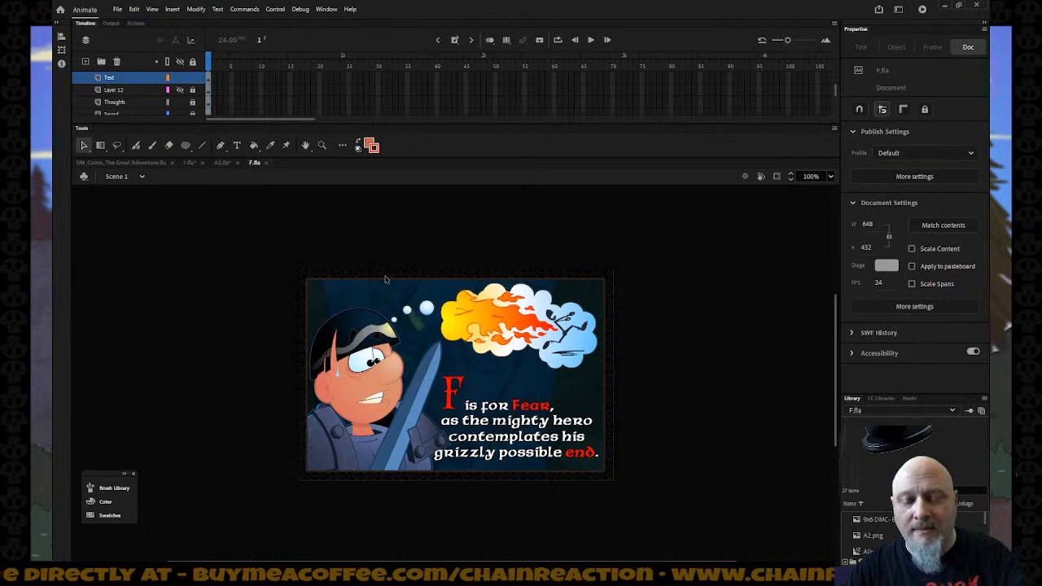
Step: Unlock all layers in F.fla and open the hero's Character symbol for editing in place
left_click_drag(291, 291, 409, 399)
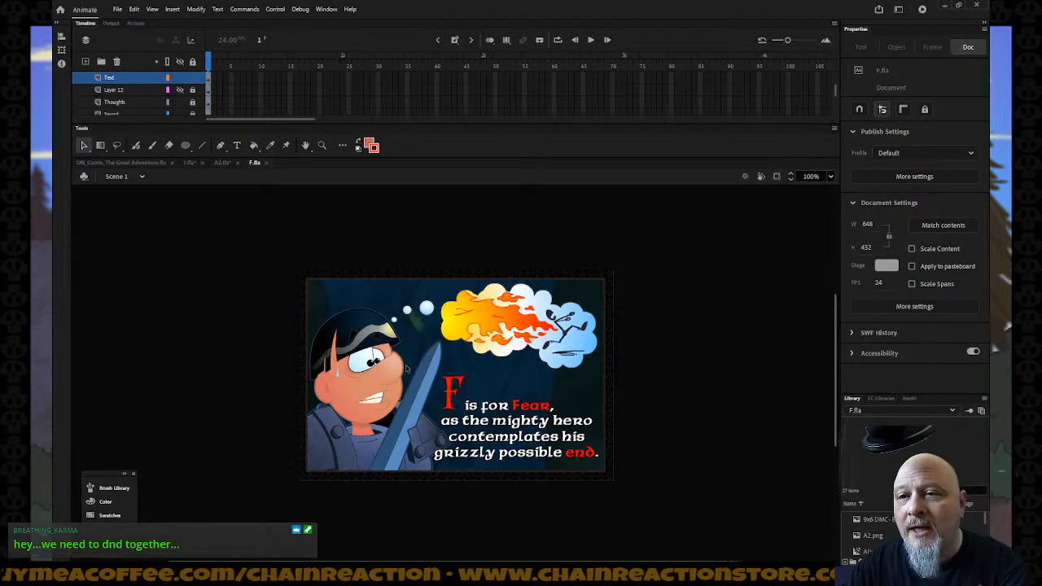
left_click_drag(306, 298, 427, 388)
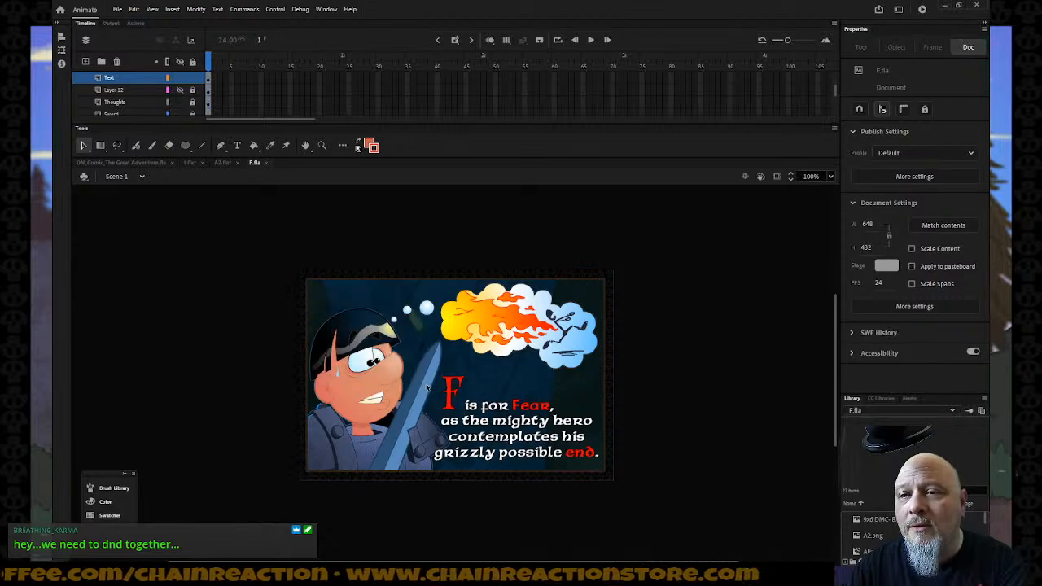
scroll(422, 378, "down", 3)
scroll(422, 378, "up", 3)
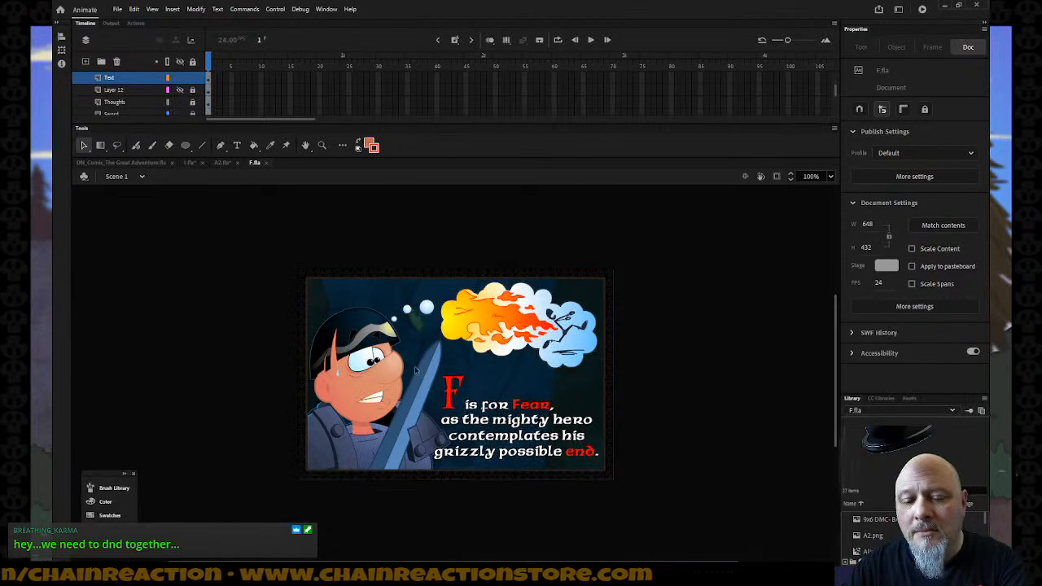
key("z")
left_click_drag(283, 299, 422, 390)
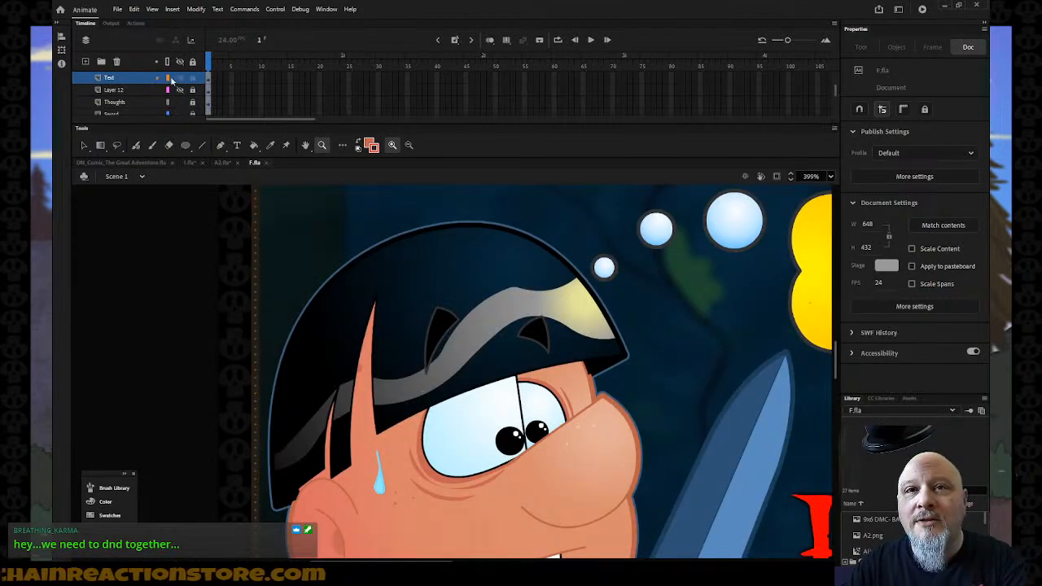
left_click(194, 62)
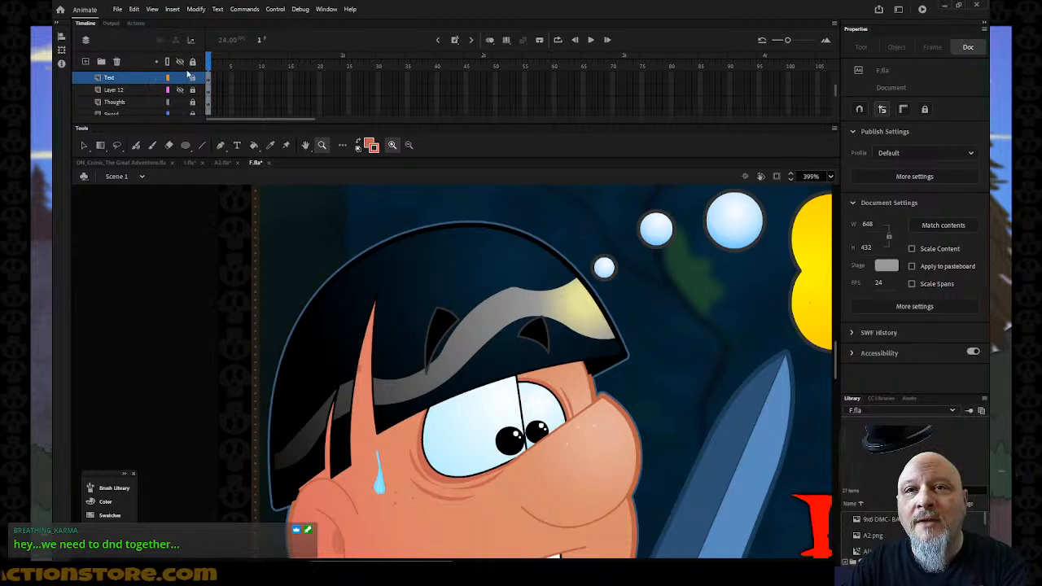
left_click(193, 63)
left_click(84, 145)
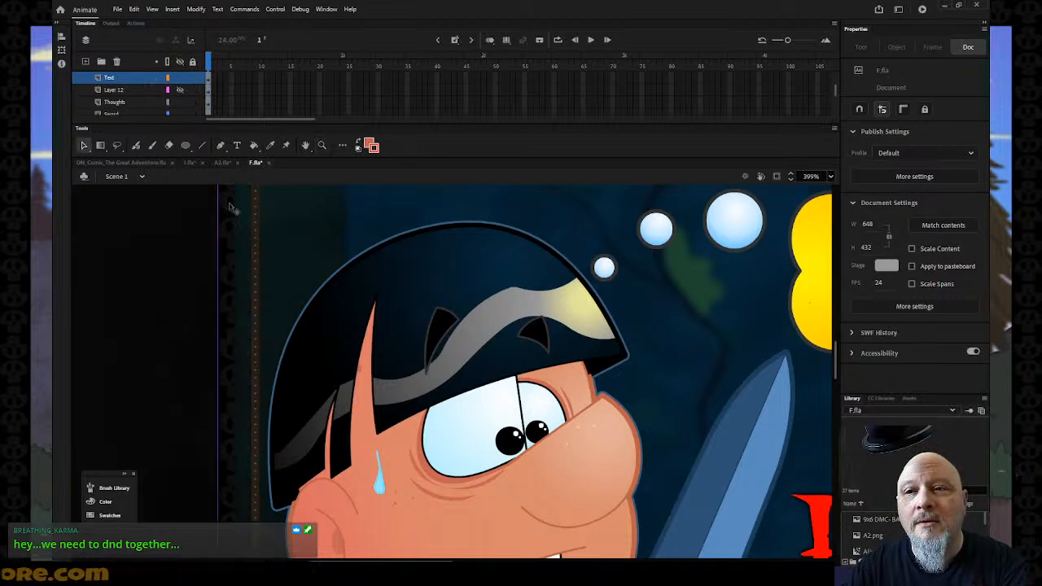
left_click(414, 270)
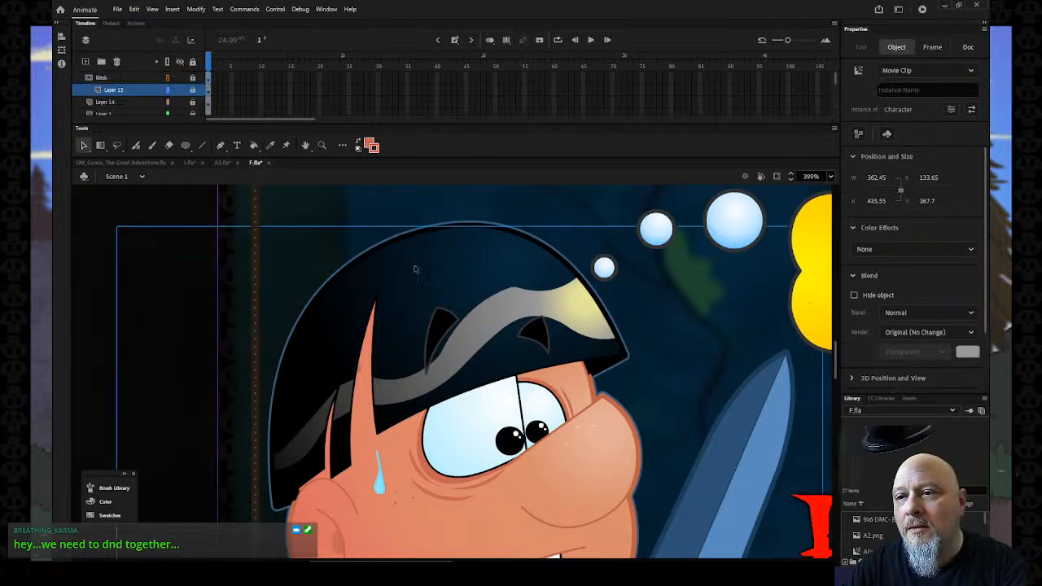
double_click(414, 270)
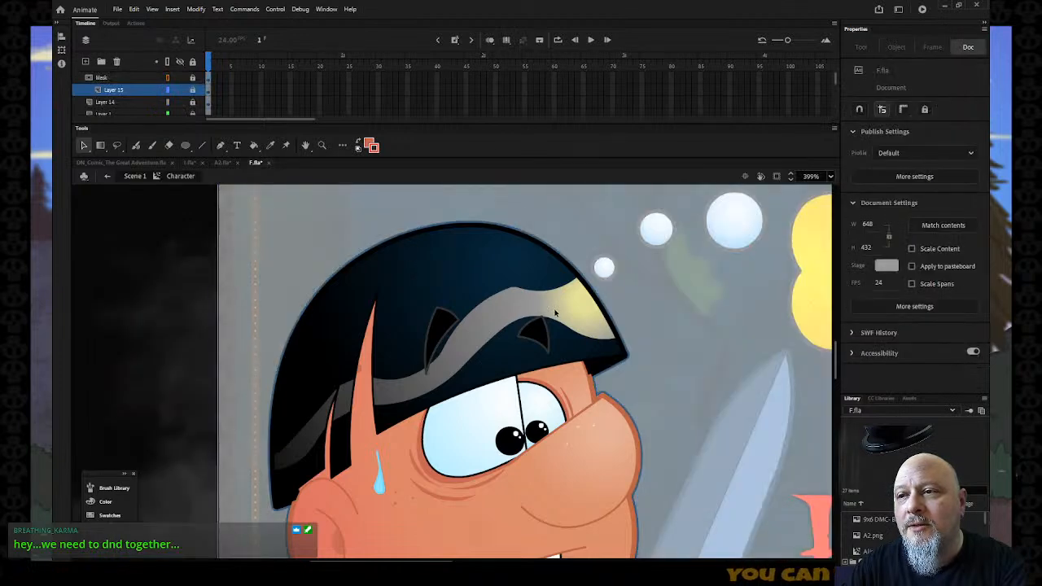
Step: Unlock the Character symbol's layers and sample the radial gradient from the yellow-grey shine band on the hair
left_click(193, 61)
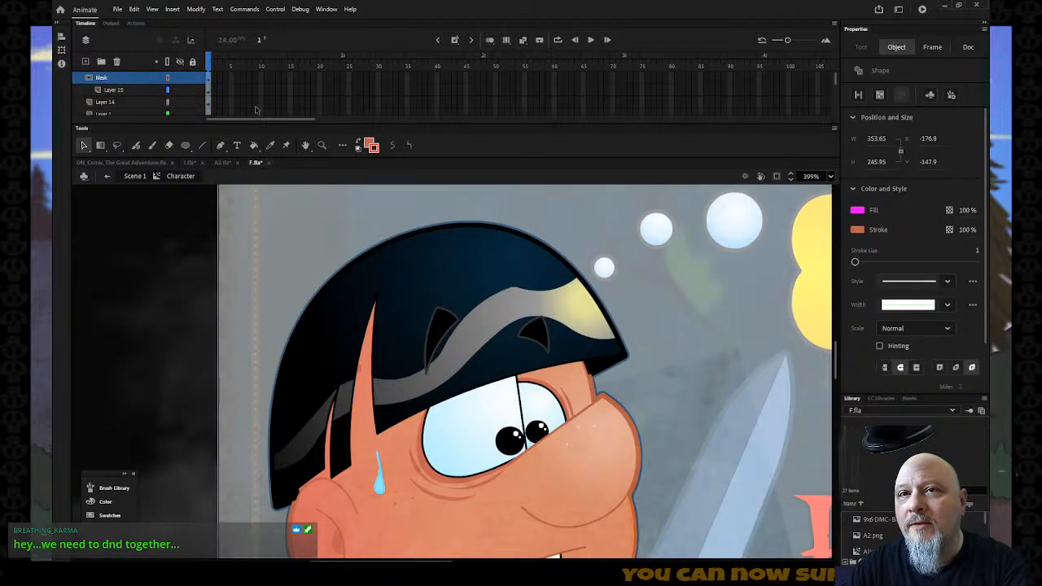
left_click(549, 303)
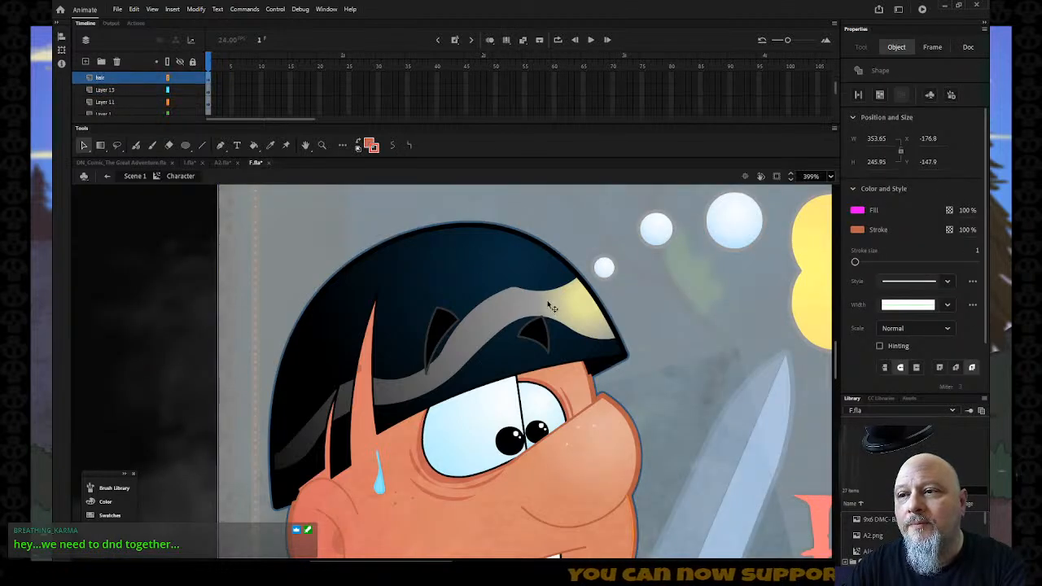
left_click(188, 125)
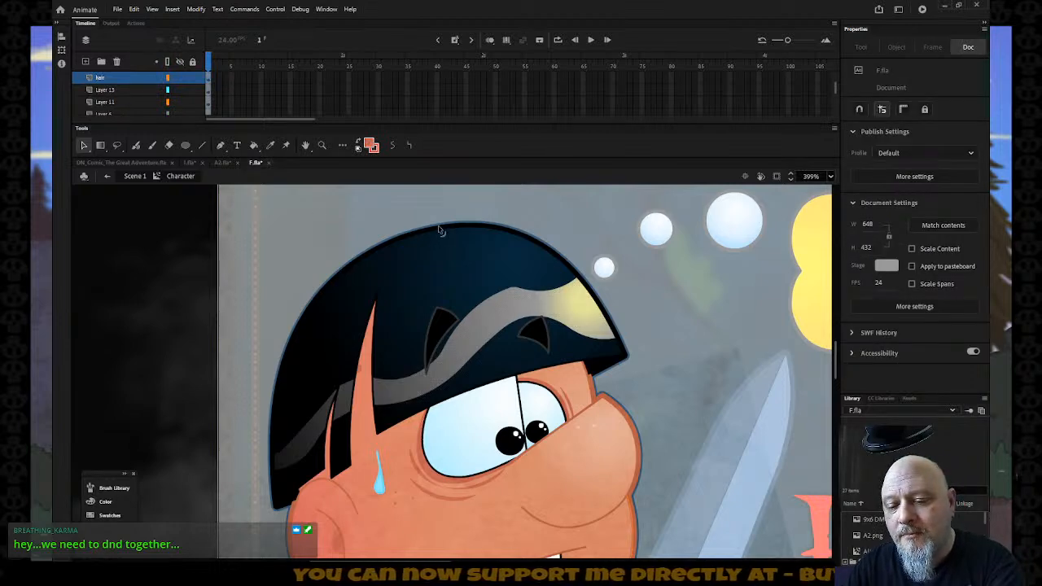
key("i")
left_click(575, 305)
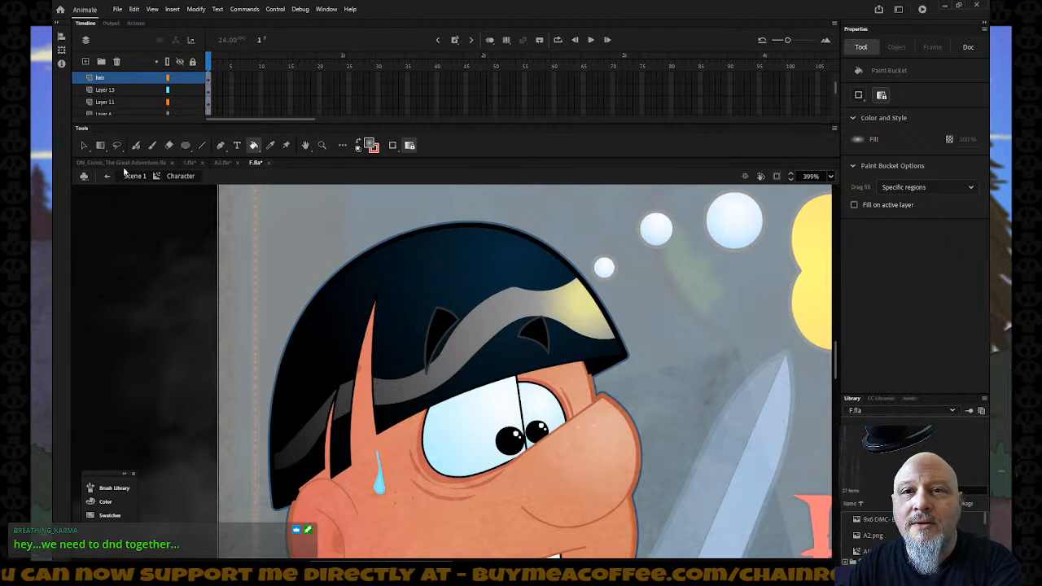
Step: In I.fla, fill the three hair sections between the yellow wavy lines with the sampled shine gradient
left_click(189, 162)
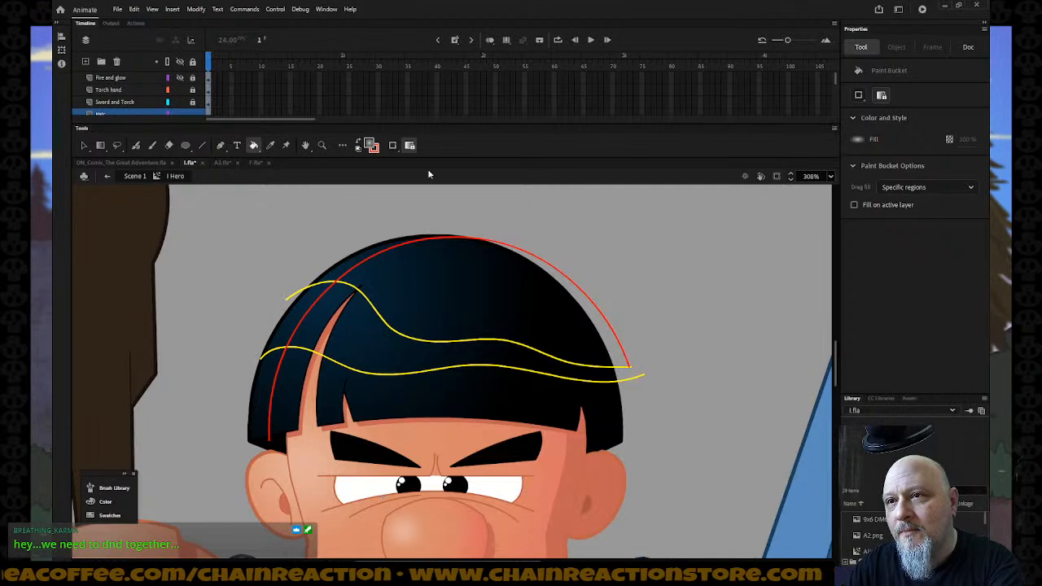
left_click(300, 319)
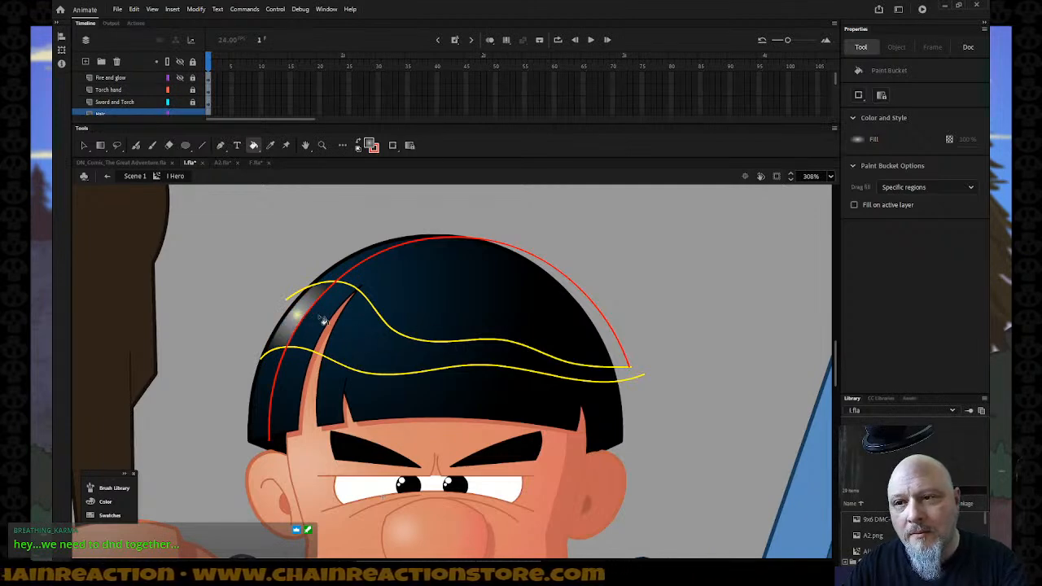
left_click(323, 320)
left_click(381, 346)
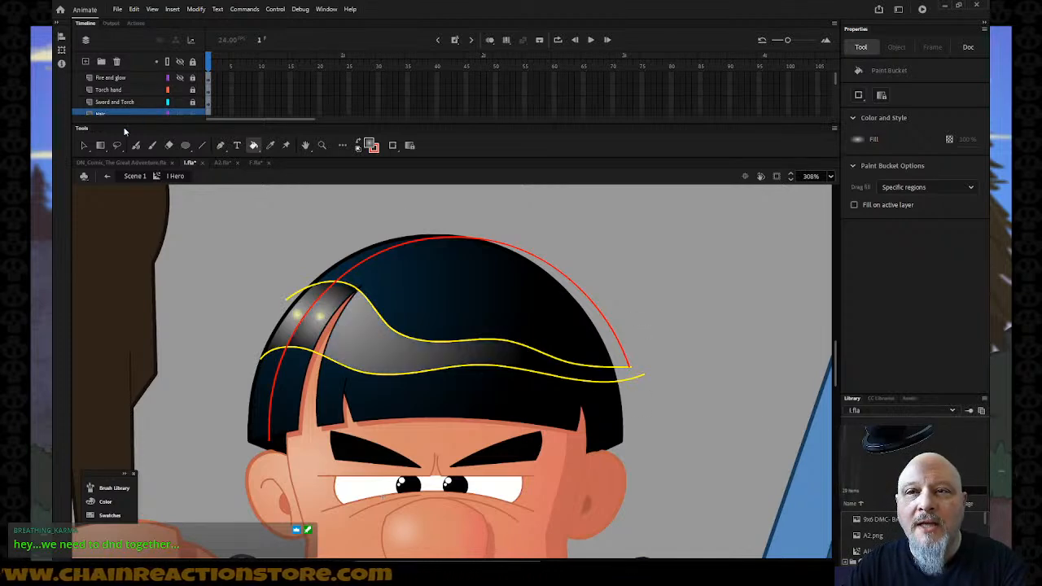
Step: Select all shine band sections and refill them with one continuous gradient centred near the hair's left edge
left_click(84, 145)
left_click(290, 330)
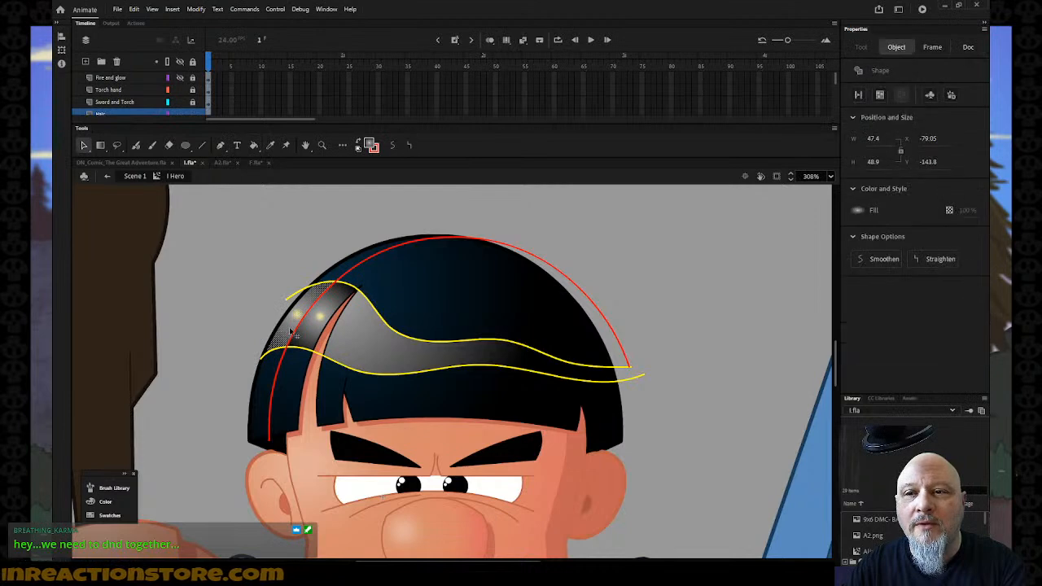
left_click(350, 338, "shift")
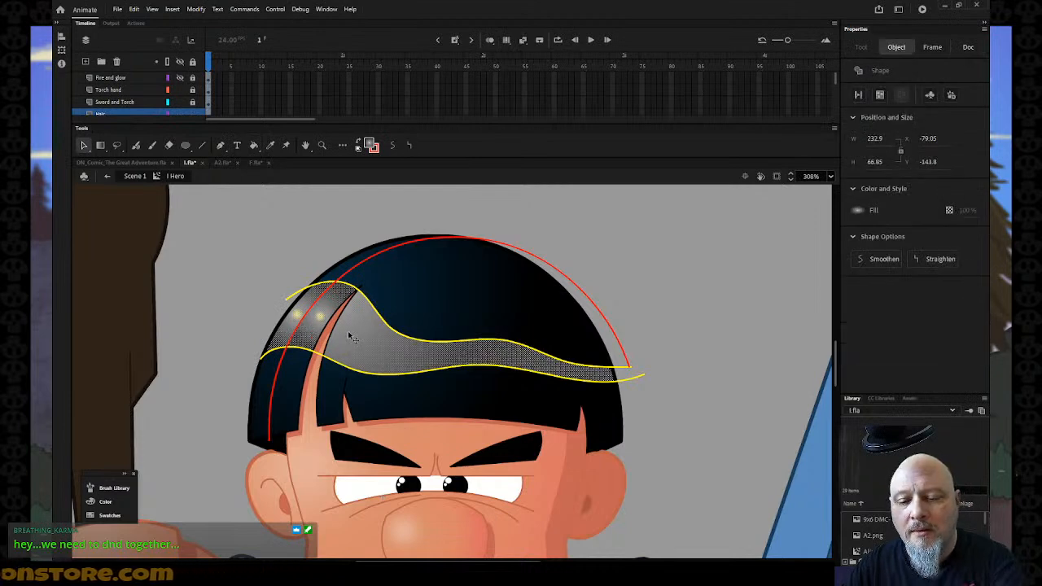
key("k")
left_click(300, 319)
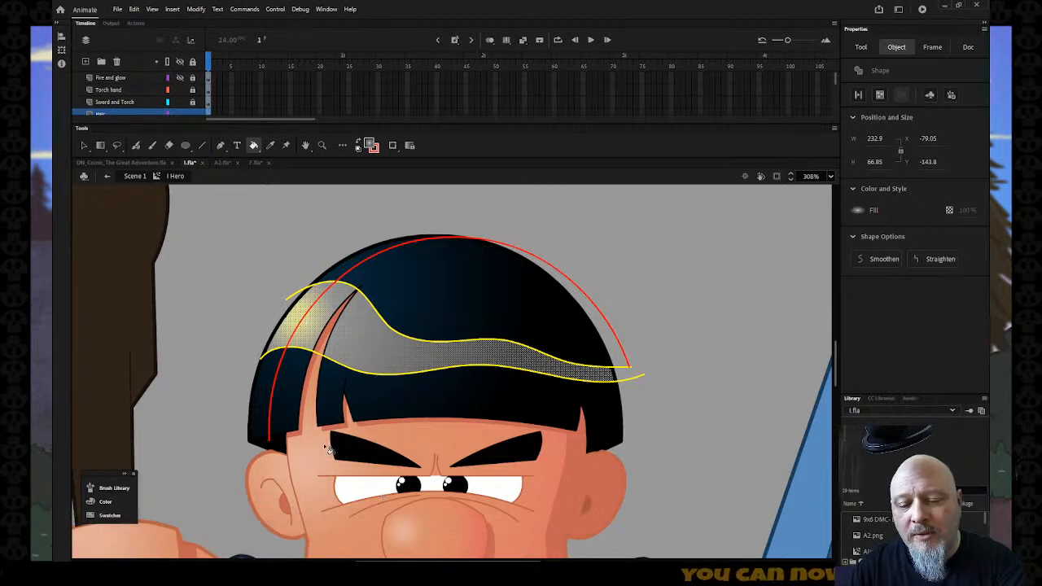
Step: Shrink the shine band's radial gradient and move its centre slightly up and right, towards the upper wavy line
key("f")
left_click(368, 346)
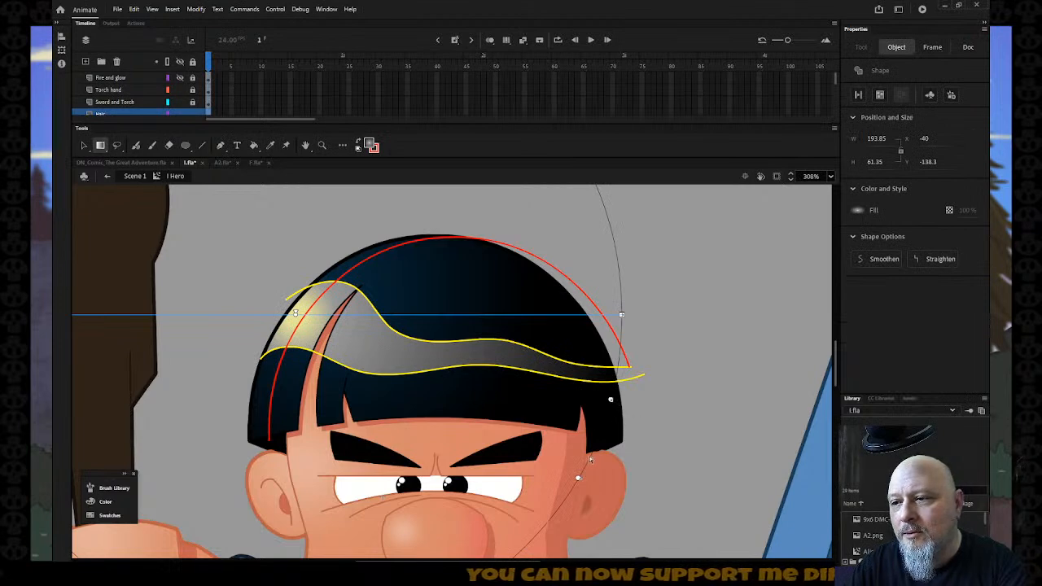
left_click_drag(610, 402, 506, 374)
left_click_drag(293, 316, 304, 302)
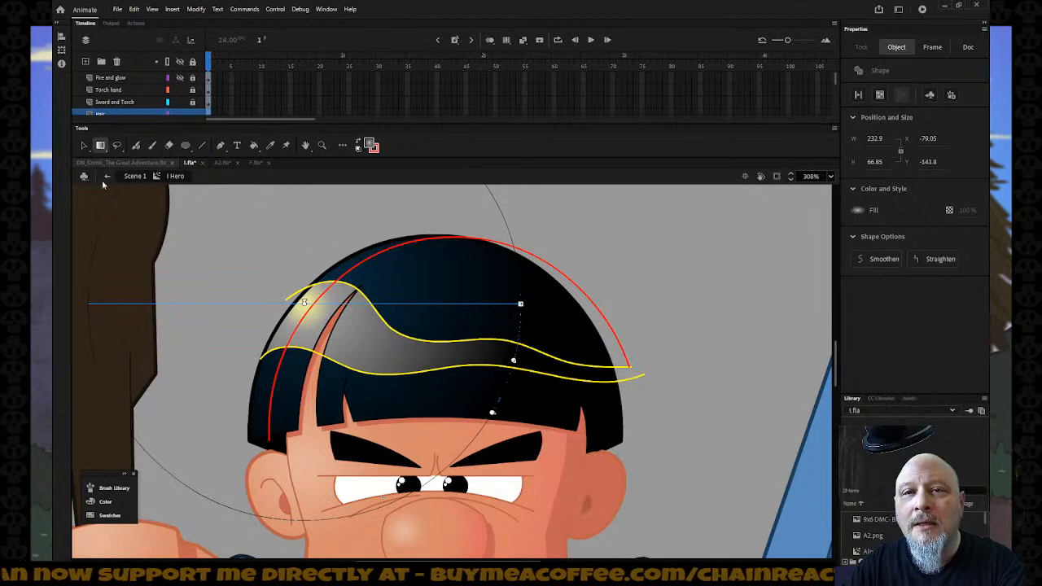
Step: Move the gradient's grey #999999 stop further from the yellow stop to widen the band's yellow glow
left_click(106, 501)
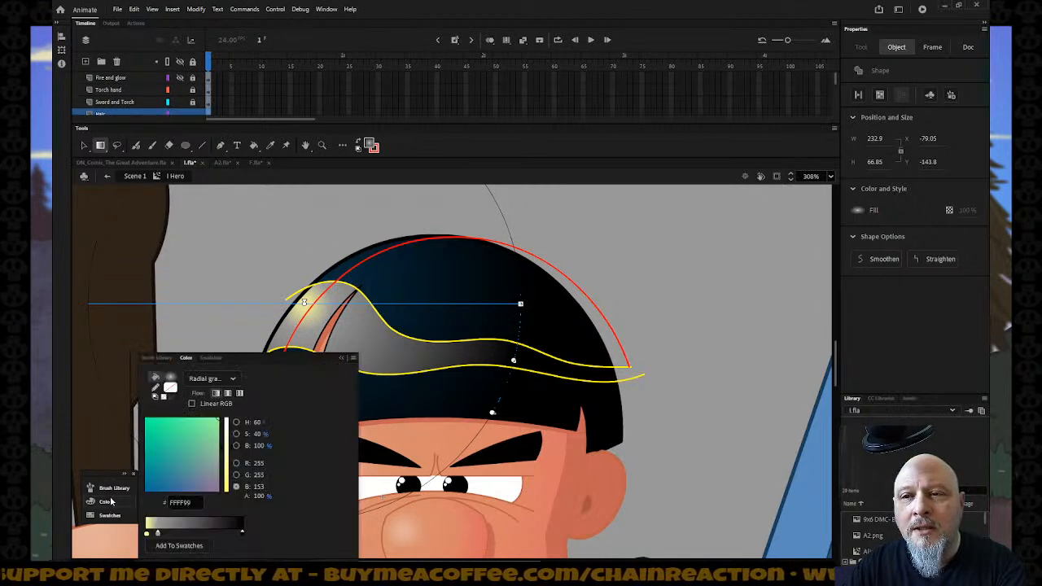
left_click(166, 536)
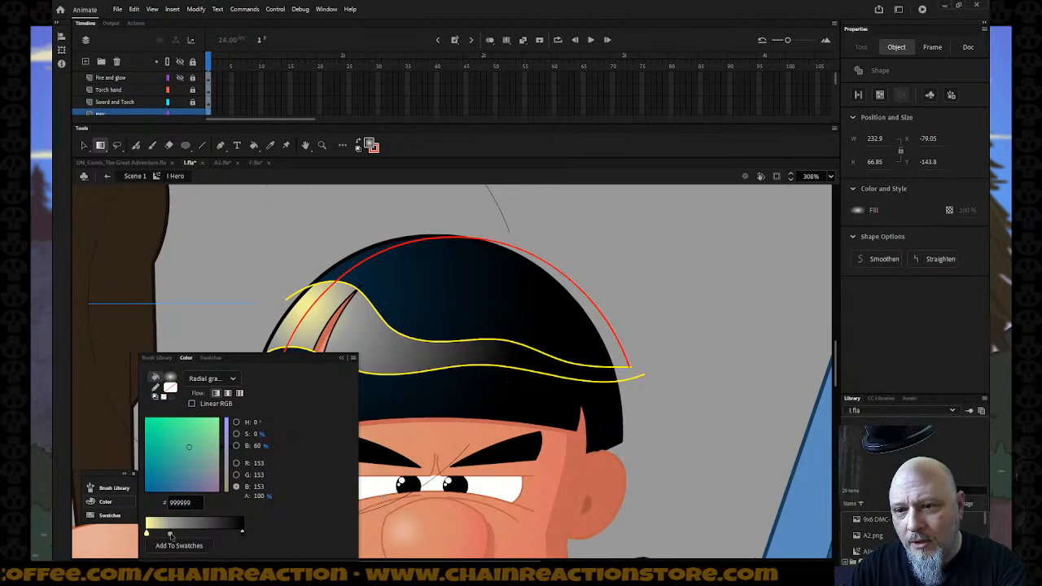
left_click(724, 370)
Step: Enlarge the shine gradient's radius so its fade reaches further across the hair towards the right side
left_click(387, 342)
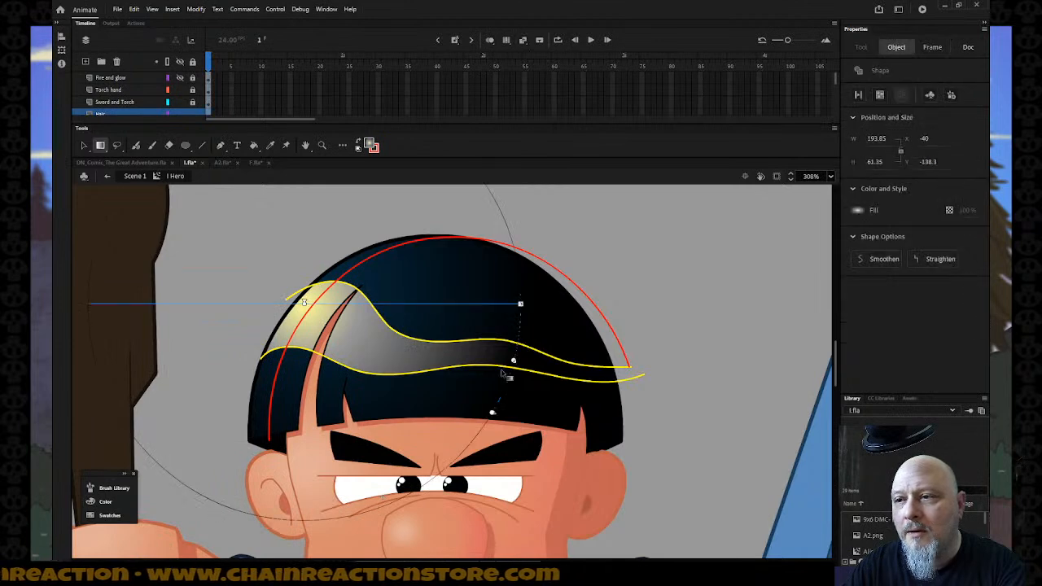
left_click_drag(513, 360, 554, 373)
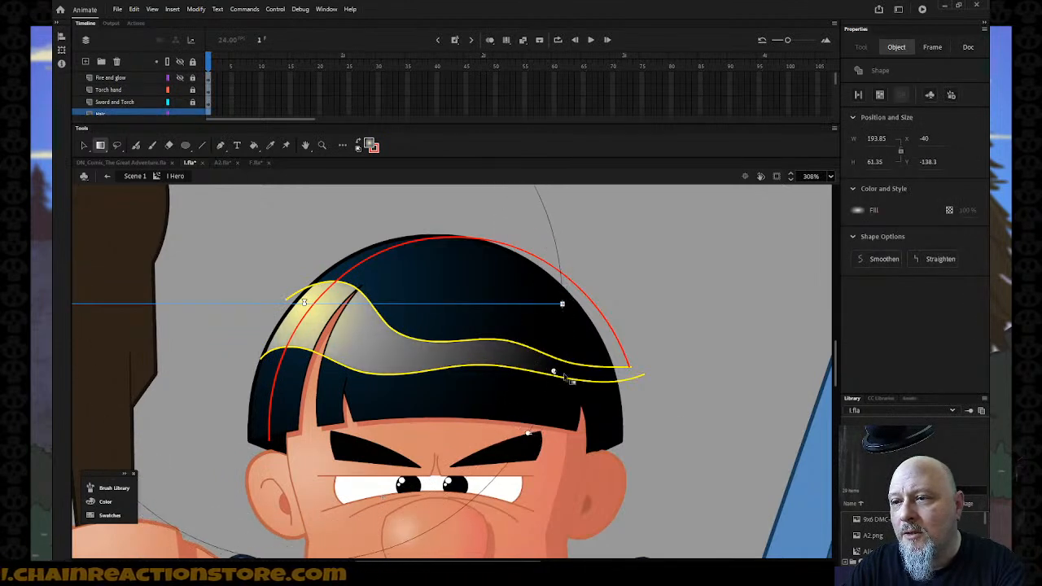
left_click(680, 403)
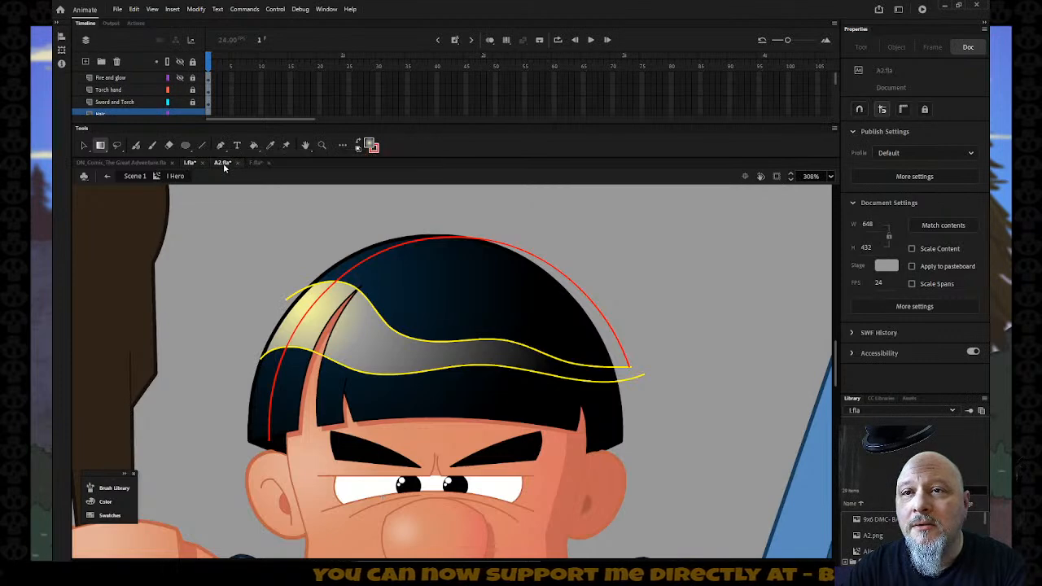
Step: Sample the white rim highlight from A2.fla and fill the three rim sections along the left edge of the hair in I.fla
left_click(223, 163)
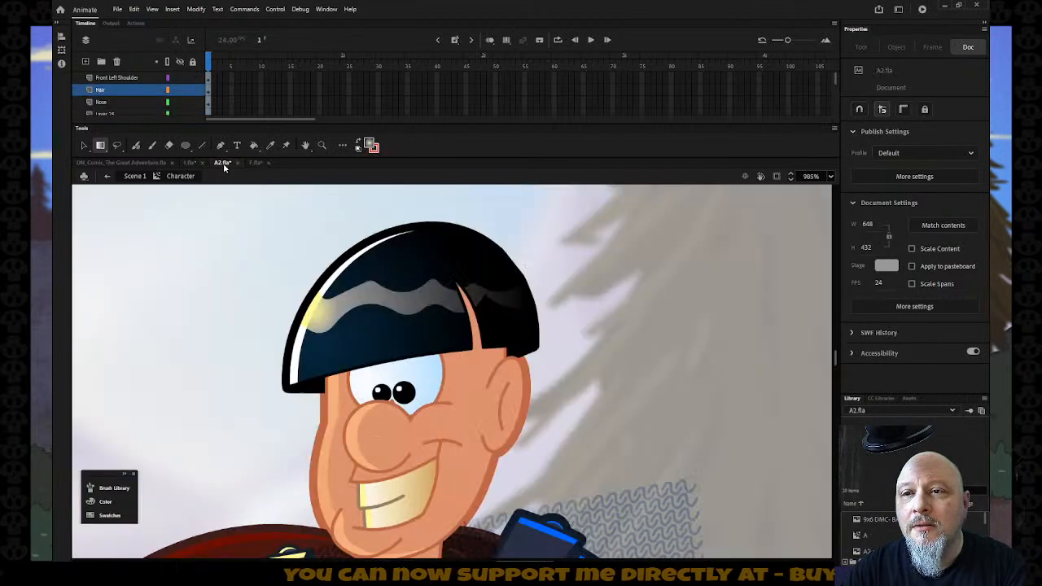
key("i")
left_click(304, 338)
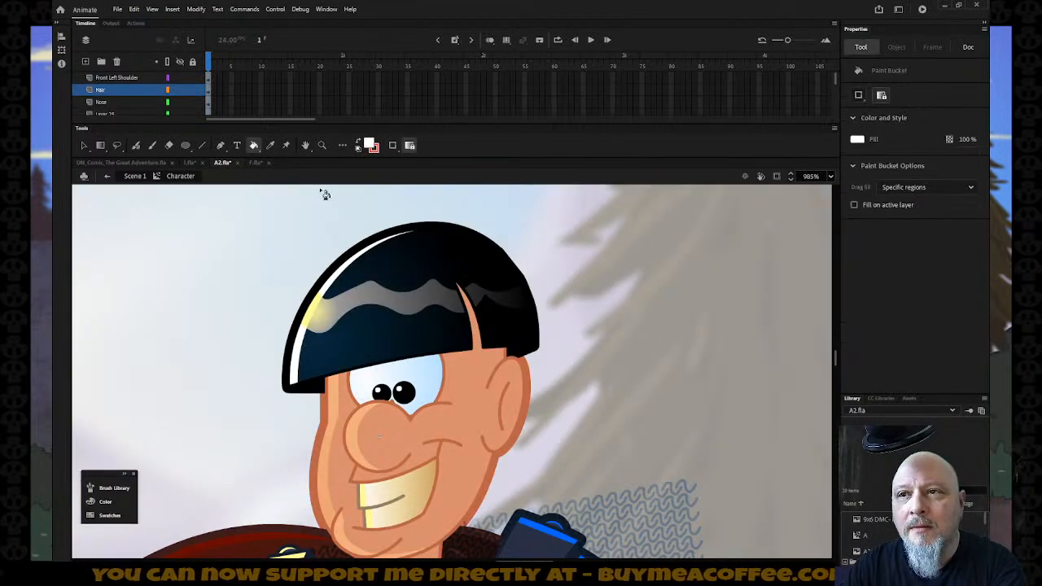
left_click(189, 163)
left_click(272, 413)
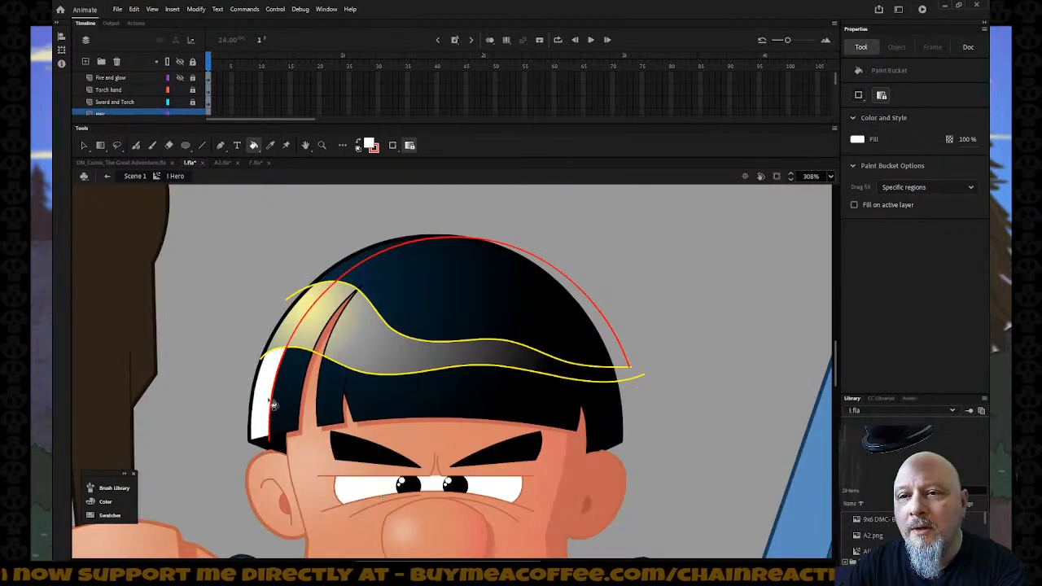
left_click(345, 277)
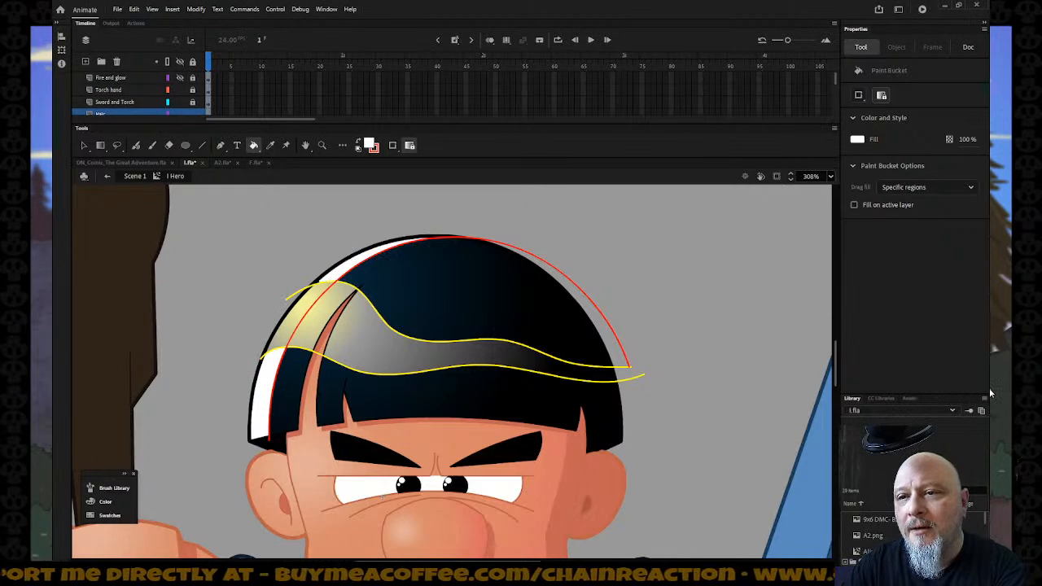
left_click(285, 324)
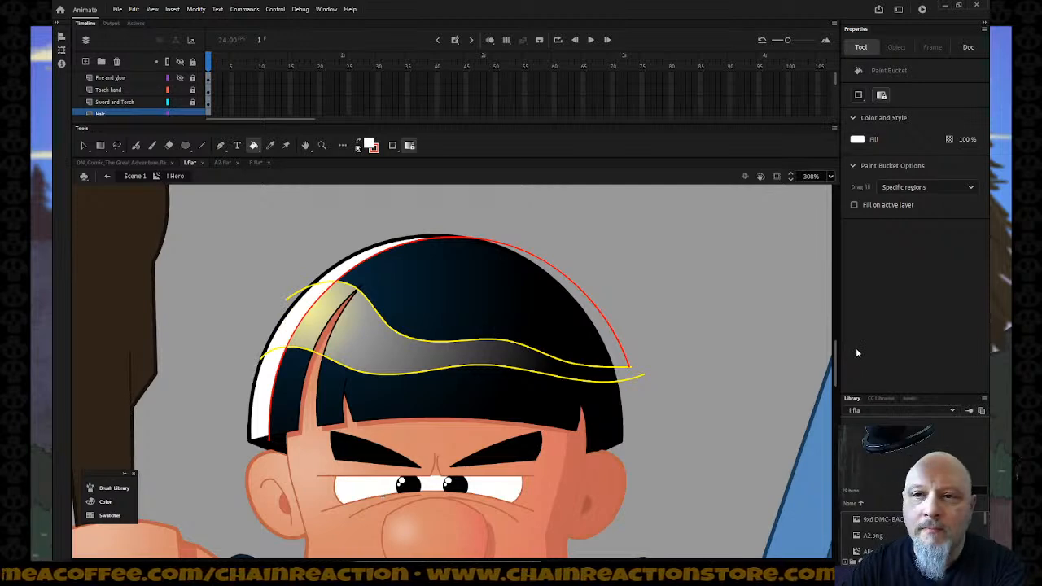
Step: Draw a small white oval beside the hair, then place and tilt it over the rim highlight inside the shine band, about 20 × 28 px overall
left_click(185, 146)
left_click_drag(211, 206, 221, 263)
mouse_move(230, 268)
left_mouse_down()
mouse_move(249, 248)
mouse_move(249, 269)
mouse_move(248, 255)
left_mouse_up()
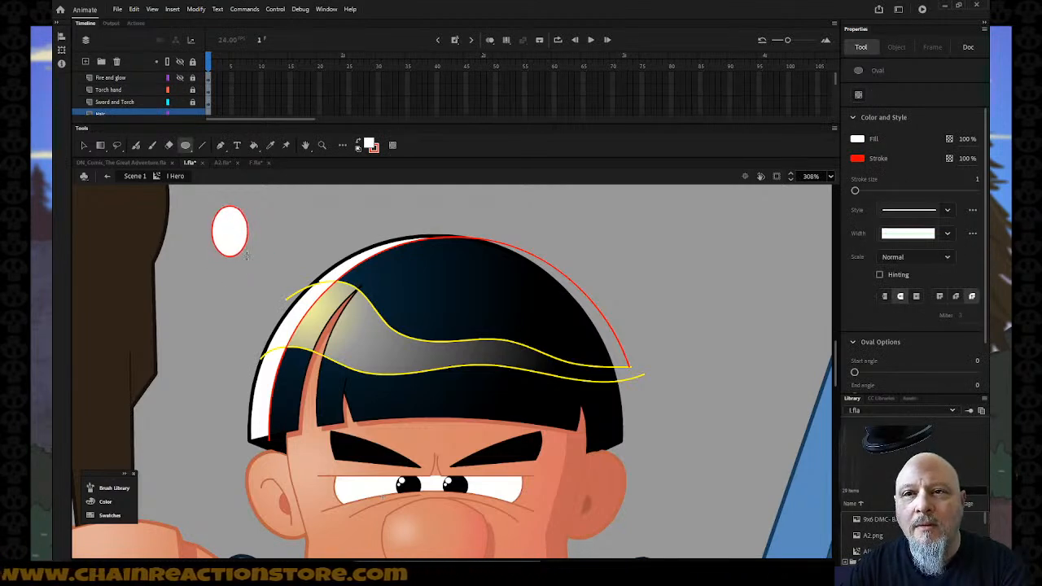
left_click(83, 146)
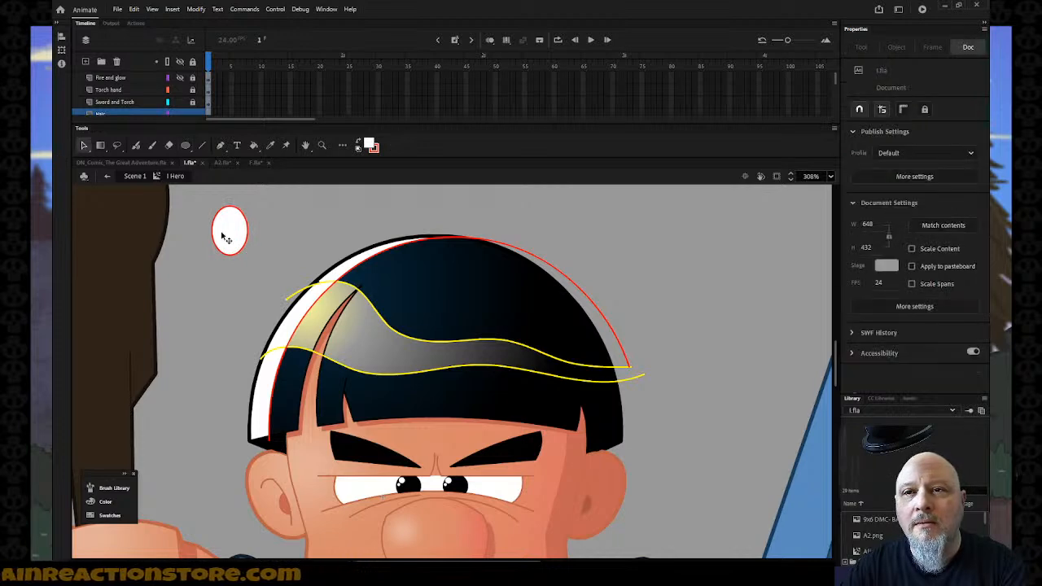
left_click(229, 232)
left_click_drag(230, 232, 297, 311)
key("q")
left_click(244, 302)
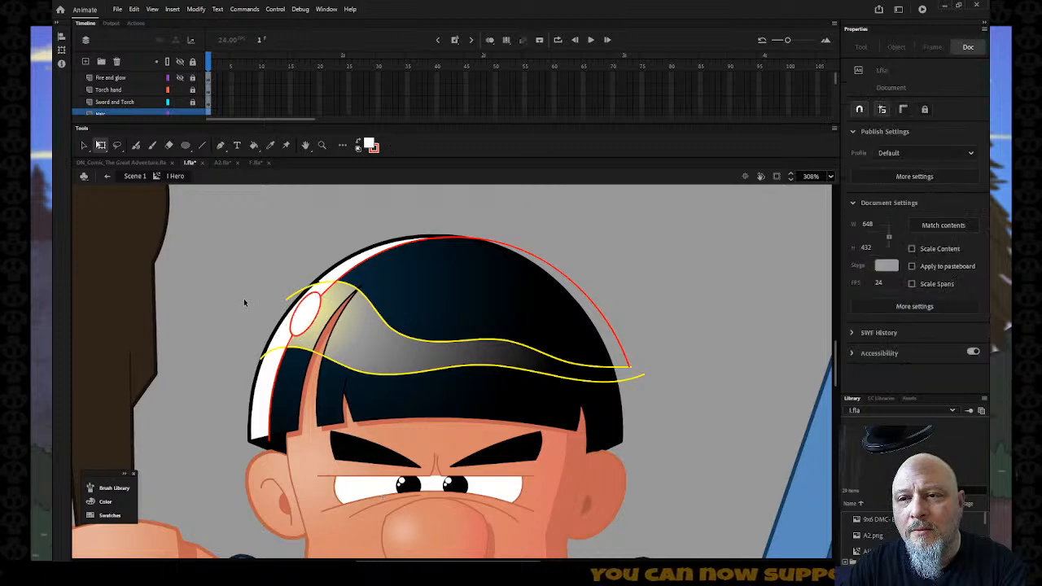
Step: Delete the red oval outline and rim guide curve, and both yellow wavy guide lines from the hair
left_click(297, 313)
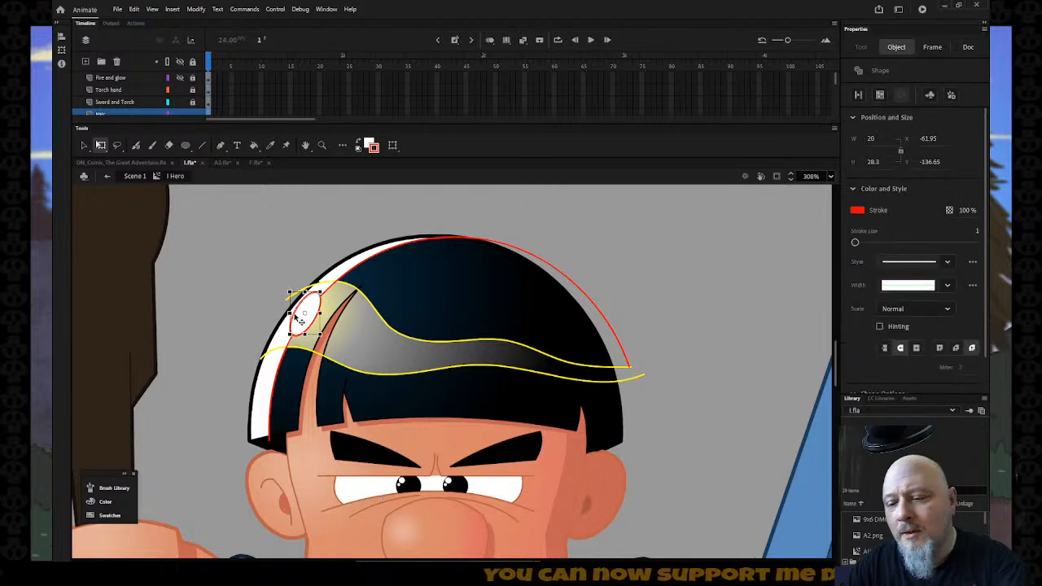
key("ctrl+shift+a")
left_click_drag(324, 298, 295, 324)
key("ctrl+shift+a")
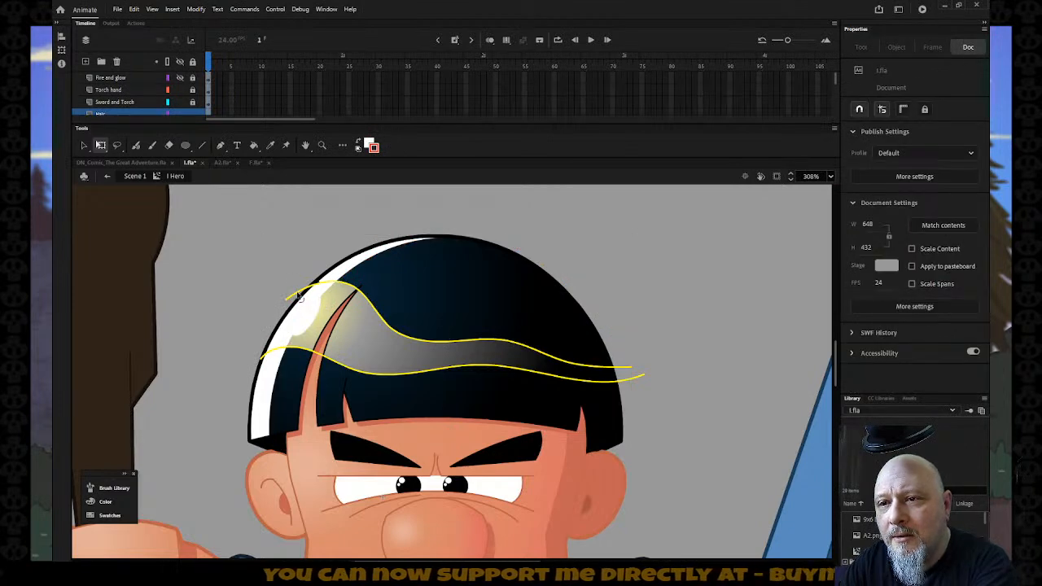
left_click(303, 298)
key("Delete")
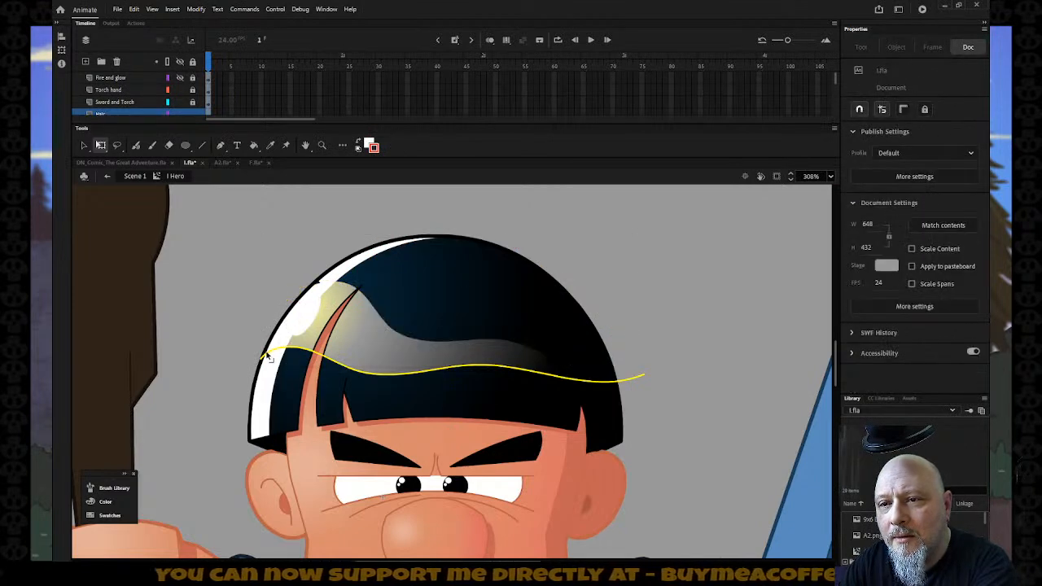
left_click(269, 359)
key("Delete")
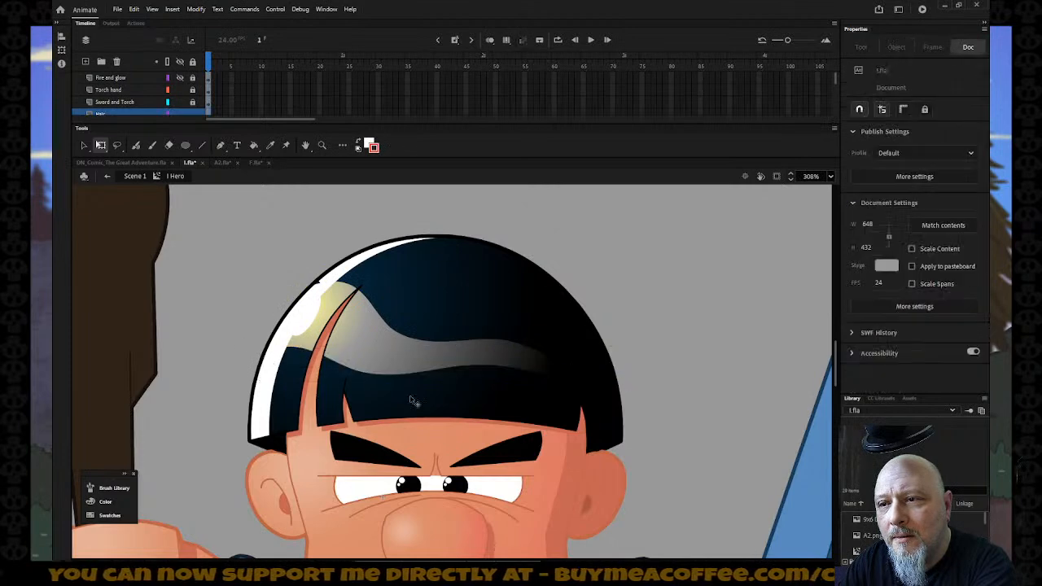
Step: Restore the deleted sliver on the rim highlight above the shine band and fill it with white
left_click(318, 283)
key("Delete")
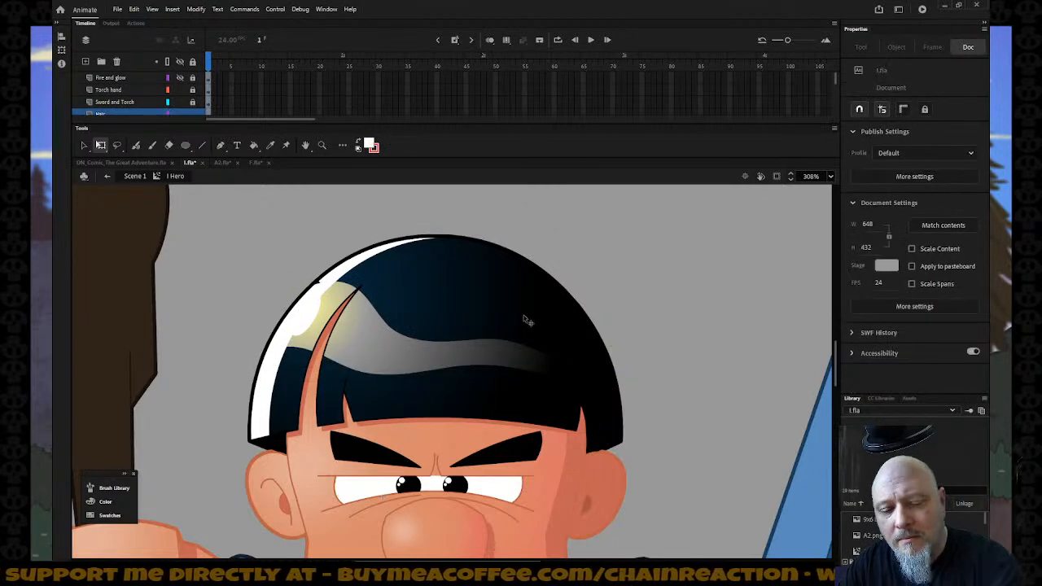
key("z")
left_click_drag(282, 256, 399, 328)
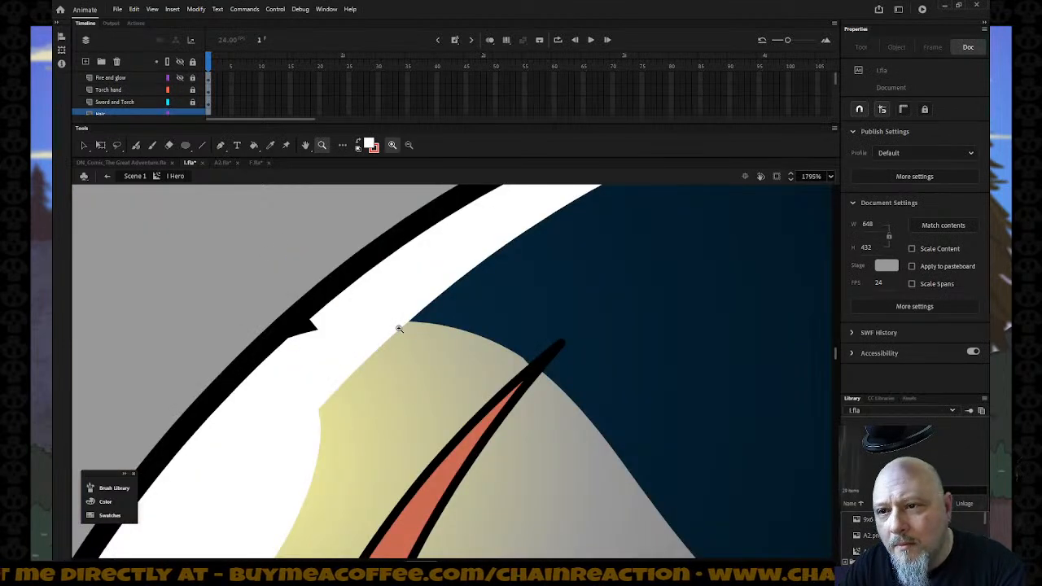
key("ctrl+z")
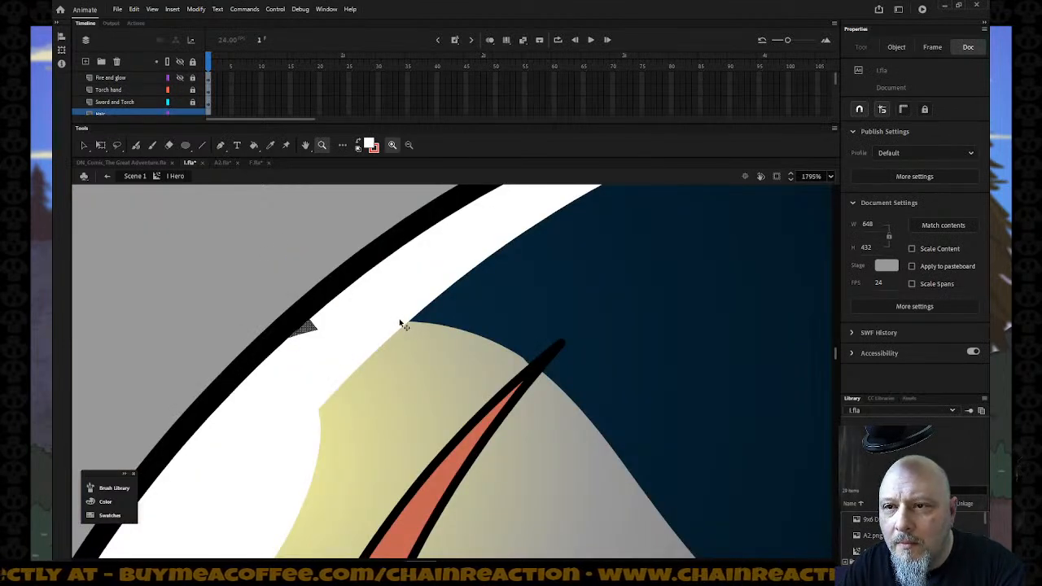
key("k")
left_click(310, 329)
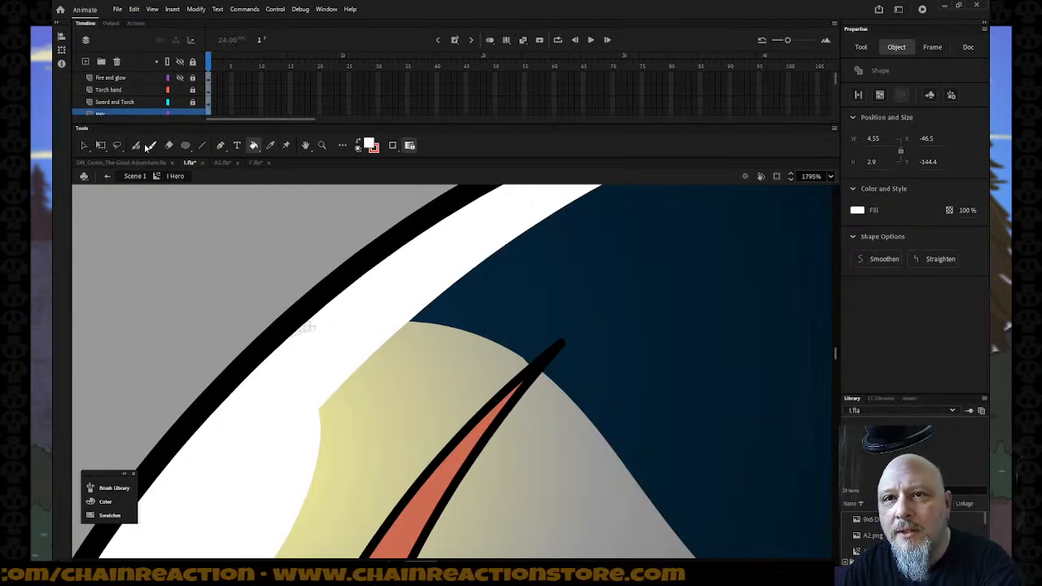
left_click(144, 123)
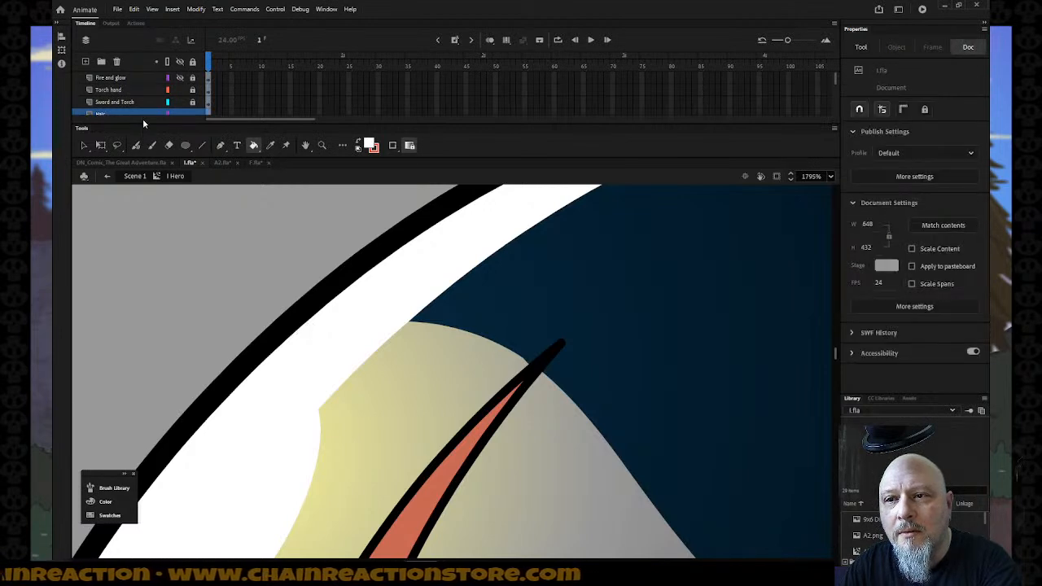
Step: Fit the hero's head in view and save the I.fla document
key("z")
left_click(332, 302, "alt")
left_click(333, 303, "alt")
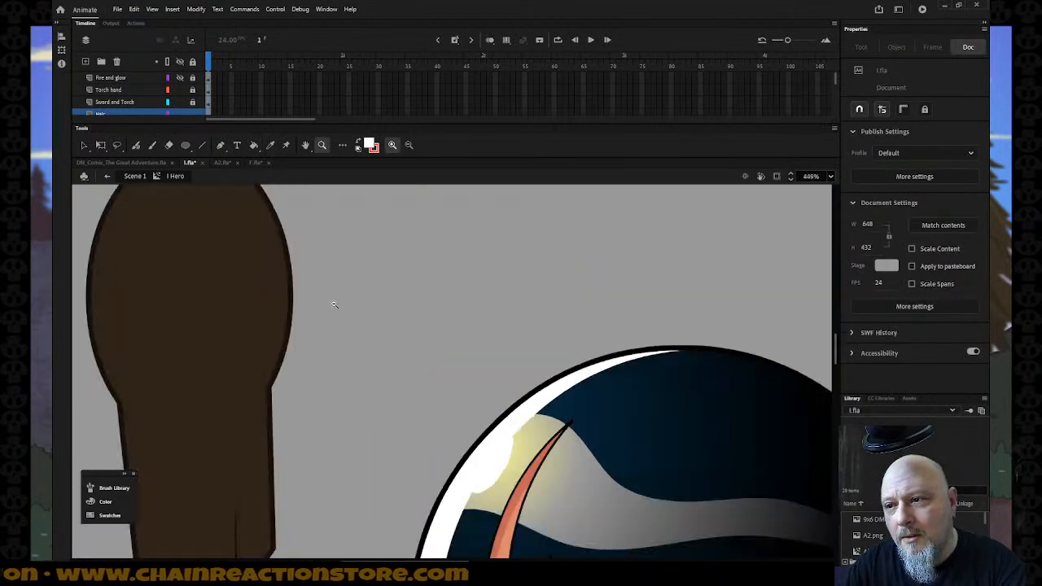
left_click(357, 317, "alt")
left_click(356, 316, "alt")
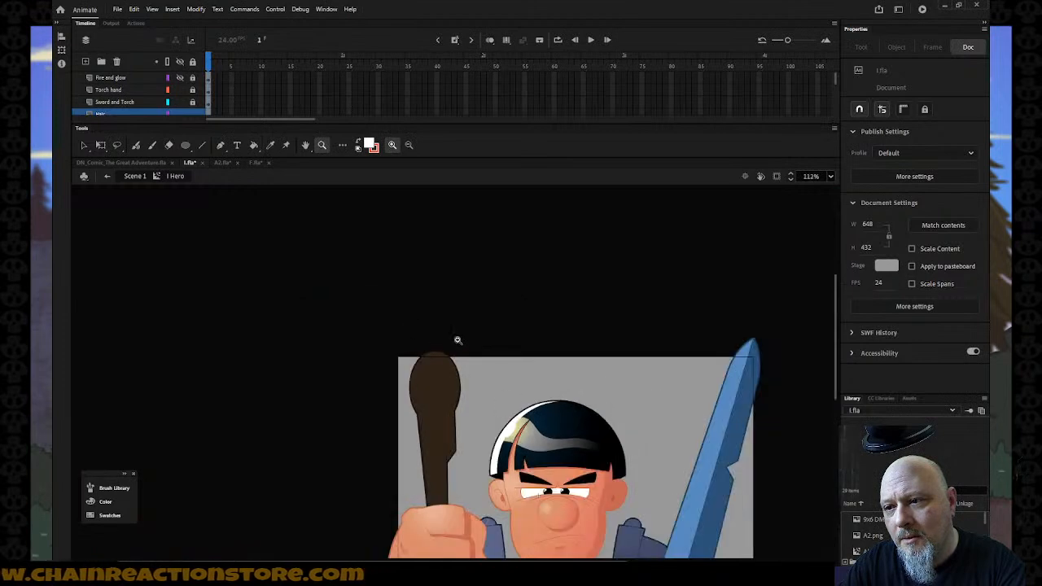
left_click_drag(281, 225, 762, 449)
left_click(117, 9)
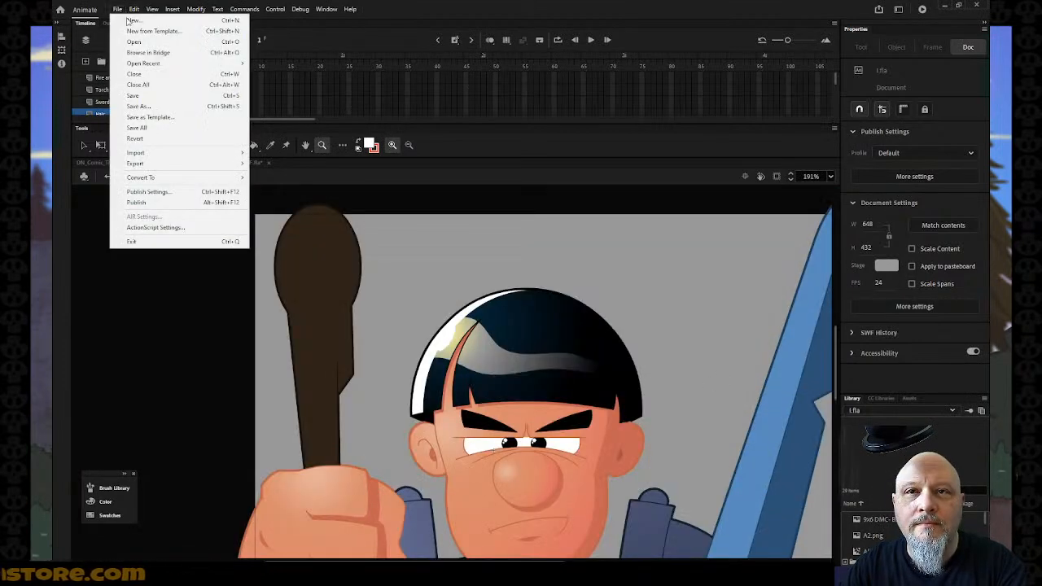
left_click(132, 95)
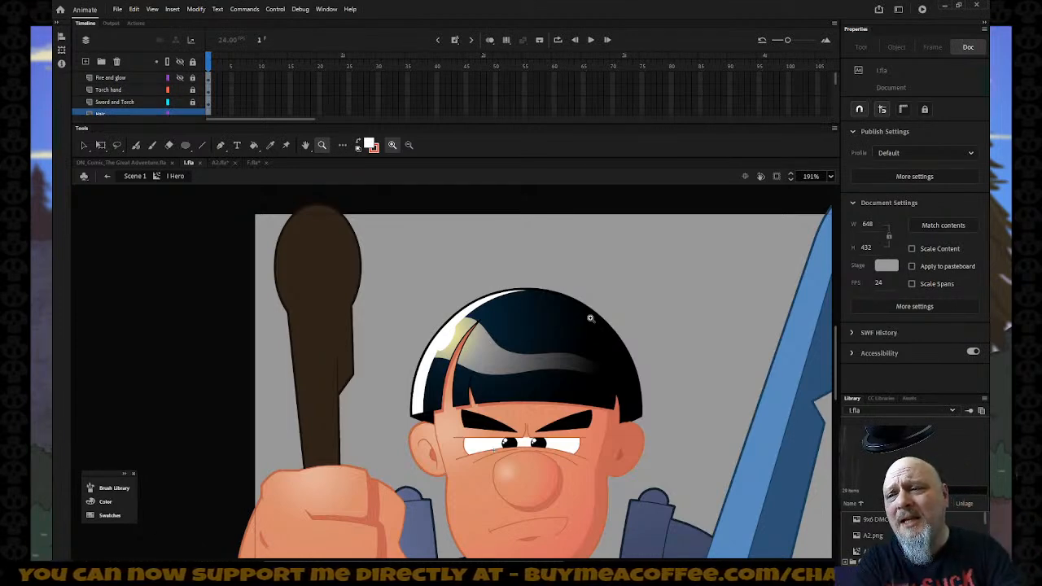
Step: Unlock all layers and fill the collar gaps beside the neck with the sampled dark navy outline colour
scroll(458, 367, "down", 5)
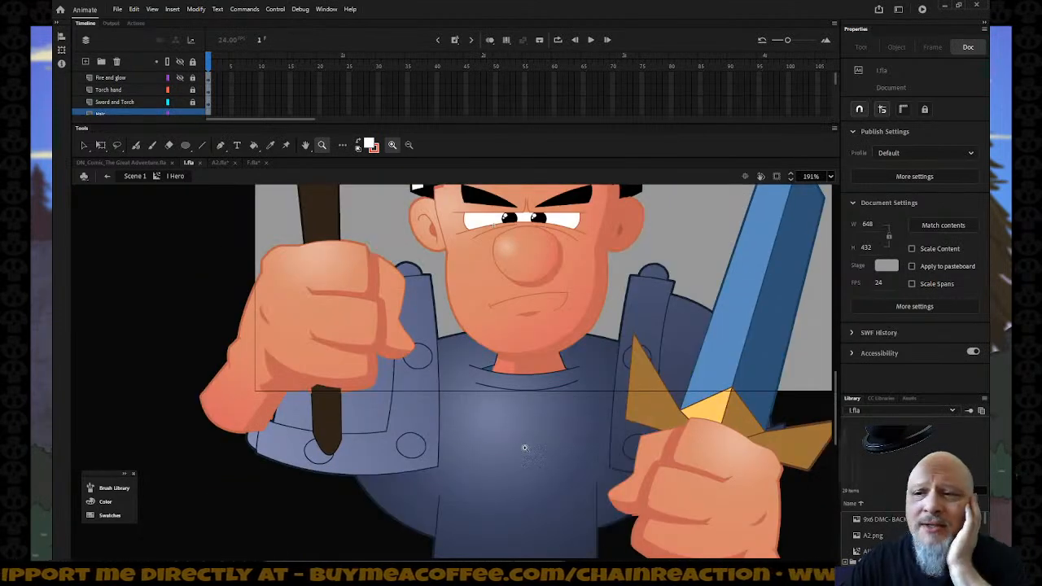
scroll(517, 408, "down", 3)
scroll(514, 411, "up", 3)
key("i")
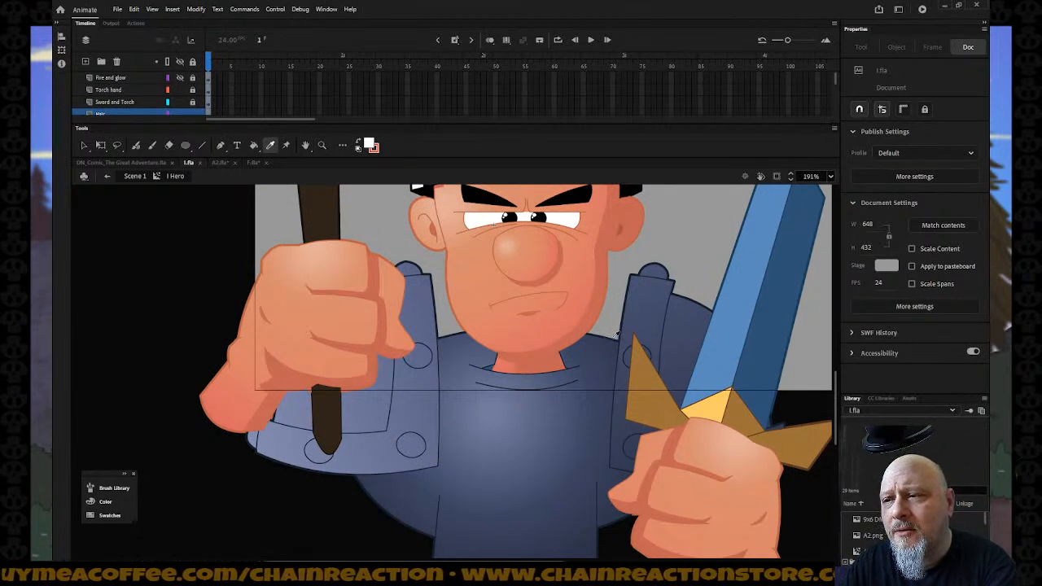
key("k")
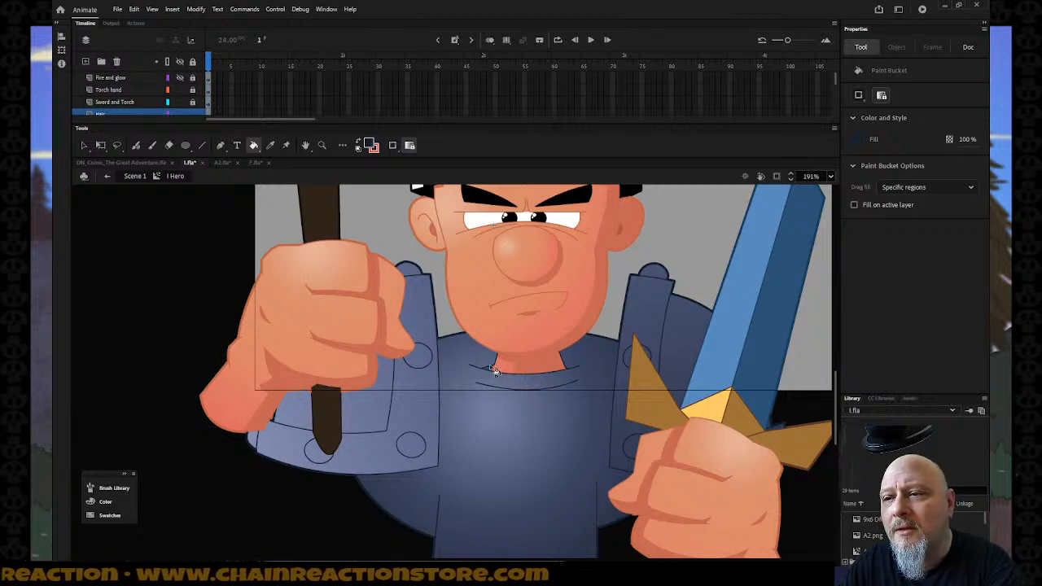
left_click(192, 61)
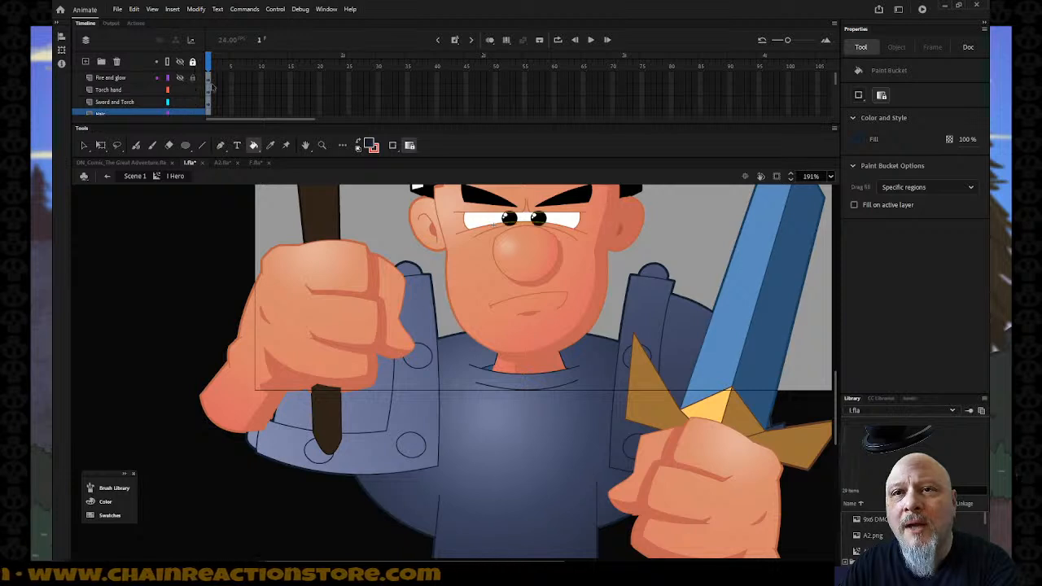
left_click(495, 379)
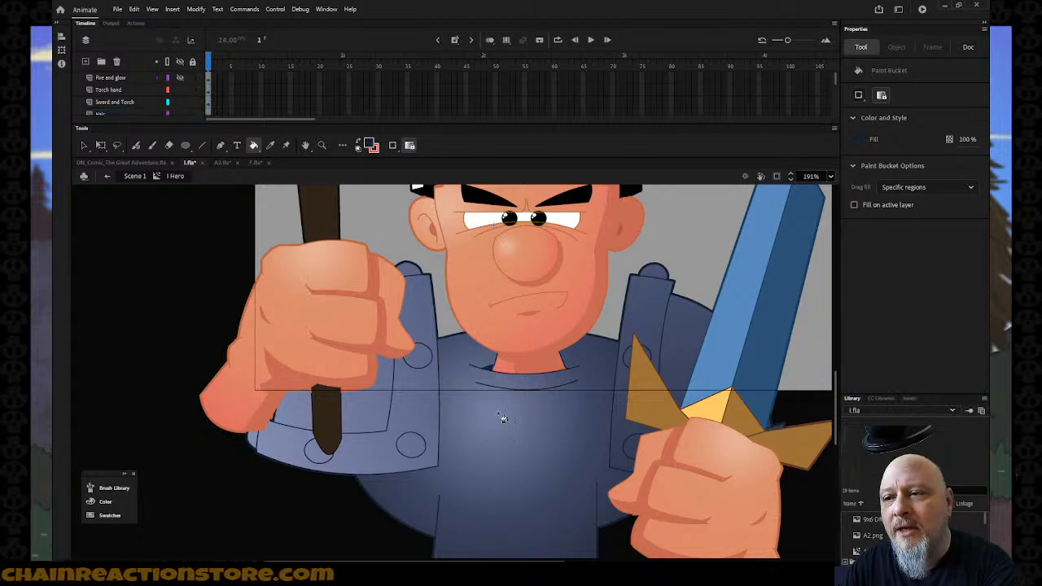
Step: Select the dark outlines on both sides of the neck and recolour them with the face outline's orange-brown stroke
key("z")
left_click_drag(453, 330, 603, 392)
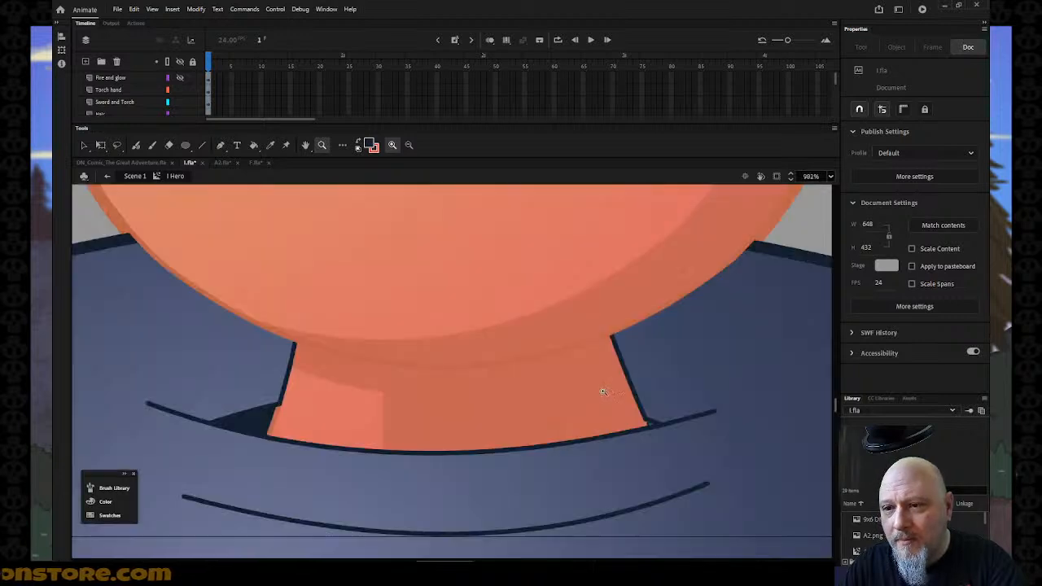
left_click(84, 146)
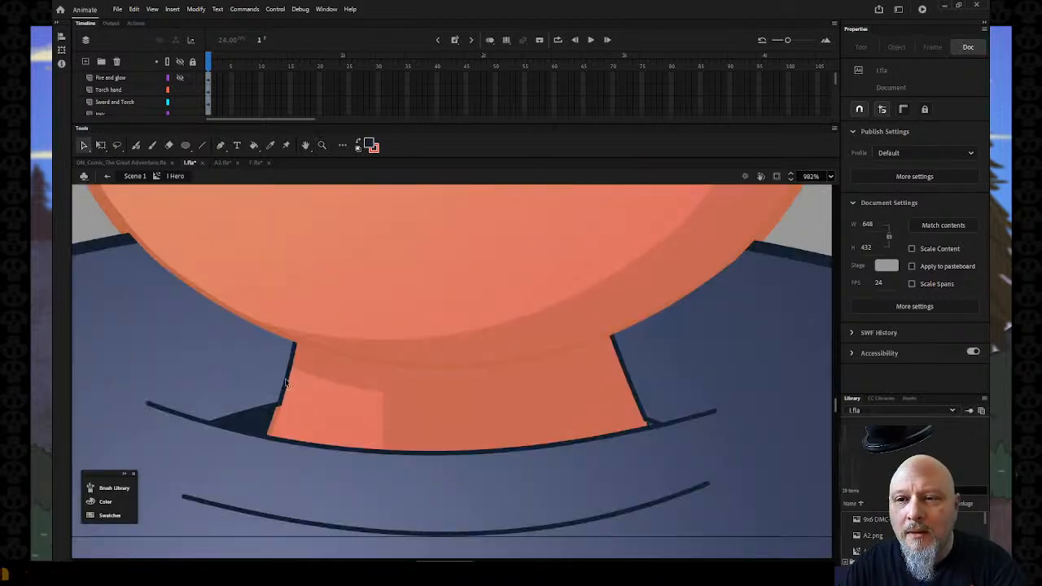
left_click(286, 383)
left_click(292, 362, "shift")
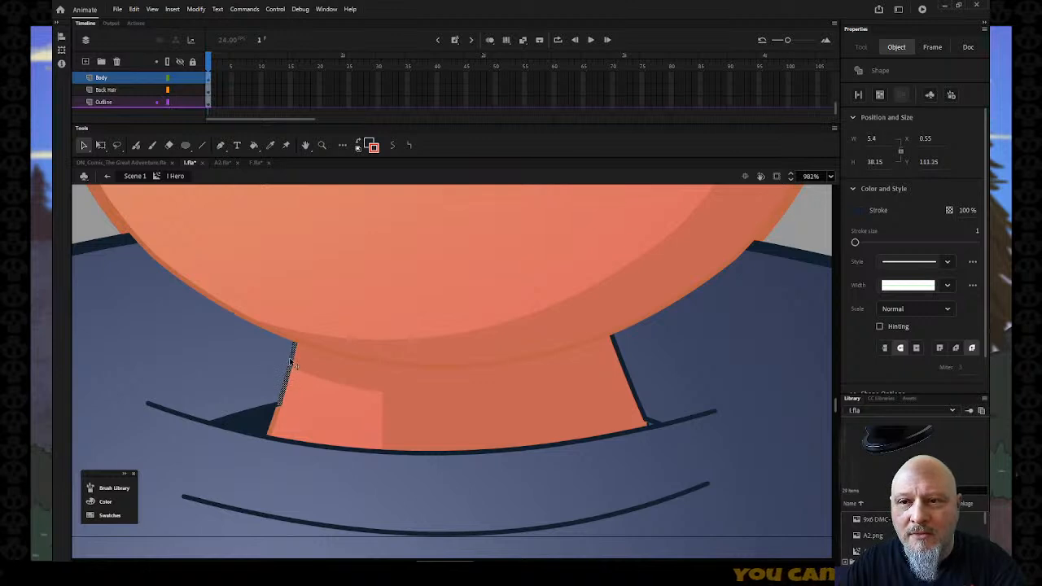
left_click(640, 407, "shift")
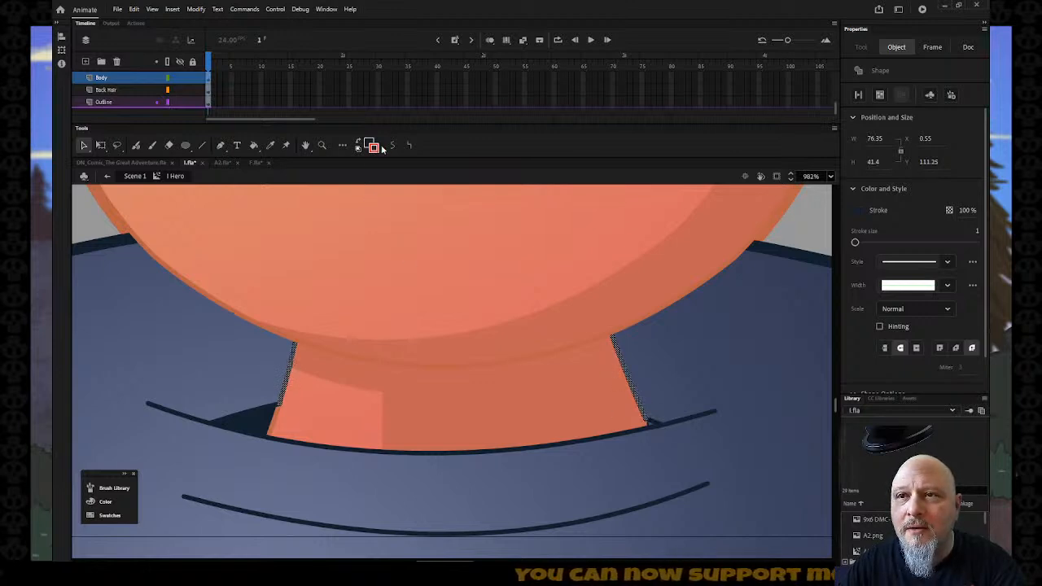
key("i")
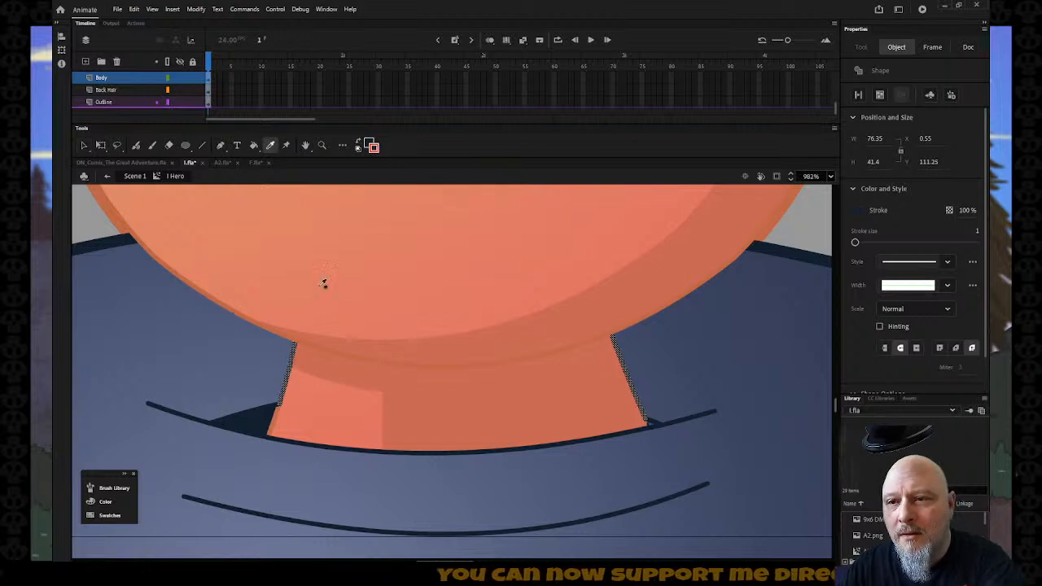
left_click(271, 333)
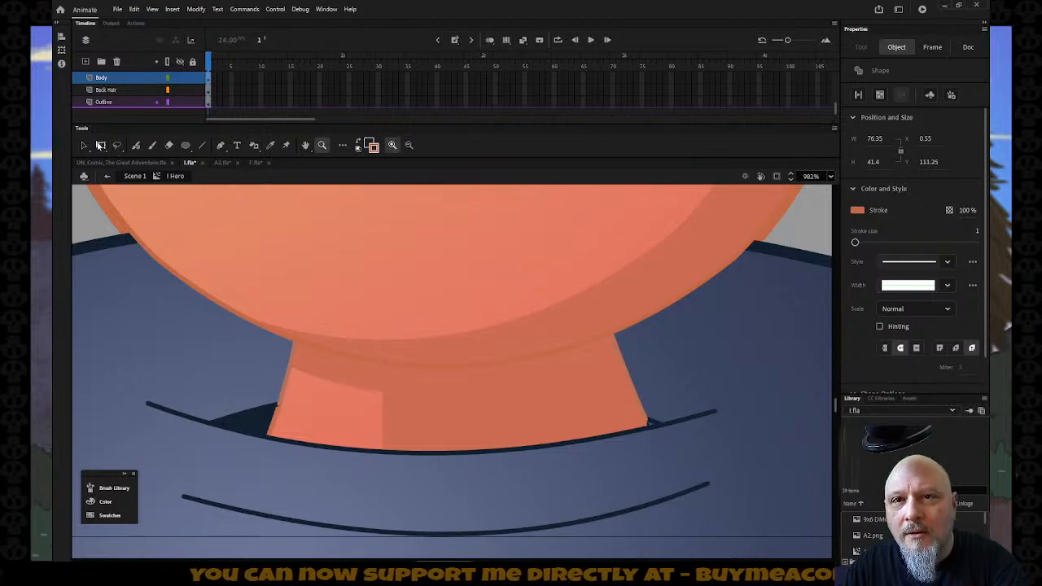
Step: Recolour the small blue sliver between the collar line and the right base of the neck with the dark navy outline colour
key("v")
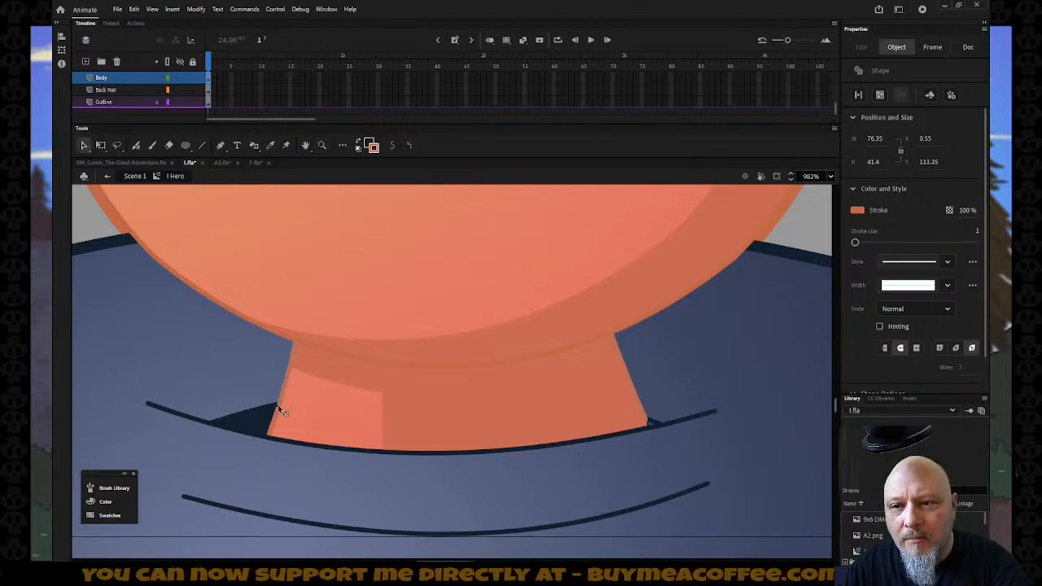
left_click(276, 409)
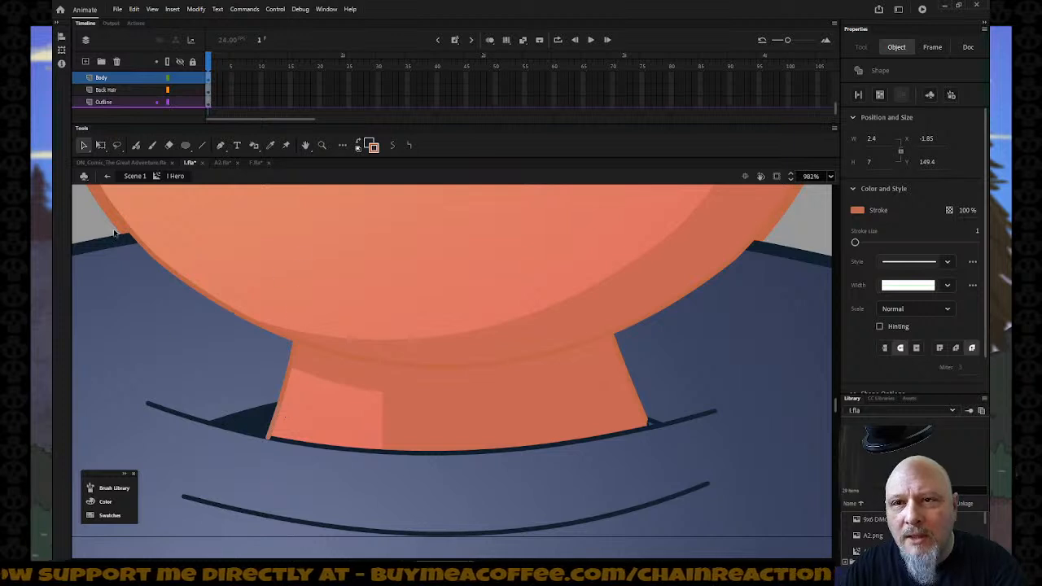
left_click(94, 214)
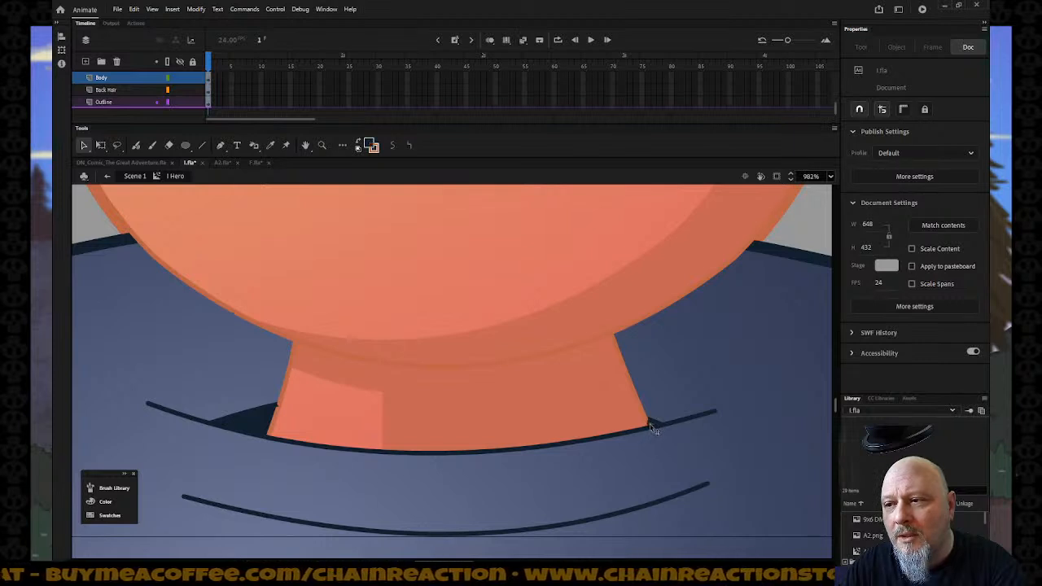
left_click(649, 425)
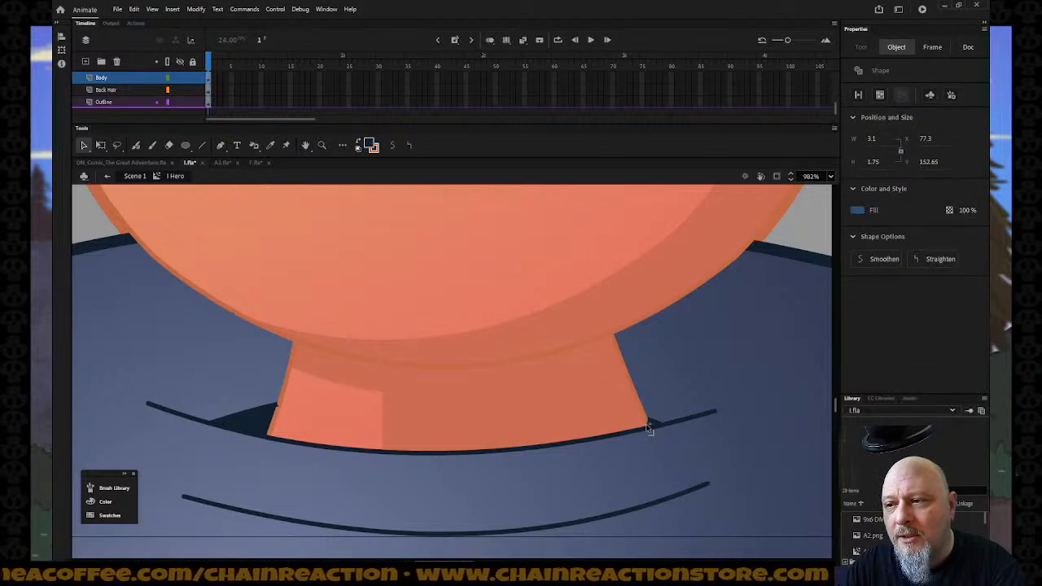
key("z")
left_click_drag(673, 405, 622, 452)
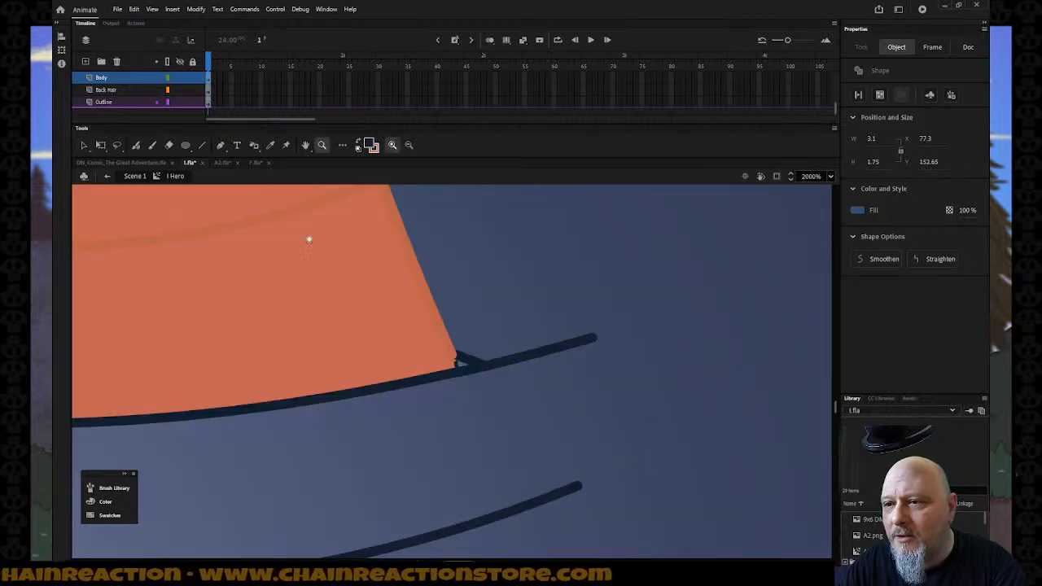
key("v")
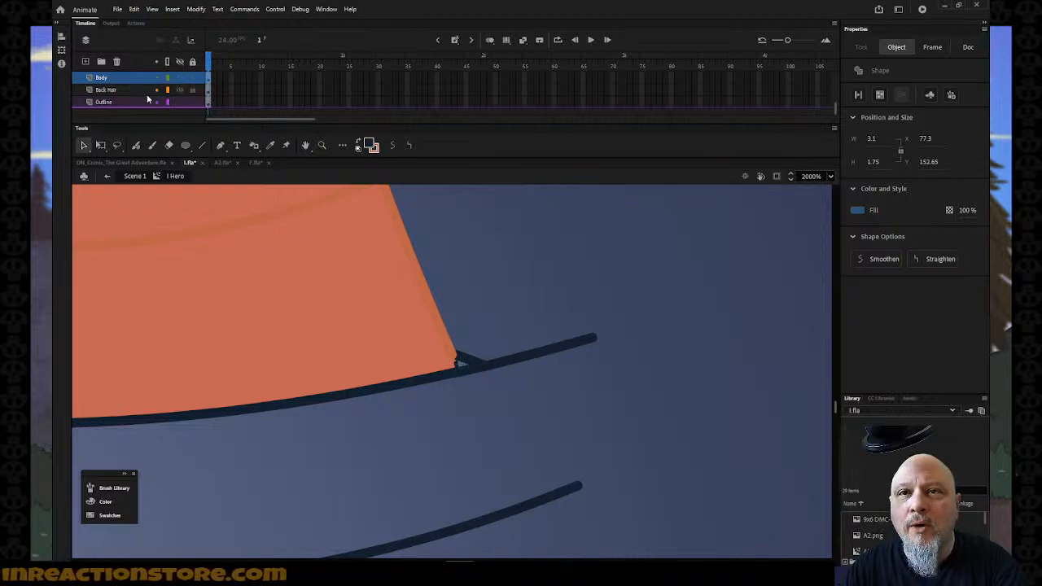
key("Delete")
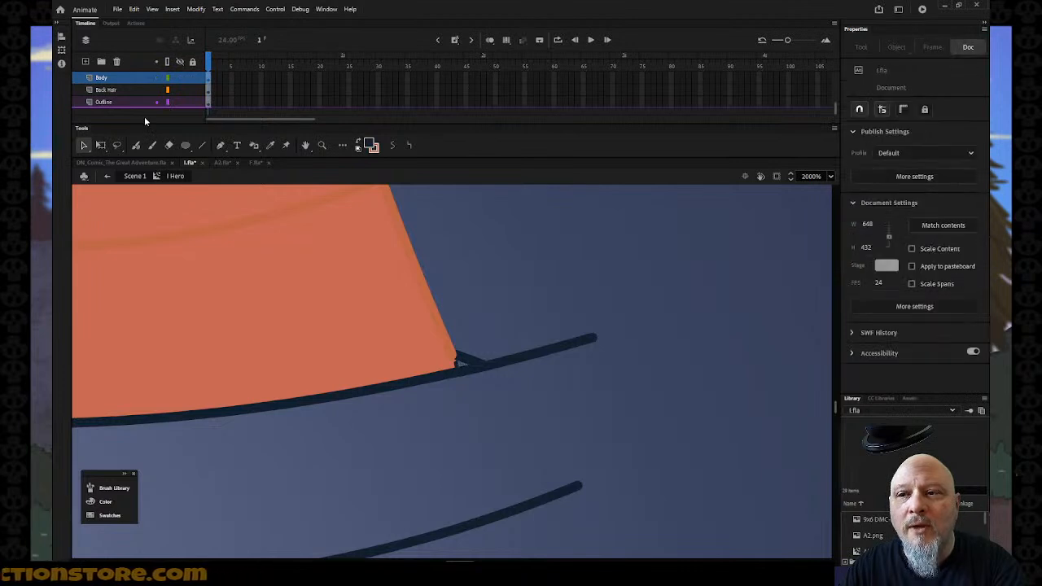
left_click(458, 368)
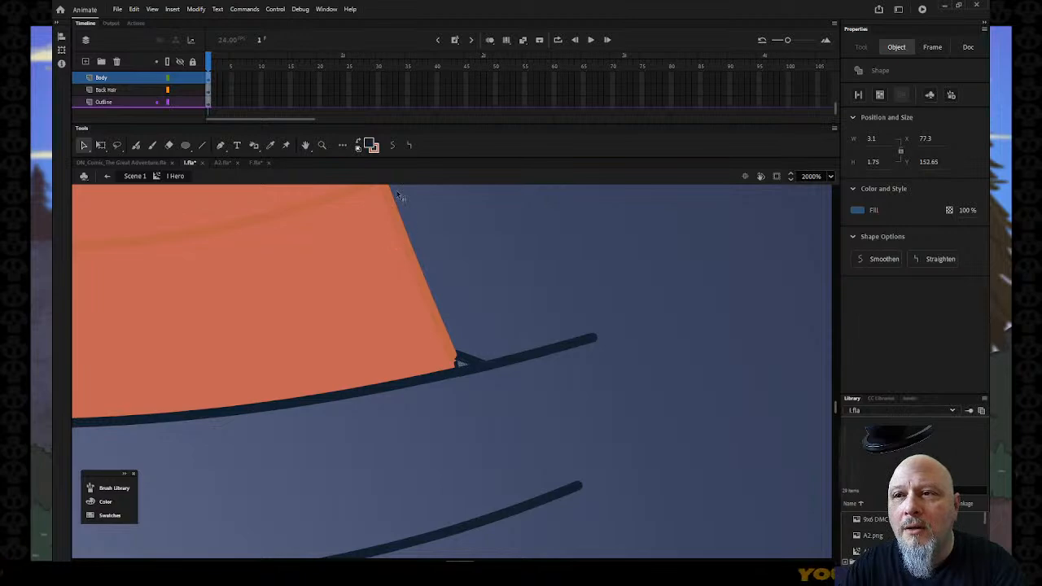
left_click(373, 147)
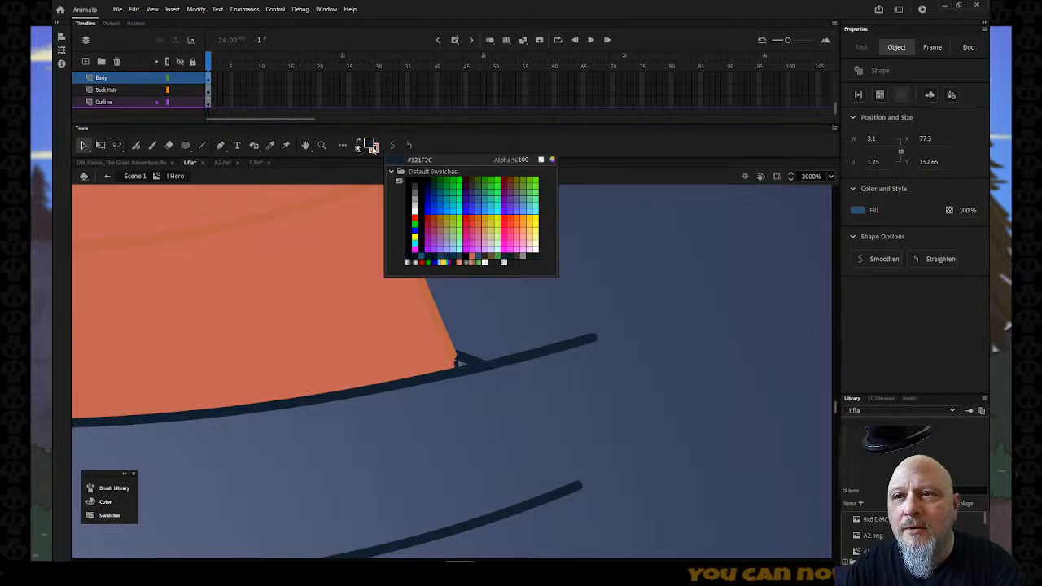
left_click(549, 329)
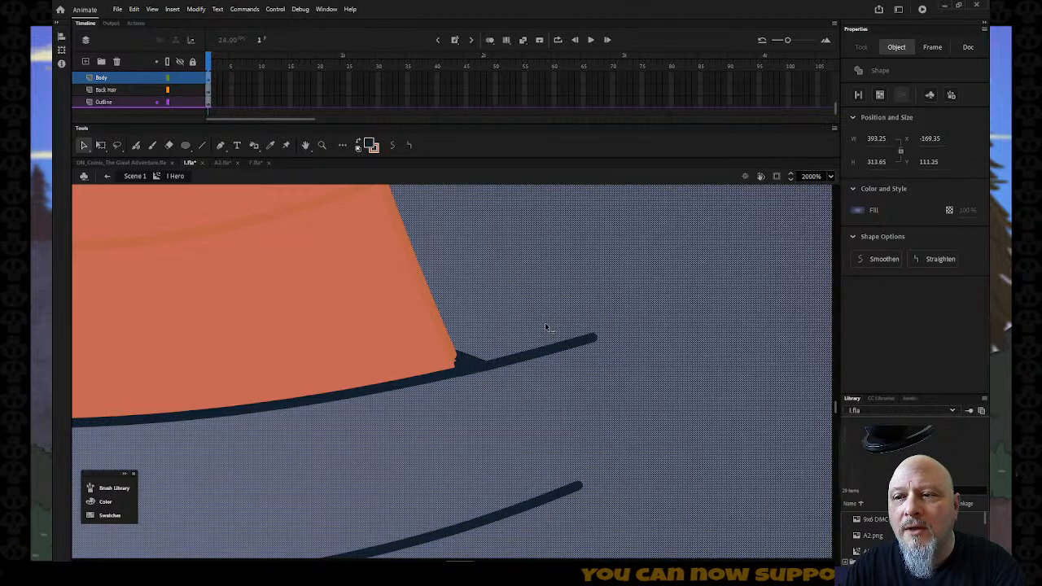
Step: Examine the hero's whole figure with nothing selected, and inspect the blue shirt and shoulder armour around the torso
key("z")
left_click(460, 363, "alt")
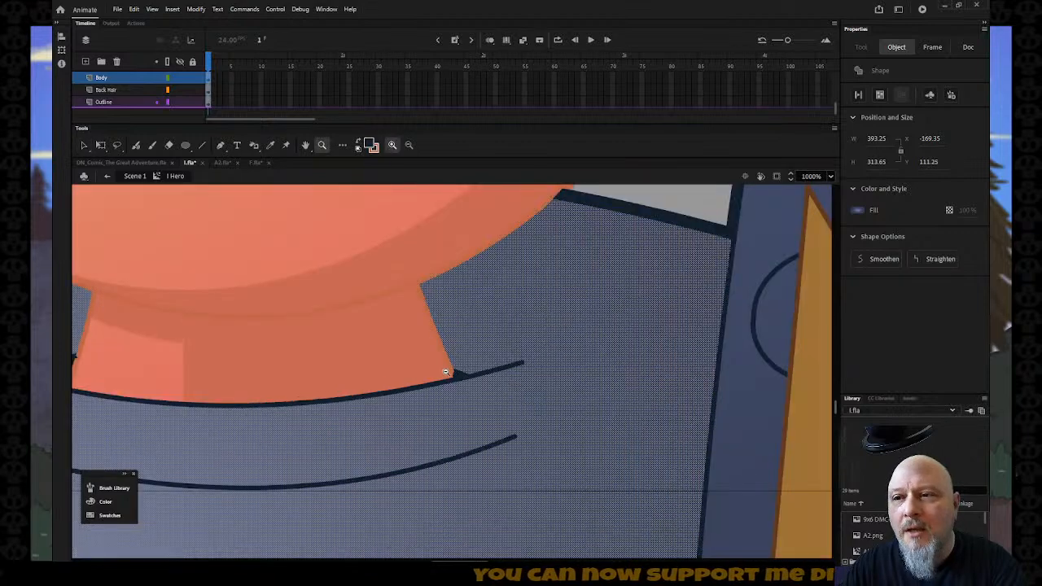
left_click(446, 371, "alt")
left_click(446, 371, "alt")
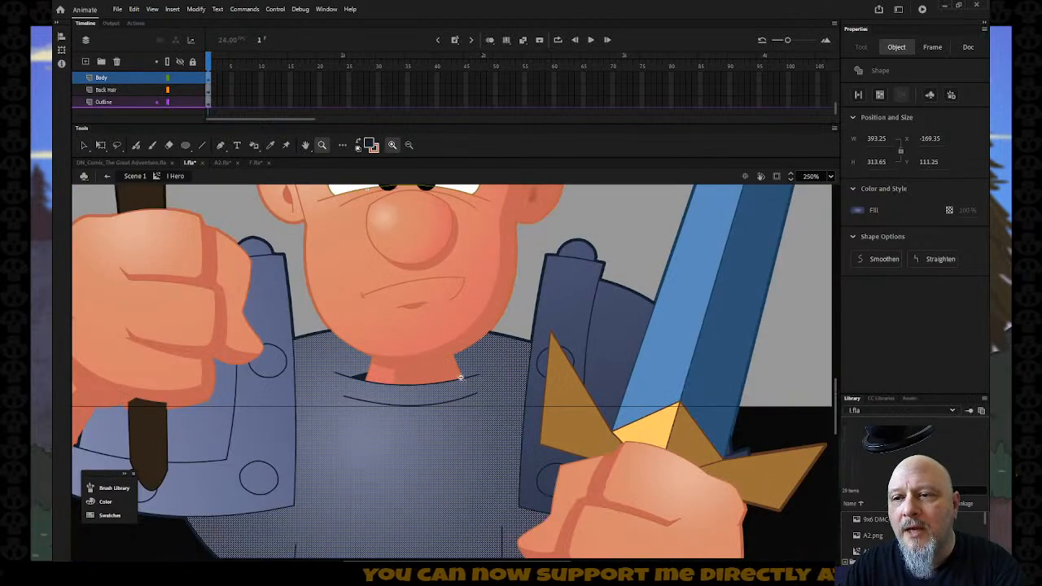
left_click(460, 379, "alt")
scroll(459, 380, "up", 3)
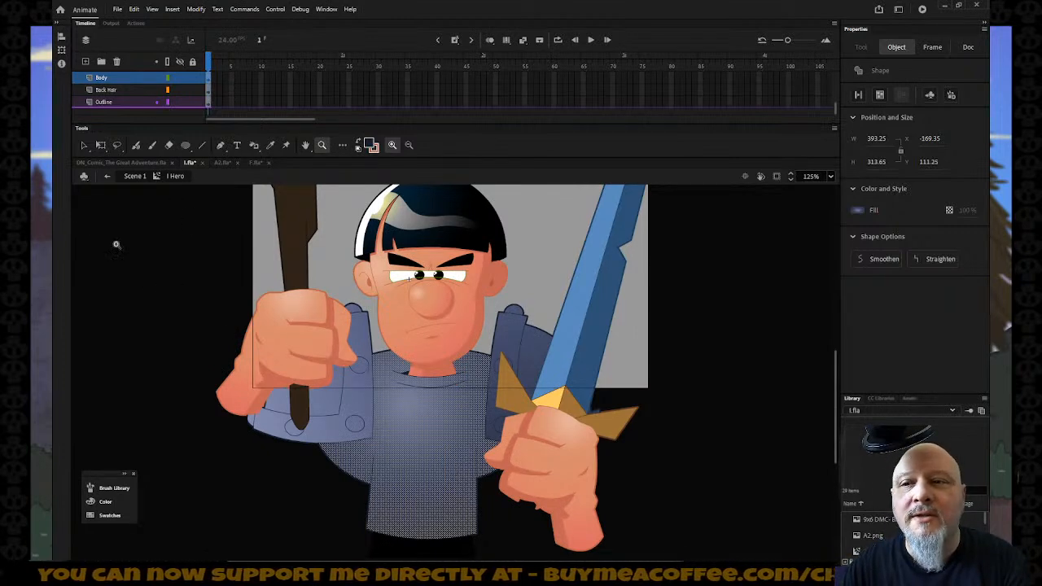
left_click(107, 118)
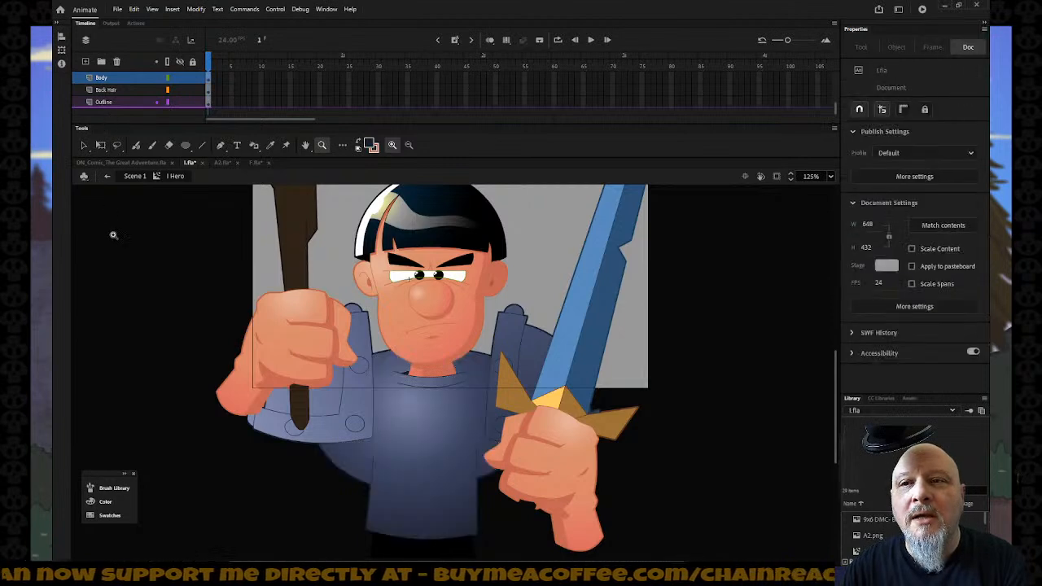
left_click(112, 234)
left_click(538, 510, "alt")
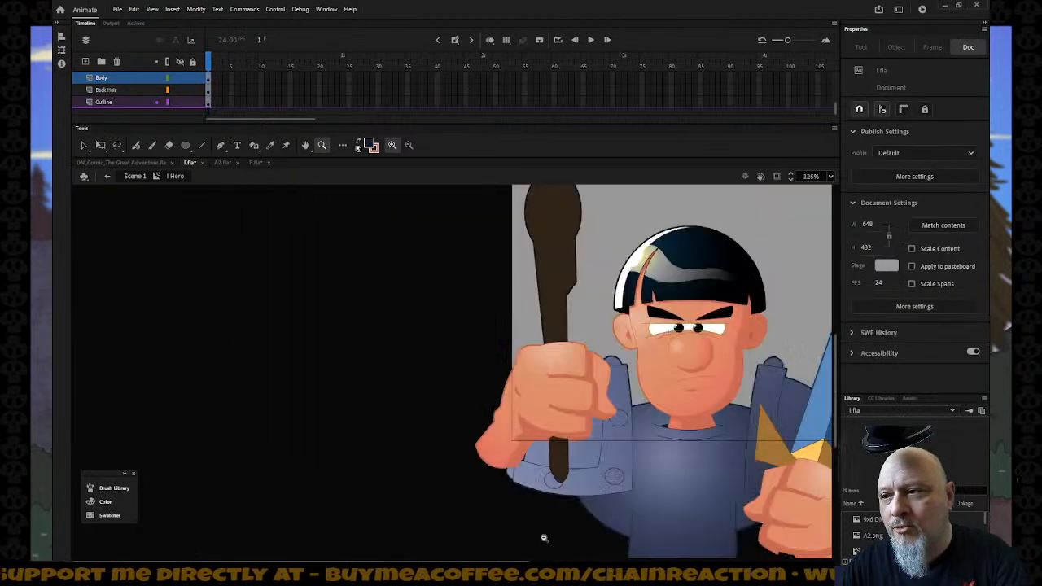
left_click(526, 505, "alt")
left_click_drag(332, 268, 635, 488)
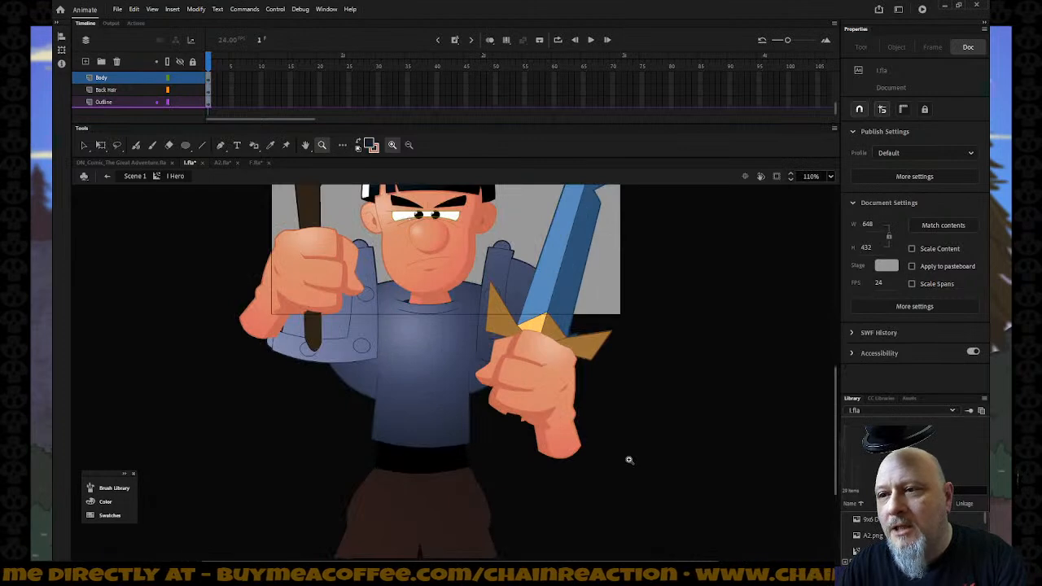
left_click_drag(234, 202, 662, 510)
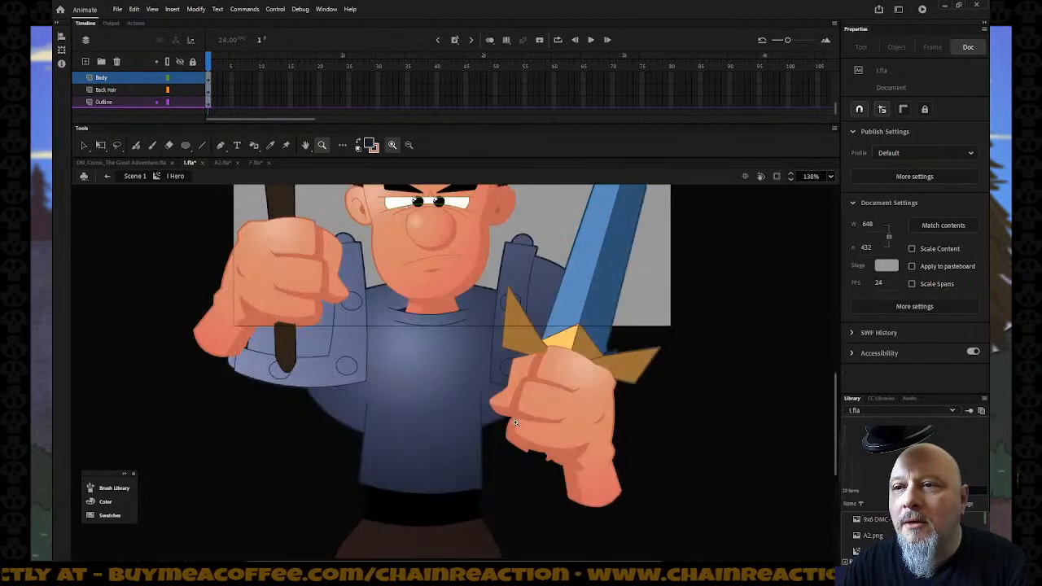
left_click_drag(222, 216, 639, 525)
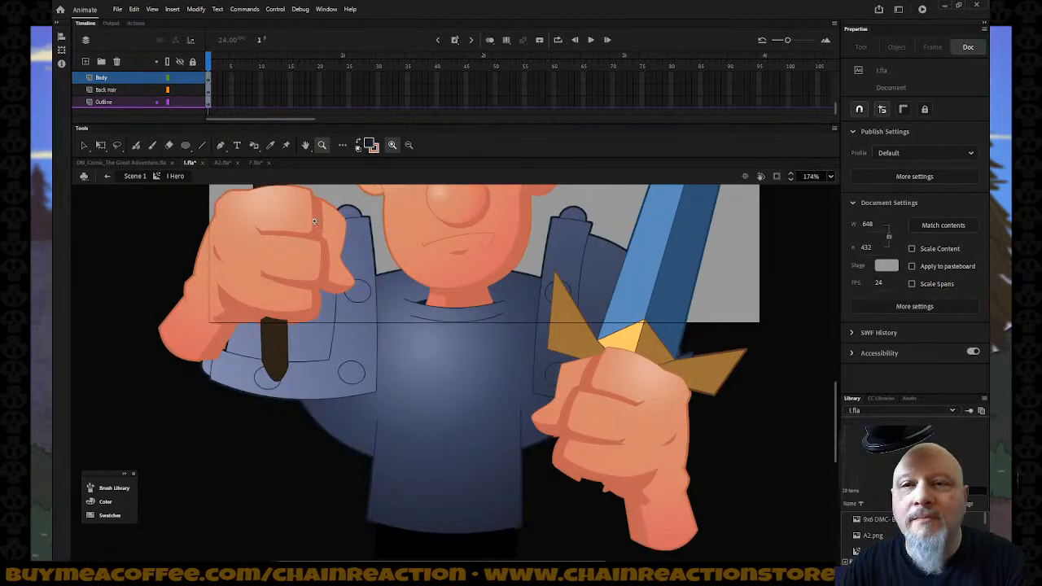
Step: Copy the blue shirt fill of the torso and insert a new layer directly above the Body layer
left_click(85, 147)
left_click(441, 421)
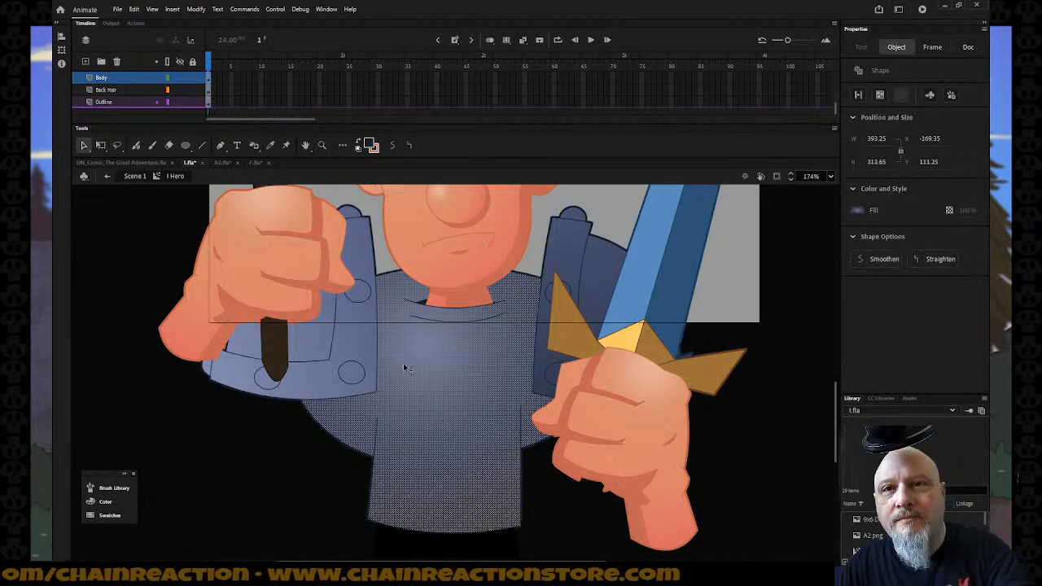
scroll(108, 86, "up", 1)
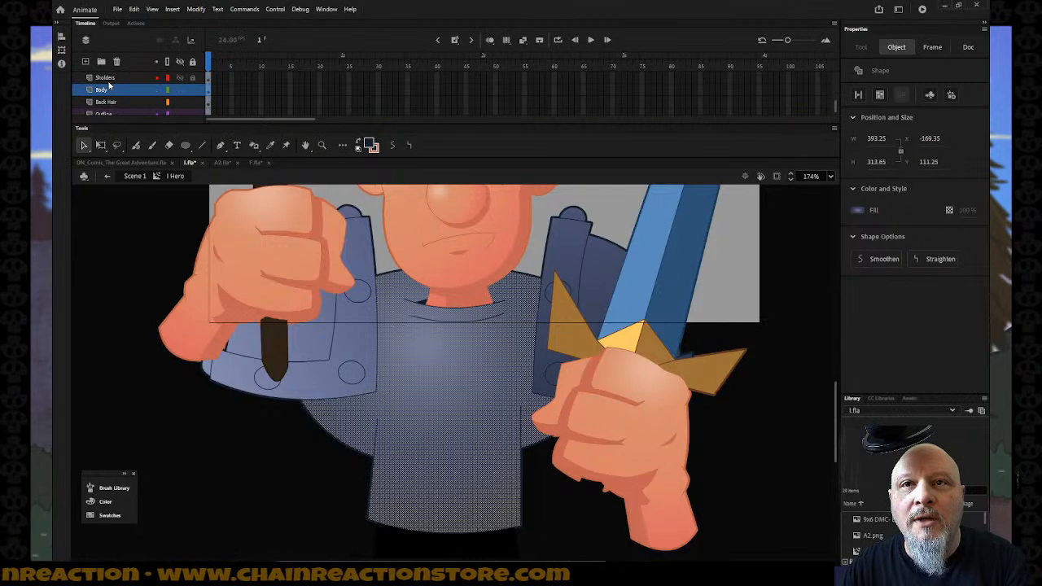
right_click(113, 92)
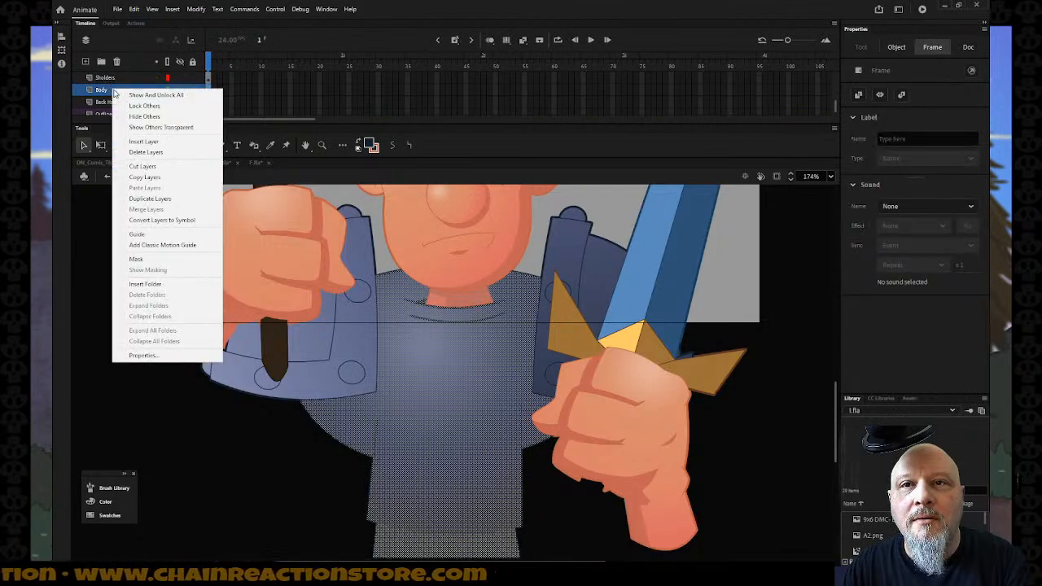
left_click(135, 138)
Step: Rename the new layer above Body as Chain Mask
scroll(125, 103, "up", 4)
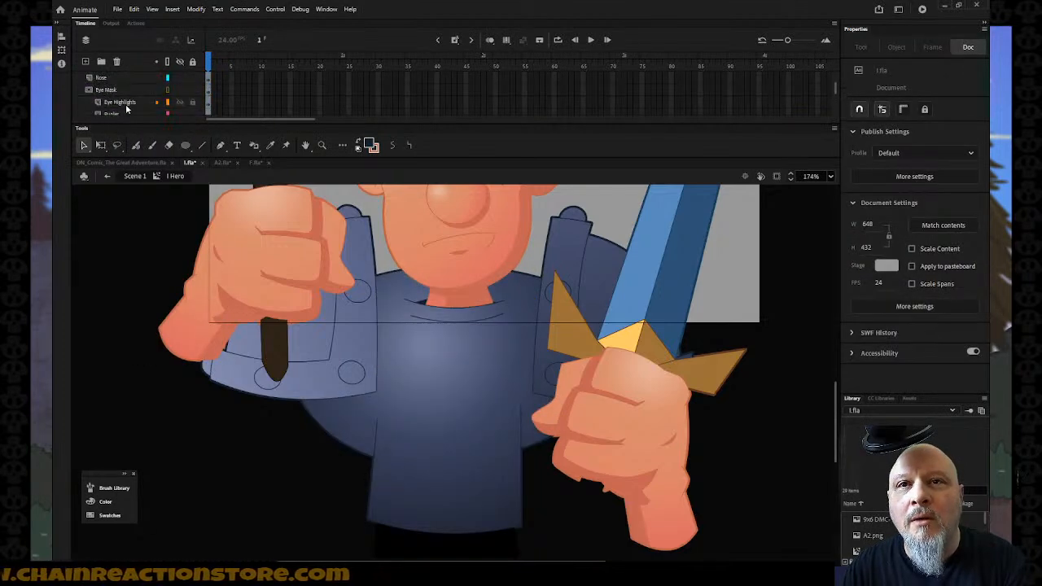
scroll(127, 108, "up", 4)
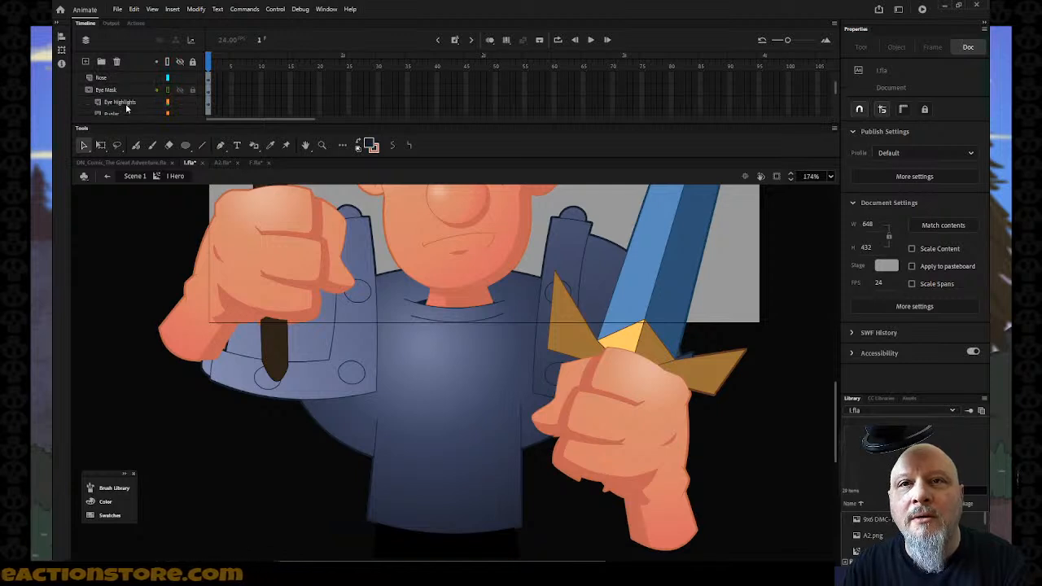
scroll(126, 104, "down", 6)
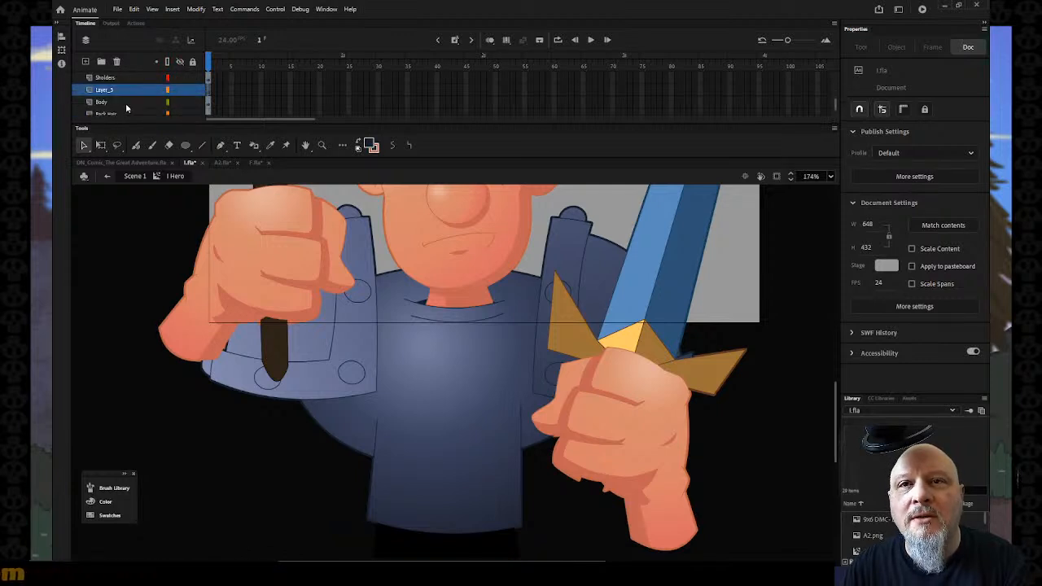
double_click(121, 90)
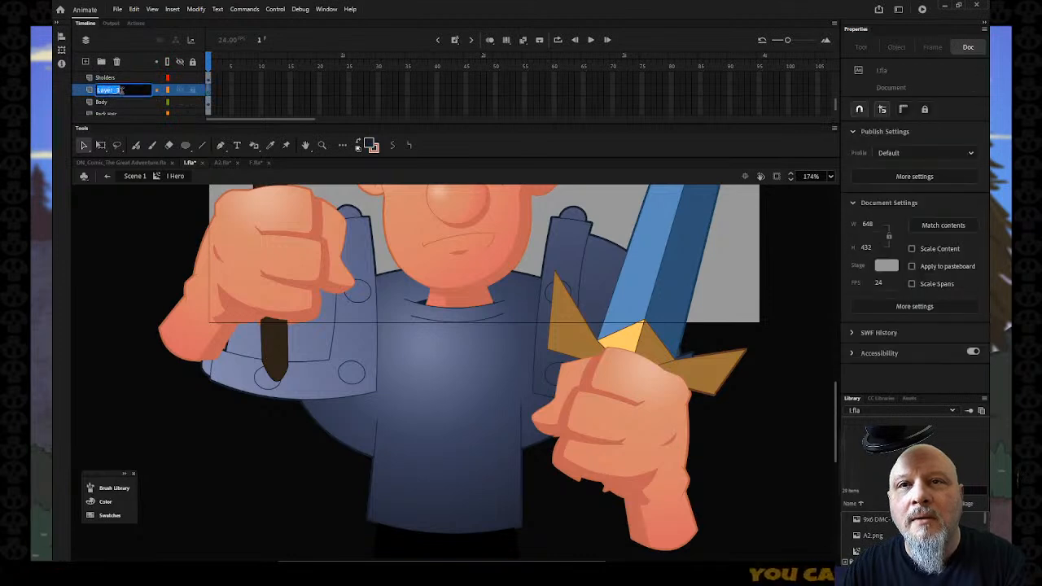
type("C")
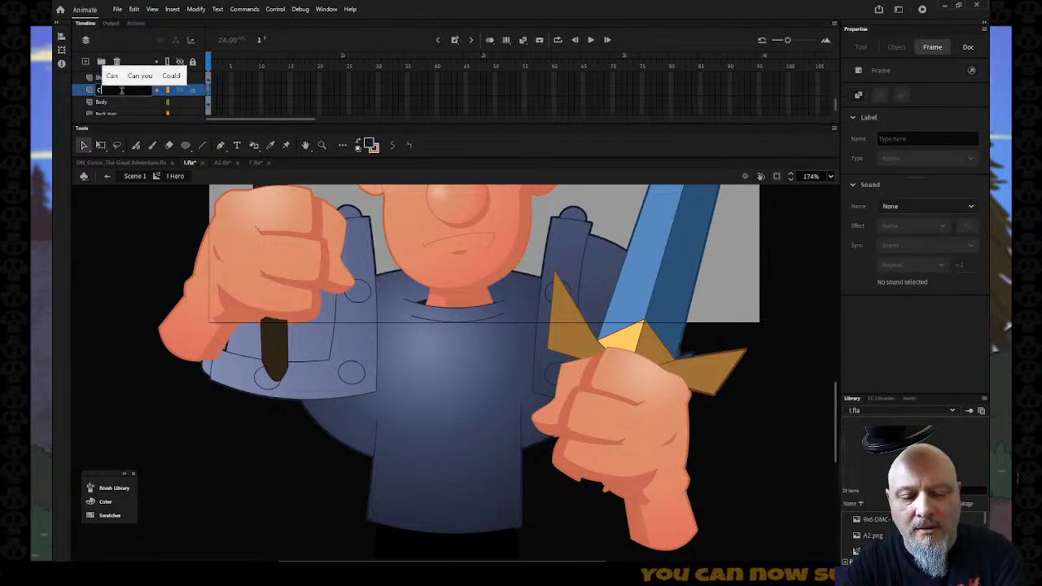
type("hain")
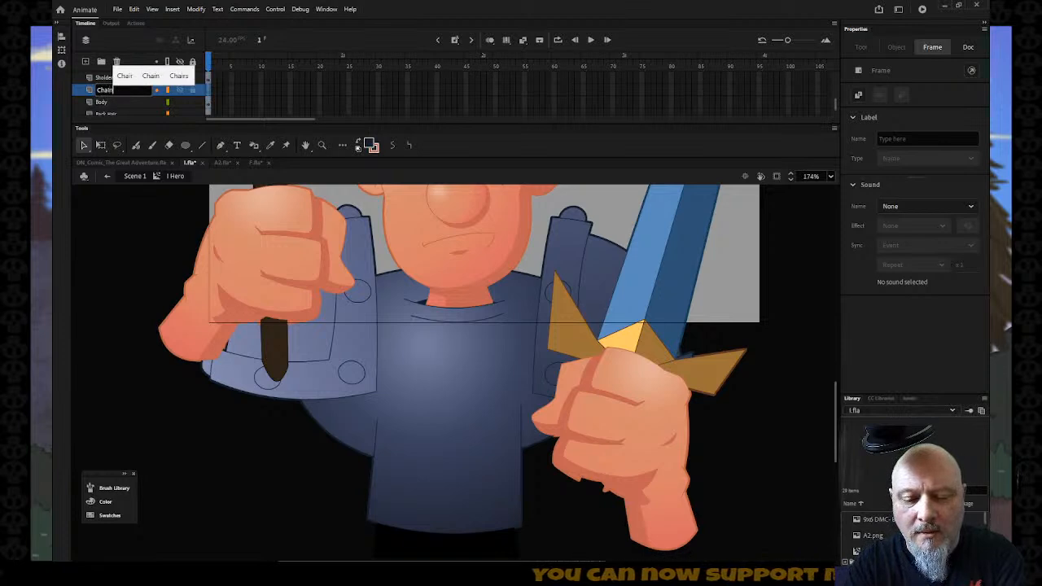
type(" Mask")
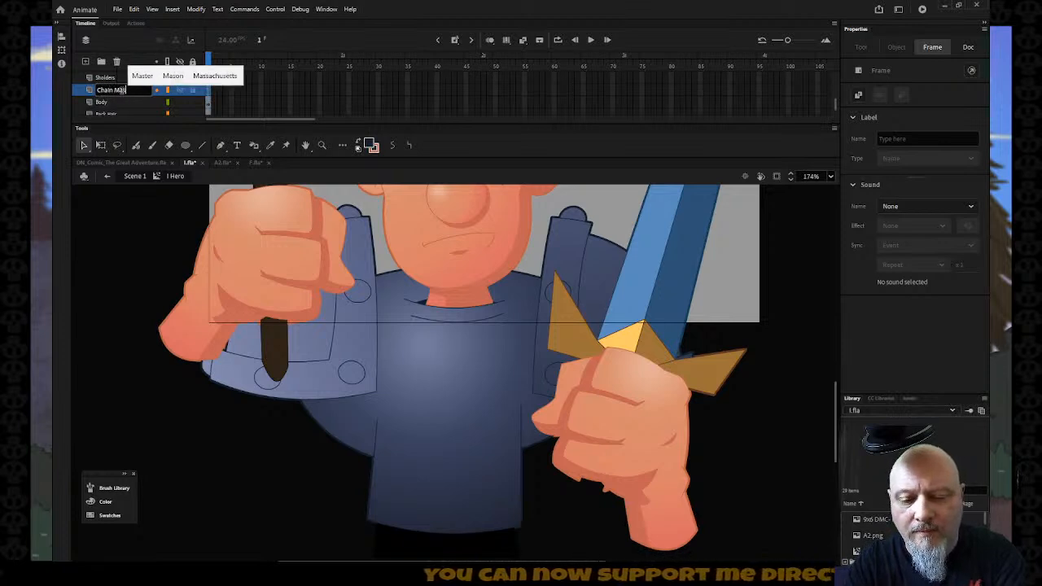
key("Return")
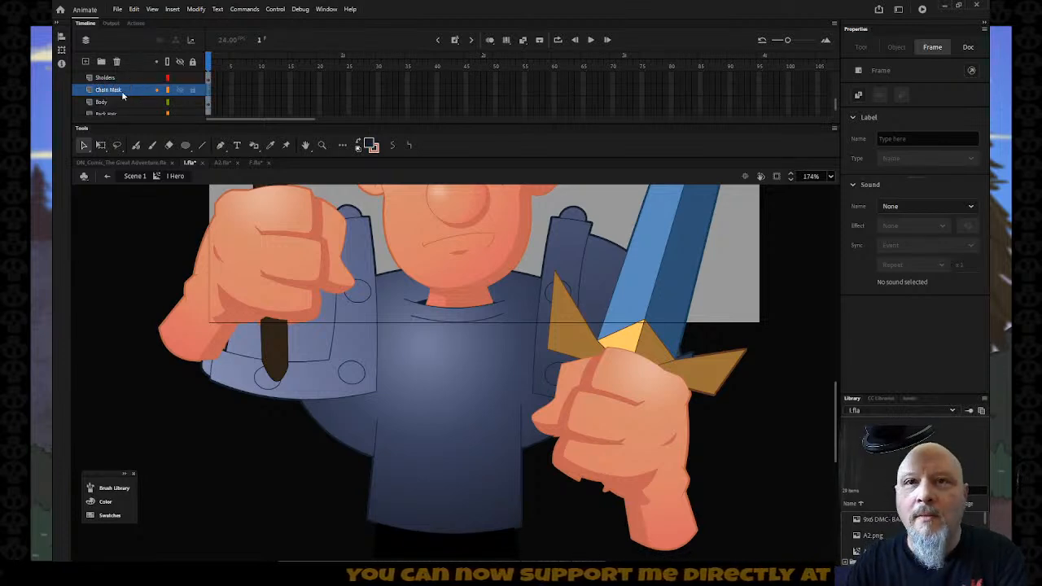
Step: Paste the copied shirt fill in place on the Chain Mask layer and recolour it solid magenta
right_click(104, 261)
left_click(133, 299)
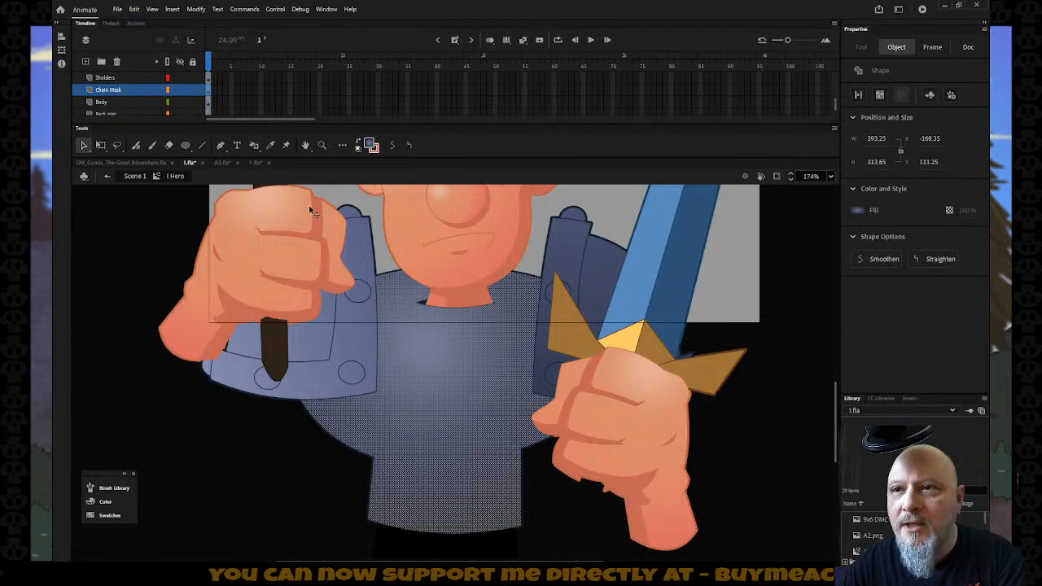
left_click(372, 147)
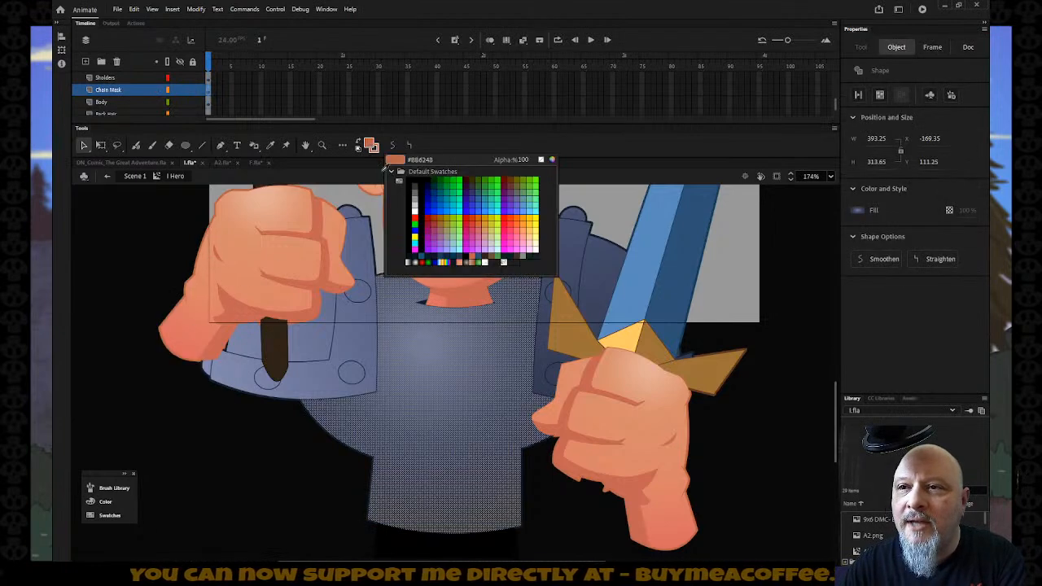
left_click(410, 242)
left_click(115, 234)
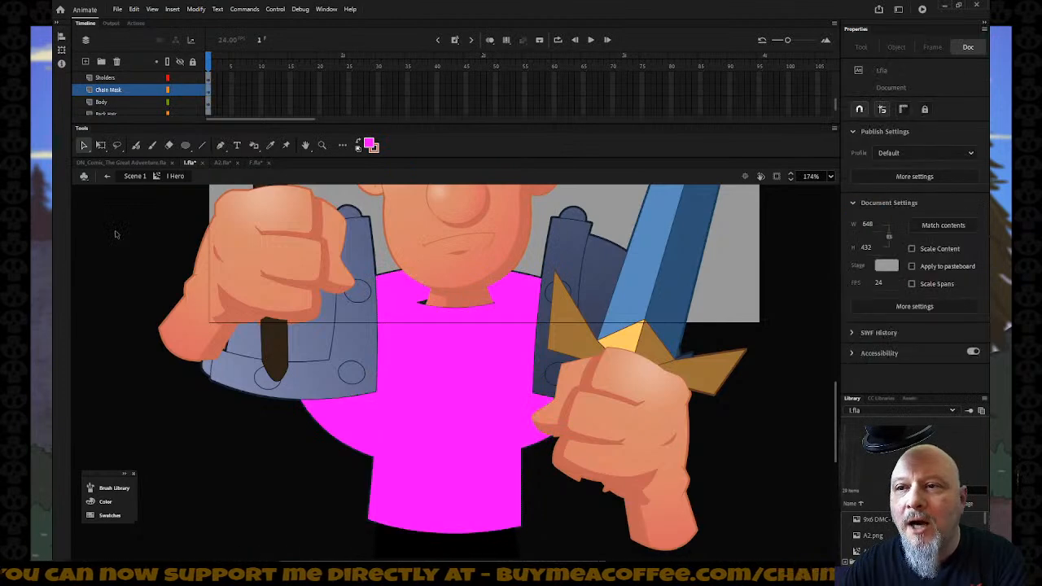
Step: Display the Chain Mask layer as outlines and insert a new layer directly above the Body layer
left_click(167, 91)
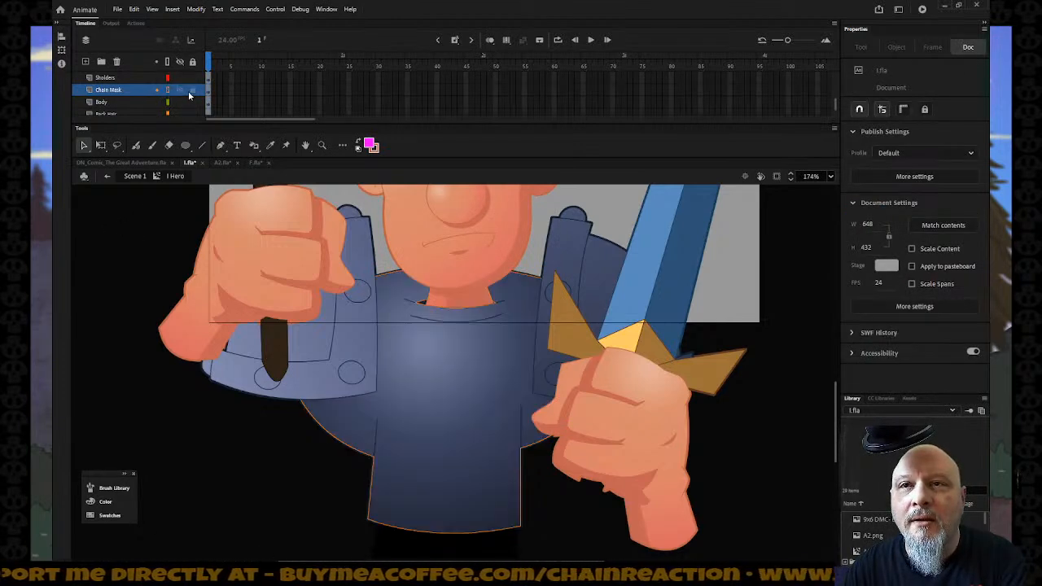
left_click(116, 102)
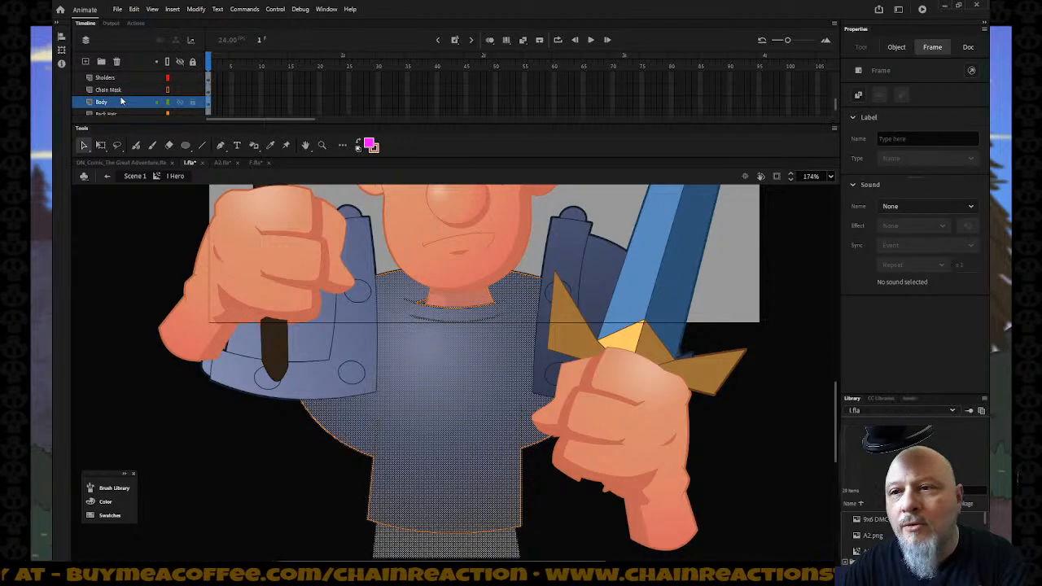
right_click(121, 103)
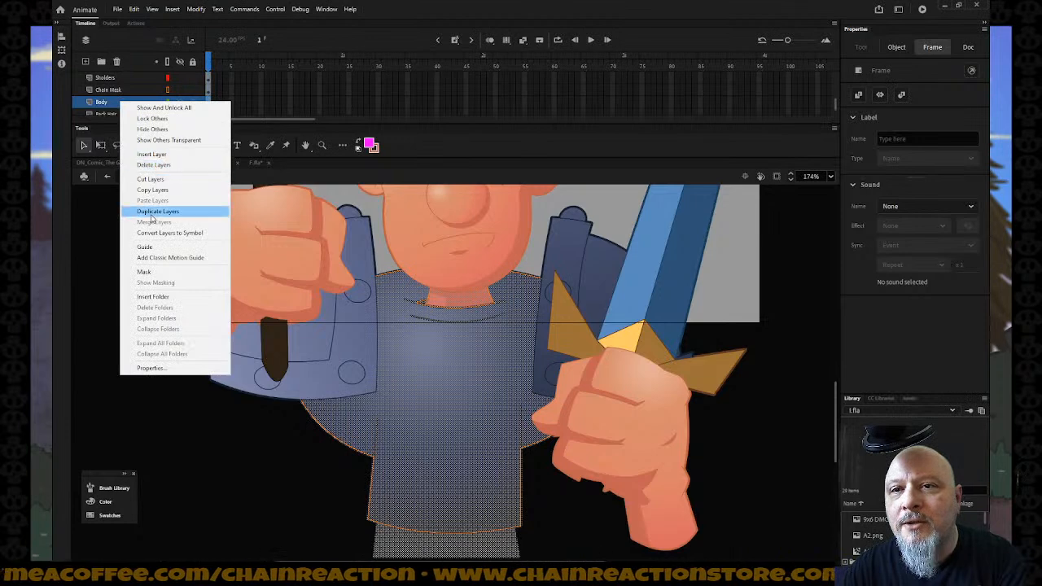
left_click(150, 154)
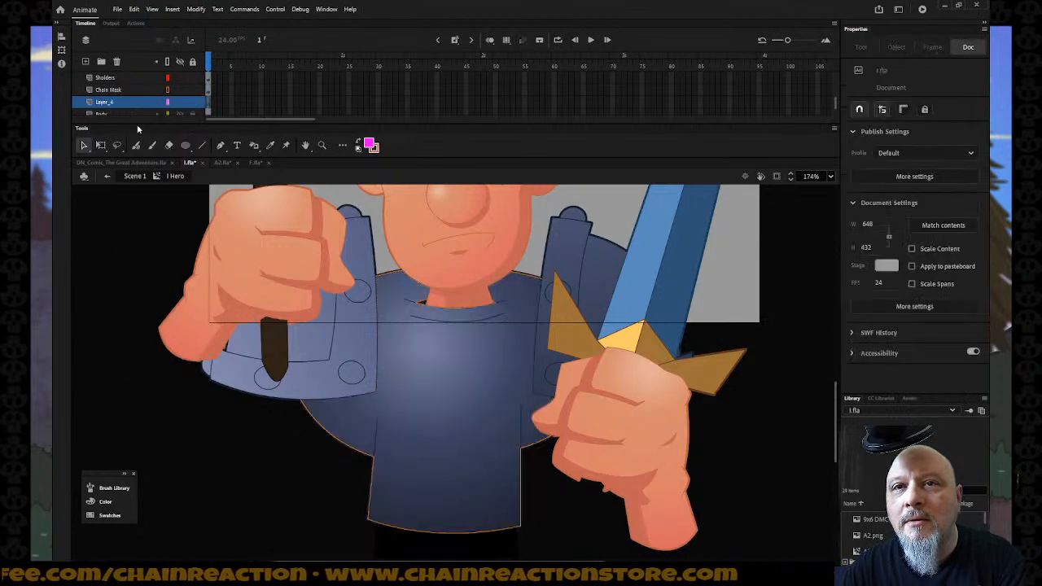
Step: Rename the new layer between Chain Mask and Body as Chain Mail
double_click(119, 101)
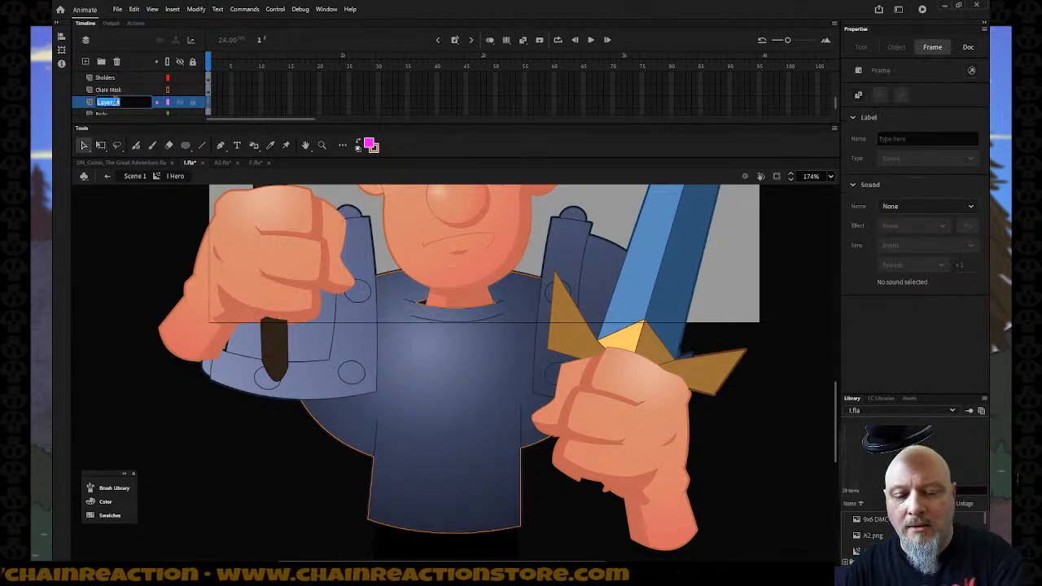
type("Chain Ma")
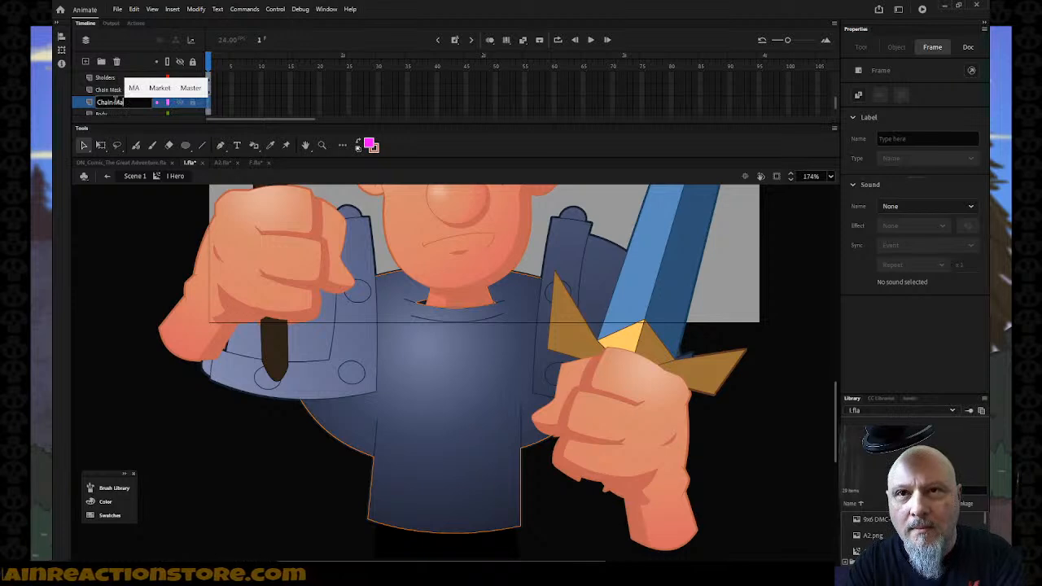
type("il")
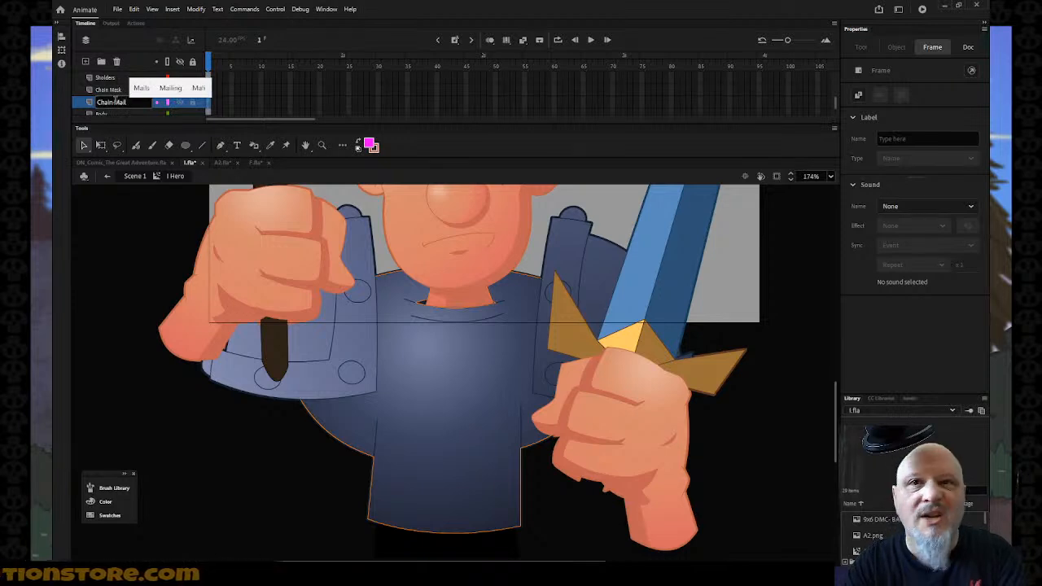
left_click(118, 218)
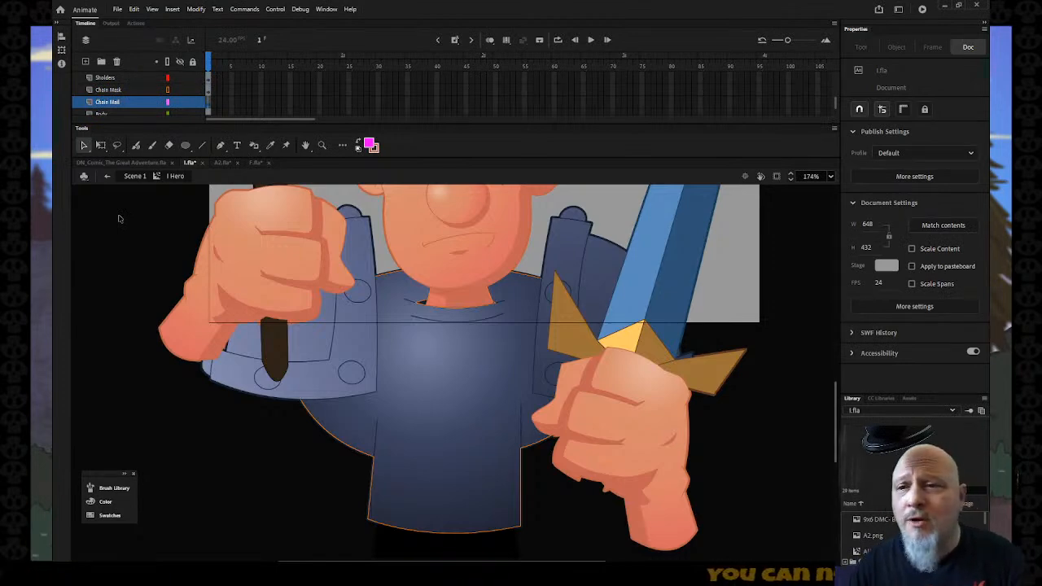
Step: Switch to A2.fla and inspect the chain mail pattern behind the character's shoulder
left_click(223, 163)
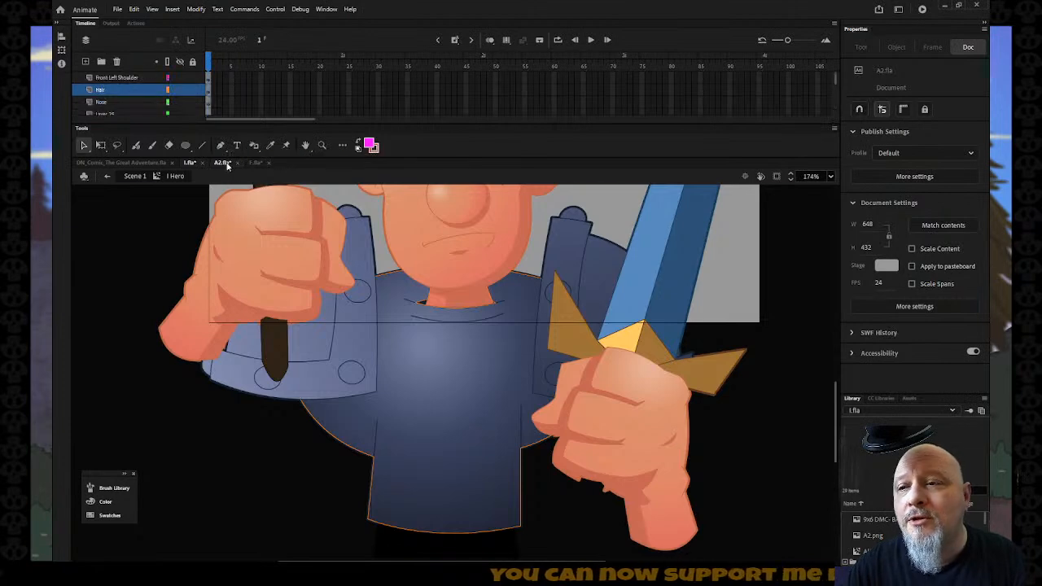
scroll(513, 424, "down", 3)
scroll(581, 415, "up", 6)
scroll(646, 428, "down", 2)
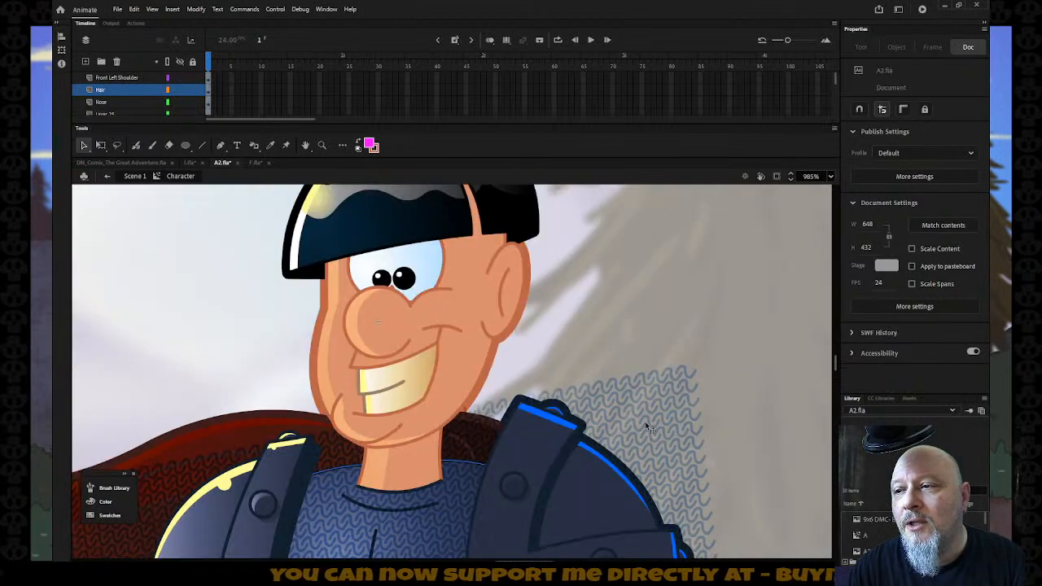
left_click(645, 421)
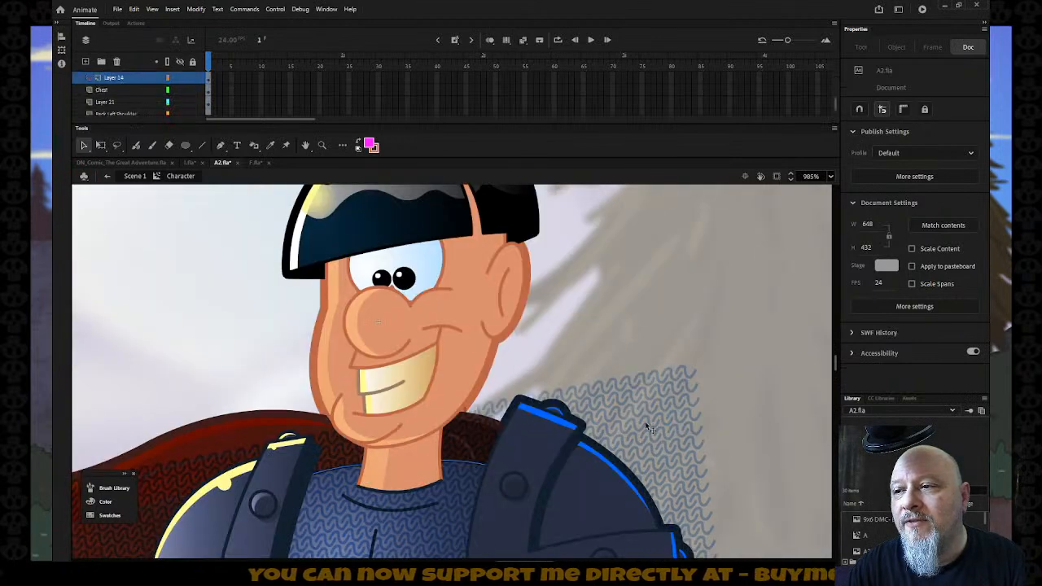
left_click(437, 462)
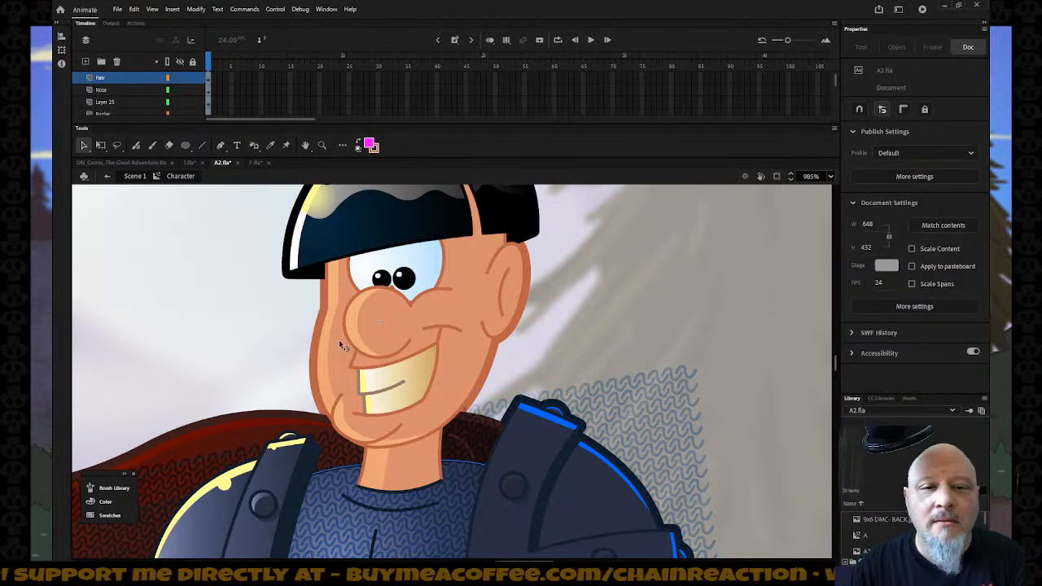
Step: Try to paste the clipboard contents in the centre of the Chain Mail layer in I.fla
left_click(190, 163)
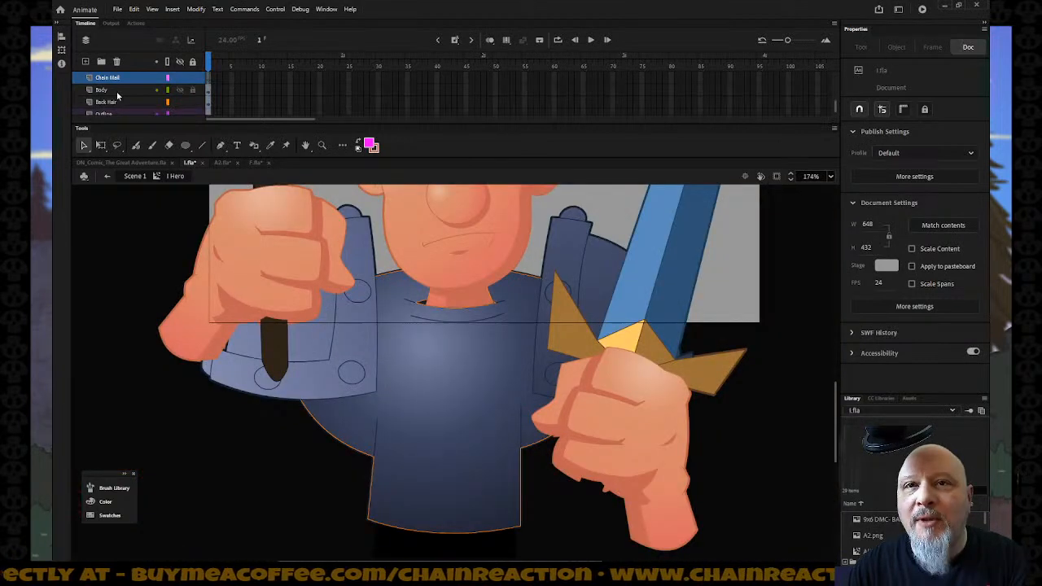
left_click(130, 79)
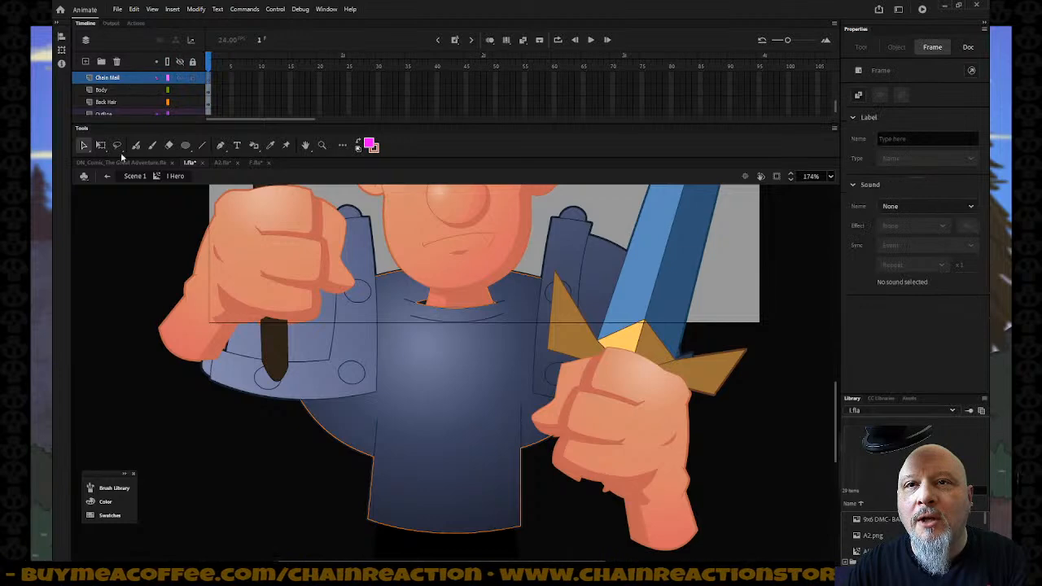
right_click(115, 224)
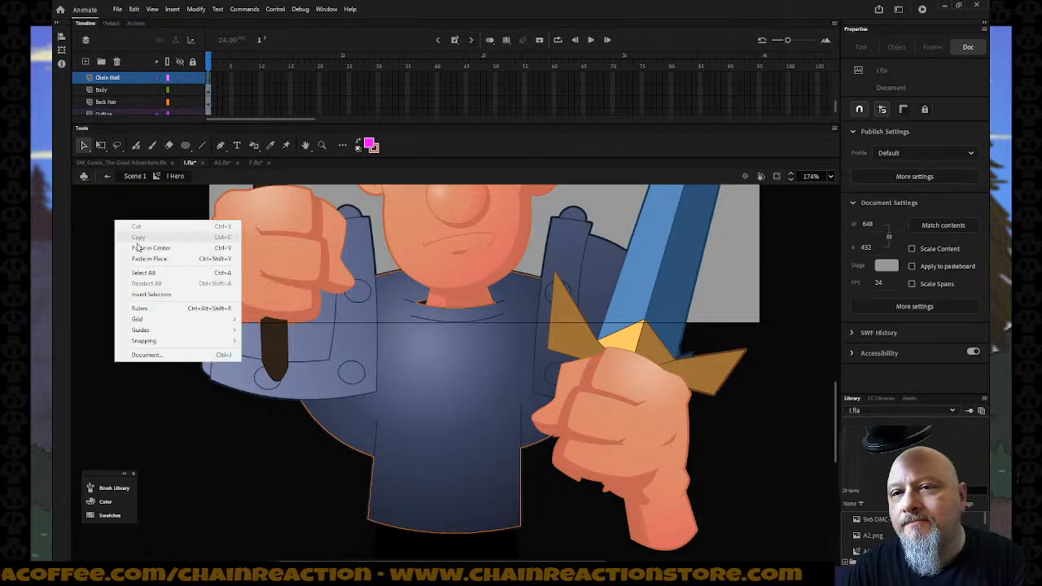
left_click(143, 248)
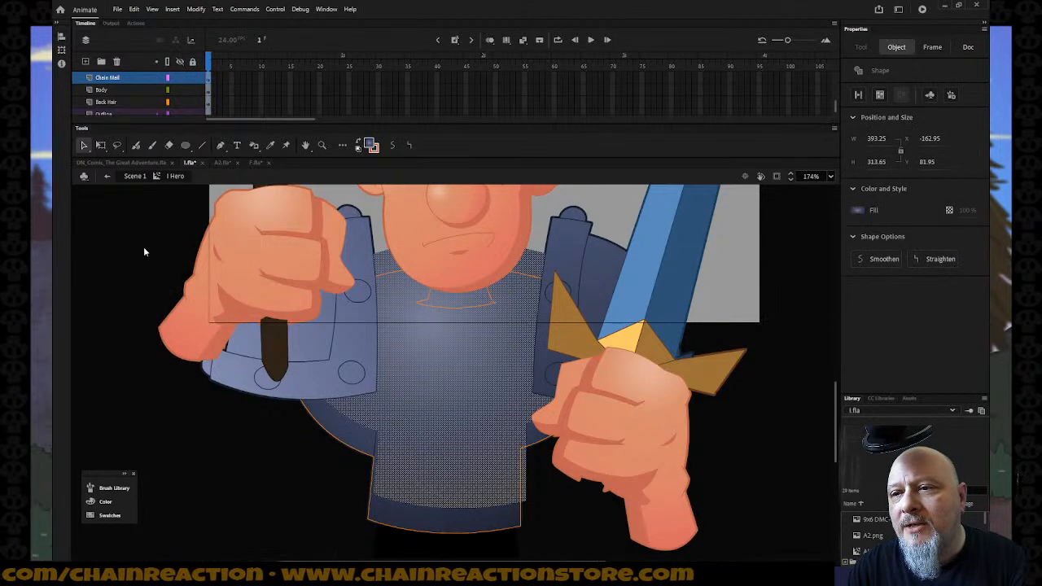
left_click(147, 252)
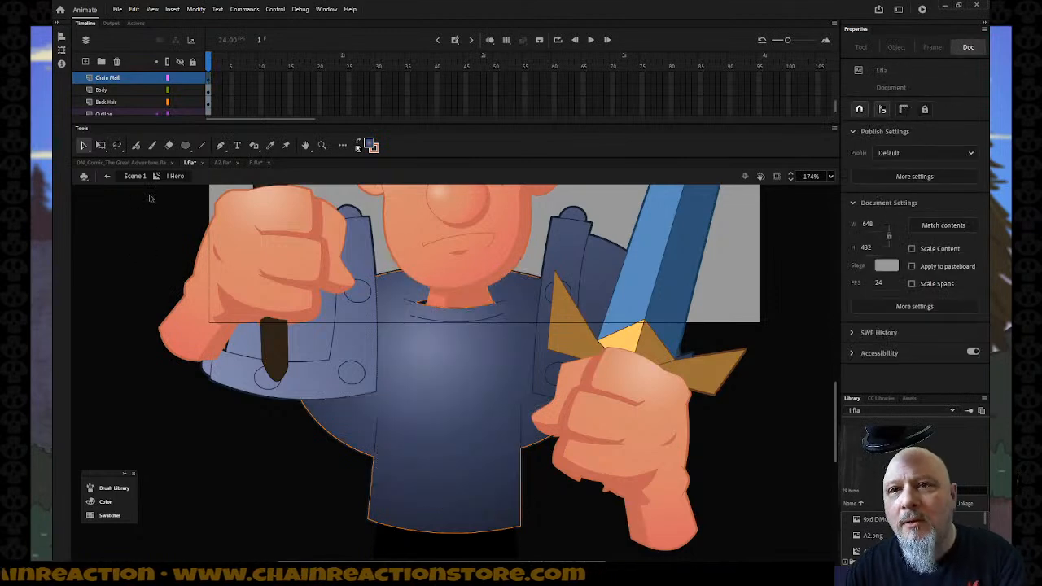
Step: Copy the Chain Mail movie clip behind the character's shoulder in A2.fla
left_click(221, 163)
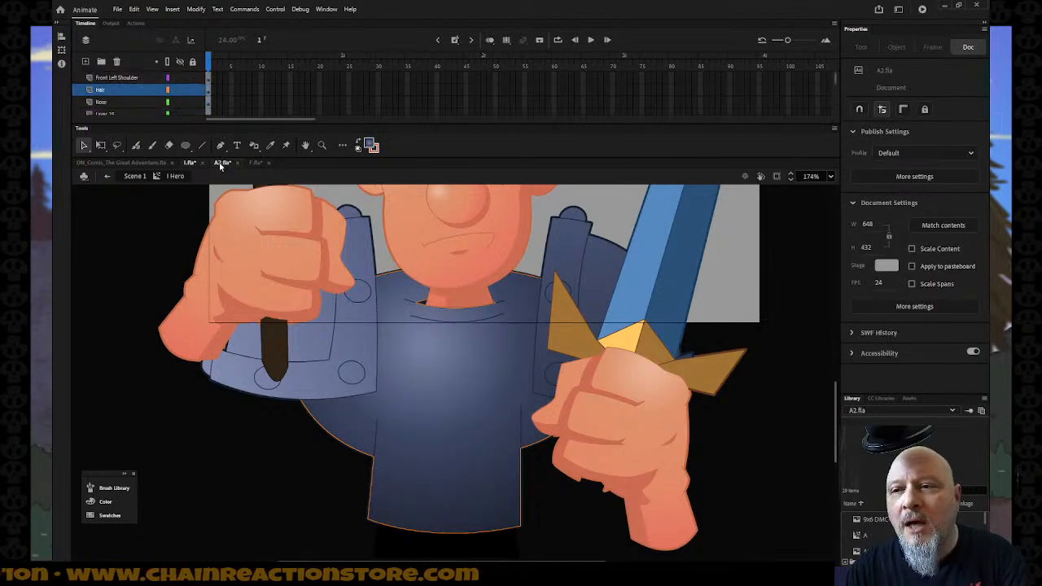
left_click(624, 404)
right_click(624, 402)
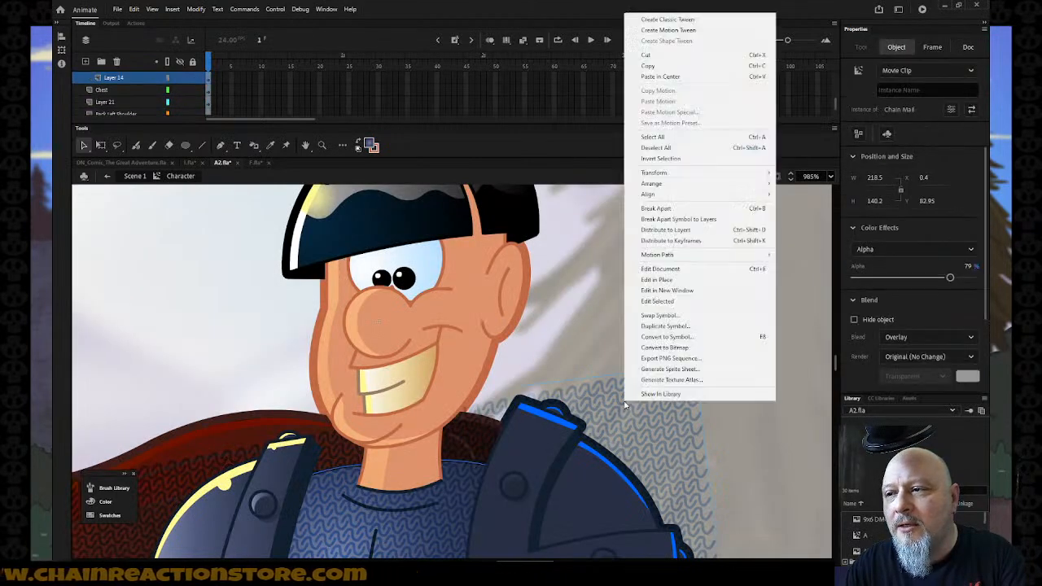
left_click(651, 67)
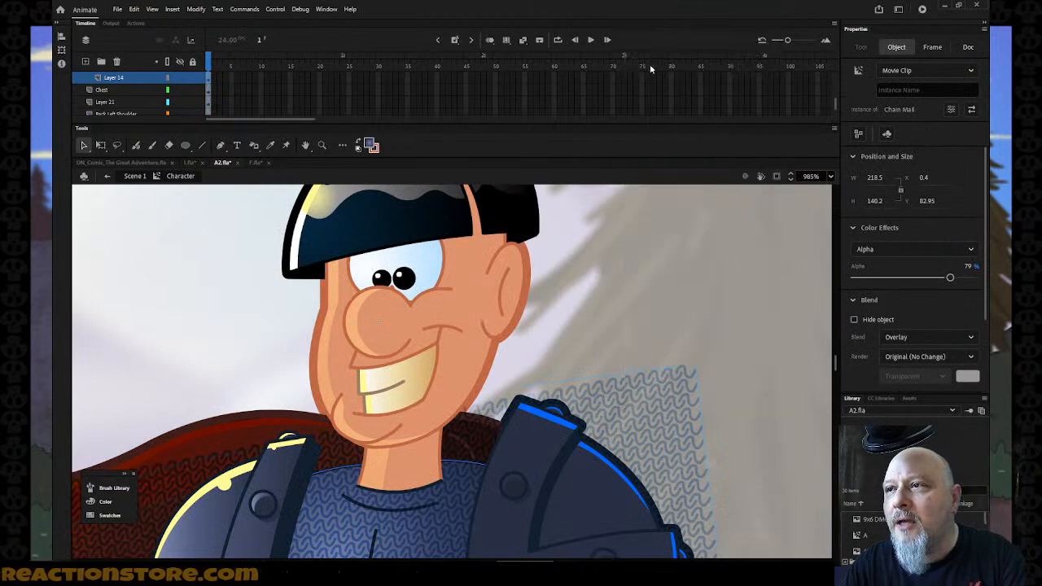
Step: In I.fla, lock every layer except Chain Mail and paste the copied movie clip in the centre of that layer
left_click(189, 164)
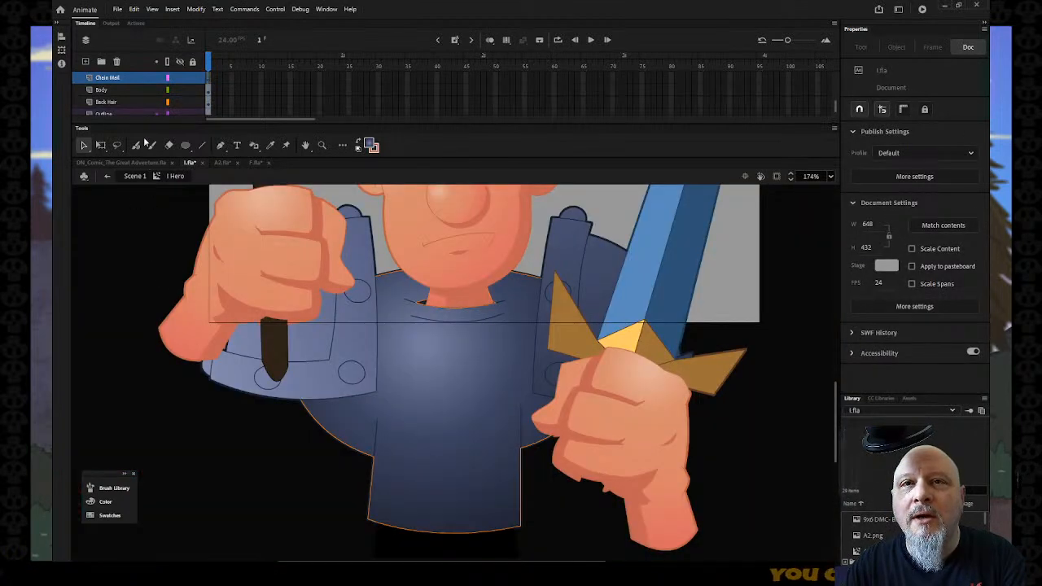
left_click(193, 63)
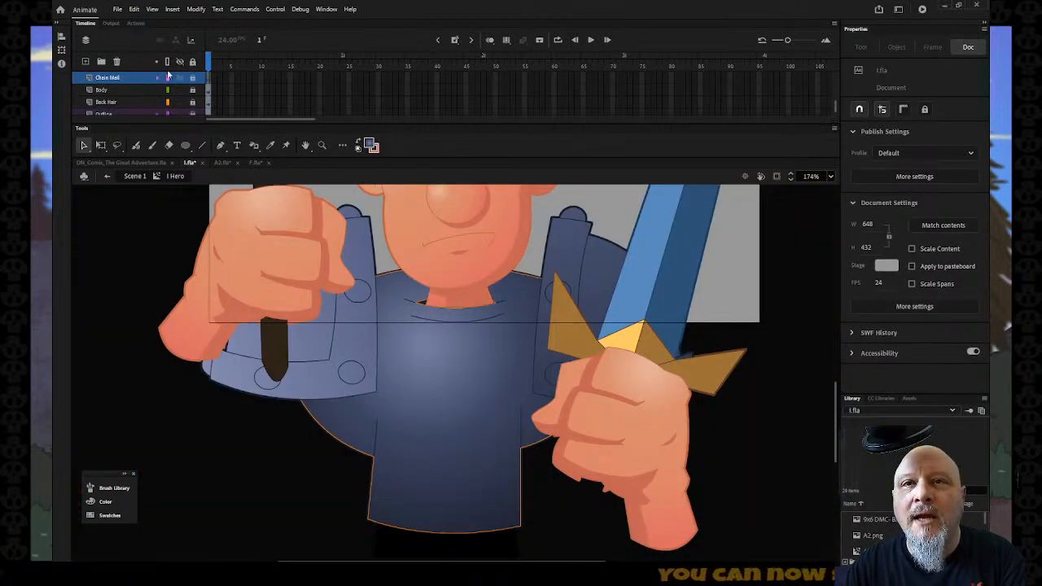
left_click(193, 77)
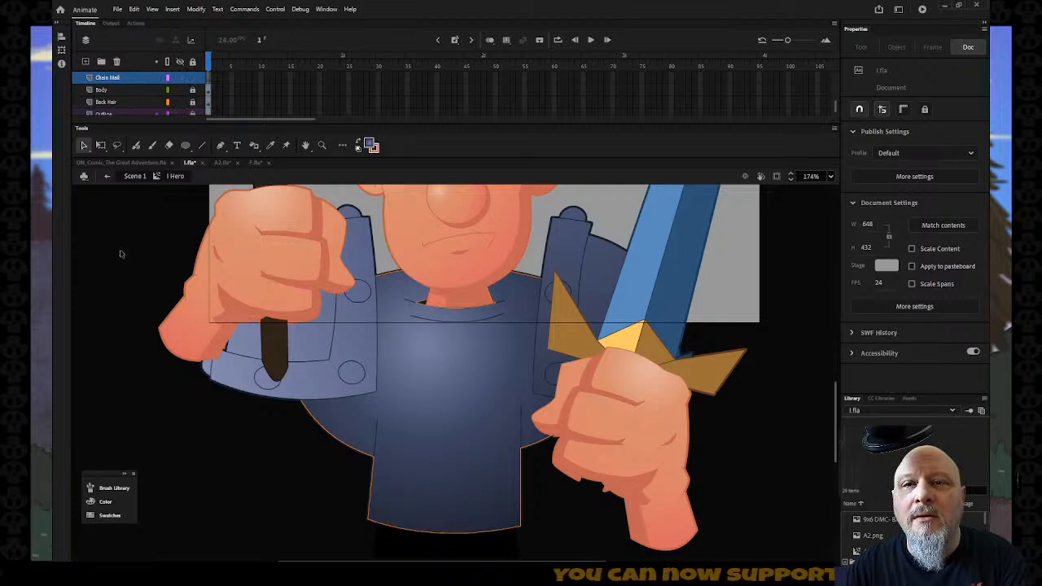
right_click(120, 246)
left_click(149, 276)
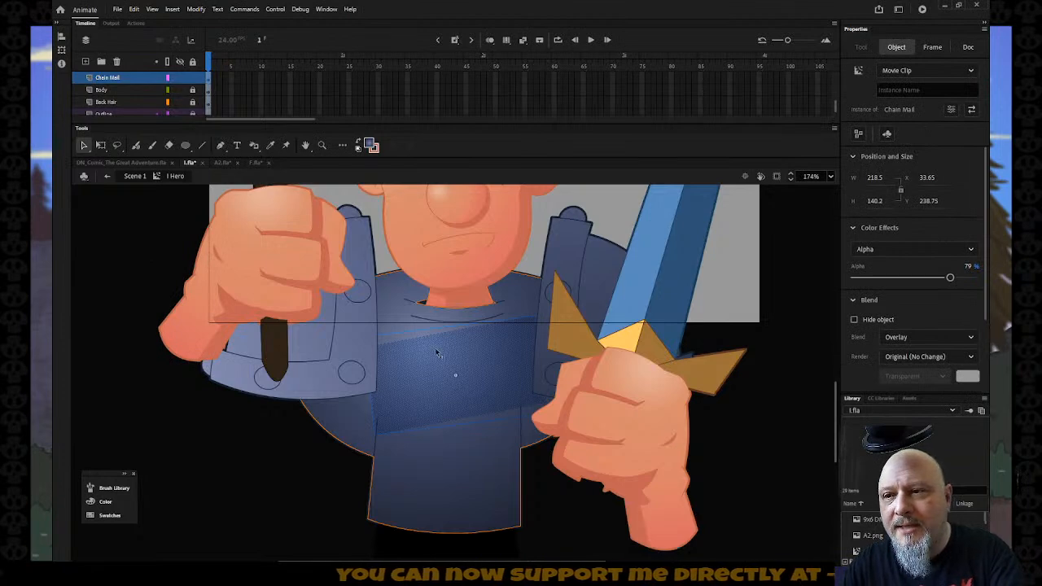
Step: Rotate the chain mail clip clockwise, enlarge it to about 615 by 371, and position it over the whole shirt with Free Transform
key("q")
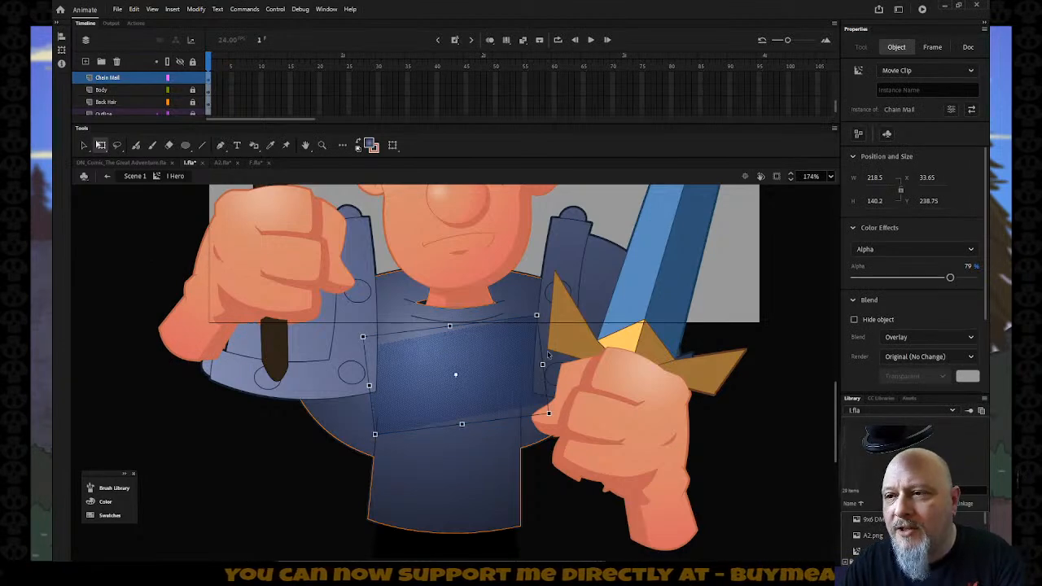
left_click_drag(544, 318, 549, 340)
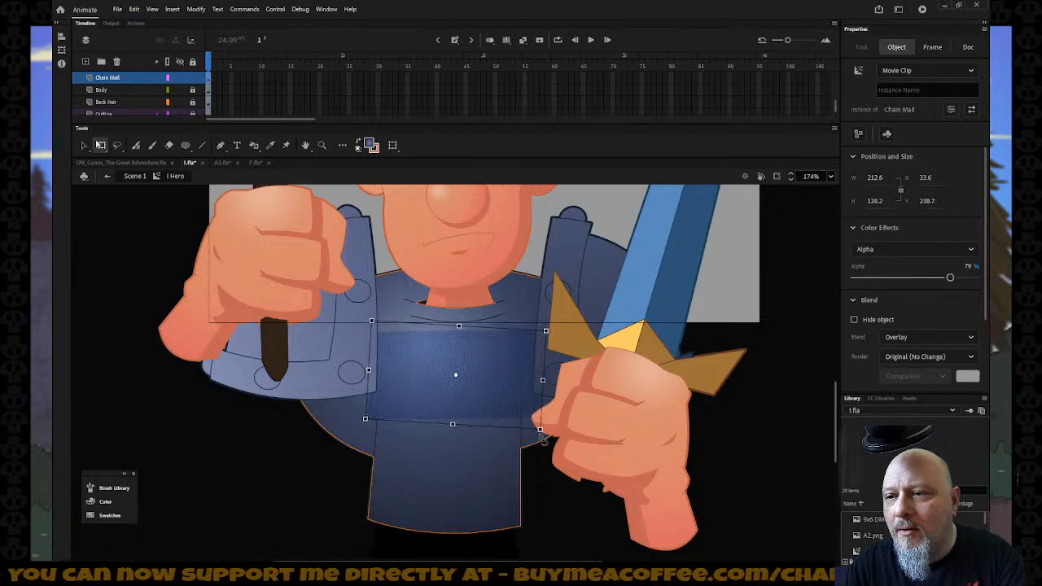
left_click_drag(539, 429, 688, 524)
left_click_drag(471, 438, 471, 460)
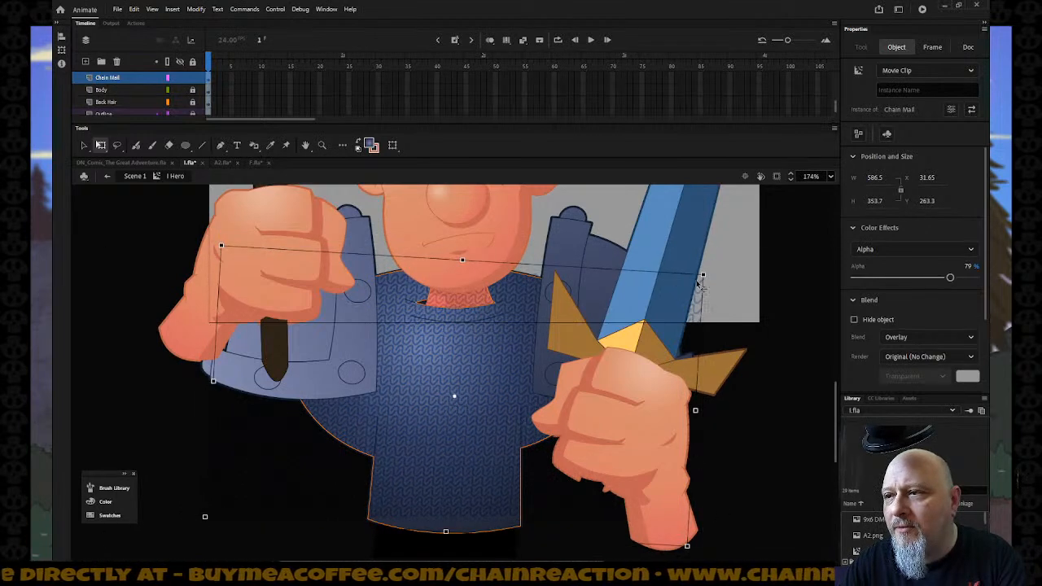
left_click_drag(703, 276, 716, 257)
left_click_drag(420, 367, 421, 362)
Step: Convert the Chain Mask layer into a mask over the Chain Mail layer
scroll(129, 77, "up", 1)
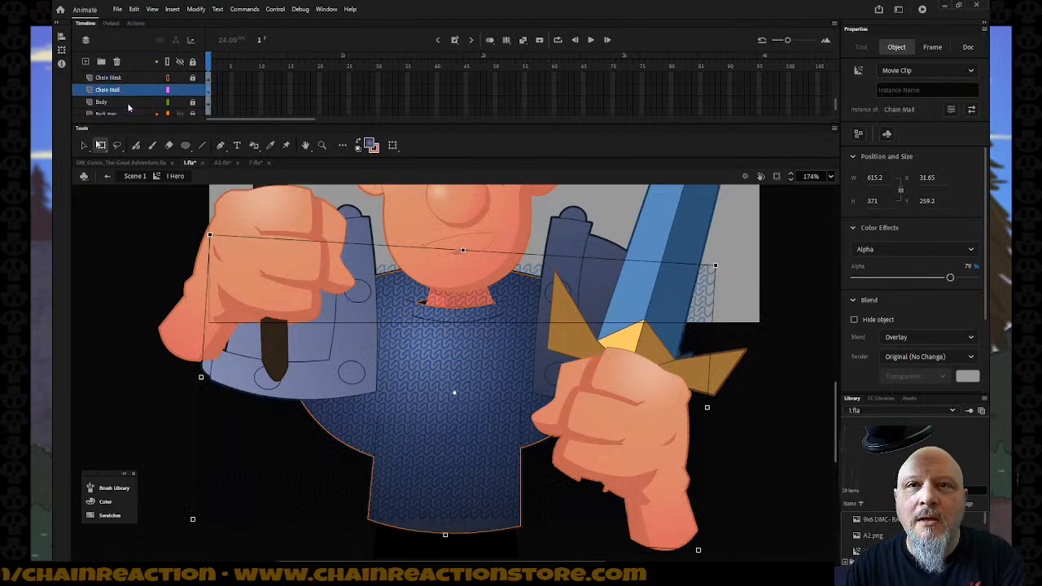
left_click(130, 76)
right_click(129, 76)
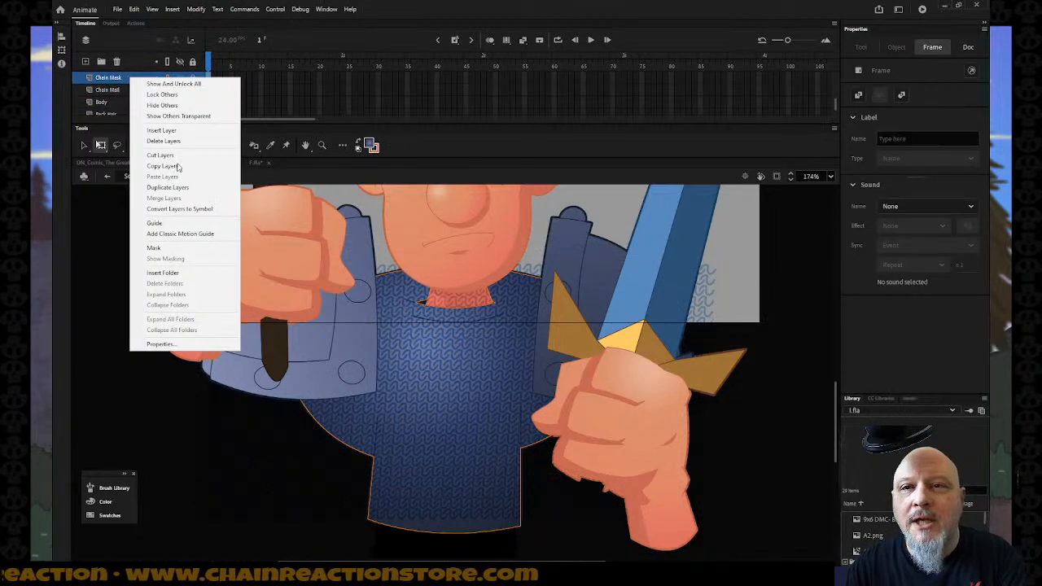
left_click(181, 249)
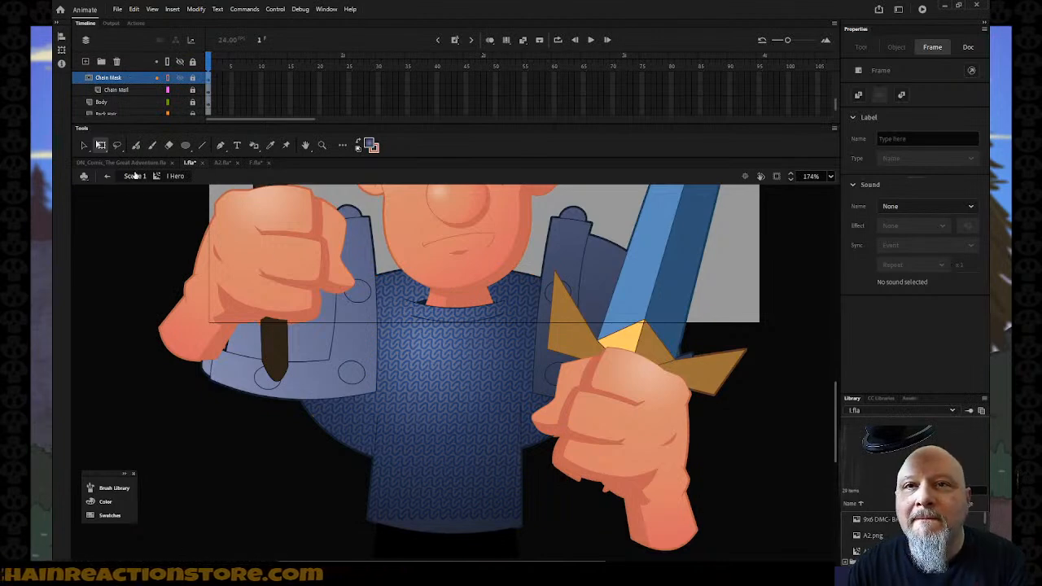
Step: Examine the masked chain mail shirt together with the hero's head, shoulders and weapons
scroll(495, 326, "up", 5)
scroll(494, 326, "down", 2)
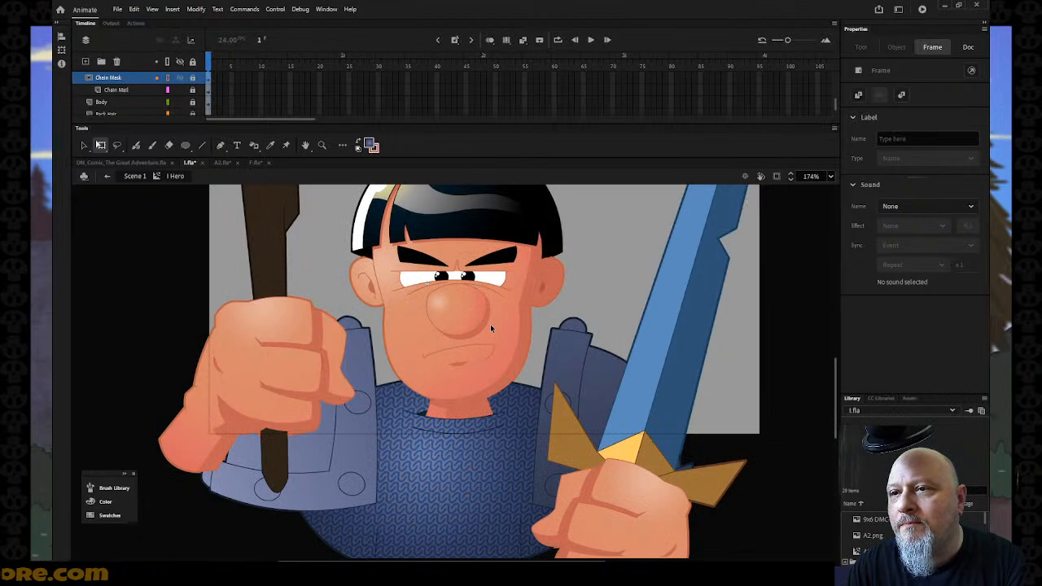
left_click_drag(839, 383, 825, 371)
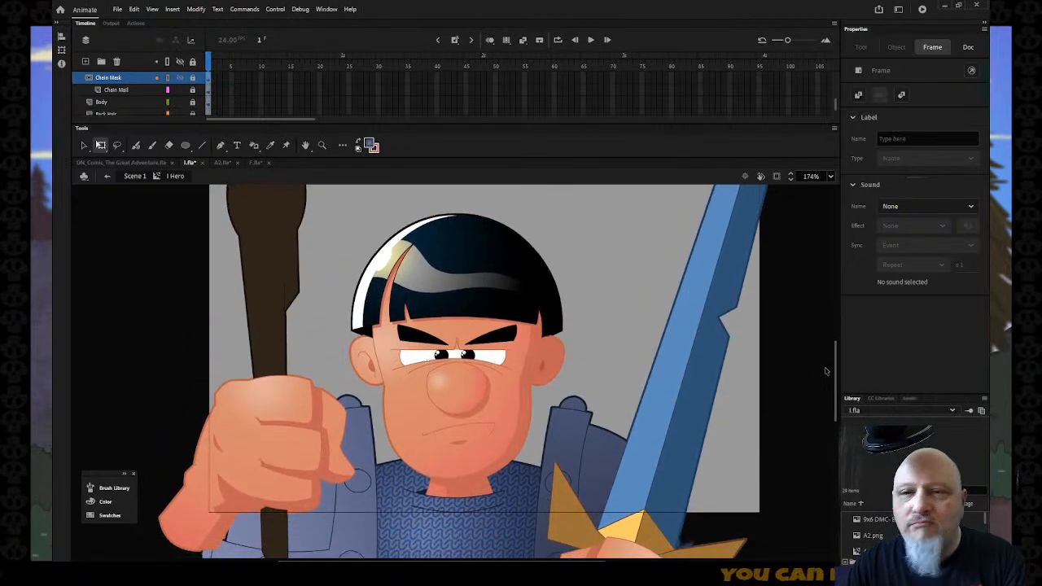
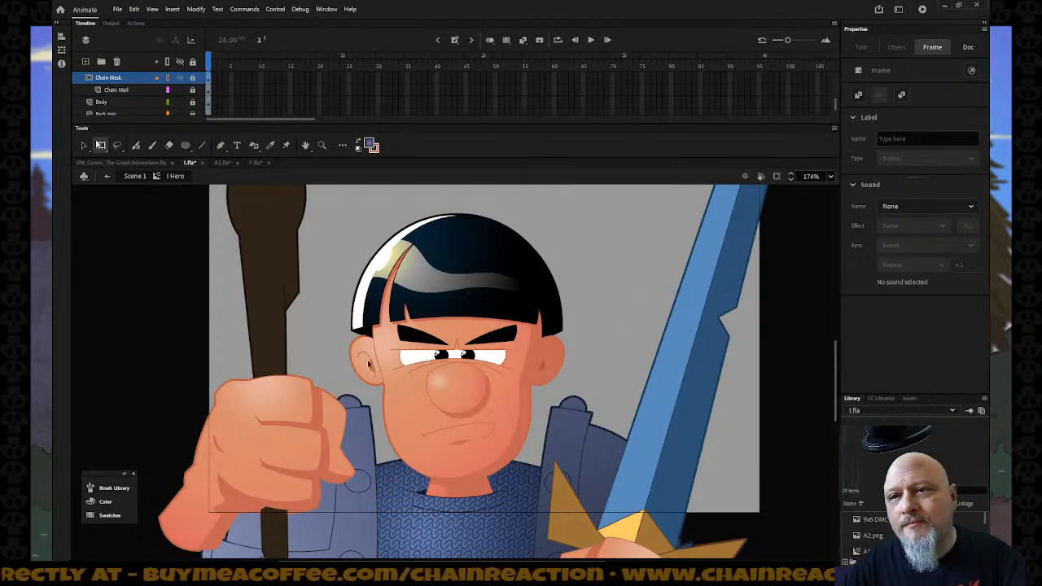
scroll(352, 394, "up", 3)
scroll(352, 394, "down", 3)
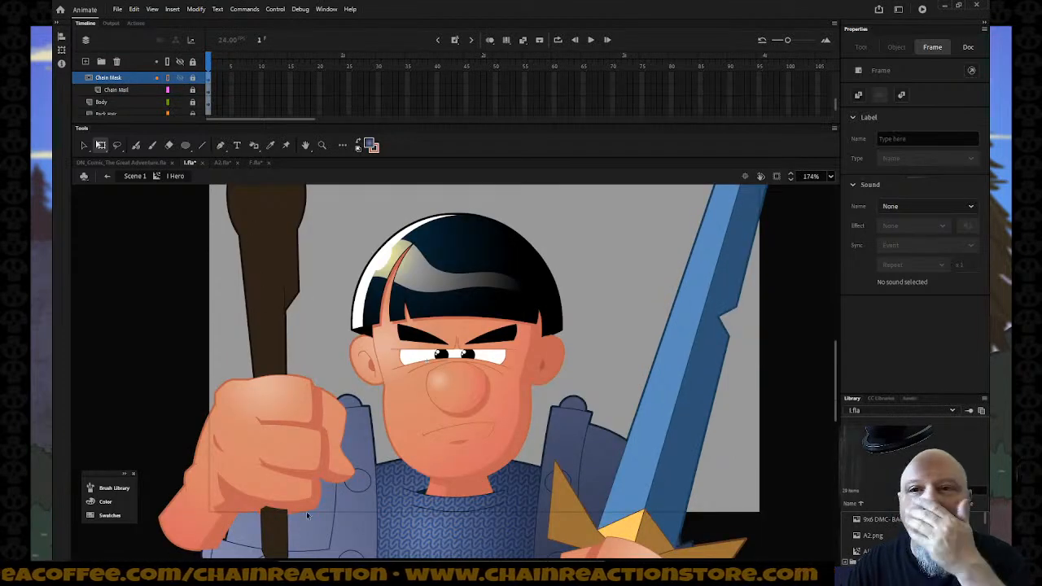
scroll(456, 460, "up", 3)
scroll(456, 461, "down", 3)
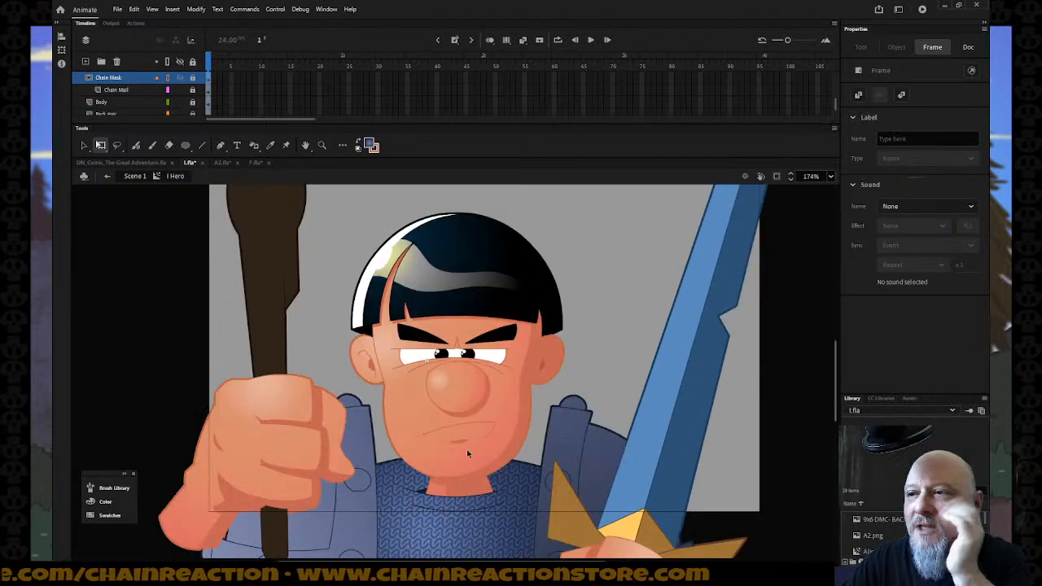
Step: Set the fill to a radial gradient and add a middle stop sampled from the sword blade's blue, #5A8BBC
scroll(525, 449, "up", 3)
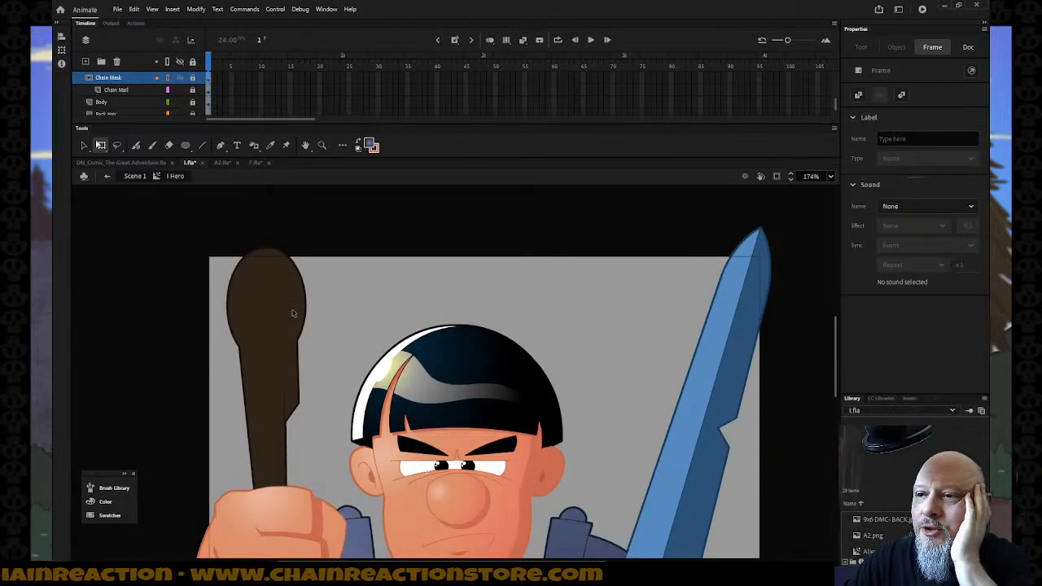
scroll(696, 450, "down", 3)
scroll(697, 444, "up", 3)
key("z")
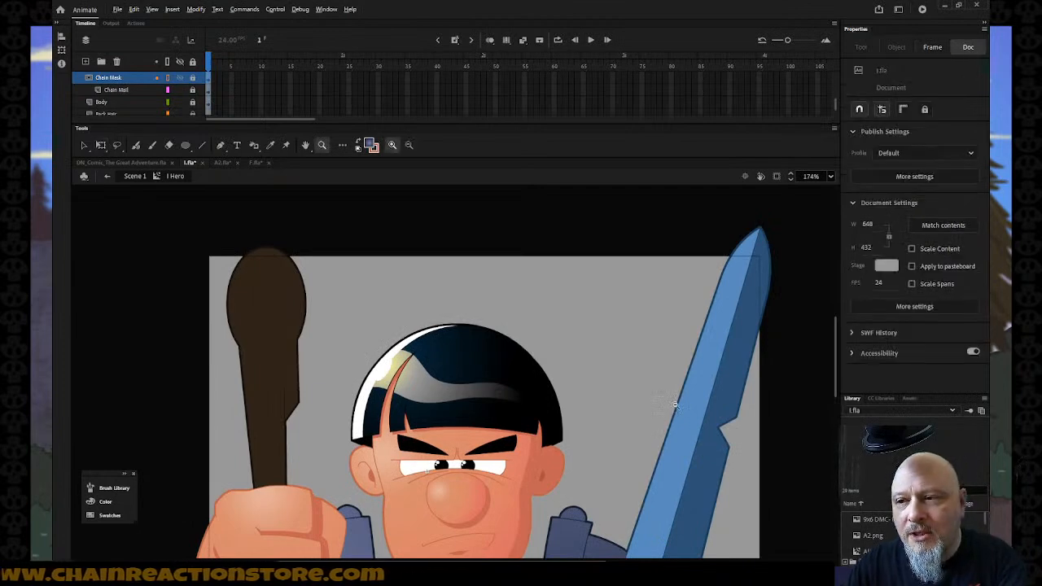
left_click(627, 399, "alt")
left_click_drag(386, 281, 632, 521)
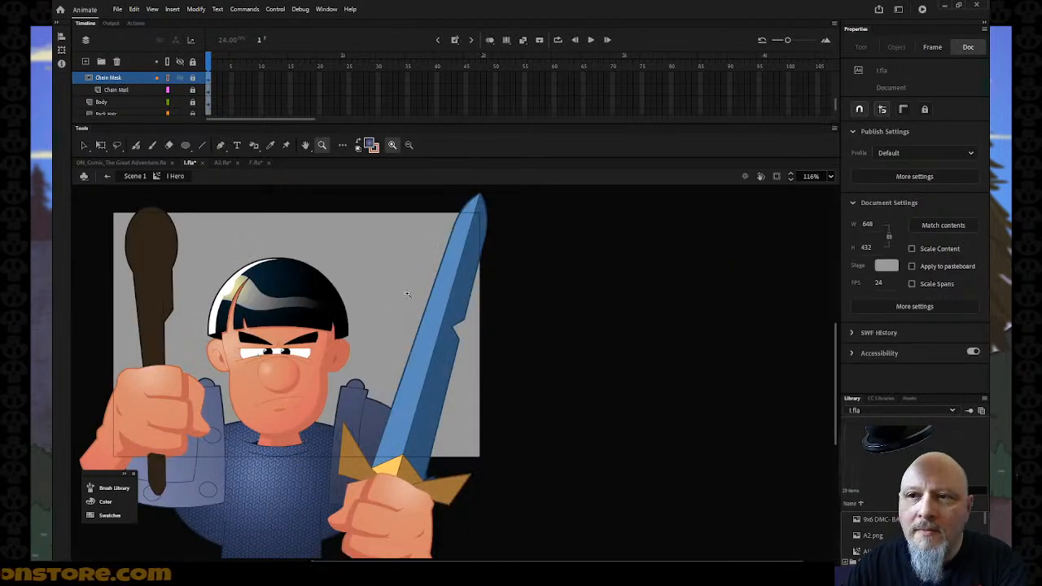
left_click(368, 144)
left_click(403, 183)
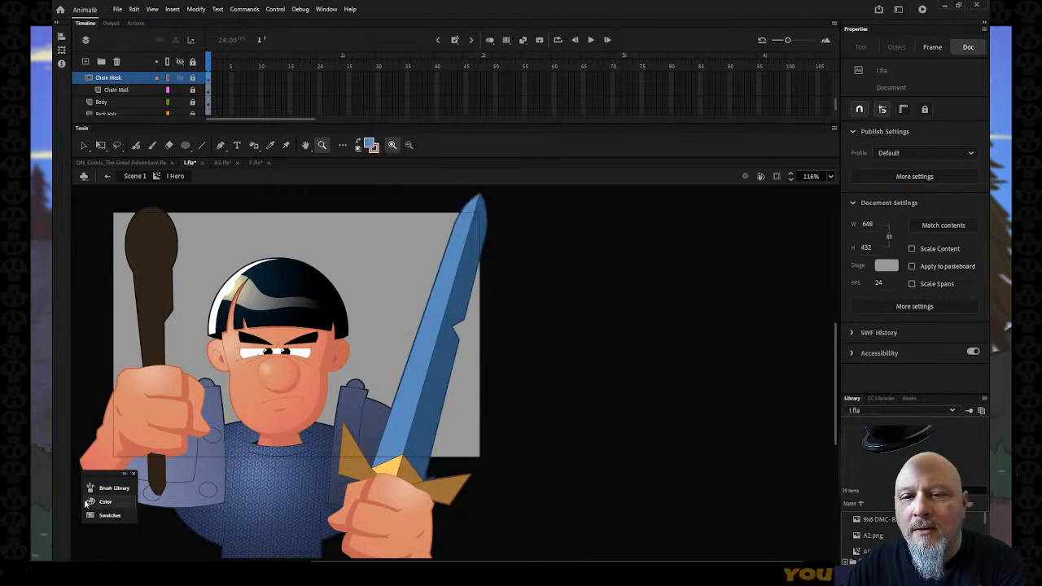
left_click(103, 504)
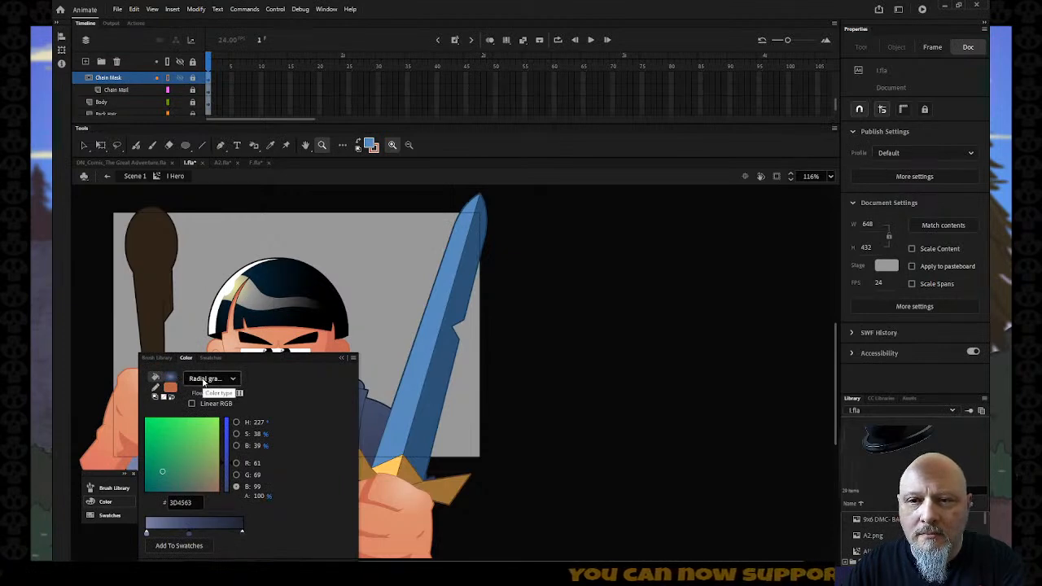
left_click(190, 537)
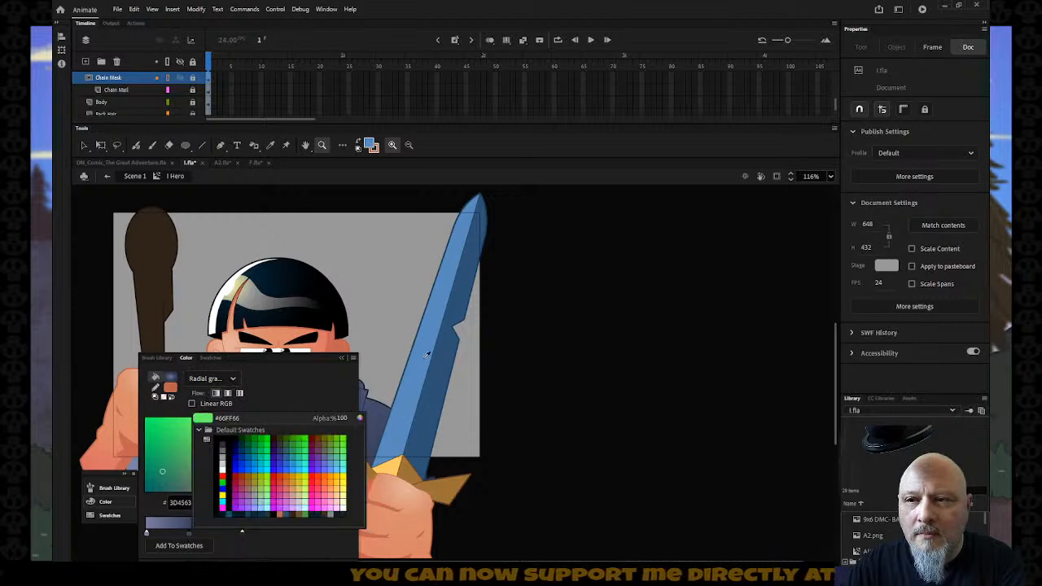
left_click(391, 395)
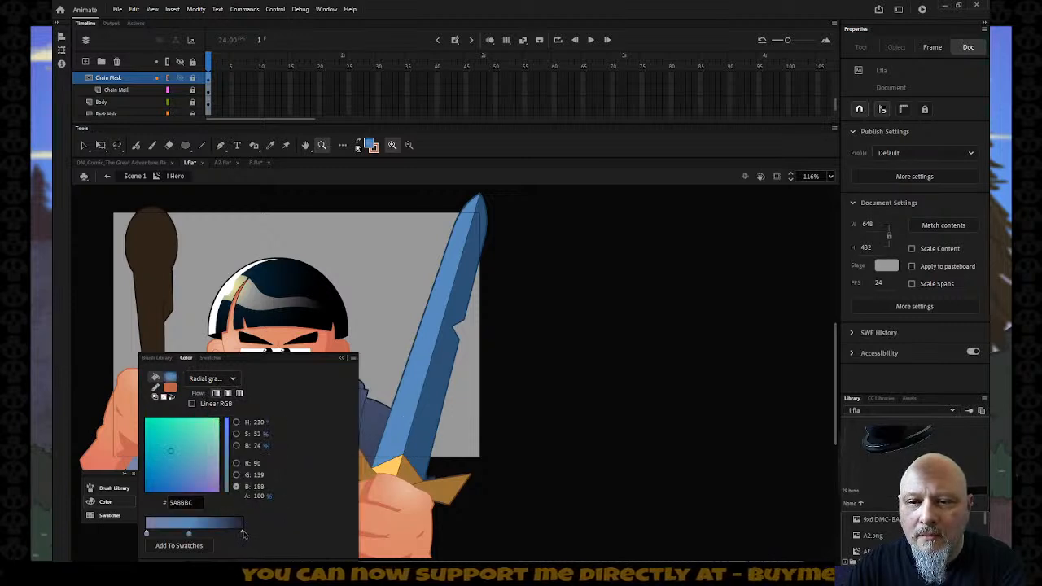
Step: Set the first colour stop of the radial gradient to pale yellow #FFFF99
left_click(148, 534)
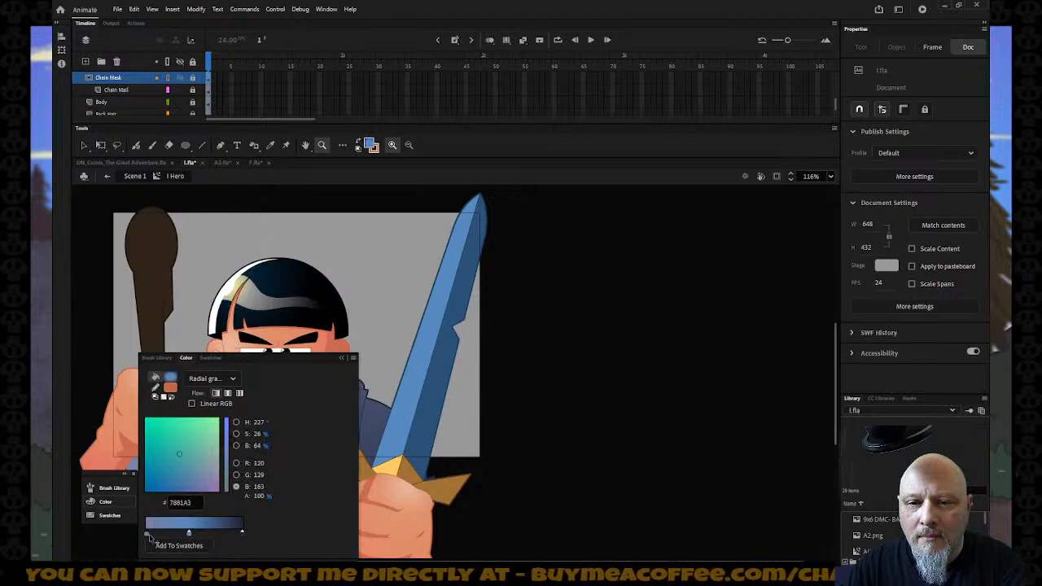
double_click(147, 535)
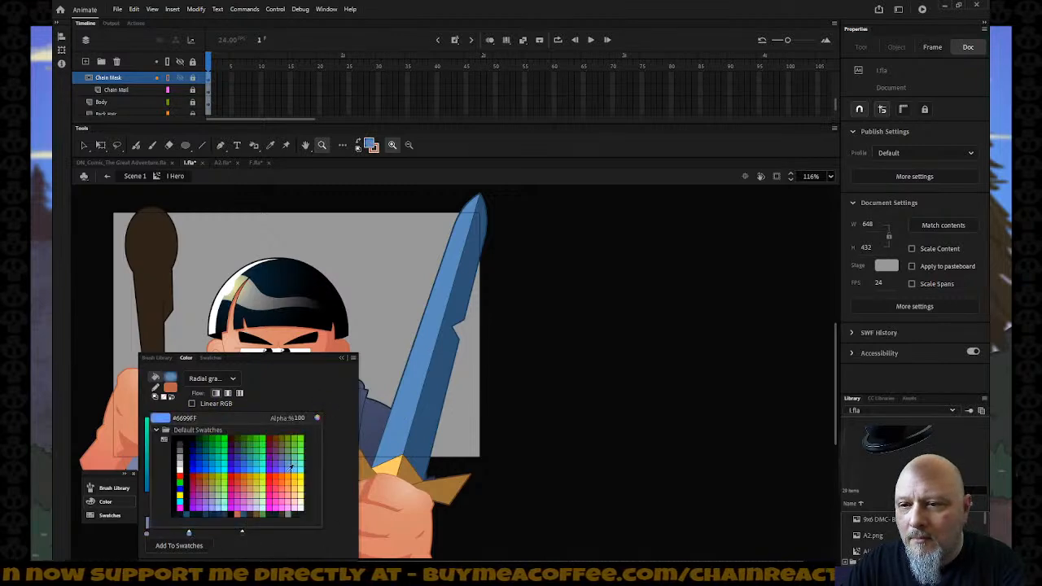
left_click(300, 497)
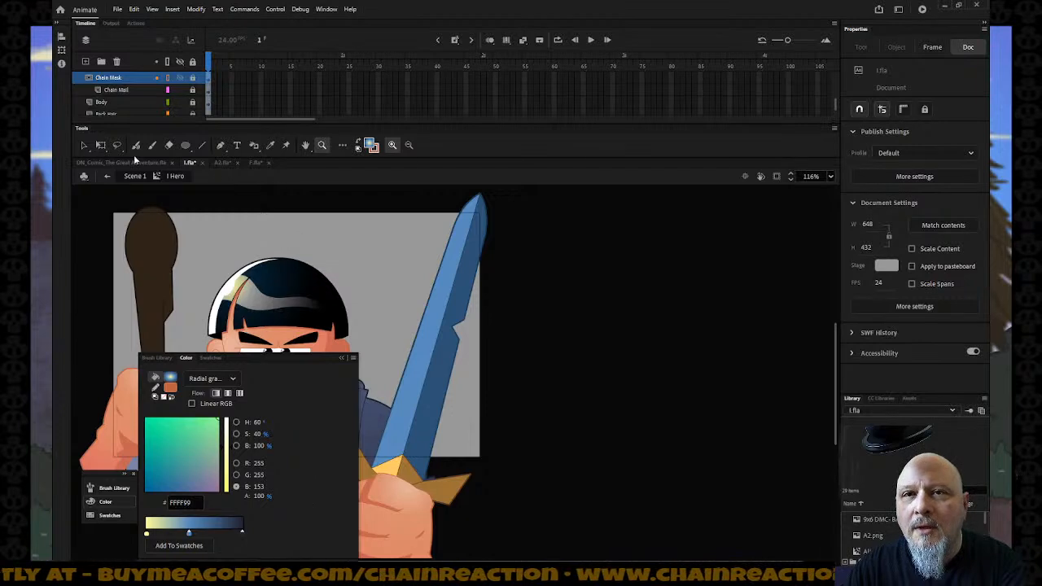
left_click(216, 202)
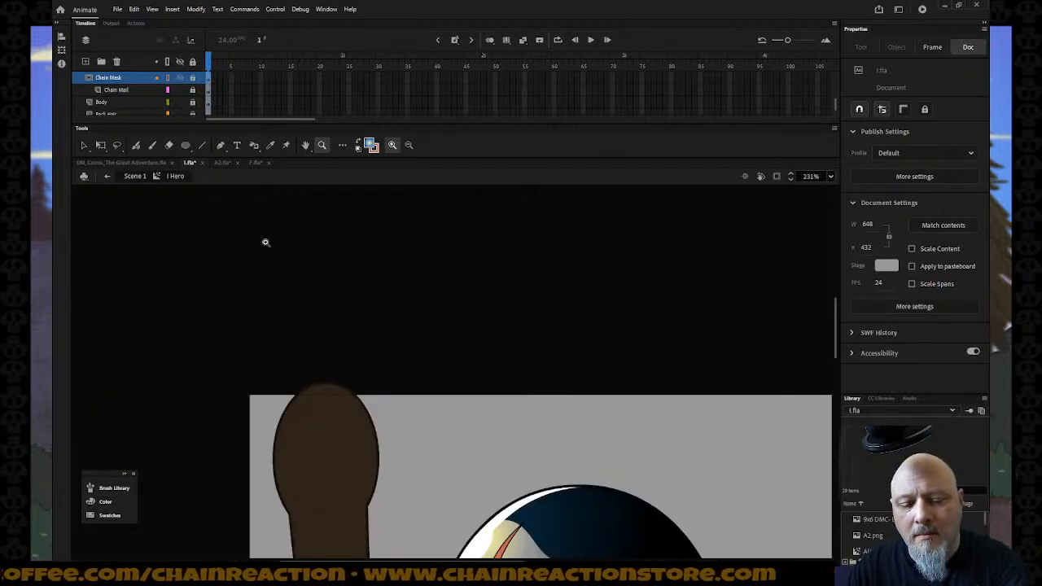
Step: Activate the Paint Bucket and unlock the Sword and Torch layer
left_click(439, 344, "alt")
scroll(507, 384, "down", 3)
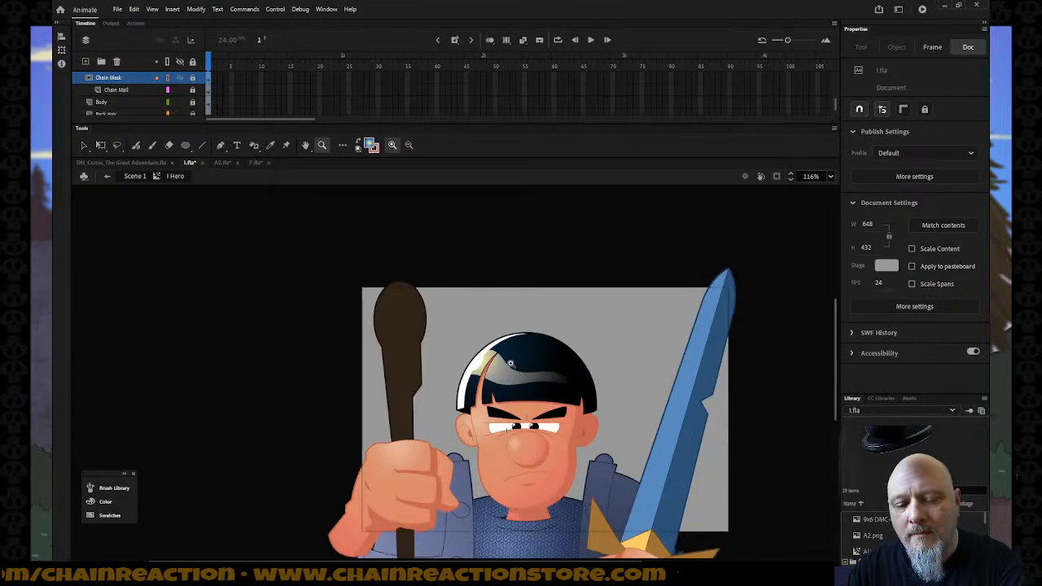
key("k")
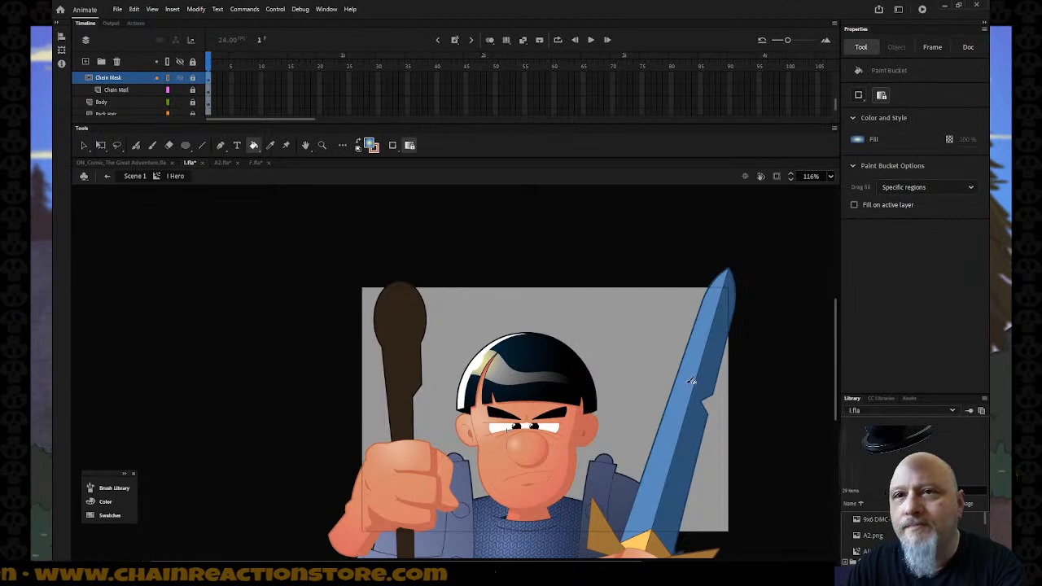
scroll(196, 95, "down", 1)
scroll(196, 95, "down", 6)
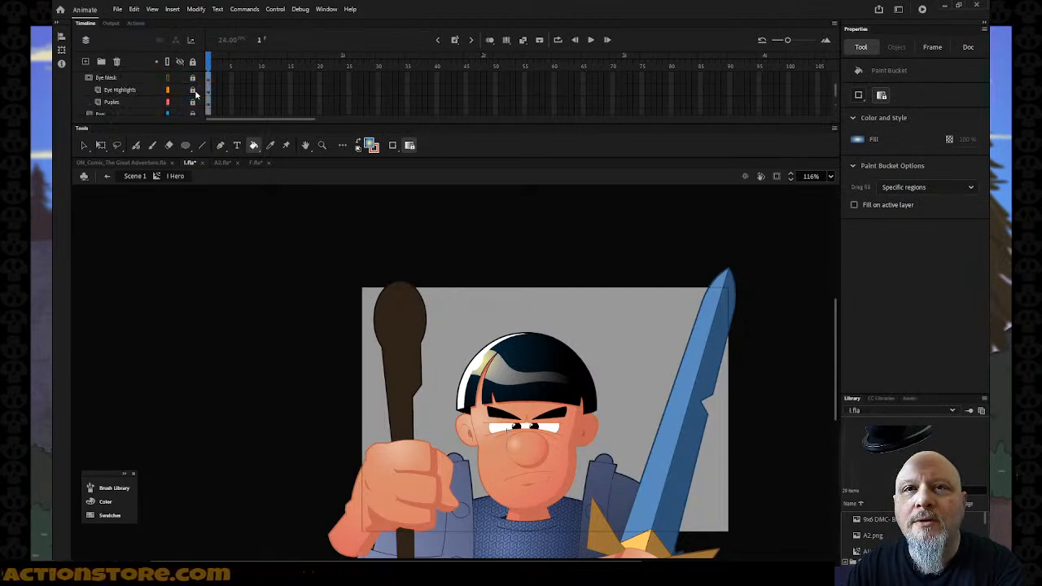
scroll(195, 96, "down", 5)
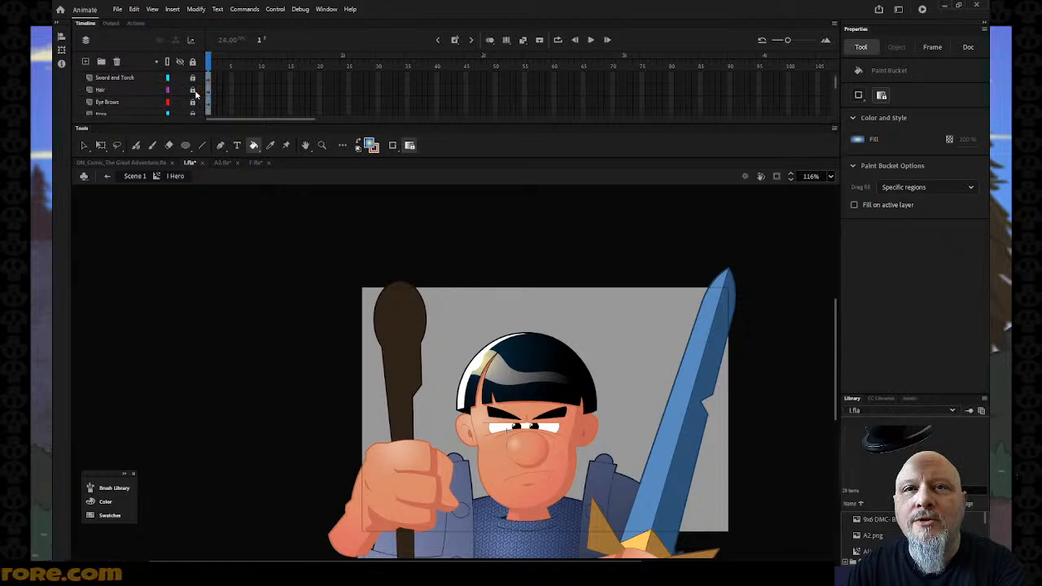
left_click(195, 96)
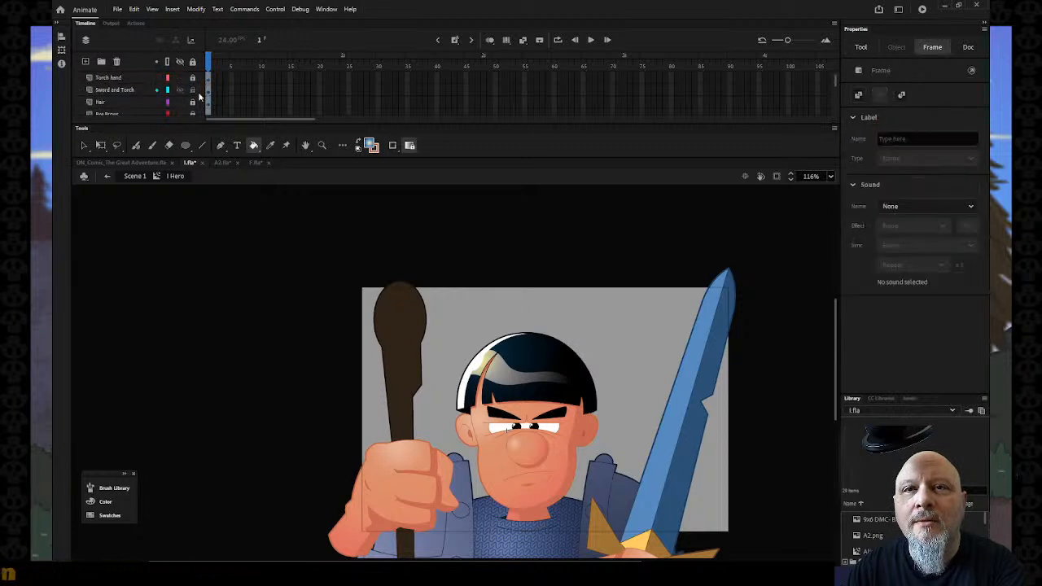
Step: Make Sword and Torch the active layer and fill the lighter half of the sword blade with the radial gradient
left_click(686, 373)
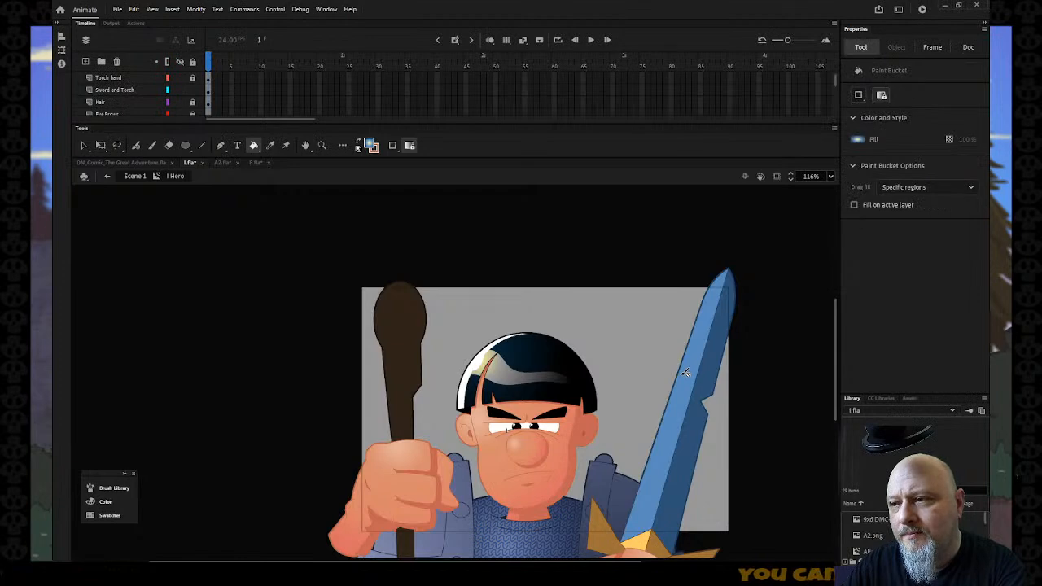
left_click(123, 89)
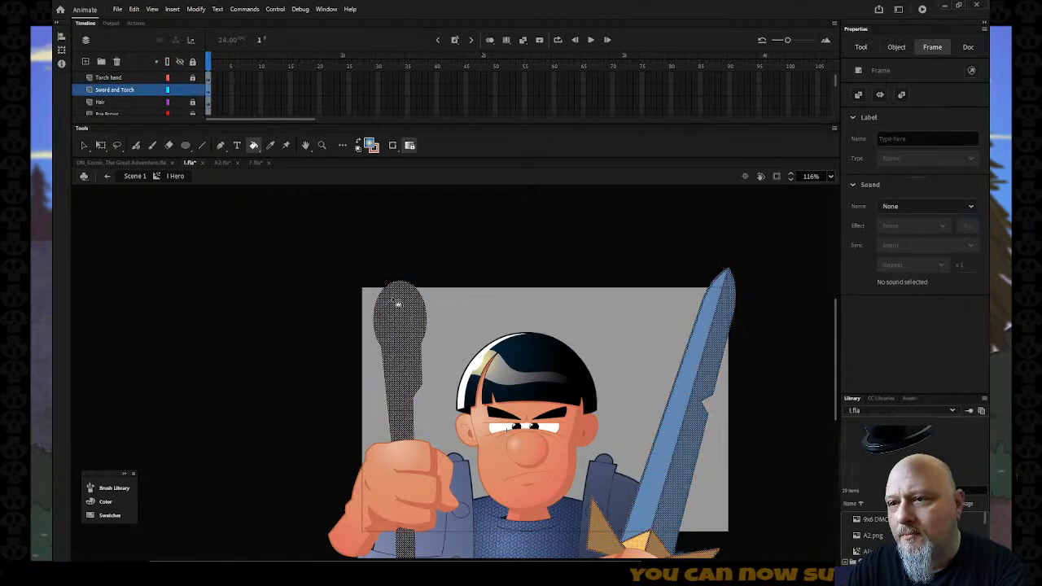
key("Escape")
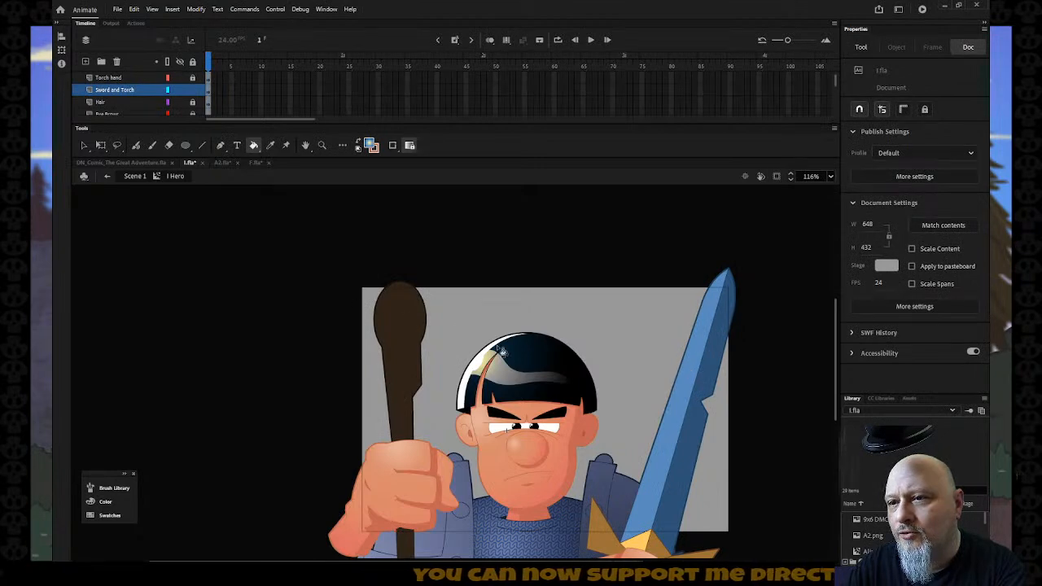
left_click(688, 372)
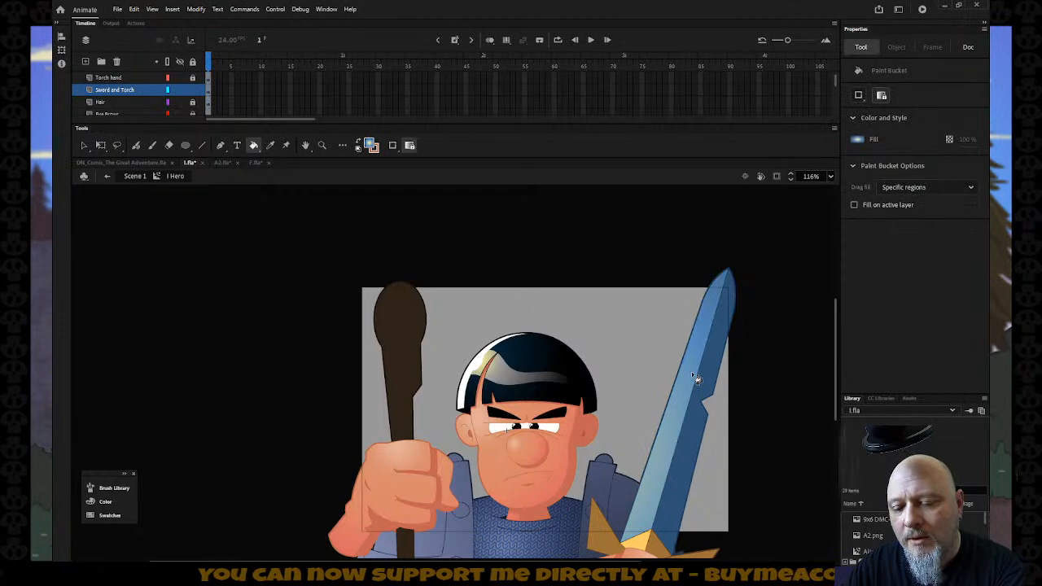
Step: Shrink the radius of the blade's radial gradient with the Gradient Transform tool
key("q")
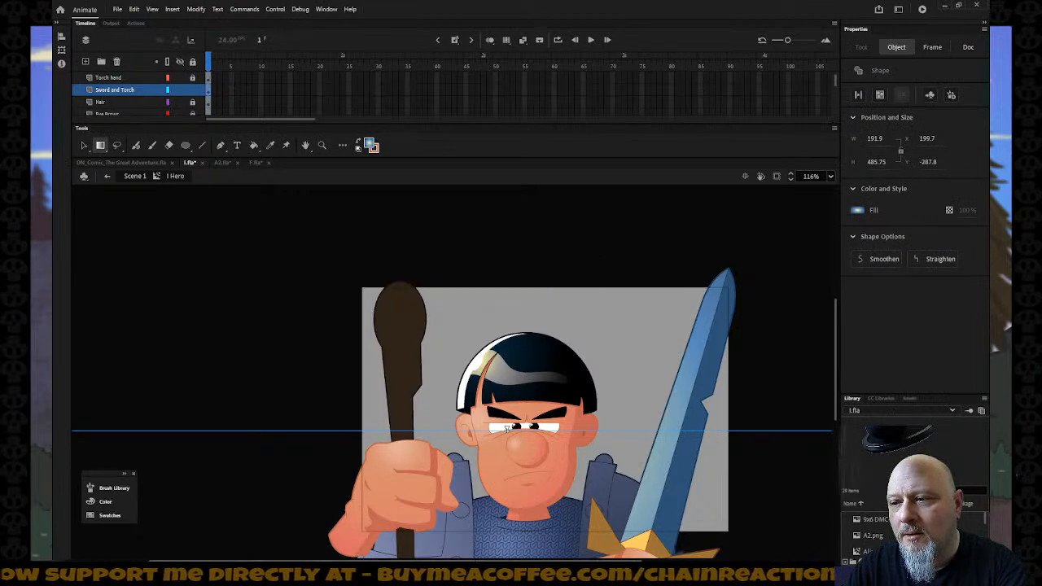
left_click_drag(507, 430, 226, 429)
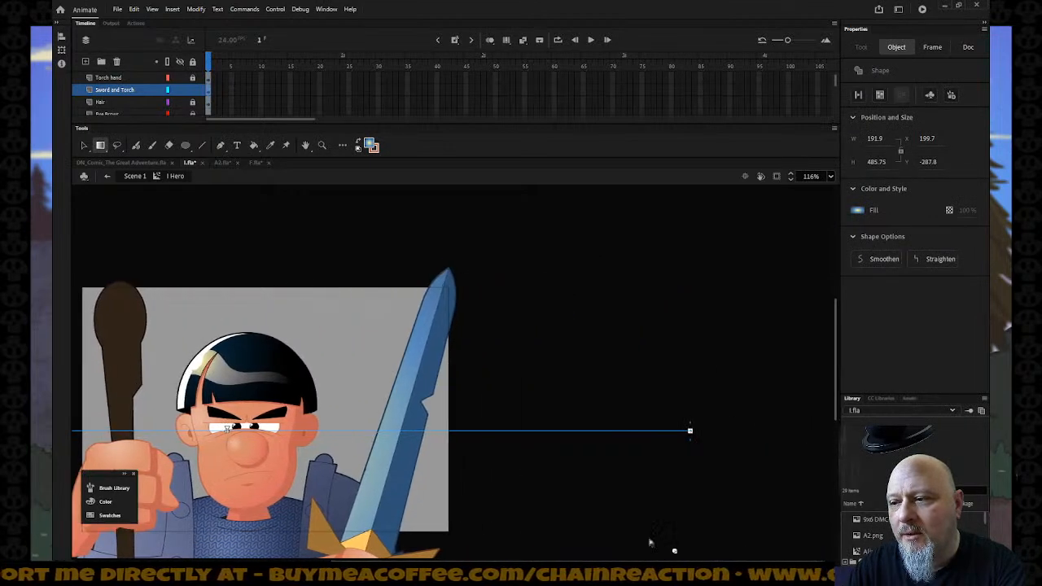
scroll(658, 514, "down", 5)
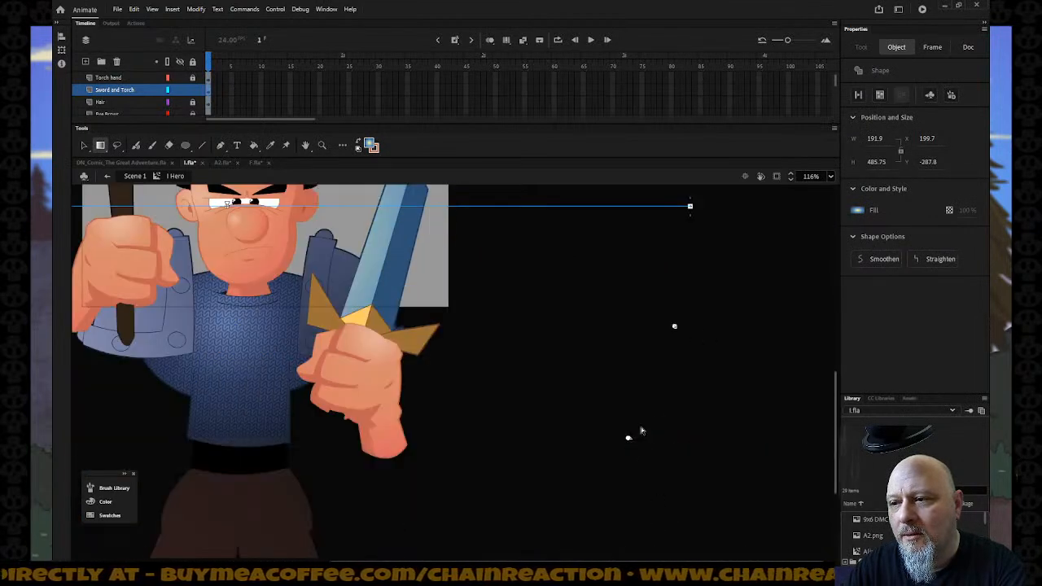
left_click_drag(675, 327, 450, 342)
scroll(453, 349, "up", 3)
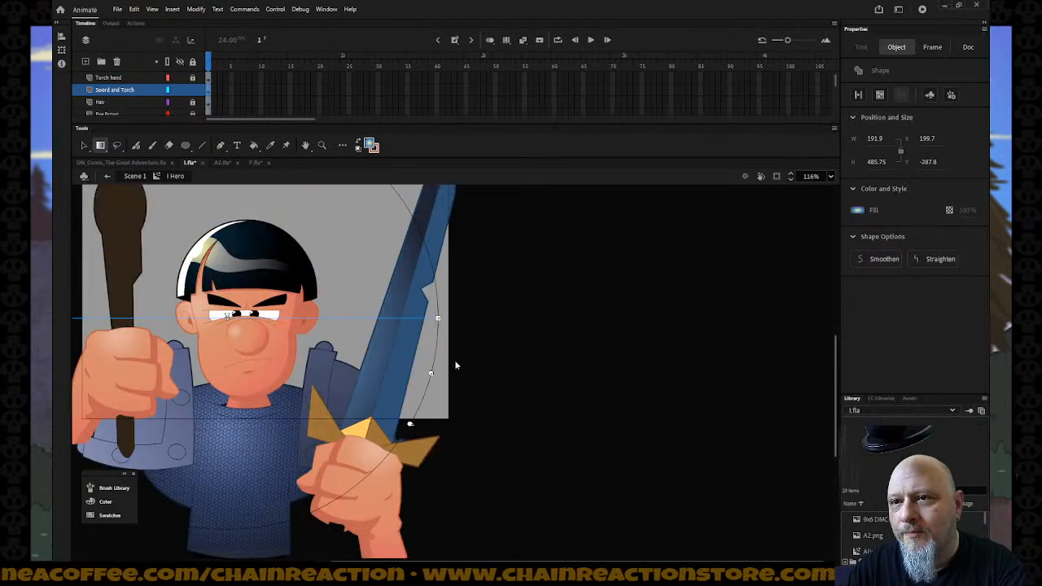
Step: Move the gradient's centre beside the upper sword blade, enlarge its radius slightly, and deselect the shape
left_click_drag(225, 317, 365, 228)
scroll(438, 286, "up", 3)
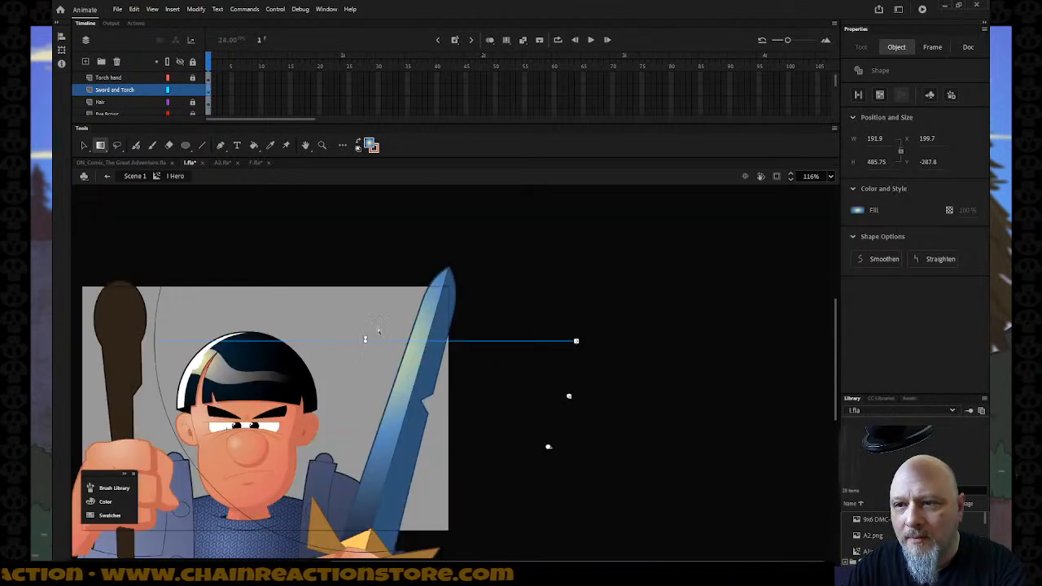
left_click_drag(365, 341, 394, 334)
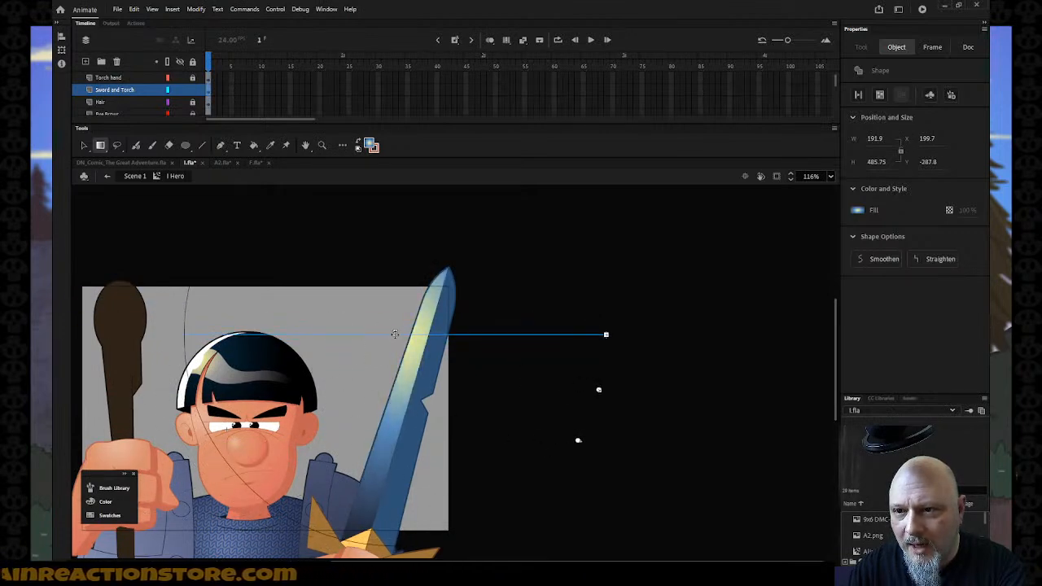
left_click_drag(600, 393, 623, 403)
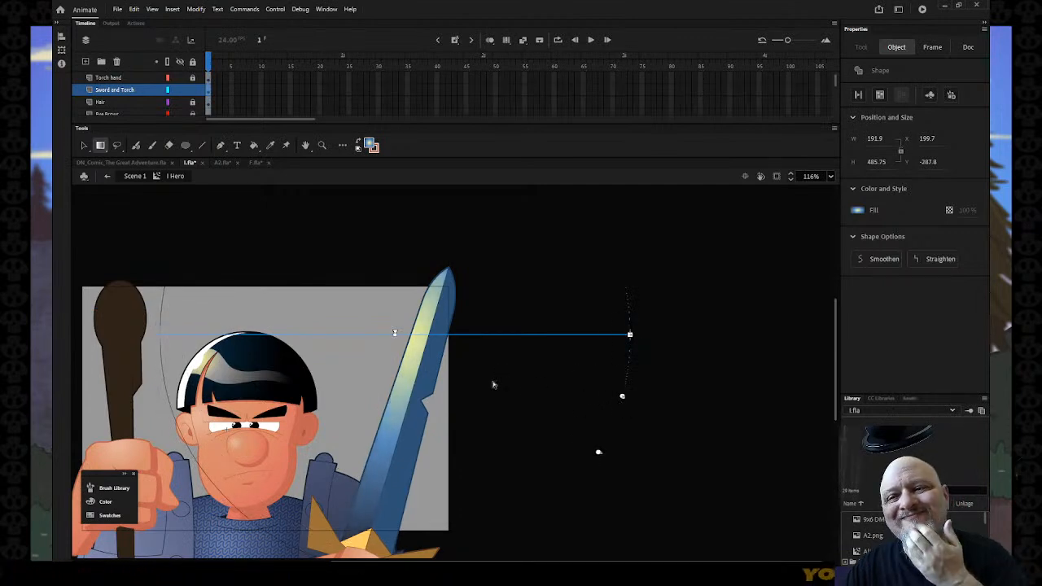
scroll(504, 395, "down", 3)
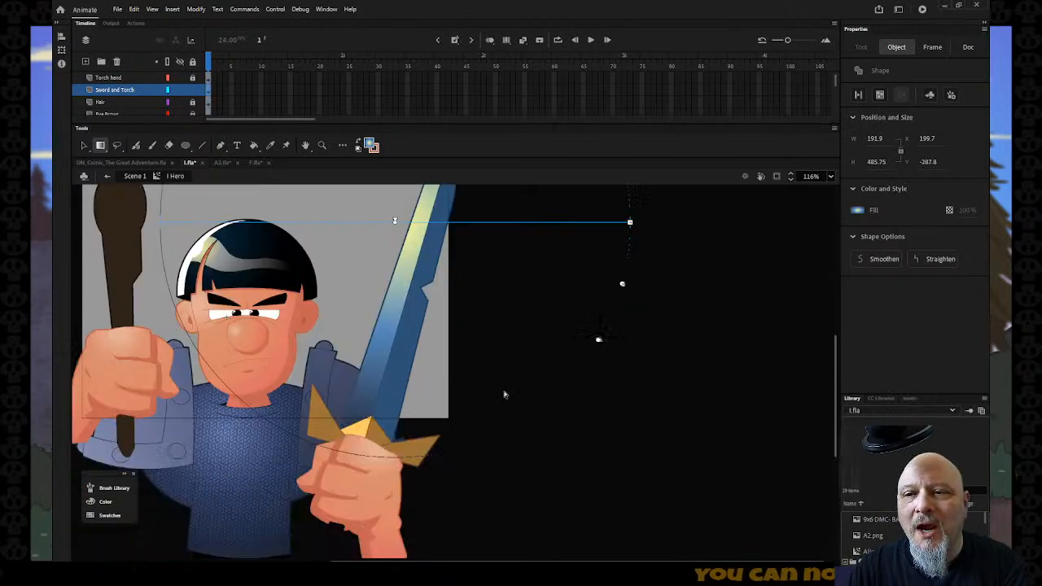
scroll(504, 395, "up", 3)
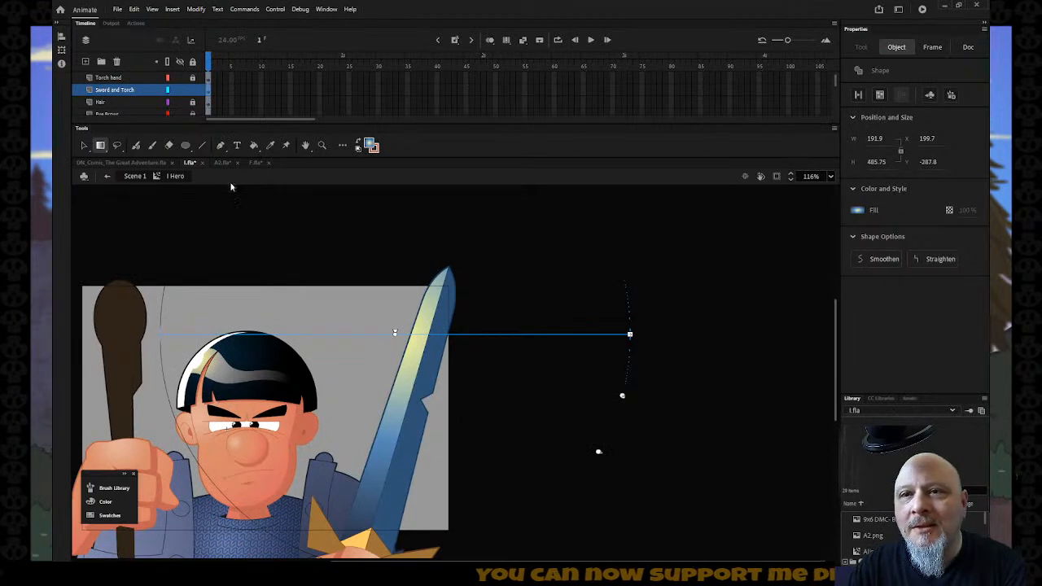
left_click(159, 231)
Step: Choose the Line tool with a red stroke for drawing lines across the upper sword blade
key("z")
left_click_drag(318, 255, 545, 540)
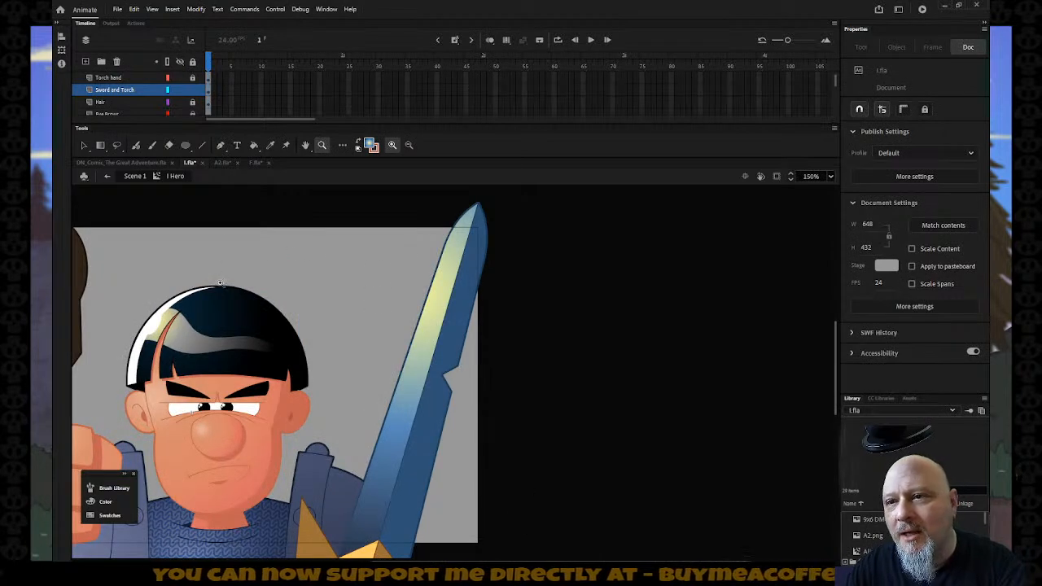
left_click(201, 146)
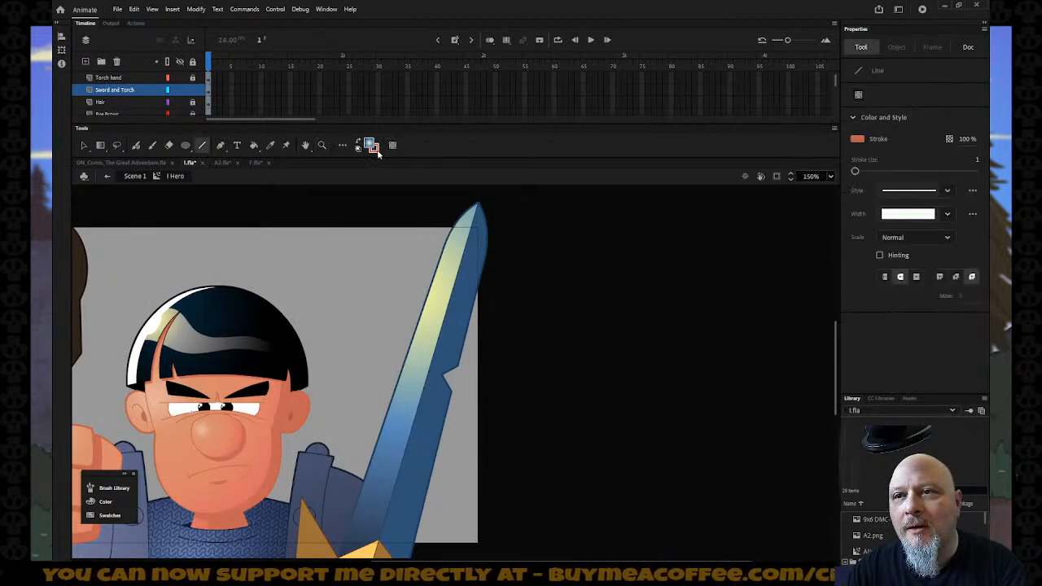
left_click(373, 147)
left_click(425, 188)
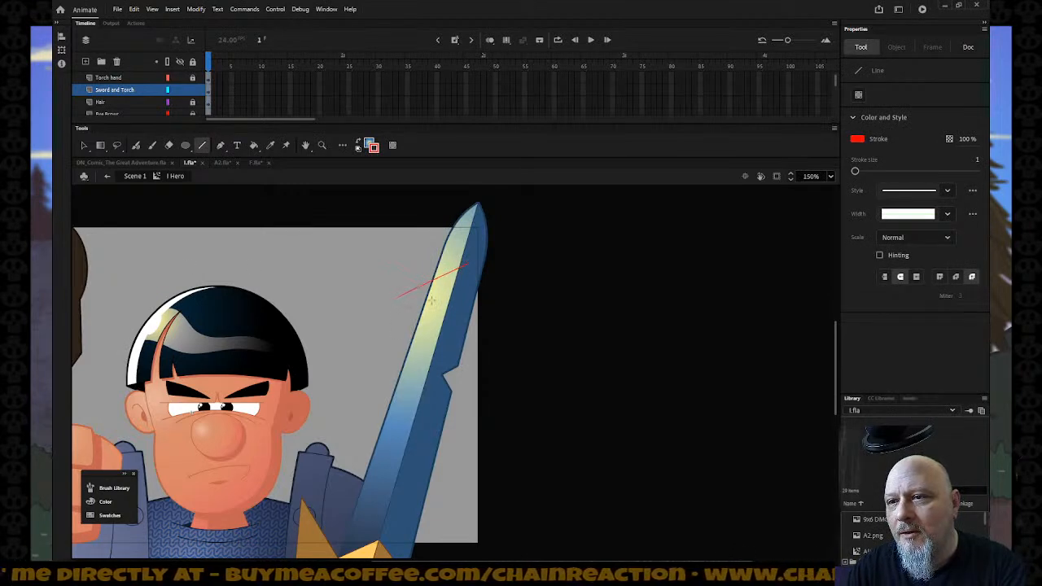
Step: Complete the red guide lines across the upper blade's light side and fill two slanted bands between them with white
left_click_drag(436, 315, 460, 289)
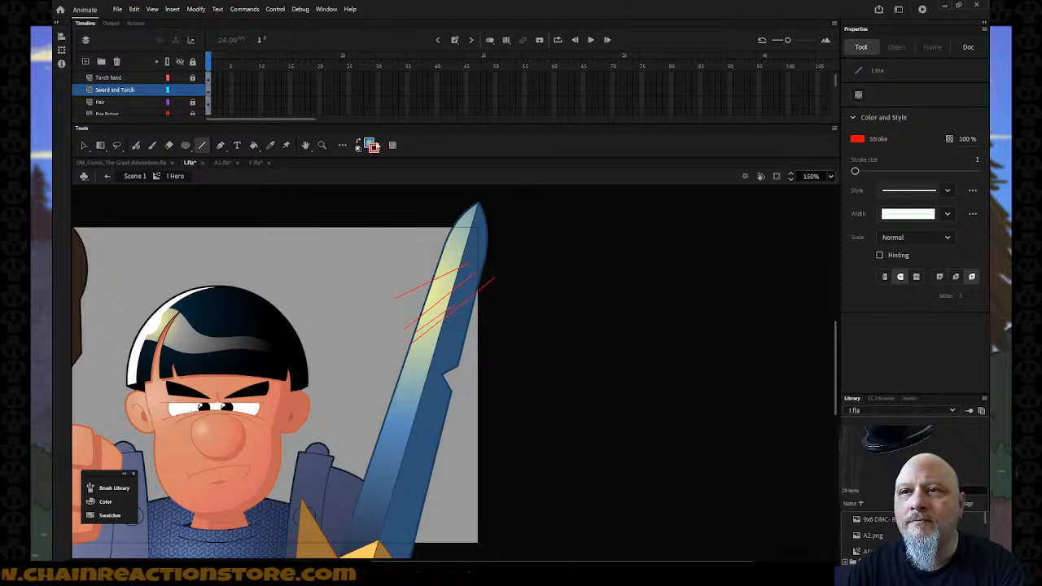
left_click(369, 144)
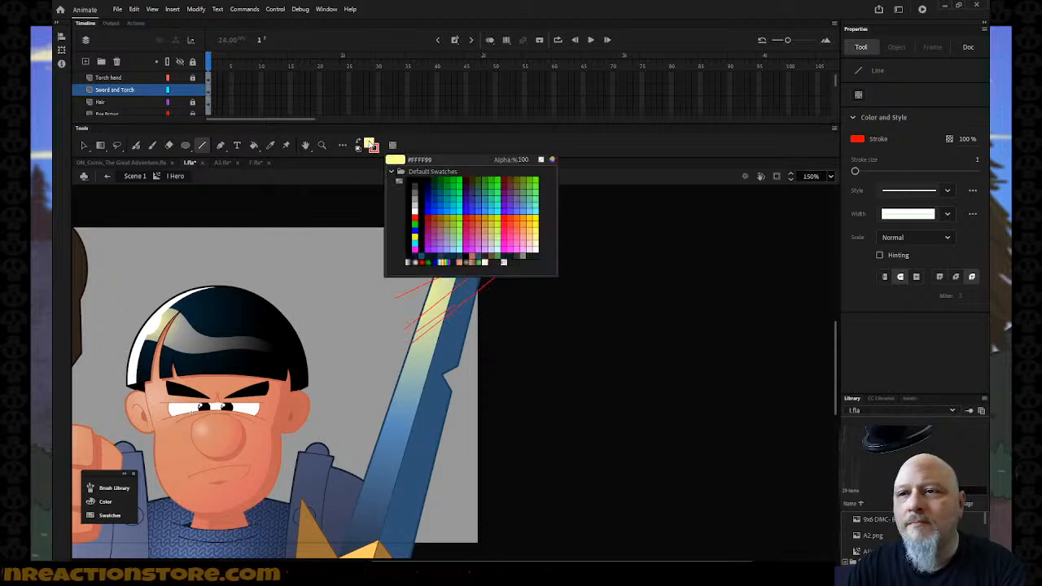
left_click(418, 210)
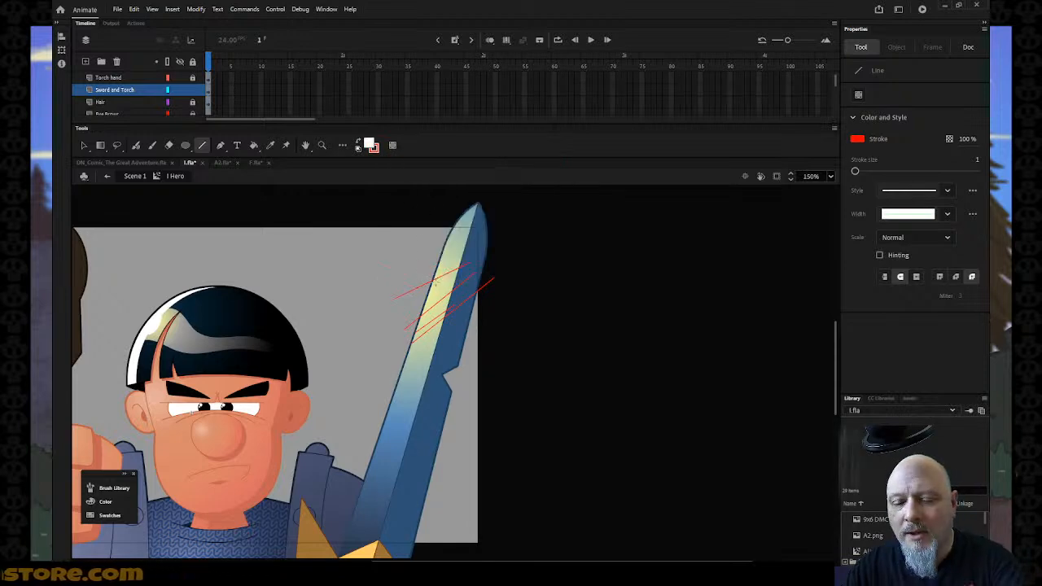
key("k")
left_click(438, 318)
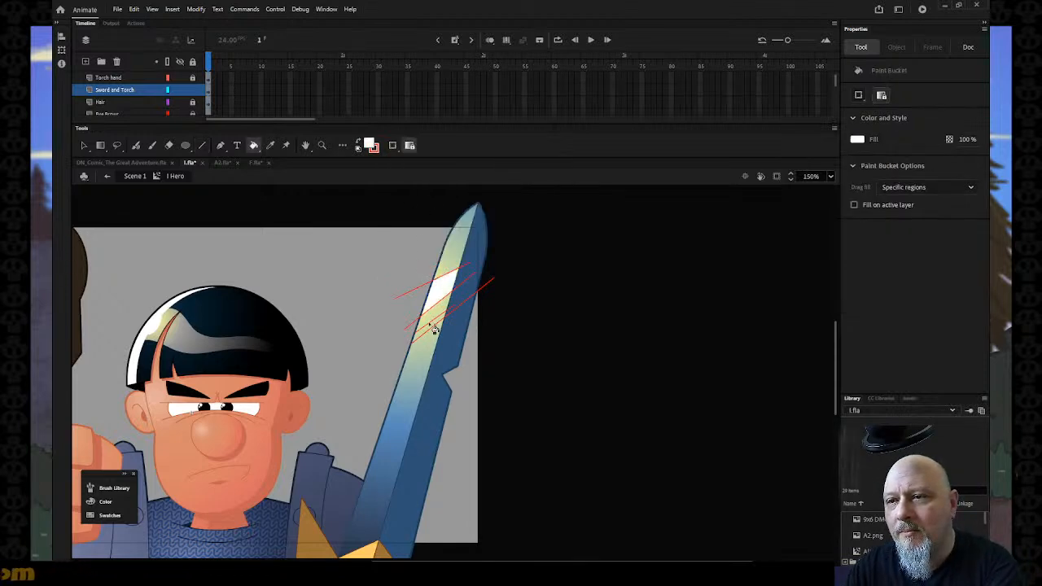
left_click(434, 332)
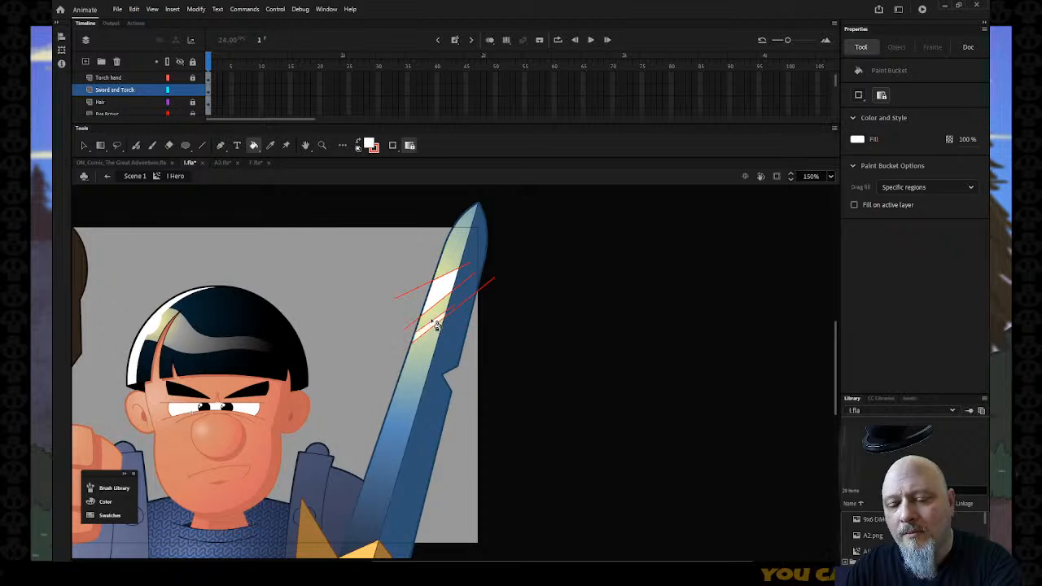
Step: Draw a red line crossing all the guide lines on the blade and delete the connected red lines
key("n")
left_click_drag(419, 265, 511, 405)
key("v")
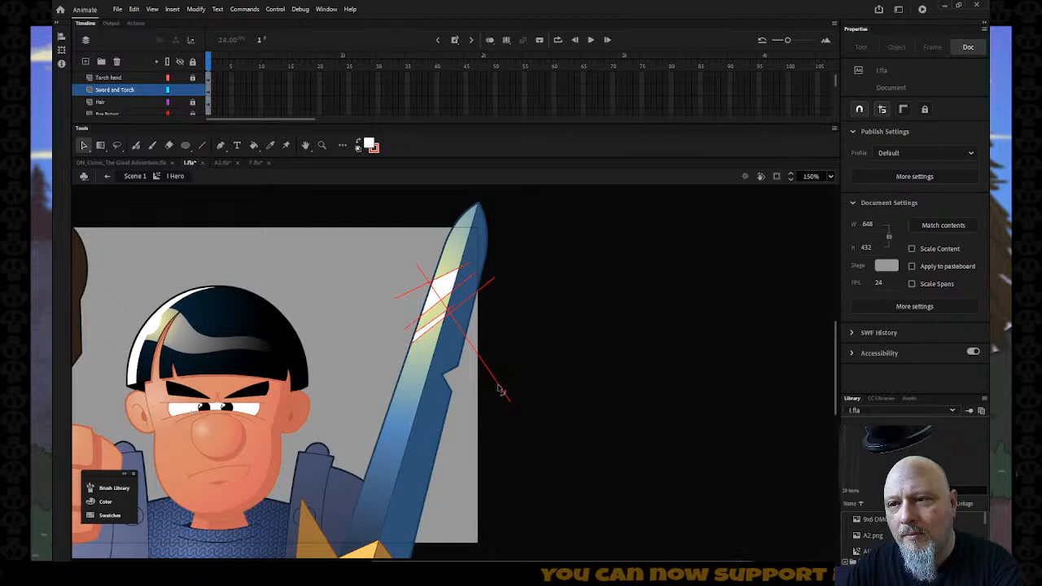
left_click(500, 389)
key("Delete")
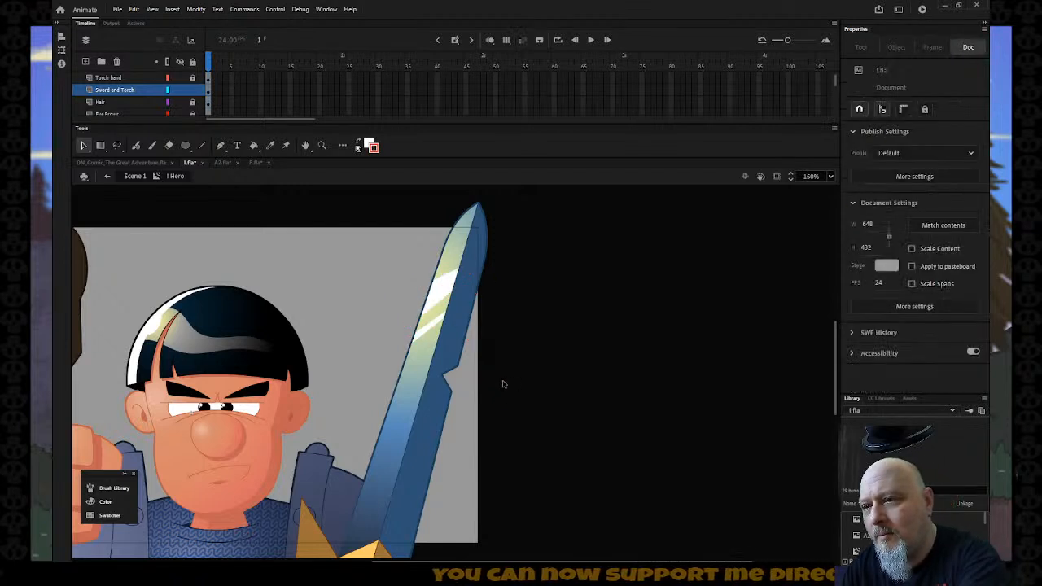
Step: Sample the blade's dark blue side as the fill color and change the fill type to a radial gradient
key("z")
left_click(505, 389, "alt")
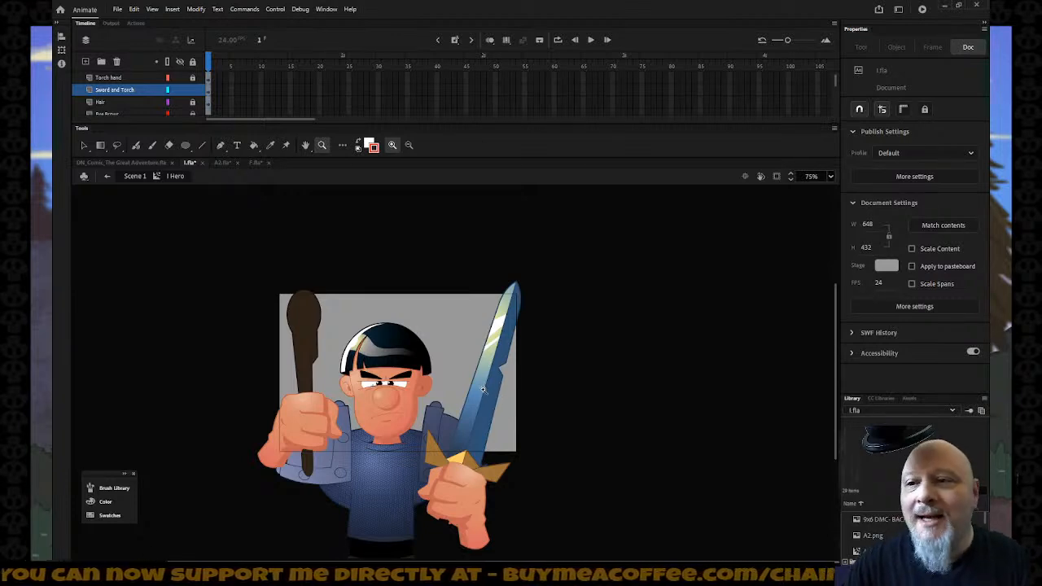
left_click_drag(590, 263, 388, 515)
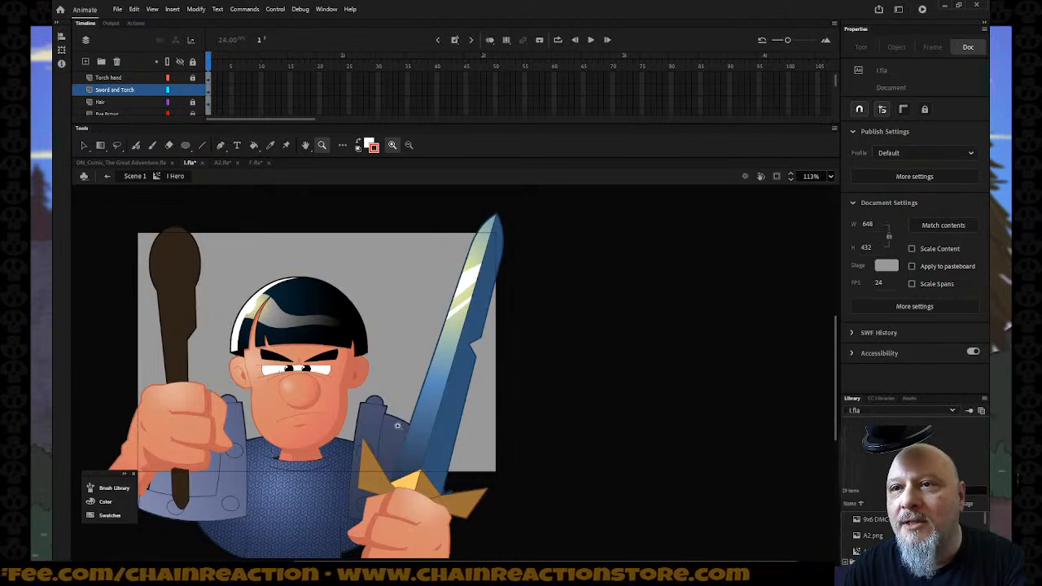
key("i")
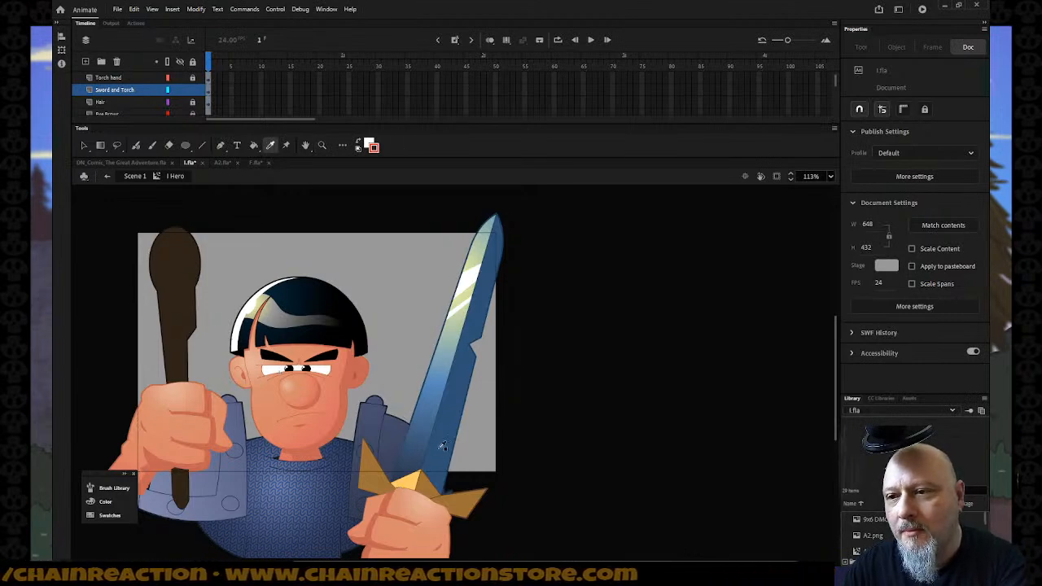
left_click(442, 445)
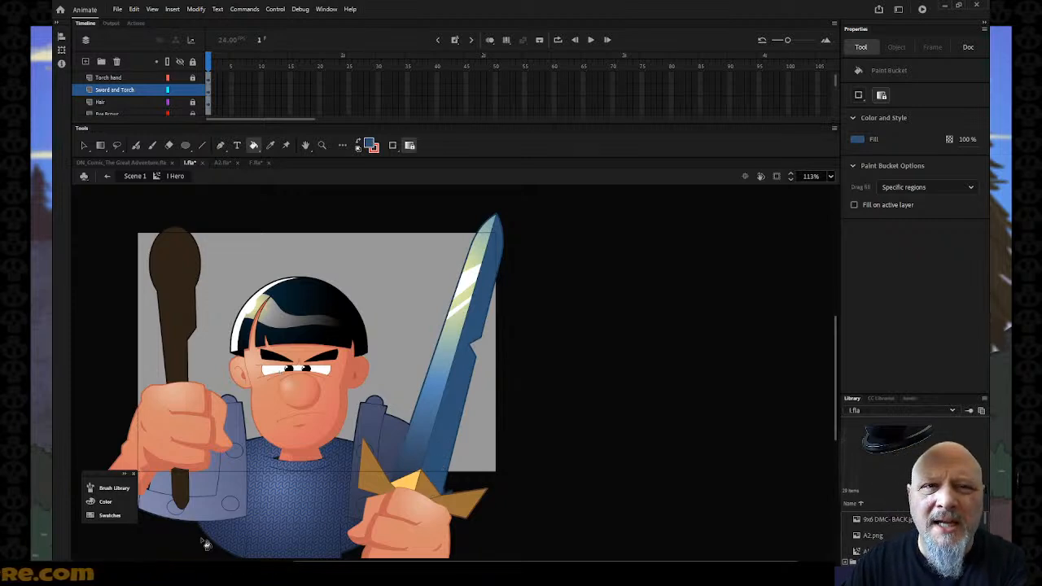
left_click(102, 502)
left_click_drag(263, 357, 665, 233)
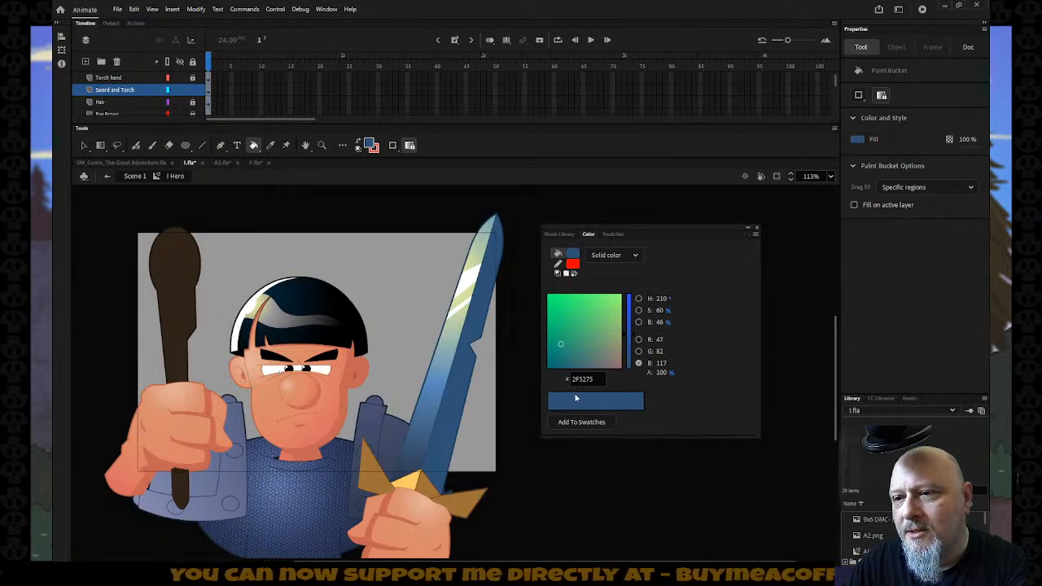
left_click(636, 257)
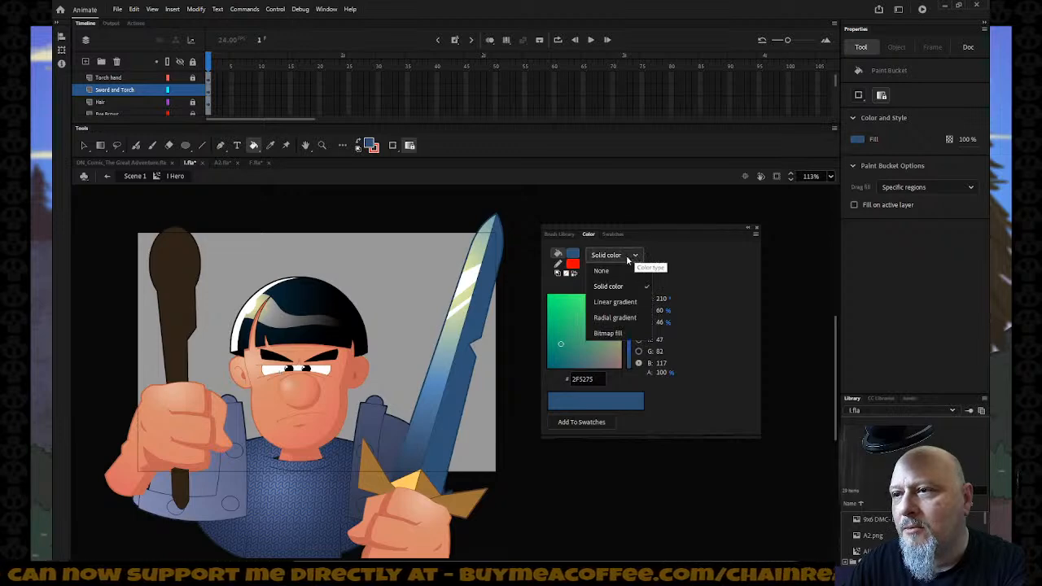
left_click(615, 318)
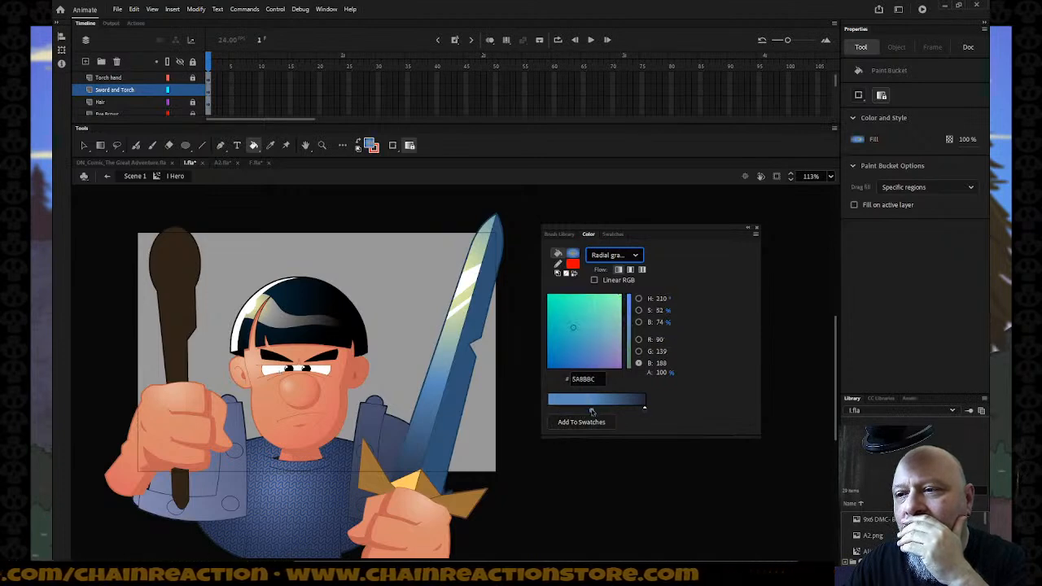
Step: Move the gradient's 5A8BBC stop to the start, add a middle stop colored 2F5275, and close the color settings
left_click_drag(591, 410, 555, 413)
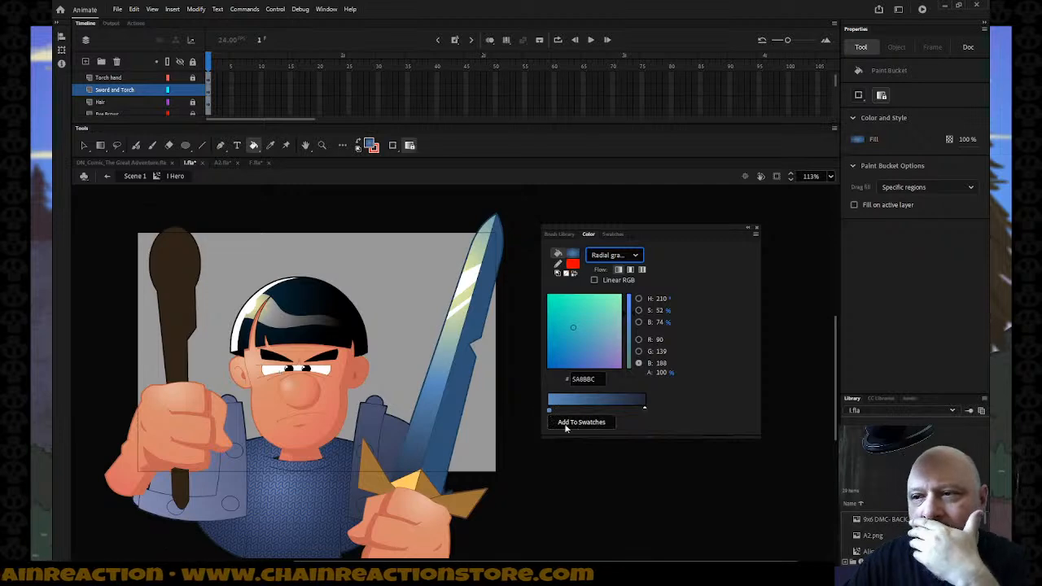
left_click(643, 410)
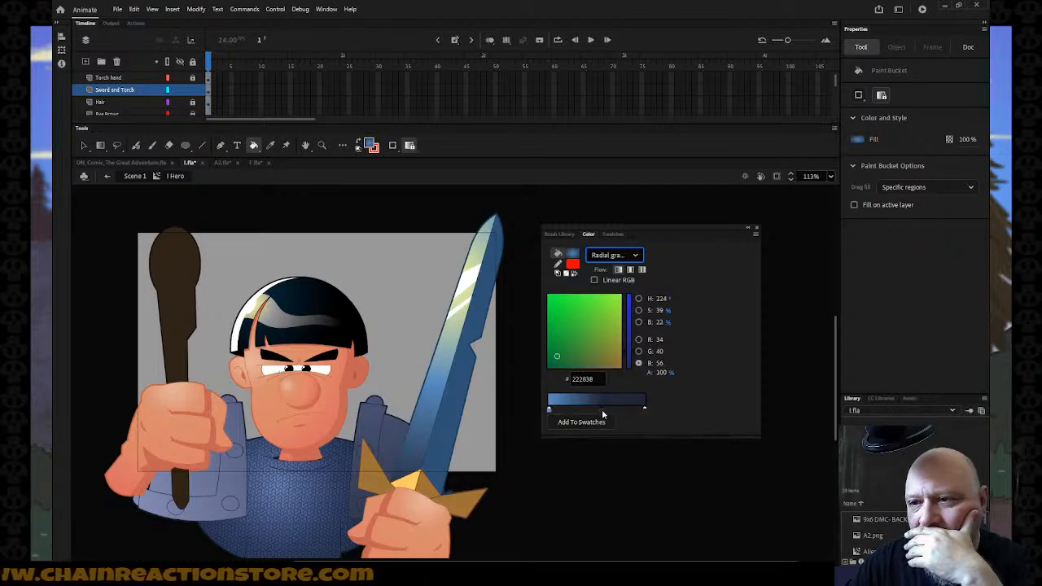
left_click(603, 413)
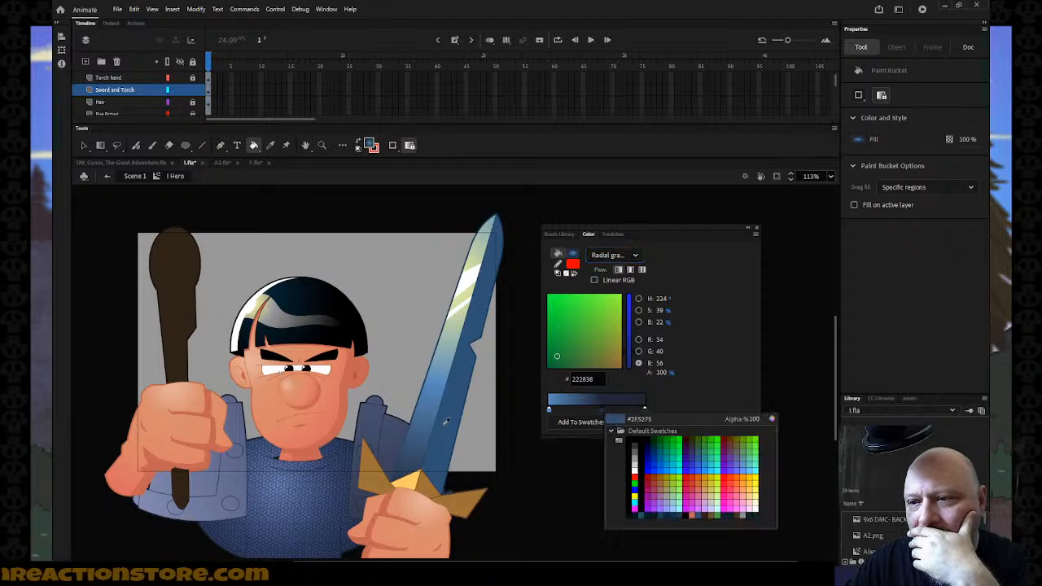
left_click(601, 413)
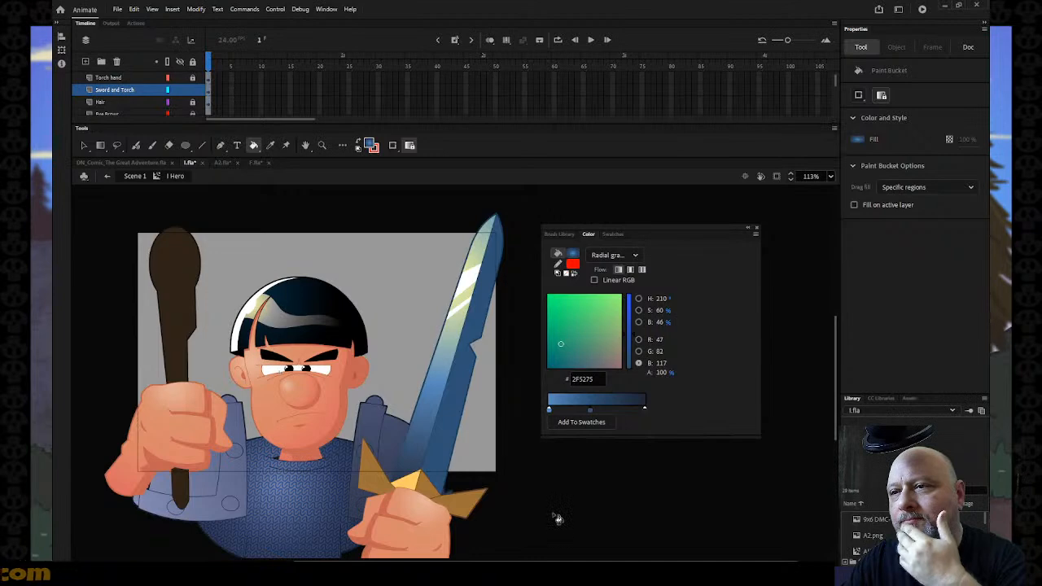
left_click(515, 269)
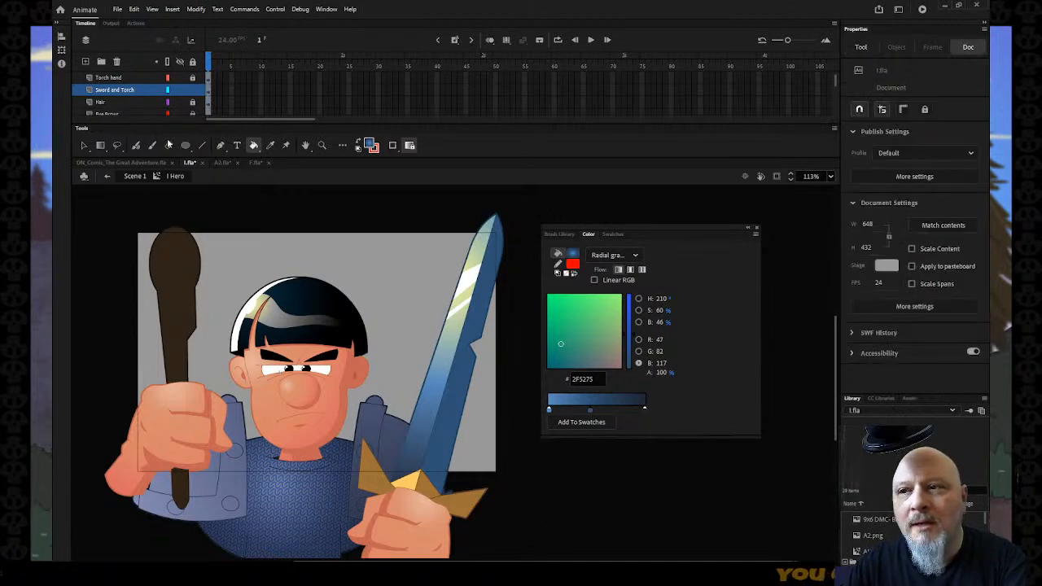
left_click(564, 472)
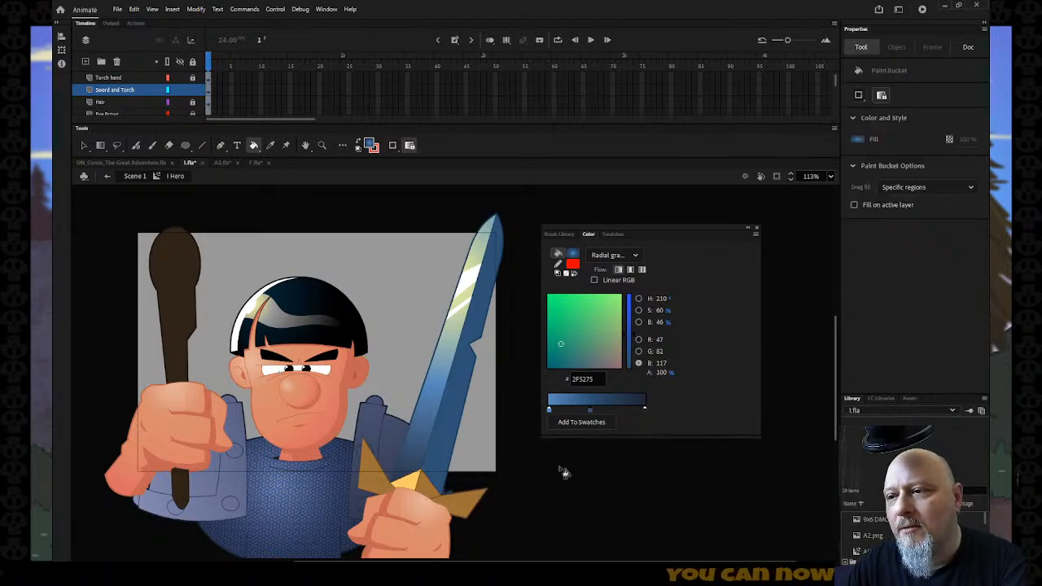
key("v")
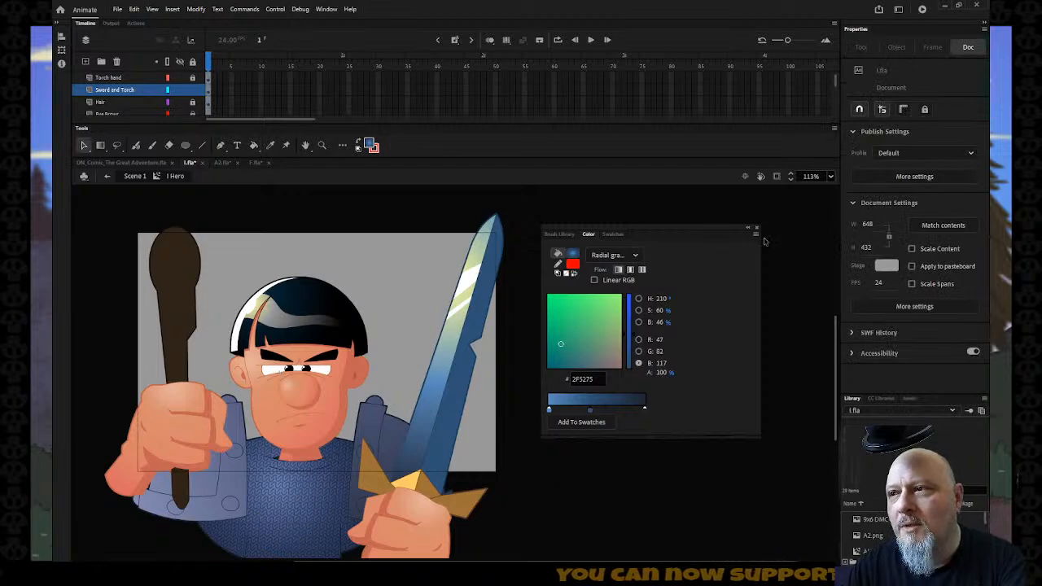
left_click(756, 229)
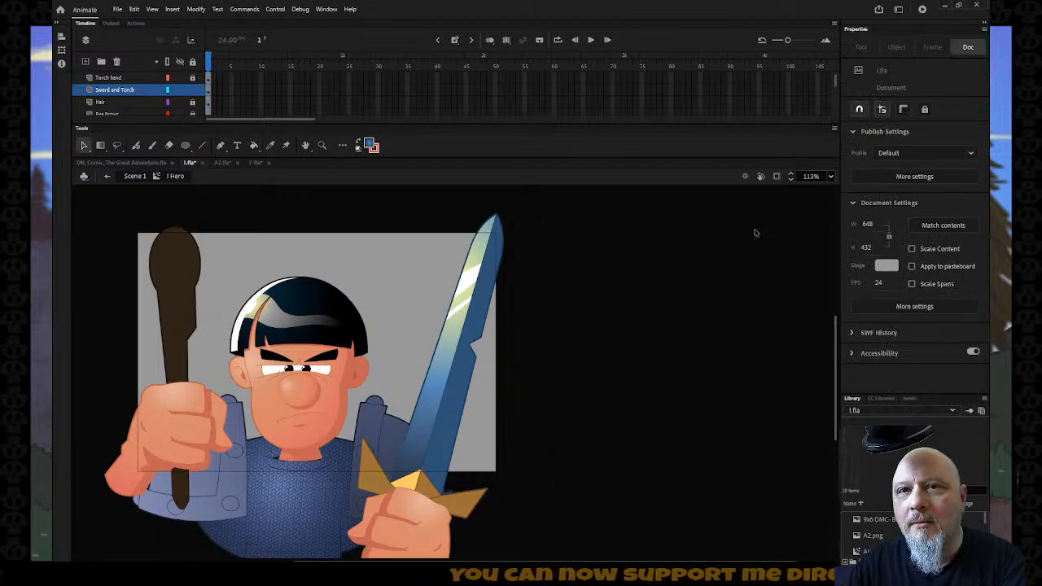
Step: Turn off fill locking and fill the dark side of the sword blade with the blue radial gradient
scroll(717, 248, "left", 2)
scroll(449, 232, "left", 1)
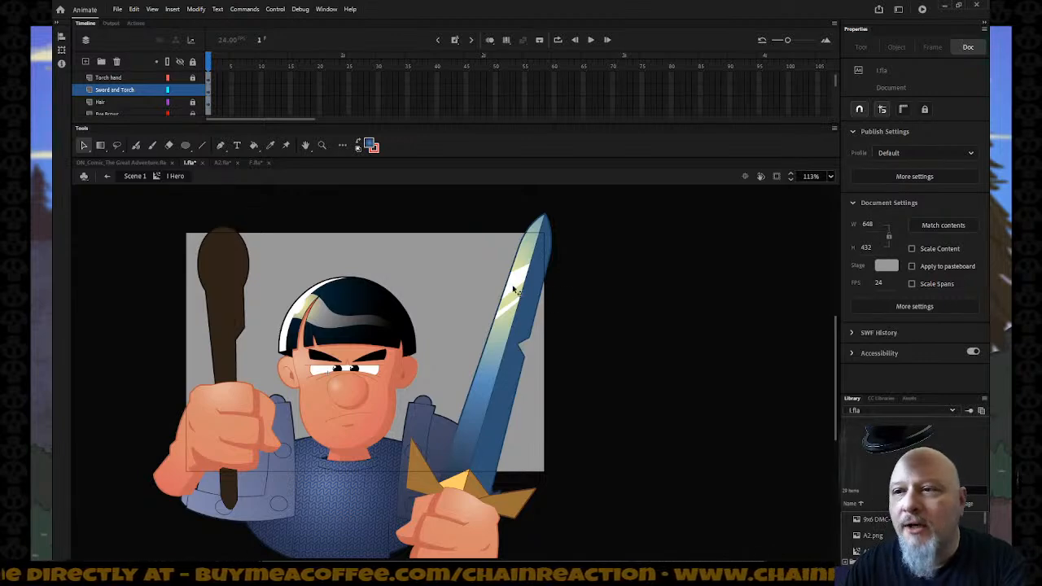
key("k")
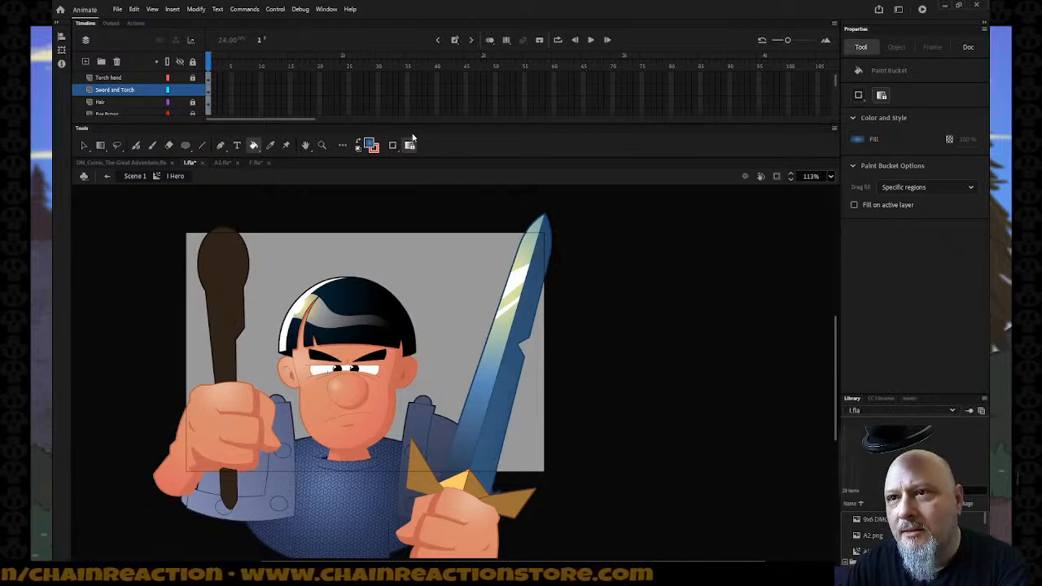
left_click(489, 463)
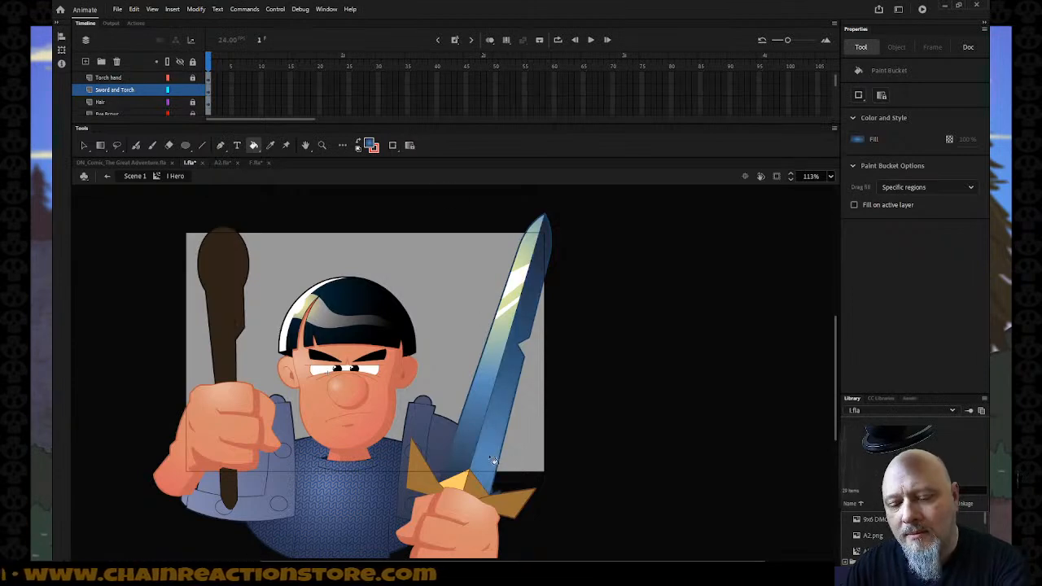
Step: Move the dark side's radial gradient center down to the sword hand and widen the gradient with Gradient Transform
key("f")
left_click(493, 458)
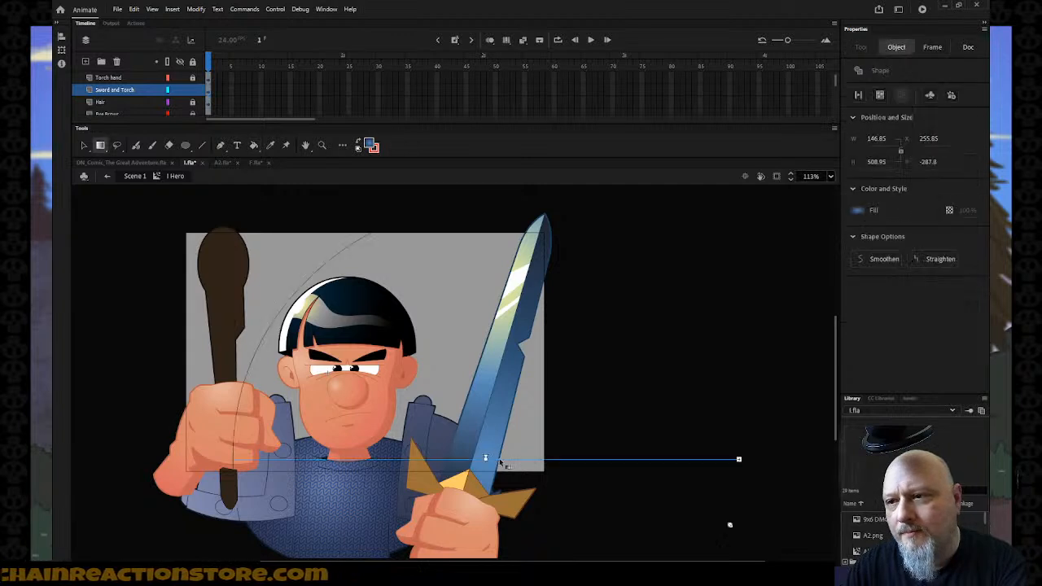
left_click_drag(738, 459, 764, 459)
left_click_drag(486, 457, 472, 509)
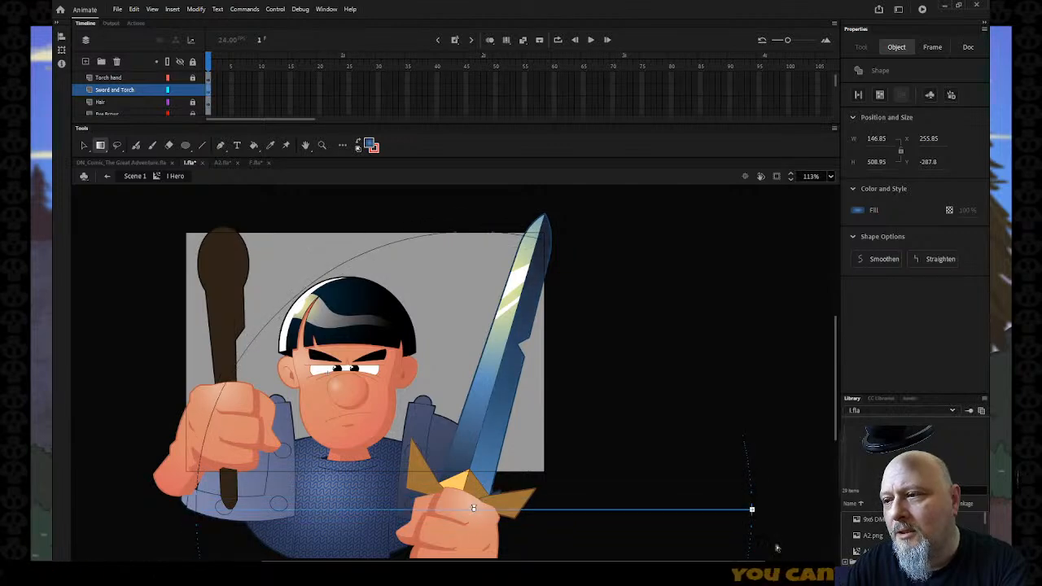
scroll(774, 474, "down", 3)
left_click_drag(744, 367, 763, 370)
scroll(688, 350, "up", 3)
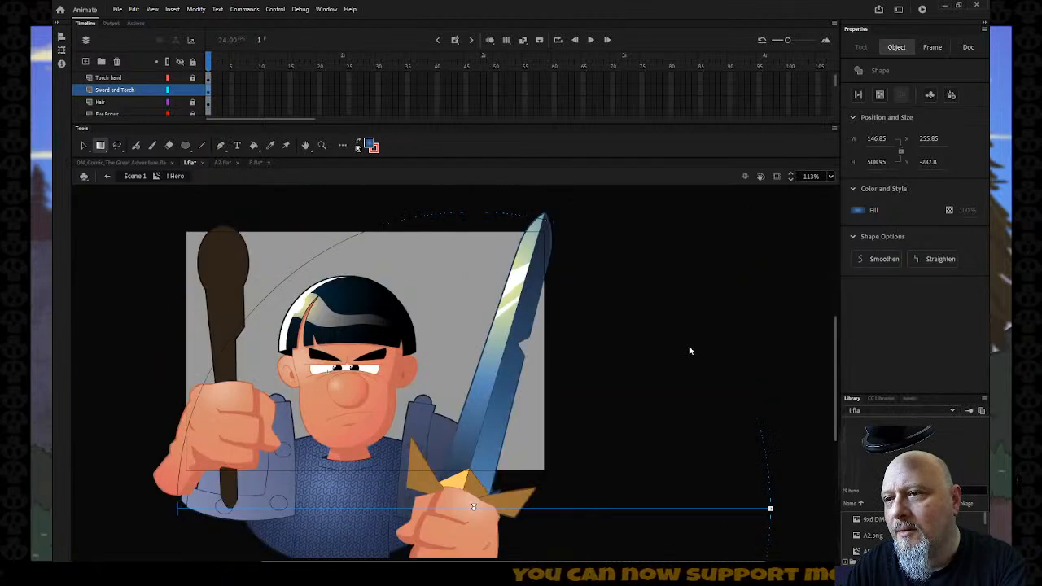
left_click(684, 350)
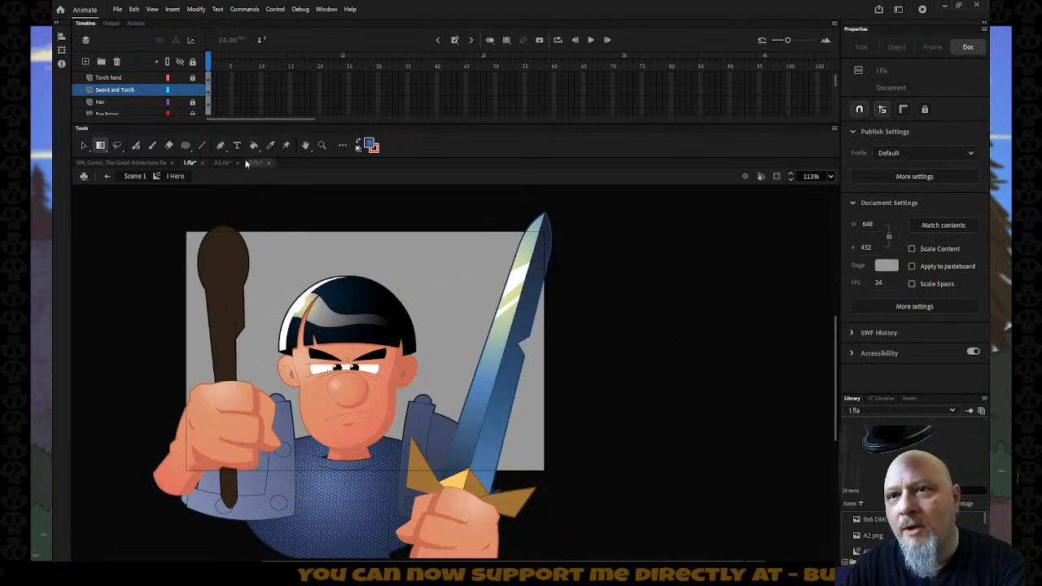
Step: Draw four slanted red guide lines across the blade's dark side around the notch
left_click(202, 146)
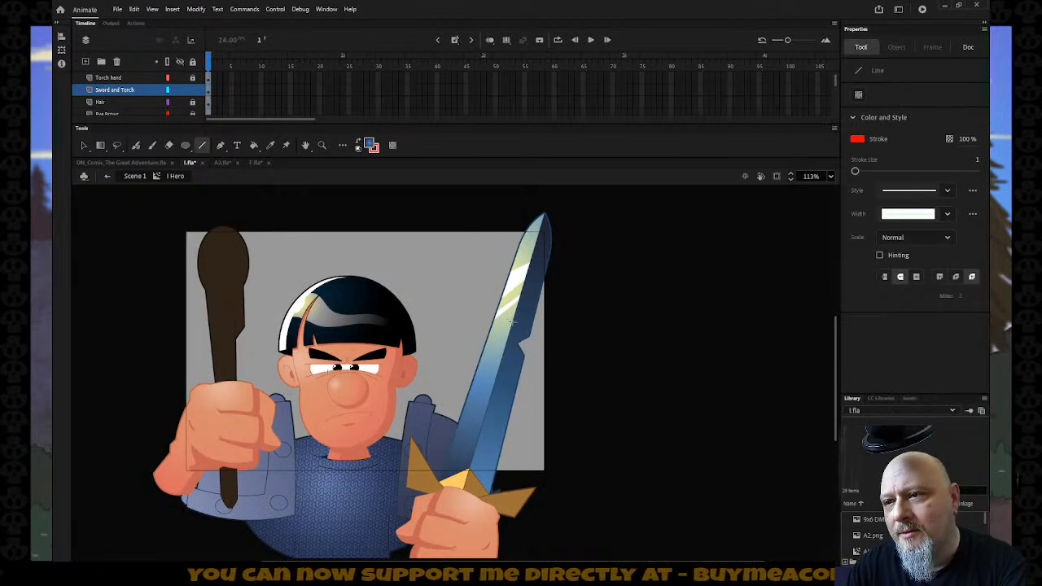
left_click_drag(510, 322, 554, 306)
left_click_drag(508, 336, 561, 323)
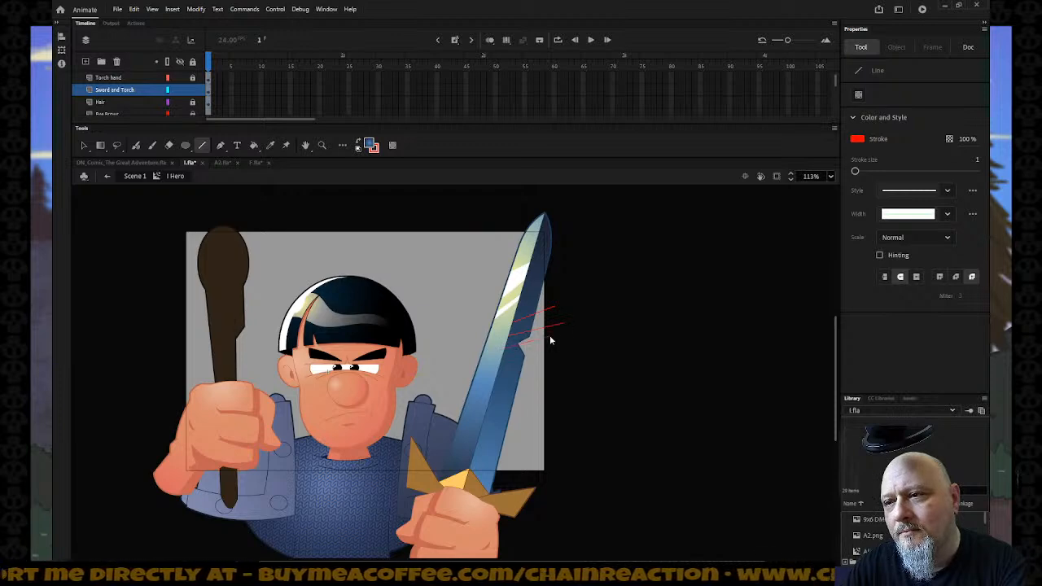
mouse_move(549, 340)
left_mouse_down()
mouse_move(502, 354)
mouse_move(553, 346)
left_mouse_up()
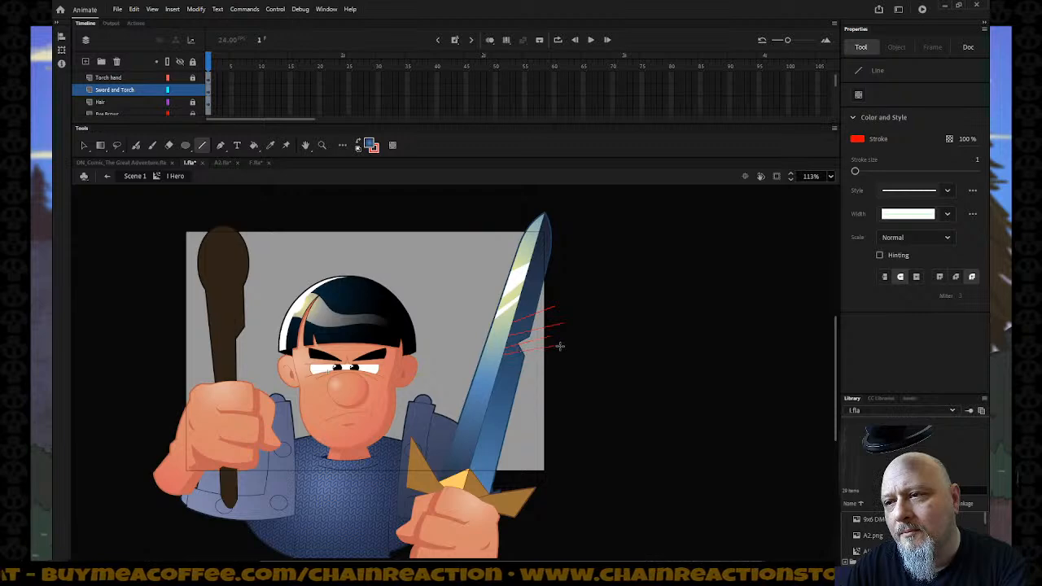
Step: Sample the lighter blue at the base of the blade's dark side as the fill color
key("i")
left_click(493, 486)
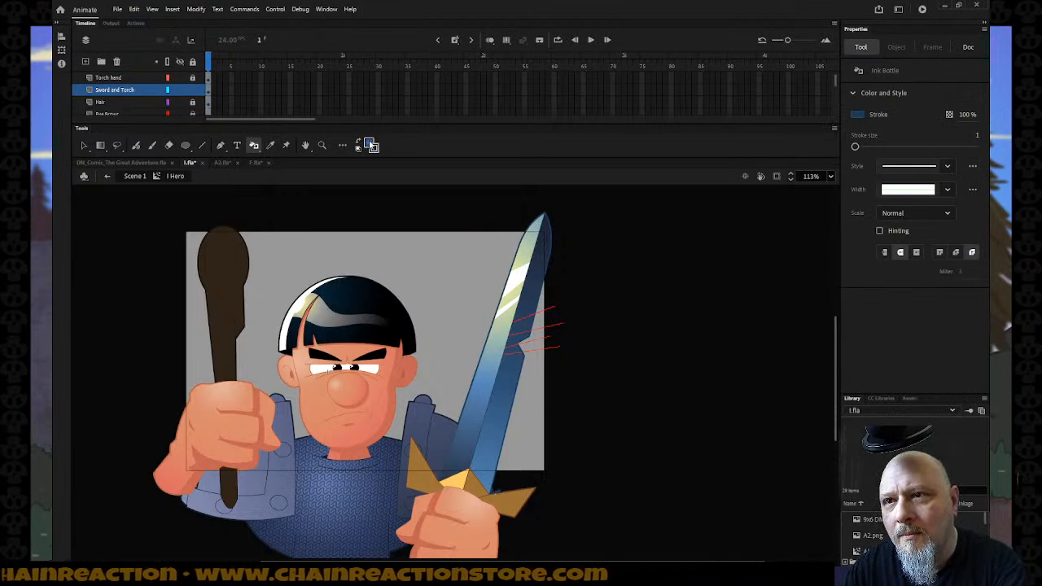
left_click(372, 145)
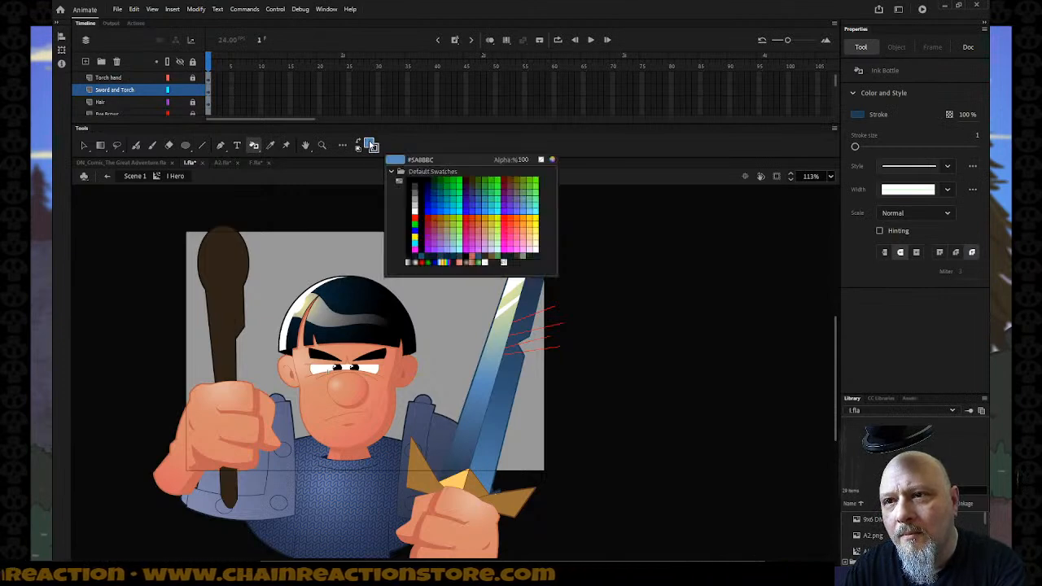
left_click(491, 486)
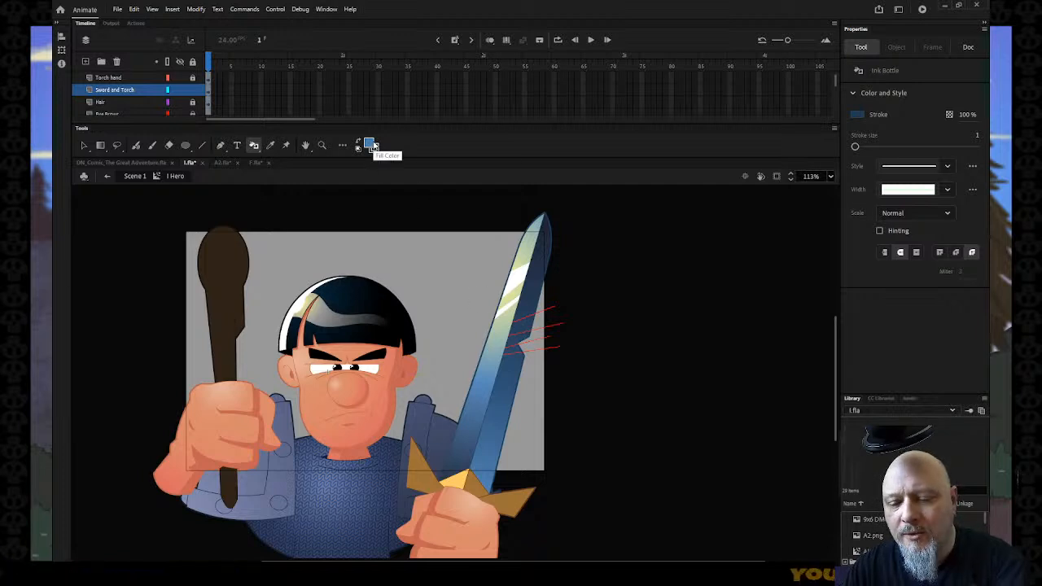
Step: Fill the slanted bands around the notch on the blade's dark side with a darker blue sampled from the blade
key("k")
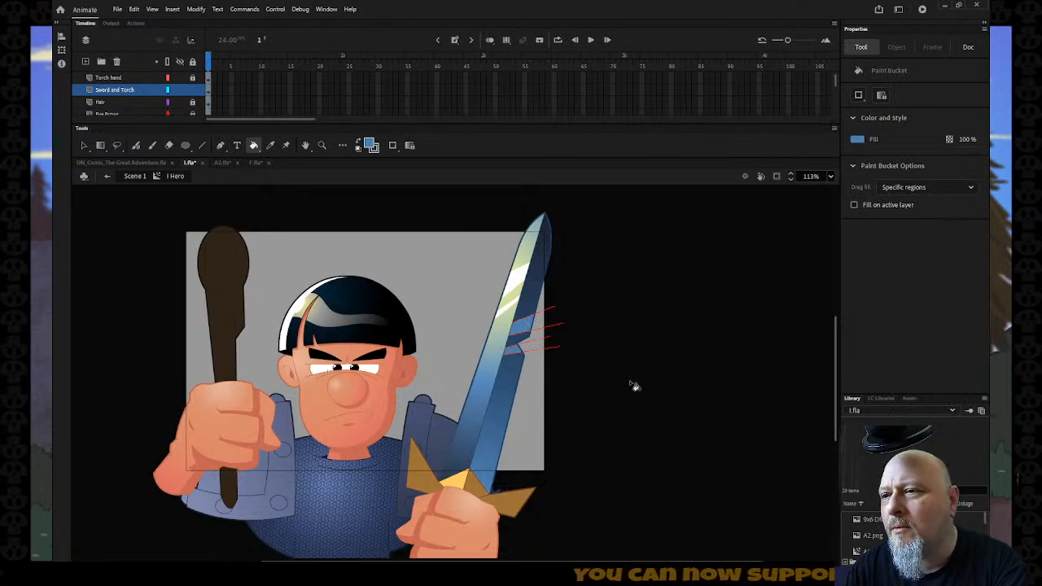
left_click(371, 145)
left_click(513, 397)
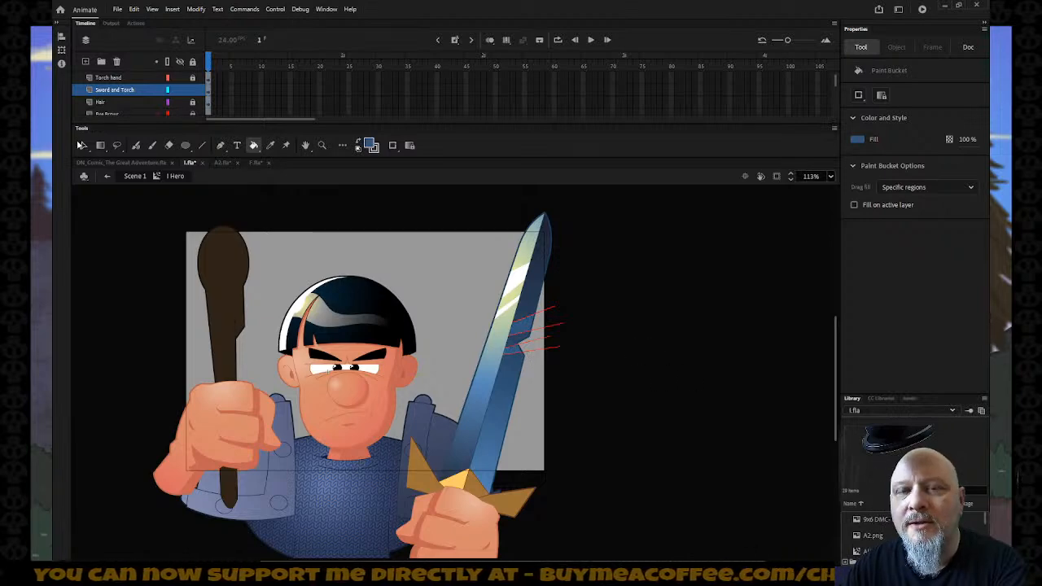
Step: Draw a red line across the outer ends of the four guide lines, using their sampled red stroke color
left_click(84, 145)
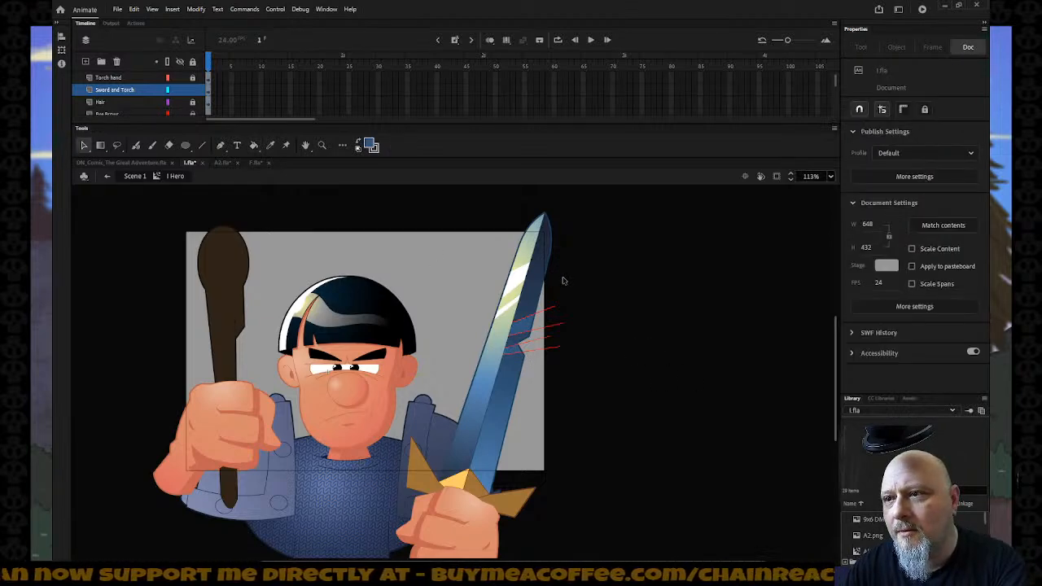
key("n")
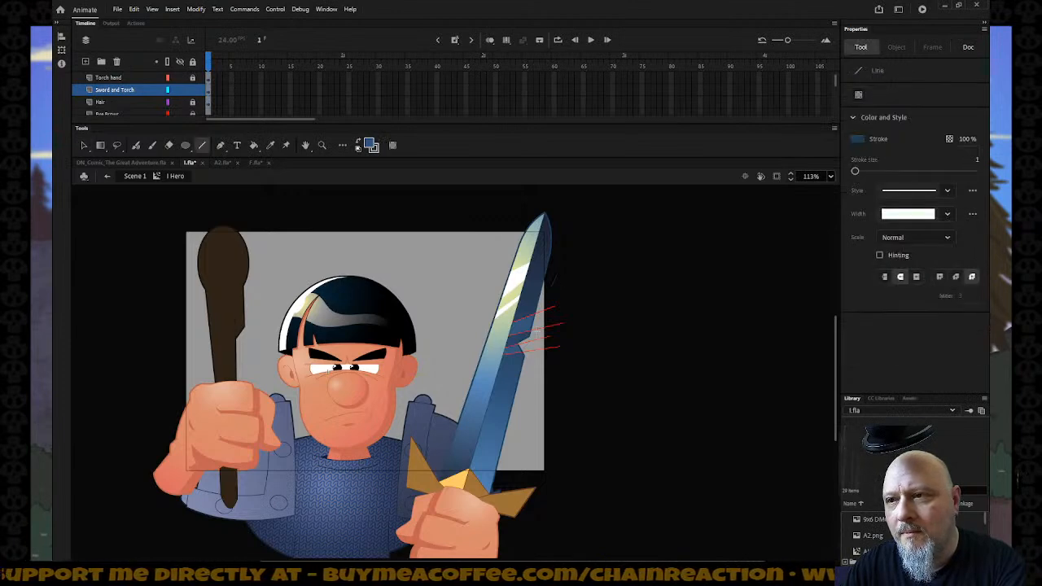
left_click_drag(533, 387, 534, 385)
key("i")
left_click(551, 349)
key("v")
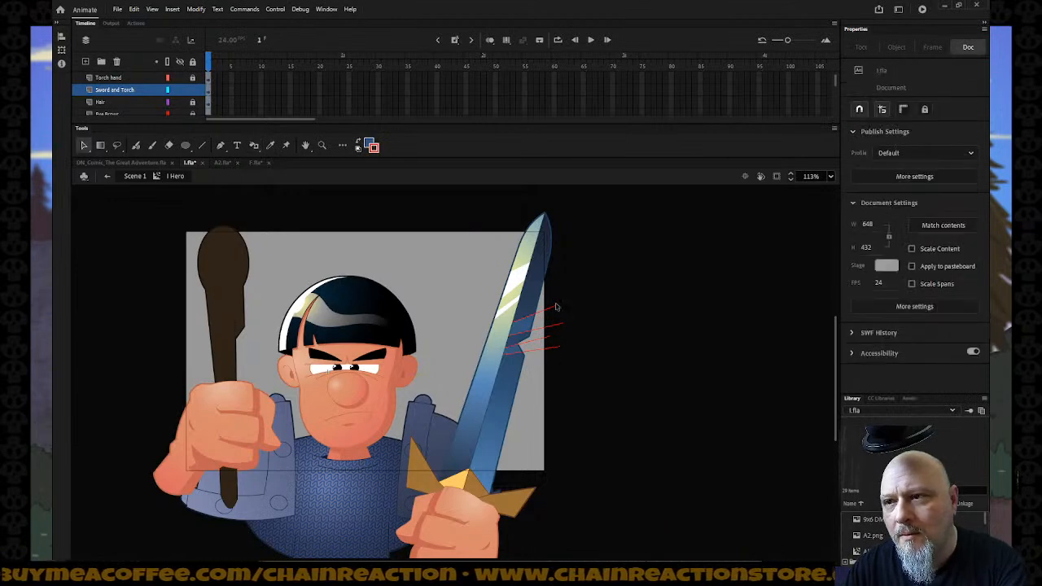
key("n")
left_click_drag(554, 281, 542, 348)
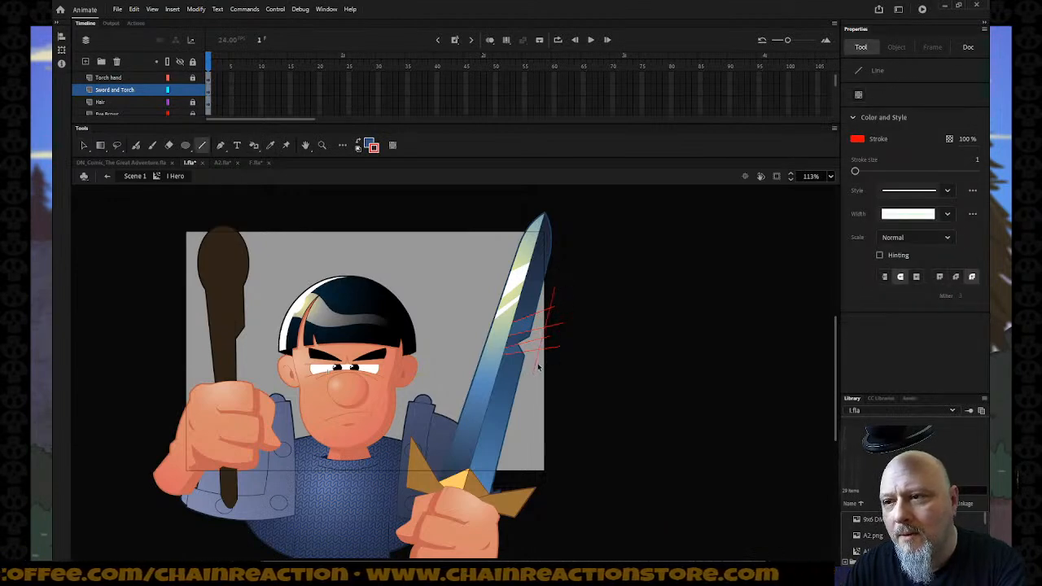
Step: Delete all the connected red guide lines around the sword's notch
key("v")
double_click(535, 362)
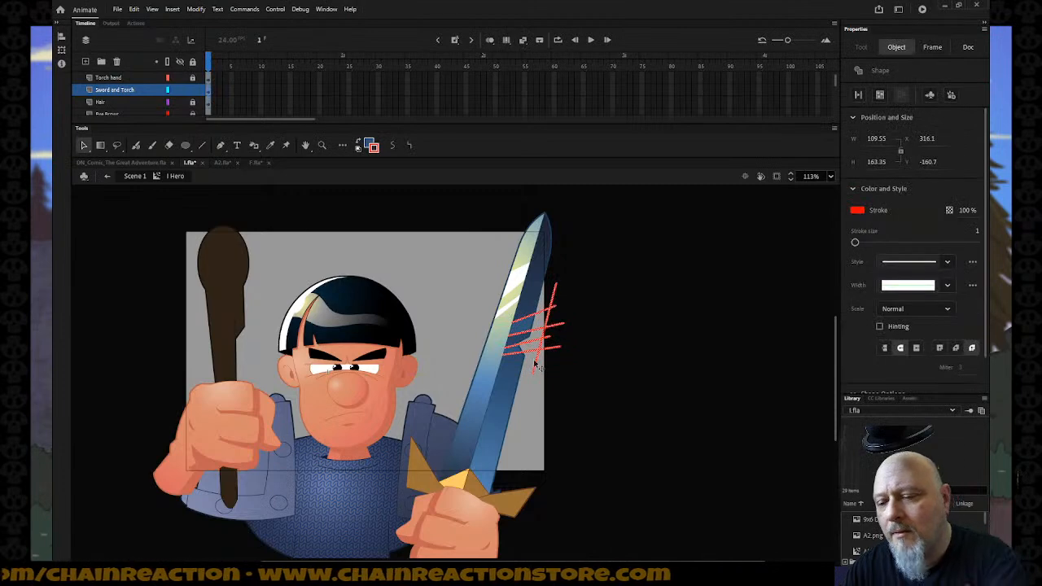
key("Delete")
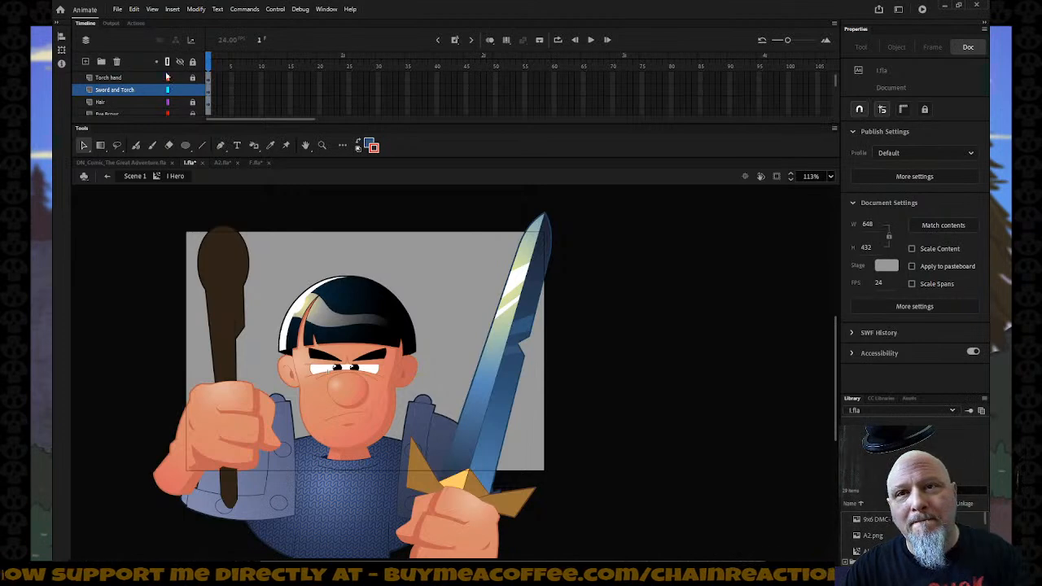
Step: Return to Scene 1, show every layer except Template, and lock all the layers
left_click(105, 176)
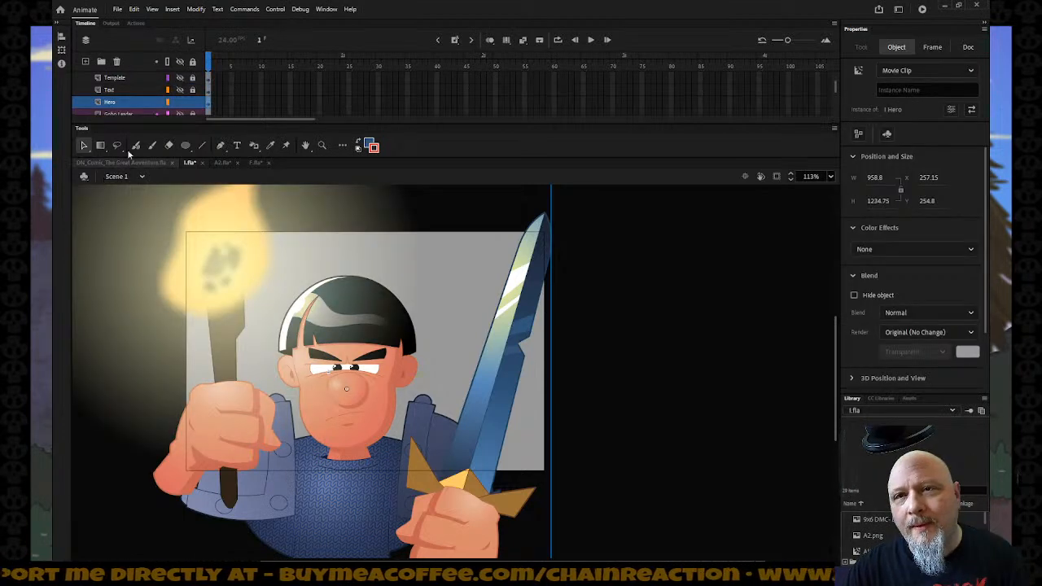
left_click(181, 61)
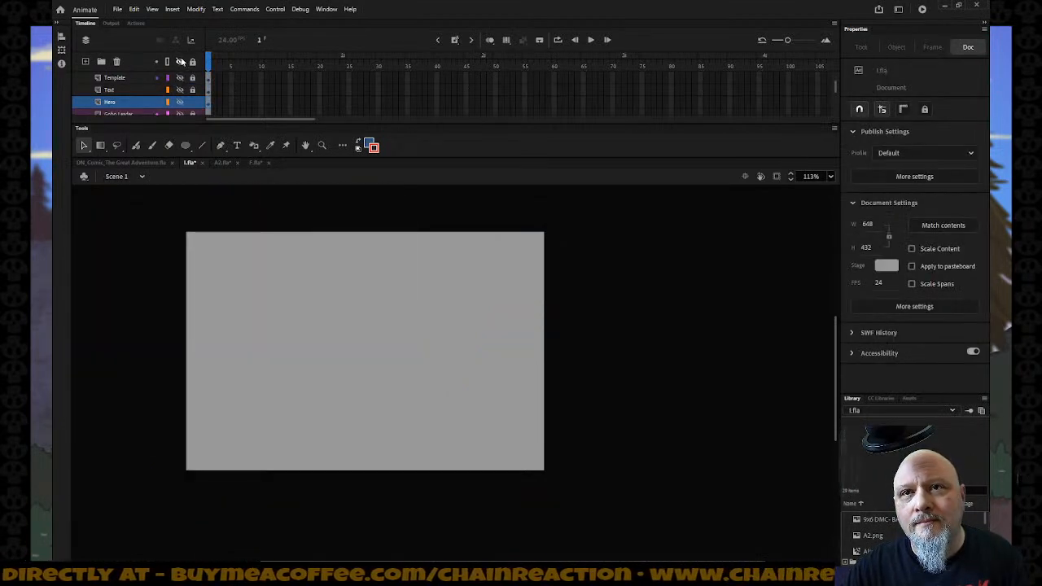
left_click(181, 61)
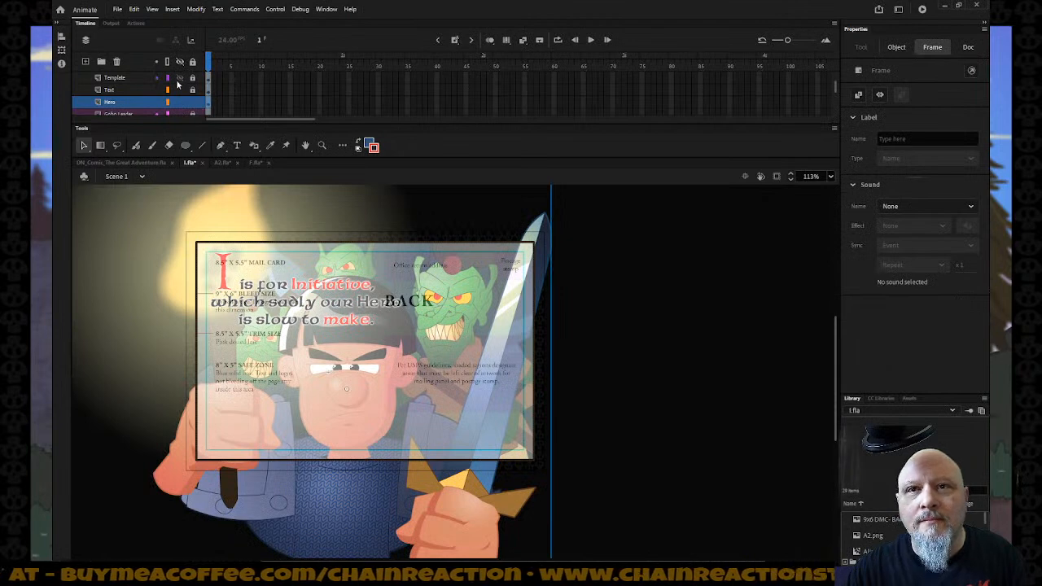
left_click(180, 78)
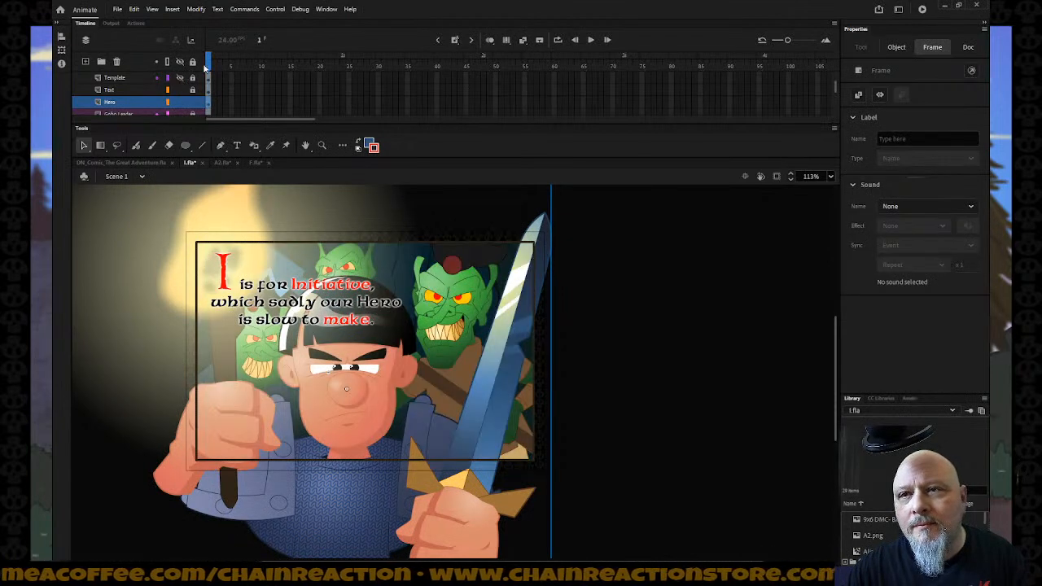
left_click(193, 62)
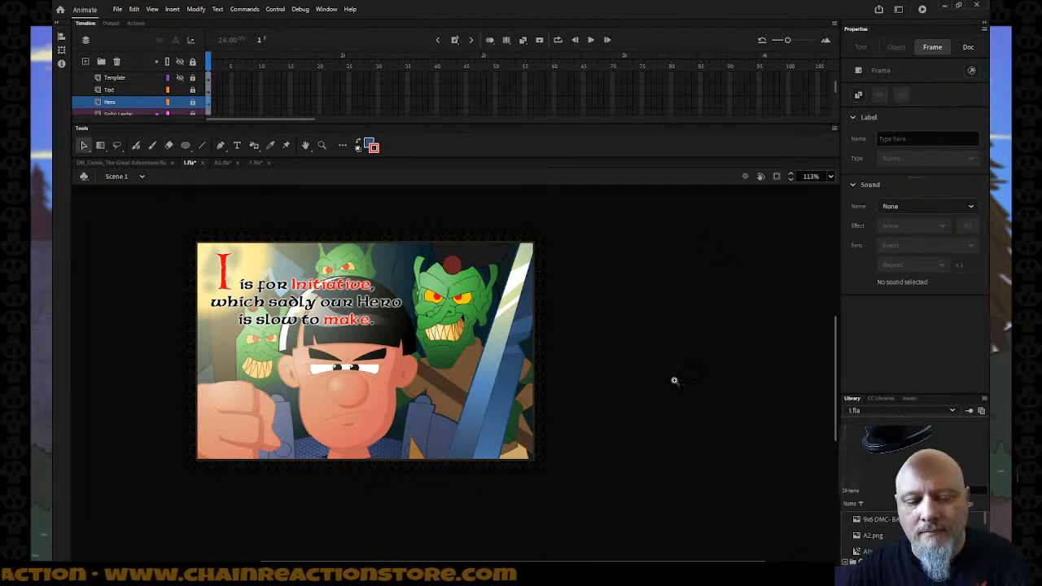
Step: Examine the framed card artwork up close, including the lettering, the goblins, the hero and the shaded sword
key("z")
left_click_drag(179, 224, 557, 478)
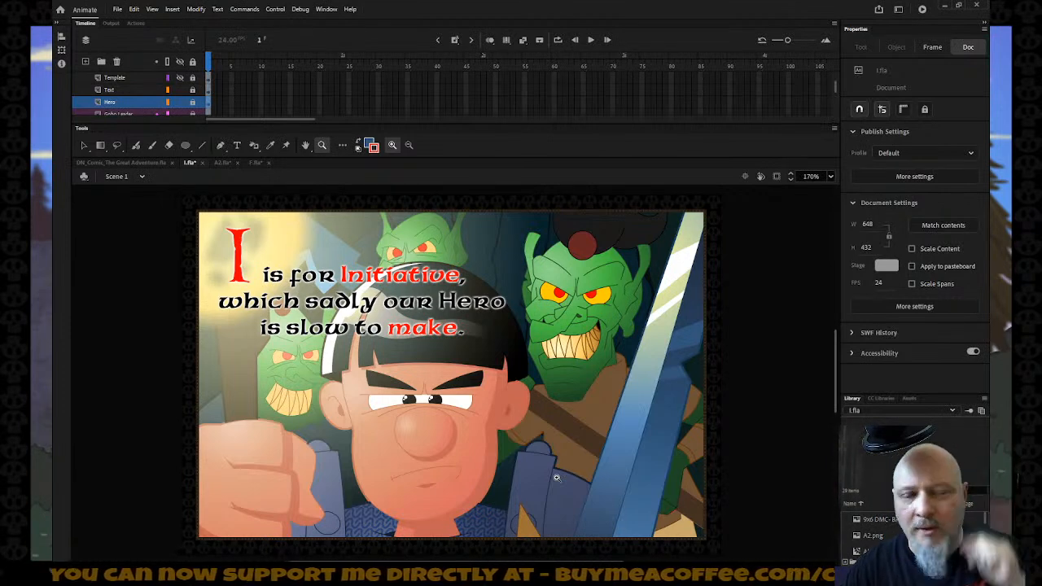
scroll(468, 447, "down", 3)
scroll(467, 435, "up", 3)
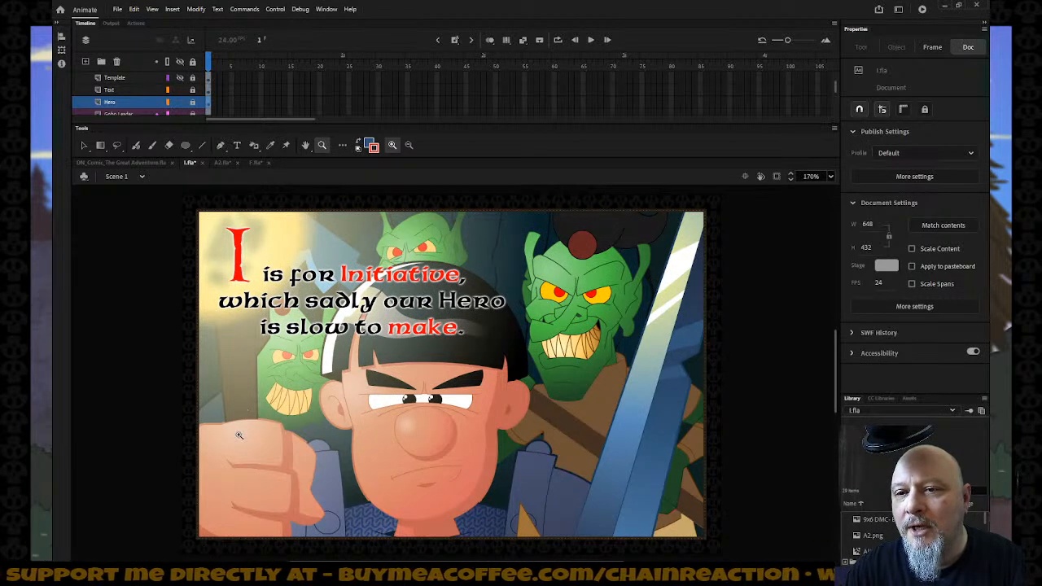
scroll(487, 436, "down", 3)
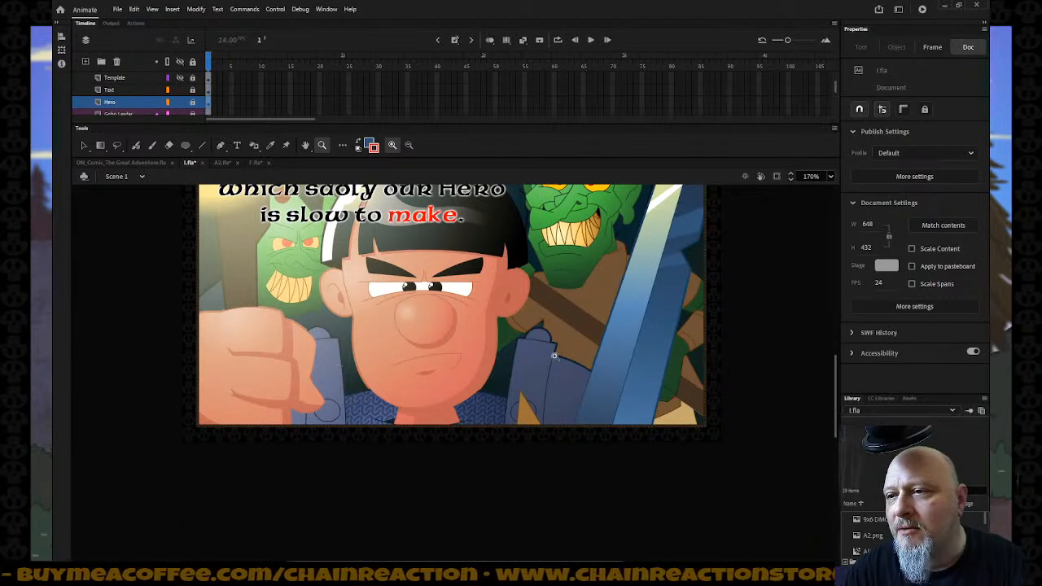
scroll(522, 437, "up", 3)
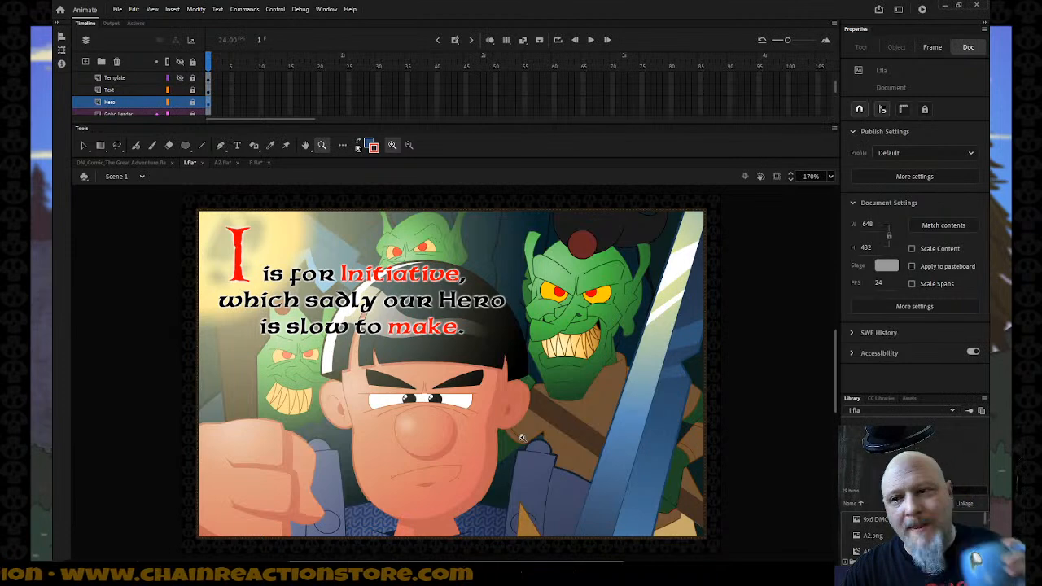
scroll(525, 427, "down", 3)
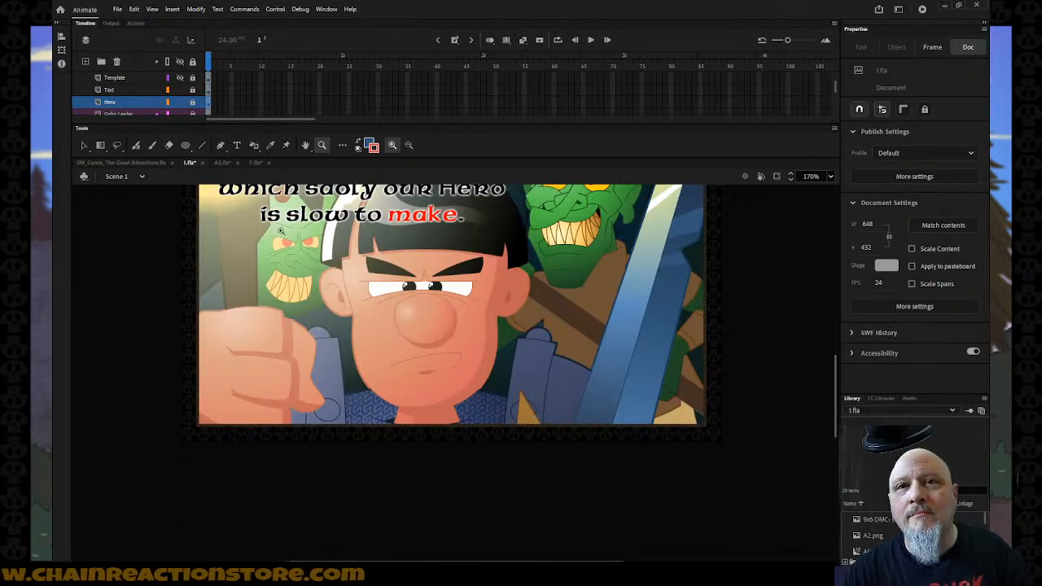
Step: Unlock the Hero layer and open the hero symbol for editing
left_click(194, 102)
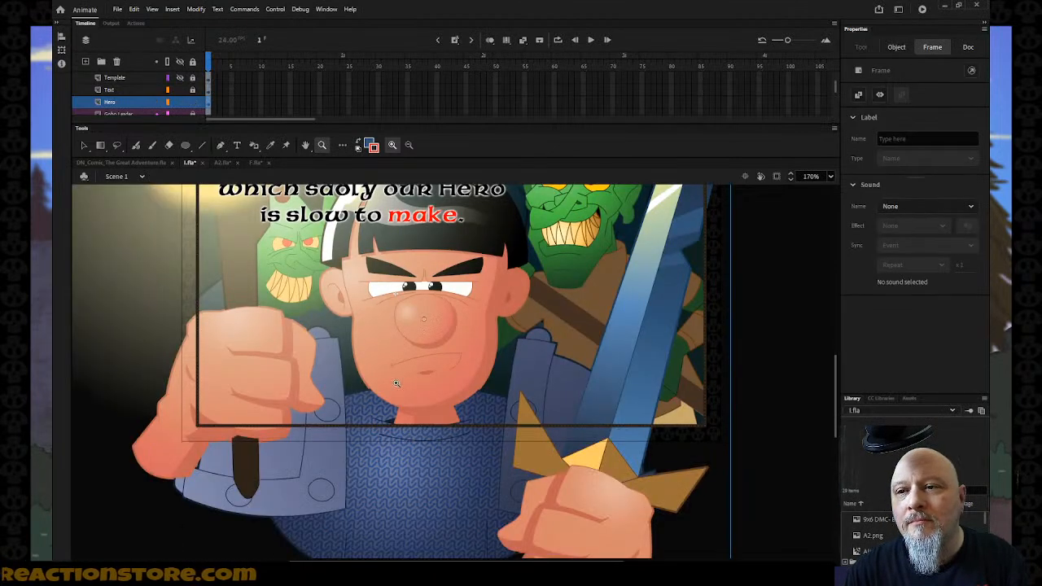
key("v")
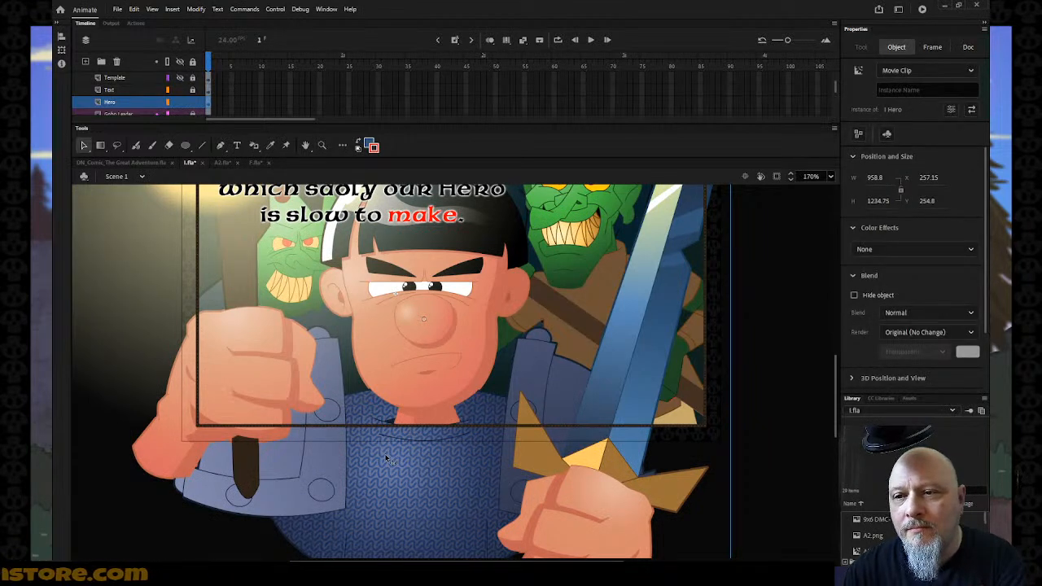
double_click(385, 456)
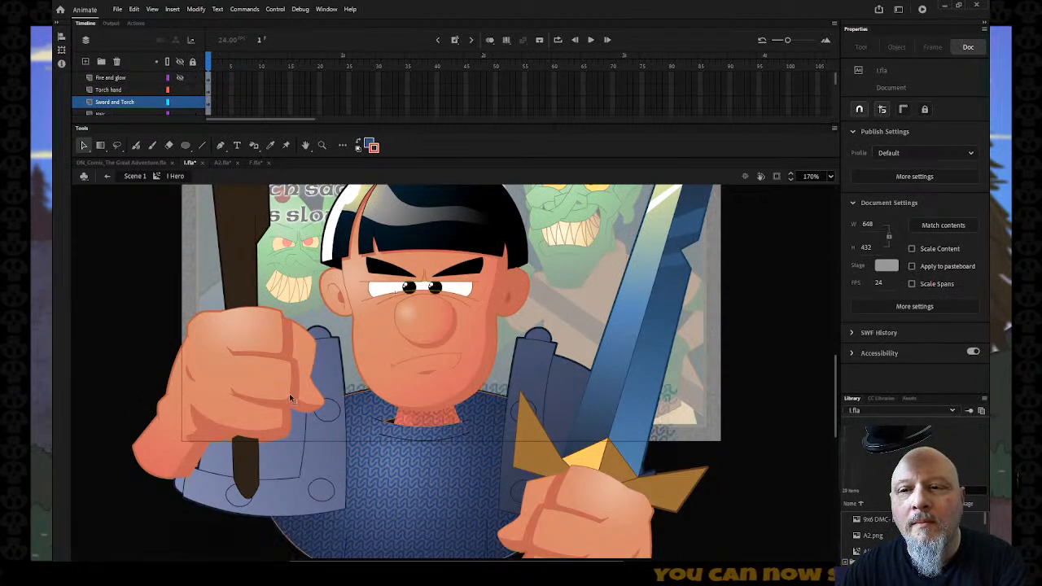
Step: Isolate the hero's shoulder armor by locking and hiding every layer except Sholders
left_click(330, 464)
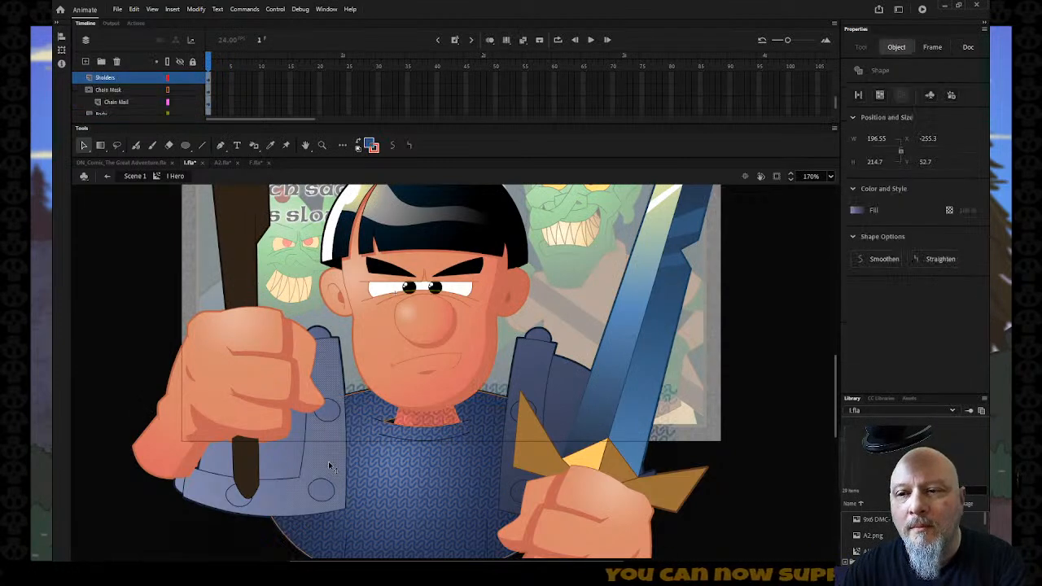
left_click(191, 78, "alt")
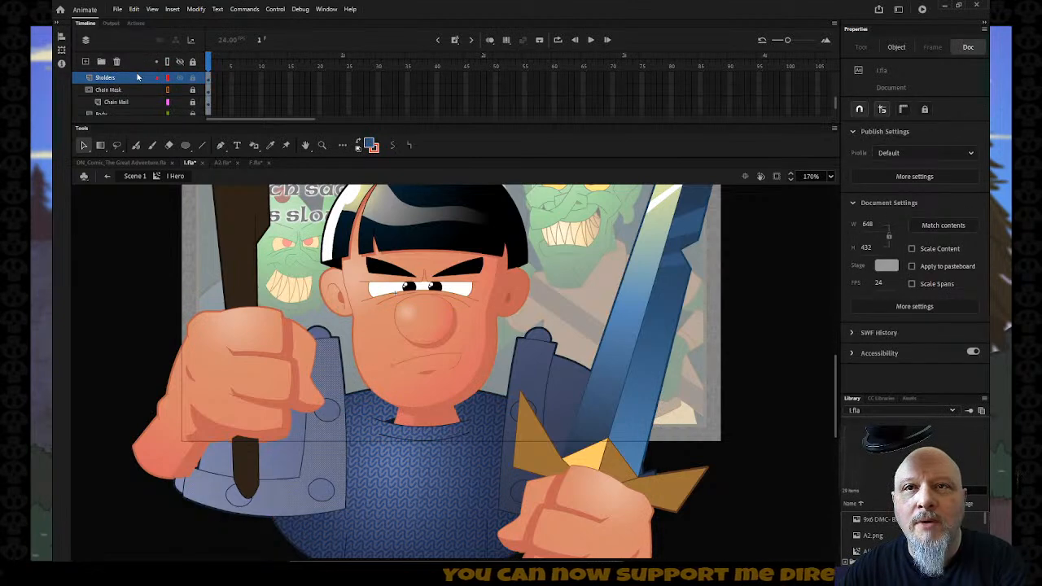
left_click(139, 77)
left_click(125, 289)
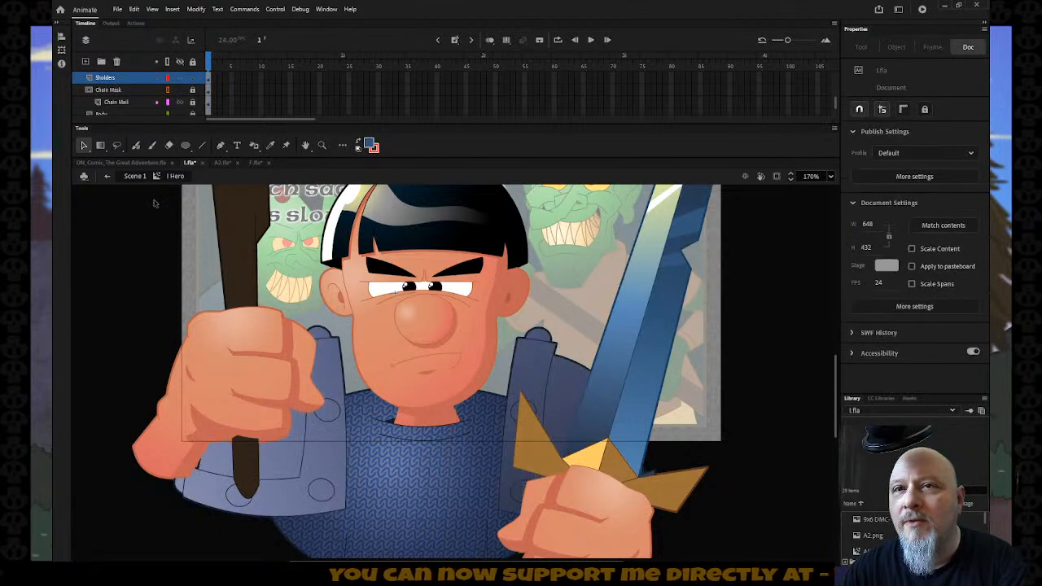
left_click(180, 62)
left_click(180, 77)
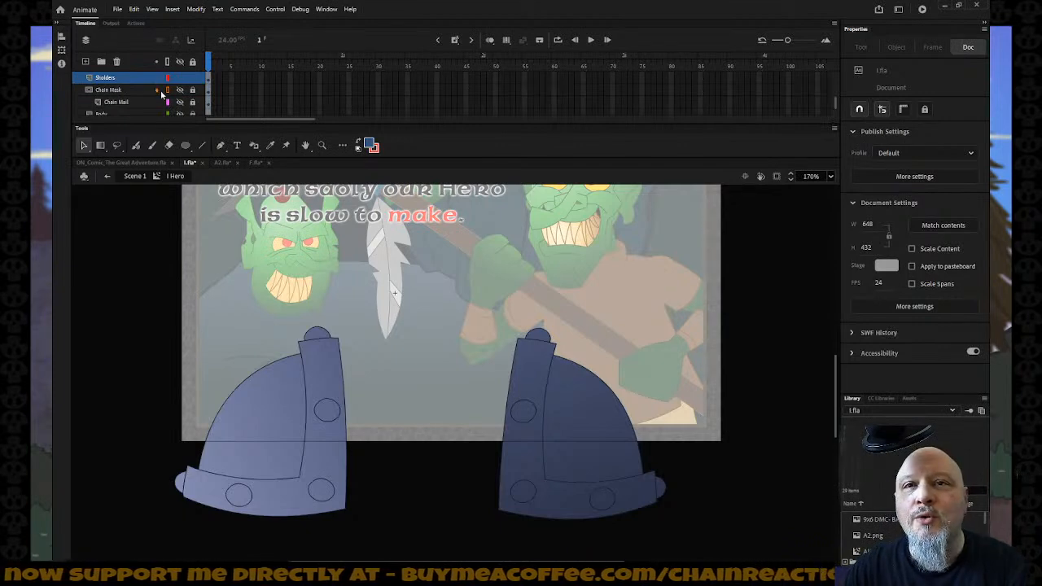
Step: Unlock the Sword and Torch layer and make it visible alongside the shoulder armor
scroll(167, 88, "down", 1)
scroll(167, 88, "down", 1)
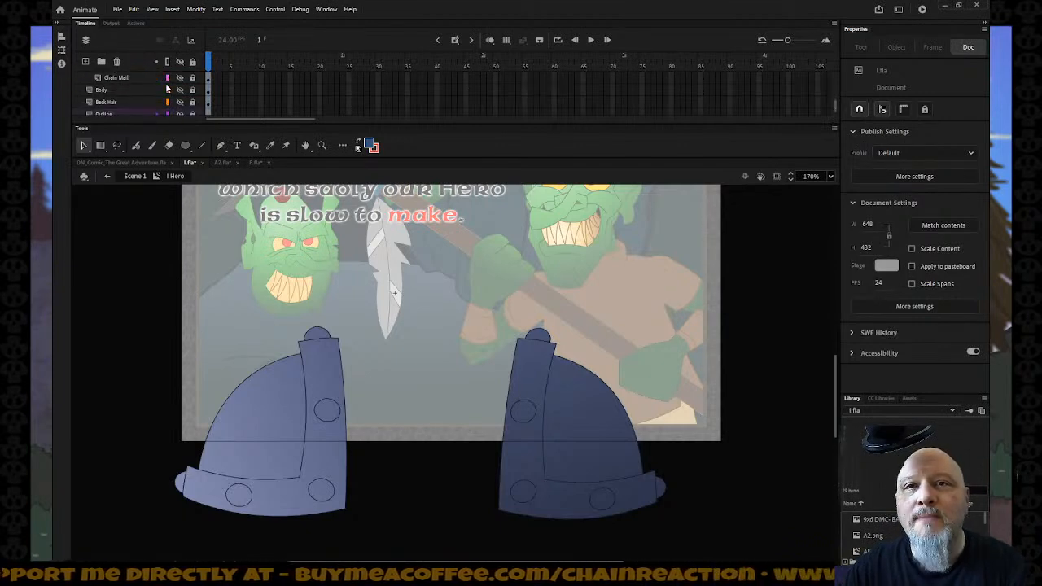
scroll(167, 88, "up", 4)
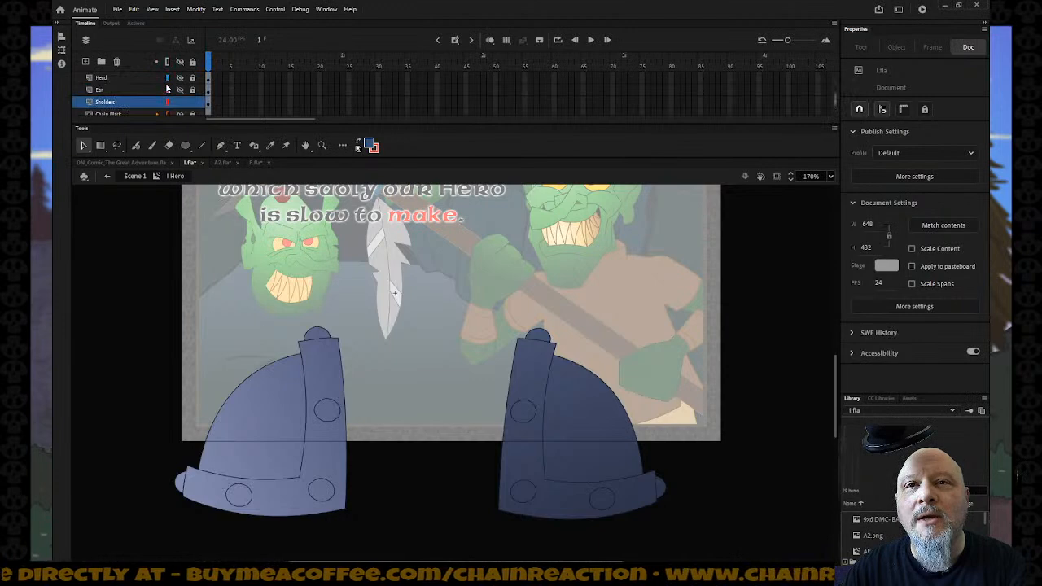
scroll(167, 88, "down", 6)
scroll(166, 88, "down", 4)
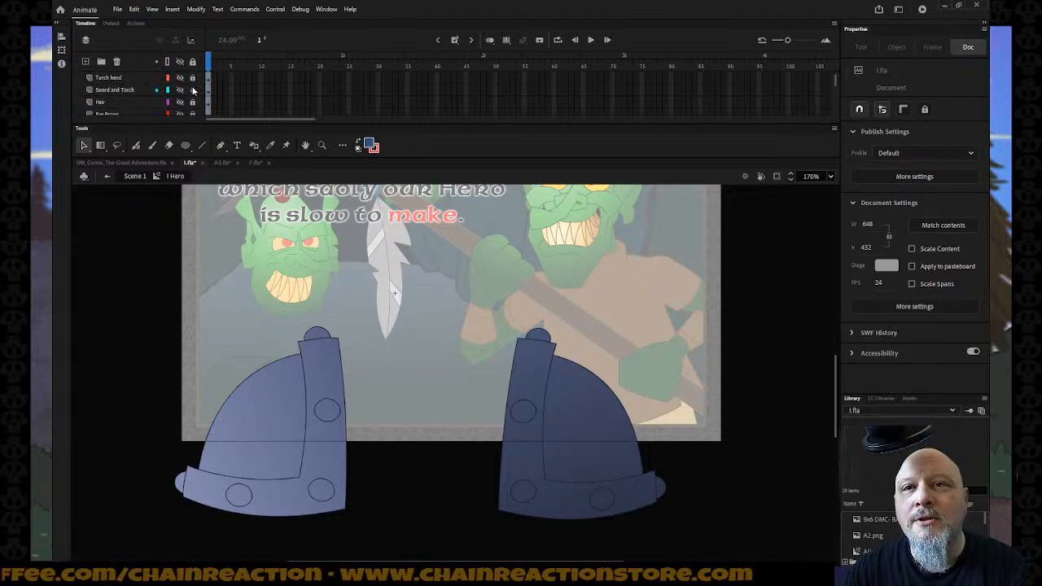
left_click(181, 91)
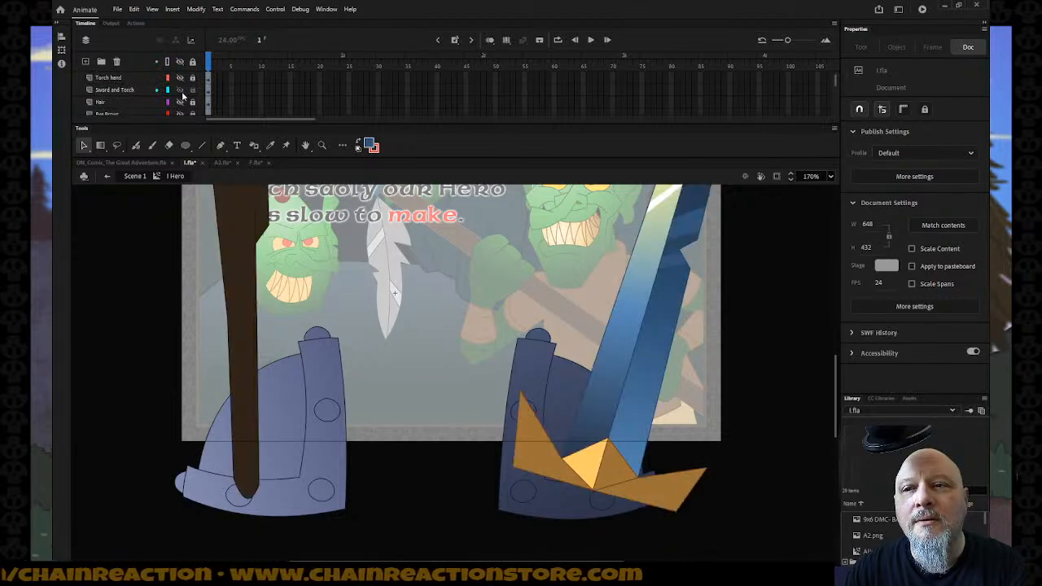
Step: Sample the yellow-to-blue radial gradient from the light side of the sword blade as the fill
scroll(747, 358, "up", 3)
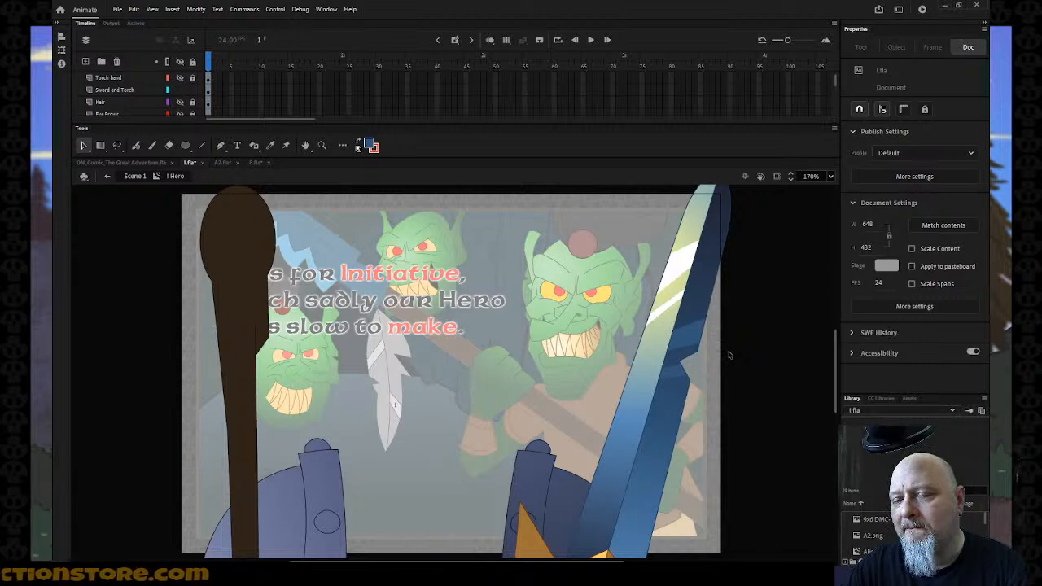
key("i")
left_click(651, 364)
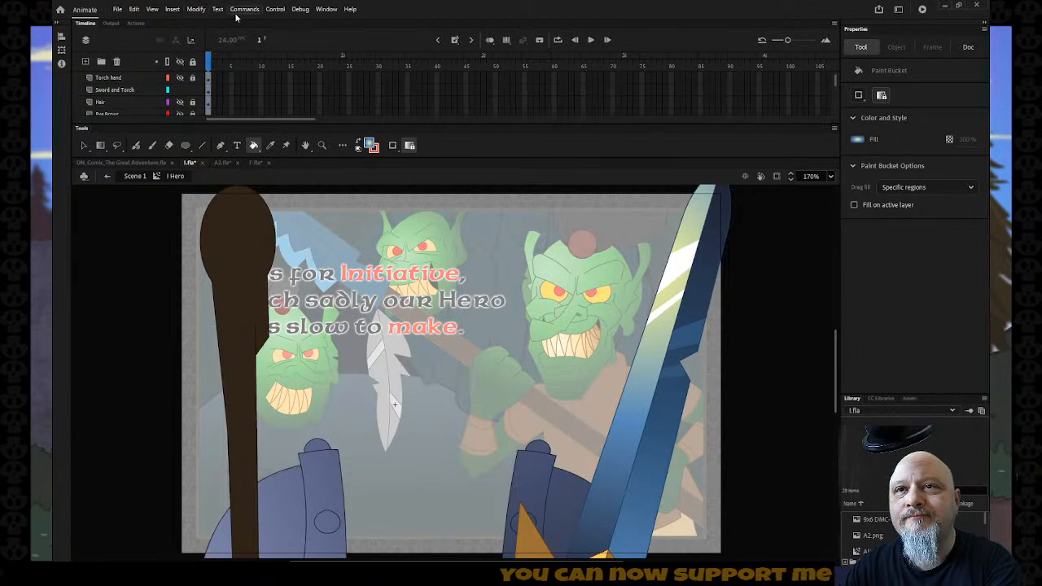
Step: Bring up the color settings for the sampled gradient and move them over the torch, clear of the sword
left_click(325, 13)
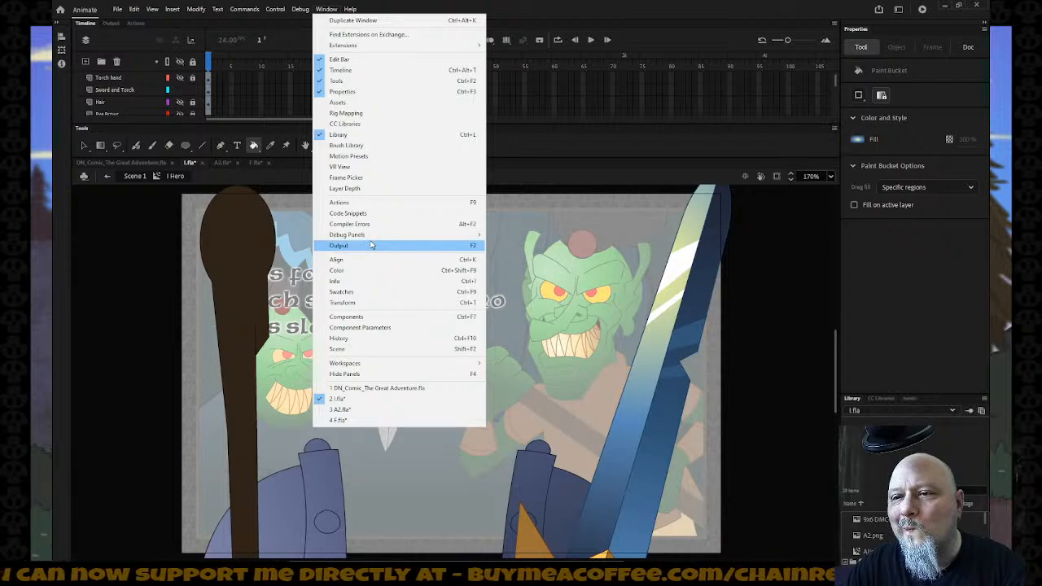
mouse_move(370, 238)
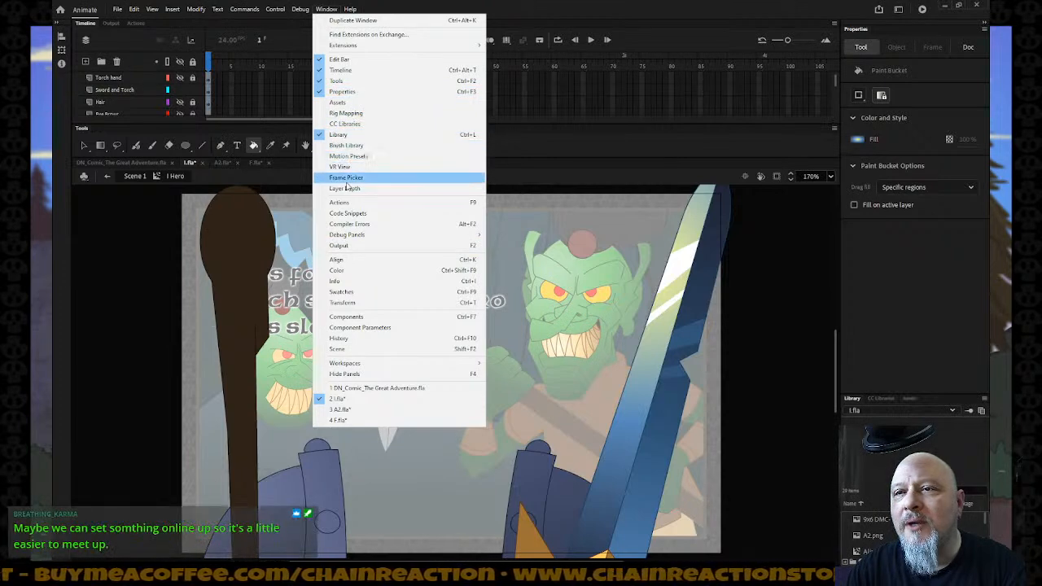
left_click(336, 271)
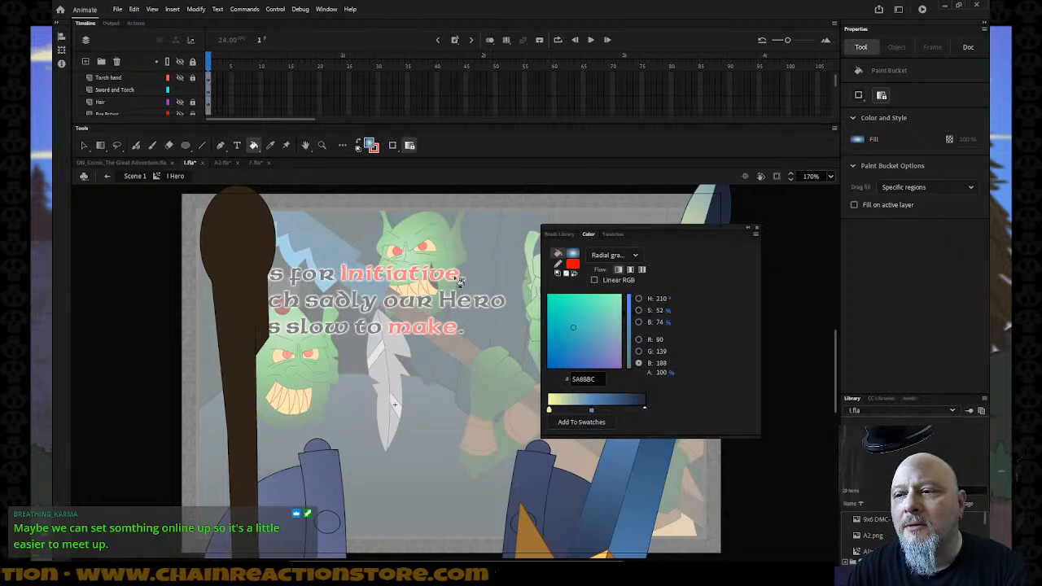
left_click_drag(671, 231, 220, 255)
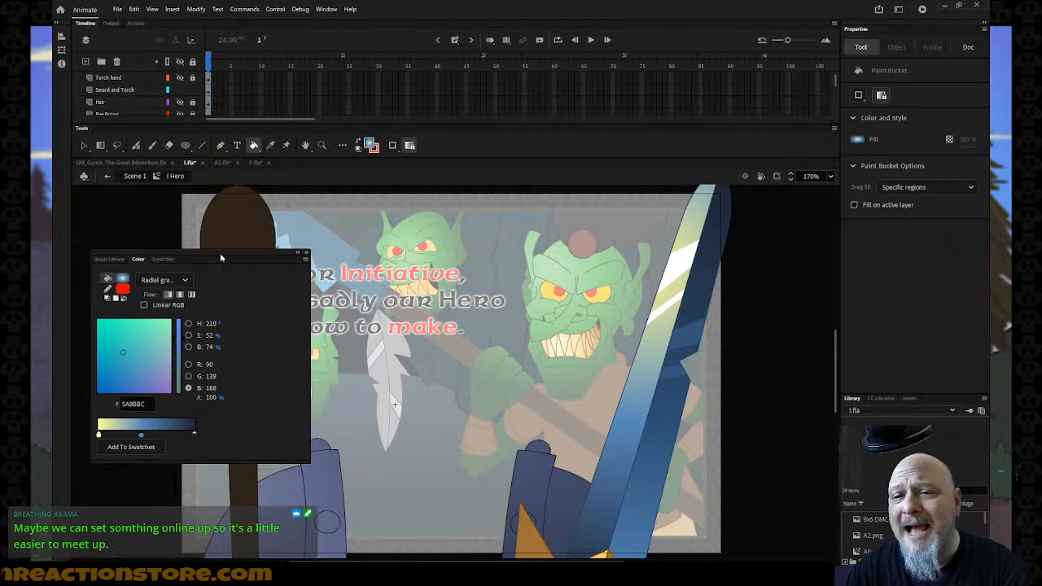
Step: Recolor the gradient's middle stop with the shoulder armor's blue (5B6487) and shift it closer to the yellow stop
left_click(142, 438)
left_click(338, 492)
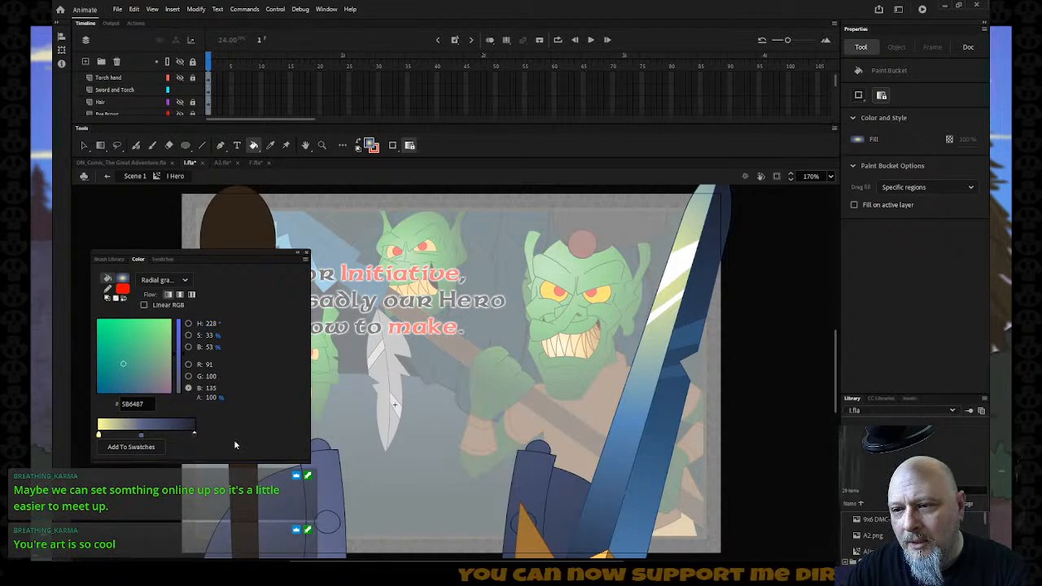
left_click_drag(142, 437, 131, 438)
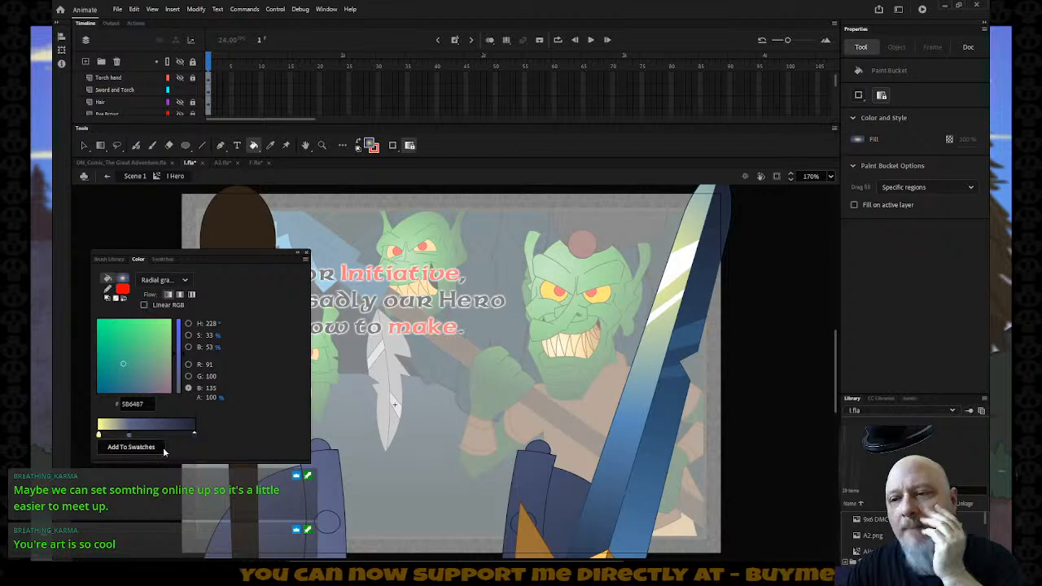
left_click(298, 253)
Step: Fill the torch-side shoulder's vertical band and curved plate with the yellow-to-blue gradient, placing the highlights near their upper ends
scroll(342, 479, "down", 3)
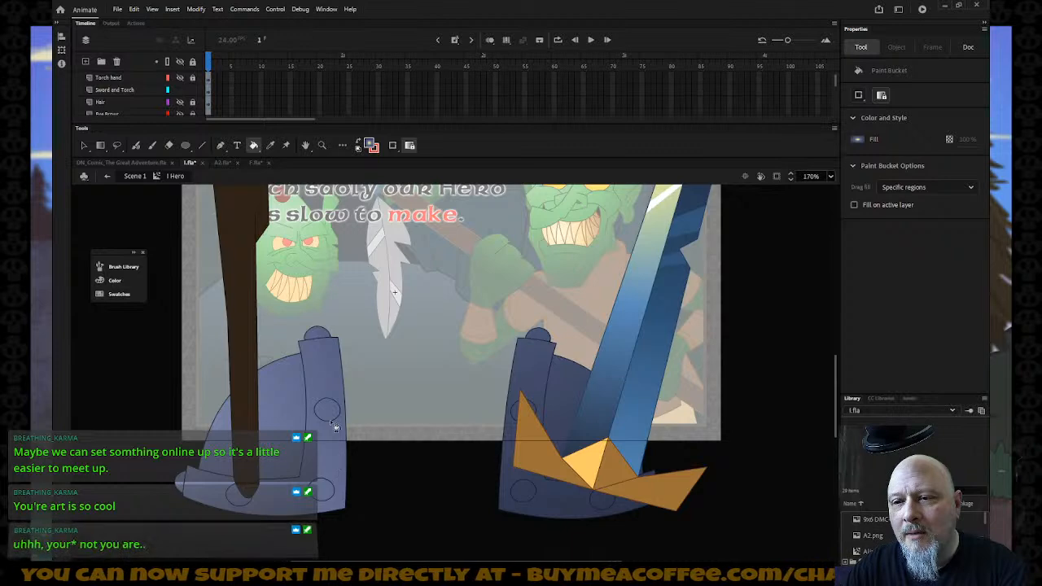
left_click(310, 354)
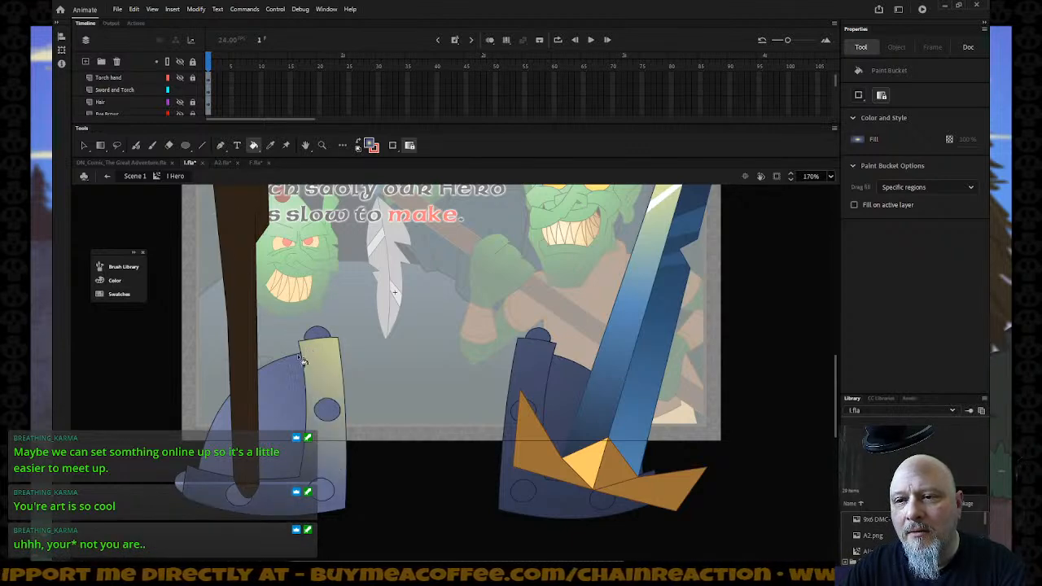
left_click(286, 386)
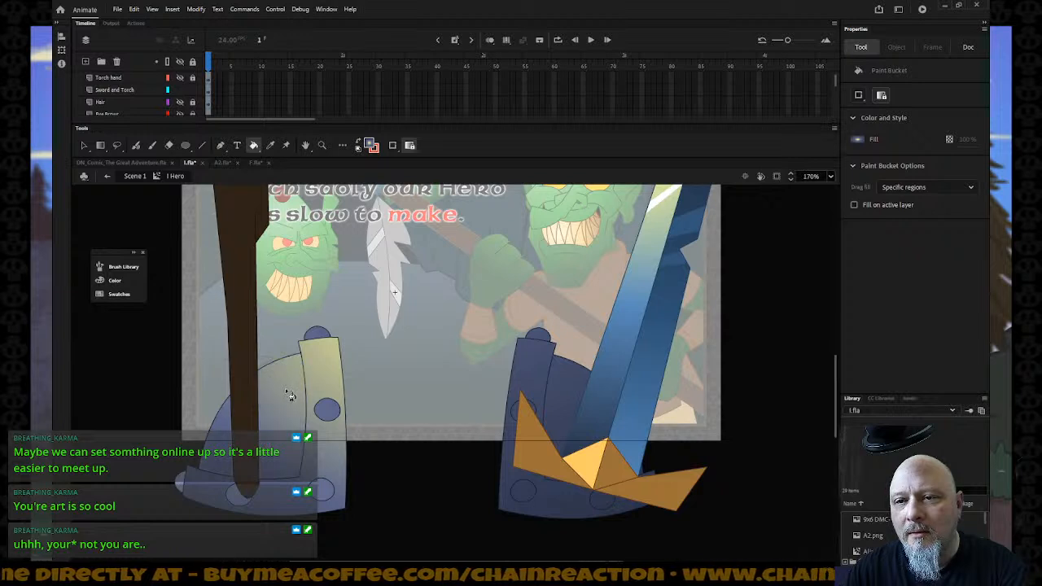
left_click(319, 334)
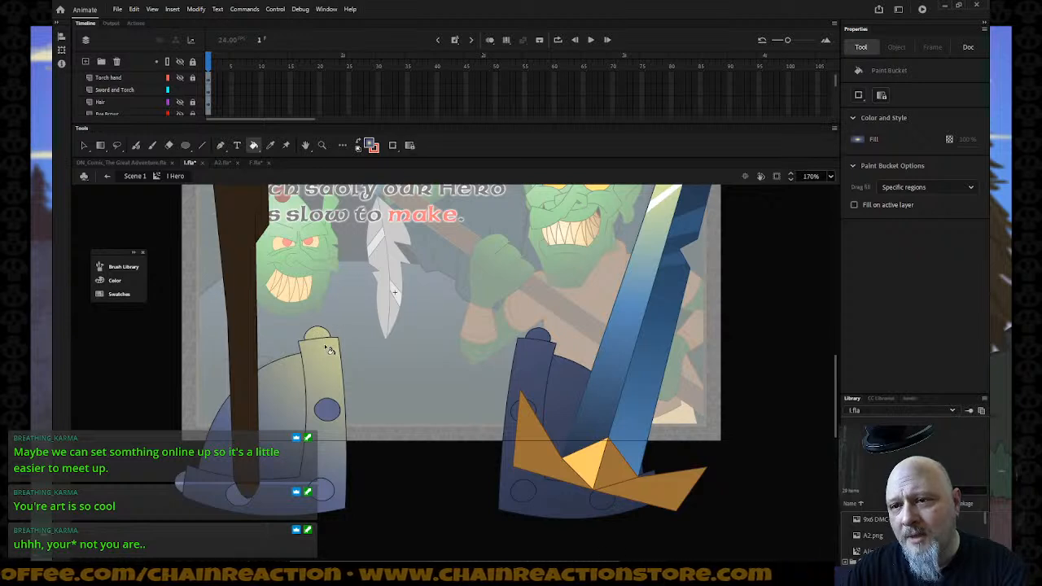
left_click(329, 349)
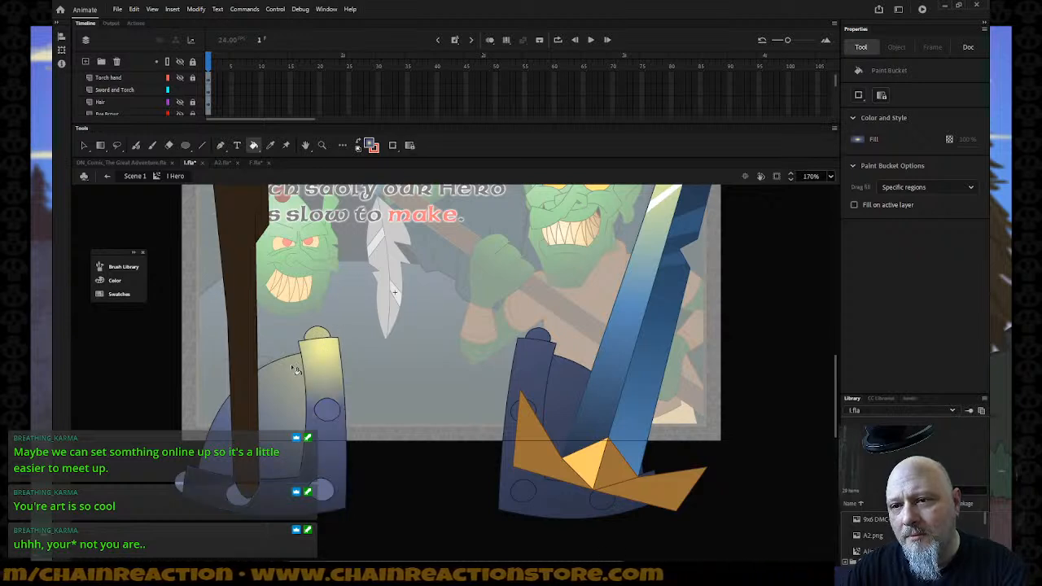
left_click(295, 371)
Step: Fill the rivets on the torch-side shoulder with the radial gradient, giving each a small yellow highlight
left_click(318, 335)
left_click(329, 409)
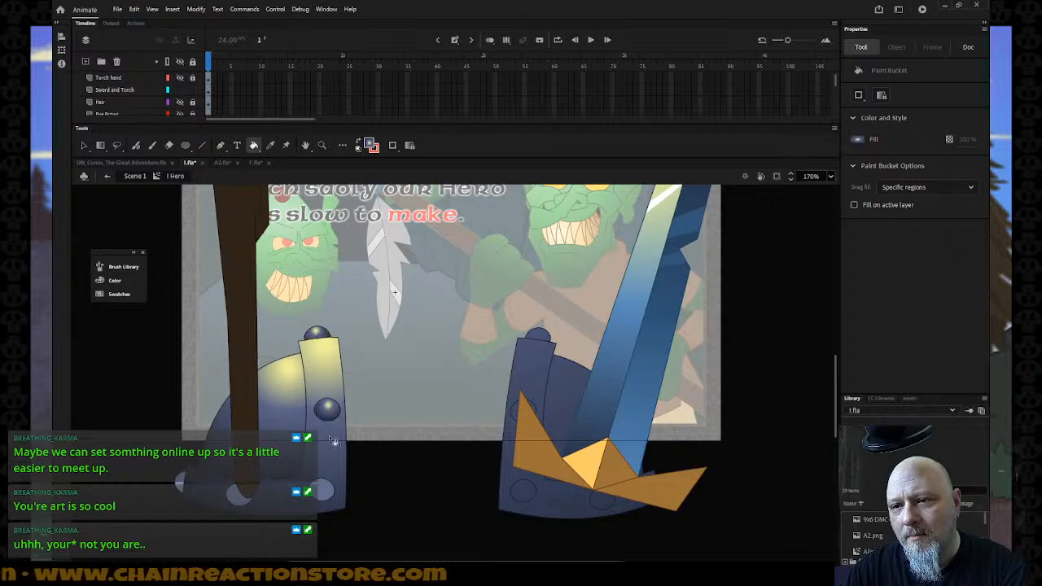
left_click(324, 487)
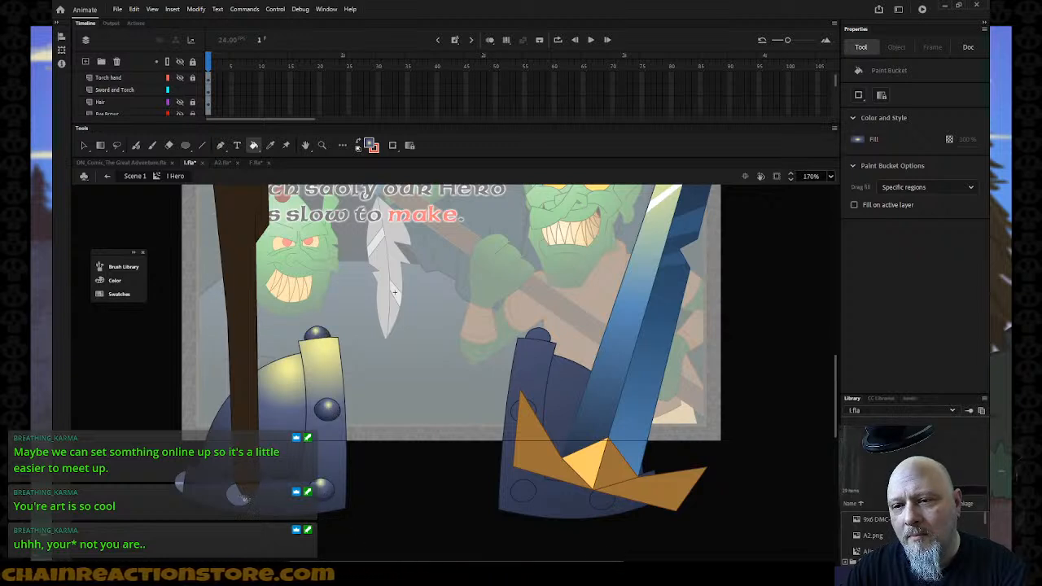
left_click(239, 495)
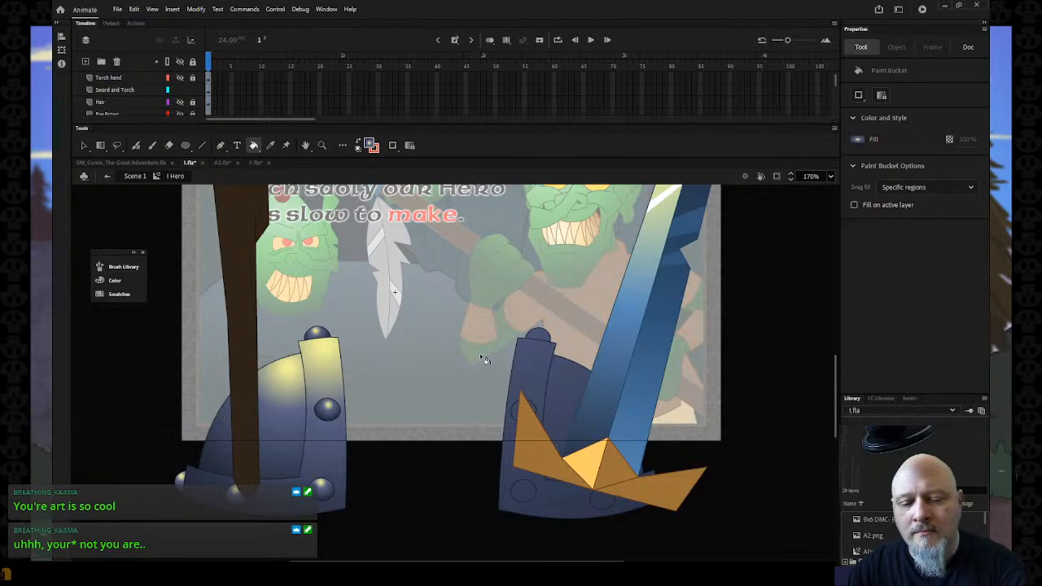
Step: Enlarge the gradient on the torch-side shoulder's curved plate and shrink the one on its vertical band
key("q")
left_click(285, 393)
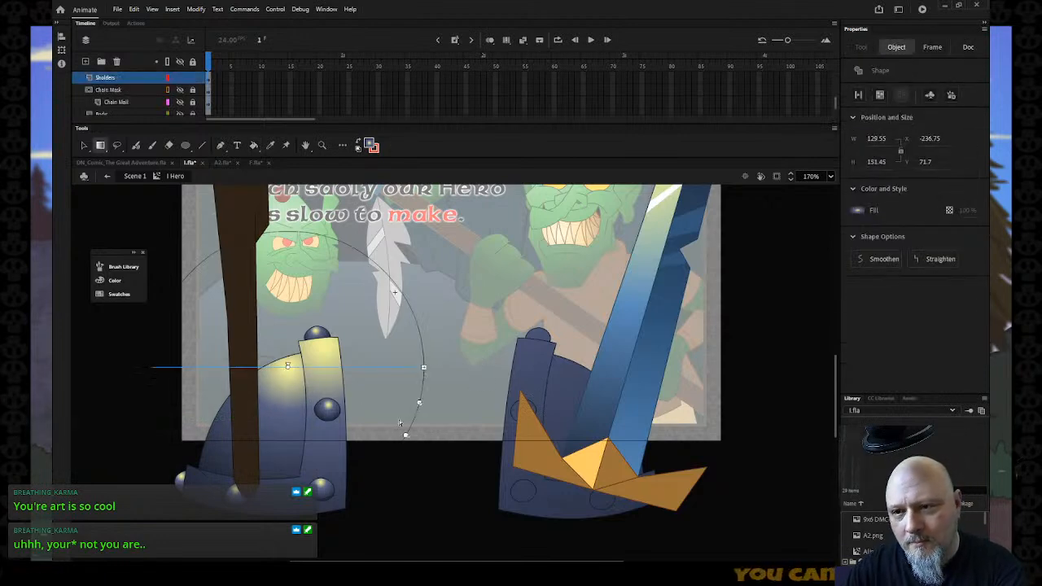
left_click_drag(419, 405, 449, 433)
left_click(329, 358)
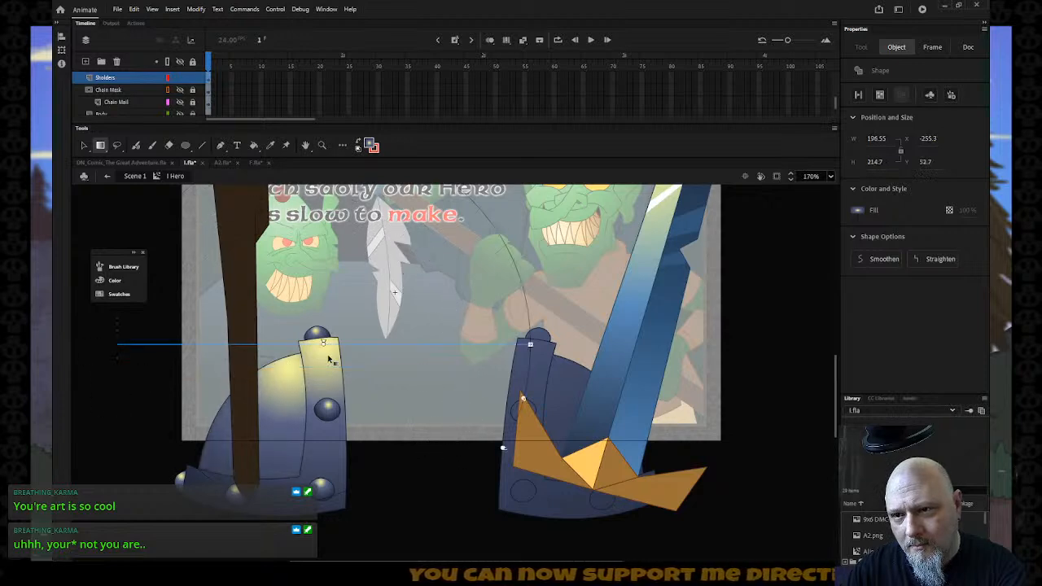
left_click_drag(523, 398, 457, 381)
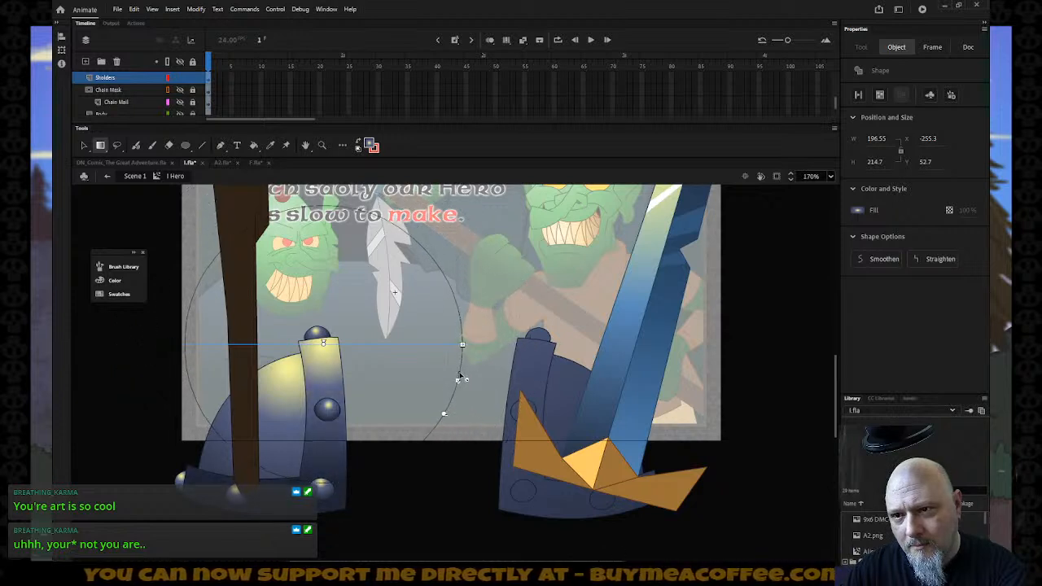
left_click(399, 513)
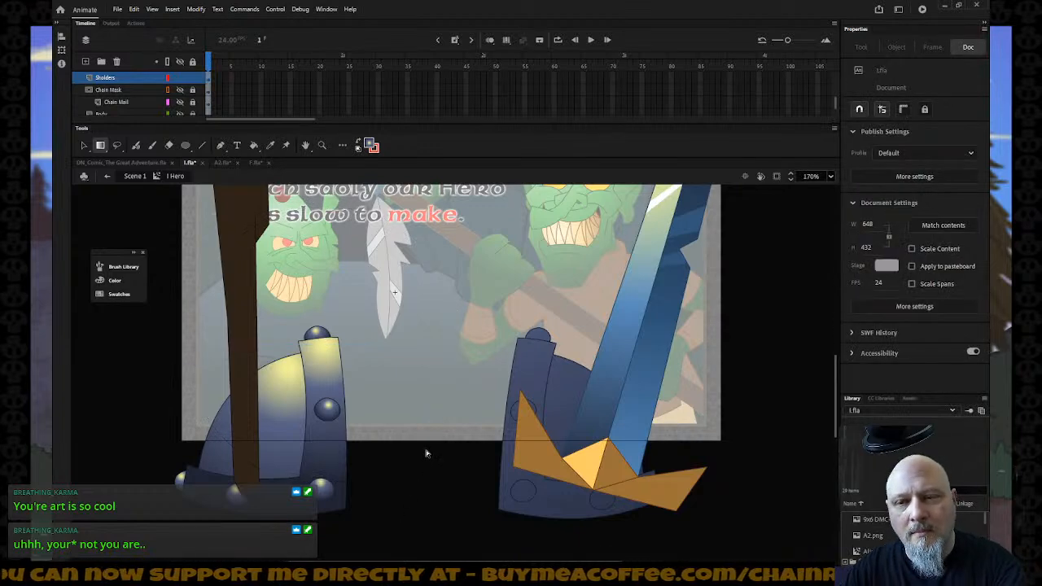
Step: Draw a red line along the curved plate's edge beside the vertical band and bend it to follow that edge
key("z")
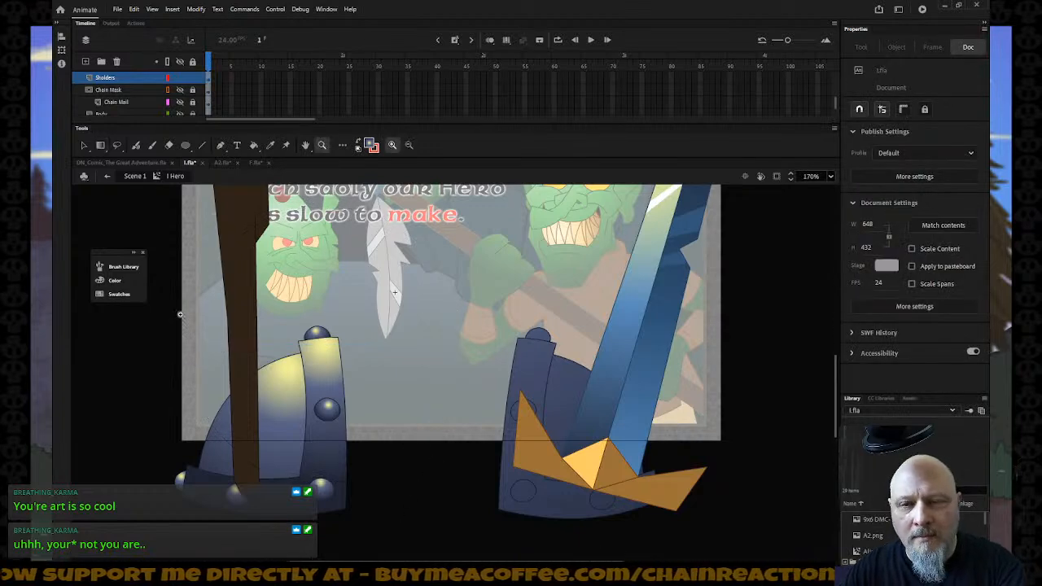
left_click_drag(177, 301, 394, 520)
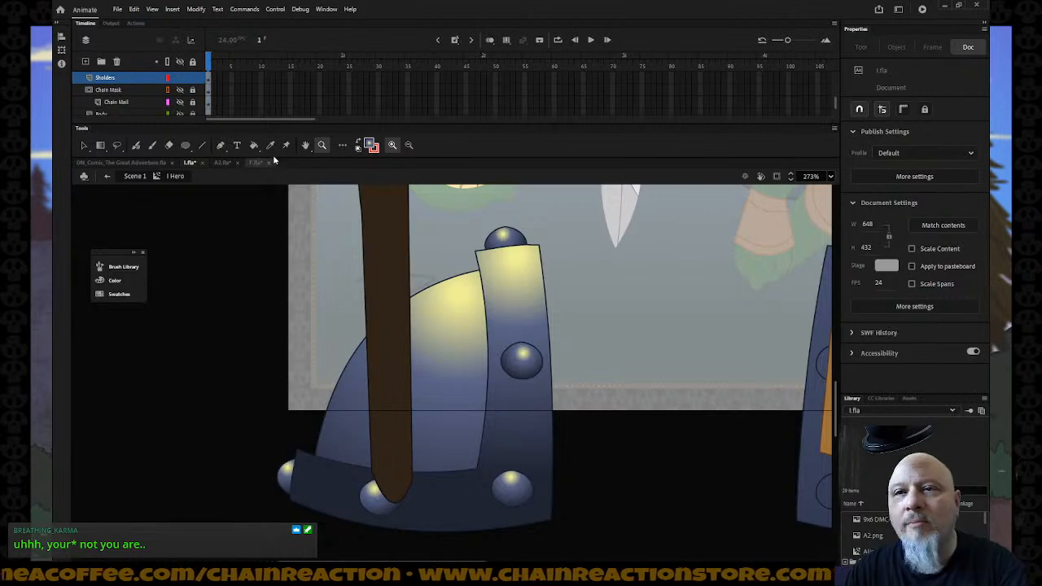
left_click(202, 145)
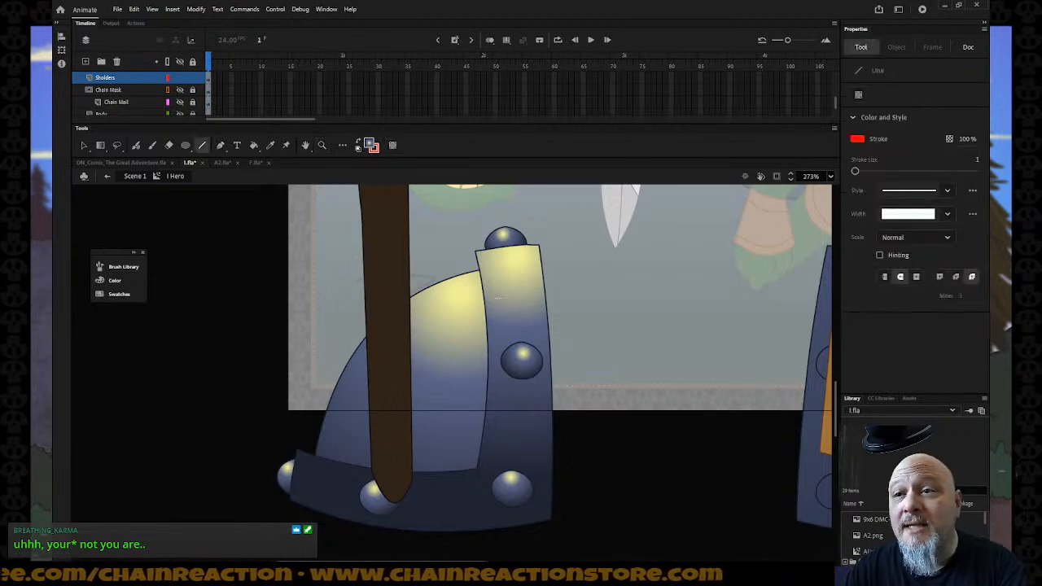
left_click_drag(474, 271, 475, 471)
key("v")
left_click_drag(475, 370, 486, 364)
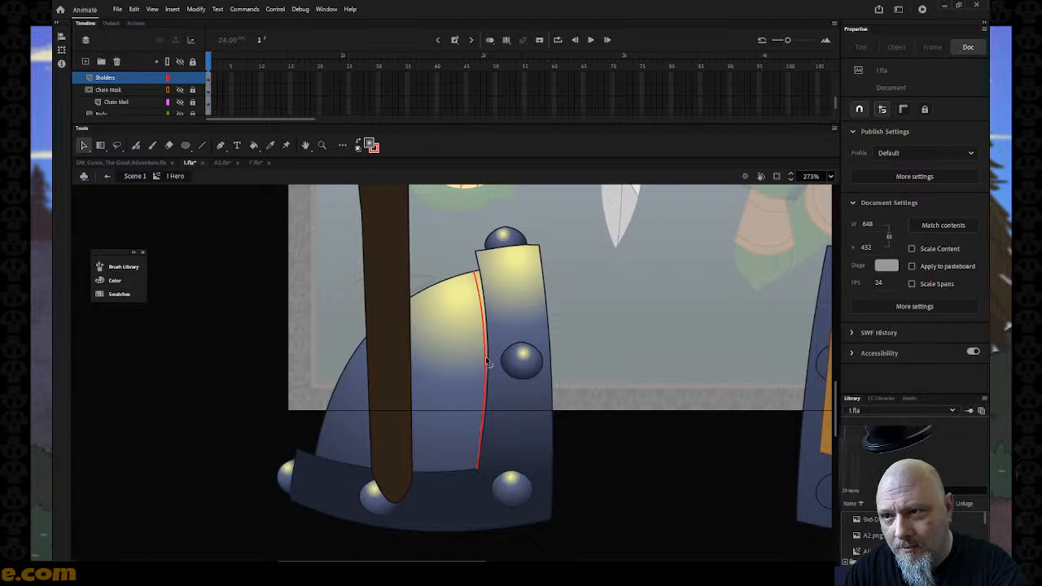
Step: Duplicate the middle rivet's outline as a red stroke offset slightly down and right, at X -95.1, Y 133.3
left_click(504, 372)
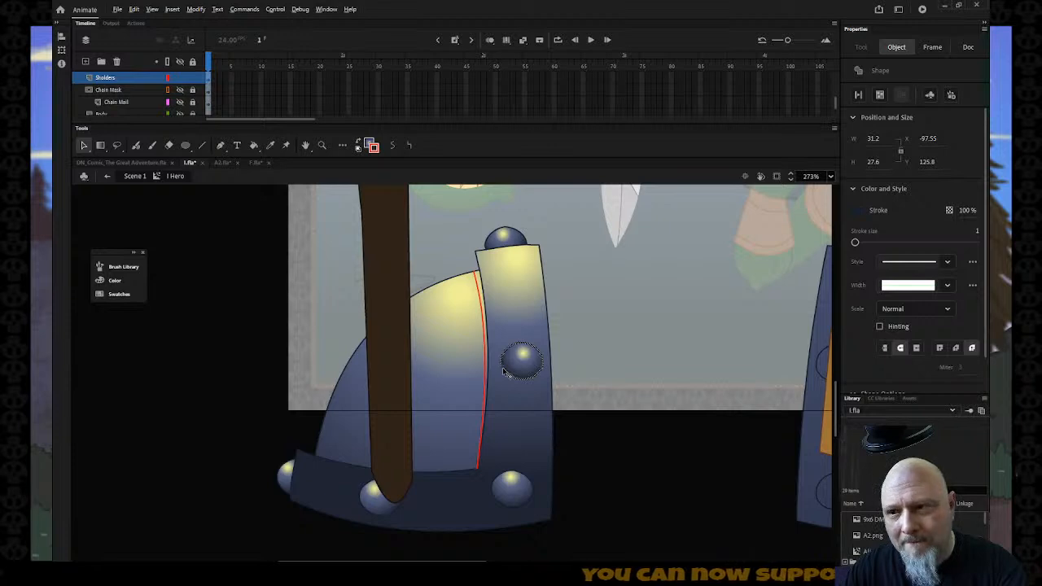
left_click_drag(504, 371, 504, 377)
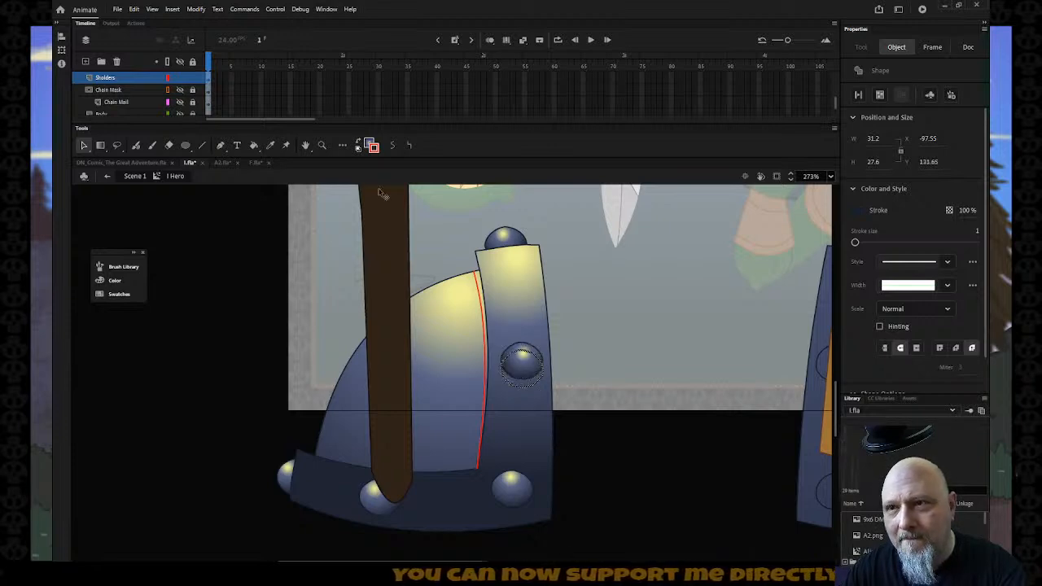
left_click(373, 147)
left_click(411, 230)
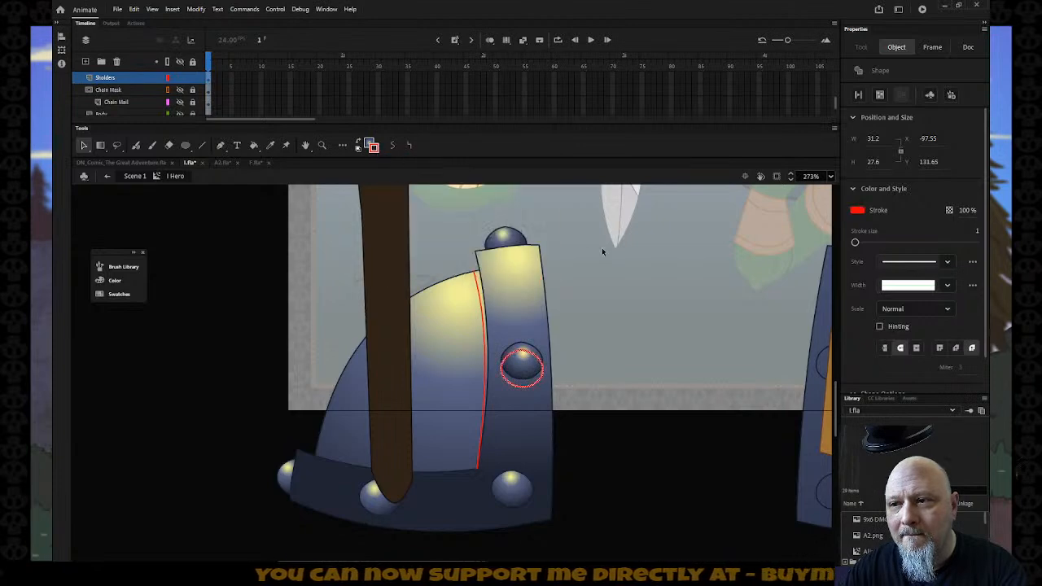
key("Right")
key("Right")
key("Right")
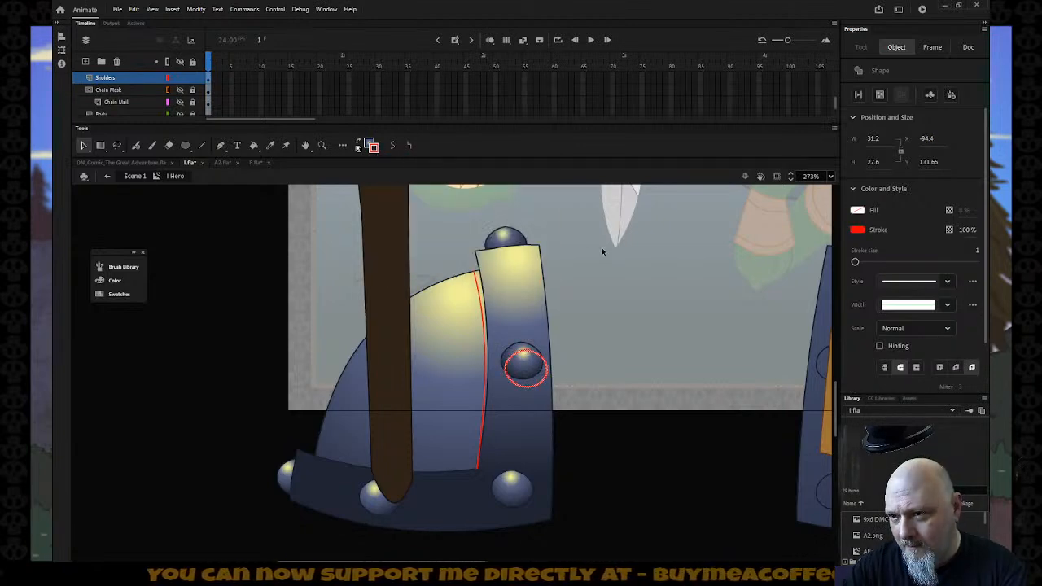
key("Up")
key("Left")
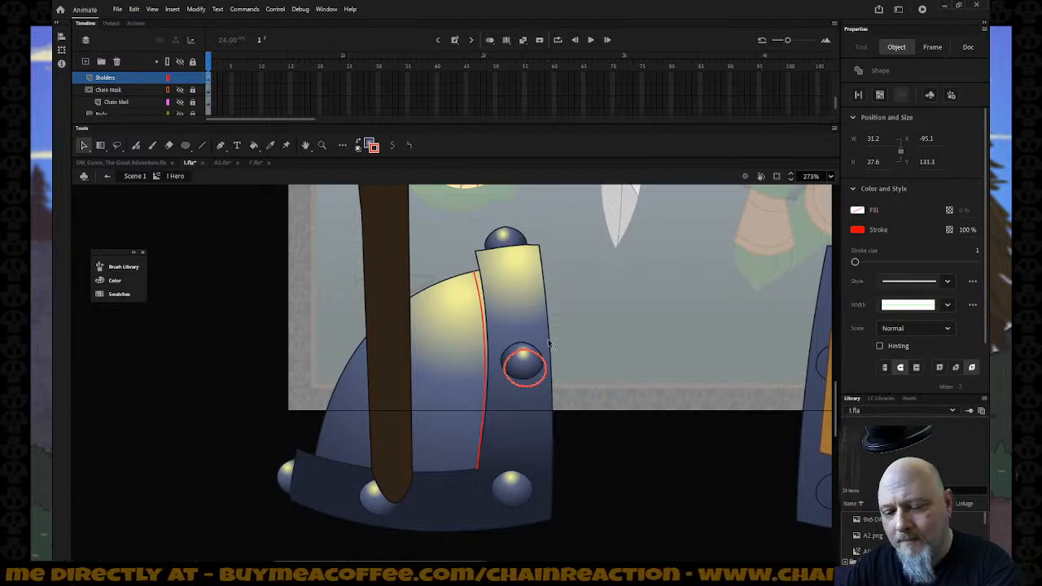
Step: Fill the thin strip between the red line and the vertical band with dark blue 373D54 sampled from the band
left_click(368, 143)
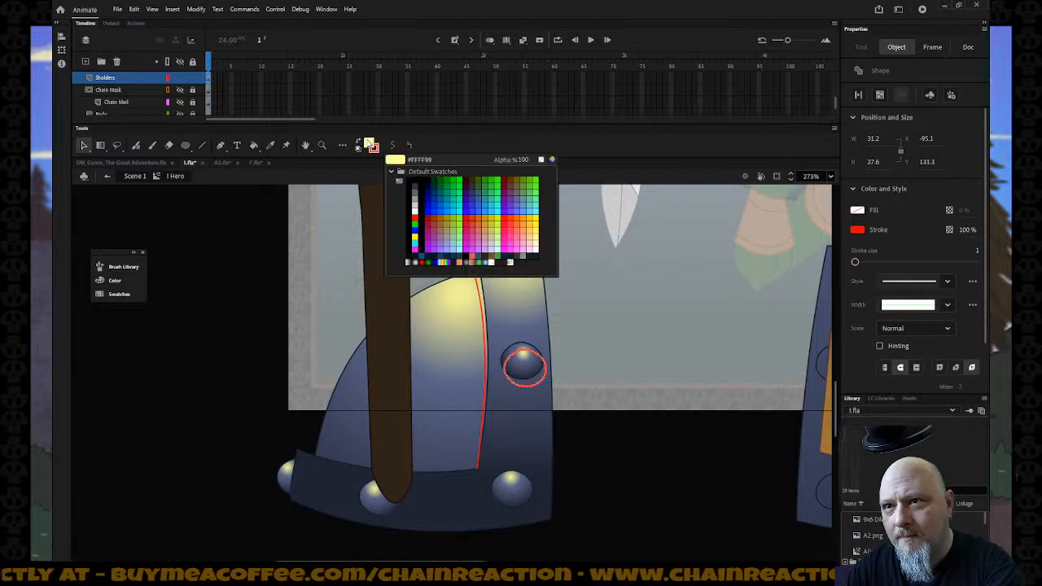
left_click(547, 349)
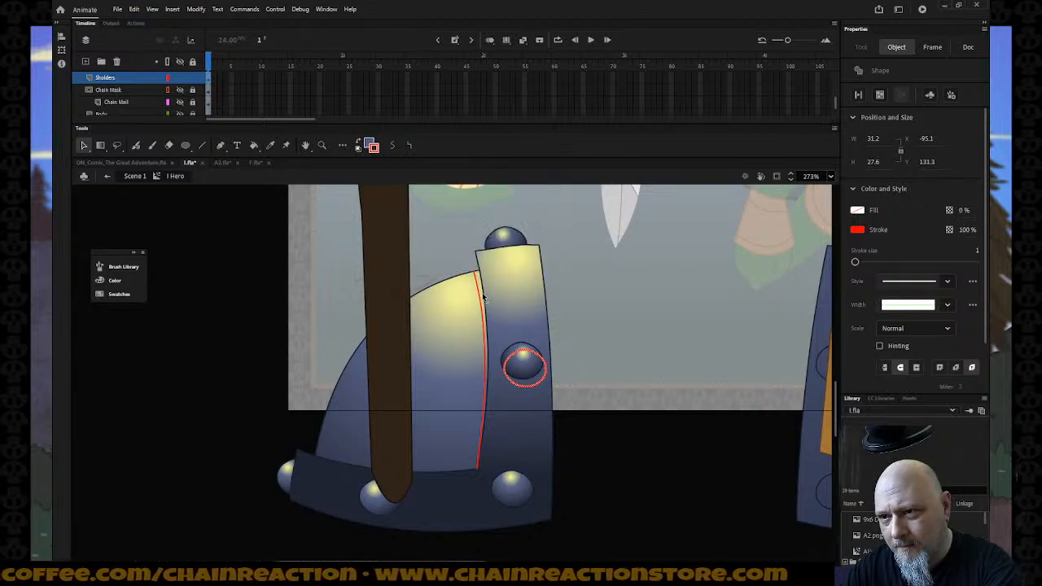
key("k")
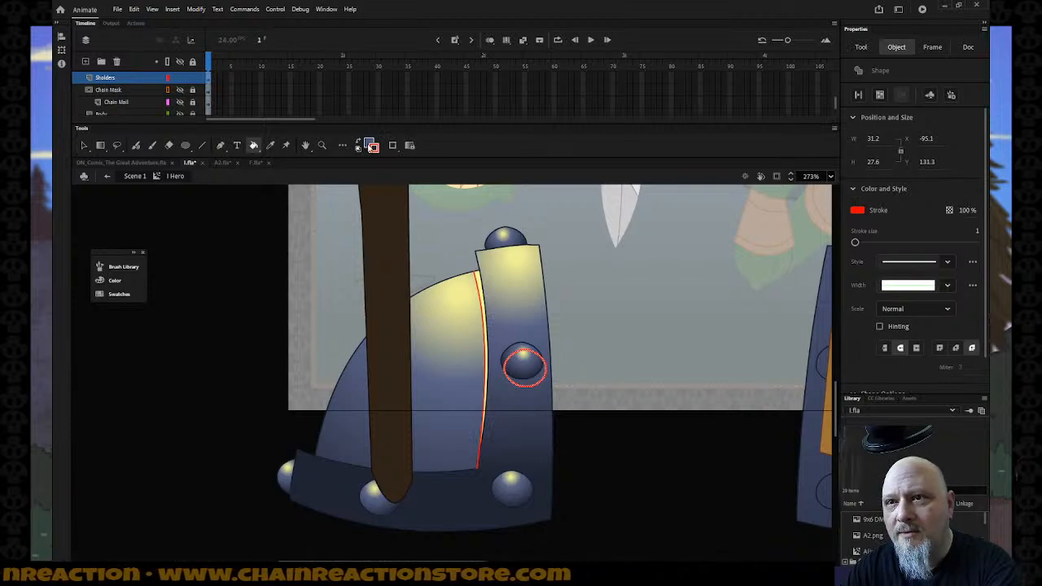
left_click(370, 145)
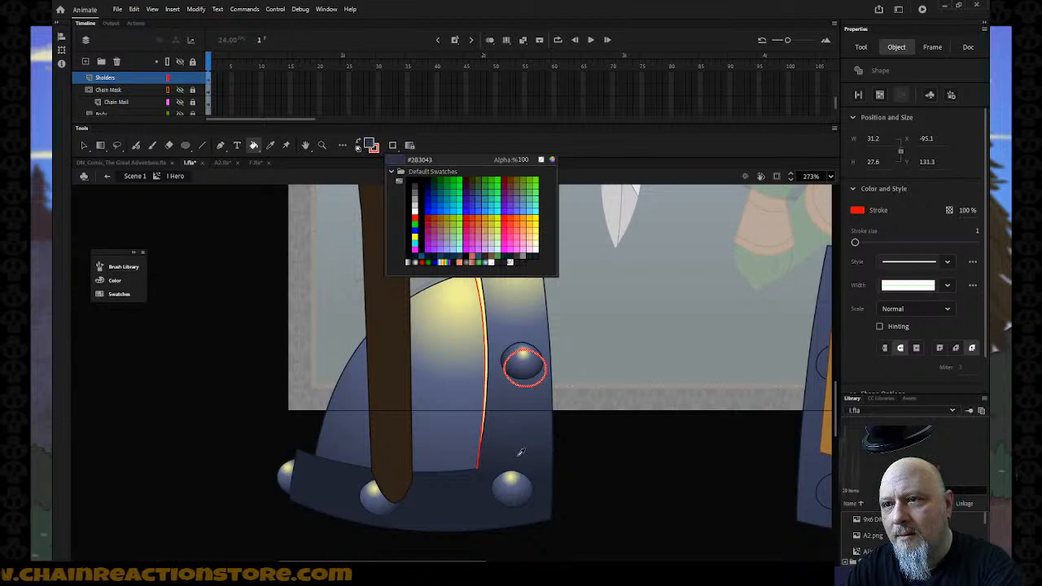
left_click(536, 426)
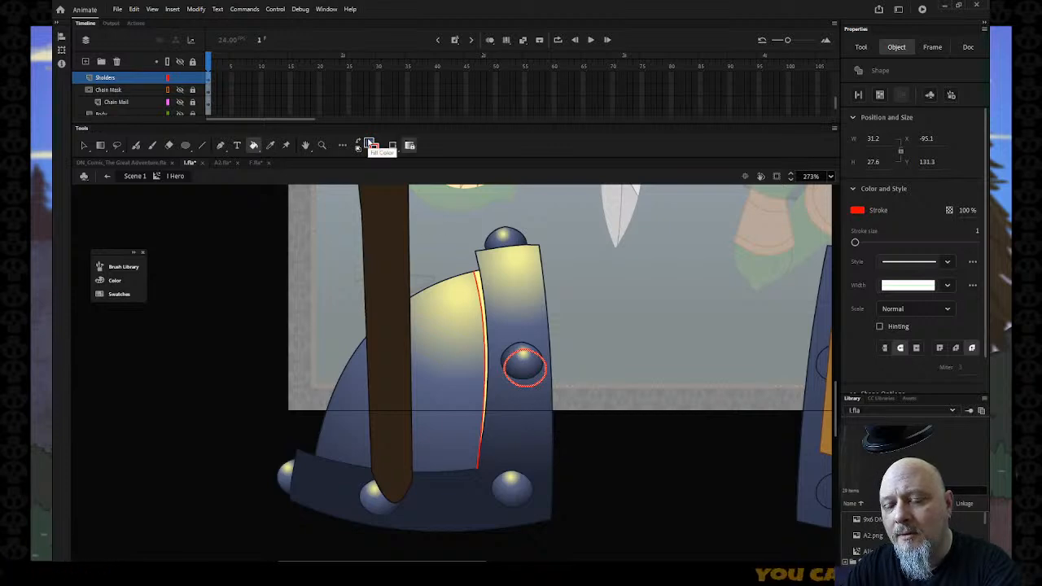
left_click(370, 146)
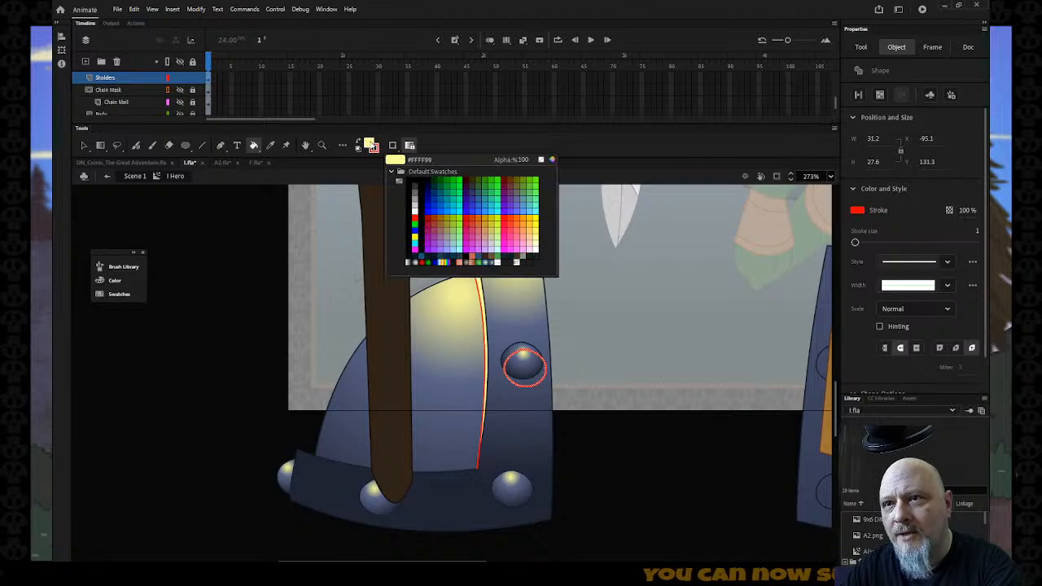
left_click(368, 143)
left_click(369, 145)
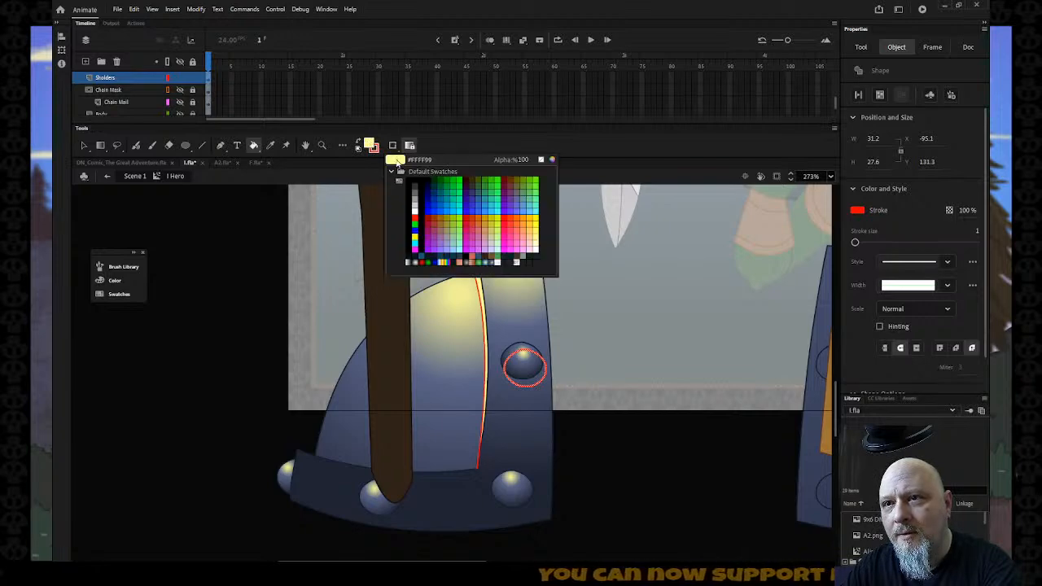
left_click(516, 413)
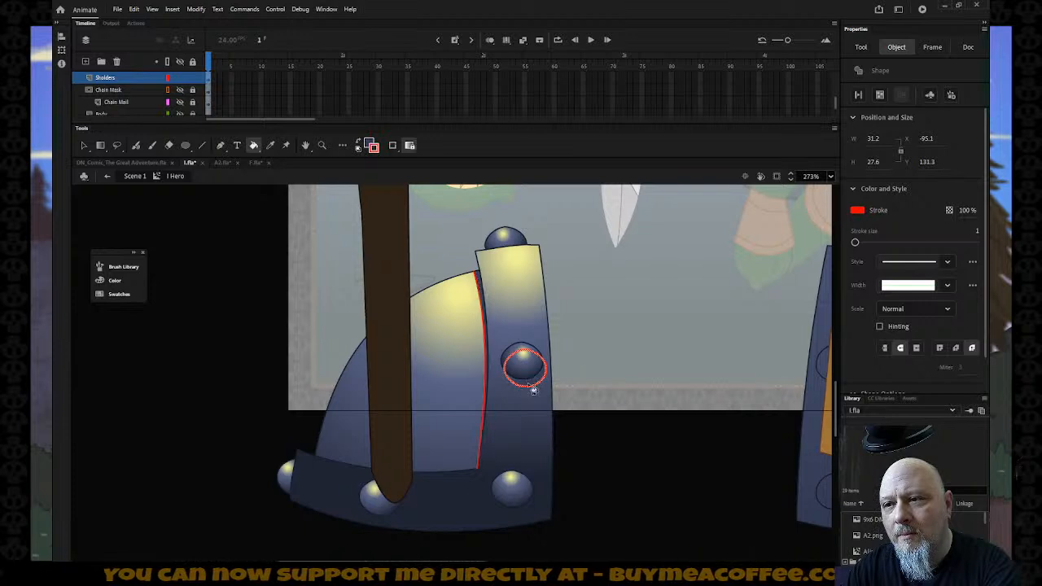
Step: Darken the 373D54 fill color slightly and shade the crescent beneath the middle rivet with it
left_click(371, 145)
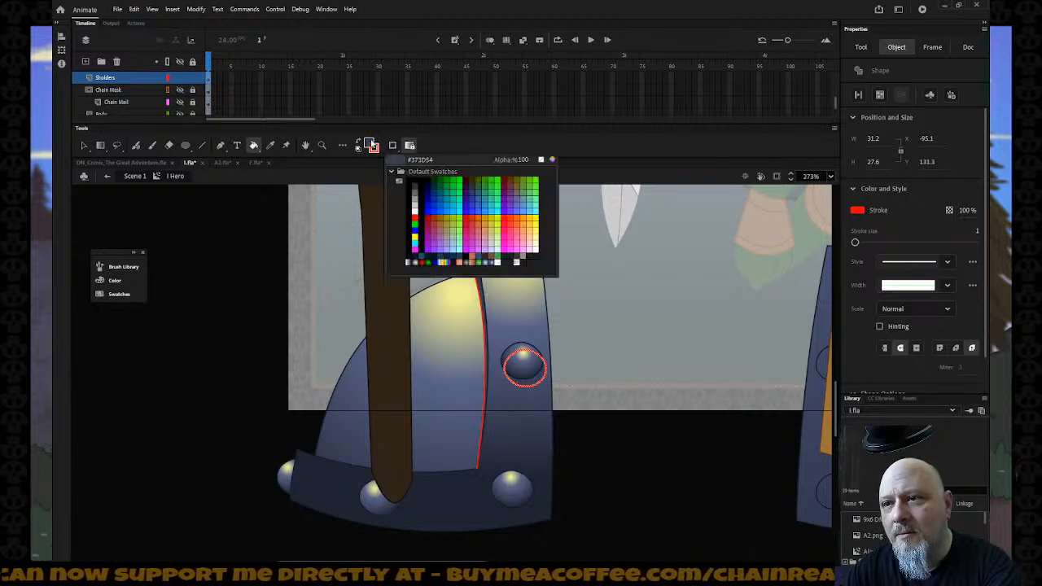
left_click(552, 160)
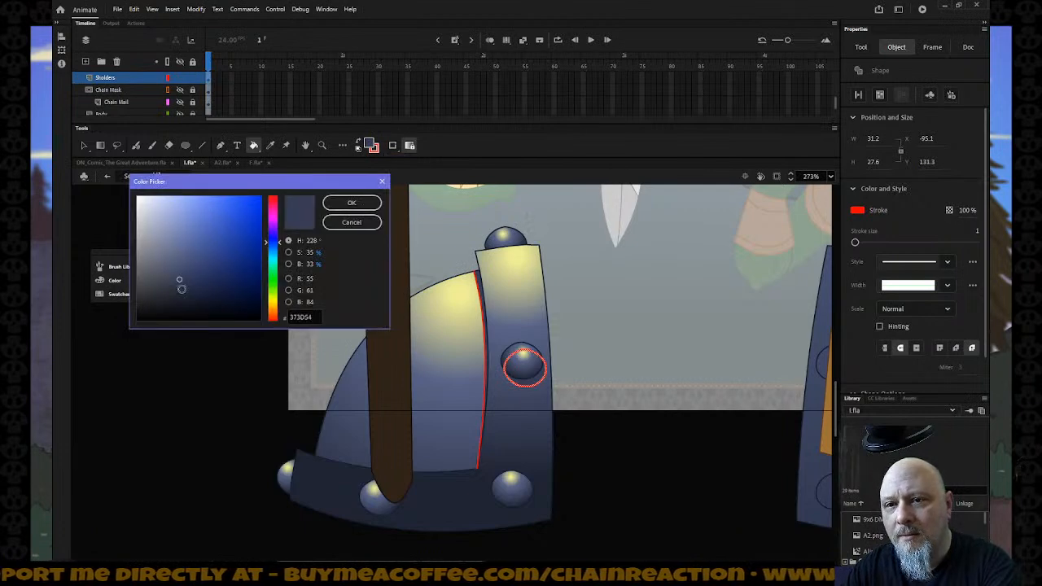
left_click(180, 289)
left_click(342, 206)
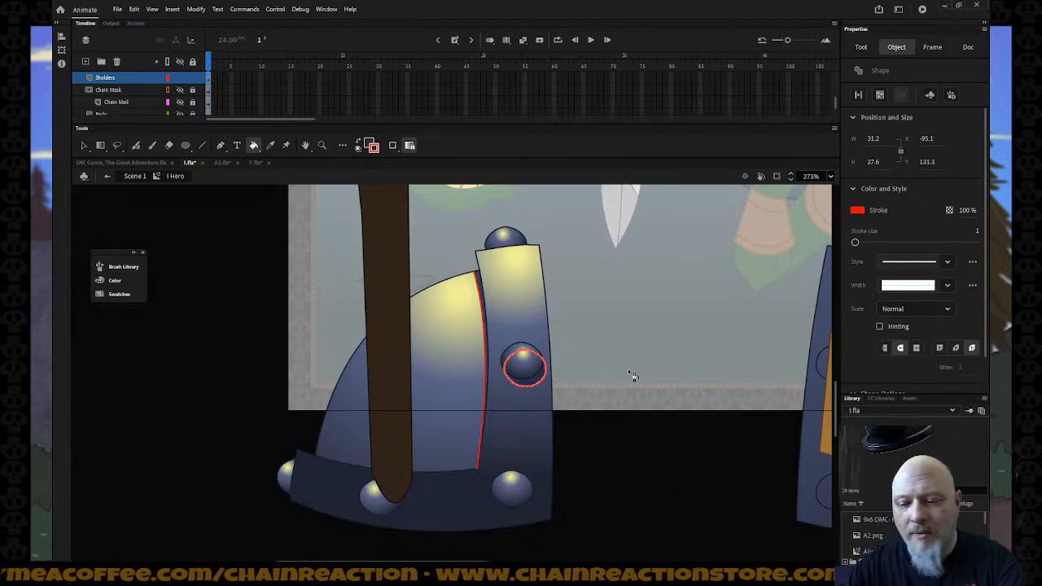
Step: Move the red outline up and left over the middle rivet to X -99.65, Y 128.45
key("shift+Up")
key("shift+Up")
key("shift+Up")
key("shift+Left")
key("Left")
key("Up")
key("Left")
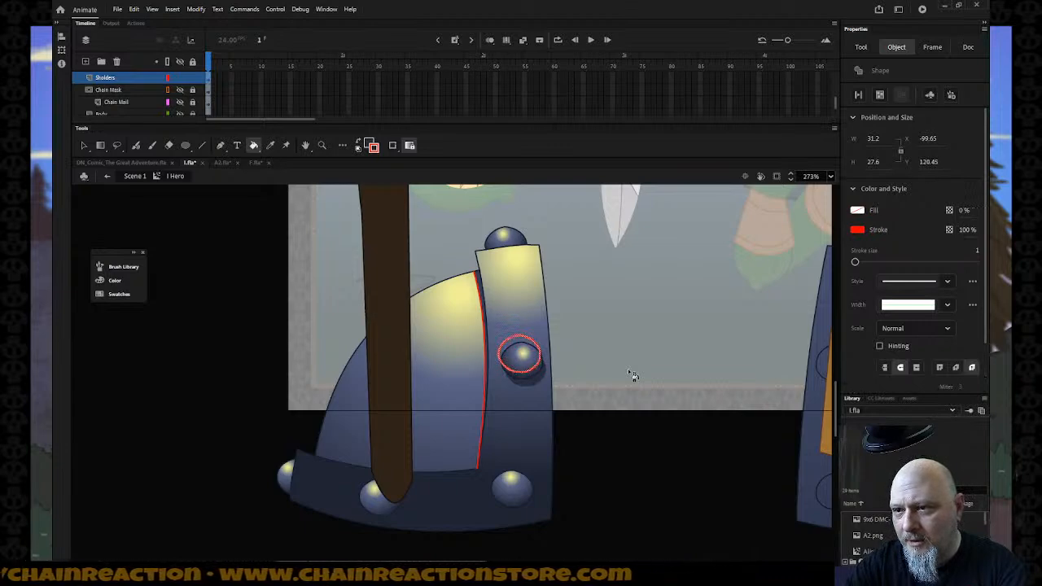
Step: Move the red outline down over the lower rivet, offset slightly down and right, to X -102.8, Y 227.2
key("Up")
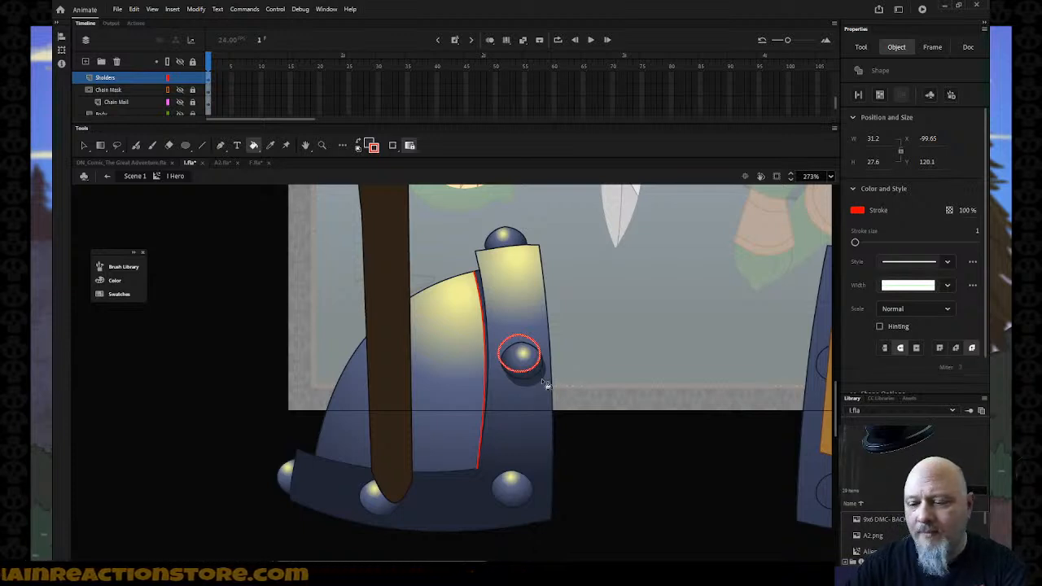
key("shift+Down")
key("shift+Down")
key("shift+Down")
key("shift+Down")
key("shift+Down")
key("shift+Down")
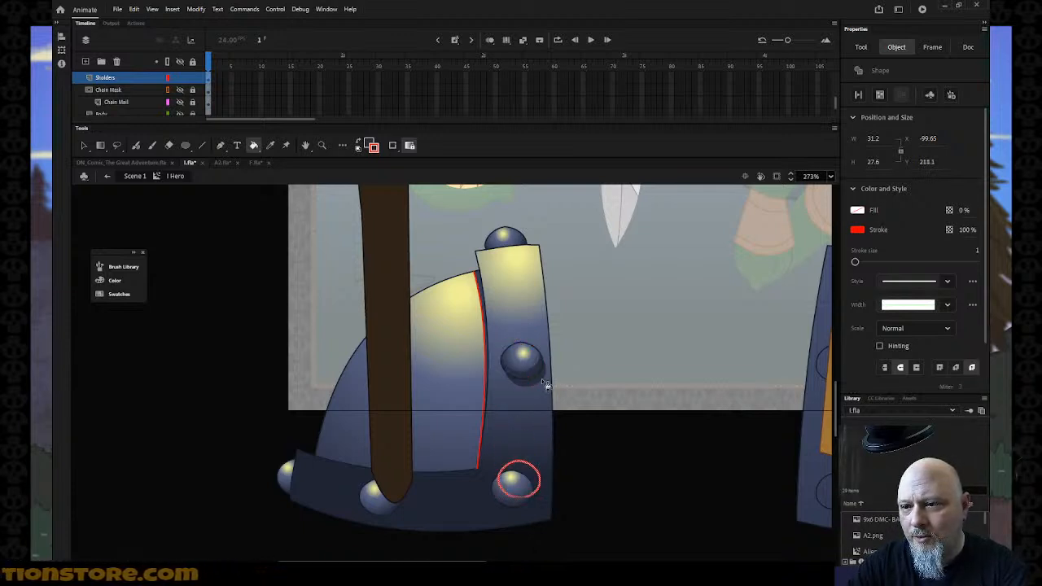
key("Down")
key("Down")
key("Down")
key("Down")
key("Down")
key("Down")
key("Down")
key("Down")
key("Left")
key("Left")
key("Left")
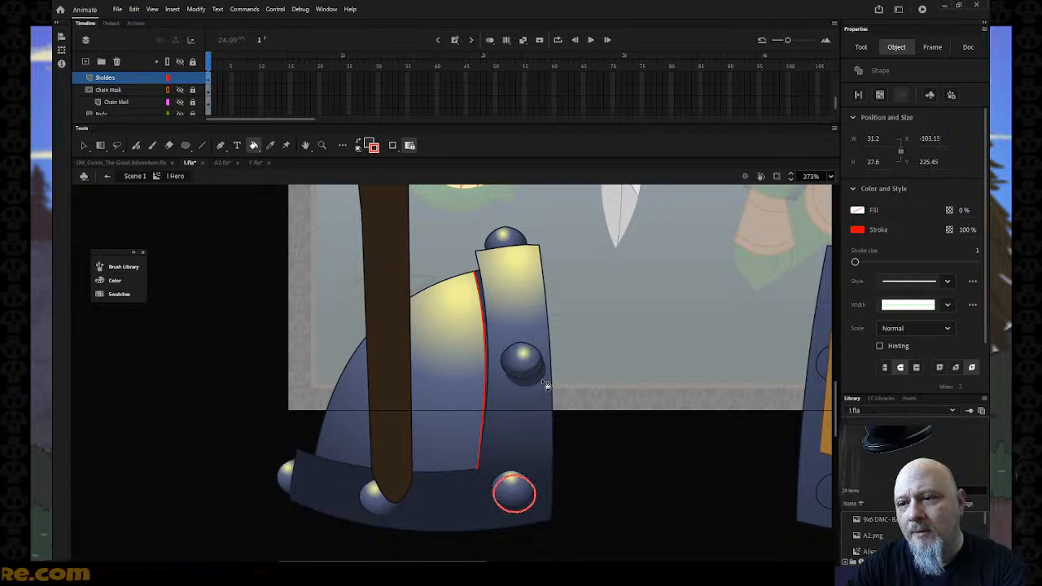
key("Down")
key("Right")
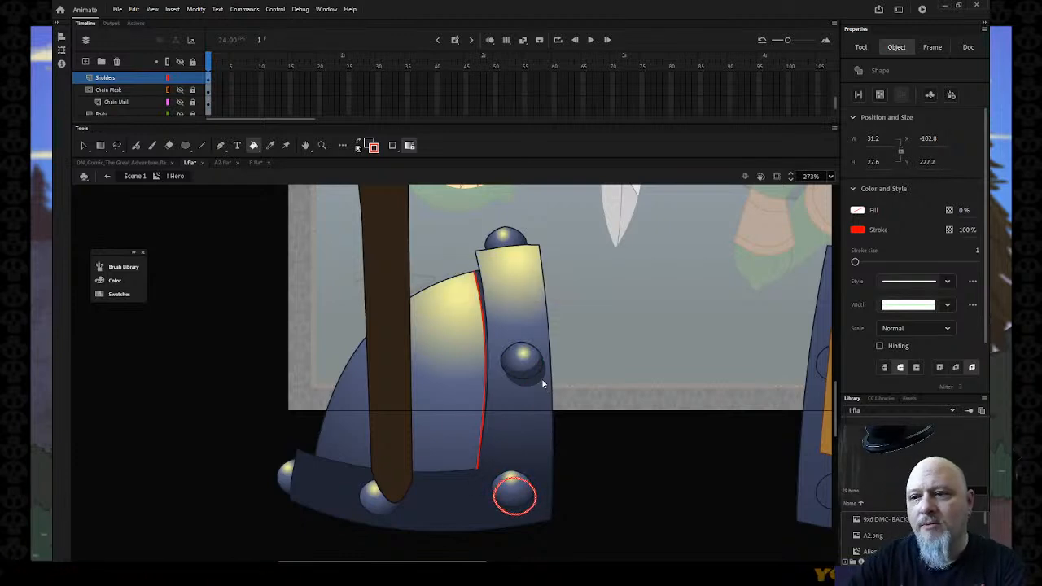
Step: Set the fill to a dark blue based on the lower band's color and shade the crescent beneath the lower rivet
left_click(518, 516)
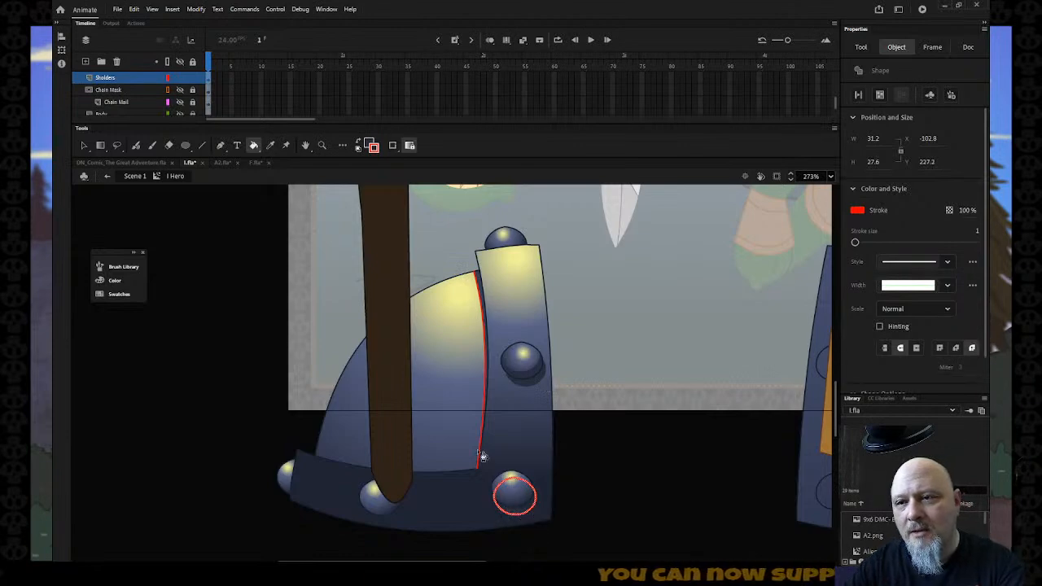
key("i")
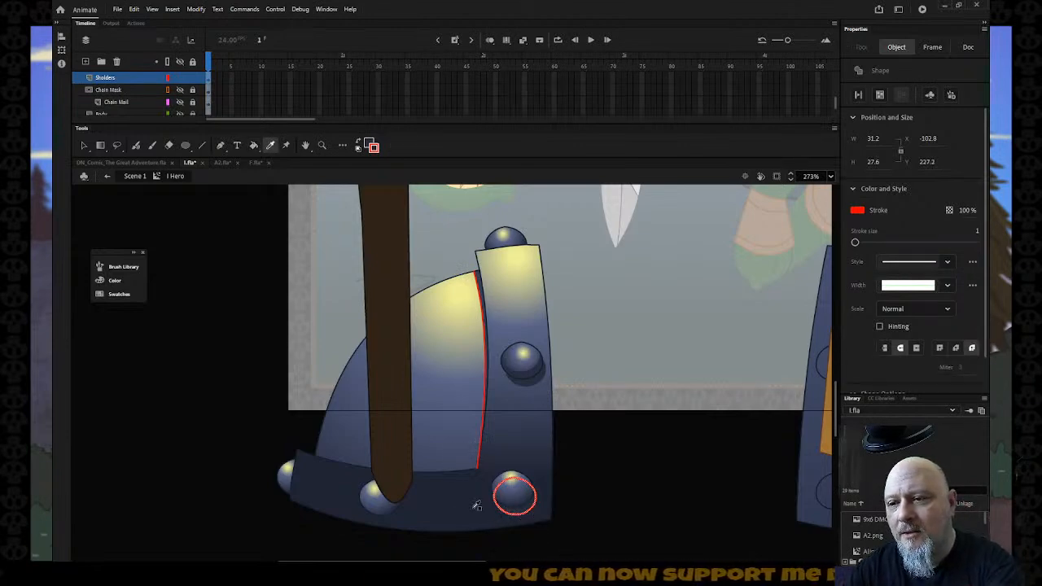
left_click(476, 508)
left_click(371, 145)
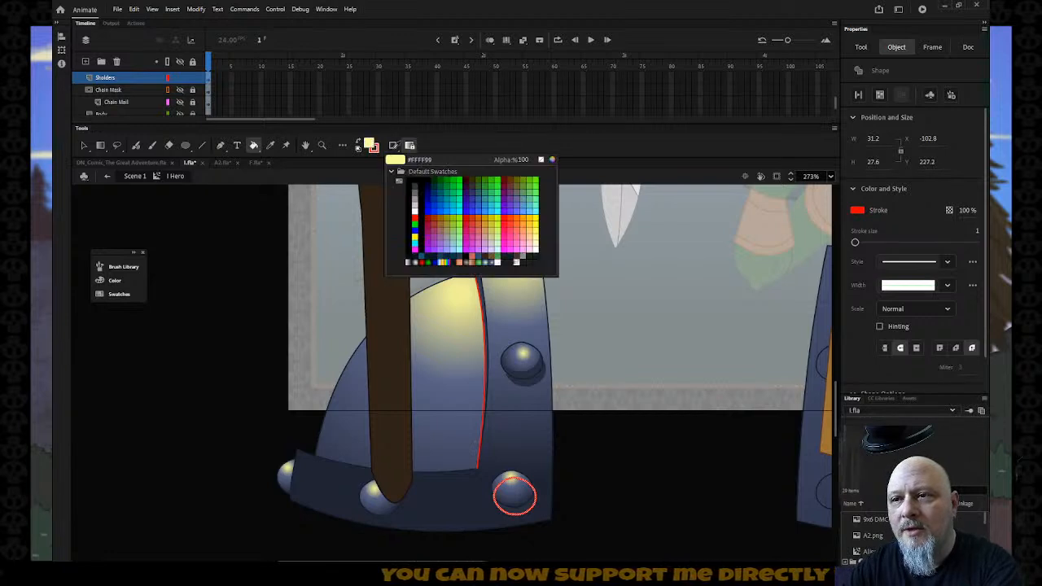
left_click(414, 183)
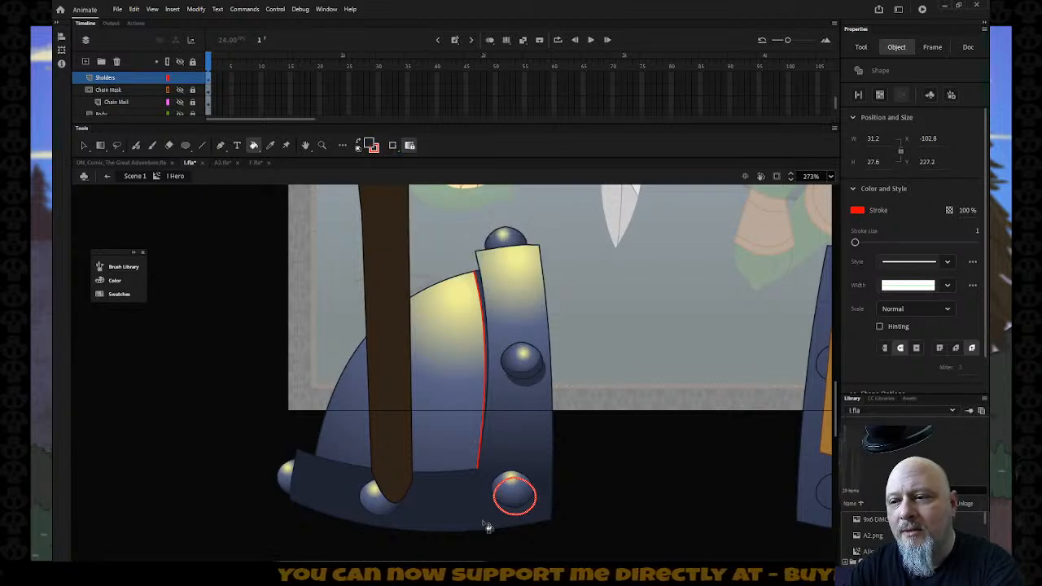
left_click(371, 145)
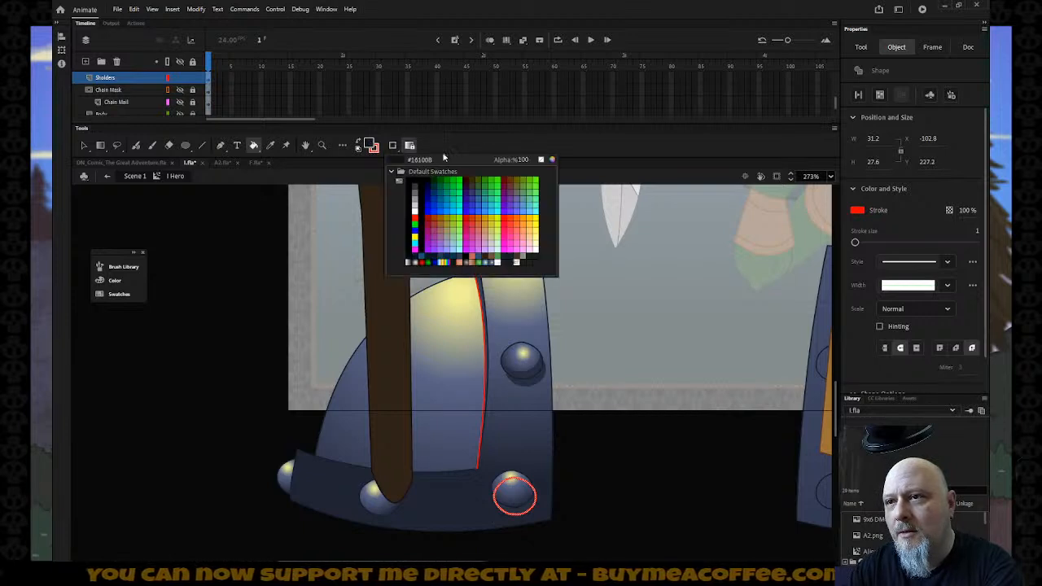
left_click(553, 160)
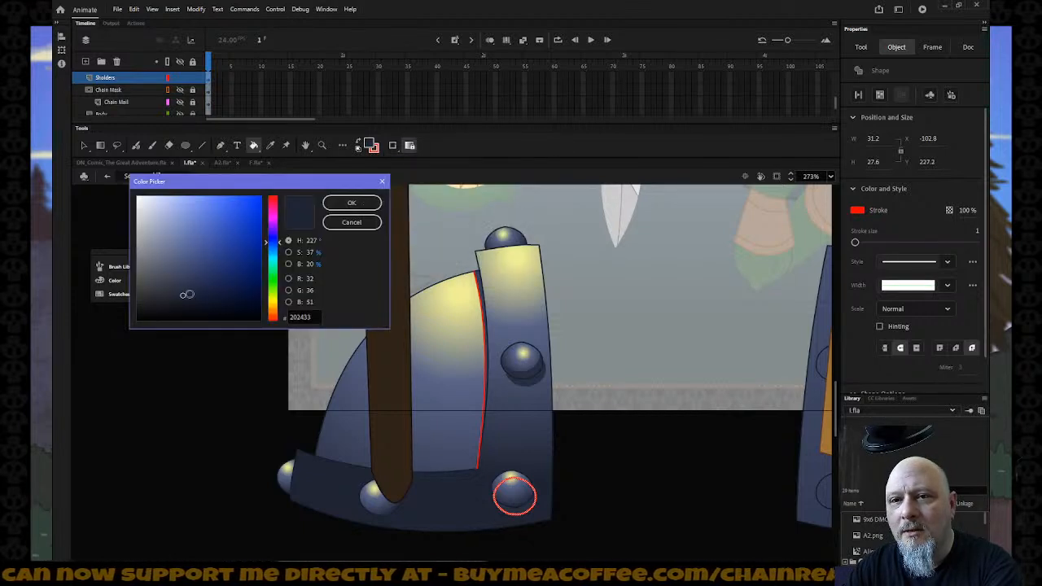
left_click(352, 203)
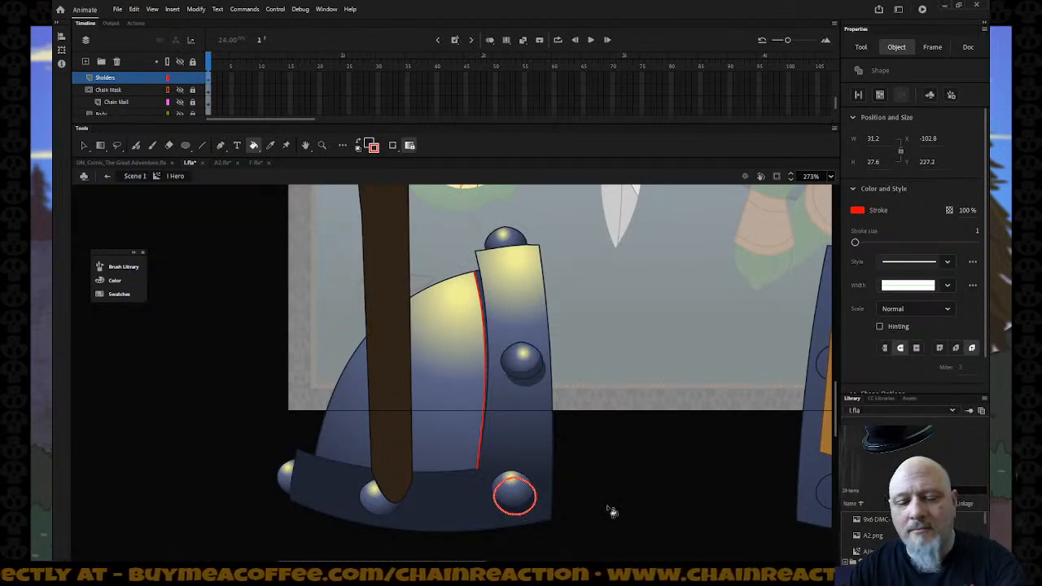
Step: Move the red outline up and left over the lower rivet to X -106.3, Y 216
key("Up")
key("Up")
key("Up")
key("Up")
key("Up")
key("Up")
key("Up")
key("Up")
key("Up")
key("Up")
key("Up")
key("Left")
key("Left")
key("Left")
key("Down")
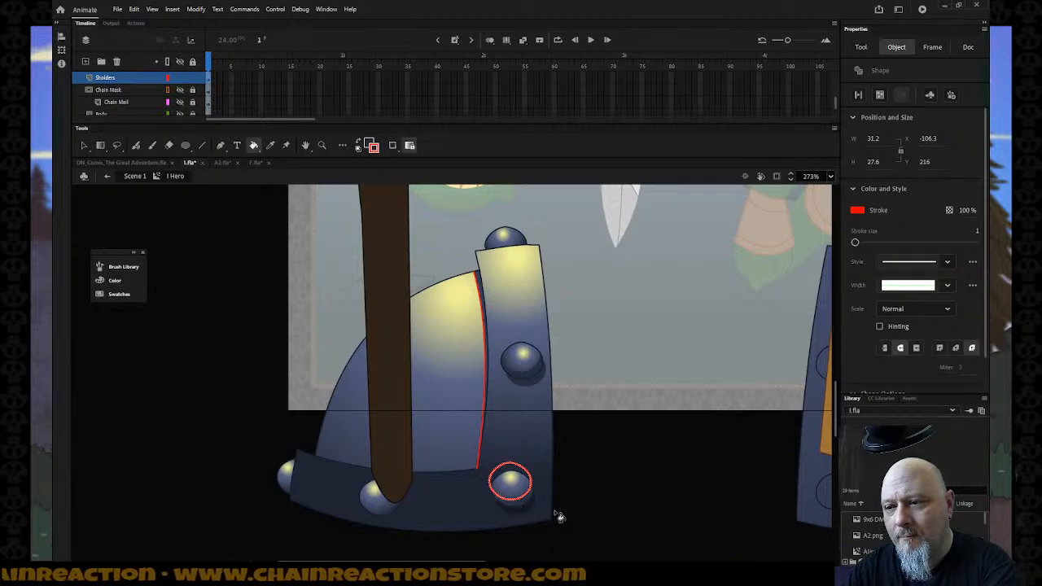
Step: Delete the red outline over the lower rivet and the red guide line beside the vertical band
key("Delete")
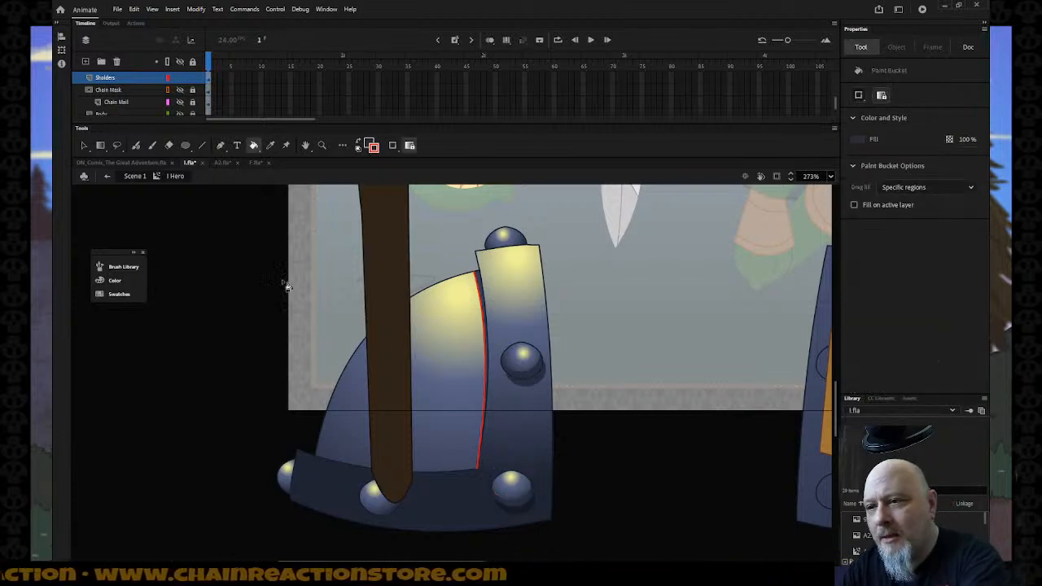
left_click(84, 146)
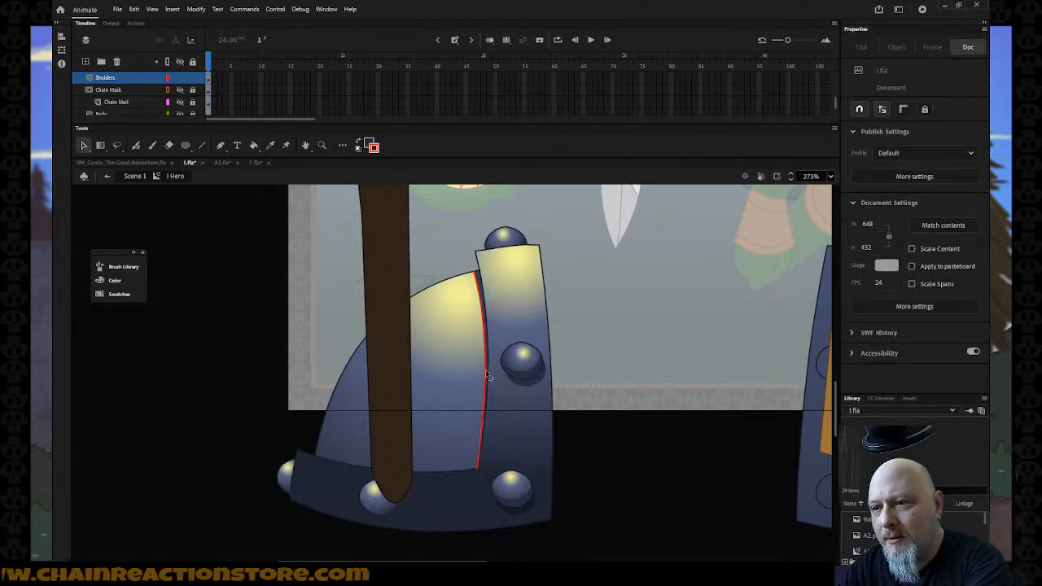
left_click(485, 370)
key("Delete")
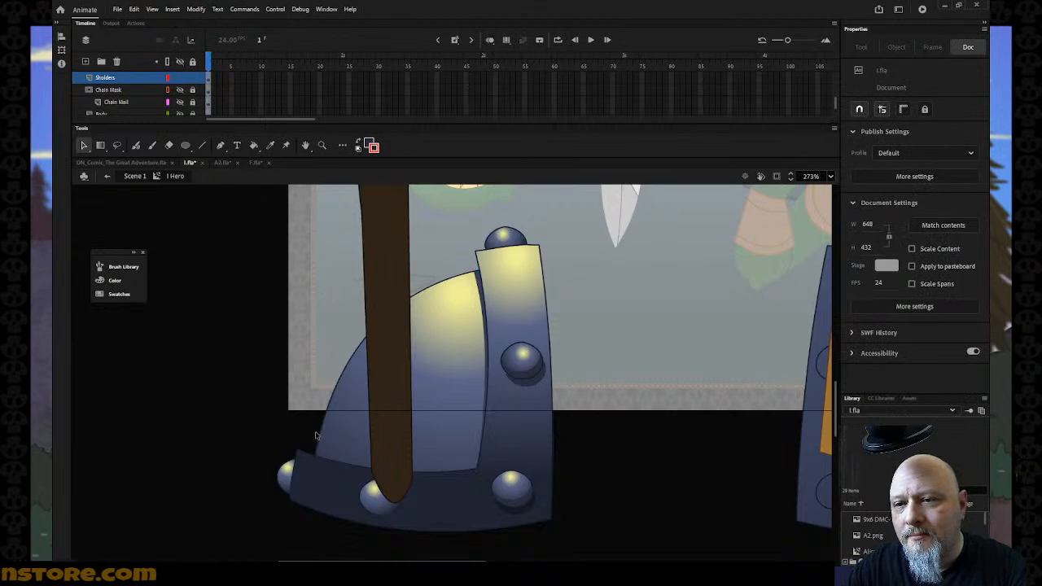
key("n")
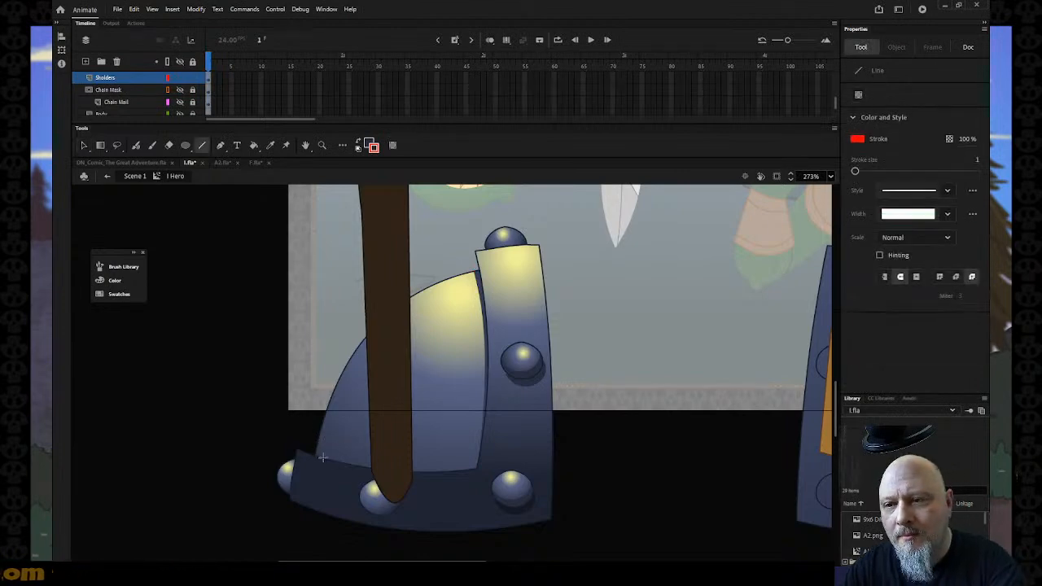
left_click_drag(315, 453, 474, 271)
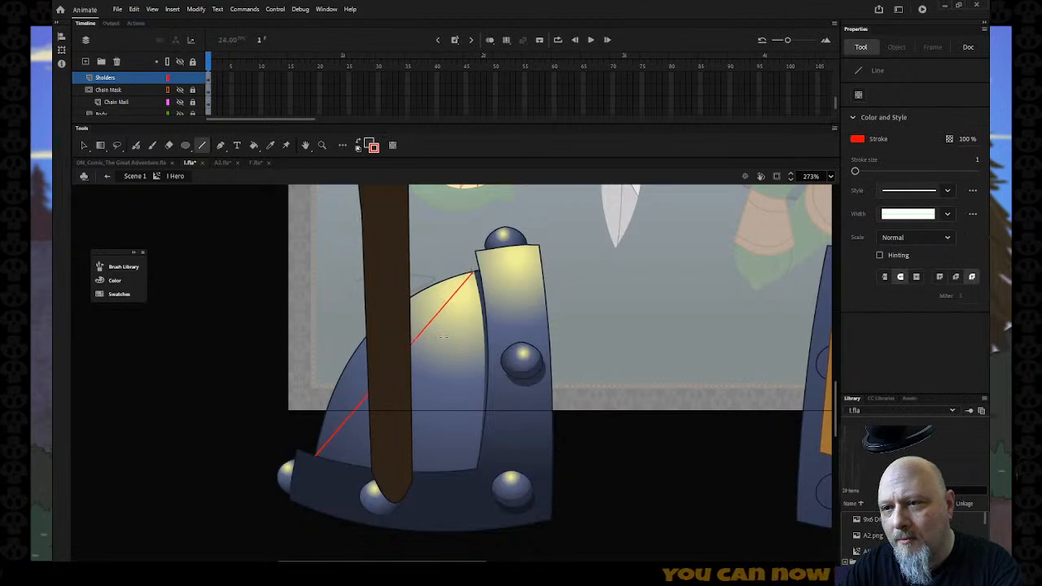
key("v")
left_click_drag(423, 334, 396, 304)
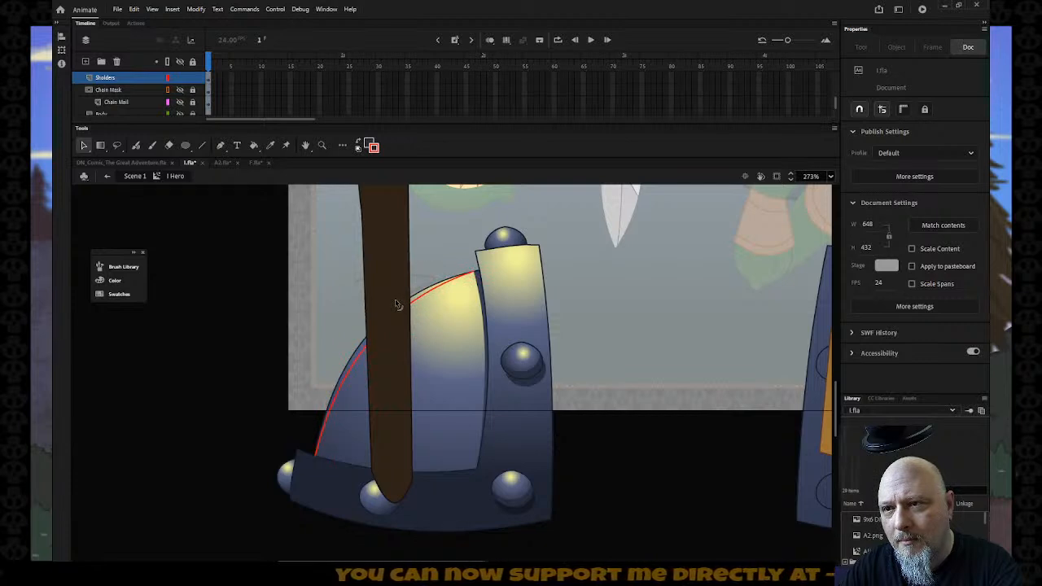
key("ctrl+z")
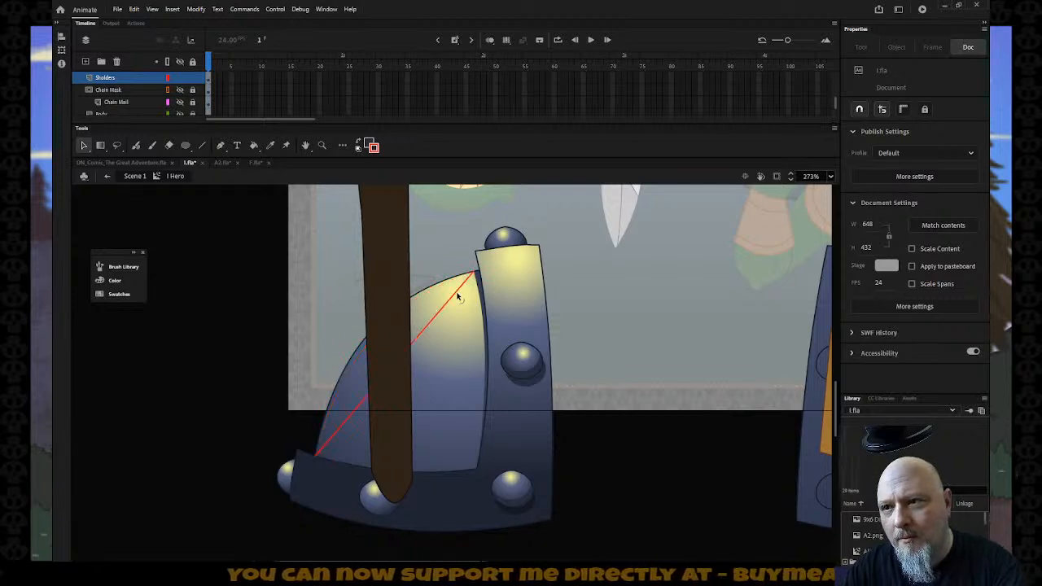
key("ctrl+z")
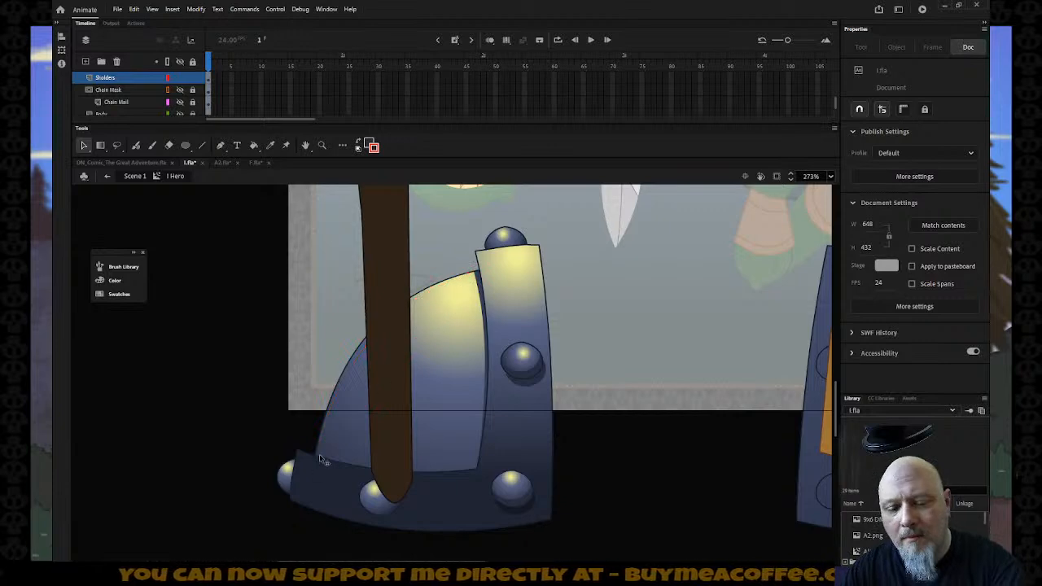
Step: Draw a red line from the shoulder plate's lower outer corner to its upper inner corner and bend it just inside the outer edge
key("n")
left_click_drag(316, 455, 476, 276)
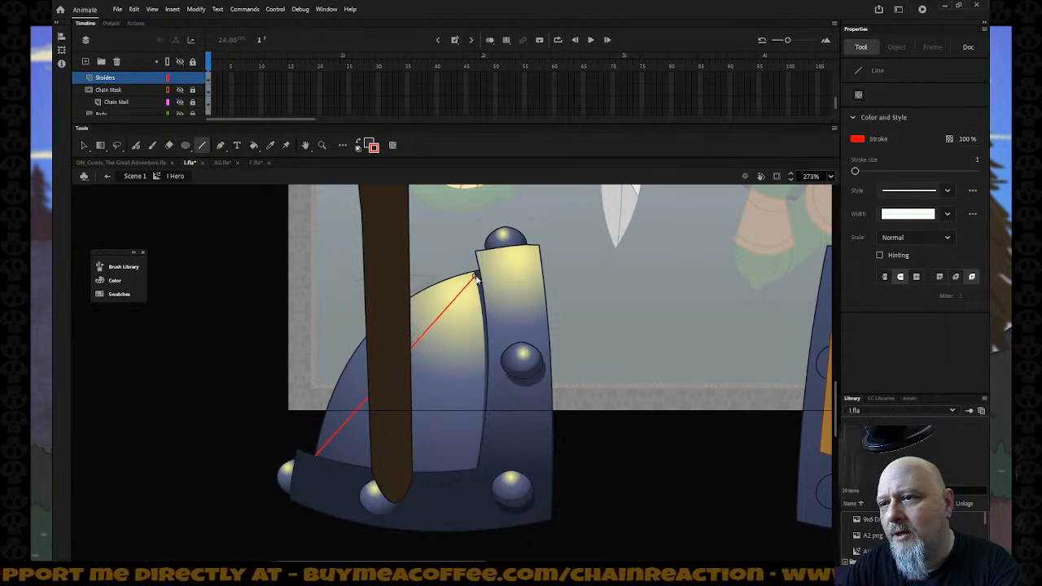
key("v")
left_click_drag(423, 340, 413, 297)
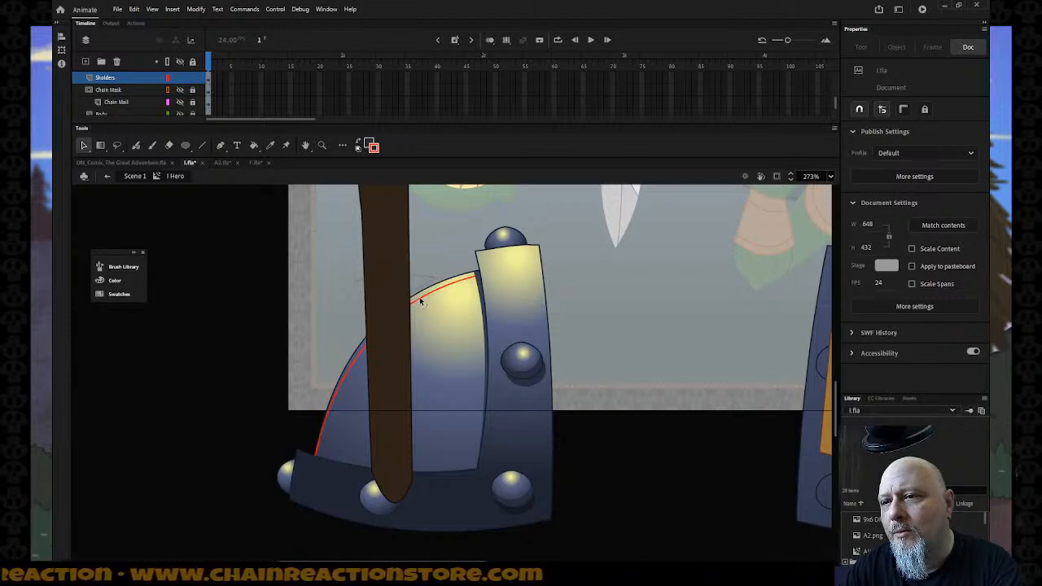
Step: Fill the thin strip between the red curve and the shoulder plate's outer edge with pale yellow, using the sword's highlights as reference
scroll(641, 338, "up", 3)
scroll(640, 342, "down", 3)
scroll(631, 346, "up", 3)
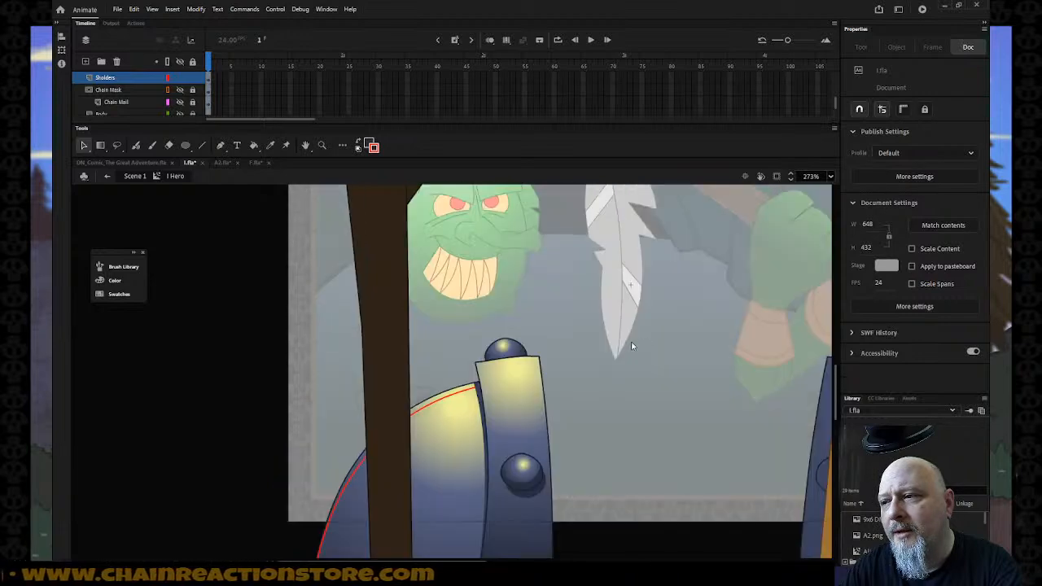
scroll(639, 432, "right", 10)
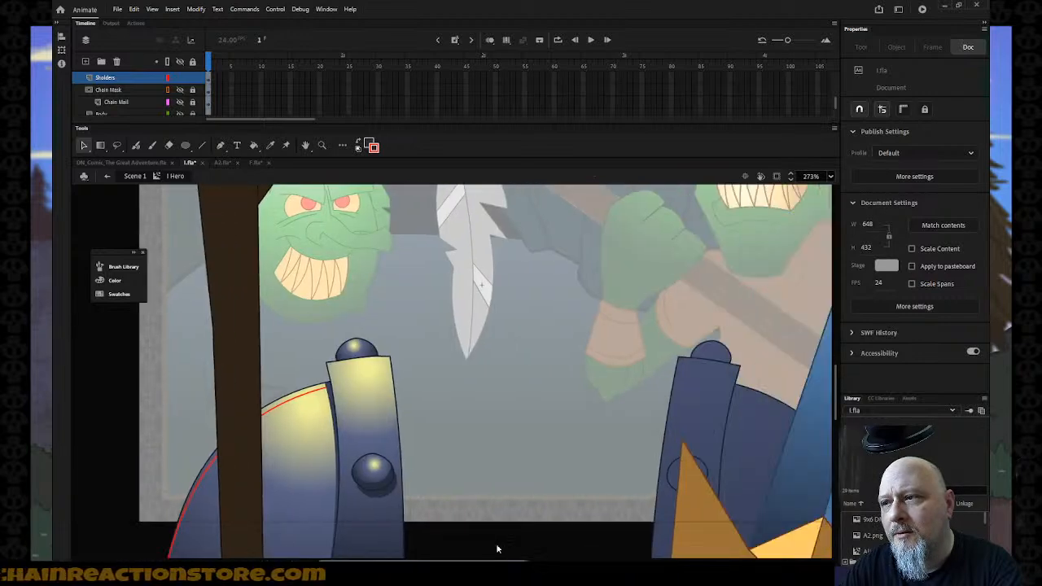
scroll(639, 432, "up", 5)
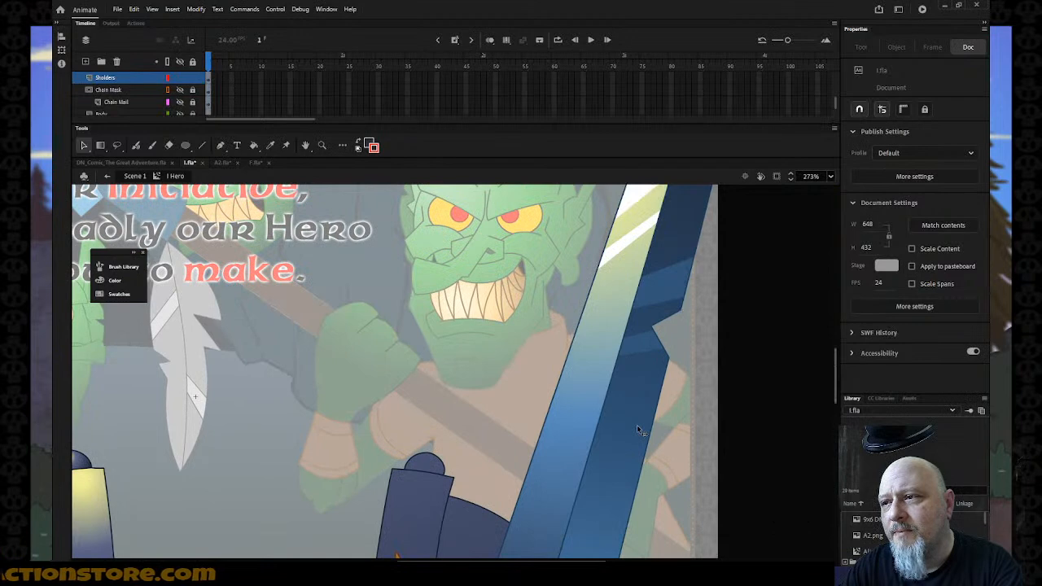
scroll(637, 431, "down", 2)
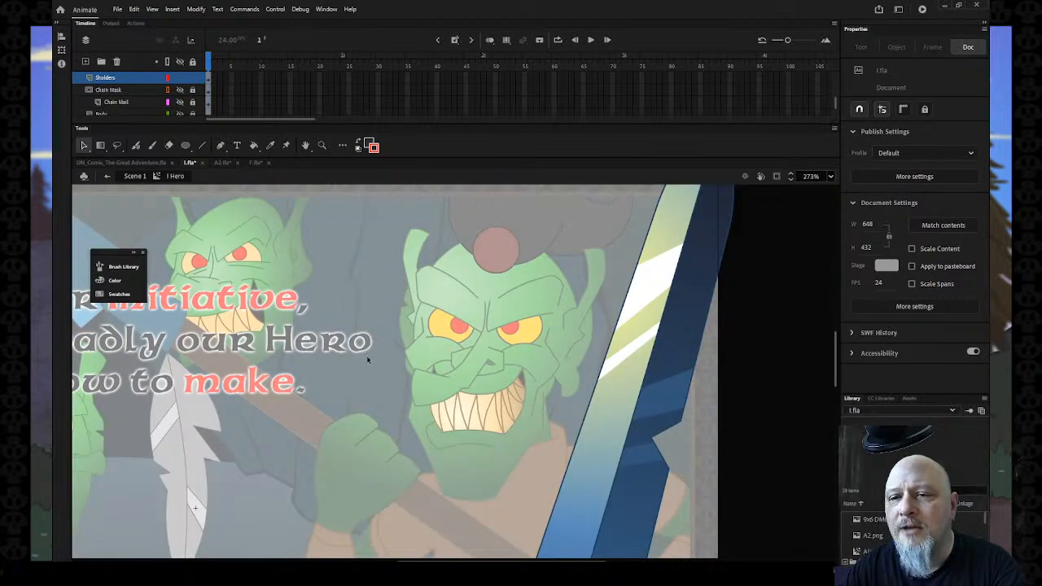
scroll(379, 398, "down", 2)
scroll(383, 550, "left", 4)
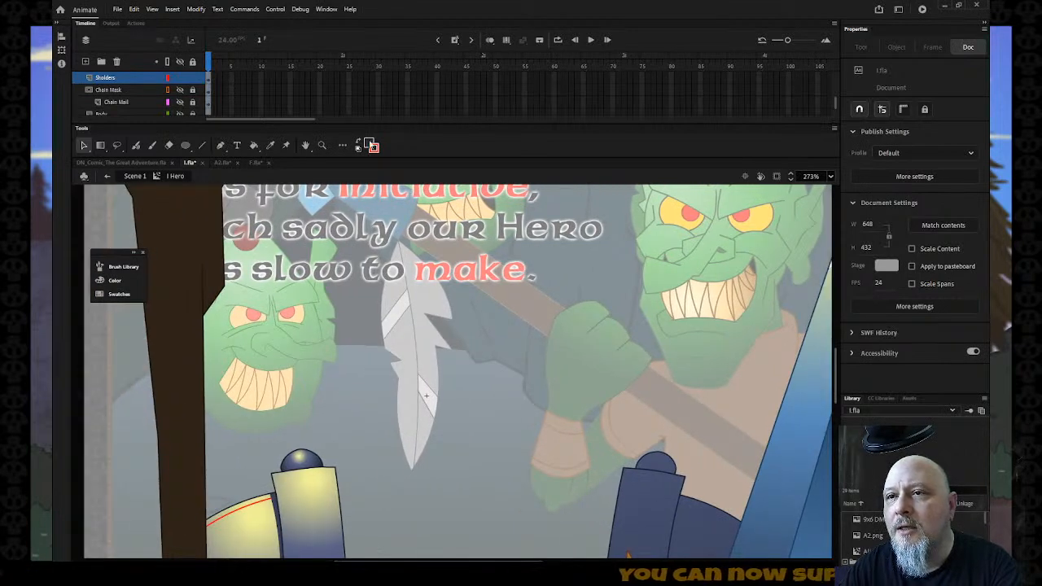
left_click(373, 147)
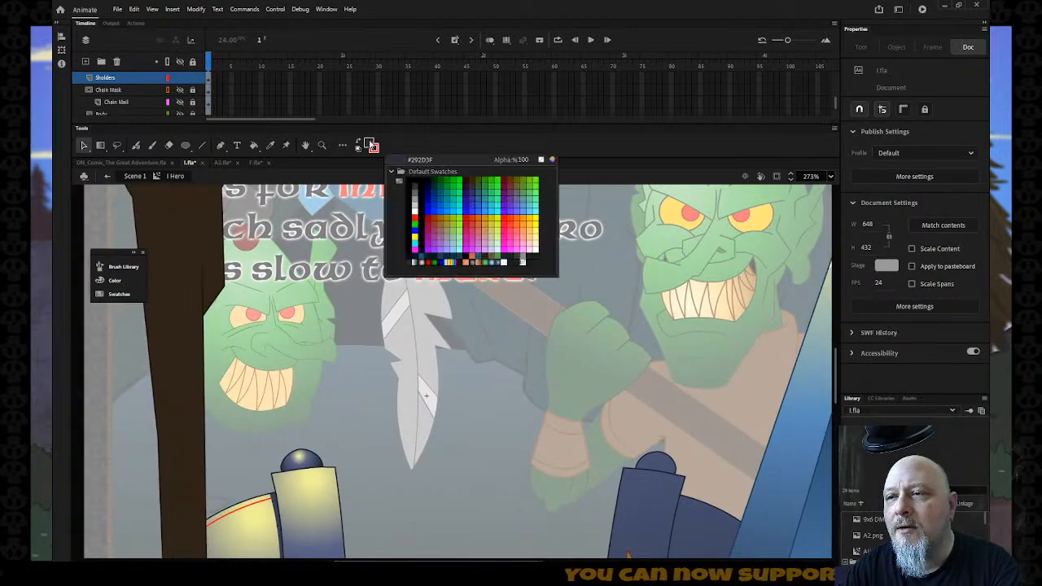
left_click(540, 234)
scroll(449, 379, "down", 3)
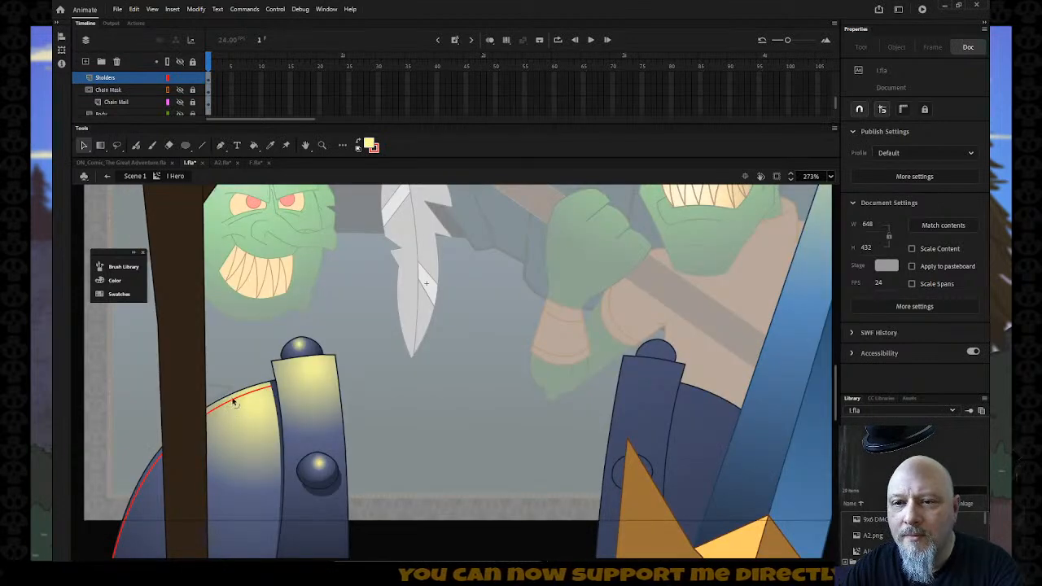
left_click(236, 404)
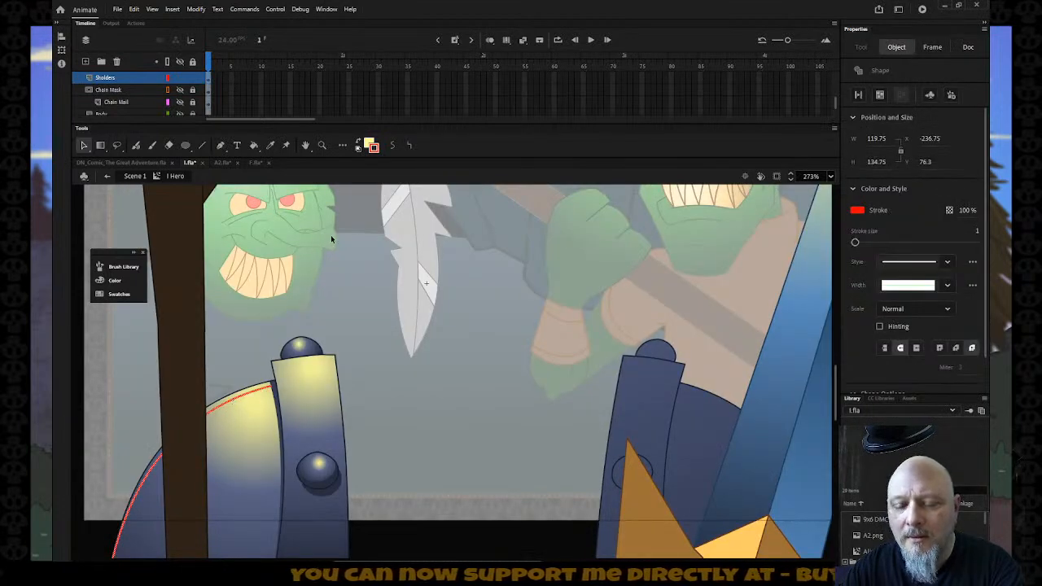
key("k")
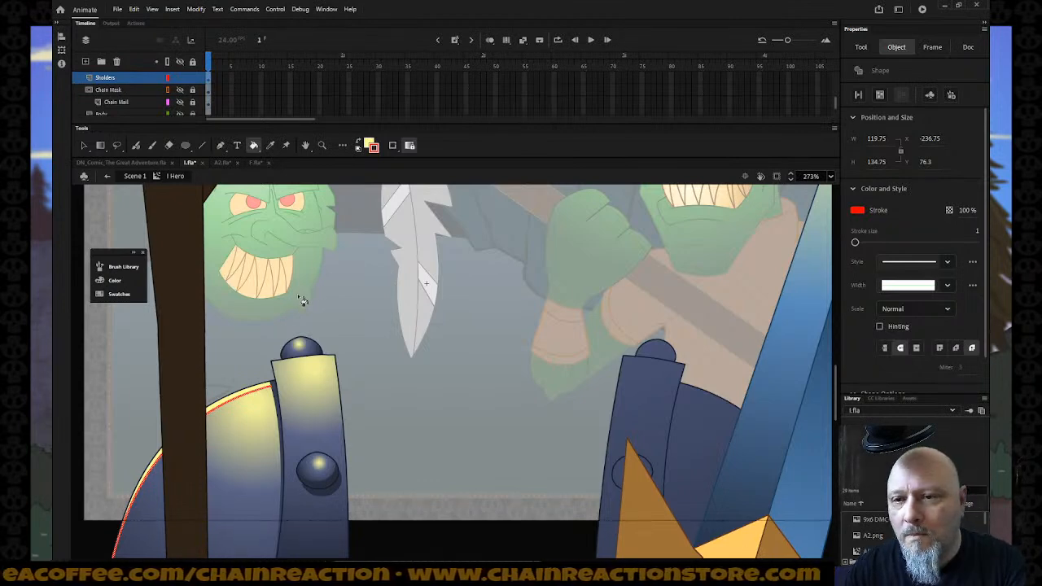
Step: Extend the upper end of the red curve with a short line across the dark strip to the vertical band
key("z")
left_click_drag(257, 359, 350, 430)
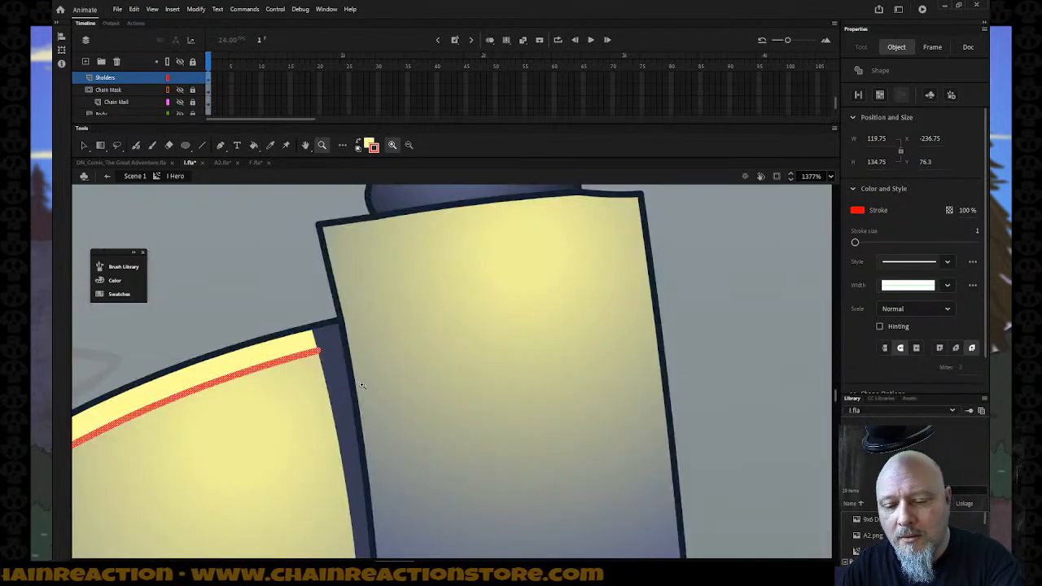
key("n")
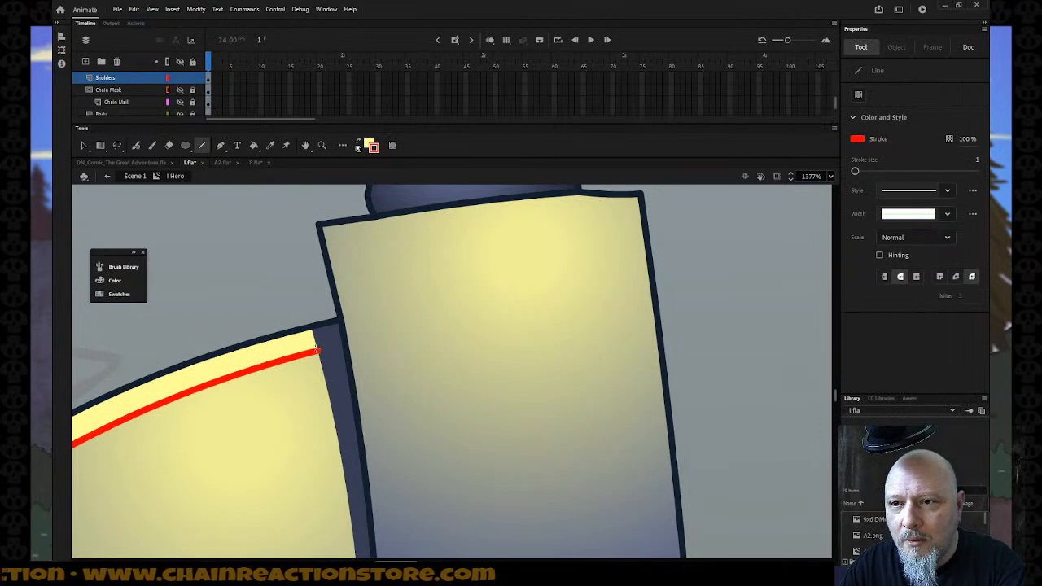
left_click_drag(319, 351, 352, 347)
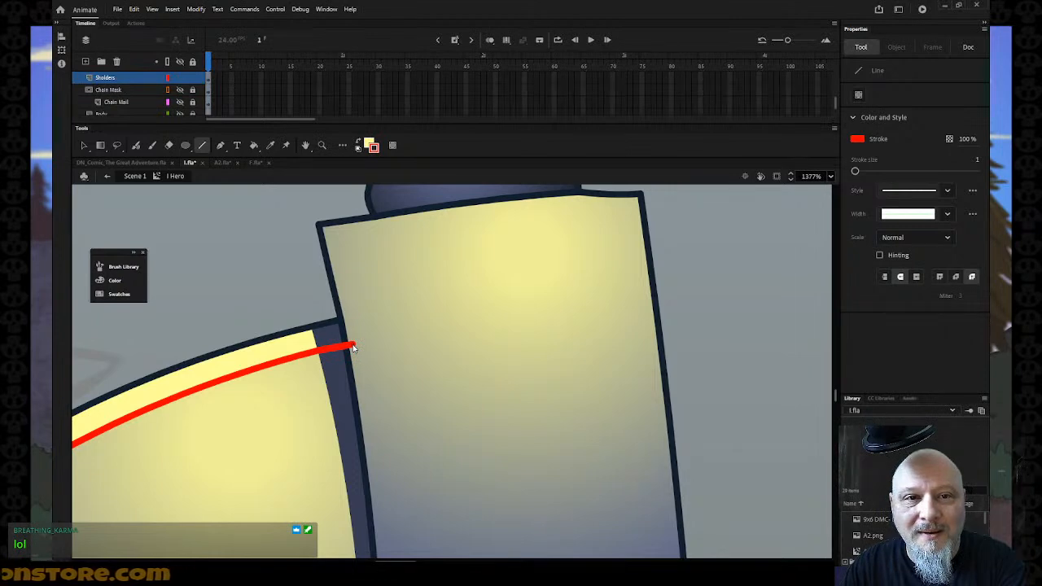
left_click_drag(353, 346, 366, 346)
scroll(366, 346, "down", 5)
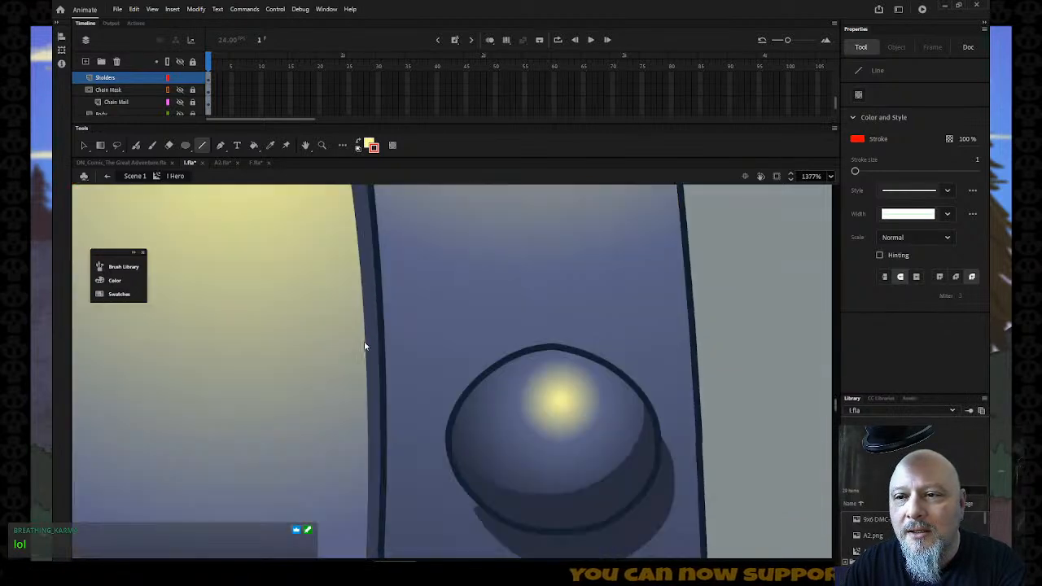
Step: Fill the dark strip's small upper end, above the red line, with a lighter blue sampled from the vertical band
scroll(364, 342, "up", 3)
scroll(363, 342, "down", 6)
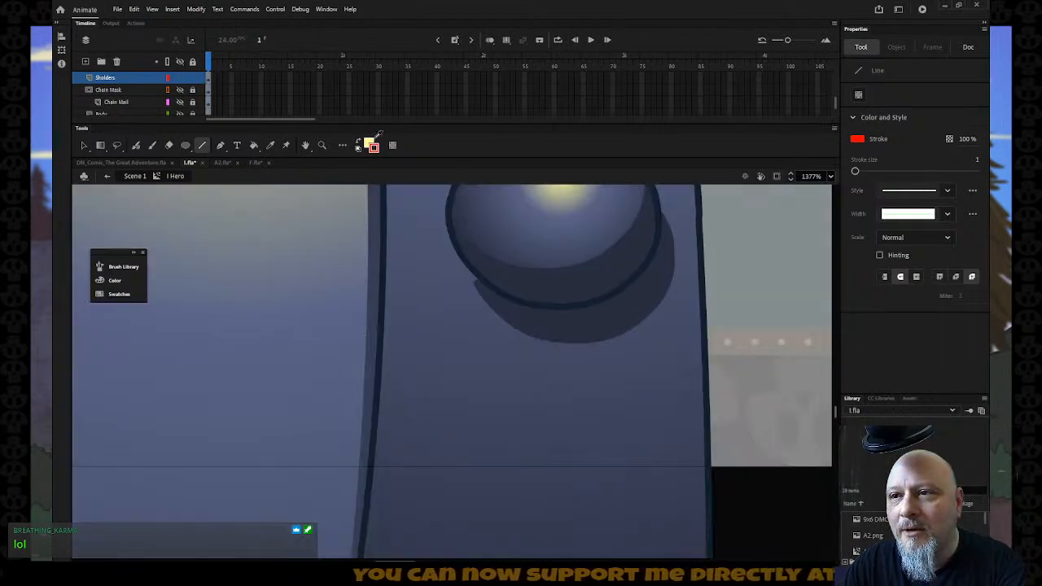
left_click(373, 146)
left_click(586, 245)
scroll(404, 287, "up", 5)
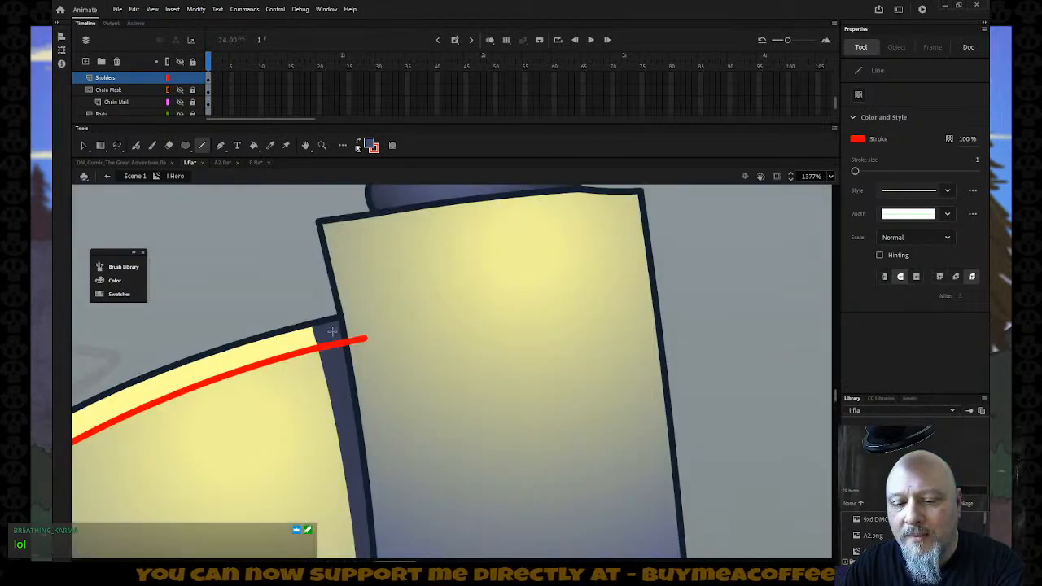
key("k")
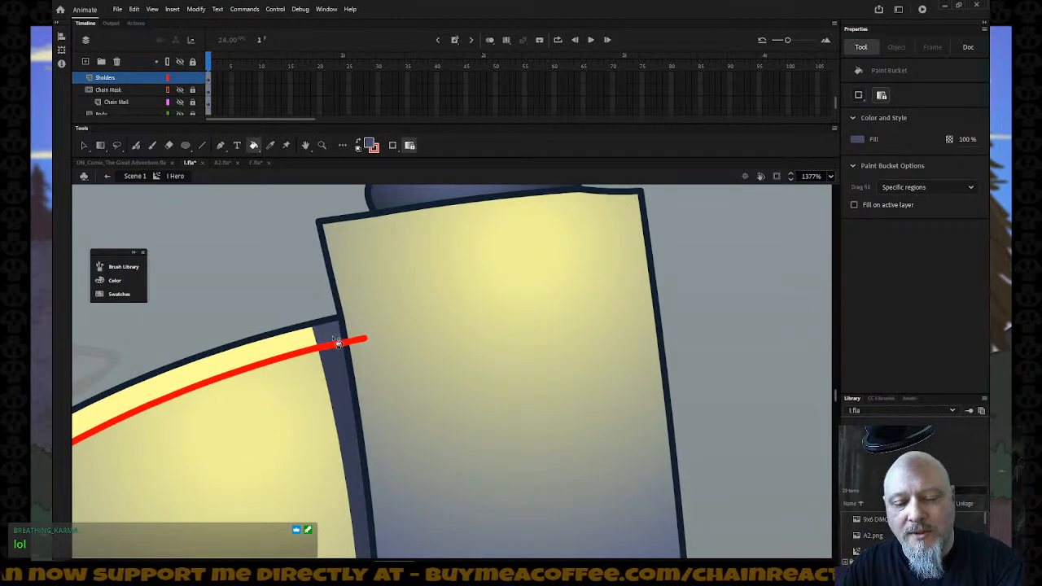
Step: Delete the red guide curve running along the shoulder plate's upper edge and across the dark strip
left_click(85, 150)
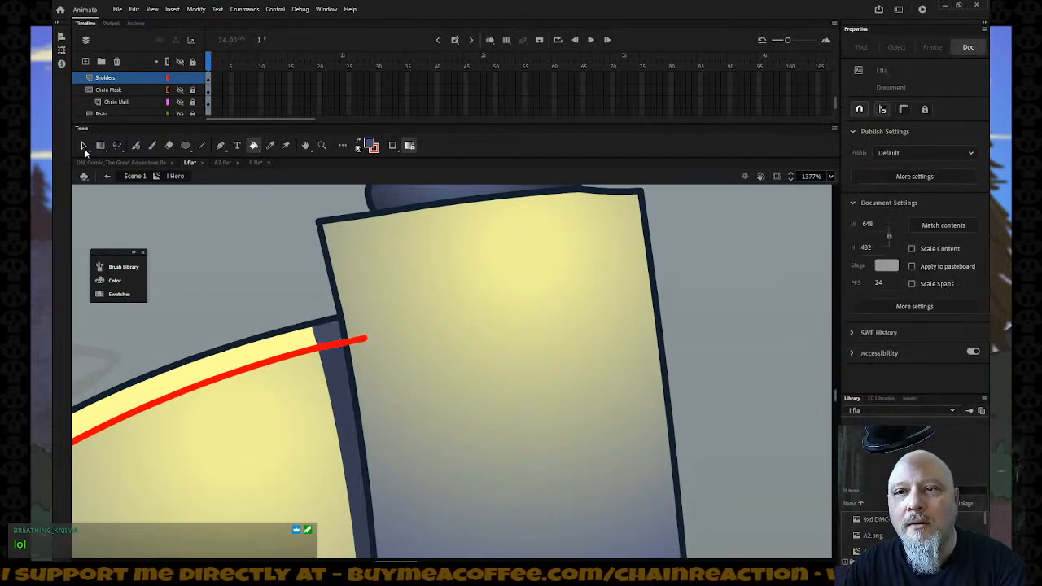
left_click(356, 342)
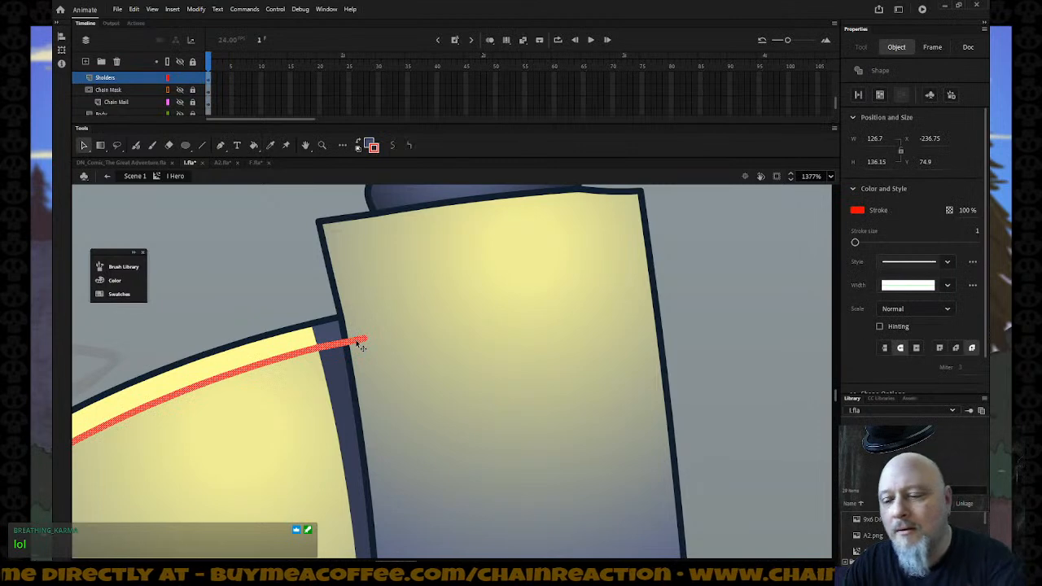
key("Delete")
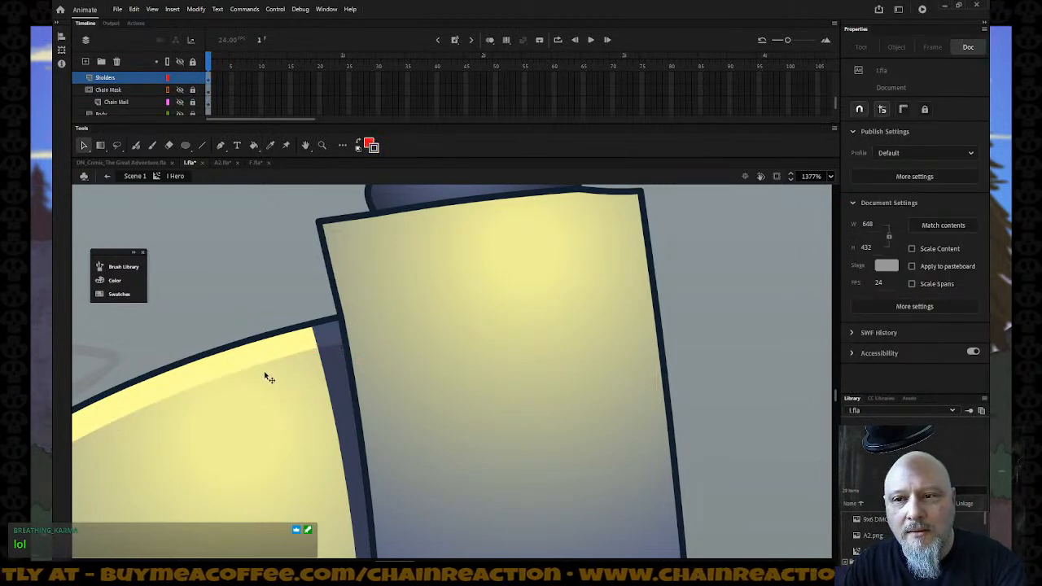
Step: Draw a small flat oval on the empty pasteboard, filled with the pale yellow #FFFF99 sampled from the plate's edge highlight
key("z")
left_click(263, 370, "alt")
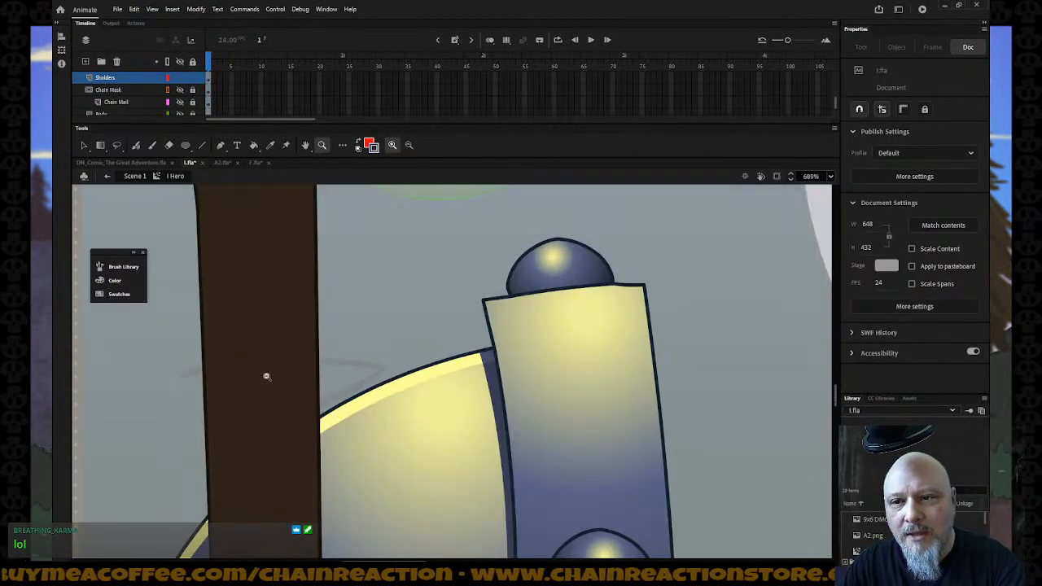
left_click(381, 398, "alt")
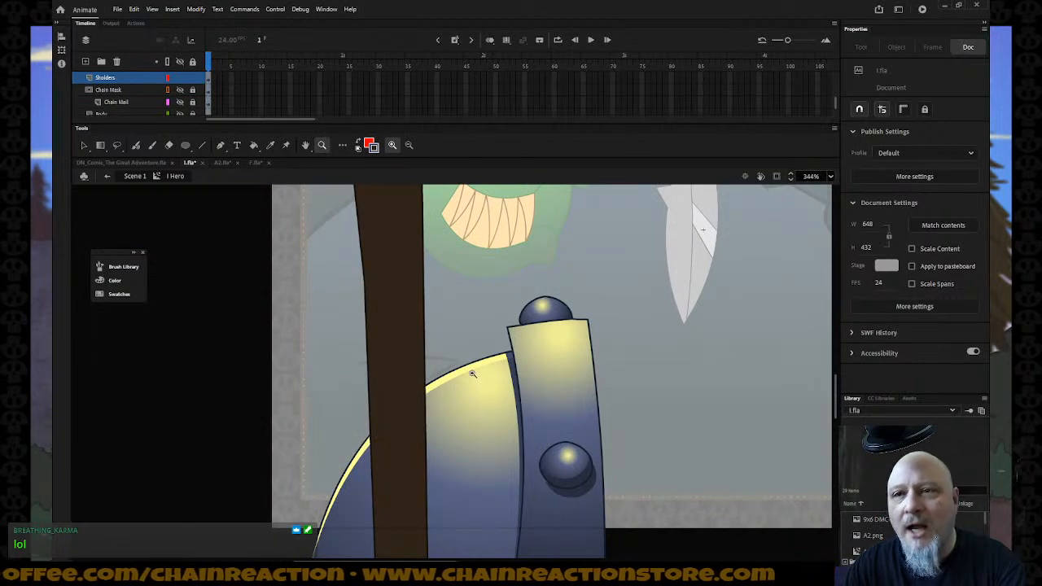
left_click(186, 147)
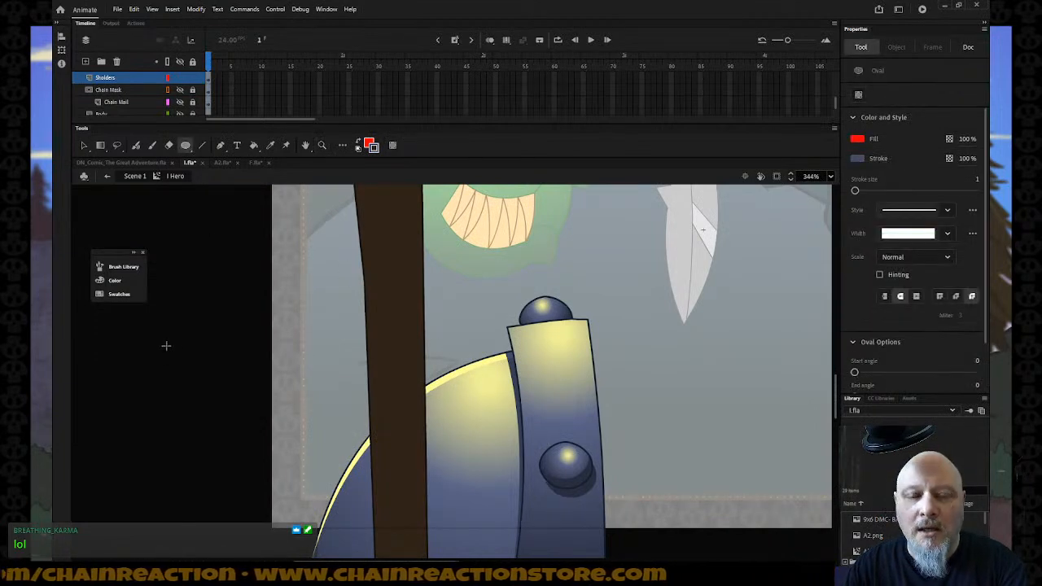
left_click_drag(157, 337, 181, 370)
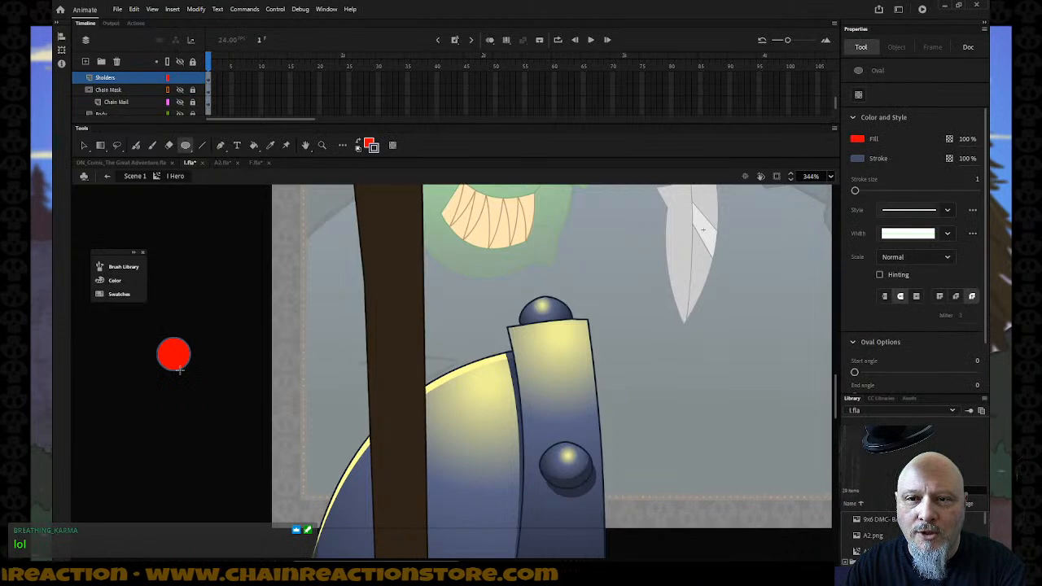
key("ctrl+z")
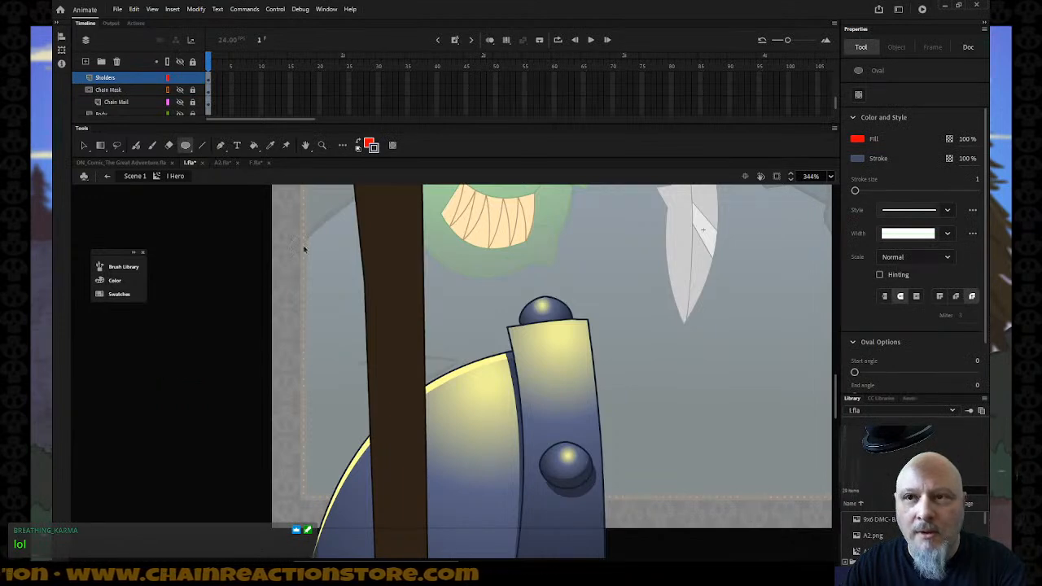
left_click(371, 145)
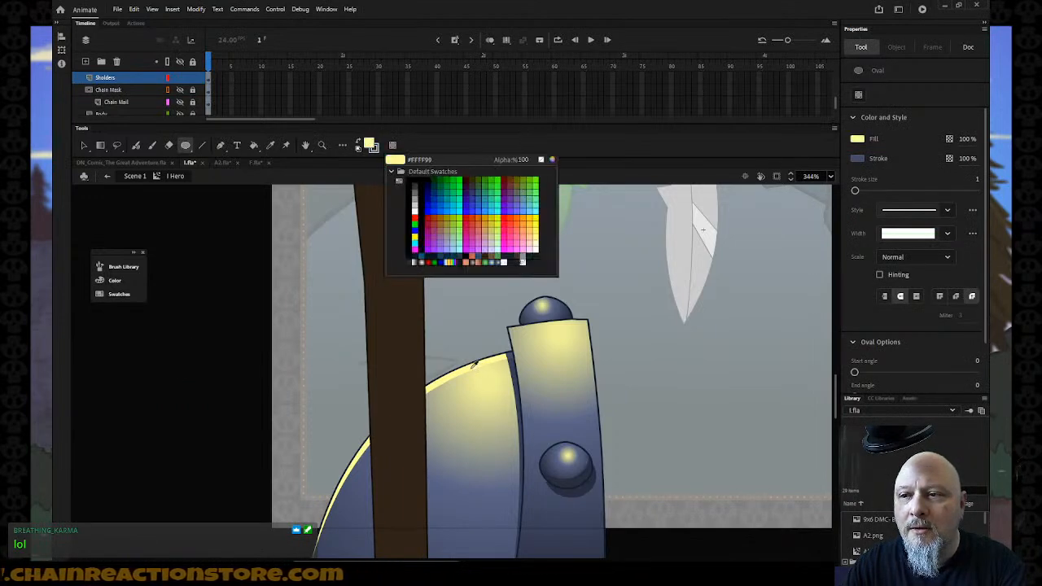
left_click(471, 366)
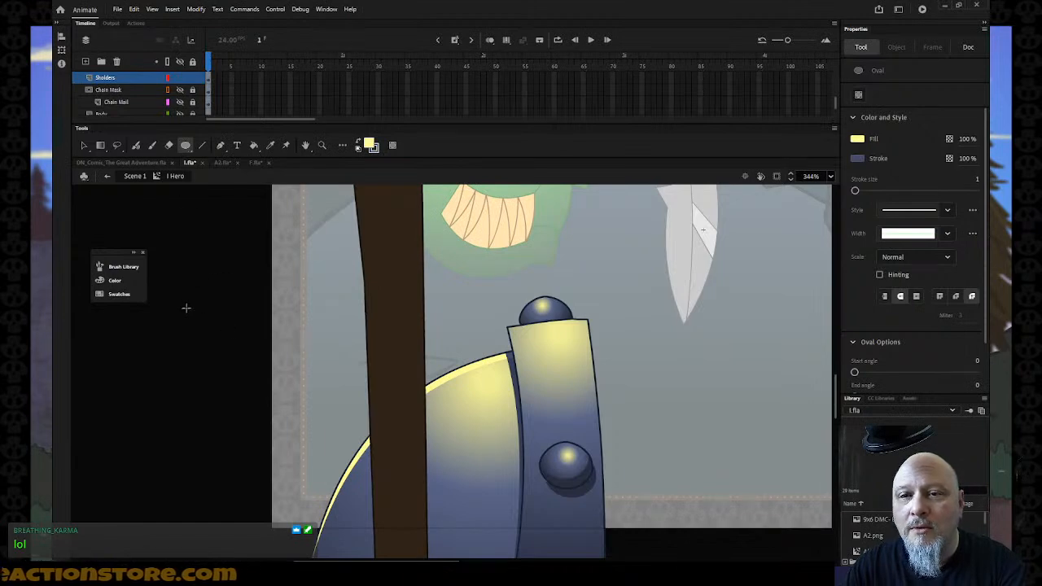
left_click_drag(173, 296, 218, 321)
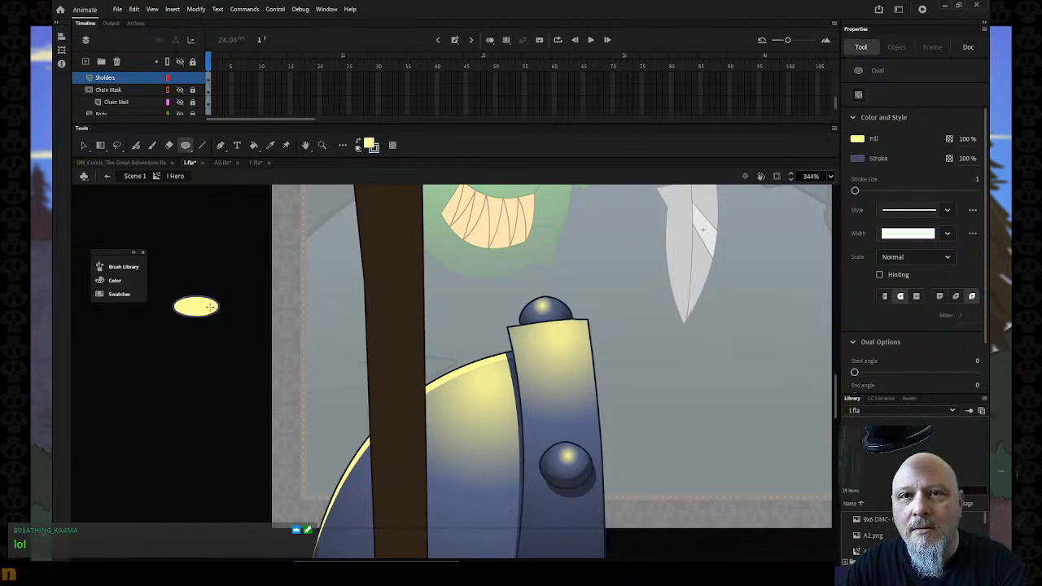
Step: Move the pale yellow oval onto the shoulder plate's edge highlight near the vertical band, tilt it along the edge and flatten it
left_click(84, 145)
left_click(187, 313)
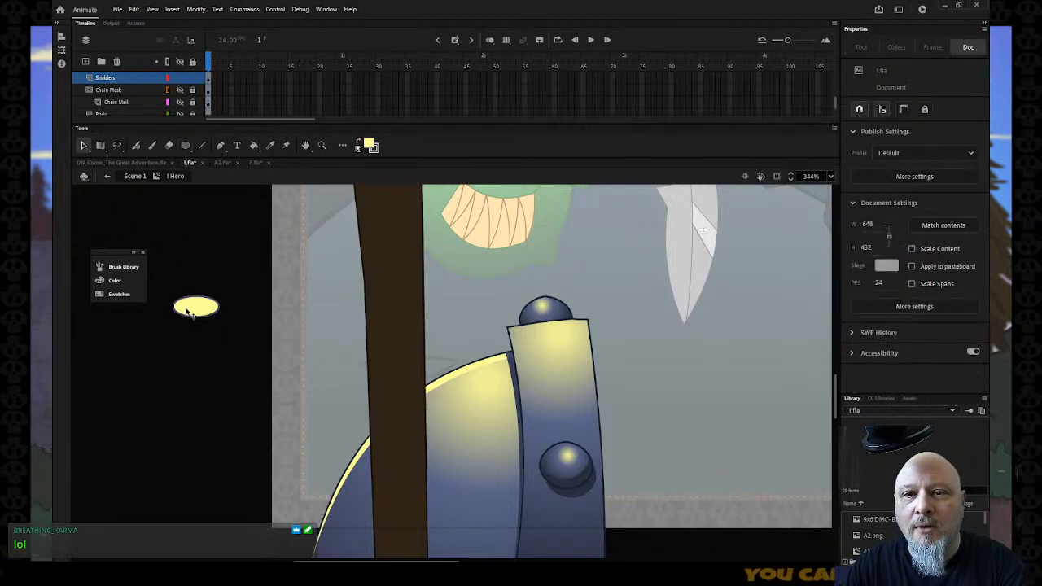
left_click_drag(189, 313, 506, 381)
left_click(100, 145)
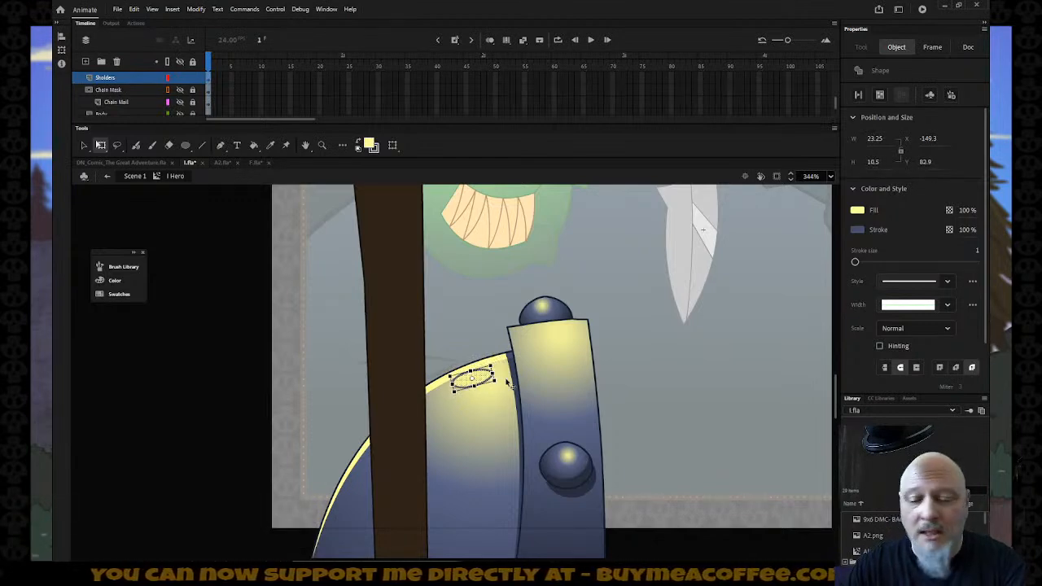
key("shift+Right")
key("shift+Right")
key("shift+Up")
key("shift+Up")
key("Down")
key("Down")
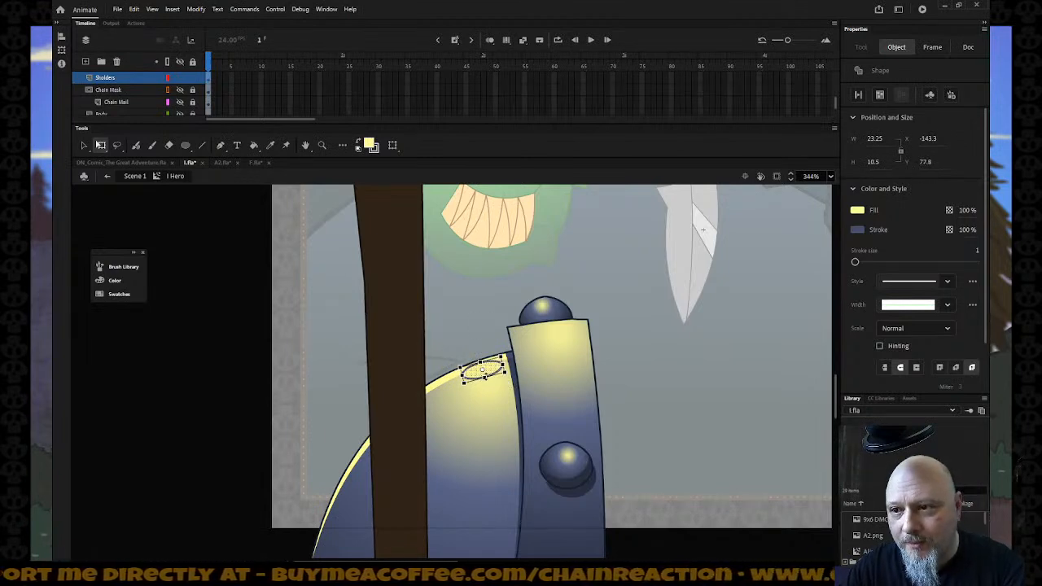
left_click_drag(484, 371, 483, 371)
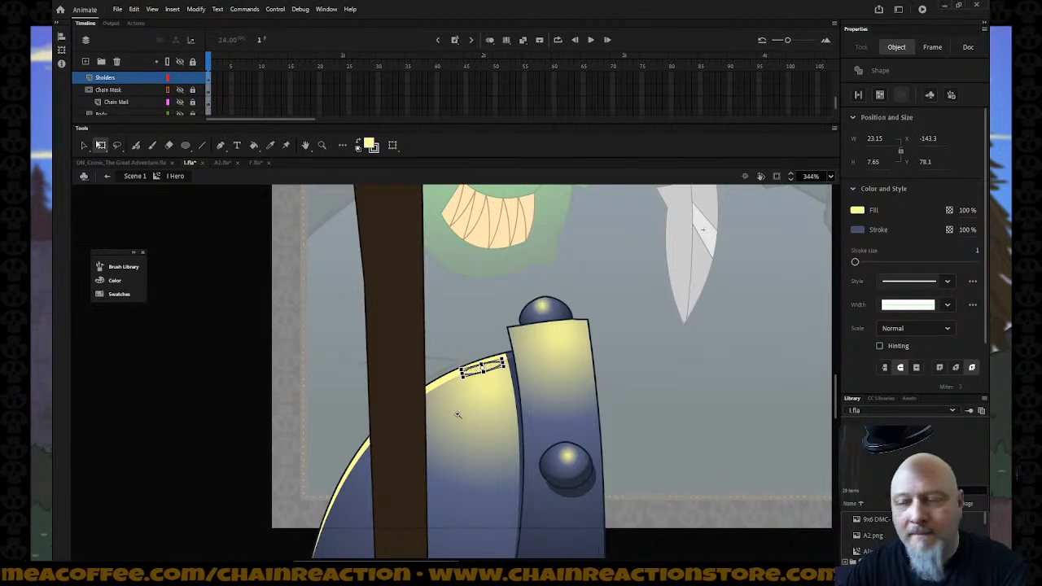
Step: Tilt the oval more steeply and enlarge it to about 22.65 by 10.15 so its upper side meets the plate's outline
key("z")
left_click_drag(445, 342, 565, 420)
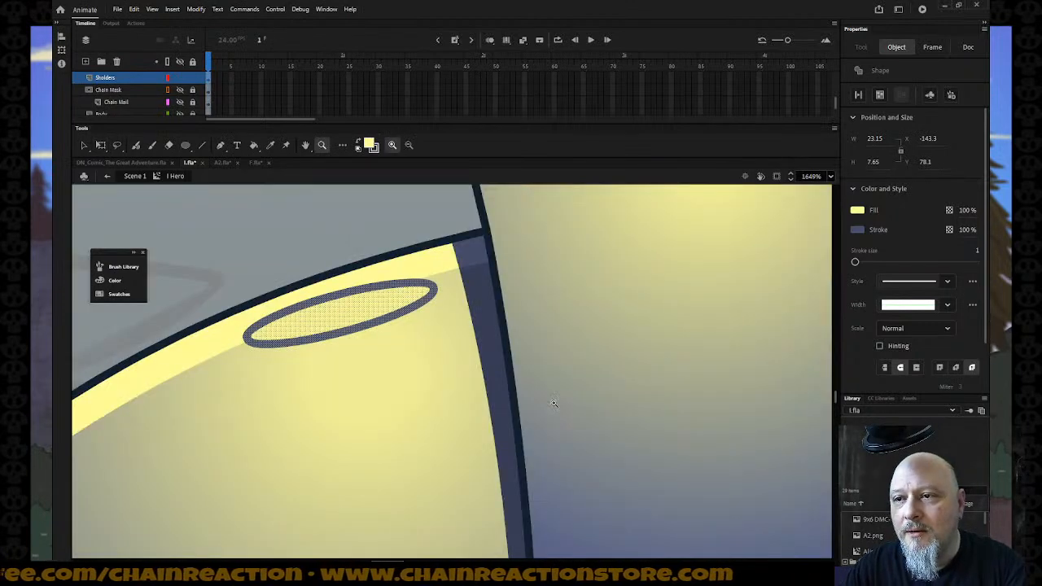
key("q")
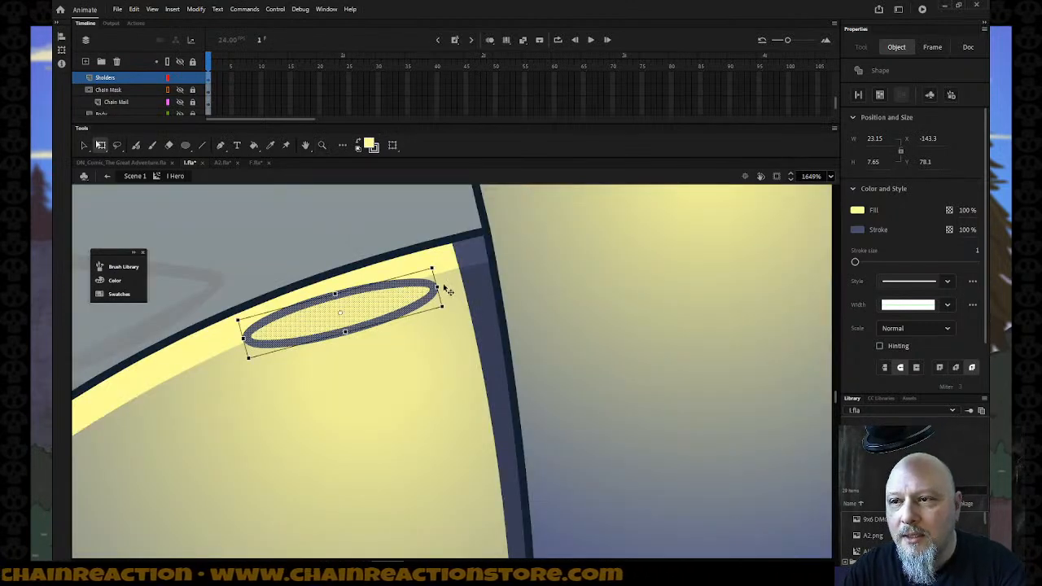
left_click(457, 303)
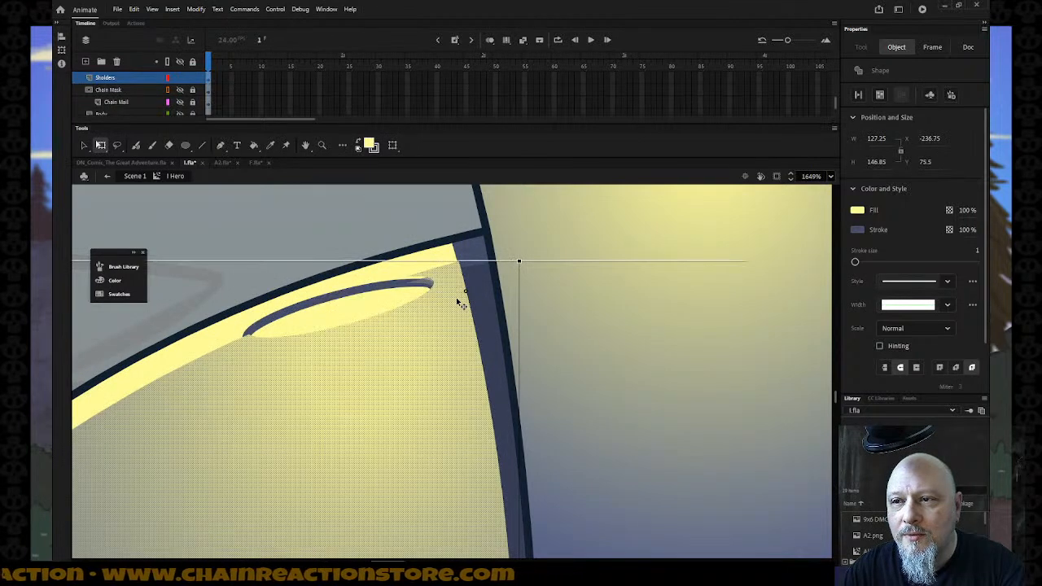
left_click(438, 301)
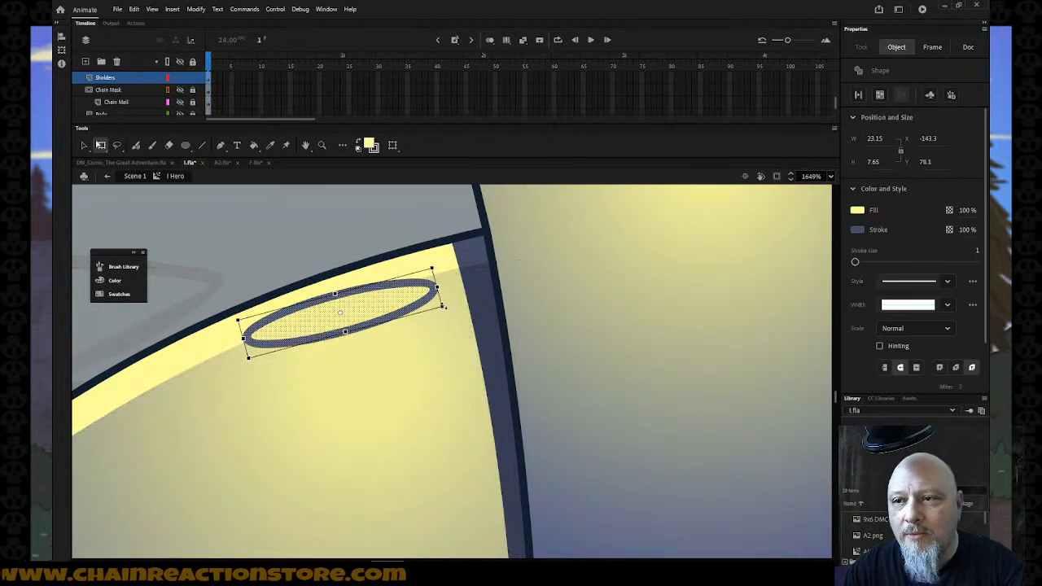
left_click_drag(450, 306, 454, 306)
key("shift+Up")
key("Up")
key("Up")
key("Up")
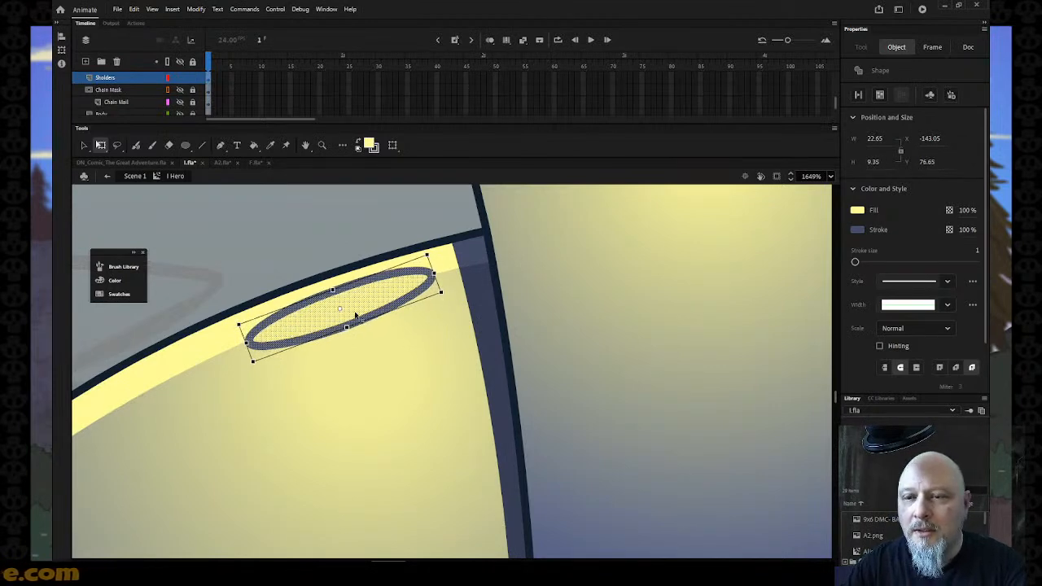
mouse_move(346, 329)
left_mouse_down()
mouse_move(352, 341)
mouse_move(336, 320)
left_mouse_up()
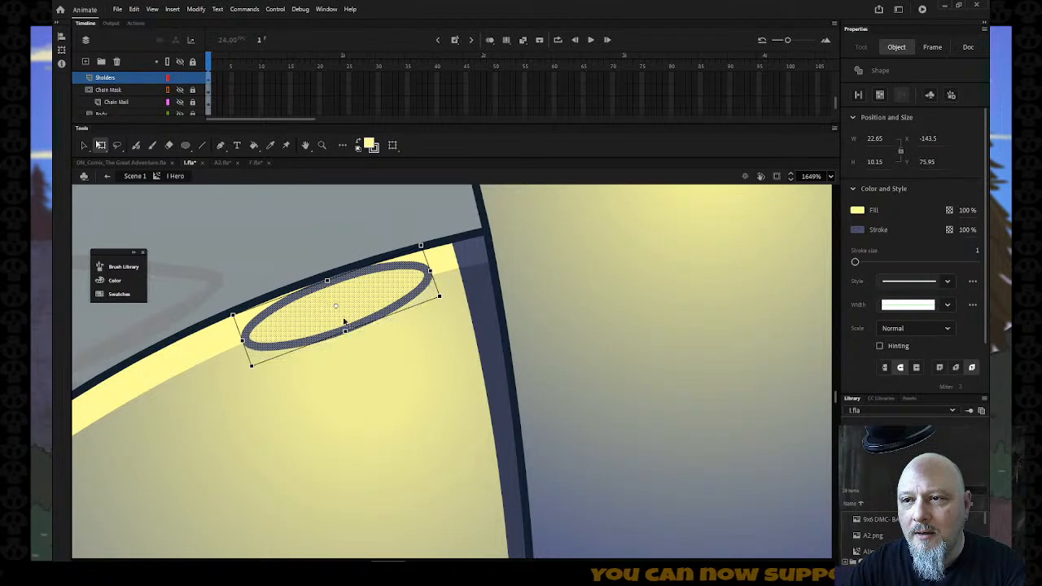
left_click_drag(446, 302, 442, 306)
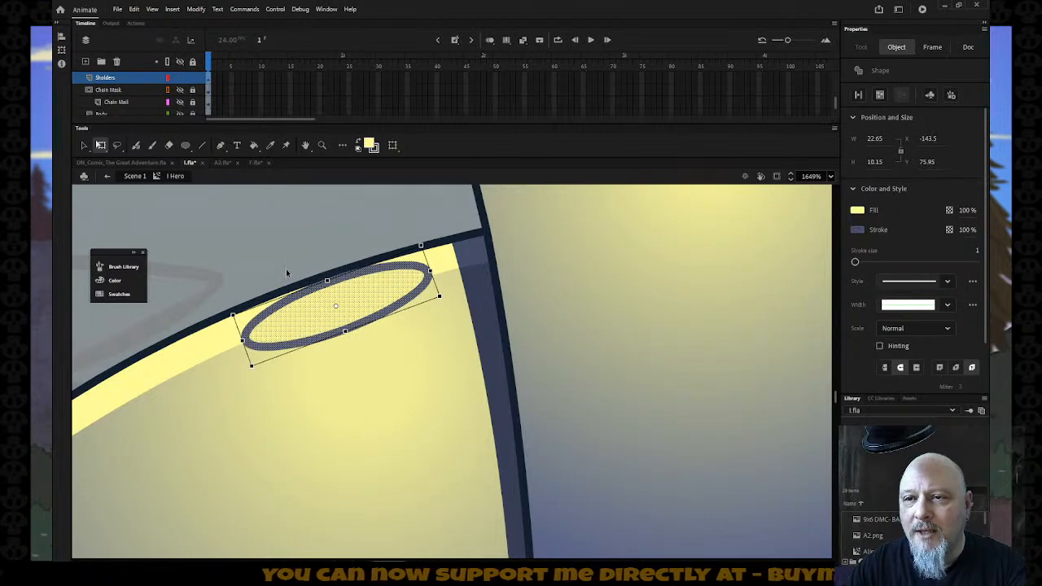
Step: Delete the oval's blue outline, keeping its pale yellow fill as part of the plate's edge highlight
left_click(256, 238)
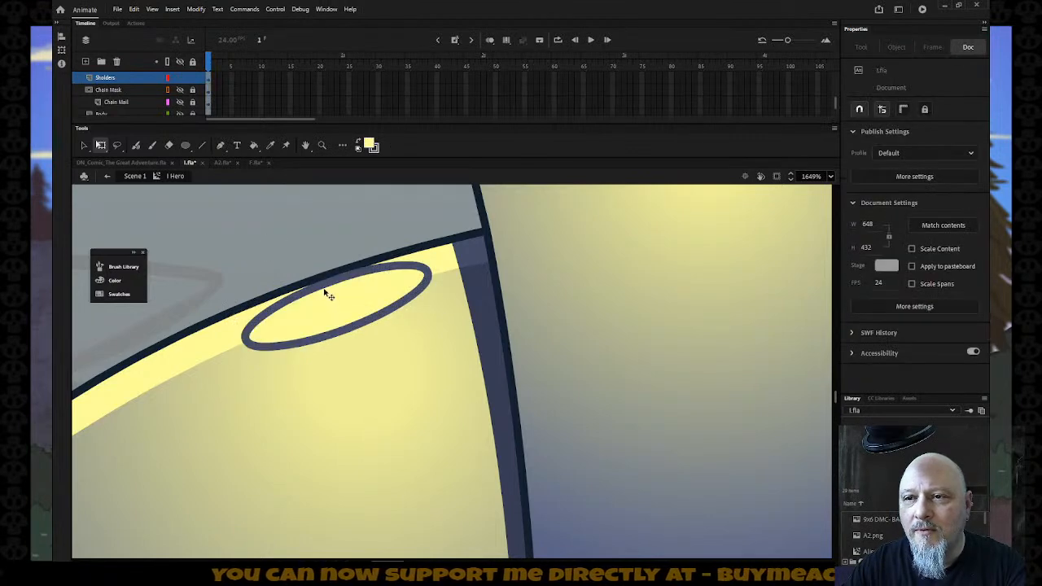
left_click(340, 336)
key("Delete")
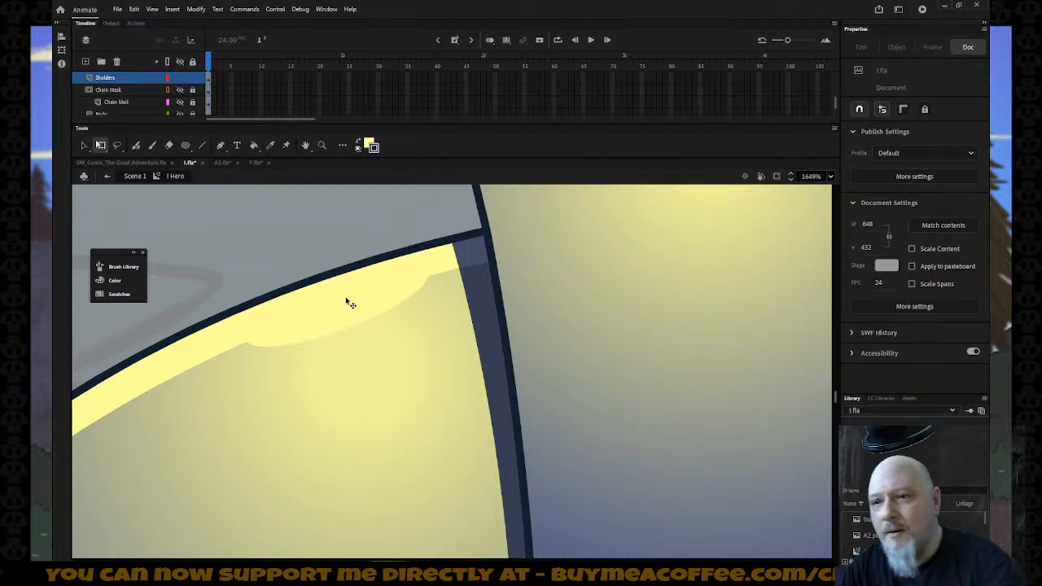
Step: Shift the centre of the vertical band's radial gradient slightly toward the shoulder plate
key("z")
left_click(425, 376)
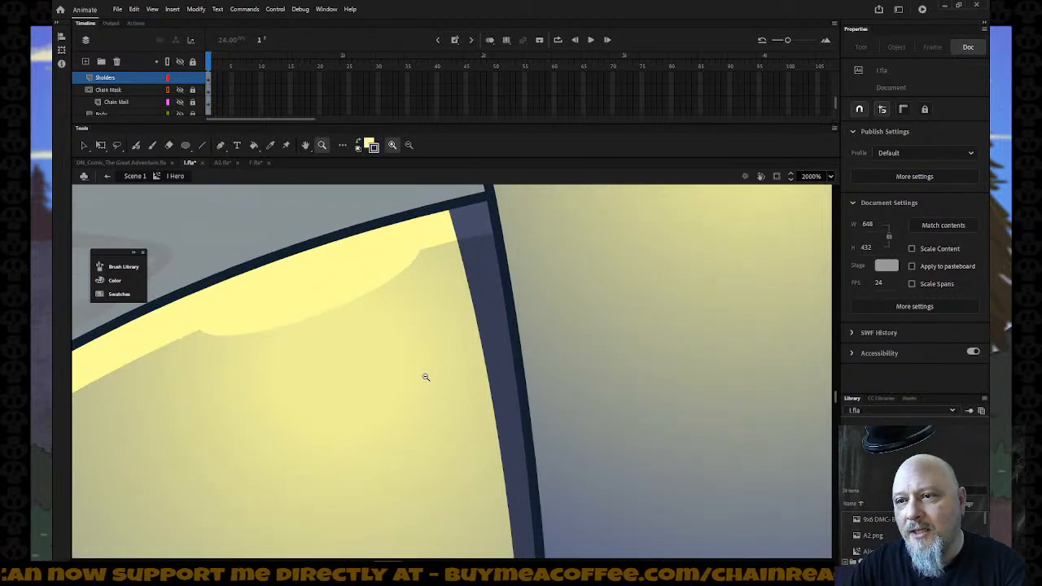
scroll(425, 377, "down", 5)
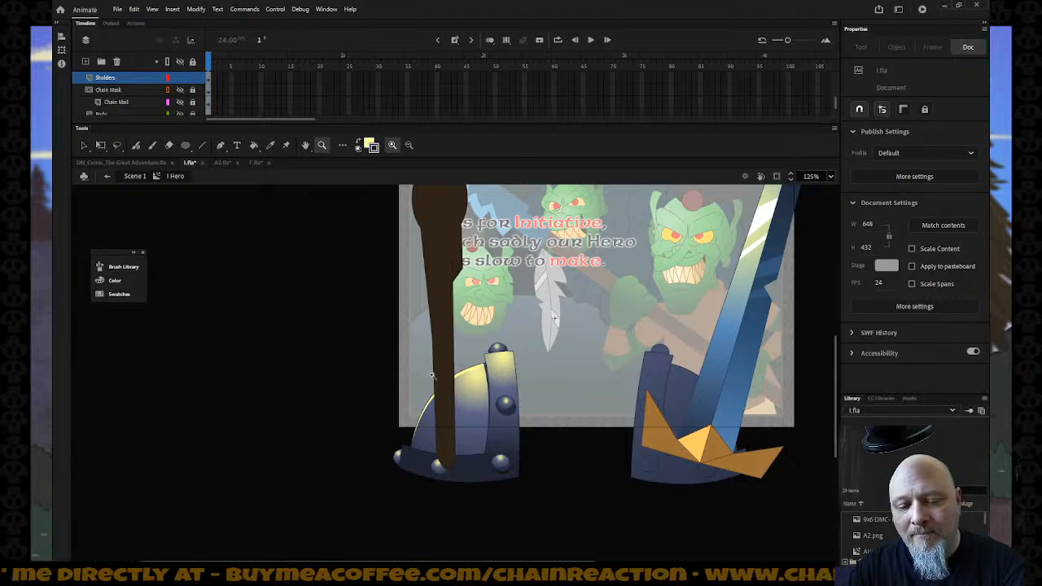
key("q")
left_click(502, 369)
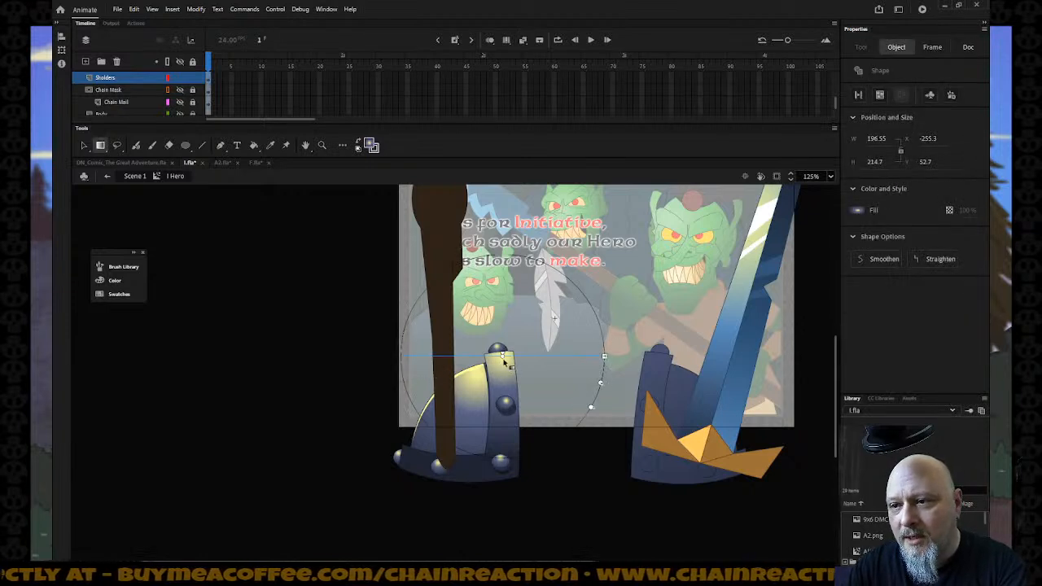
left_click_drag(499, 356, 495, 356)
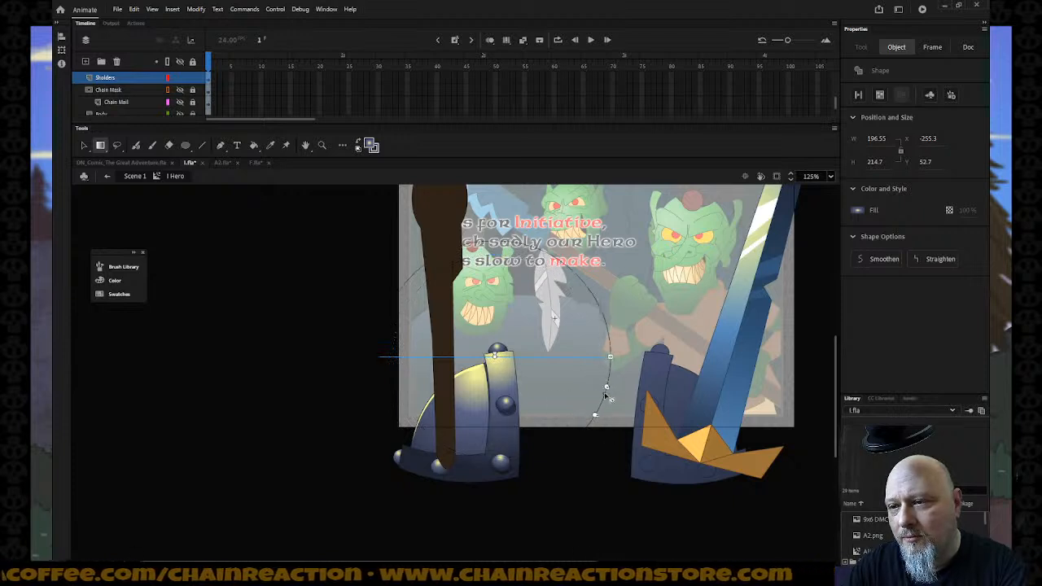
left_click(252, 407)
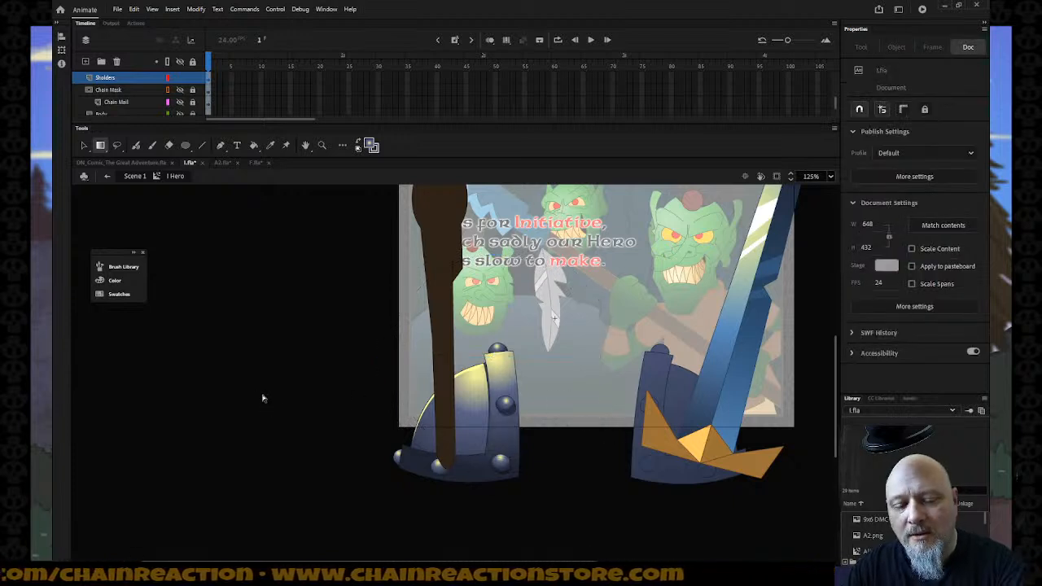
Step: Raise the outer upper corner of the shoulder armor's vertical band slightly so its top edge runs straight
key("z")
left_click_drag(325, 310, 613, 440)
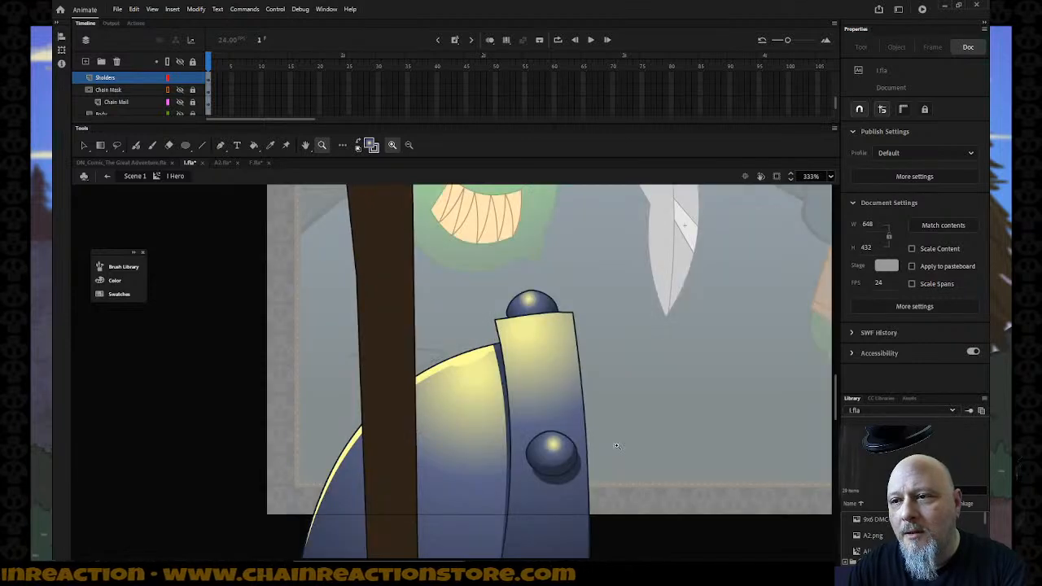
left_click_drag(420, 272, 664, 337)
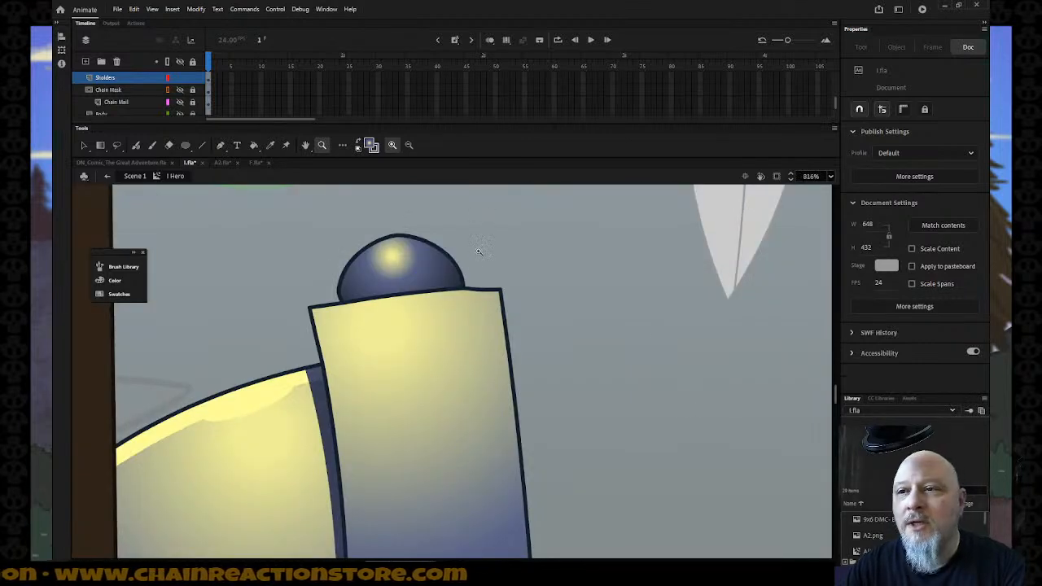
left_click(83, 148)
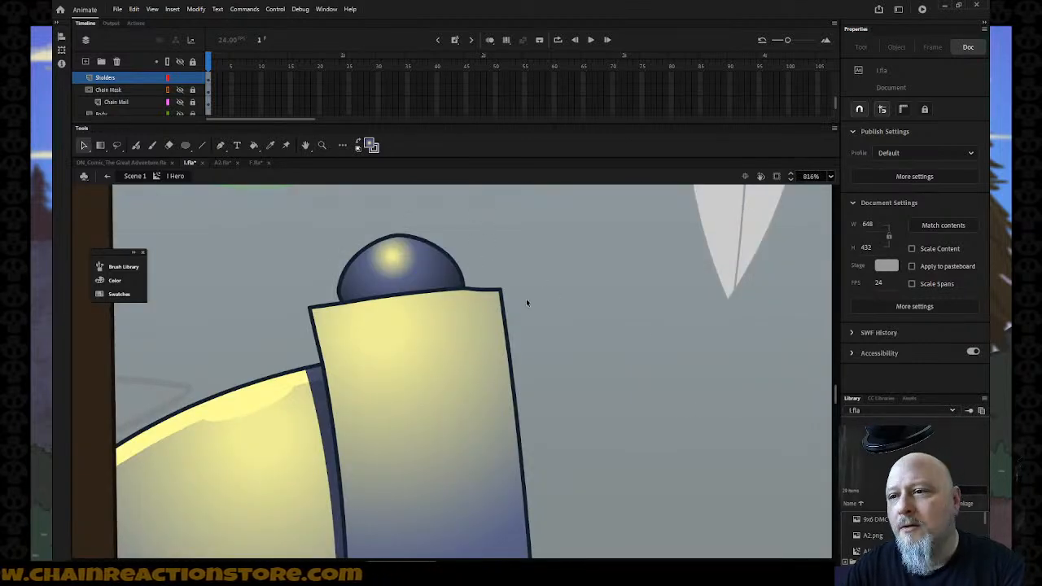
left_click_drag(494, 295, 500, 292)
key("ctrl+z")
key("ctrl+z")
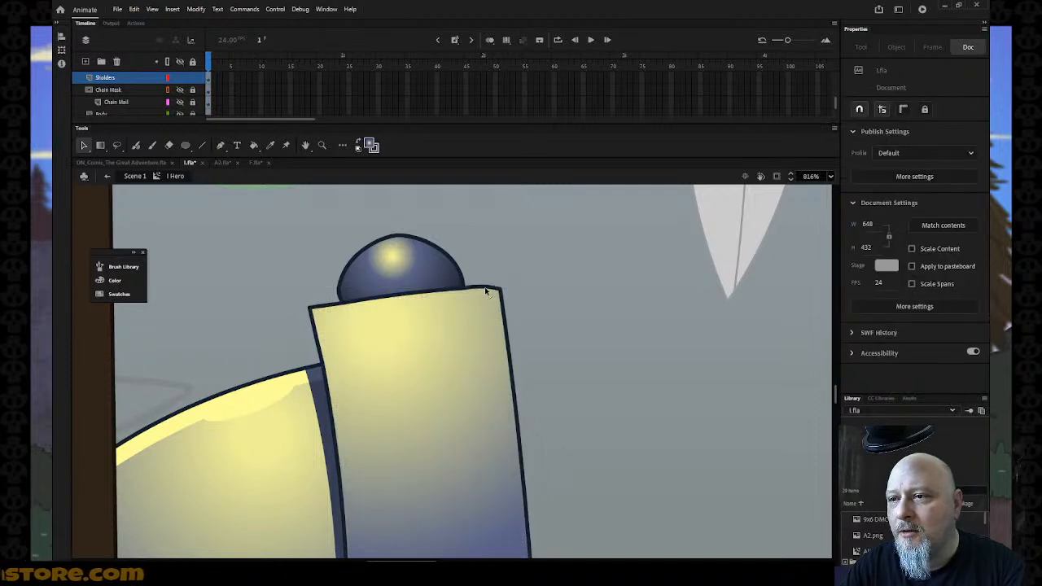
left_click_drag(503, 294, 503, 288)
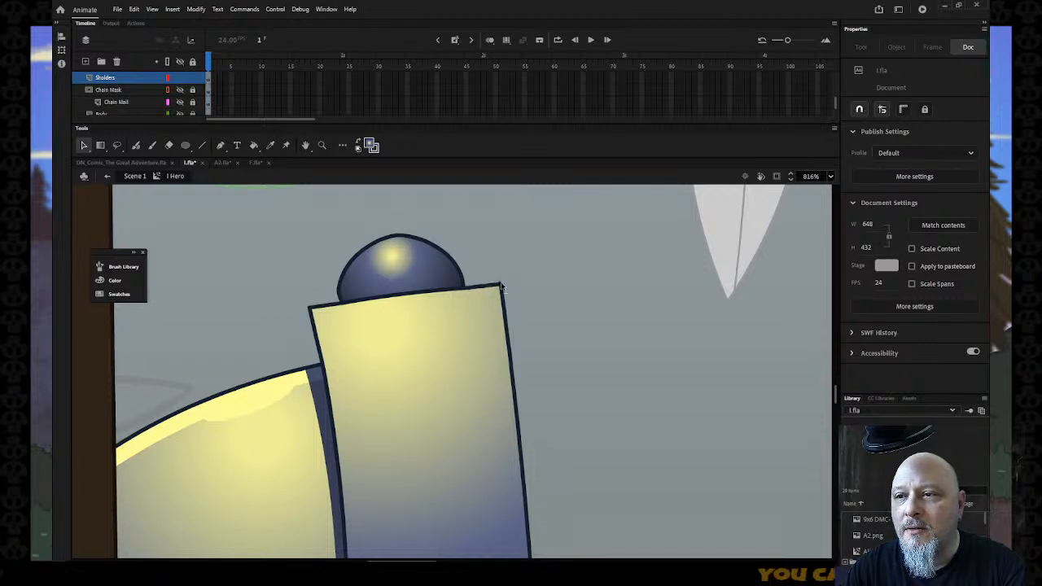
Step: Draw a red straight line about 58 by 7 in size across the vertical band, just beneath and roughly parallel to its top edge
left_click(202, 145)
left_click_drag(307, 327, 542, 293)
left_click(373, 146)
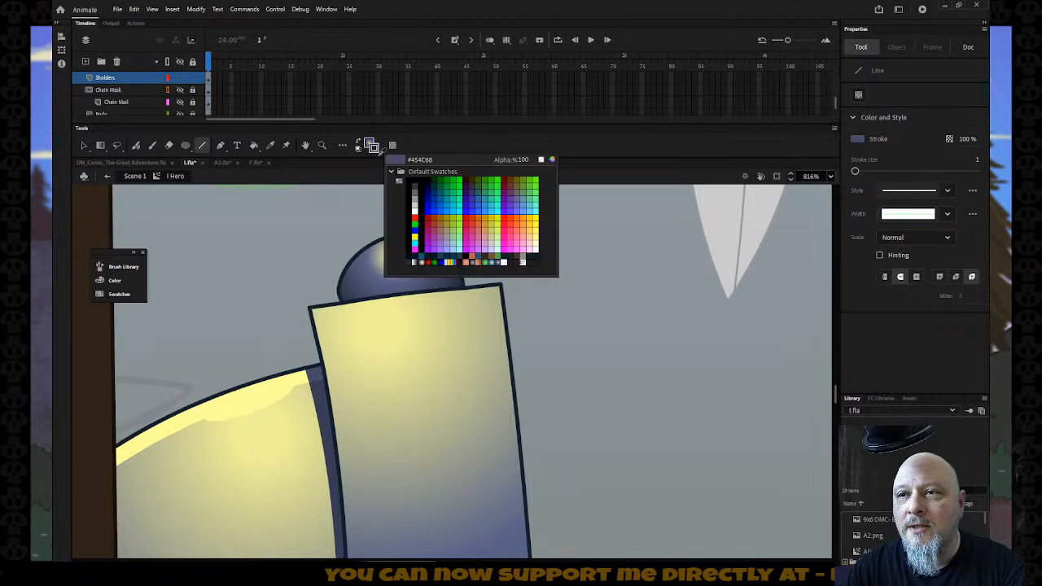
left_click(406, 227)
left_click_drag(313, 323, 548, 295)
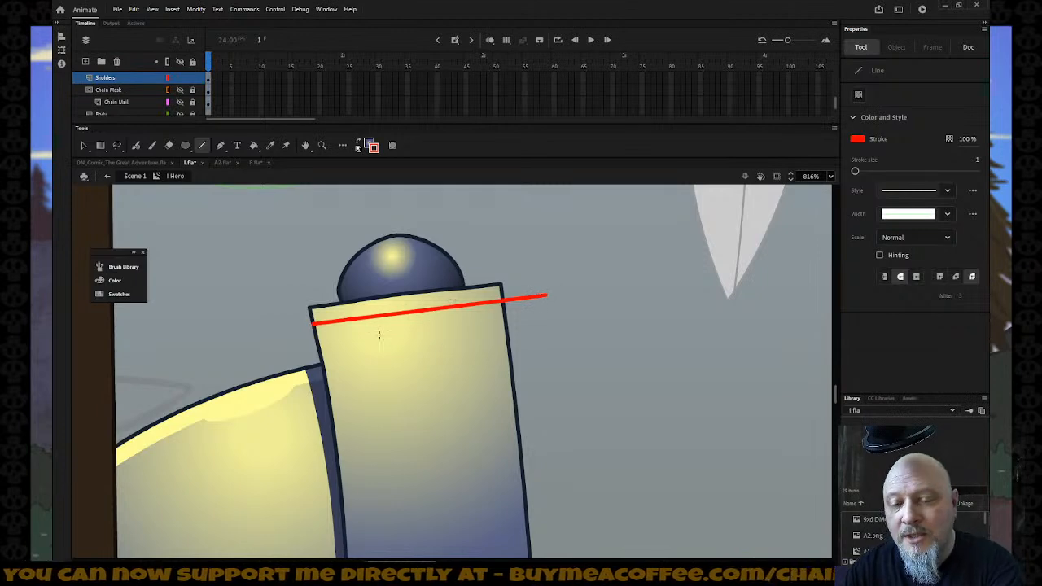
Step: Fill the strip above the red line with the plate highlight's pale yellow and delete the guide line
key("i")
left_click(259, 399)
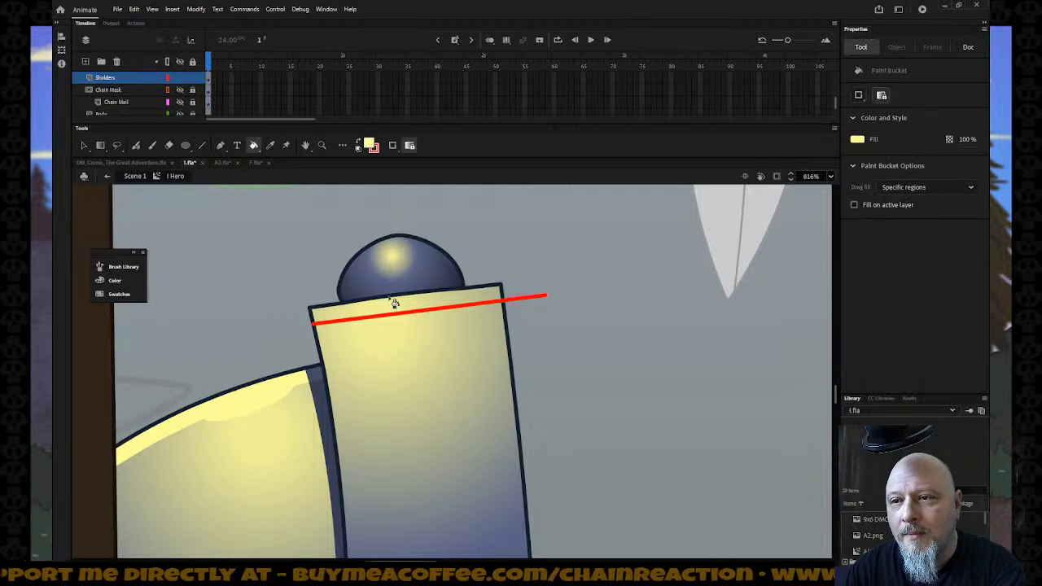
left_click(393, 303)
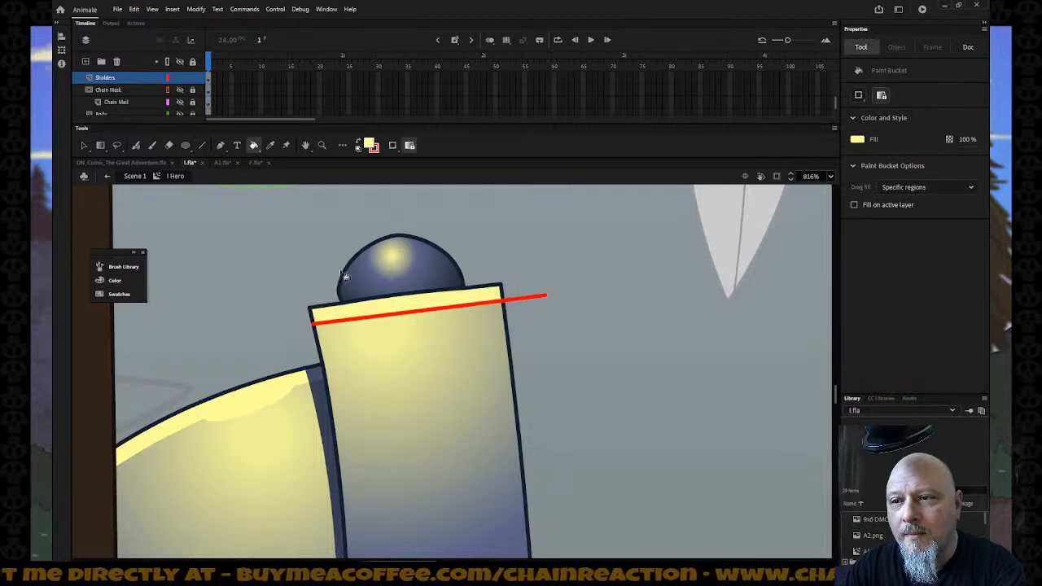
left_click(82, 145)
left_click(524, 301)
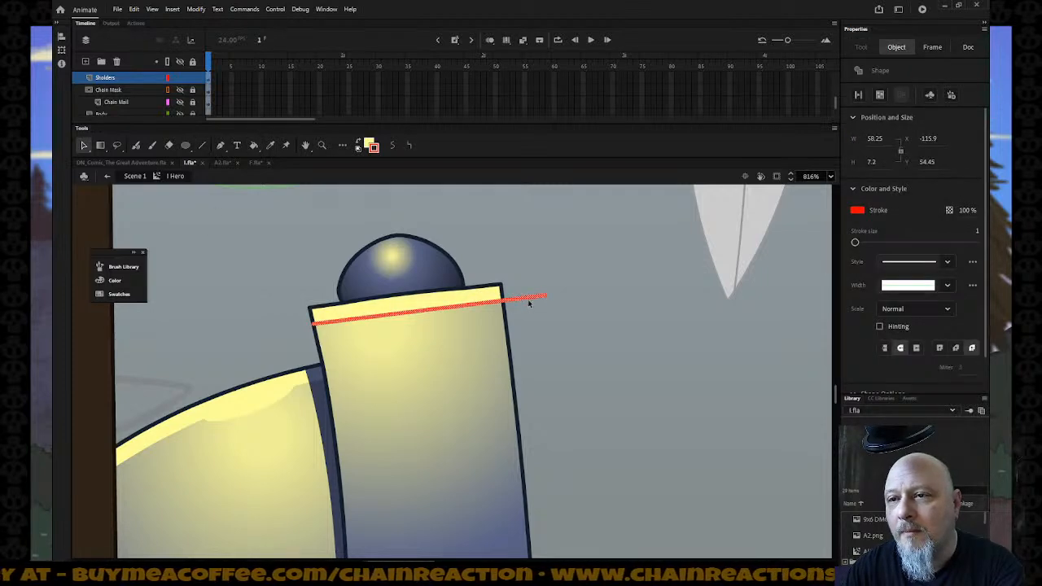
key("Delete")
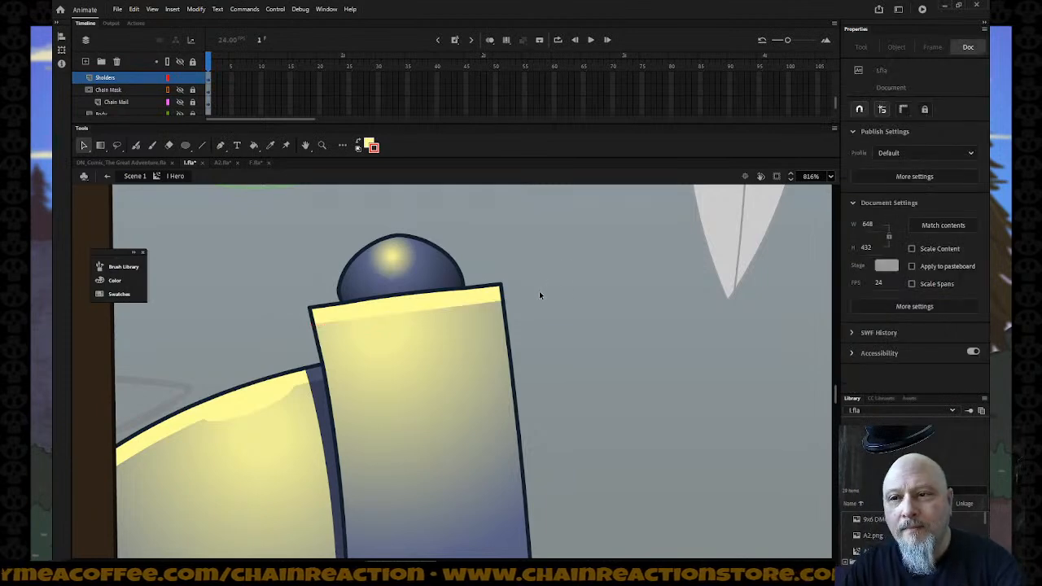
Step: Reshape the outline of the rivet above the vertical band by moving its inner base corner outward and adjusting its crown
key("z")
left_click(488, 359, "alt")
left_click(487, 359, "alt")
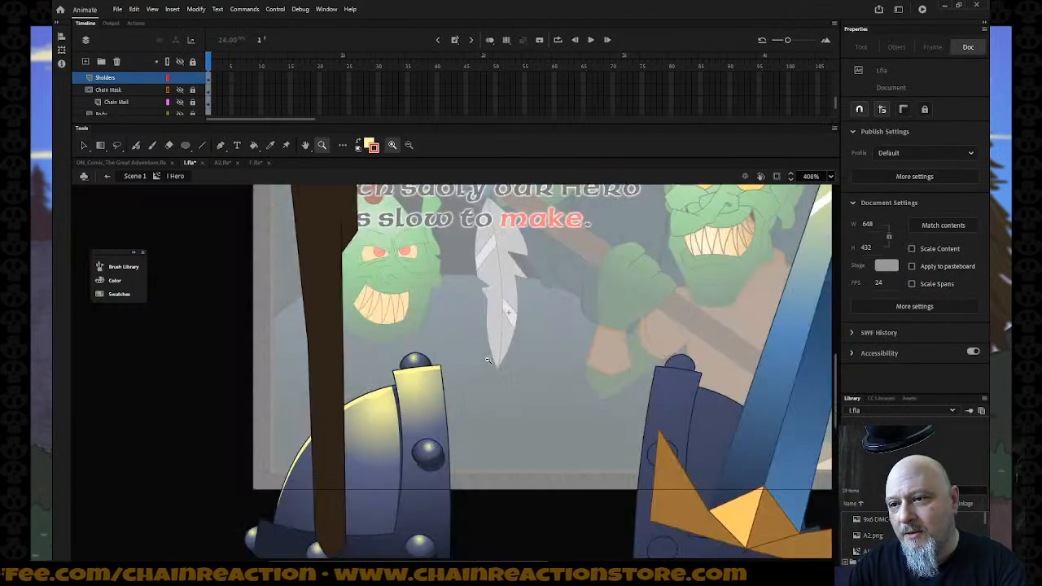
left_click(488, 359, "alt")
left_click(488, 360, "alt")
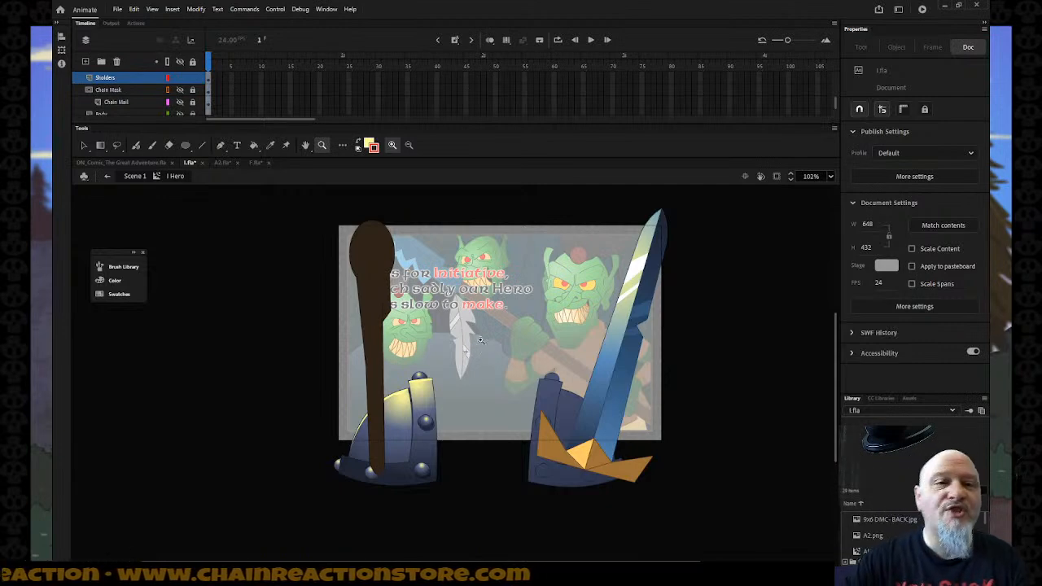
left_click_drag(395, 359, 488, 439)
left_click_drag(278, 238, 421, 358)
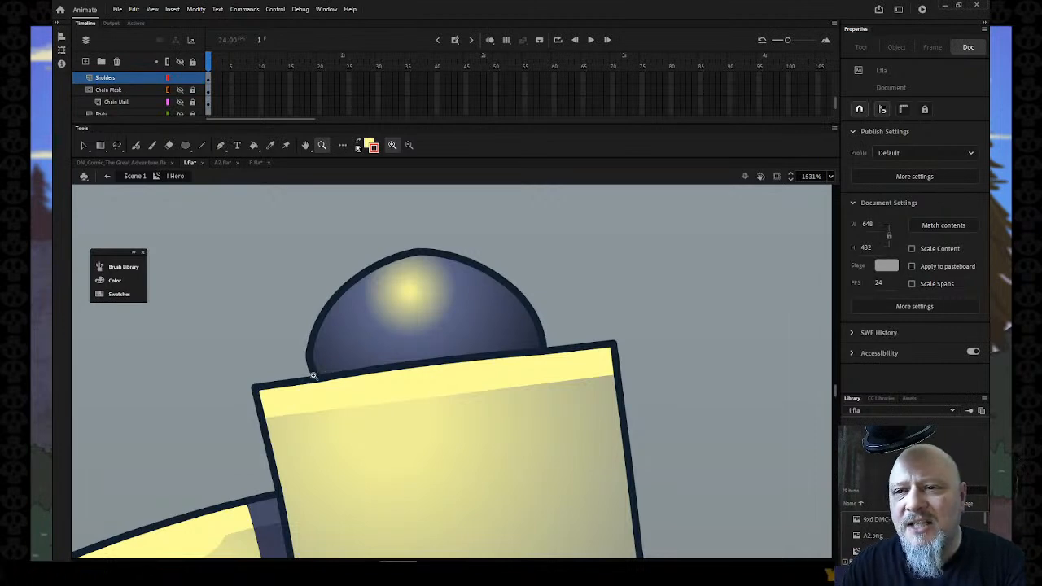
left_click(84, 145)
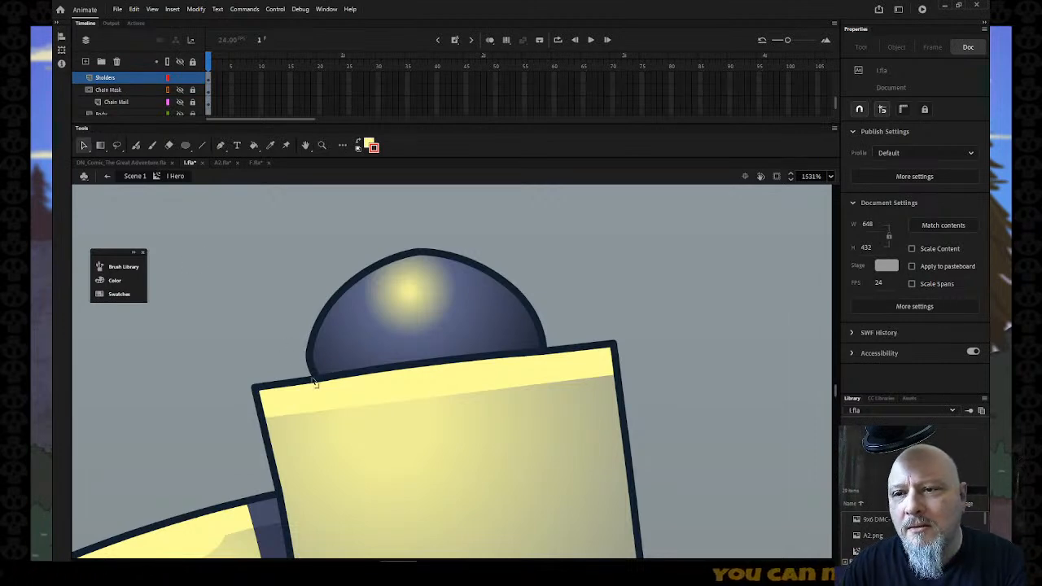
left_click_drag(315, 379, 310, 379)
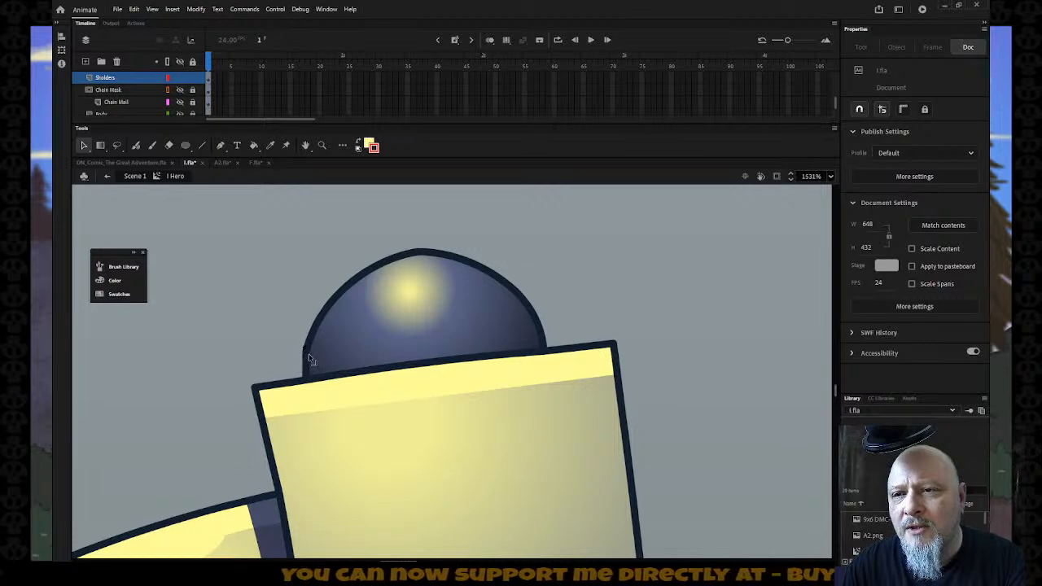
left_click(305, 358)
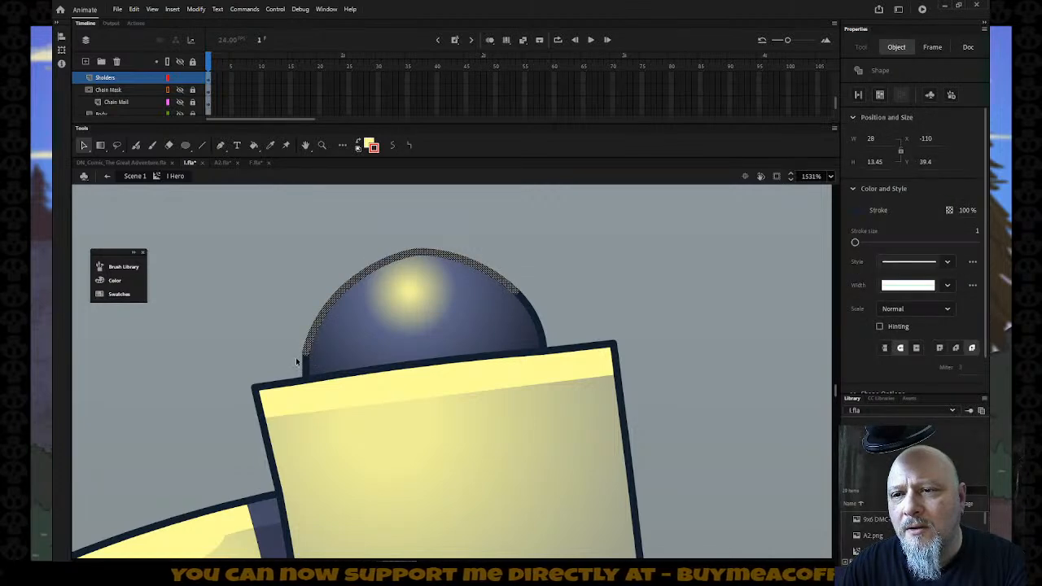
left_click(299, 363)
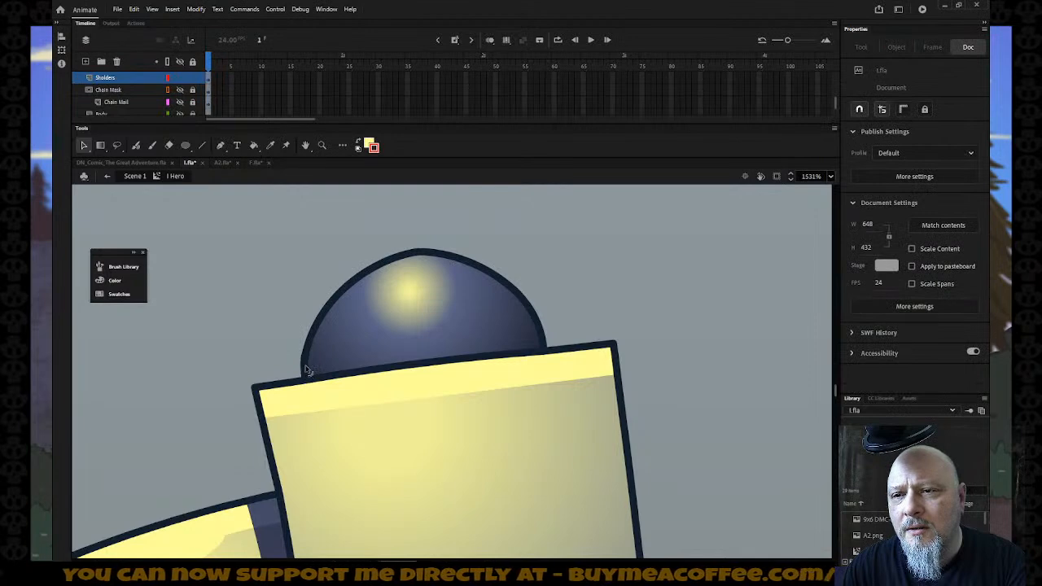
left_click_drag(423, 257, 418, 252)
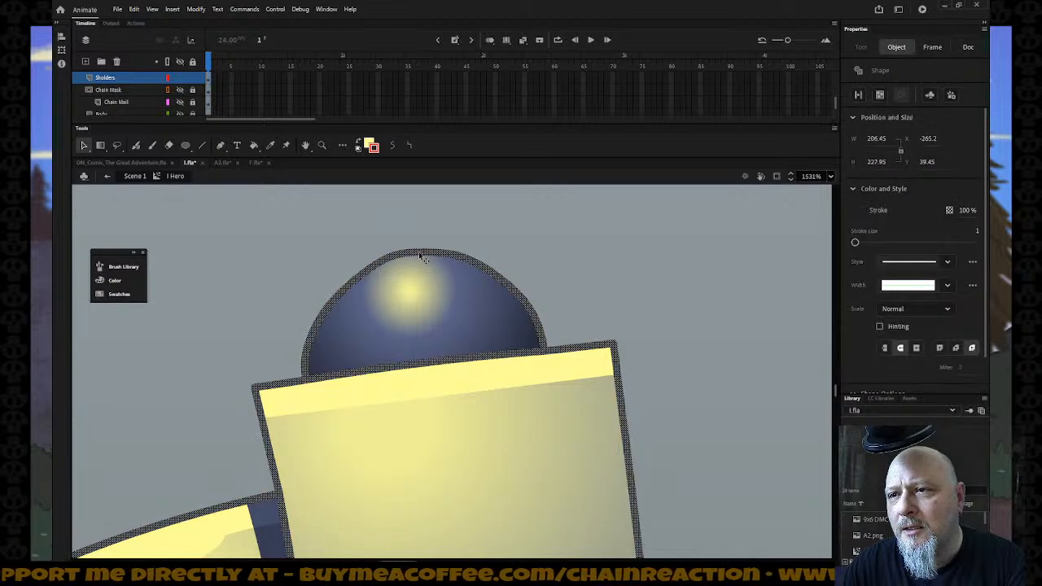
left_click(463, 227)
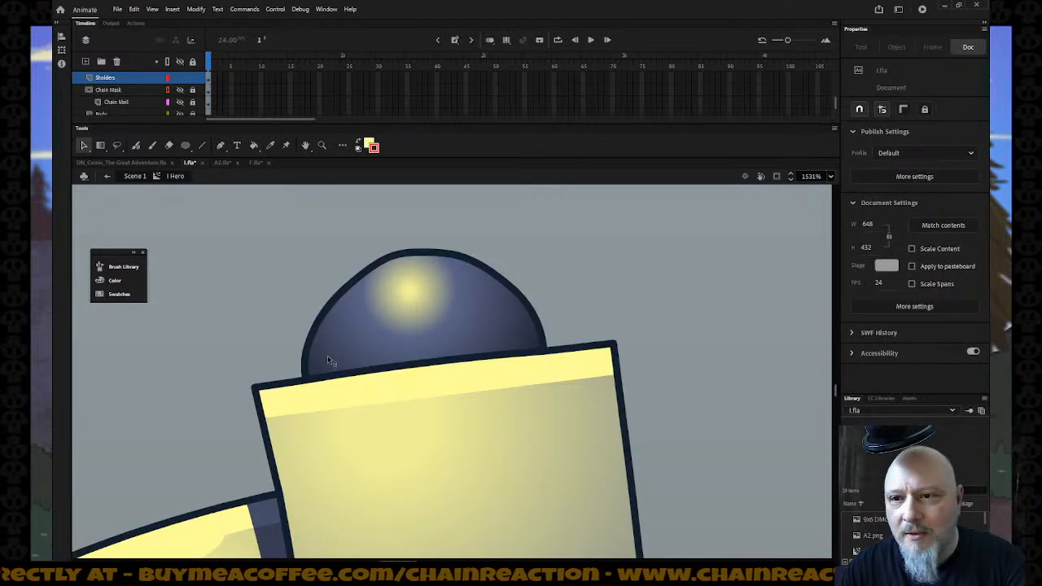
Step: Smooth the top rivet's whole curved outline, trying the Straighten option on it as well
left_click(308, 376)
left_click(526, 306, "shift")
left_click(393, 146)
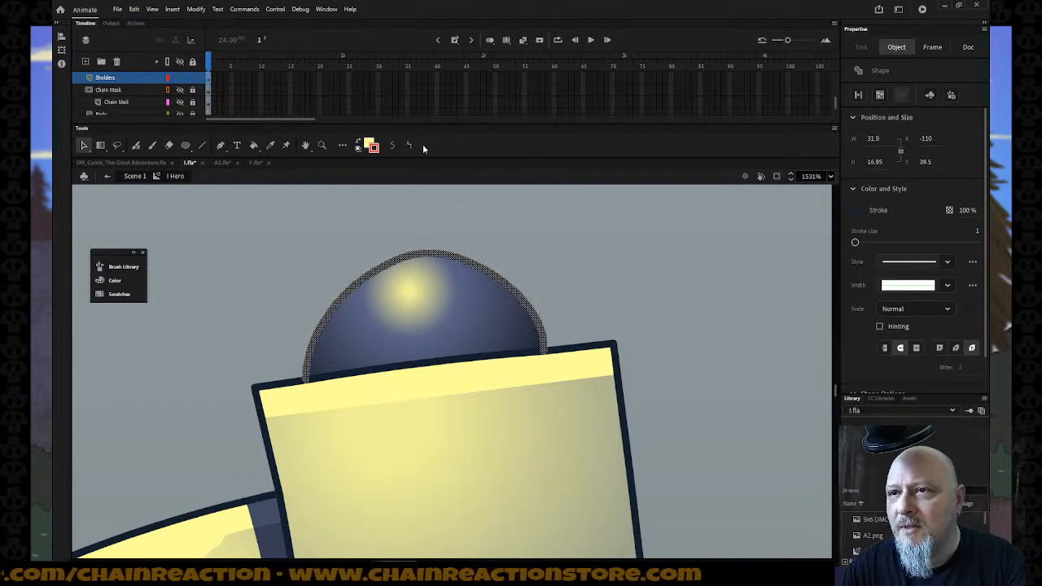
left_click(411, 146)
left_click(411, 146)
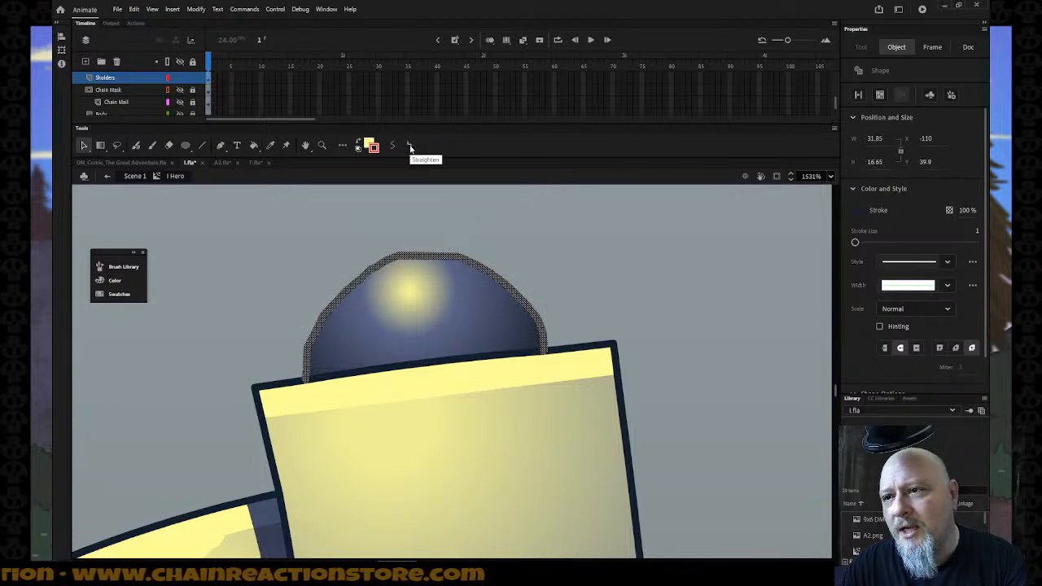
left_click(411, 147)
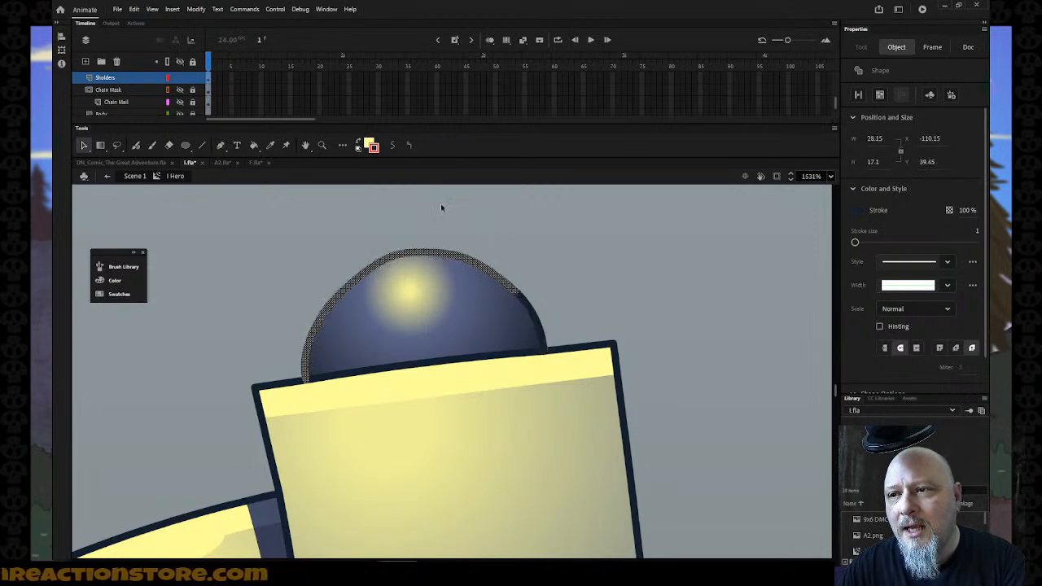
left_click(392, 148)
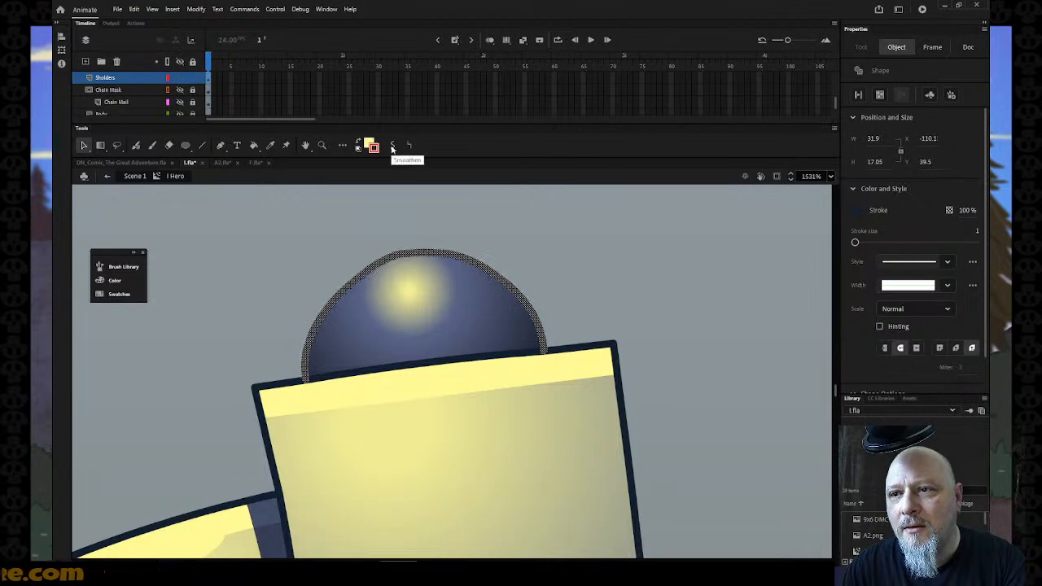
left_click(373, 210)
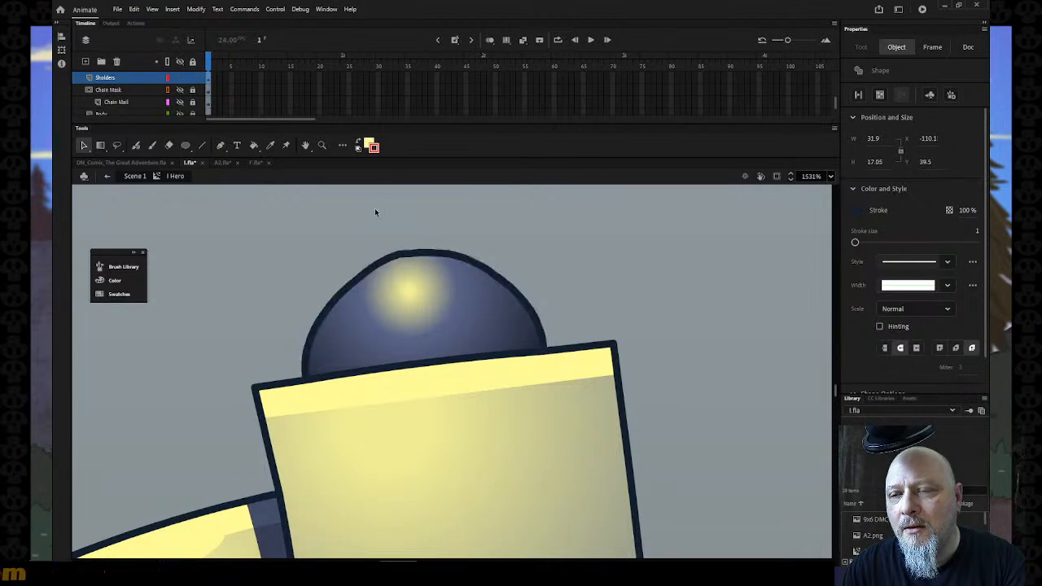
Step: Move the top rivet's fill and outline together off the vertical band into the empty area beside it
left_click(332, 330)
double_click(328, 316)
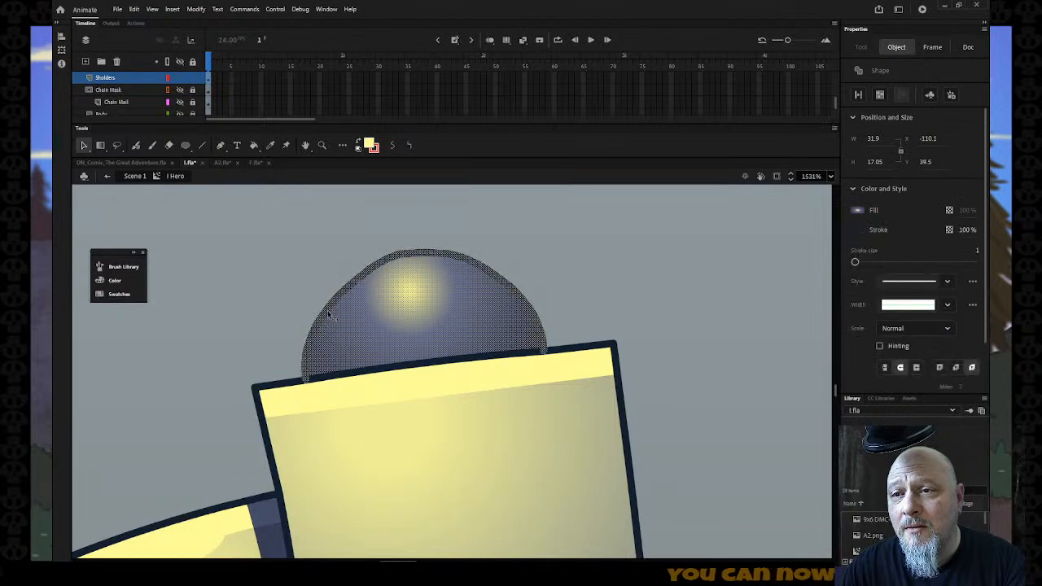
left_click_drag(332, 313, 669, 279)
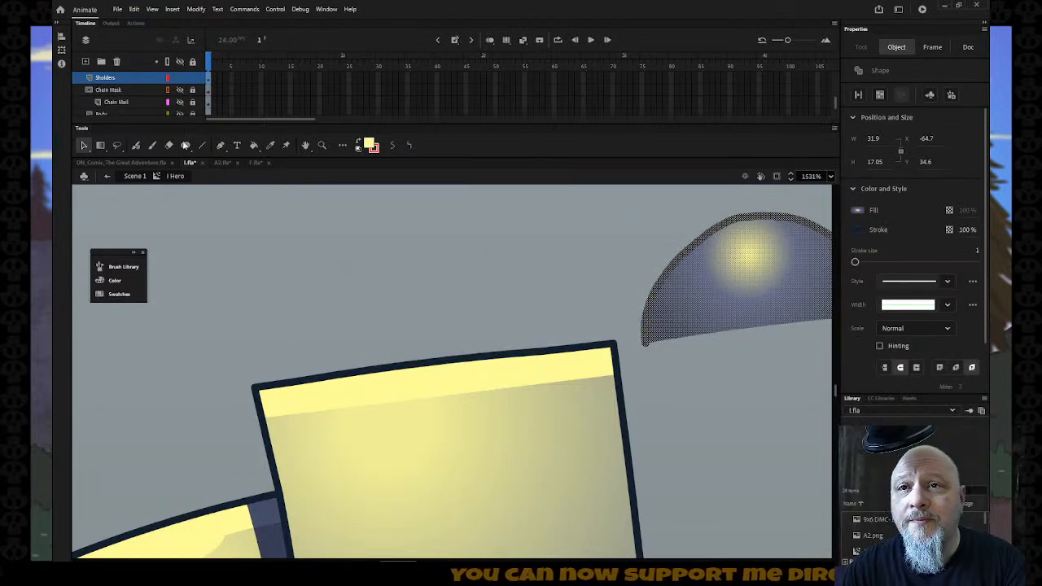
Step: Set the fill to the yellow-to-blue radial gradient sampled from the moved rivet for use with the Oval tool
left_click(186, 145)
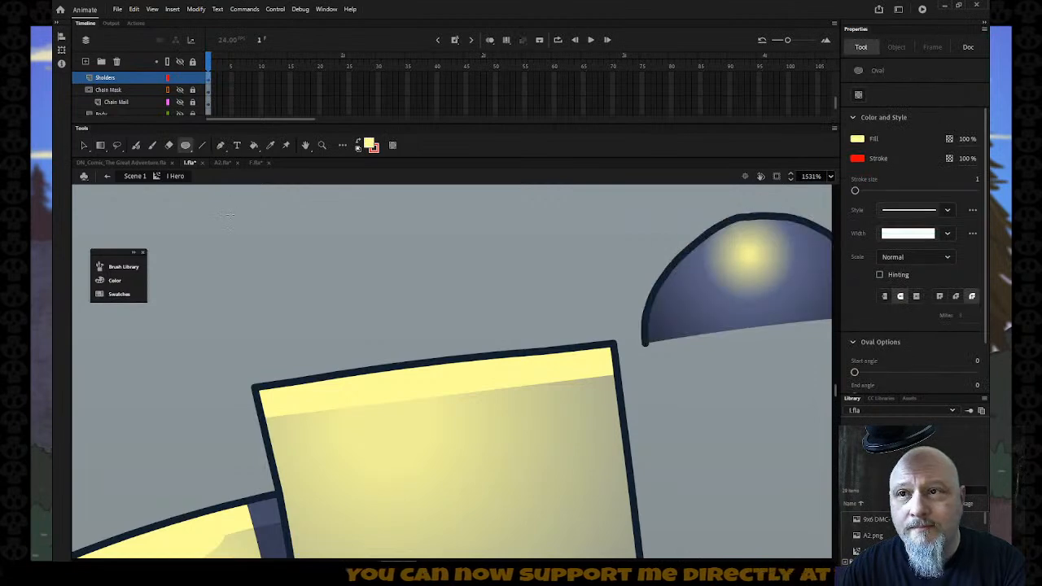
left_click(368, 143)
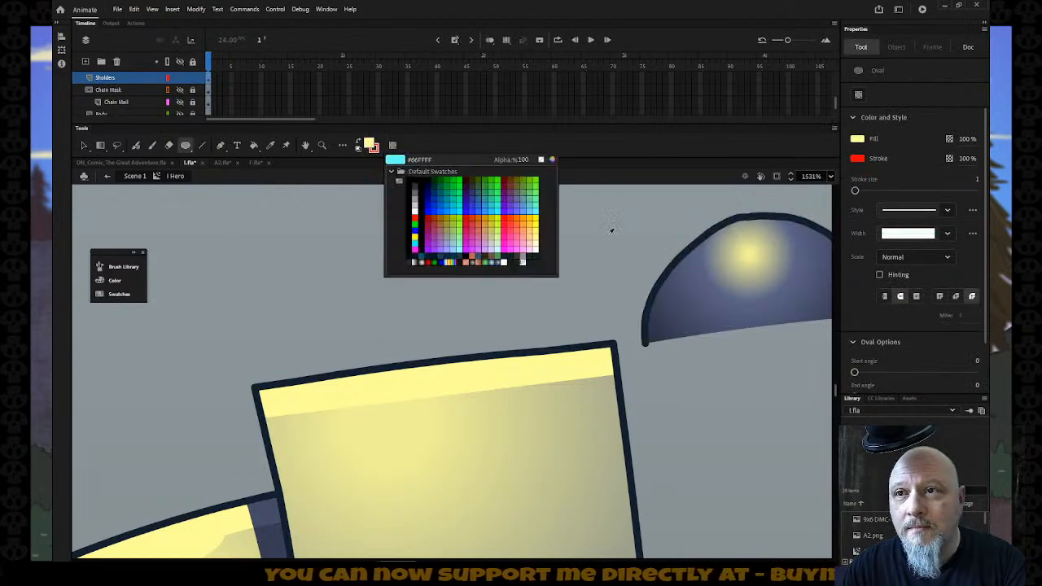
left_click(702, 263)
key("k")
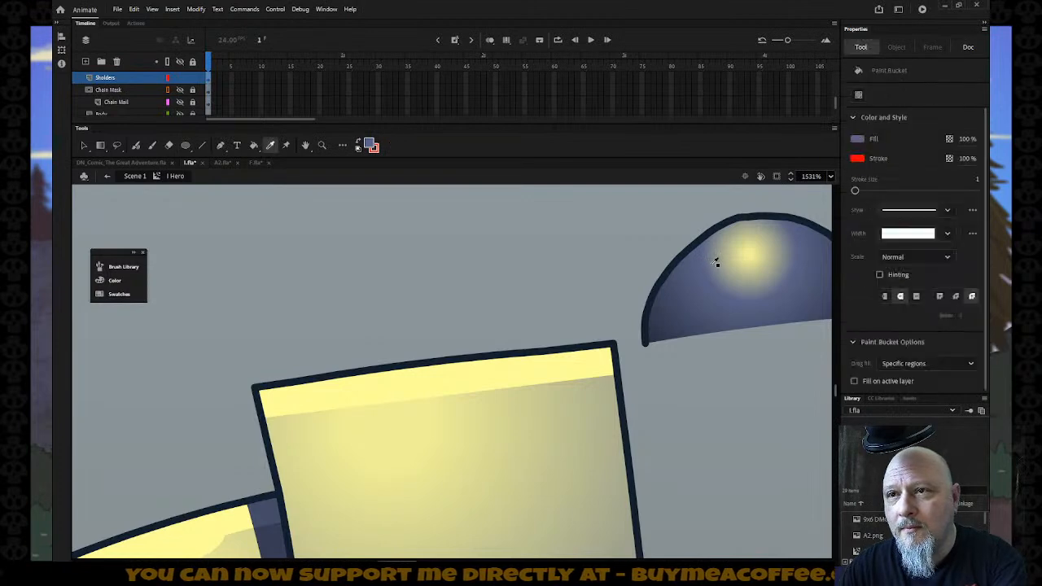
Step: Try drawing a gradient-filled circle with a red outline overlapping the vertical band's top edge
left_click(188, 146)
left_click_drag(242, 207, 325, 289)
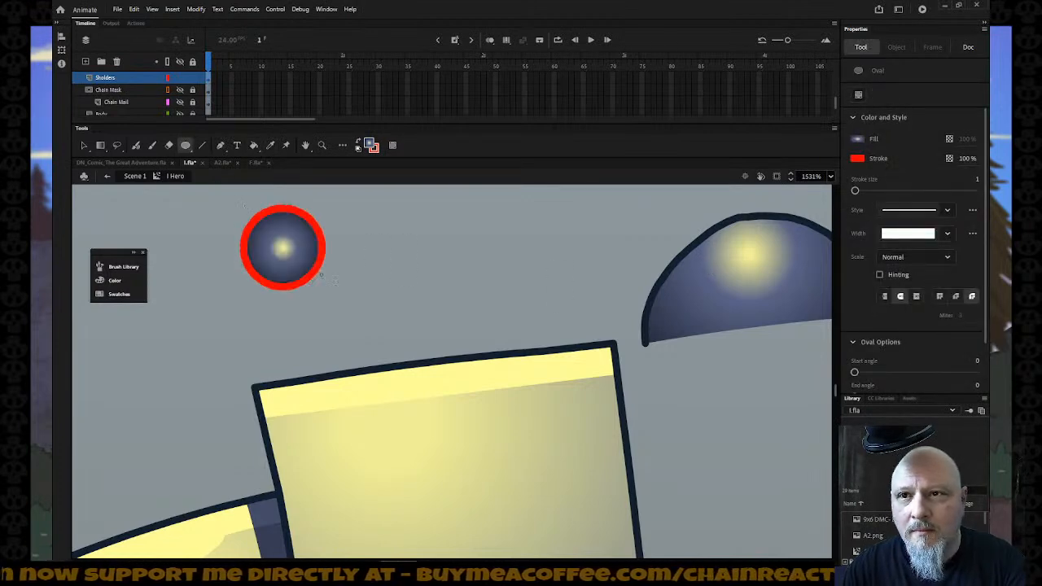
left_click_drag(393, 317, 431, 336)
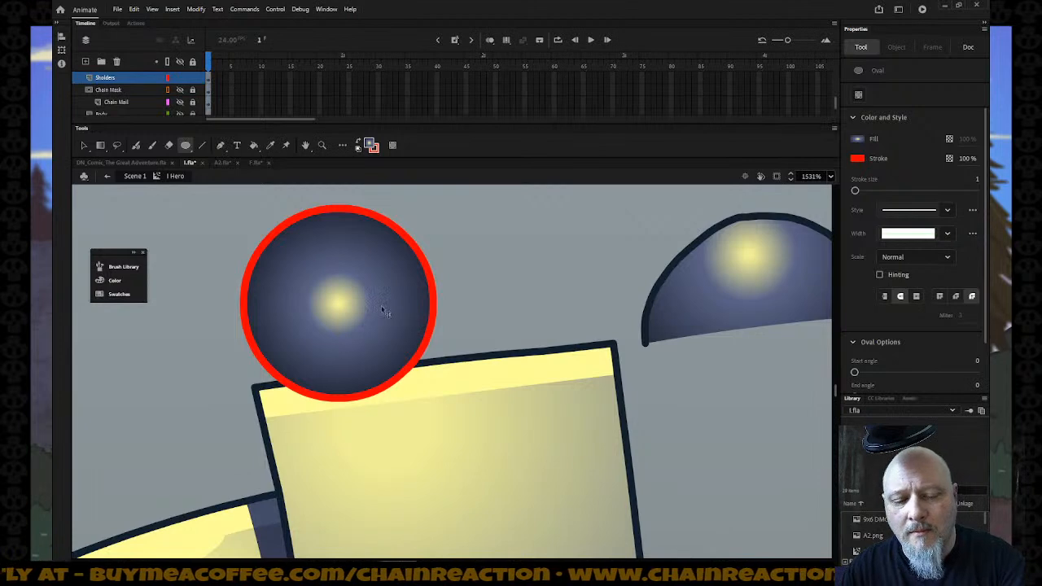
key("ctrl+z")
Step: Set the stroke to the dark navy colour sampled from the moved rivet's outline
scroll(376, 313, "up", 5)
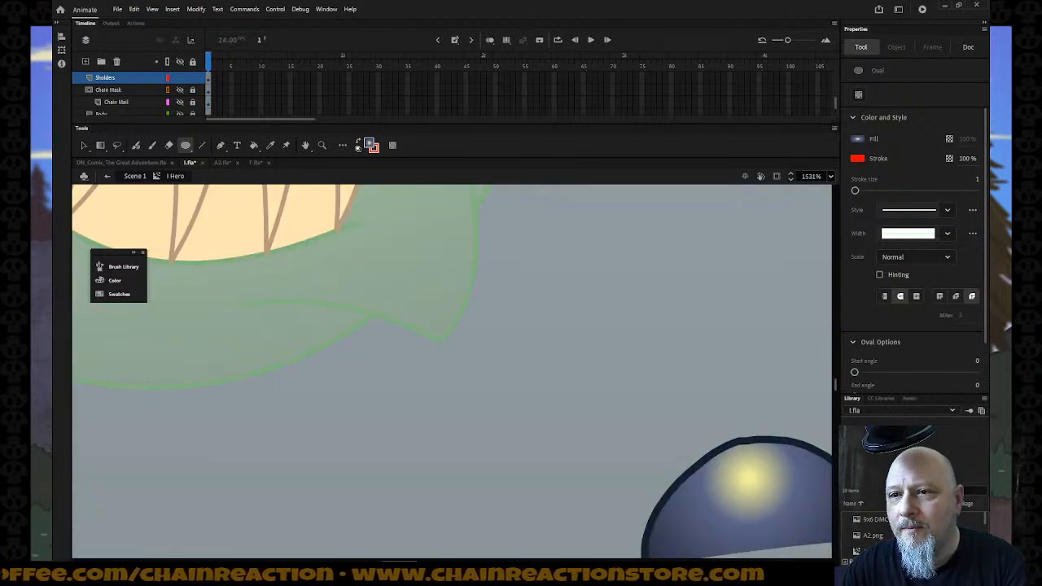
key("i")
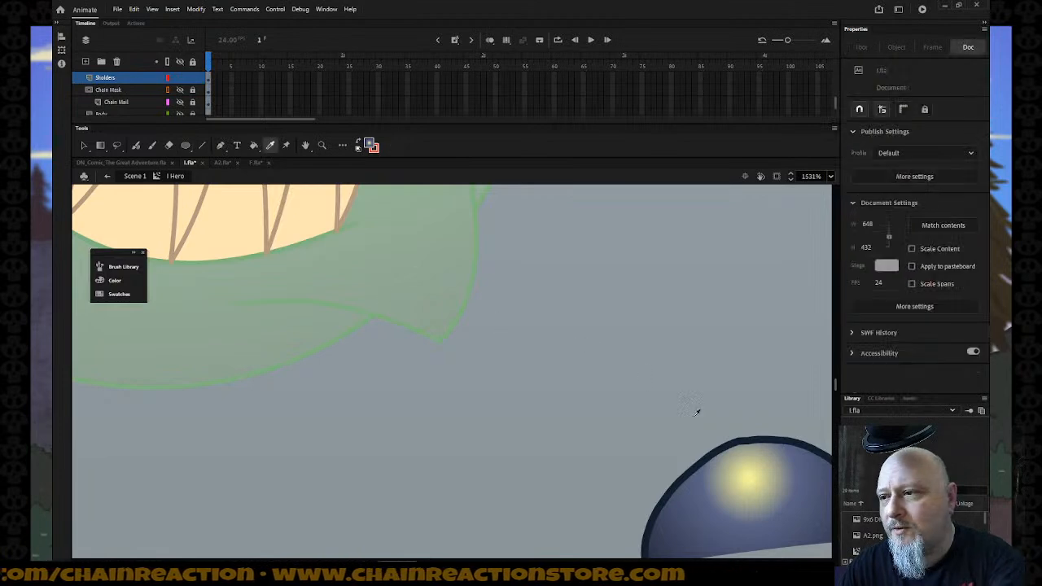
left_click(717, 448)
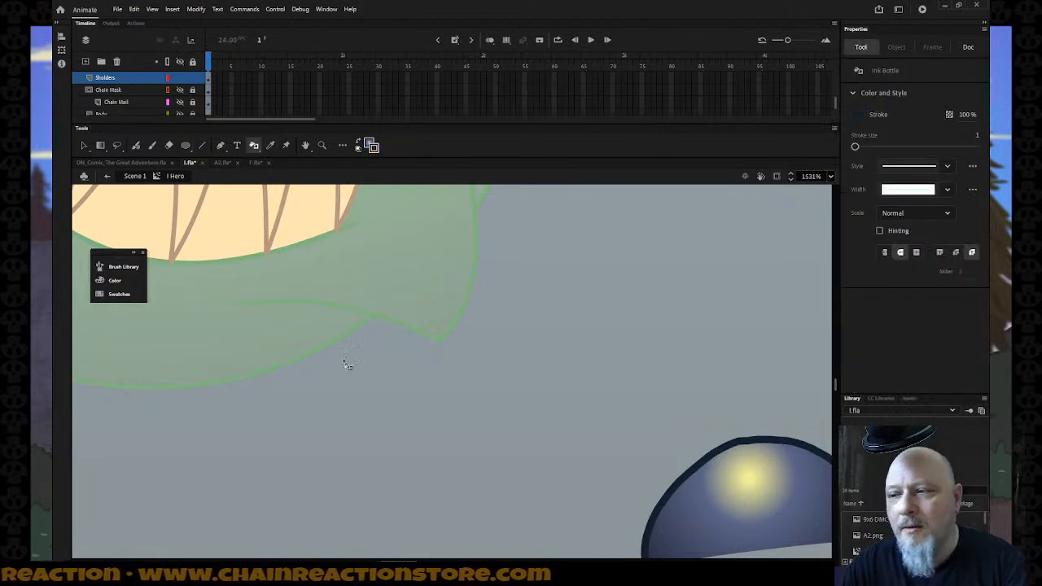
Step: Draw a gradient-filled circle with a navy outline, about 24.6 px wide, in the empty area just above the vertical band
scroll(341, 361, "down", 3)
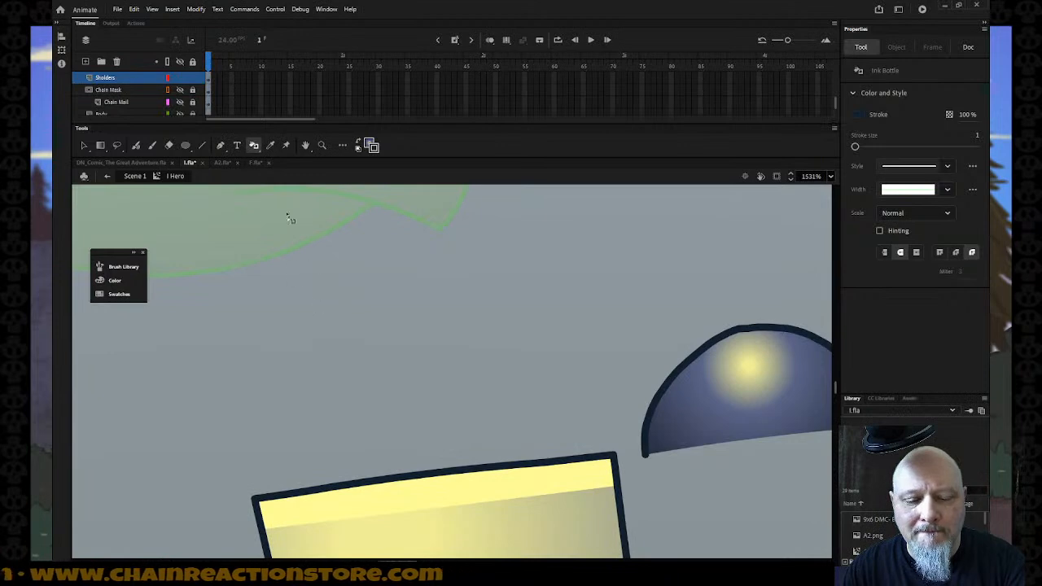
left_click(184, 146)
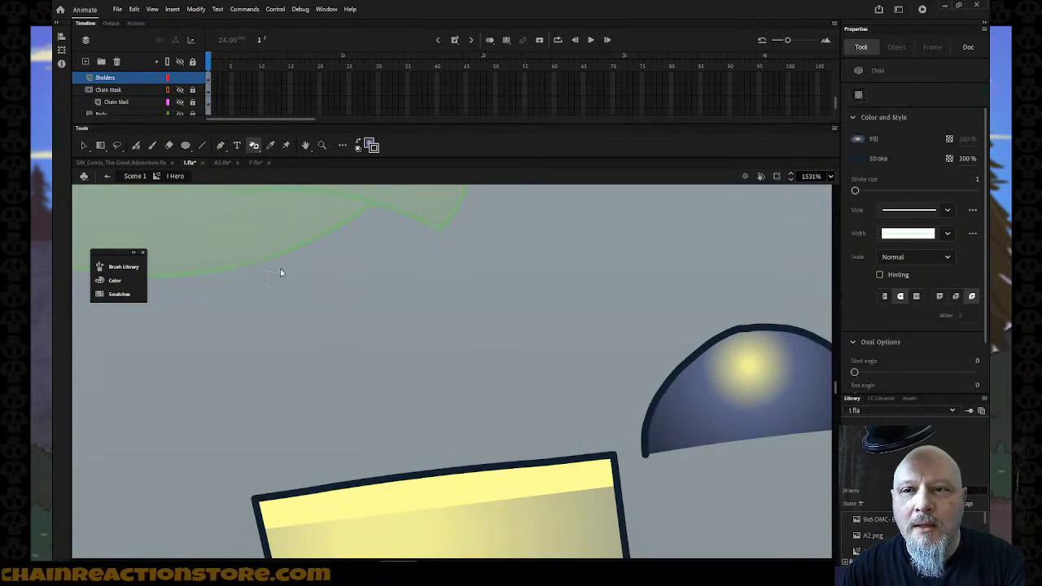
left_click_drag(287, 277, 471, 456)
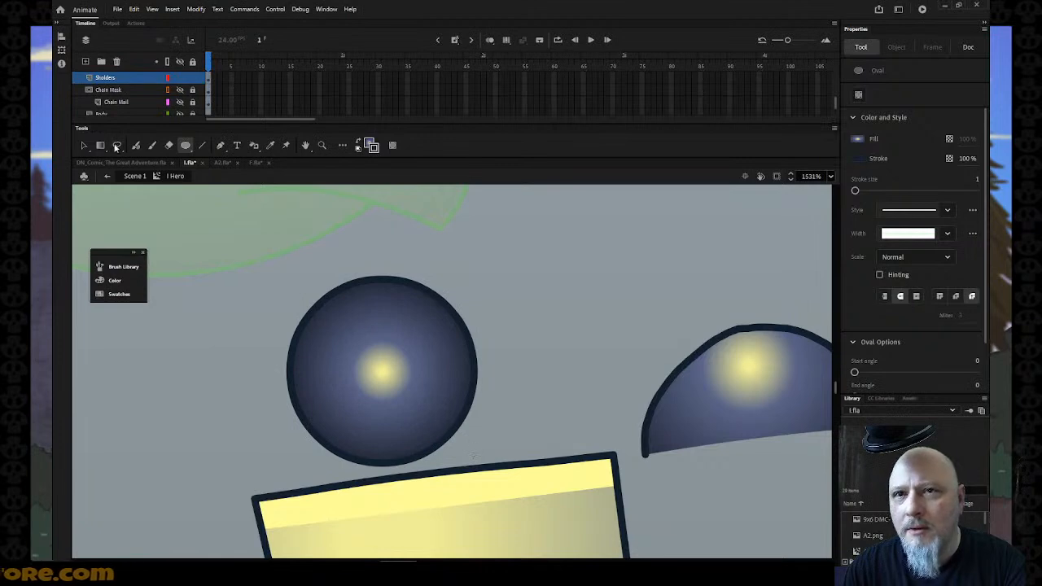
Step: Move the new circle with its outline toward the old rivet and enlarge it proportionally to about 29.3 px wide
left_click(82, 145)
double_click(333, 360)
left_click_drag(355, 356, 486, 278)
left_click_drag(398, 561, 420, 561)
left_click_drag(182, 307, 259, 281)
key("q")
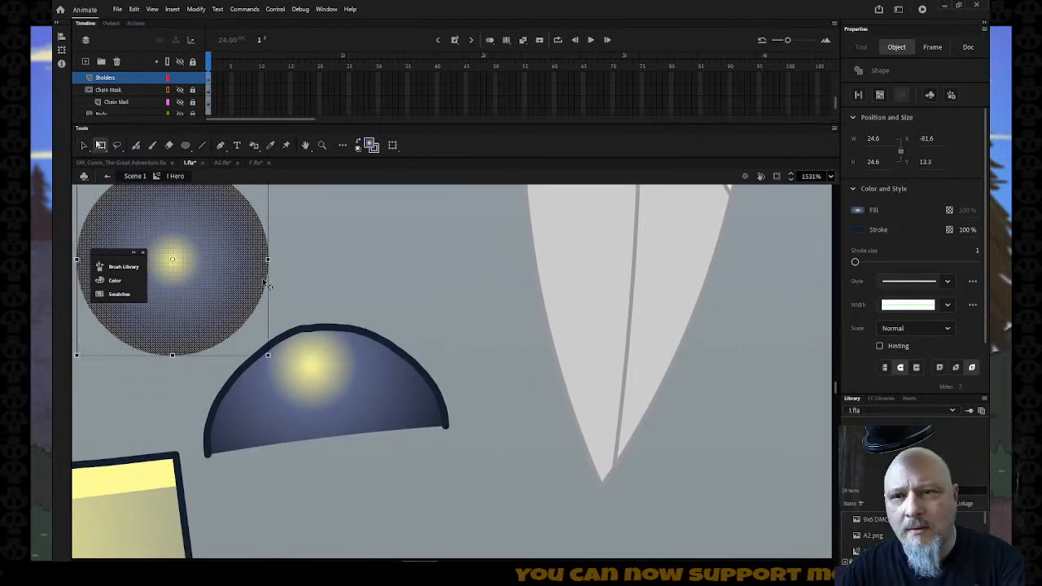
scroll(267, 283, "up", 3)
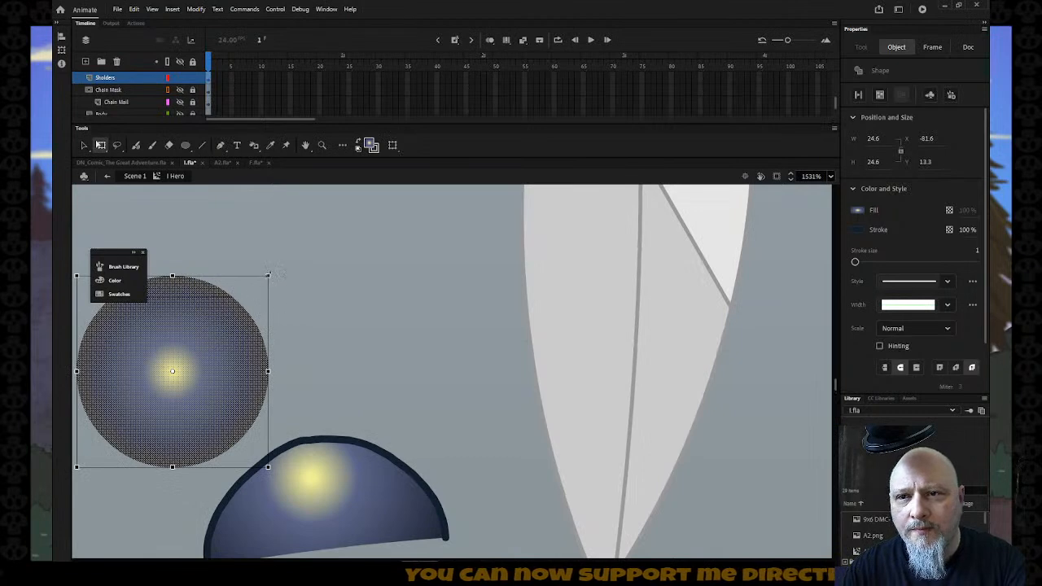
left_click_drag(274, 269, 292, 251)
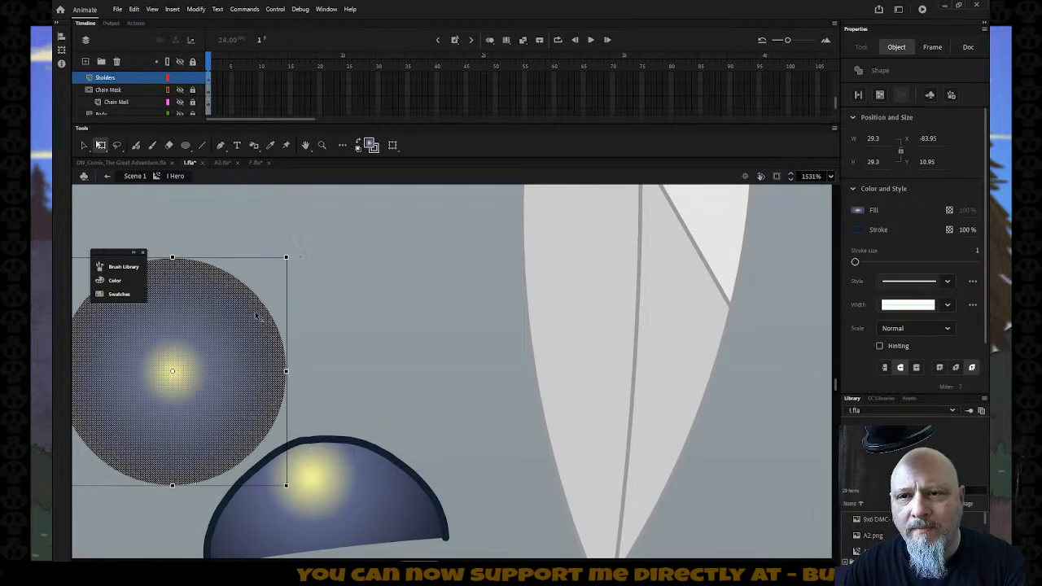
Step: Place the enlarged circle against the old rivet to compare their sizes and shift it back toward the vertical band
left_click_drag(227, 343, 361, 297)
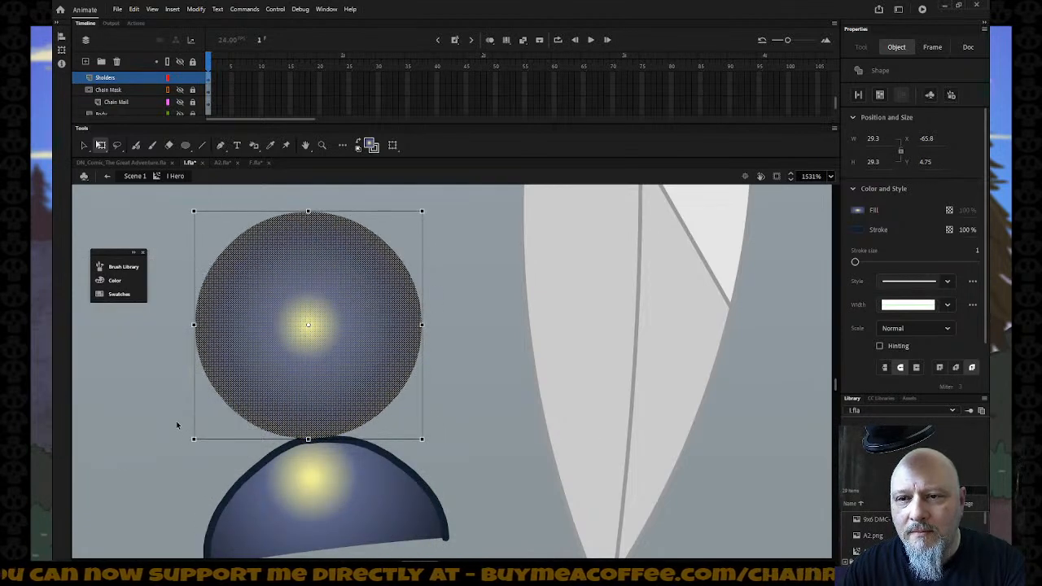
scroll(177, 422, "up", 3)
scroll(176, 421, "down", 6)
left_click_drag(267, 310, 168, 346)
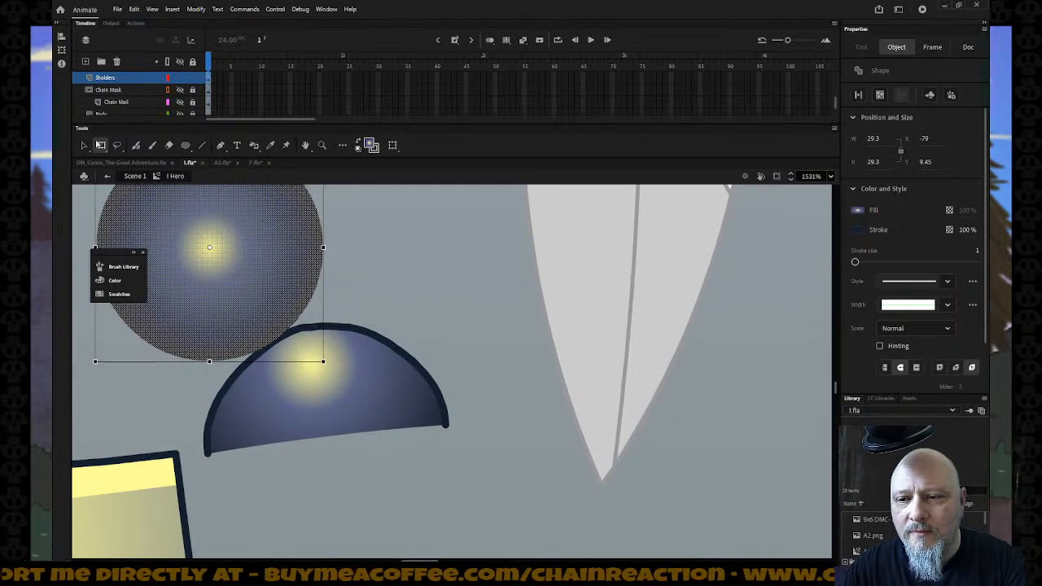
scroll(299, 523, "left", 10)
scroll(341, 347, "right", 10)
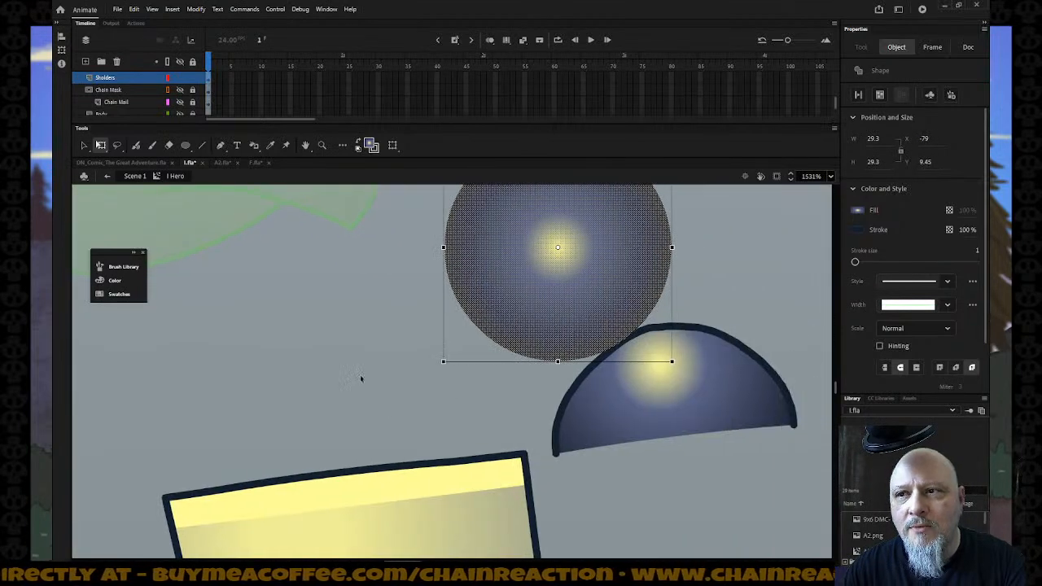
left_click_drag(488, 308, 423, 292)
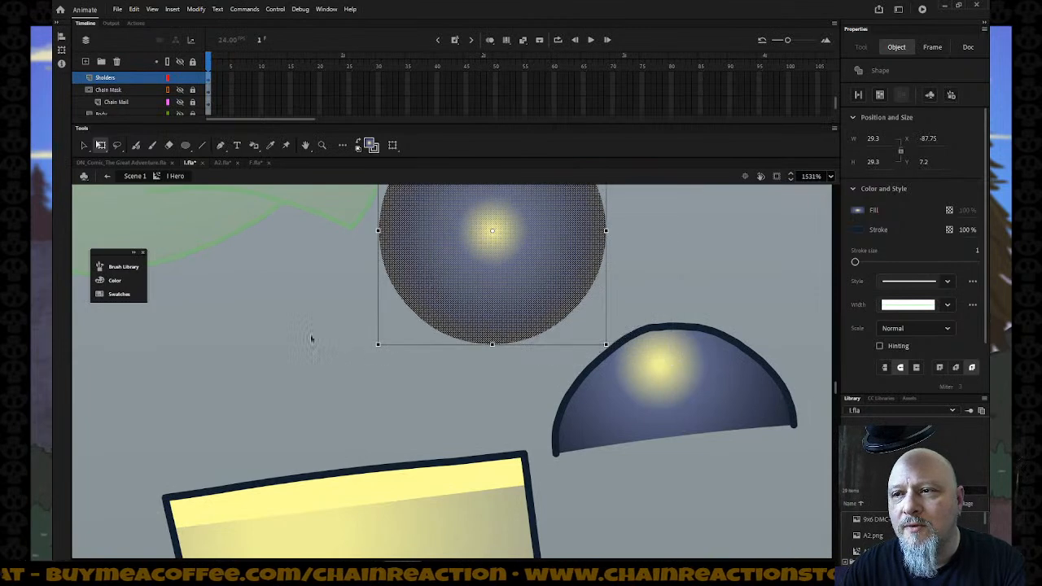
Step: Delete the circle's gradient fill and move its remaining outline so that it overlaps the vertical band's top edge
left_click(312, 339)
left_click(437, 312)
key("Delete")
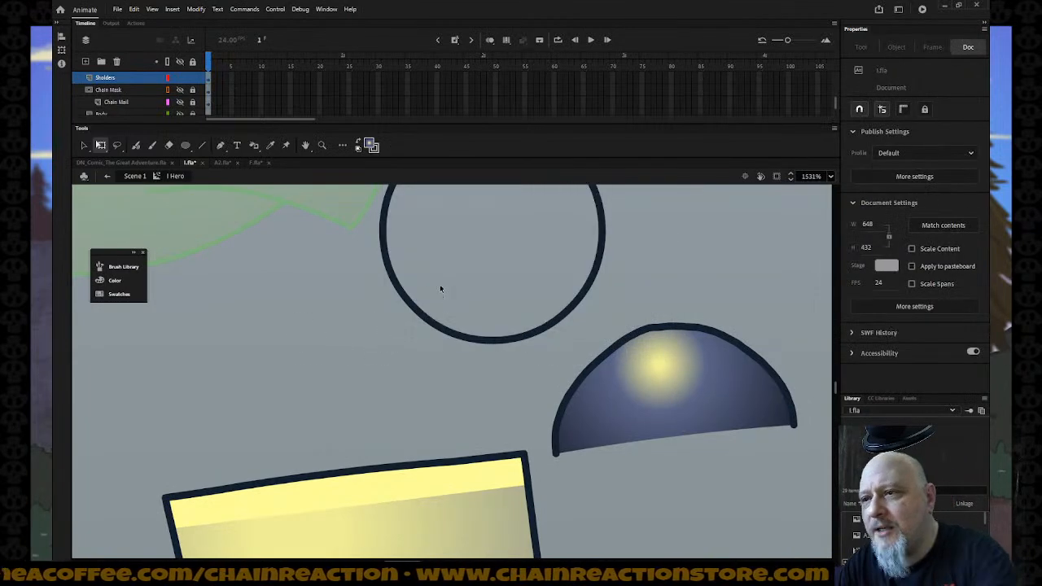
left_click(416, 307)
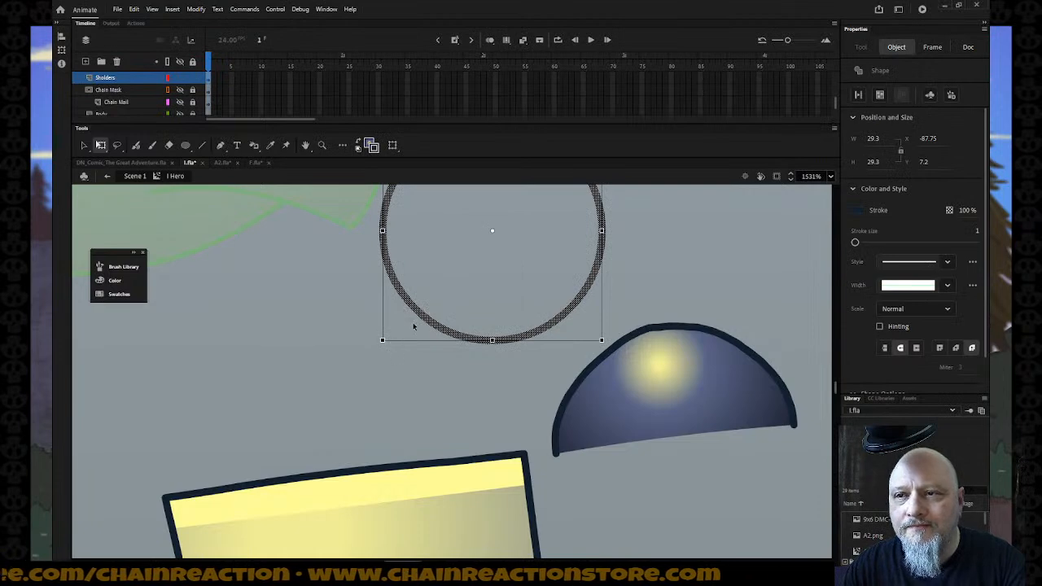
left_click_drag(422, 316, 279, 555)
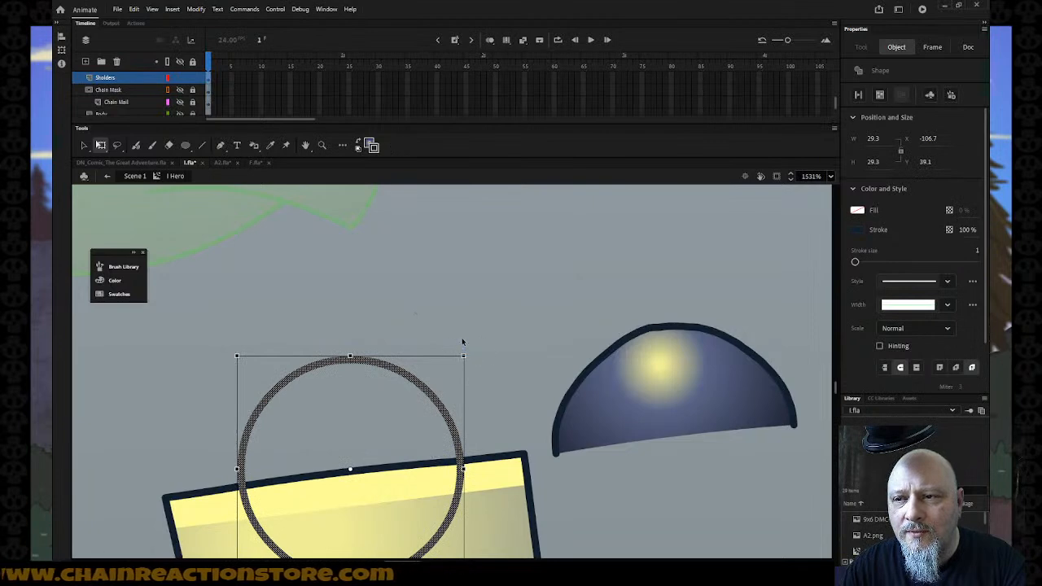
left_click(468, 350)
key("ctrl+z")
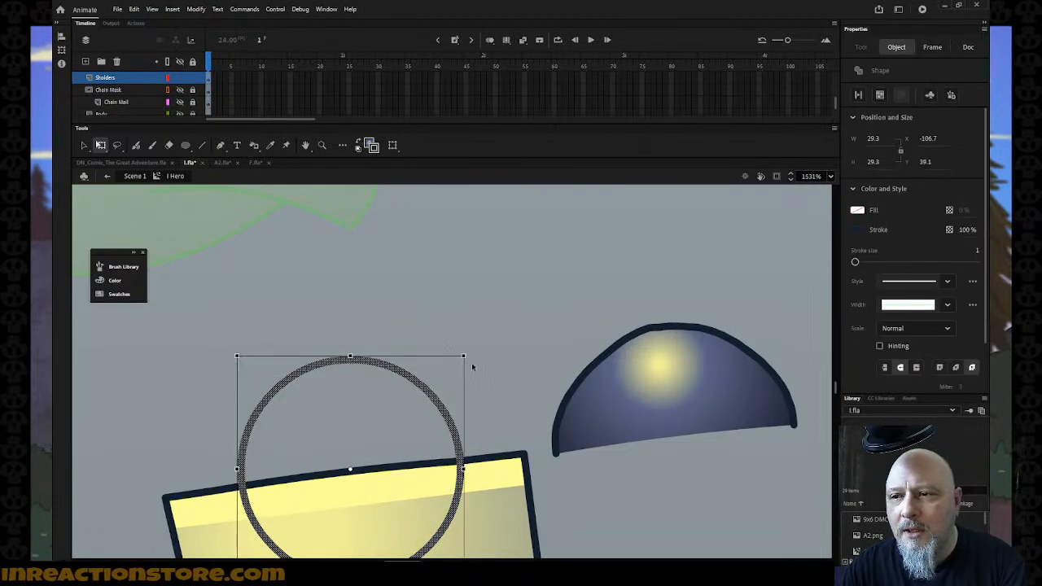
Step: Rotate the circle outline to match the slope of the band's top edge, lower it slightly and flatten its height
left_click_drag(468, 358, 456, 340)
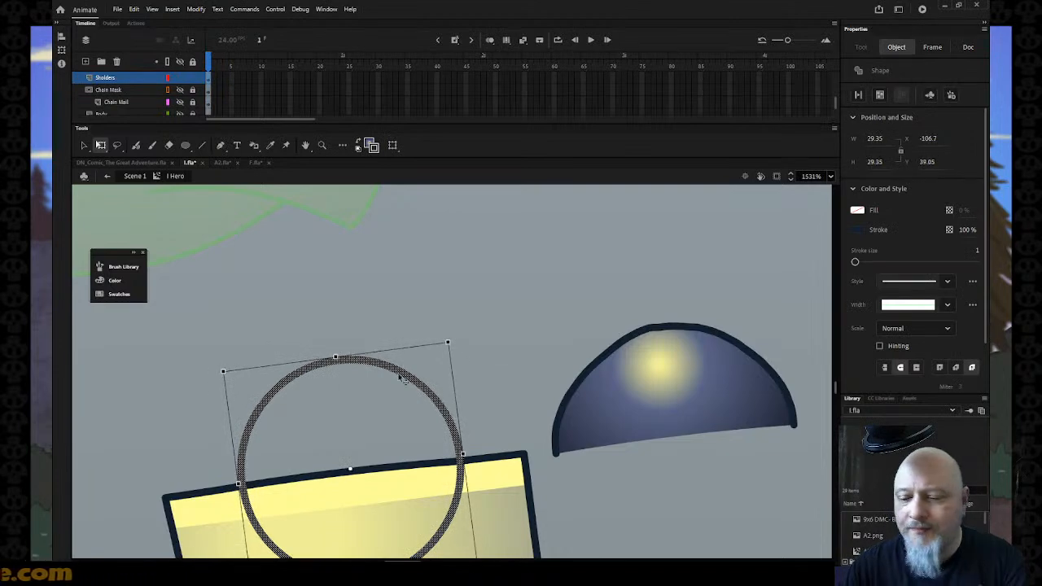
left_click_drag(403, 379, 405, 383)
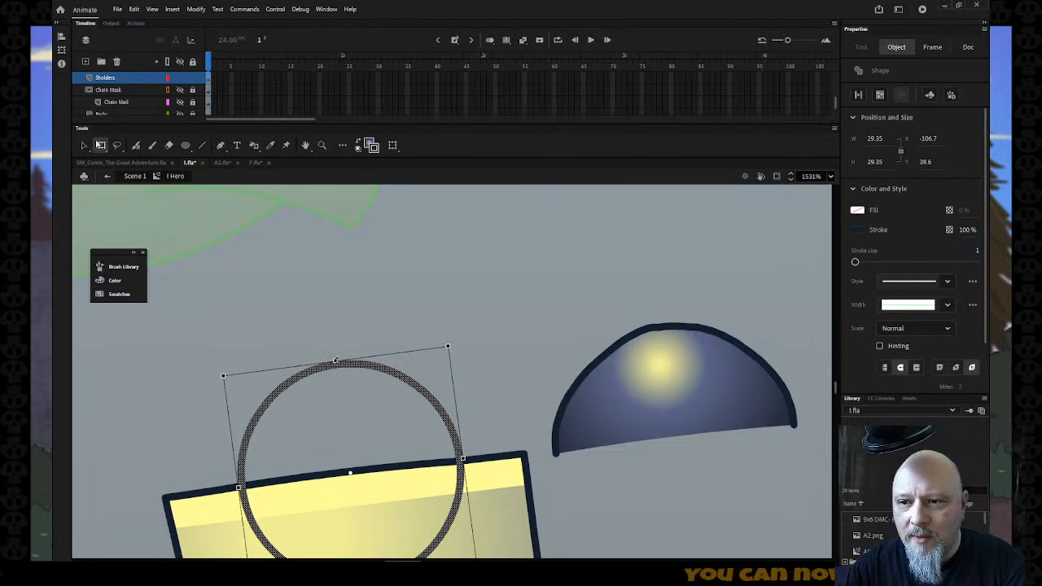
left_click_drag(336, 360, 339, 378)
left_click(360, 341)
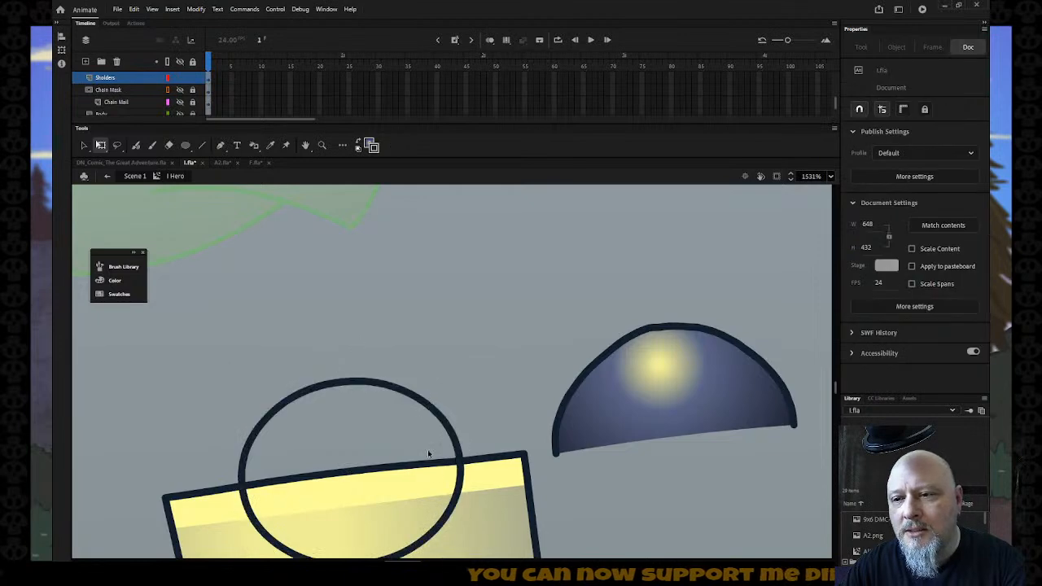
Step: Delete the parts of the circle outline inside the vertical band, keeping only the dome above its top edge
left_click(461, 482)
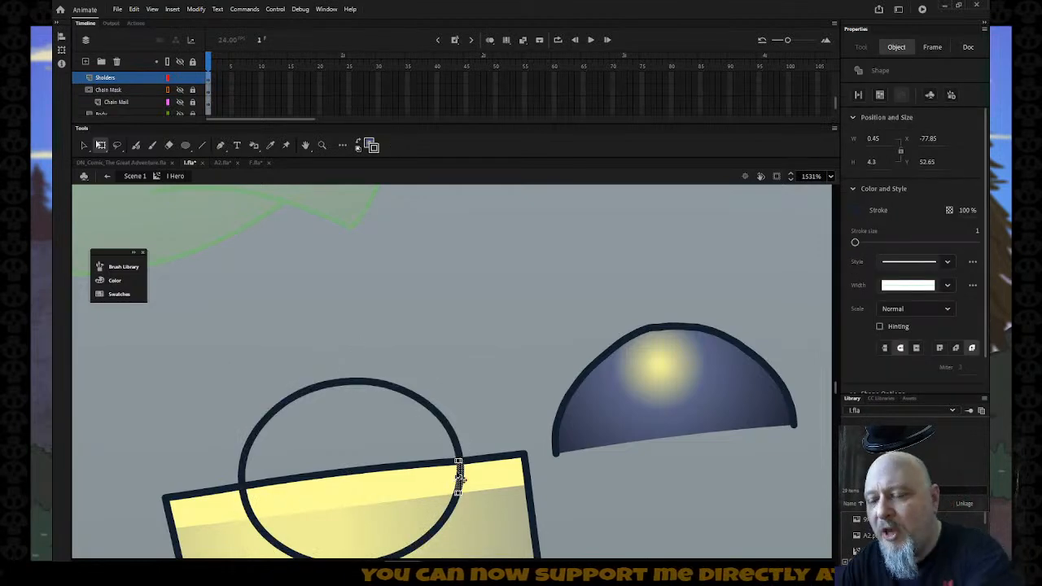
key("Delete")
left_click(245, 503)
left_click(435, 553)
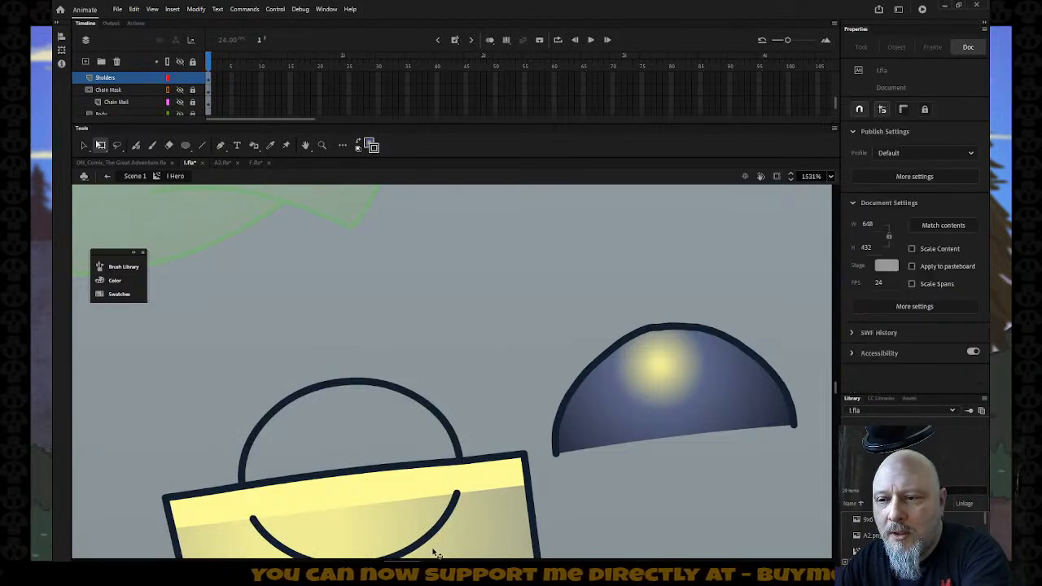
left_click(432, 546)
key("Delete")
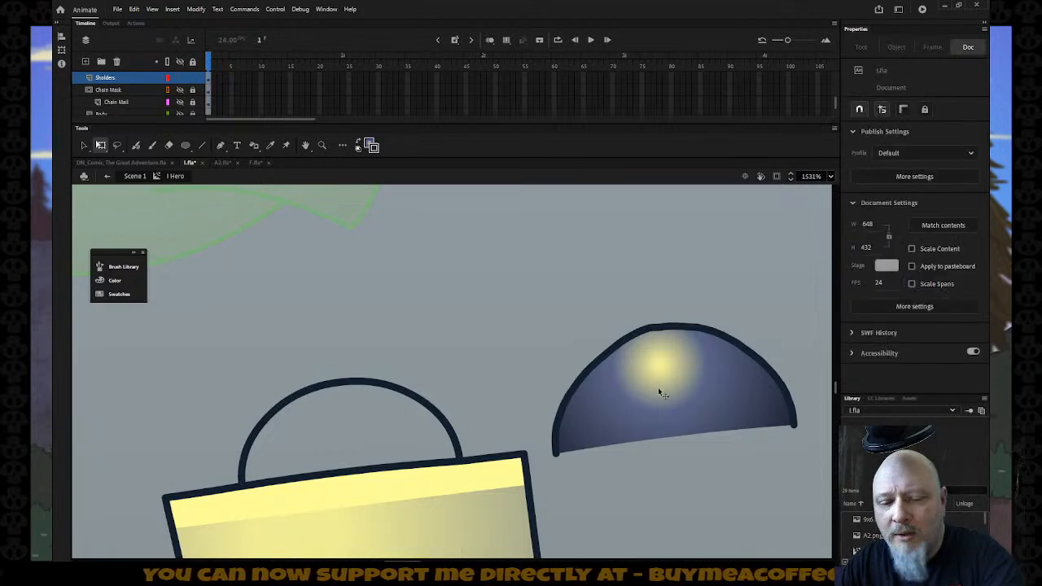
Step: Fill the new dome with the yellow-to-blue radial gradient sampled from the old rivet, centring the highlight on its upper-left area
key("i")
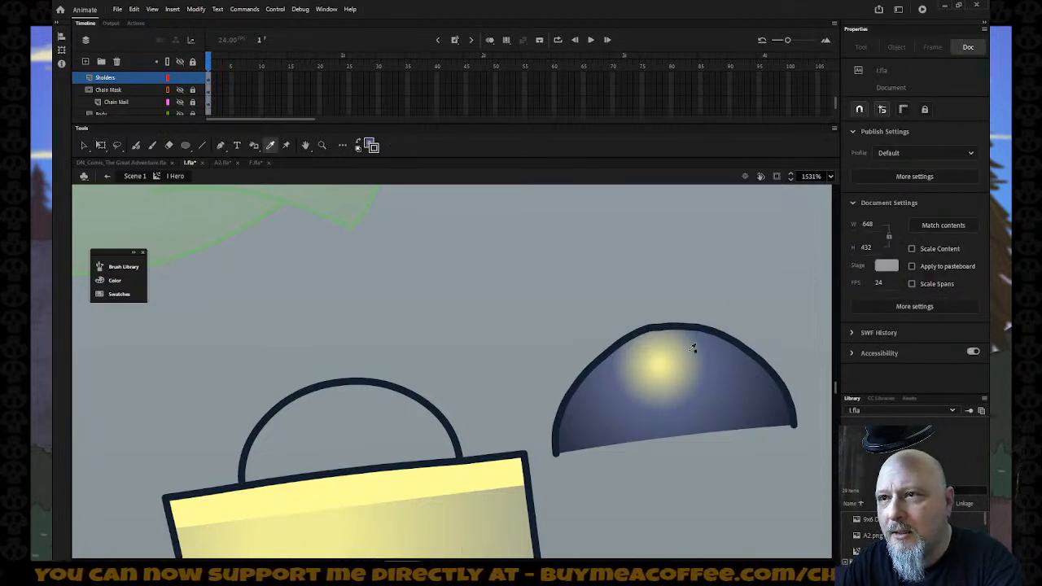
left_click(693, 354)
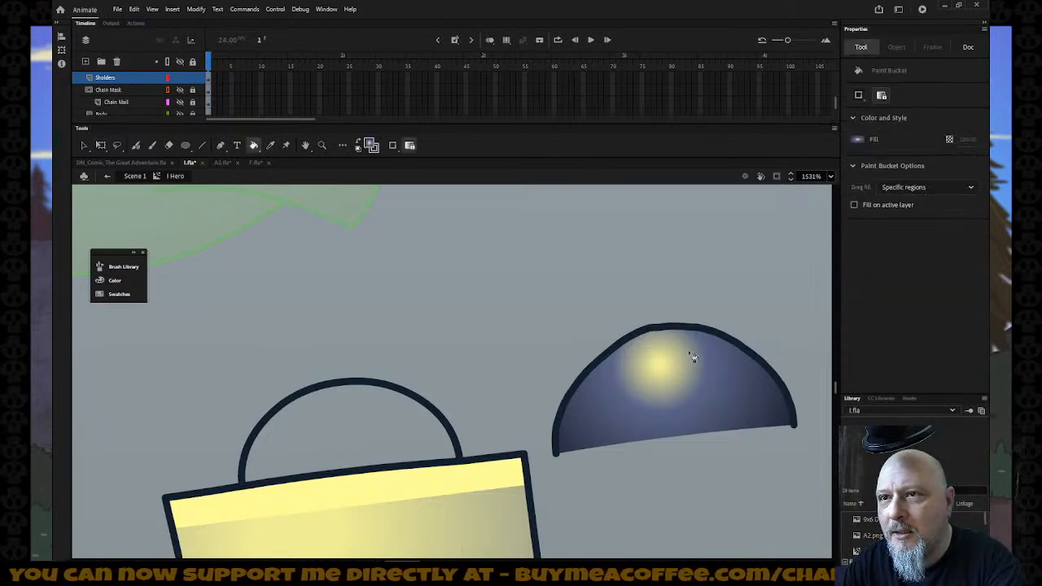
left_click(307, 419)
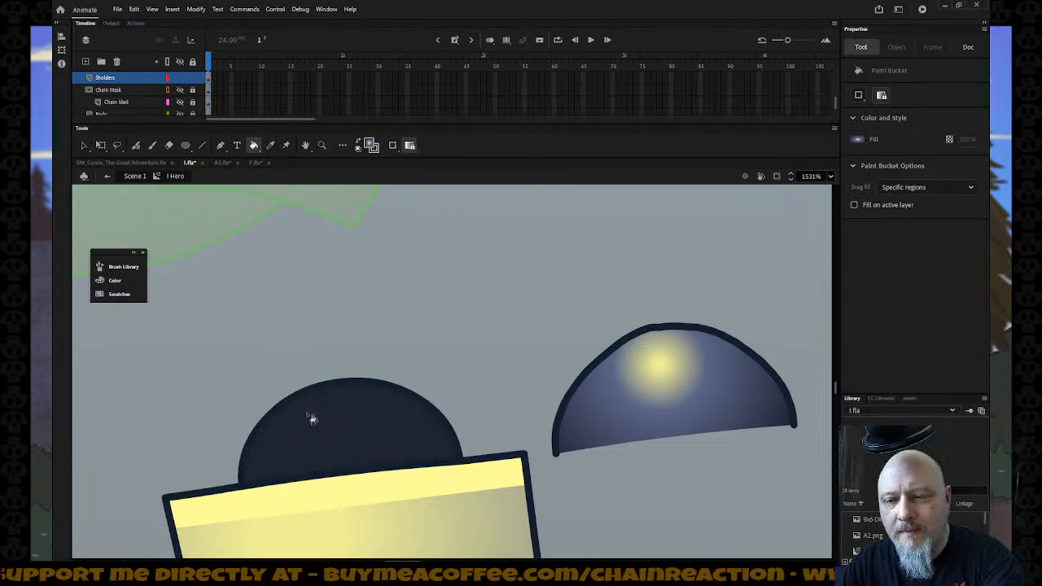
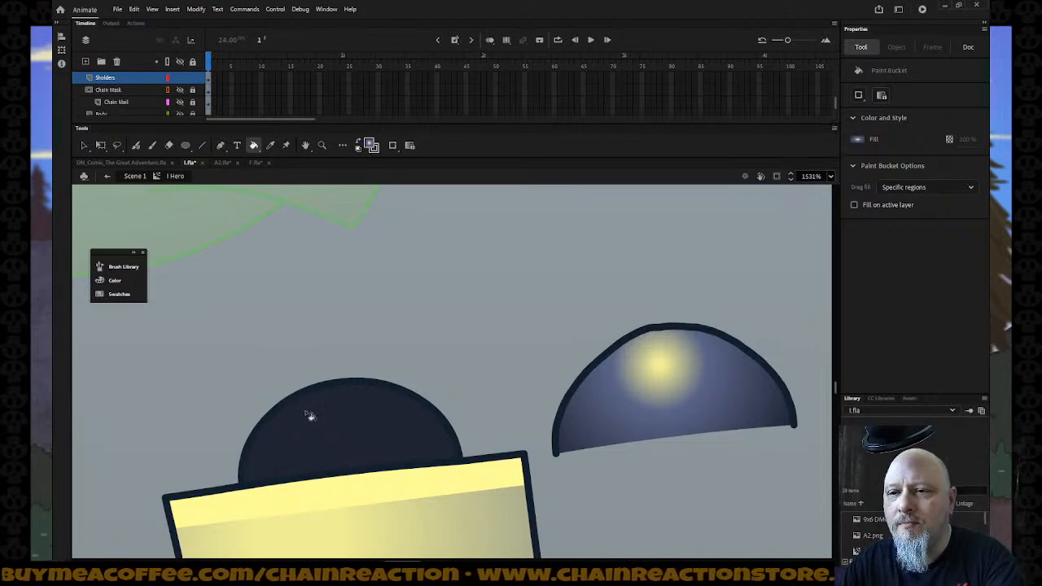
left_click(309, 415)
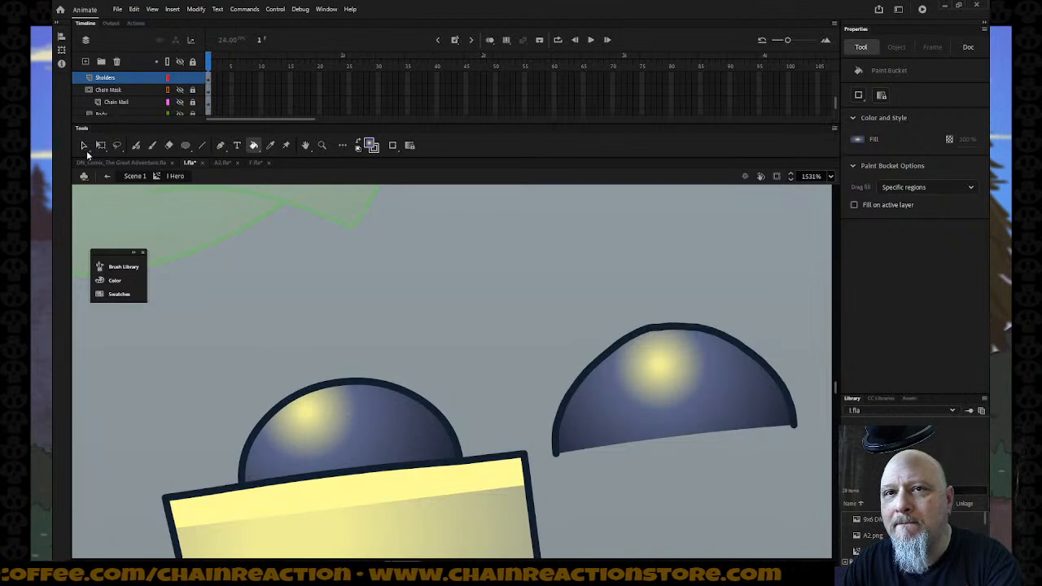
Step: Delete the old rivet, including both its fill and outline, from the empty area beside the band
key("v")
double_click(624, 404)
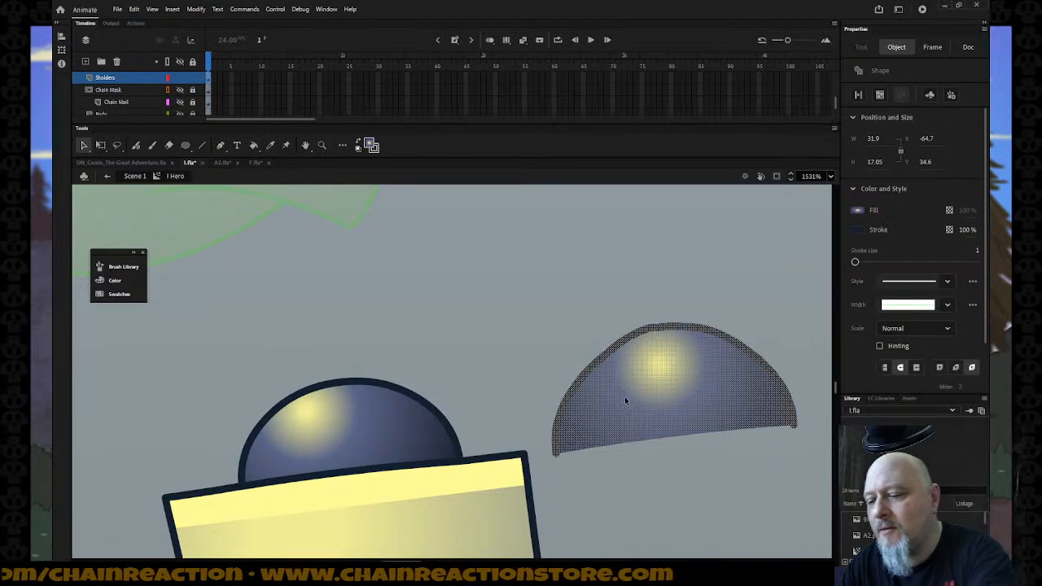
key("Delete")
Step: Shift the new rivet's gradient highlight up to its upper-left edge, widen the gradient and rotate it to follow the band's slope
key("z")
left_click(570, 404, "alt")
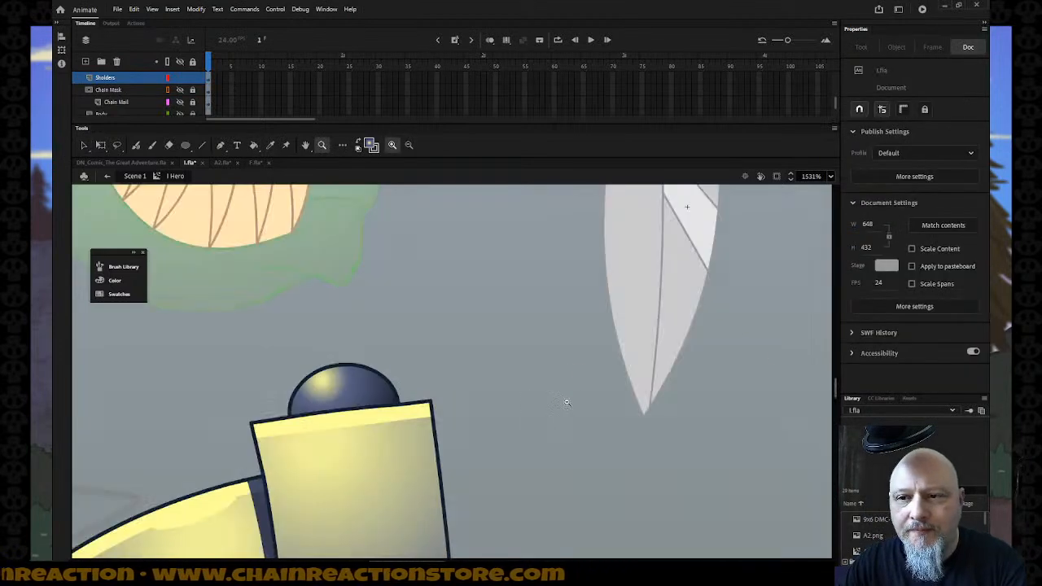
left_click(522, 413, "alt")
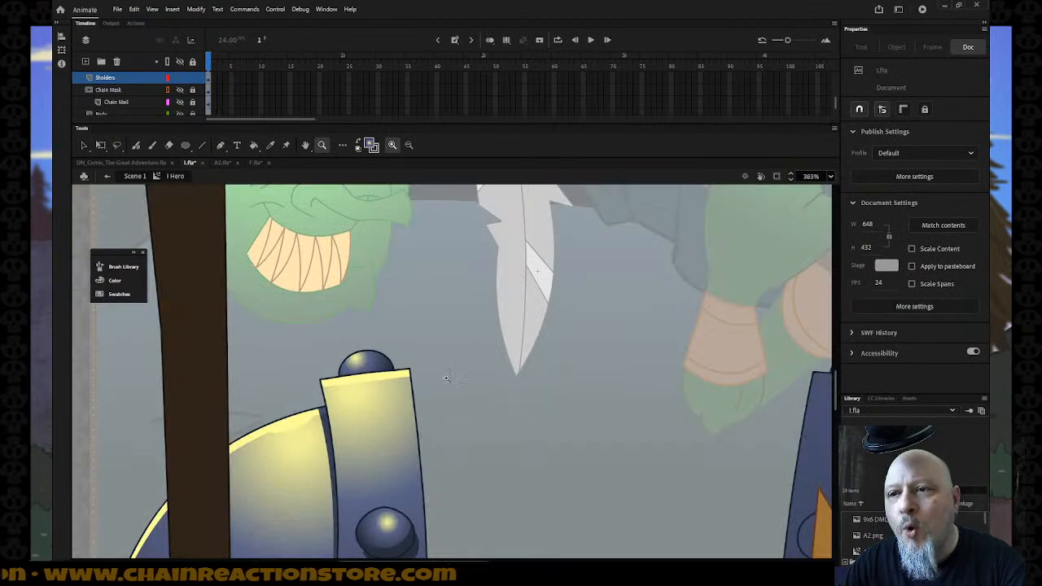
left_click_drag(287, 316, 506, 464)
key("q")
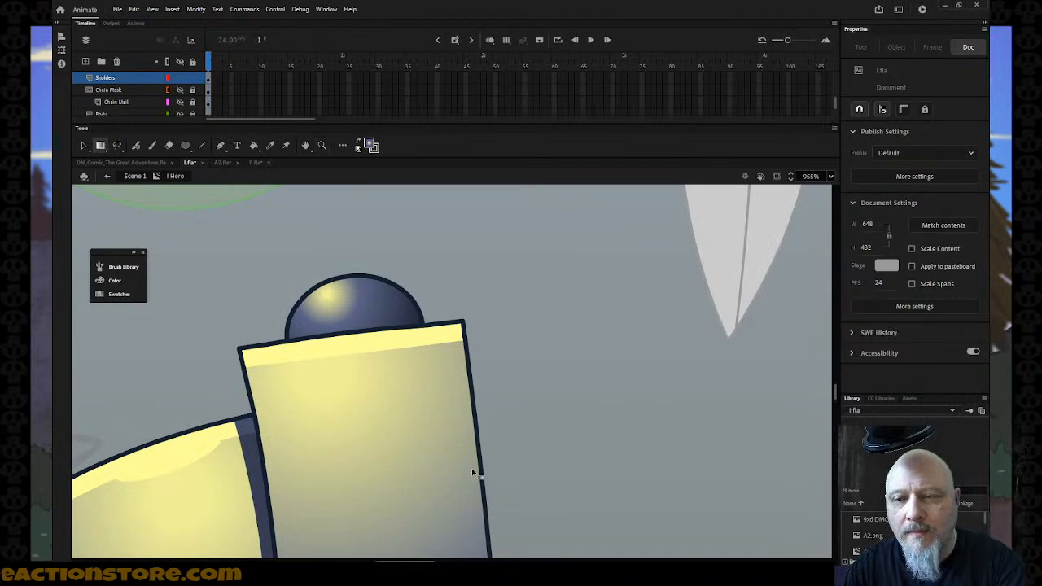
left_click(338, 305)
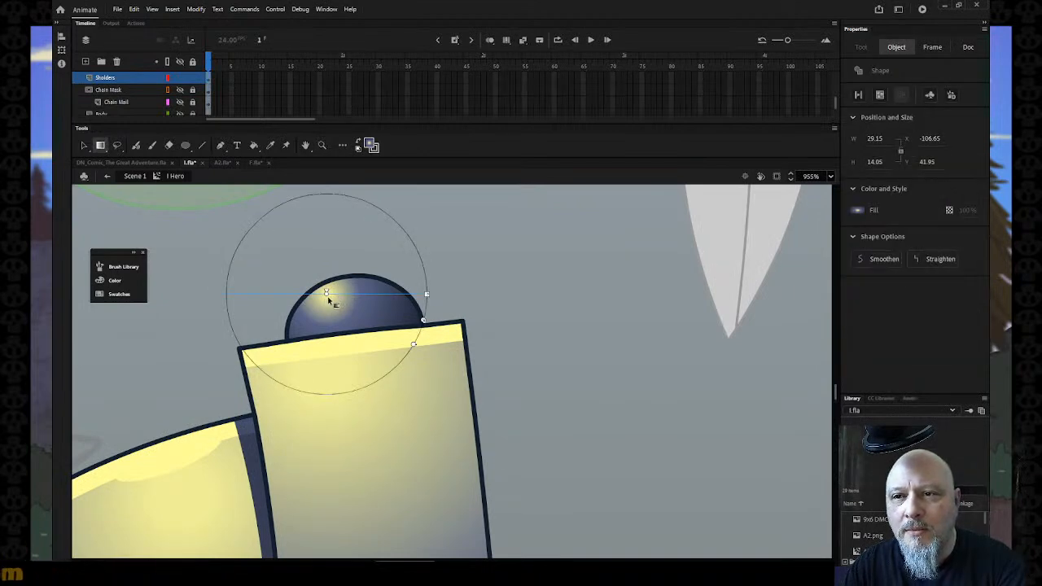
left_click_drag(327, 290, 329, 285)
left_click_drag(429, 286, 482, 285)
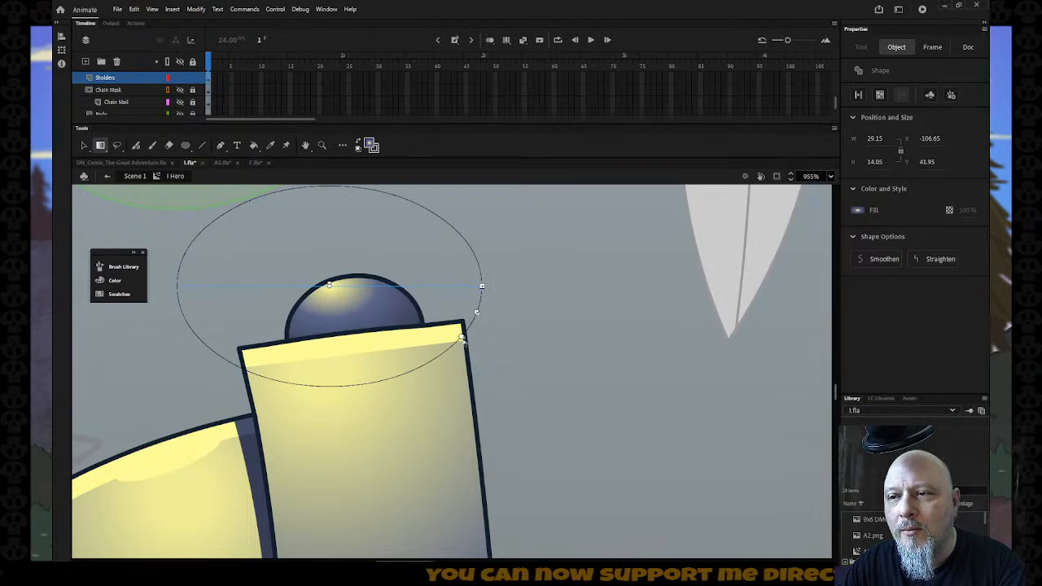
left_click_drag(462, 337, 470, 303)
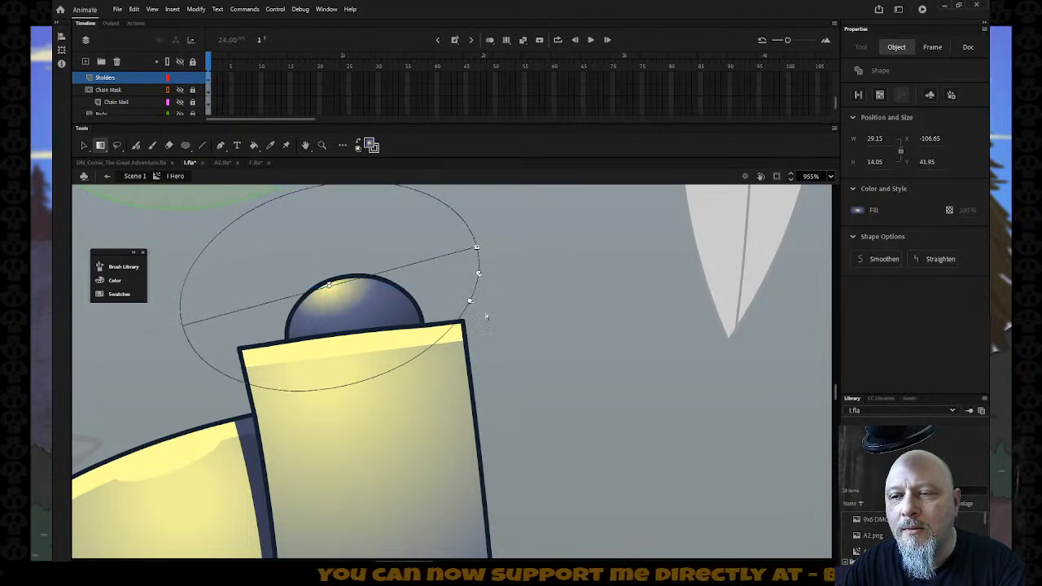
left_click(510, 321)
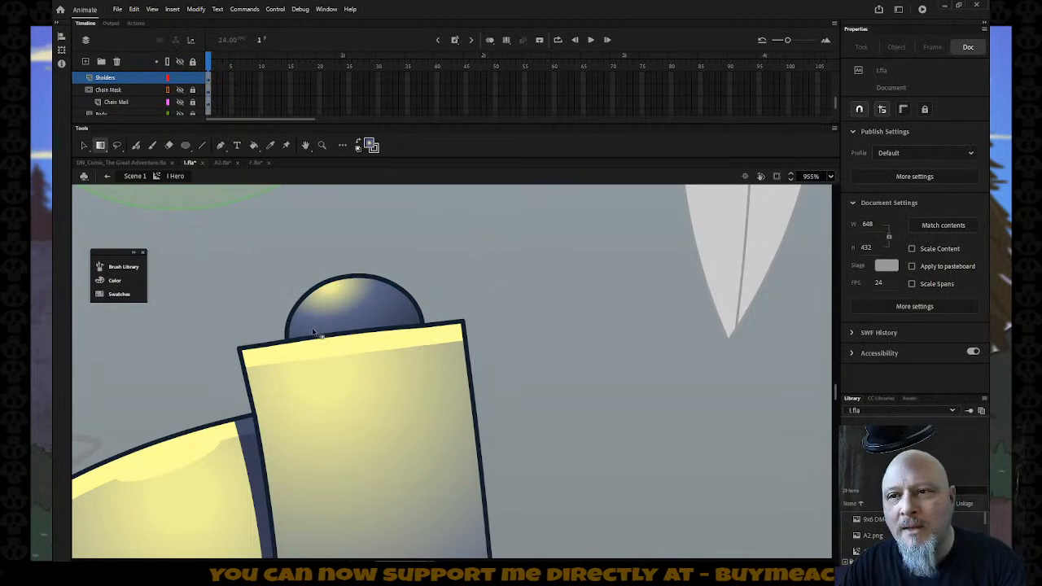
Step: Place a copy of the rivet's curved outline slightly down and to the right across its gradient fill
left_click(83, 148)
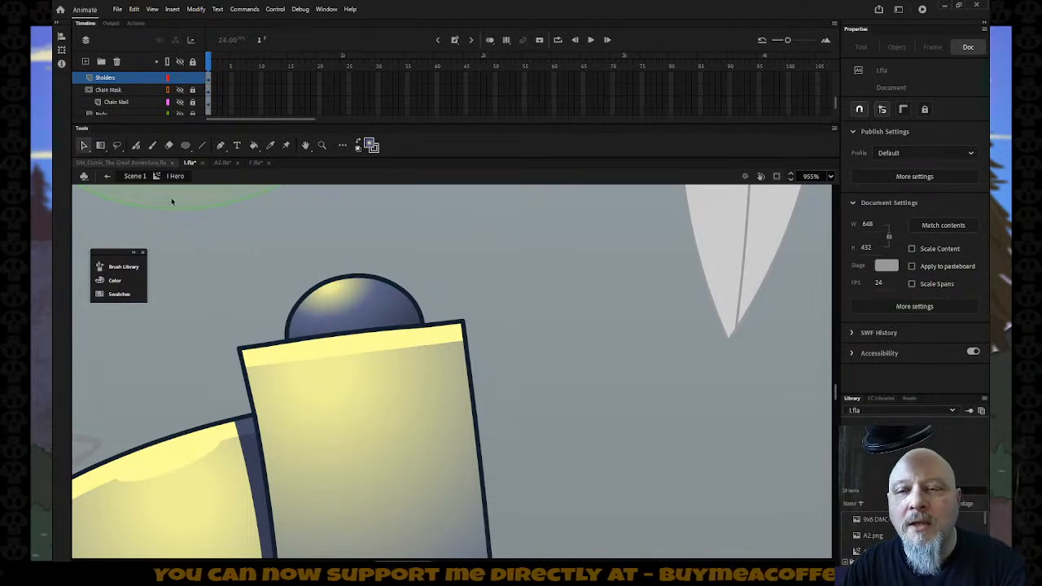
left_click(304, 303)
left_click_drag(303, 302, 328, 305)
key("ctrl+z")
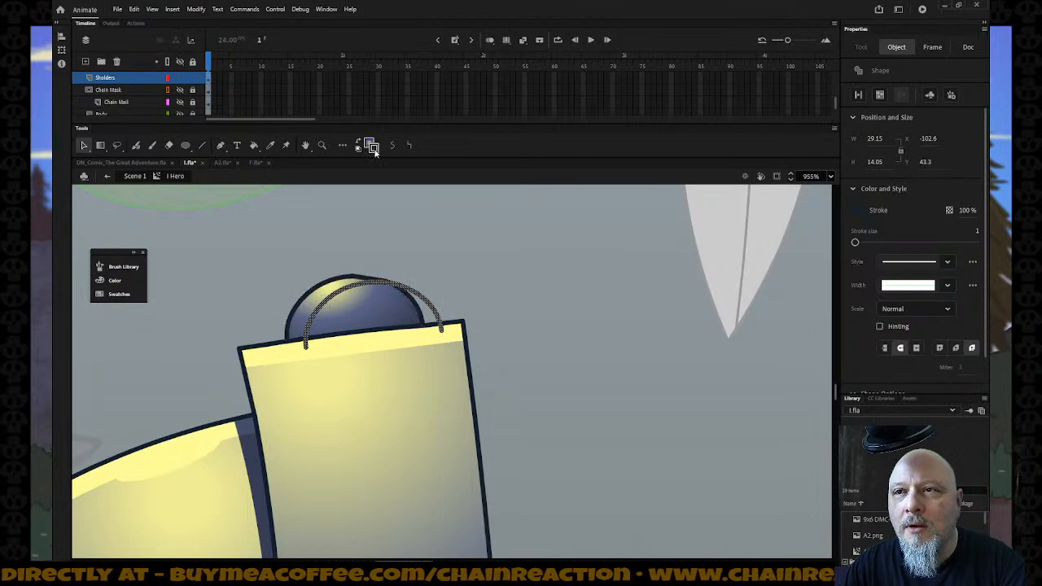
Step: Recolour the offset copy of the top rivet's outline red and delete it
left_click(375, 151)
left_click(410, 216)
left_click(489, 275)
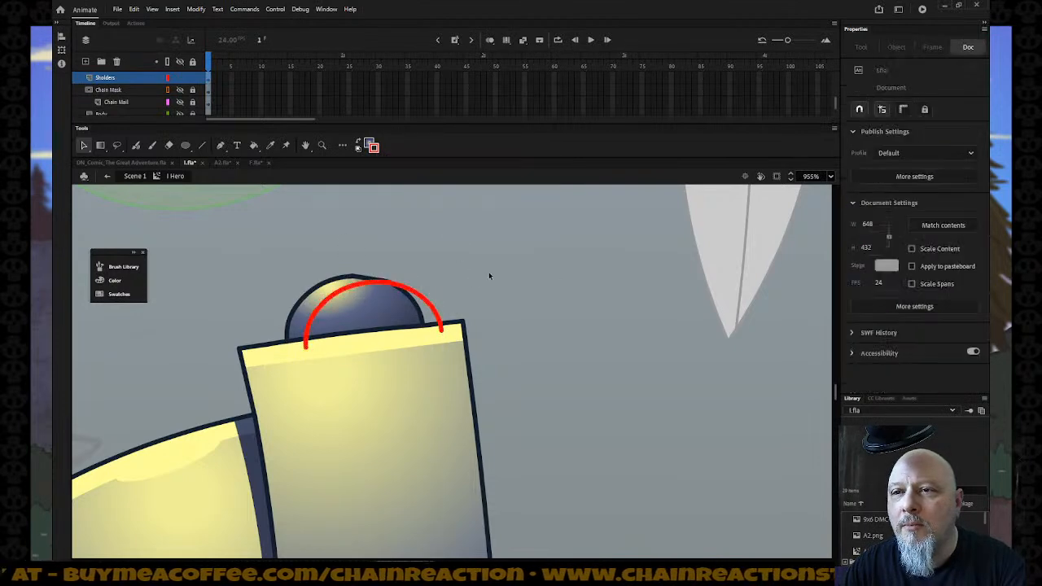
left_click(368, 281)
key("Delete")
Step: Move a copy of the top rivet's curved outline into the empty area beside the band and give it a red 0.1 stroke
left_click(411, 303)
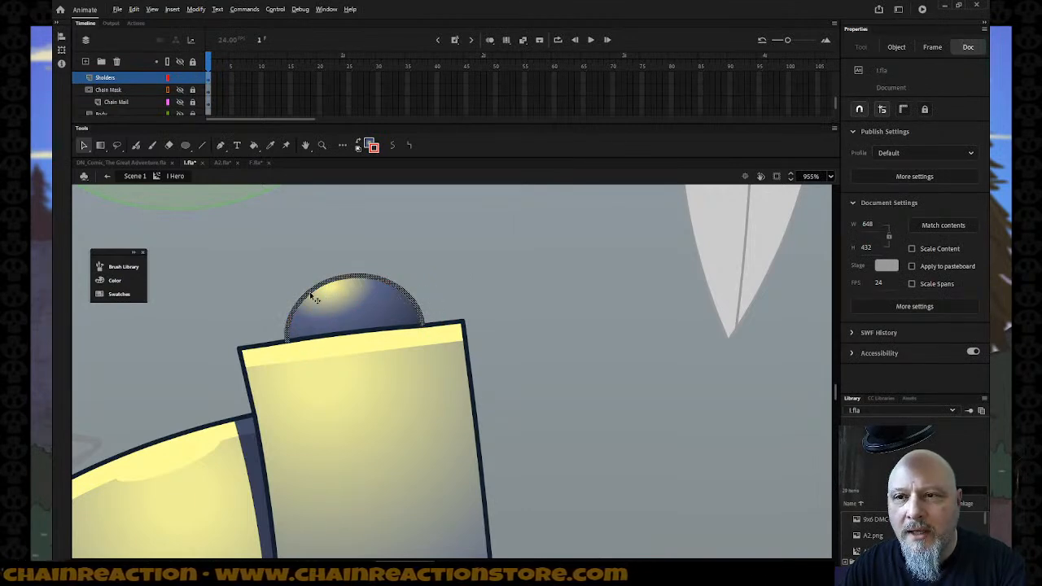
left_click_drag(314, 298, 519, 270)
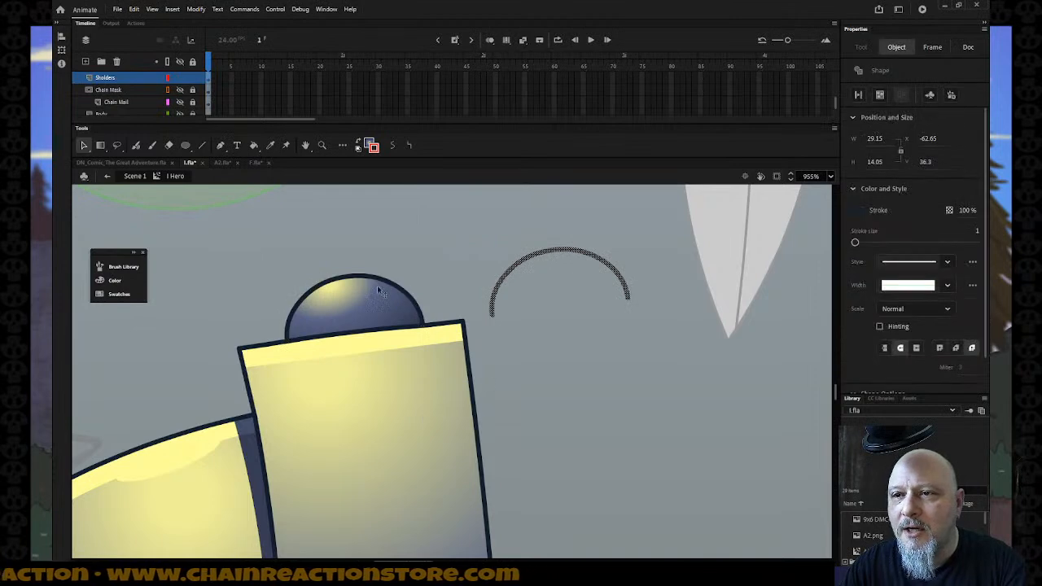
left_click(375, 148)
left_click(412, 214)
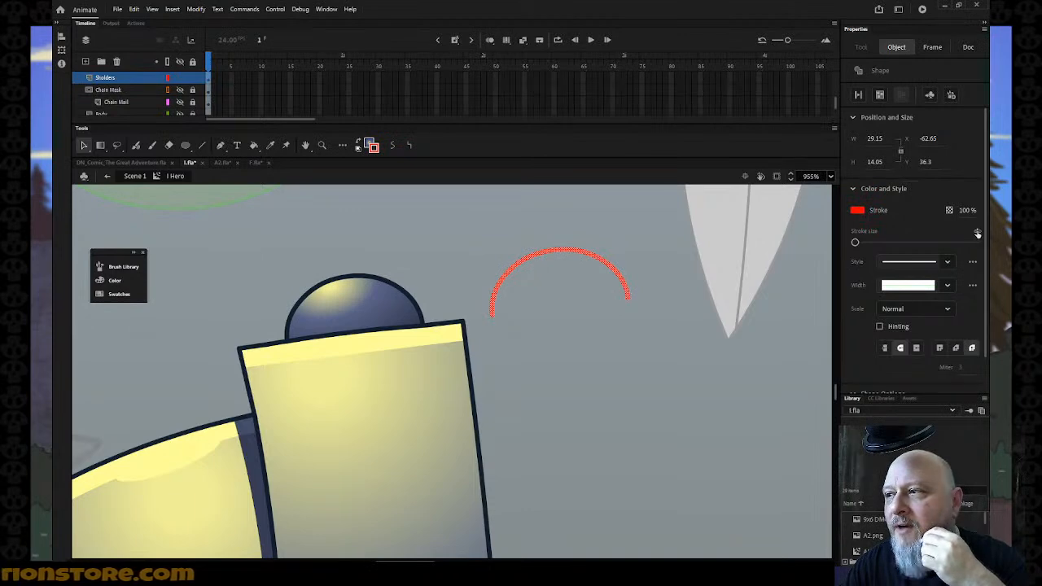
type("0.1")
key("Return")
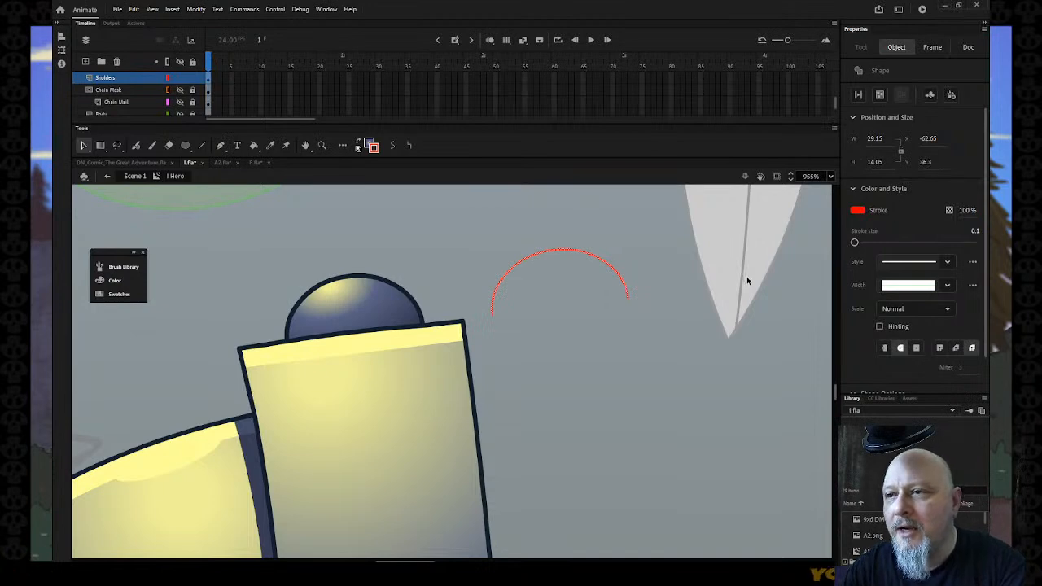
Step: Lay the red arc slightly right and down over the top rivet, fill the upper-left crescent with solid yellow and delete the arc
left_click_drag(498, 317, 303, 347)
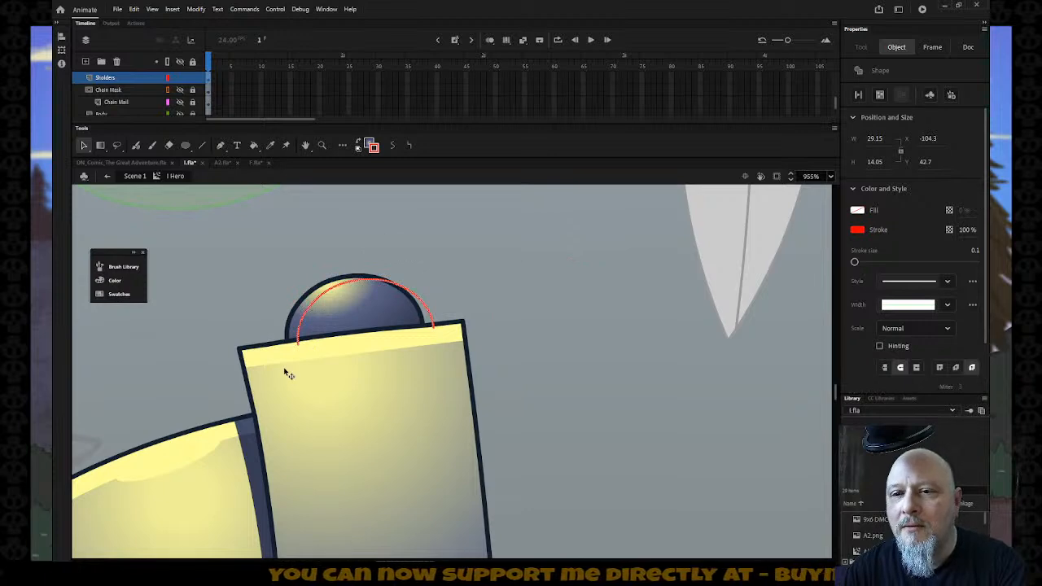
key("s")
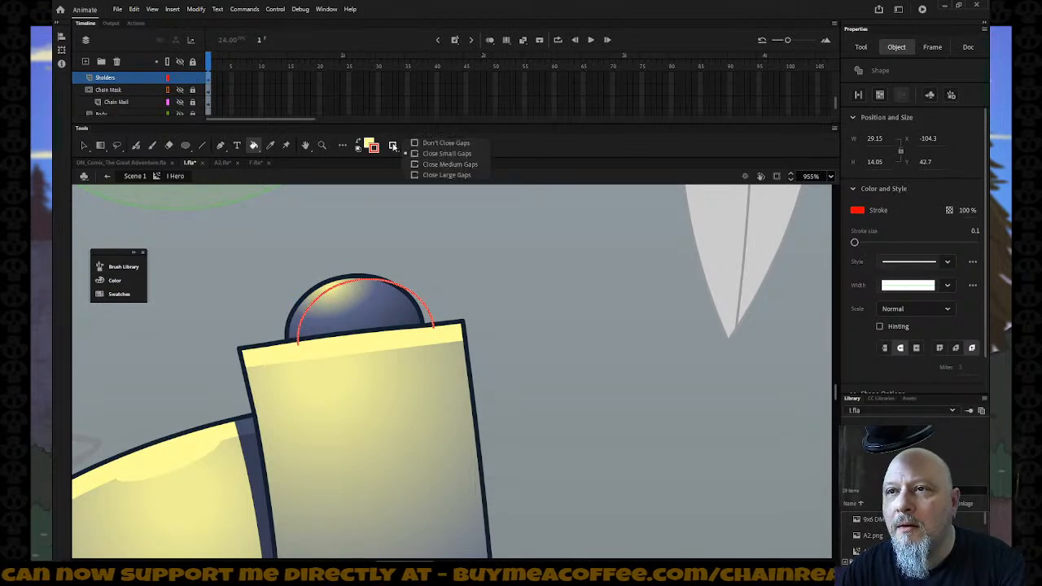
left_click(304, 318)
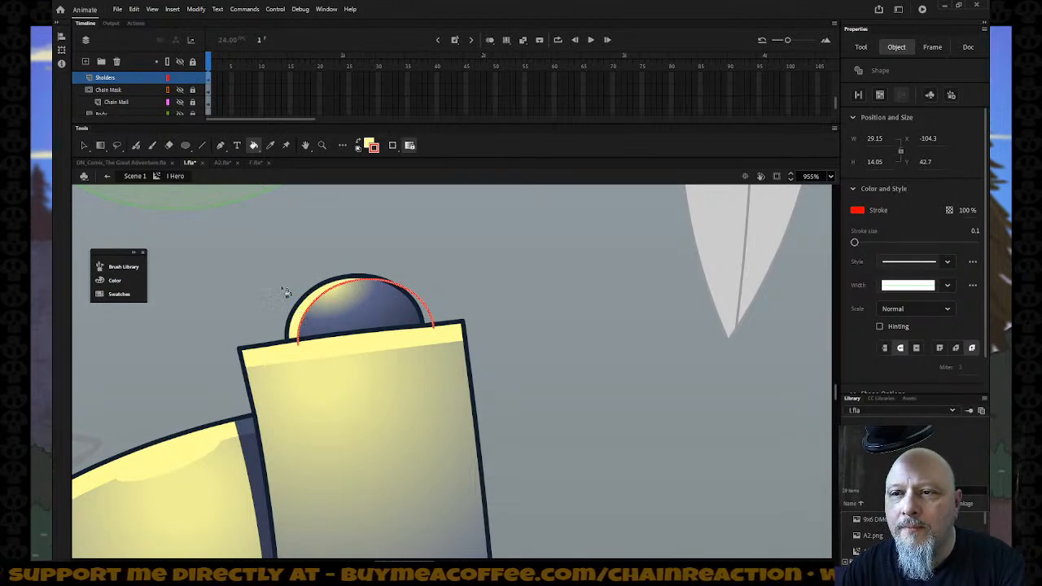
key("k")
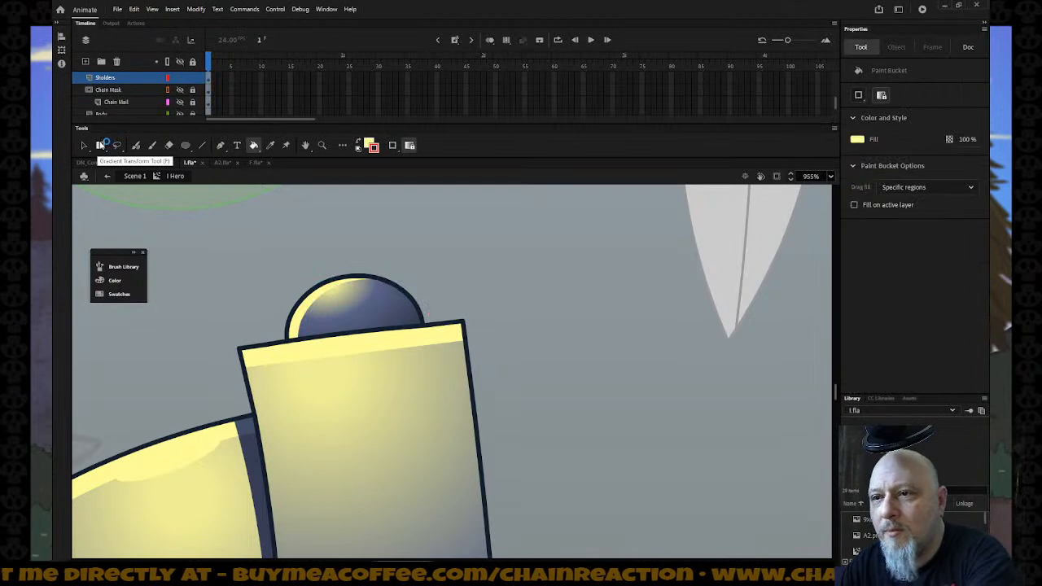
Step: Widen the radial gradient highlight on the band's middle rivet, tilt it slightly and shift it toward the upper left
key("z")
left_click(486, 375, "alt")
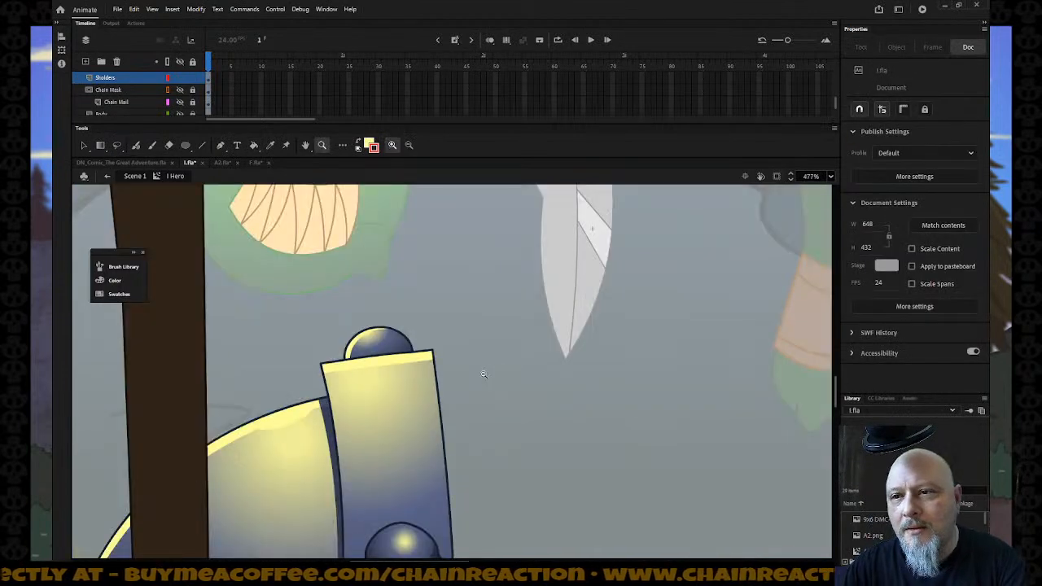
left_click(484, 374, "alt")
left_click(483, 372, "alt")
scroll(368, 380, "down", 3)
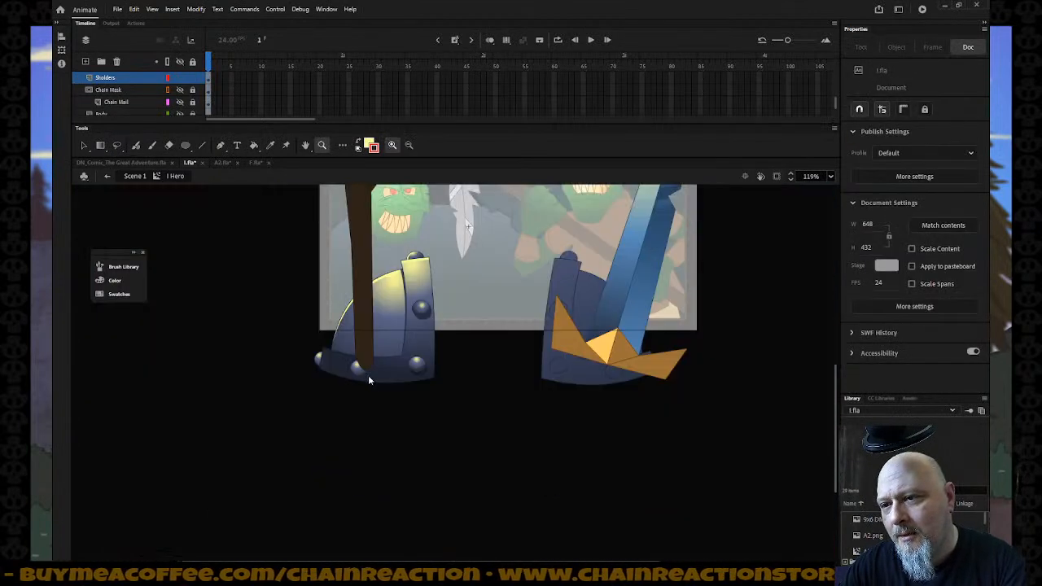
left_click_drag(290, 246, 482, 345)
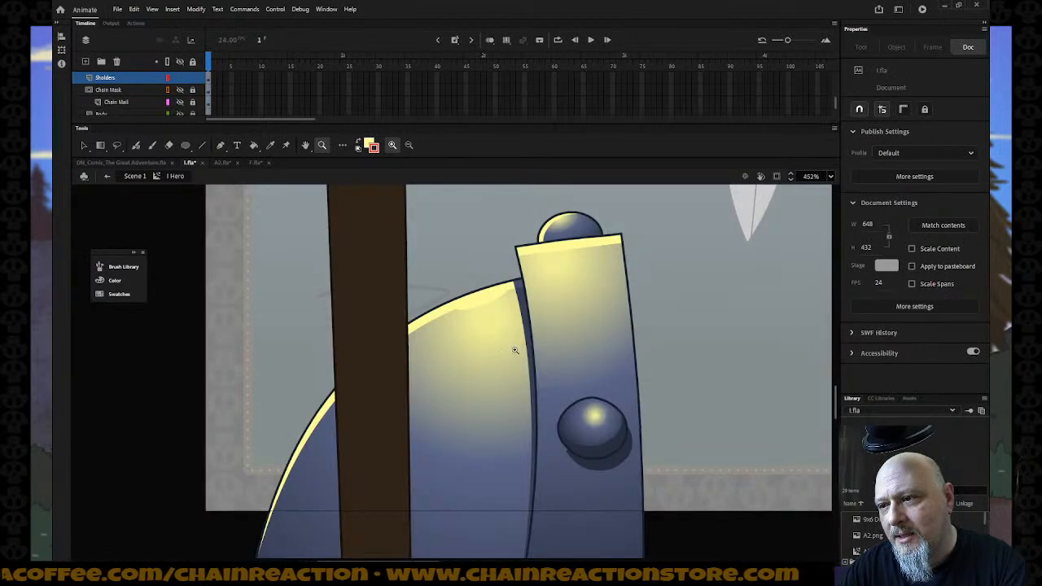
left_click_drag(521, 359, 670, 500)
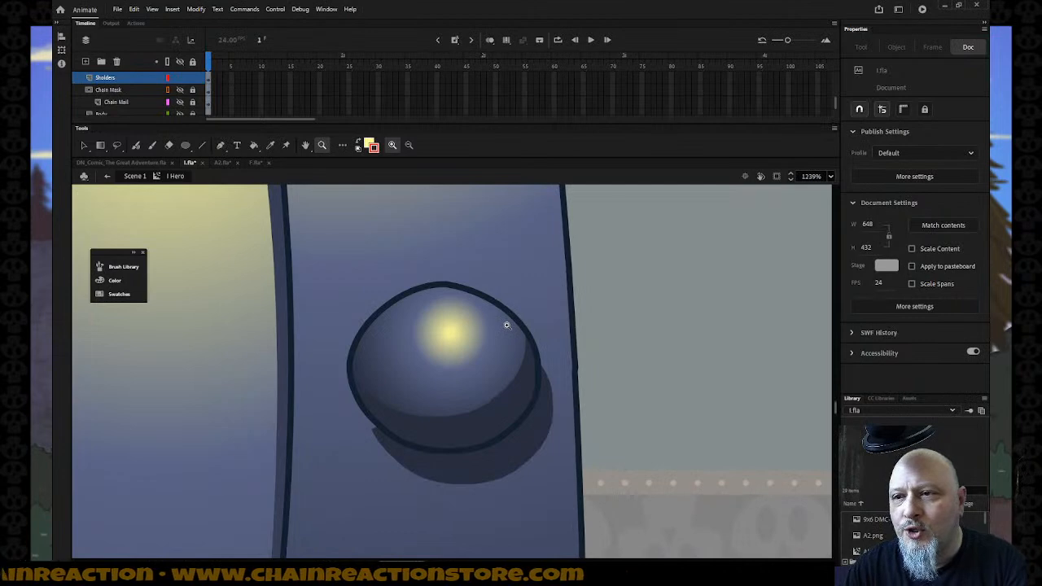
left_click(84, 145)
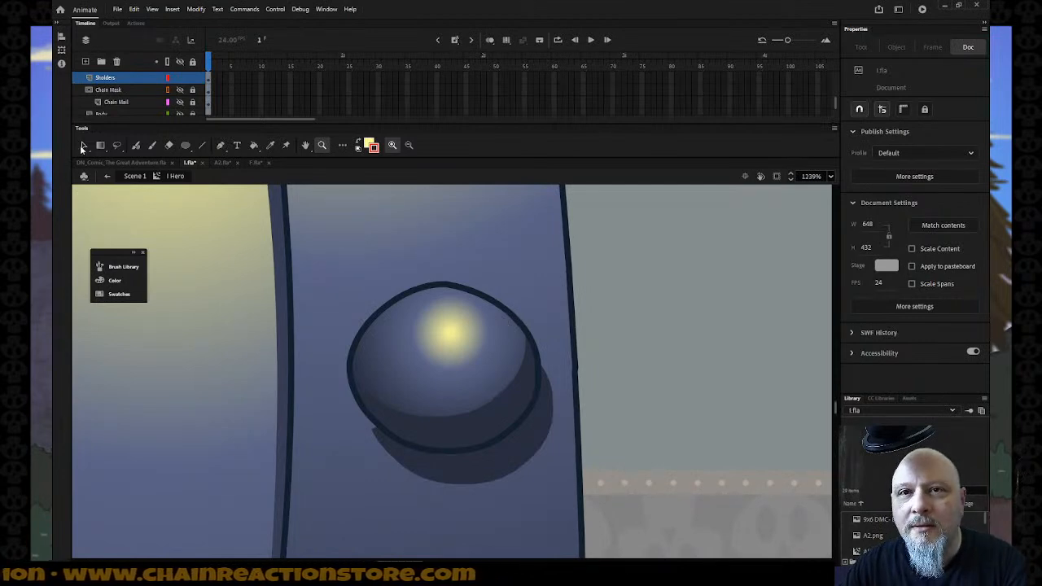
key("f")
left_click(419, 342)
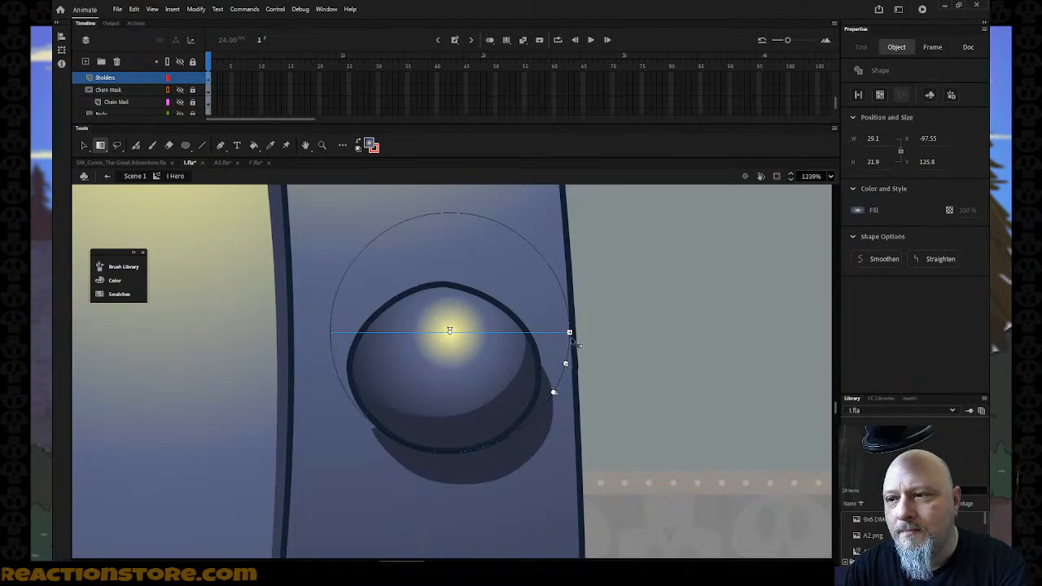
left_click_drag(569, 332, 666, 331)
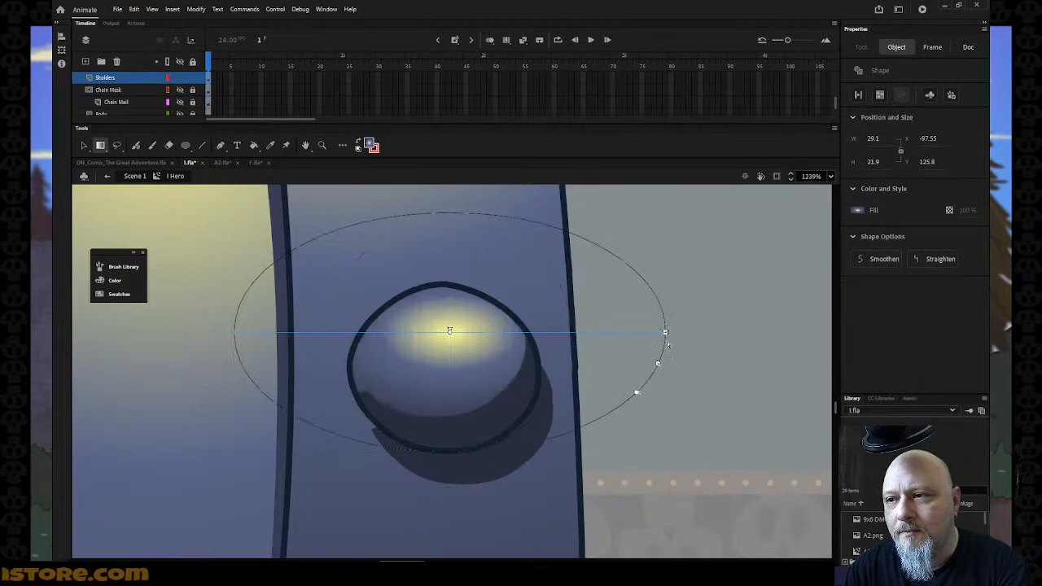
left_click_drag(637, 394, 644, 361)
left_click_drag(450, 333, 433, 329)
left_click(664, 361)
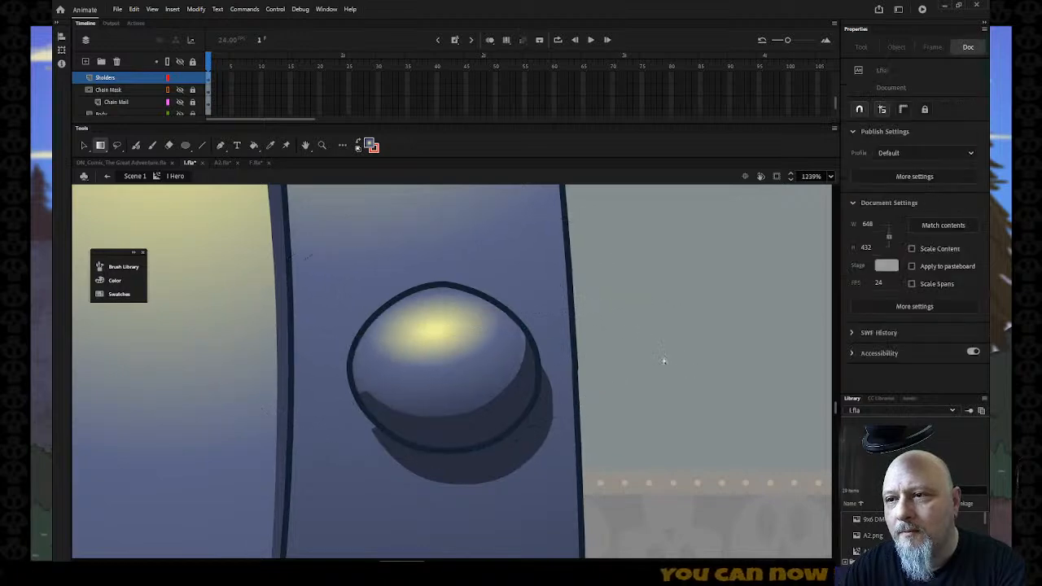
Step: Fill the flat dark crescent along the middle rivet's lower edge with the rivet's radial gradient
left_click(363, 333)
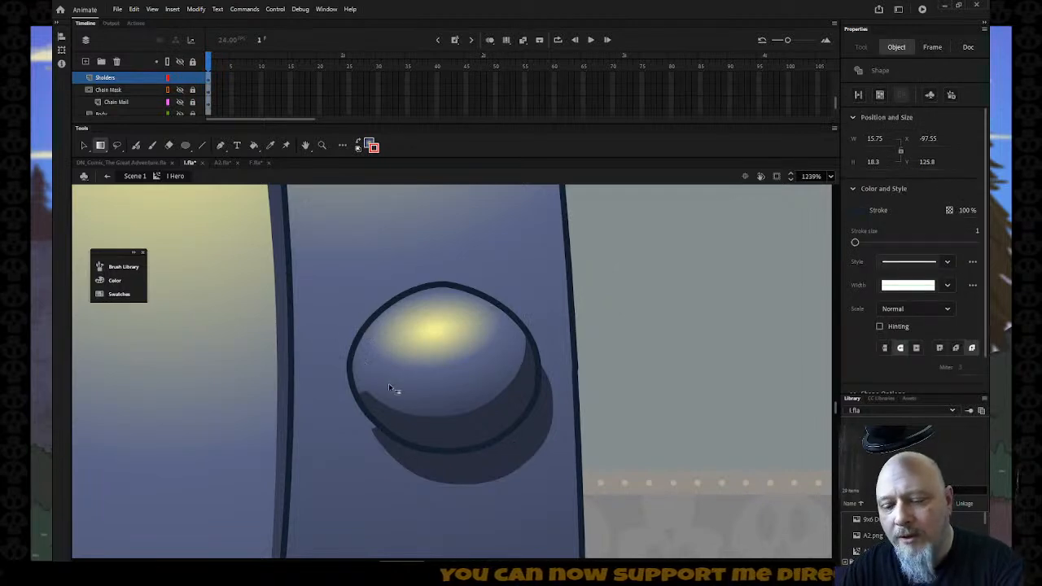
key("k")
left_click(418, 436)
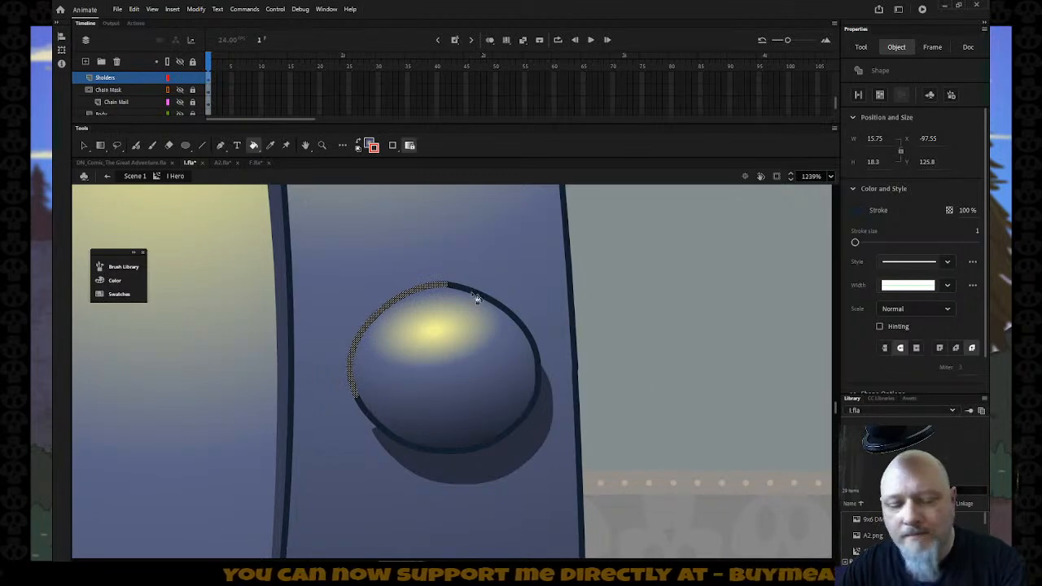
Step: Place a copy of the middle rivet's complete outline in the empty area beside the band
left_click(84, 146)
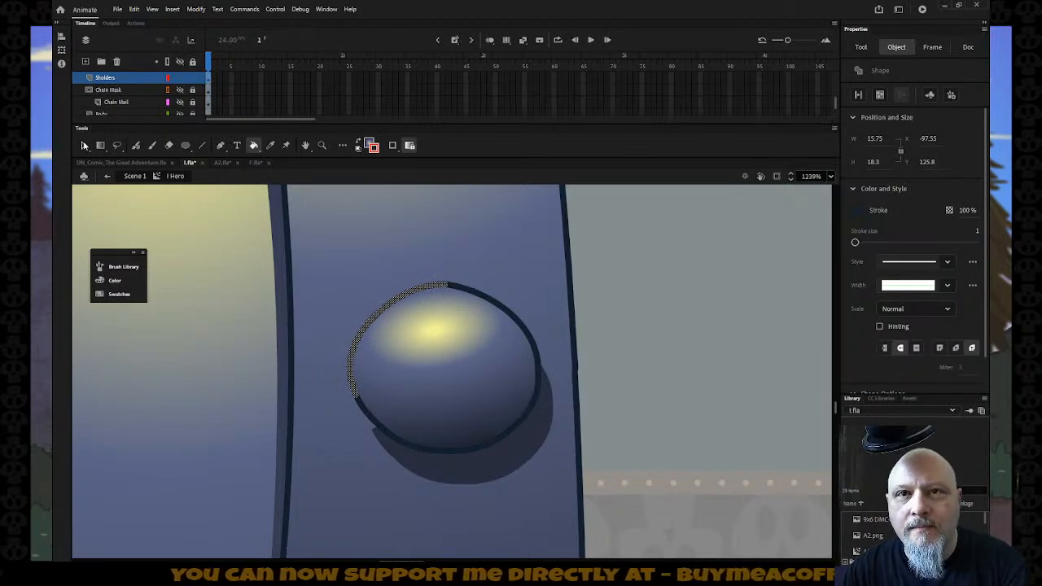
left_click(493, 304, "shift")
left_click(541, 388, "shift")
left_click(407, 447, "shift")
left_click(365, 414, "shift")
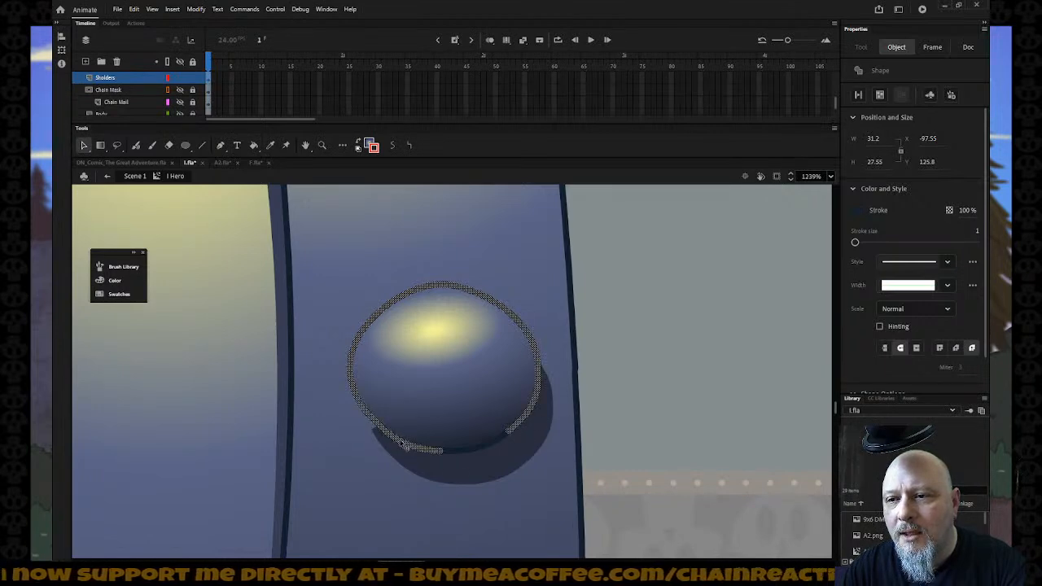
left_click(456, 454, "shift")
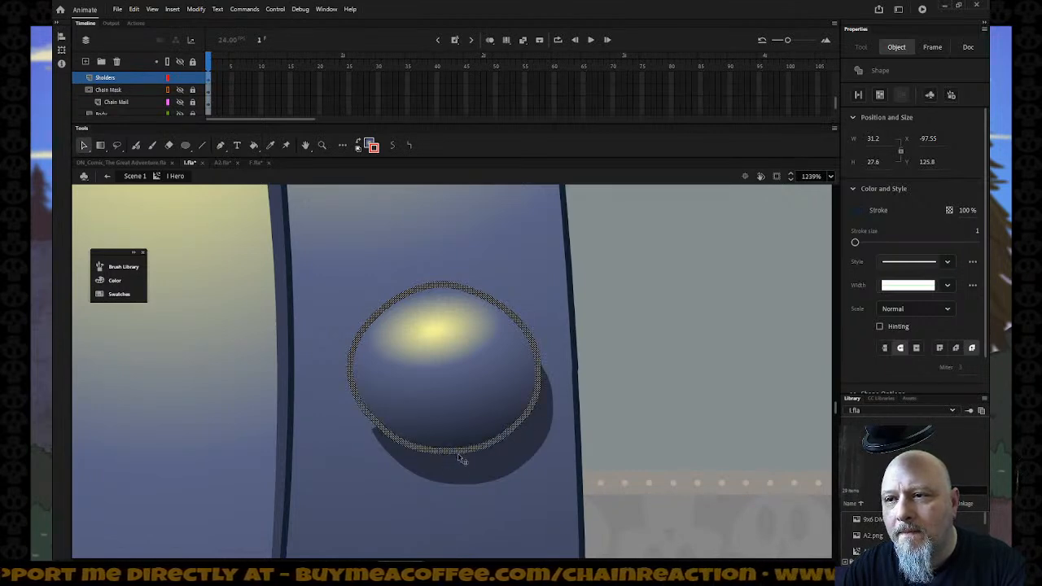
mouse_move(458, 449)
left_mouse_down()
mouse_move(627, 441)
mouse_move(731, 402)
mouse_move(748, 414)
left_mouse_up()
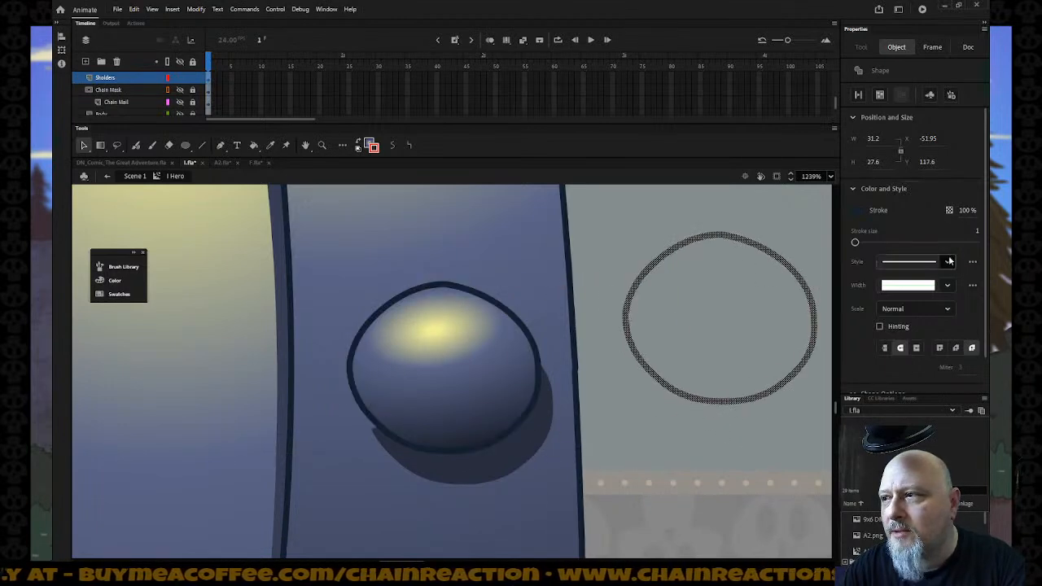
Step: Set the copied outline's stroke size to 0.1 and its colour to red
left_click(974, 231)
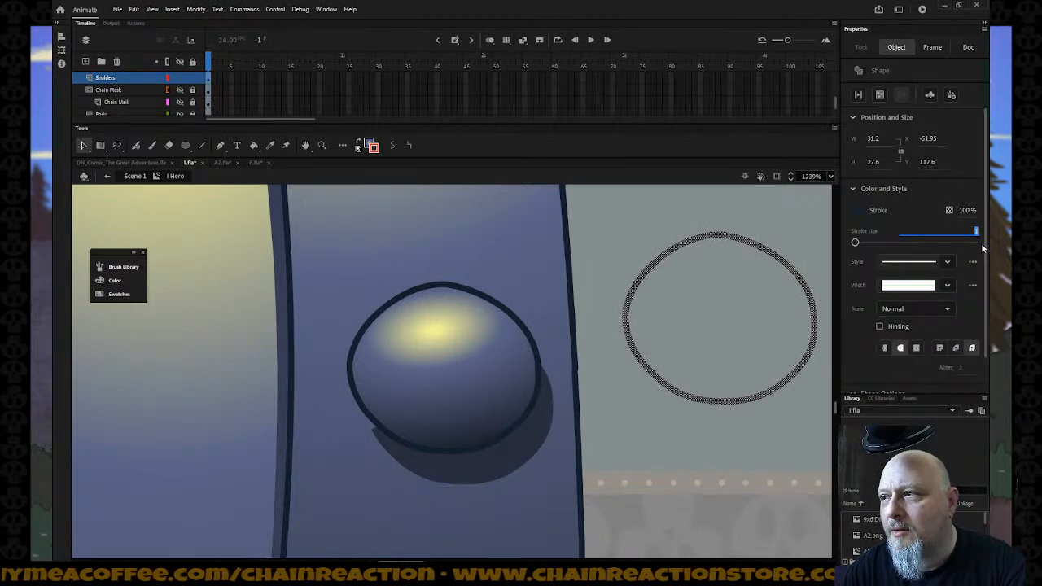
type("0.1")
key("Return")
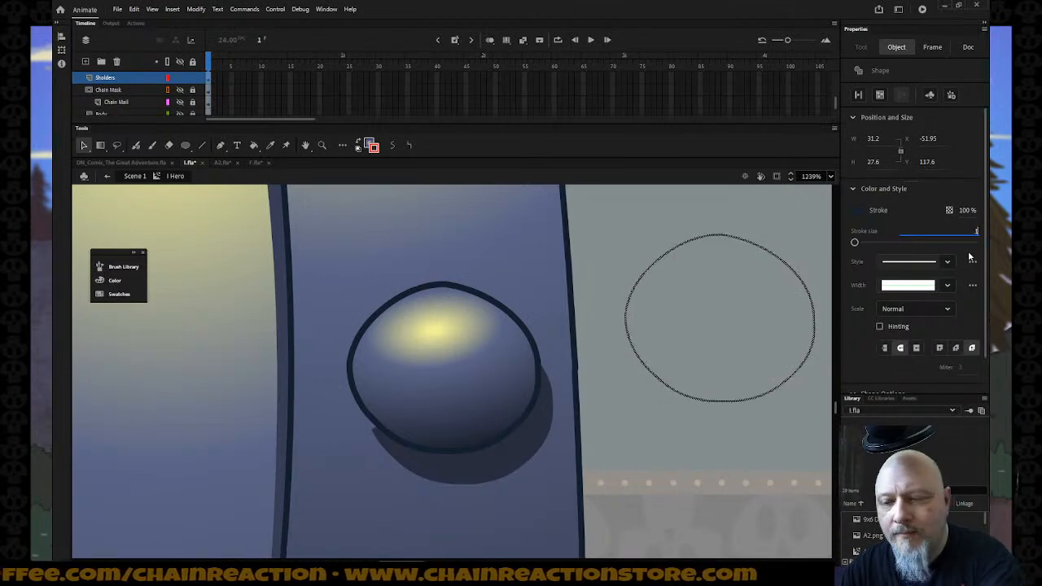
left_click(374, 147)
left_click(394, 222)
Step: Lay the red outline slightly down and right over the middle rivet and fill the exposed upper-left crescent with solid yellow
left_click_drag(643, 367, 376, 431)
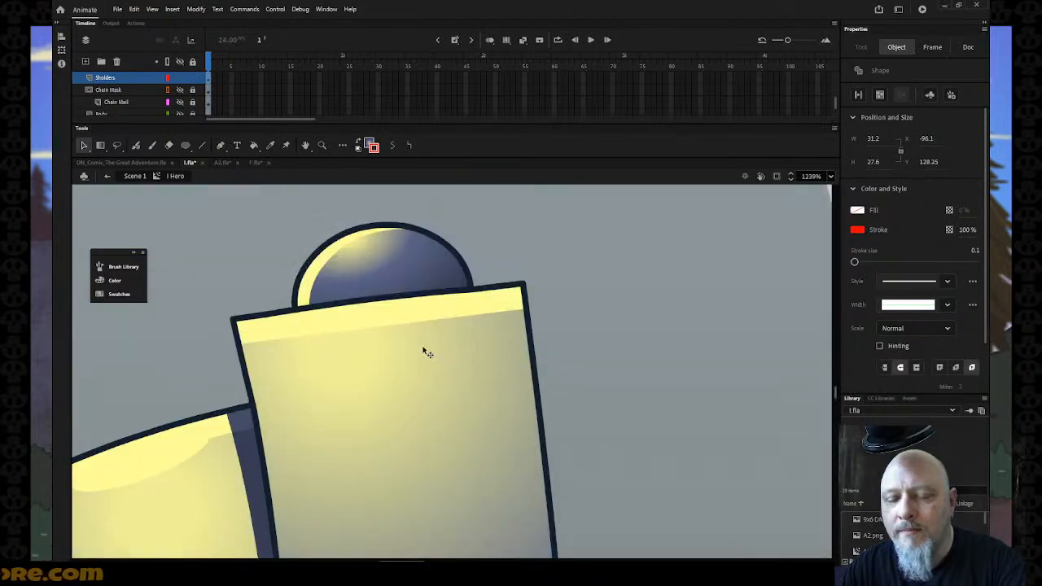
key("s")
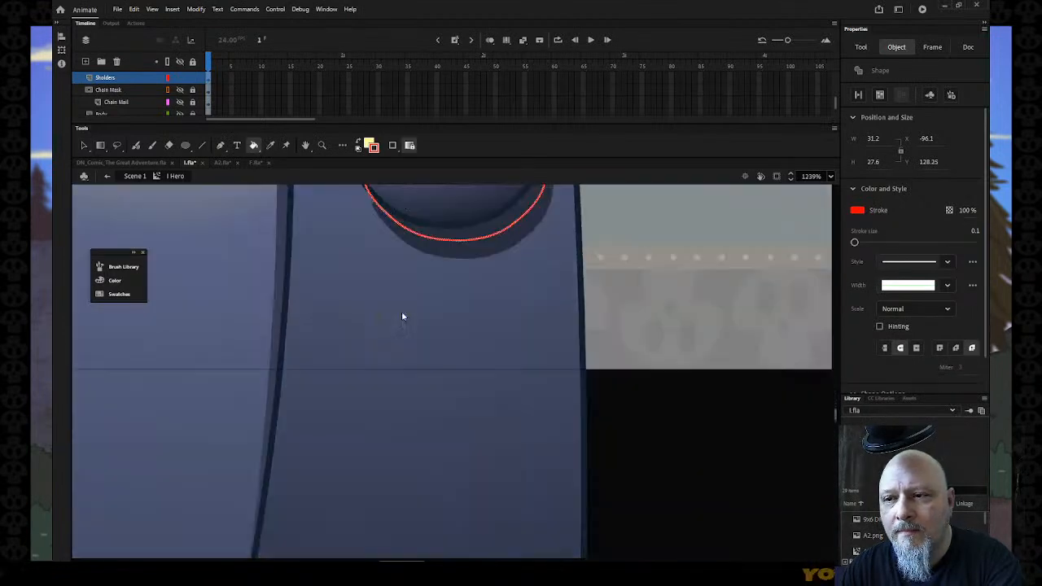
scroll(402, 311, "up", 5)
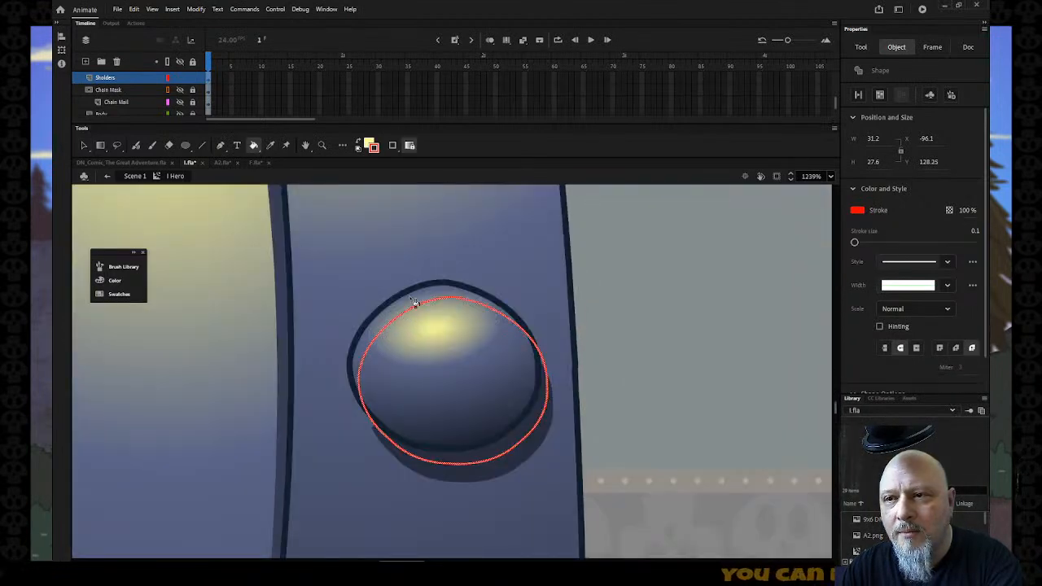
left_click(416, 303)
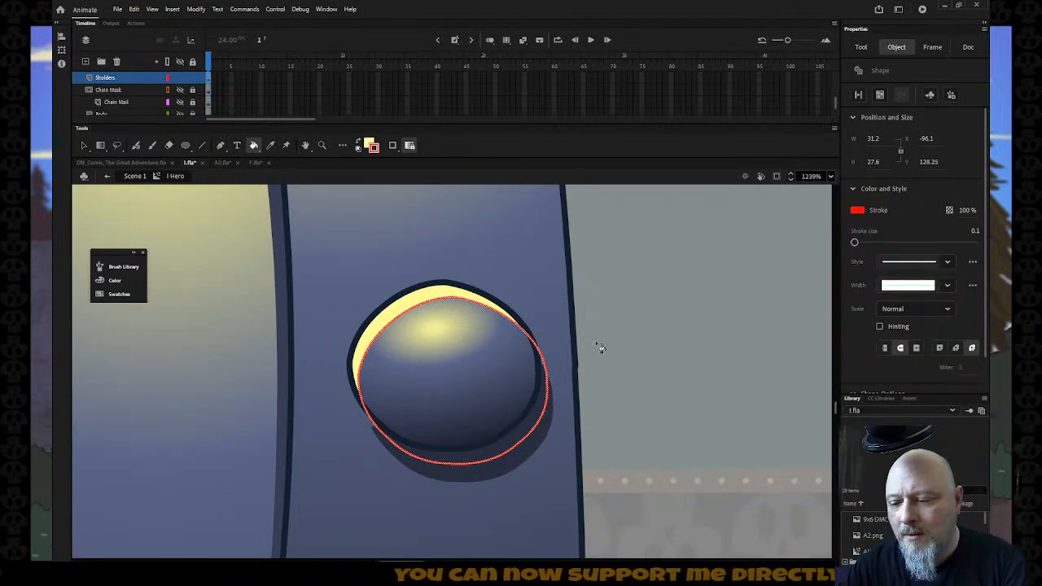
Step: Nudge the red outline over the middle rivet's cast shadow, fill the shadow sliver outside it with the band's gradient and delete the outline
key("Down")
key("Down")
key("Right")
key("Right")
key("Right")
key("Right")
key("Right")
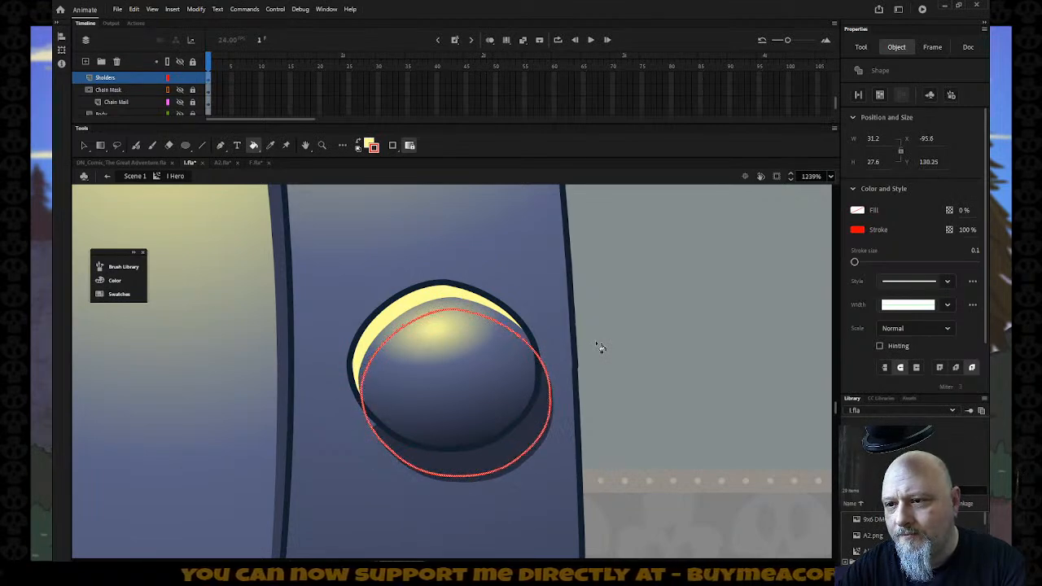
key("i")
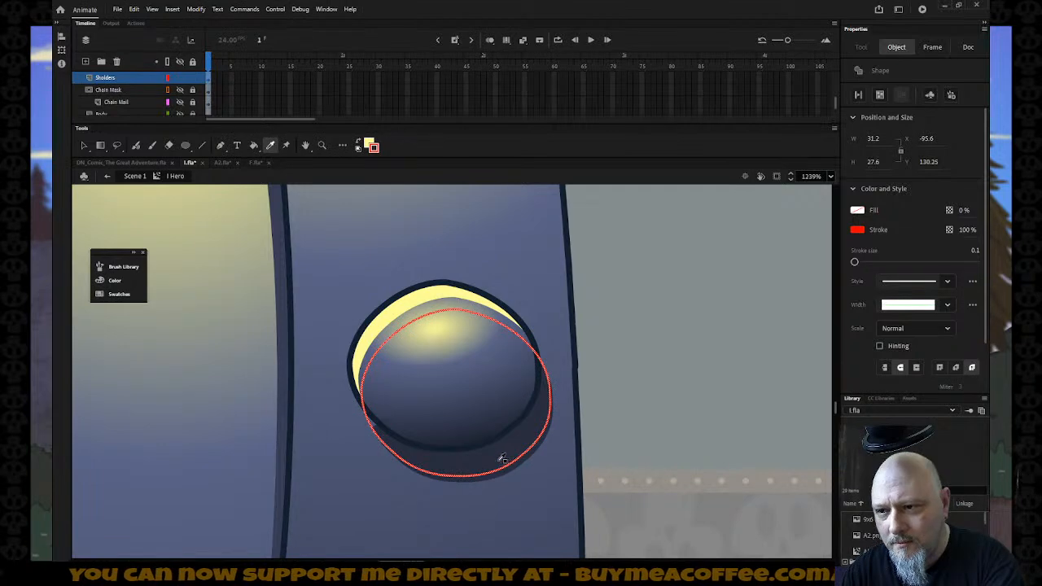
left_click(502, 462)
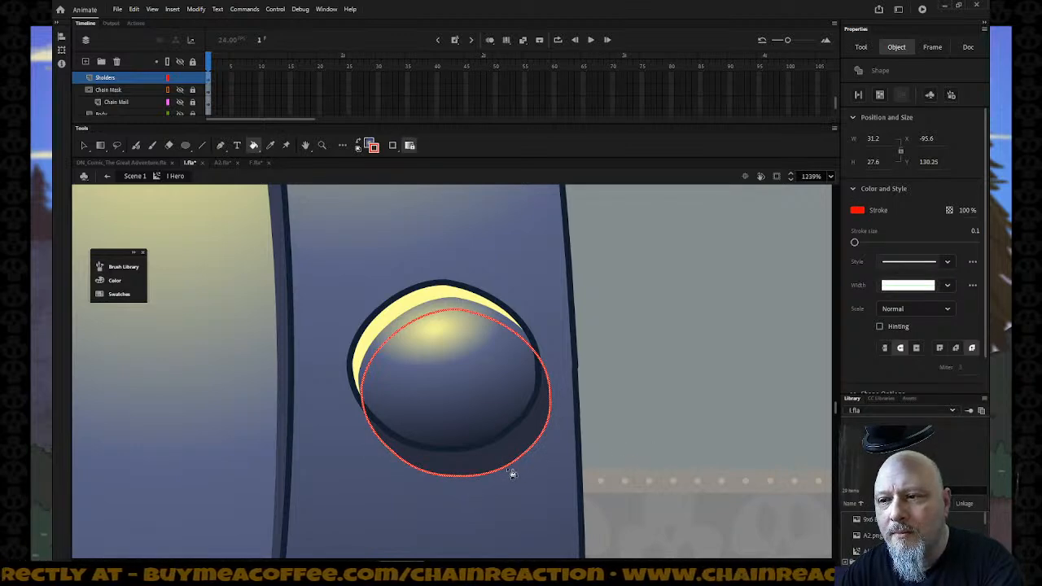
key("Delete")
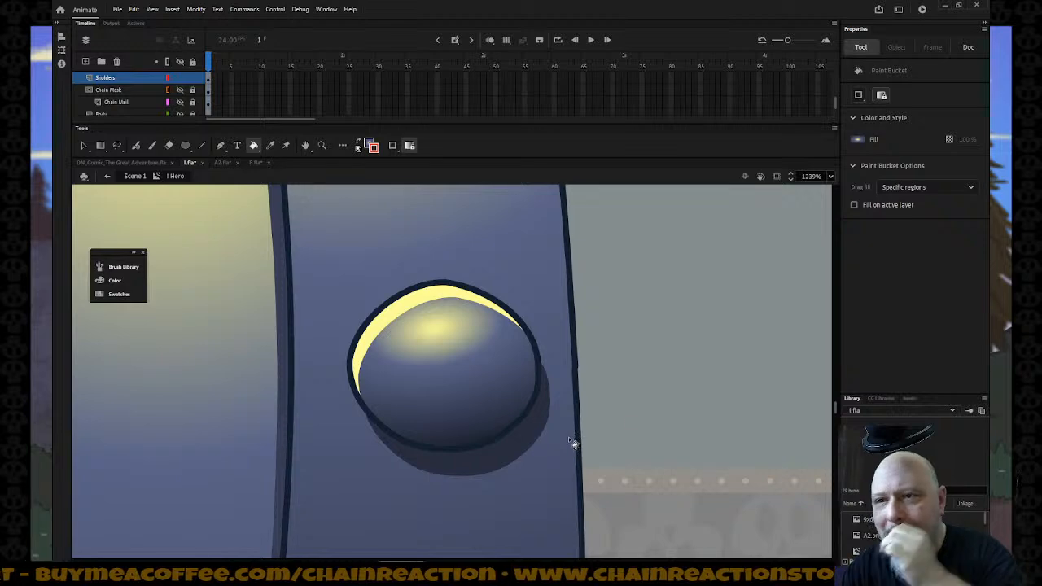
key("z")
left_click(684, 444, "alt")
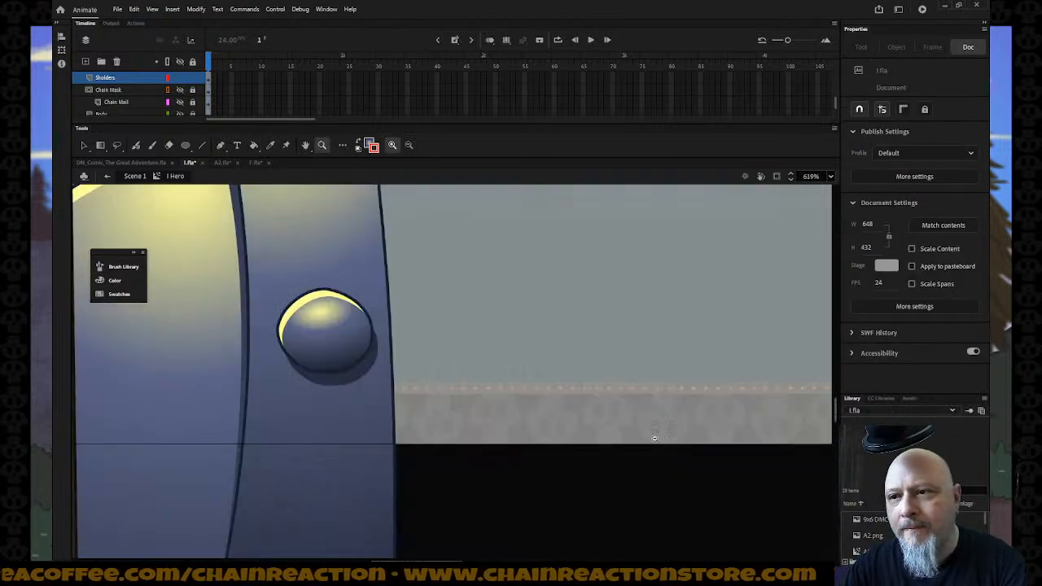
left_click(511, 394, "alt")
left_click(468, 376, "alt")
left_click(472, 379, "alt")
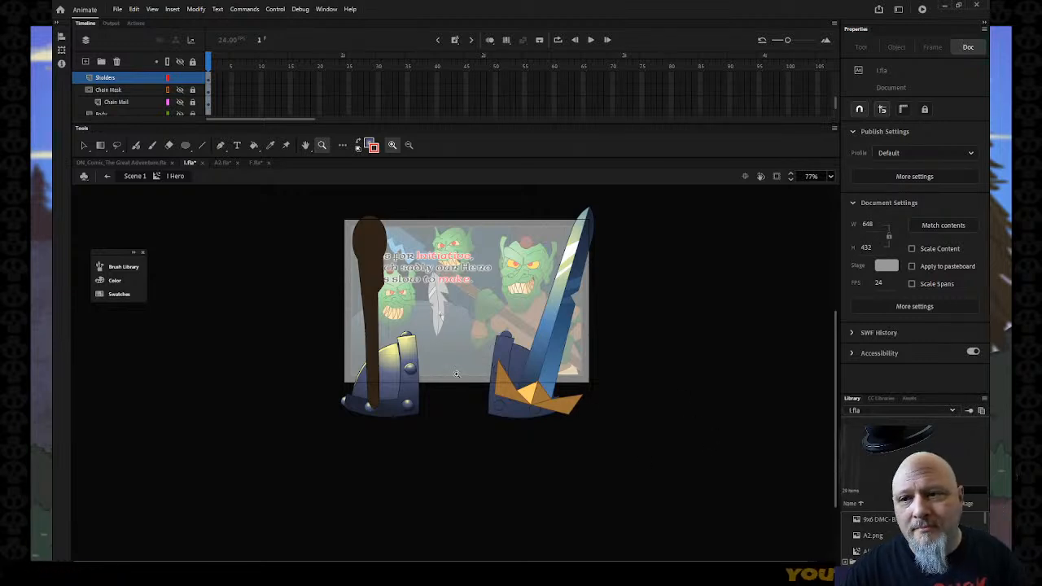
Step: Switch the fill to a radial gradient and set its middle stop to the torch handle's brown, 302318
left_click_drag(328, 218, 481, 468)
left_click_drag(302, 338, 560, 541)
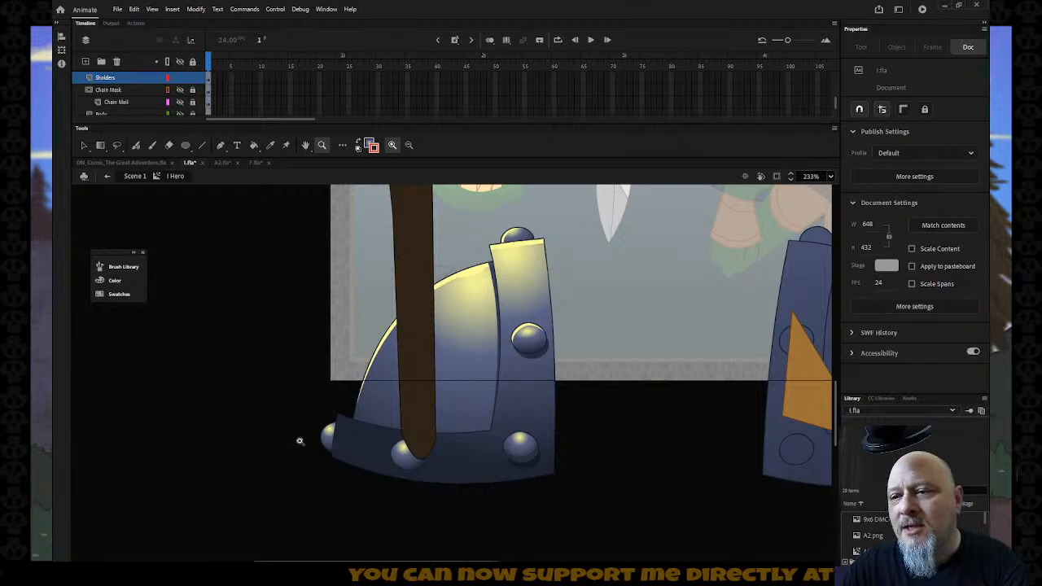
scroll(498, 489, "up", 5)
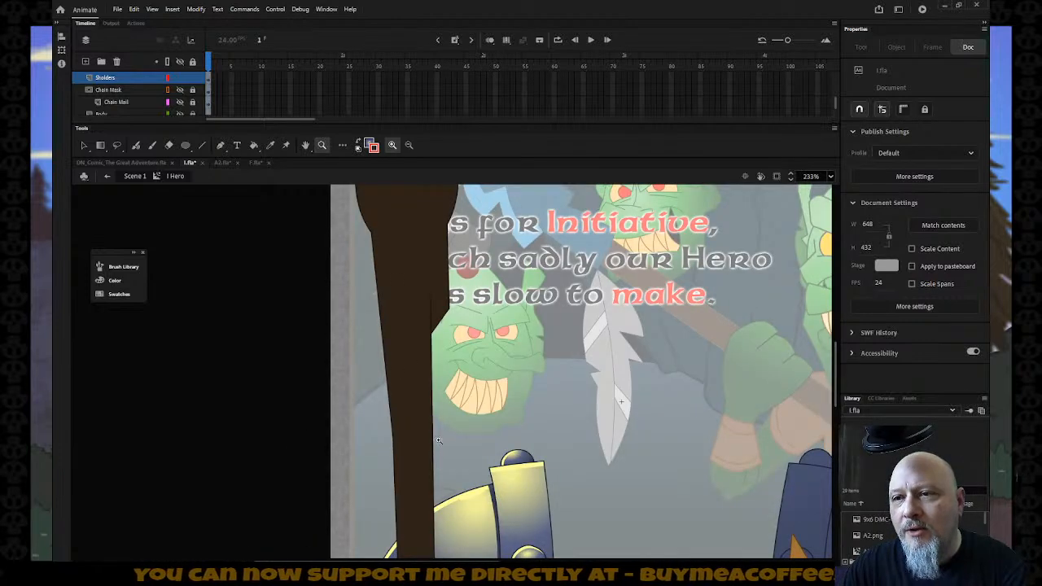
scroll(437, 439, "down", 3)
scroll(438, 444, "up", 6)
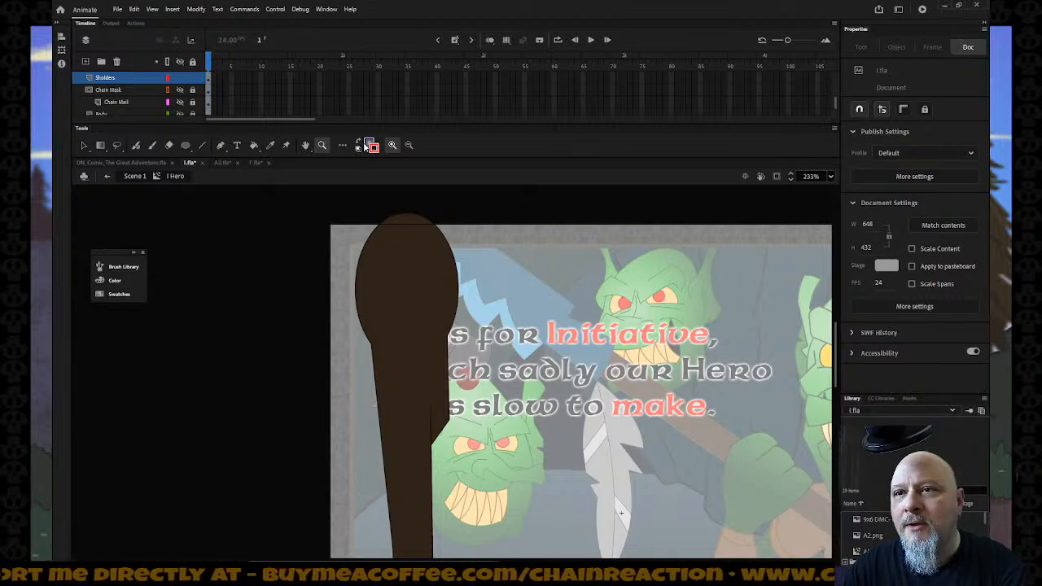
left_click(114, 280)
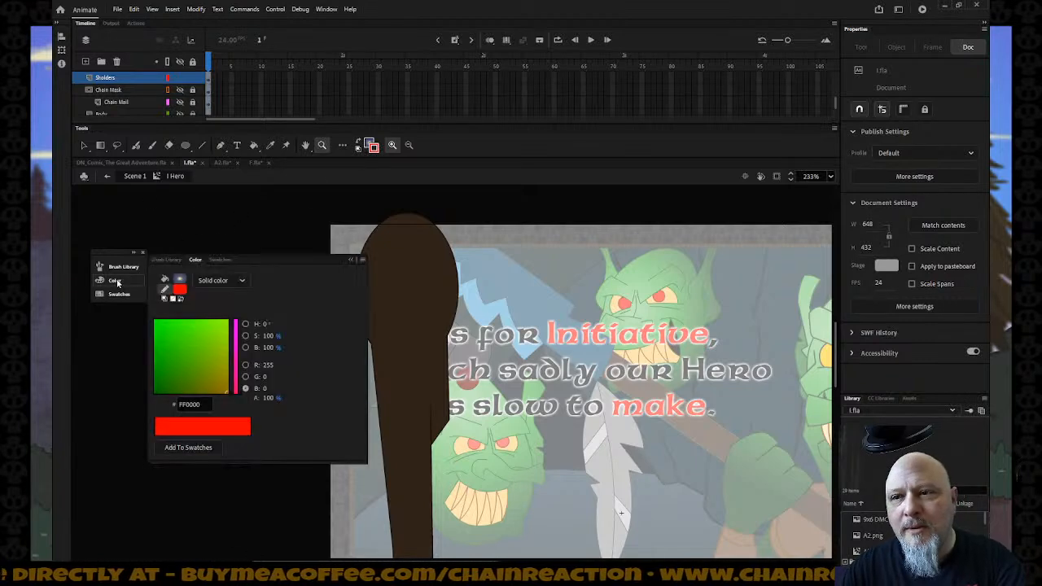
left_click(242, 280)
left_click(222, 343)
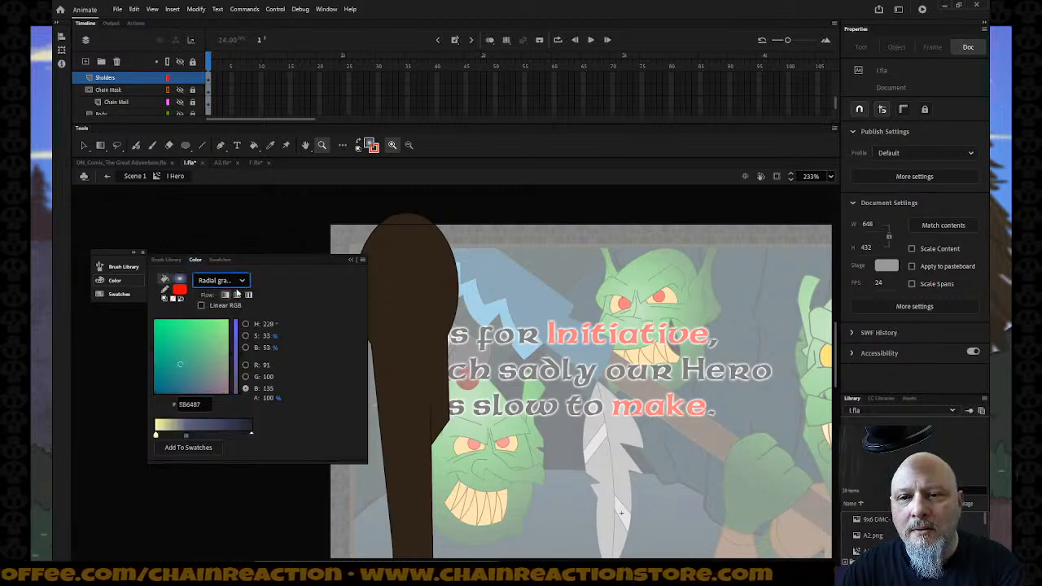
left_click(184, 435)
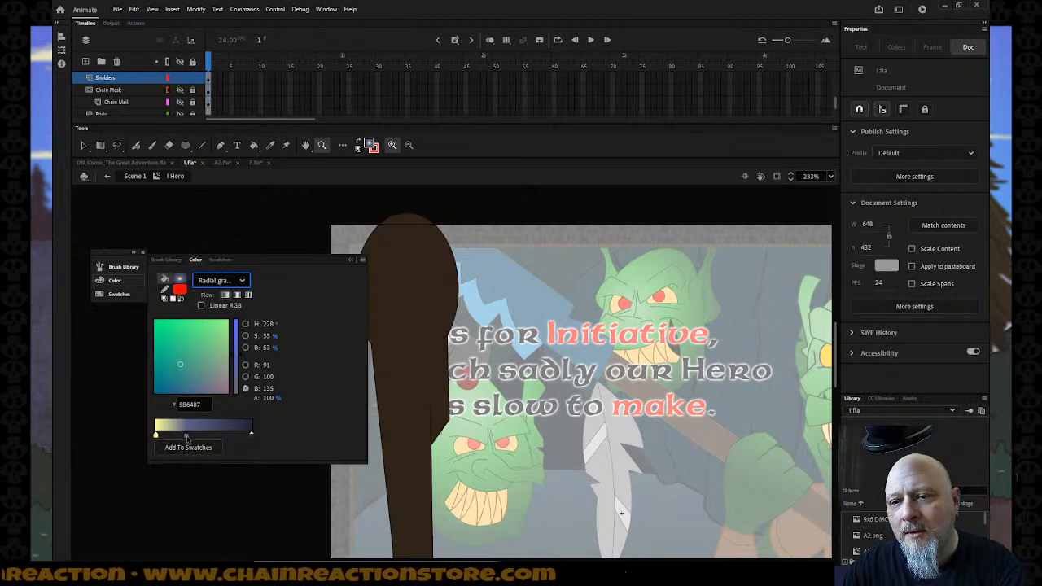
left_click(187, 437)
left_click(394, 381)
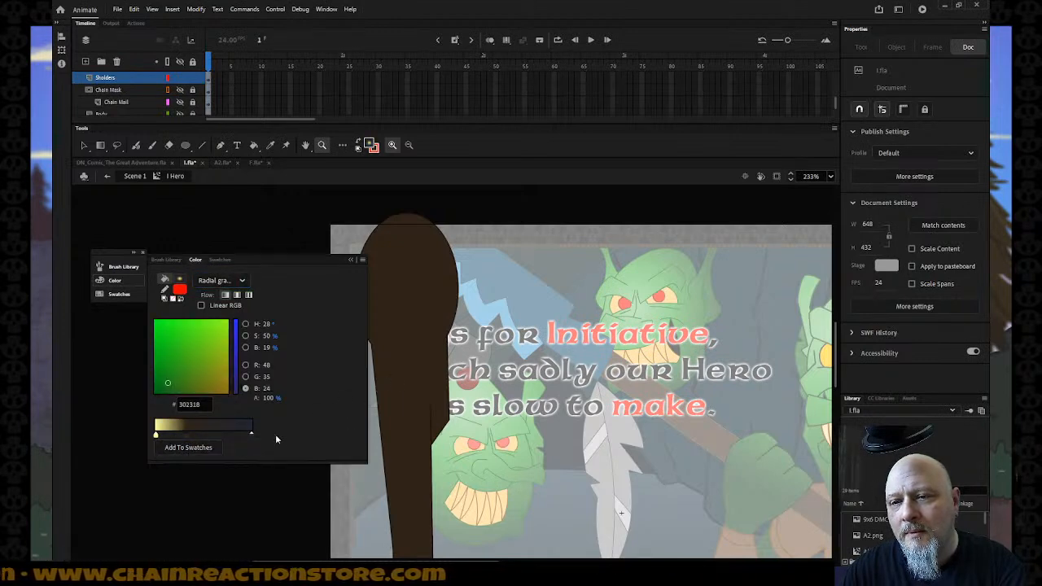
Step: Set the gradient's end stop to the darker brown 140F0A and shift the middle stop slightly toward it
left_click(251, 437)
left_click(340, 416)
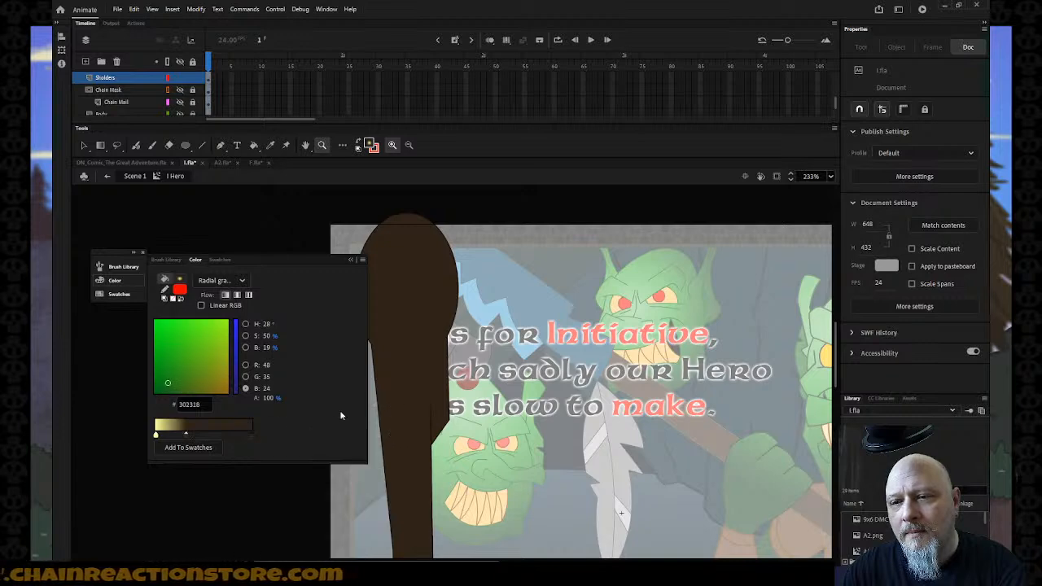
left_click(253, 437)
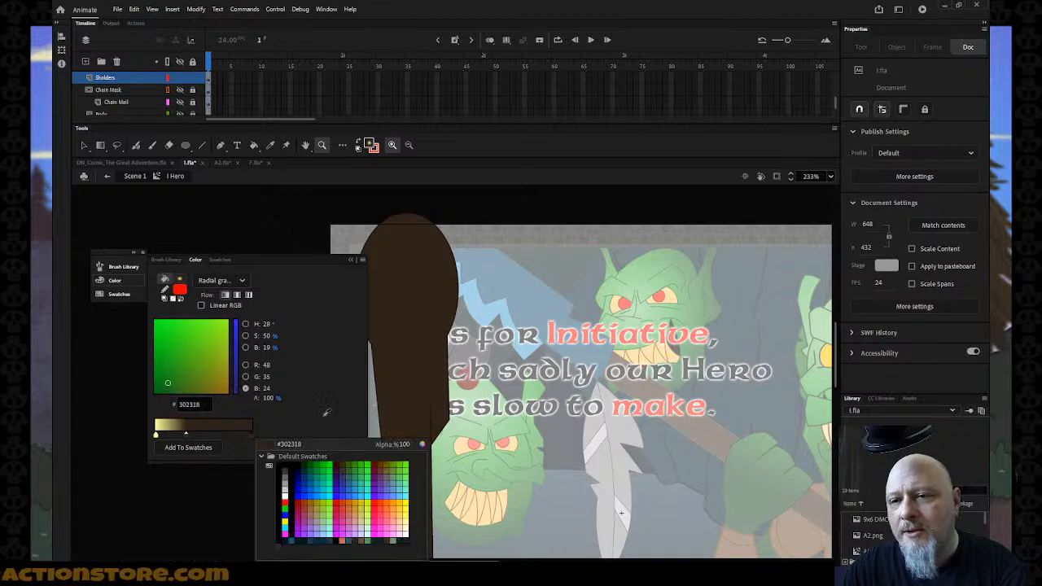
left_click(424, 444)
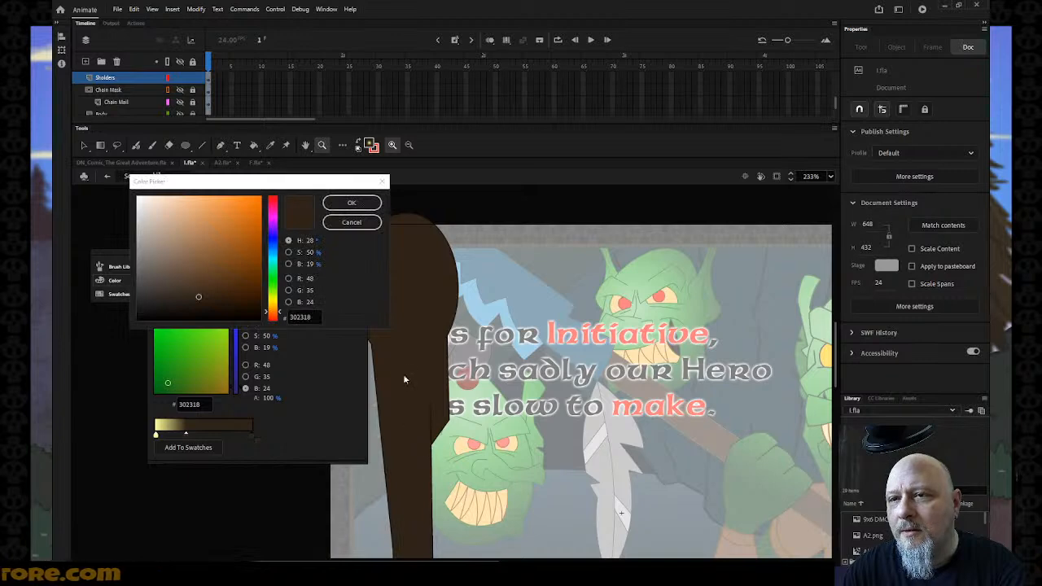
left_click_drag(199, 300, 199, 309)
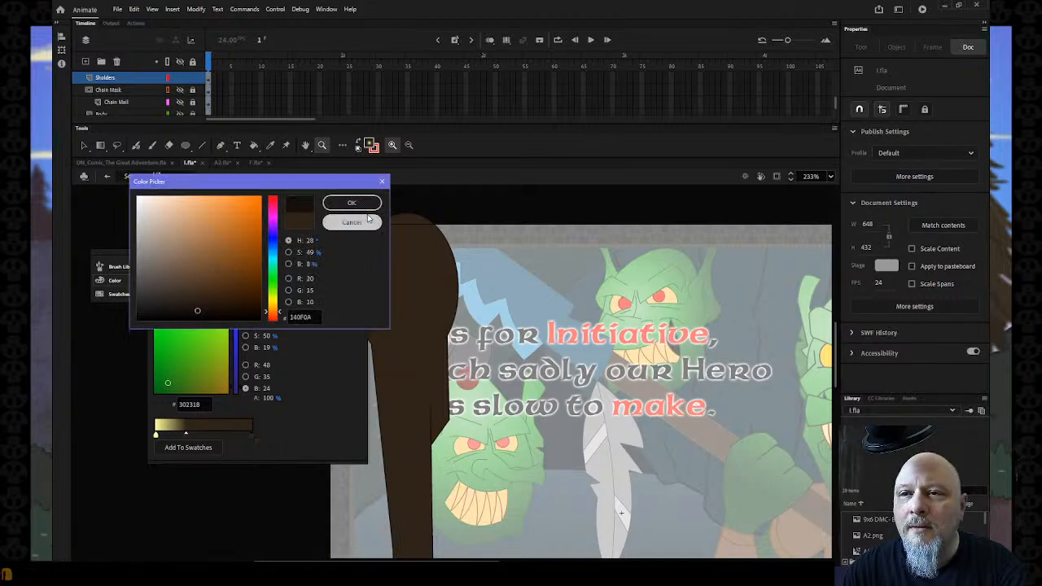
left_click(351, 202)
left_click(189, 437)
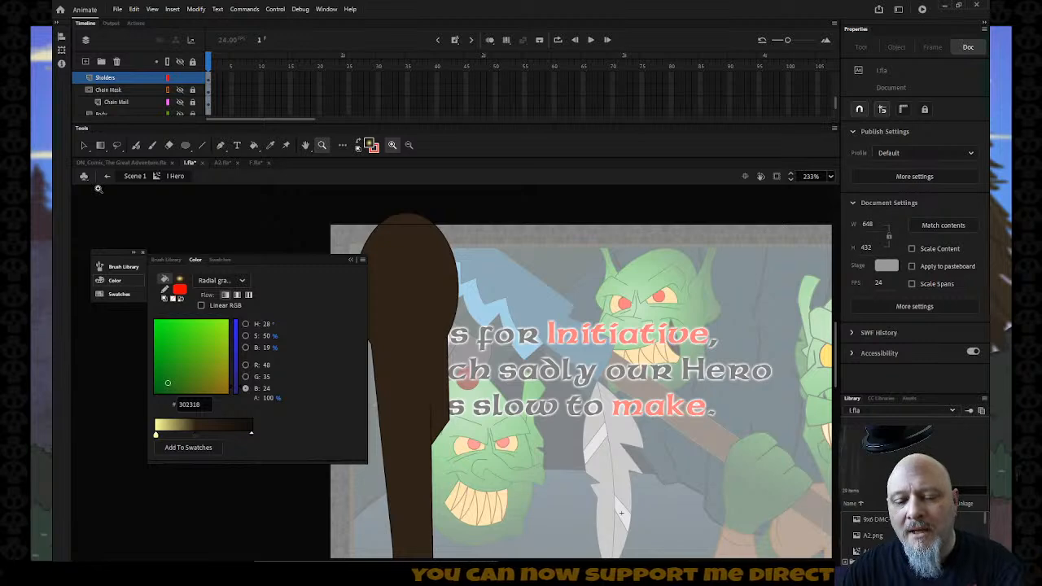
Step: Fill the torch handle with the yellow-to-dark-brown radial gradient, centring the yellow glow on the torch's head
key("k")
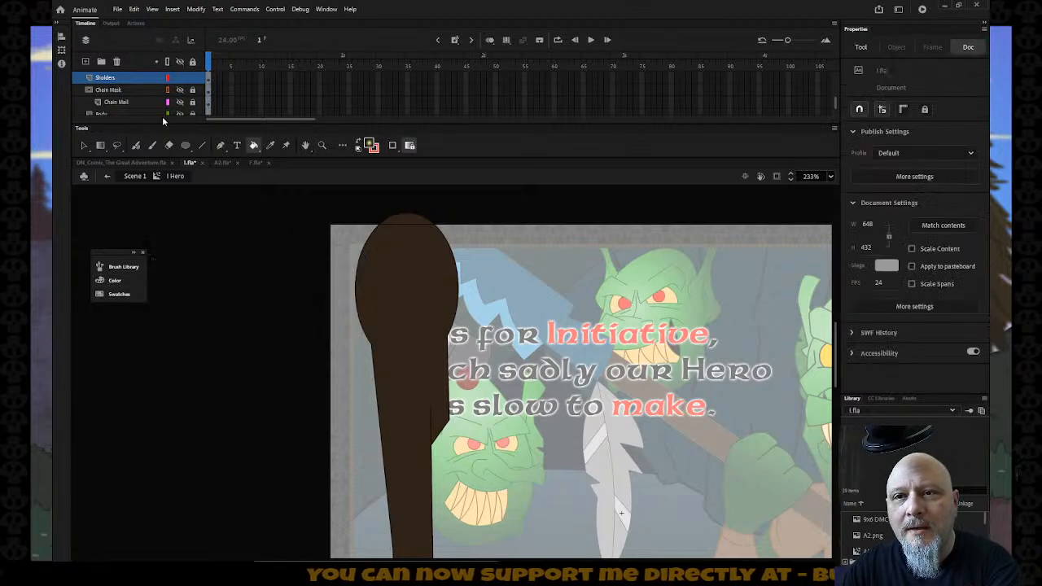
left_click(418, 282)
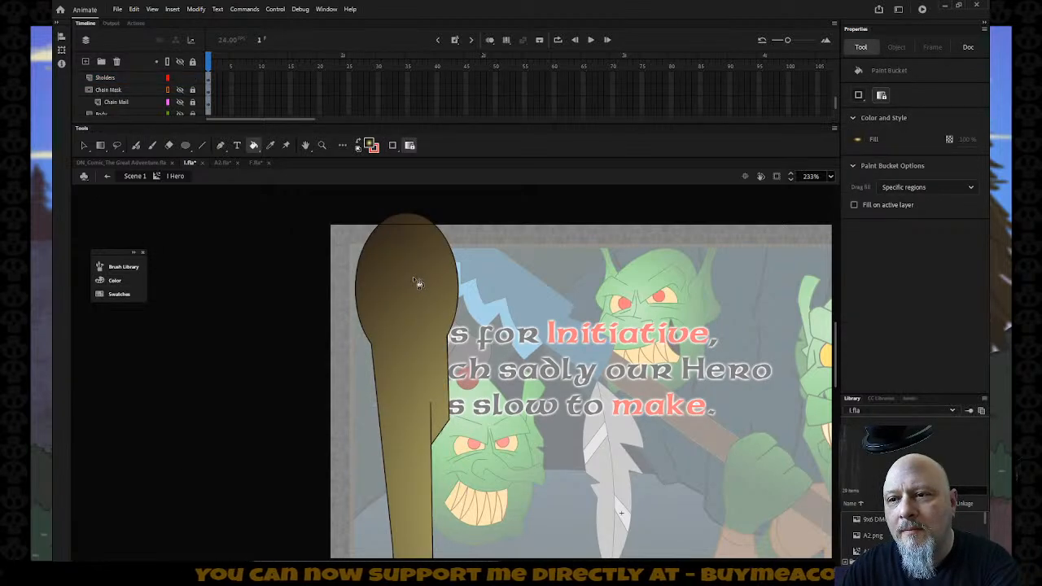
key("q")
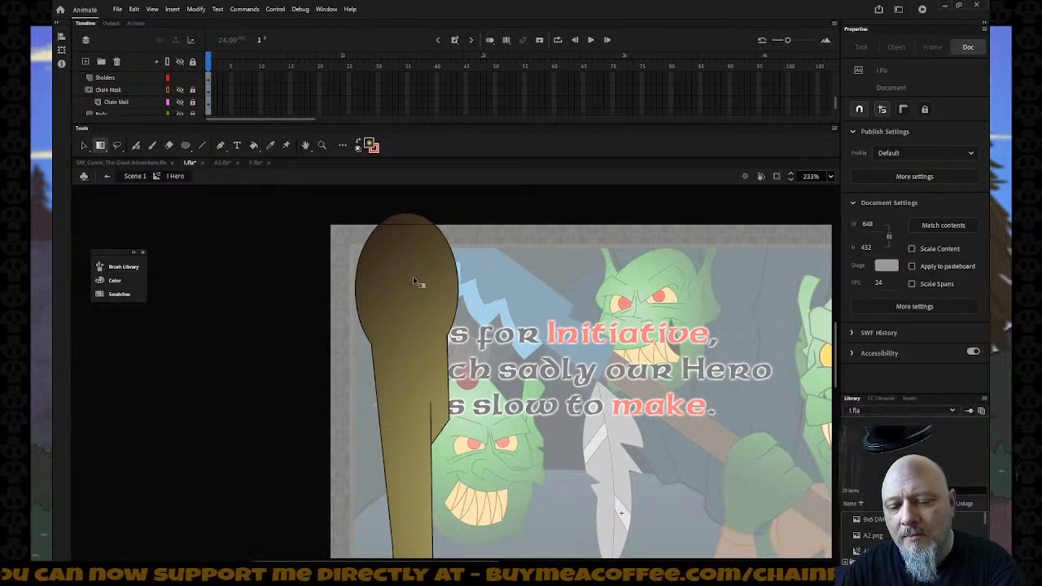
key("k")
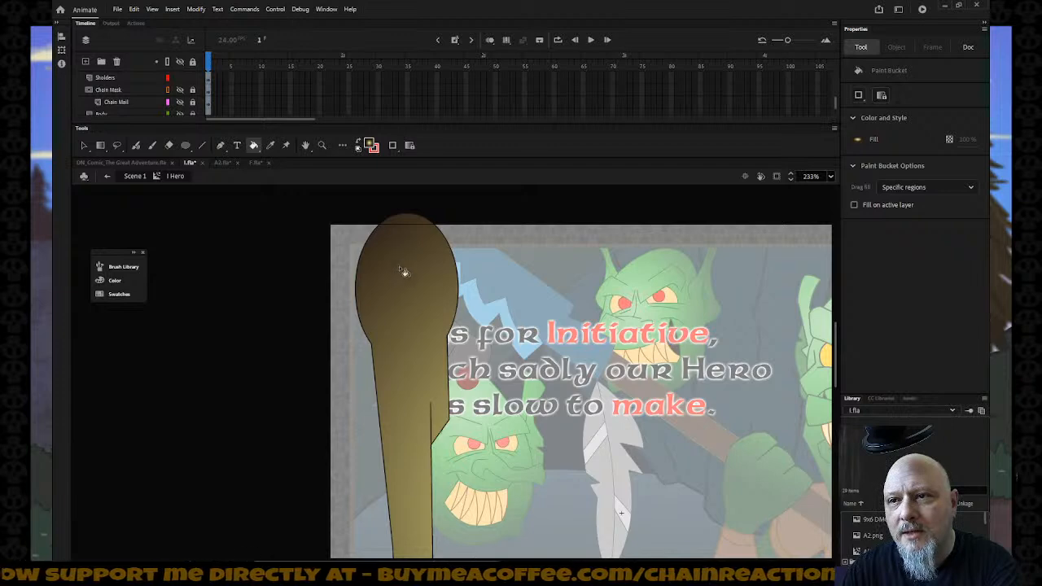
left_click(410, 281)
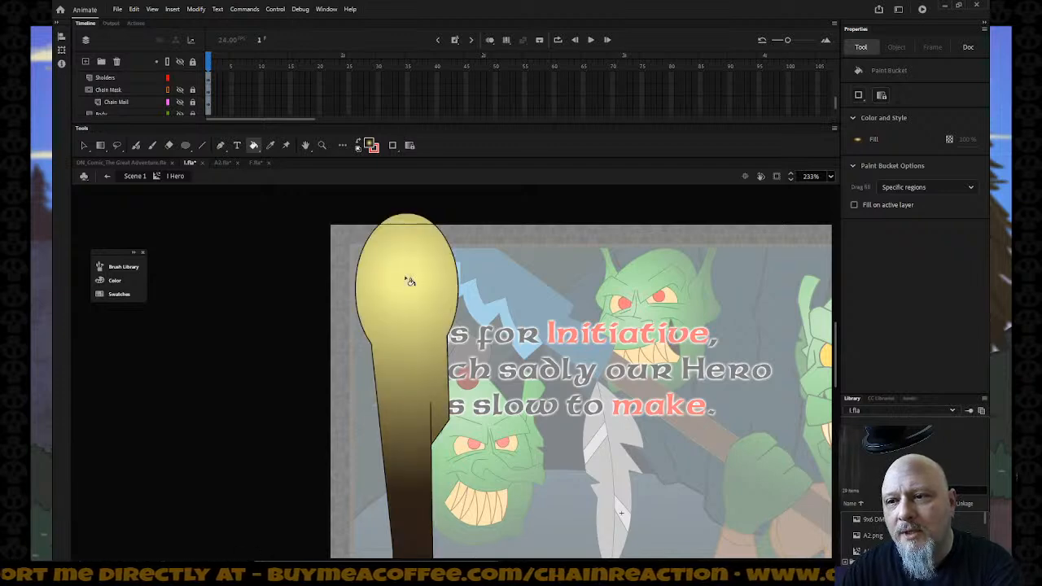
scroll(409, 281, "down", 5)
scroll(410, 281, "up", 5)
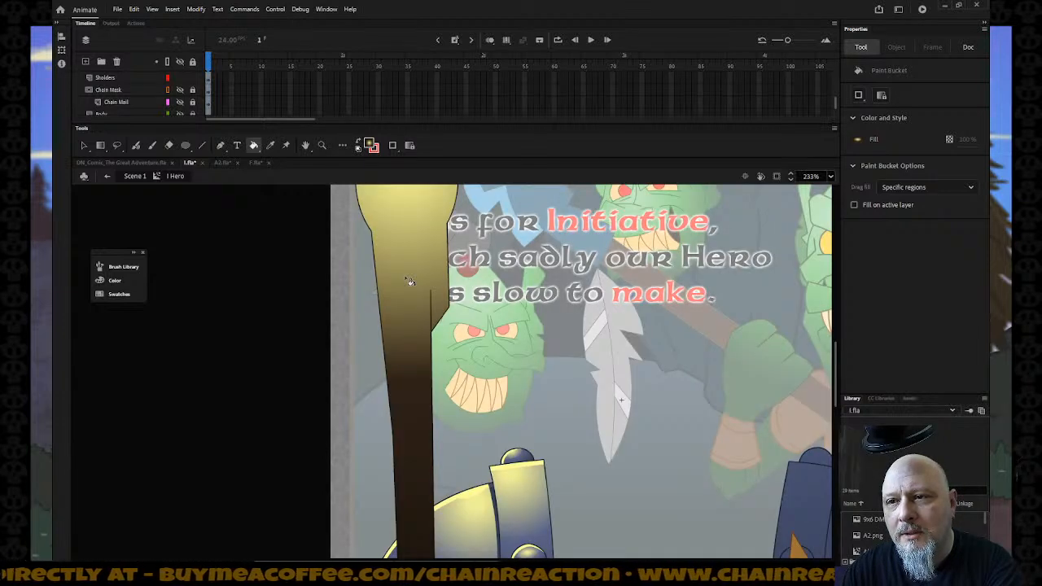
scroll(409, 281, "down", 3)
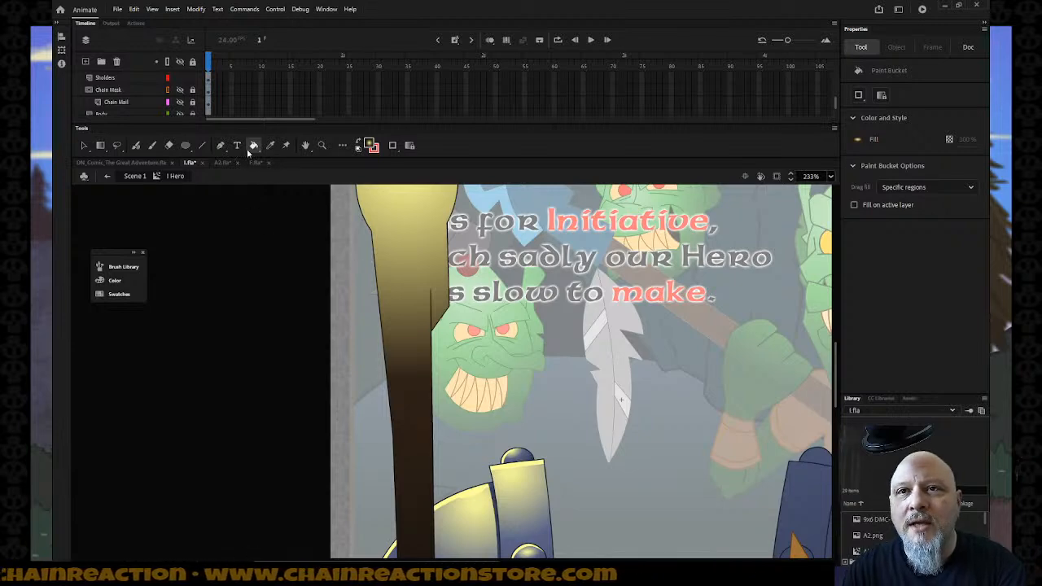
Step: Show all of the hero's layers again and unlock the Body layer
left_click(181, 62)
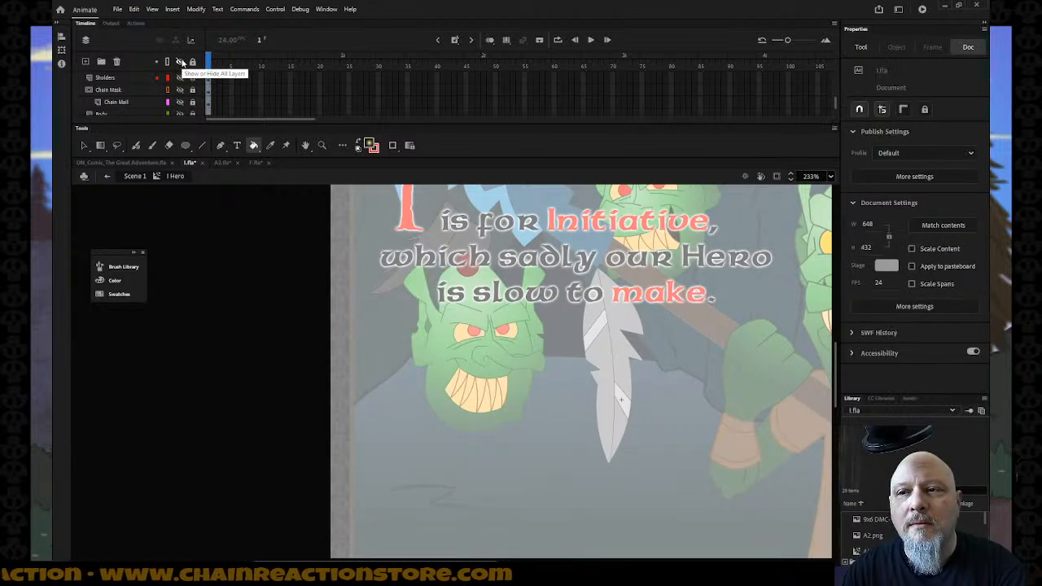
key("z")
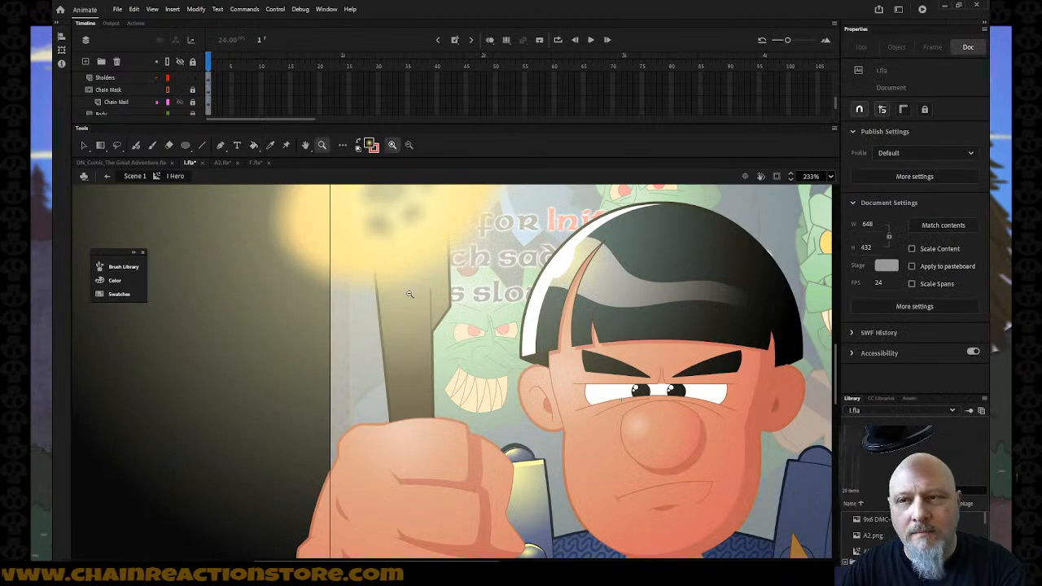
left_click(408, 294, "alt")
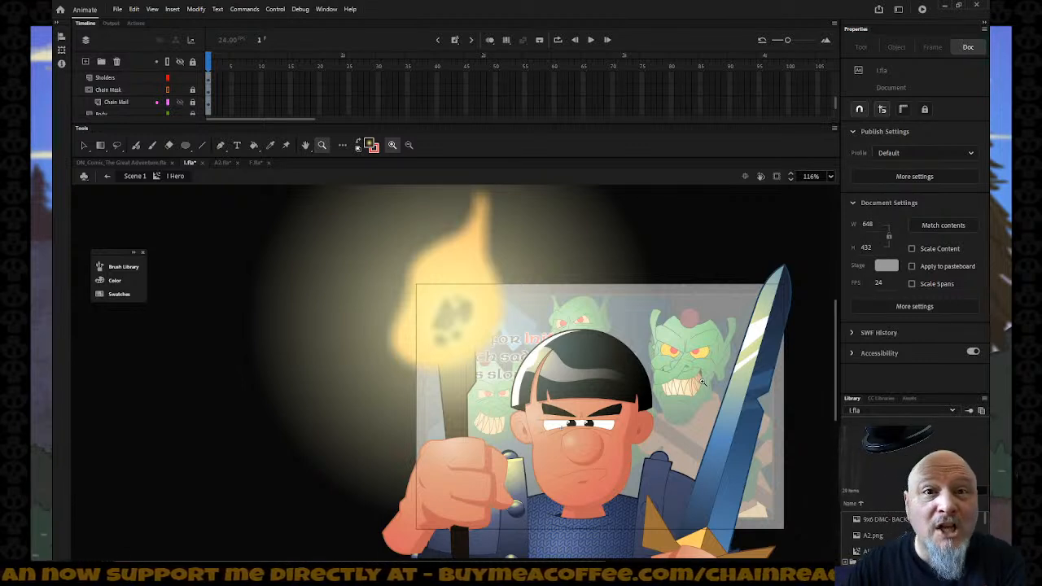
scroll(356, 311, "down", 3)
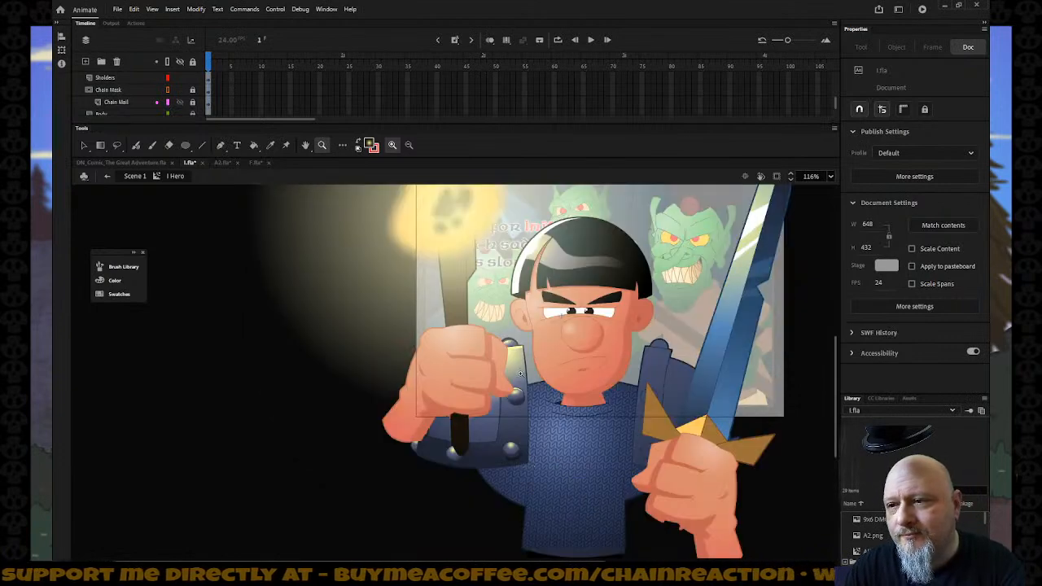
left_click_drag(356, 310, 788, 544)
left_click_drag(785, 548, 783, 551)
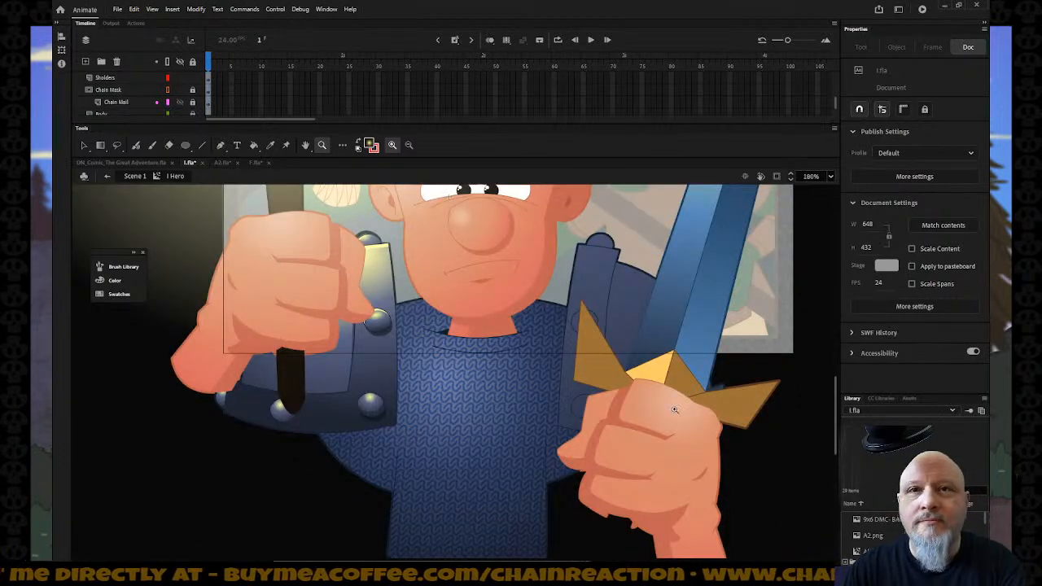
scroll(158, 91, "up", 2)
scroll(159, 92, "up", 4)
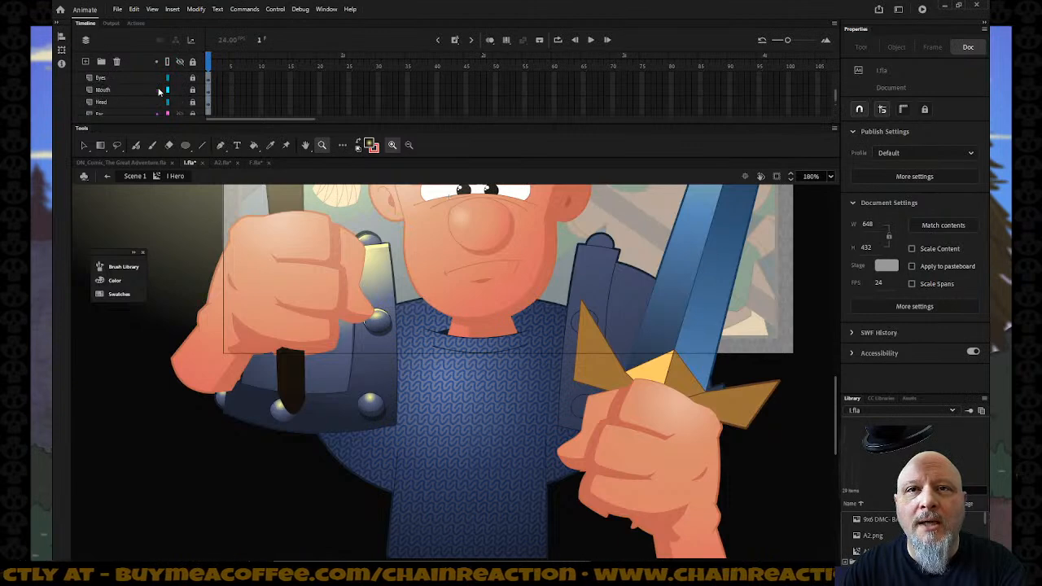
scroll(158, 91, "down", 5)
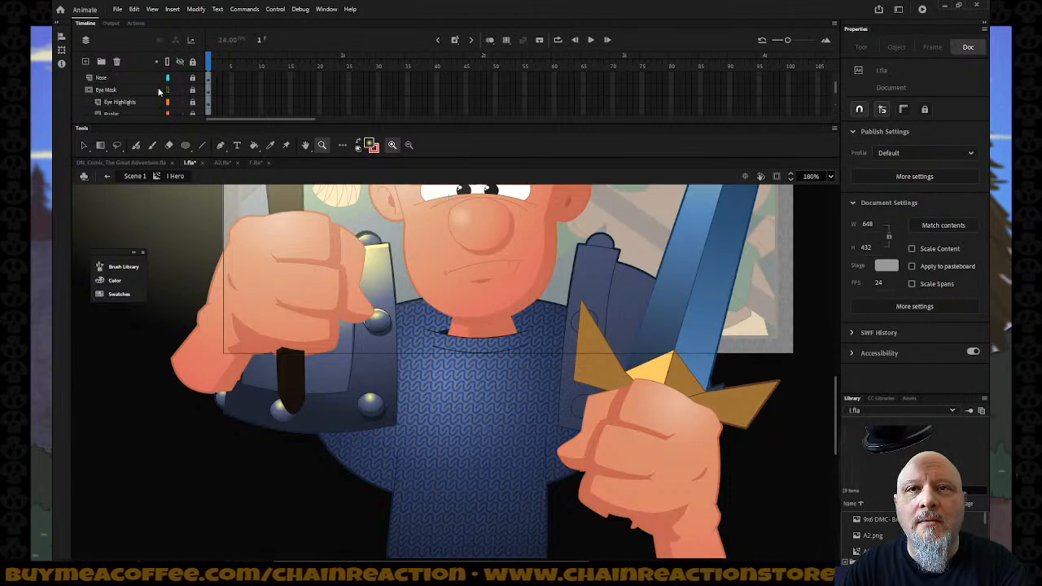
scroll(158, 91, "down", 2)
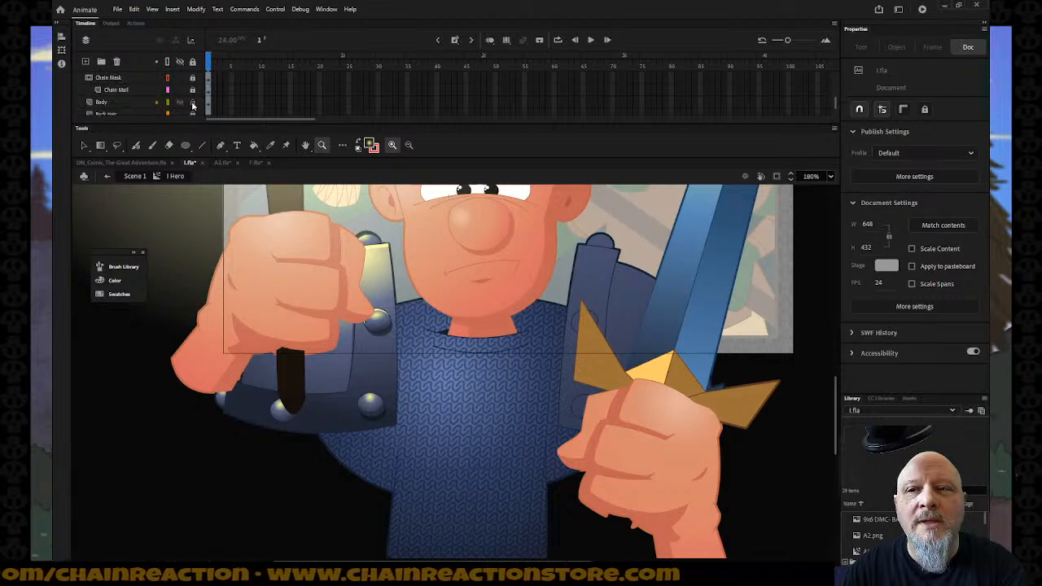
Step: Draw a red 0.1 shadow boundary on the chain mail, running down beside the torch-side shoulder armor and curving out below its lower edge
left_click(203, 147)
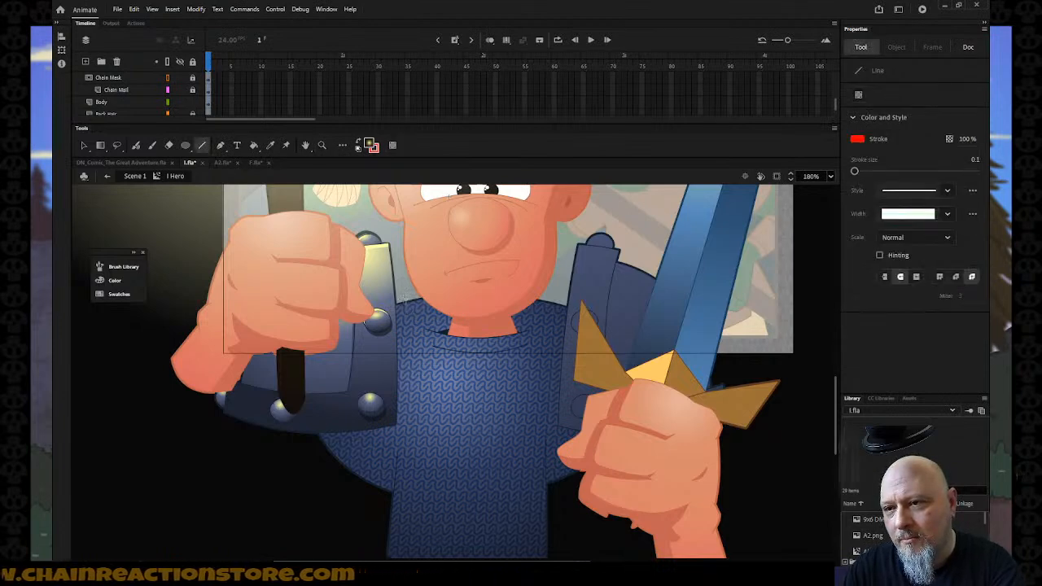
left_click_drag(421, 421, 417, 437)
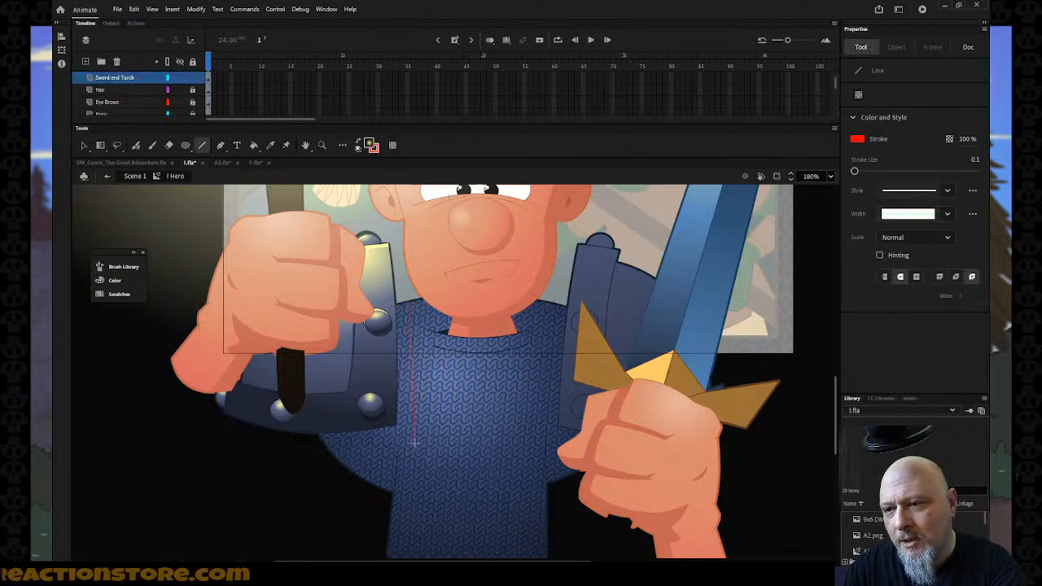
left_click_drag(415, 447, 414, 434)
key("v")
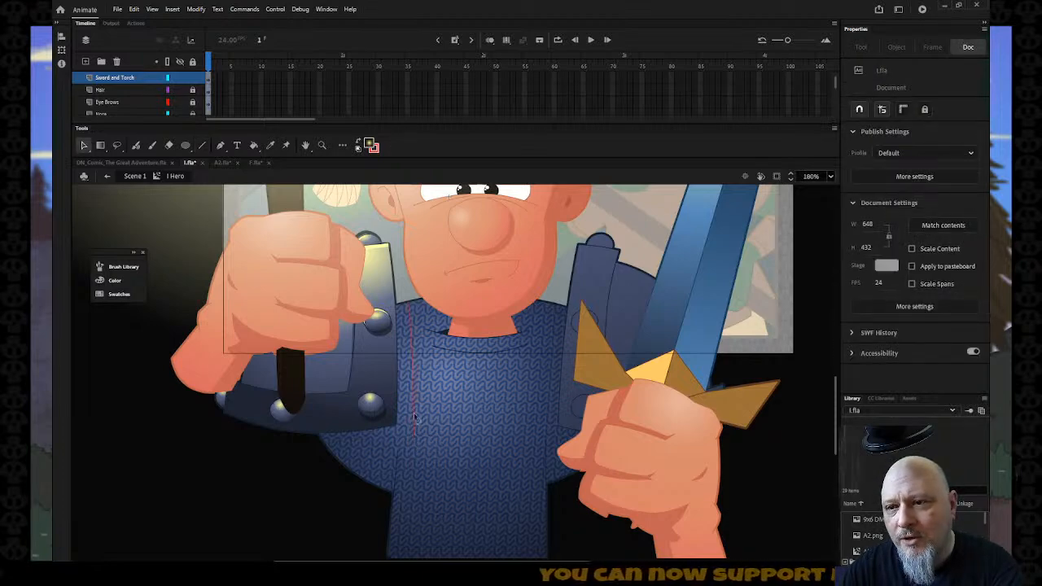
key("n")
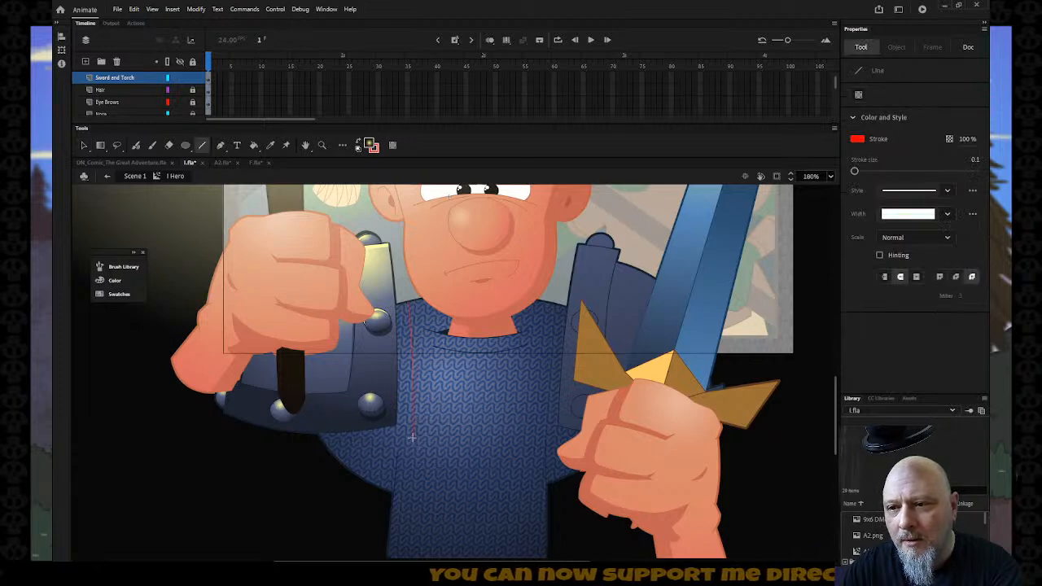
left_click_drag(299, 458, 295, 460)
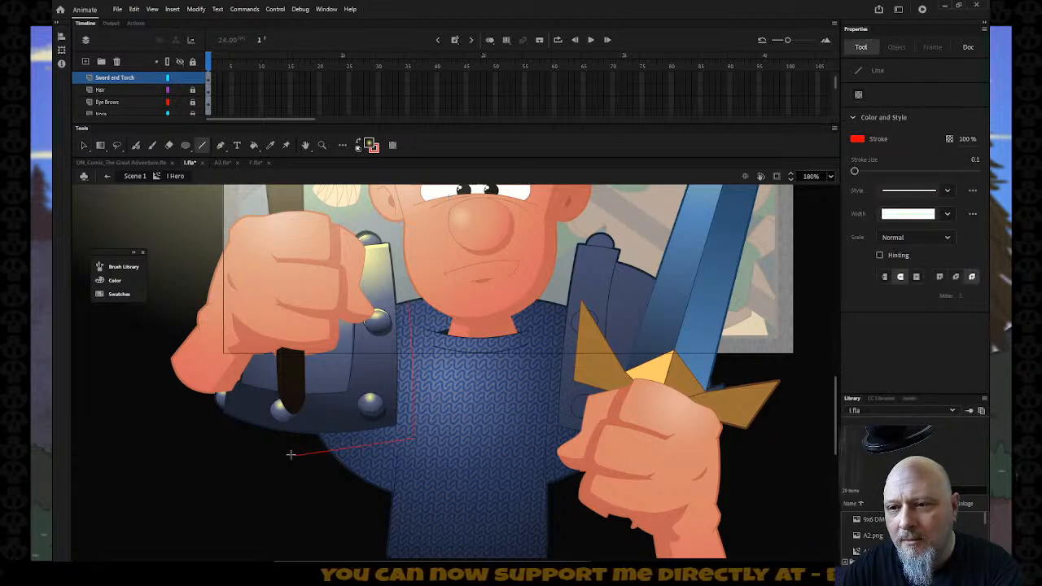
key("v")
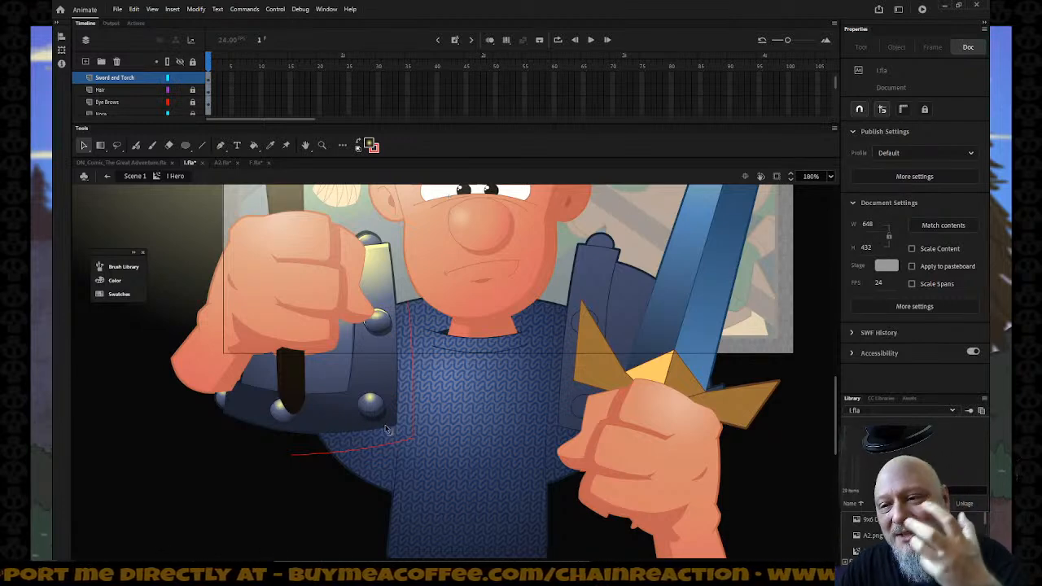
Step: Sample the outline stroke of the lower rivet on the torch-side shoulder armor and lock the Sword and Torch layer
key("i")
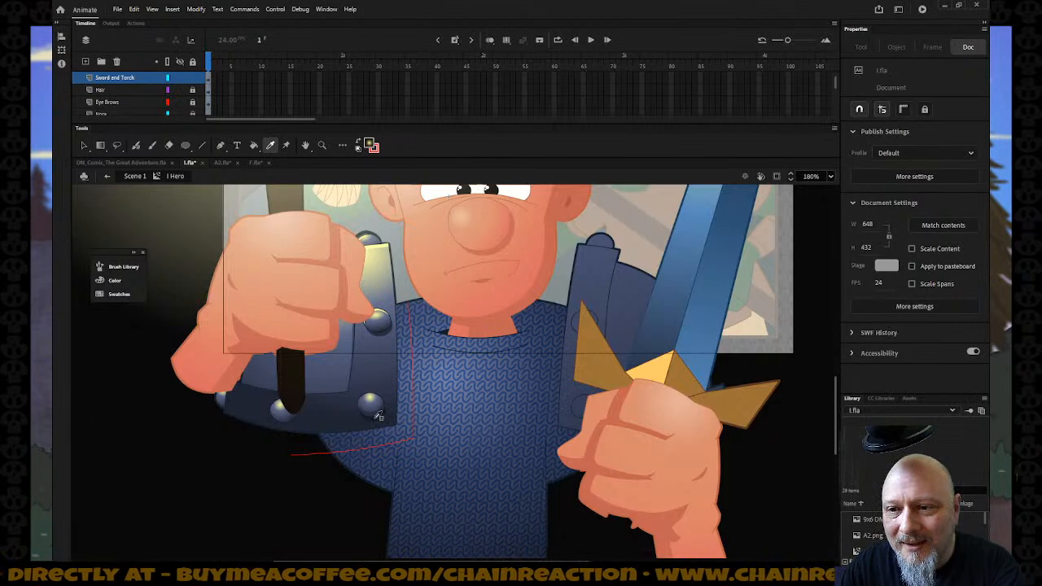
left_click(378, 415)
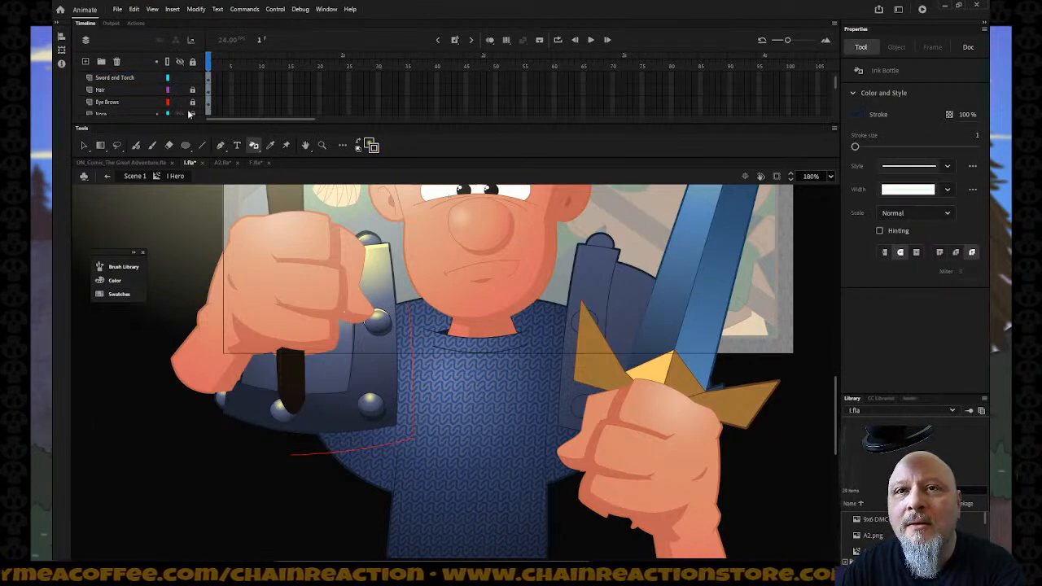
left_click(194, 79)
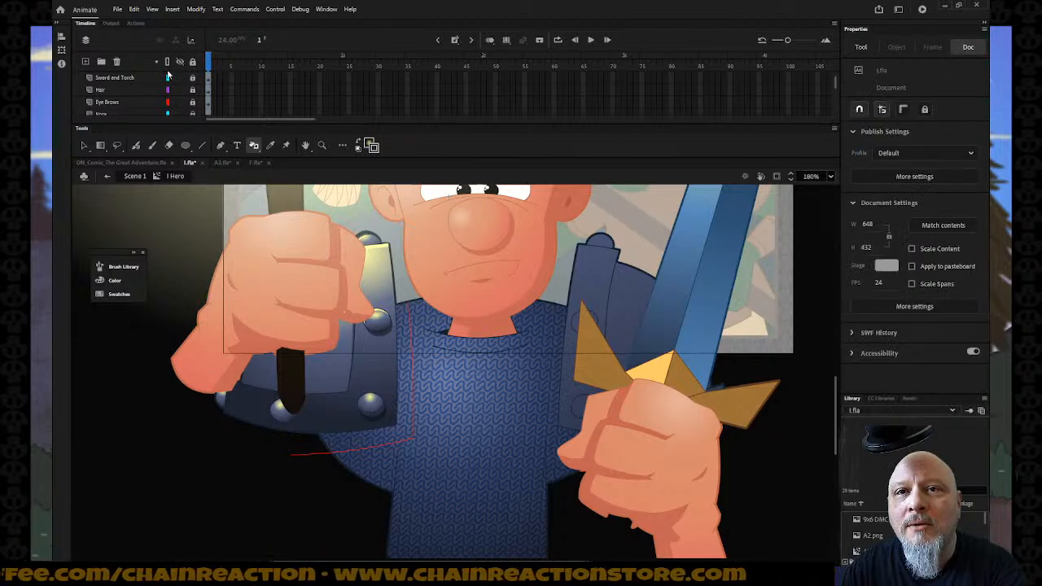
Step: Select the Body layer's artwork and try to select the red shadow boundary on the chain mail, staying inside the hero symbol
scroll(167, 76, "down", 4)
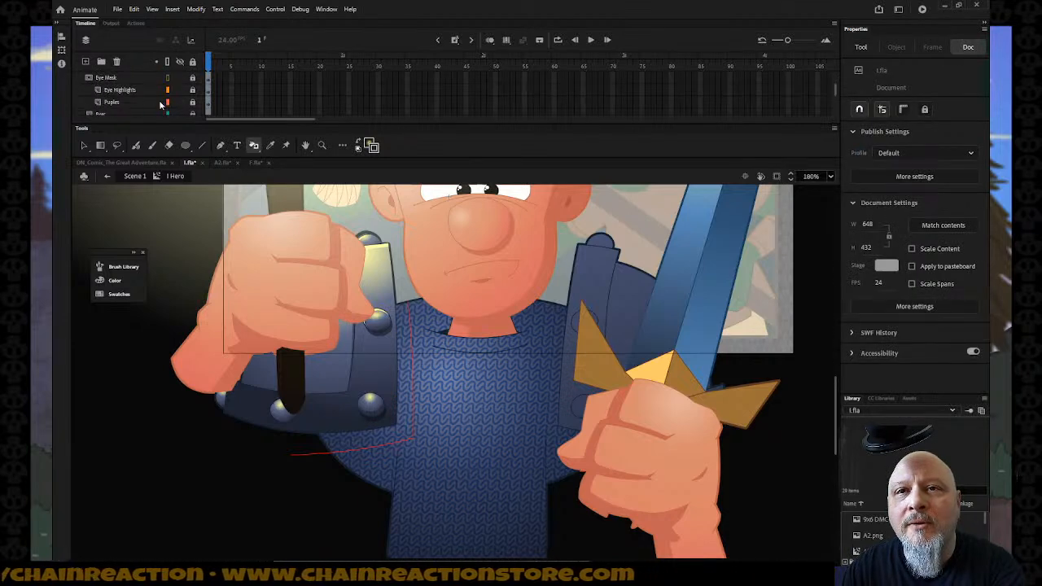
scroll(161, 104, "down", 5)
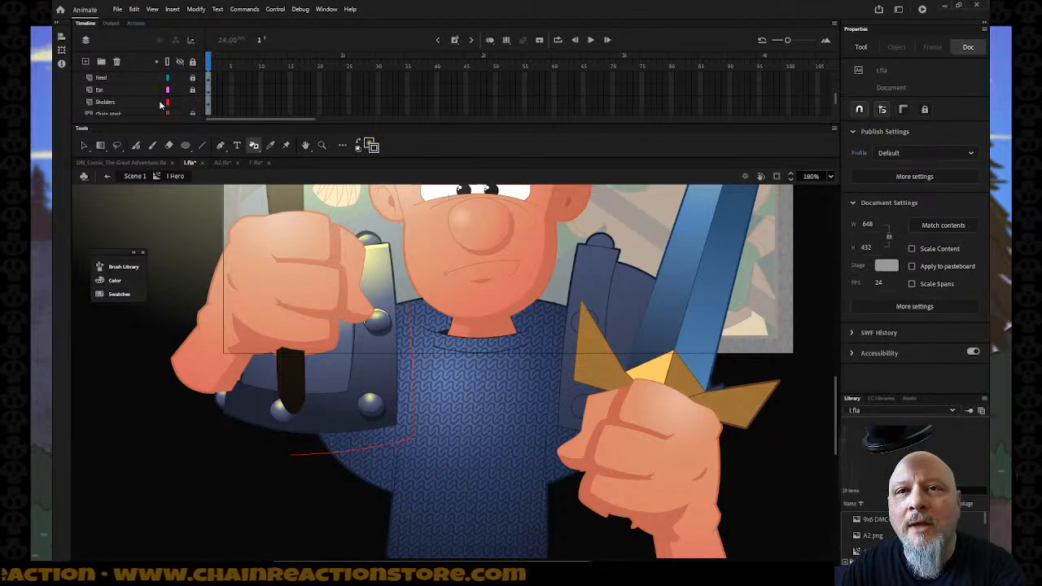
scroll(159, 104, "down", 3)
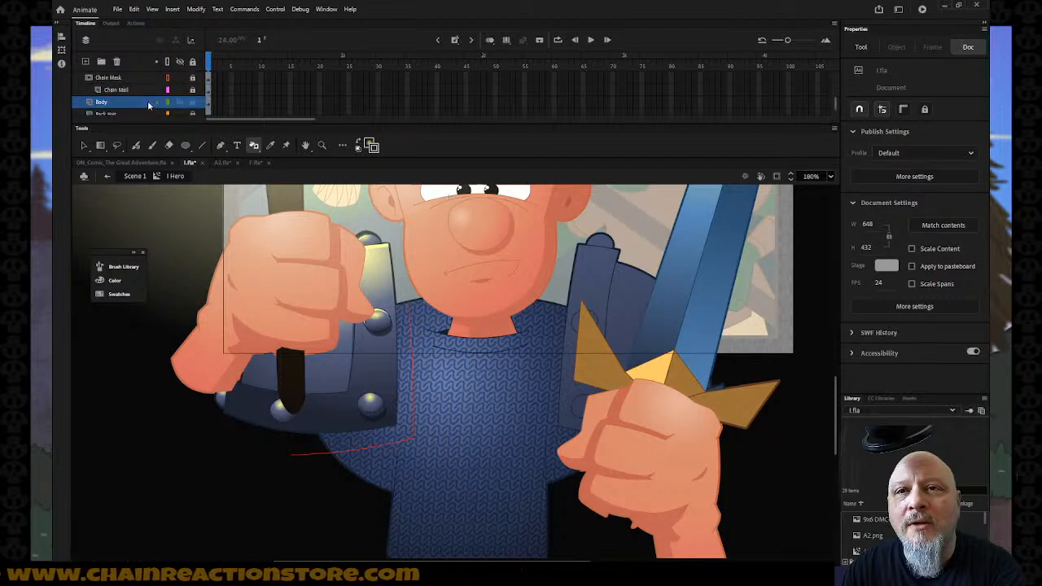
left_click(140, 106)
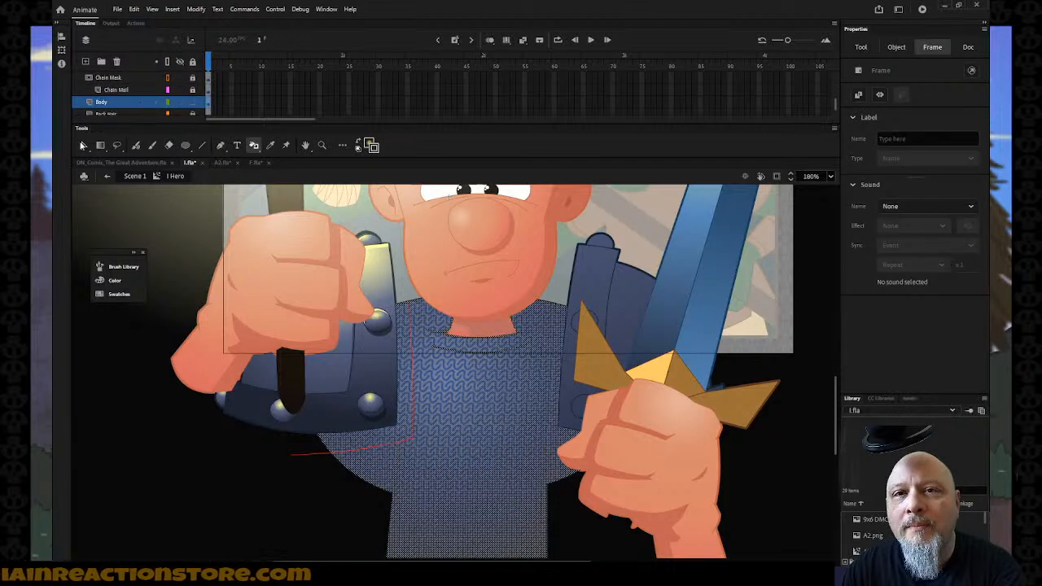
left_click(83, 145)
double_click(307, 458)
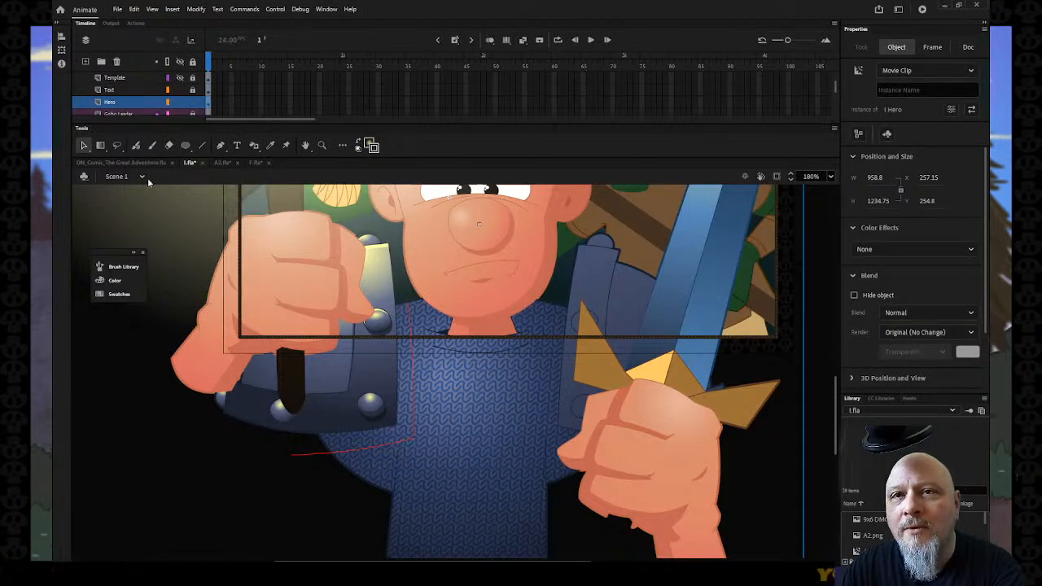
double_click(318, 272)
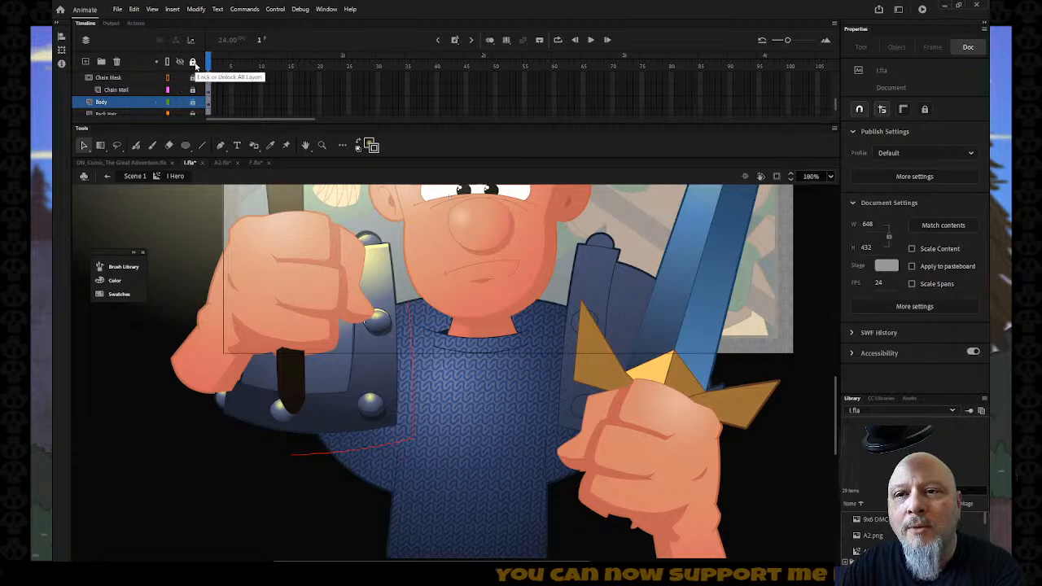
Step: Unlock all of the hero's layers and select the red shadow boundary beside the torch-side shoulder armor
left_click(193, 62)
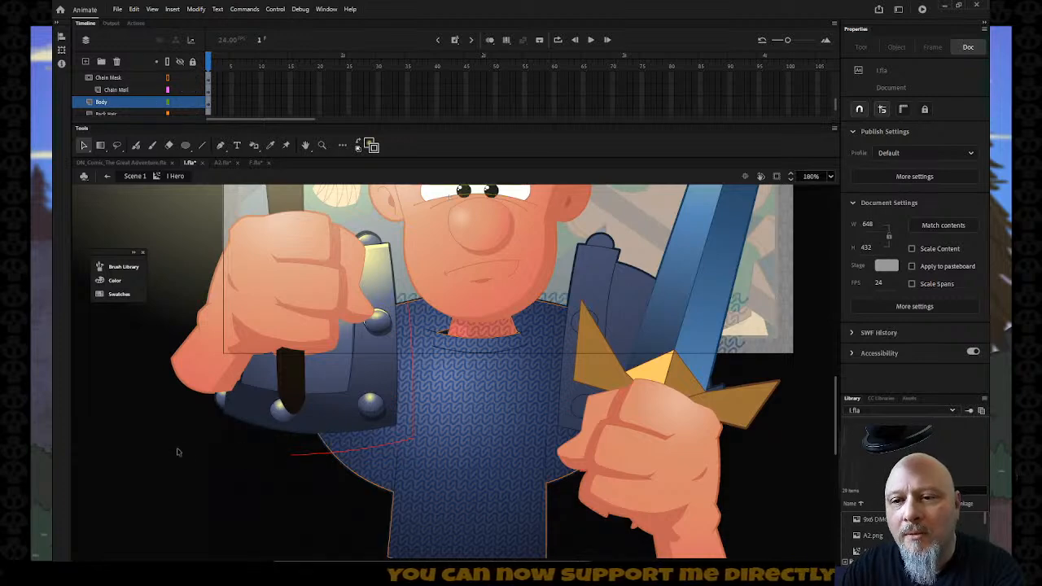
left_click(302, 459)
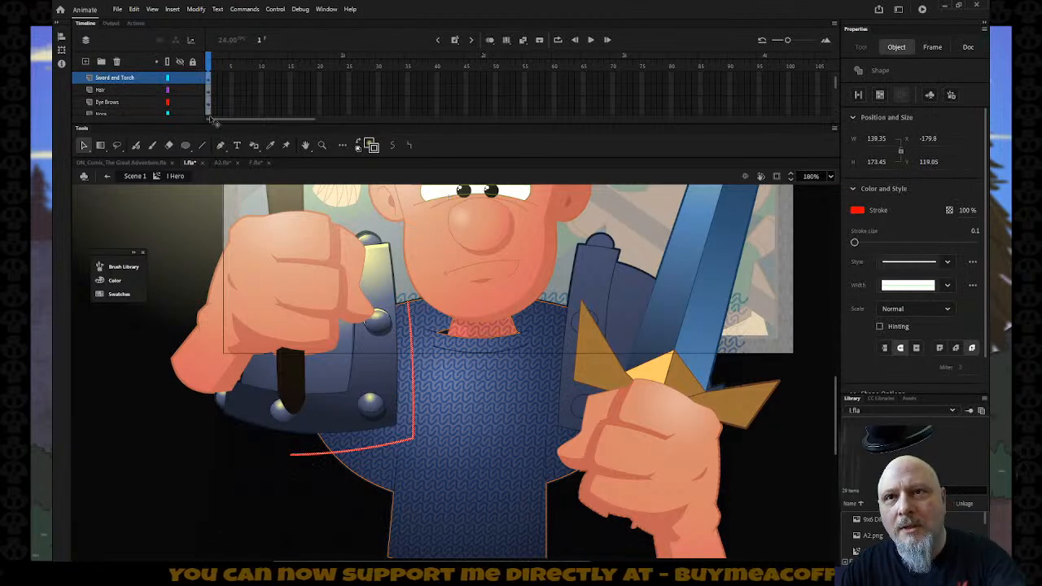
left_click(195, 62)
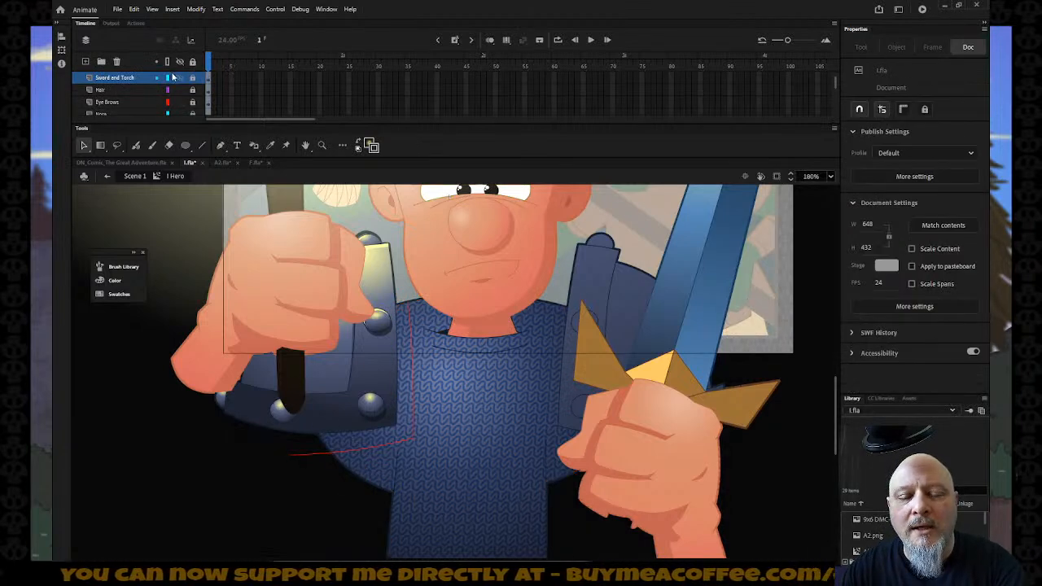
key("ctrl+z")
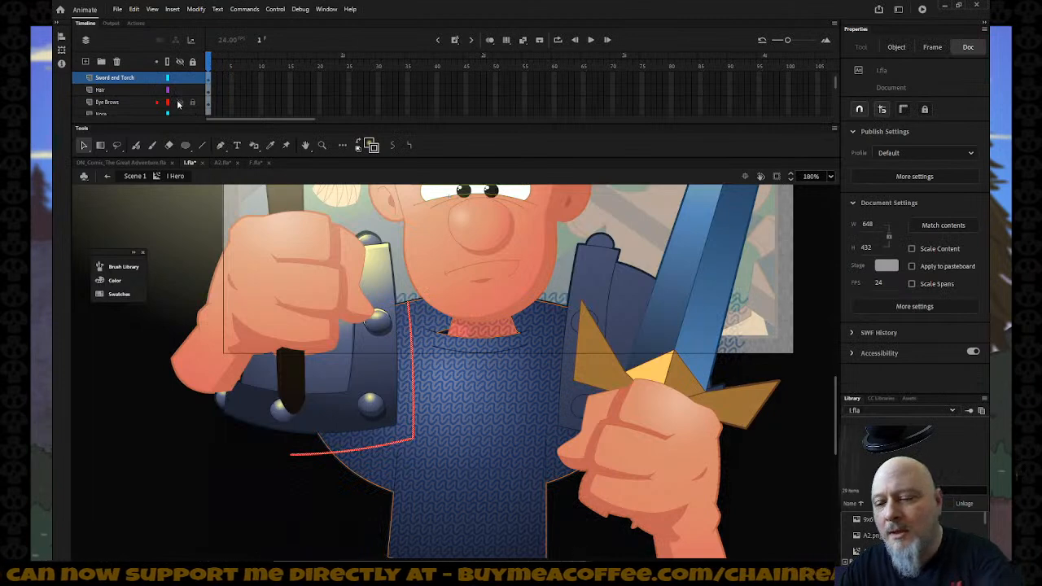
Step: Cut the red shadow lines from the Sword and Torch layer, then lock every layer except Body
key("Delete")
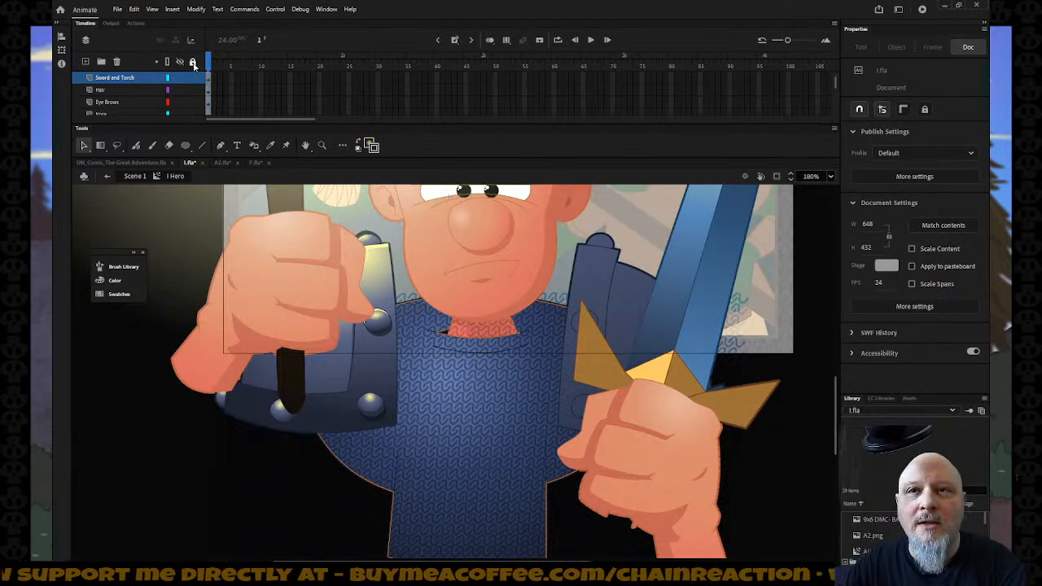
left_click(193, 62)
scroll(183, 78, "down", 3)
scroll(183, 74, "down", 6)
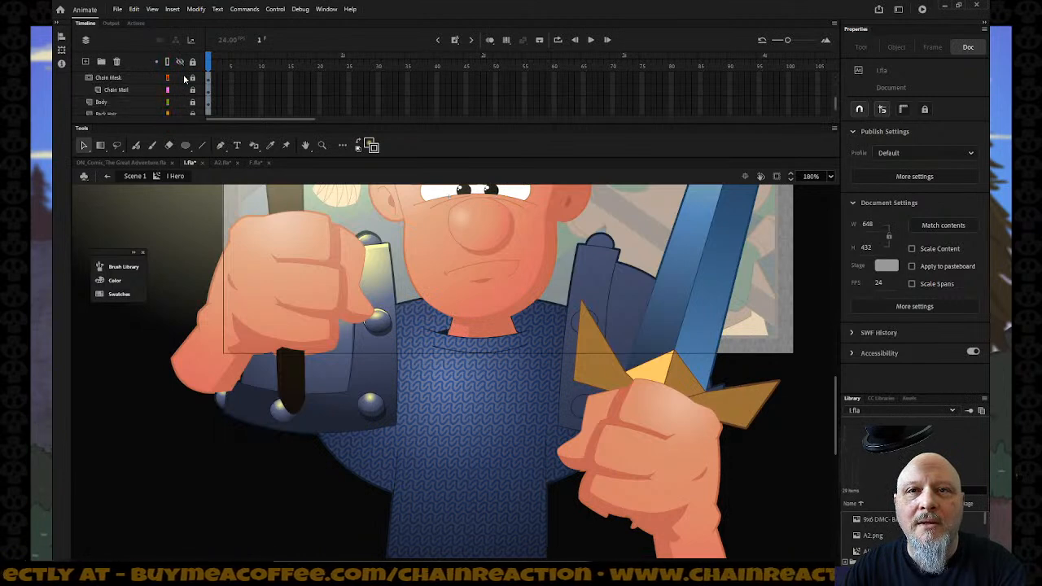
left_click(193, 106)
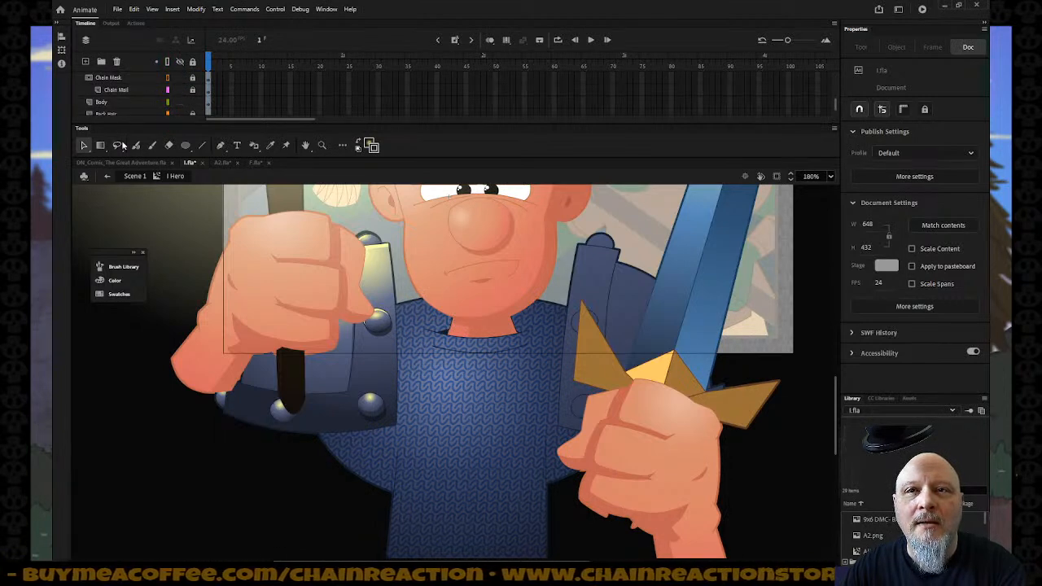
Step: Paste the red shadow lines in place on the Body layer and deselect them
left_click(129, 103)
left_click(95, 376)
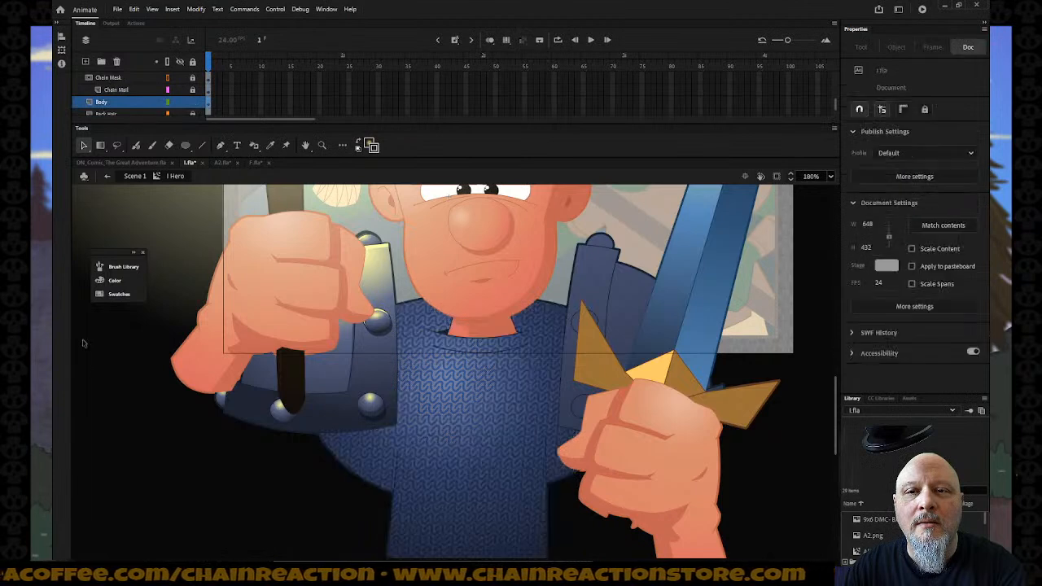
right_click(95, 376)
left_click(130, 412)
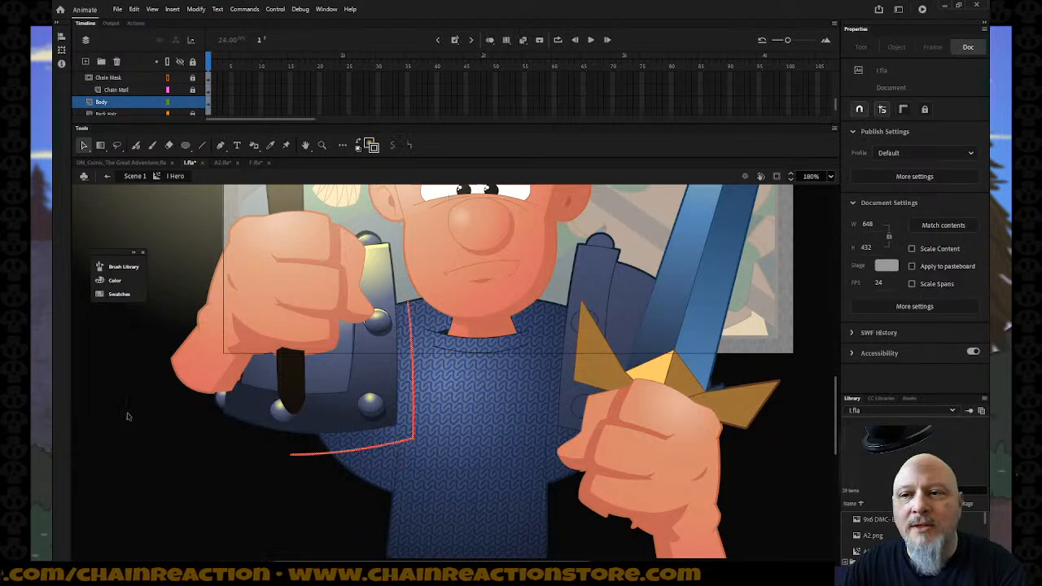
left_click(240, 463)
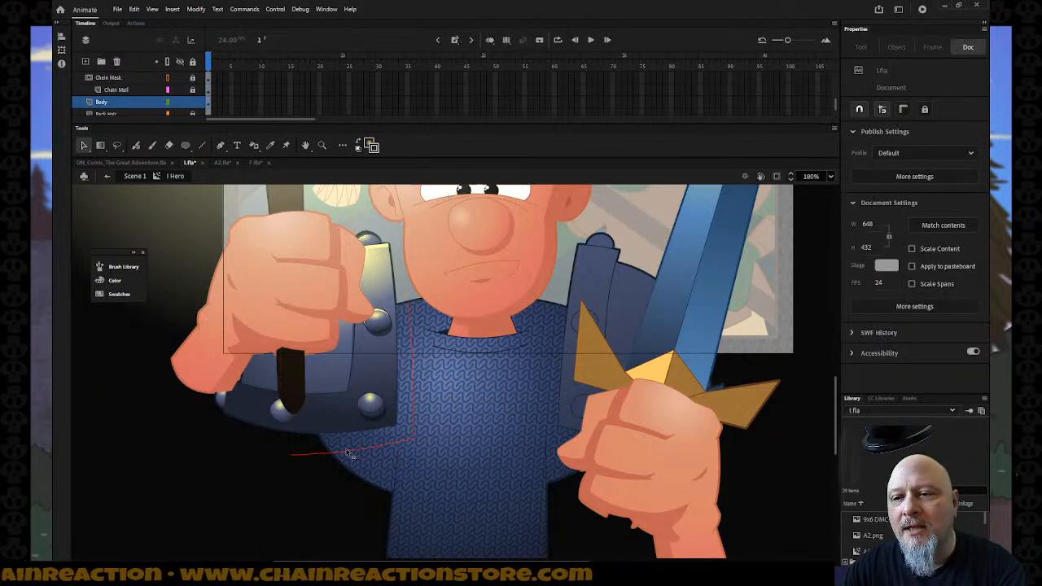
Step: Try filling the outlined chain mail area beside the lit shoulder plate with the current gradient, and sample a colour beneath the plate's rivet
key("k")
left_click(354, 449)
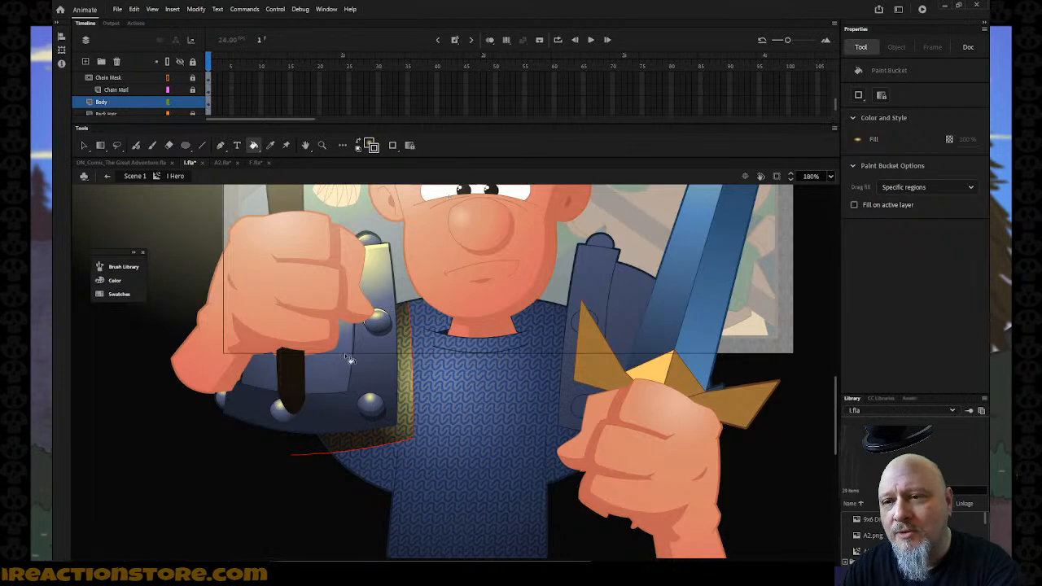
key("i")
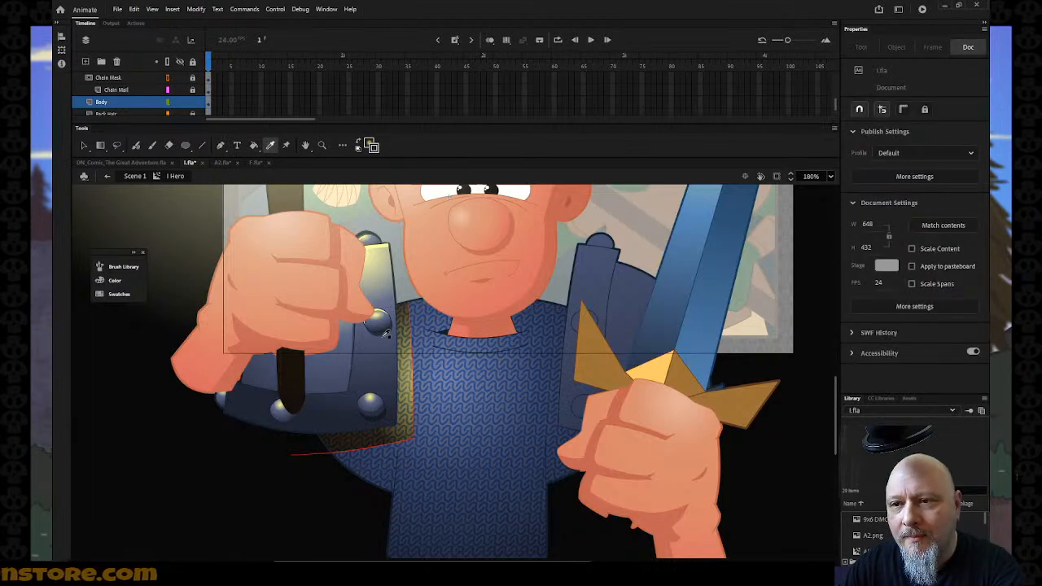
left_click(381, 330)
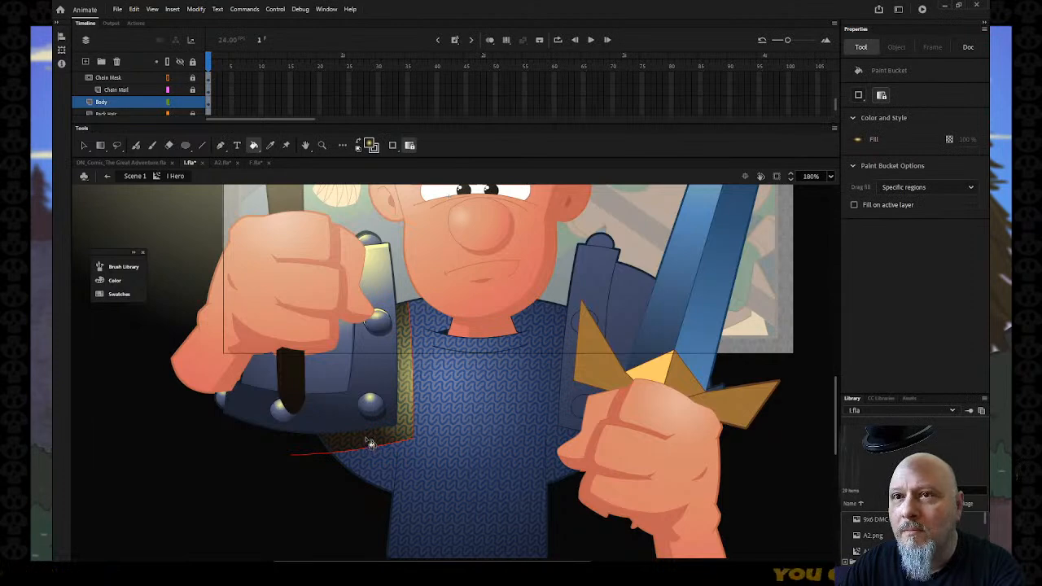
Step: Fill the outlined chain mail area with the dark blue sampled from the rivet's shadow, and delete the red guide lines
left_click(372, 146)
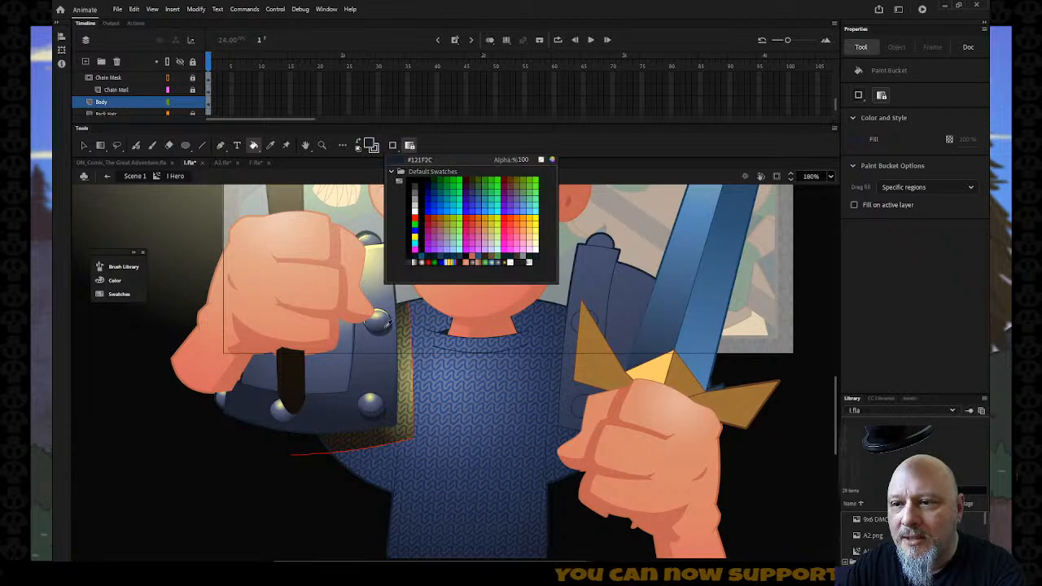
left_click(387, 329)
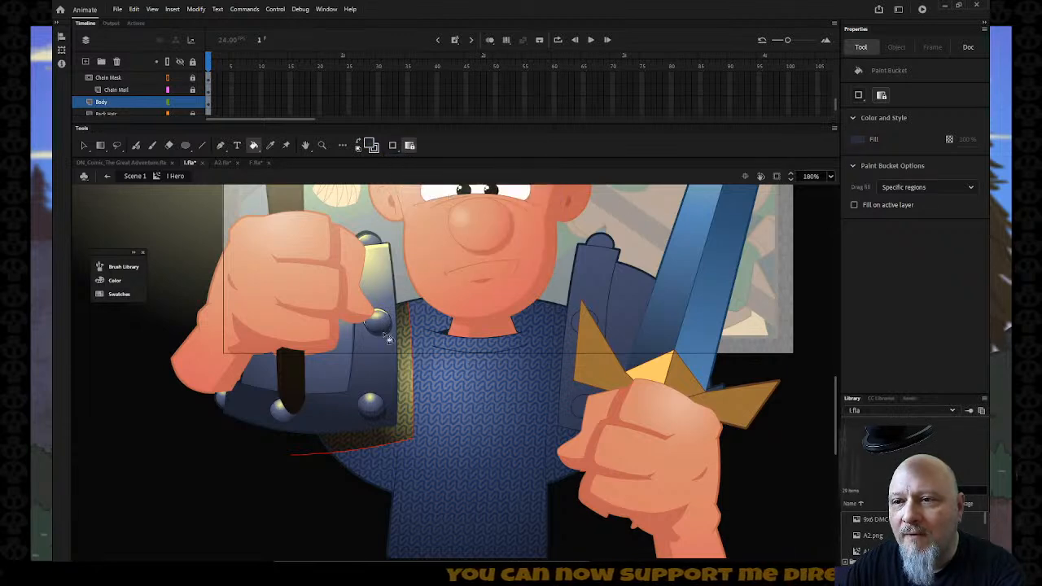
left_click(364, 447)
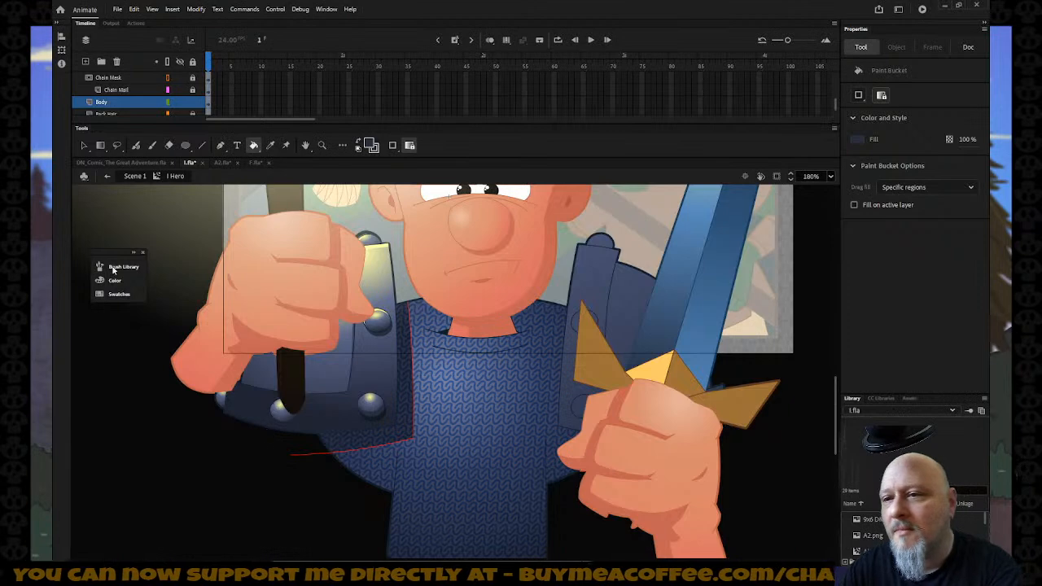
key("v")
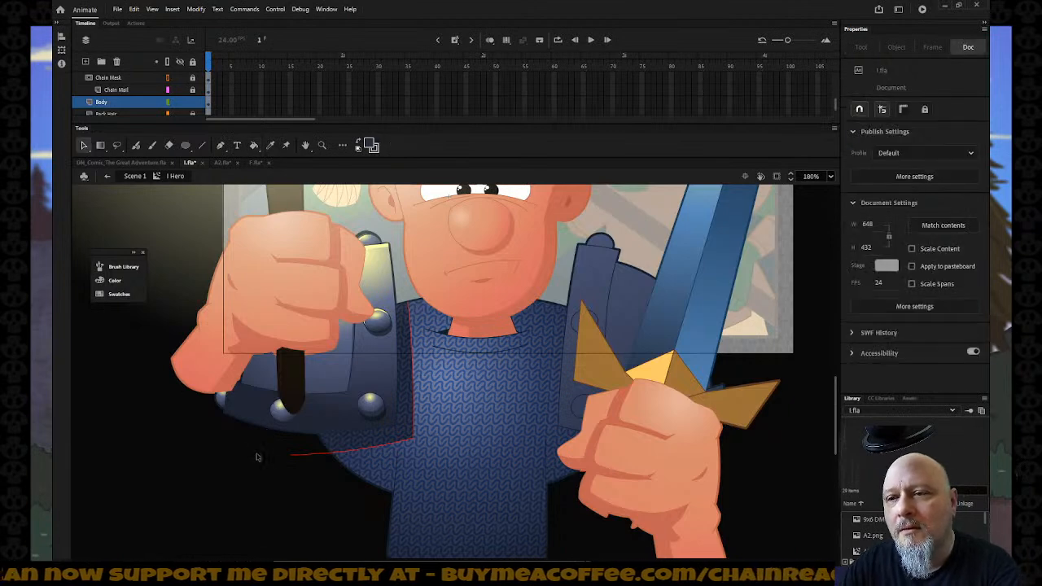
left_click(304, 458)
key("Delete")
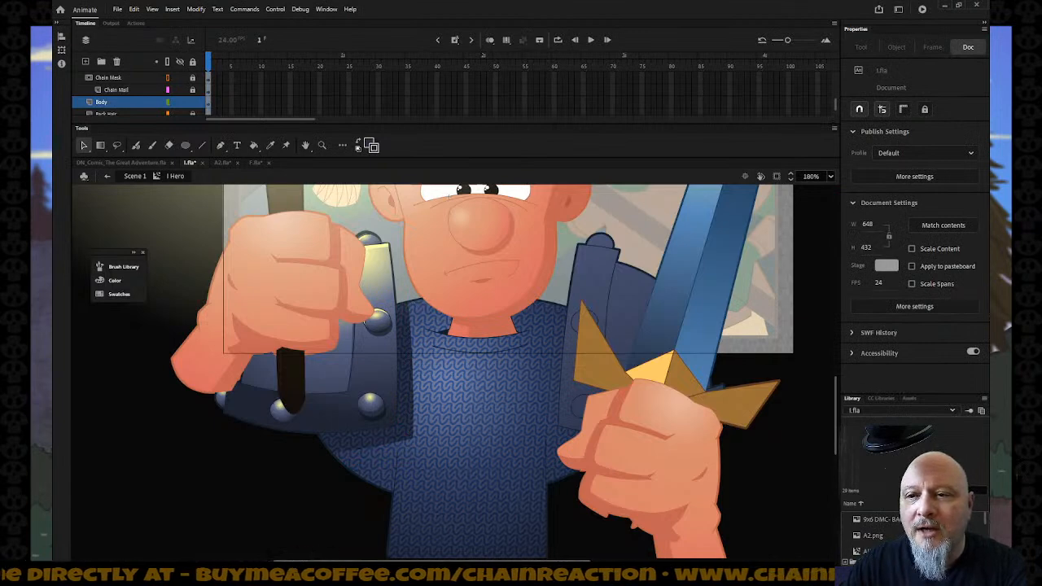
Step: Hide all layers except Sholders, and unlock the Sholders layer for editing the unshaded shoulder plate
left_click_drag(318, 560, 411, 554)
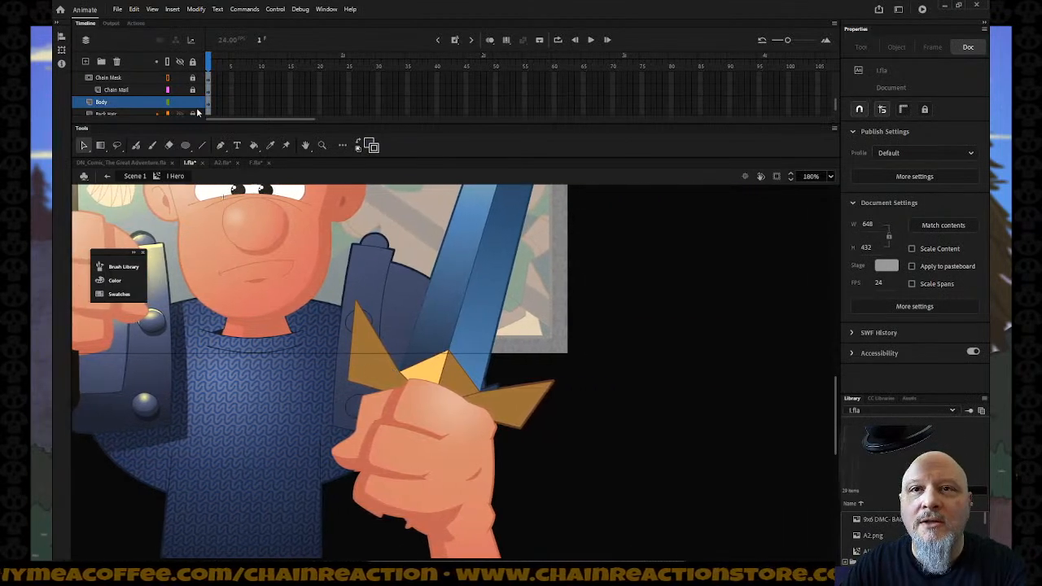
scroll(172, 108, "up", 2)
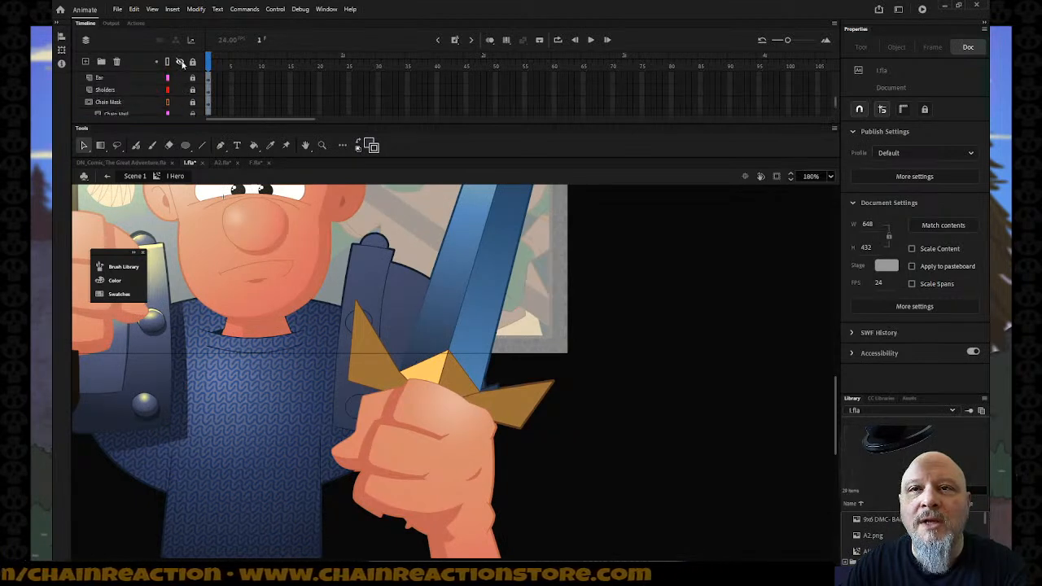
left_click(180, 62)
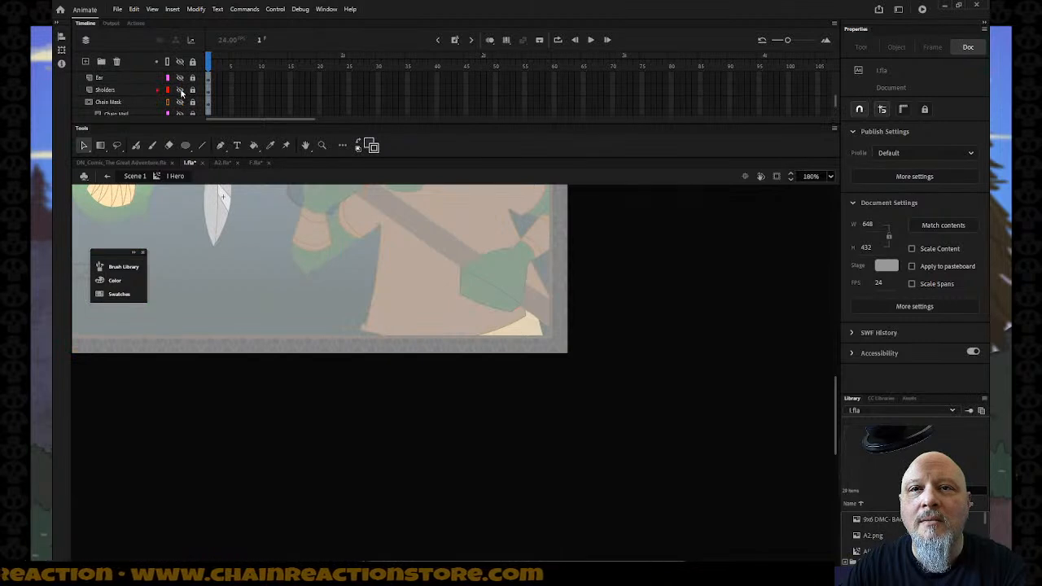
left_click(180, 90)
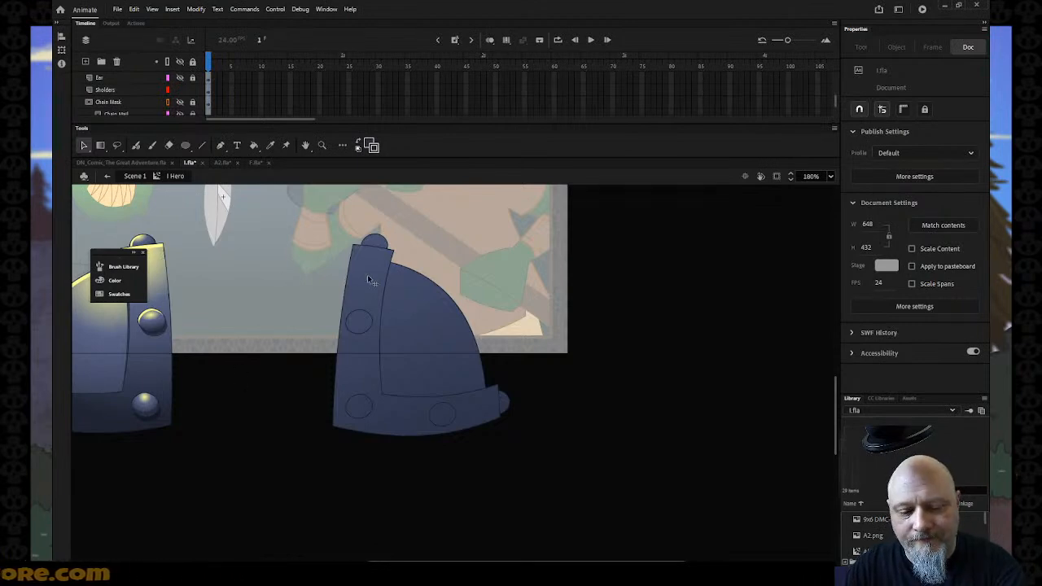
Step: Set the Line tool's stroke colour to red (#FF0000) and make Sholders the active layer
key("z")
left_click_drag(319, 229, 527, 447)
key("n")
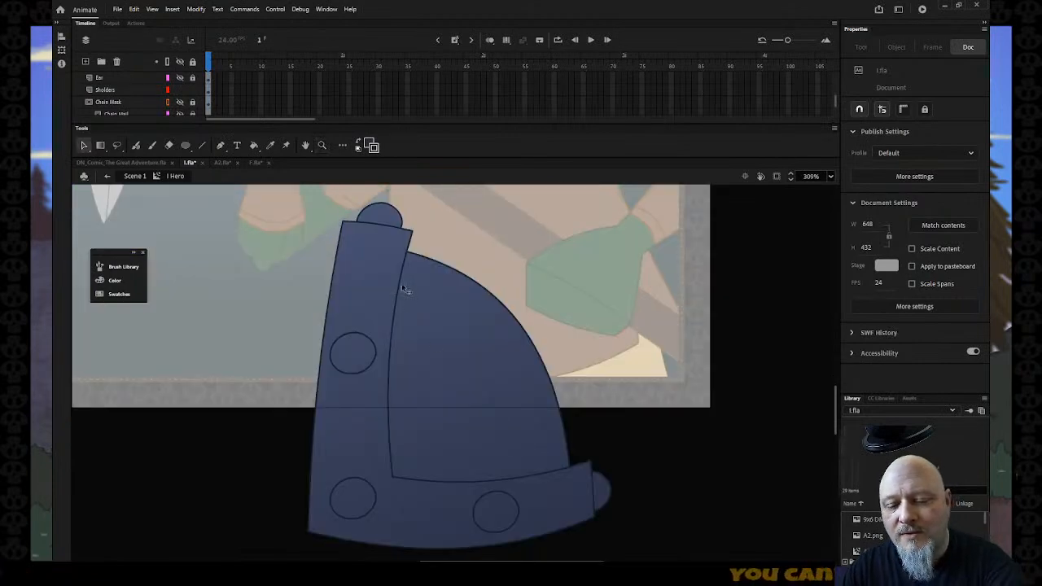
left_click(154, 91)
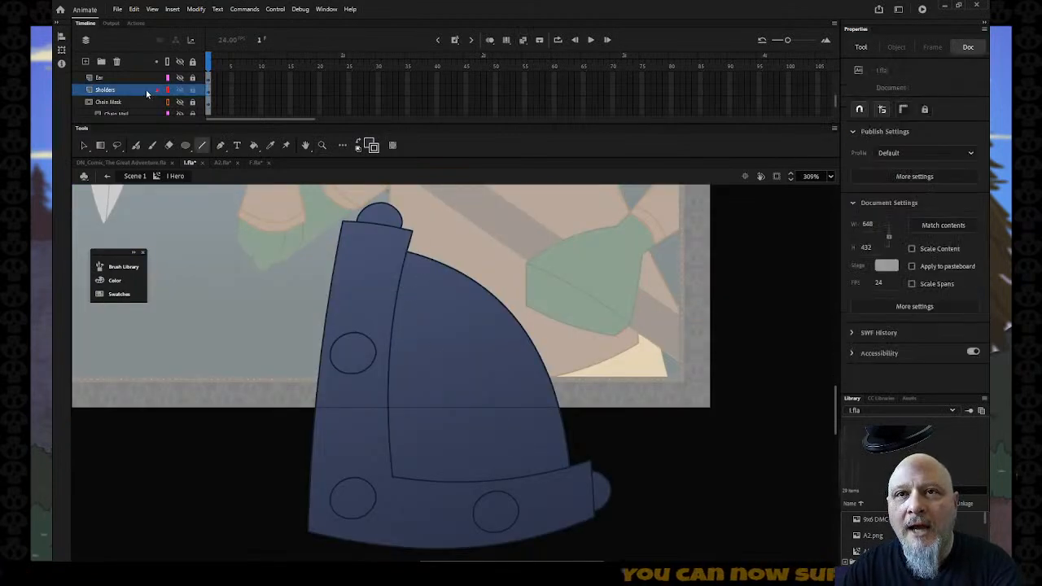
left_click(149, 114)
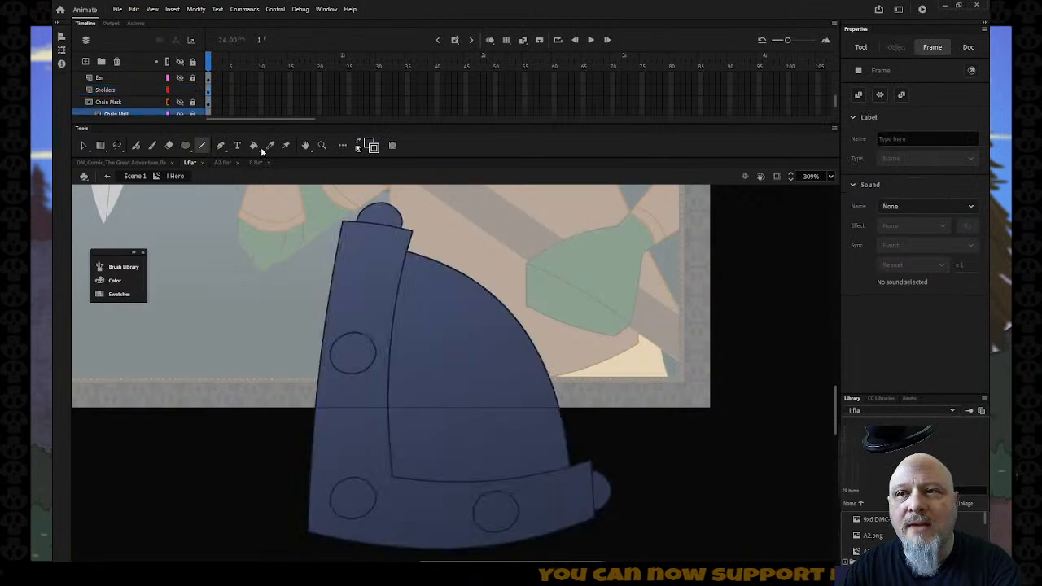
left_click(373, 149)
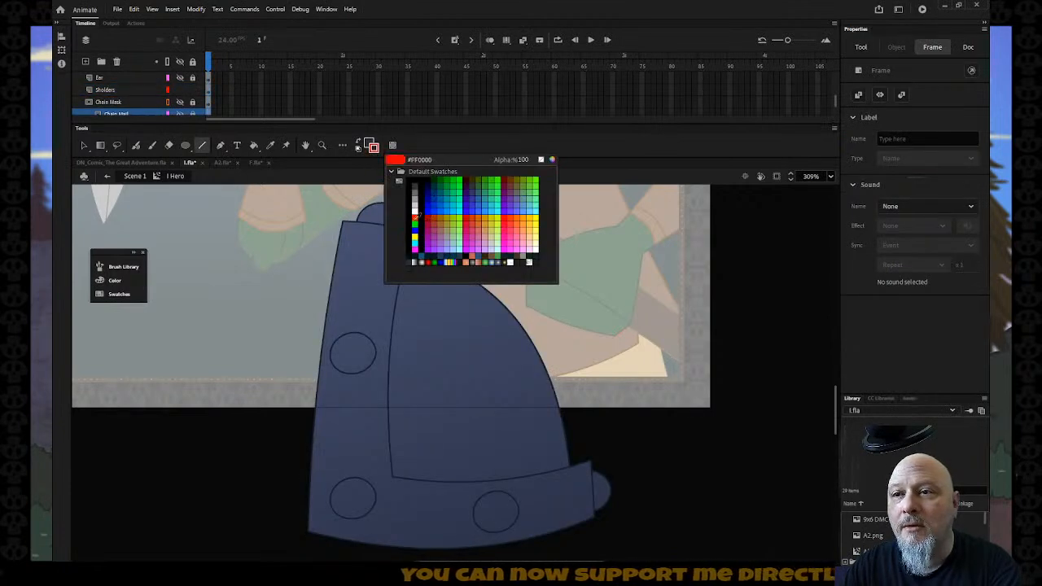
left_click(415, 253)
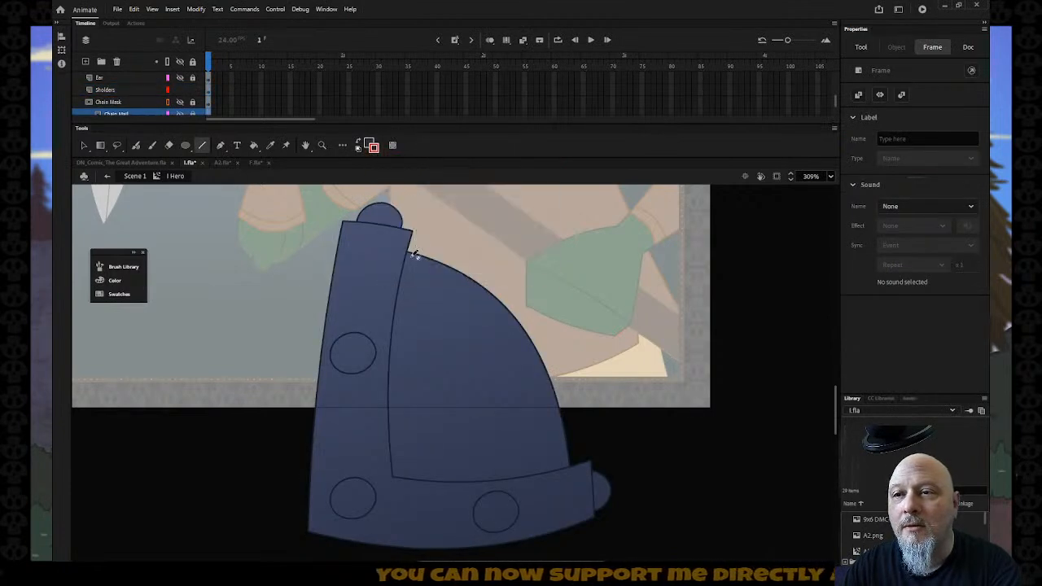
left_click(133, 91)
key("Escape")
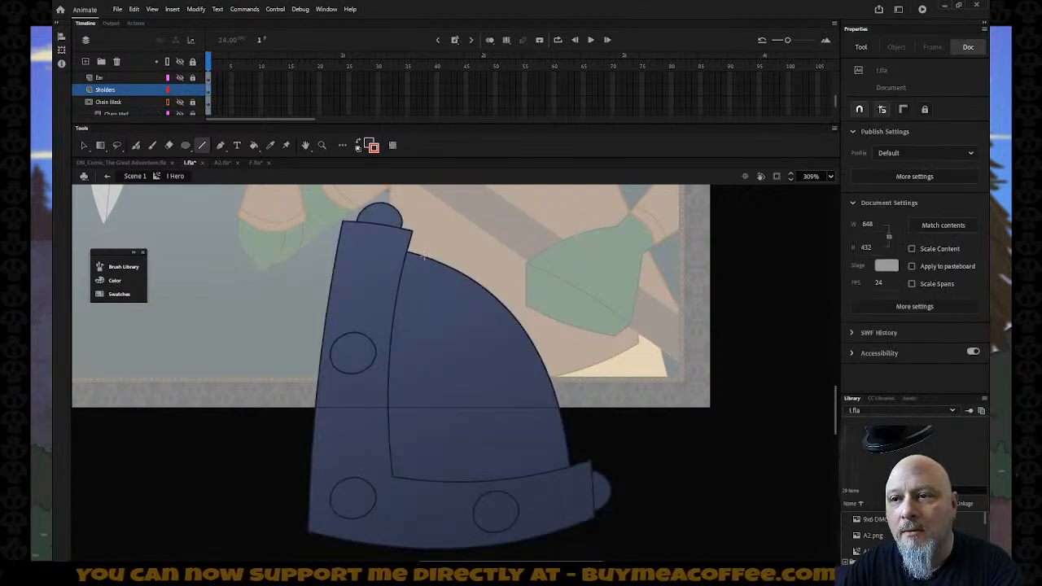
Step: Draw two connected red lines inside the unshaded shoulder plate and bend them to follow its inner and lower rims
left_click_drag(429, 255, 403, 471)
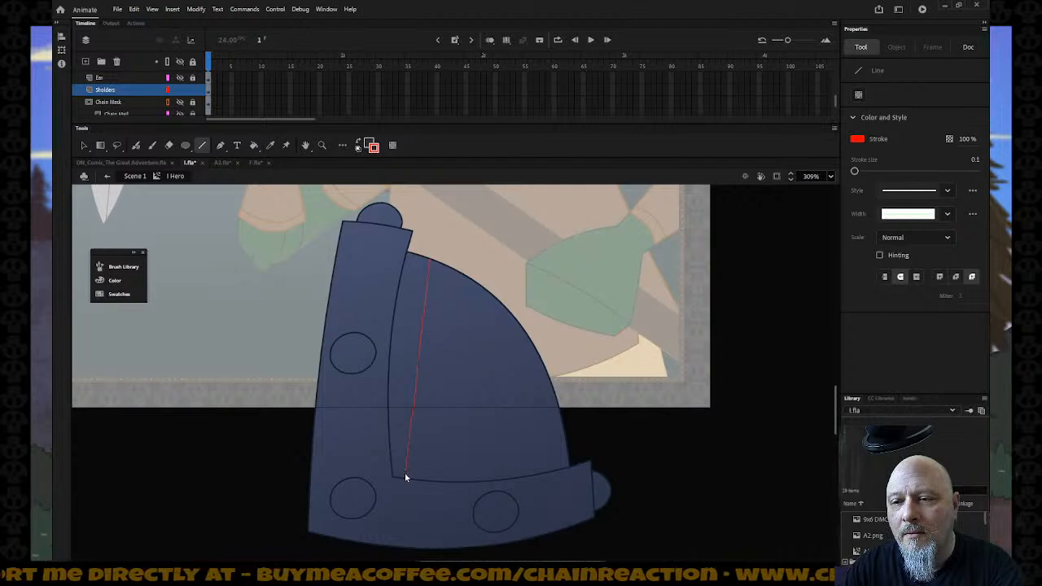
left_click_drag(405, 471, 565, 457)
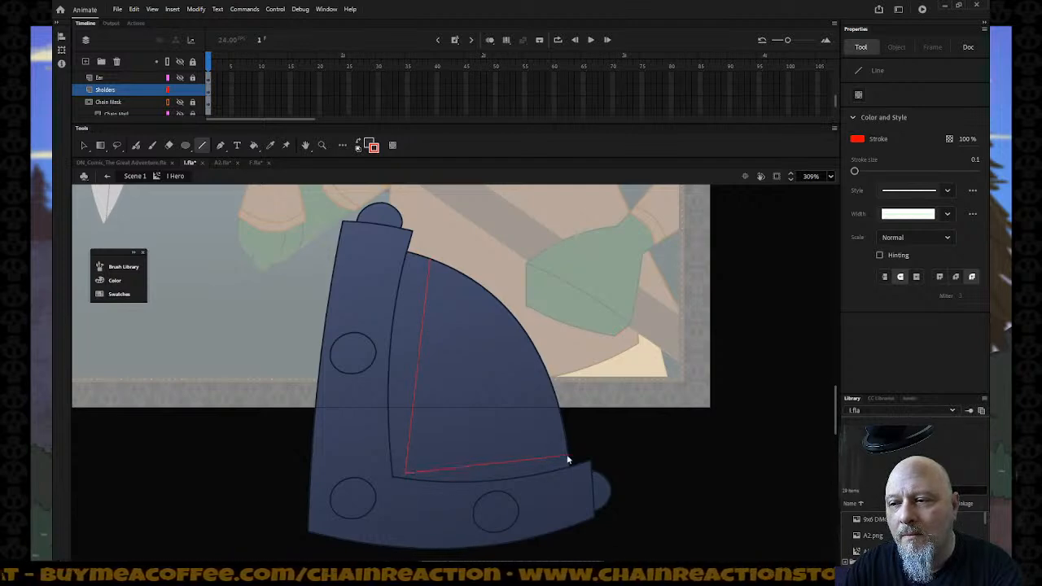
key("v")
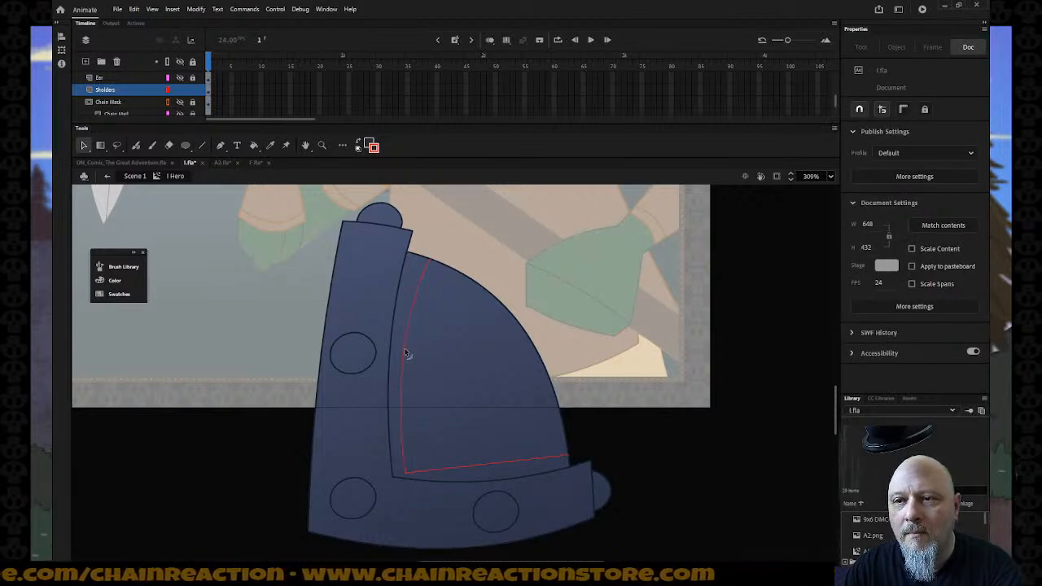
left_click_drag(482, 469, 490, 477)
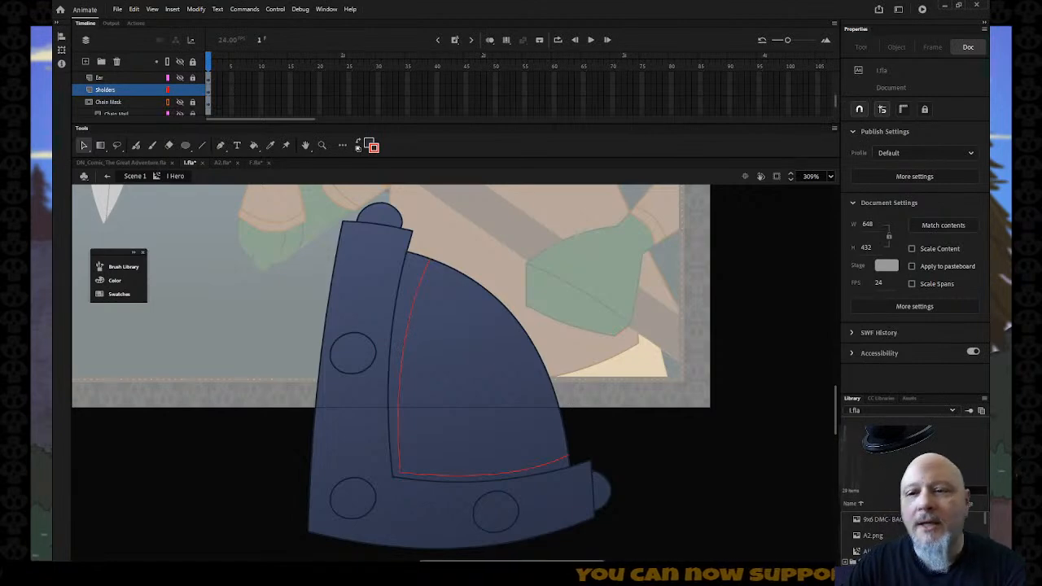
Step: Fill the narrow strip between the rim and the red lines with dark blue (#292D3F) sampled from the lit plate's rivet shadow, and delete the lines
scroll(569, 382, "left", 5)
key("i")
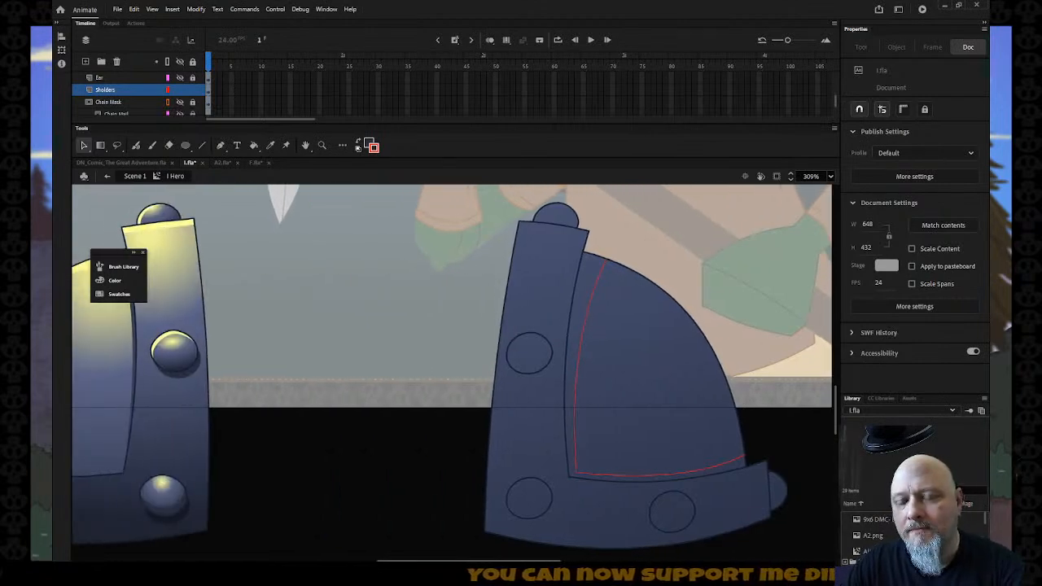
left_click(179, 374)
left_click(583, 343)
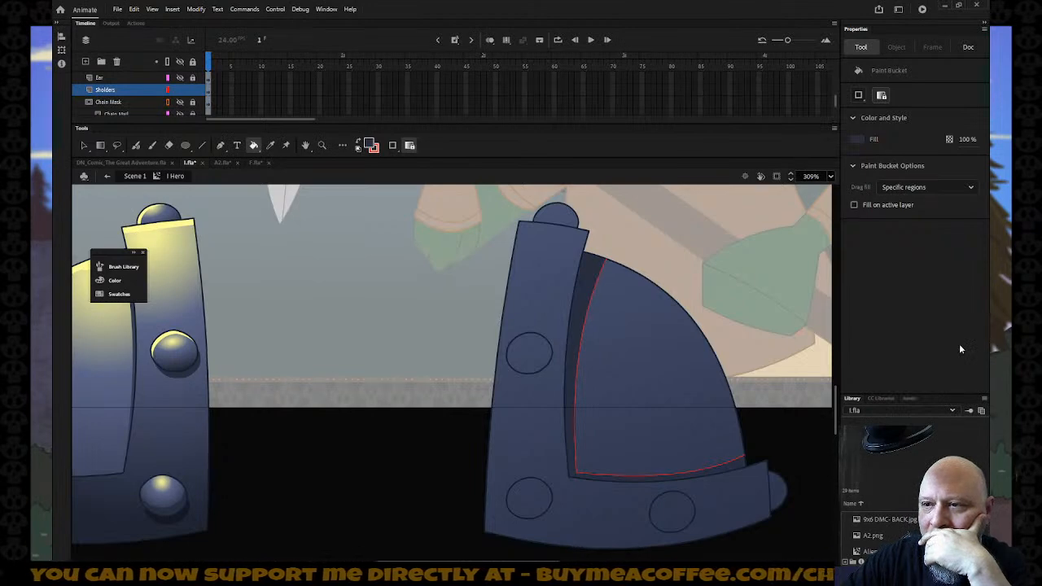
key("v")
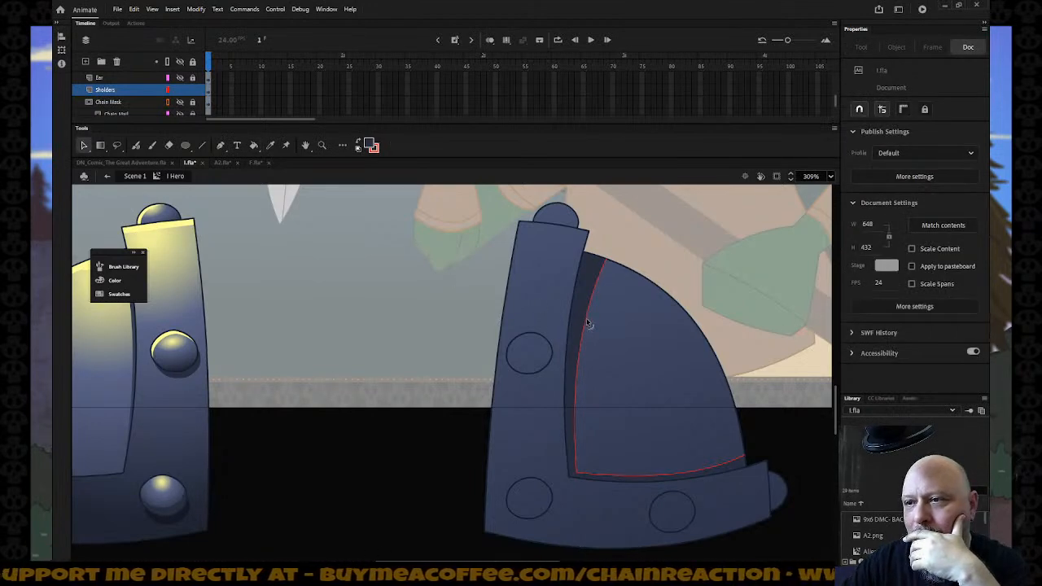
left_click(585, 324)
key("Delete")
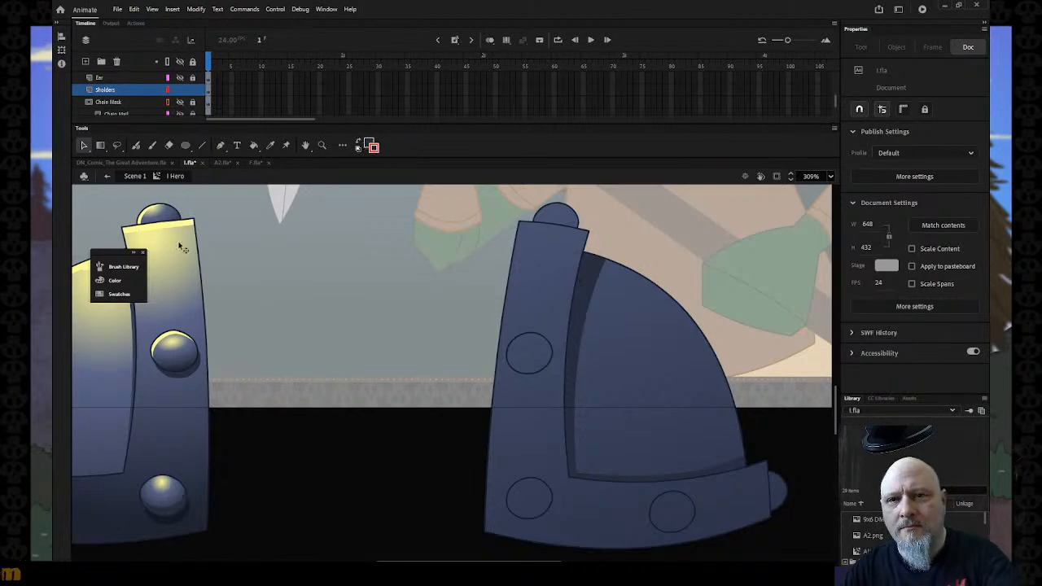
Step: Switch the fill to a radial gradient and set its first stop to the mid blue (#575F81) sampled from the lit plate
left_click(115, 280)
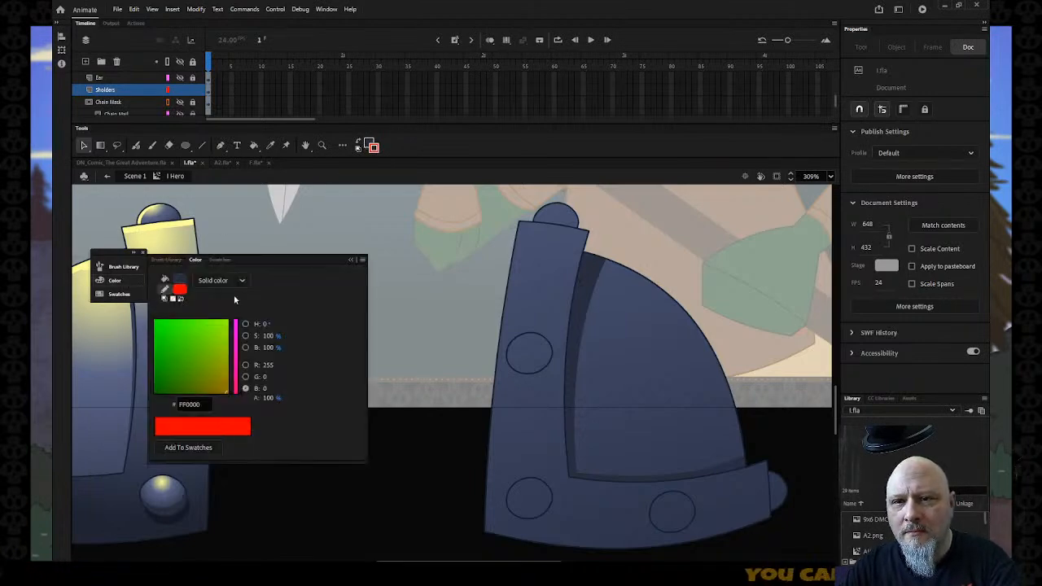
left_click(177, 282)
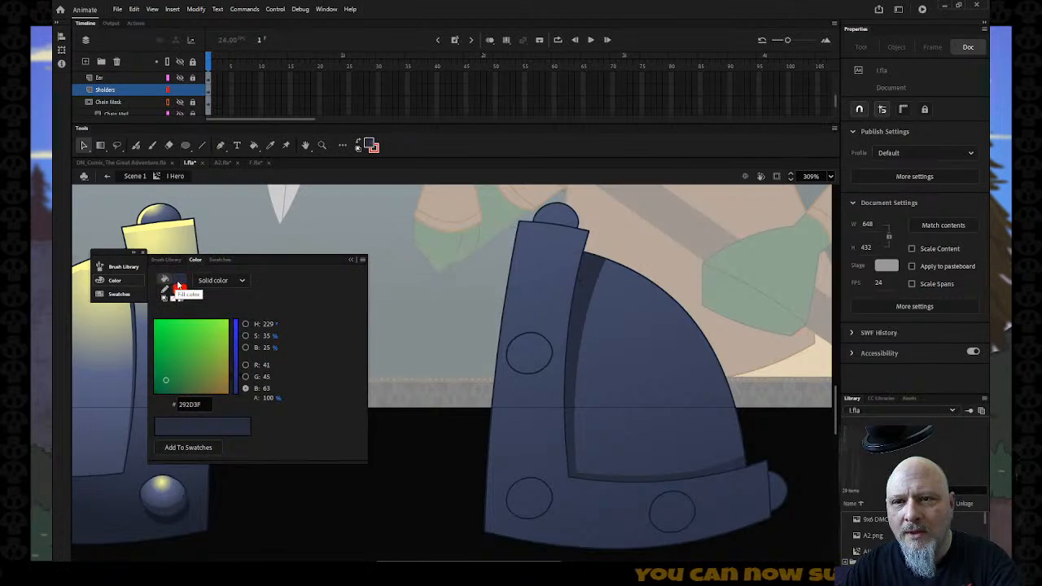
left_click(227, 282)
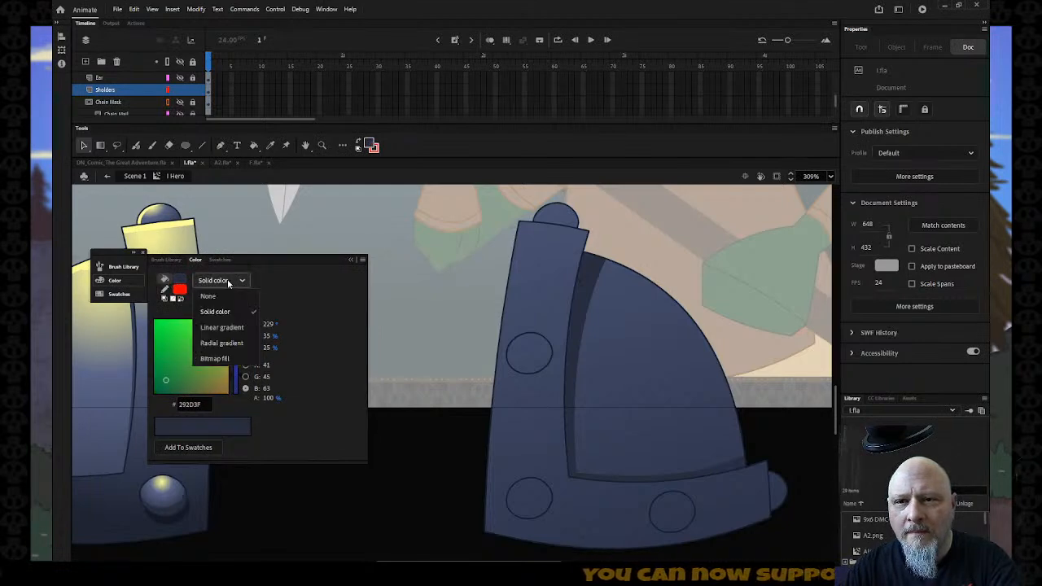
left_click(221, 342)
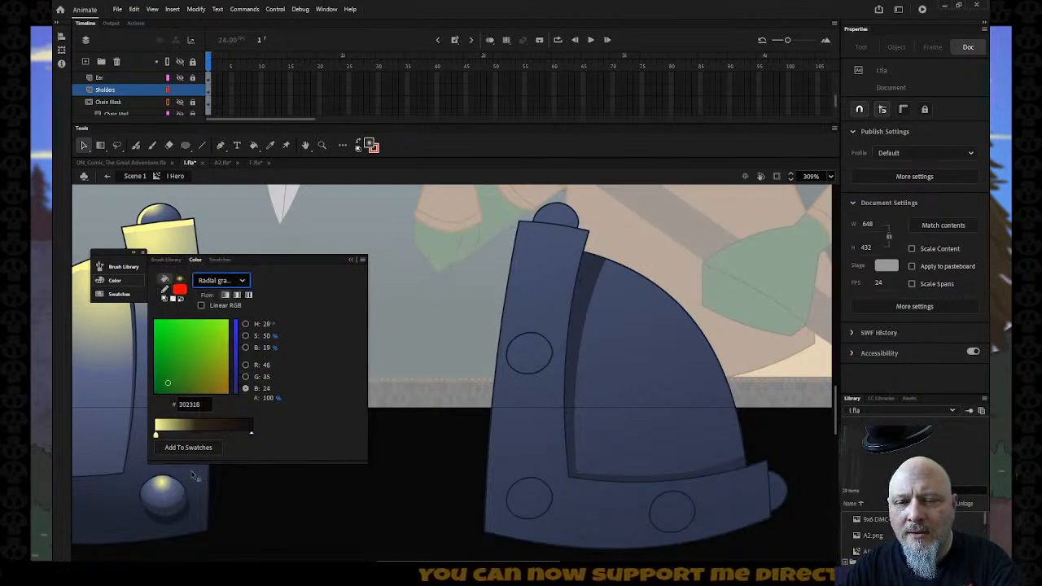
double_click(156, 435)
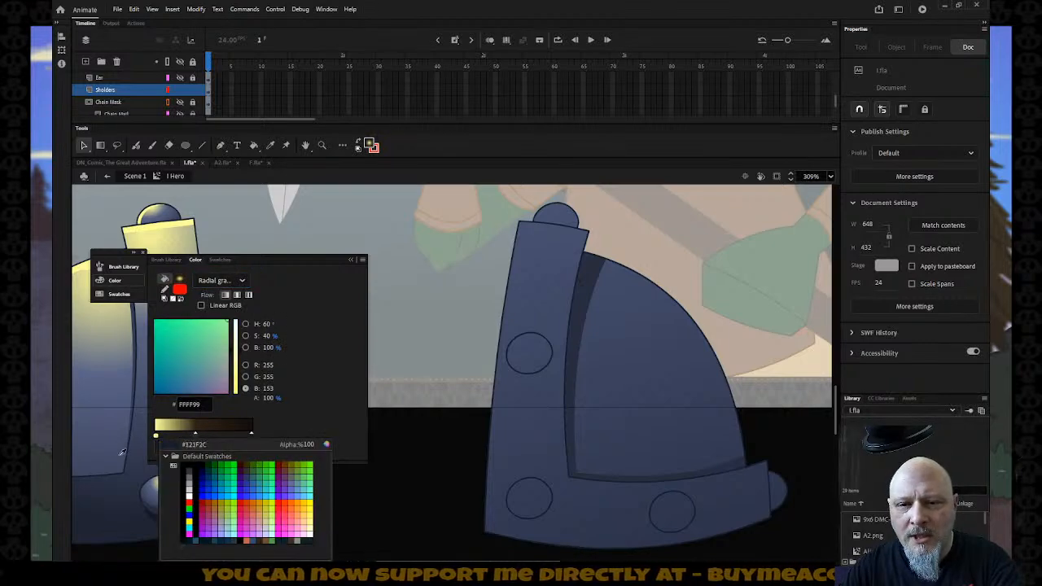
left_click(103, 387)
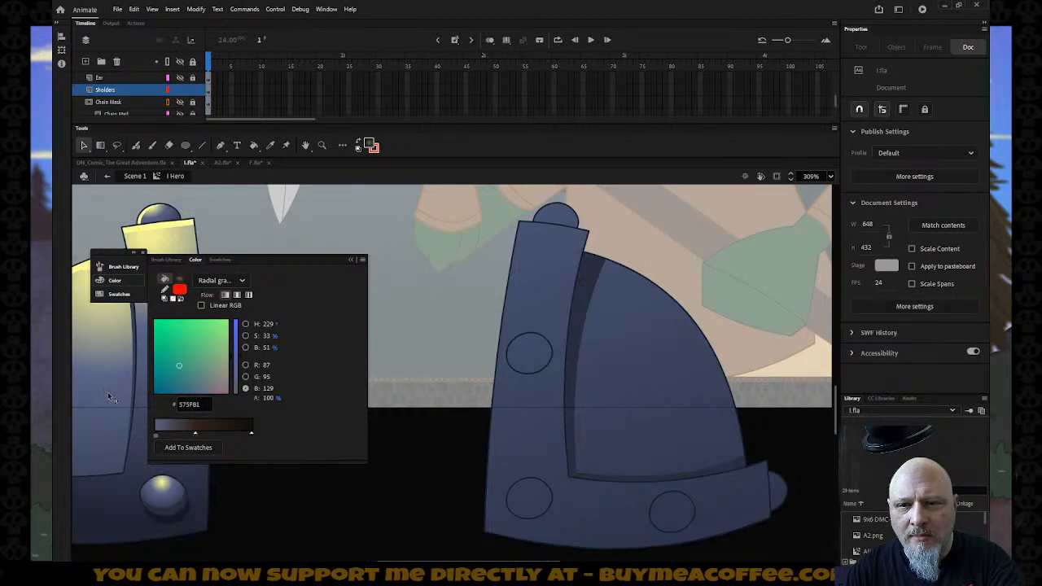
Step: Set the gradient's middle stop to #3E4562 sampled from the unshaded plate and its end stop to #292D3F sampled from that plate's shadow strip
left_click(195, 436)
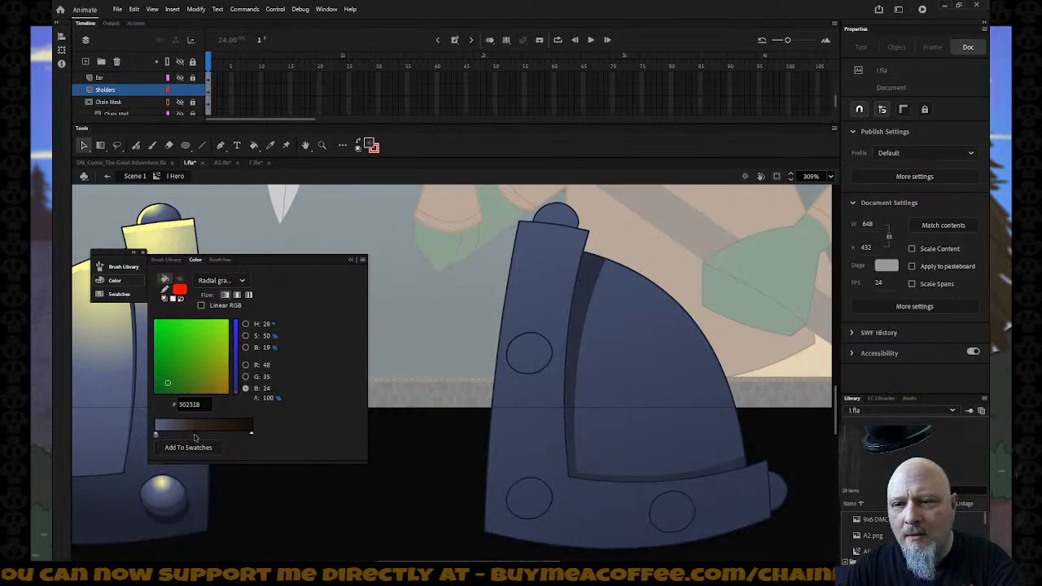
left_click(195, 438)
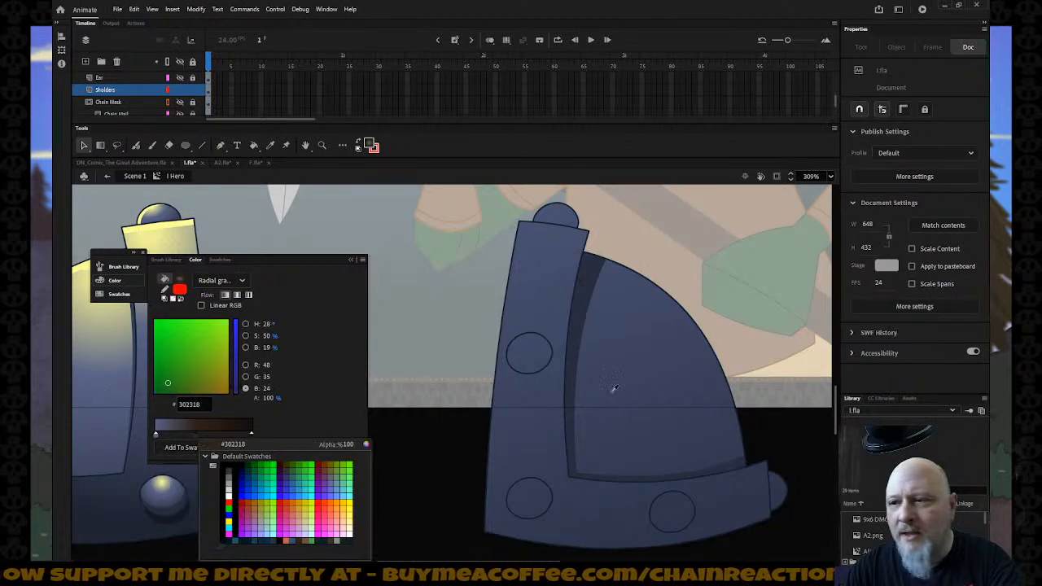
left_click(616, 345)
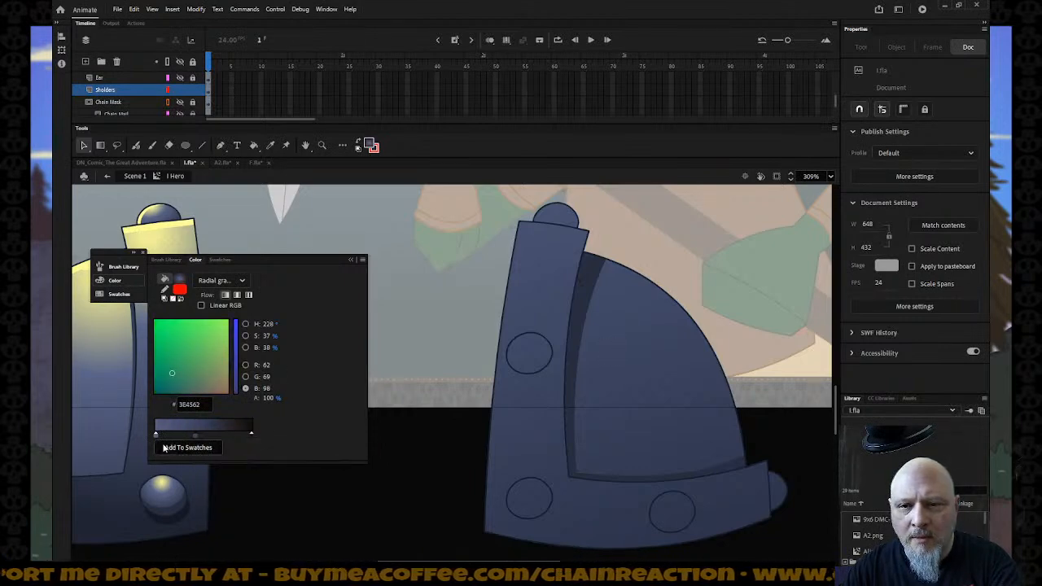
left_click(250, 436)
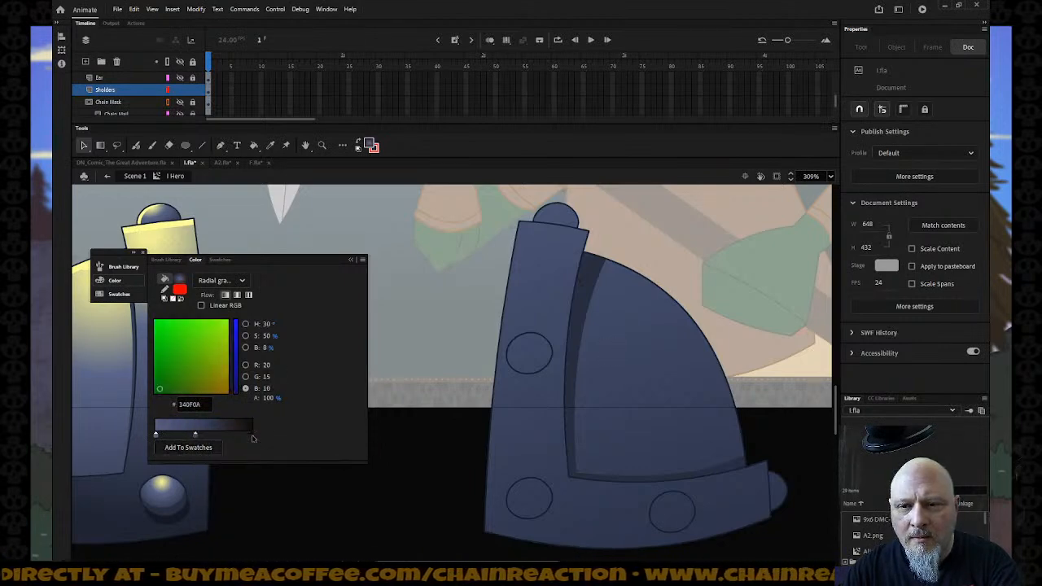
left_click(251, 436)
left_click(590, 290)
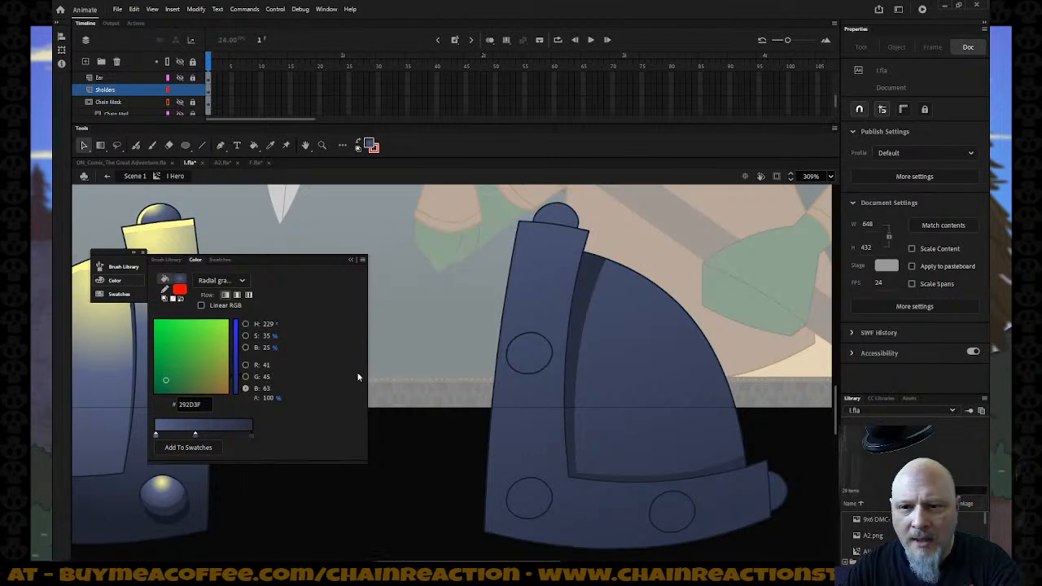
Step: Lighten the gradient's first stop to the blue #6B75A1 with the colour picker
left_click(157, 437)
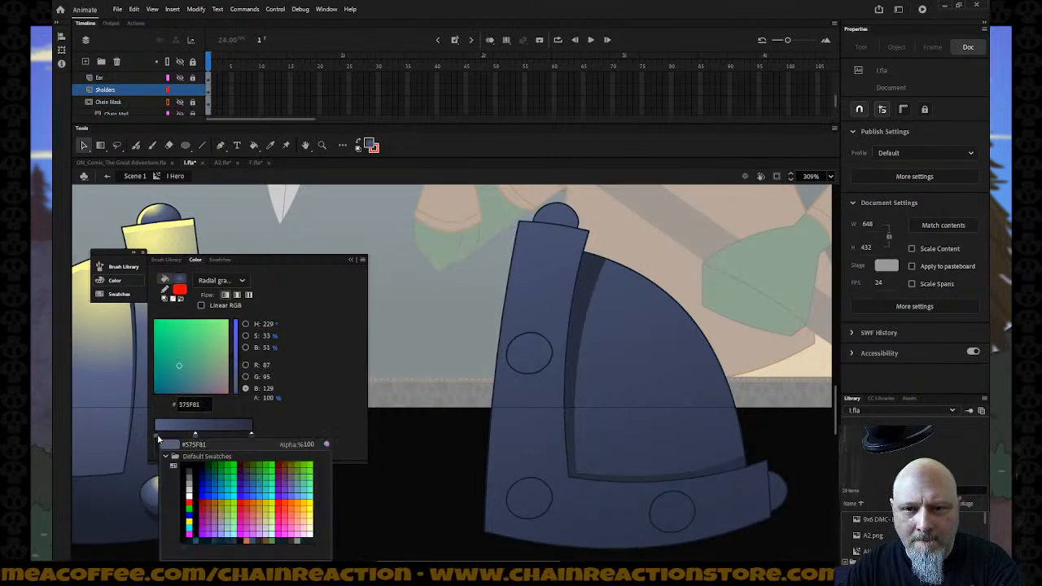
left_click(326, 446)
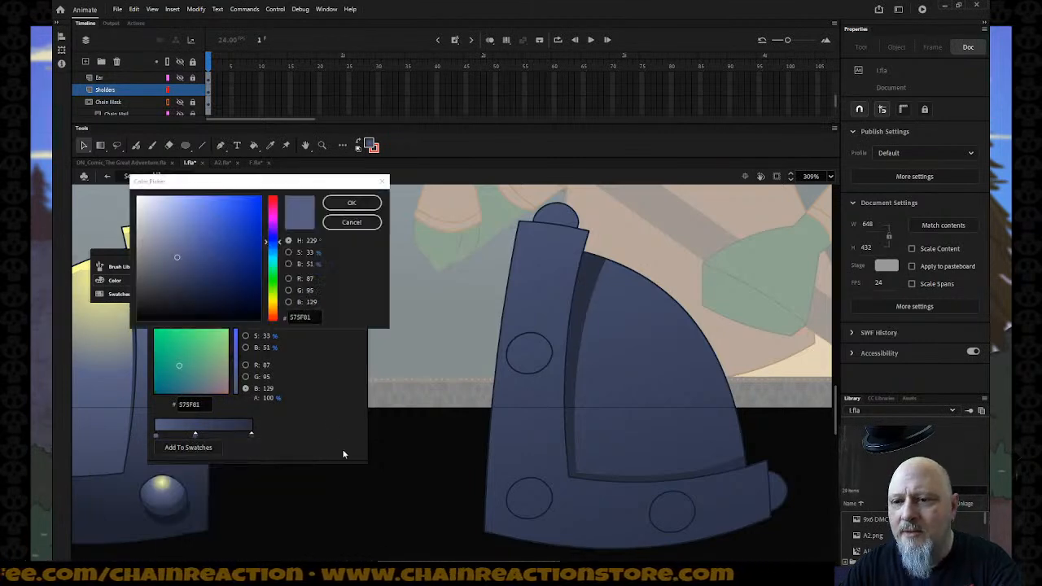
left_click(180, 241)
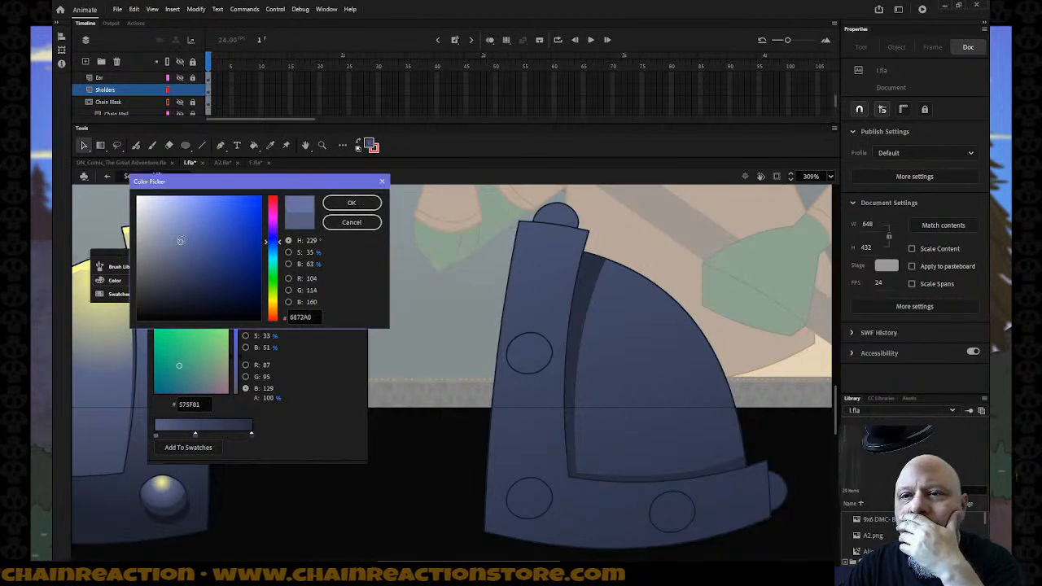
left_click_drag(180, 241, 177, 241)
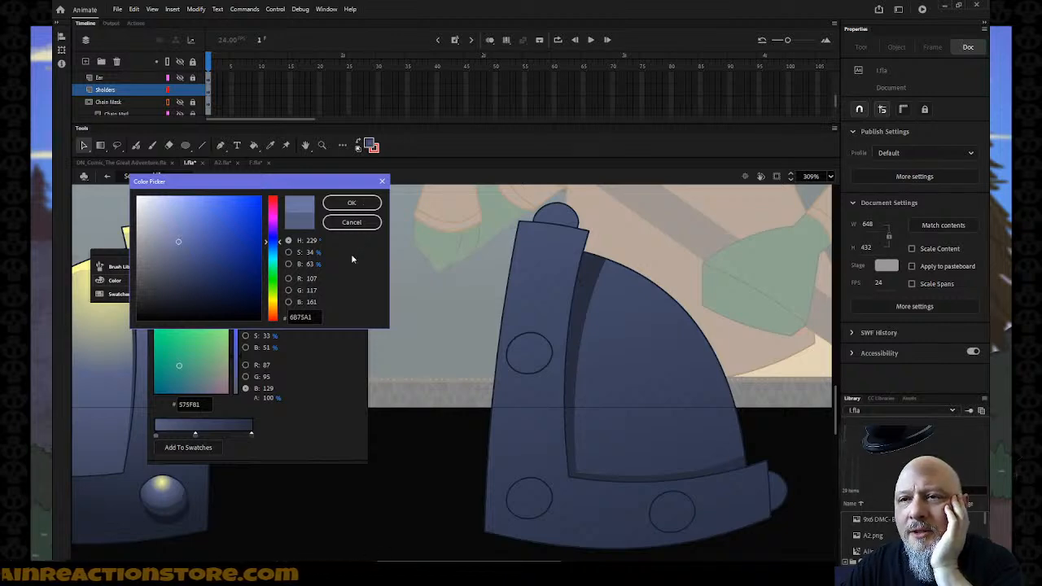
left_click(351, 203)
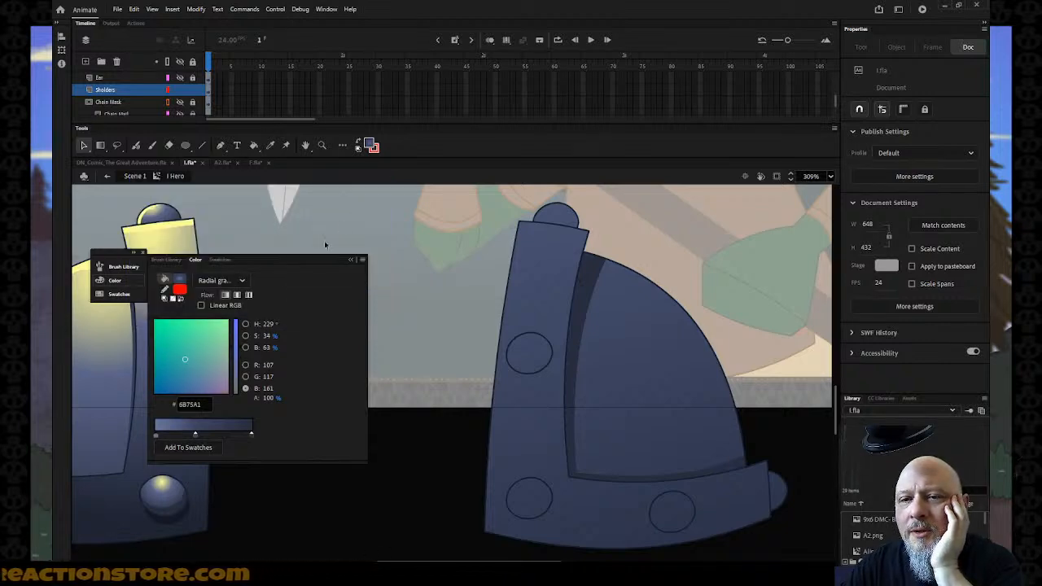
Step: Shift the gradient's first stop to a warm light grey (#ACA8A1)
left_click(201, 359)
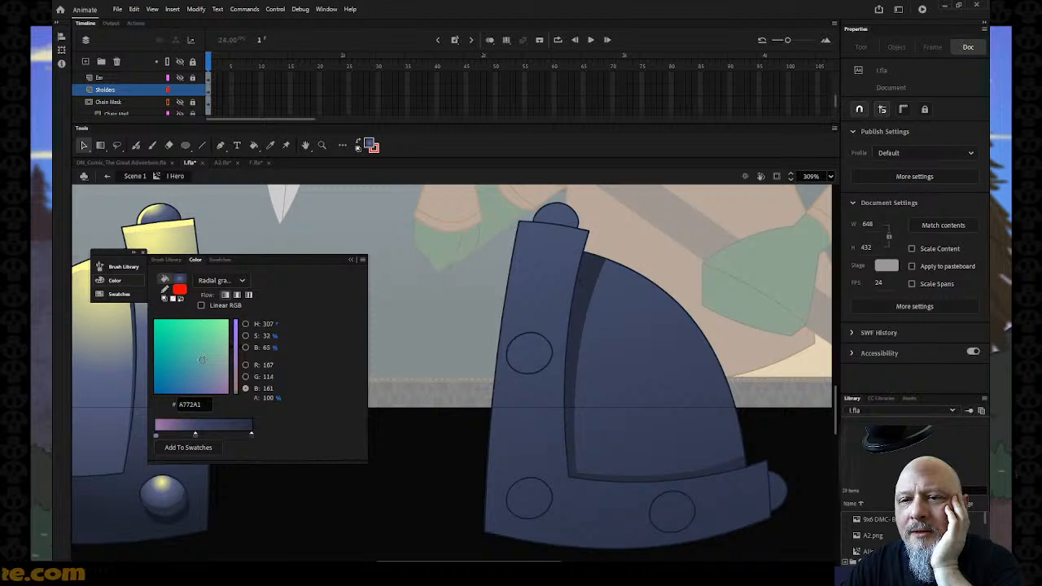
left_click_drag(198, 359, 196, 360)
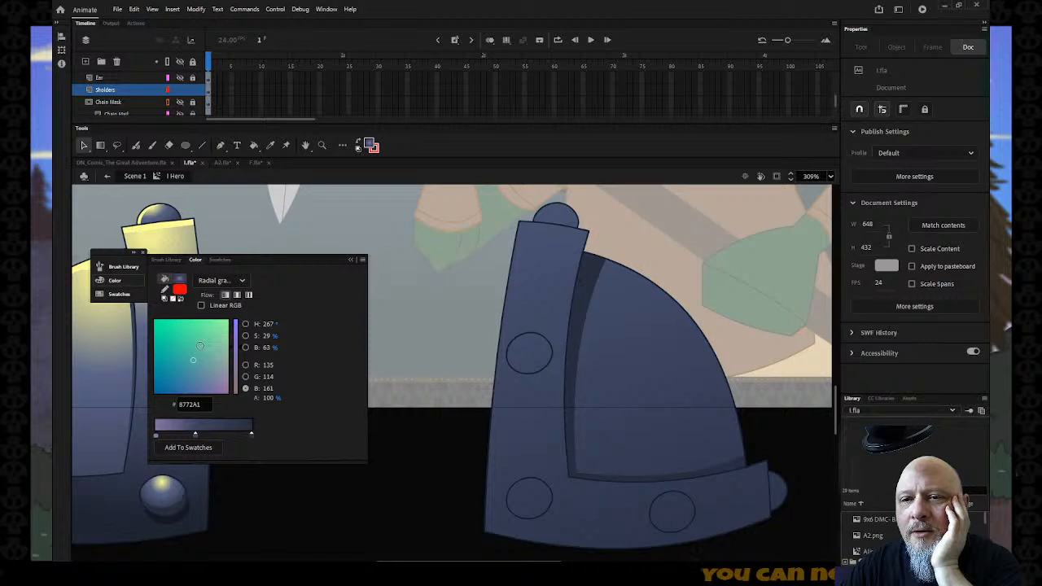
left_click(199, 346)
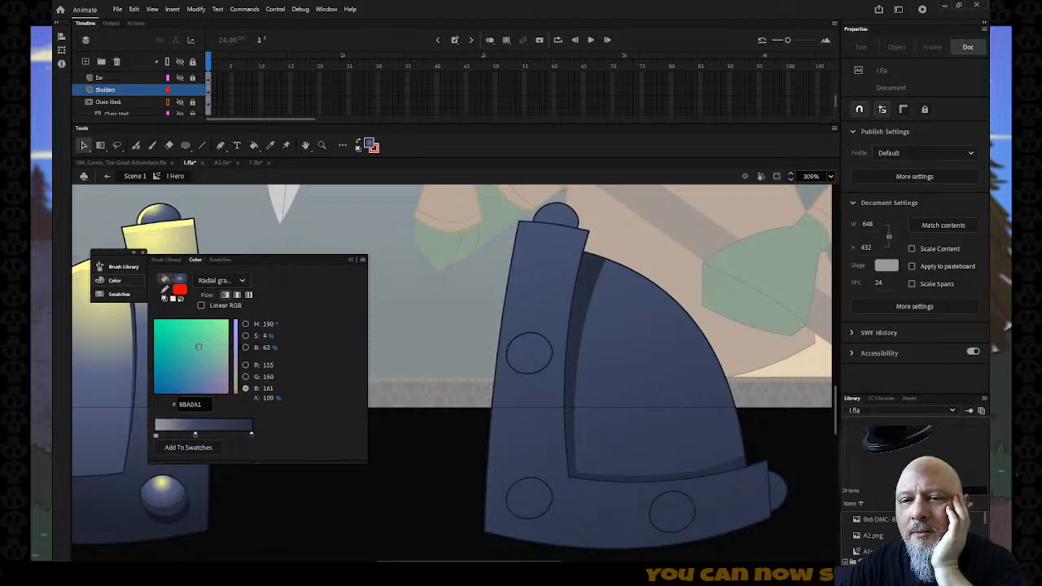
left_click(206, 343)
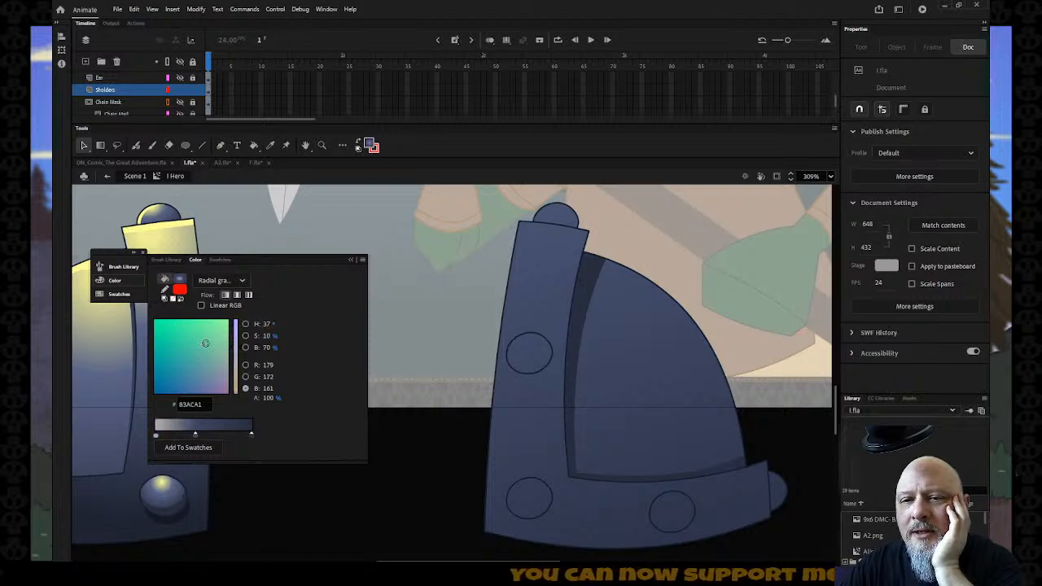
left_click(204, 344)
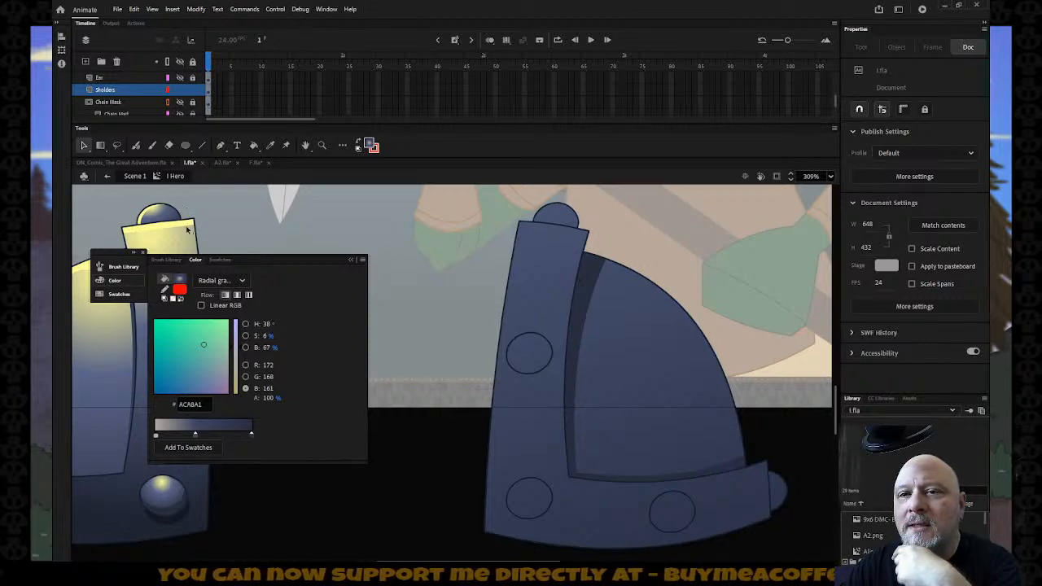
left_click(351, 259)
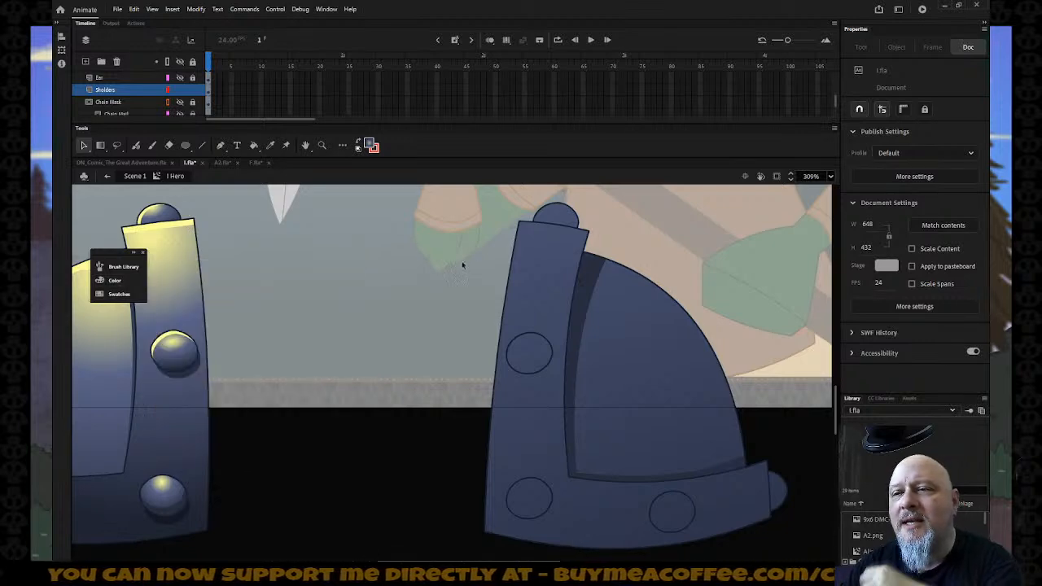
Step: Fill the unshaded plate's raised border with the radial gradient using the Paint Bucket, centring the highlight above the upper rivet
key("k")
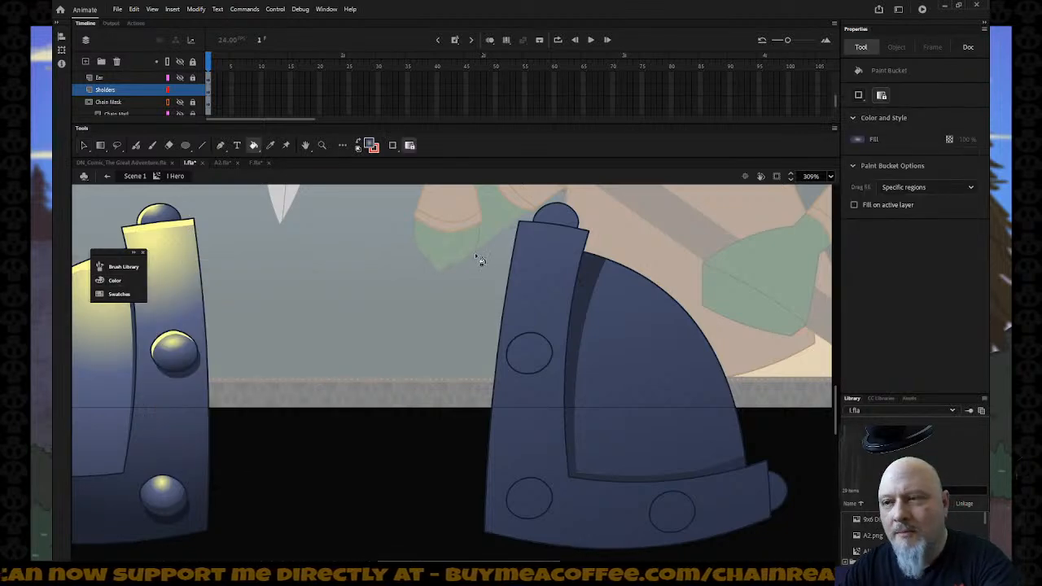
left_click(538, 269)
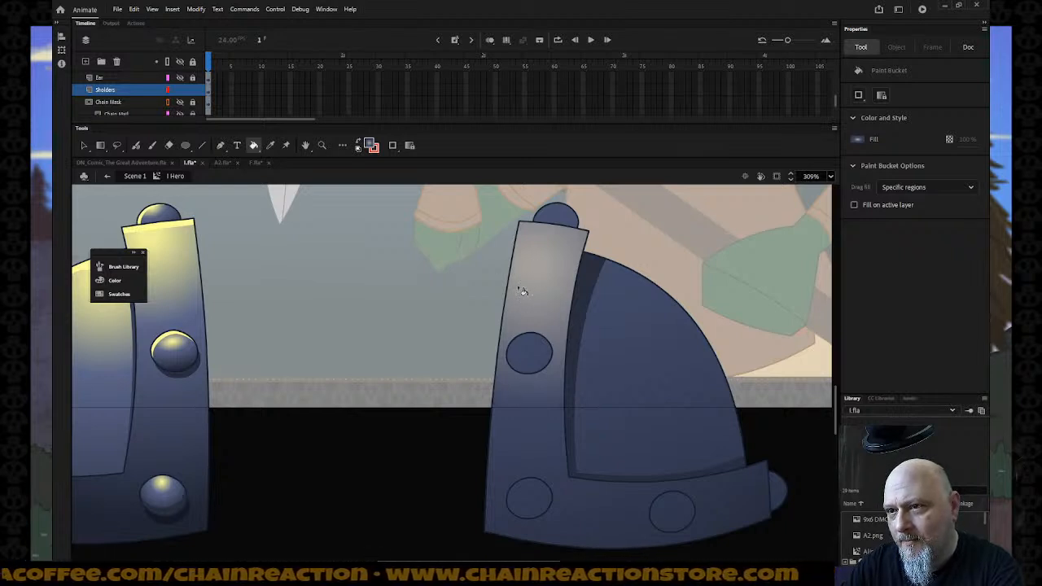
left_click(524, 292)
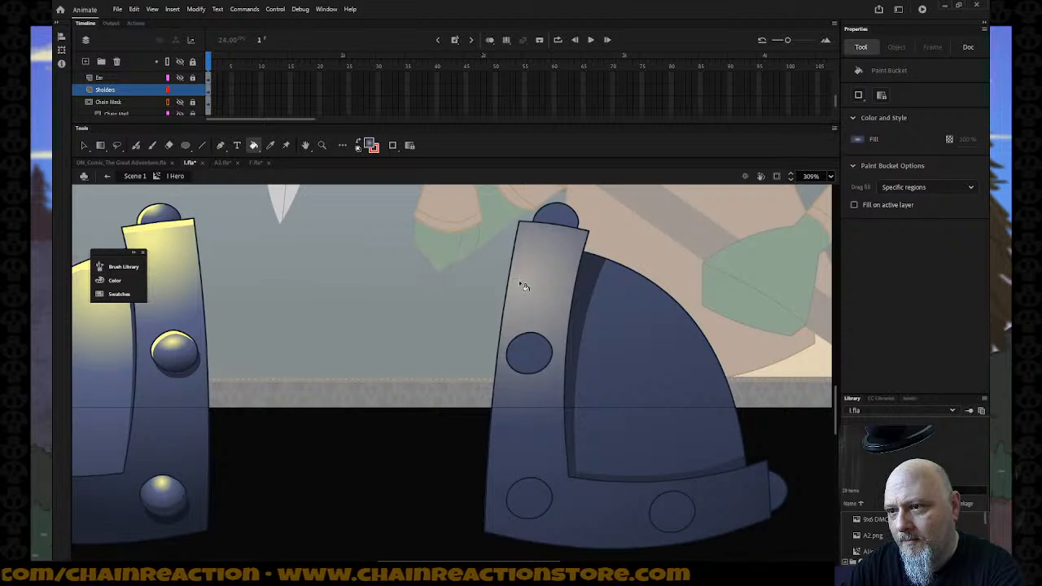
Step: Darken the gradient's end stop to #212228 and refill the plate's border with the highlight near its upper end
left_click(106, 282)
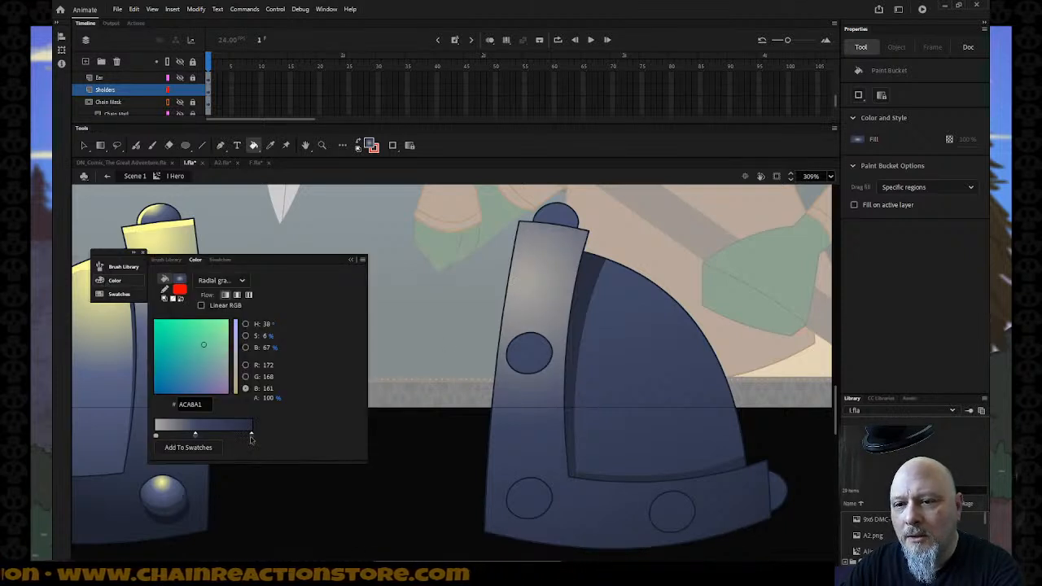
left_click(251, 434)
left_click(251, 434)
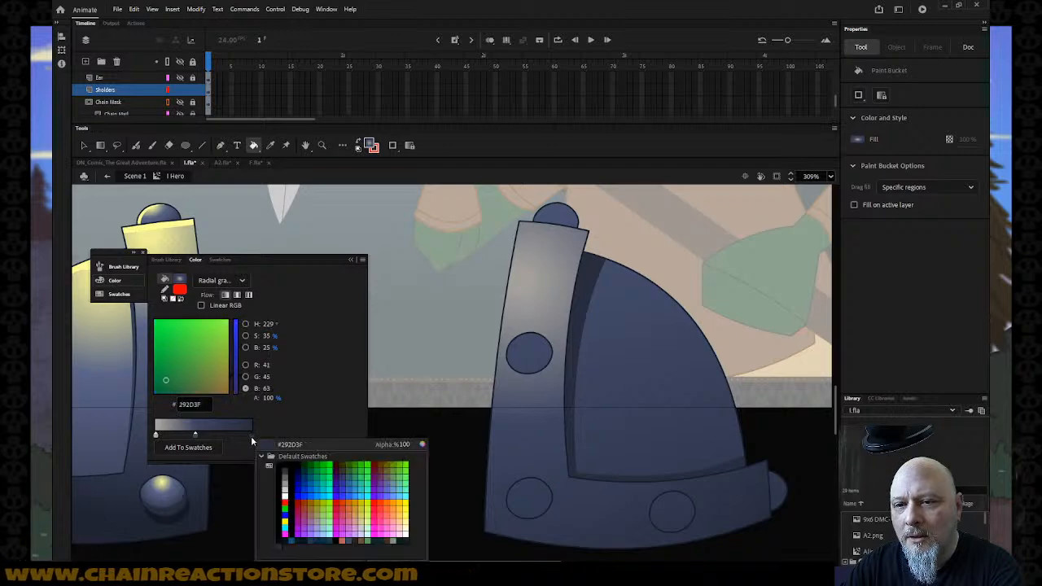
left_click(421, 445)
left_click(182, 300)
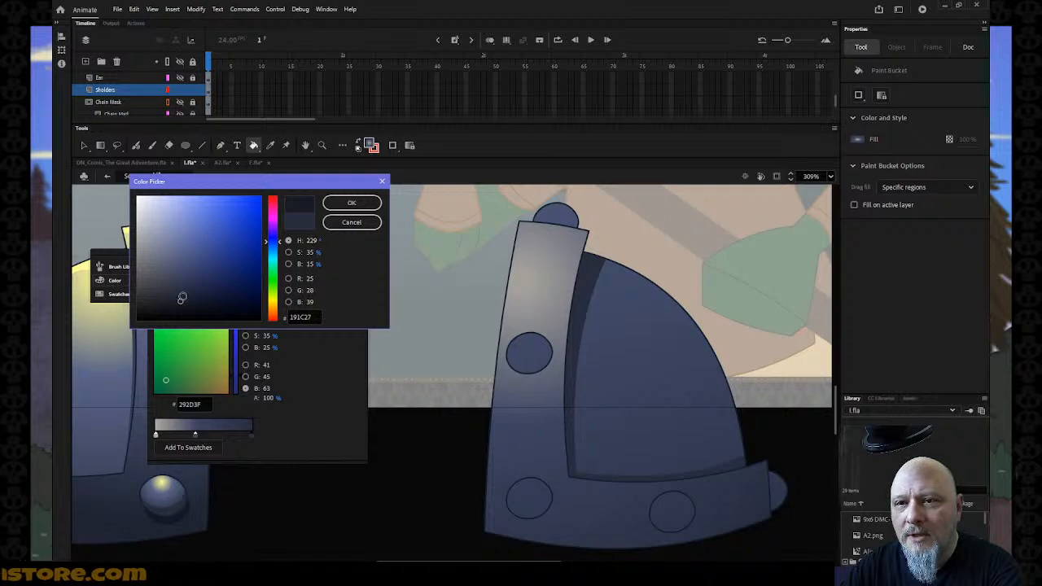
left_click(165, 302)
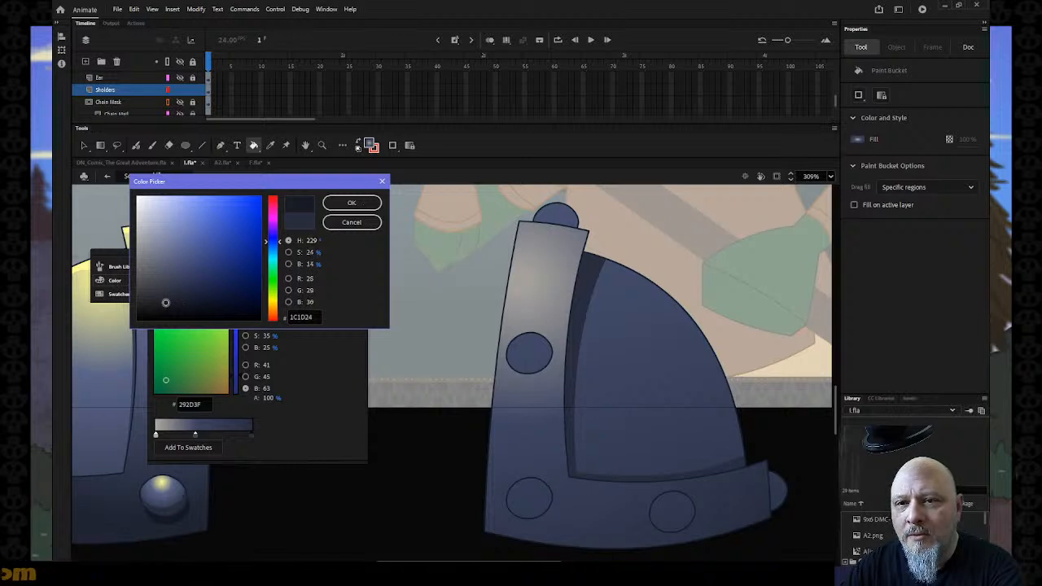
left_click_drag(164, 303, 157, 299)
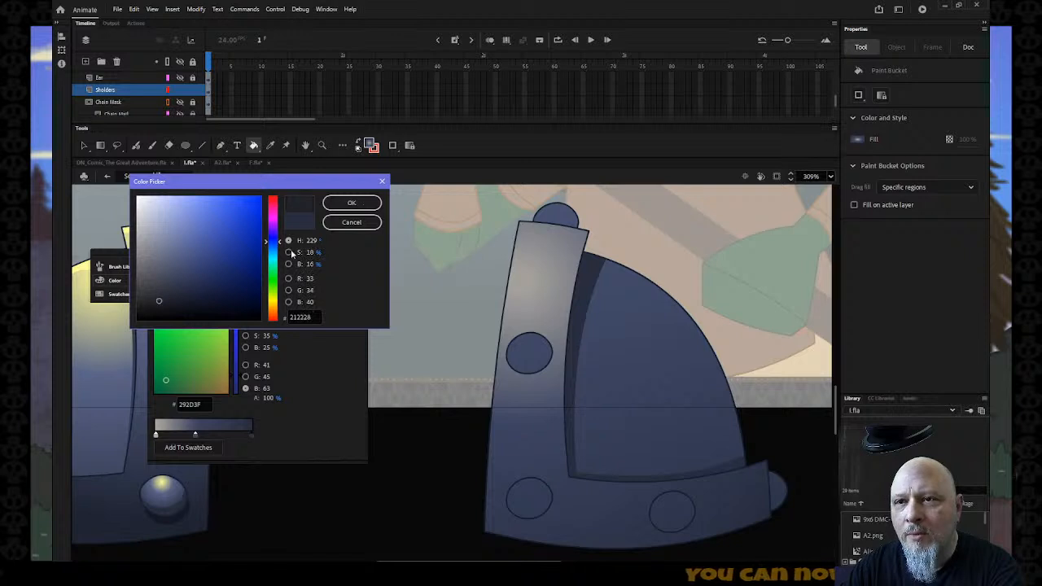
left_click(352, 203)
left_click(528, 248)
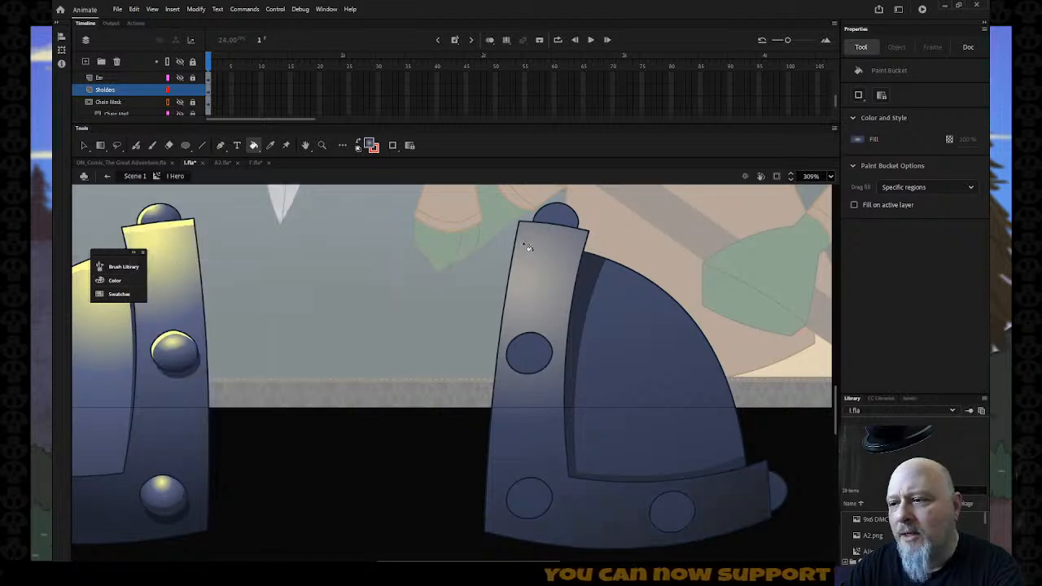
Step: Fill the plate's curved inner panel with the radial gradient, then shift its centre to the upper edge and widen it with Gradient Transform
left_click(623, 312)
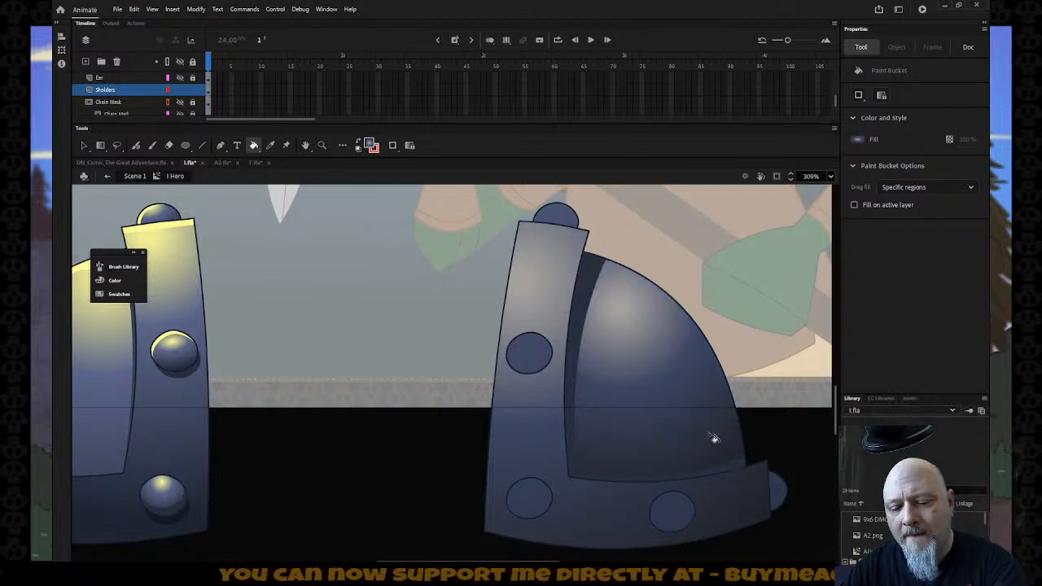
key("f")
left_click(621, 327)
left_click_drag(618, 306, 648, 256)
left_click_drag(472, 556, 517, 560)
left_click_drag(654, 261, 813, 260)
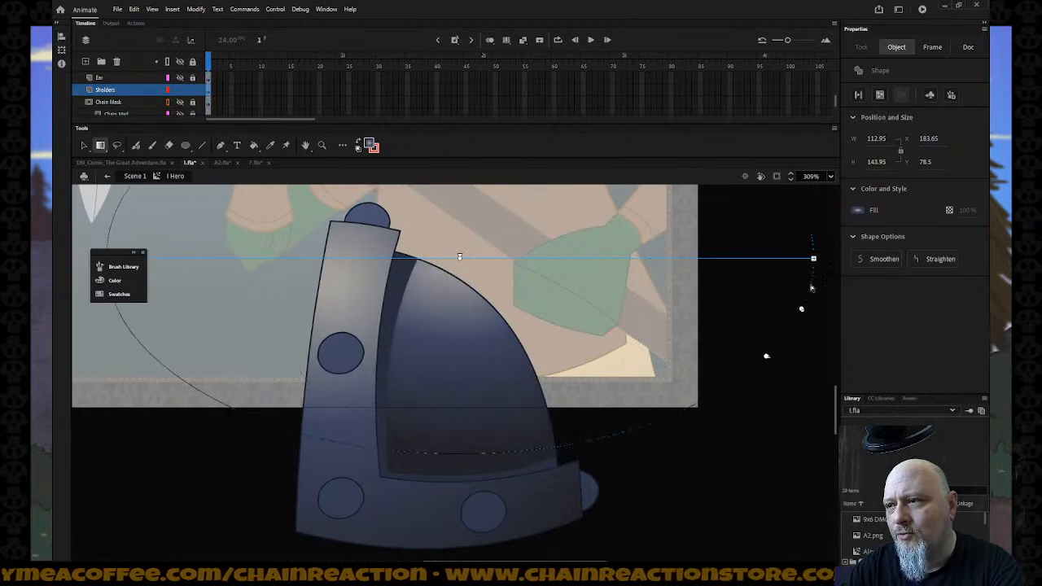
Step: Rotate the panel's gradient to a downward diagonal, enlarge it and centre it on the panel's upper curved edge
left_click_drag(767, 362, 710, 496)
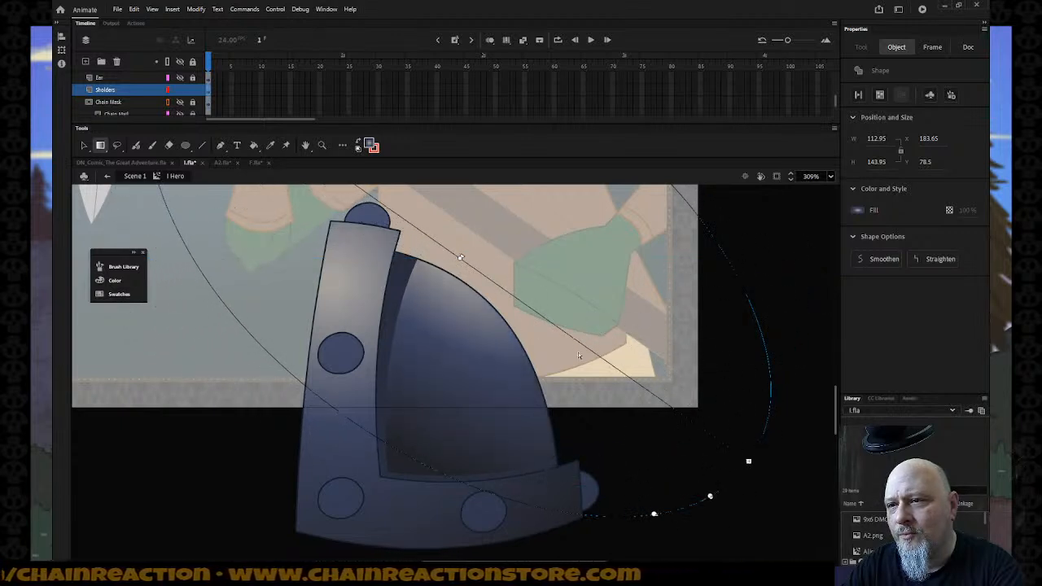
left_click_drag(460, 259, 476, 287)
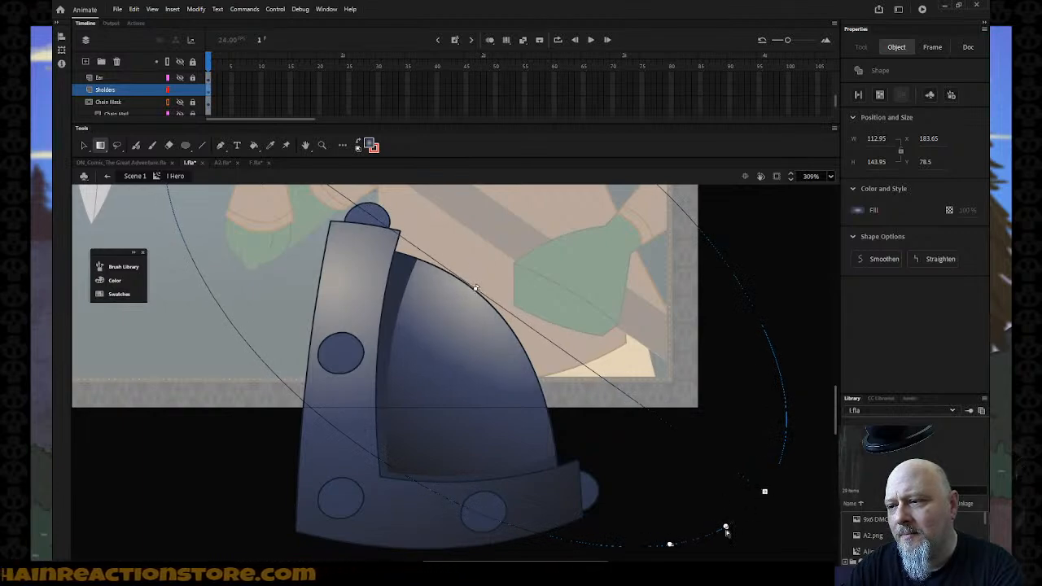
left_click_drag(728, 529, 819, 530)
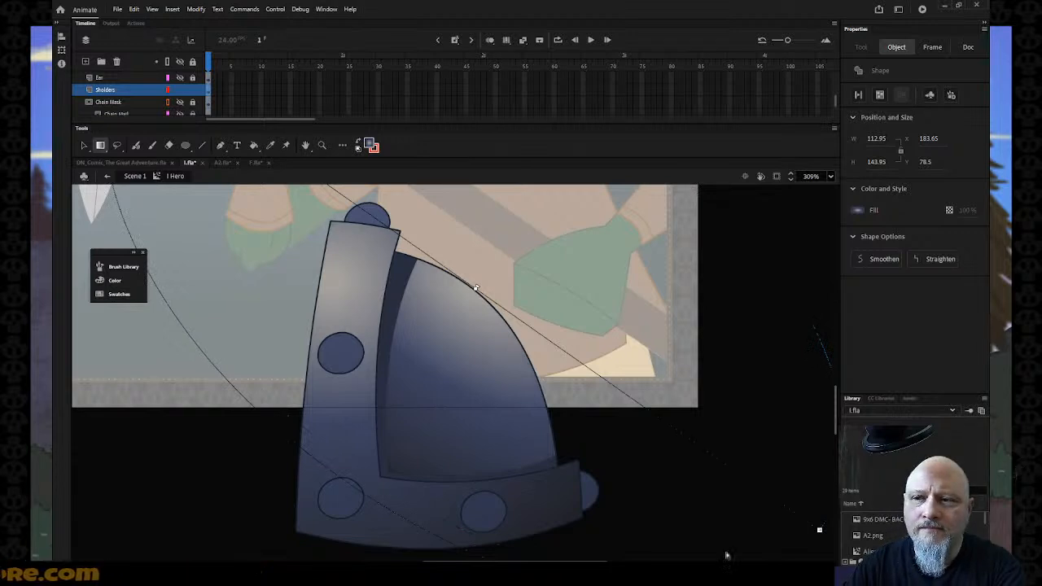
mouse_move(476, 289)
left_mouse_down()
mouse_move(486, 290)
mouse_move(490, 232)
mouse_move(451, 222)
mouse_move(422, 259)
mouse_move(430, 284)
mouse_move(446, 273)
mouse_move(433, 281)
mouse_move(423, 270)
mouse_move(446, 274)
left_mouse_up()
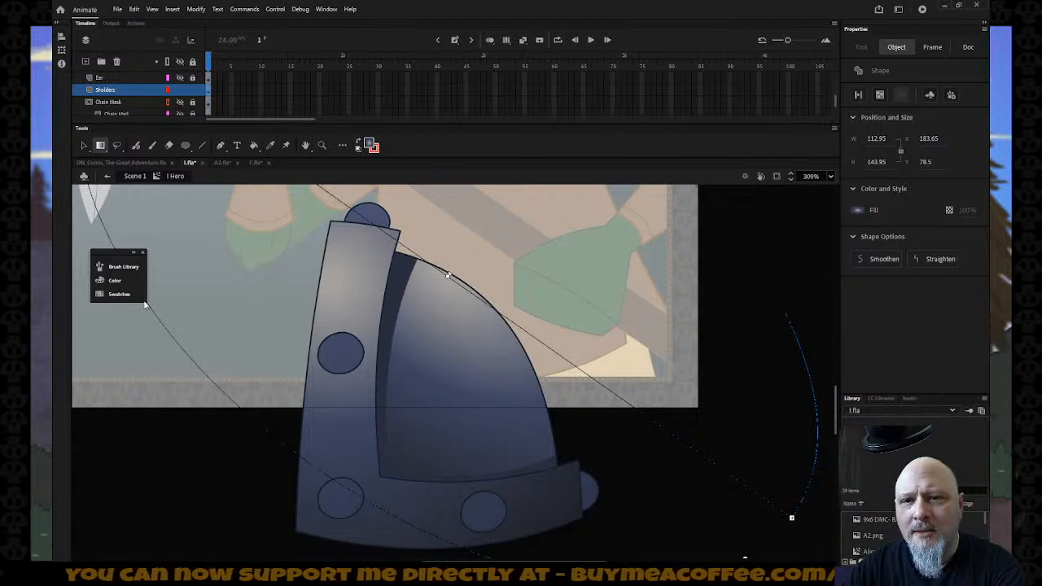
Step: Change the first stop of the panel's gradient to the muted grey-blue #667481 with the colour picker
left_click(114, 281)
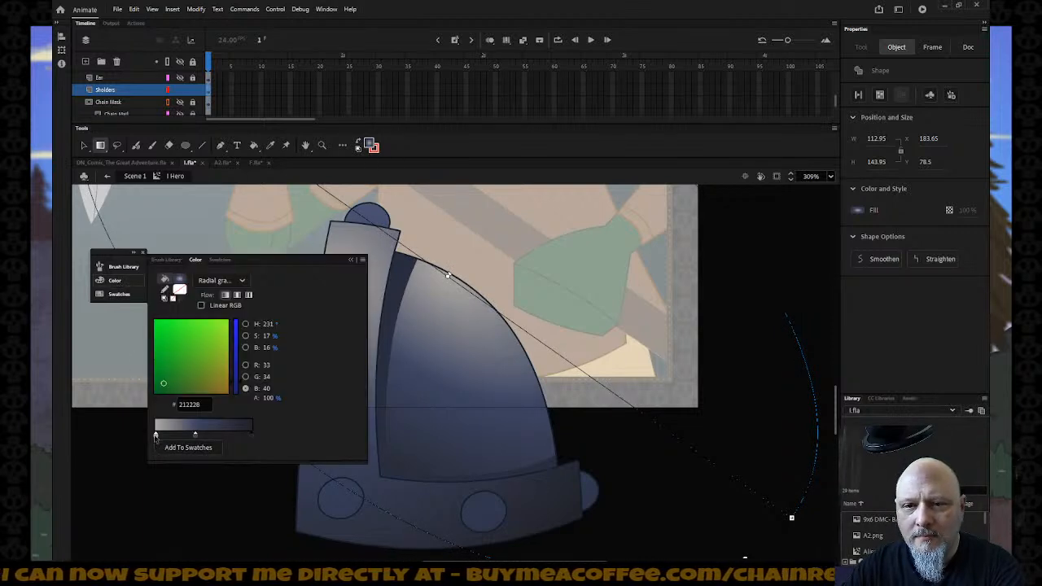
double_click(155, 436)
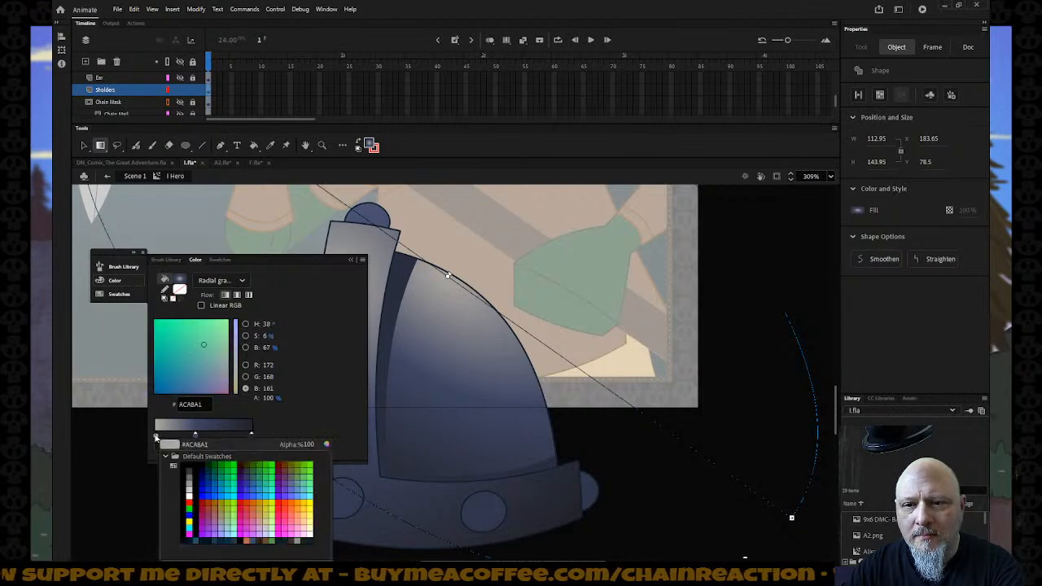
left_click(258, 538)
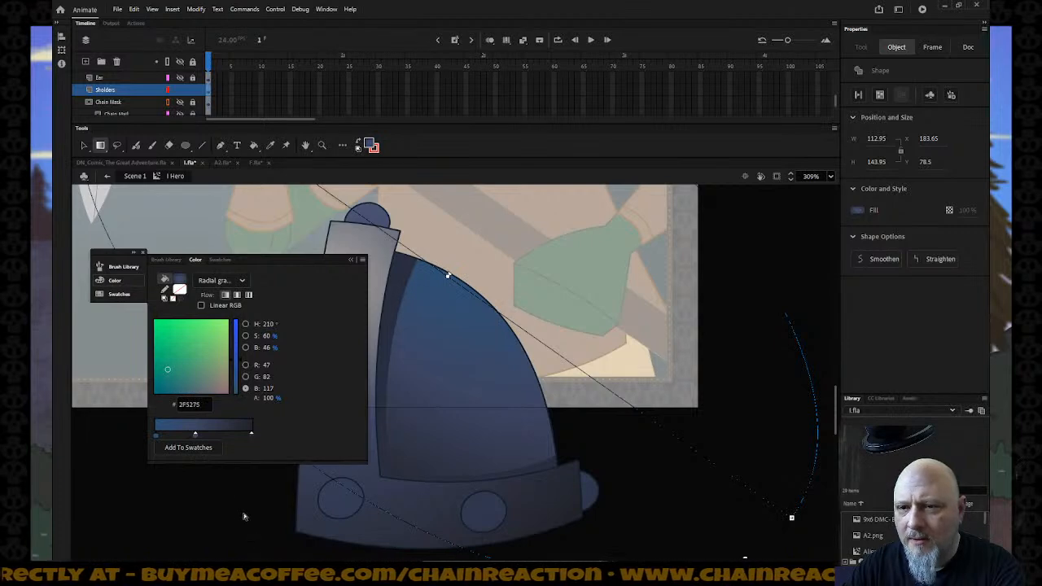
double_click(156, 436)
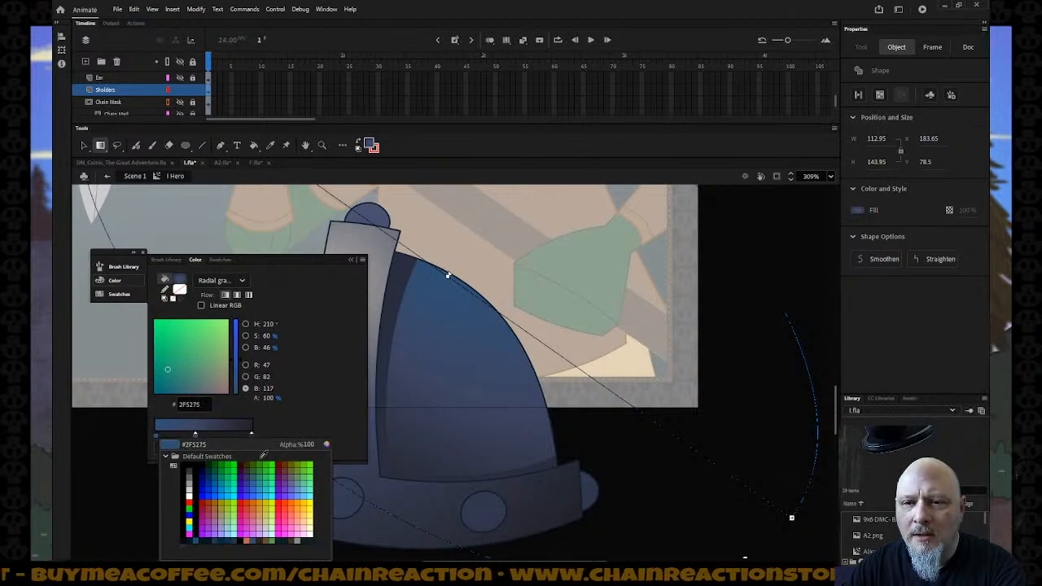
left_click(327, 443)
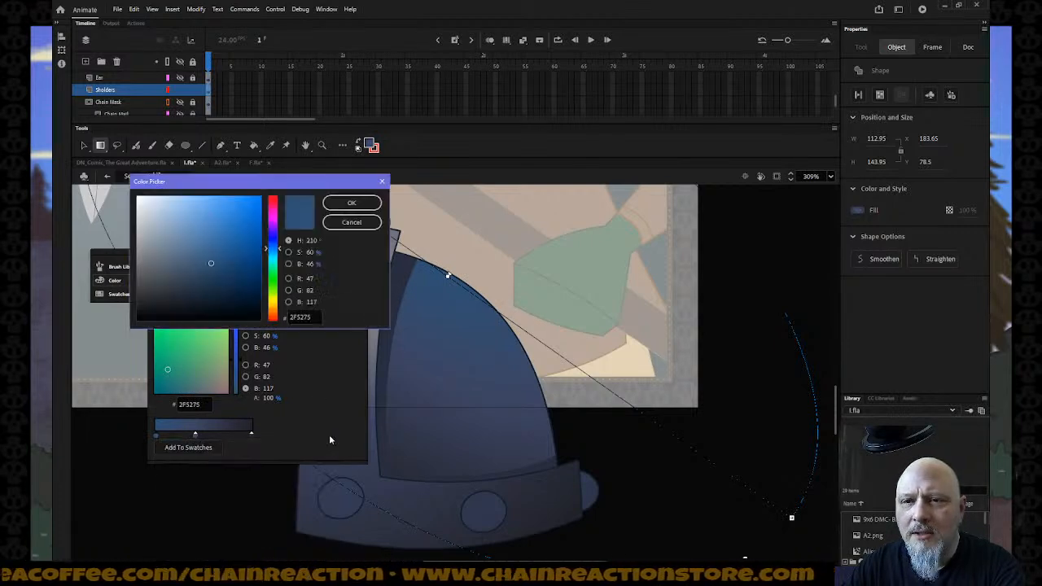
left_click(166, 265)
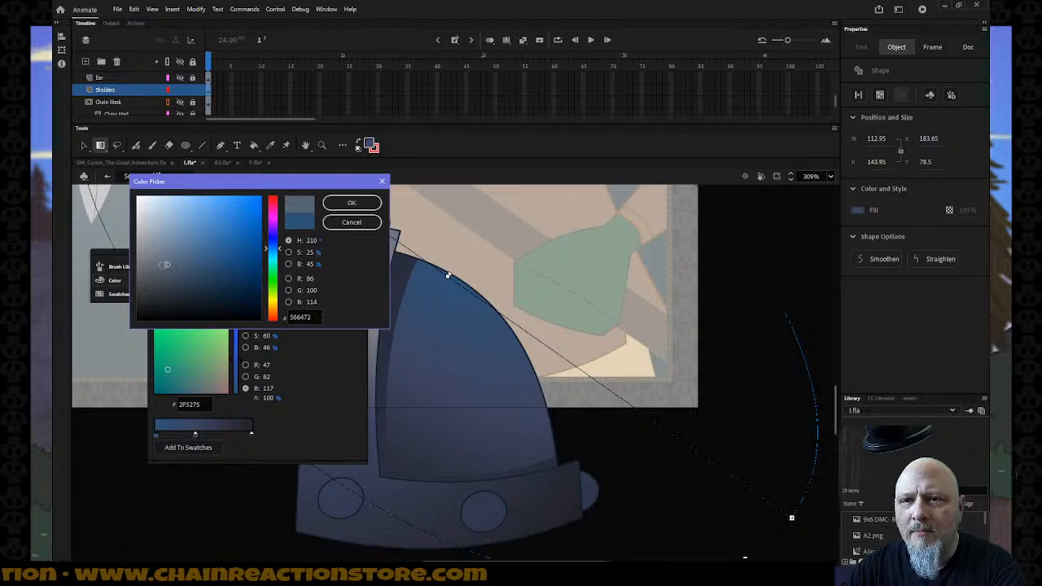
left_click(163, 257)
left_click(375, 209)
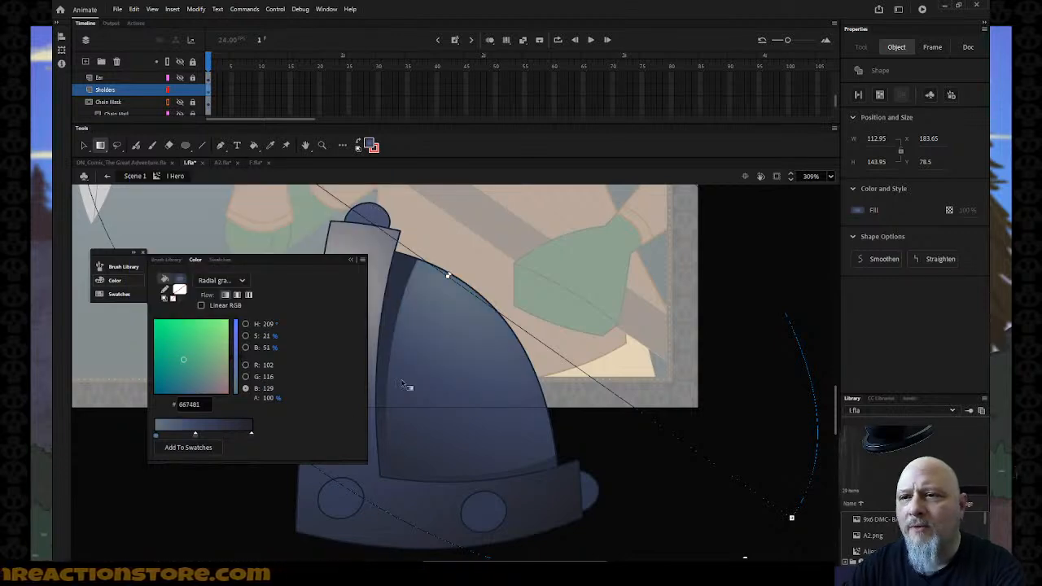
Step: Move the panel's gradient centre slightly down from the curved edge into the panel and deselect it
left_click_drag(447, 275, 455, 294)
scroll(736, 491, "down", 3)
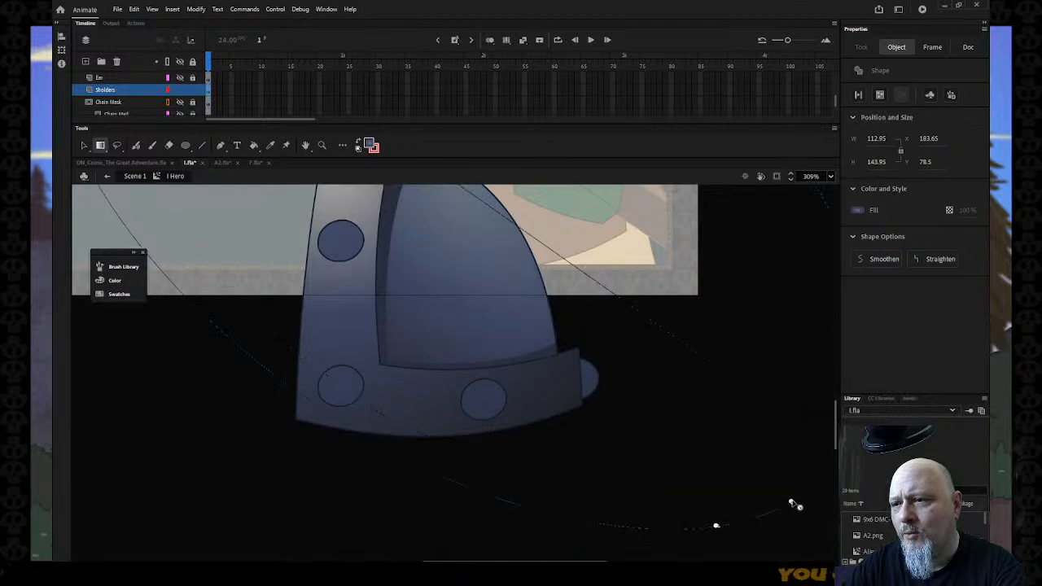
left_click(730, 456)
scroll(730, 456, "up", 3)
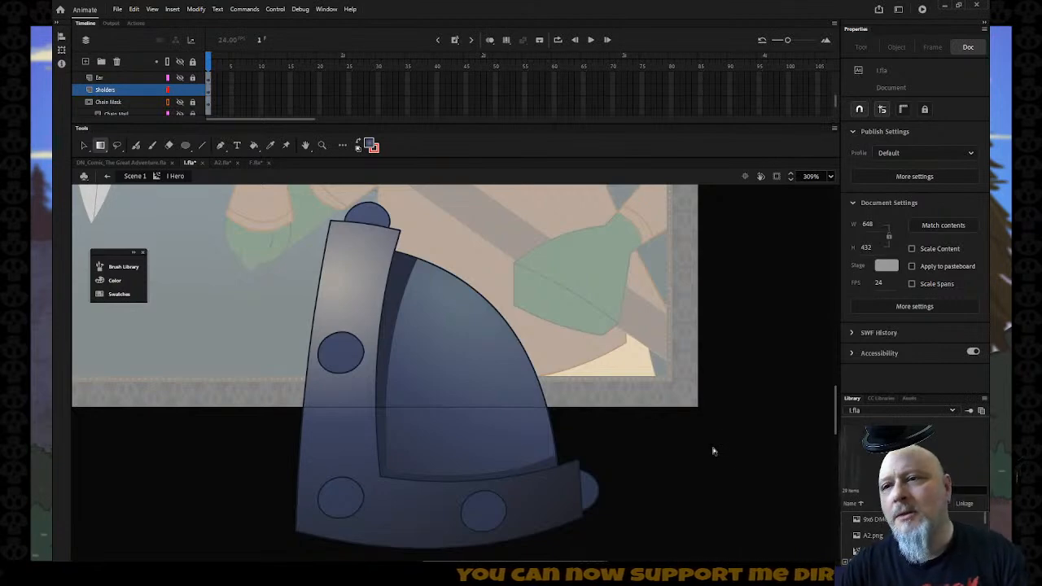
Step: Raise the centre of the plate border's gradient towards its upper end and enlarge the gradient slightly
left_click(330, 290)
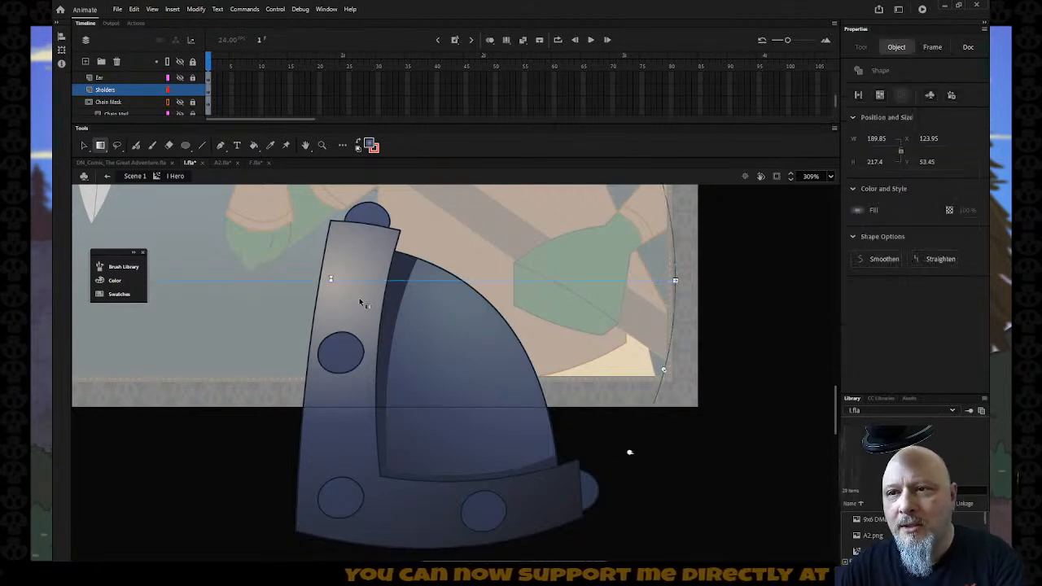
left_click_drag(331, 280, 336, 260)
left_click_drag(668, 352, 713, 391)
left_click(203, 455)
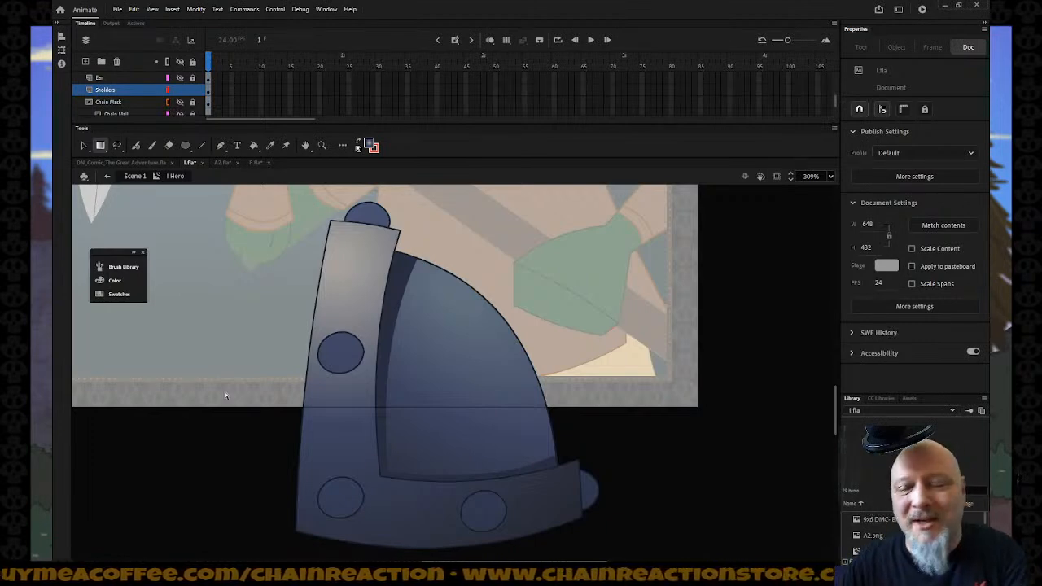
Step: Sample the border's gradient and fill the upper round rivet and the half-hidden rivet on top with it, fill lock off
key("i")
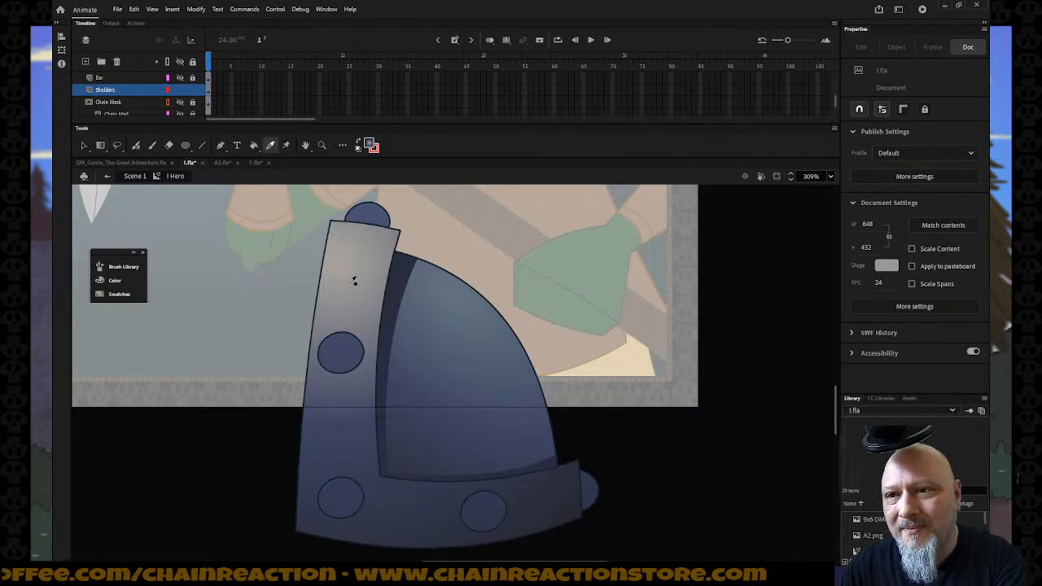
left_click(353, 281)
left_click(344, 347)
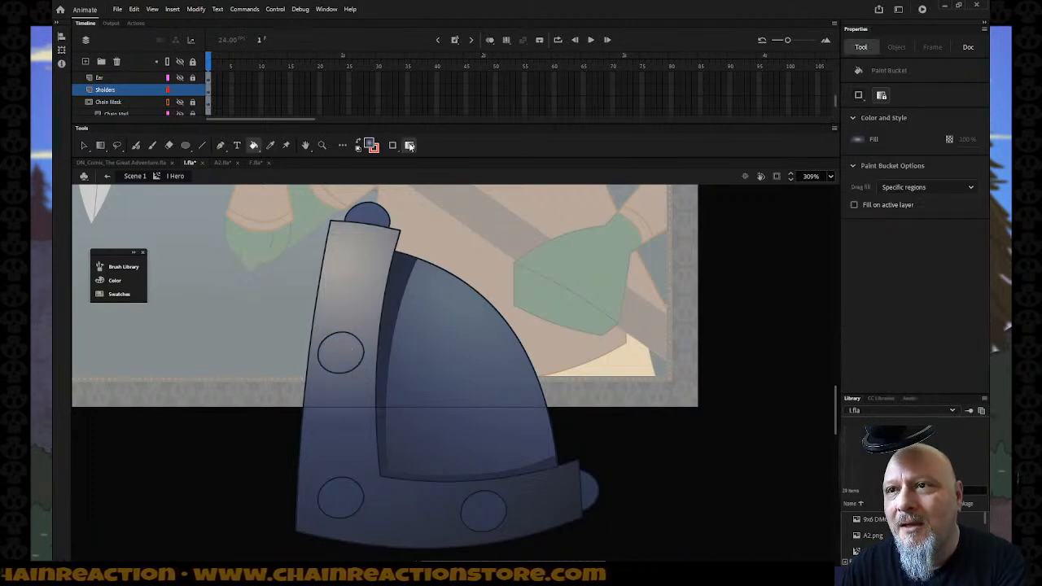
left_click(339, 346)
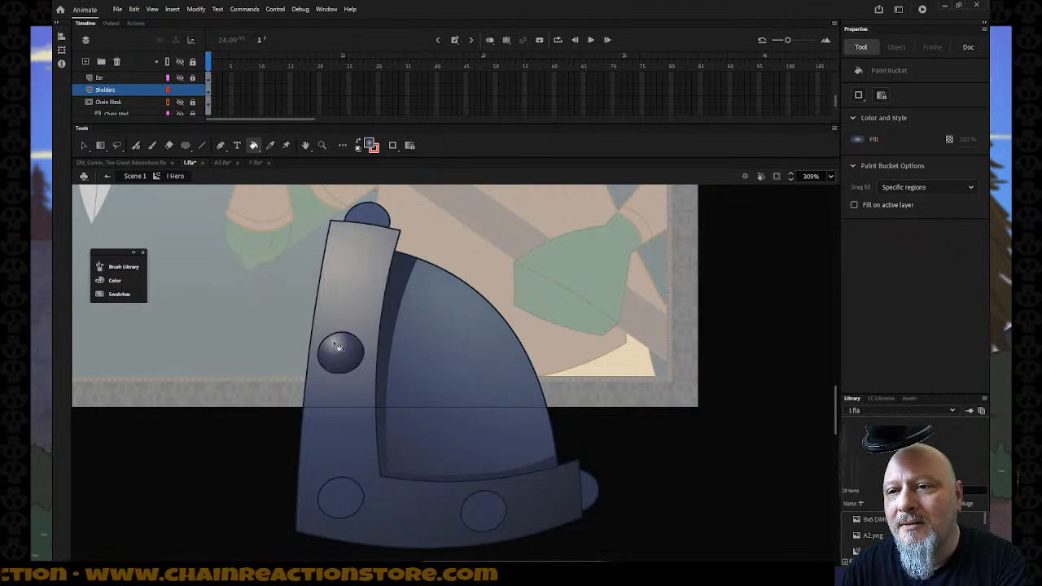
left_click(363, 218)
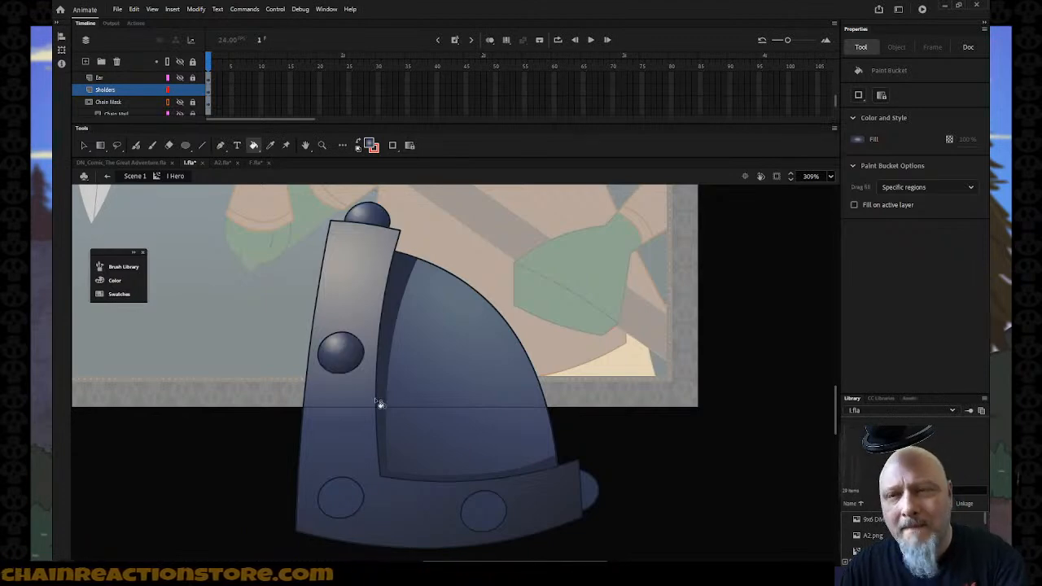
Step: Delete the fill and outline of the half-hidden rivet on top of the plate's border
scroll(382, 400, "up", 3)
left_click_drag(439, 560, 398, 560)
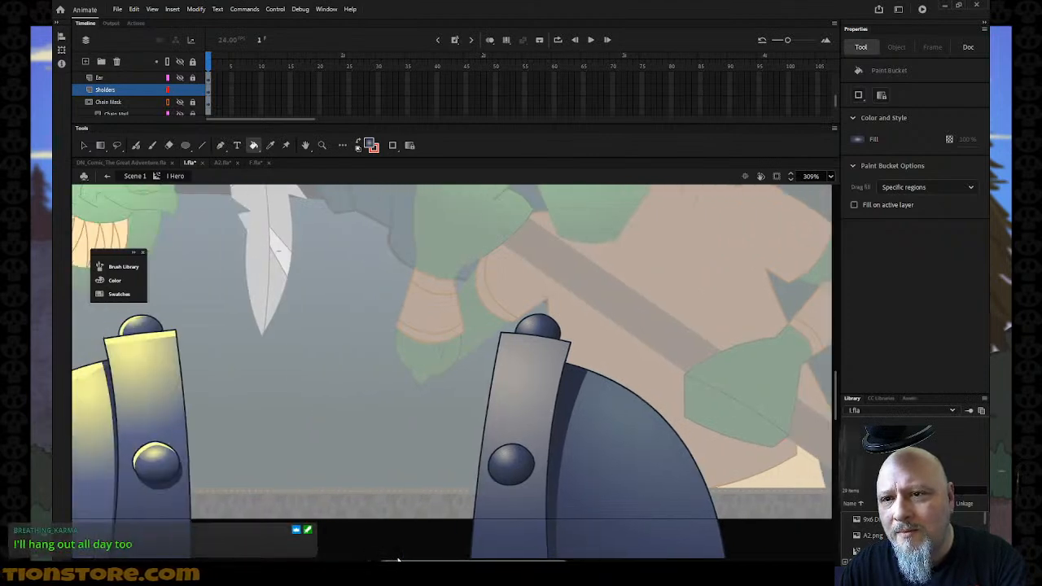
left_click(83, 145)
double_click(530, 327)
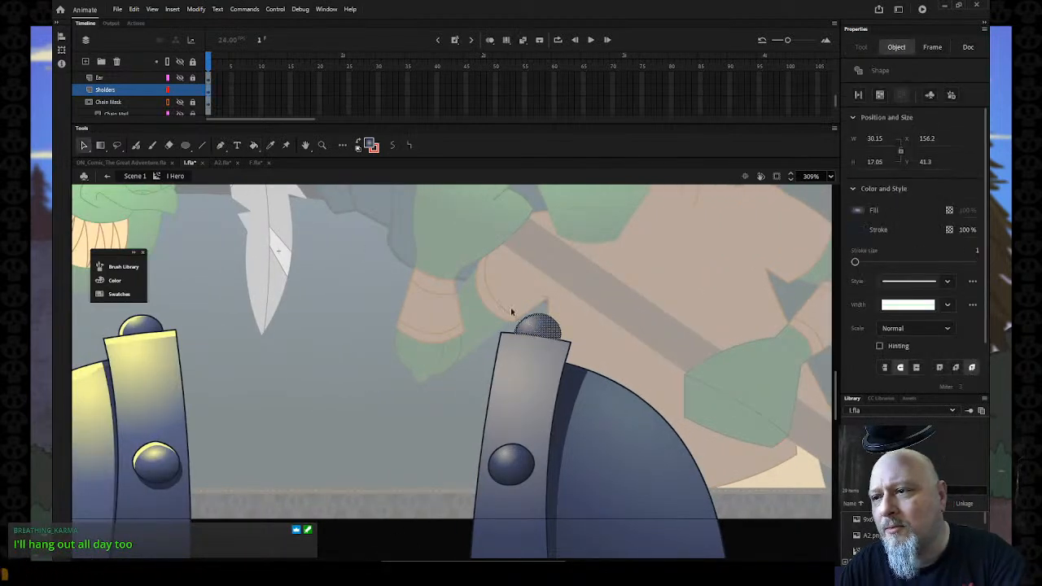
left_click(516, 319)
left_click(539, 325)
key("Delete")
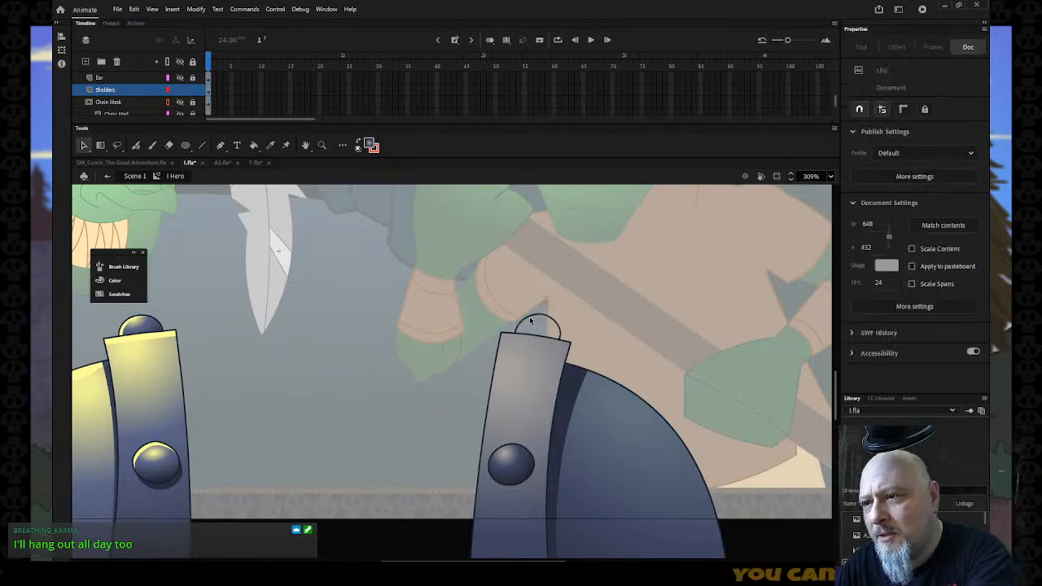
left_click(529, 326)
key("Delete")
left_click(560, 332)
key("Delete")
left_click(561, 337)
key("Delete")
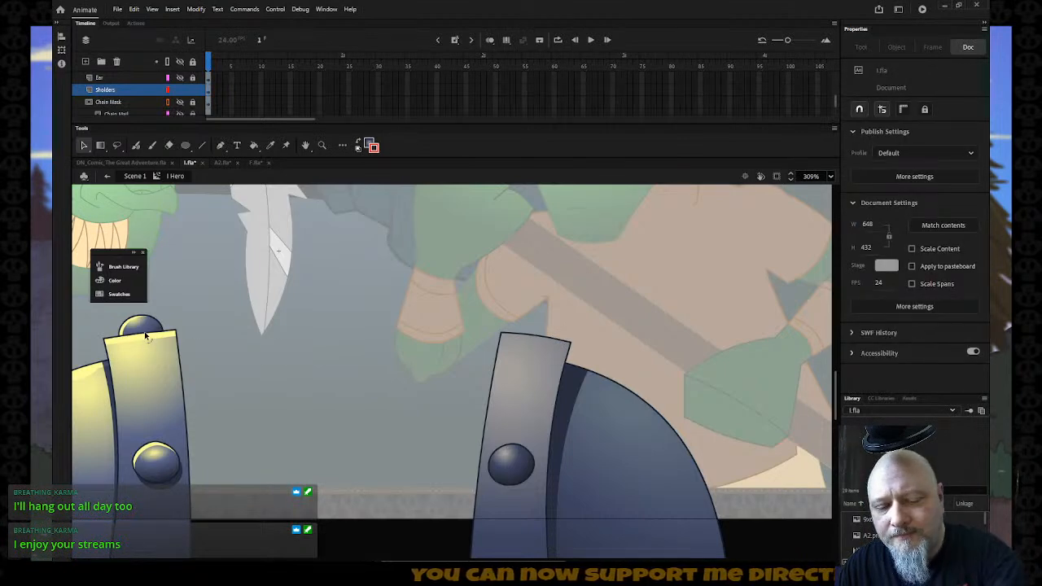
Step: Select the yellow-lit top rivet of the finished plate with its outline and drop a duplicate beside it
key("z")
left_click_drag(102, 313, 227, 377)
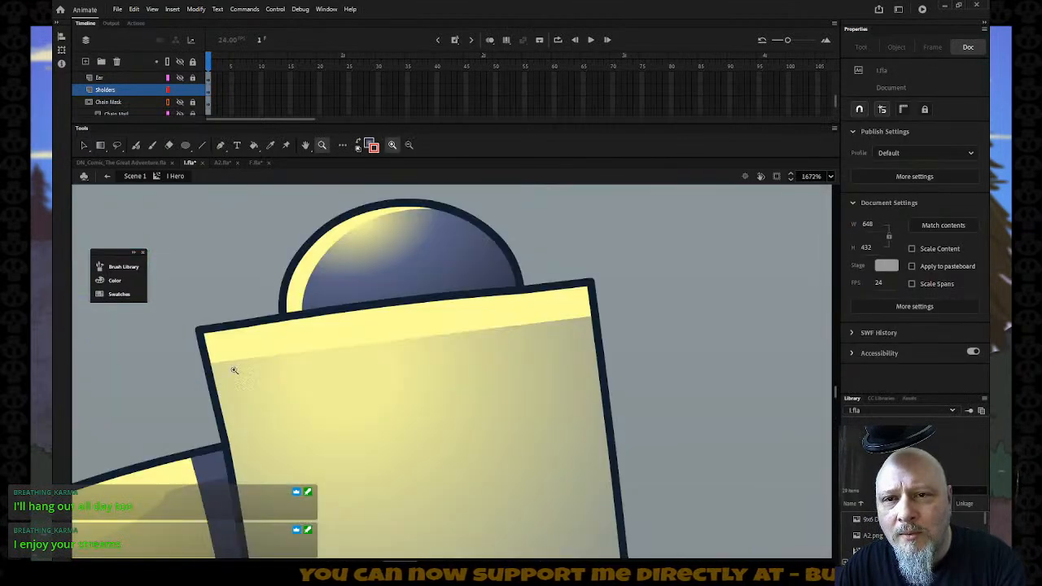
left_click(83, 144)
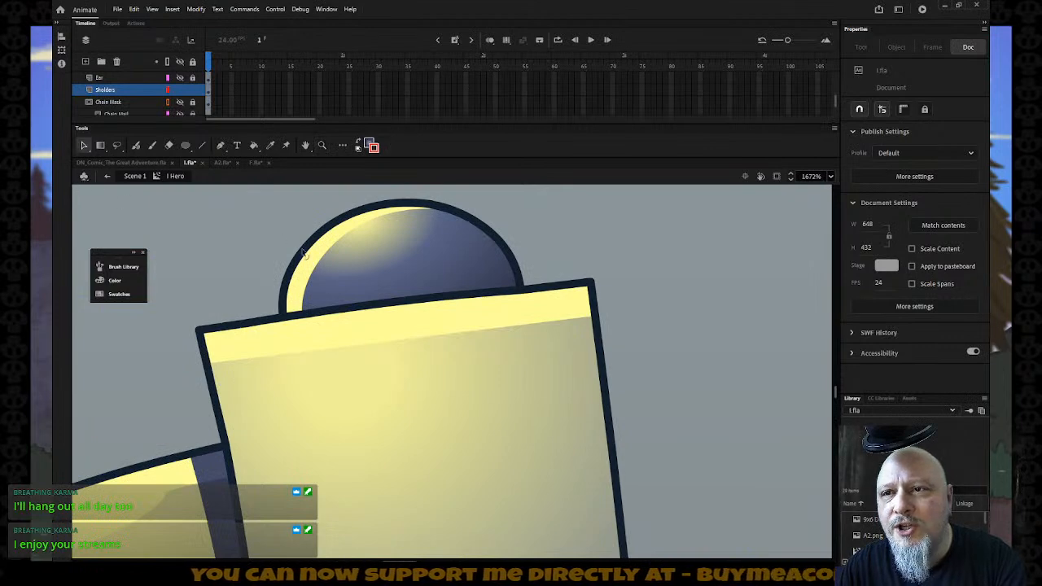
left_click(308, 257)
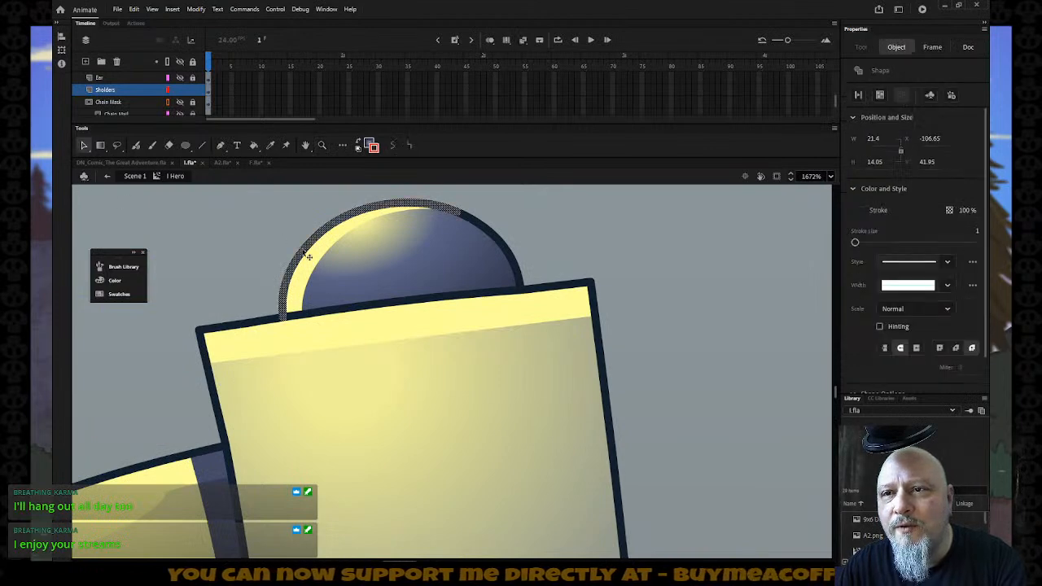
left_click(471, 221, "shift")
left_click(346, 238, "shift")
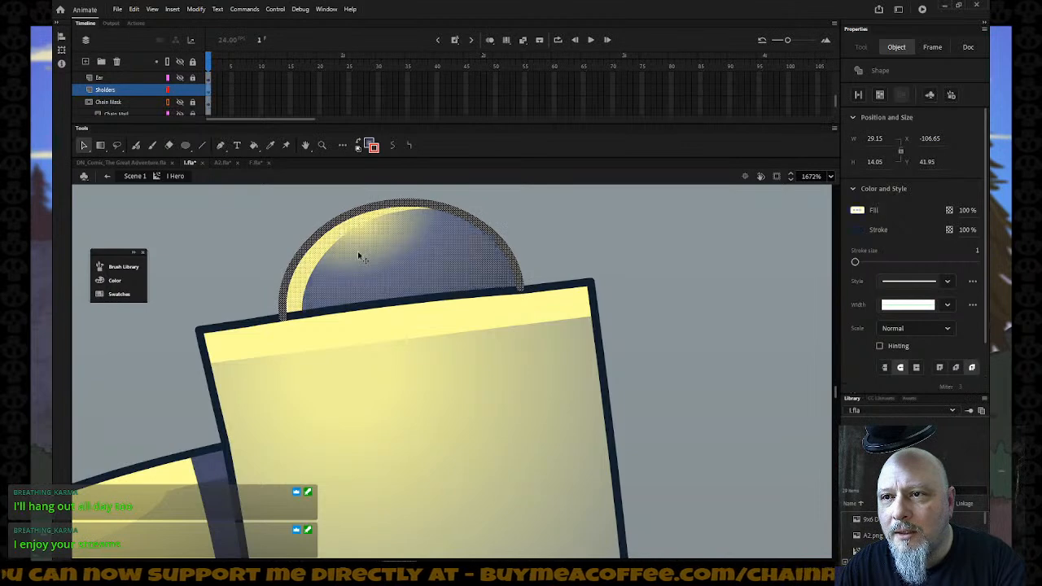
left_click_drag(422, 254, 696, 250)
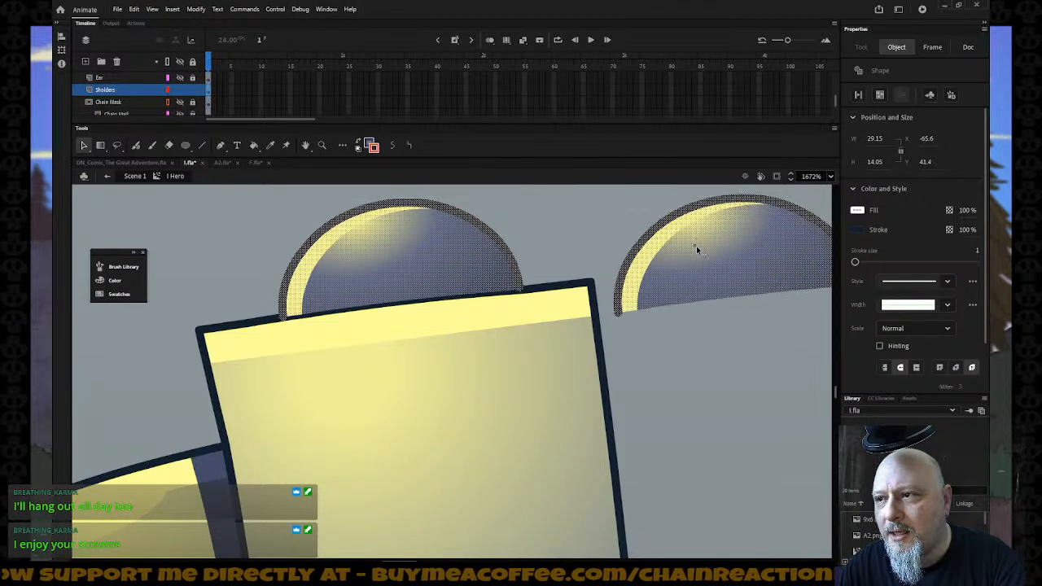
Step: Place the duplicated rivet on top of the other plate's border and rotate it clockwise to match the slanted edge
key("ctrl+shift+a")
key("z")
left_click(651, 359, "alt")
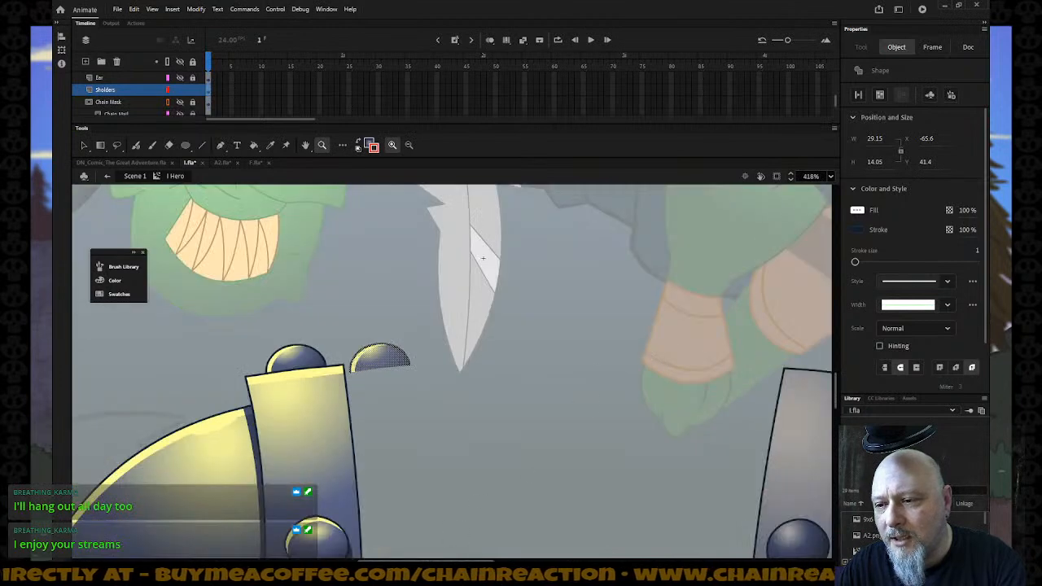
scroll(462, 560, "right", 3)
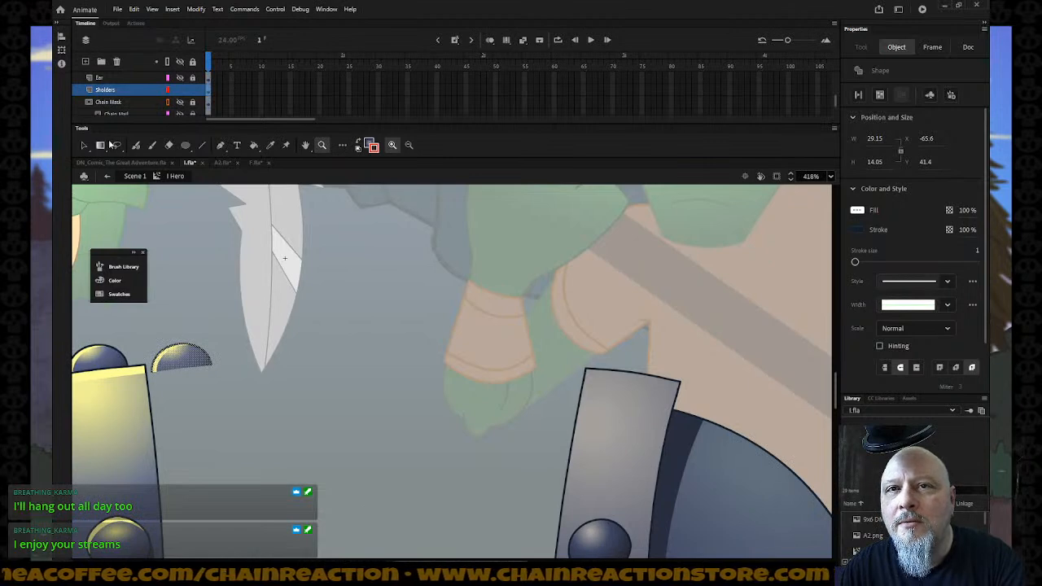
left_click(84, 149)
left_click_drag(178, 358, 626, 364)
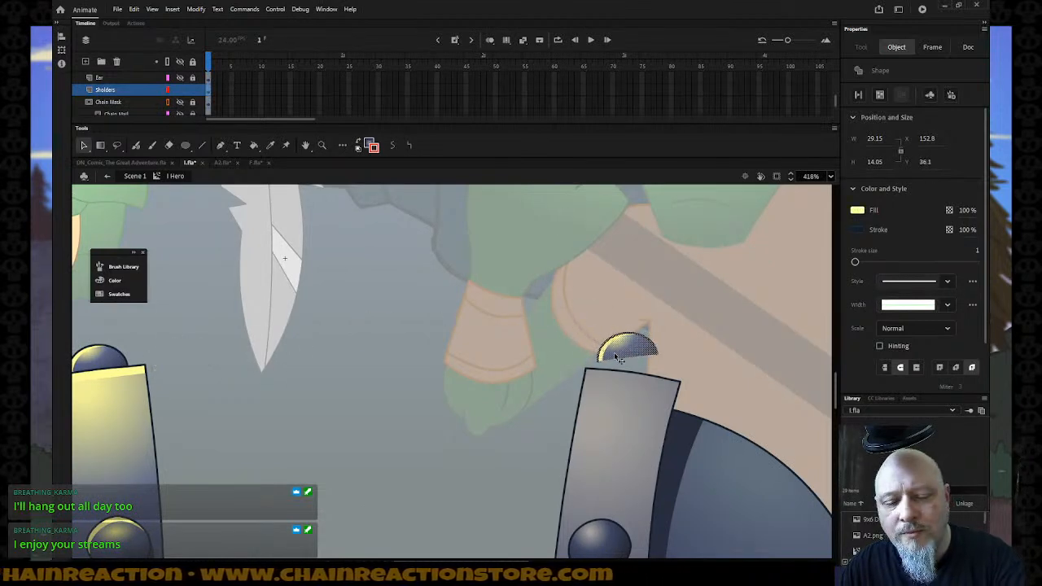
key("q")
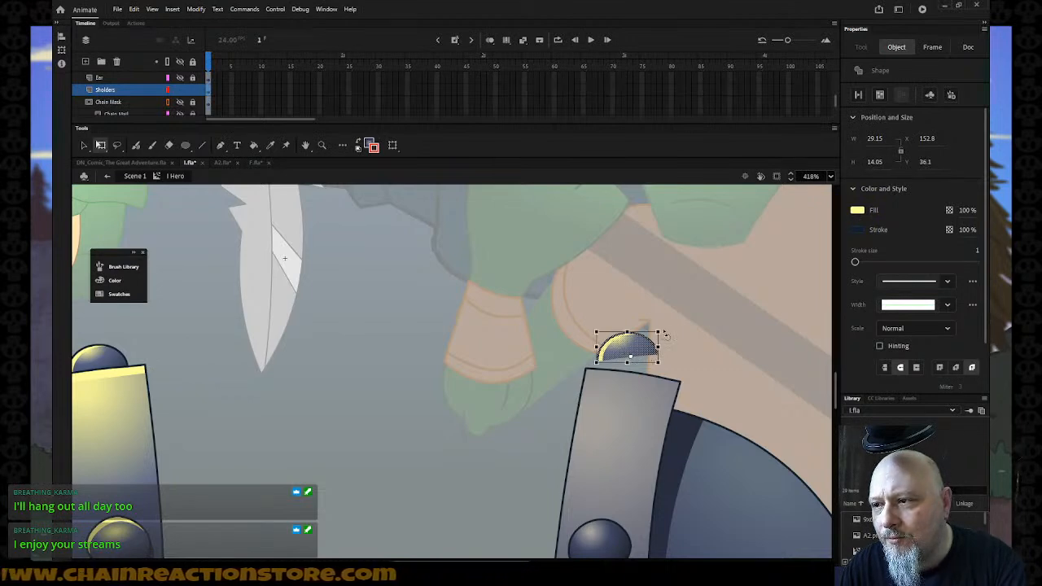
left_click_drag(662, 332, 642, 366)
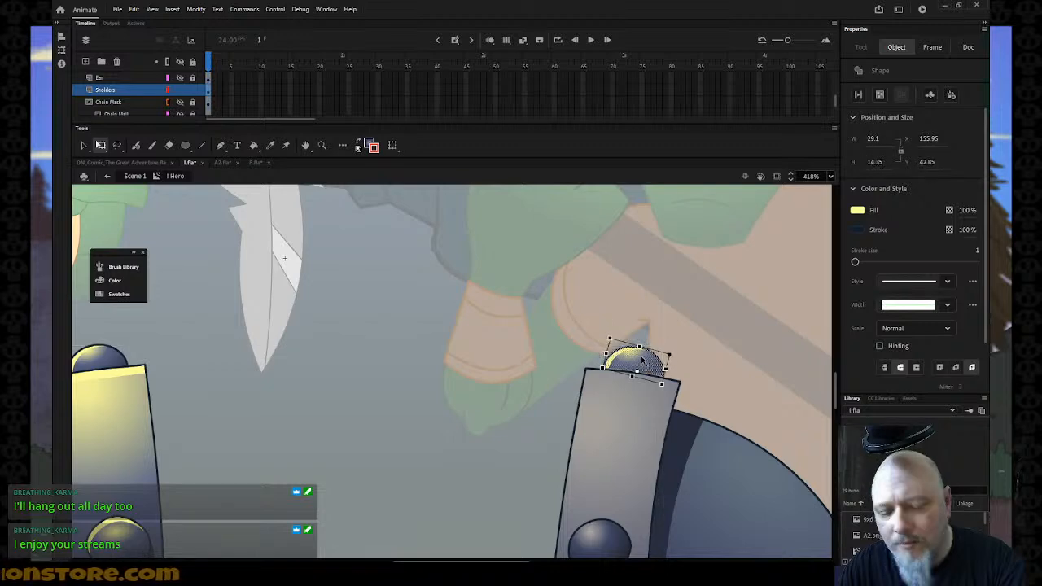
Step: Shift the duplicated top rivet slightly so it sits flush on the upper edge of the second plate's border
key("z")
left_click_drag(562, 309, 700, 399)
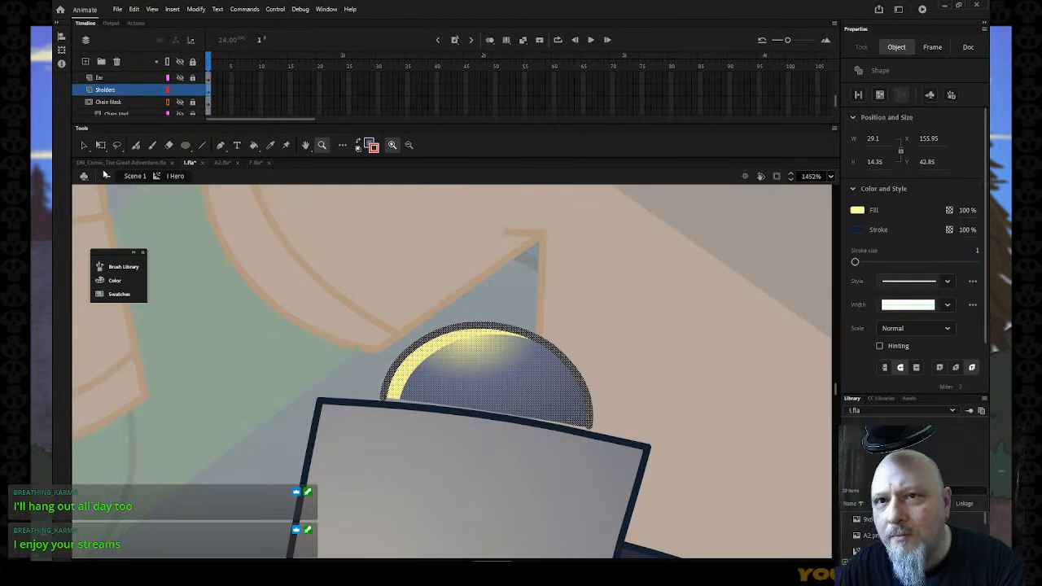
left_click(85, 147)
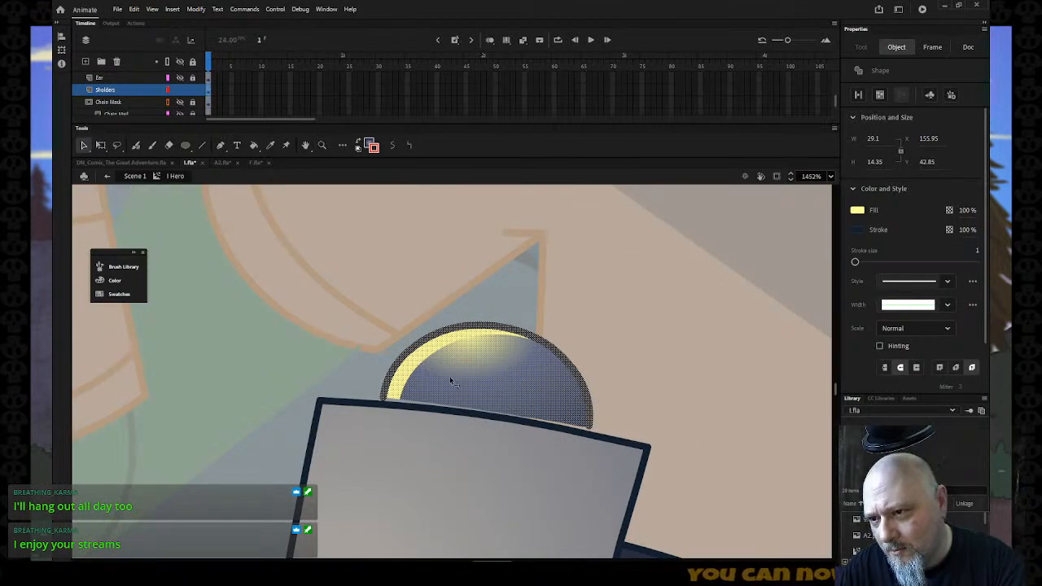
left_click_drag(454, 378, 448, 382)
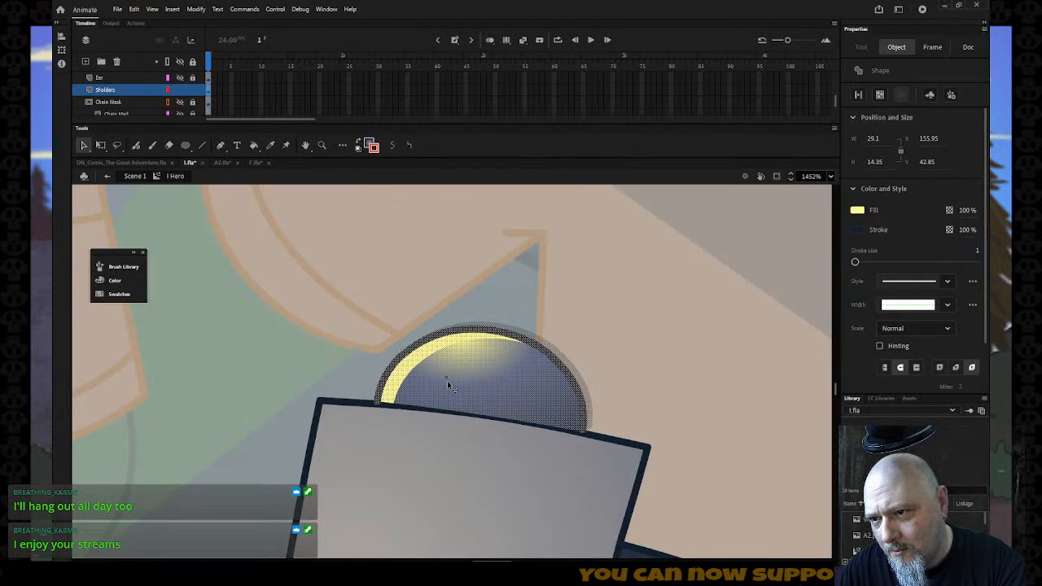
left_click(344, 343)
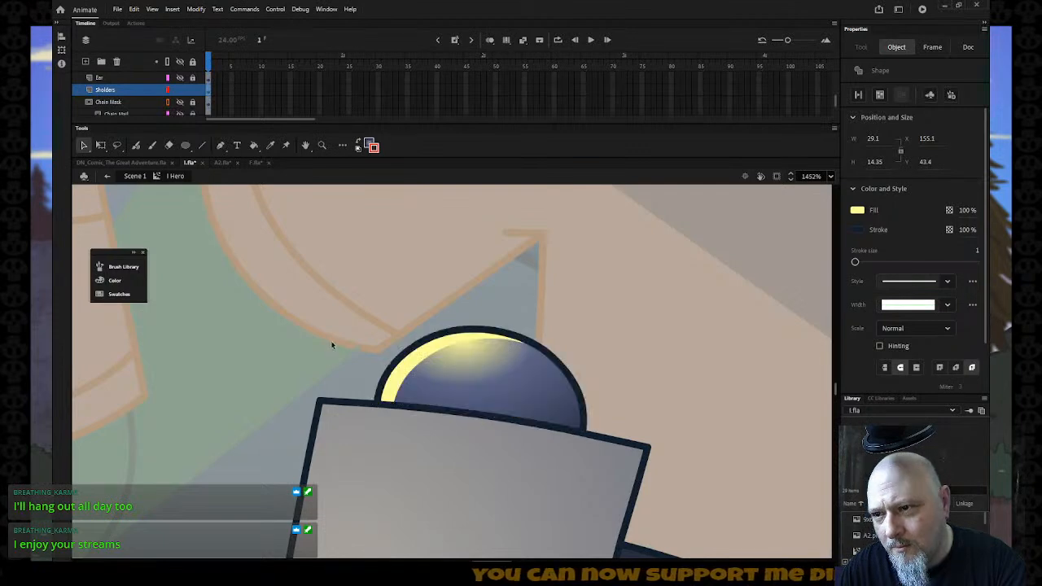
Step: Sample the second plate border's gradient and fill the body of its top rivet with it, fill lock off
key("z")
left_click(575, 384, "alt")
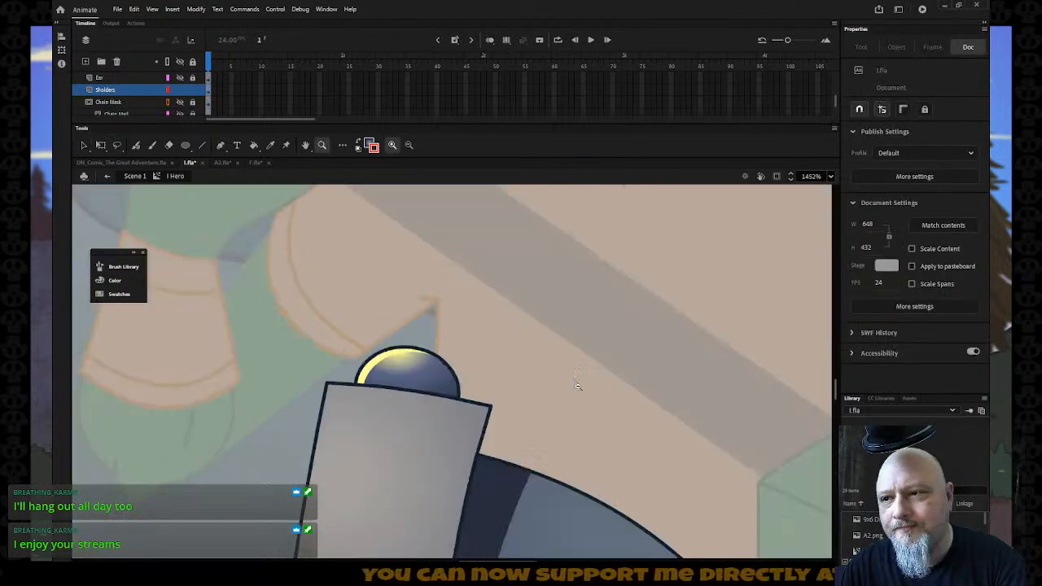
left_click(575, 387, "alt")
left_click(572, 388, "alt")
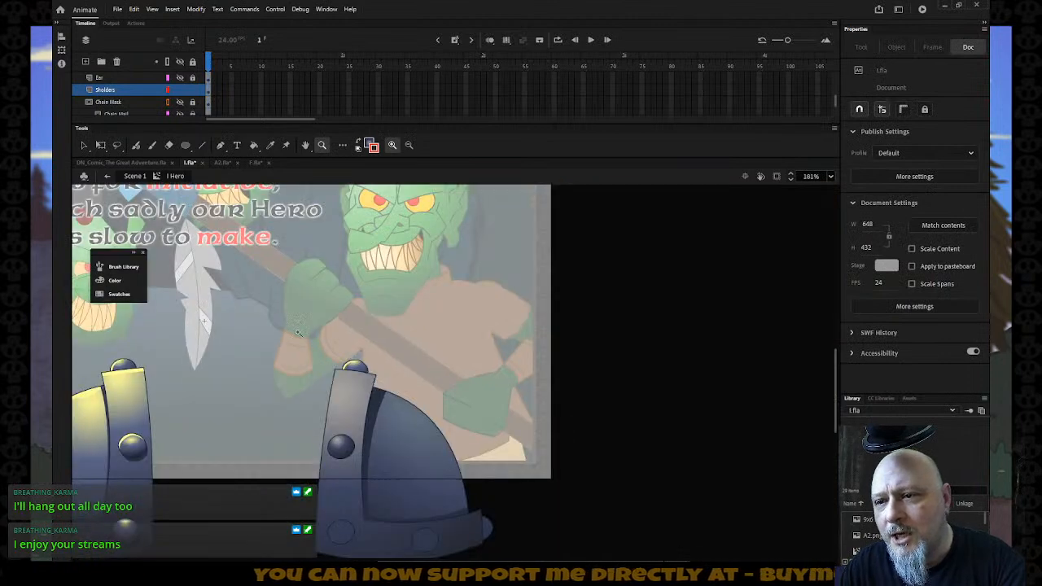
left_click_drag(434, 460, 279, 314)
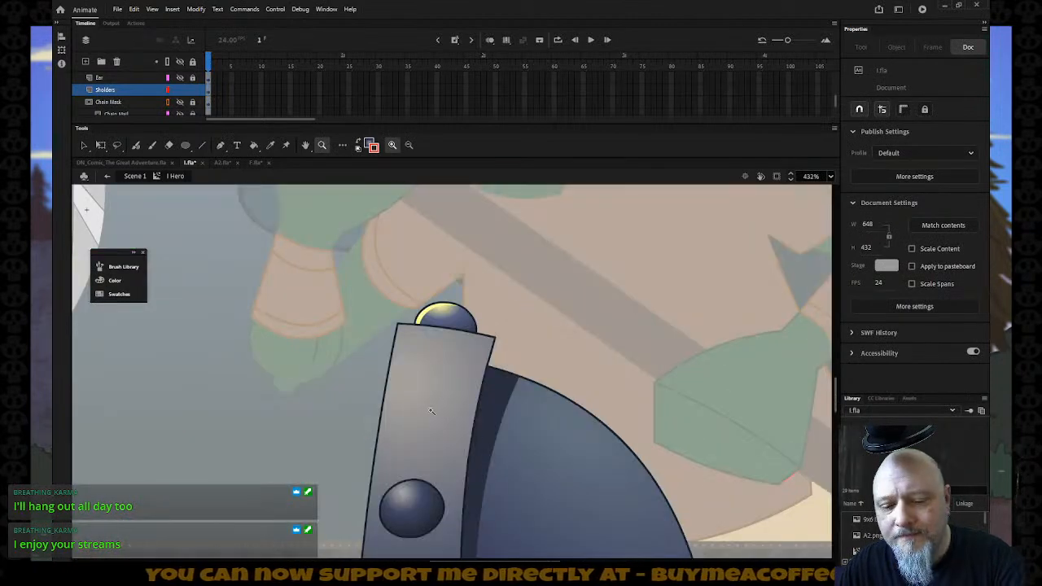
key("i")
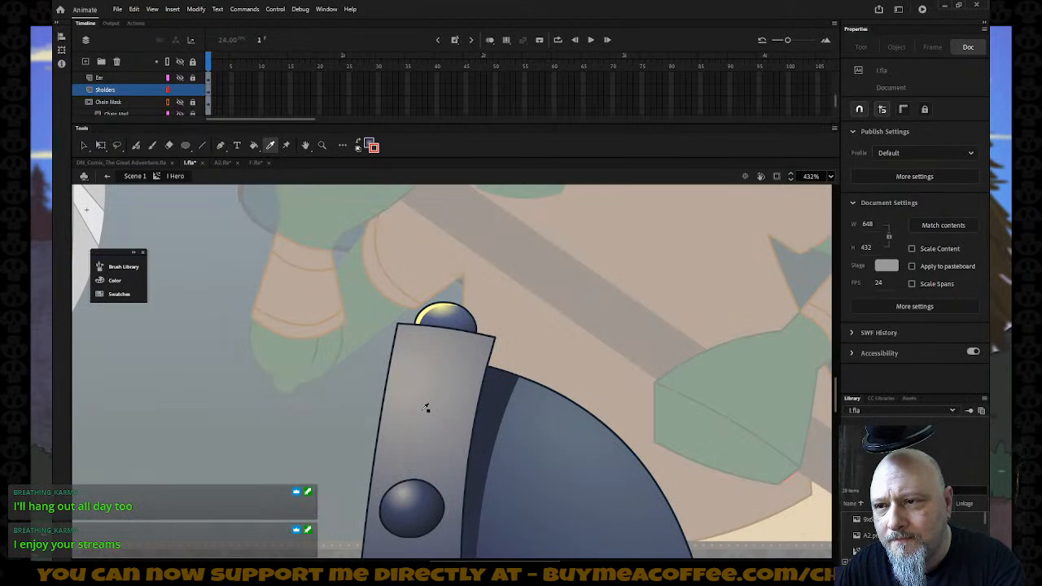
left_click(425, 408)
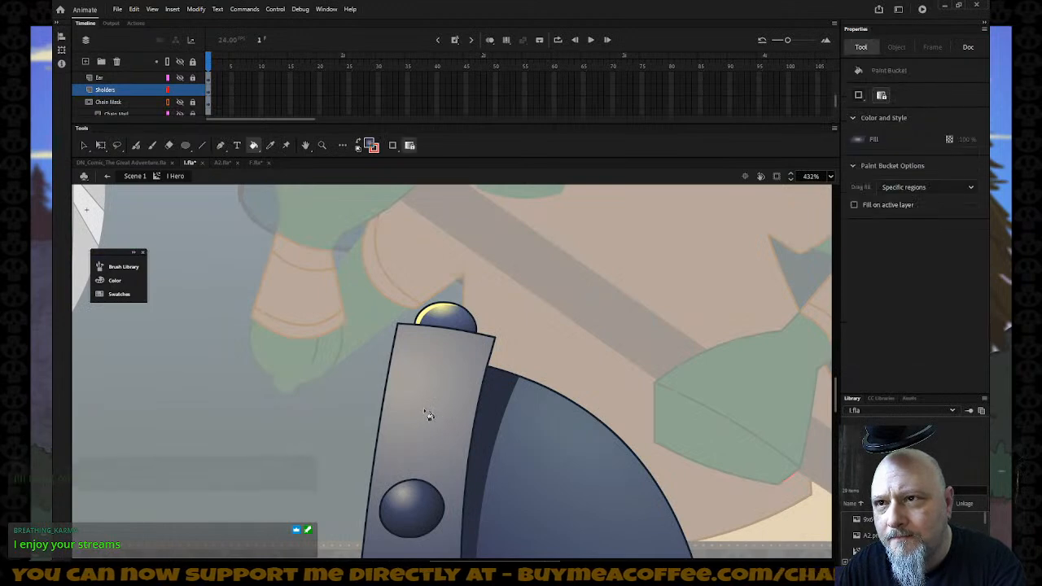
left_click(445, 314)
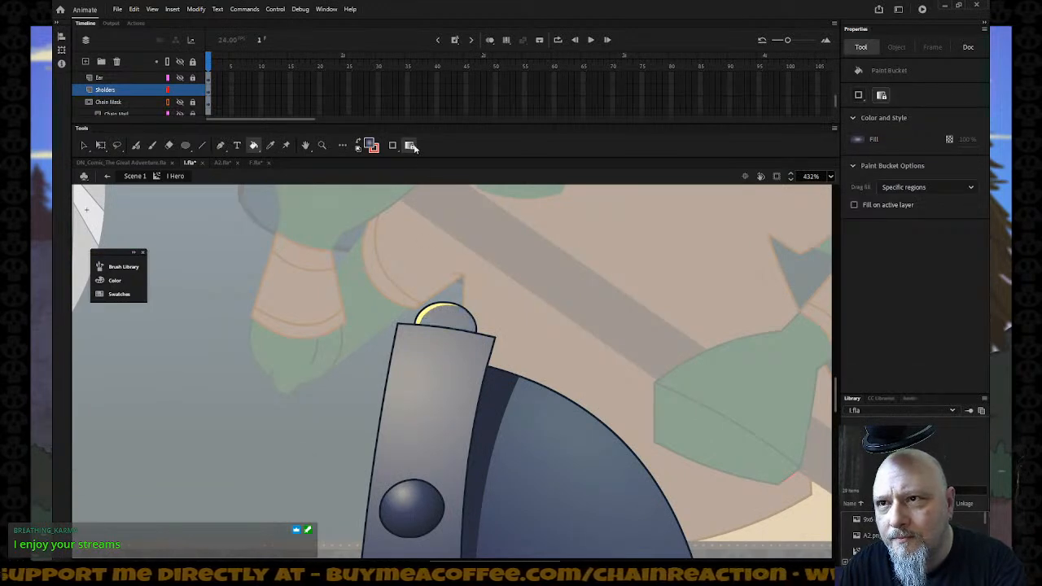
left_click(456, 324)
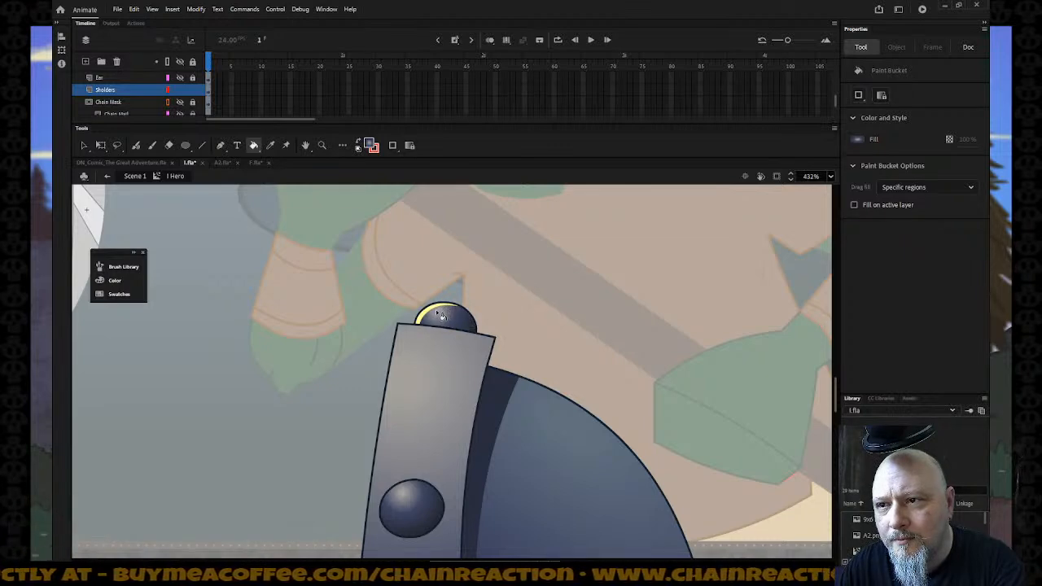
Step: Pick the border's grey as fill color, lighten it to #B2AFAC, and fill the top rivet's yellow crescent highlight with it
left_click(368, 145)
left_click(442, 387)
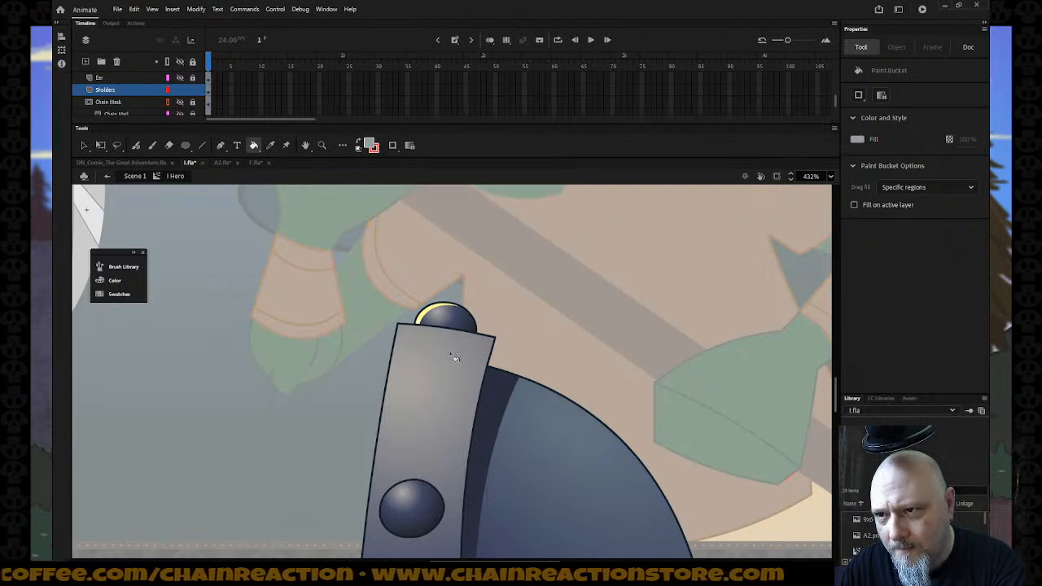
left_click(370, 145)
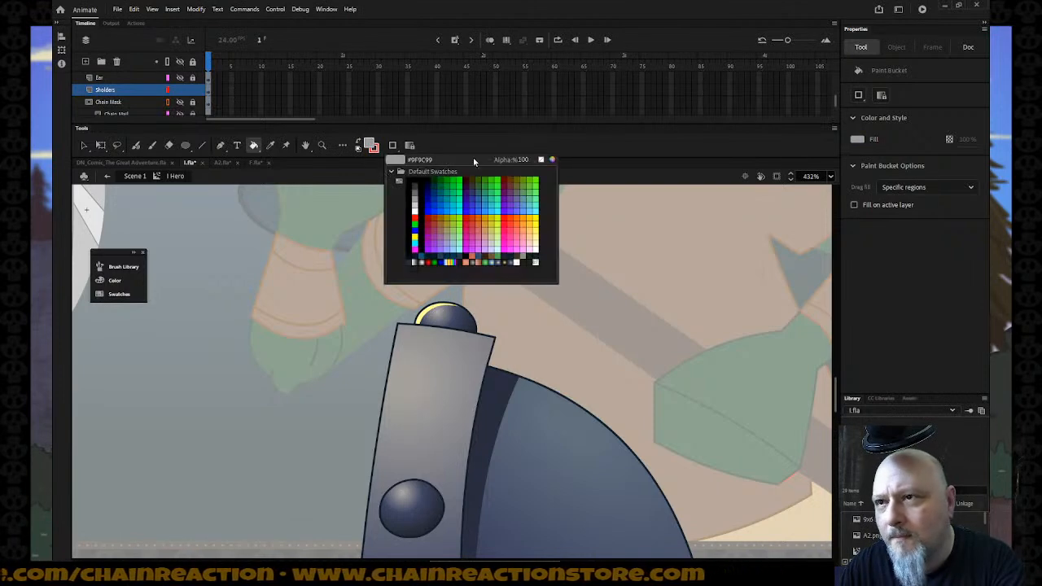
left_click(552, 160)
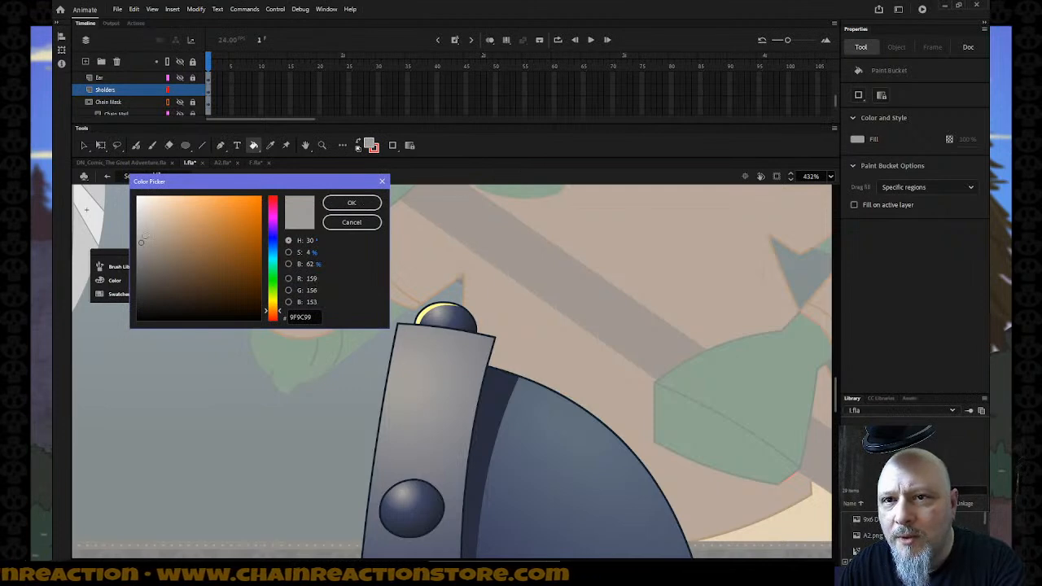
left_click(140, 233)
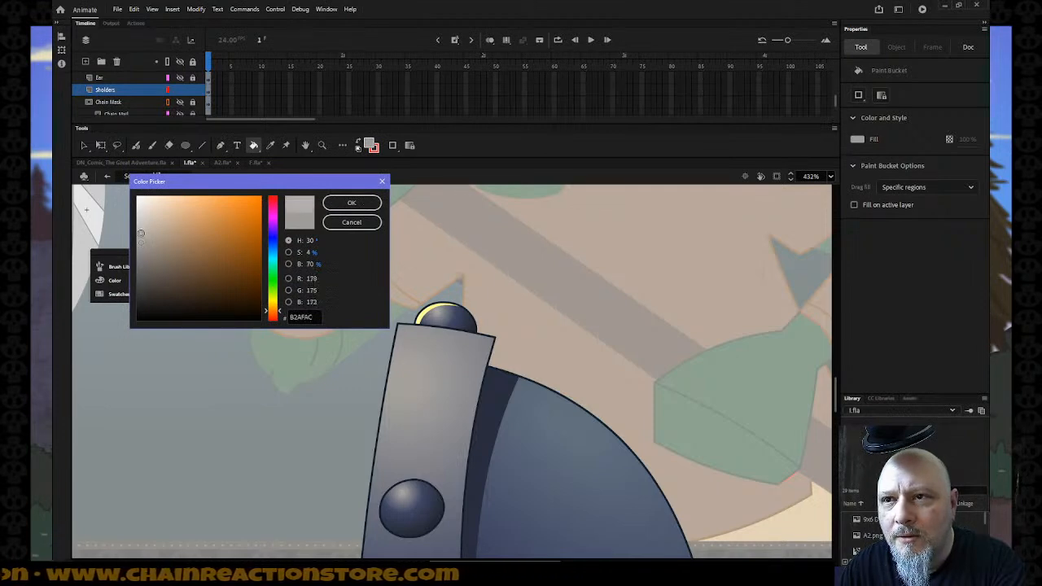
left_click(352, 203)
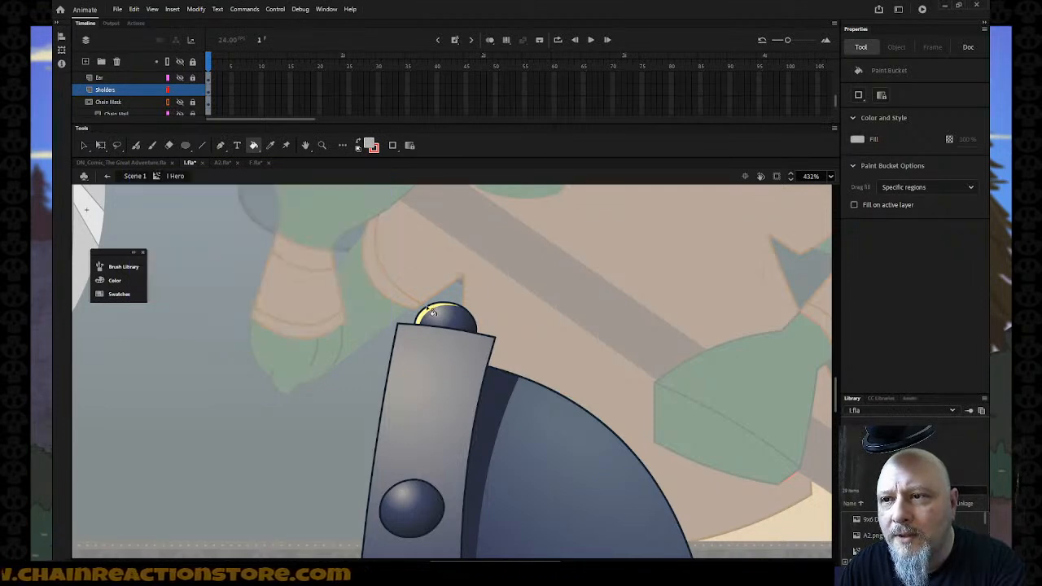
scroll(529, 278, "down", 5)
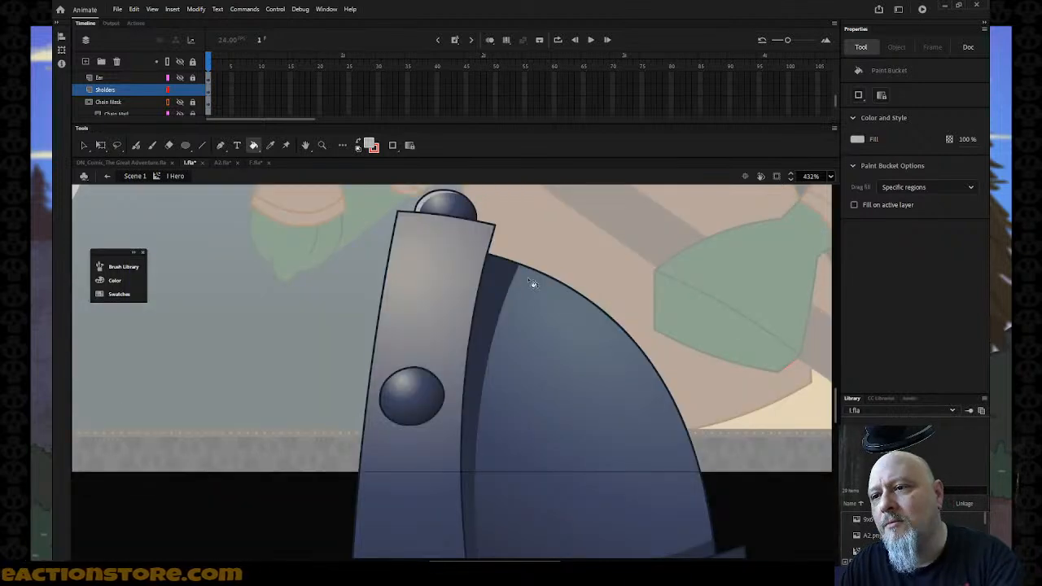
Step: Delete the fill and outline of the upper round rivet on the second plate's border
scroll(525, 280, "up", 3)
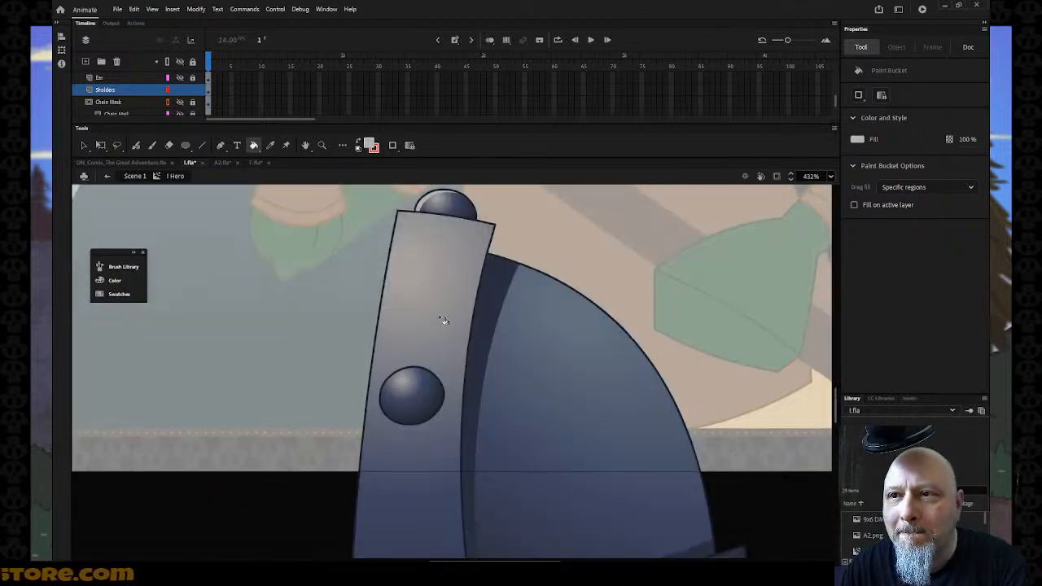
mouse_move(495, 560)
left_mouse_down()
mouse_move(409, 560)
mouse_move(488, 561)
left_mouse_up()
left_click(83, 145)
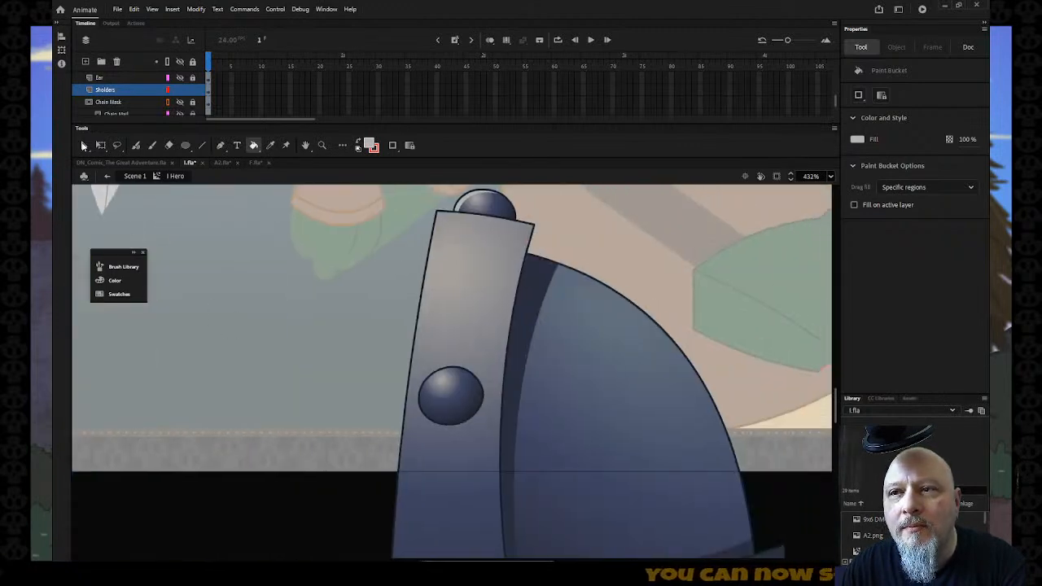
left_click(435, 396)
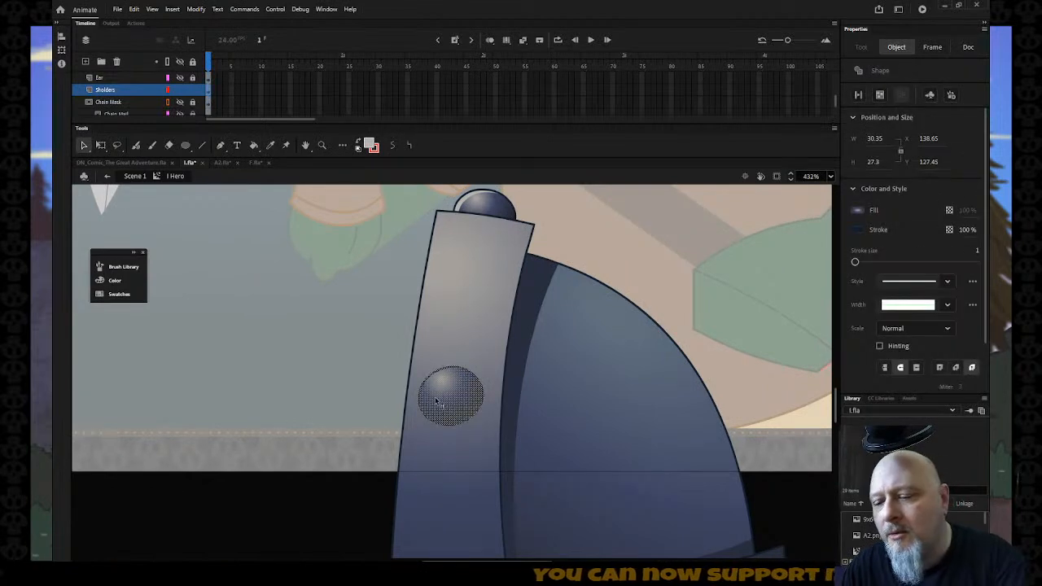
key("Delete")
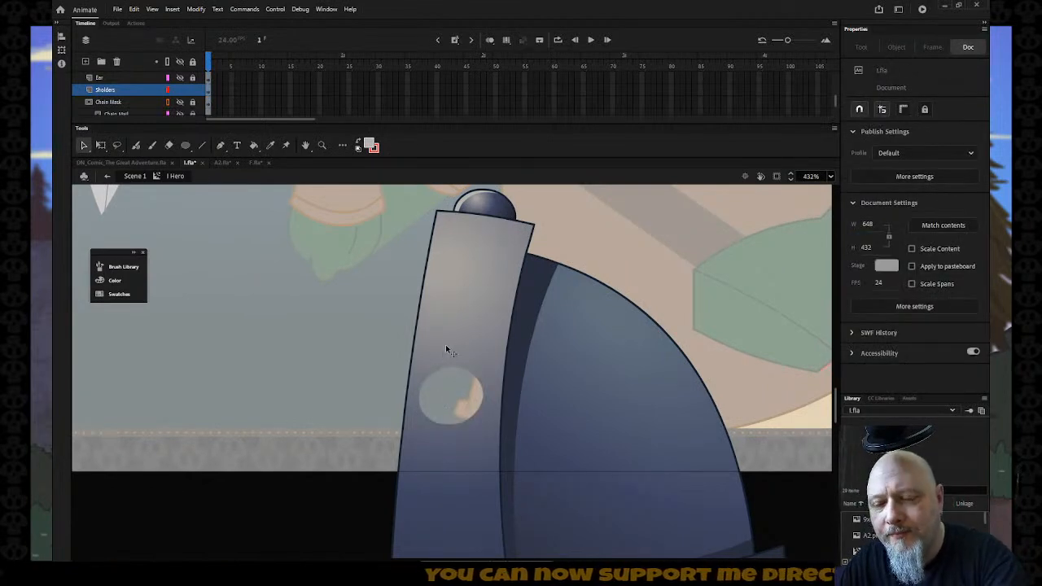
Step: Duplicate the finished plate's yellow-lit round rivet with its outline and position the copy over the hole in the second plate's border
key("i")
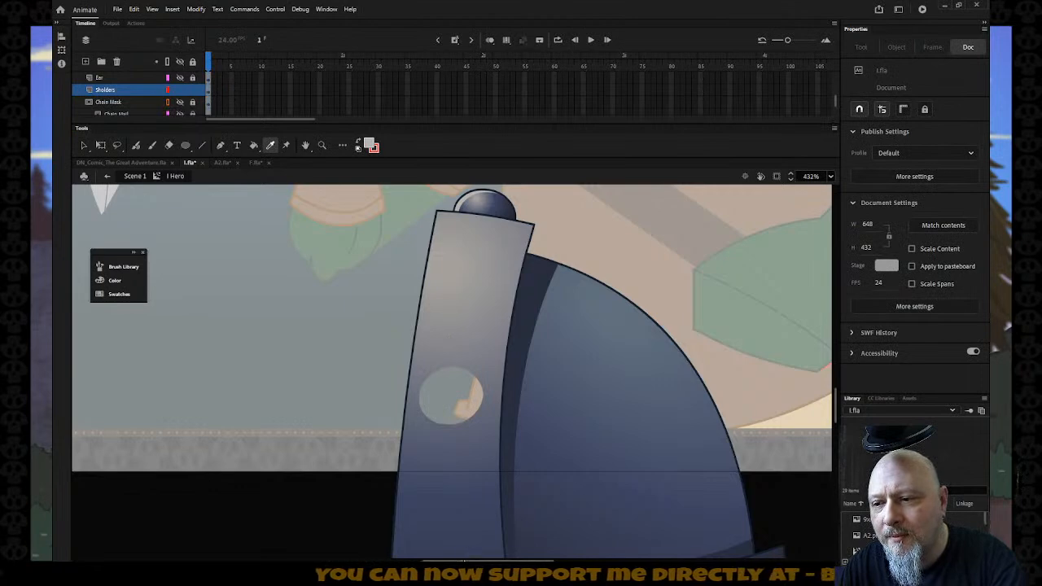
scroll(391, 497, "left", 5)
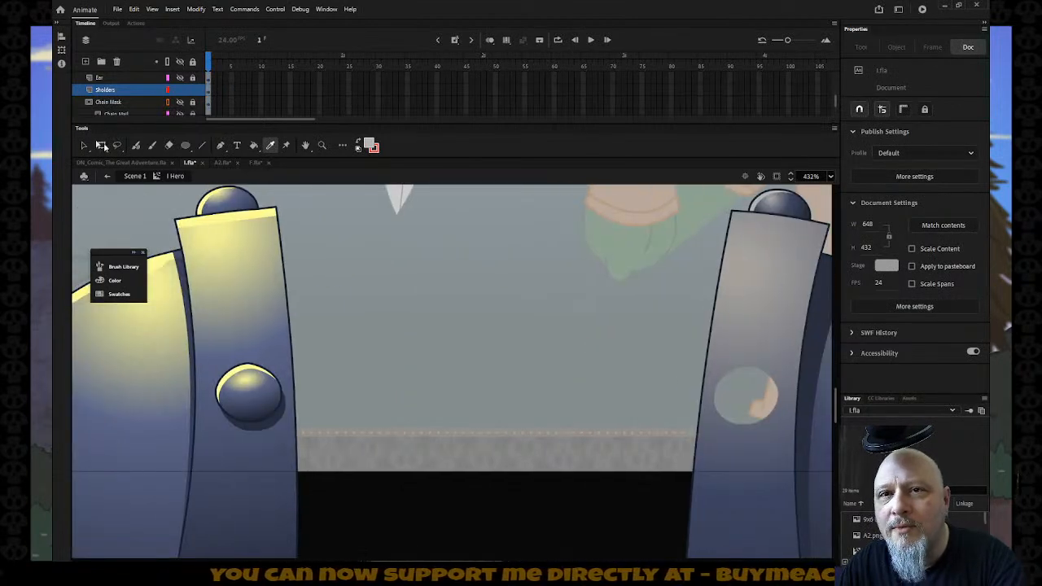
left_click(81, 147)
left_click(228, 380)
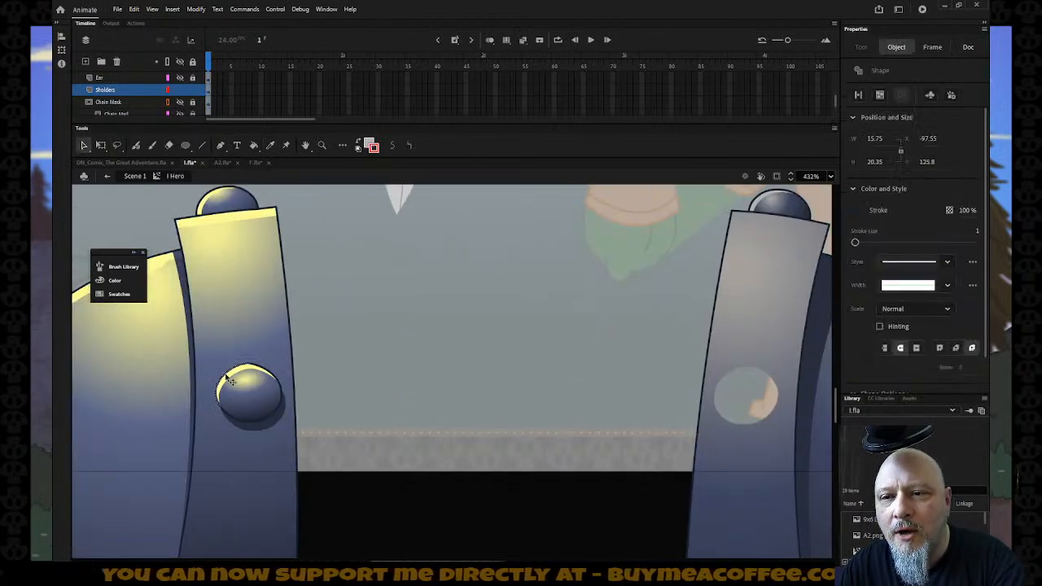
double_click(236, 384)
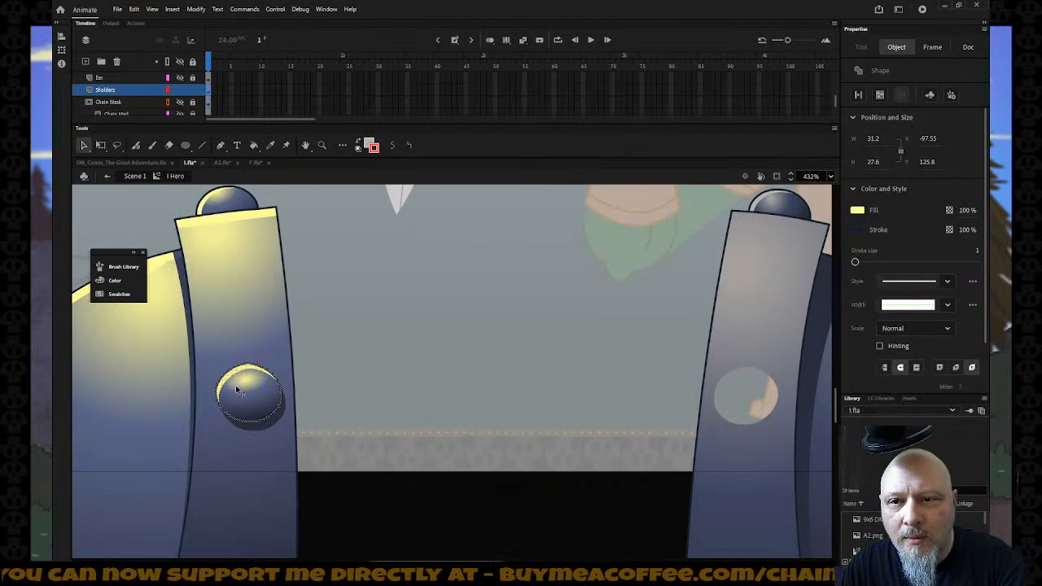
left_click_drag(244, 399, 740, 404)
key("Down")
key("Down")
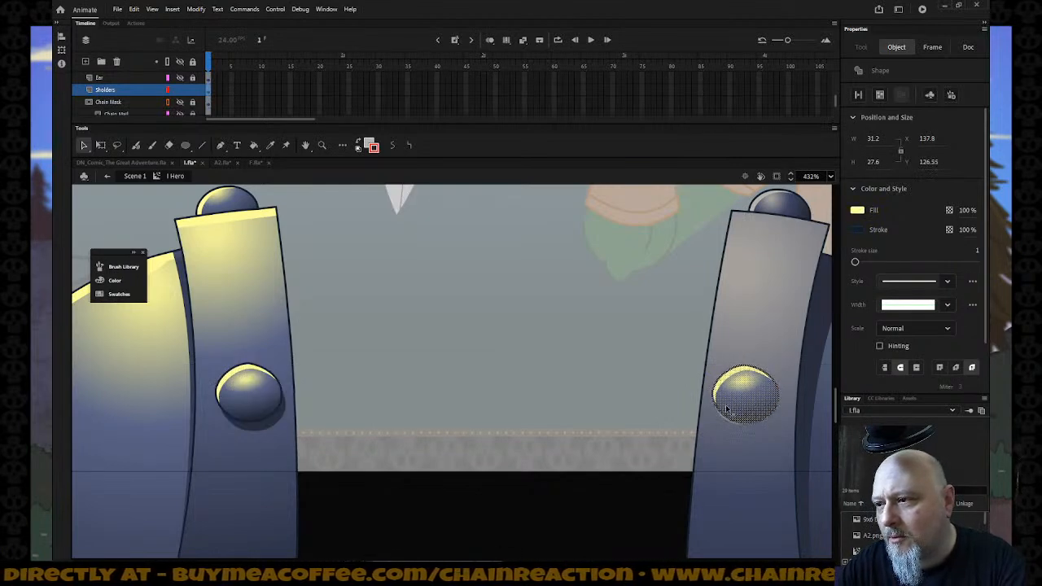
left_click_drag(727, 410, 727, 409)
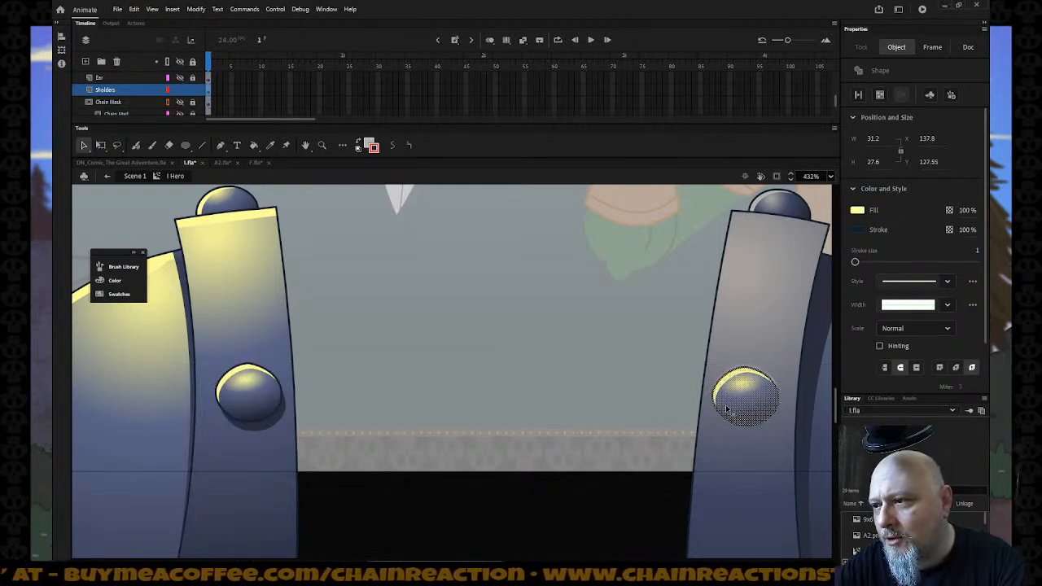
left_click(546, 513)
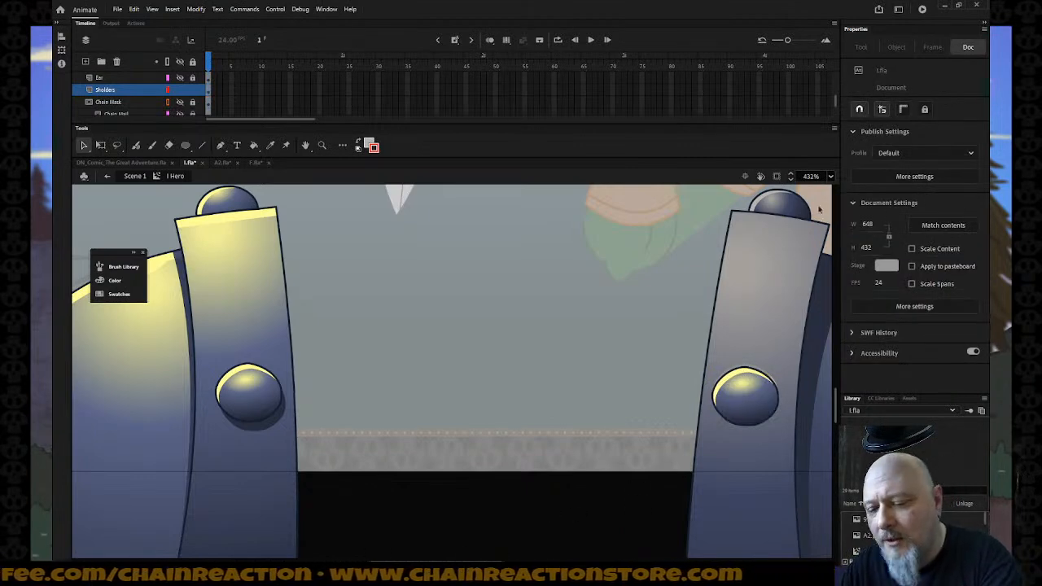
Step: Sample the top rivet's blue-grey gradient and fill the body of the duplicated round rivet with it, fill lock off
key("k")
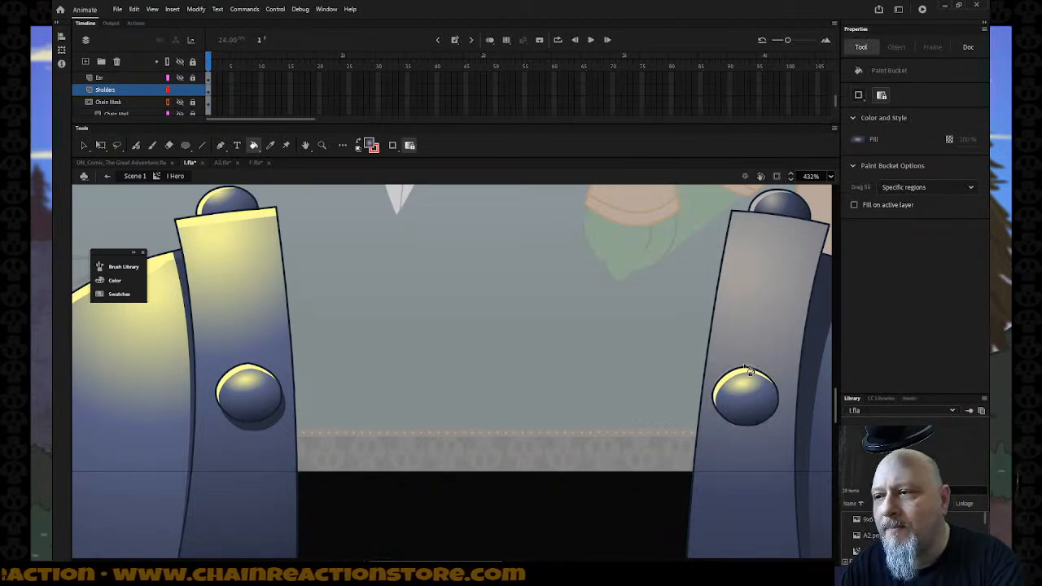
key("b")
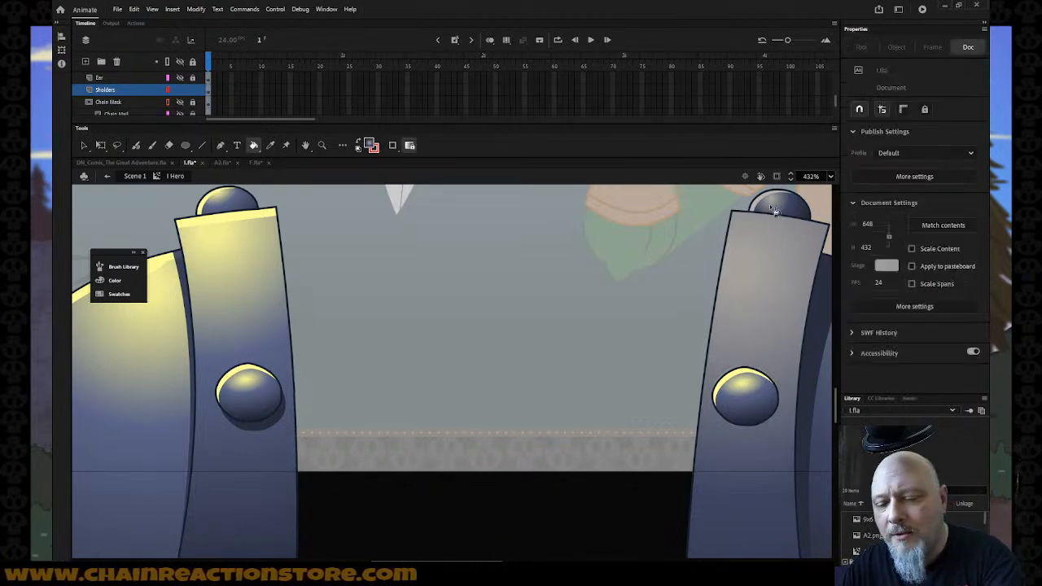
key("k")
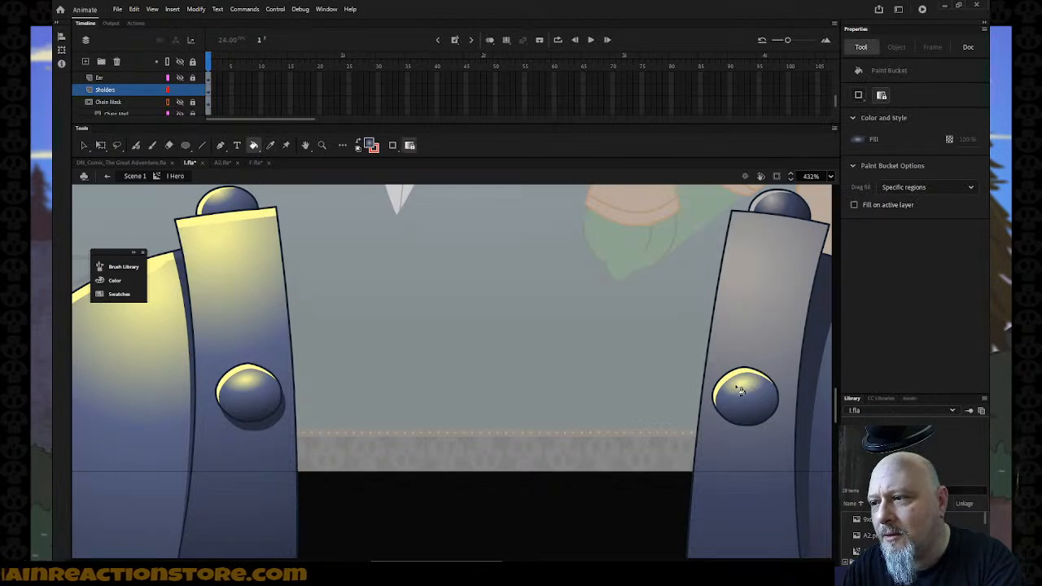
left_click(740, 391)
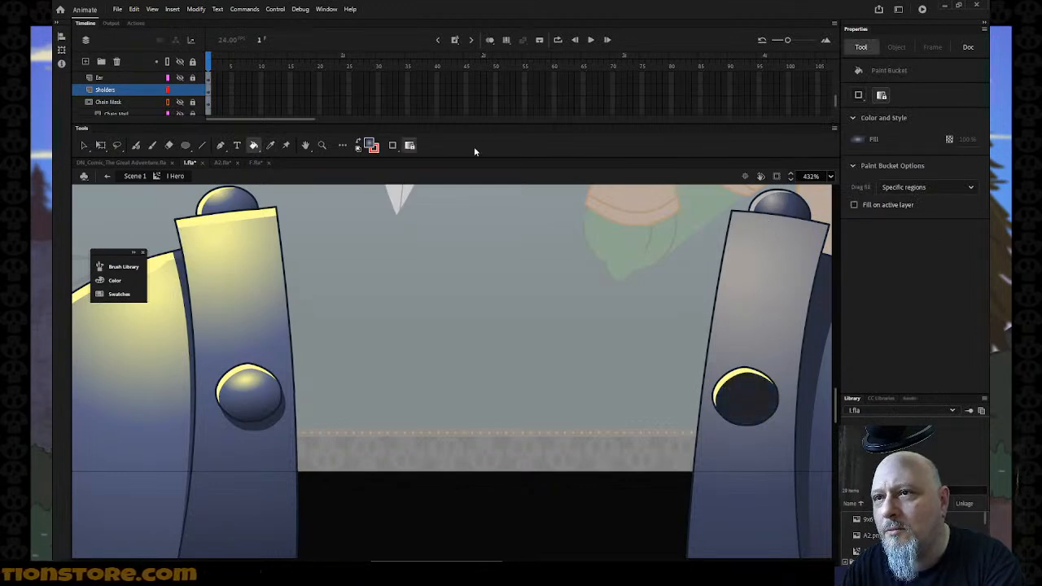
left_click(410, 148)
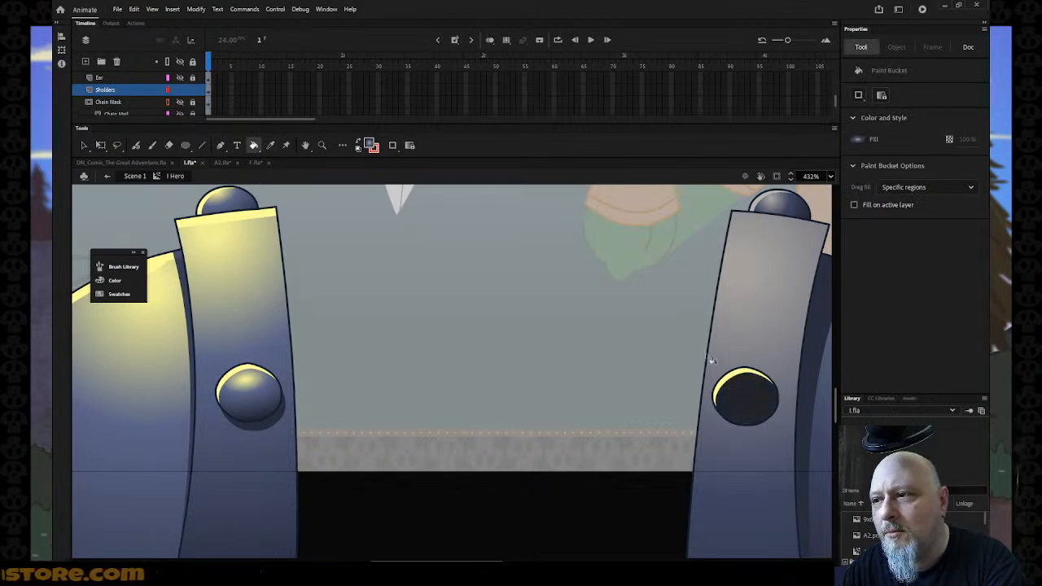
left_click(738, 389)
Step: Sample the top rivet's light grey highlight and fill the round rivet's yellow crescent with it
key("i")
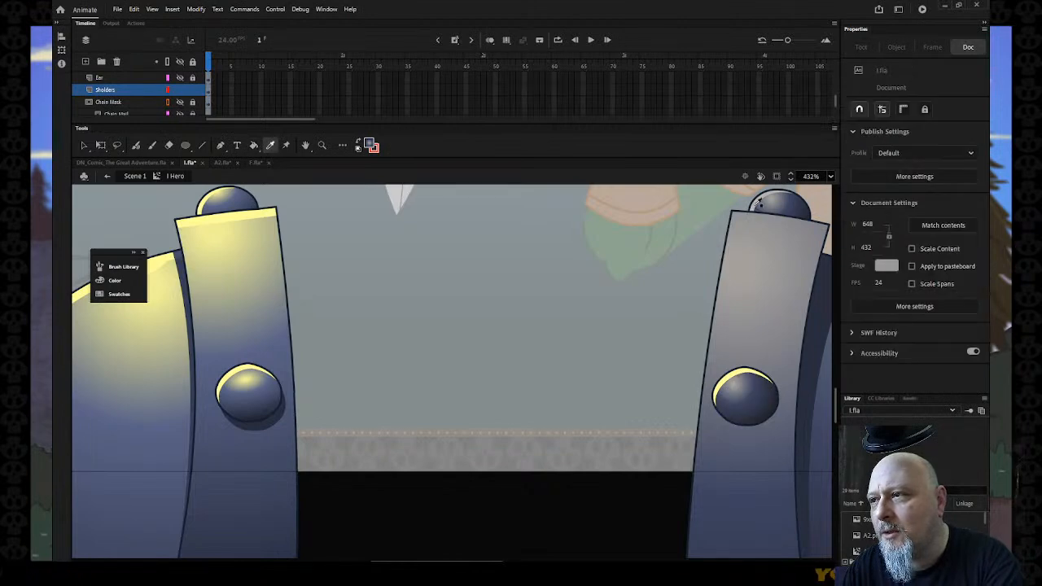
left_click(736, 359)
left_click(729, 383)
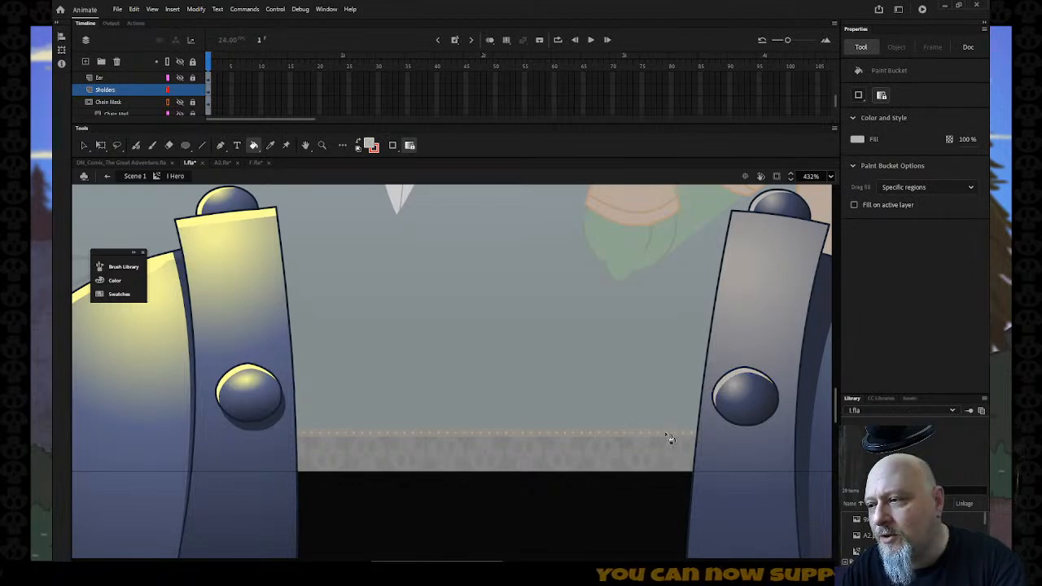
Step: Duplicate the grey-lit round rivet's outline on the second plate's border, offset it diagonally downward, and color the copy red
left_click(83, 145)
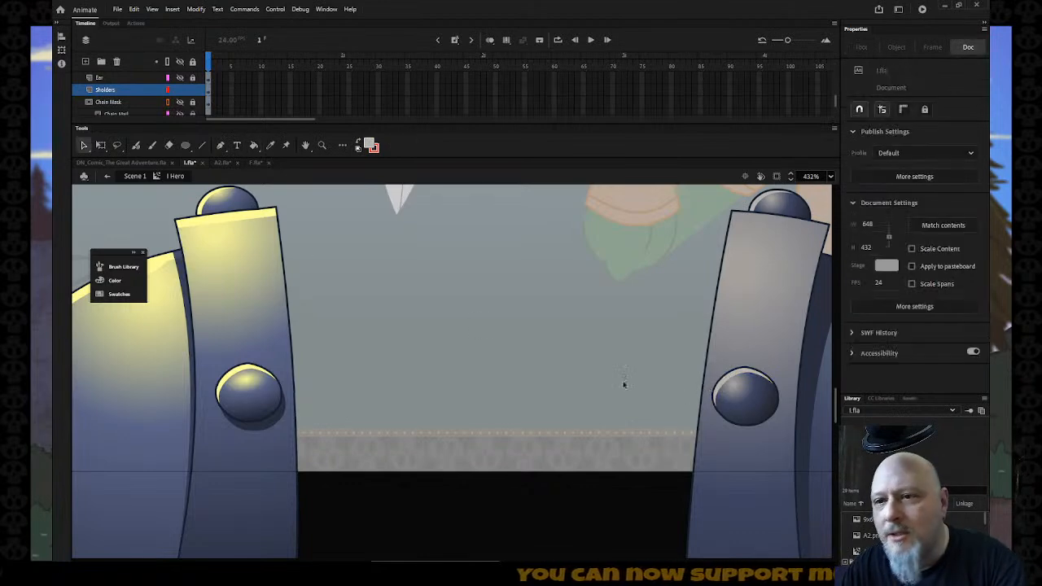
left_click(746, 427)
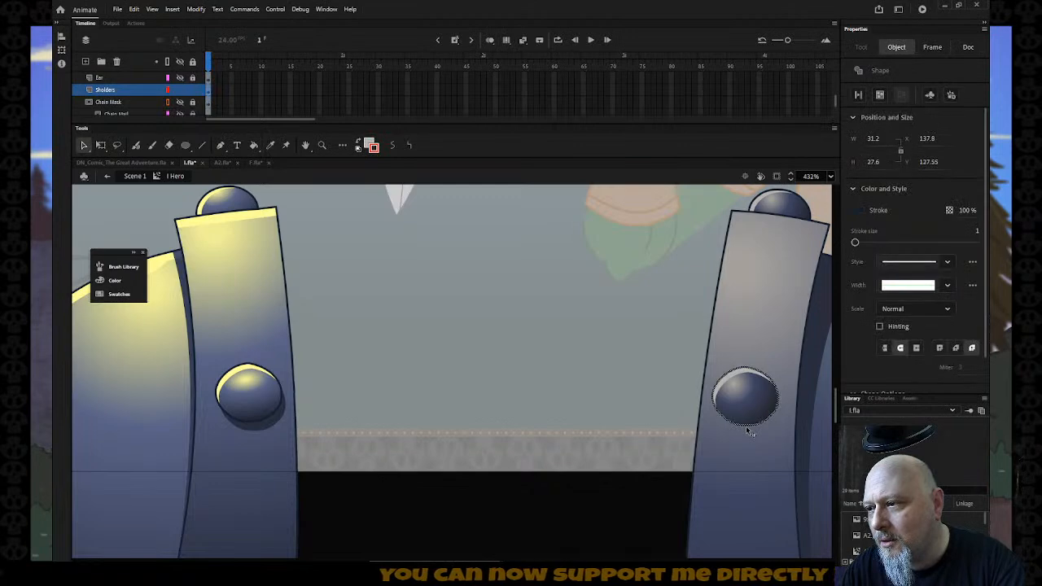
left_click_drag(749, 432, 755, 439)
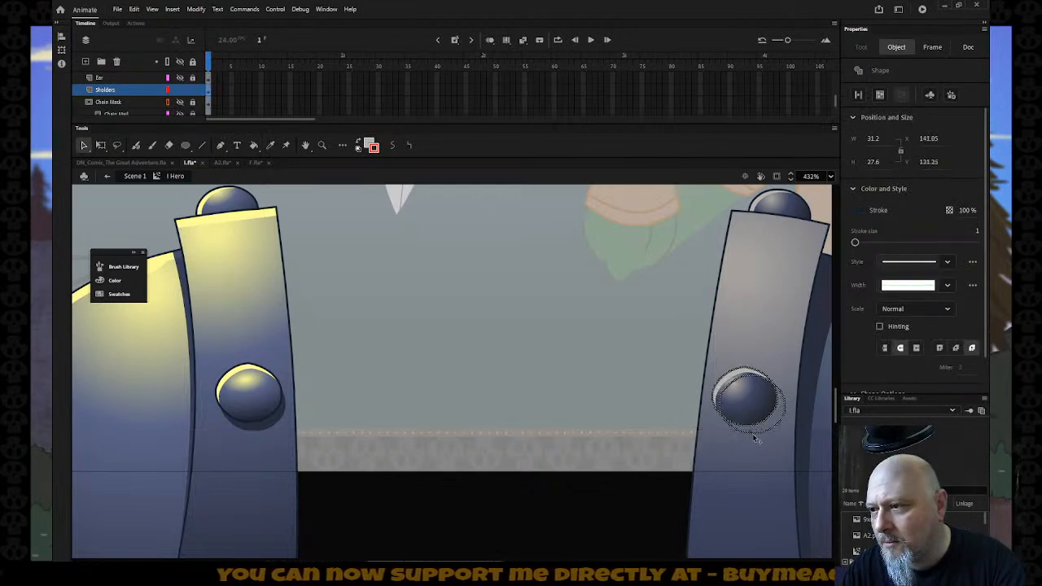
left_click(377, 150)
left_click(393, 160)
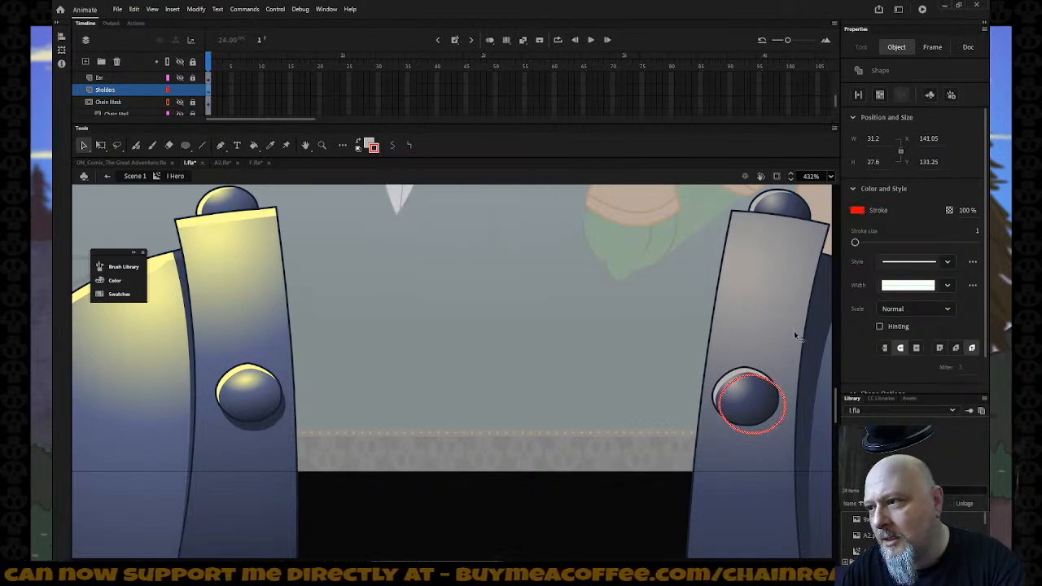
Step: Fill the crescent between the rivet and the red guide outline with the shadow color, and delete the guide outline
key("s")
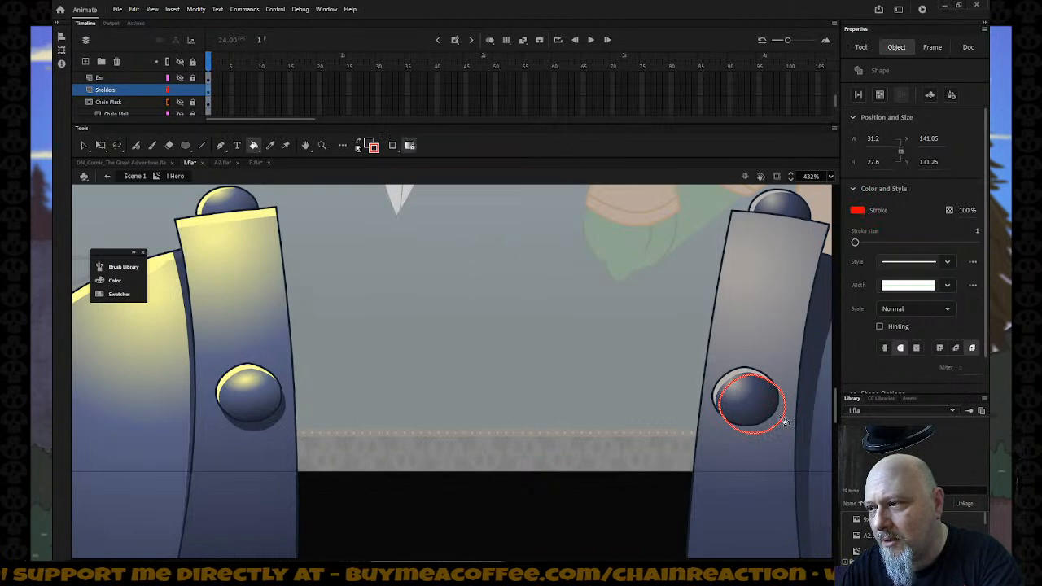
left_click(83, 147)
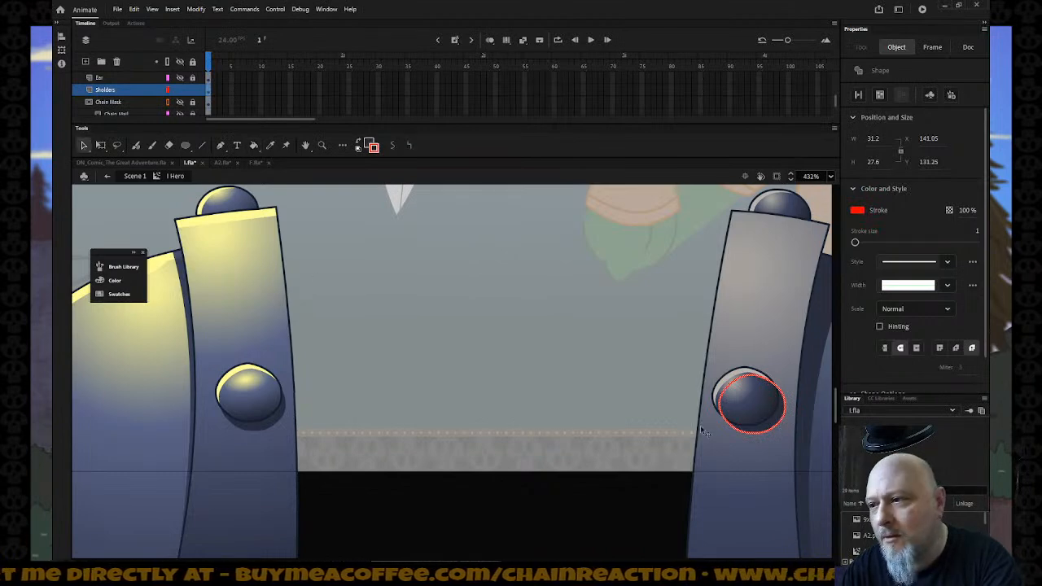
left_click(693, 424)
Step: Show all the layers of the hero symbol and return to the main scene
key("z")
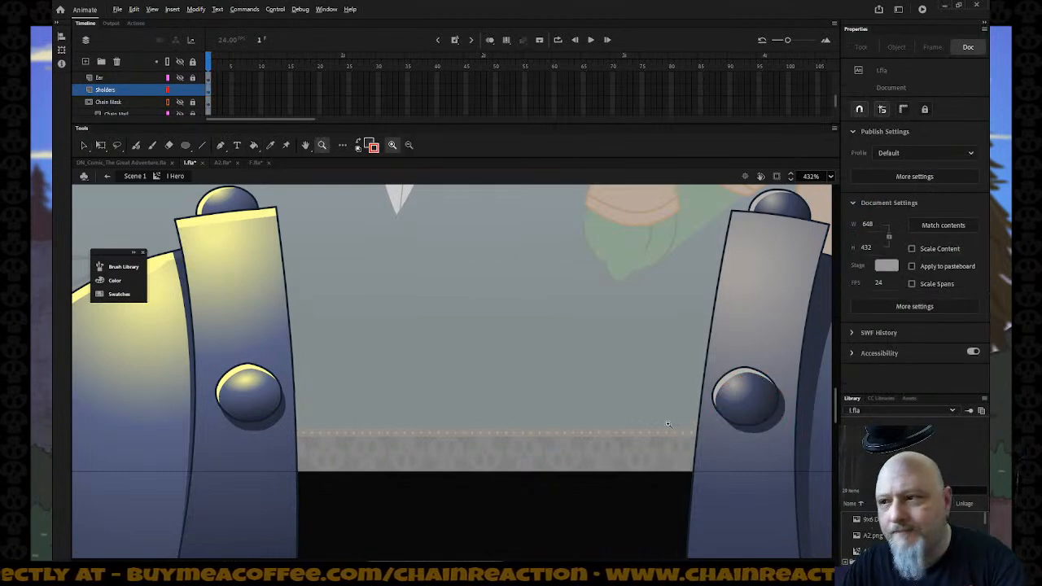
left_click(649, 425, "alt")
left_click(605, 425, "alt")
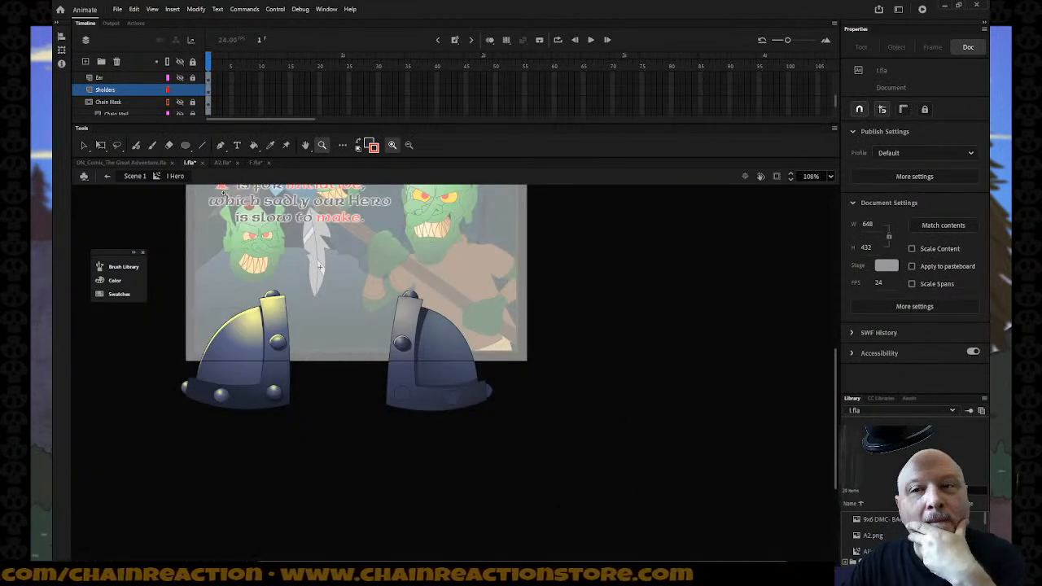
left_click(179, 62)
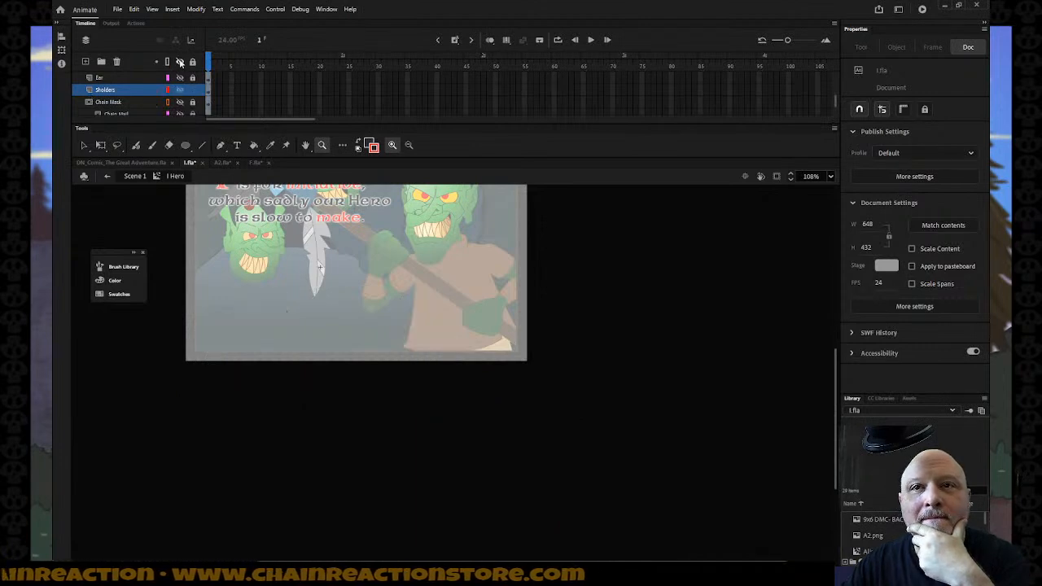
left_click(180, 63)
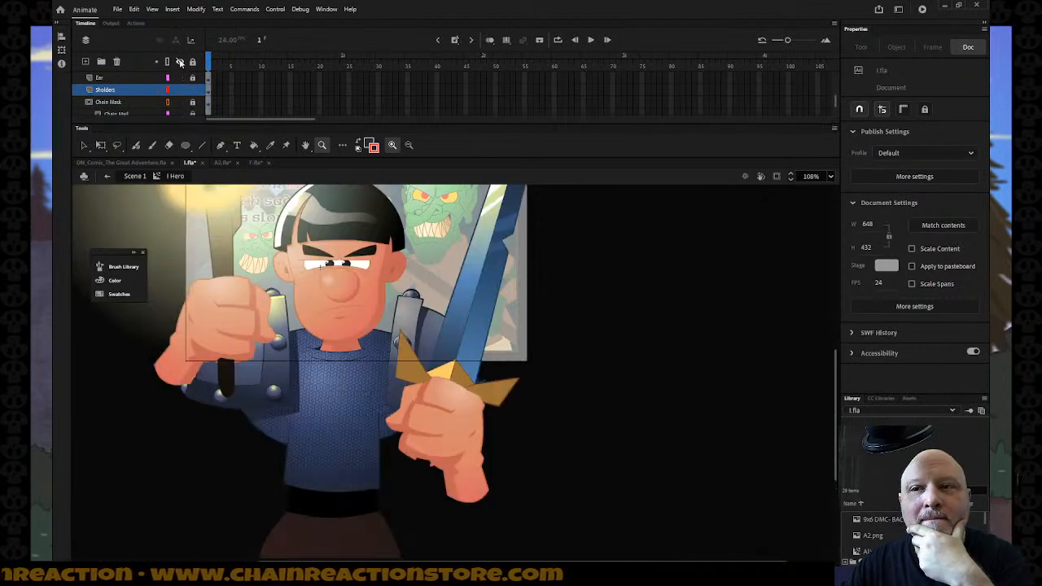
left_click(108, 178)
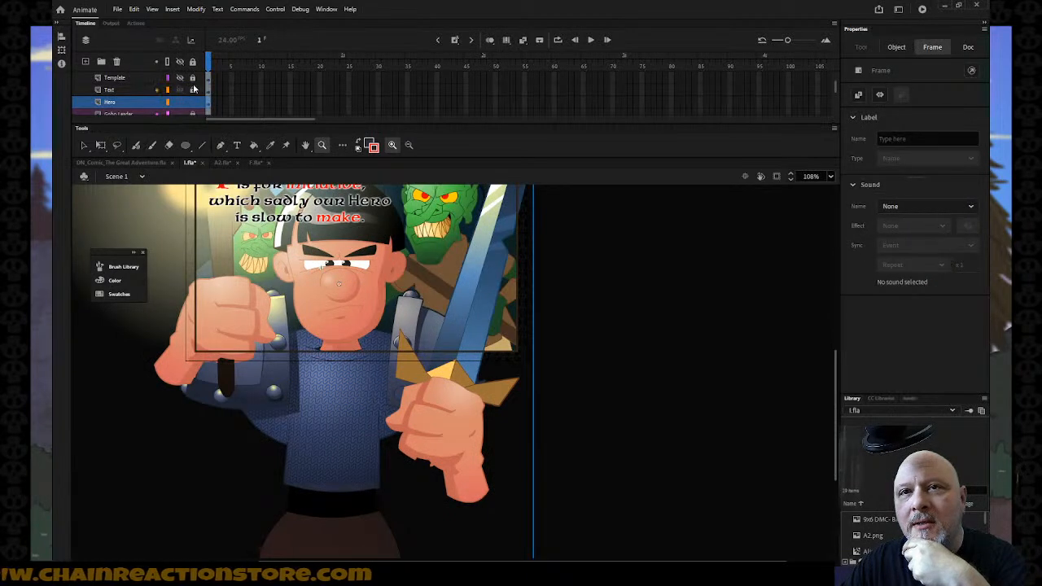
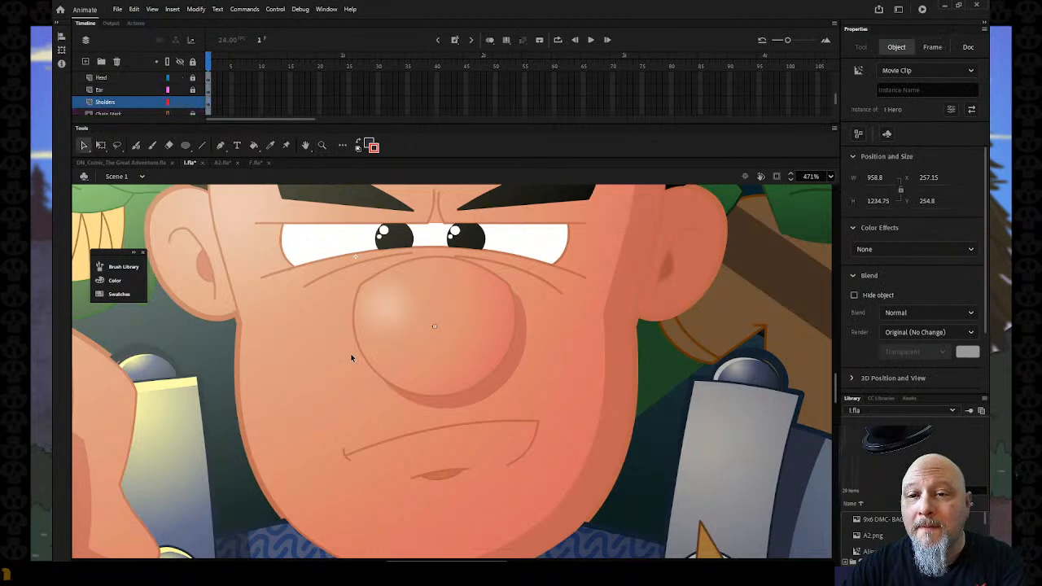
Step: Open the hero symbol for in-place editing and unlock its Outline layer
left_click(753, 356)
left_click(755, 355)
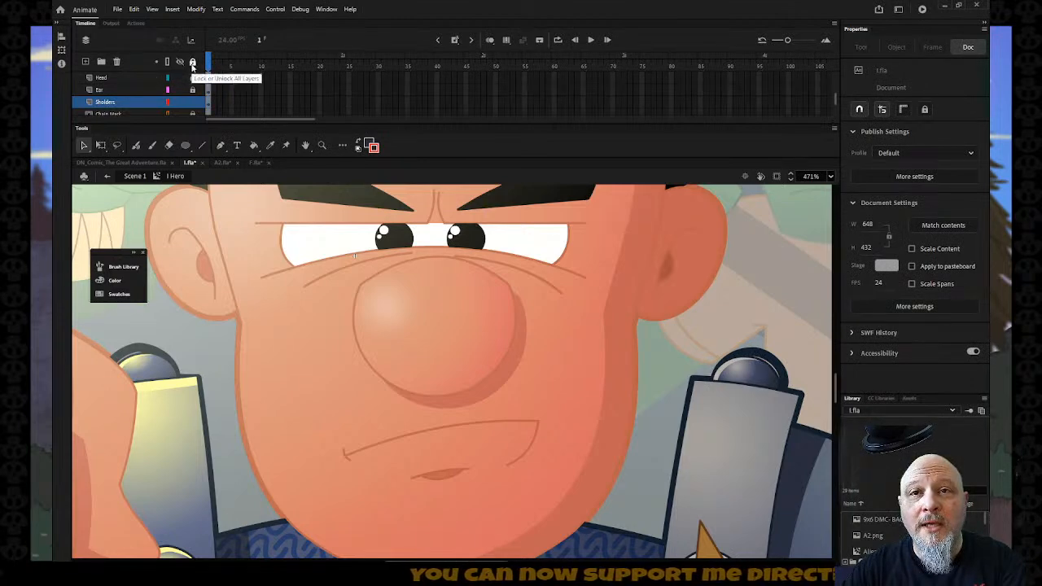
scroll(179, 83, "down", 3)
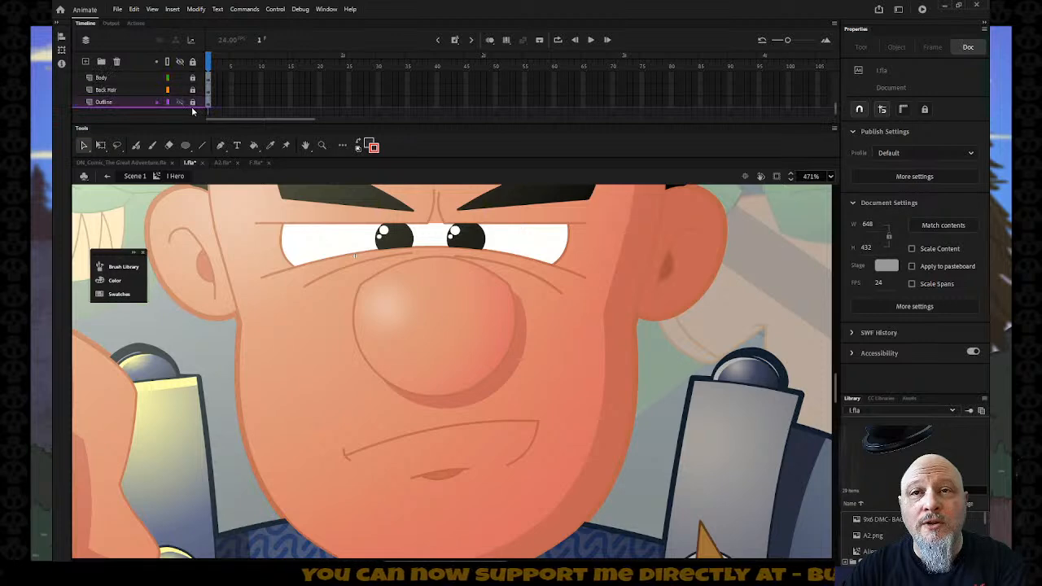
Step: Delete segments of the thick outline around the top rivet of the yellow-lit shoulder plate
left_click(143, 348)
key("Delete")
left_click(170, 360)
key("Delete")
left_click(117, 363)
key("Delete")
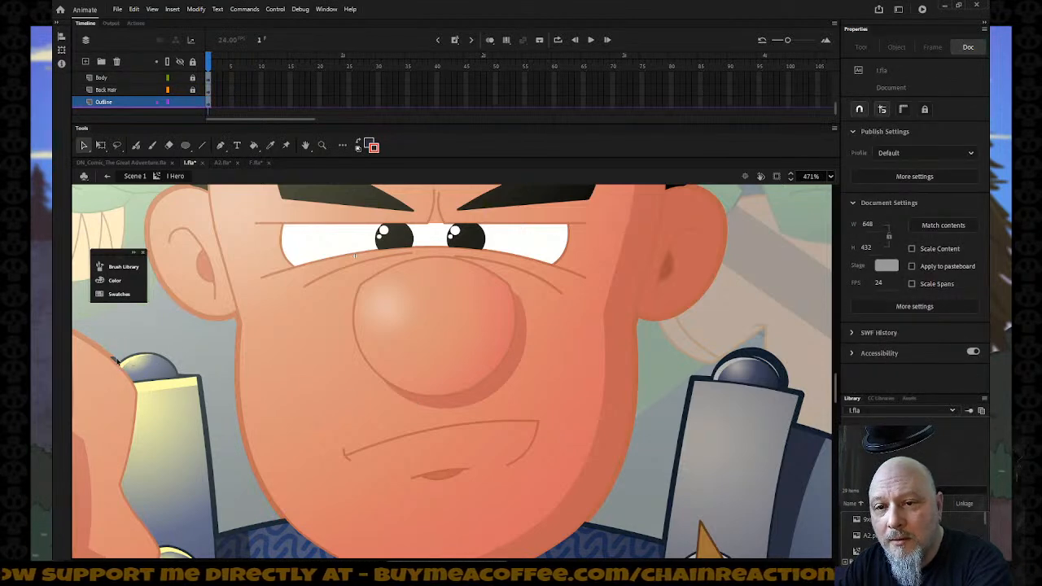
left_click(119, 363)
key("Delete")
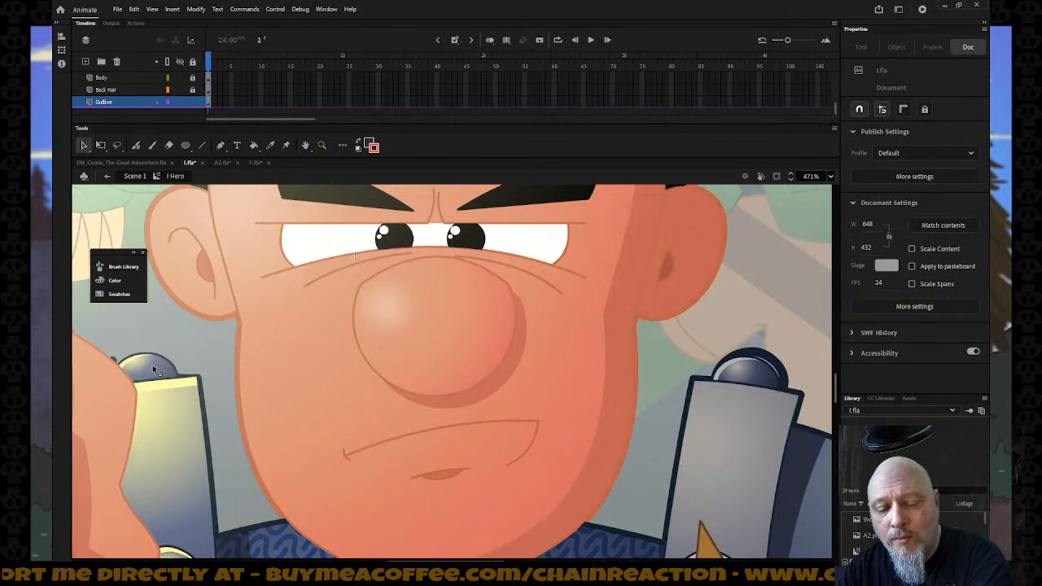
key("ctrl+z")
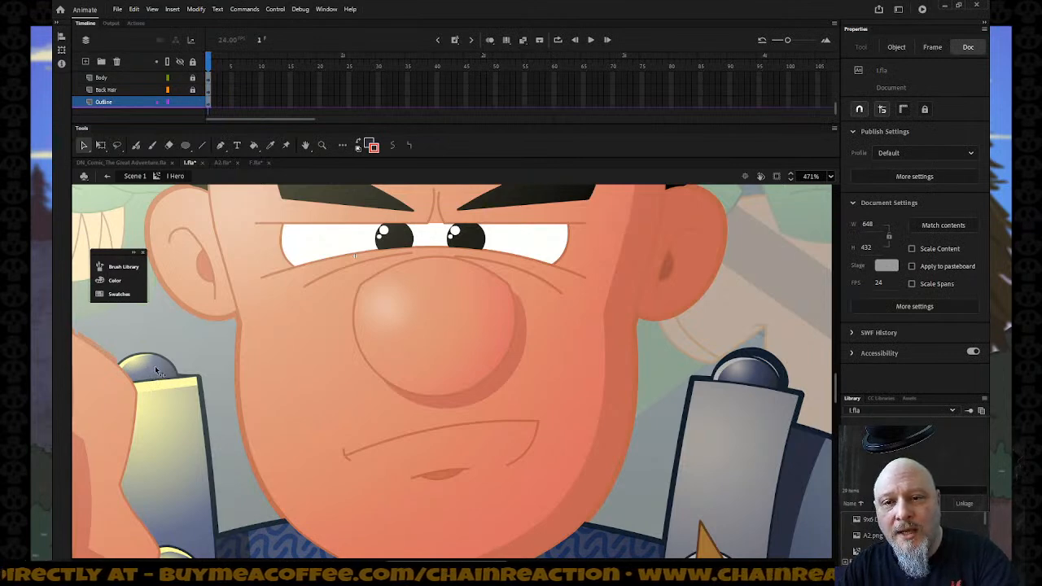
left_click(160, 372)
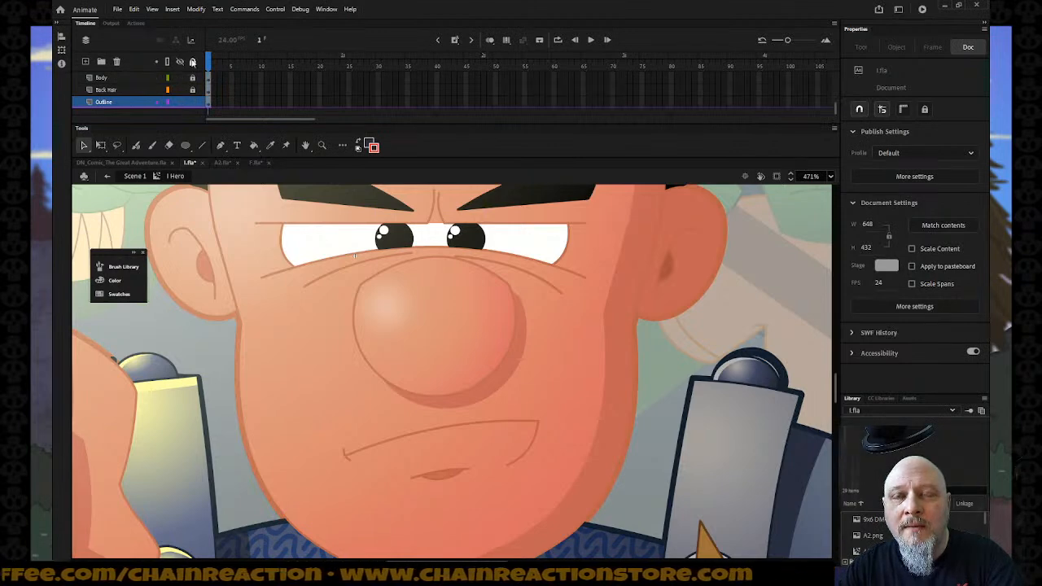
Step: Hide every layer except Outline and Sholders, and delete the leftover thick outline stub beside the yellow-lit plate's top rivet
left_click(180, 62)
left_click(181, 104)
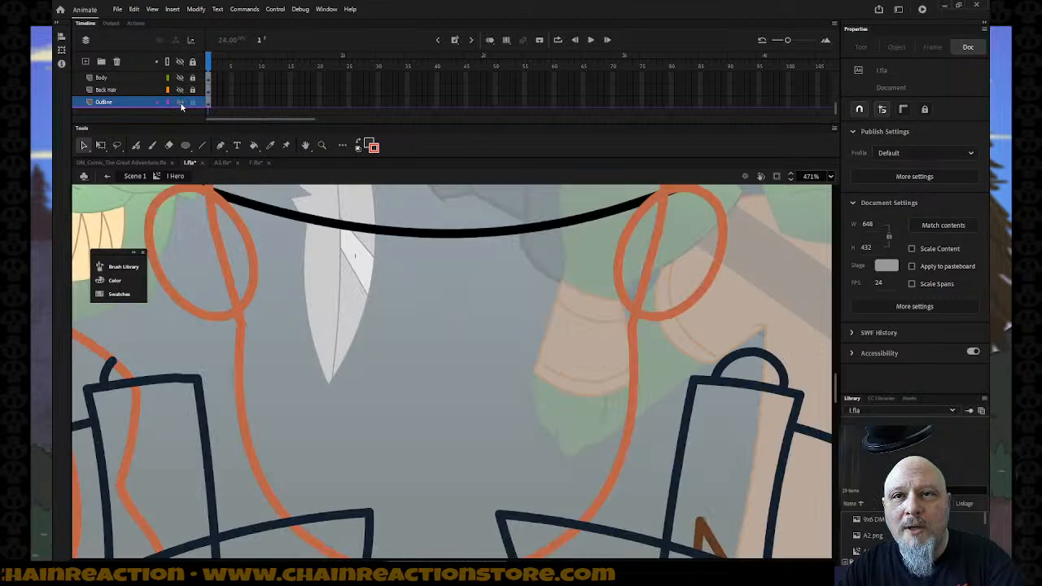
scroll(164, 97, "up", 2)
scroll(165, 102, "up", 2)
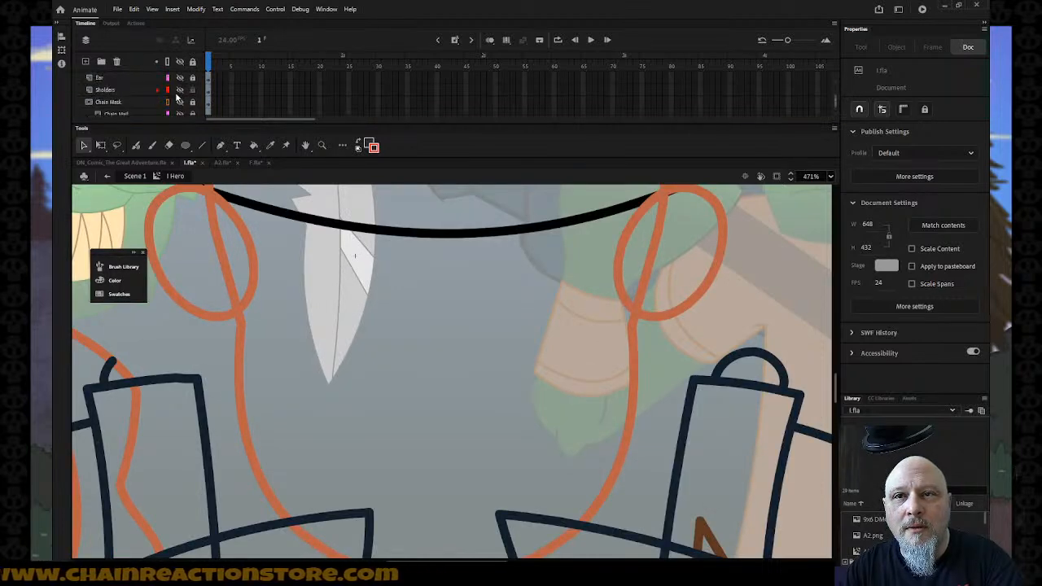
left_click(180, 91)
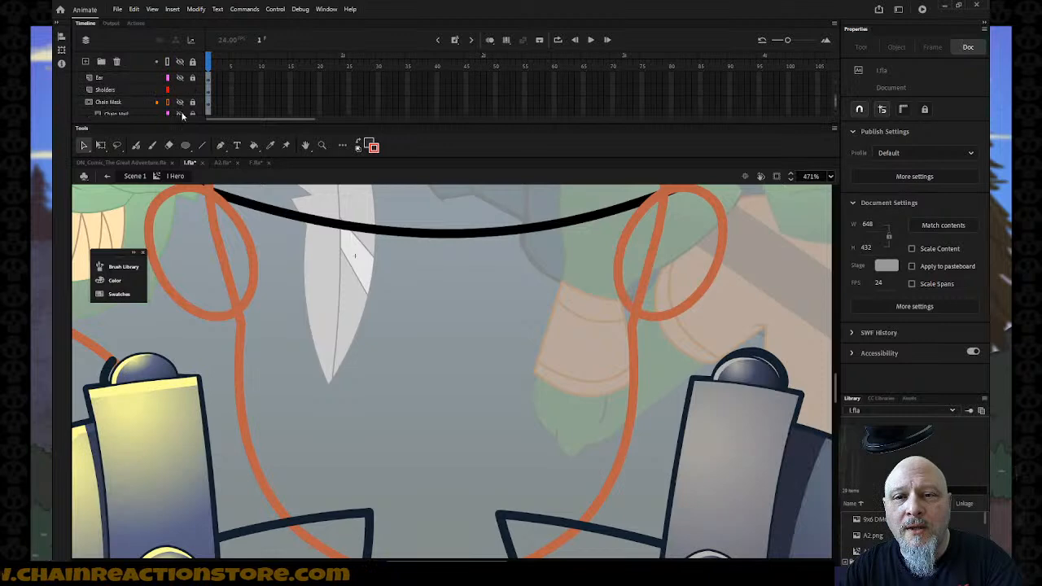
left_click(121, 371)
left_click(108, 372)
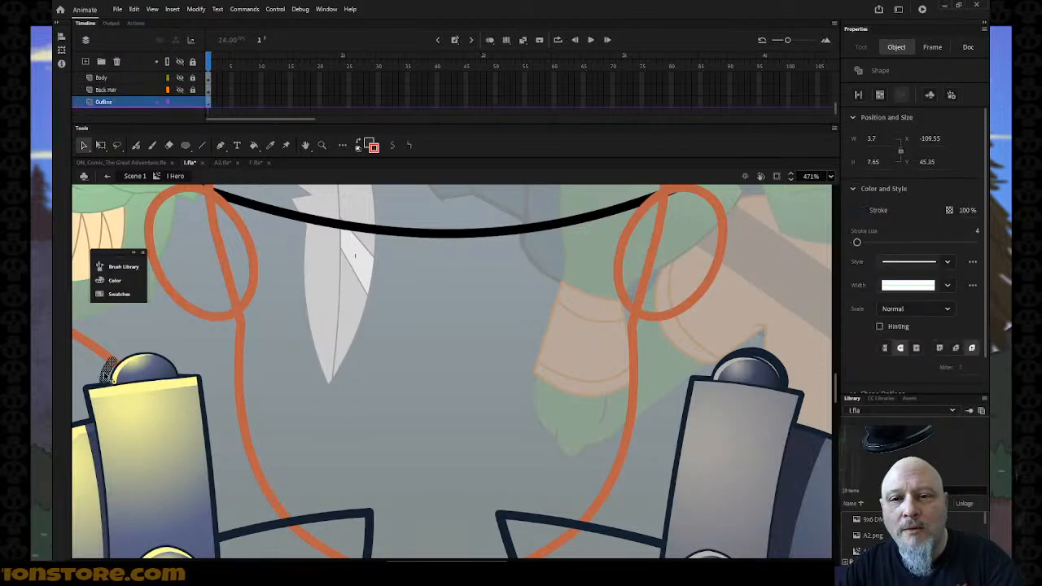
Step: Delete the thick outline segments around the top rivet of the grey-lit shoulder plate
left_click(699, 360)
left_click(759, 352)
left_click(786, 373)
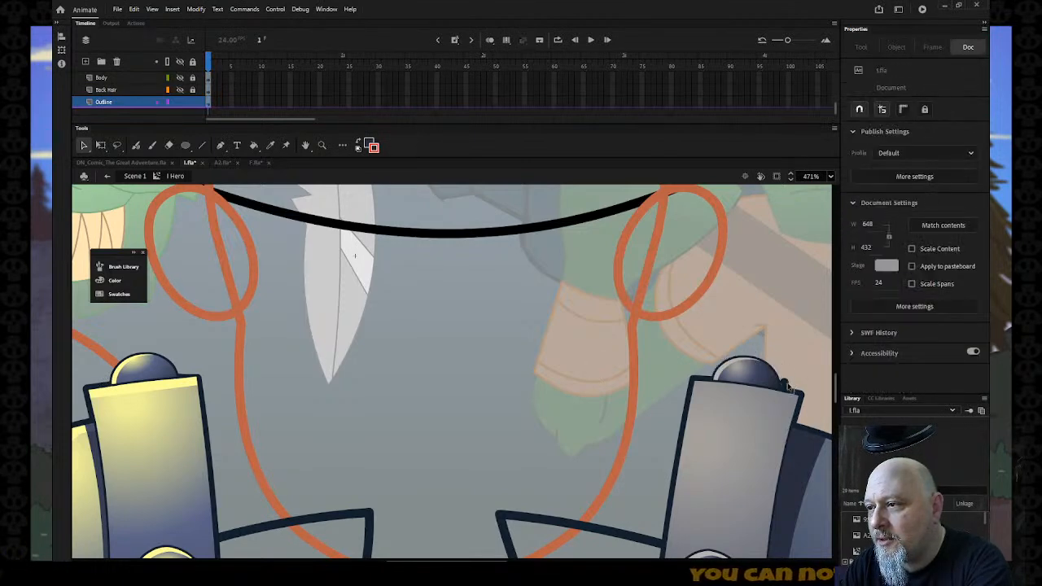
left_click(796, 396)
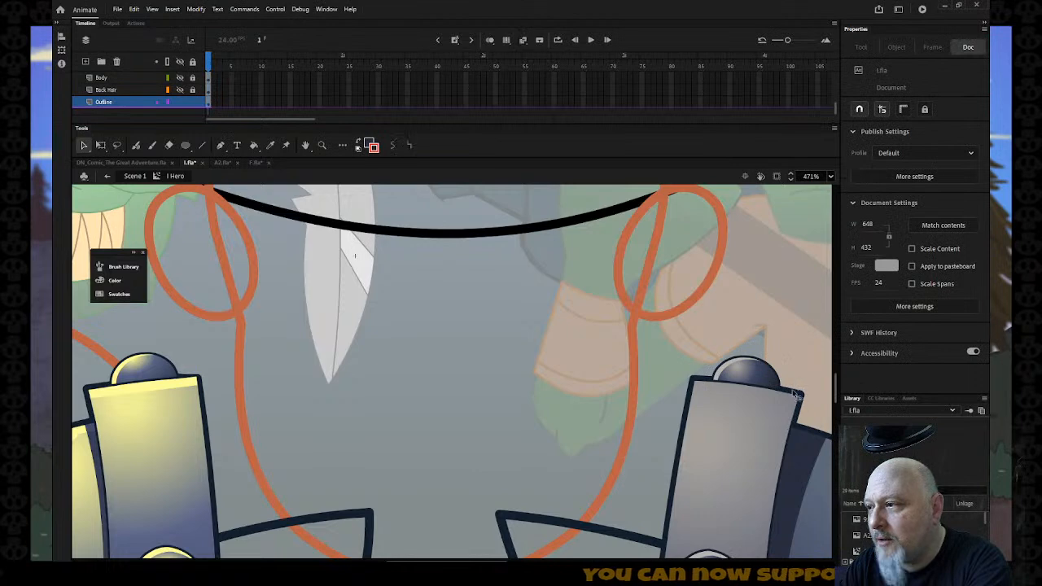
left_click(786, 357)
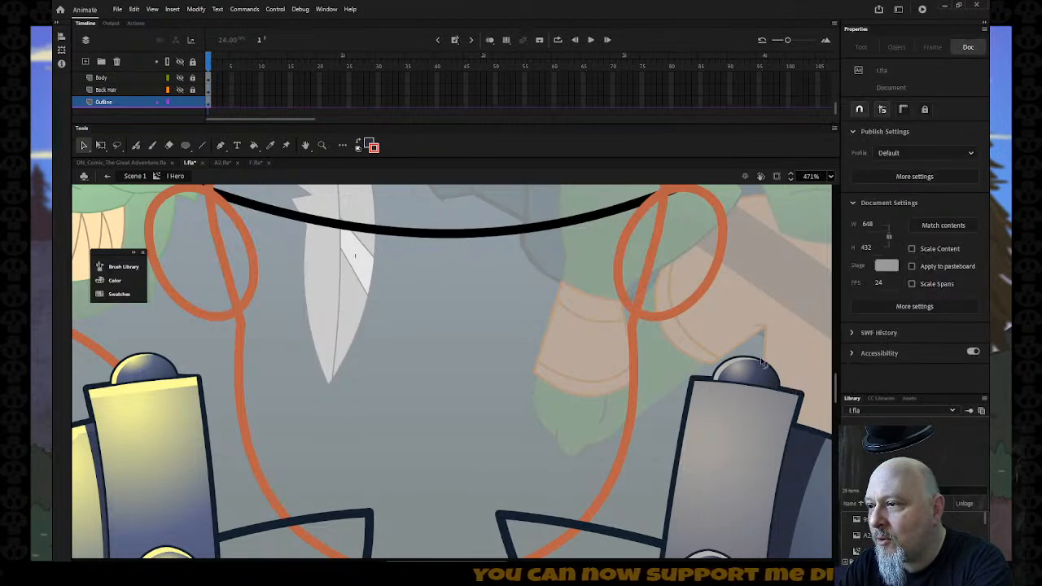
left_click(763, 364)
double_click(762, 363)
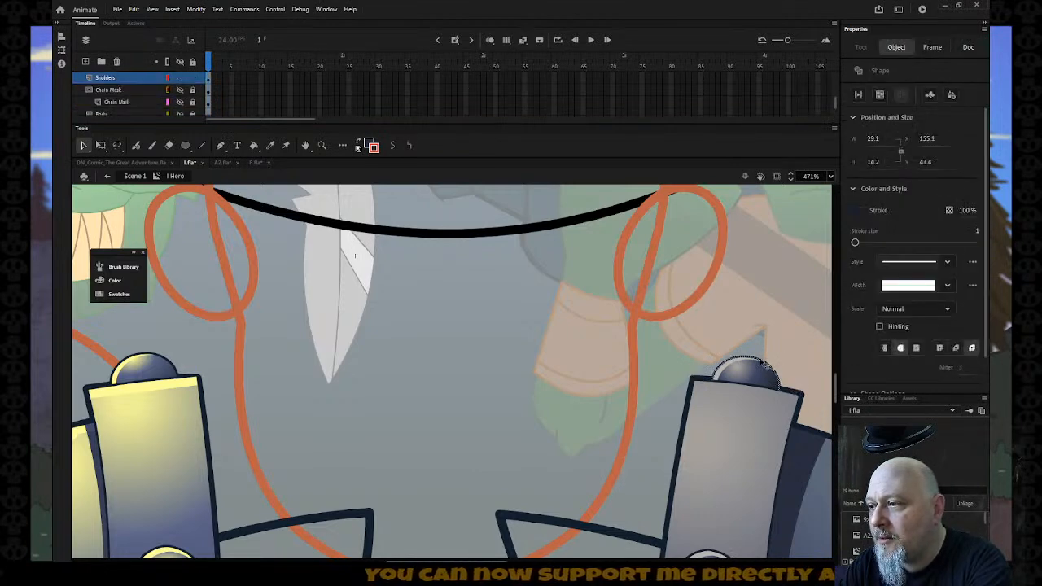
left_click(171, 354)
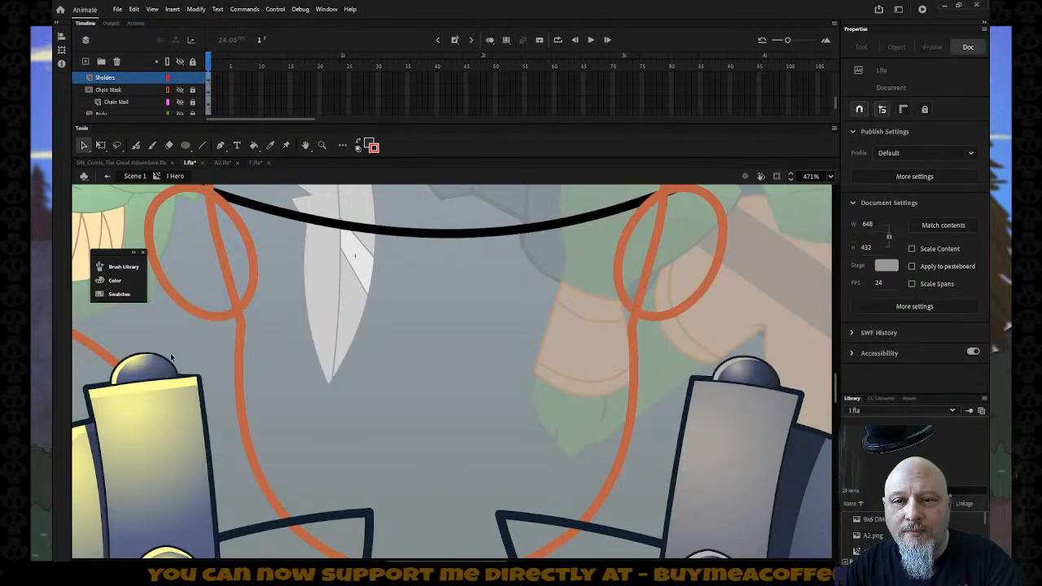
left_click(722, 368)
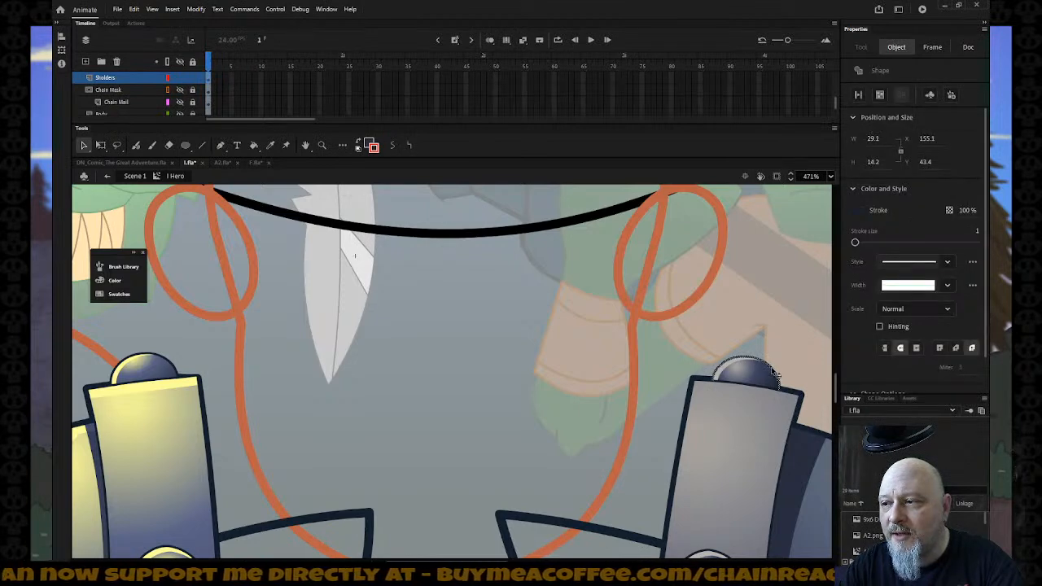
Step: Copy the thin outline of the yellow-lit plate's top rivet and paste it in place on the Outline layer
left_click(174, 366)
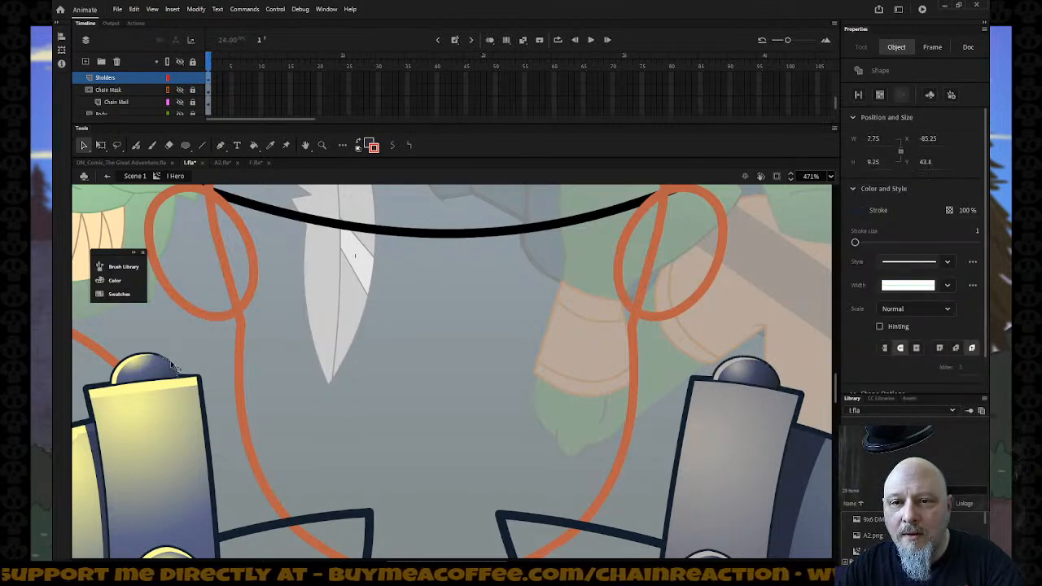
left_click(155, 355, "shift")
left_click(174, 368, "shift")
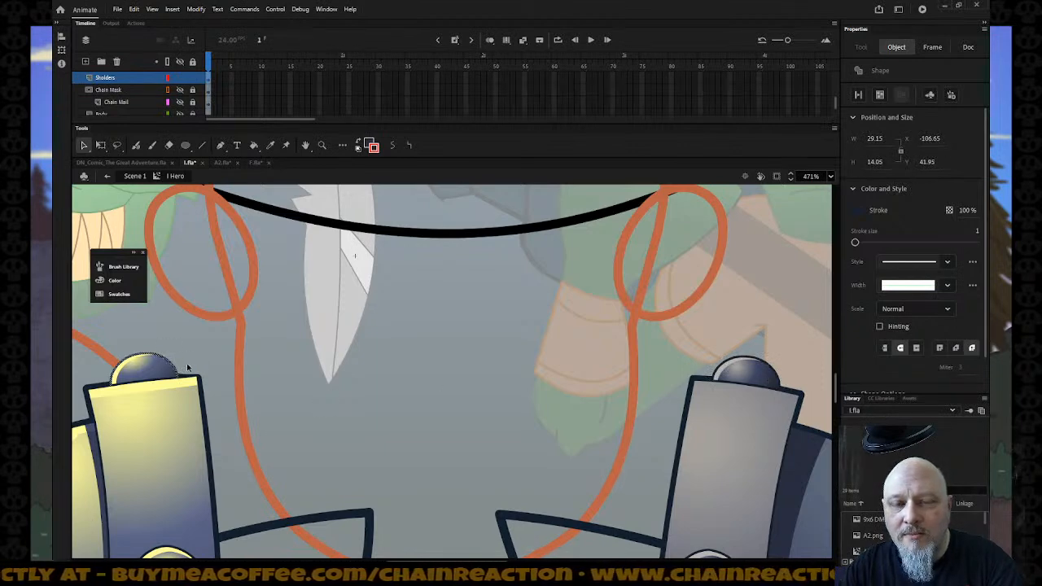
scroll(162, 97, "down", 3)
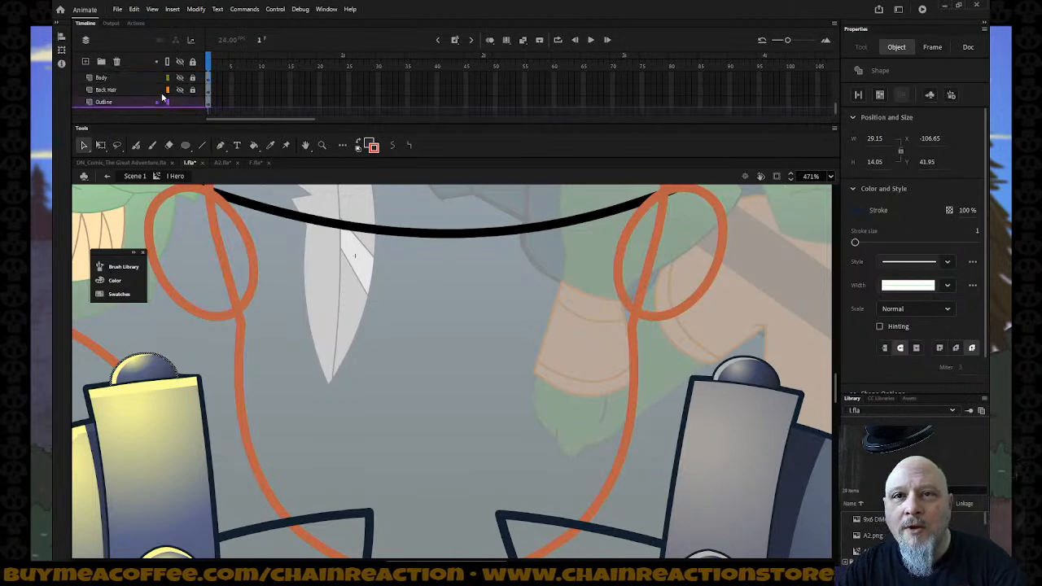
left_click(147, 105)
right_click(328, 307)
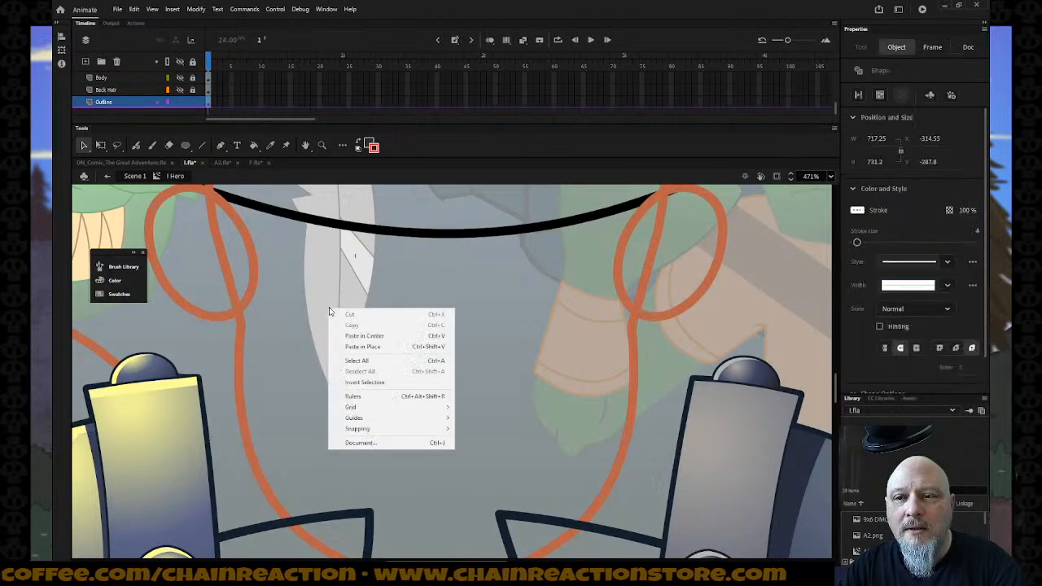
left_click(369, 349)
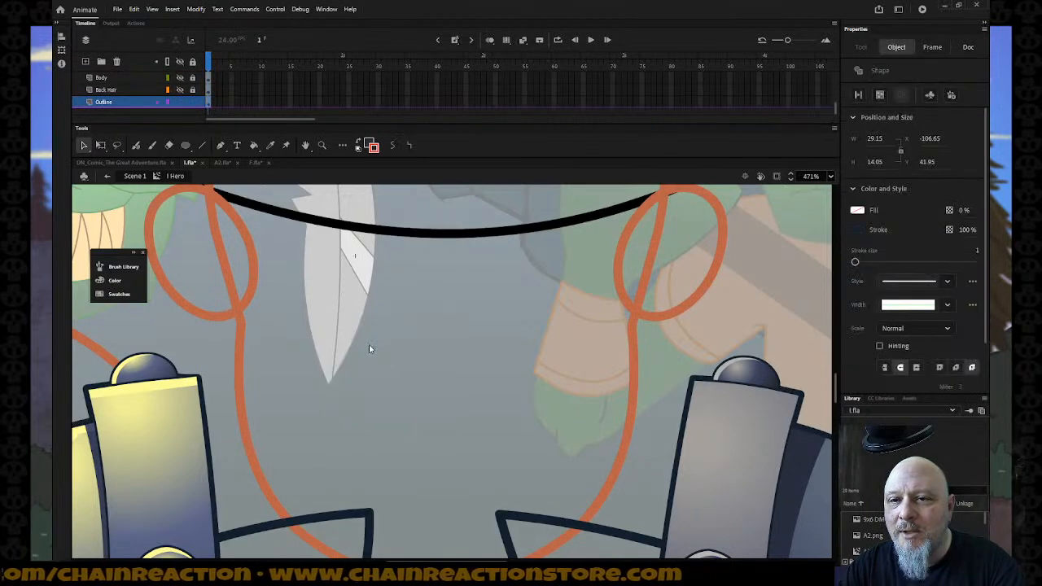
Step: Set the stroke size of the pasted rivet outline to 4
left_click(978, 252)
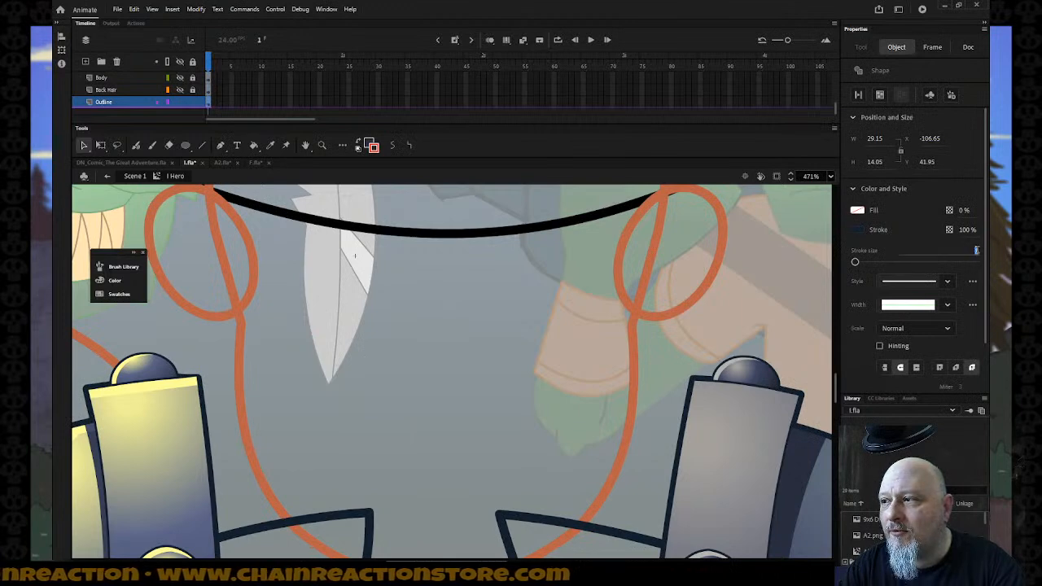
type("4")
key("Return")
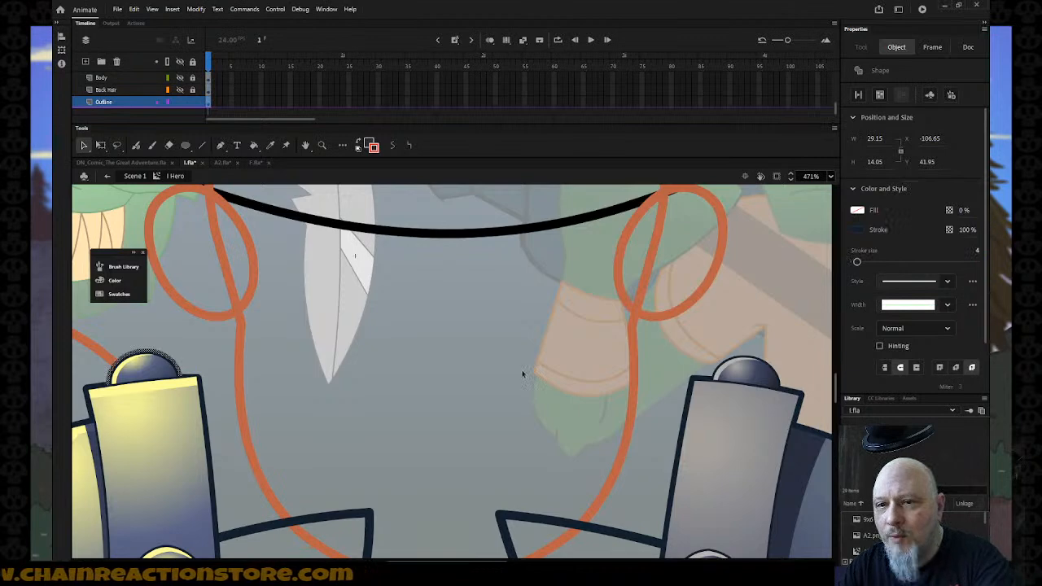
Step: Copy the thin outline of the grey-lit plate's top rivet and paste it in place on the Outline layer
left_click(469, 388)
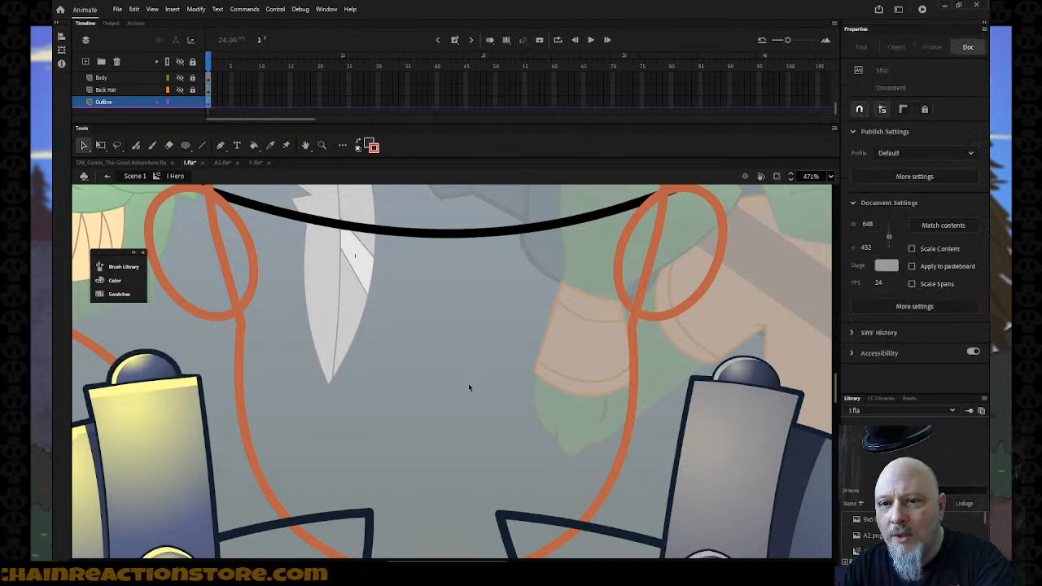
left_click(716, 379)
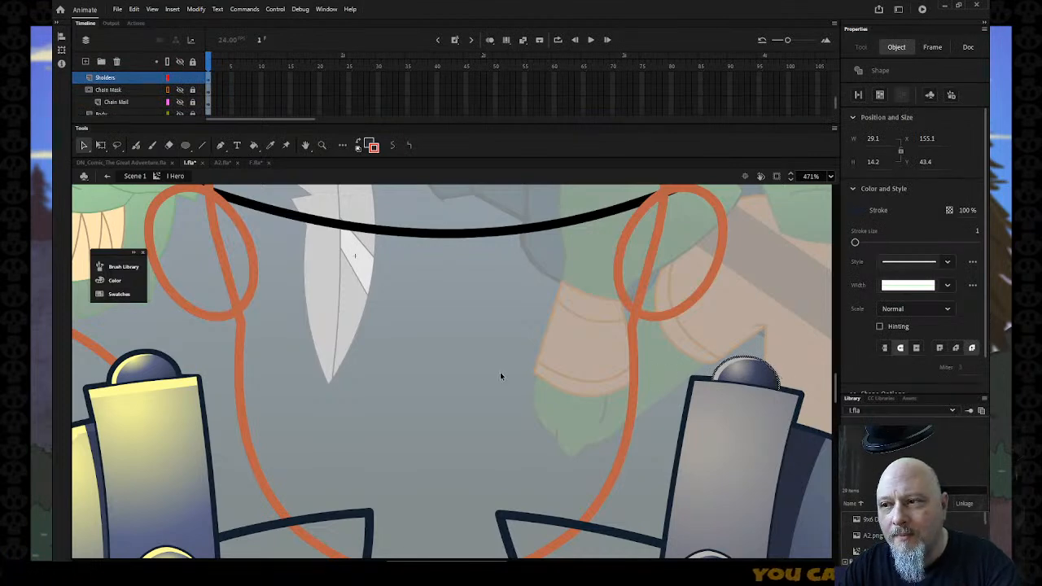
left_click(499, 376)
scroll(163, 102, "down", 3)
left_click(155, 99)
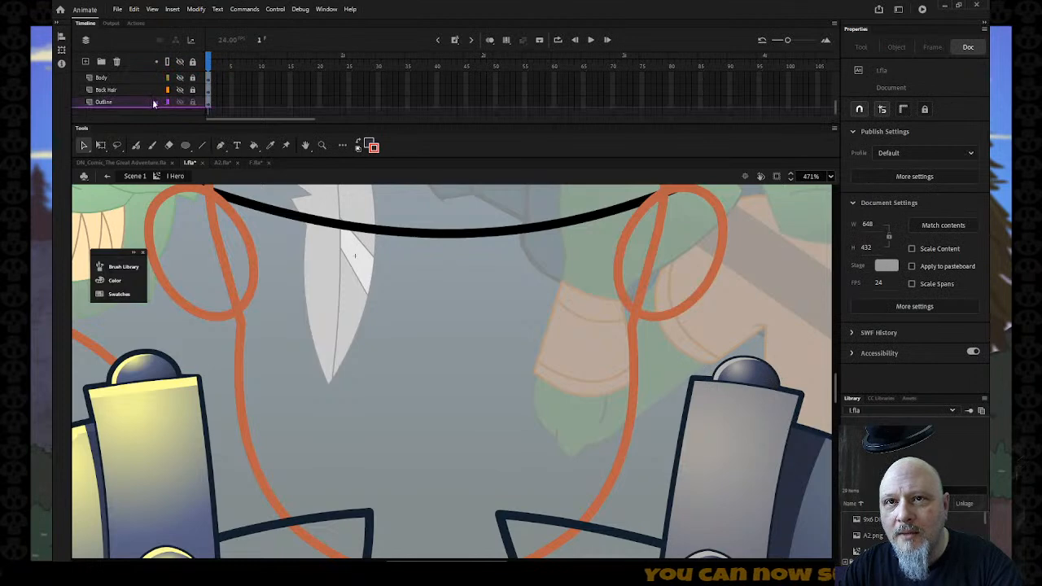
right_click(400, 298)
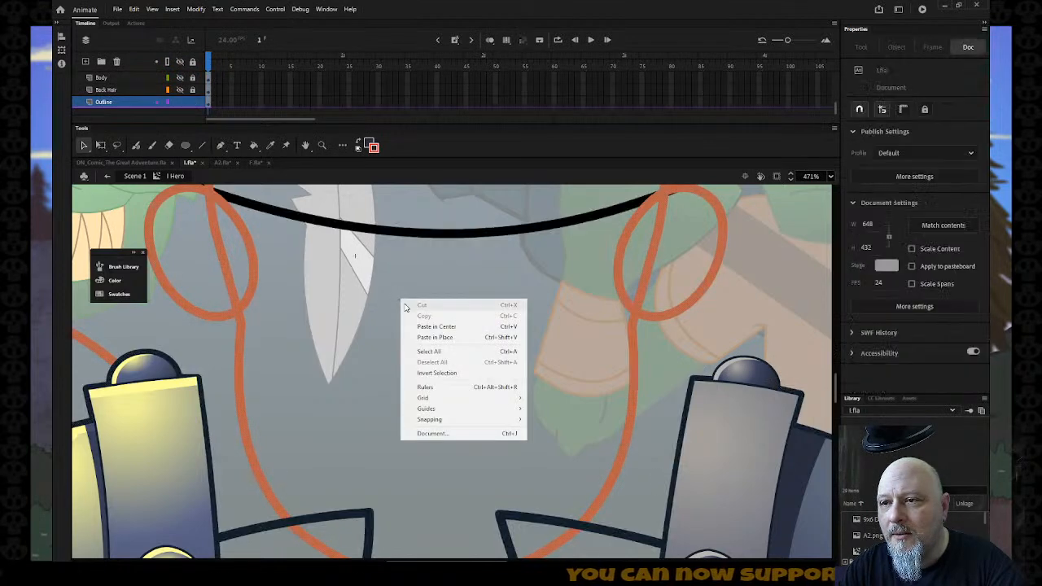
left_click(444, 333)
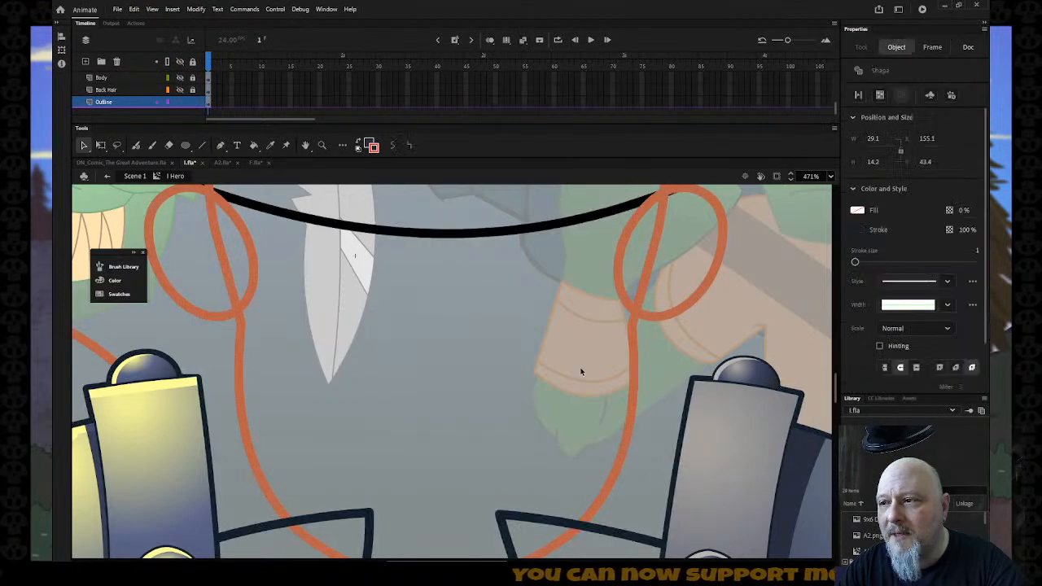
Step: Set the stroke size of the grey-lit plate's pasted rivet outline to 4 and deselect it
left_click(978, 252)
type("4")
key("Return")
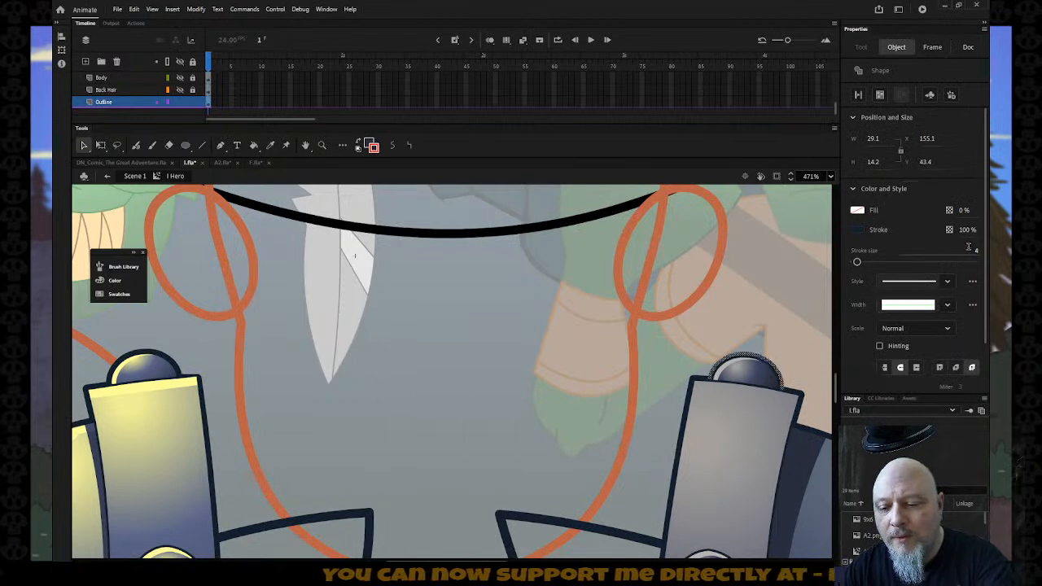
left_click(377, 364)
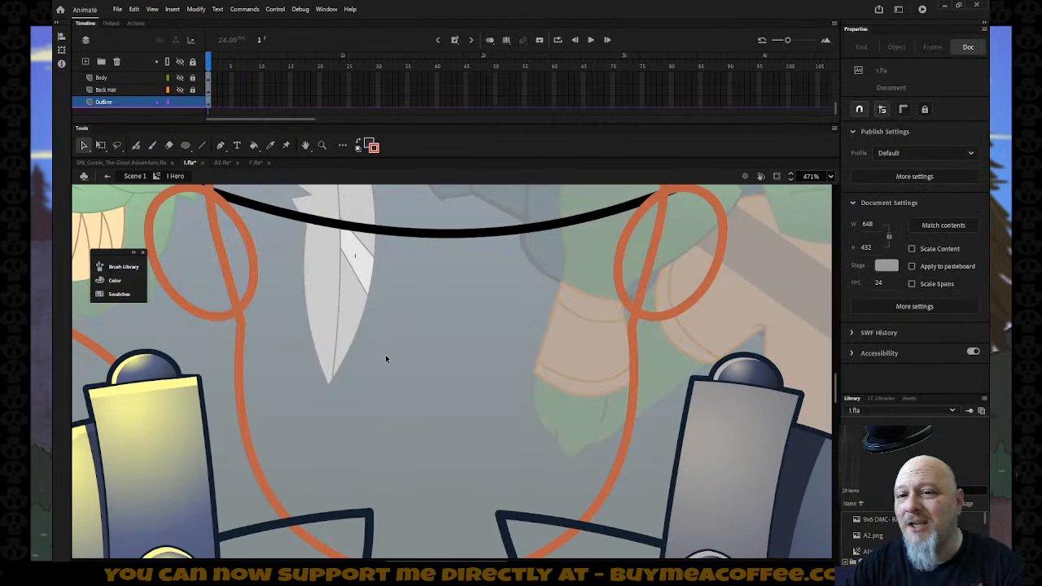
Step: Delete the stray black line segments at the lower end of the helmet's highlight on the Outline layer
key("z")
left_click(355, 326, "alt")
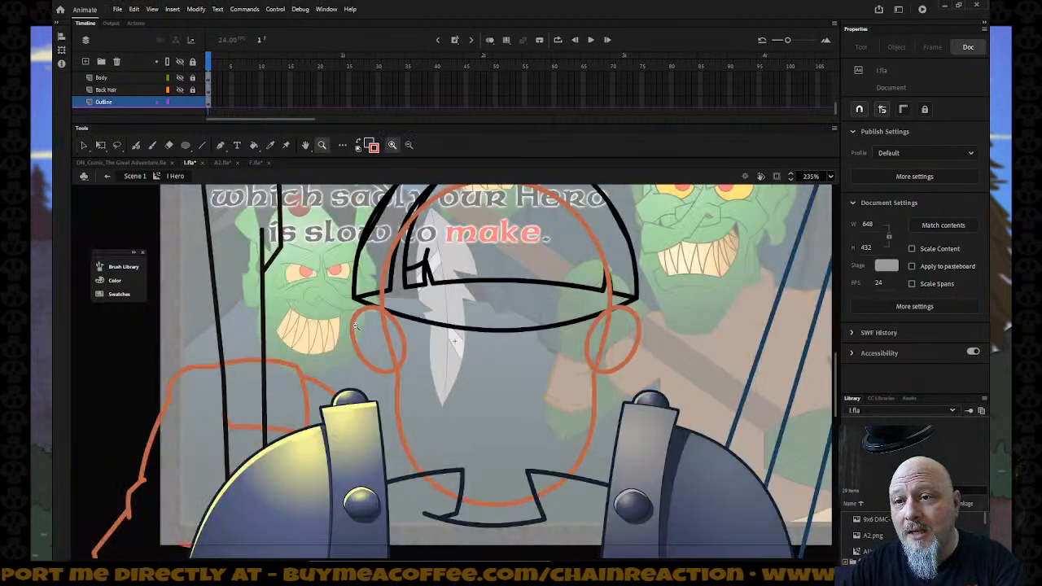
left_click(355, 326, "alt")
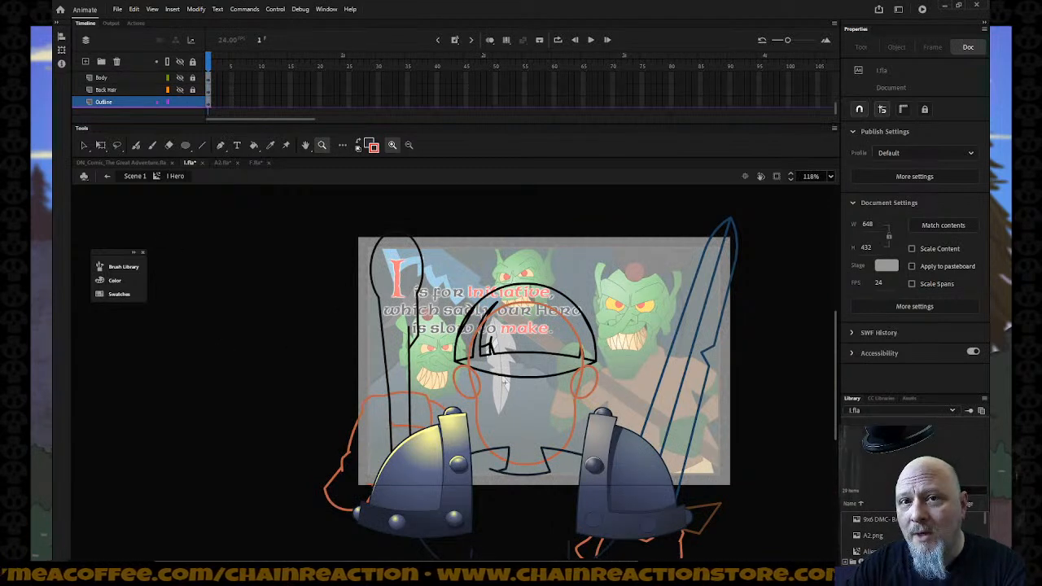
left_click(85, 145)
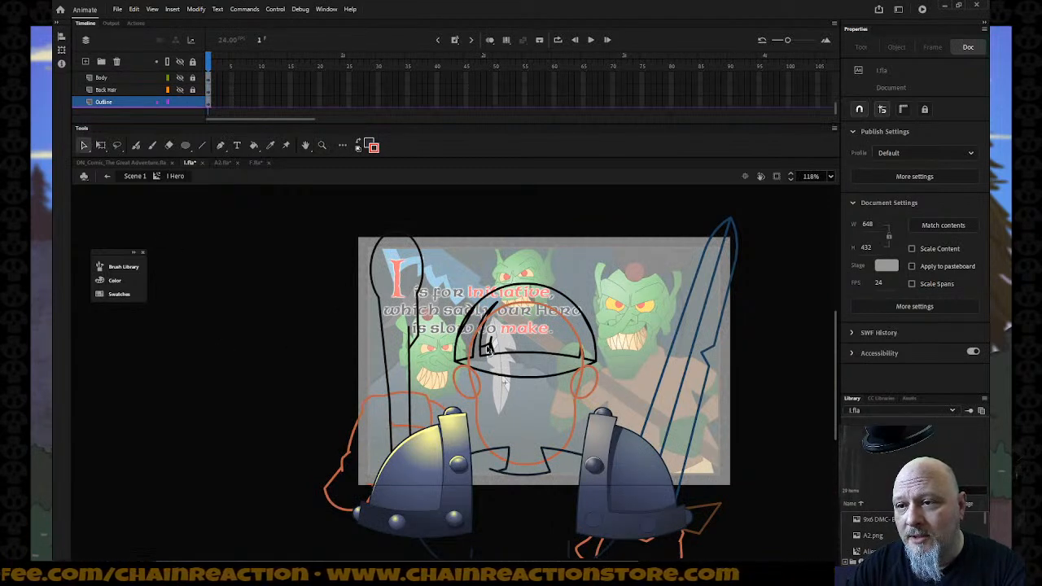
left_click(486, 349)
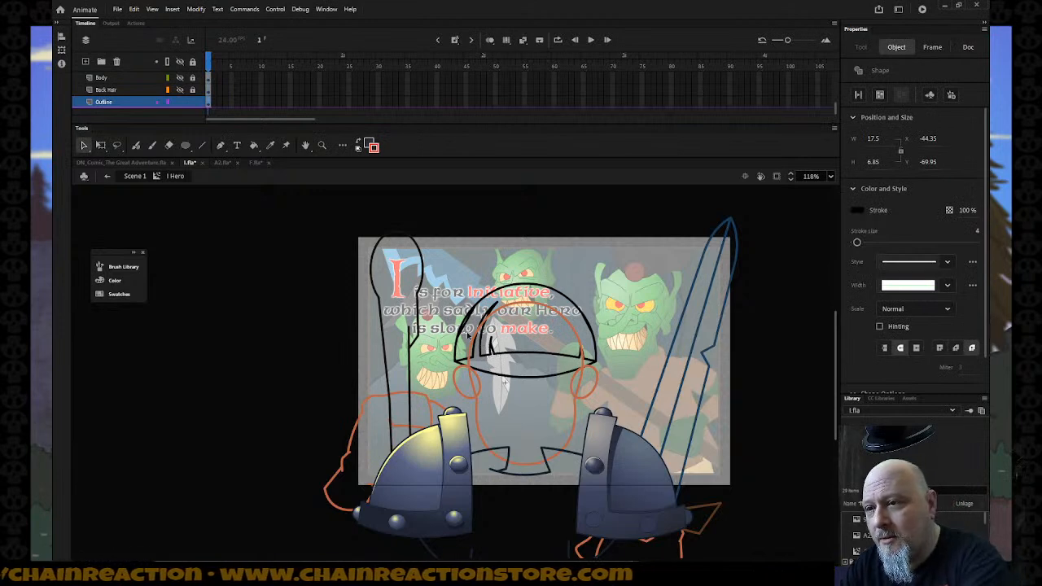
left_click(466, 326)
left_click(469, 329)
left_click(488, 357)
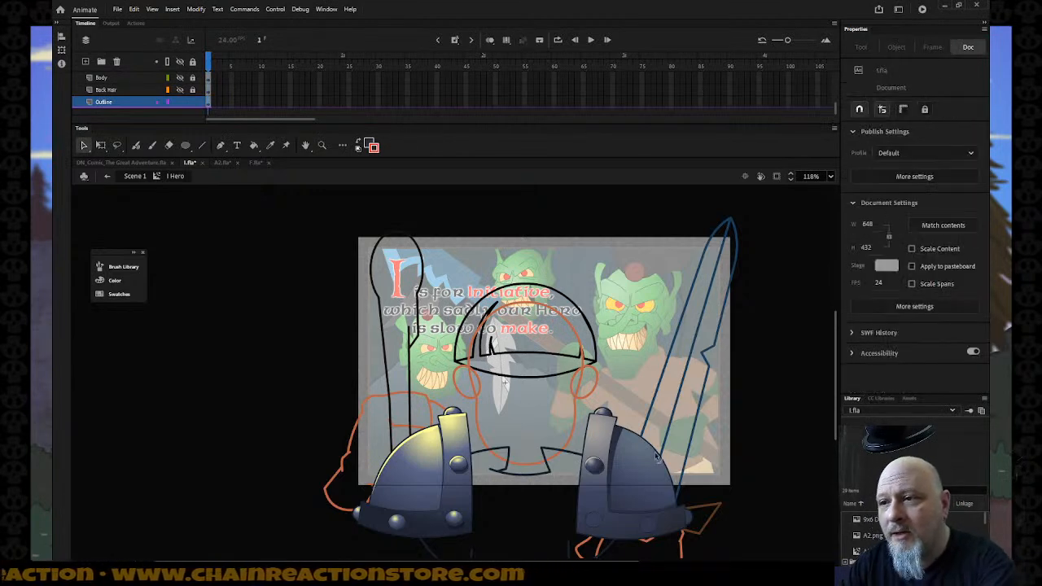
Step: Delete the orange face outline segments that run through the inside of both ears
left_click(583, 387)
left_click(583, 386)
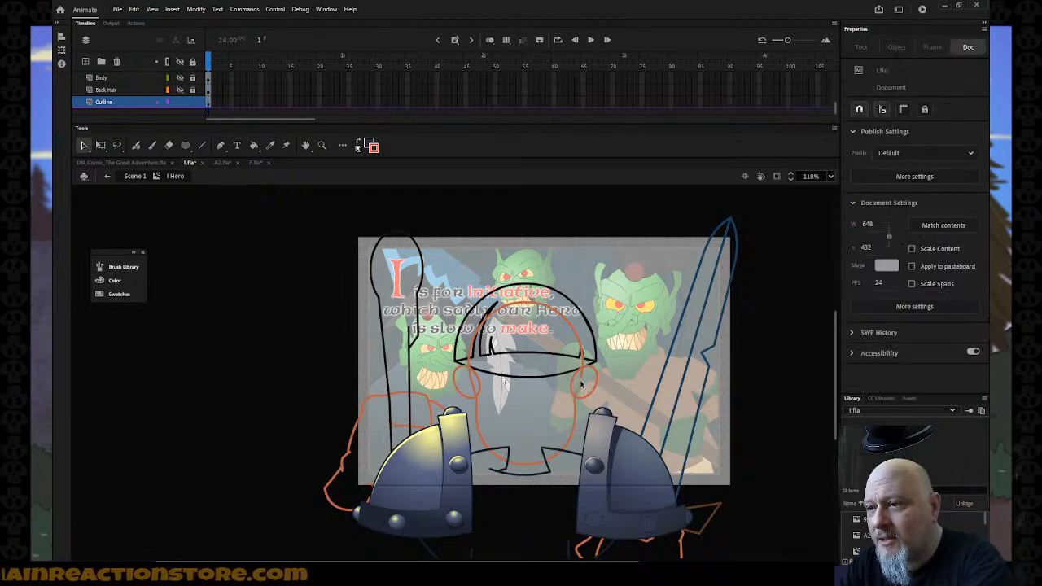
left_click(584, 381)
left_click(500, 389)
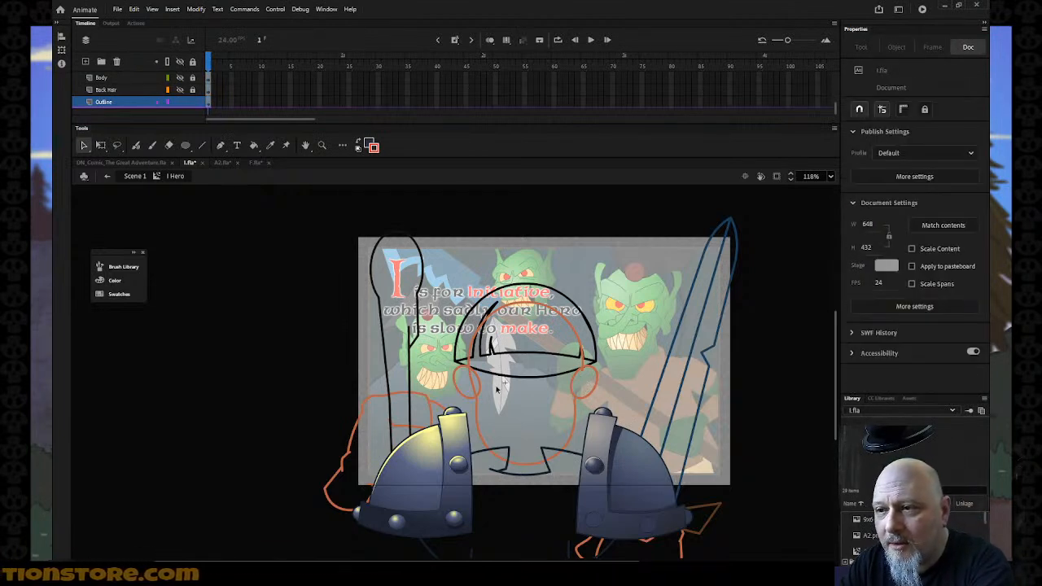
left_click(585, 376)
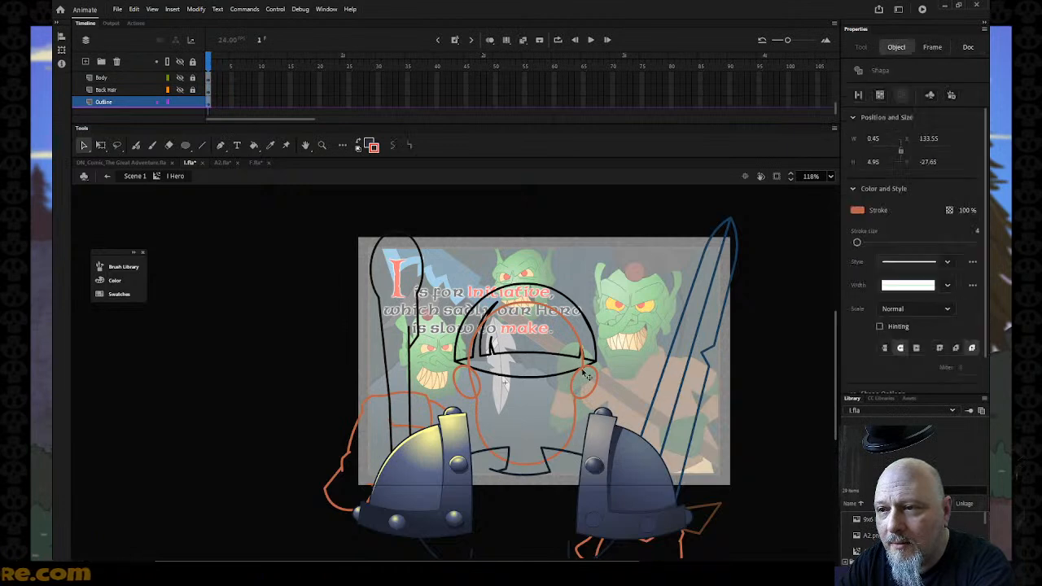
left_click(465, 381)
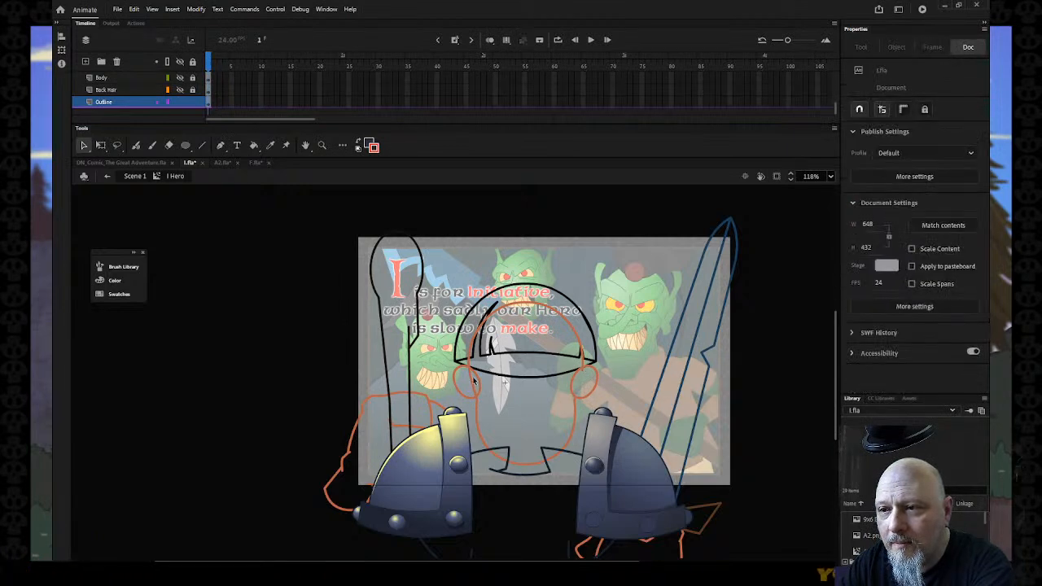
left_click(471, 377)
left_click(470, 375)
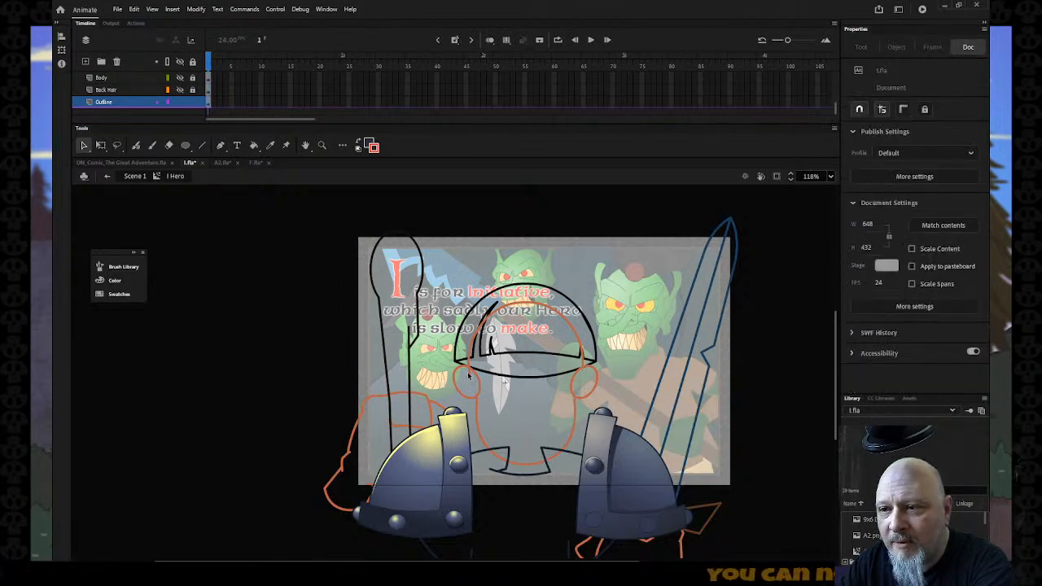
left_click(478, 381)
left_click(498, 382)
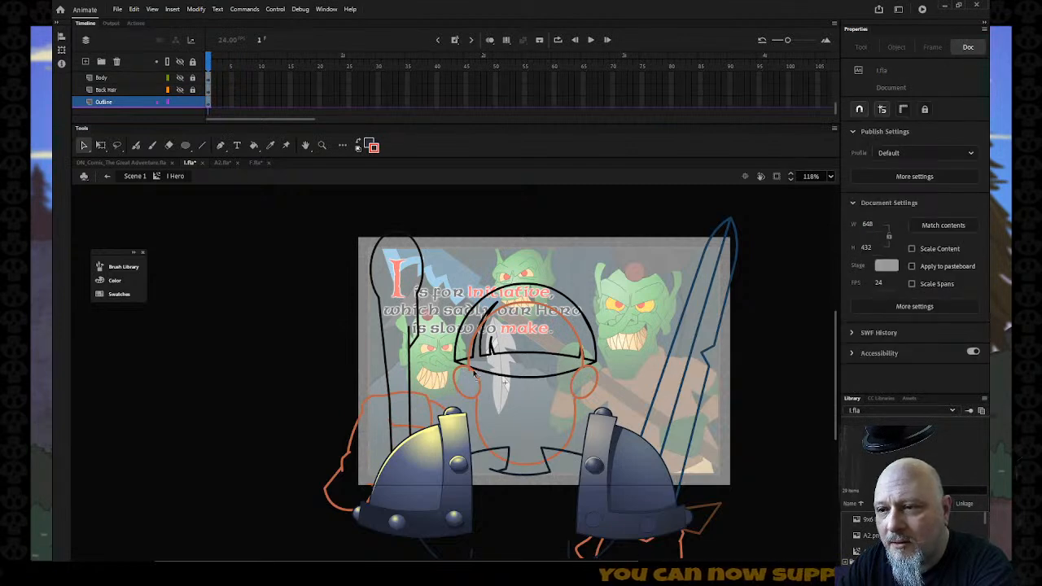
left_click(472, 376)
left_click(611, 376)
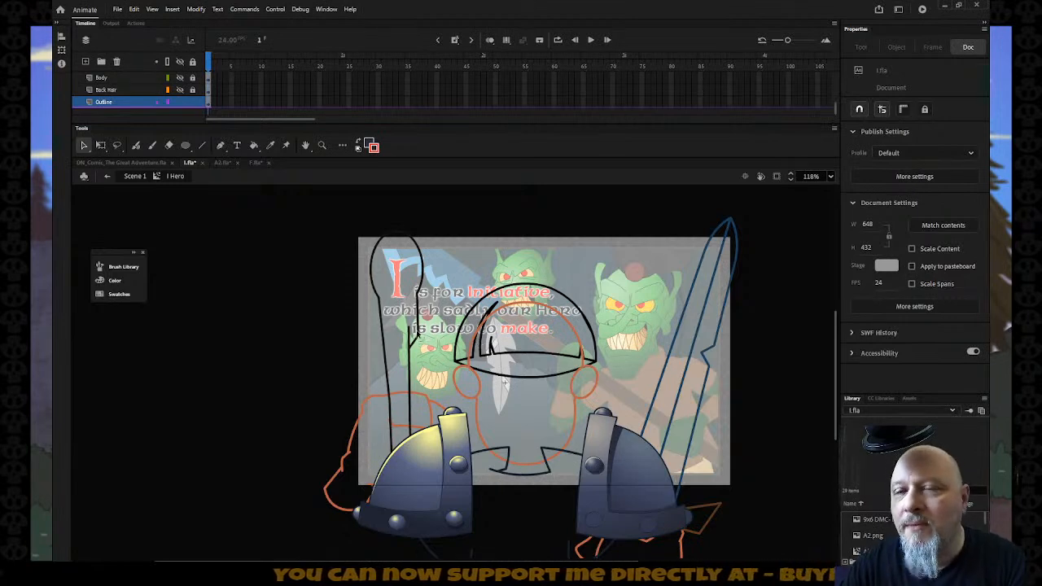
Step: Copy all Outline artwork, insert a new layer beneath the Outline layer, and paste the copy in place there
left_click(135, 103)
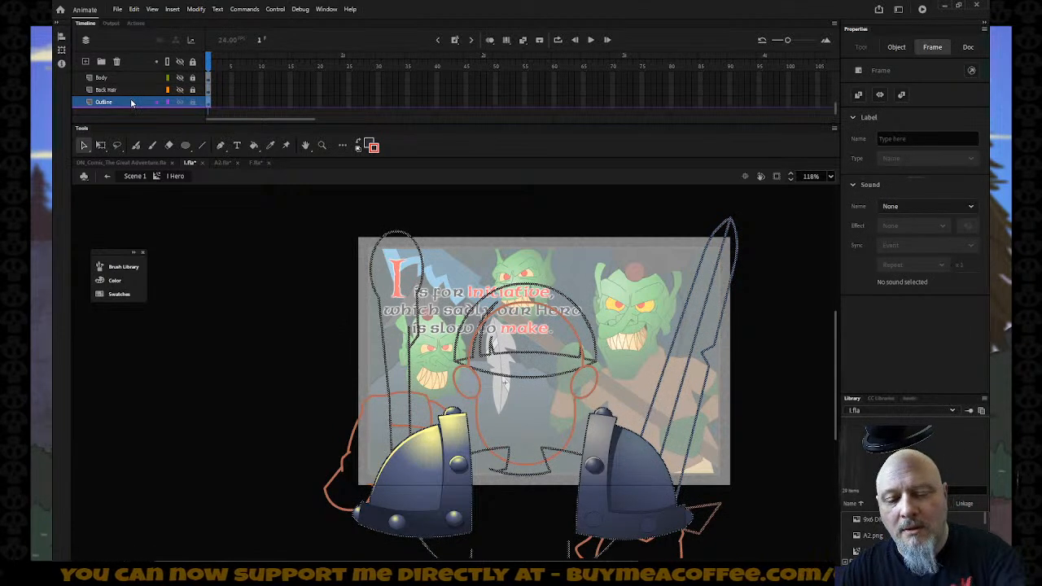
right_click(130, 102)
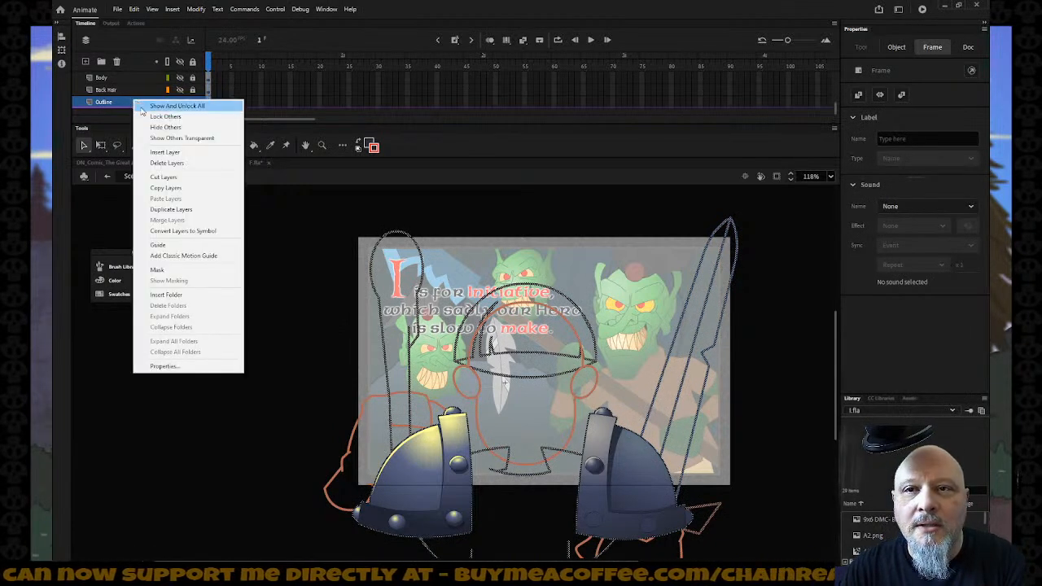
left_click(164, 153)
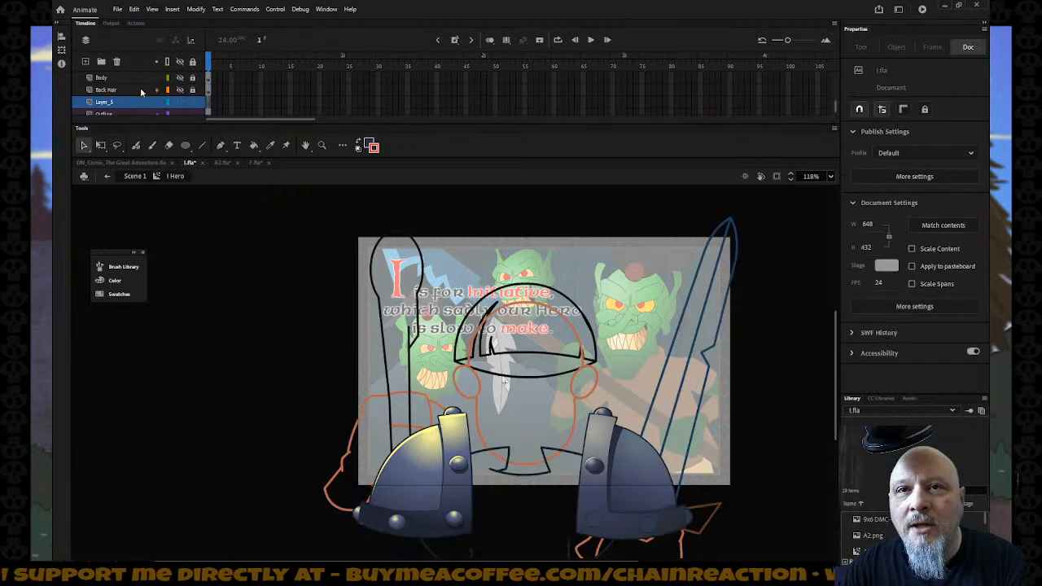
left_click_drag(124, 92, 123, 111)
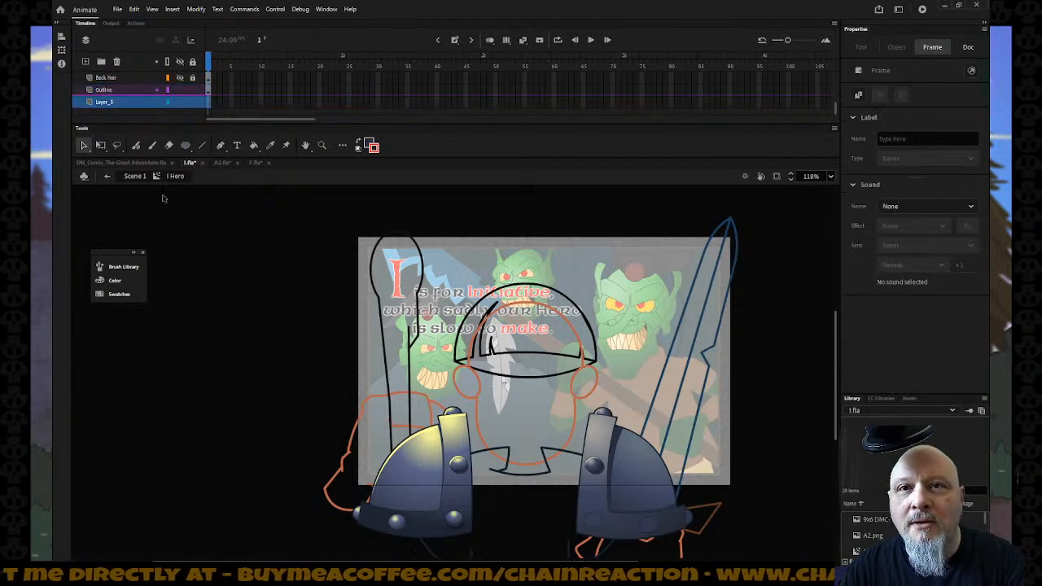
right_click(185, 231)
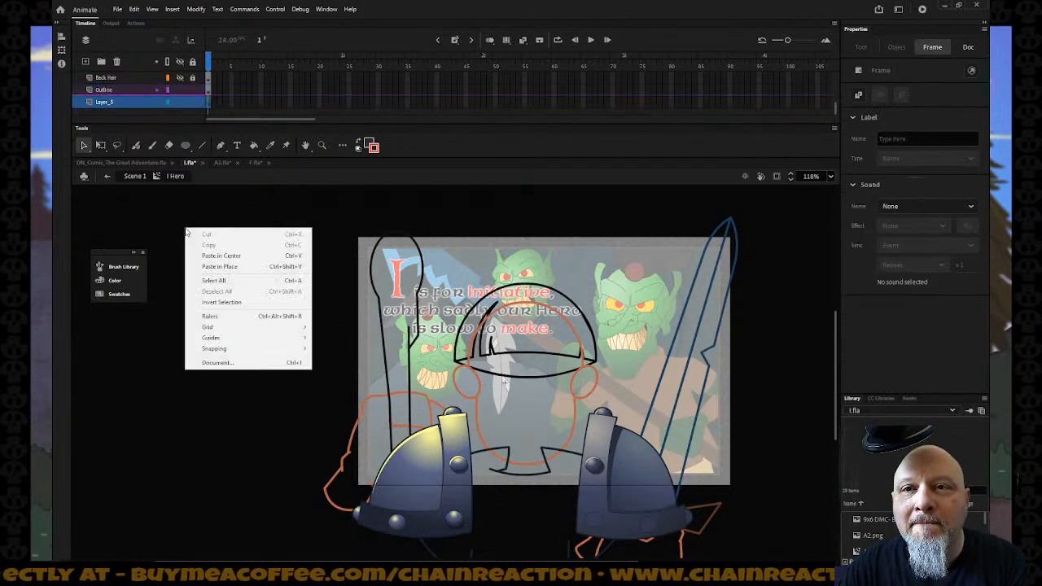
left_click(212, 262)
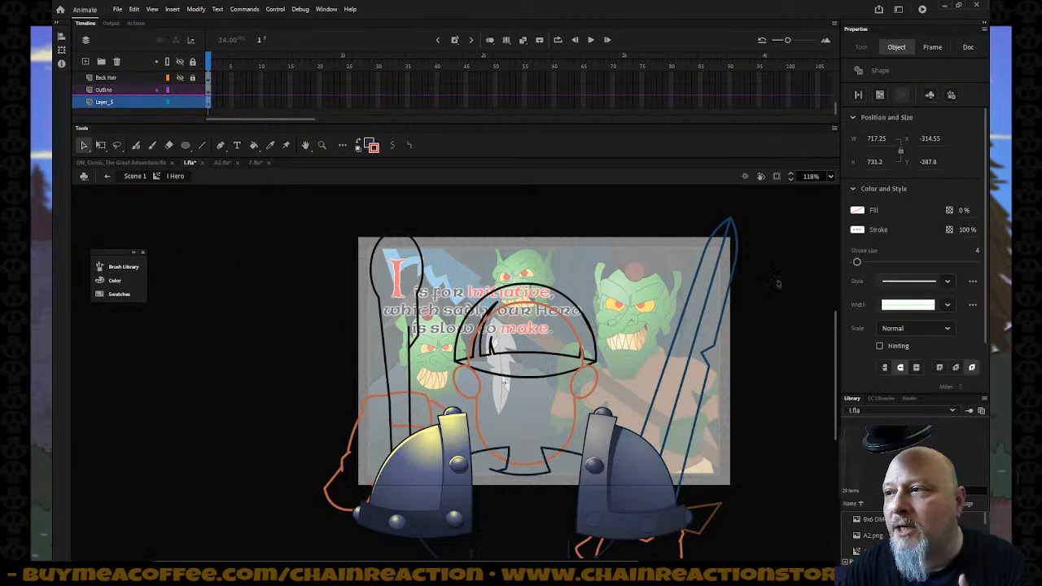
Step: Recolor the duplicated outline grey #879090 and thicken its stroke, trying size 6 before settling on 8
left_click(856, 230)
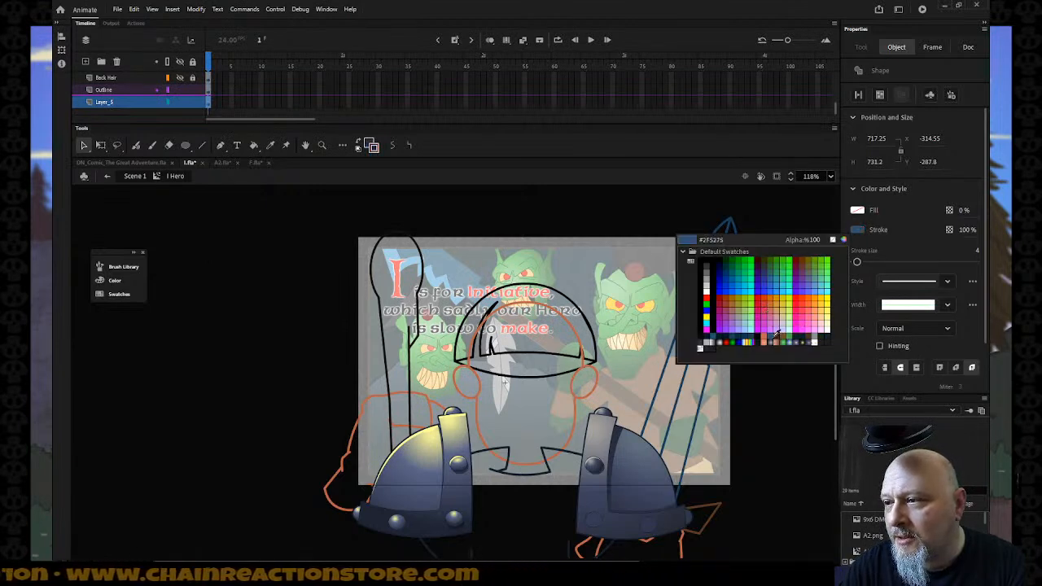
left_click(818, 332)
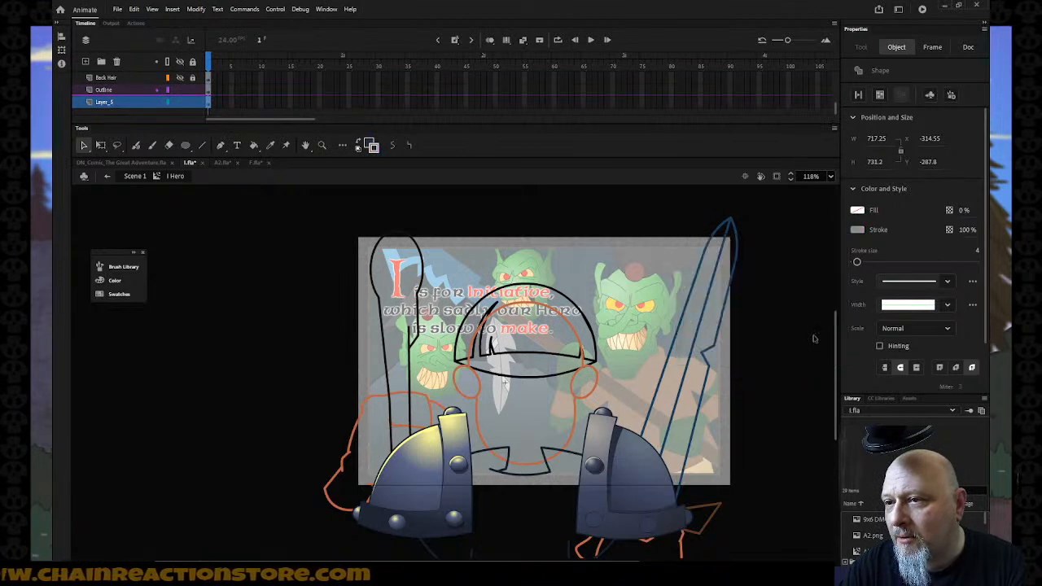
left_click(975, 251)
type("6")
key("Return")
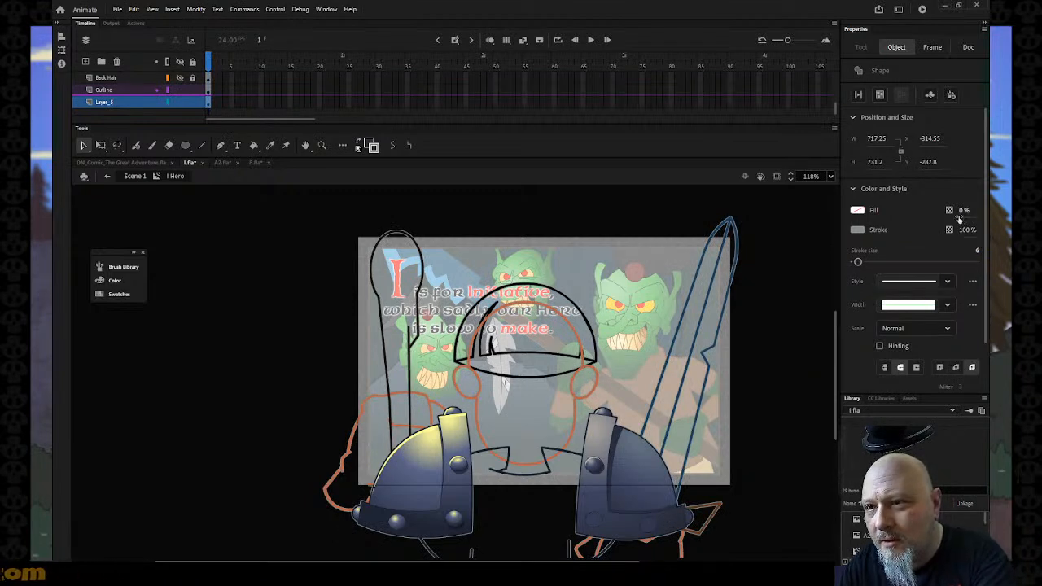
left_click(976, 250)
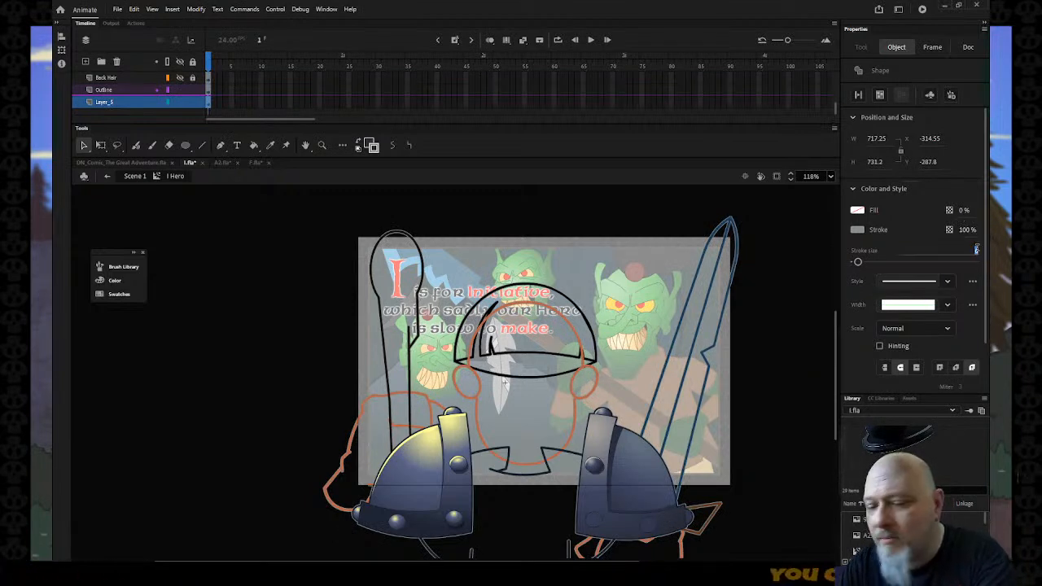
type("8")
key("Return")
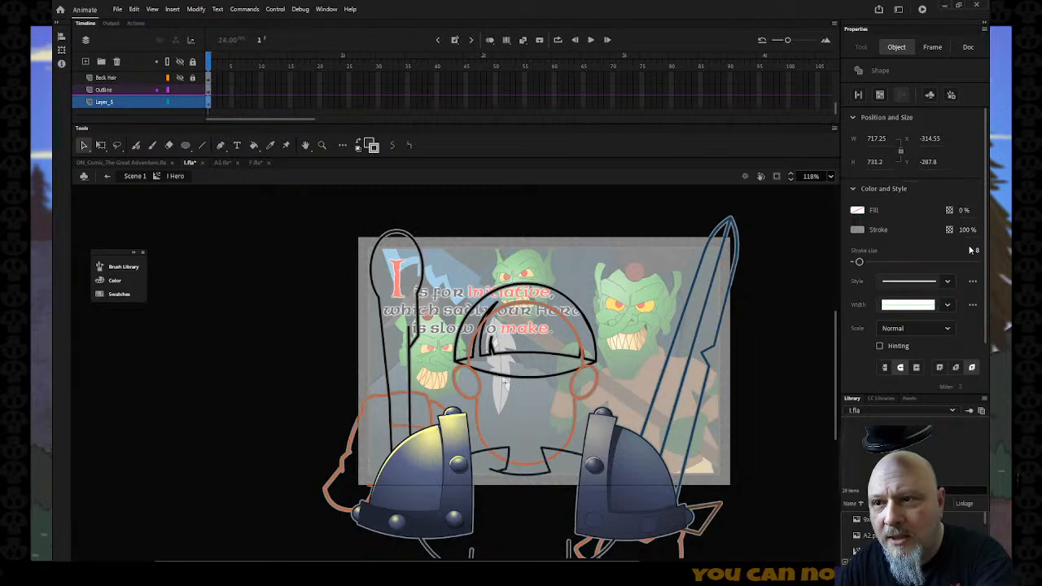
left_click(319, 259)
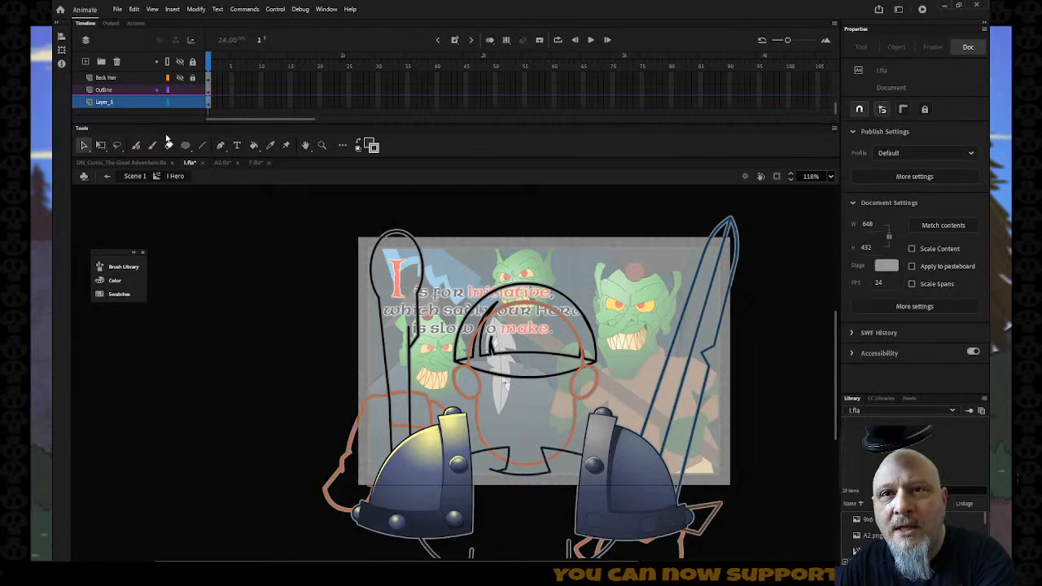
Step: Return to the main scene and examine how the hero's grey outline reads against the background
left_click(135, 176)
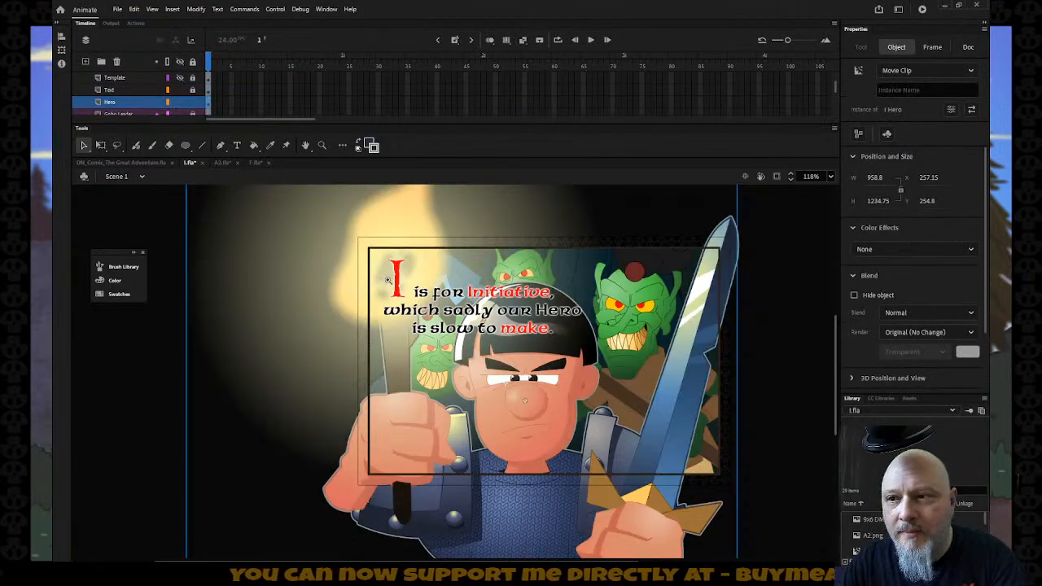
key("z")
left_click_drag(320, 238, 720, 511)
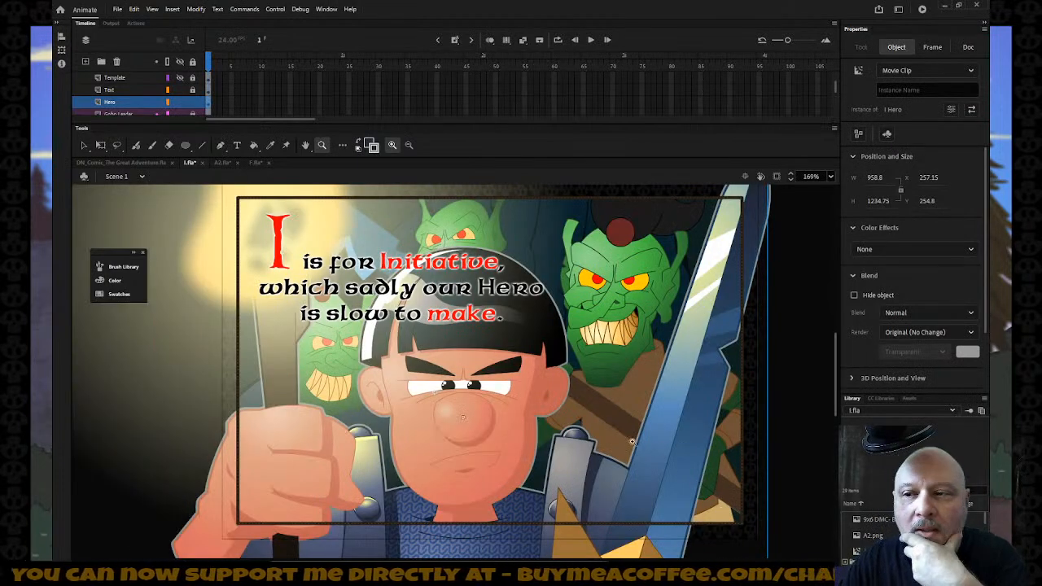
scroll(633, 442, "down", 3)
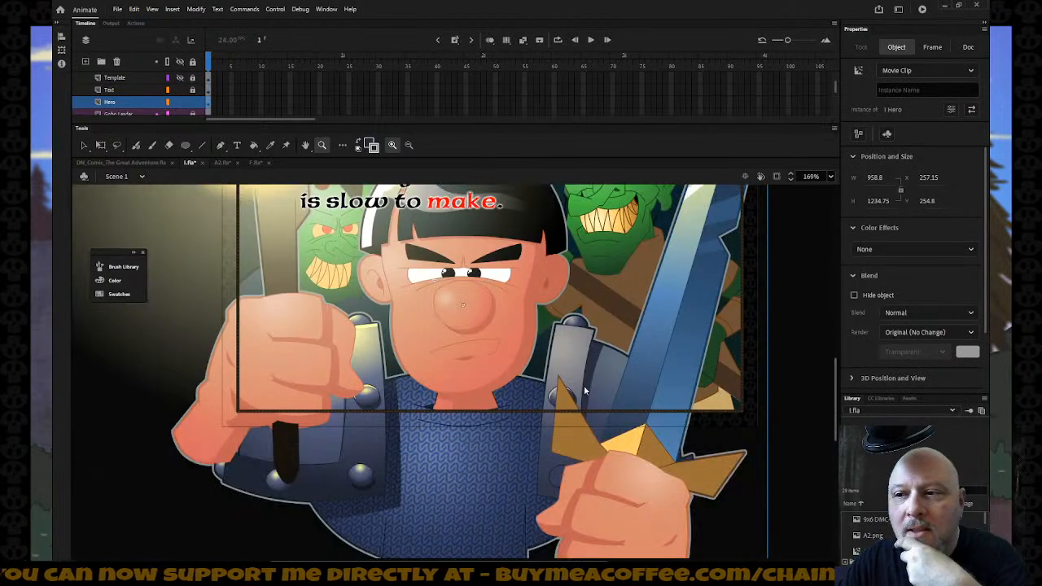
left_click(373, 146)
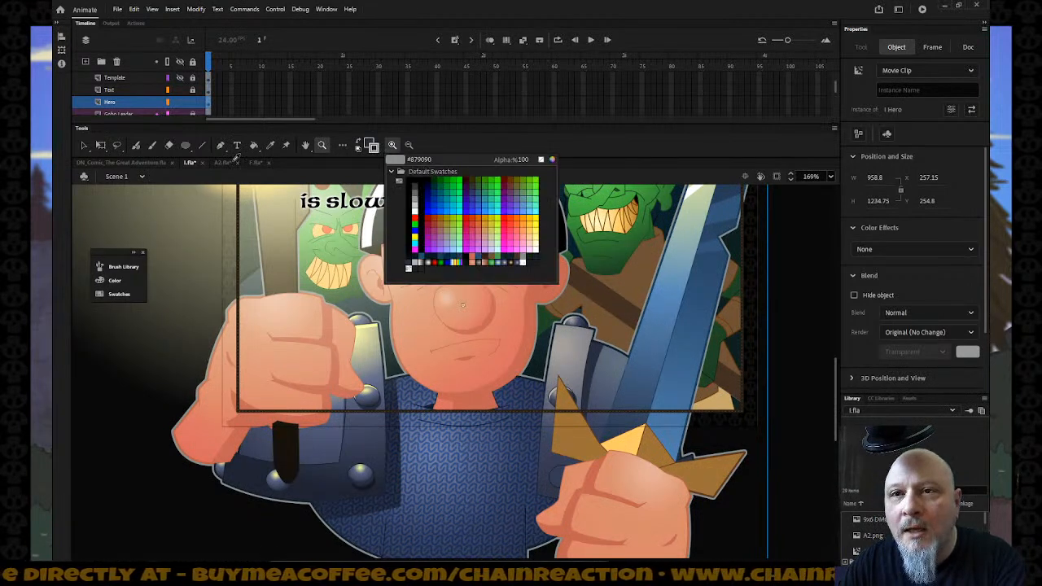
key("Escape")
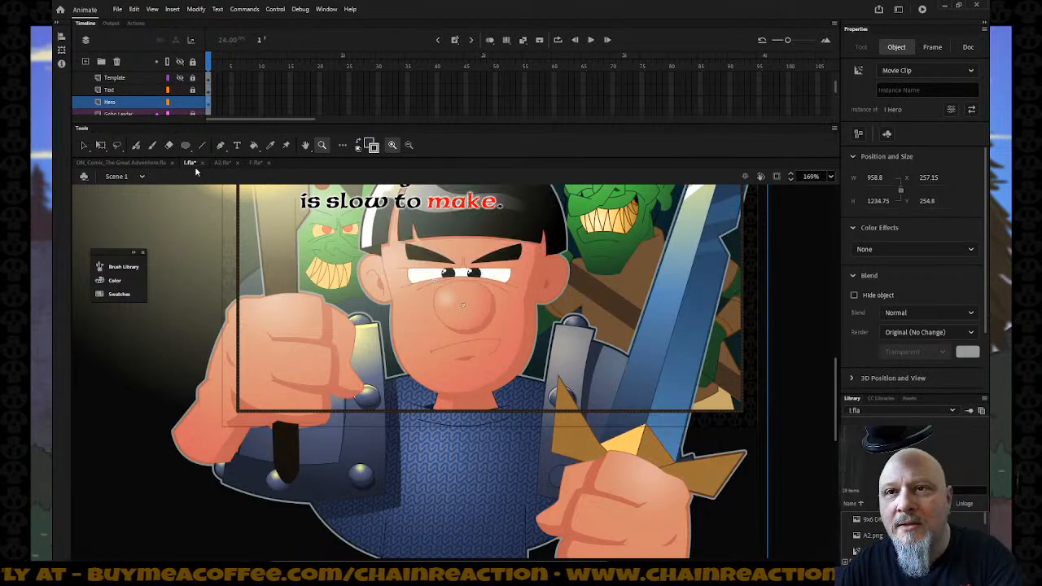
Step: Check the character outlines in A2.fla and F.fla, sample the blue helmet outline color #385C7A in F.fla, and return to I.fla
left_click(223, 163)
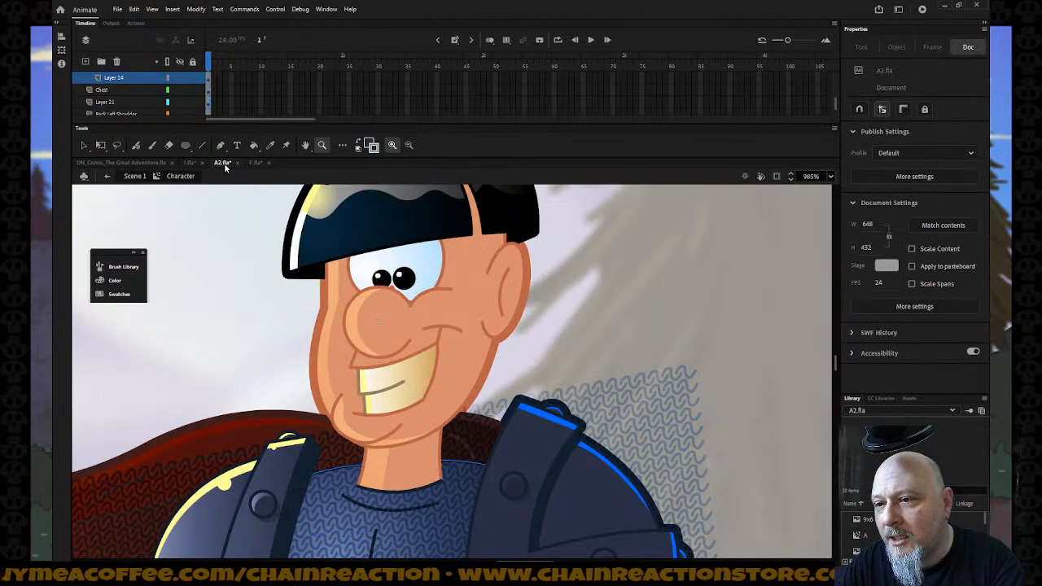
left_click(261, 162)
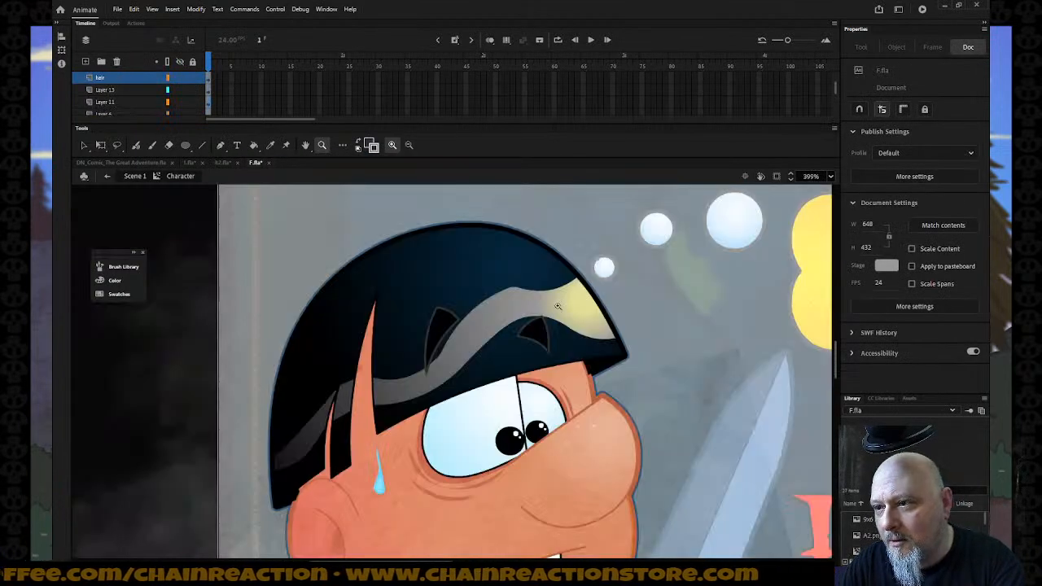
left_click(375, 148)
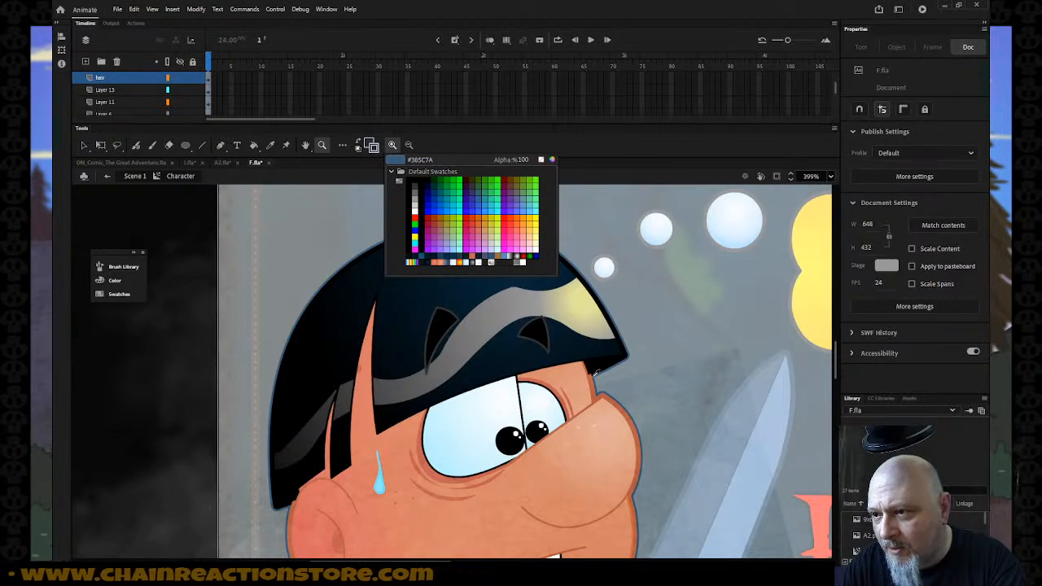
left_click(595, 373)
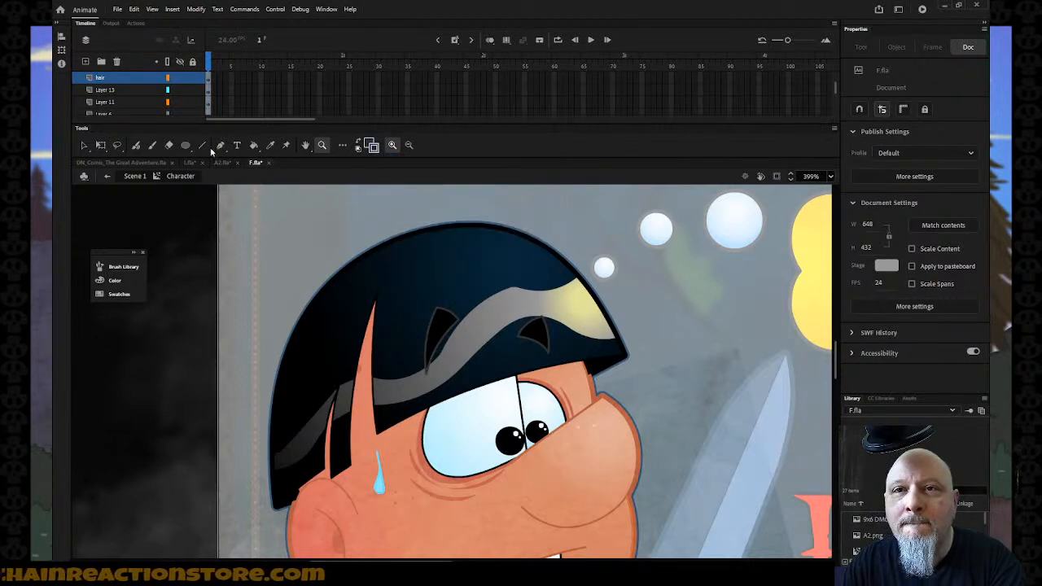
left_click(593, 374)
left_click(189, 163)
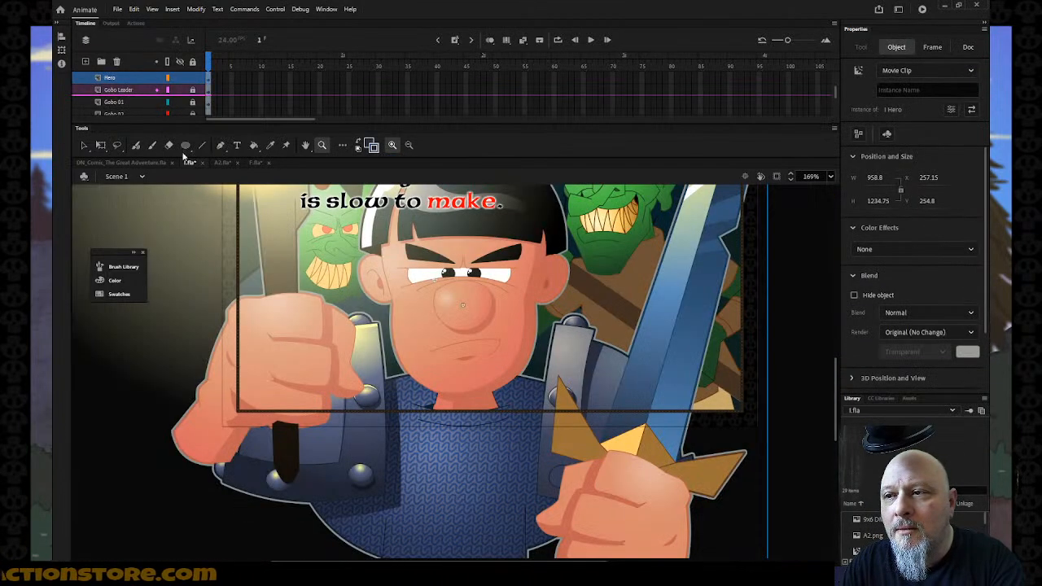
Step: Open the hero symbol and recolor the duplicated outline on the lowest layer to blue #385C7A
left_click(84, 145)
double_click(387, 289)
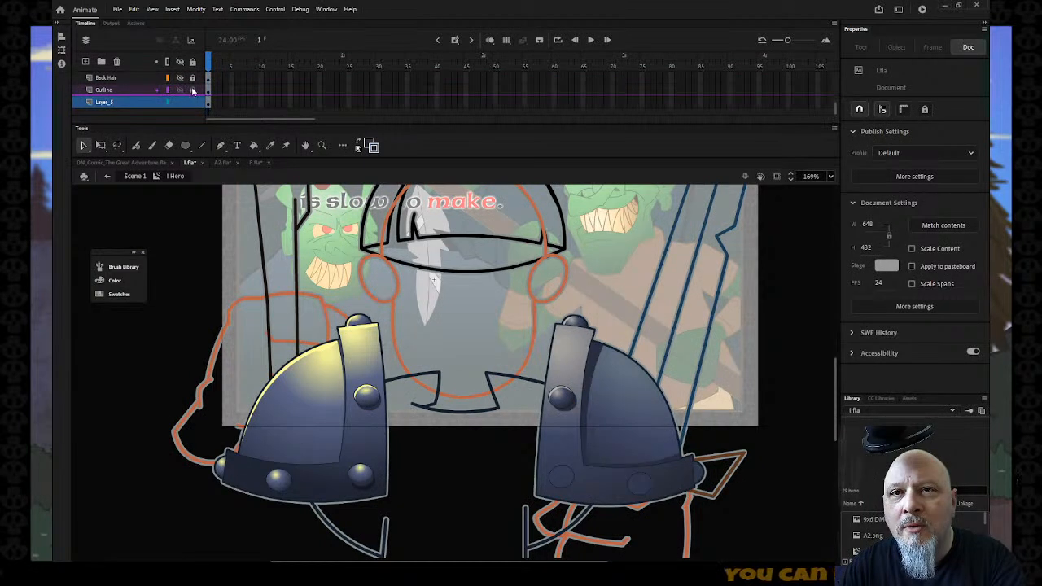
left_click(135, 104)
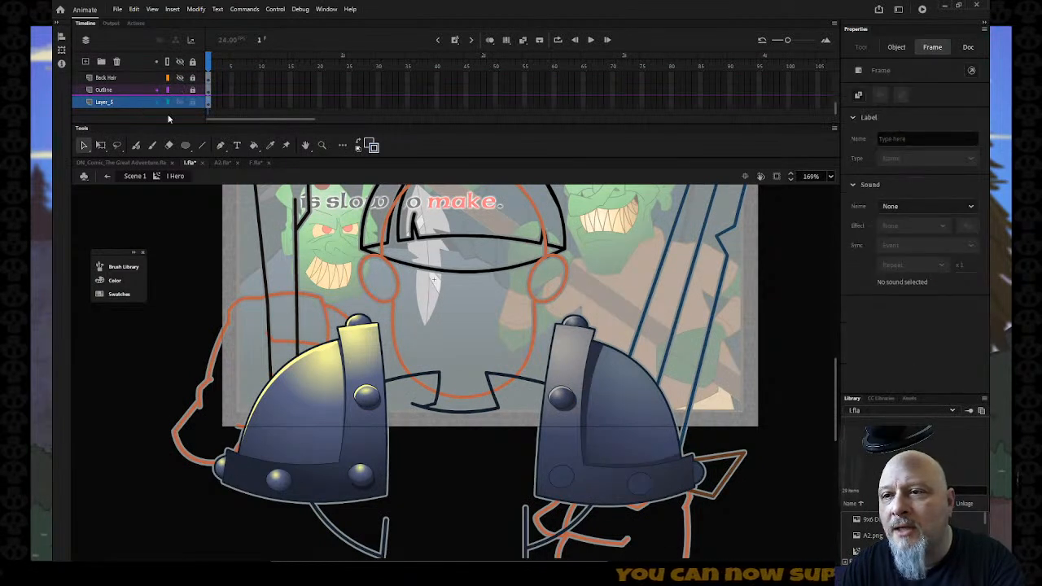
left_click(376, 148)
key("ctrl+a")
key("Escape")
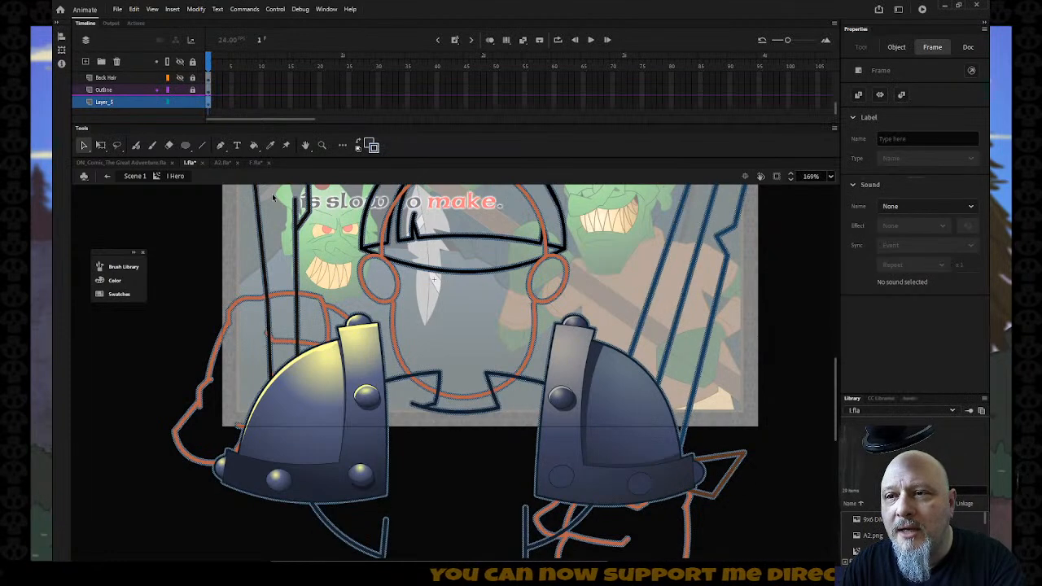
left_click(202, 226)
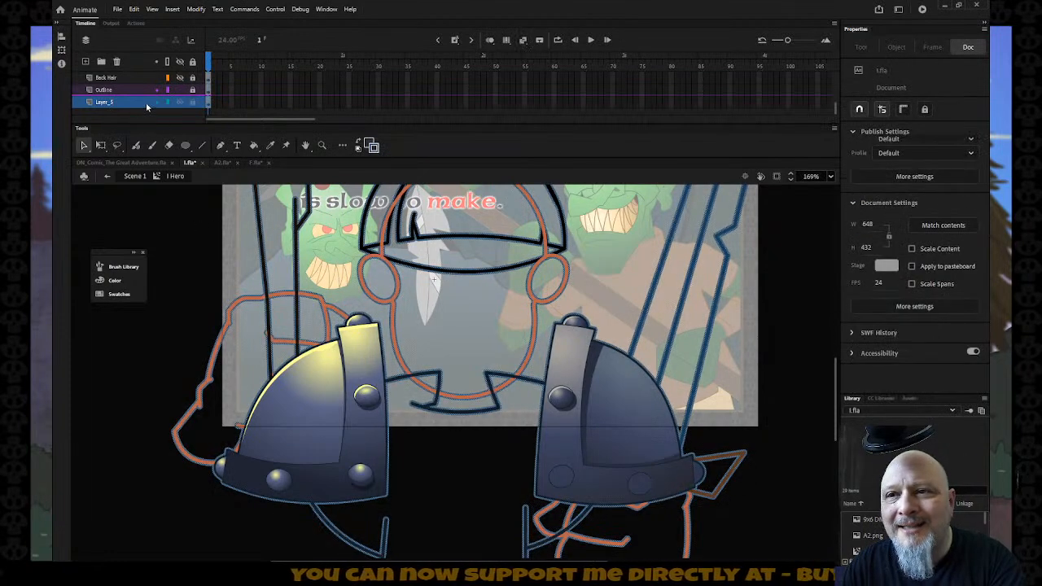
Step: Set the duplicated outline's stroke size to 6 and review the hero in the main scene
left_click(189, 102)
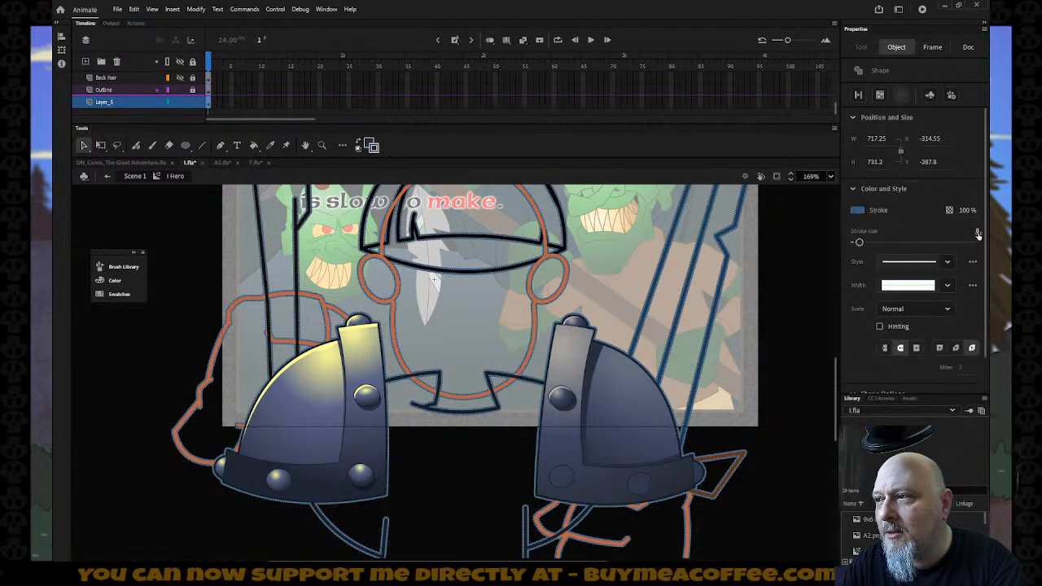
type("6")
key("Return")
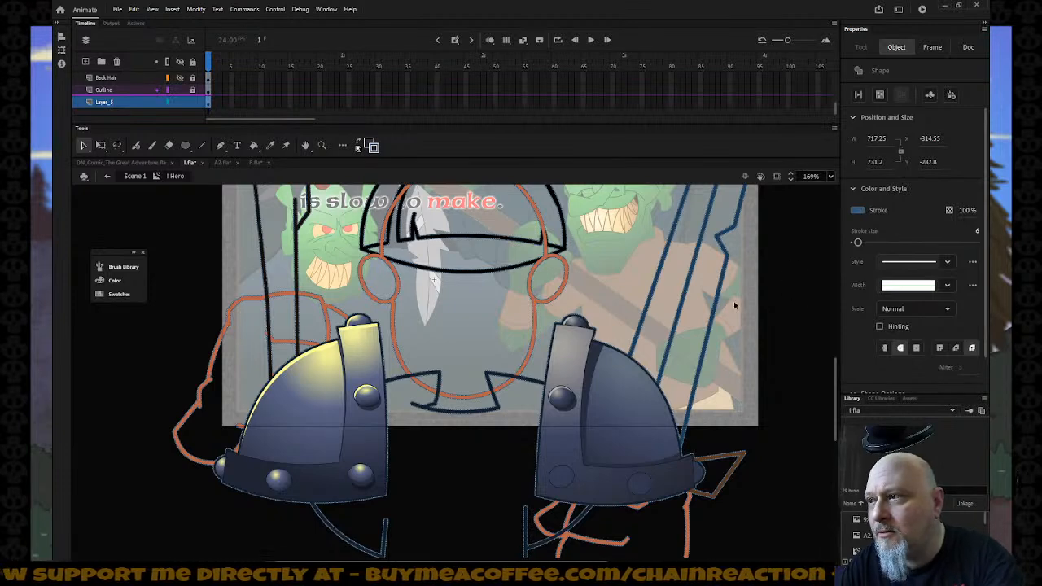
left_click(782, 334)
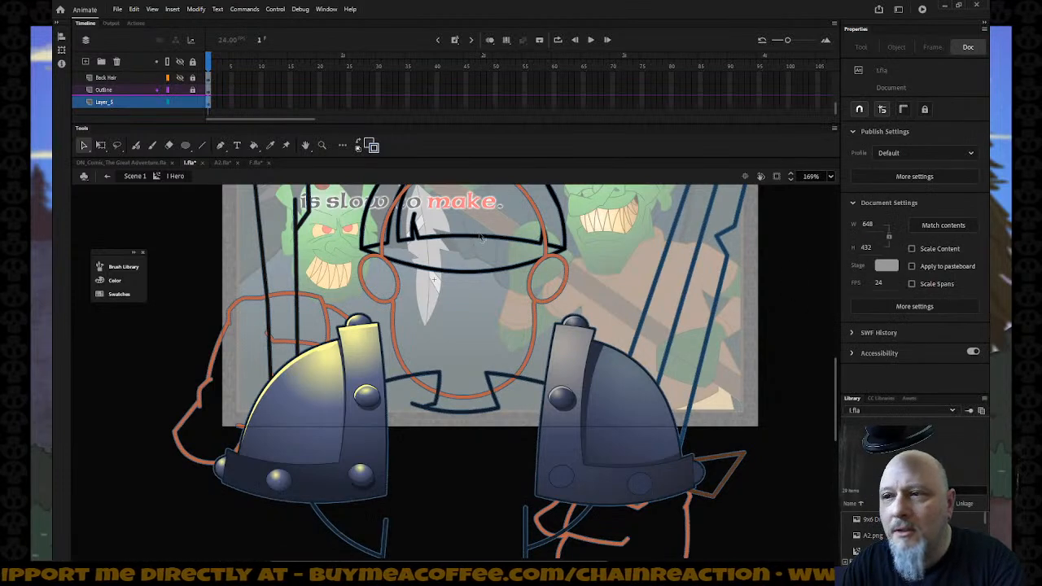
left_click(109, 176)
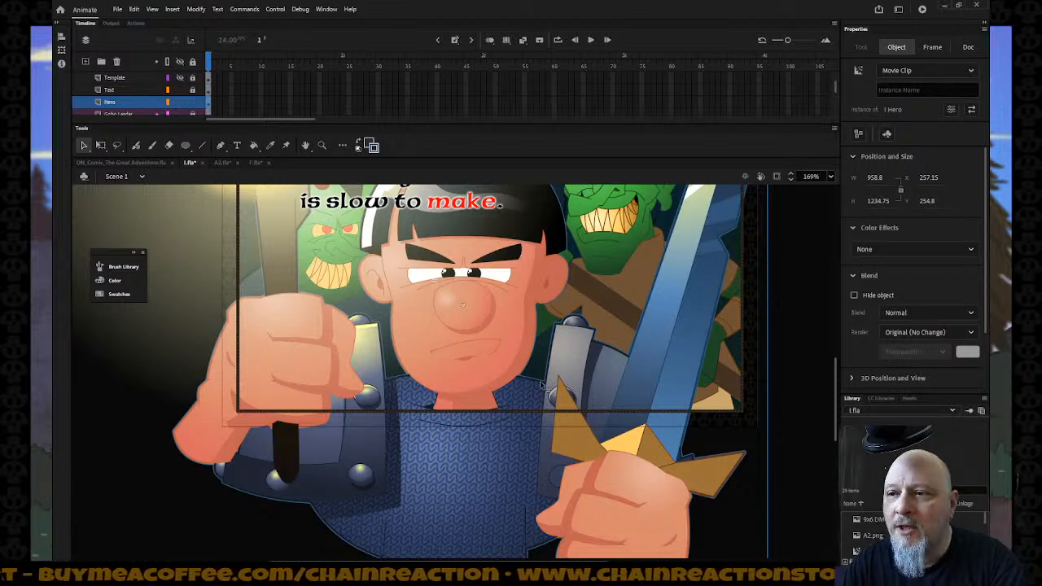
scroll(415, 324, "up", 2)
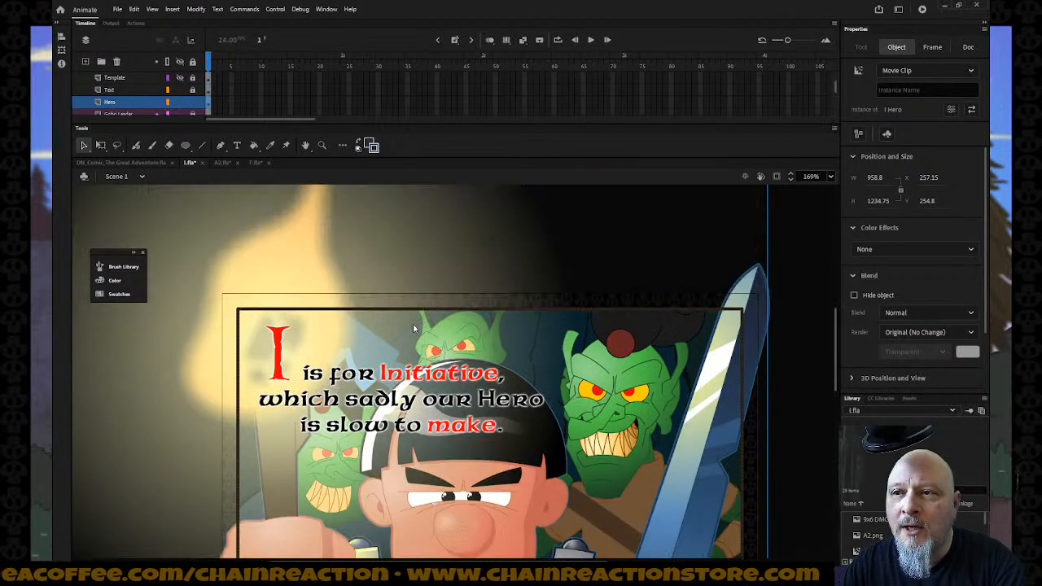
scroll(414, 325, "down", 1)
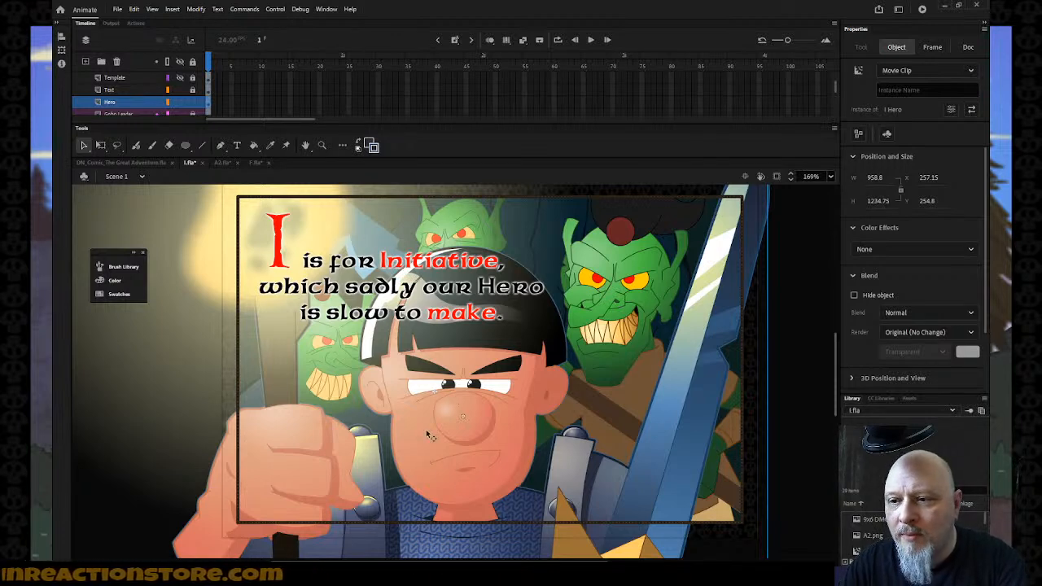
Step: Recolor the hero's duplicated outline to a less saturated blue-grey #597083 and return to the main scene
double_click(398, 362)
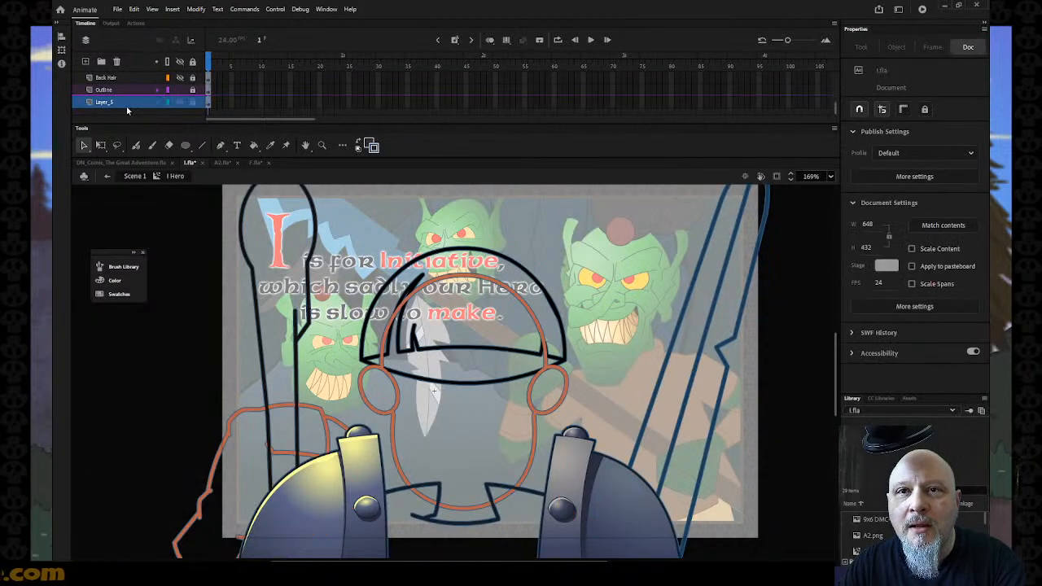
left_click(373, 149)
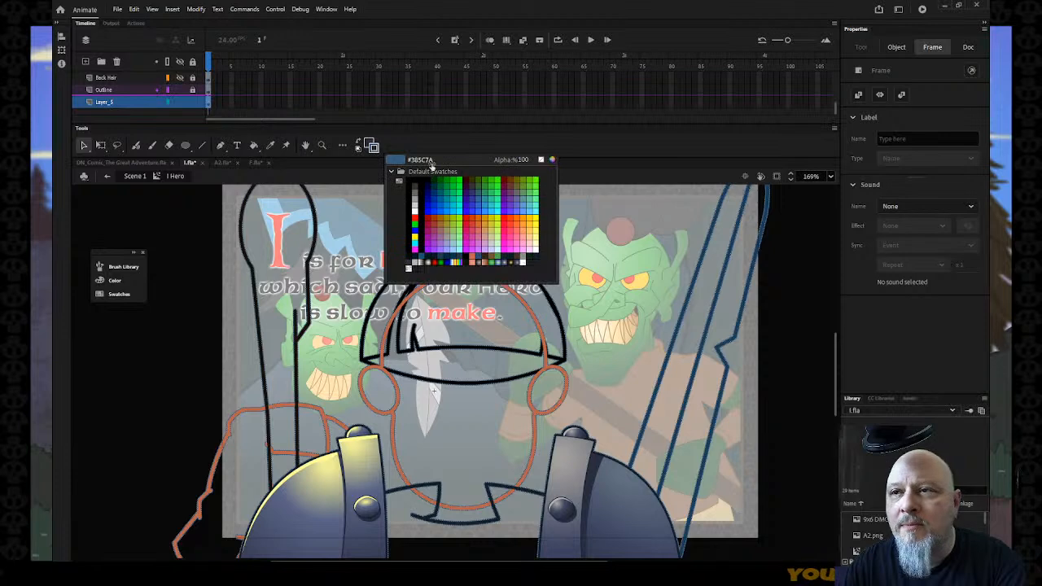
left_click(551, 161)
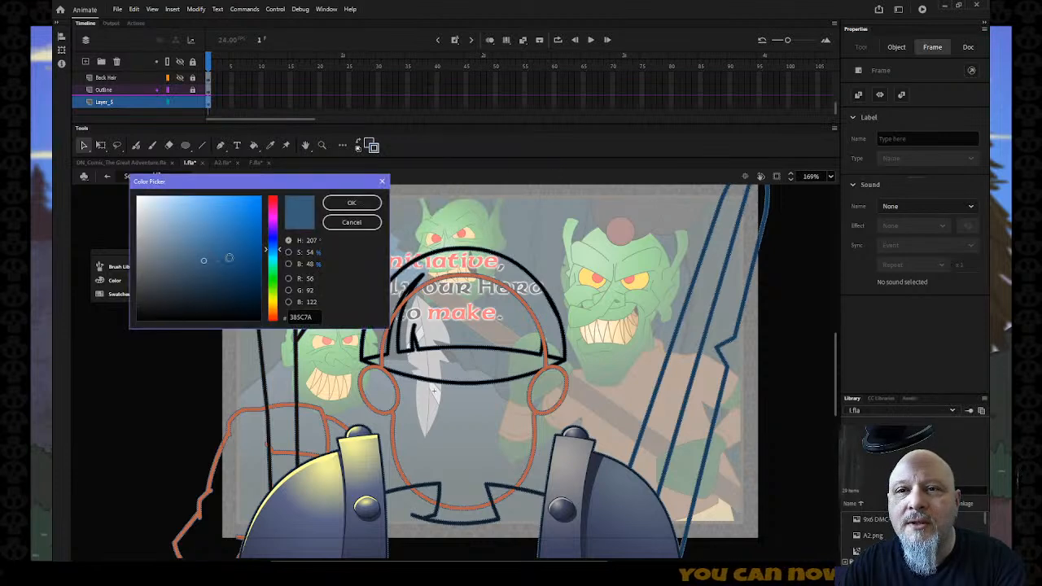
left_click_drag(203, 261, 175, 256)
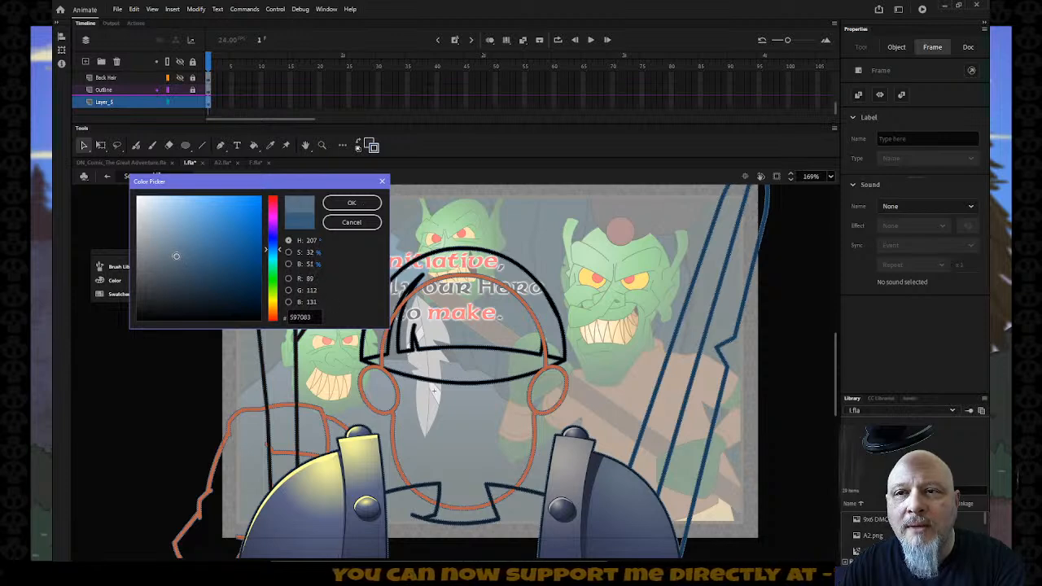
left_click(351, 203)
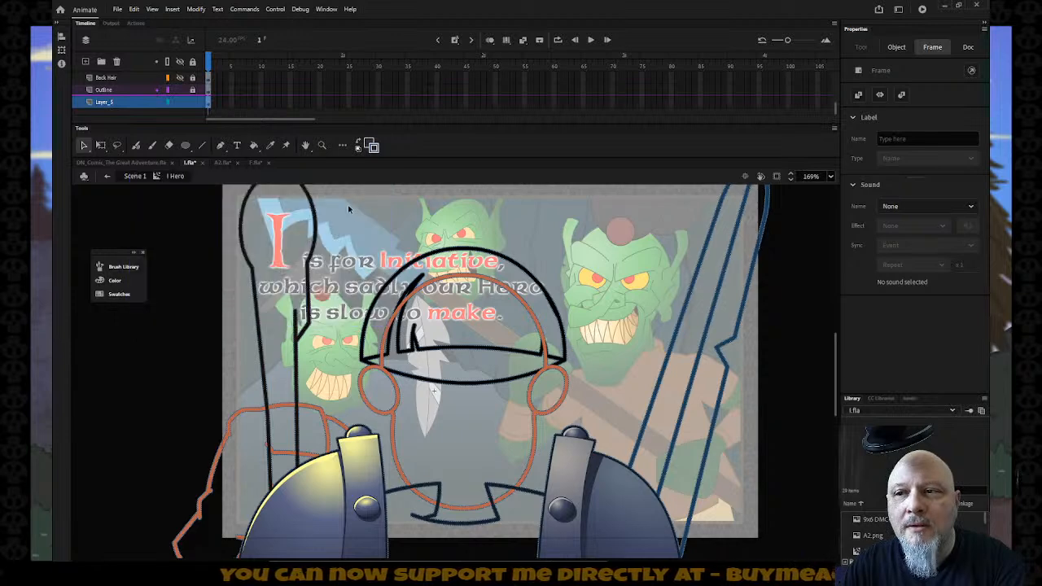
left_click(107, 178)
left_click(107, 177)
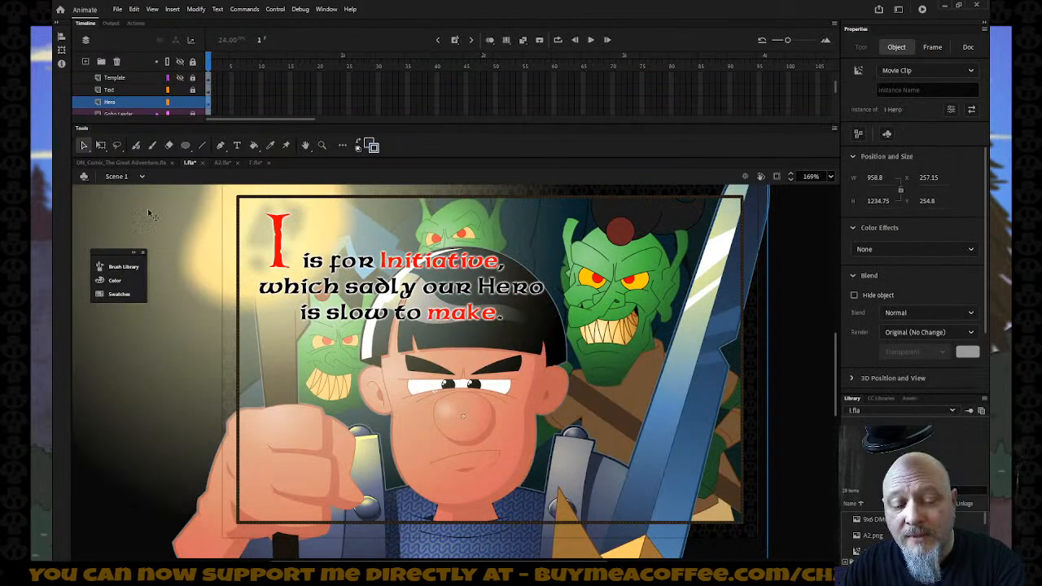
Step: Lock all scene layers to preview the hero's outline within the masked card frame
key("z")
left_click(393, 355, "alt")
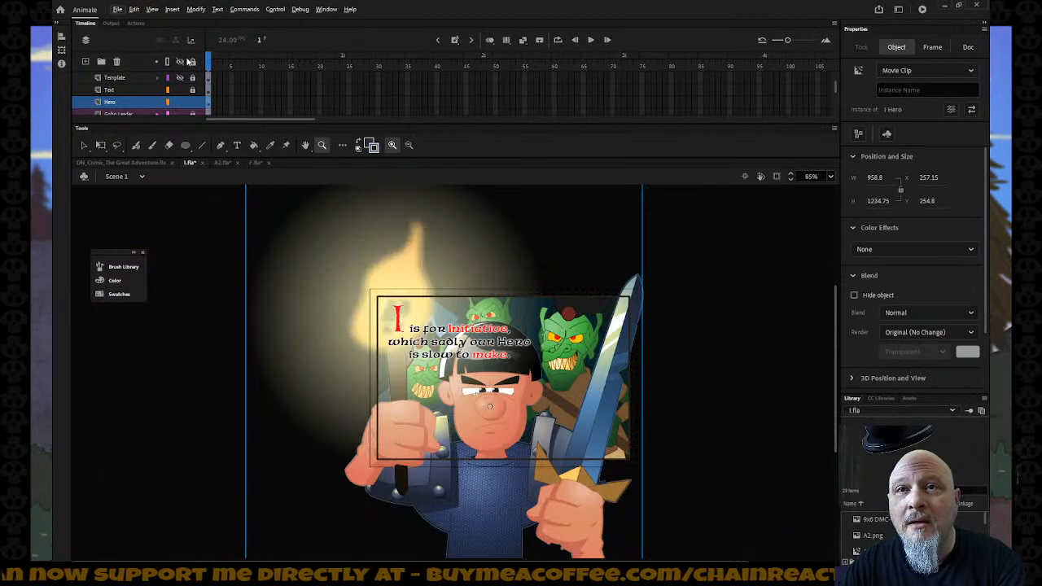
left_click(193, 63)
left_click_drag(350, 279, 663, 486)
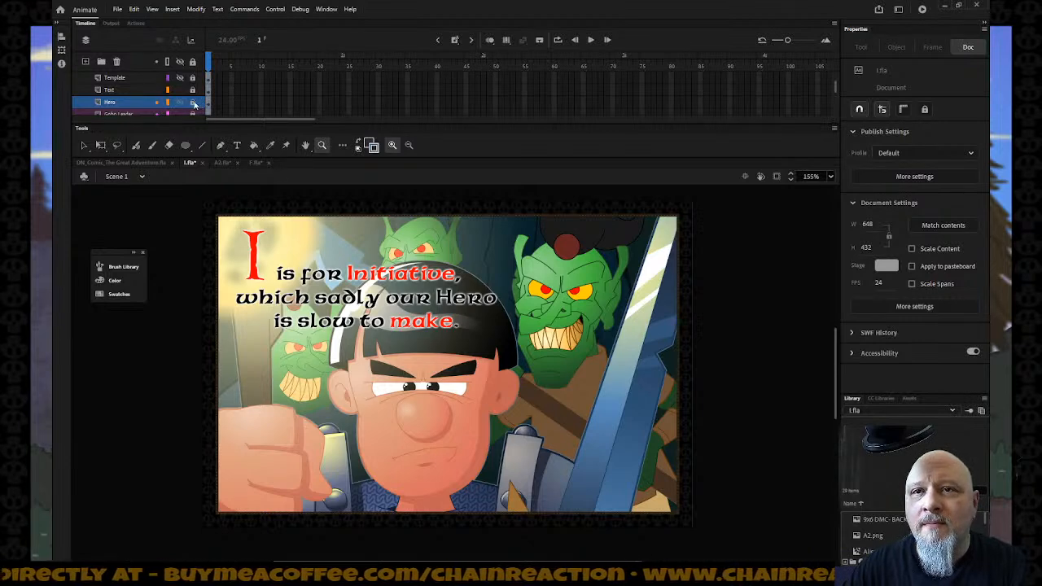
Step: Reopen the hero symbol and recolor the duplicated outline on the lowest layer to white
left_click(385, 328)
double_click(383, 330)
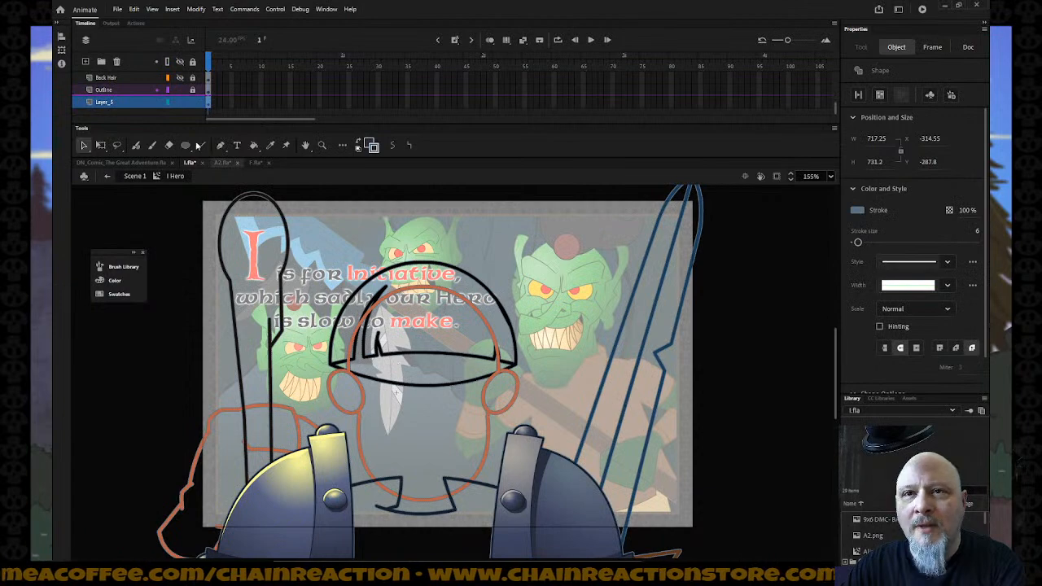
left_click(128, 101)
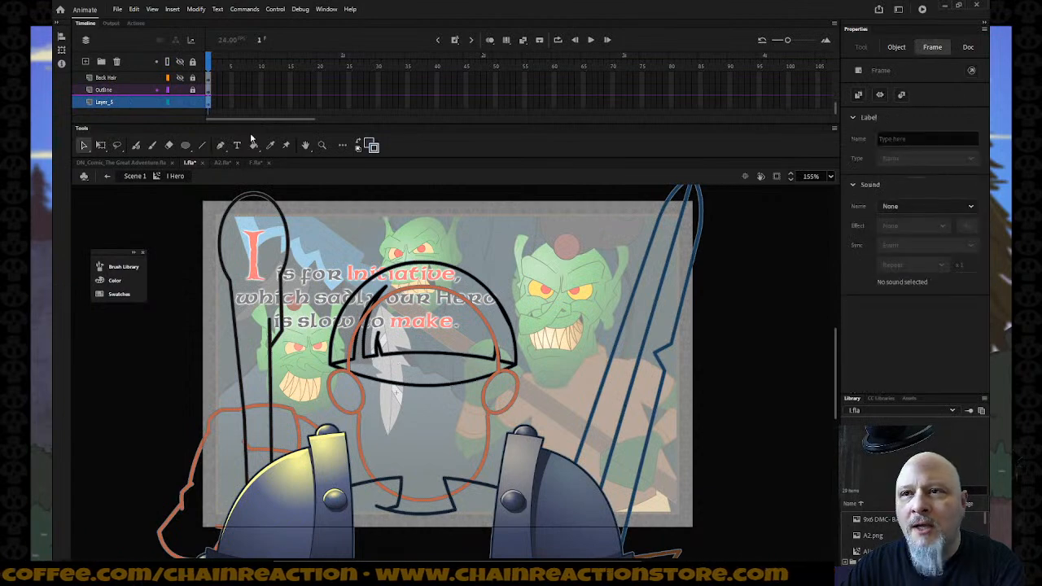
left_click(372, 149)
left_click(412, 210)
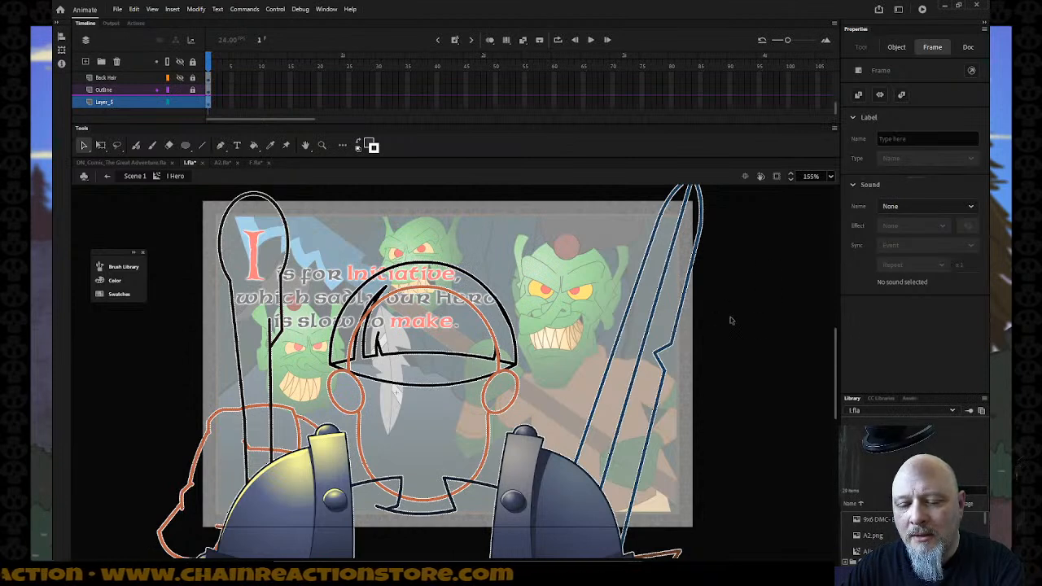
Step: Set the white outline's stroke size to 10, then return to the main scene and lock the Hero layer
left_click(979, 232)
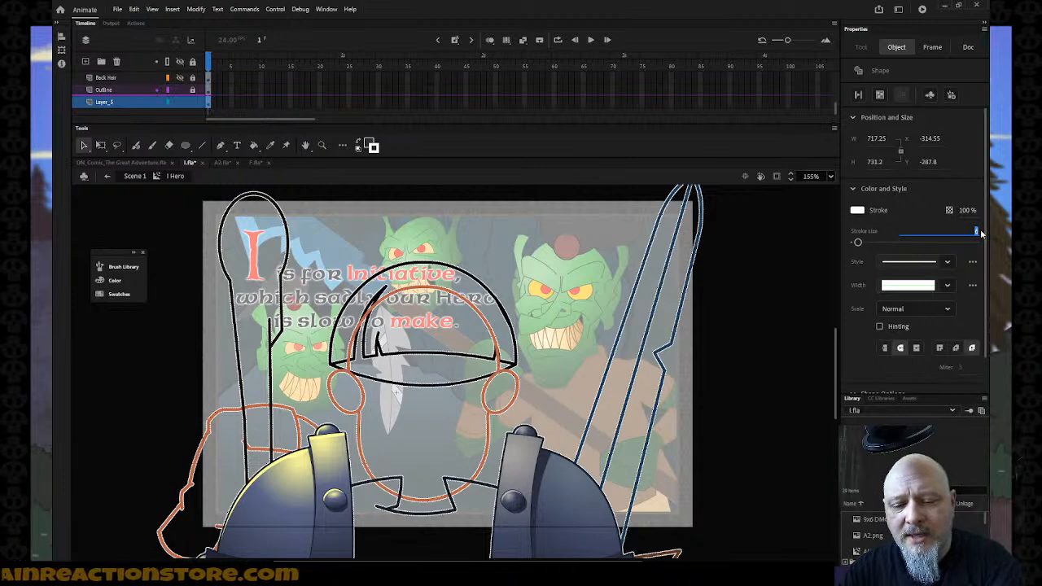
type("10")
key("Return")
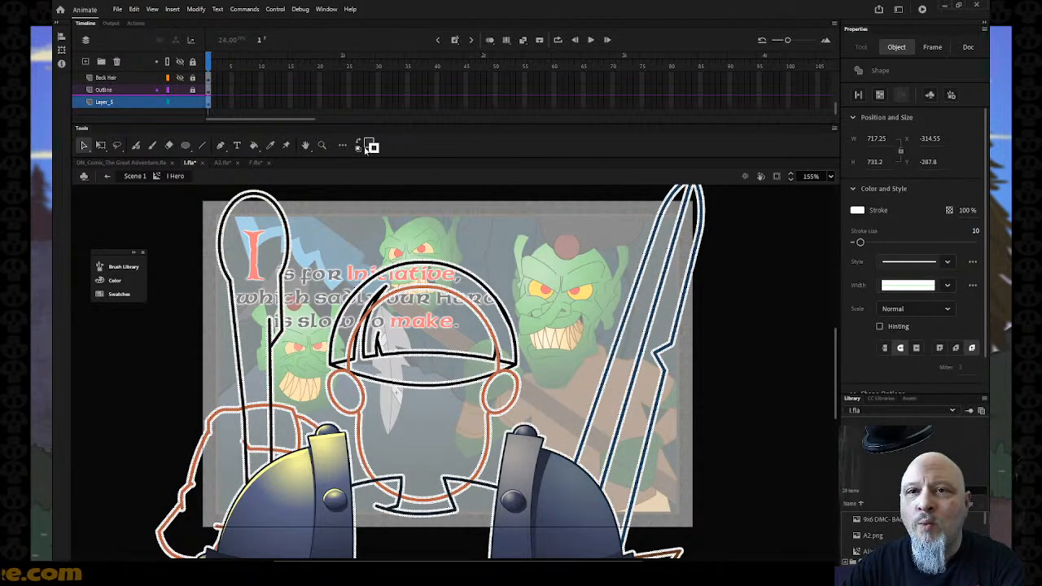
left_click(107, 177)
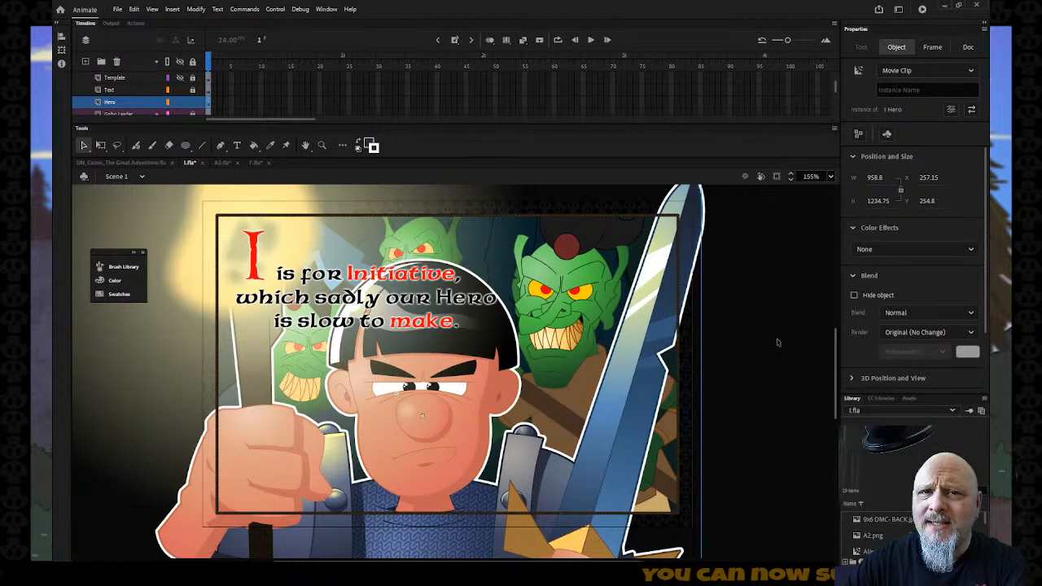
left_click(192, 102)
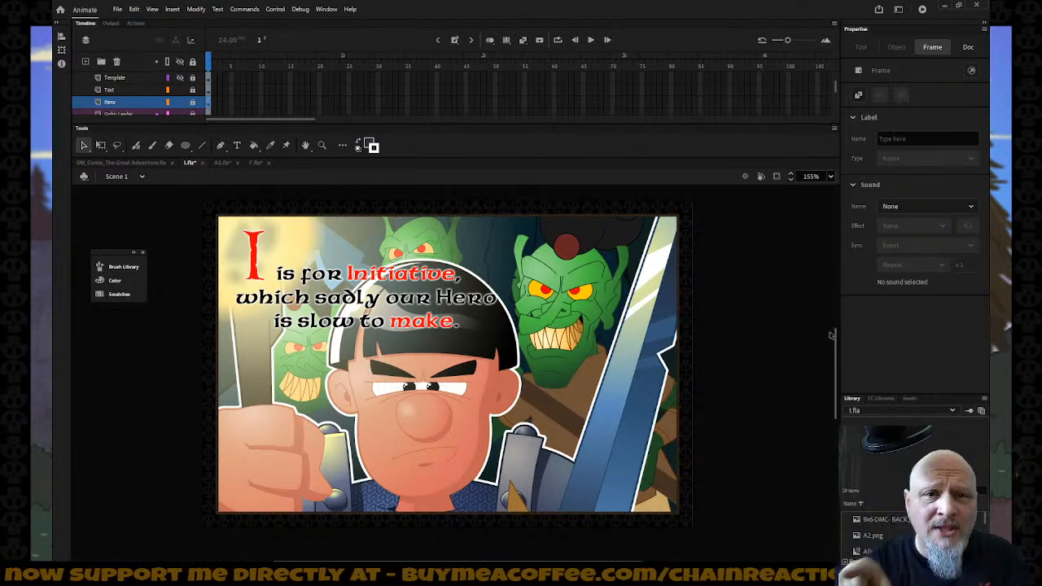
Step: Unlock the Hero layer, reopen the hero symbol and recolor the white duplicated outline to pale yellow
left_click(193, 102)
left_click(481, 495)
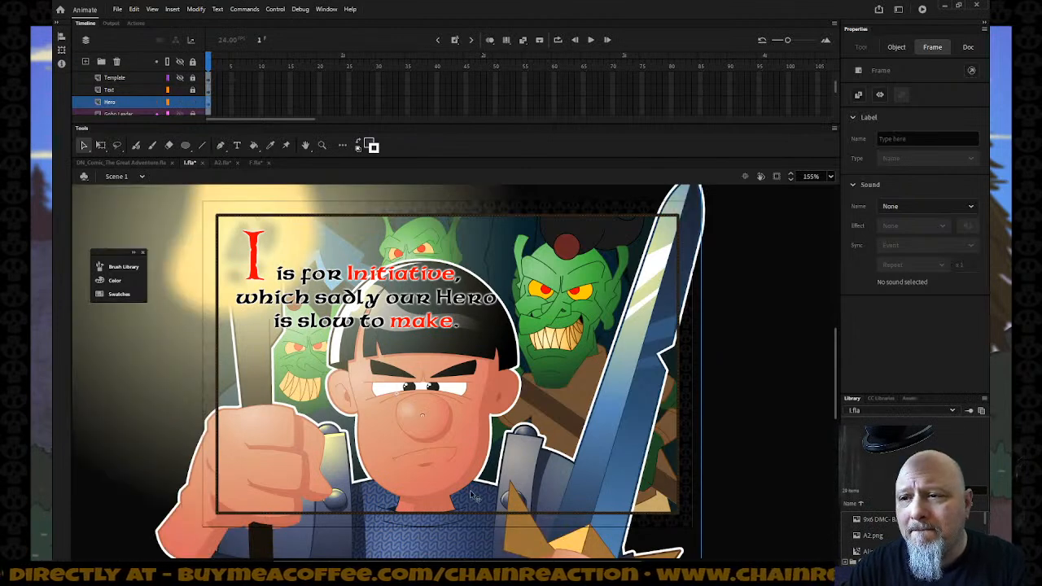
double_click(471, 493)
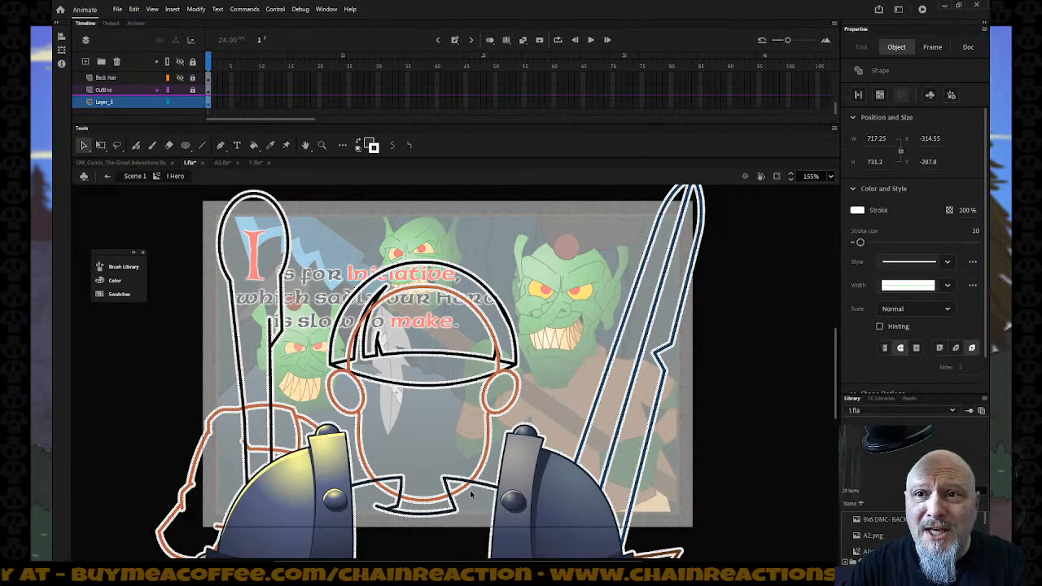
left_click(856, 215)
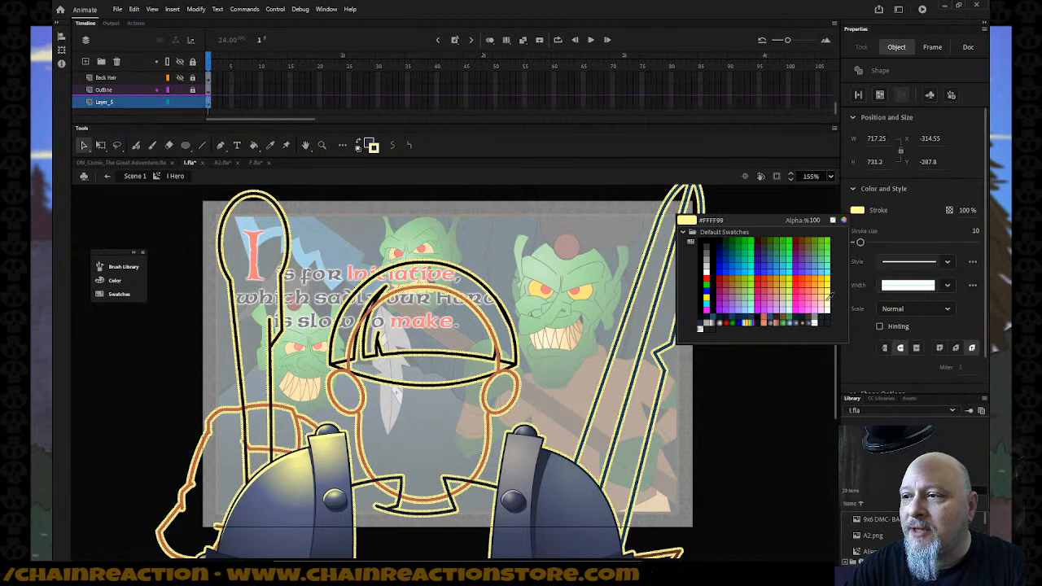
left_click(830, 301)
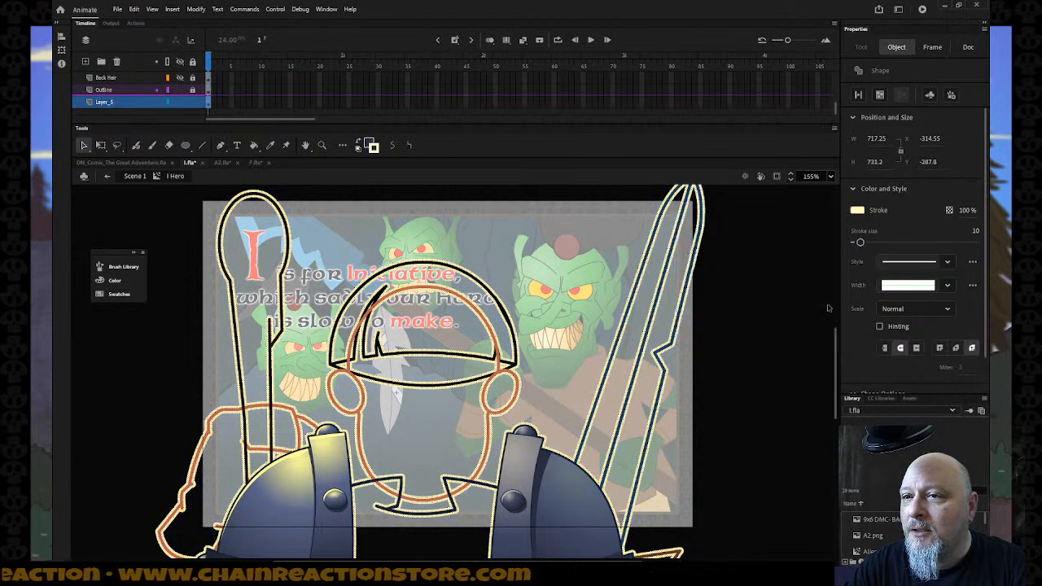
Step: Set the pale yellow outline's stroke size to 8, then return to the main scene and lock the Hero layer
left_click(976, 231)
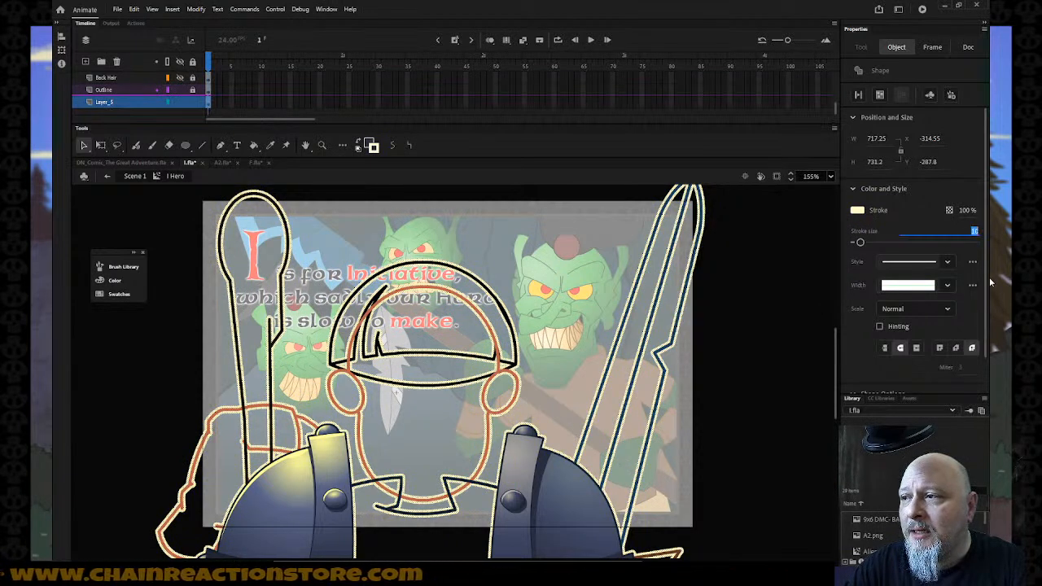
type("8")
key("Return")
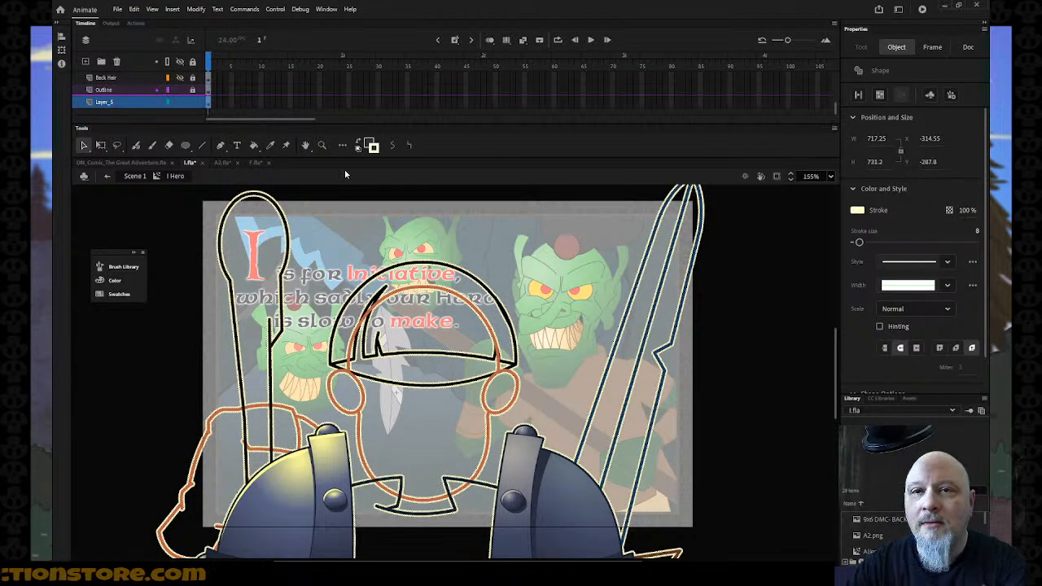
left_click(105, 178)
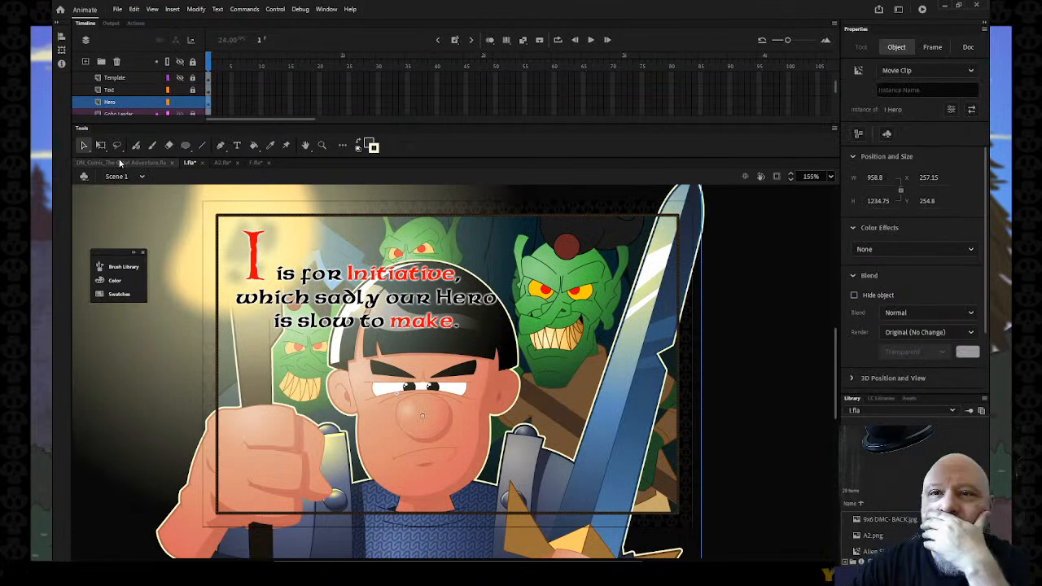
left_click(191, 106)
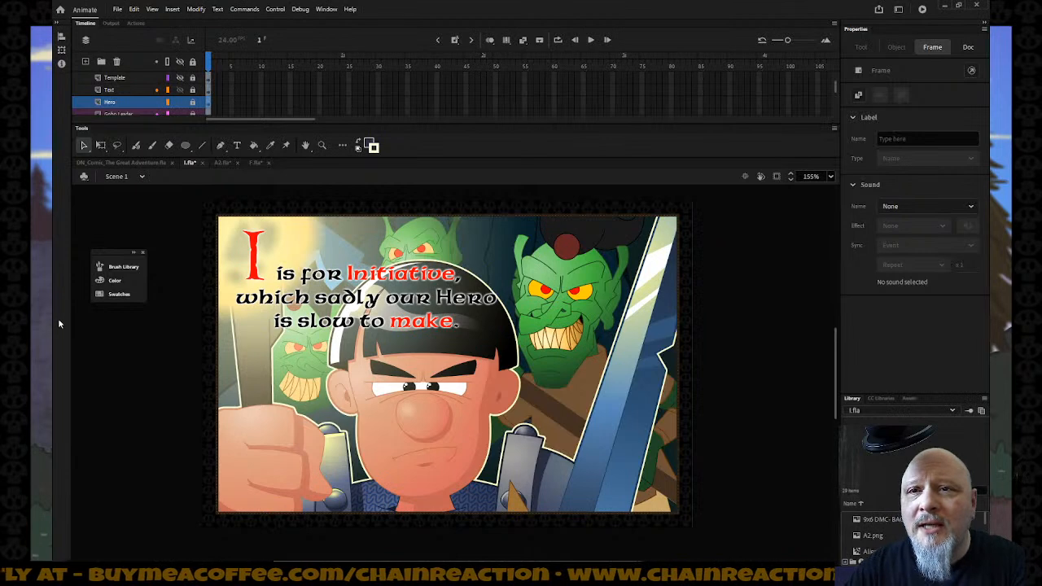
Step: Reopen the hero symbol, set the duplicated outline's stroke size to 12, and preview it in the main scene with the Hero layer locked
left_click(194, 104)
left_click(447, 366)
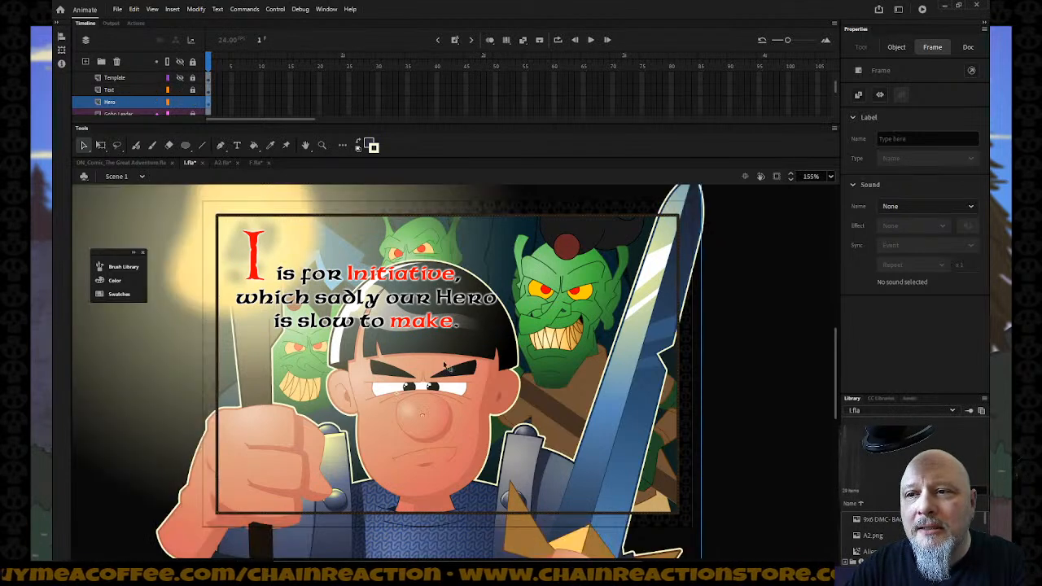
double_click(445, 364)
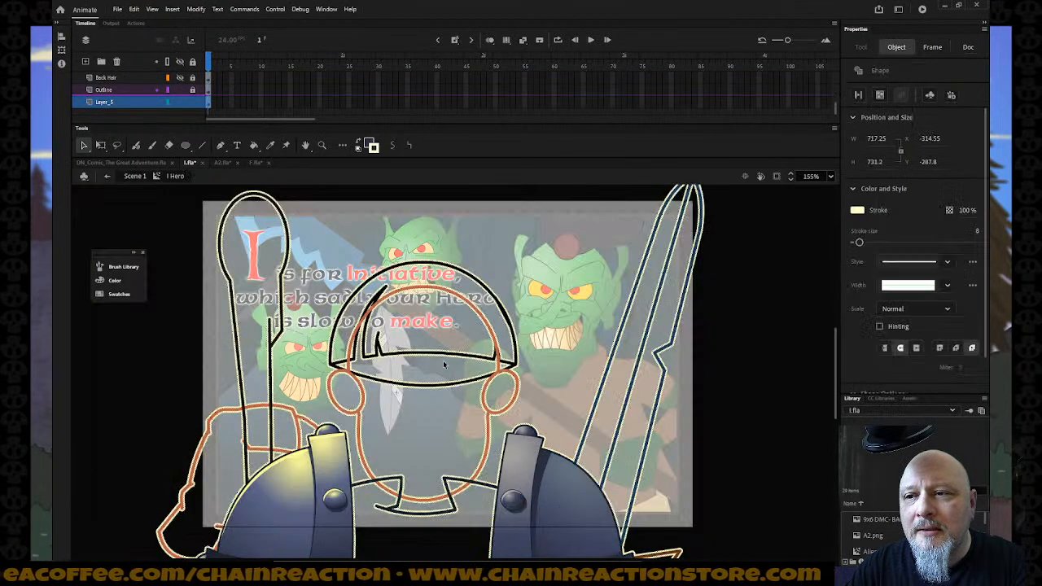
left_click(977, 232)
type("1")
key("Return")
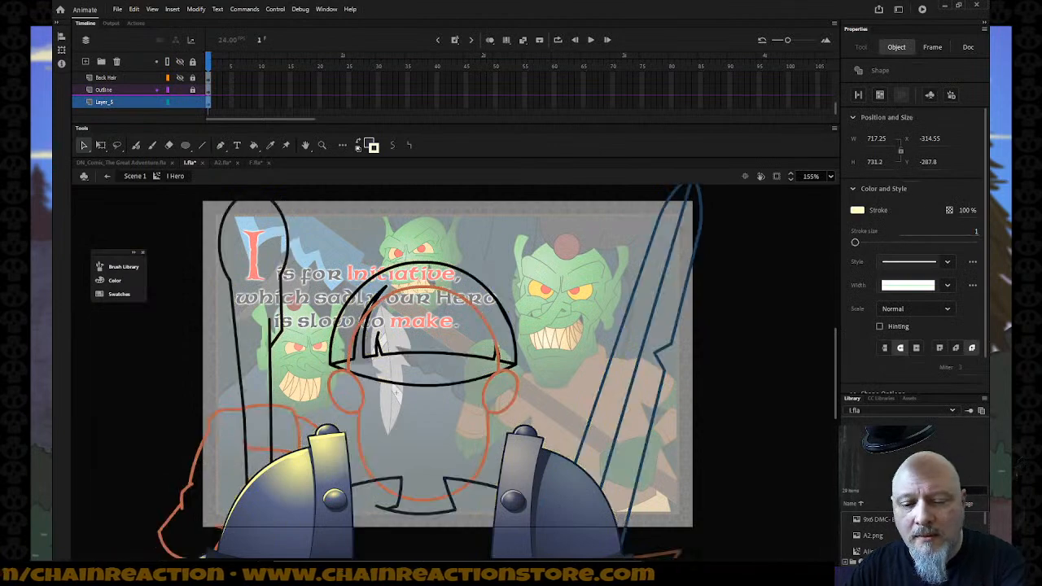
type("2")
key("Return")
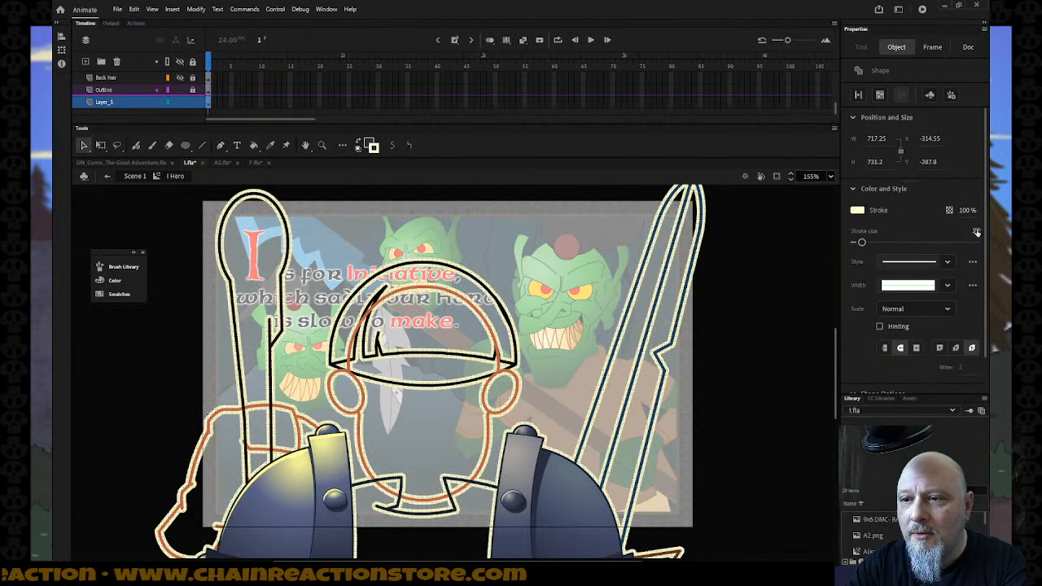
left_click(109, 178)
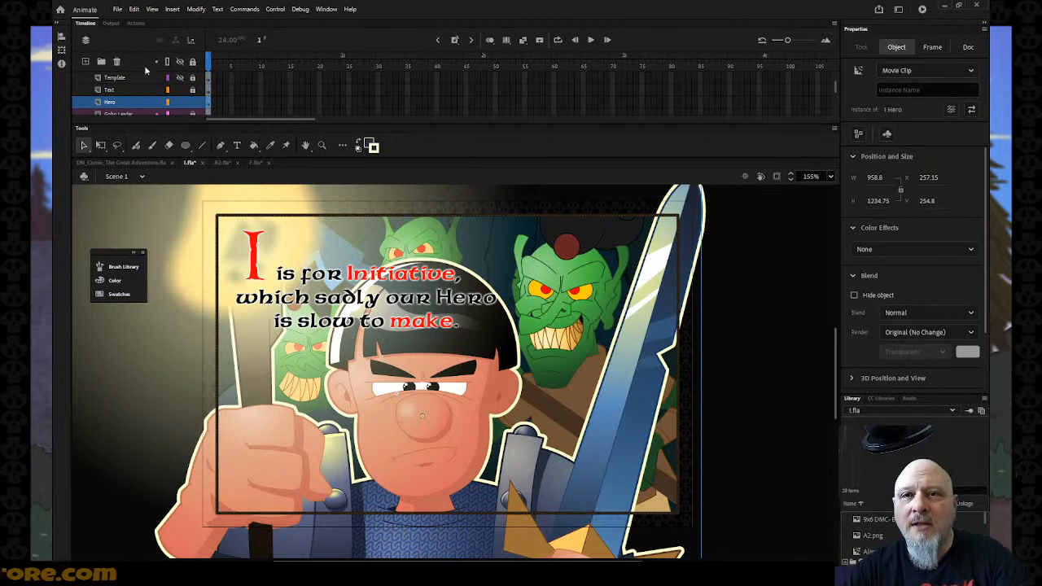
left_click(191, 102)
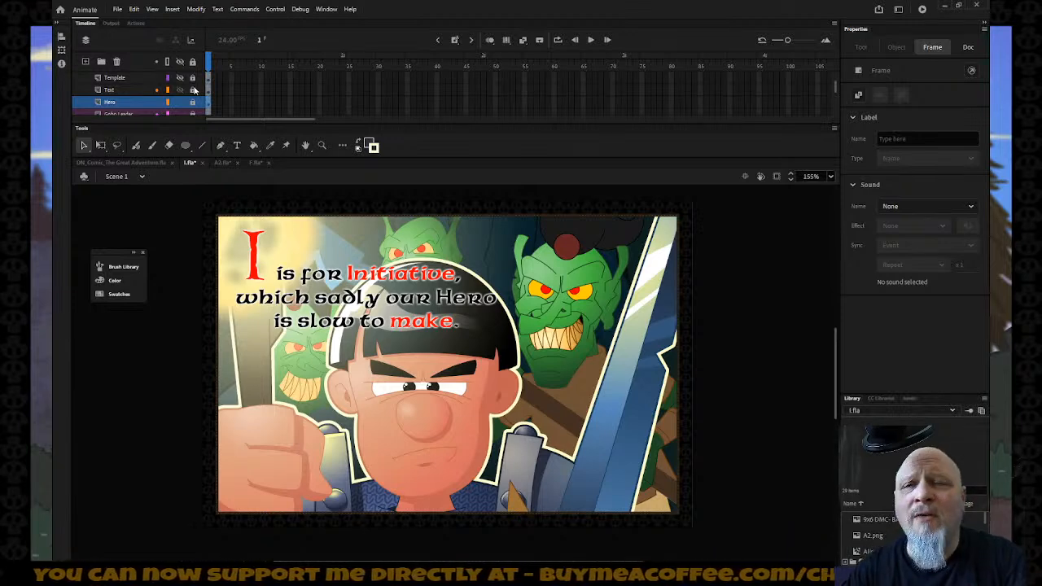
Step: Unlock and reopen the hero symbol, set the outline's stroke size to 9, and return to the main scene with all layers locked
left_click(193, 103)
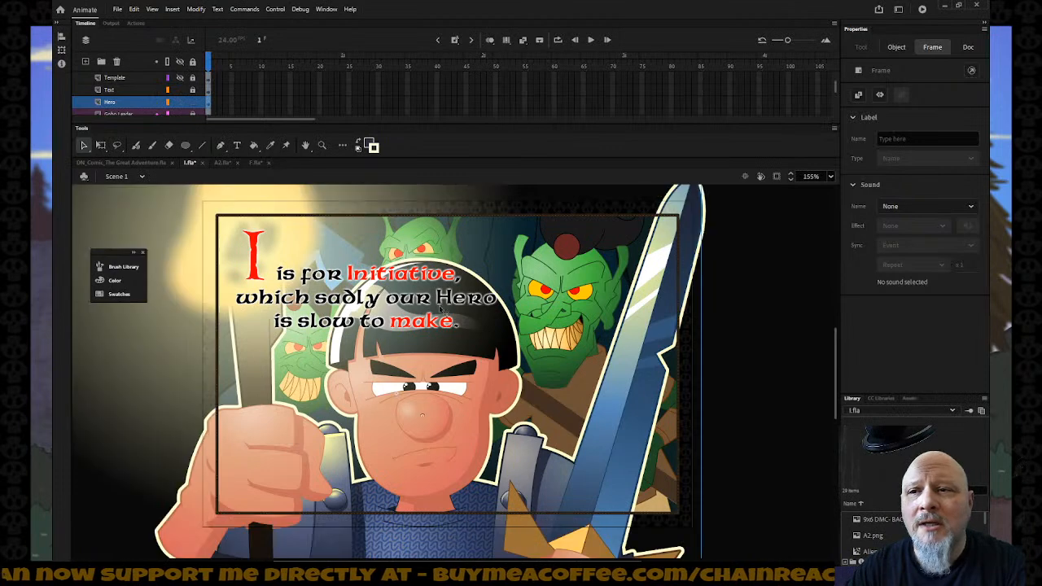
double_click(469, 339)
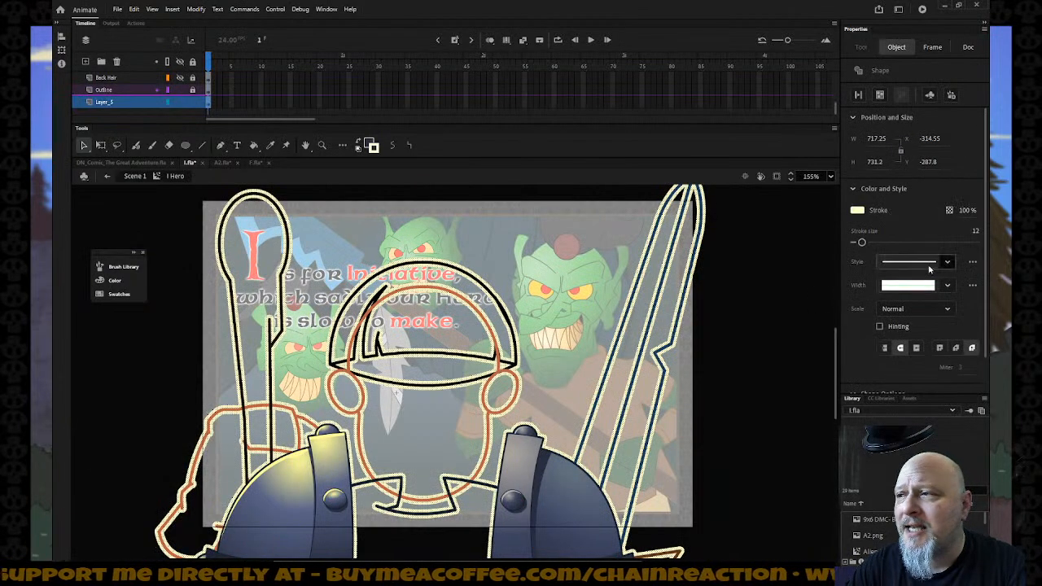
left_click(974, 231)
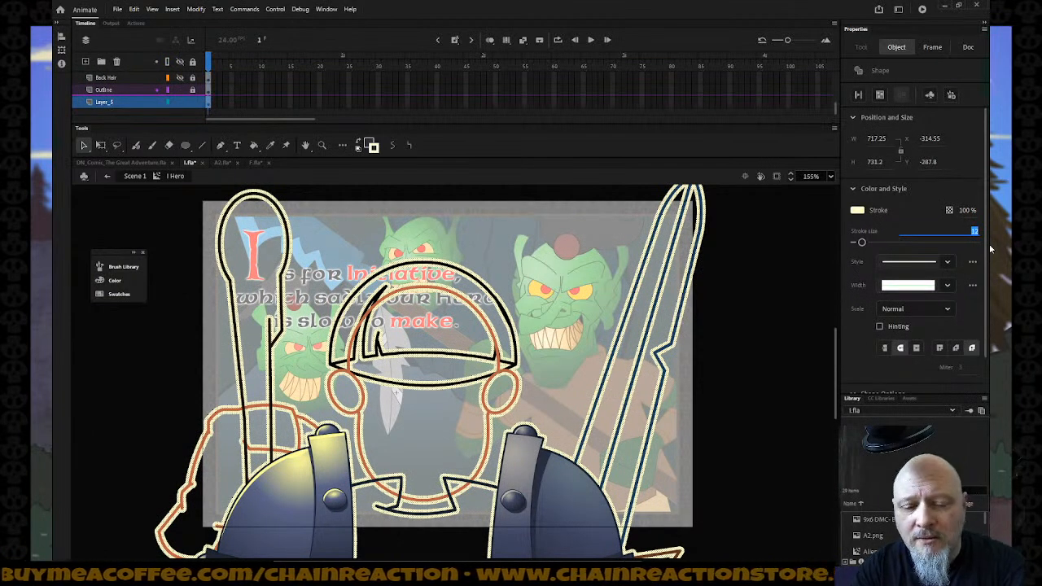
type("9")
key("Return")
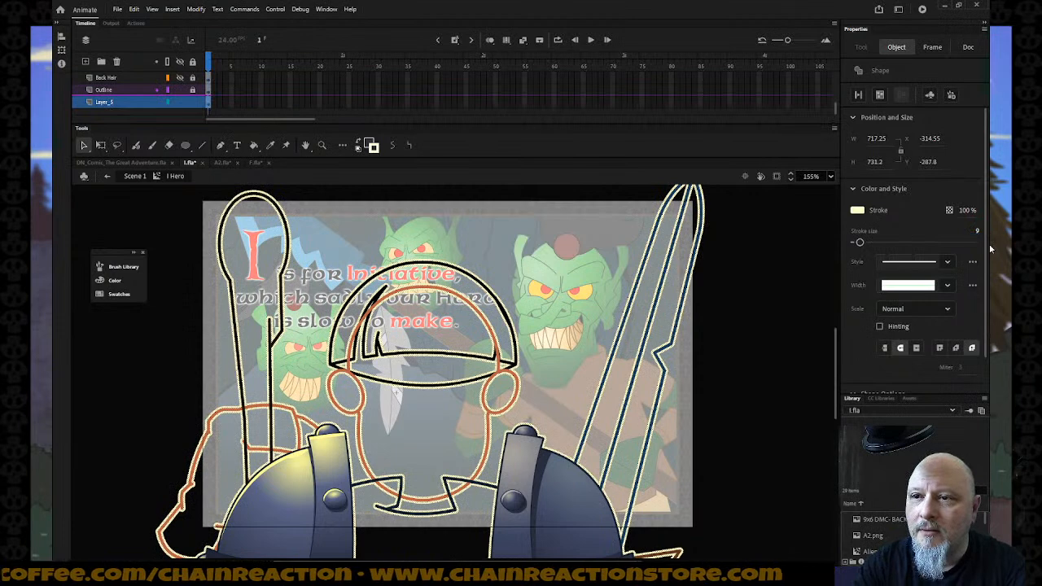
left_click(106, 176)
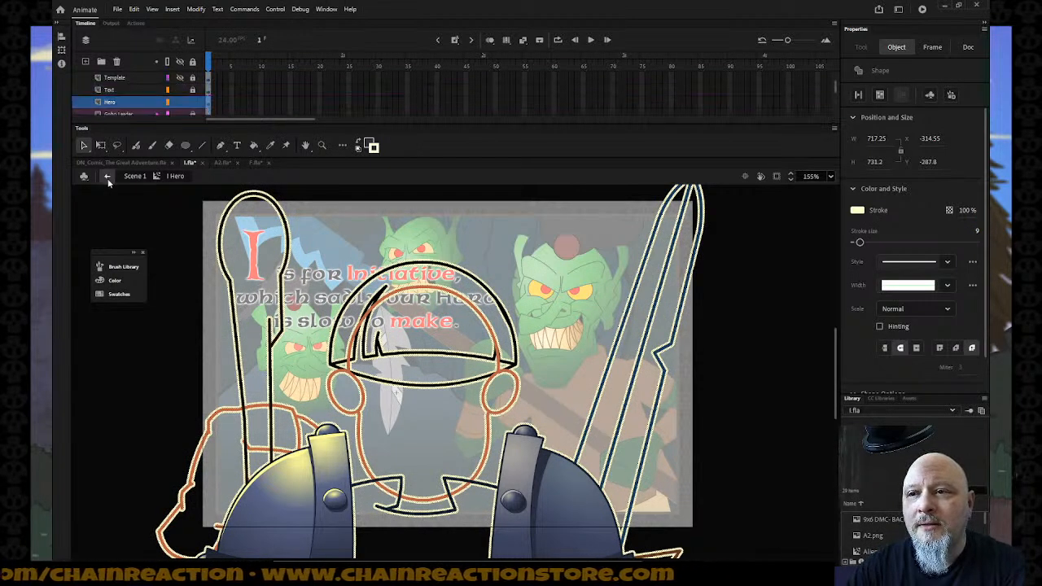
left_click(192, 62)
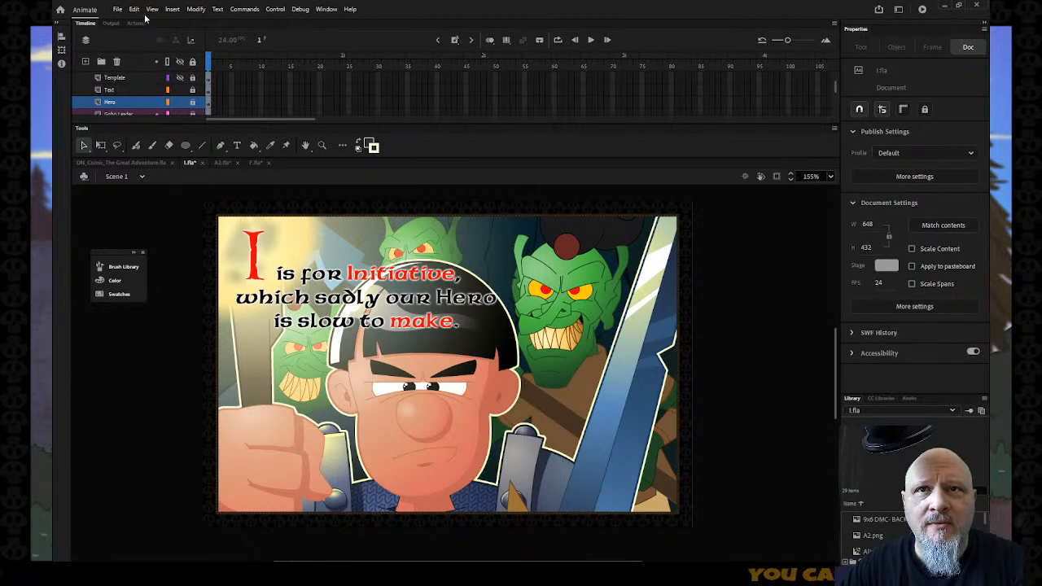
Step: Save the card document, then unlock the Hero layer, nudge the hero slightly to the right and relock the layer
left_click(118, 9)
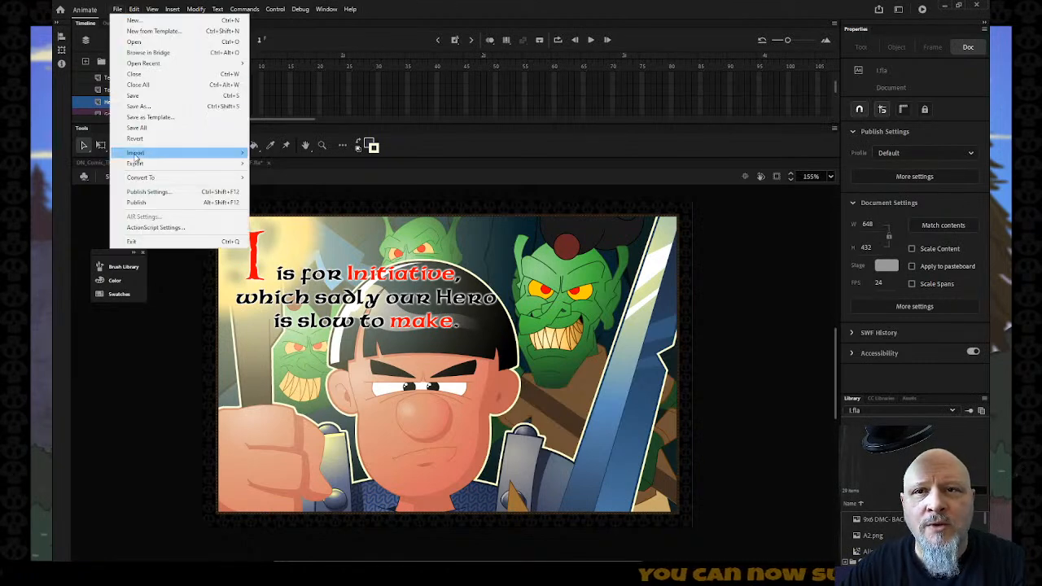
left_click(143, 96)
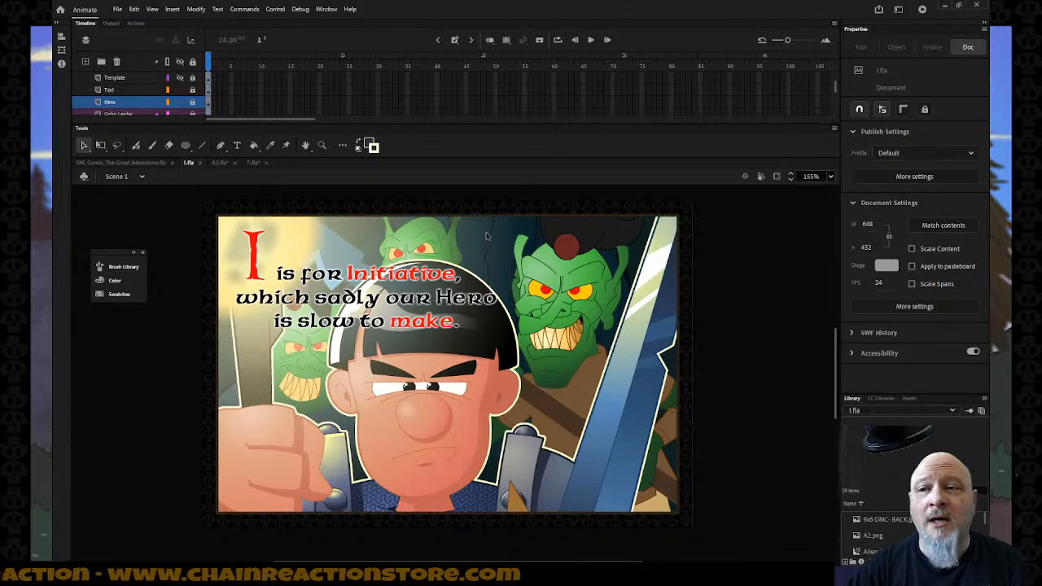
left_click(193, 102)
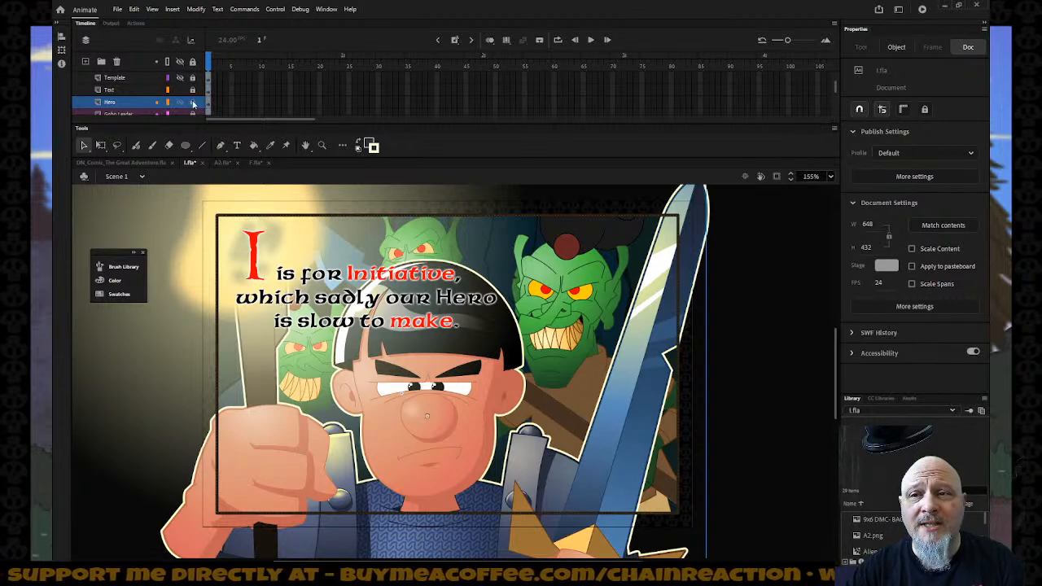
left_click(194, 102)
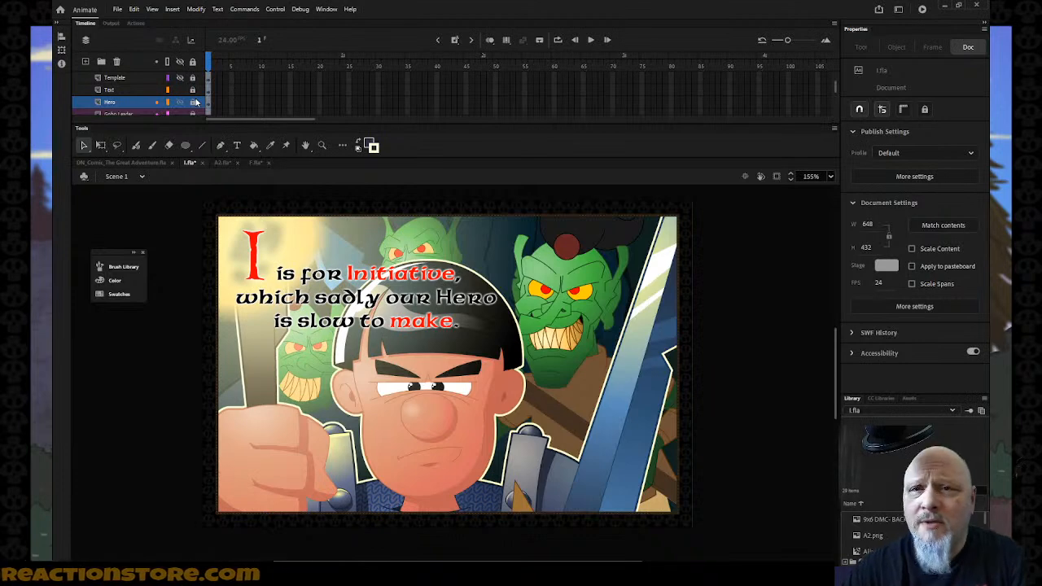
Step: Switch to the DN_Comic_The Great Adventure document, zoom in on the "MORTAL!" panel and unlock the Right Page layer
left_click(130, 163)
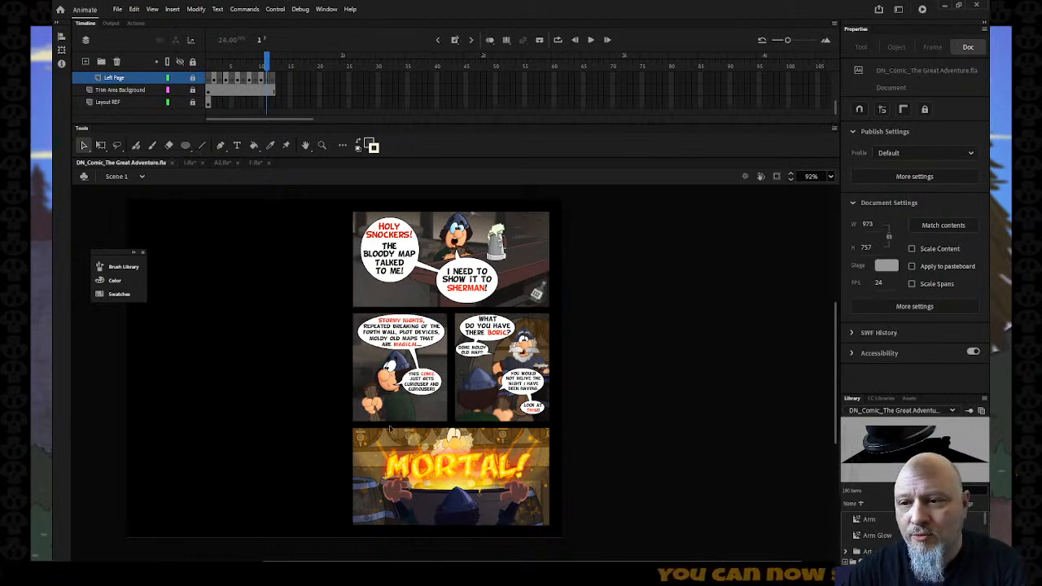
key("z")
left_click_drag(395, 427, 523, 480)
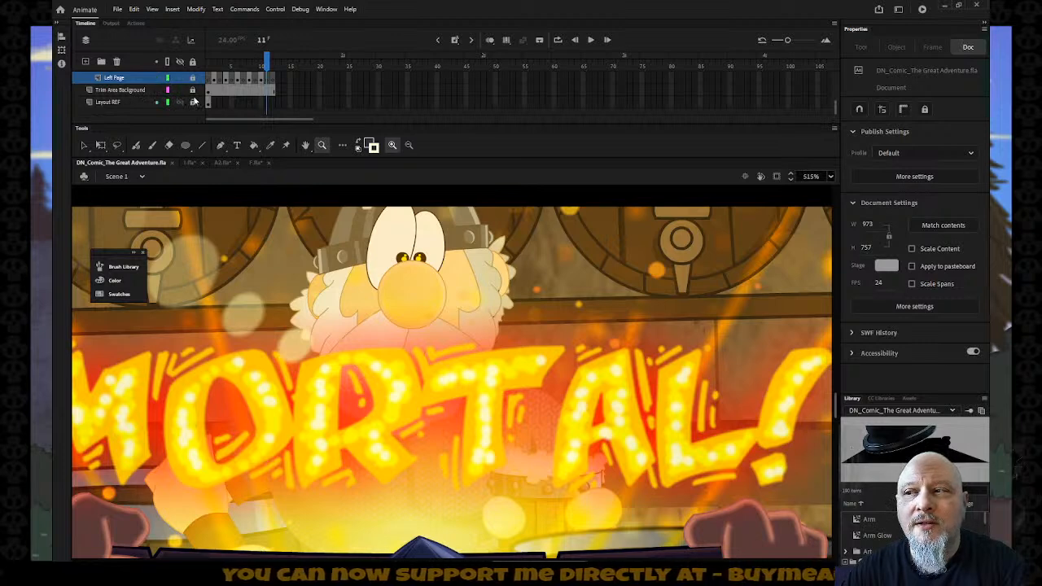
scroll(174, 91, "up", 2)
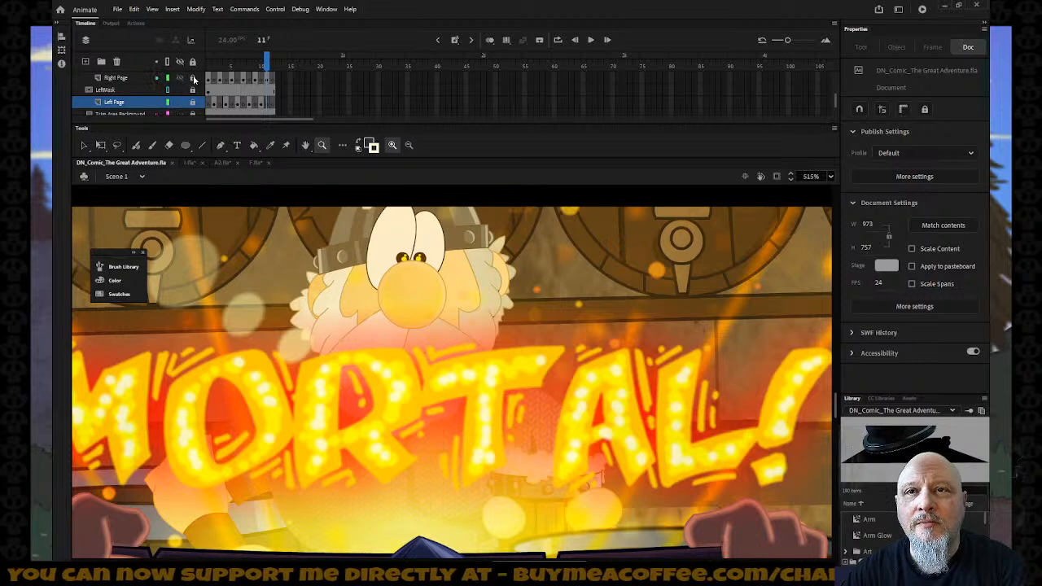
left_click(193, 78)
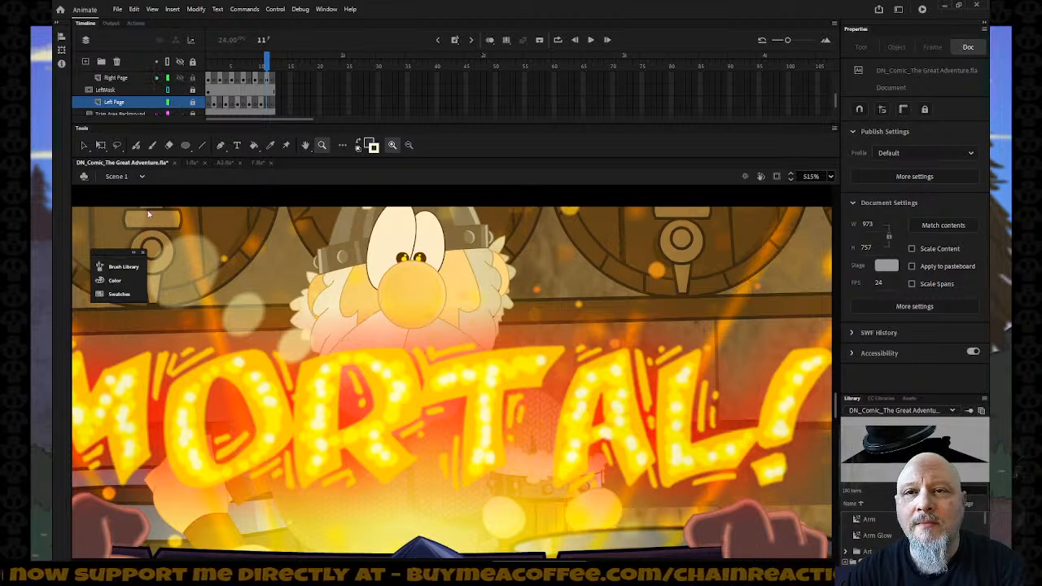
Step: Open the Page 11 D symbol of the "MORTAL!" panel and select its yellow-tinted lens flare
left_click(84, 147)
left_click(388, 341)
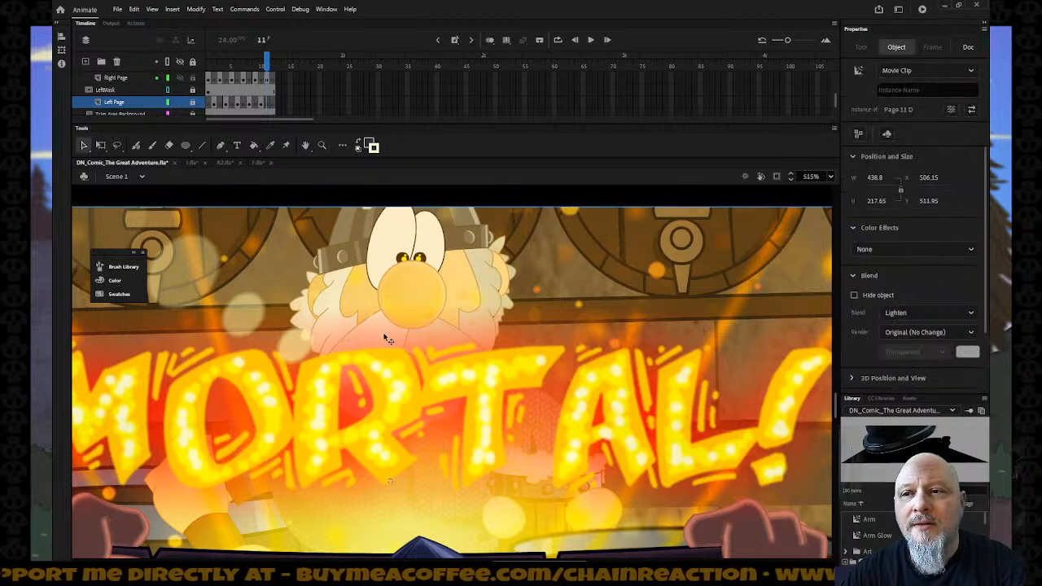
double_click(389, 340)
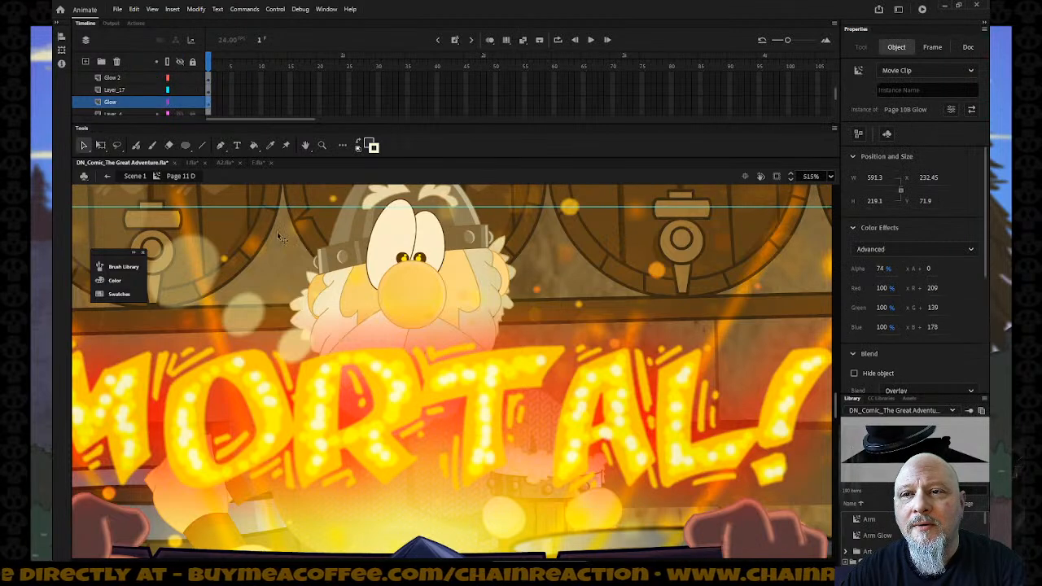
left_click(182, 271)
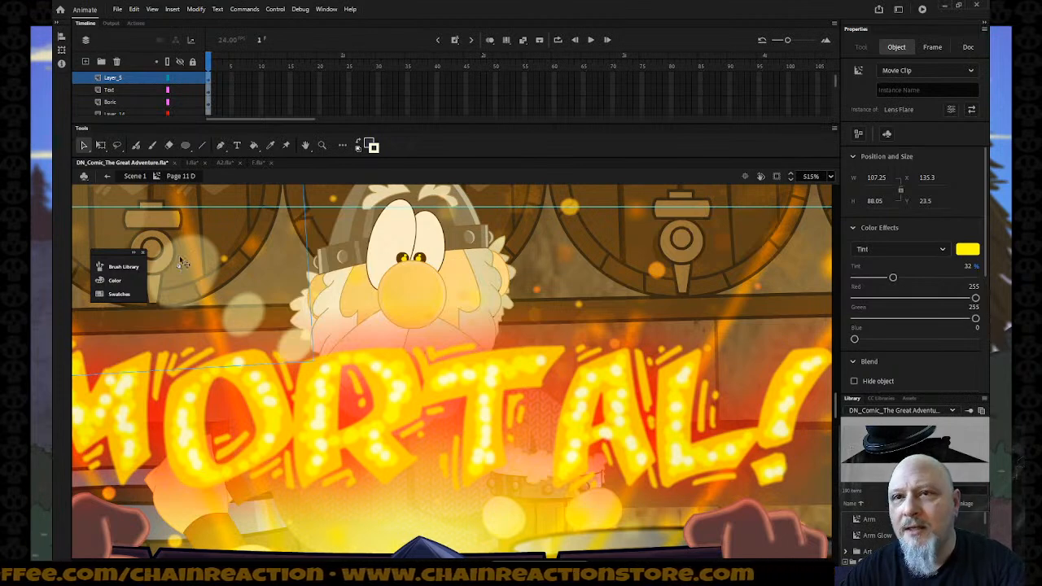
Step: Return to the I.fla card document, insert a new layer directly above the Hero layer and name it Bling
left_click(190, 163)
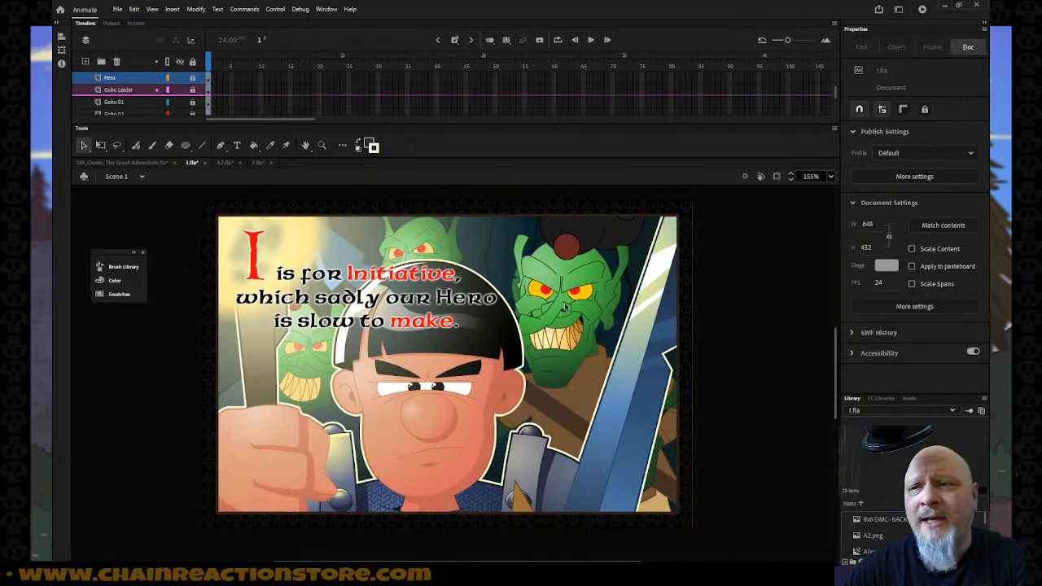
scroll(138, 90, "up", 1)
right_click(133, 97)
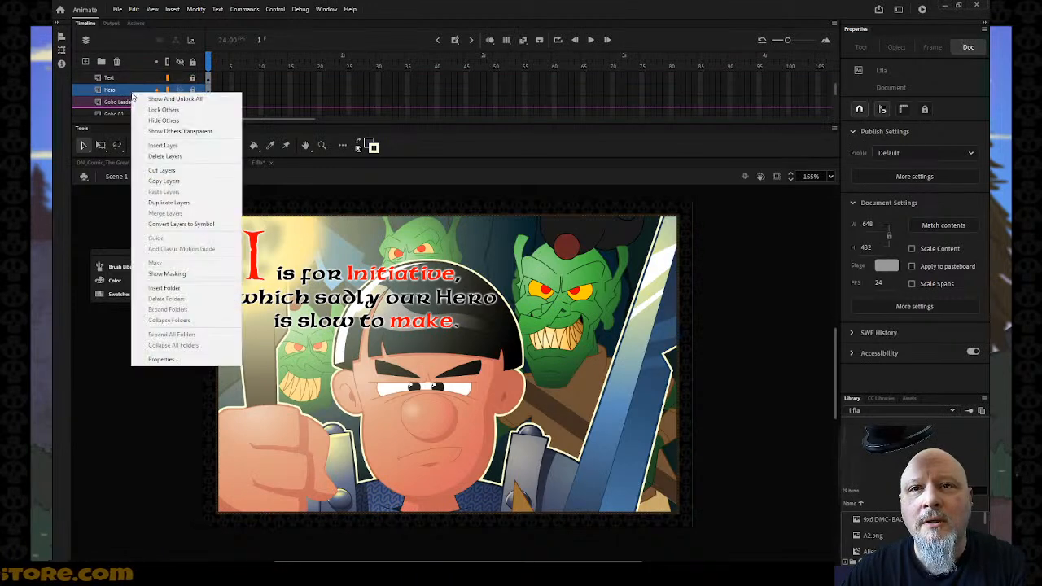
left_click(173, 149)
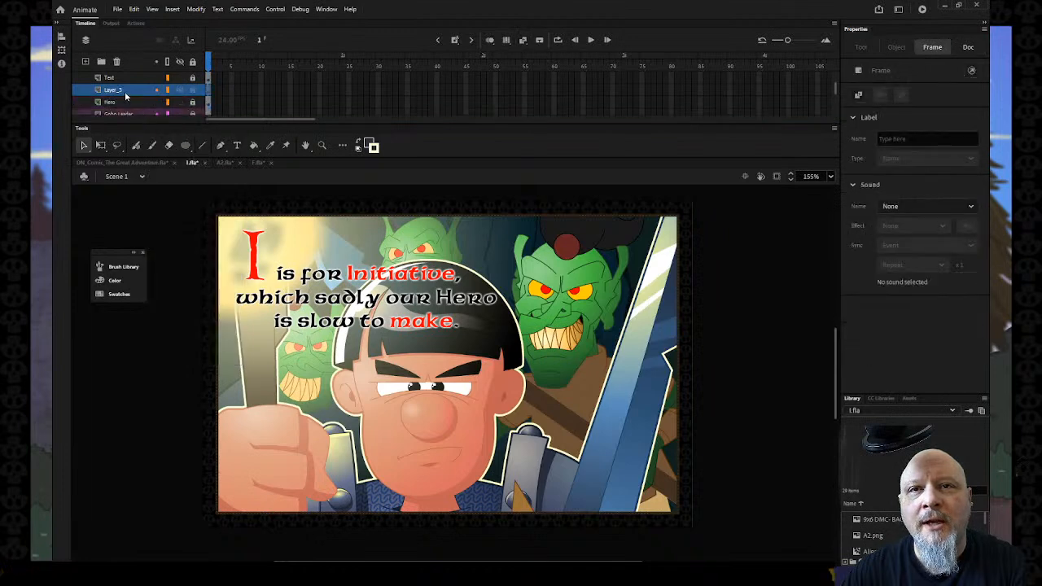
double_click(125, 91)
type("Bling")
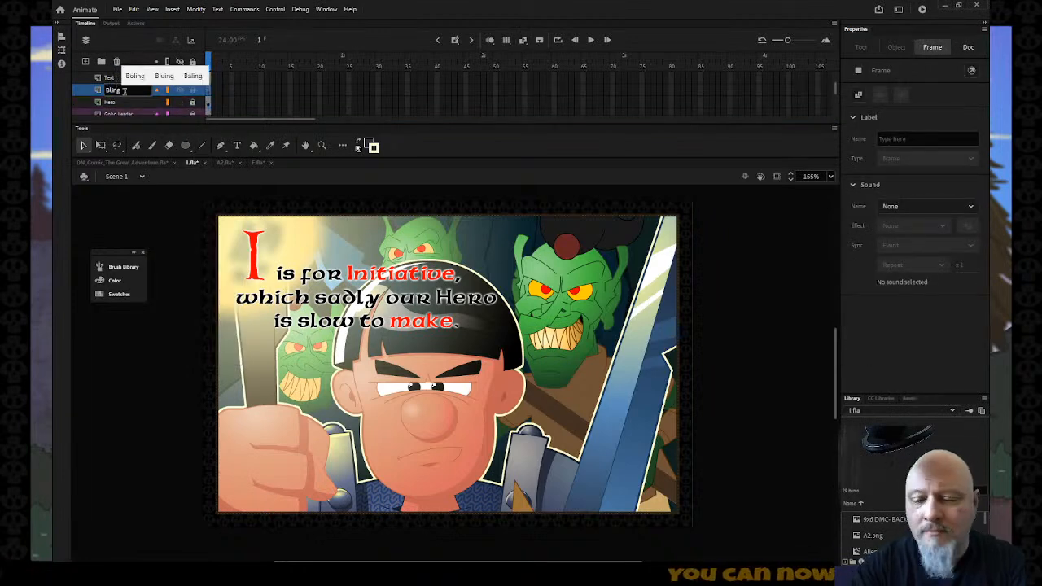
key("Return")
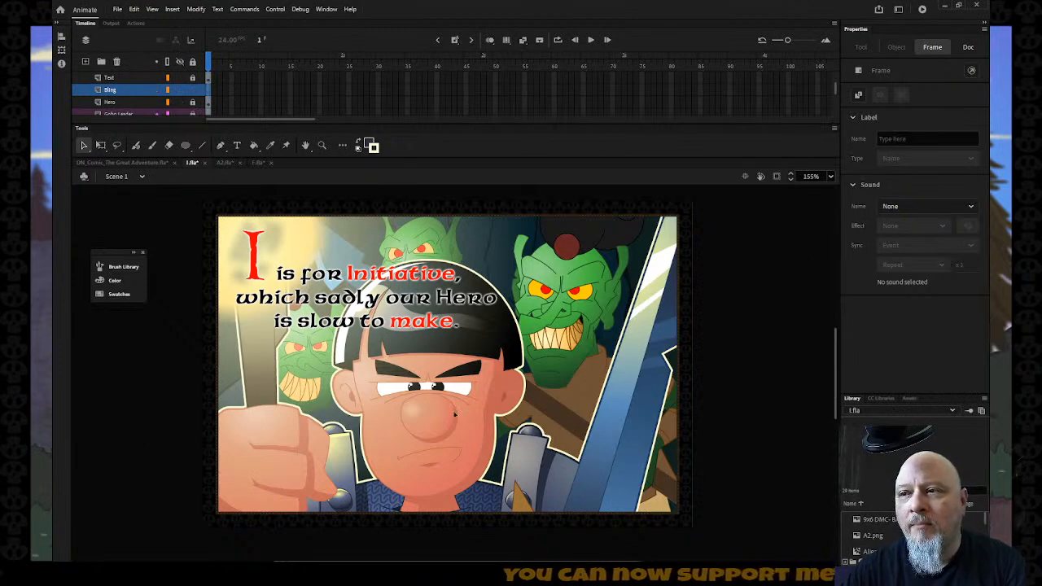
Step: Paste the lens flare in the centre of the Bling layer, then rotate it and position it over the hero's helmet
right_click(112, 373)
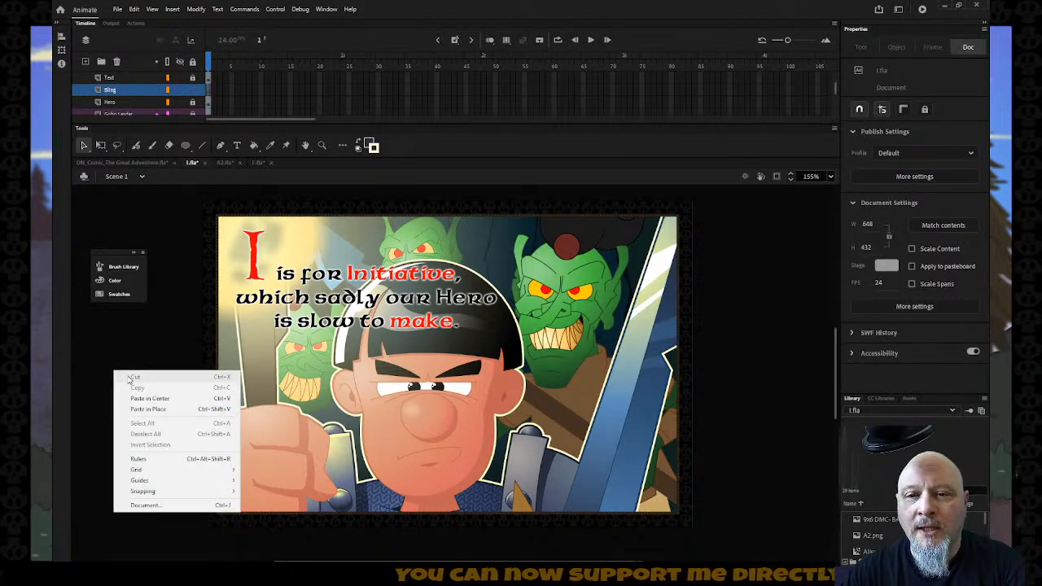
left_click(139, 404)
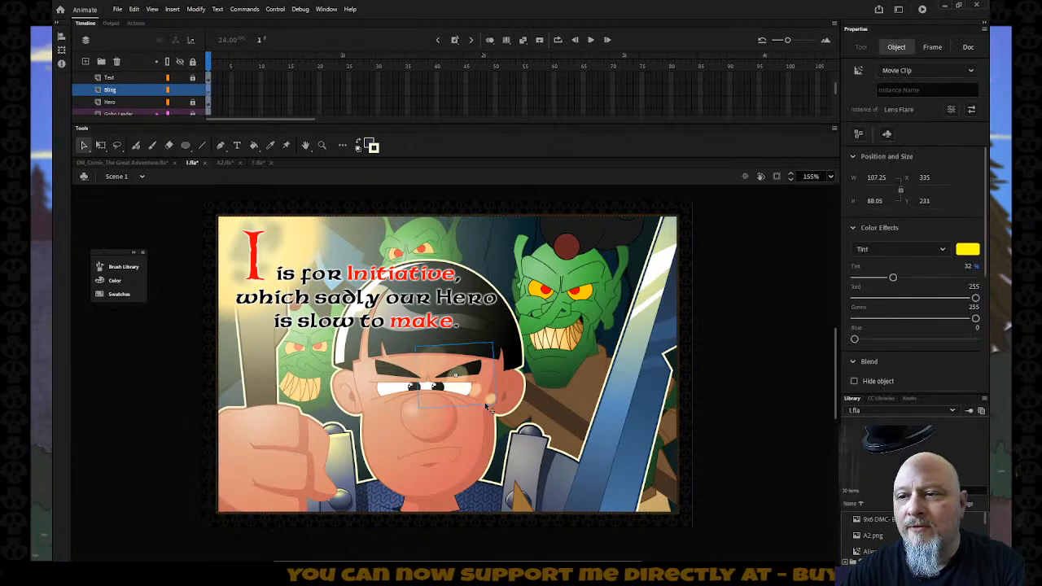
left_click_drag(488, 403, 529, 316)
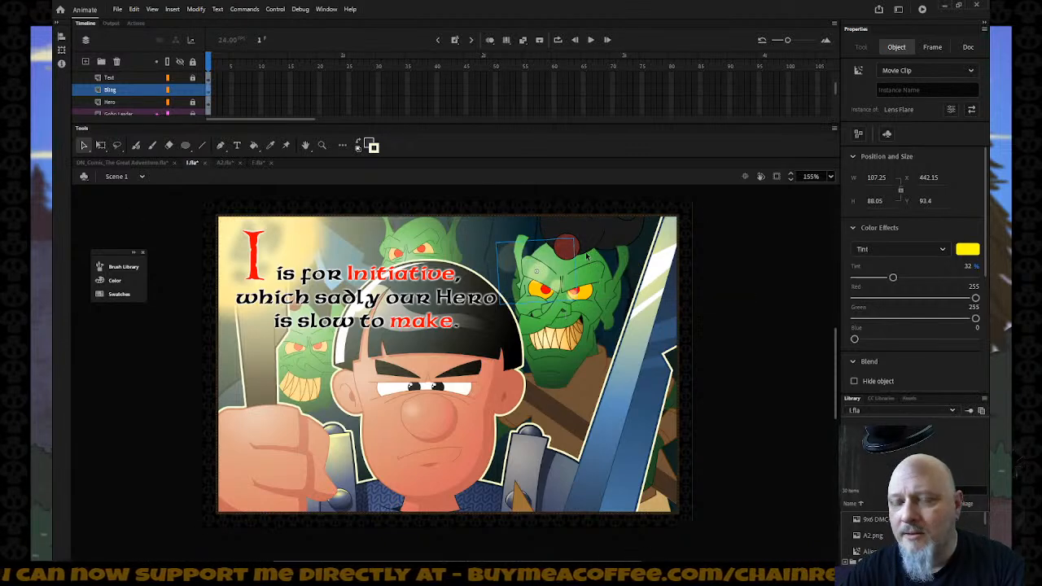
key("q")
left_click_drag(585, 242, 459, 266)
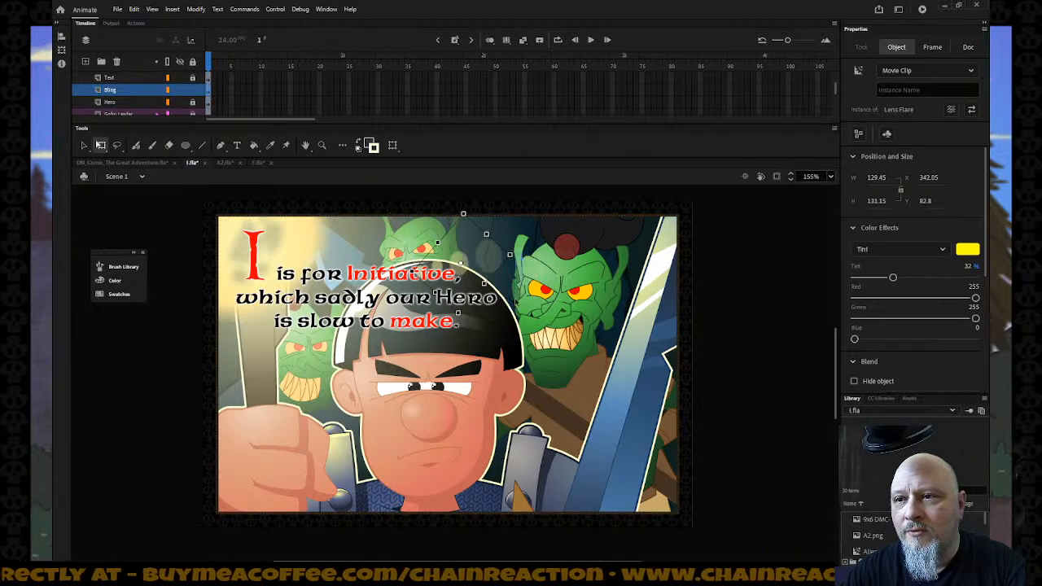
left_click(512, 259)
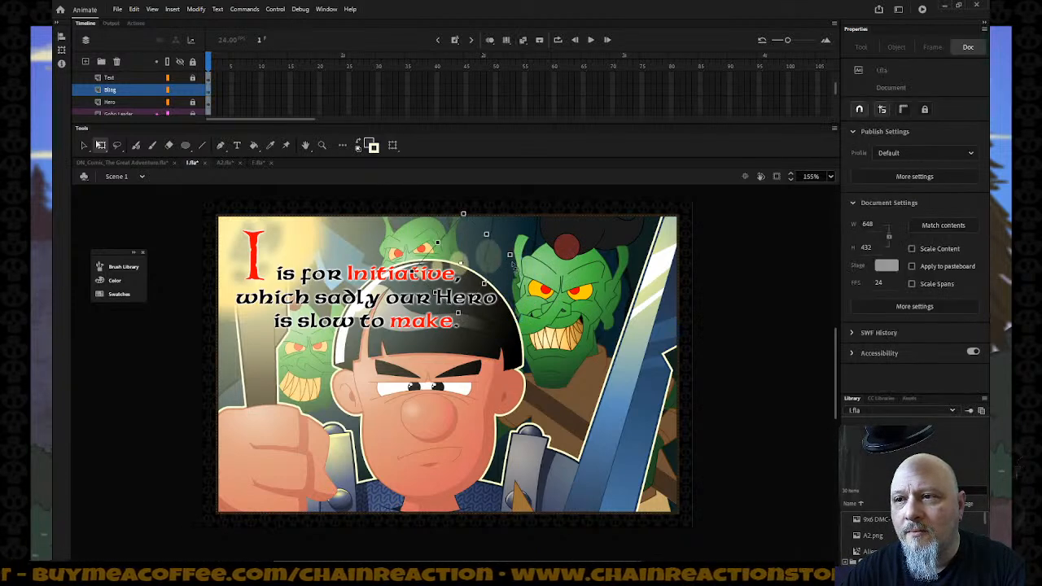
left_click(516, 262)
left_click_drag(527, 300, 488, 302)
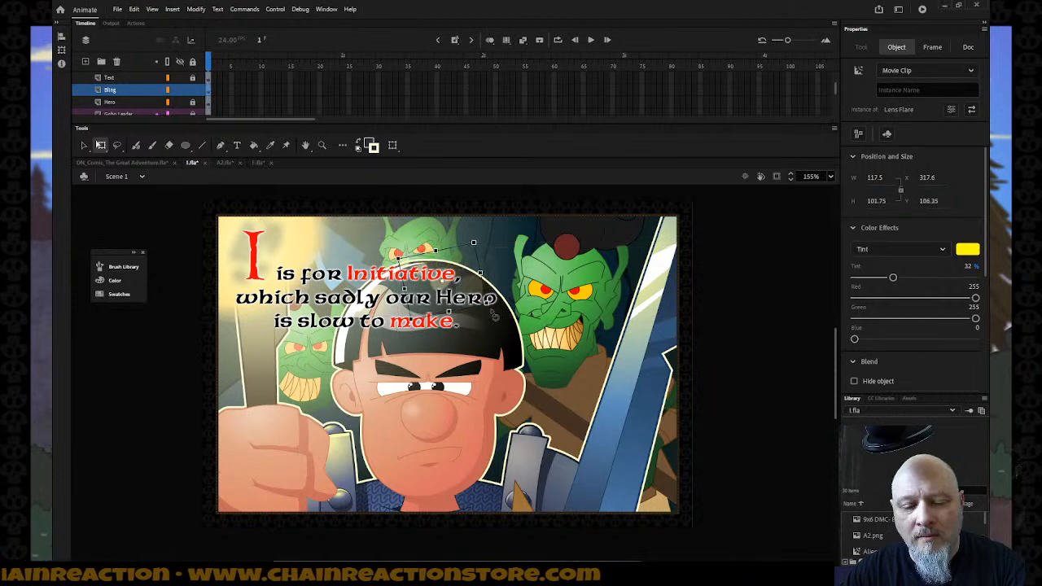
Step: Enlarge the lens flare to about 275 by 247 and place it diagonally across the hero's helmet beside the large goblin
left_click_drag(474, 242, 506, 202)
left_click_drag(363, 250, 288, 258)
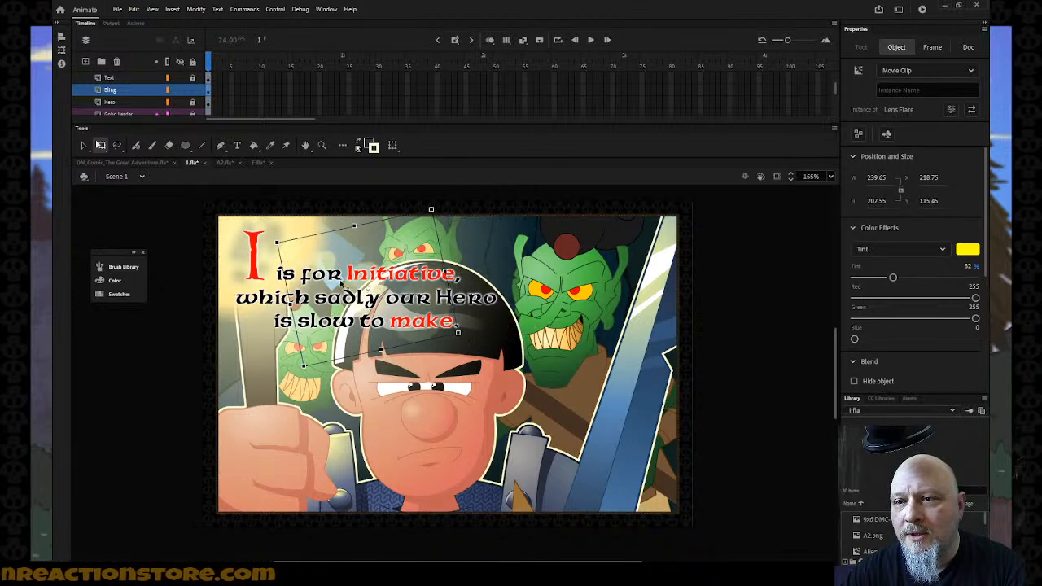
left_click_drag(469, 341, 478, 331)
left_click_drag(420, 293, 486, 298)
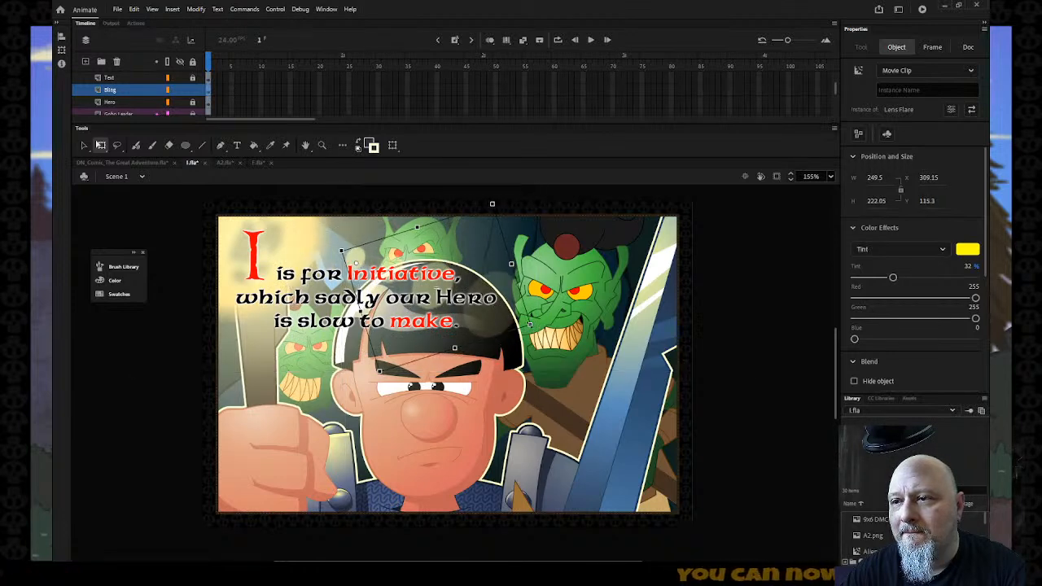
left_click_drag(530, 324, 542, 328)
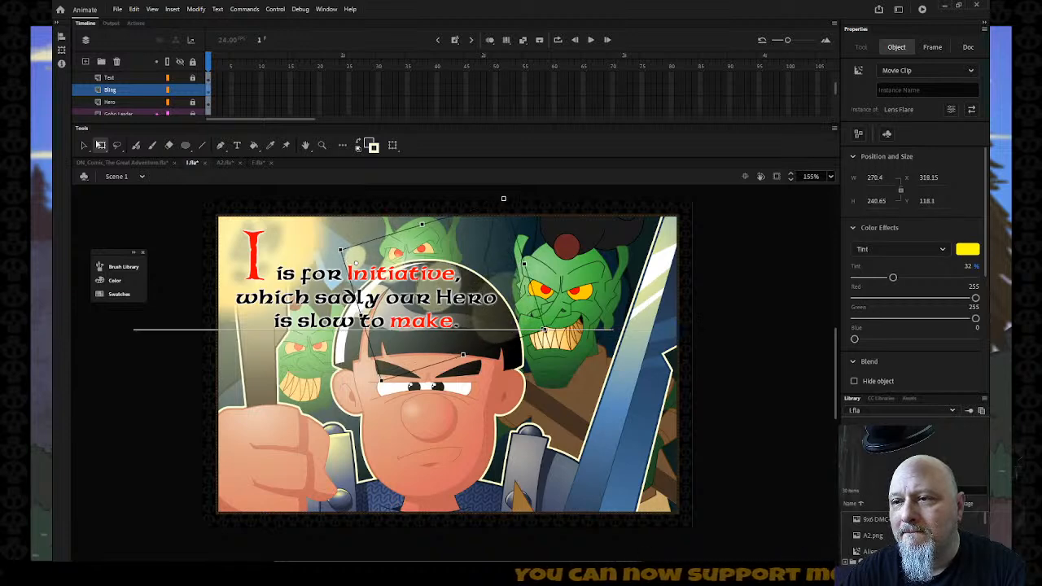
left_click(724, 386)
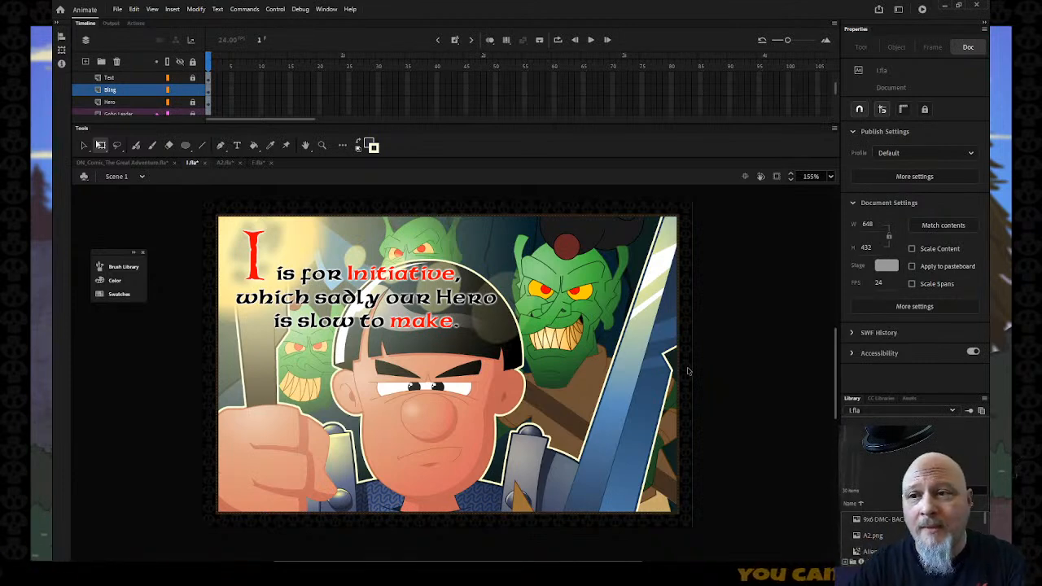
left_click(512, 321)
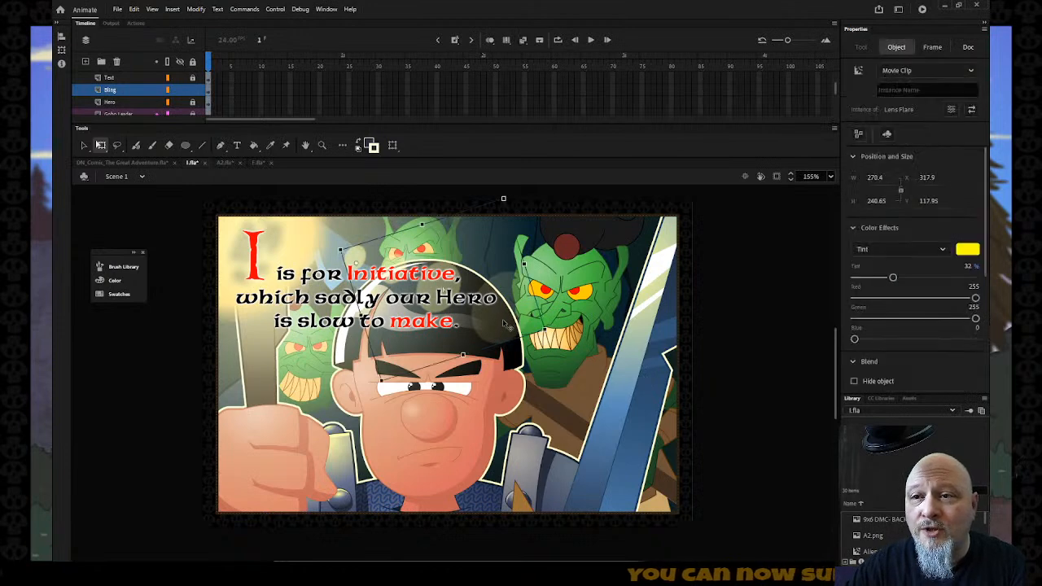
left_click_drag(554, 339, 553, 329)
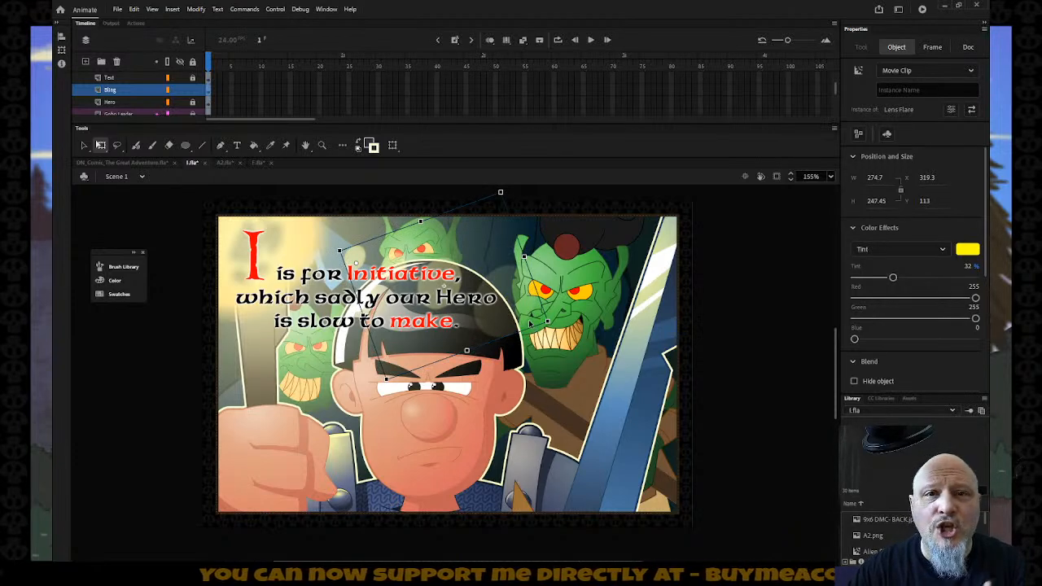
left_click(756, 373)
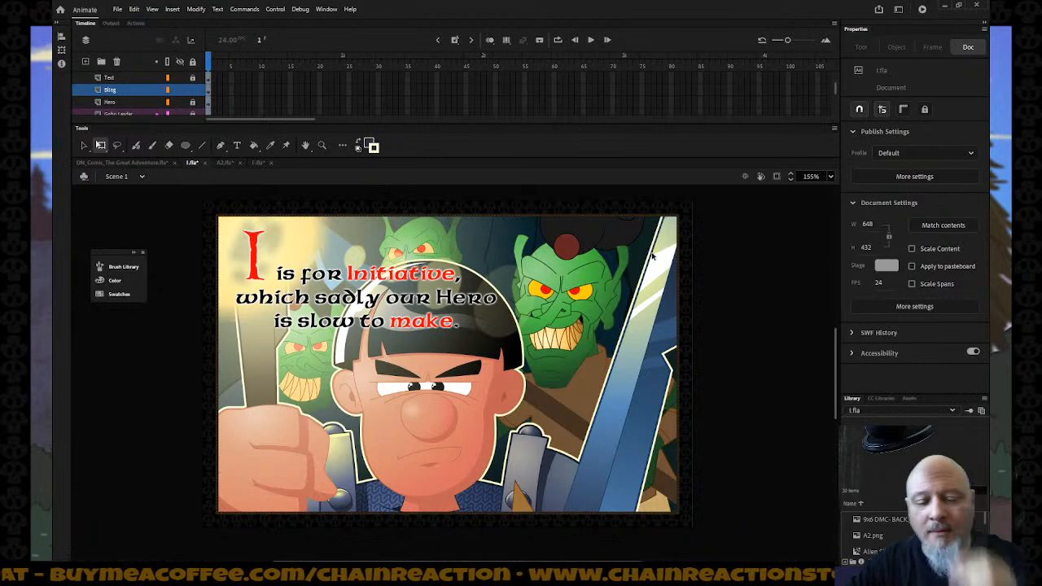
Step: Set the Line tool's stroke to red #FF0000, try a line along the sword blade's outer edge, and undo that line
key("z")
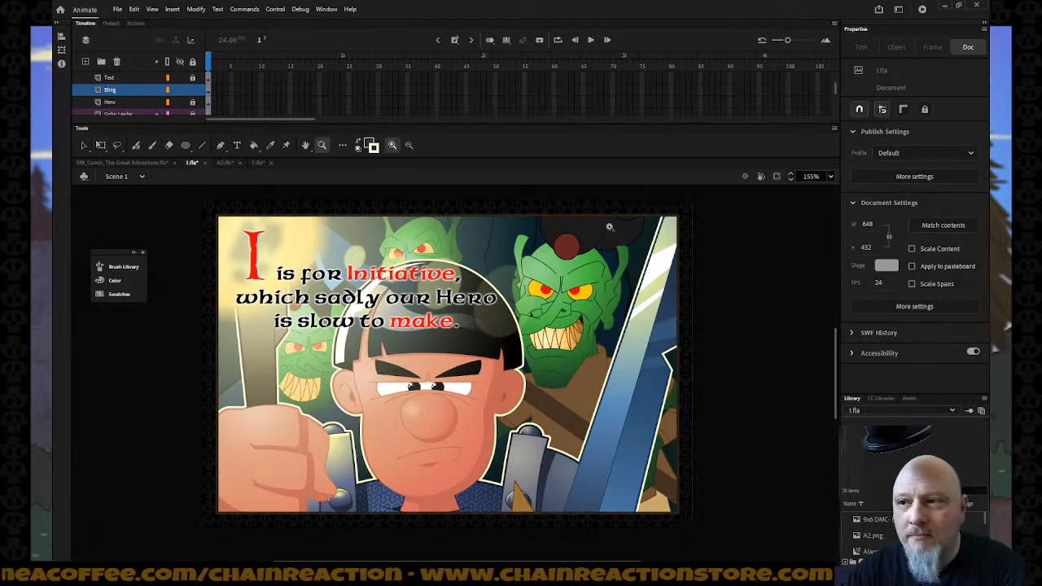
left_click_drag(609, 228, 707, 326)
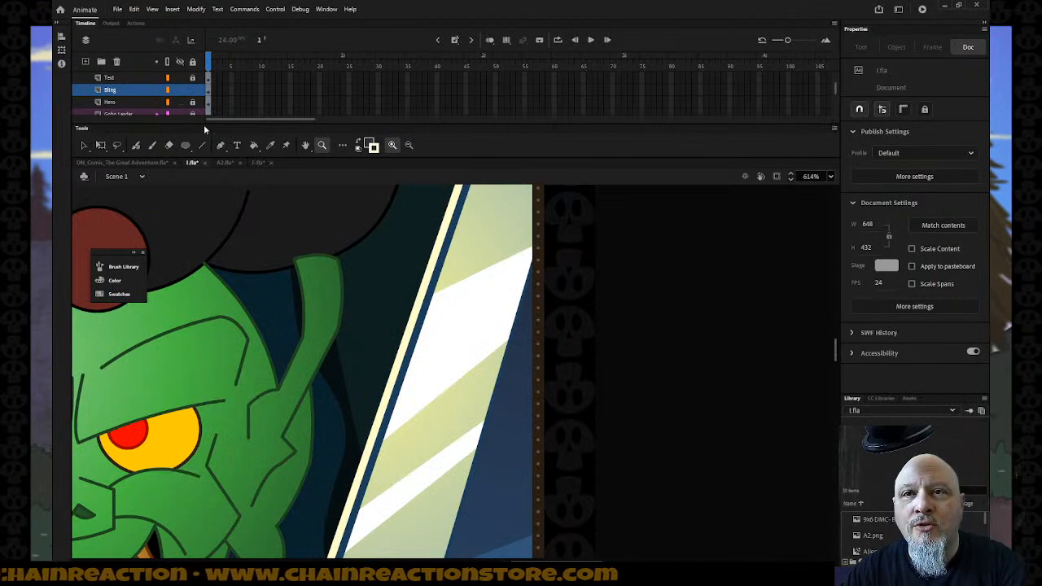
left_click(203, 146)
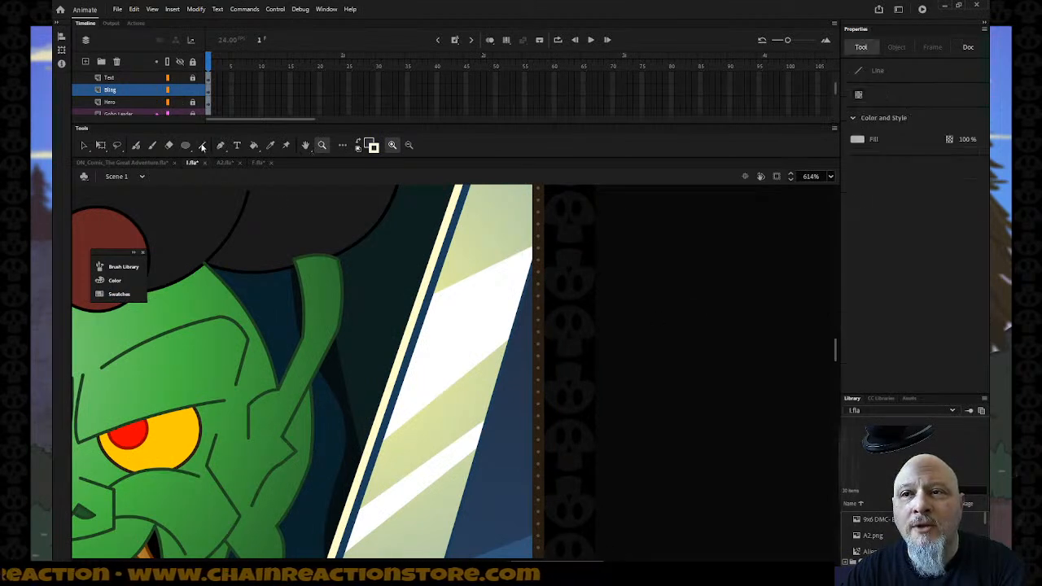
left_click(373, 148)
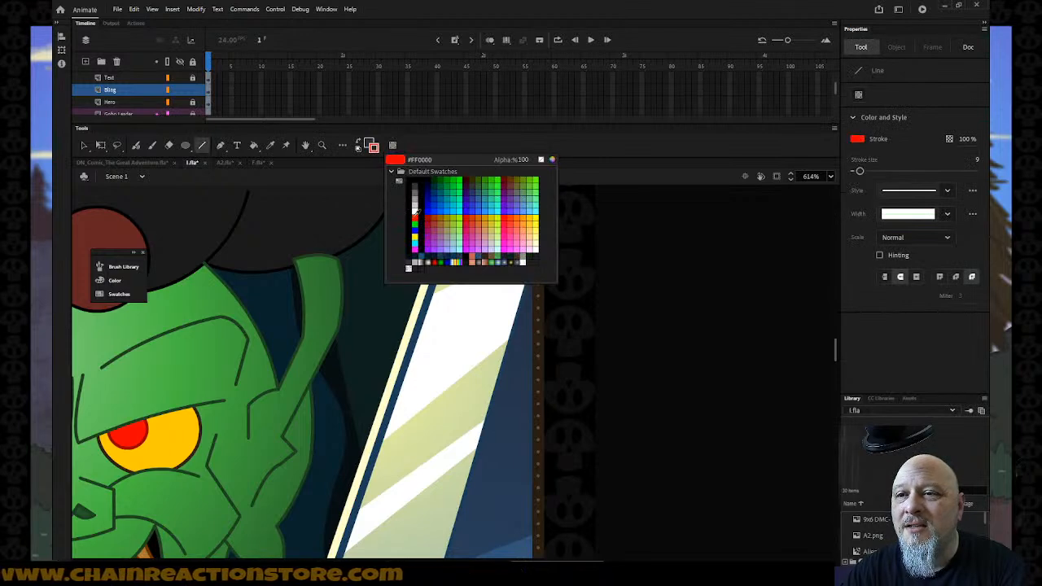
left_click(417, 213)
left_click_drag(437, 274, 386, 424)
key("ctrl+z")
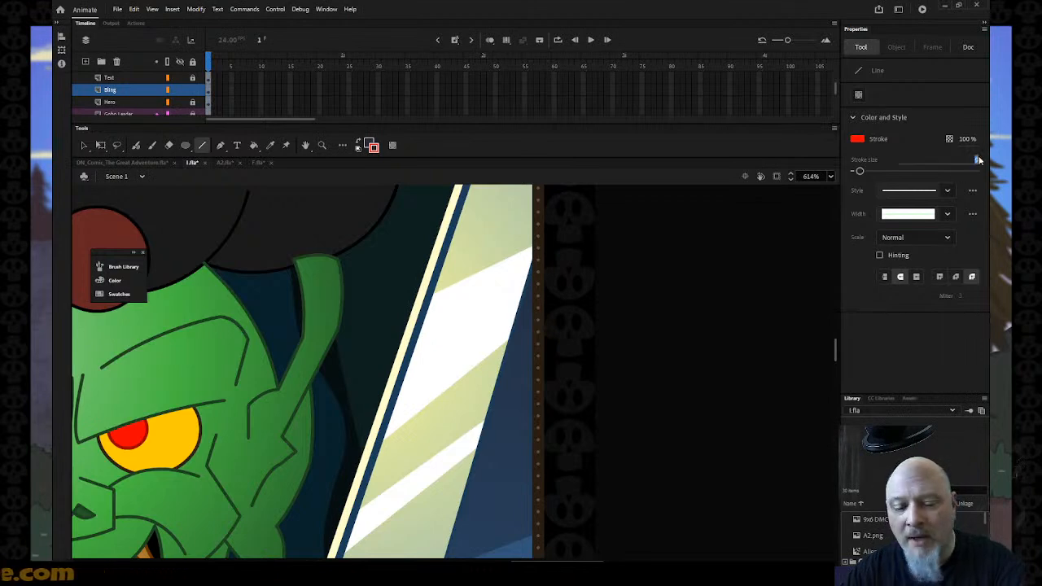
Step: With stroke size 1, draw a red line along the sword blade's outer edge and adjust both endpoints to follow the white glints
left_click_drag(979, 160, 937, 161)
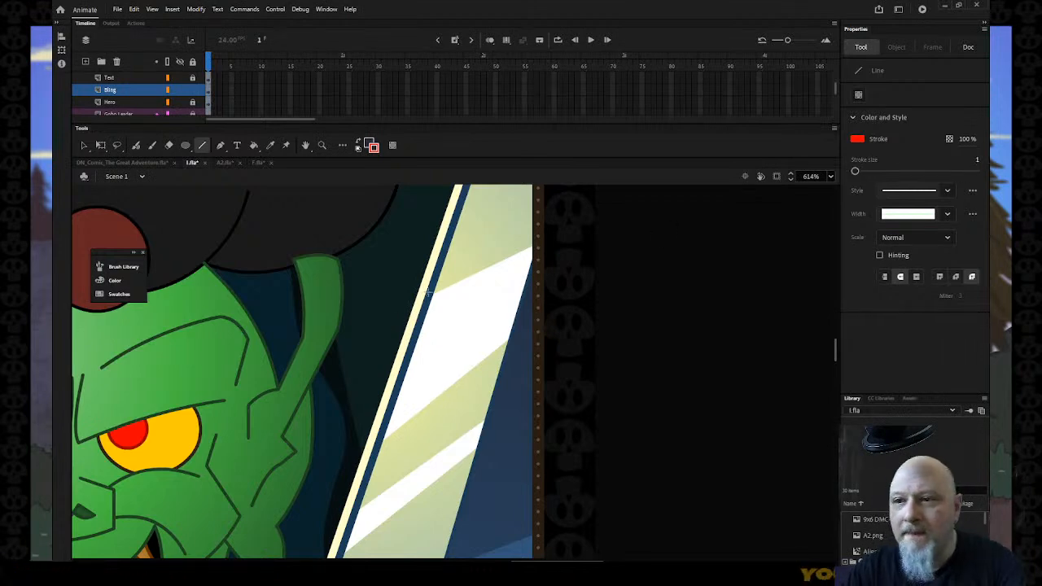
left_click_drag(438, 267, 361, 504)
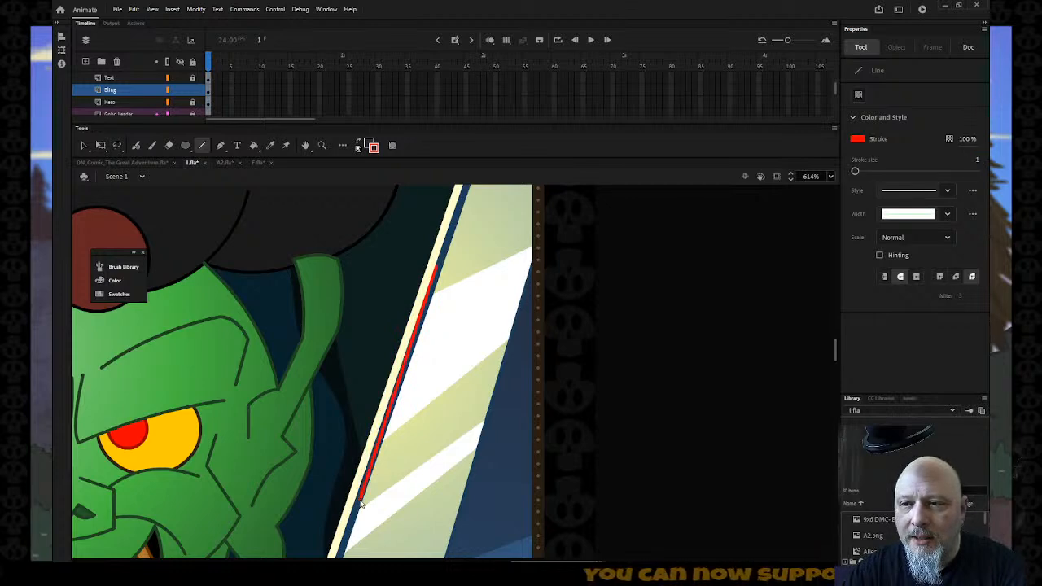
key("v")
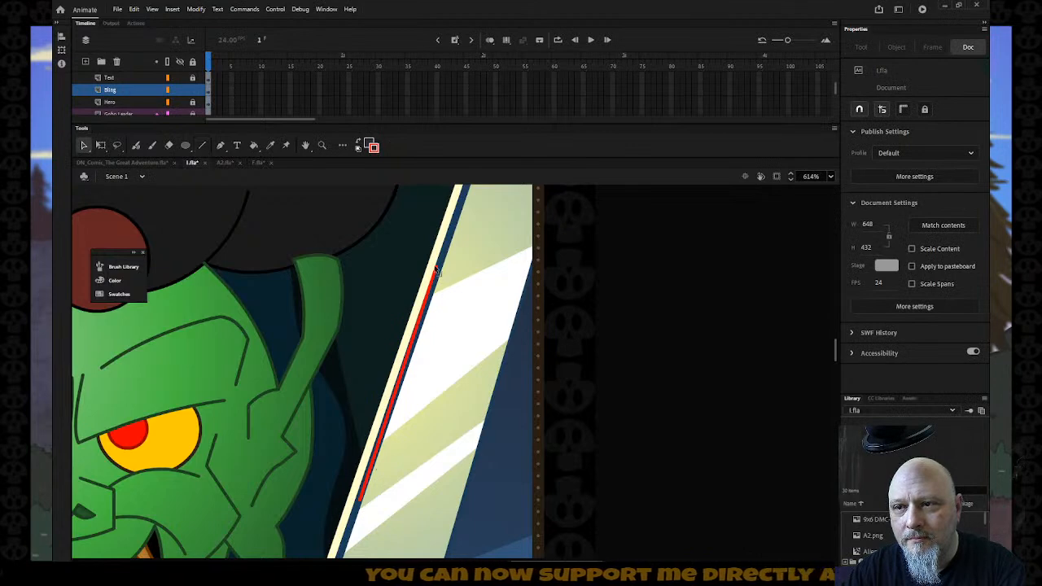
left_click_drag(440, 273, 443, 272)
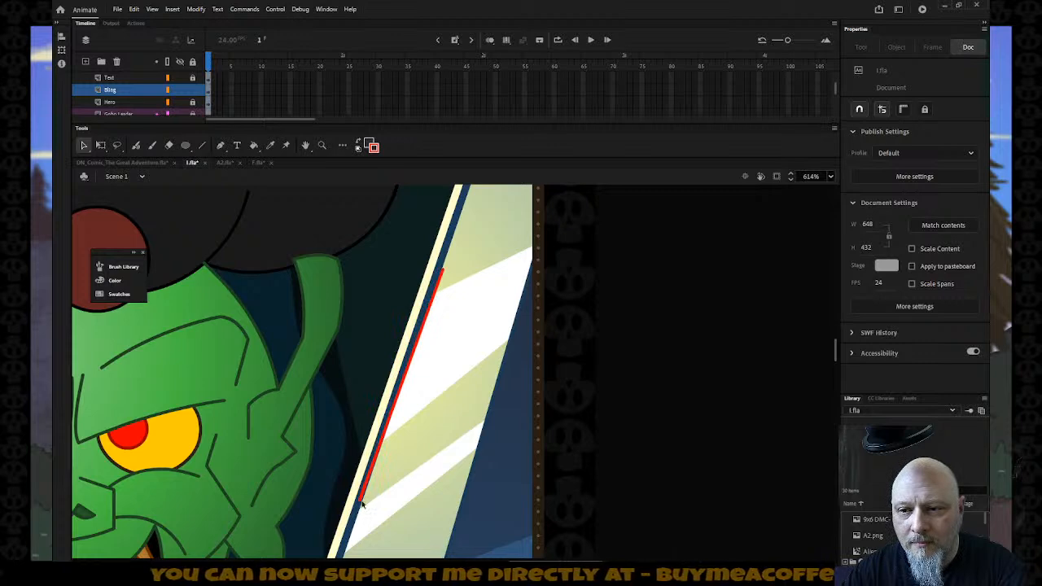
left_click_drag(366, 505, 368, 494)
Step: Draw a red-outlined vertical oval about 22 by 50 beside the card and fill it with the white sampled from the blade's glint
key("o")
mouse_move(659, 268)
left_mouse_down()
mouse_move(733, 477)
mouse_move(725, 419)
left_mouse_up()
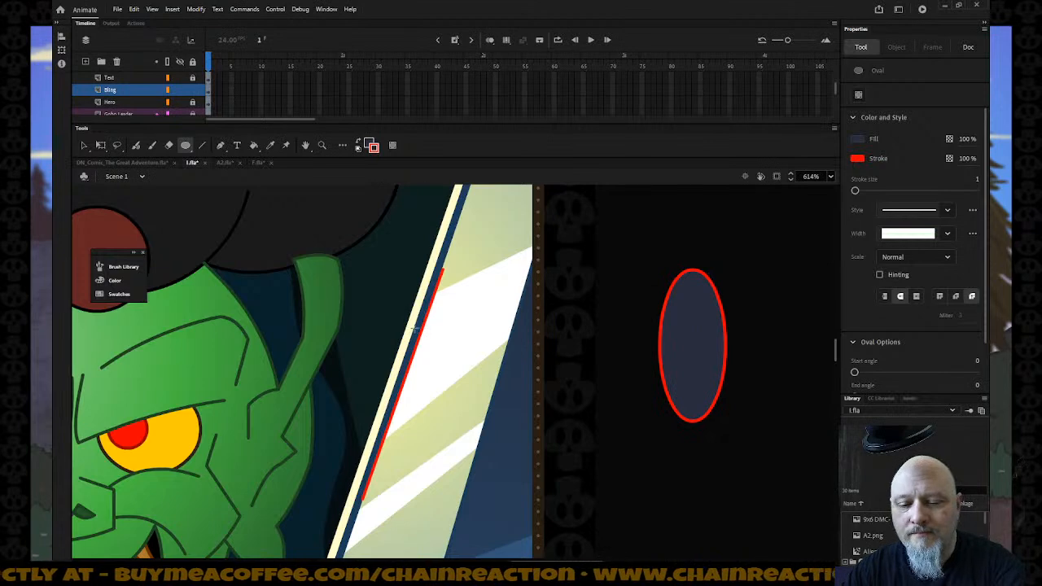
key("i")
left_click(451, 337)
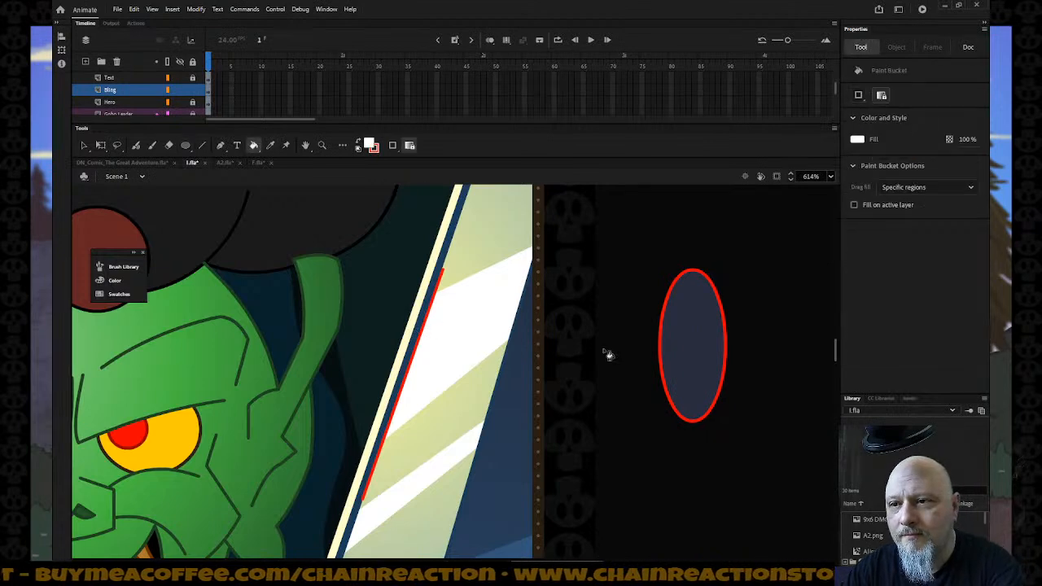
left_click(678, 356)
Step: Try a red #FF0000 fill on the oval, then refill it with white
left_click(371, 146)
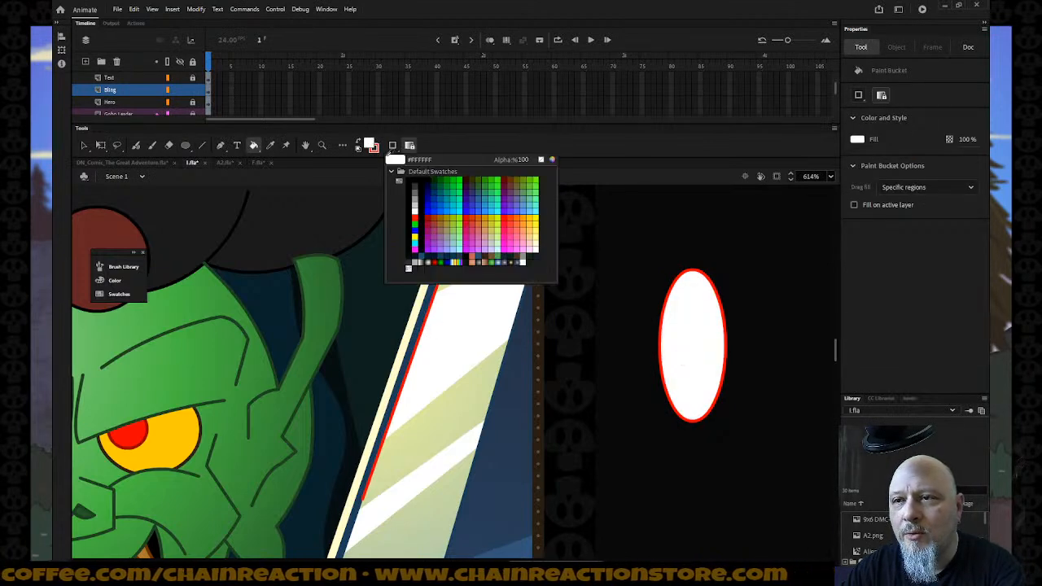
left_click(417, 211)
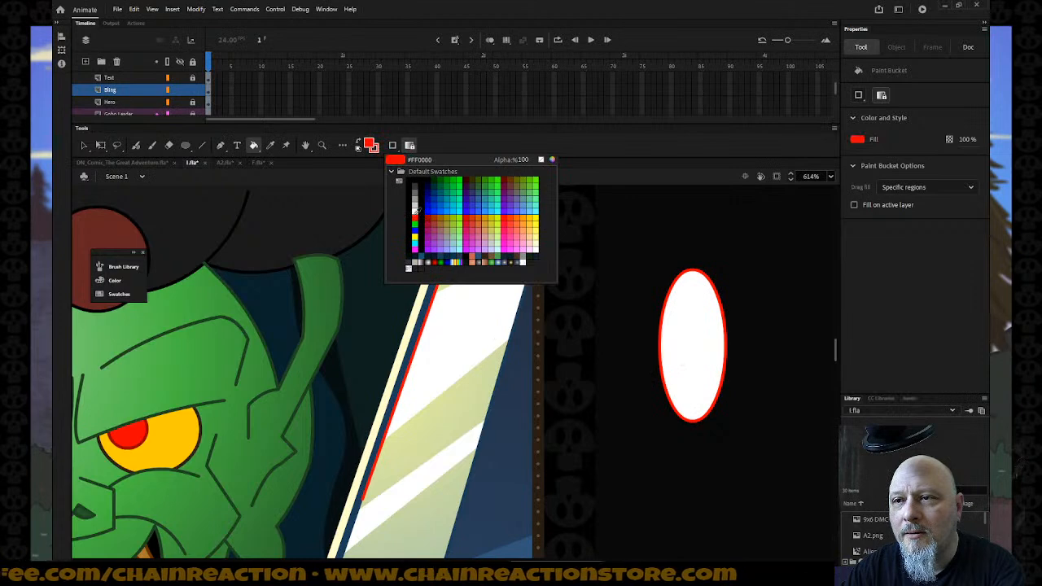
left_click(674, 341)
left_click(371, 147)
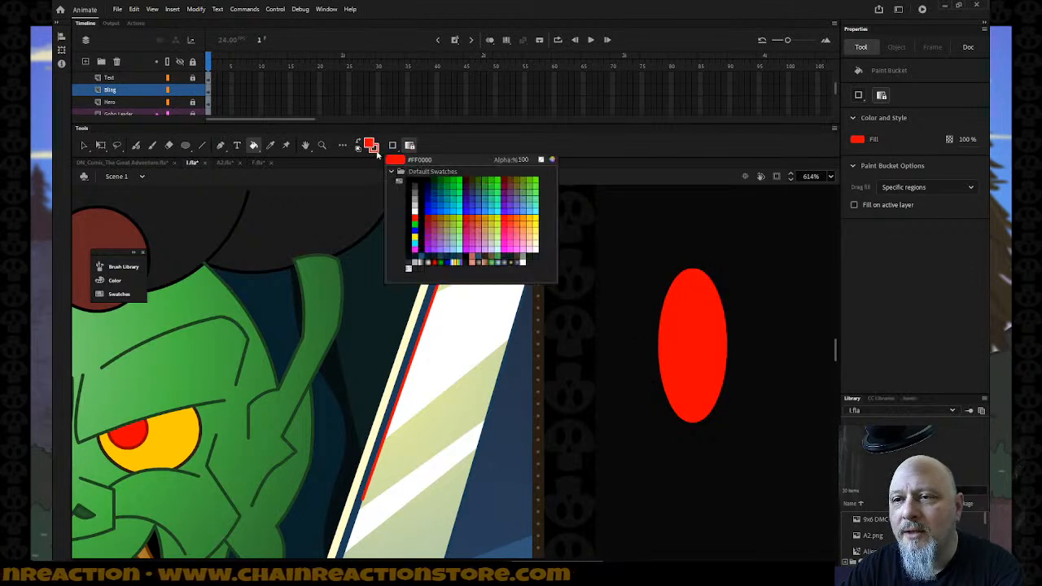
left_click(431, 212)
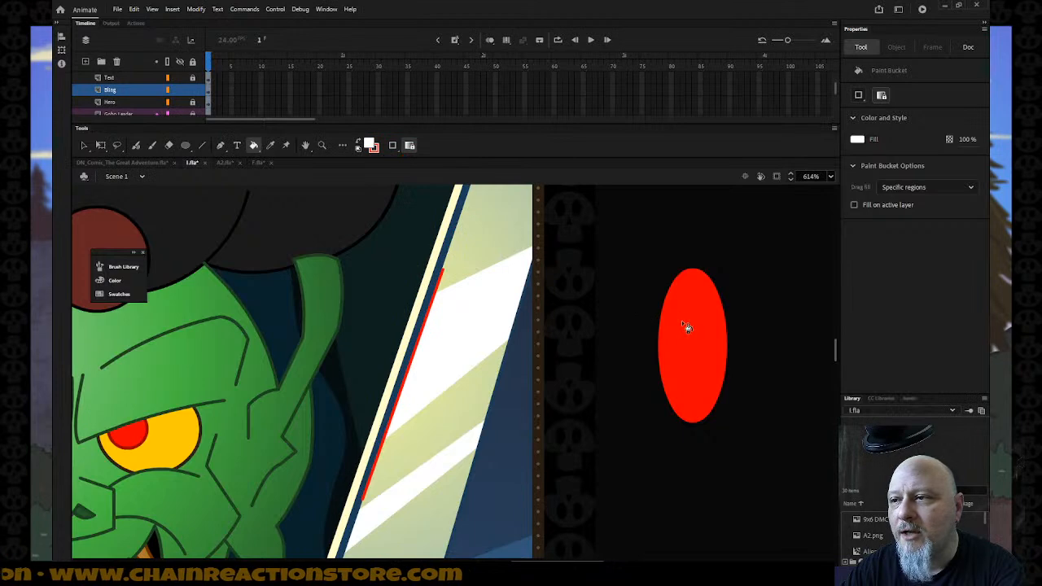
left_click(688, 325)
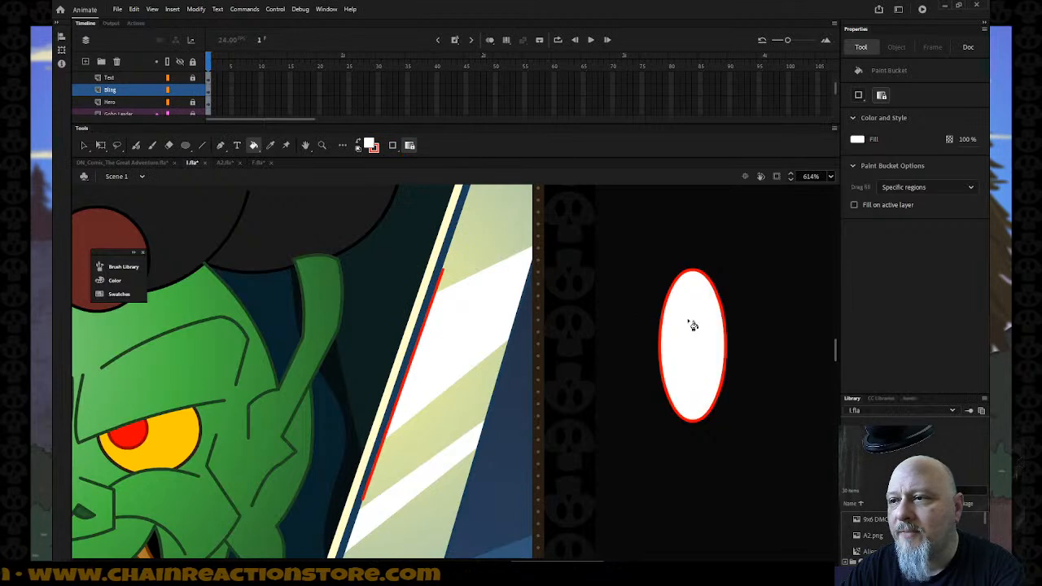
Step: Delete the oval's white fill and move its red outline onto the red line along the sword blade's edge
left_click(84, 145)
left_click(704, 340)
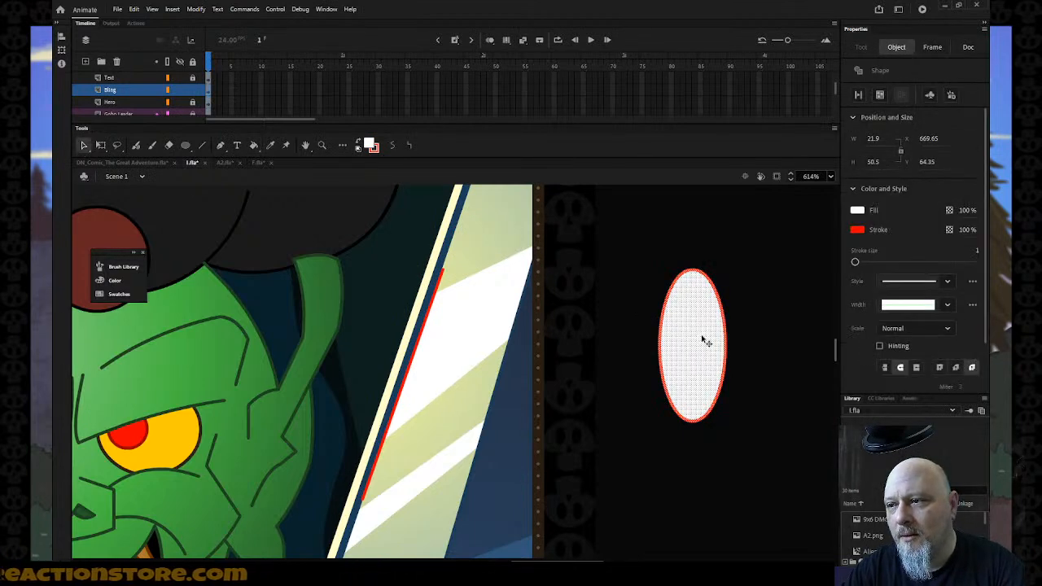
left_click(738, 368)
left_click(707, 367)
key("Delete")
left_click(724, 324)
left_click_drag(724, 323, 440, 335)
Step: Rotate the oval outline to the blade's angle, scale it to about 24 by 43, and nudge it to center on the red line
left_click(100, 145)
left_click_drag(447, 279, 470, 288)
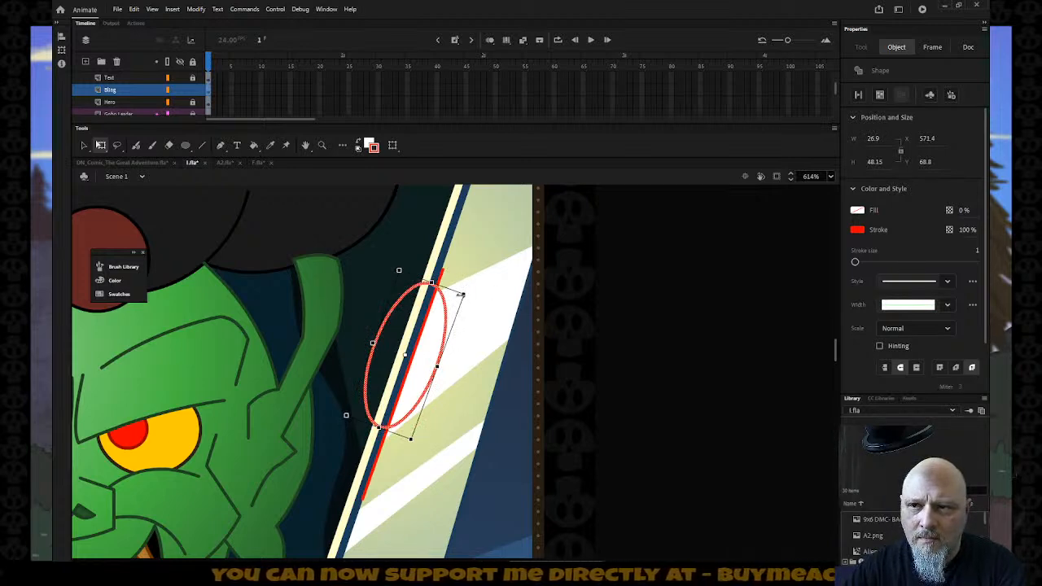
left_click_drag(462, 293, 457, 298)
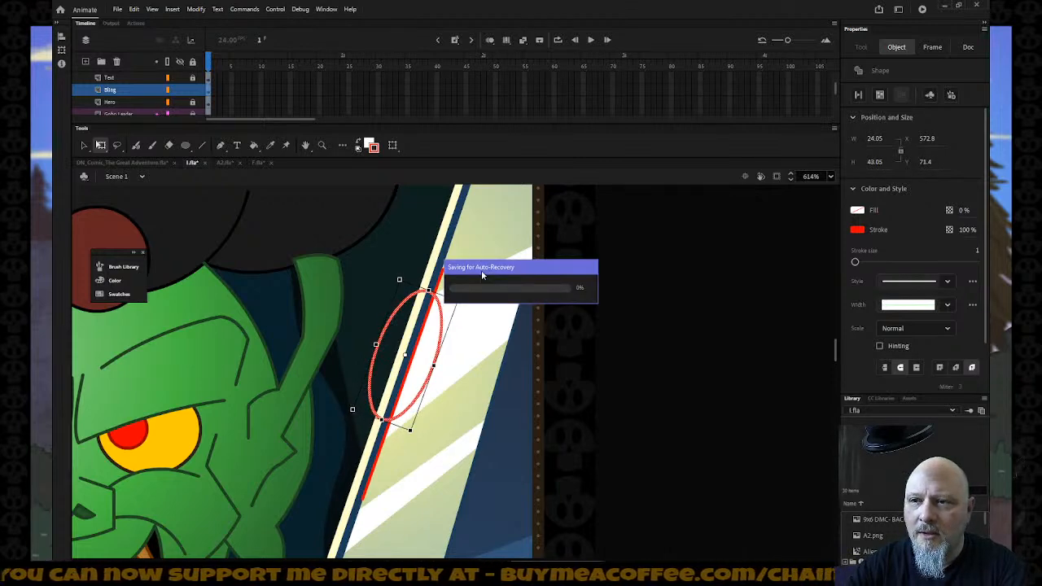
key("Right")
key("Right")
key("Right")
key("Right")
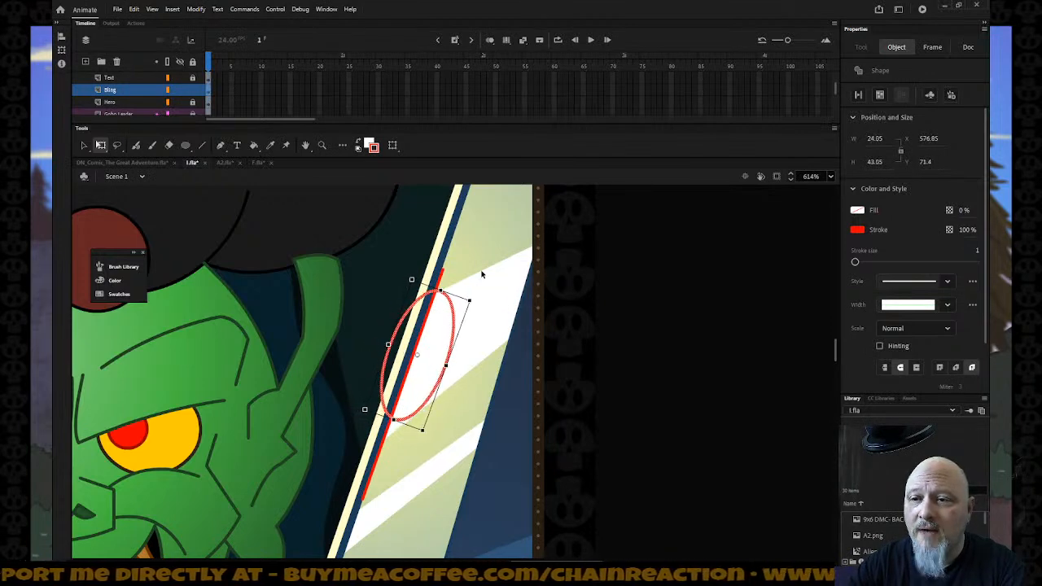
key("Left")
key("Left")
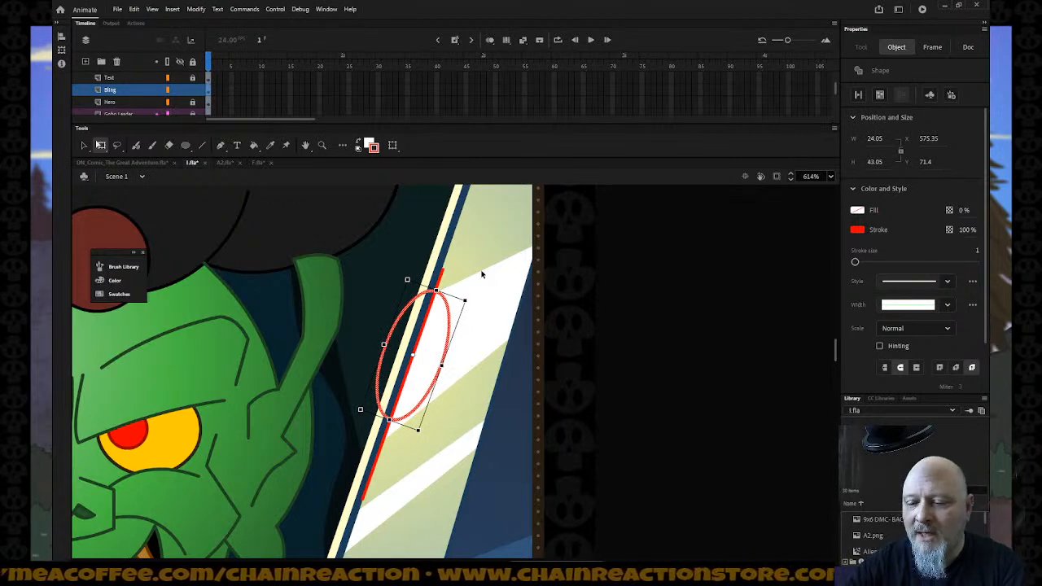
Step: Delete the oval outline and the red line from the sword blade
left_click(482, 274)
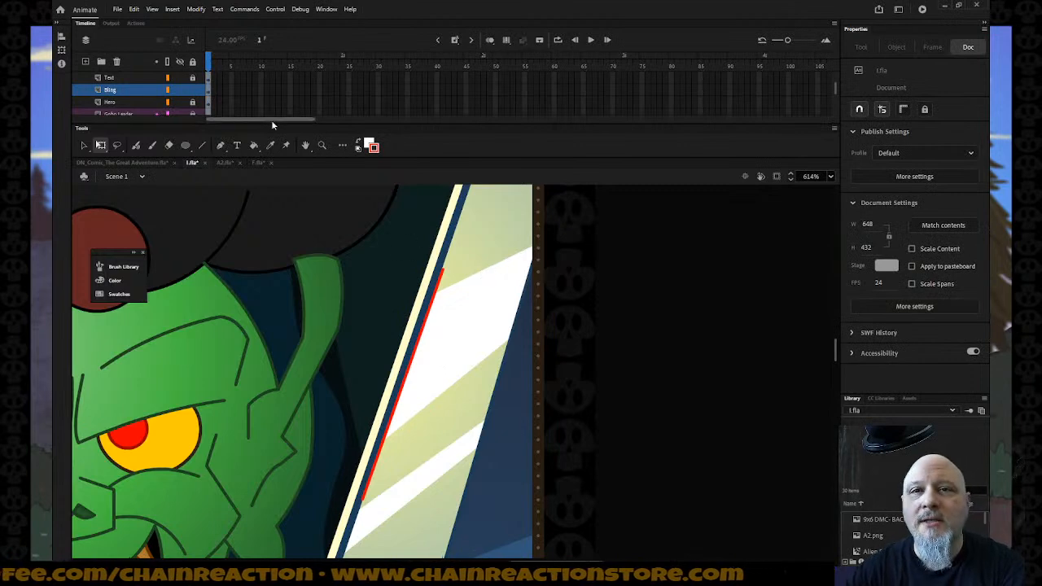
left_click(442, 283)
key("Delete")
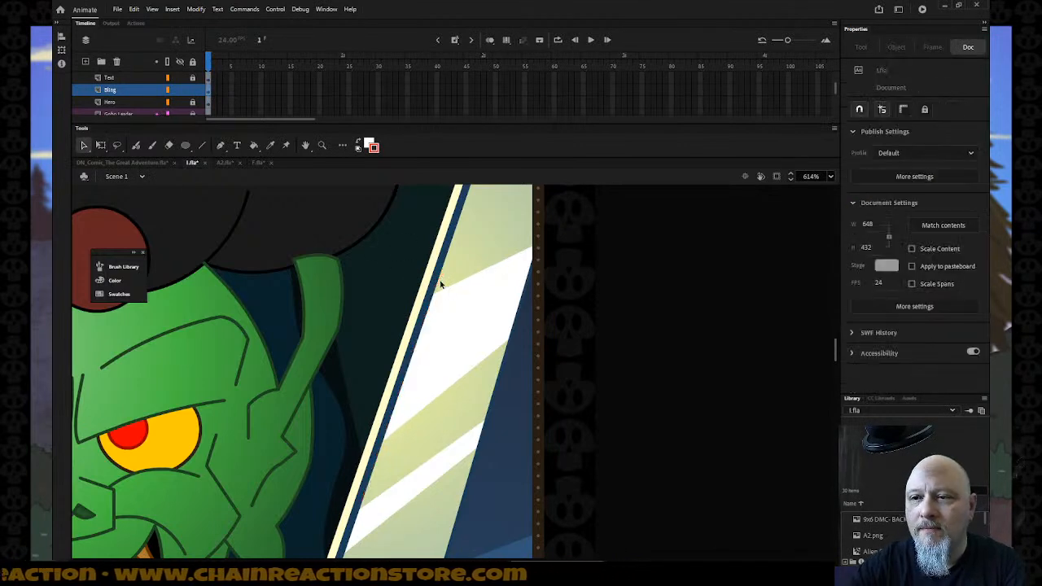
Step: Try a white polygon with a red outline beside the card using the PolyStar tool, and undo it
left_click(186, 145)
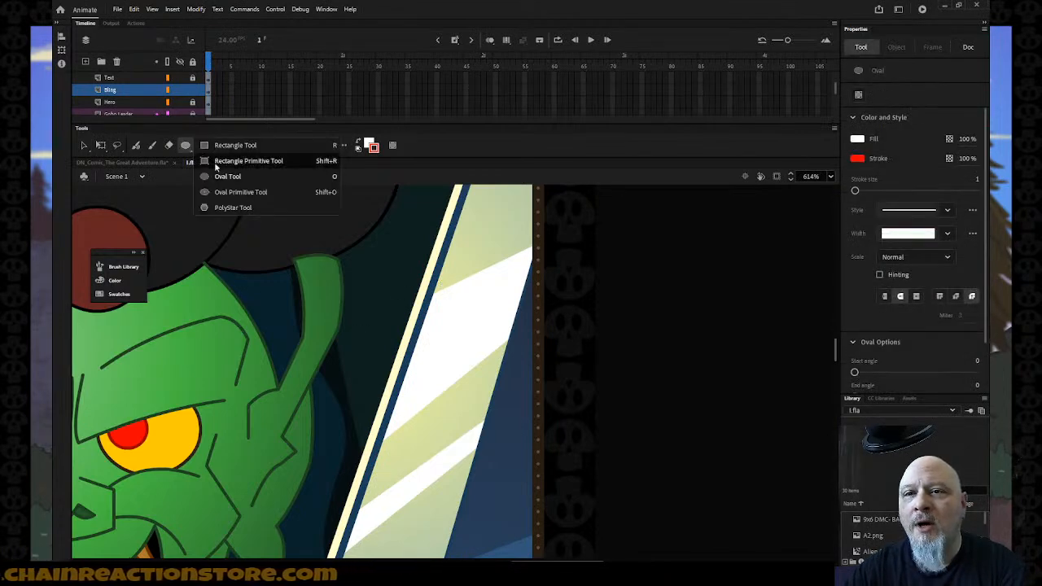
left_click(233, 207)
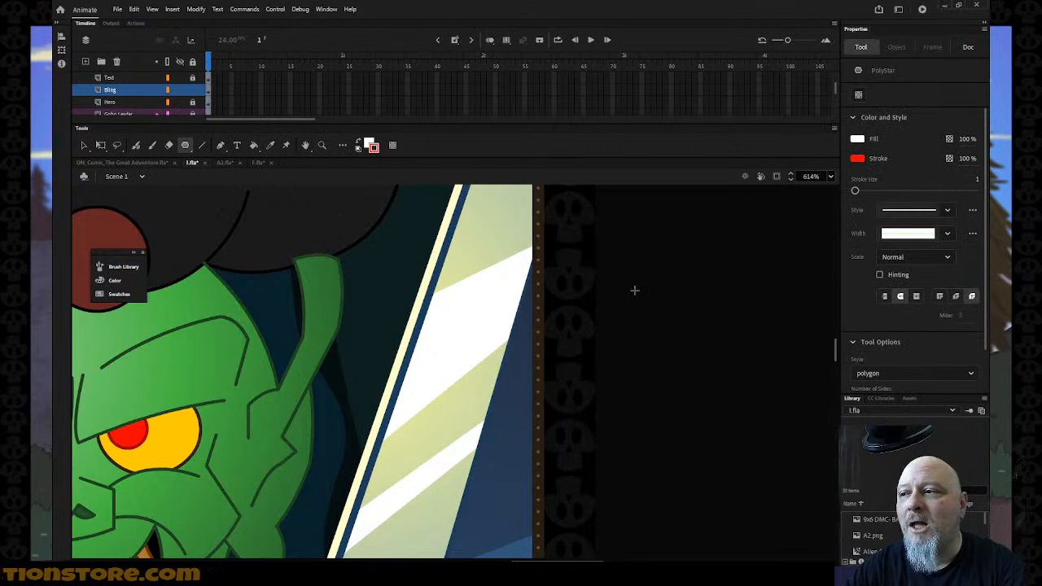
left_click_drag(622, 262, 728, 338)
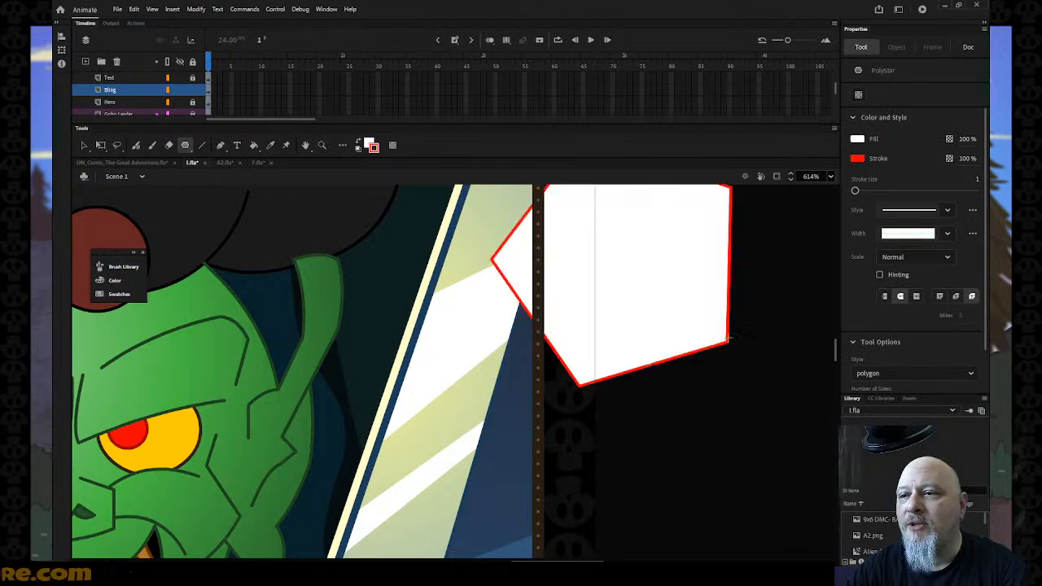
key("ctrl+z")
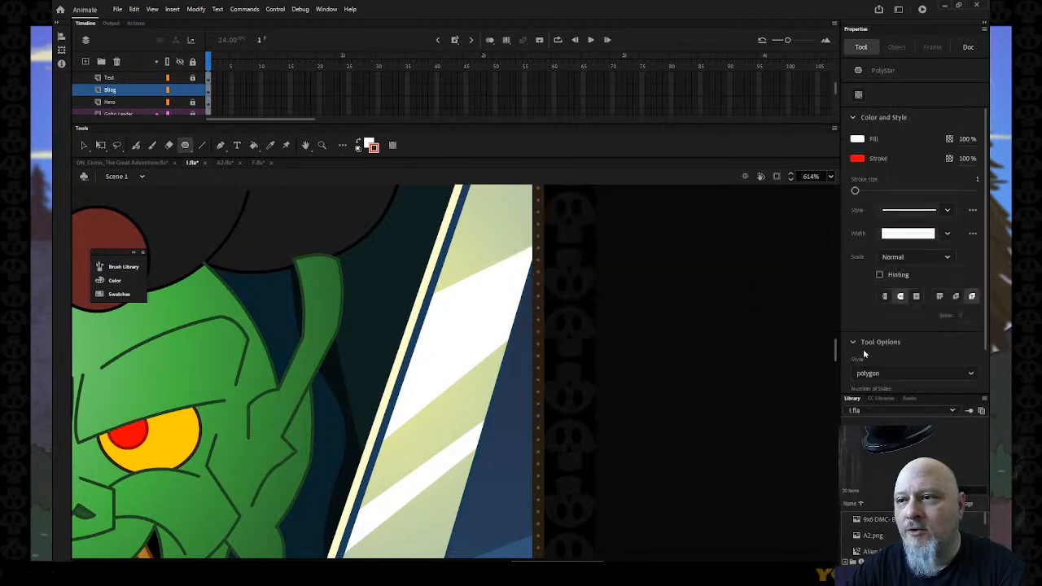
Step: Set the PolyStar tool to star style with 6 sides and no fill, and draw a red-outlined star about 47 by 54 beside the card
left_click(974, 375)
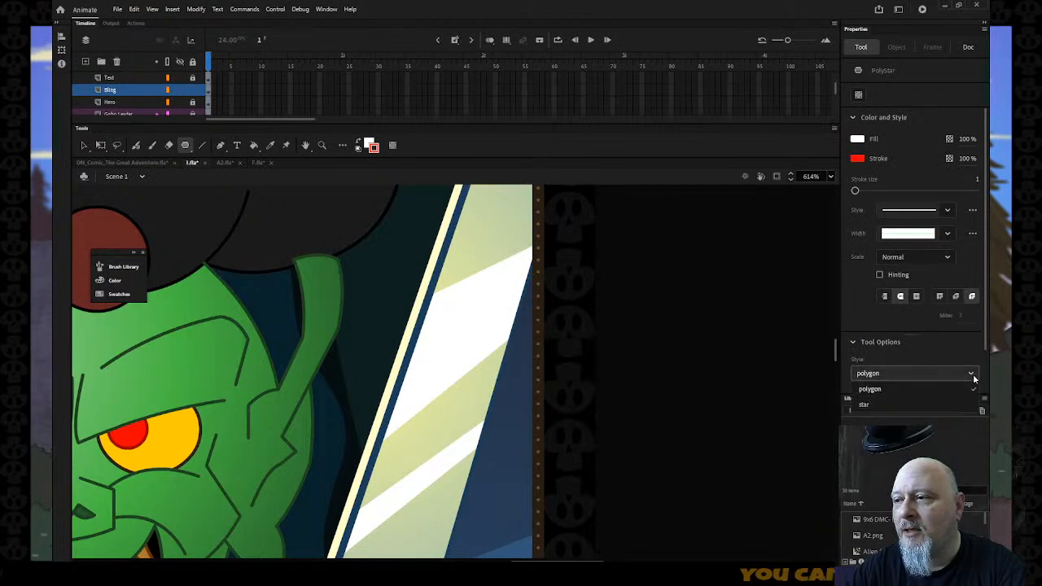
left_click(897, 406)
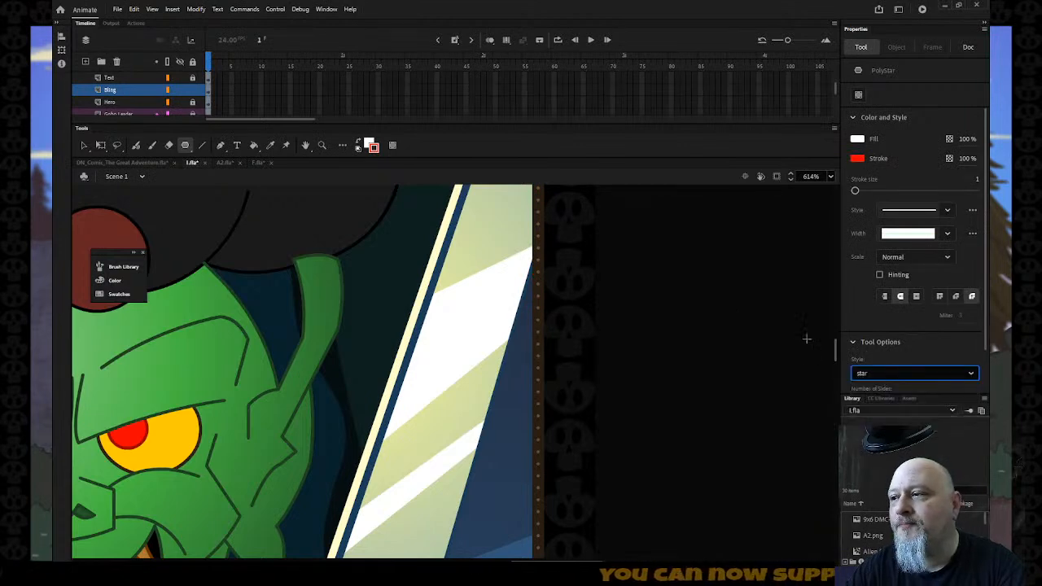
scroll(969, 358, "down", 1)
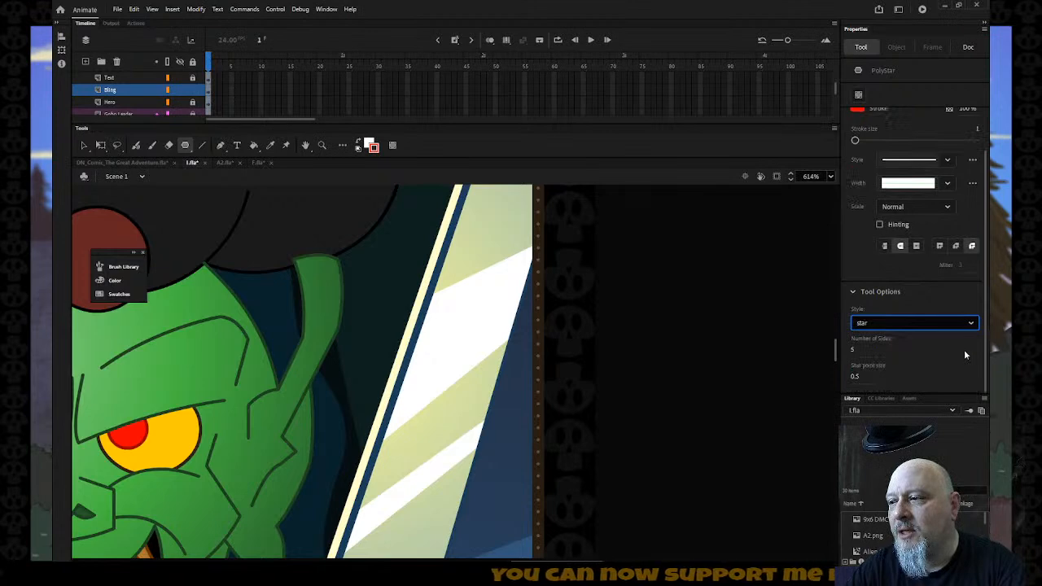
left_click(853, 351)
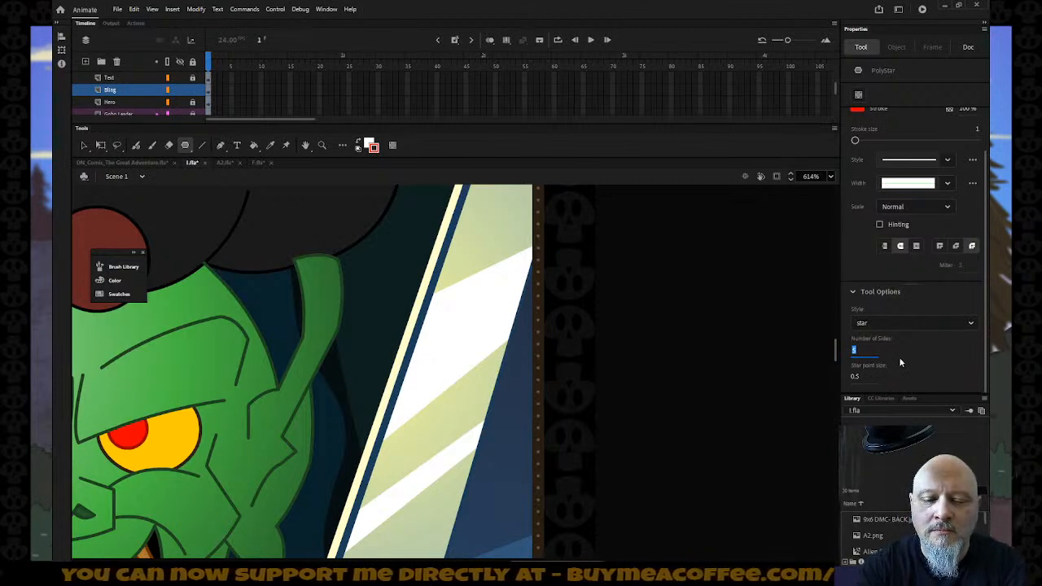
type("6")
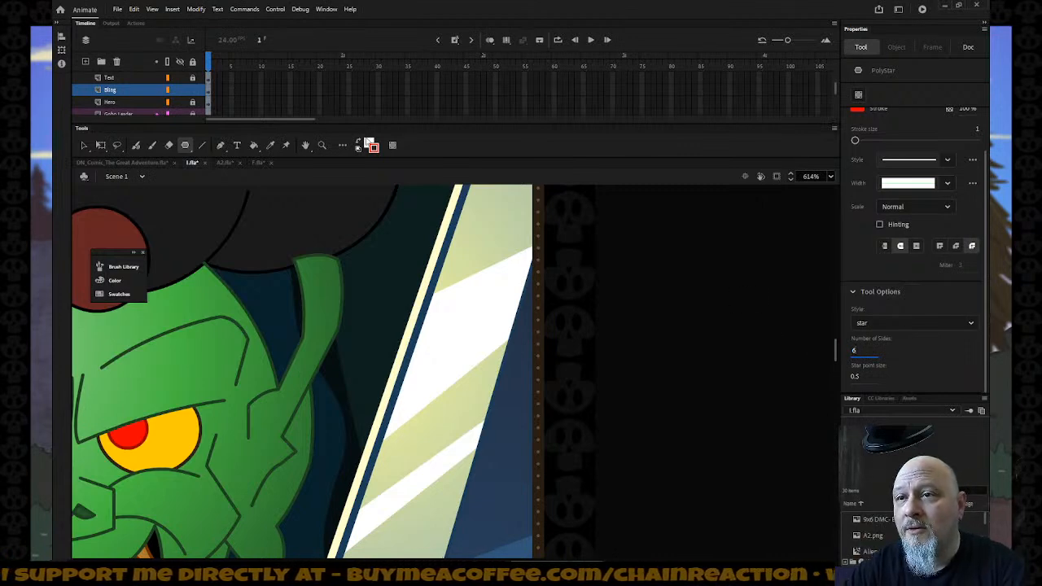
left_click(368, 144)
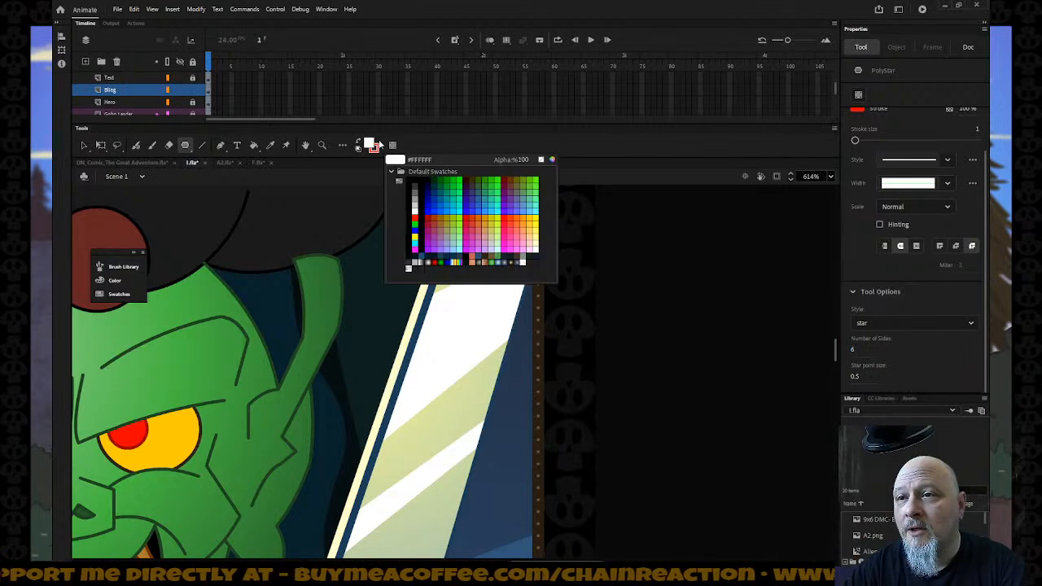
left_click(541, 160)
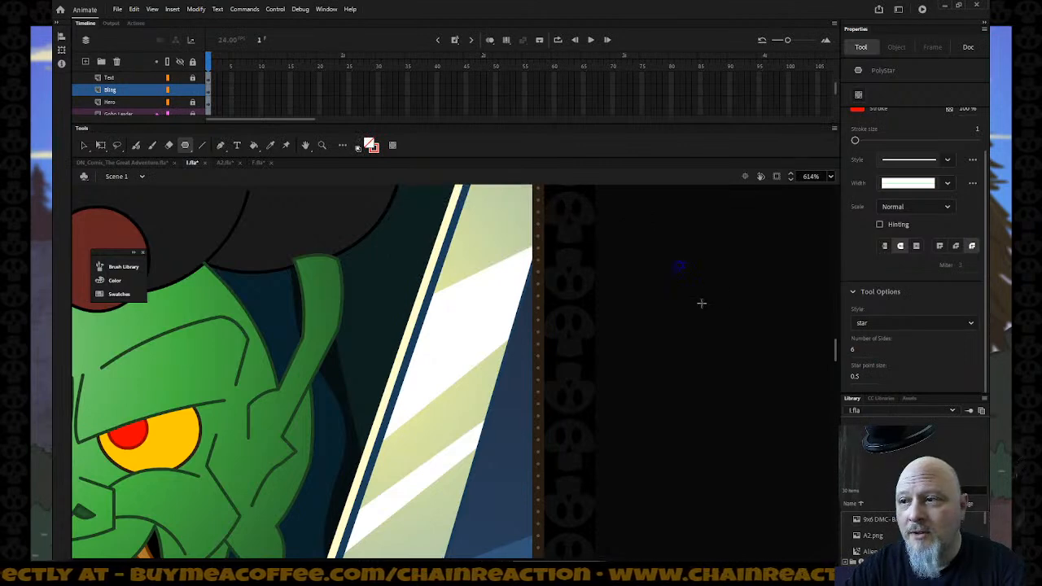
left_click_drag(730, 327, 735, 326)
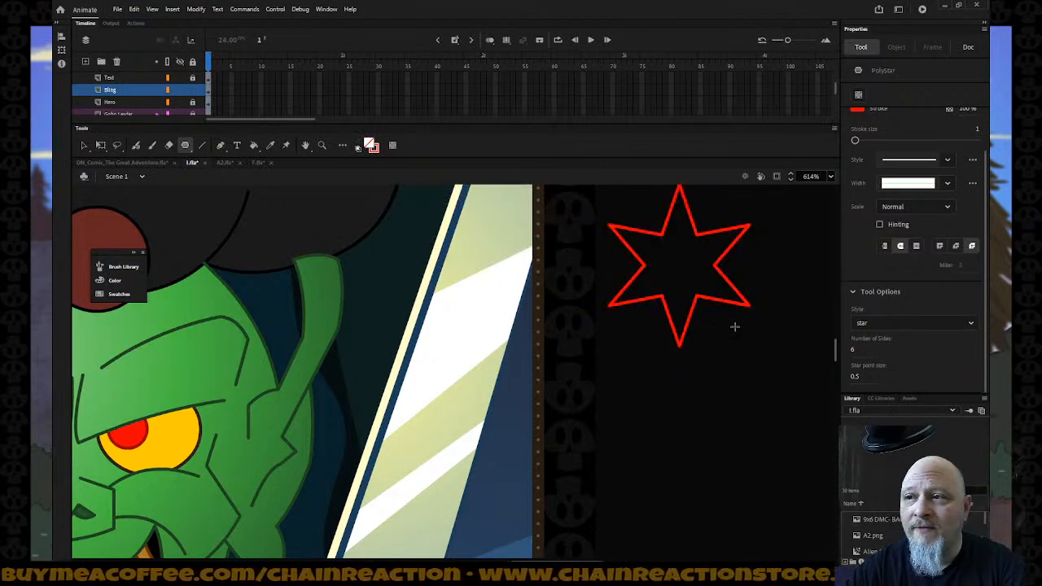
Step: Delete the red six-pointed star outline beside the card
left_click(85, 146)
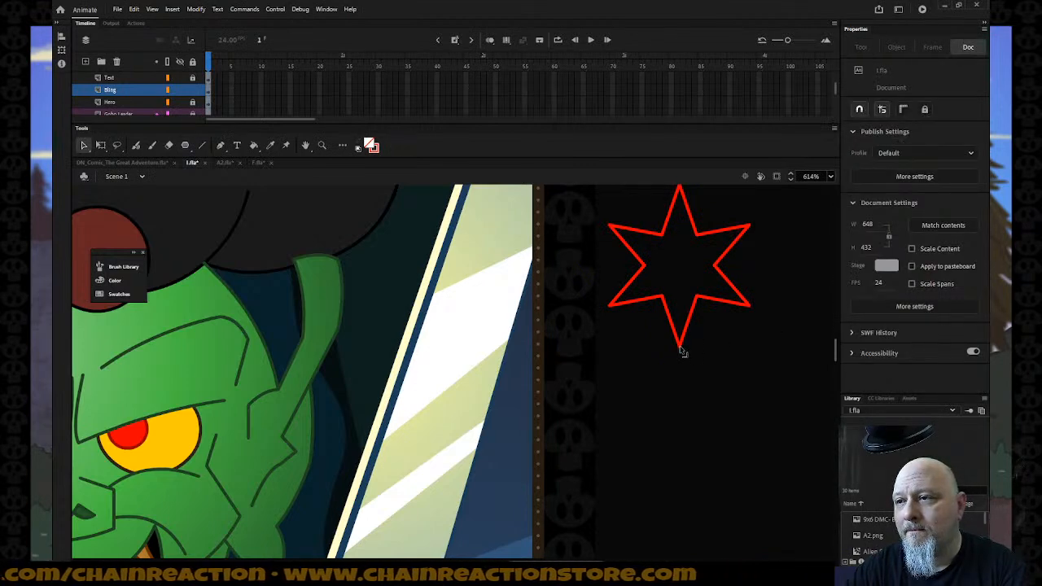
scroll(682, 352, "up", 3)
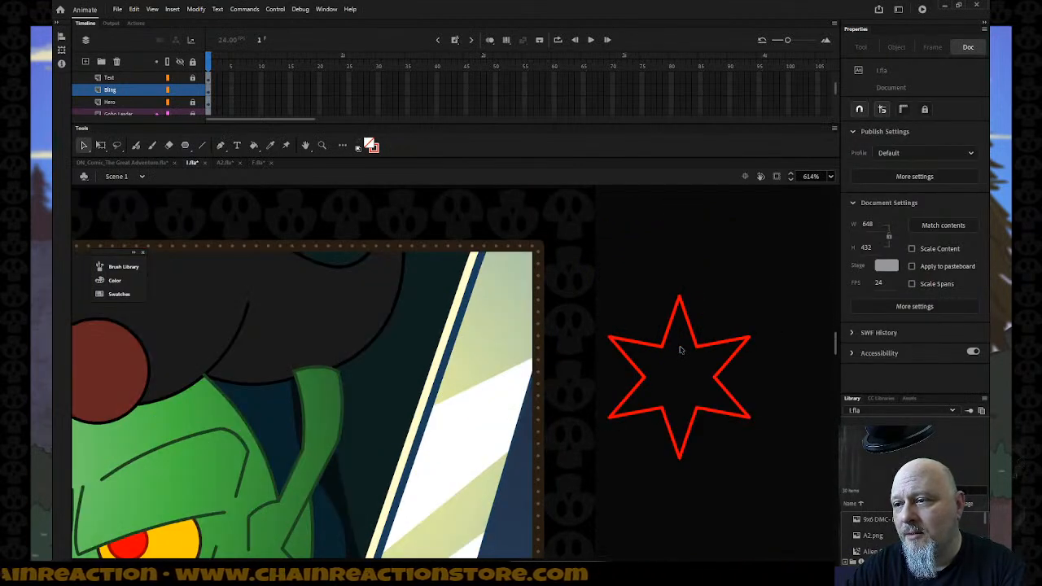
left_click(692, 334)
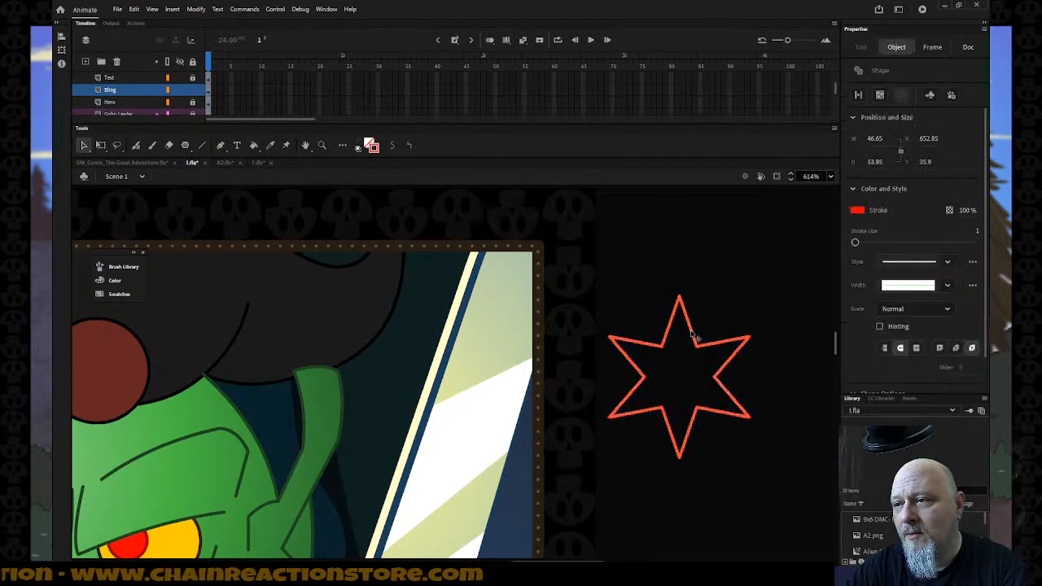
key("Delete")
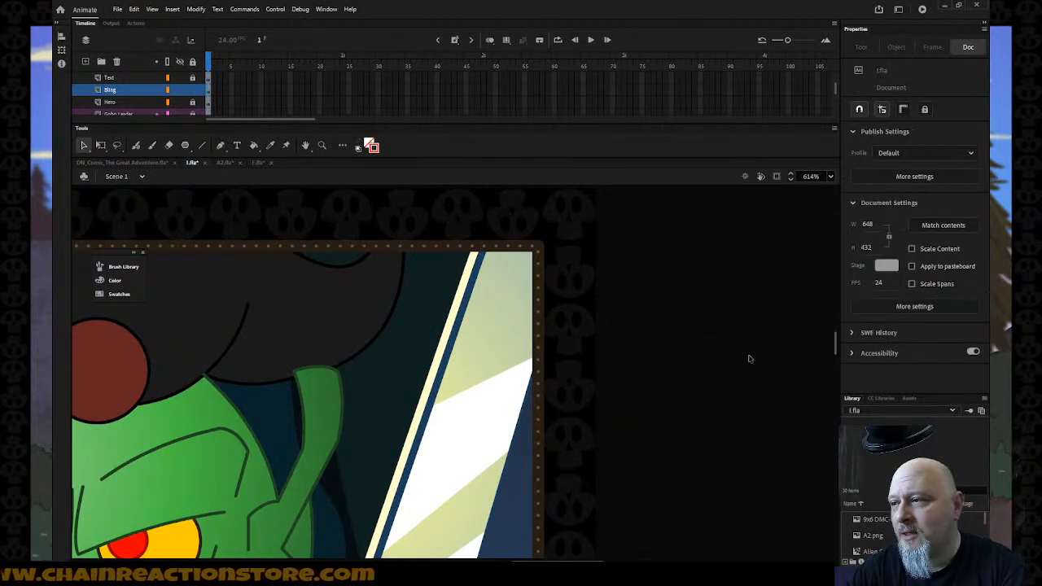
scroll(749, 358, "down", 3)
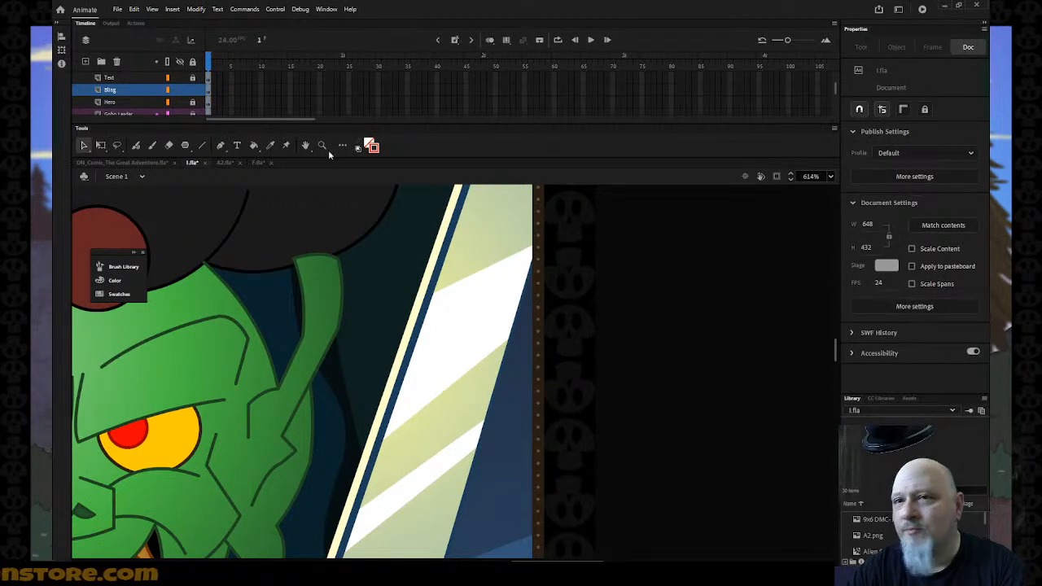
Step: Draw an eight-pointed star with a red outline and no fill on the empty pasteboard beside the artwork using the PolyStar tool
left_click(188, 146)
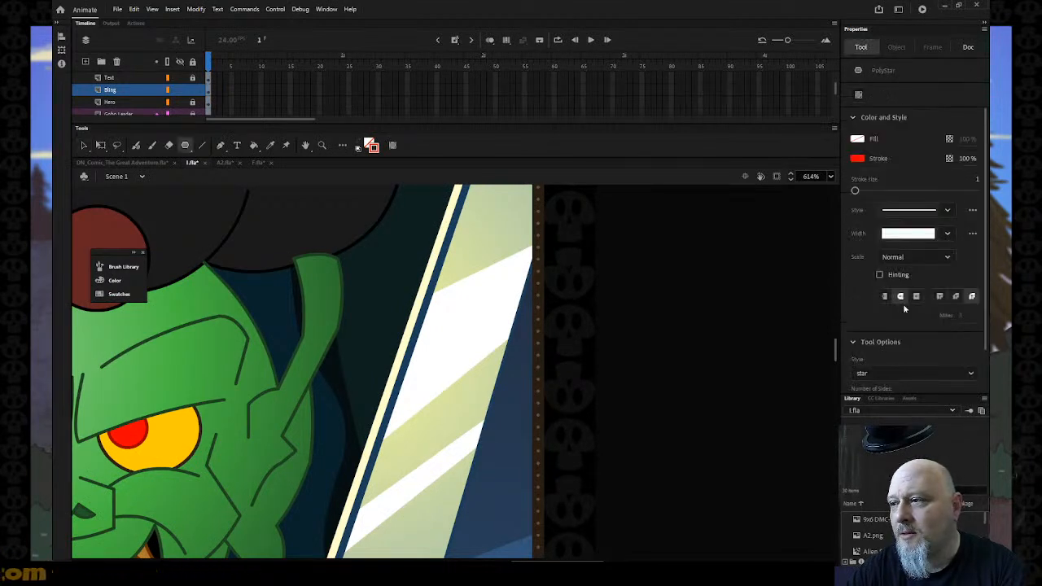
scroll(908, 317, "down", 2)
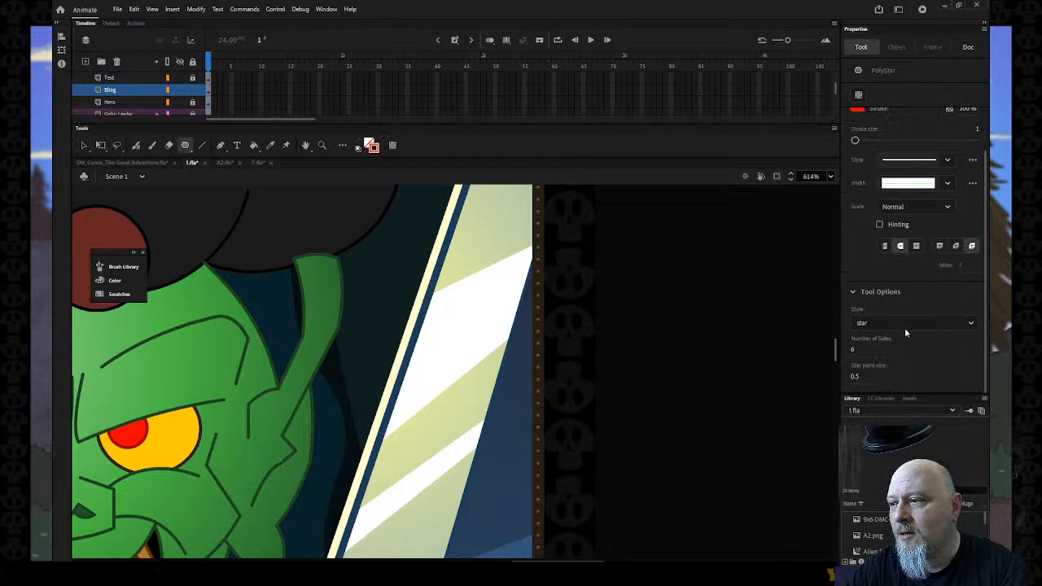
left_click(854, 350)
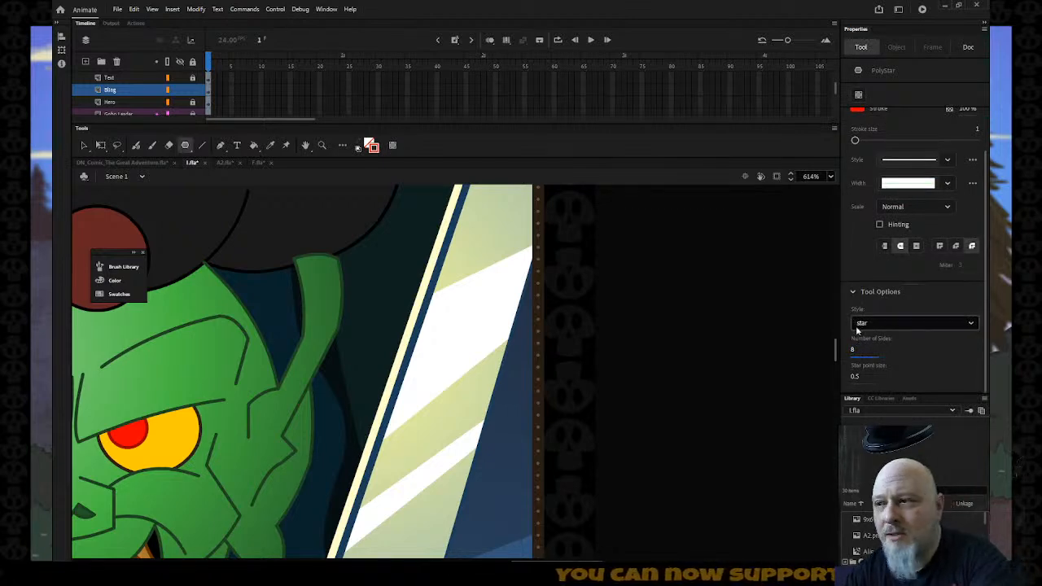
left_click_drag(687, 306, 734, 350)
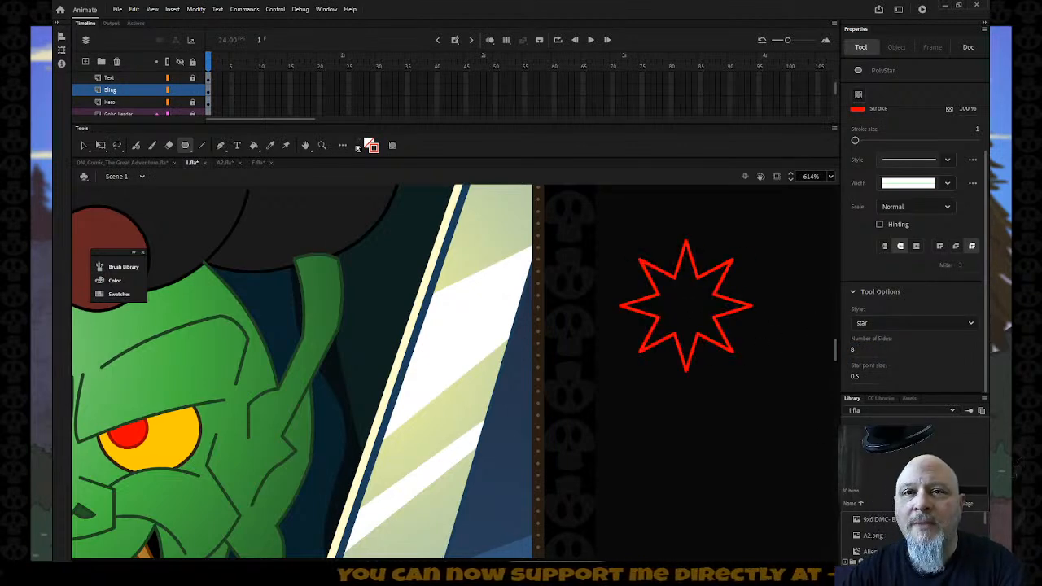
Step: Stretch the star's lower, upper, right and left points outward into long spikes, keeping the diagonal points short
left_click(86, 146)
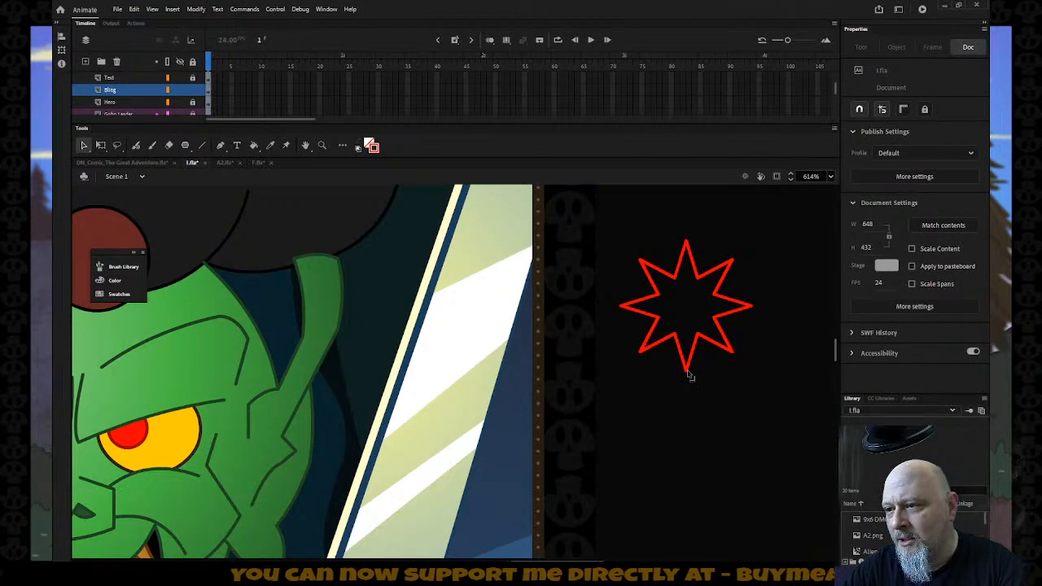
left_click_drag(688, 375, 689, 418)
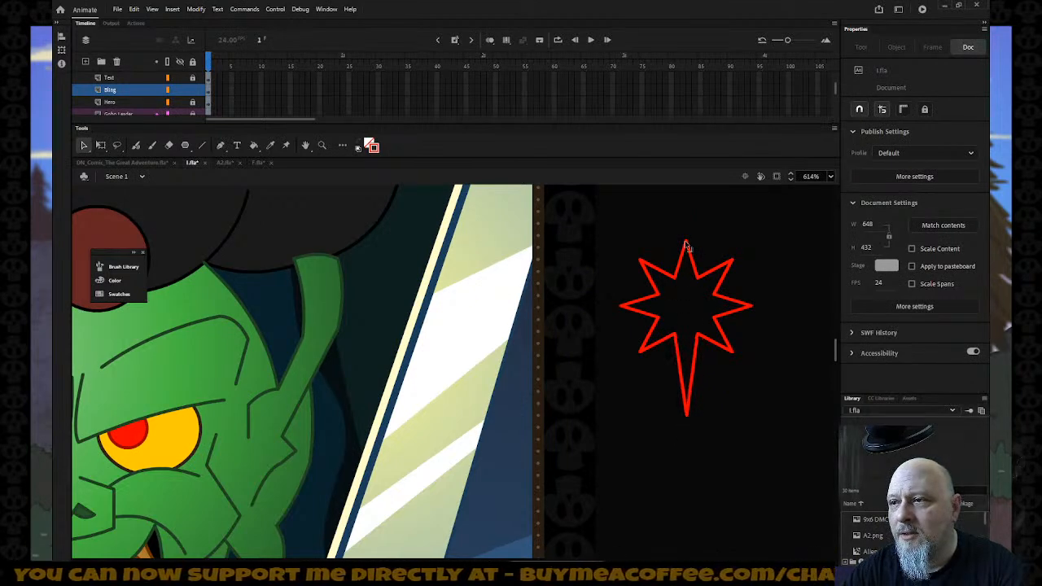
left_click_drag(686, 246, 685, 208)
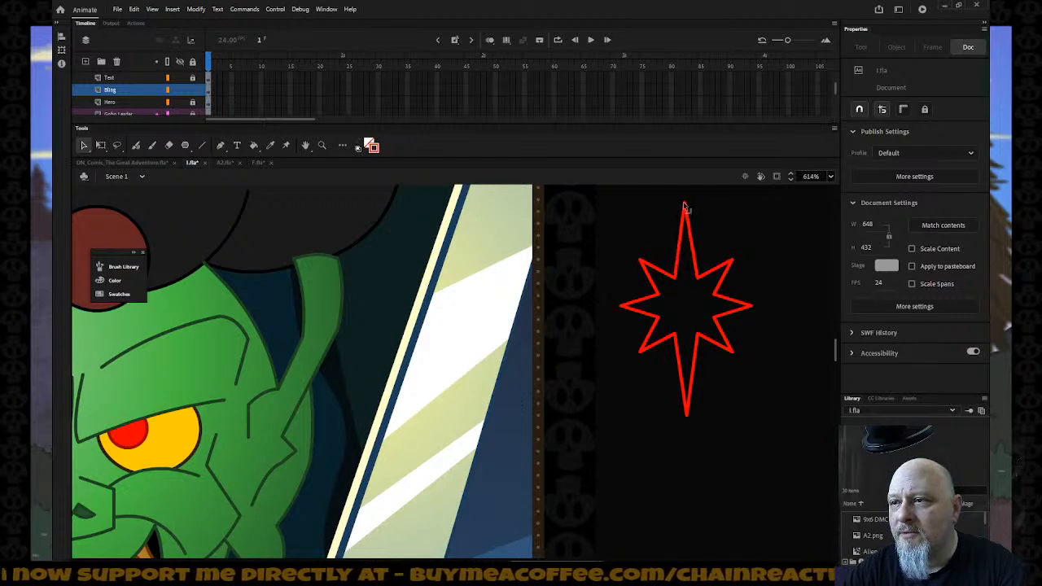
left_click_drag(751, 310, 790, 311)
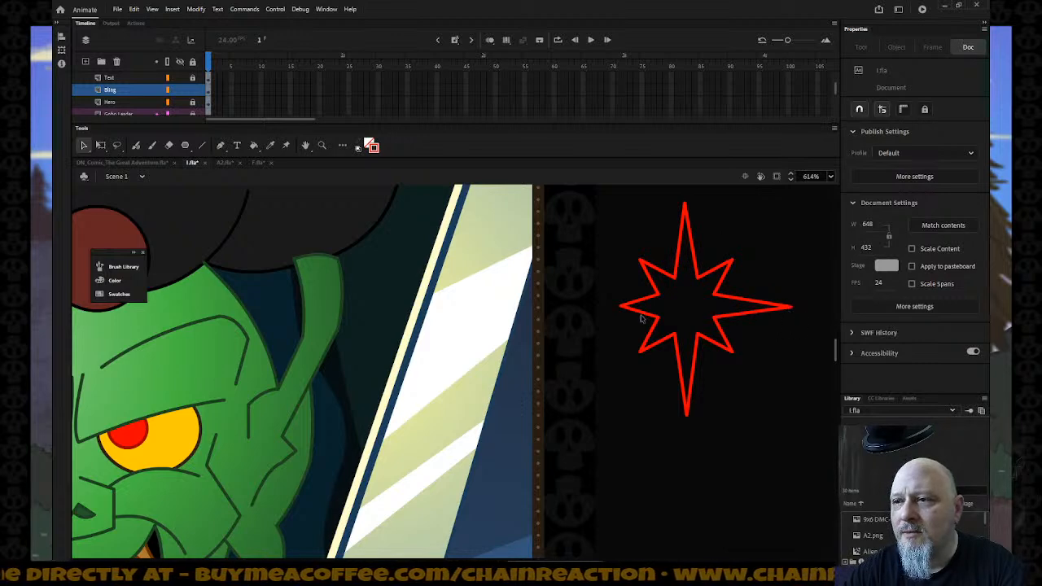
left_click_drag(624, 310, 570, 309)
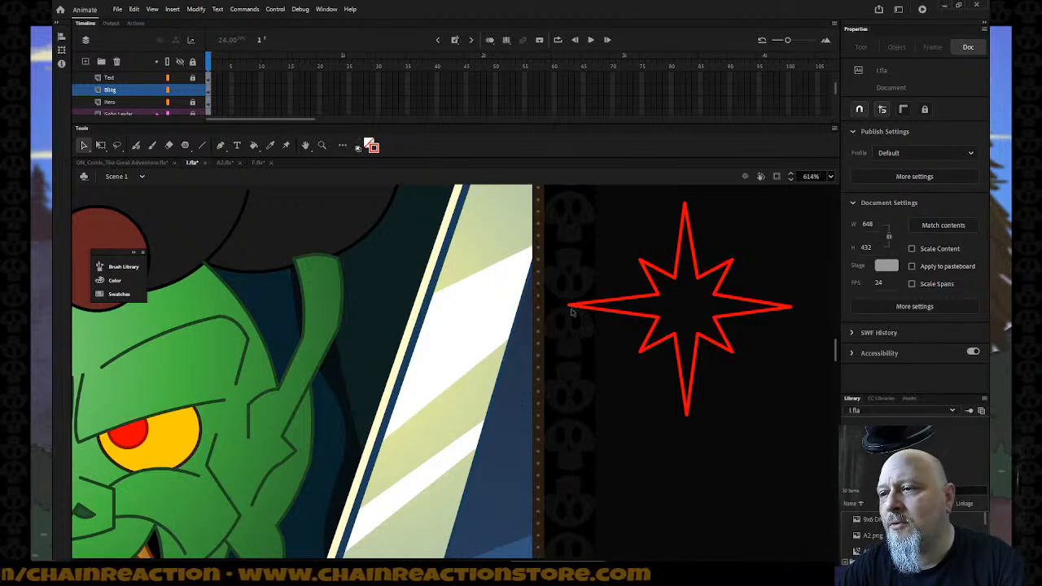
left_click_drag(572, 310, 581, 310)
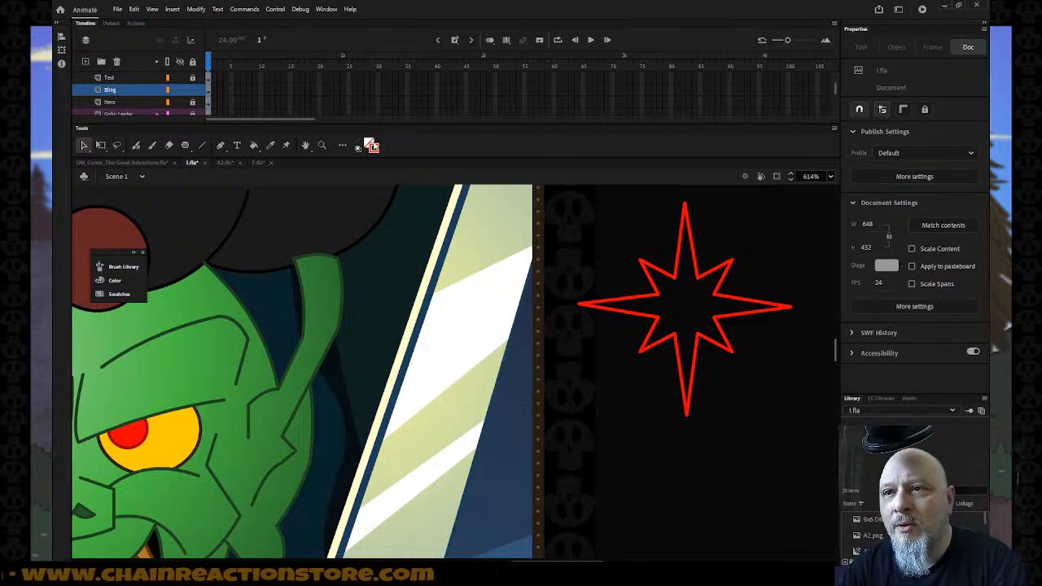
Step: Fill the star with white and delete its red outline
left_click(372, 146)
left_click(401, 172)
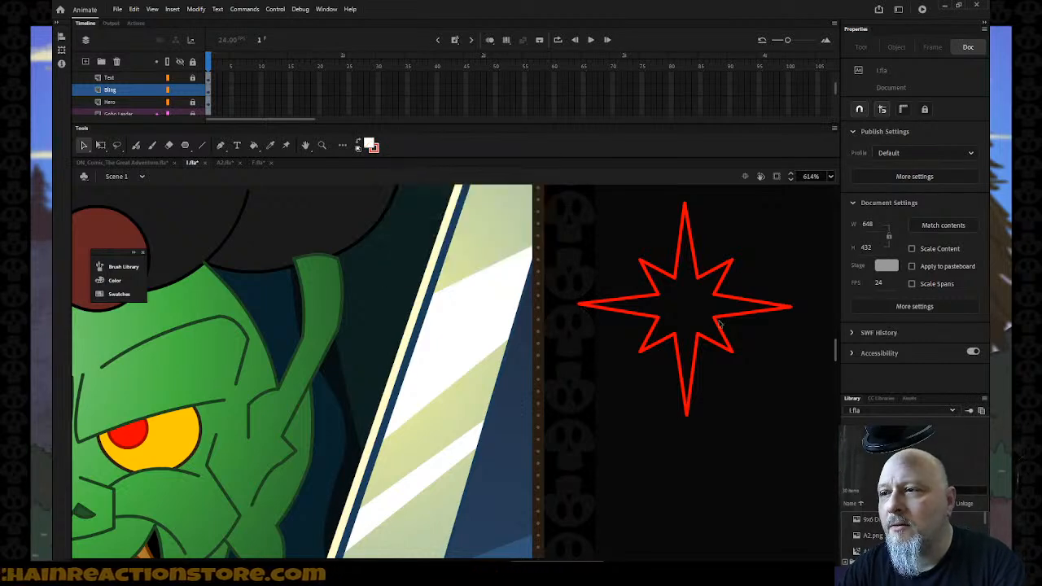
key("k")
left_click(700, 311)
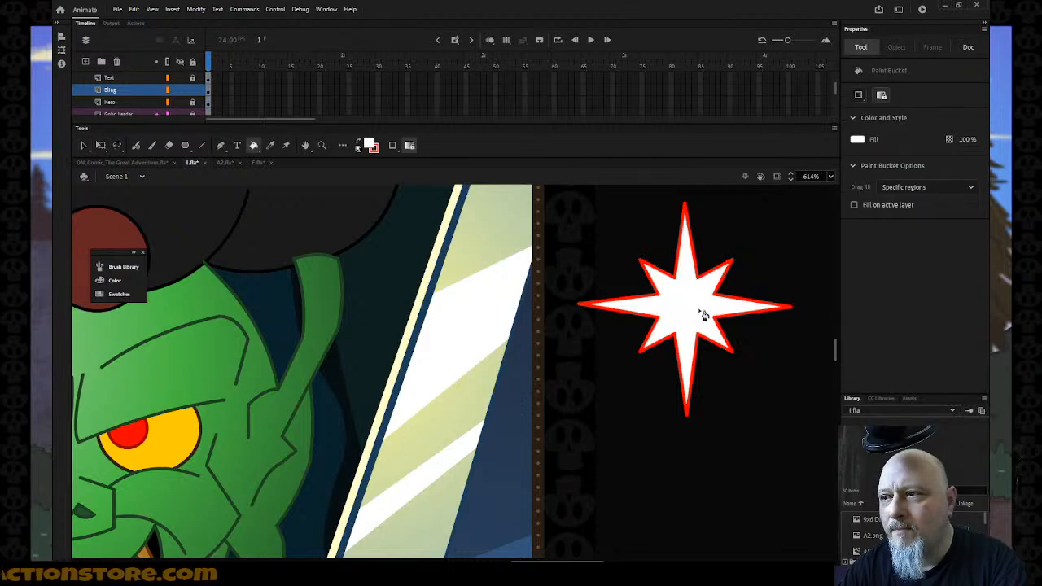
left_click(82, 145)
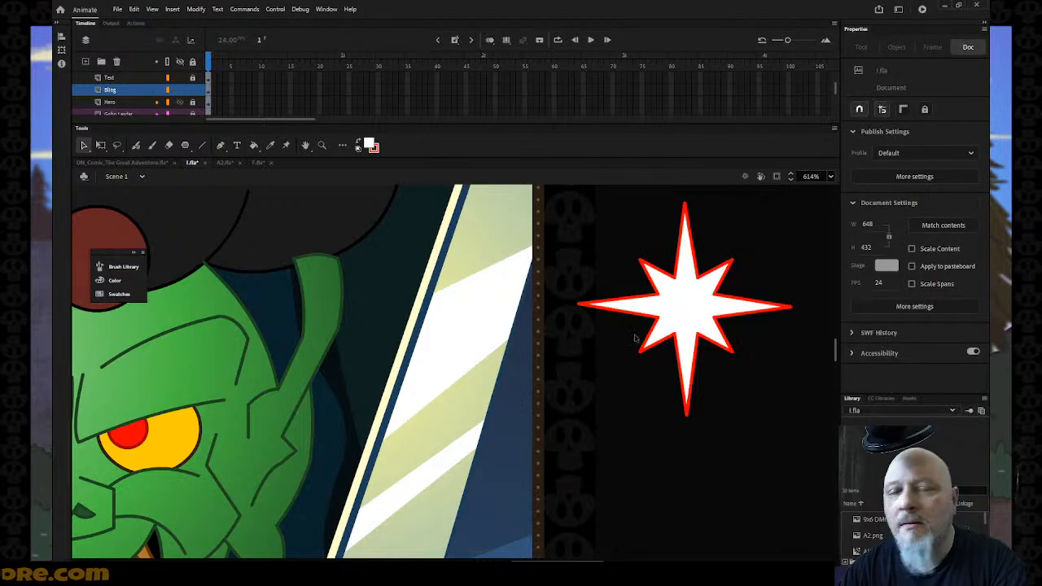
double_click(696, 368)
key("Delete")
Step: Convert the white star into a movie clip symbol named Bling
left_click(686, 329)
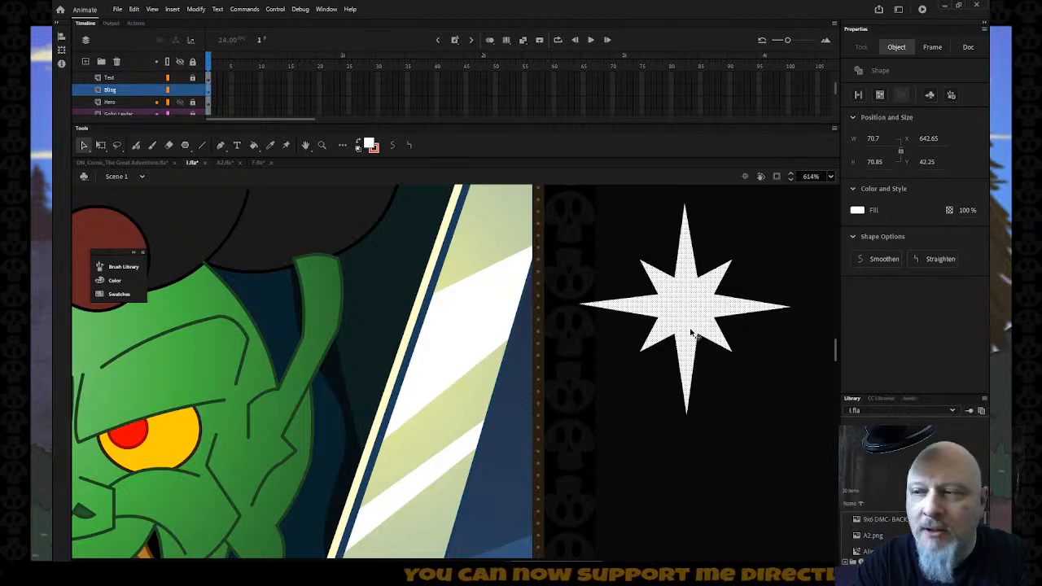
key("F8")
type("Bling")
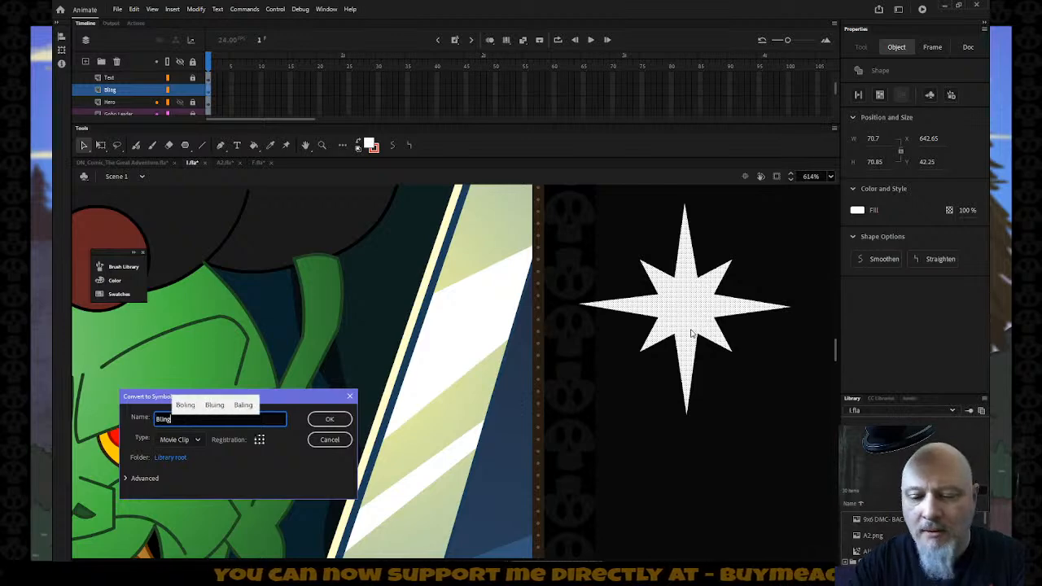
key("Return")
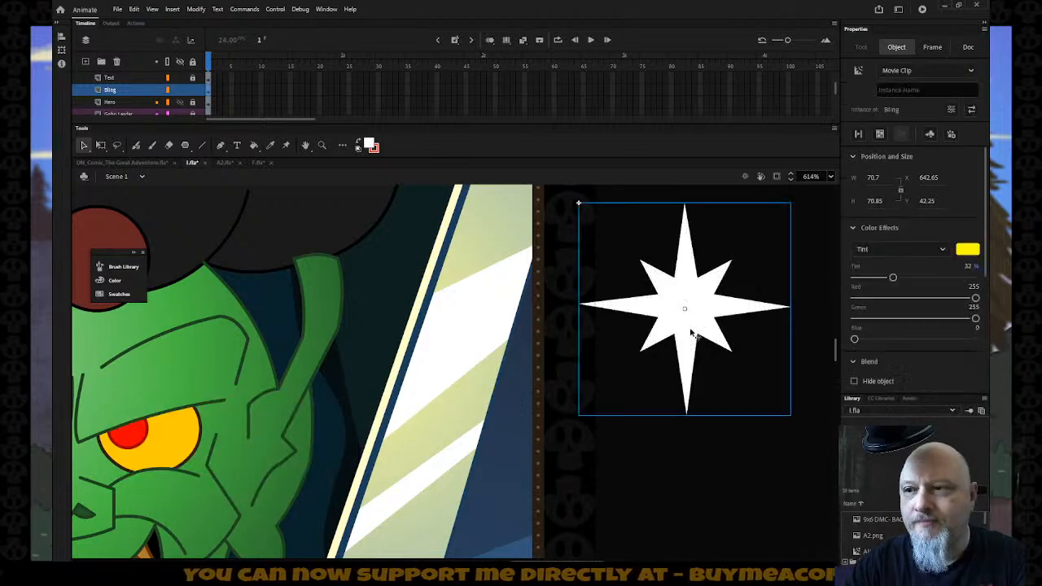
Step: Move the Bling star onto the light edge of the sword blade beside the goblin's ear
left_click_drag(692, 324, 402, 361)
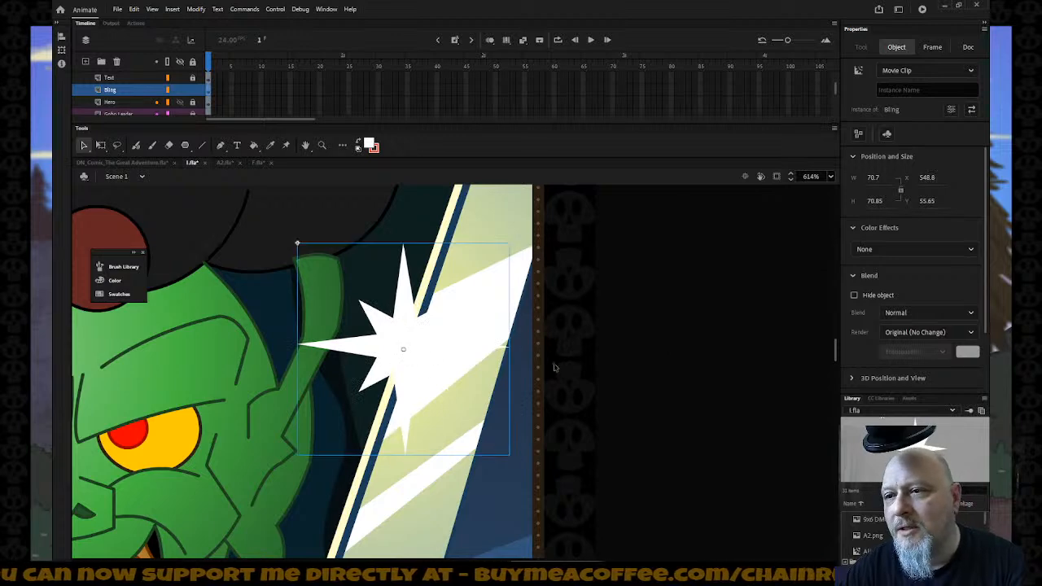
key("z")
left_click(552, 389, "alt")
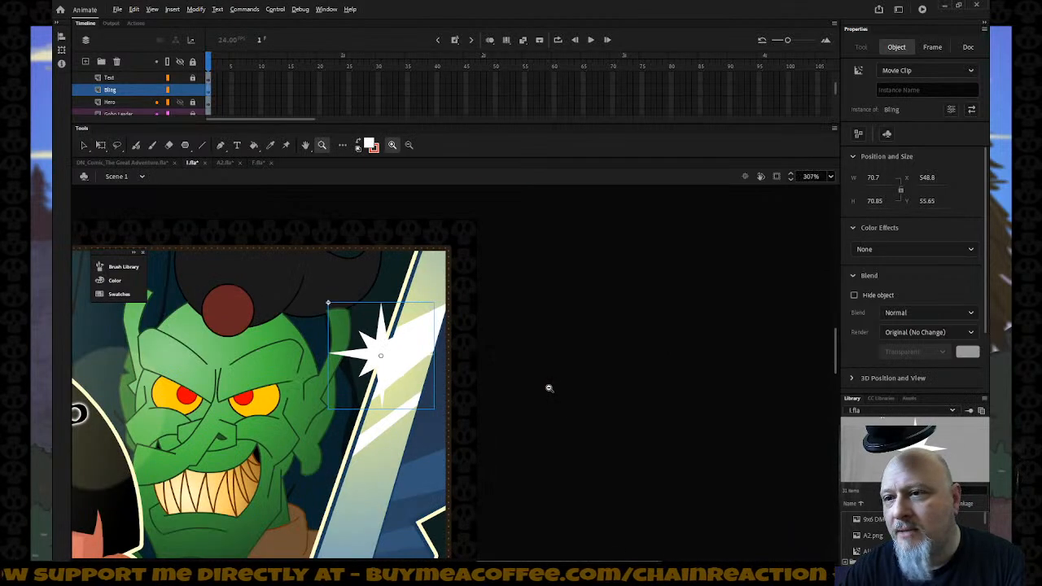
left_click(549, 388, "alt")
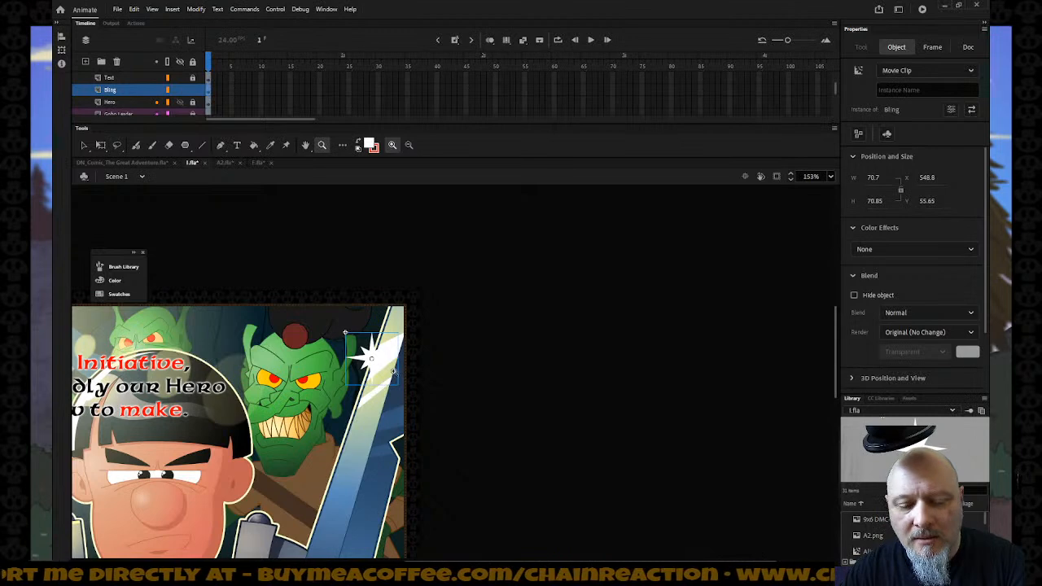
left_click_drag(320, 318, 417, 403)
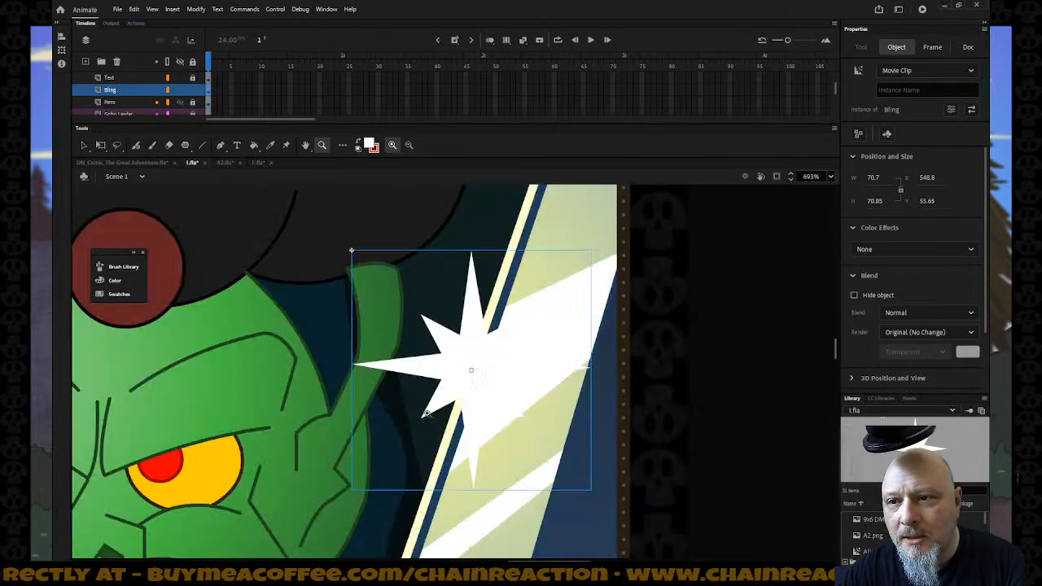
scroll(921, 316, "down", 1)
scroll(921, 315, "down", 1)
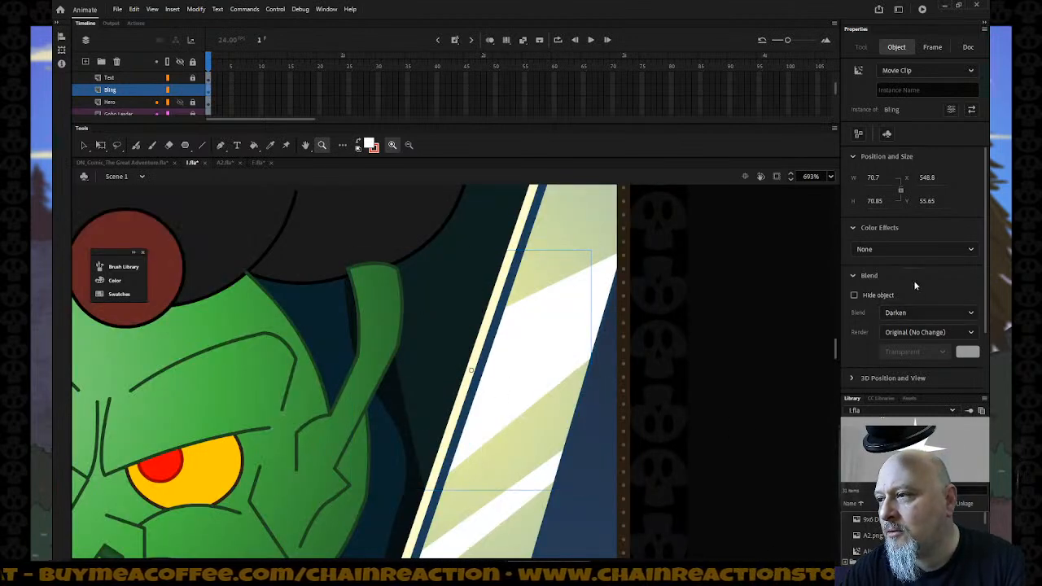
scroll(913, 280, "down", 2)
left_click(919, 239)
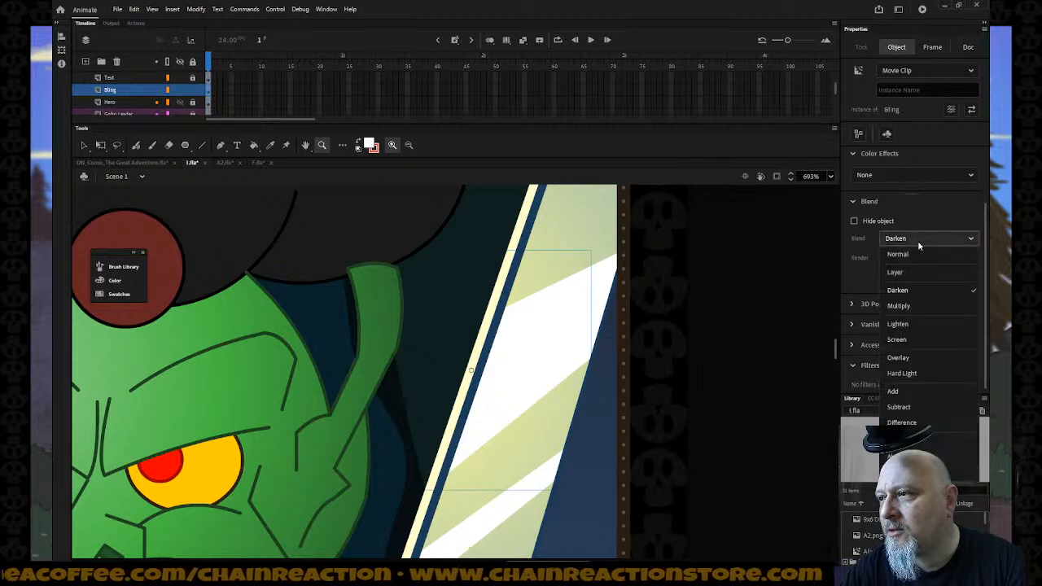
left_click(915, 252)
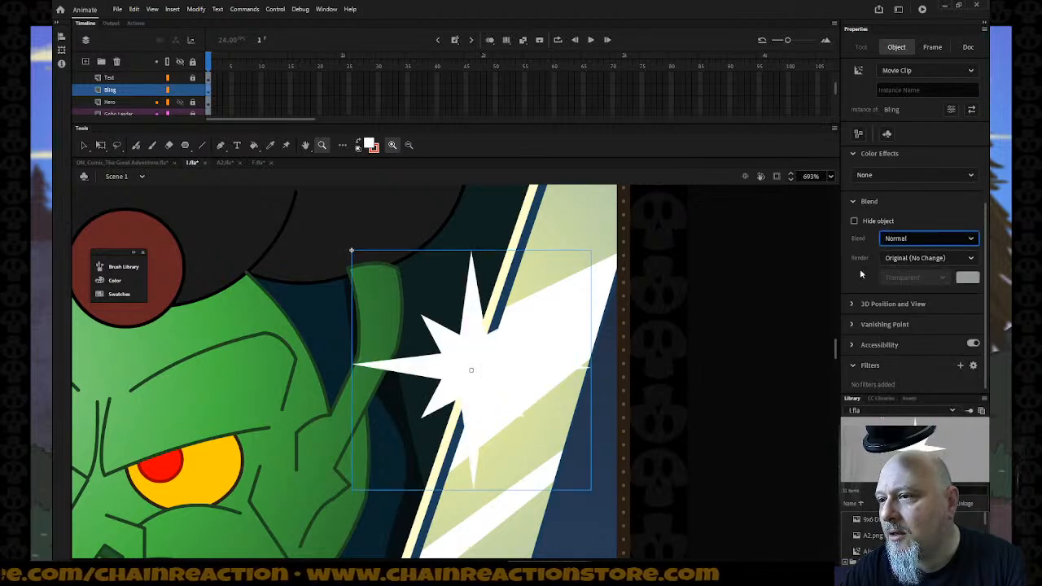
Step: Rotate the star clockwise so its long spikes follow the blade's slanted edge, and nudge it into place on that edge
key("q")
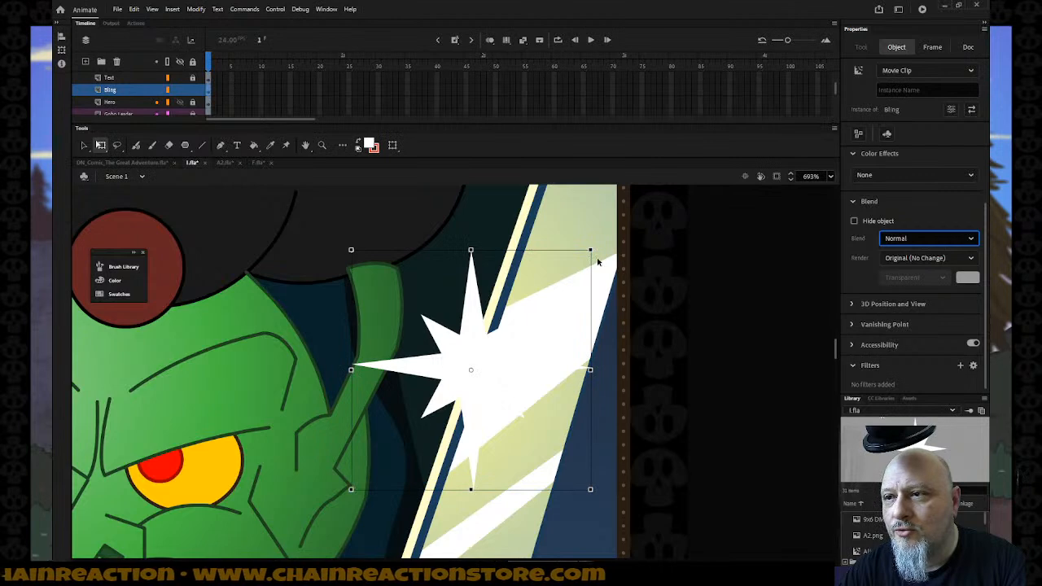
left_click_drag(597, 260, 628, 296)
left_click_drag(487, 373, 484, 373)
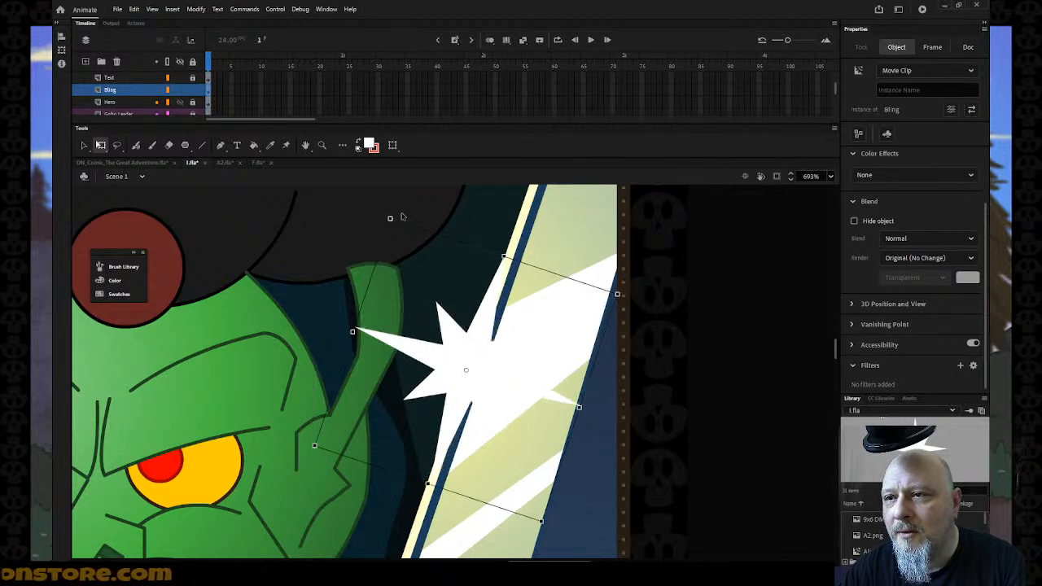
left_click_drag(398, 219, 391, 219)
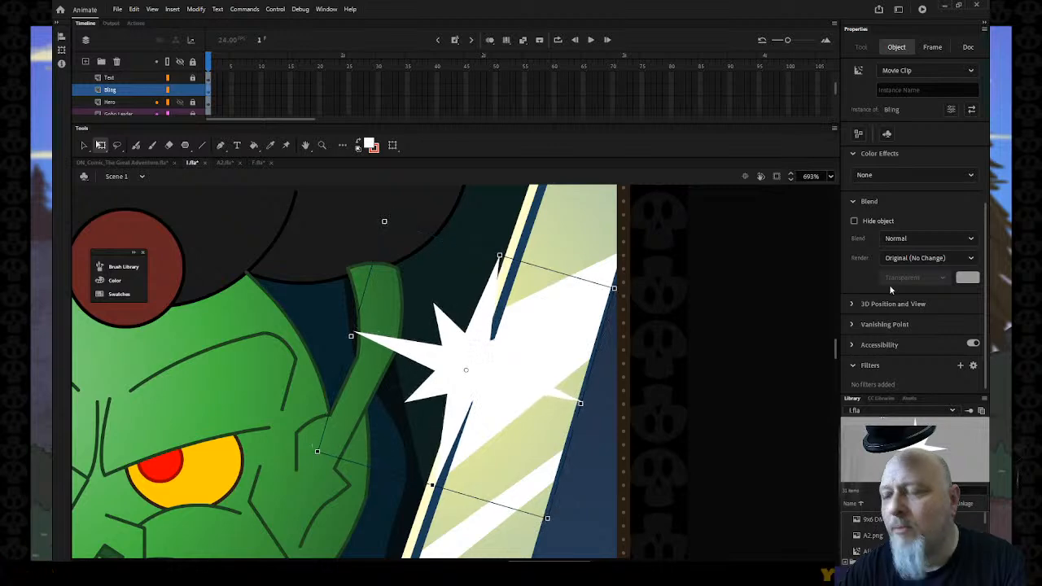
Step: Add a Blur filter to the star with Blur X and Y of 2 and Medium quality
left_click(973, 367)
left_click(938, 399)
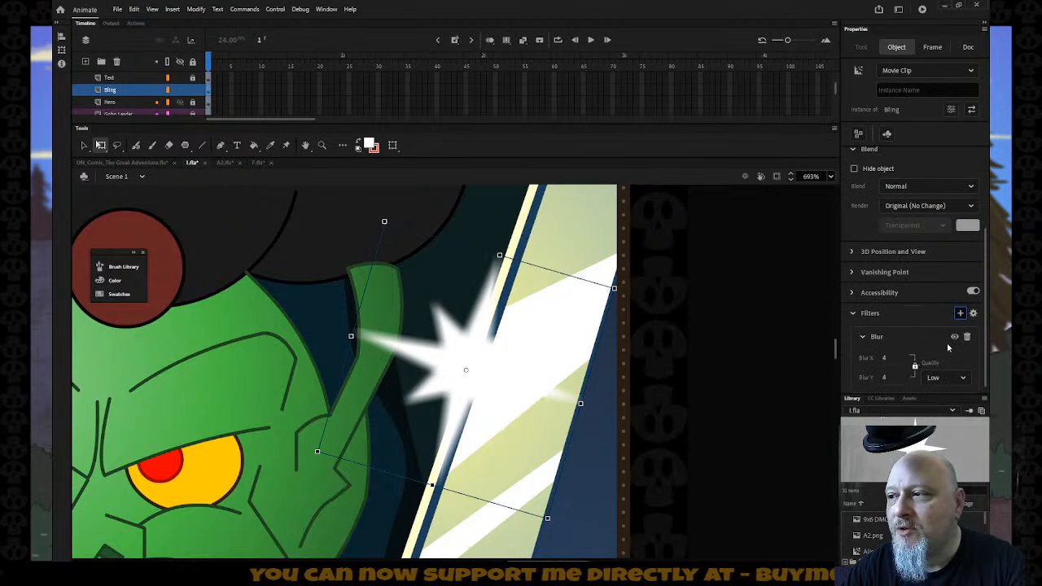
left_click(886, 356)
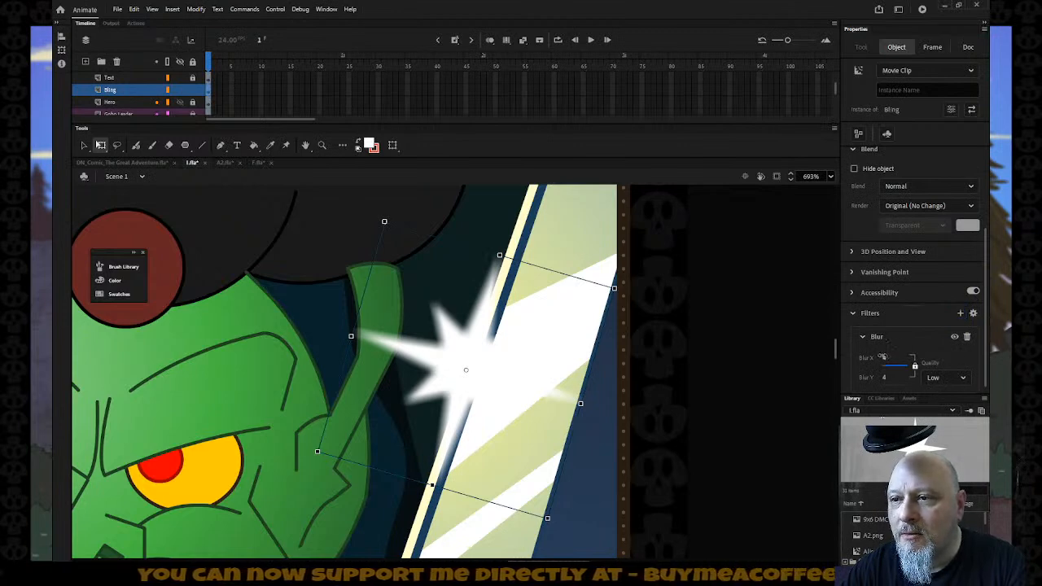
left_click(940, 378)
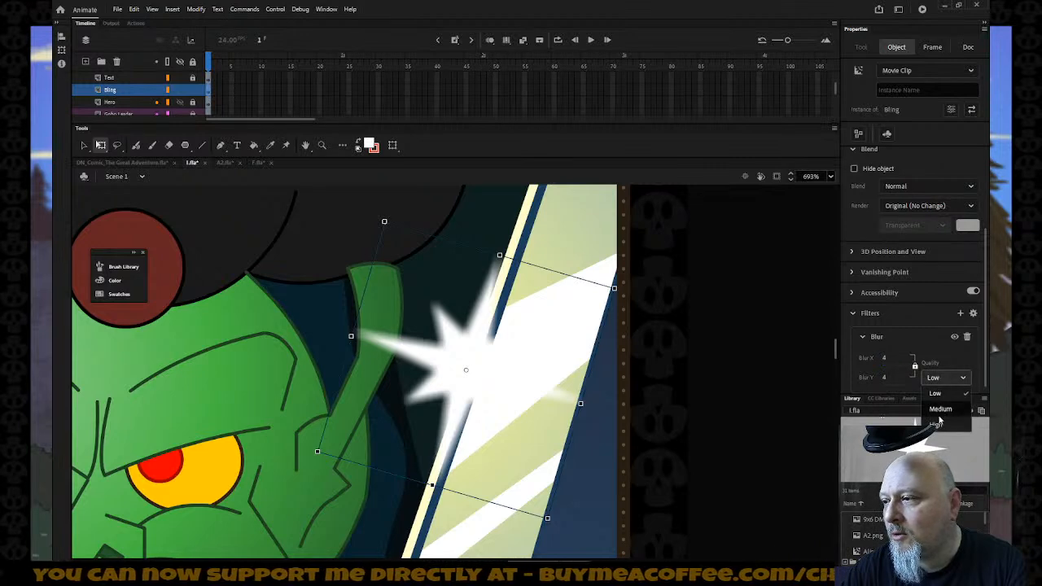
left_click(937, 425)
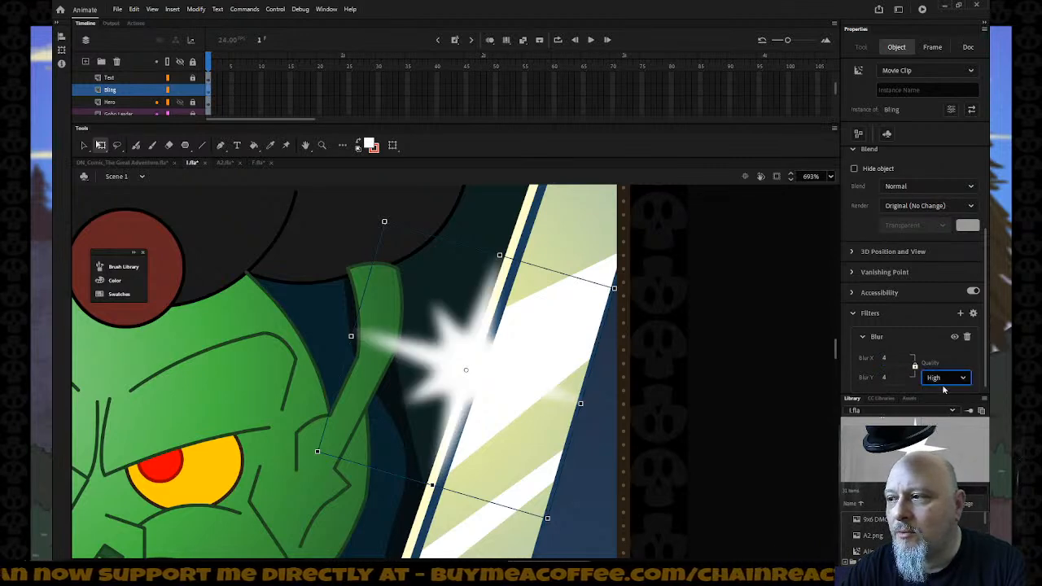
left_click(944, 379)
left_click(937, 407)
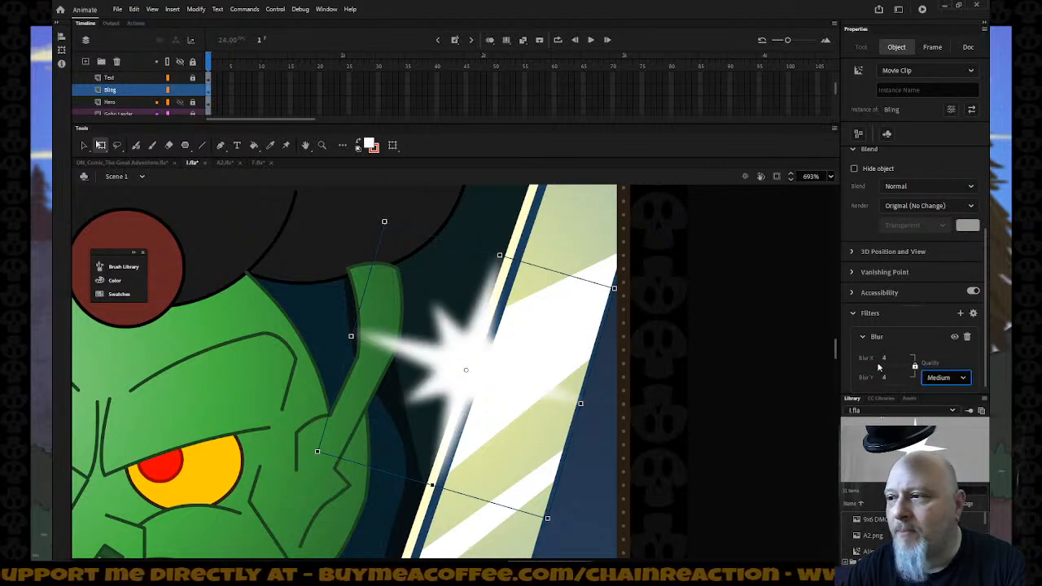
left_click_drag(884, 359, 883, 359)
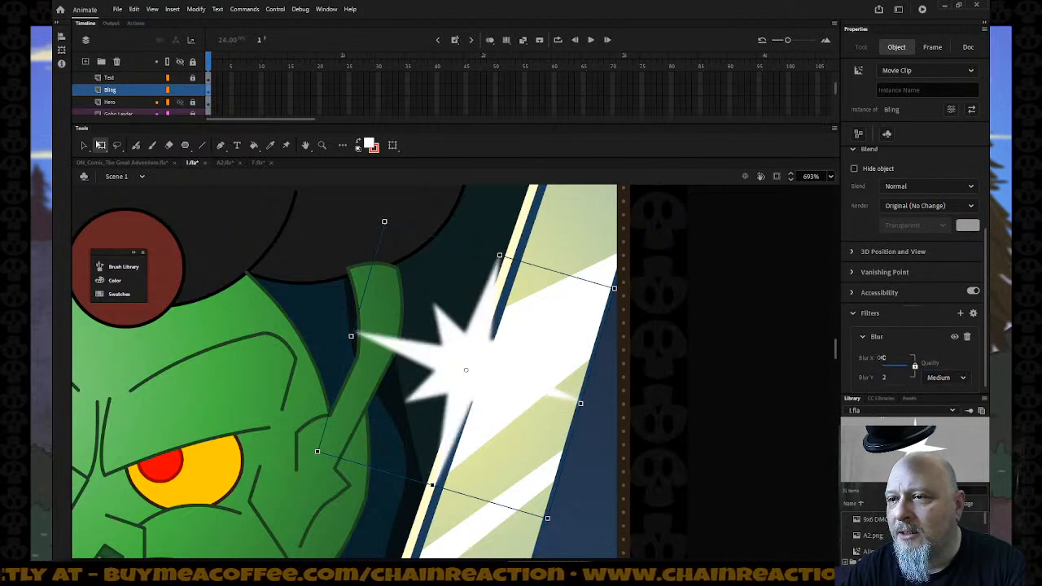
left_click(792, 409)
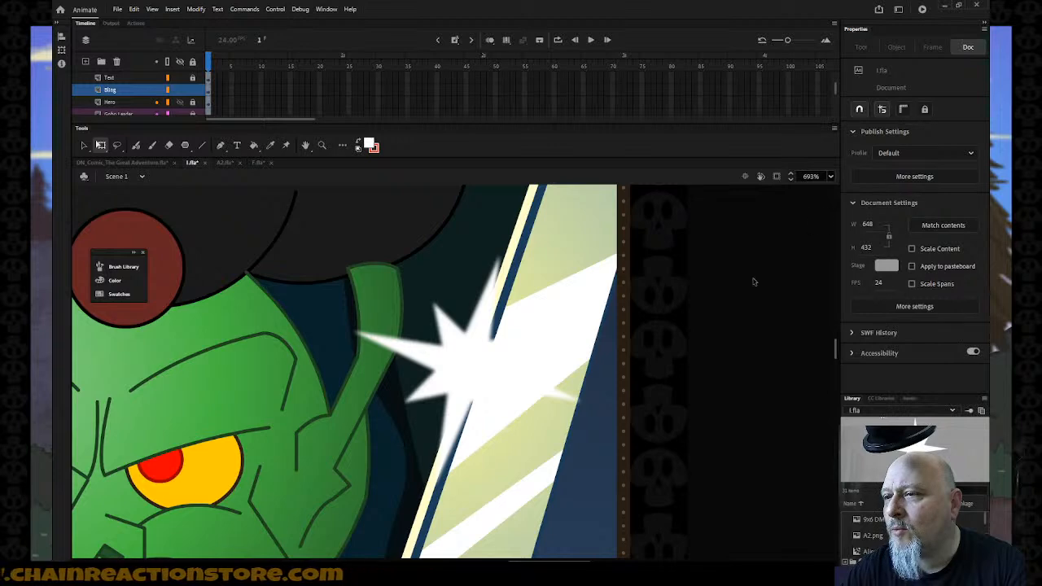
Step: Apply an Alpha color effect of 71% to the Bling star, then deselect it and check the whole panel
left_click(458, 365)
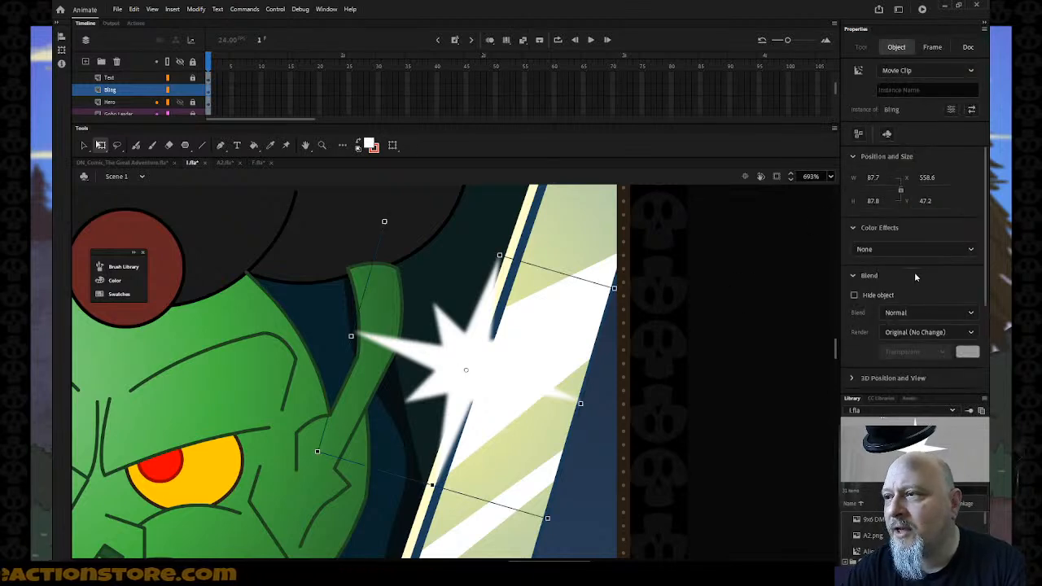
left_click(914, 249)
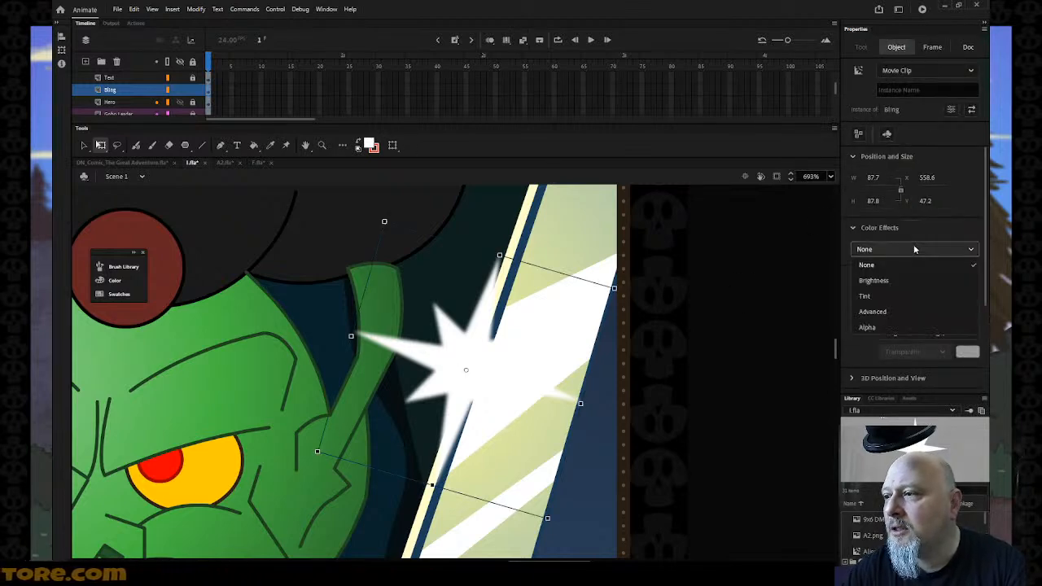
left_click(888, 326)
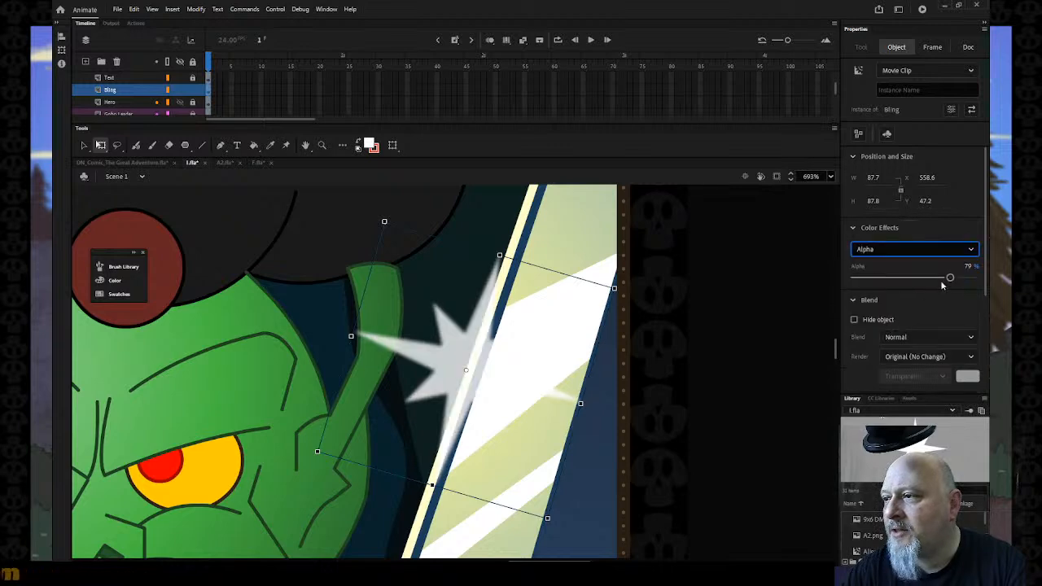
left_click_drag(949, 278, 940, 278)
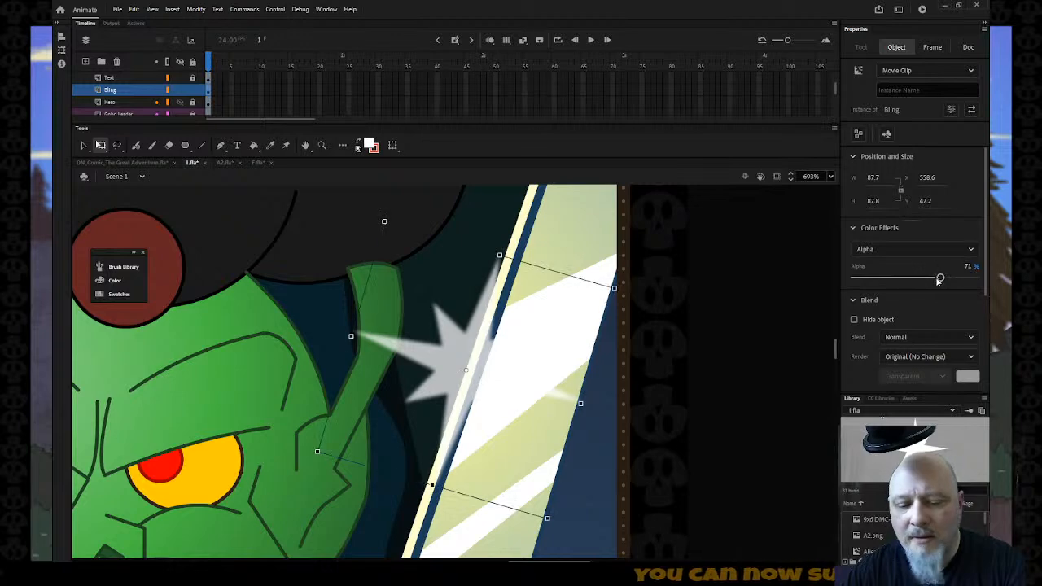
key("z")
left_click(539, 403, "alt")
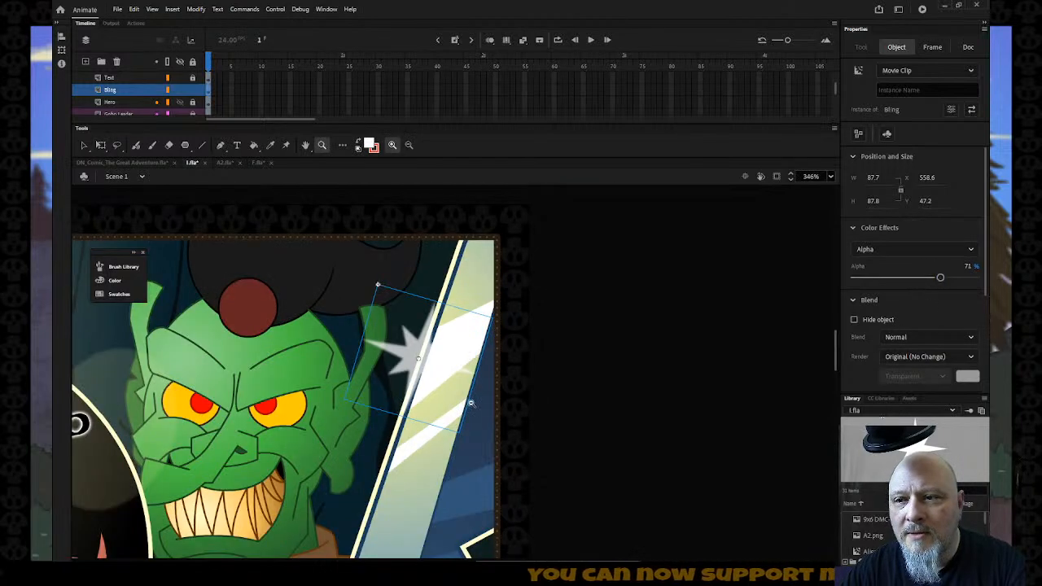
left_click(470, 405, "alt")
left_click(447, 401, "alt")
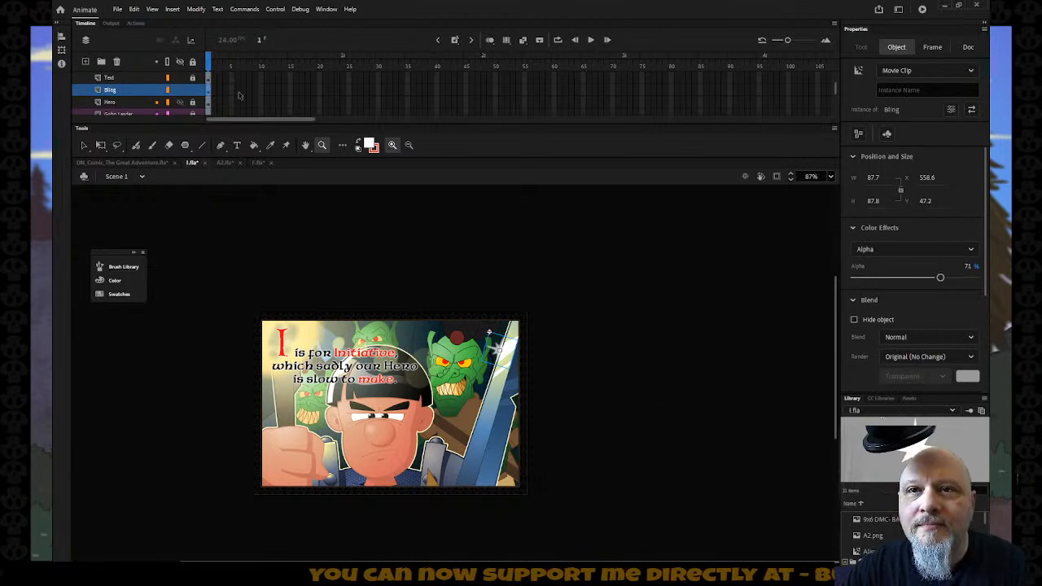
key("ctrl+shift+a")
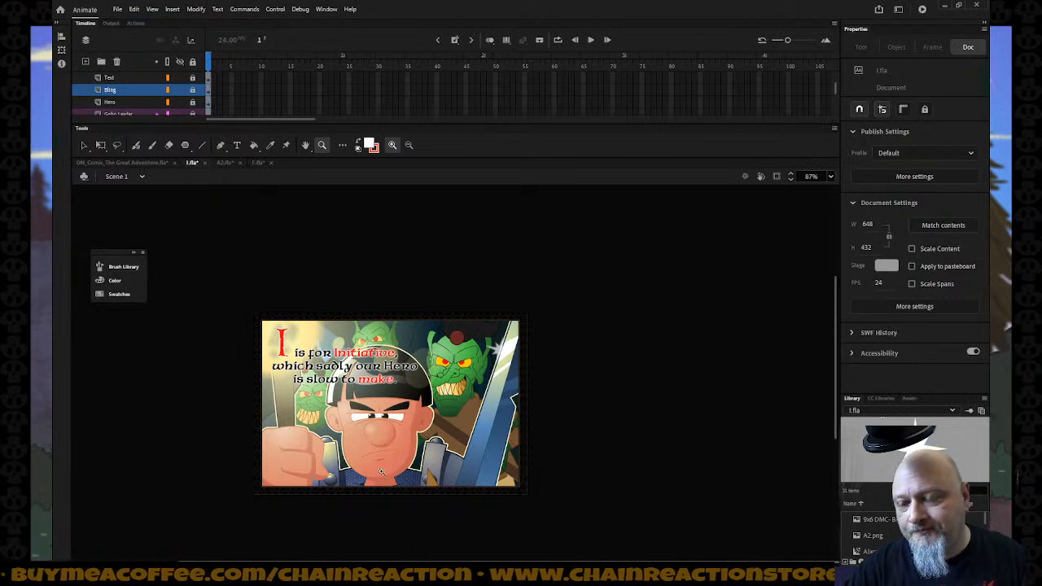
Step: Unlock the Hero layer and open the hero movie clip for editing
scroll(423, 462, "down", 3)
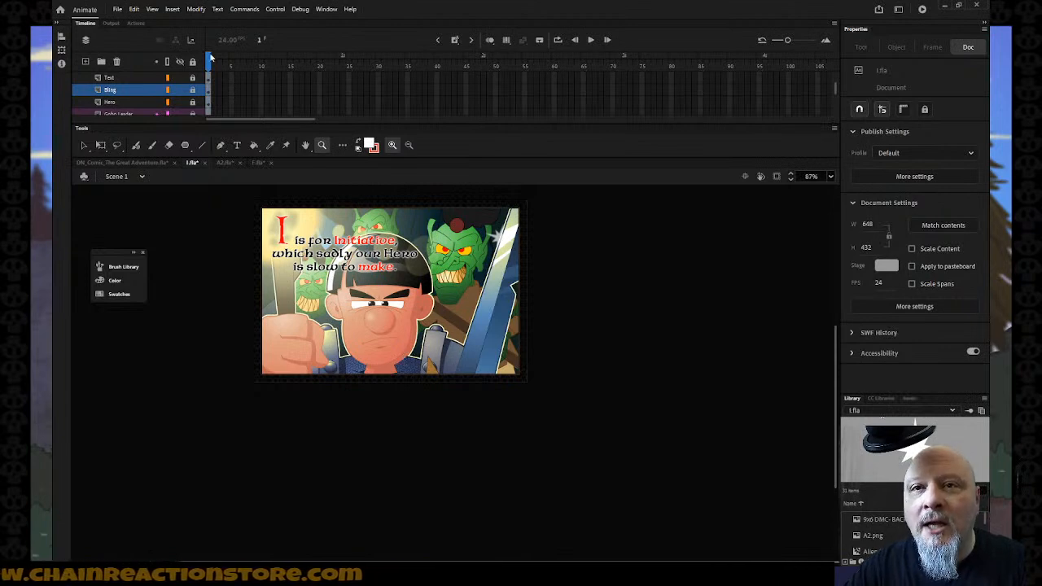
left_click(194, 103)
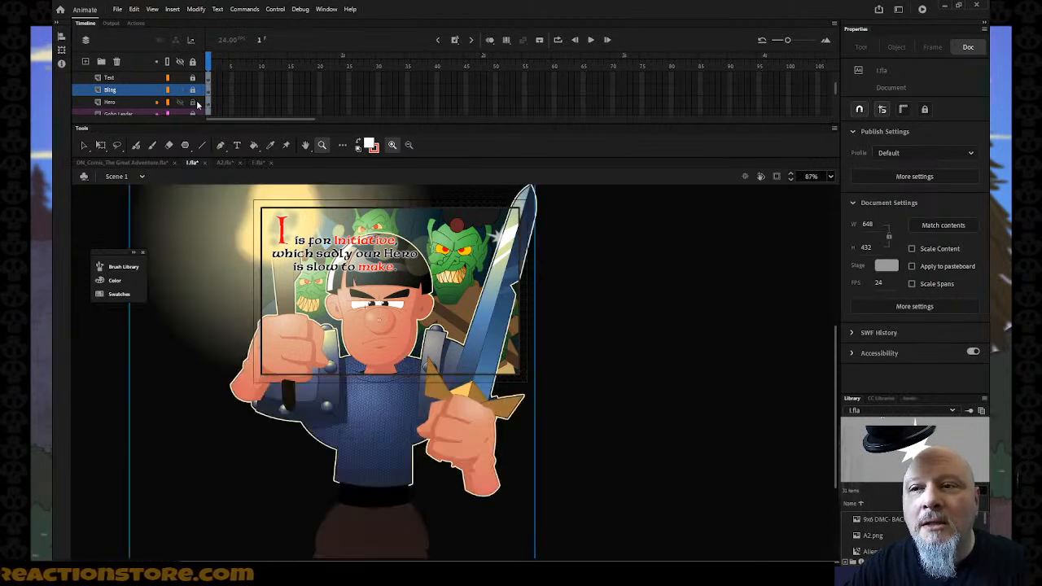
left_click(84, 145)
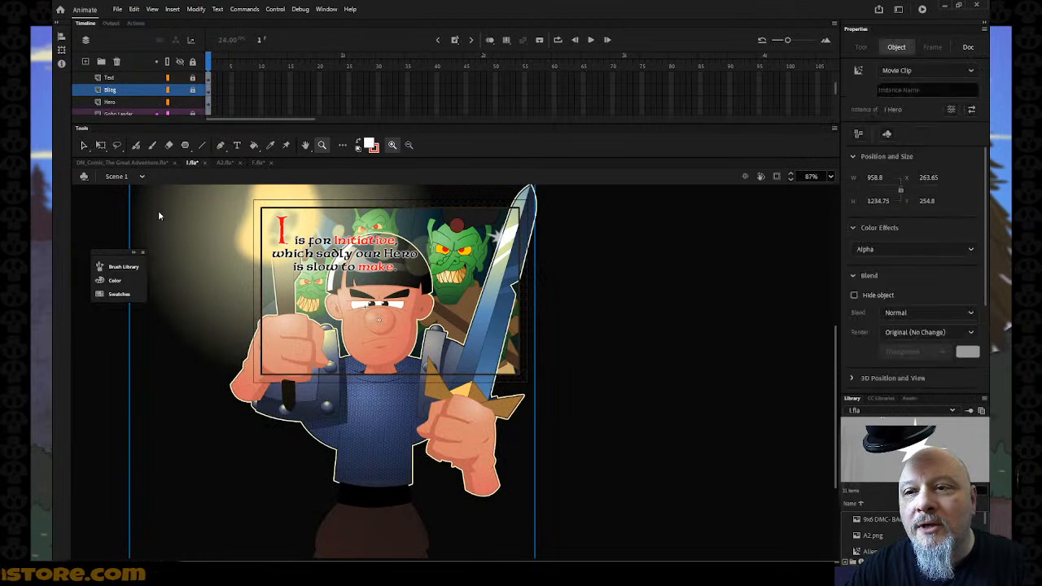
left_click(366, 391)
double_click(365, 390)
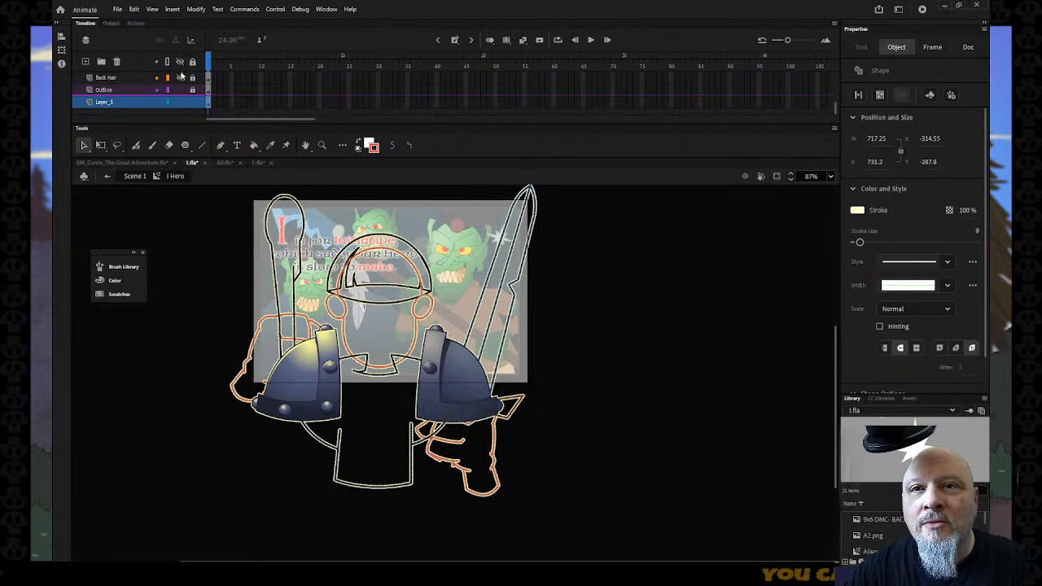
Step: Show all hidden layers inside the hero symbol and lock the bottom layer below Outline
left_click(180, 63)
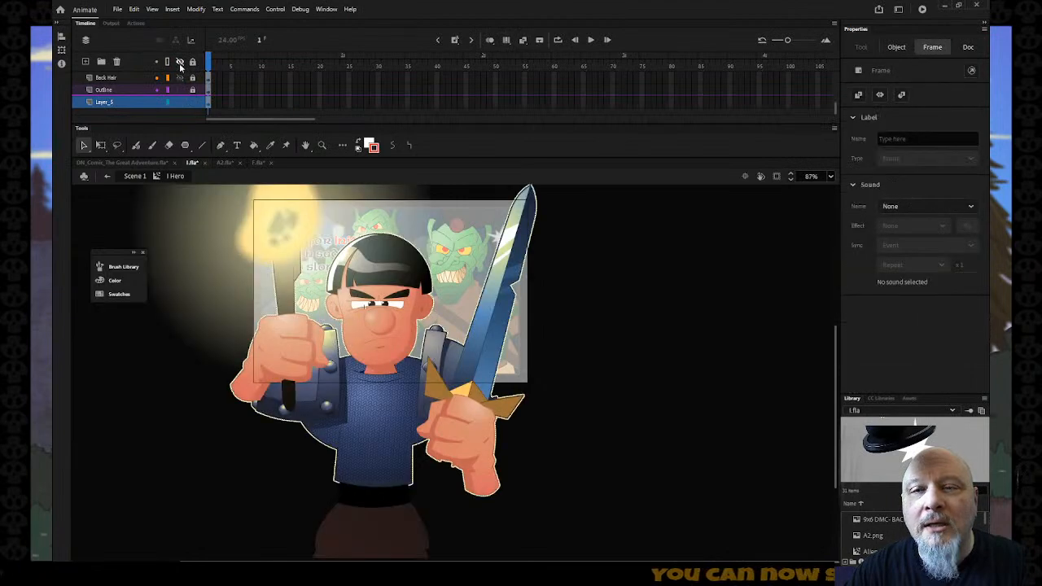
left_click(196, 103)
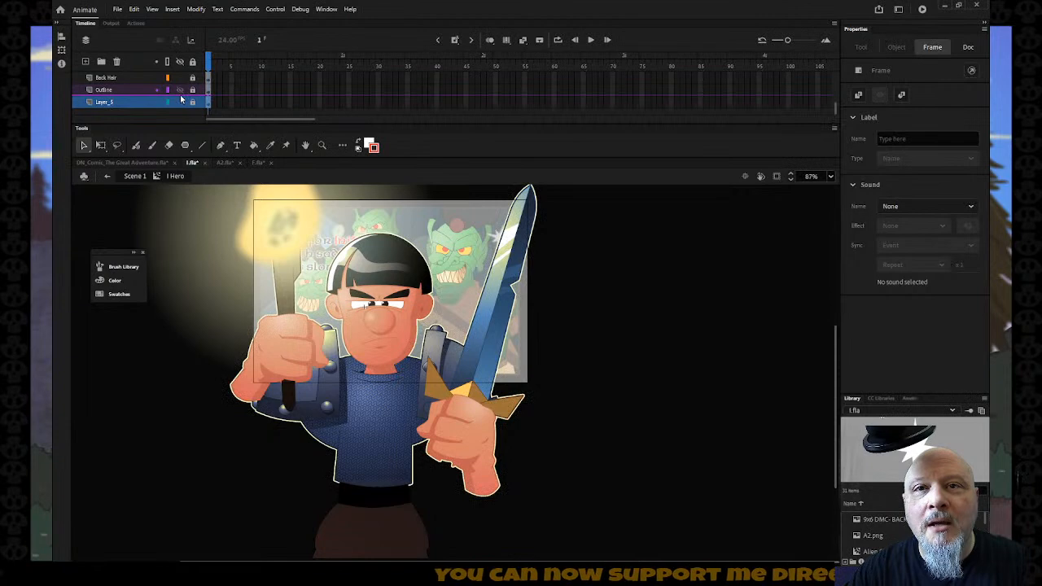
scroll(171, 97, "up", 1)
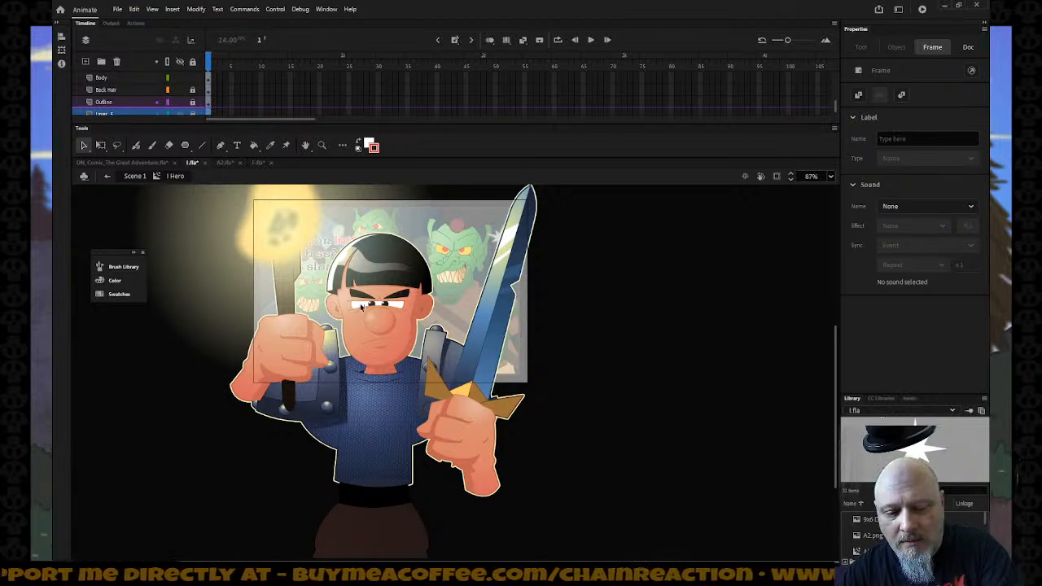
Step: On the Body layer, draw a red shadow boundary from the upper collar line's end, curving up to the shoulder beside the sword hilt
key("z")
left_click_drag(369, 329, 440, 404)
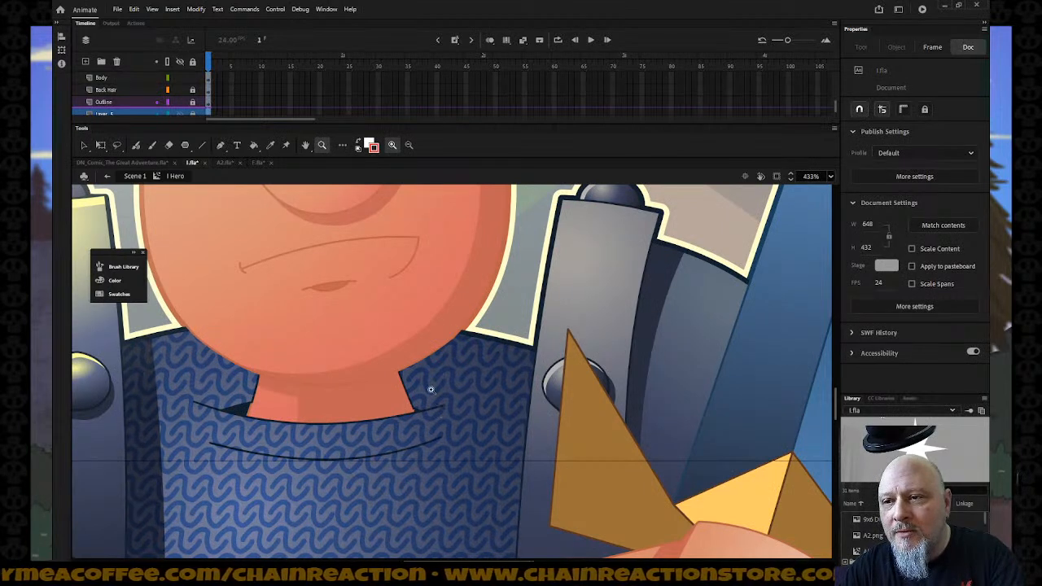
key("n")
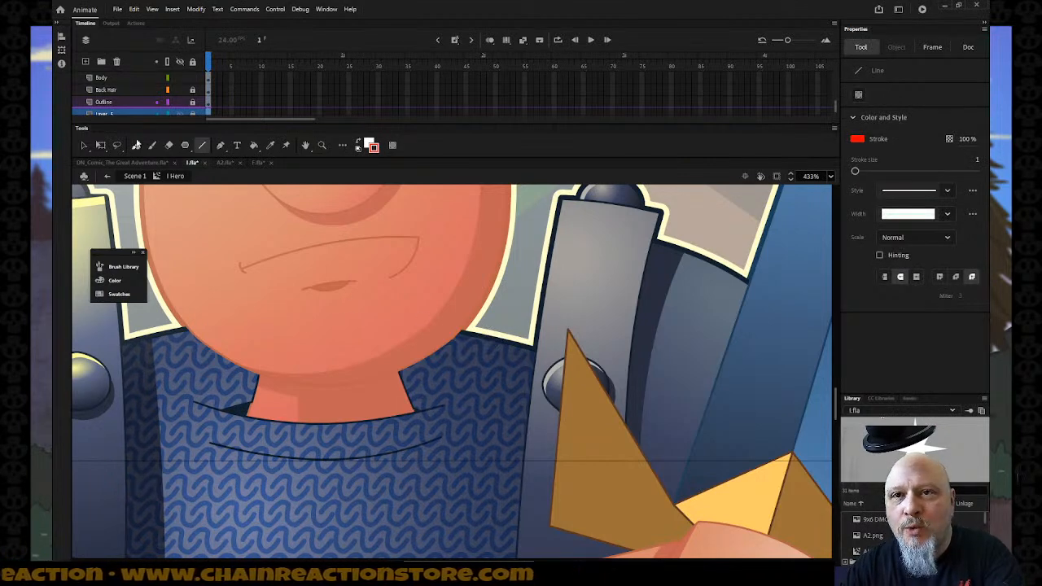
left_click(83, 147)
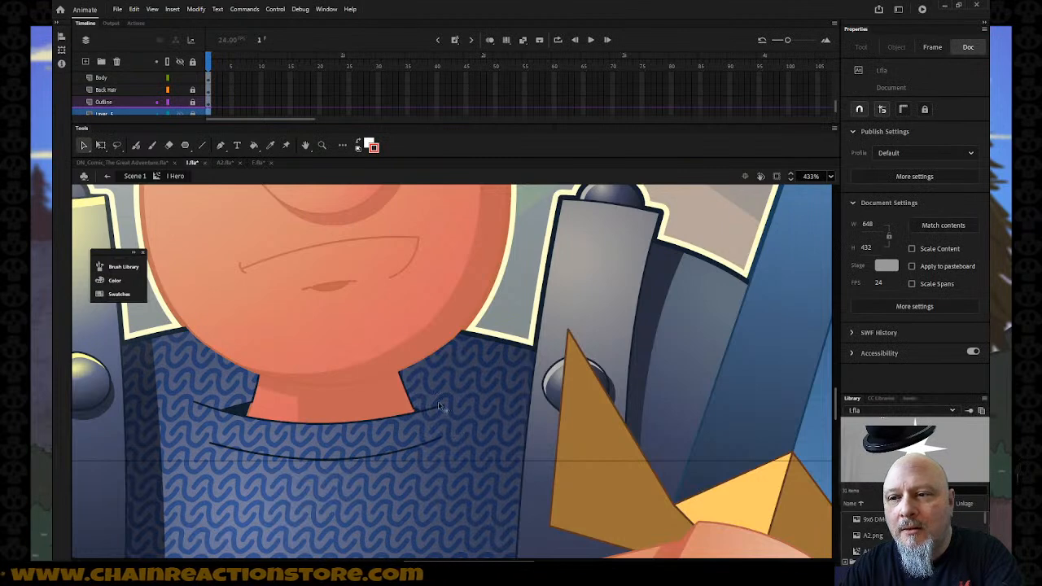
left_click(148, 79)
left_click(146, 118)
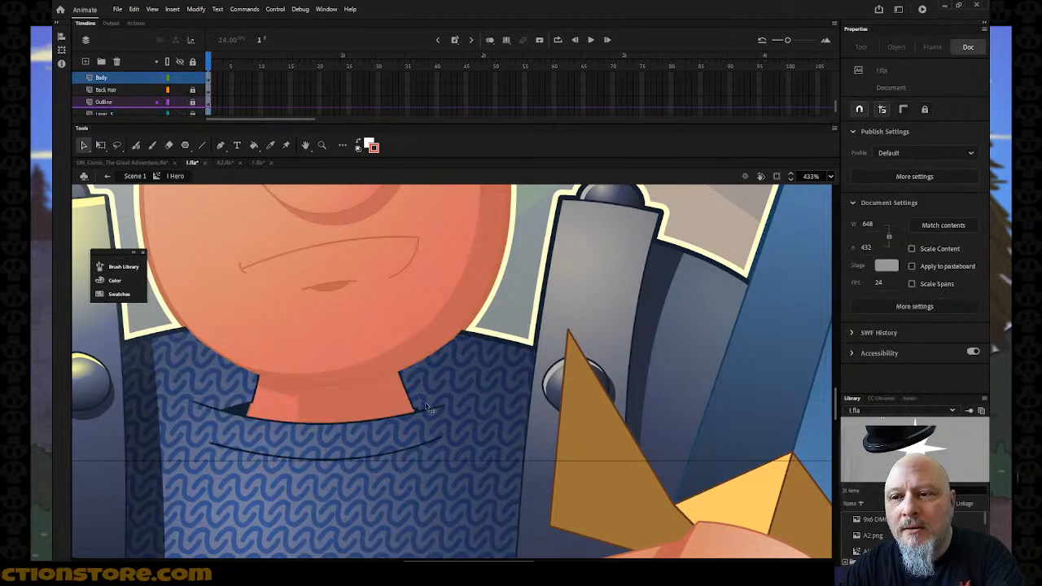
key("n")
mouse_move(434, 407)
left_mouse_down()
mouse_move(427, 381)
mouse_move(518, 347)
mouse_move(492, 374)
left_mouse_up()
key("v")
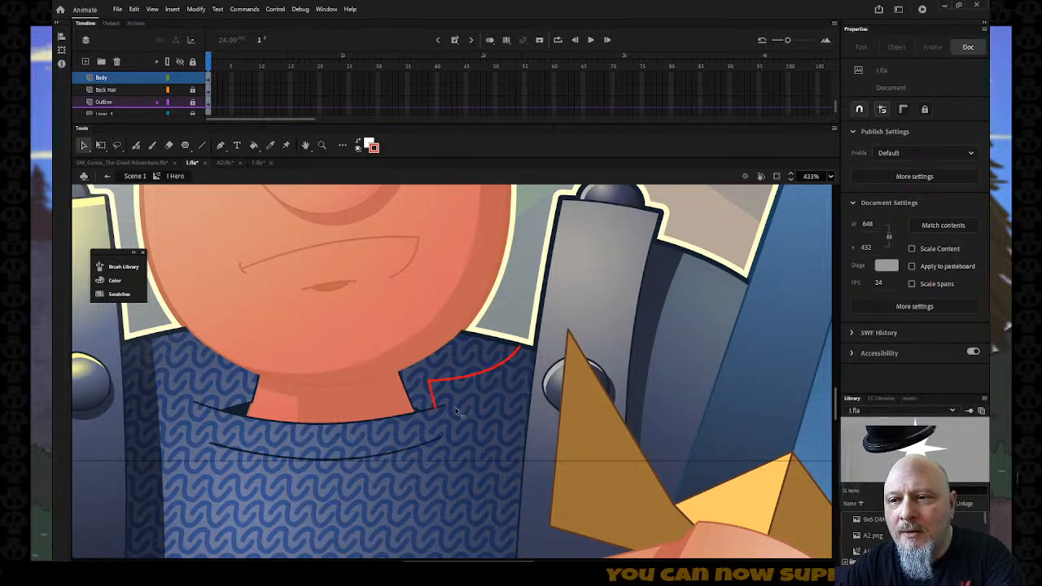
Step: Draw a red shadow boundary beneath the lower collar crease, bend it into an arc between the crease's ends, and smooth it
key("n")
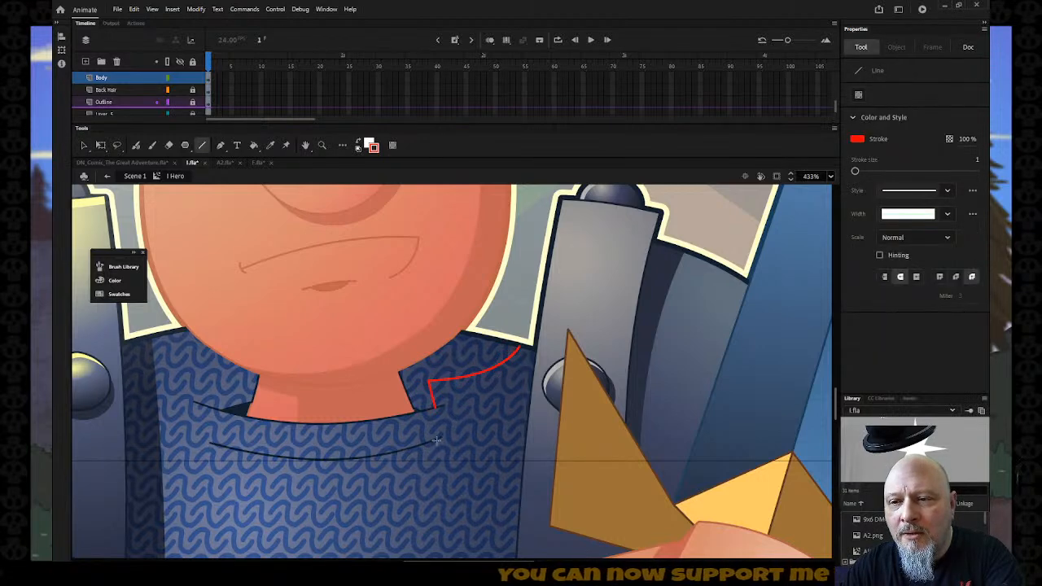
left_click_drag(381, 497, 228, 449)
key("v")
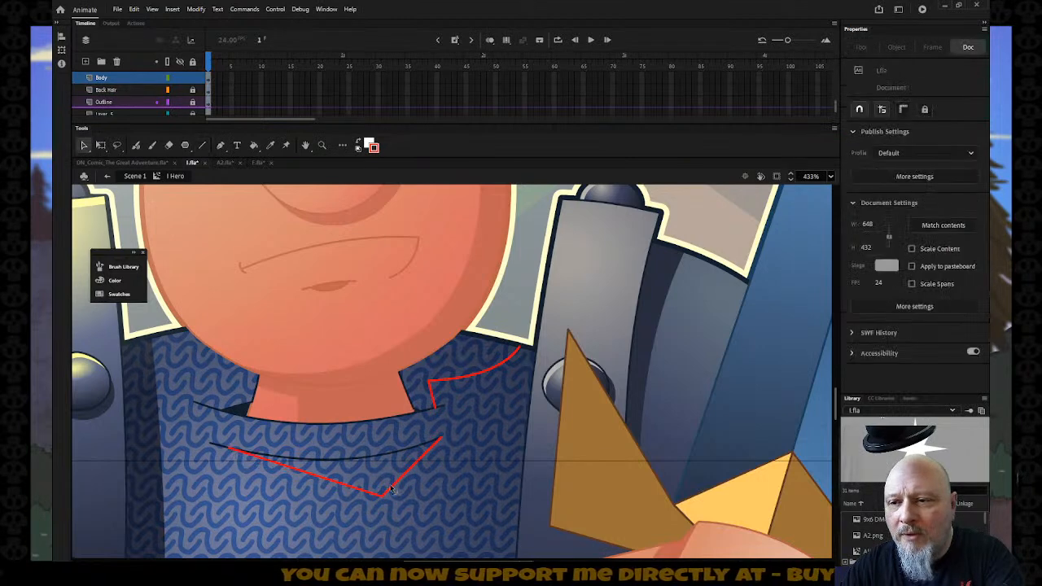
left_click_drag(381, 498, 376, 486)
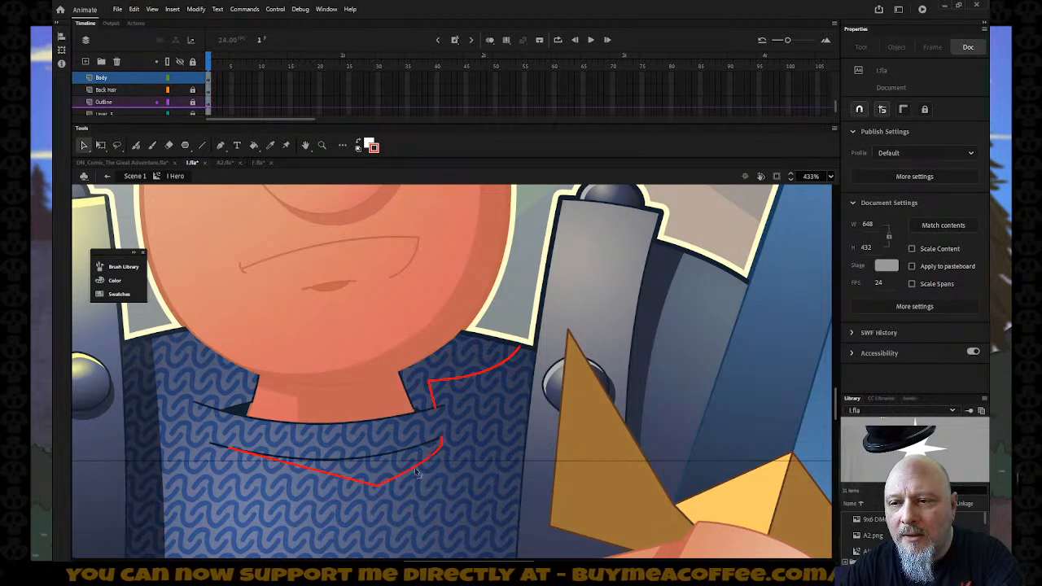
left_click_drag(336, 476, 393, 477)
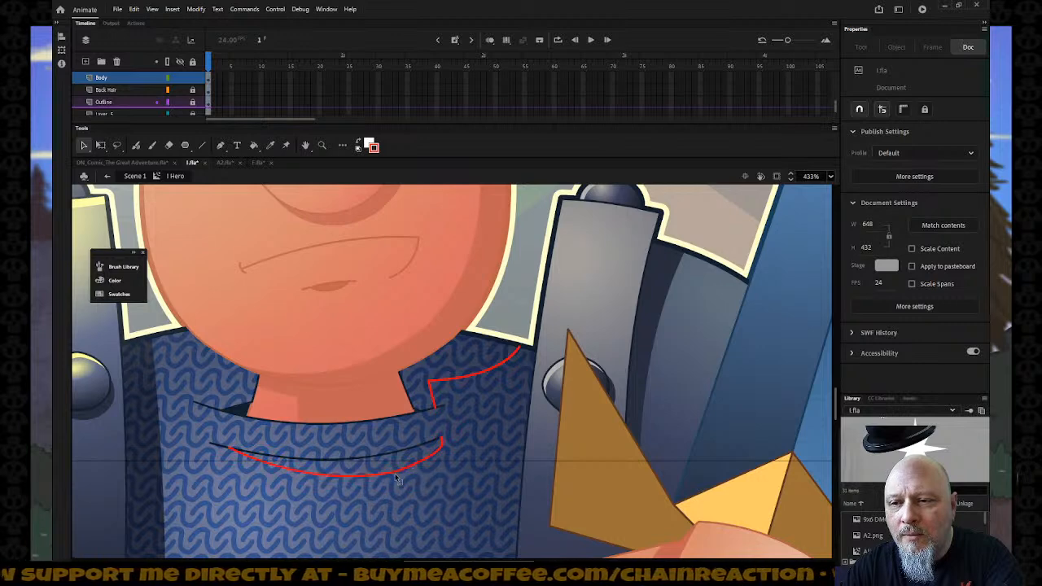
left_click(390, 478)
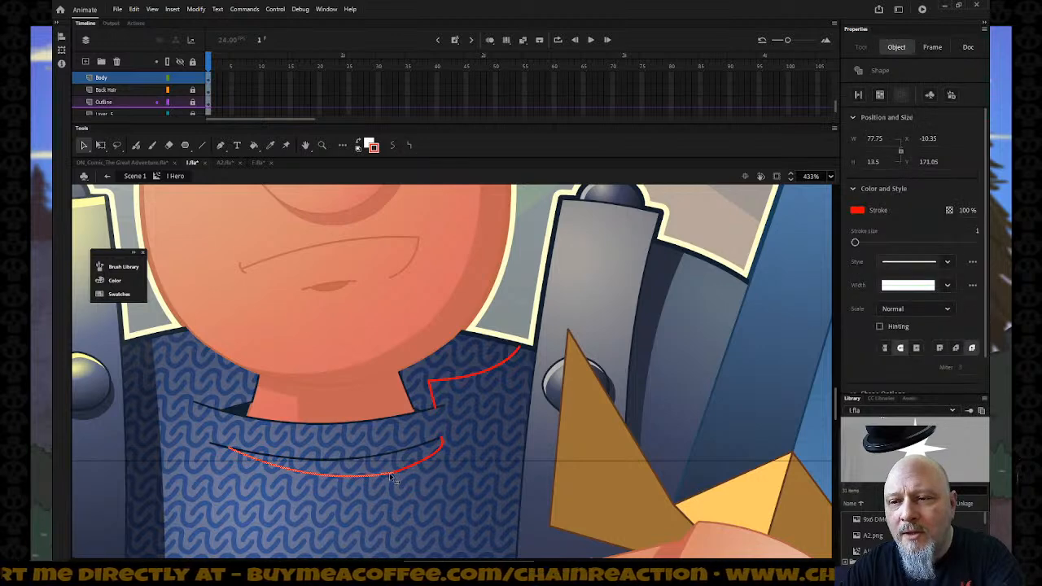
left_click(393, 145)
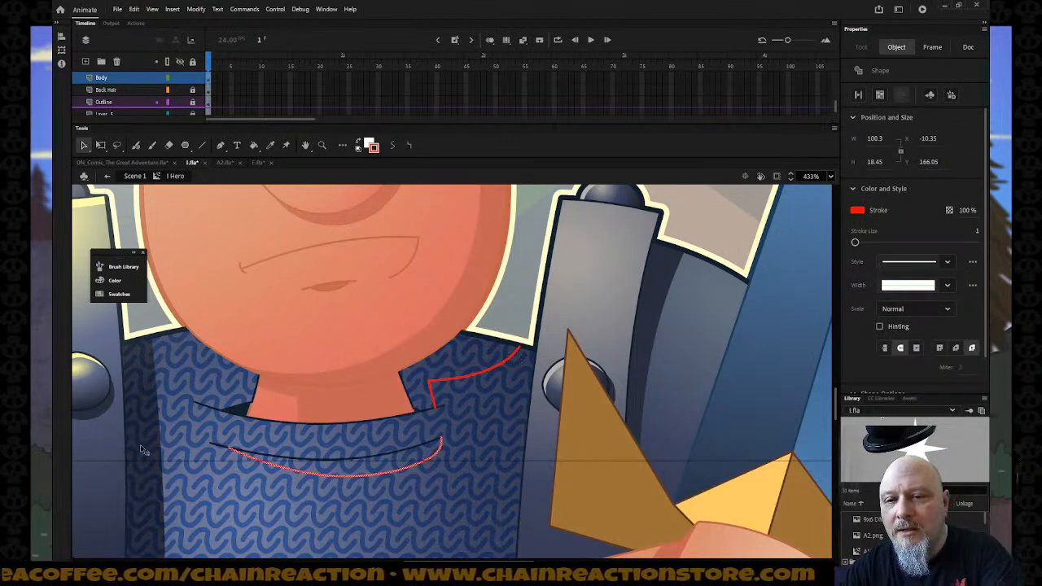
Step: Sample the dark chain mail shadow fill and fill the areas below the lower collar crease and beside the neck with it
key("i")
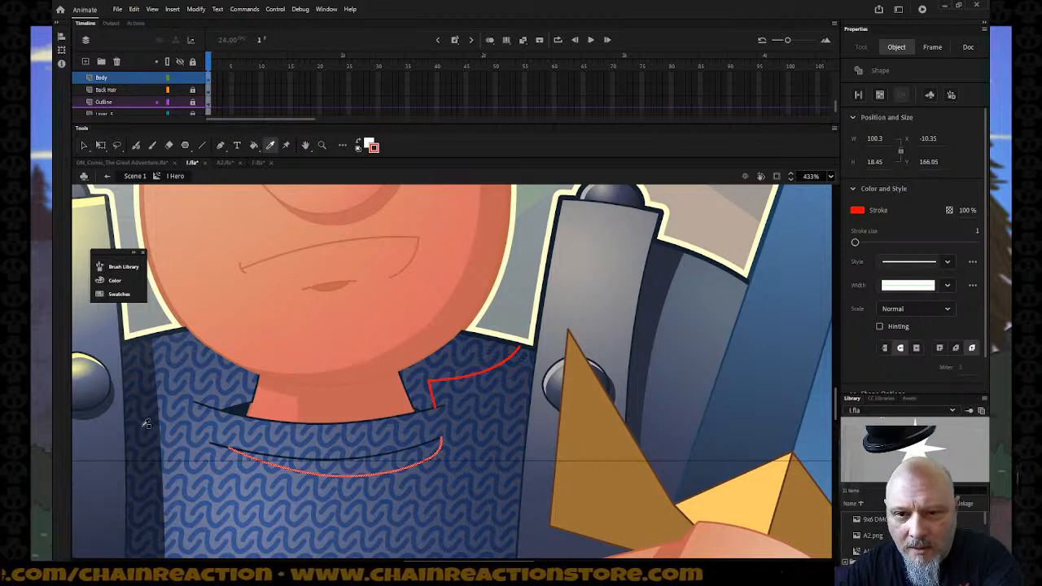
left_click(149, 431)
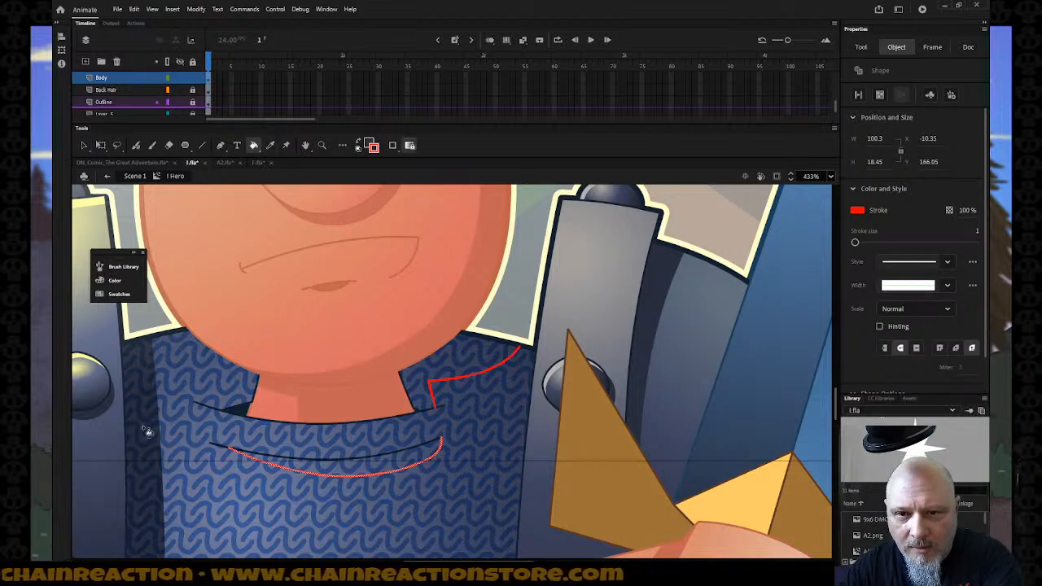
left_click(337, 463)
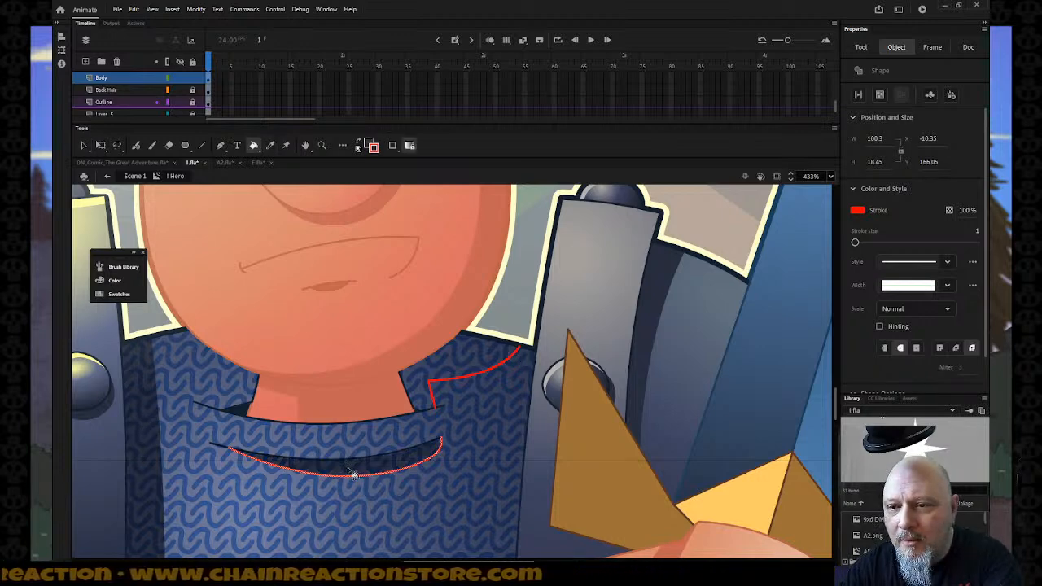
left_click(474, 365)
Step: Delete the red boundary lines around the neck shadow and the lower collar shadow
key("v")
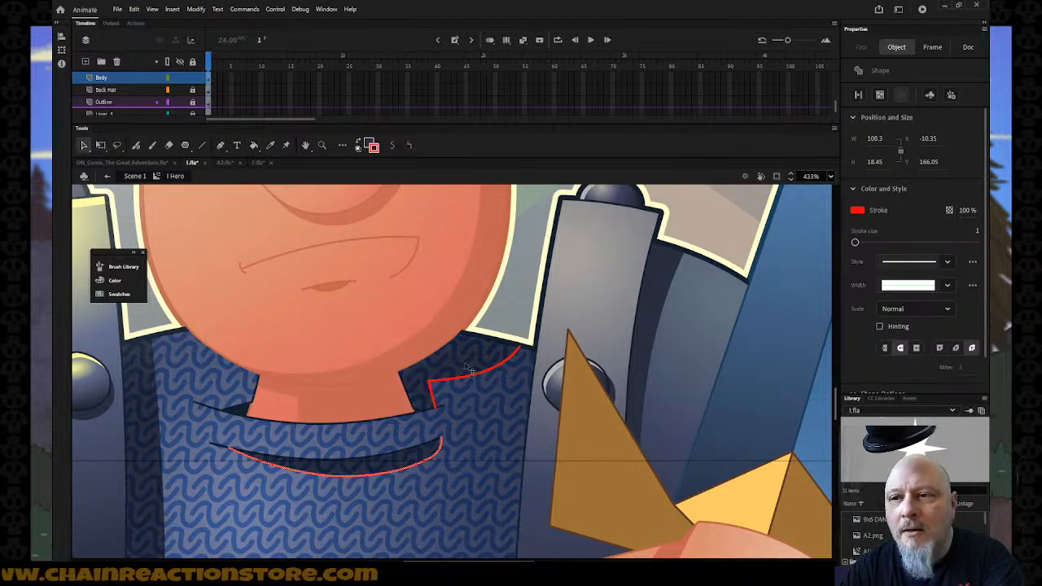
left_click(470, 381)
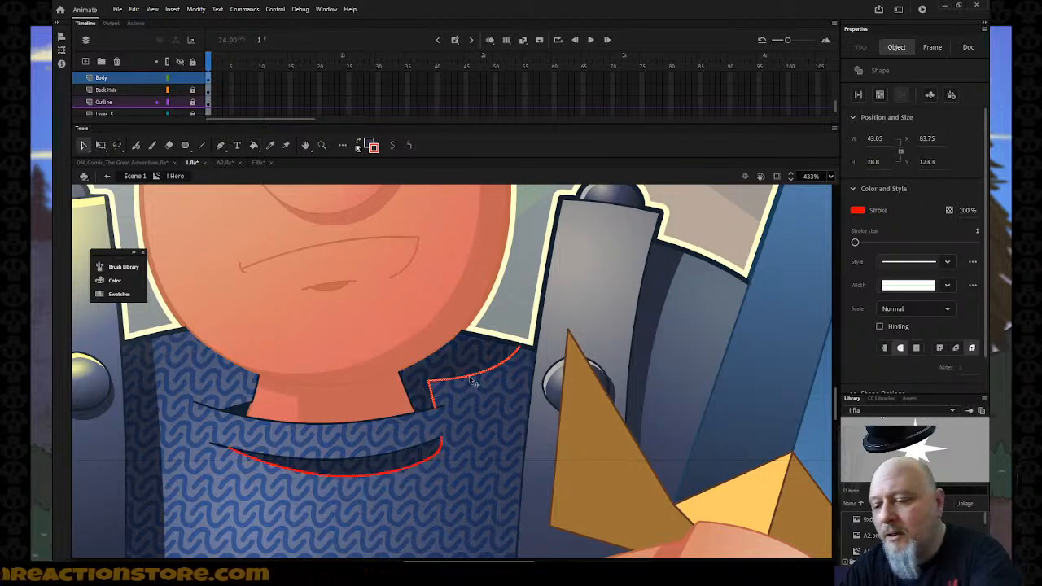
key("Delete")
left_click(442, 450)
key("Delete")
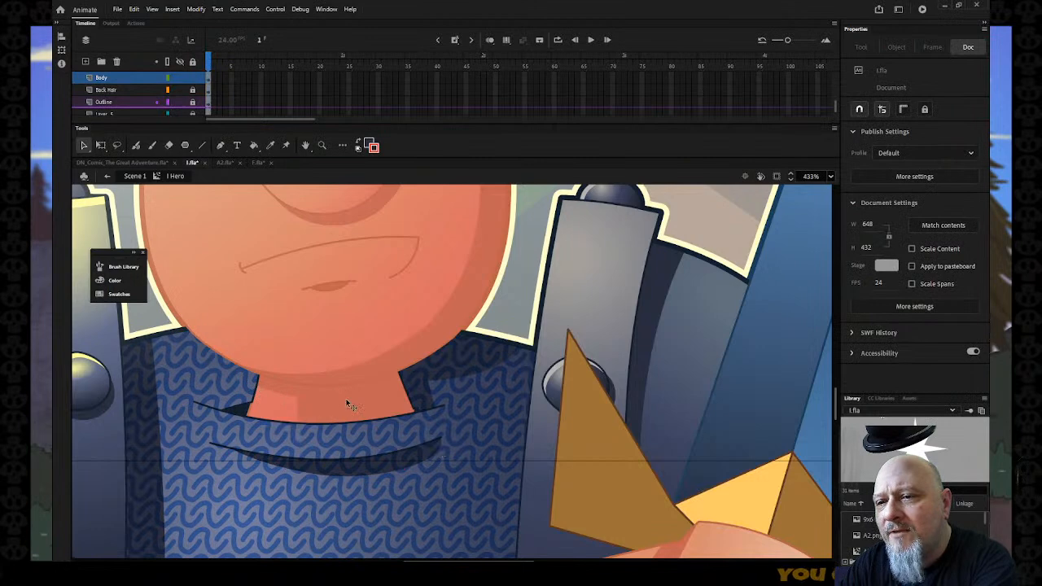
Step: Darken the skin fill colour to #AF5A4E and fill the shadow area on the hero's neck beneath the chin with it
key("k")
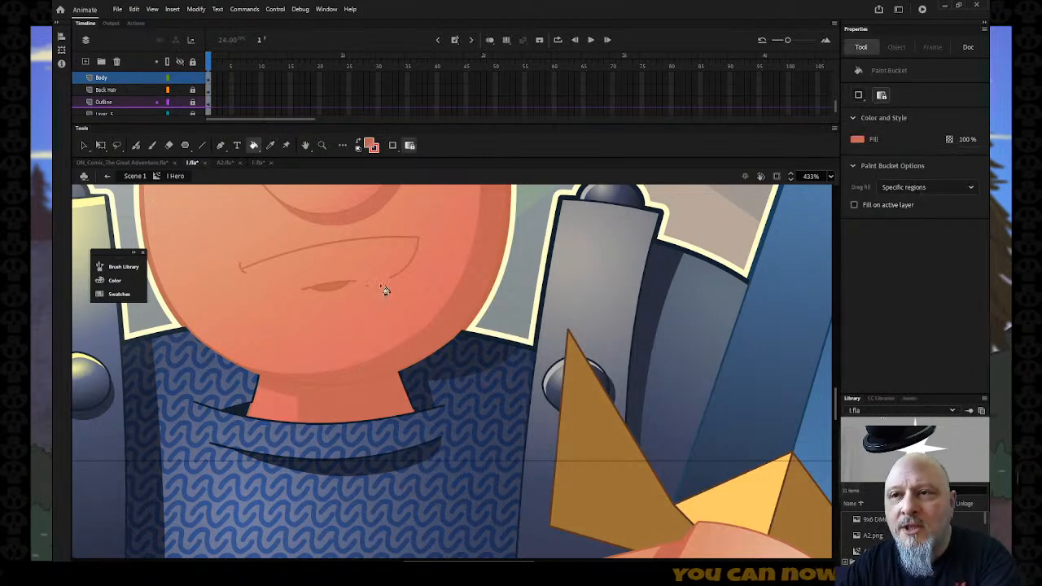
left_click(372, 146)
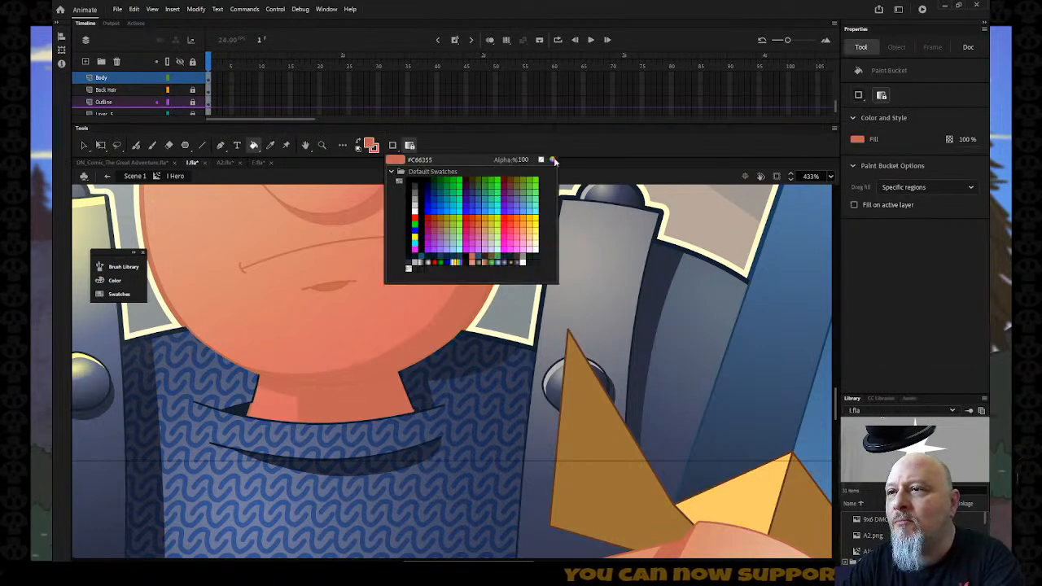
left_click(553, 160)
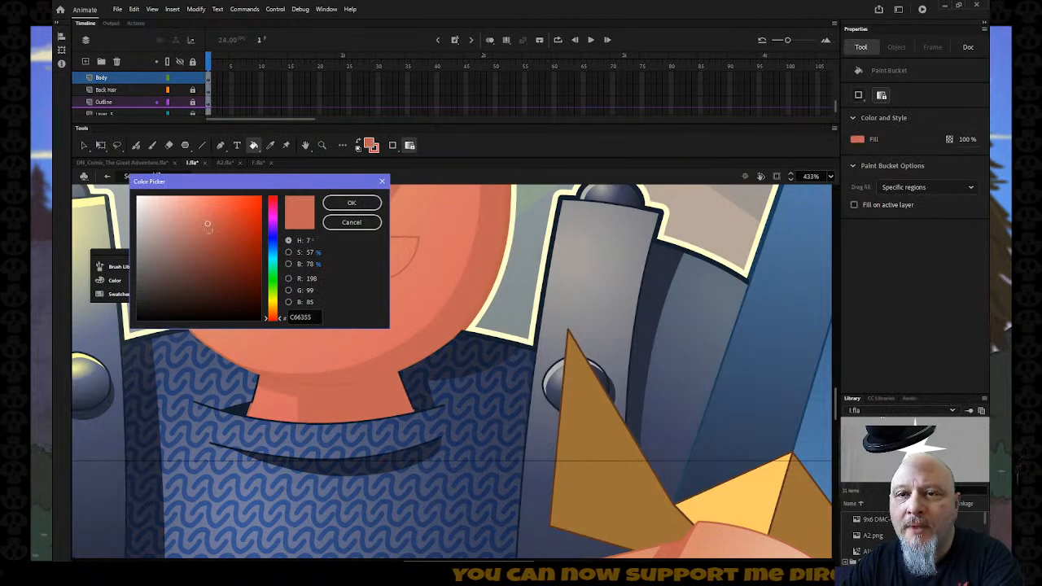
left_click(205, 235)
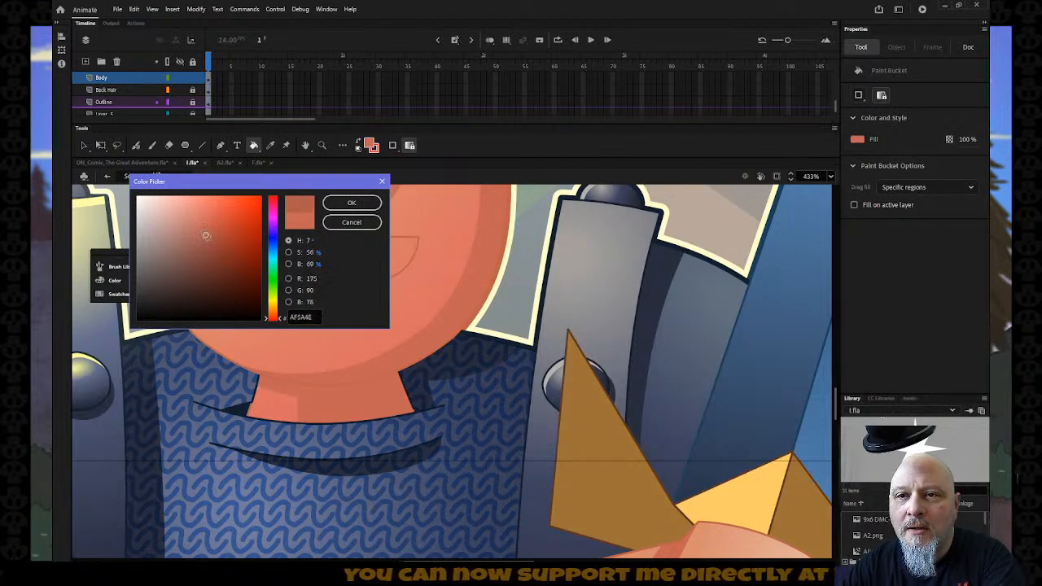
left_click(351, 202)
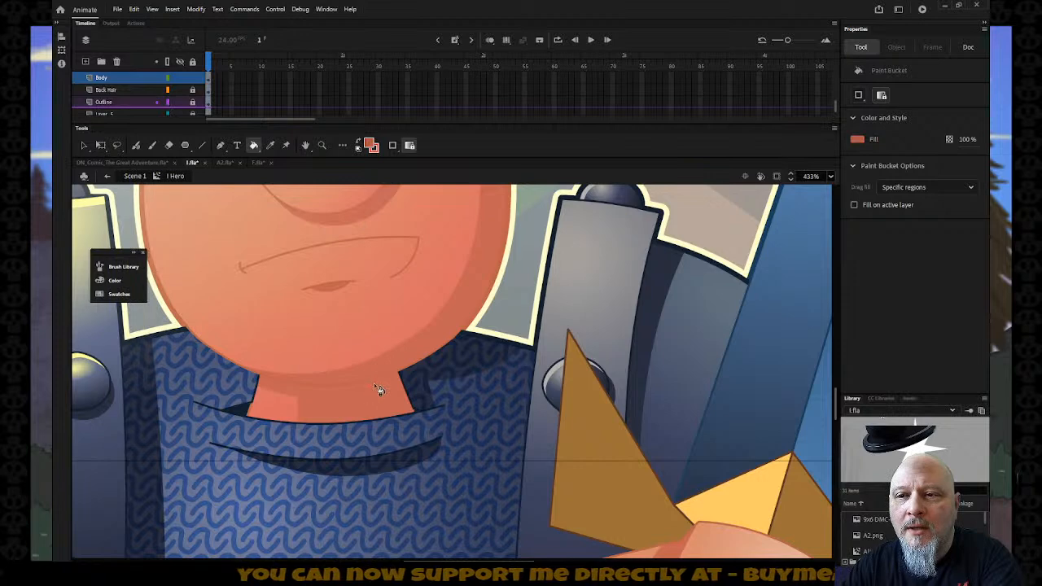
left_click(402, 418)
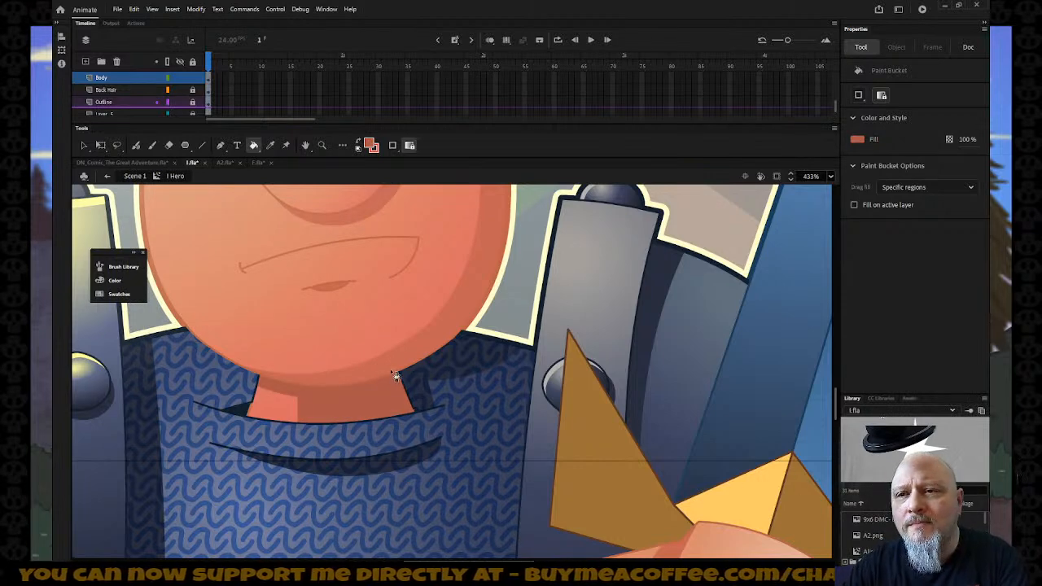
Step: On the unlocked Ear layer, draw two short red shadow boundaries on the ear nearest the green creature, above the inner ear and at the lobe, and curve them
scroll(389, 349, "up", 3)
scroll(385, 349, "up", 2)
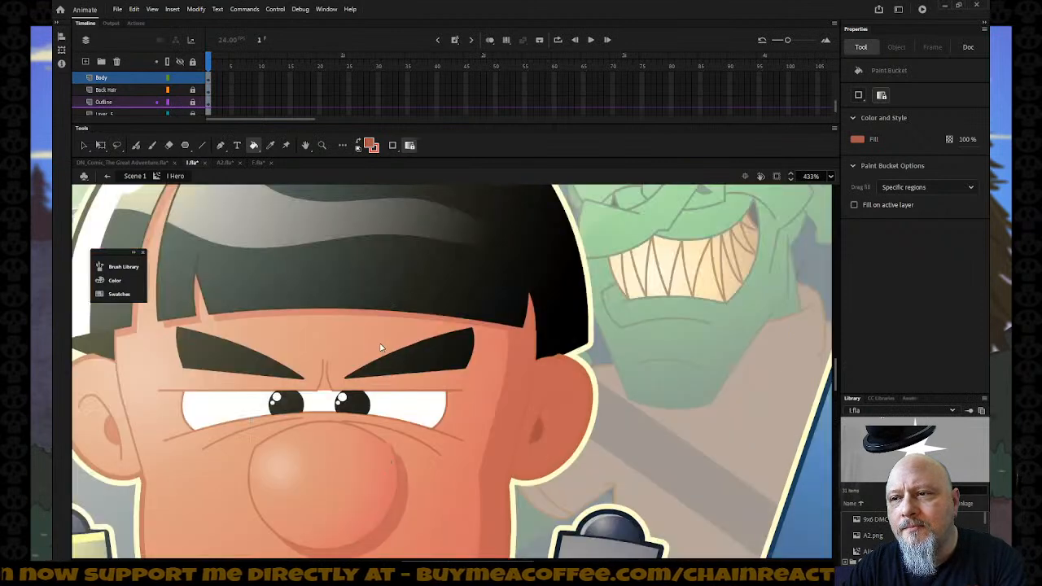
scroll(377, 344, "down", 3)
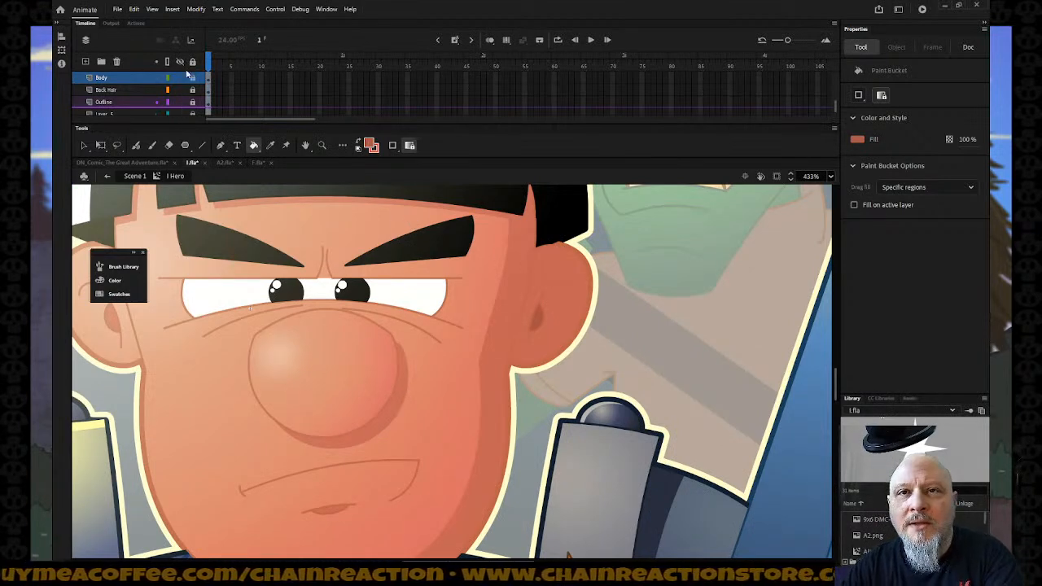
scroll(175, 91, "up", 4)
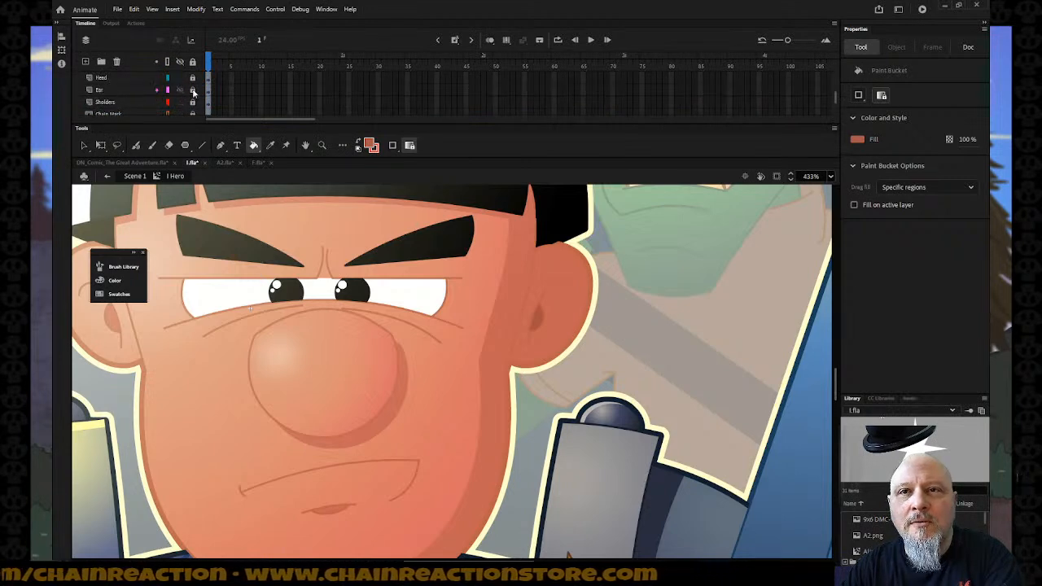
left_click(138, 90)
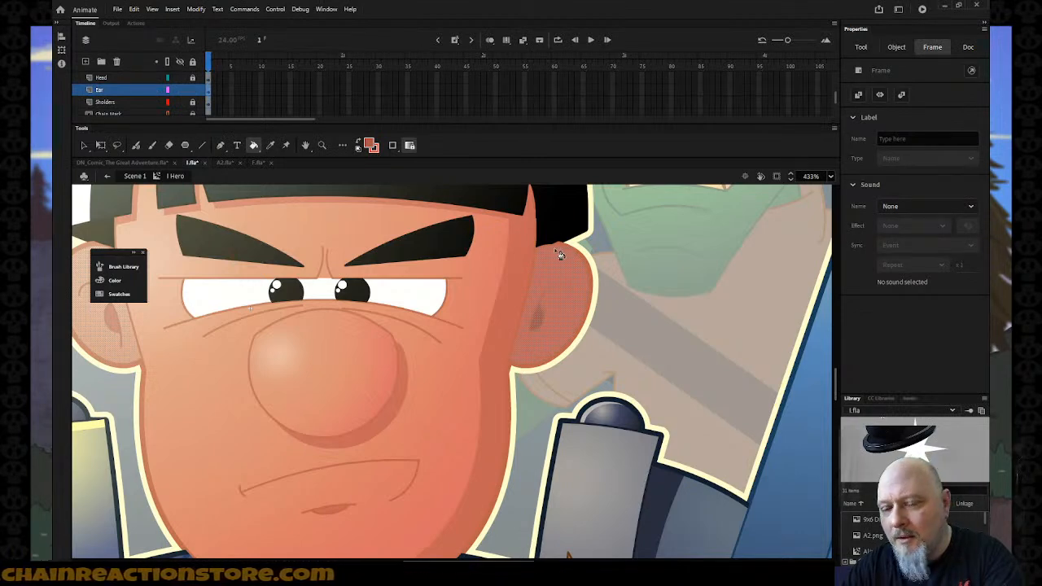
left_click(158, 123)
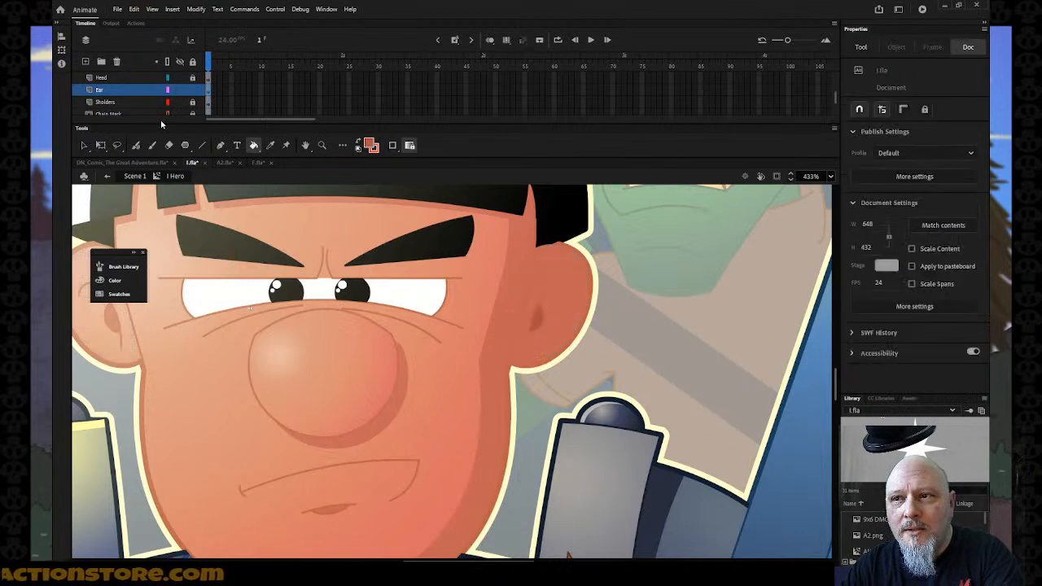
key("n")
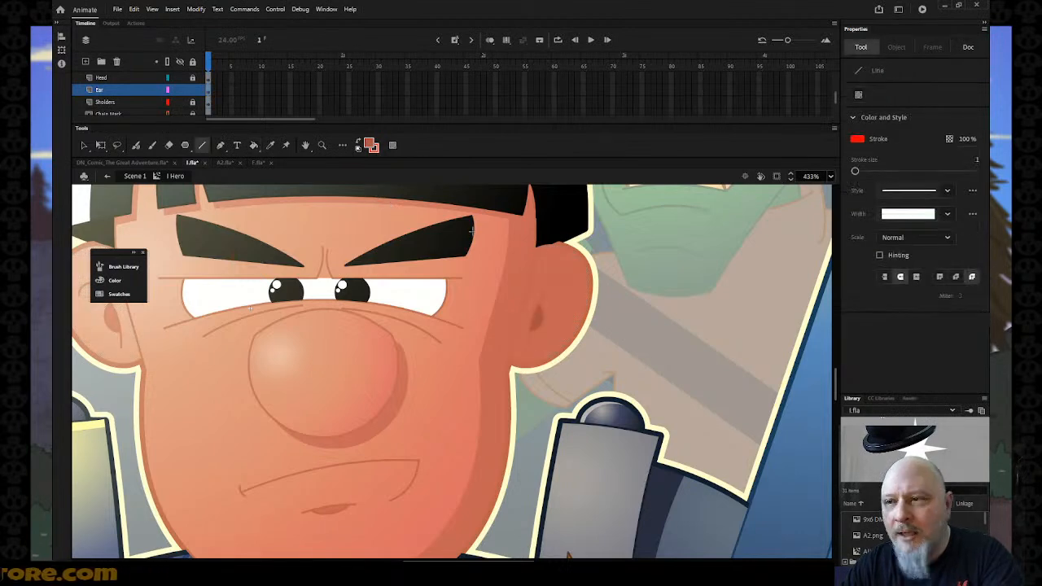
left_click_drag(549, 242, 551, 274)
key("v")
key("n")
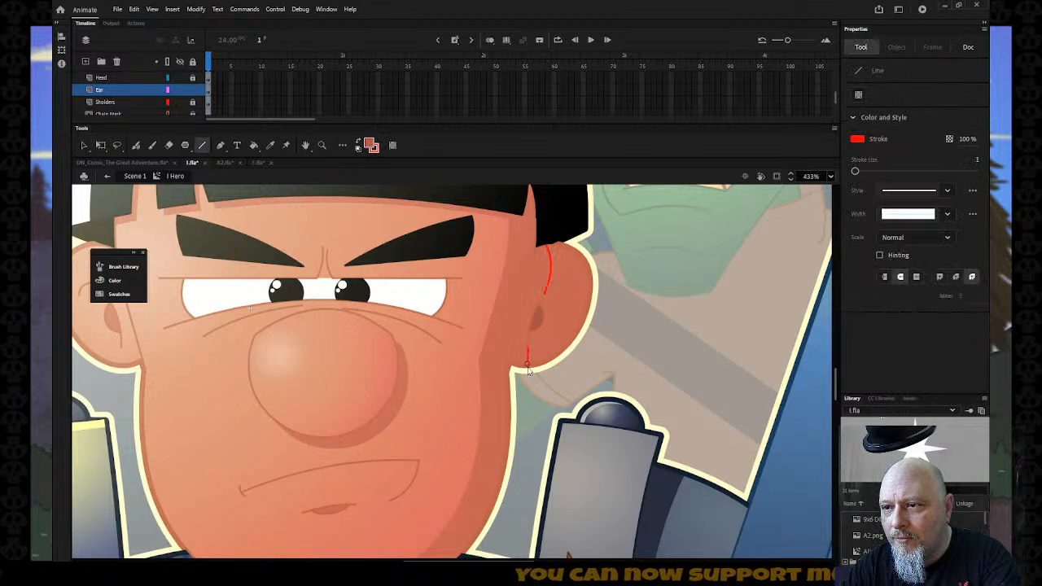
left_click_drag(527, 364, 528, 362)
key("v")
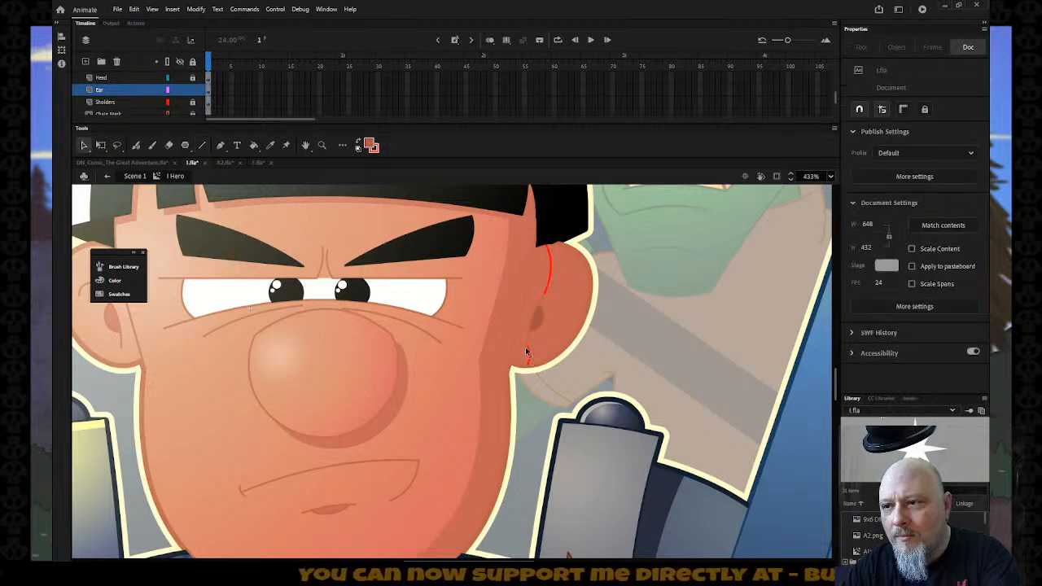
Step: Fill the ear area beside the head with the dark skin shadow colour and delete both red boundary lines
key("k")
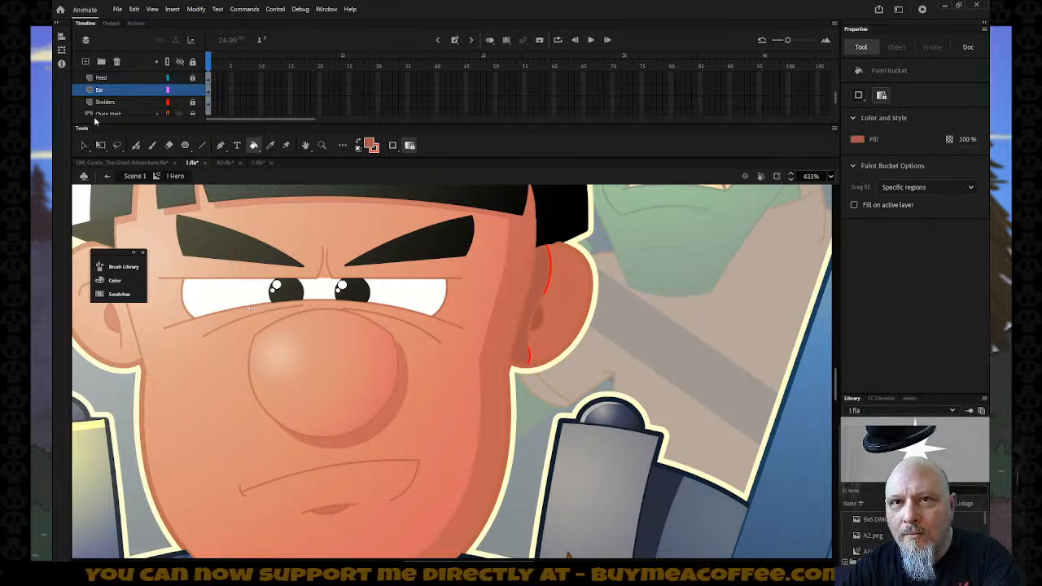
left_click(85, 144)
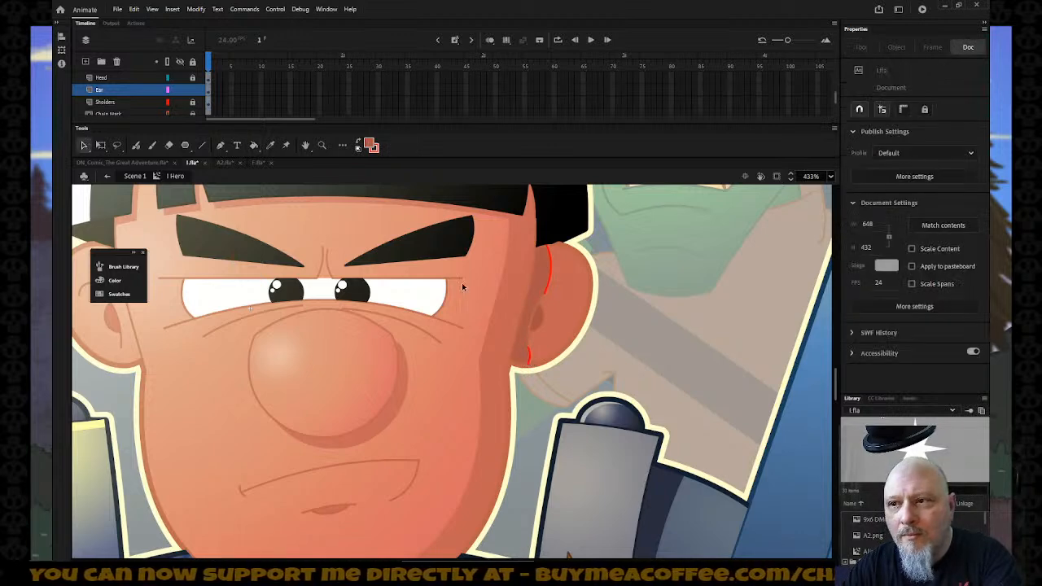
left_click(550, 287)
key("Delete")
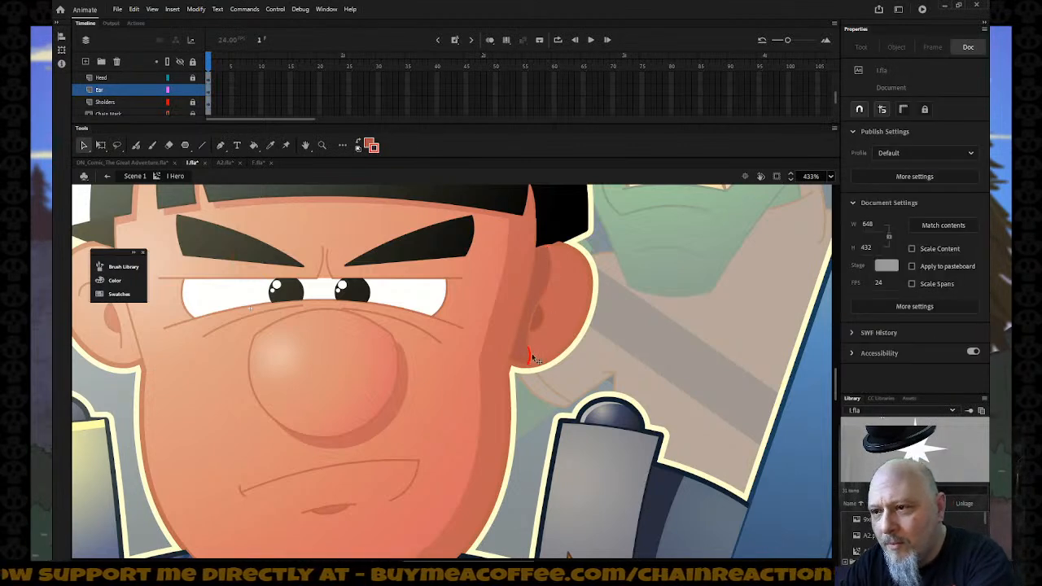
left_click(530, 355)
key("Delete")
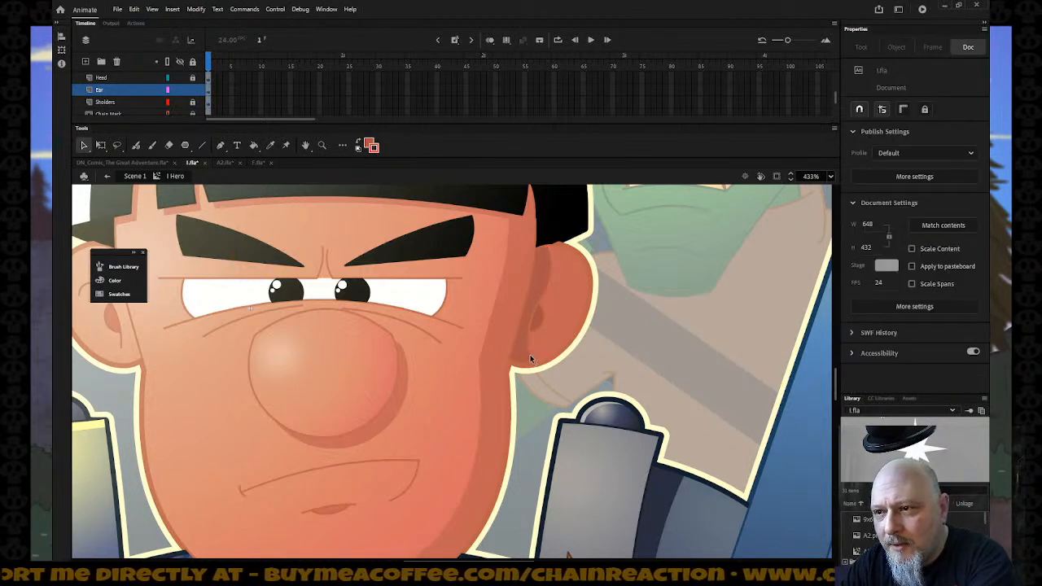
Step: Select the shaded ear's line strokes and recolour them with the orange-brown line colour #BB6248 sampled from the opposite side of the face
left_click(530, 358)
left_click(530, 349)
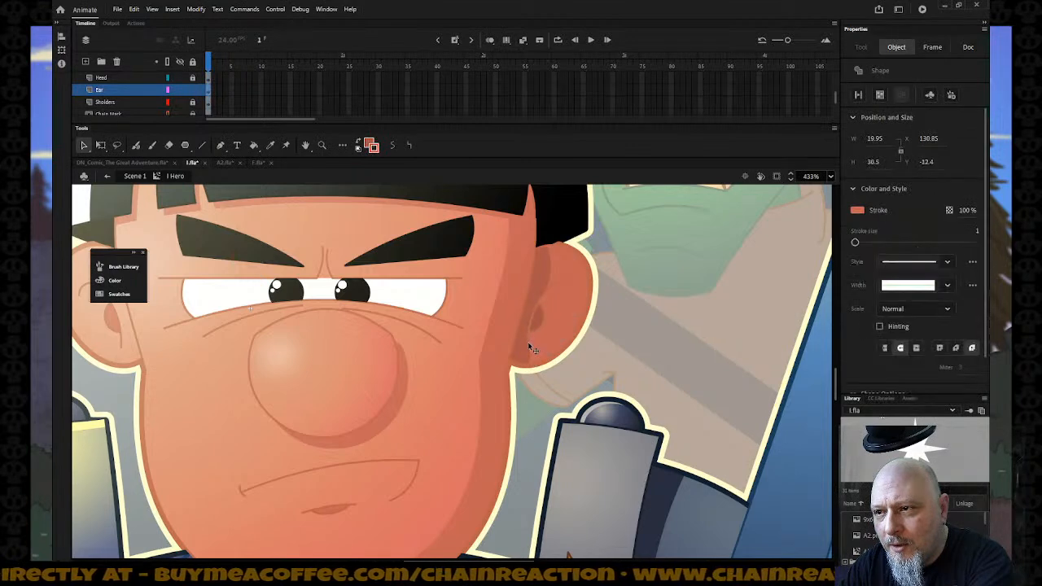
left_click(374, 148)
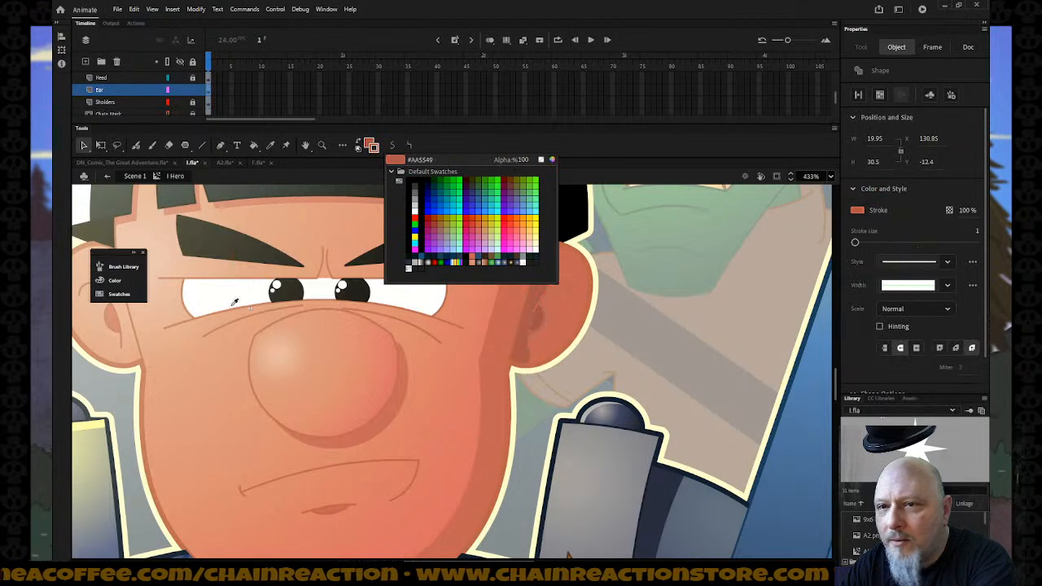
left_click(122, 335)
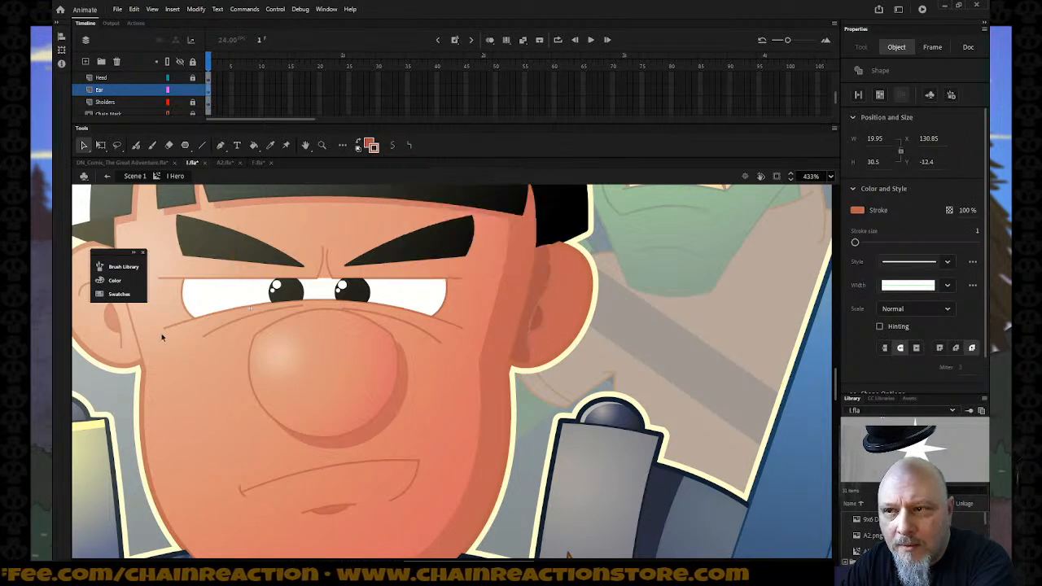
Step: Try the darker brown #7C402F on the selected ear strokes and undo the colour change
left_click(374, 147)
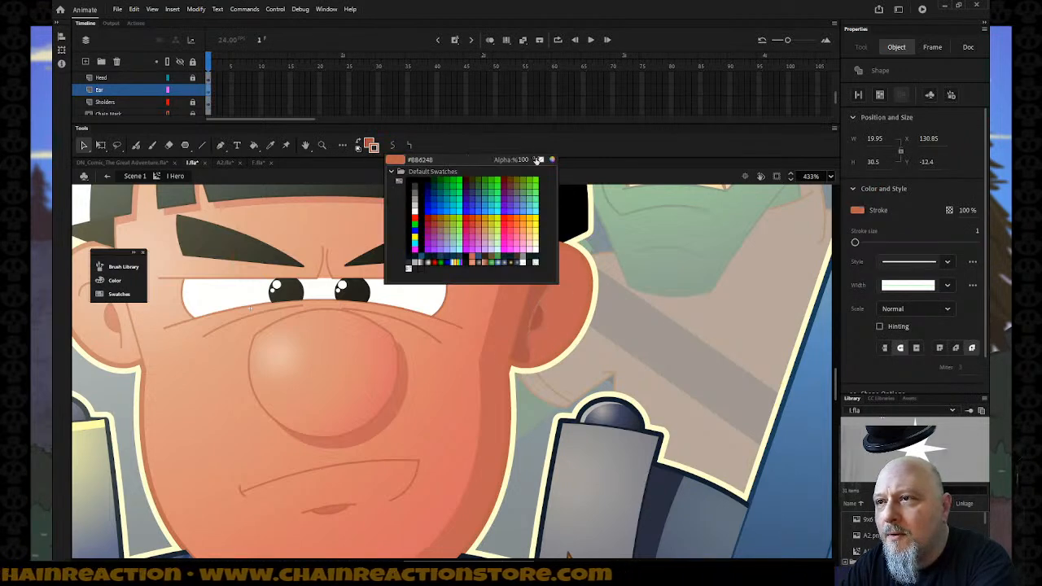
left_click(551, 161)
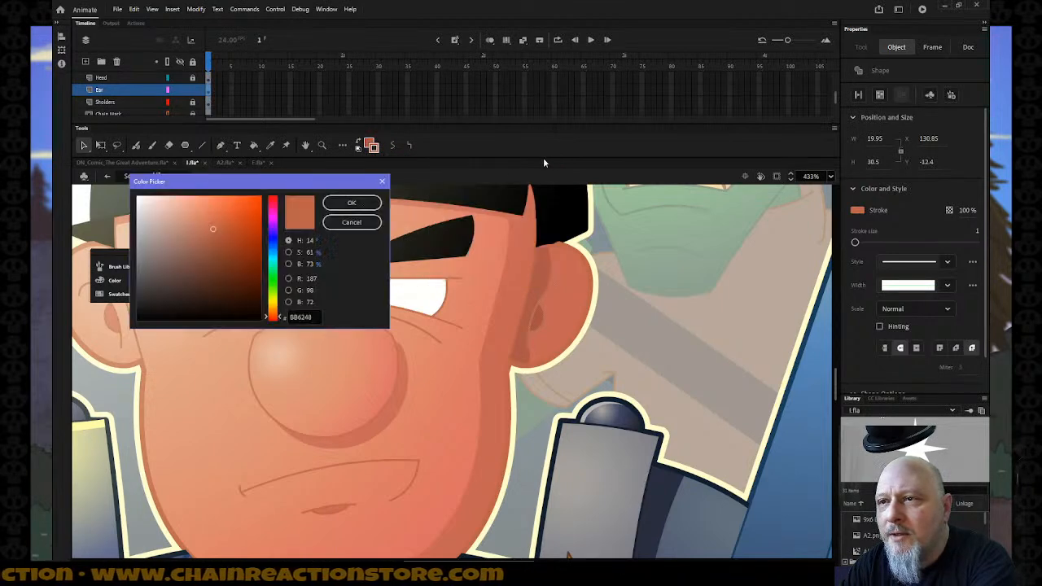
left_click(214, 248)
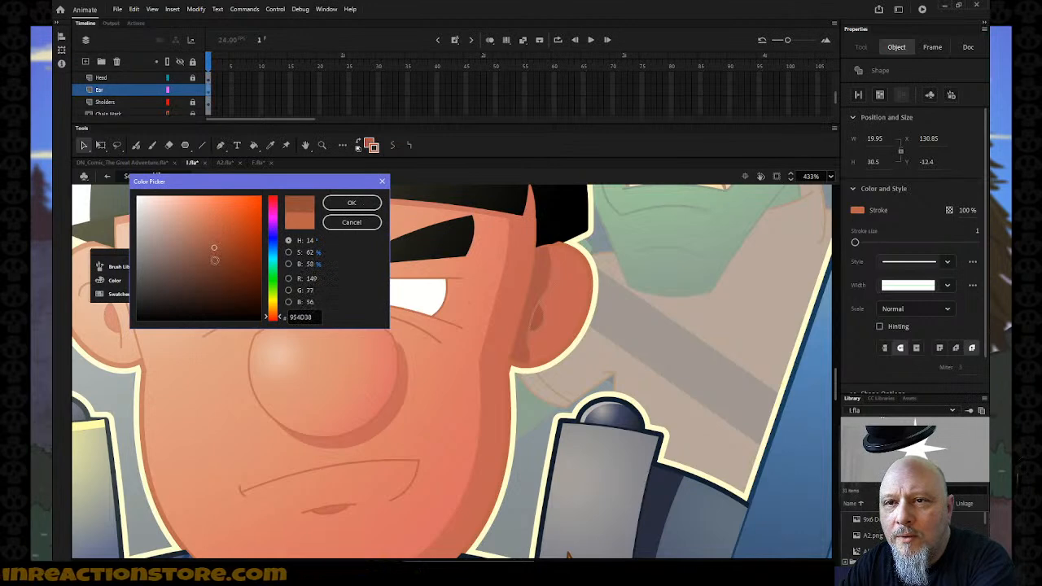
left_click(214, 259)
left_click(352, 202)
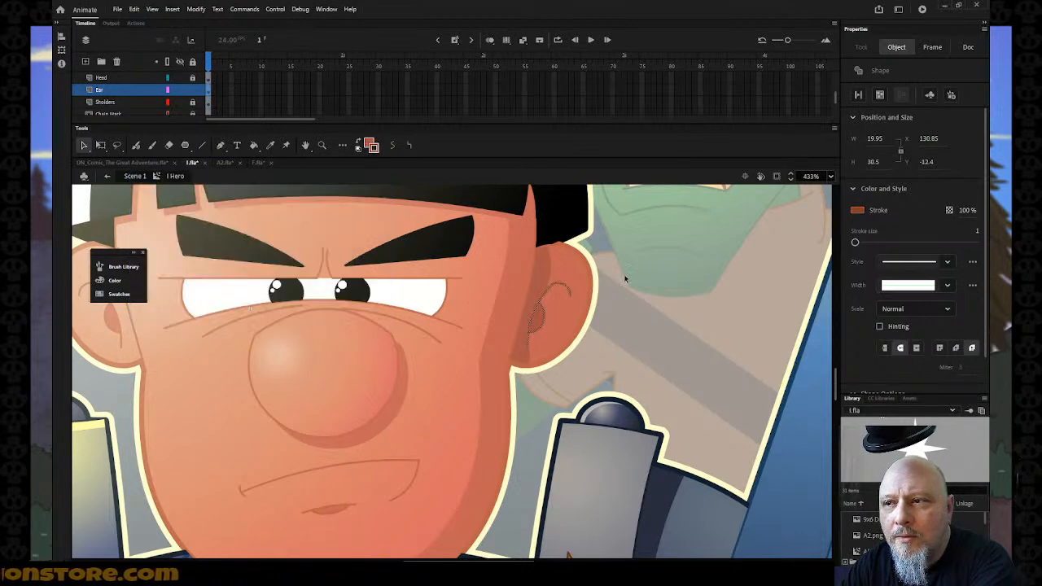
key("ctrl+z")
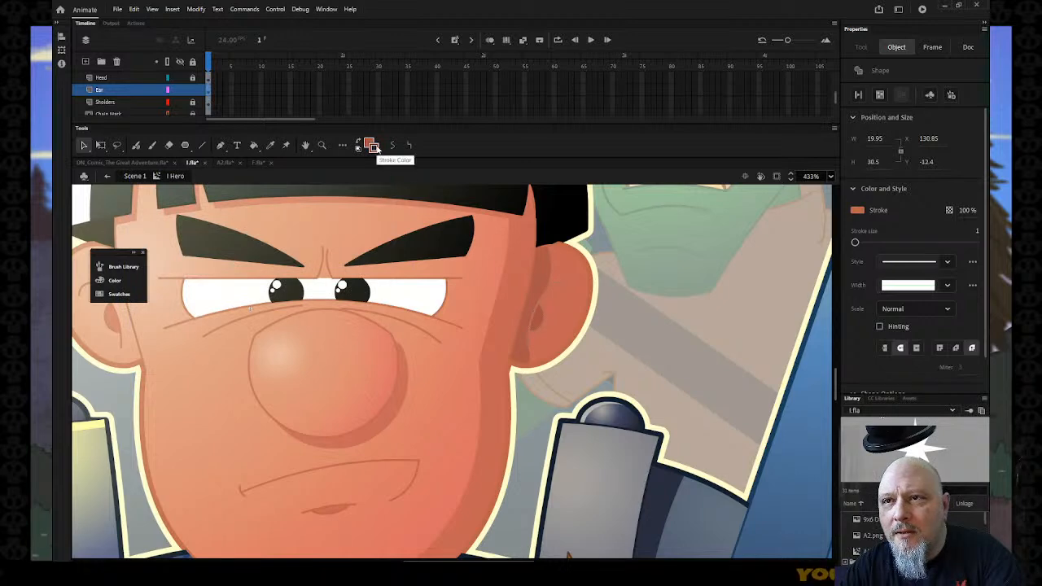
Step: Try another dark brown around #7F4230 on the ear strokes, and resample the face's line colour #BB6248 in its place
left_click(374, 147)
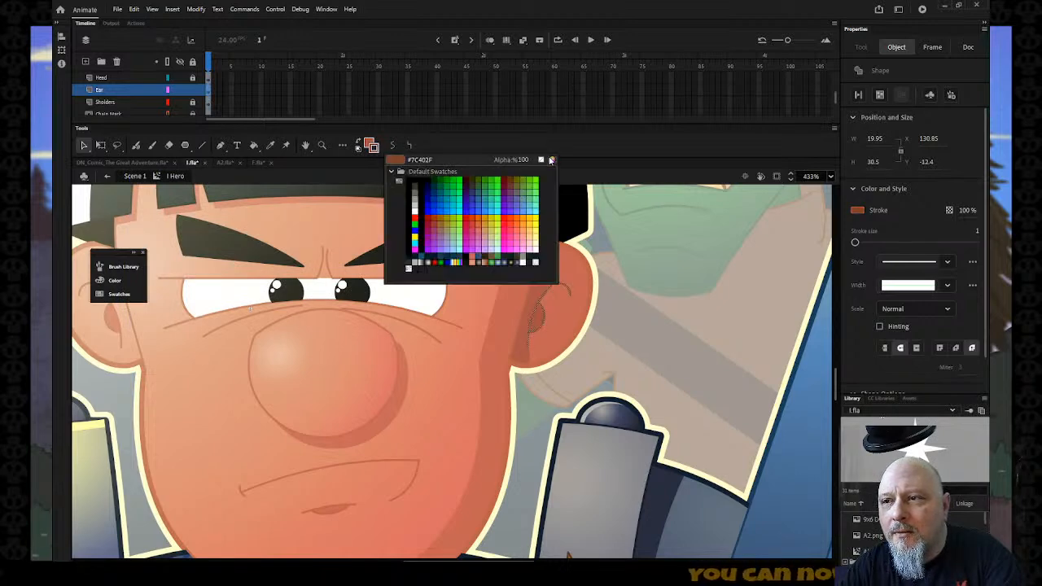
left_click(552, 160)
left_click(214, 269)
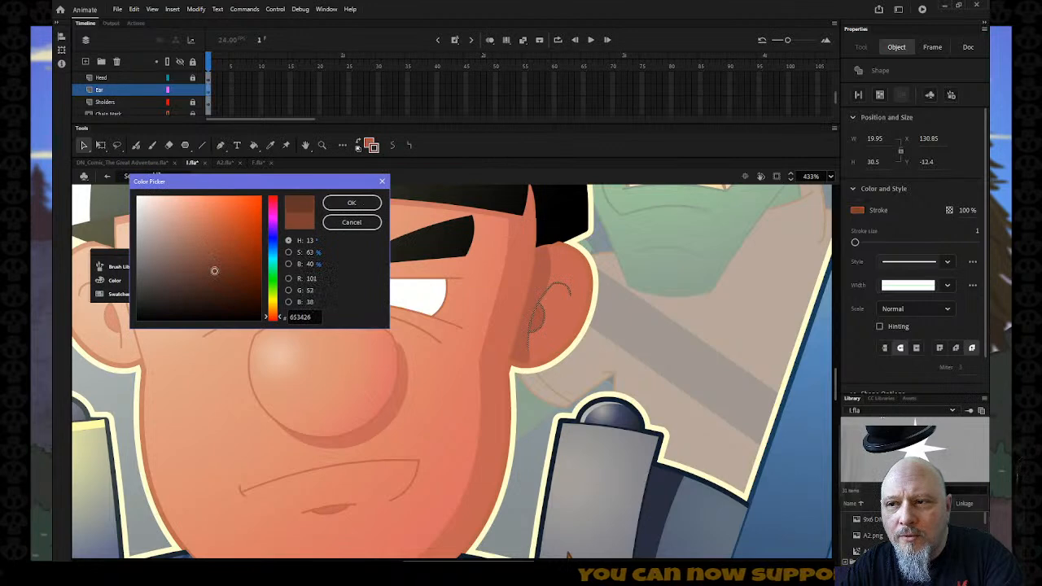
left_click_drag(215, 266, 214, 260)
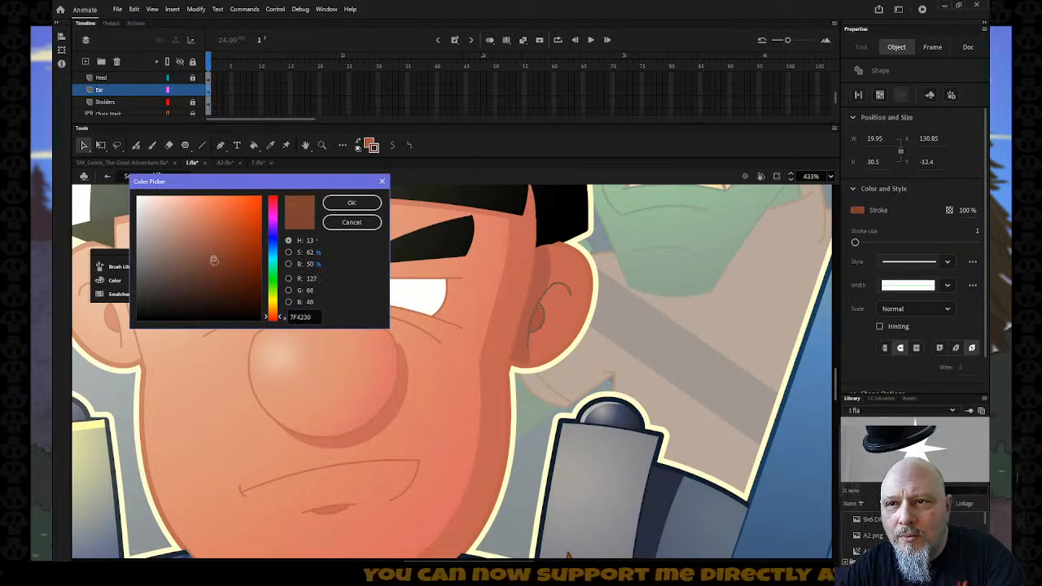
left_click(367, 204)
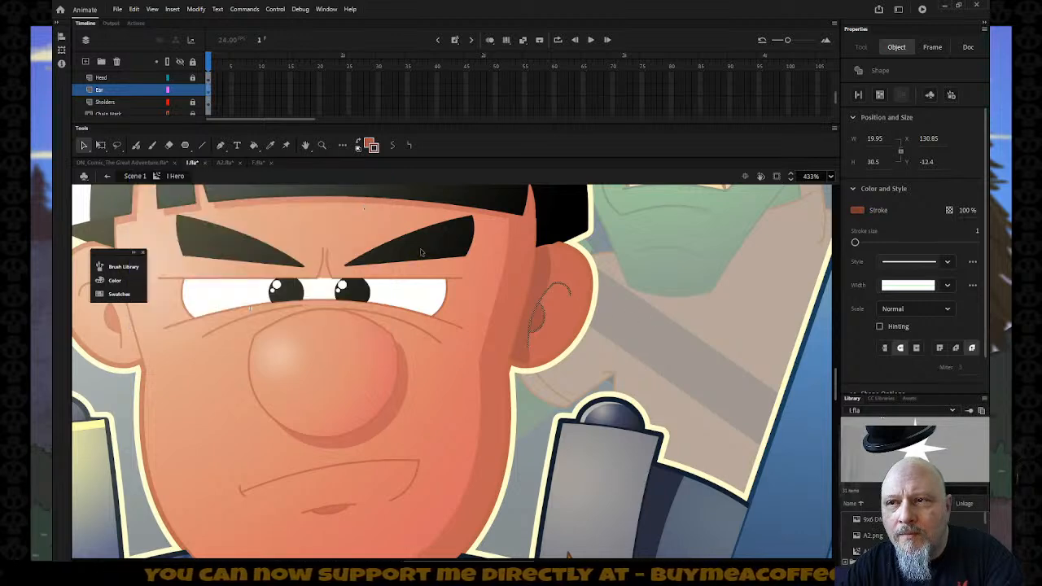
left_click(374, 147)
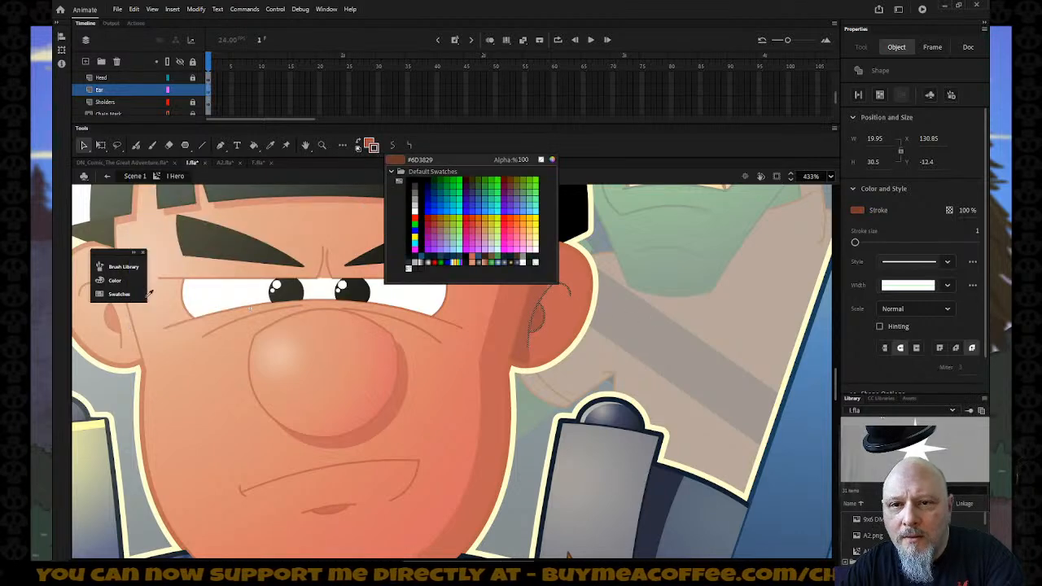
left_click(178, 305)
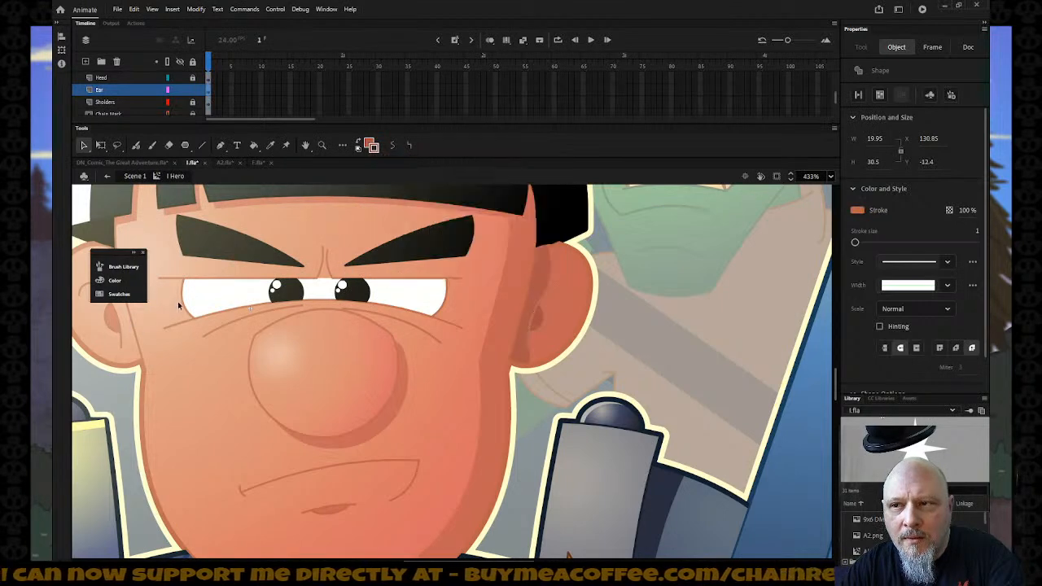
Step: Set the ear strokes to a moderately darker shade of the sampled orange-brown, keeping nearly the same hue and saturation
left_click(374, 147)
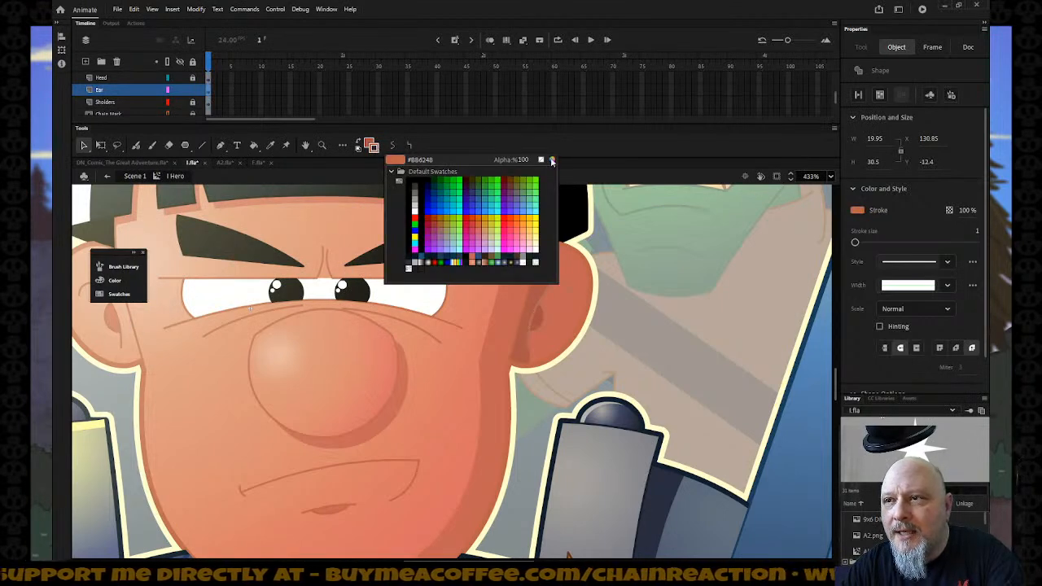
left_click(552, 161)
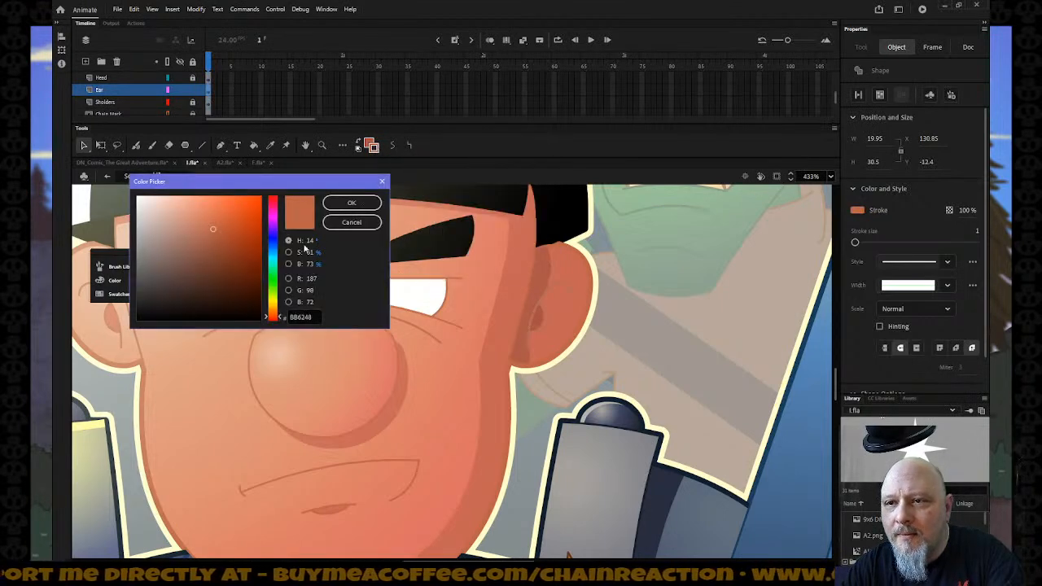
left_click(213, 243)
left_click(352, 202)
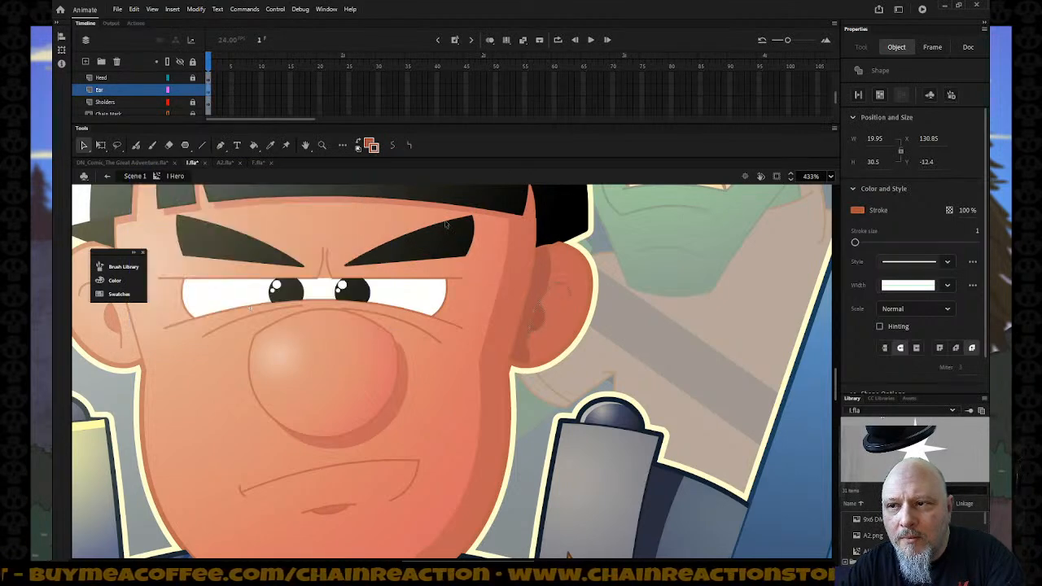
Step: Deselect the ear and check the whole hero figure and the sword's guard in close-up
left_click(625, 263)
key("z")
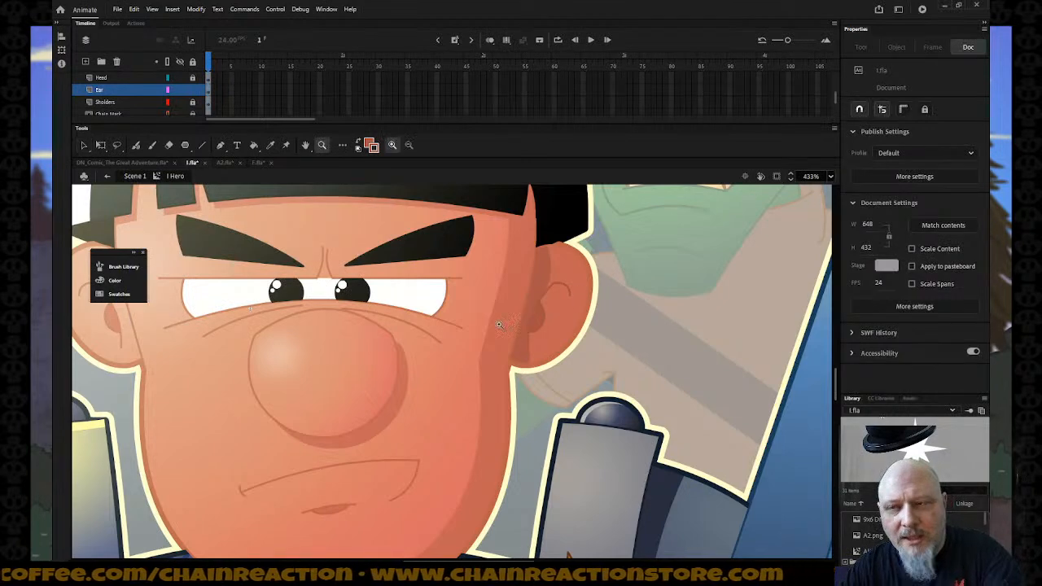
left_click(489, 326, "alt")
left_click(474, 326, "alt")
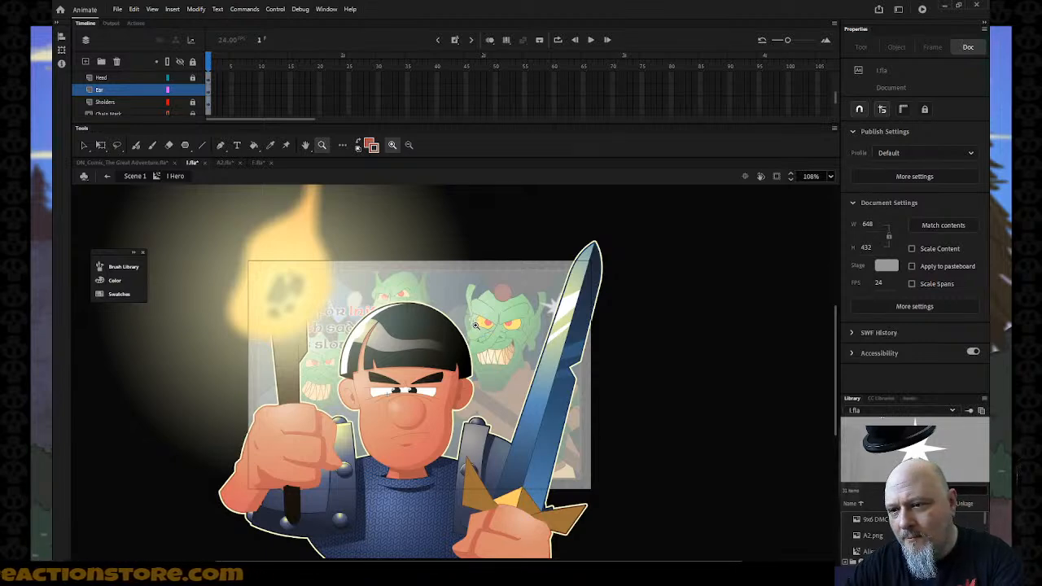
scroll(478, 325, "down", 3)
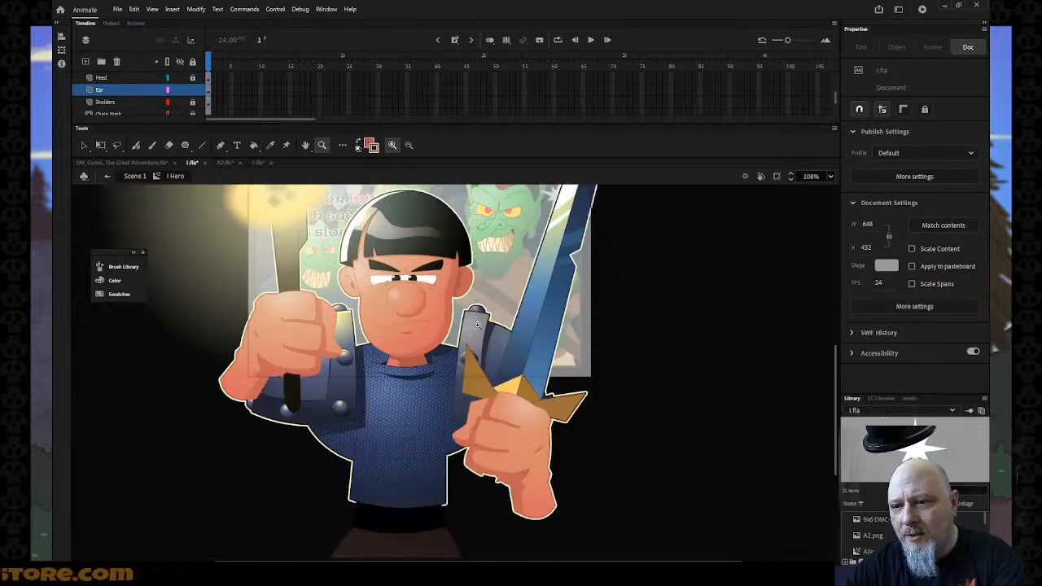
scroll(478, 325, "up", 3)
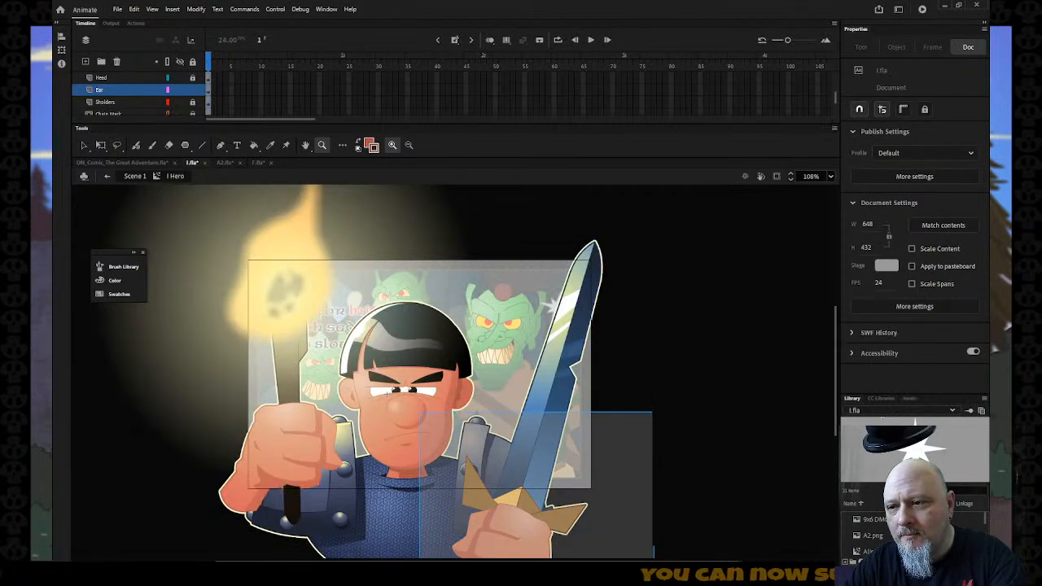
left_click(522, 481)
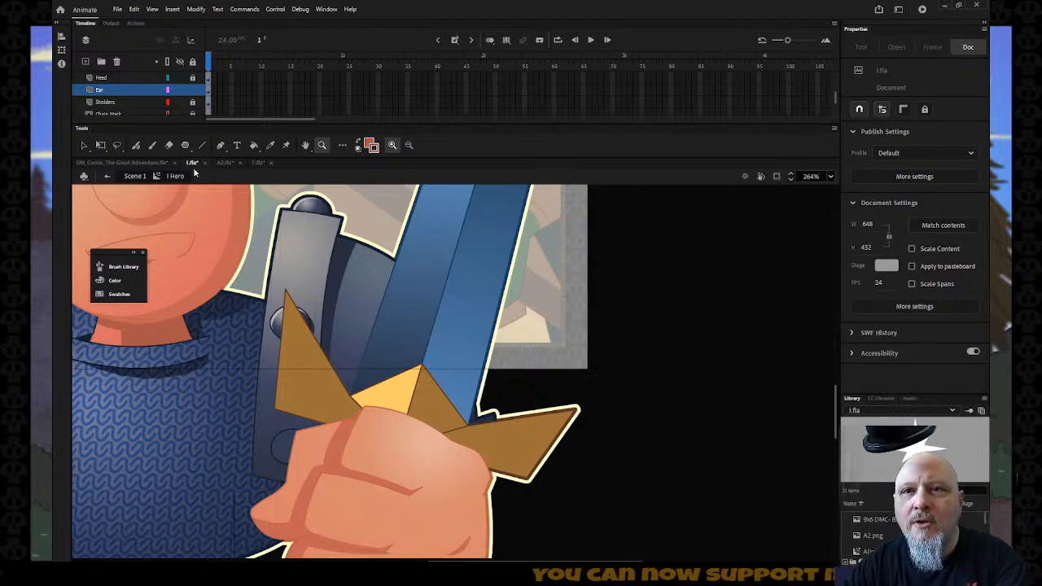
Step: Compare the golden sword guards in the F.fla and A2.fla panels, and return to the hero in I.fla
left_click(258, 163)
left_click(534, 342)
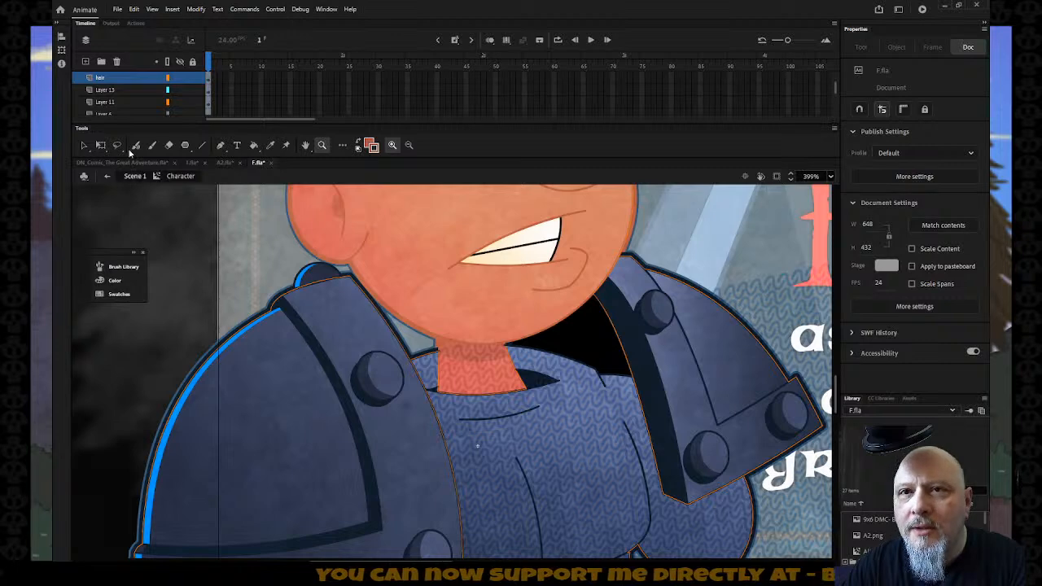
left_click(105, 178)
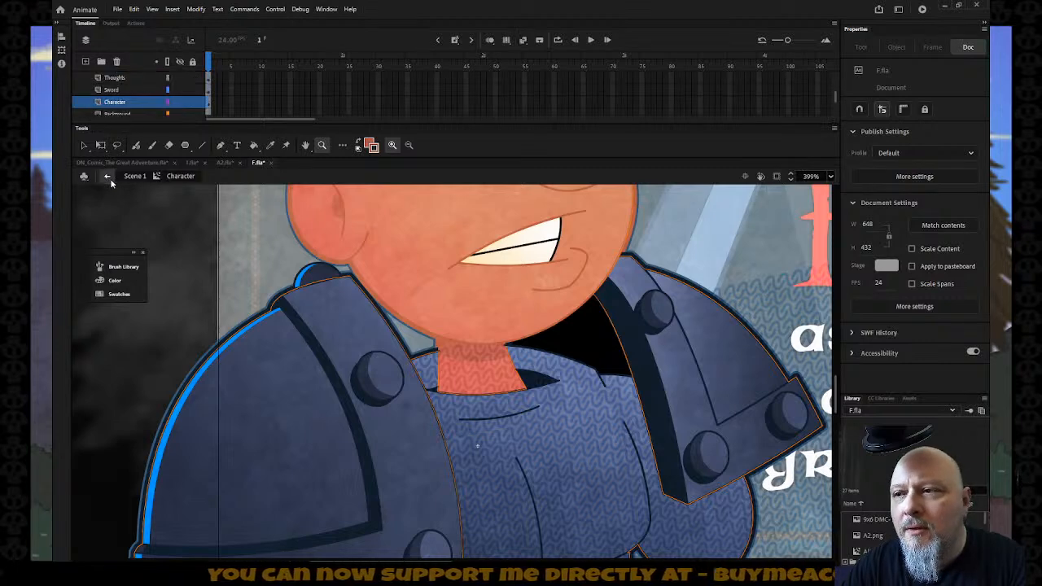
left_click(109, 179)
scroll(367, 375, "down", 2)
scroll(369, 372, "down", 1)
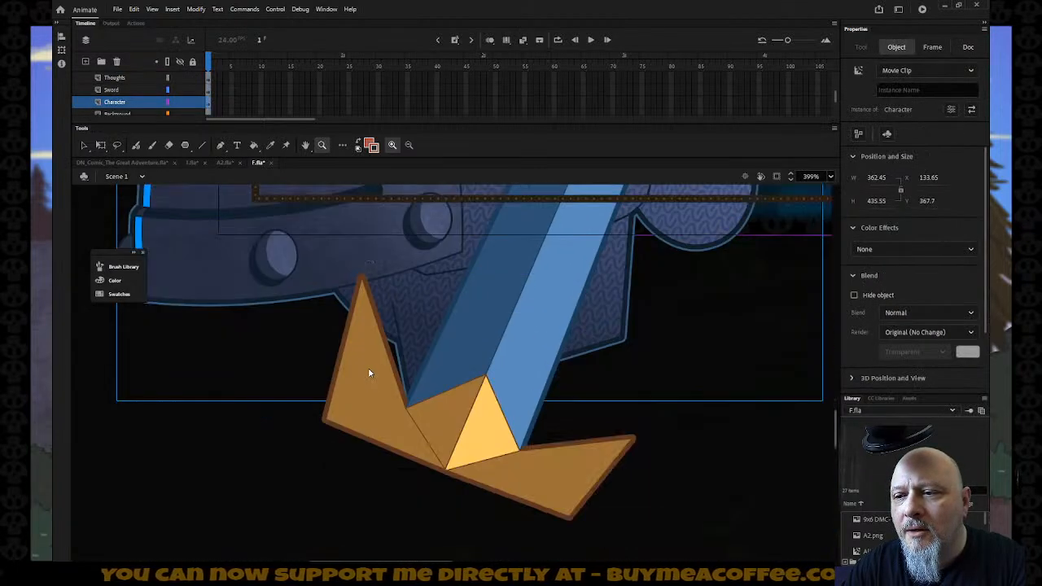
left_click(218, 166)
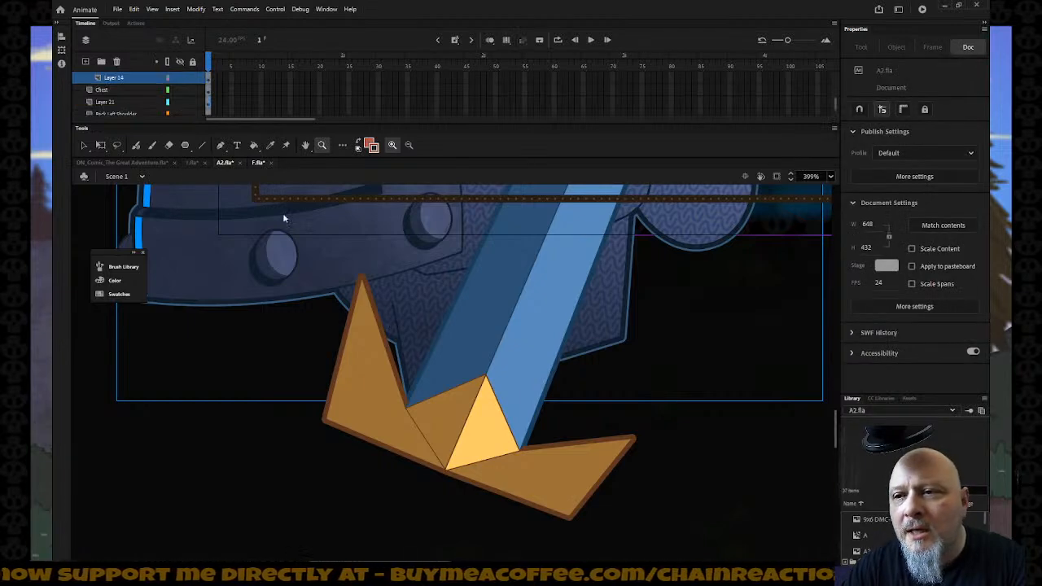
left_click(402, 287)
scroll(403, 287, "down", 5)
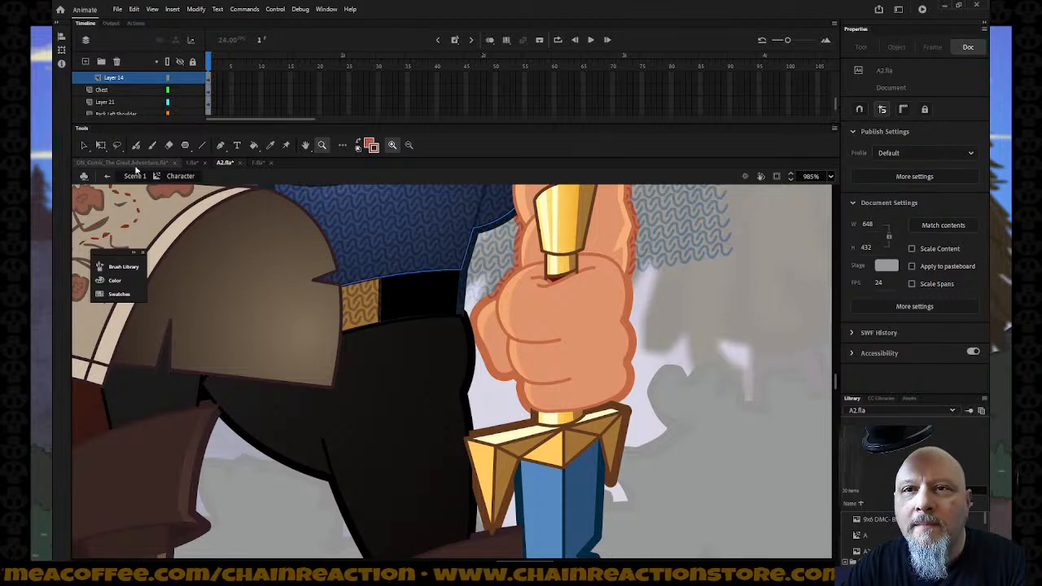
left_click(192, 163)
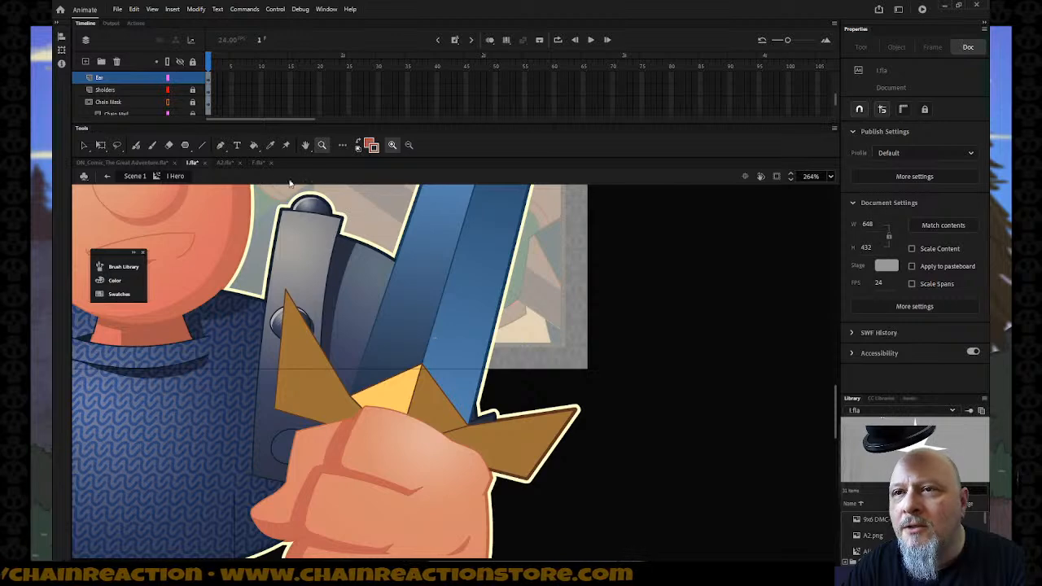
Step: Lock all layers except Sword and Torch, and fill the guard's torch-side spike with the yellow #FFCC66 sampled from the middle facet
key("k")
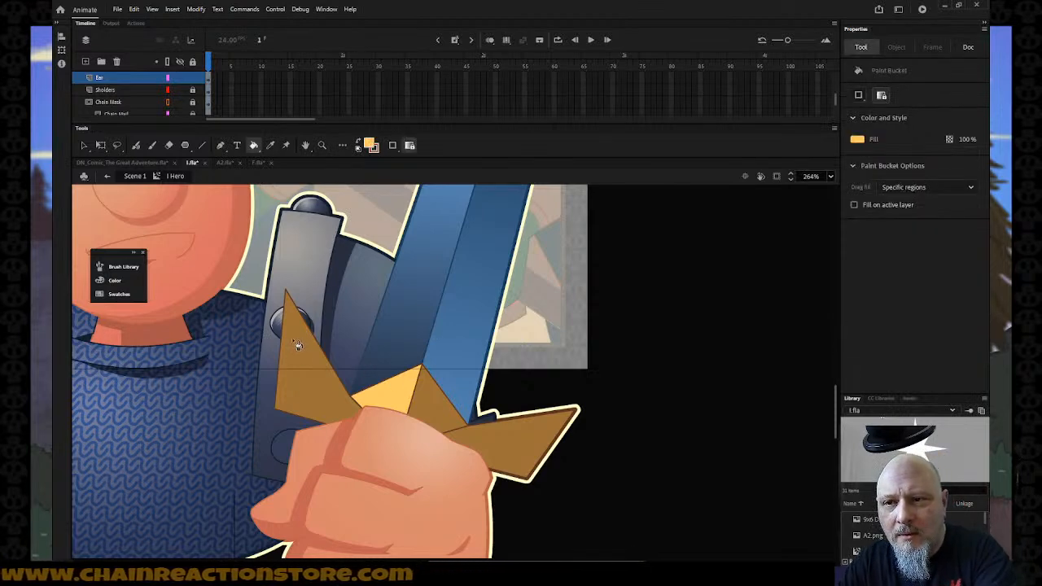
left_click(193, 62)
scroll(181, 93, "up", 5)
scroll(181, 93, "up", 2)
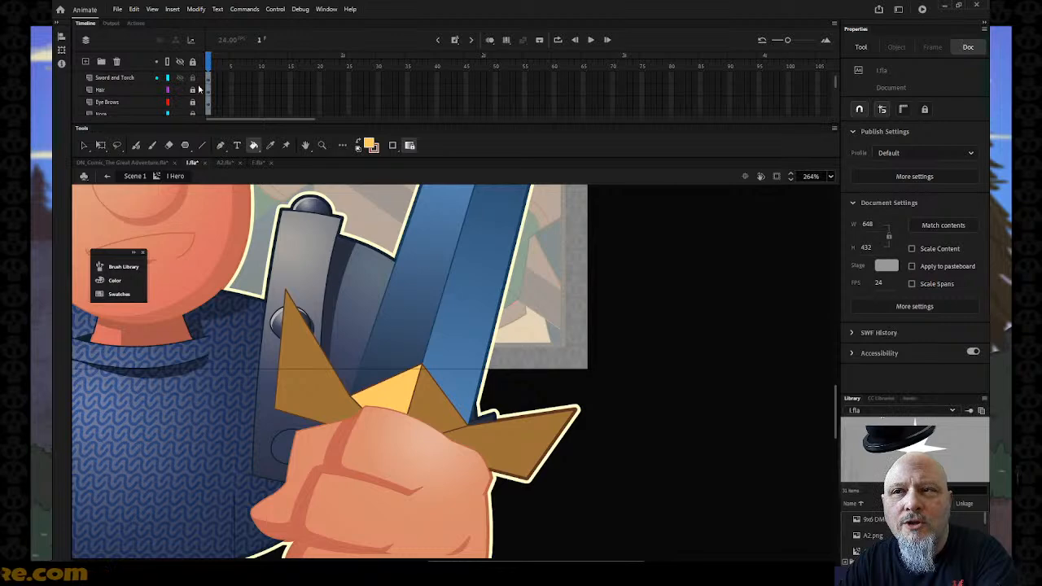
left_click(121, 78)
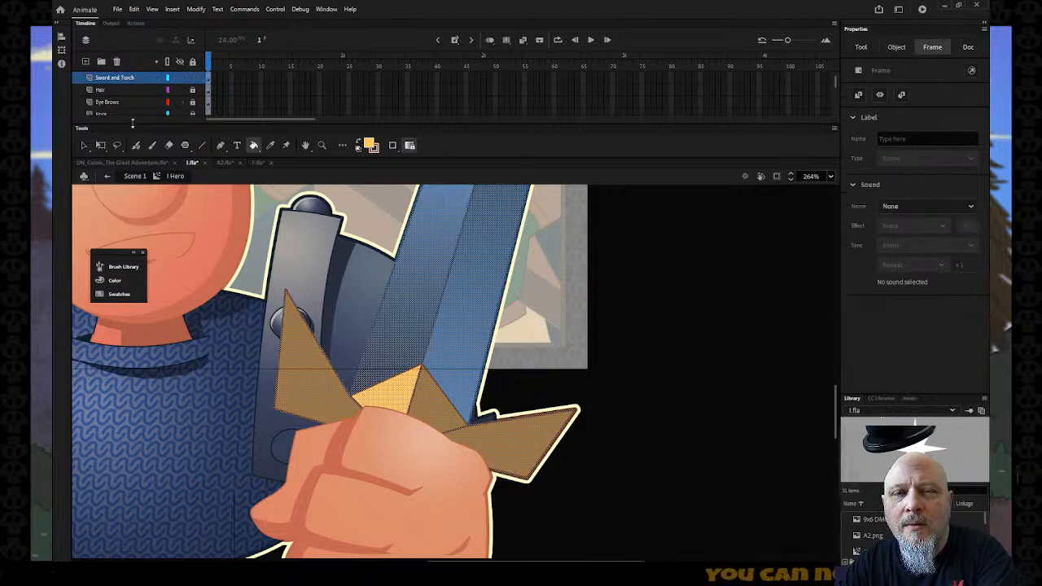
key("ctrl+shift+a")
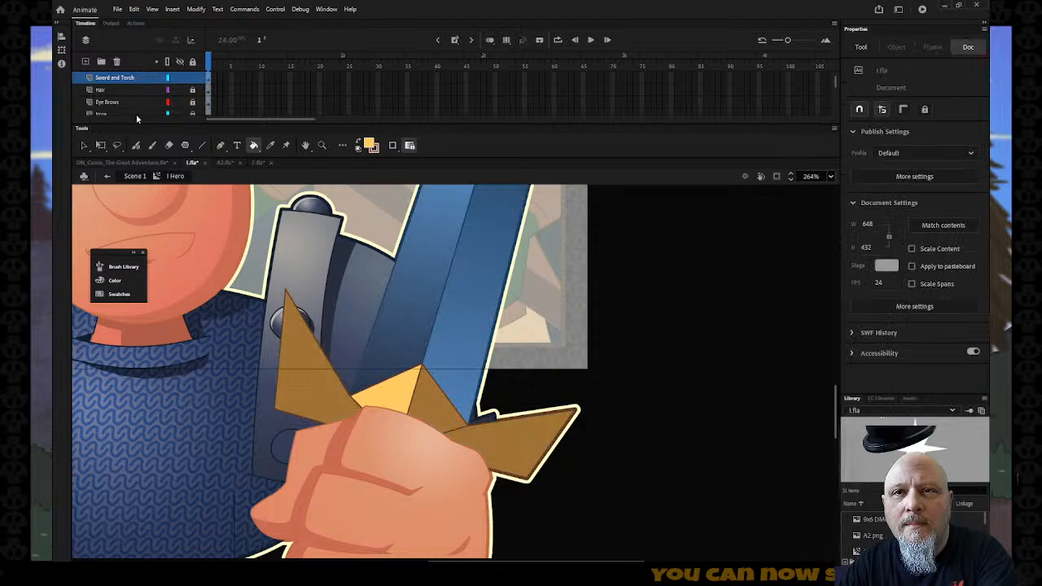
left_click(297, 365)
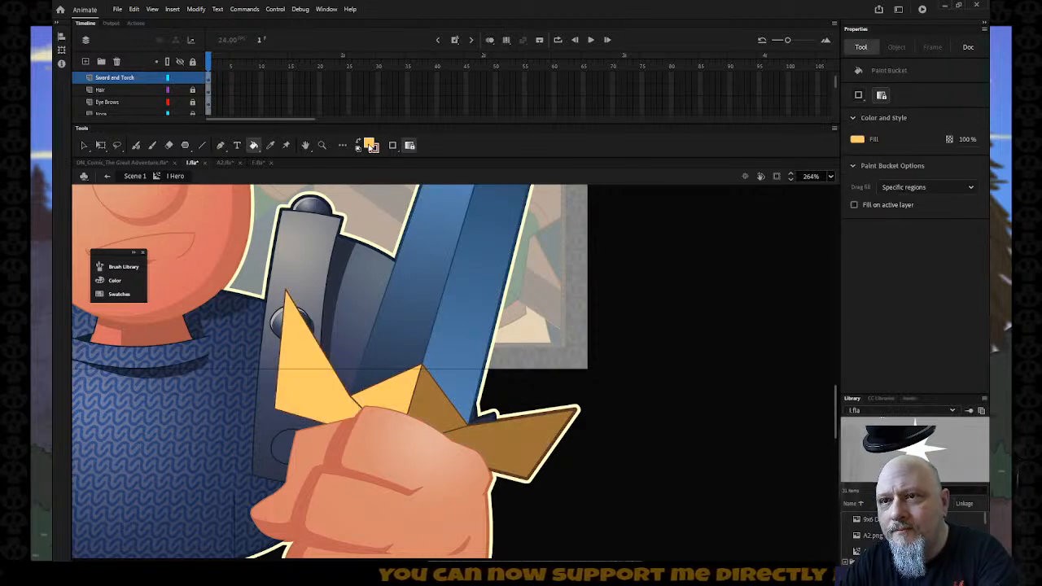
Step: Refill the guard's torch-side spike with a paler tint of the yellow, keeping a similar hue
left_click(370, 146)
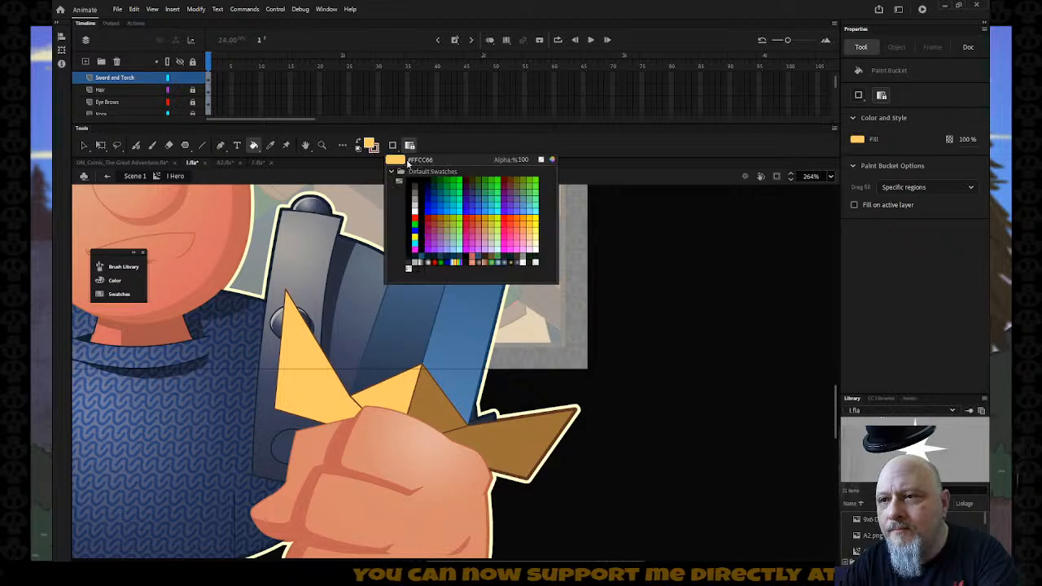
left_click(551, 159)
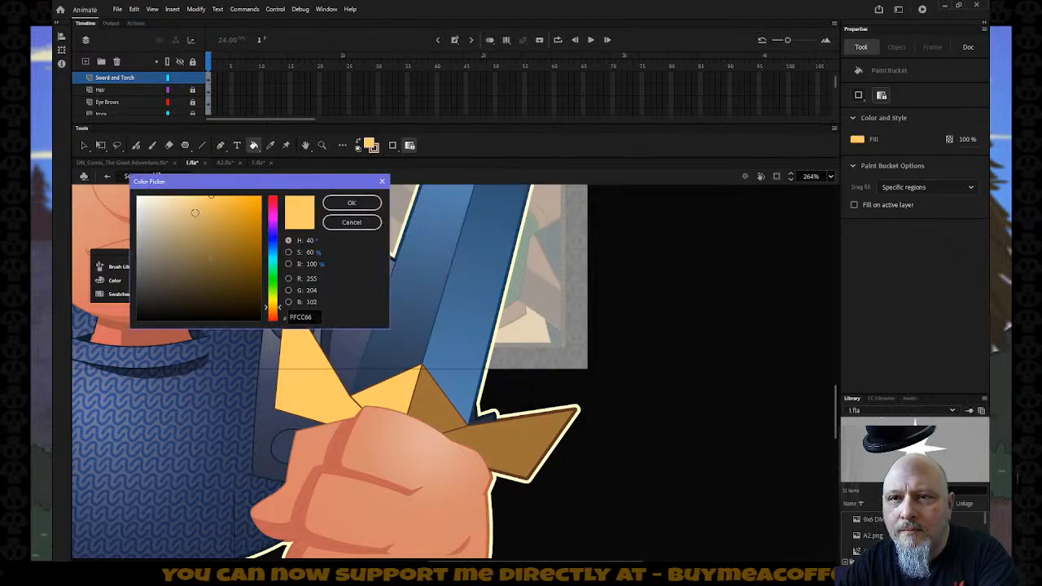
left_click(348, 205)
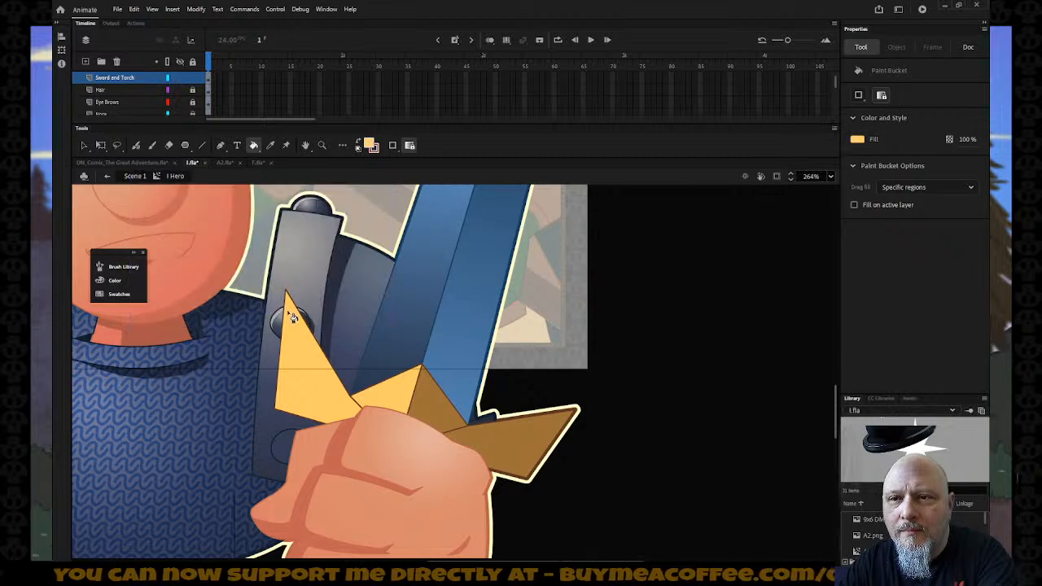
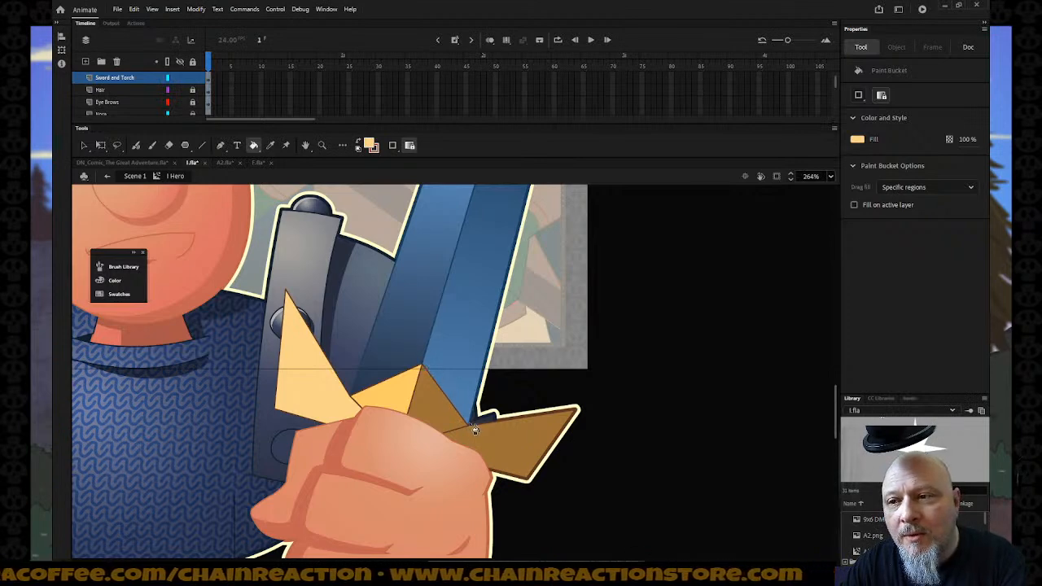
Step: Outline a thin shadow on the blade with a straight line beside the guard, and fill it with darker blue sampled from the blade
left_click(202, 145)
left_click_drag(424, 358, 470, 418)
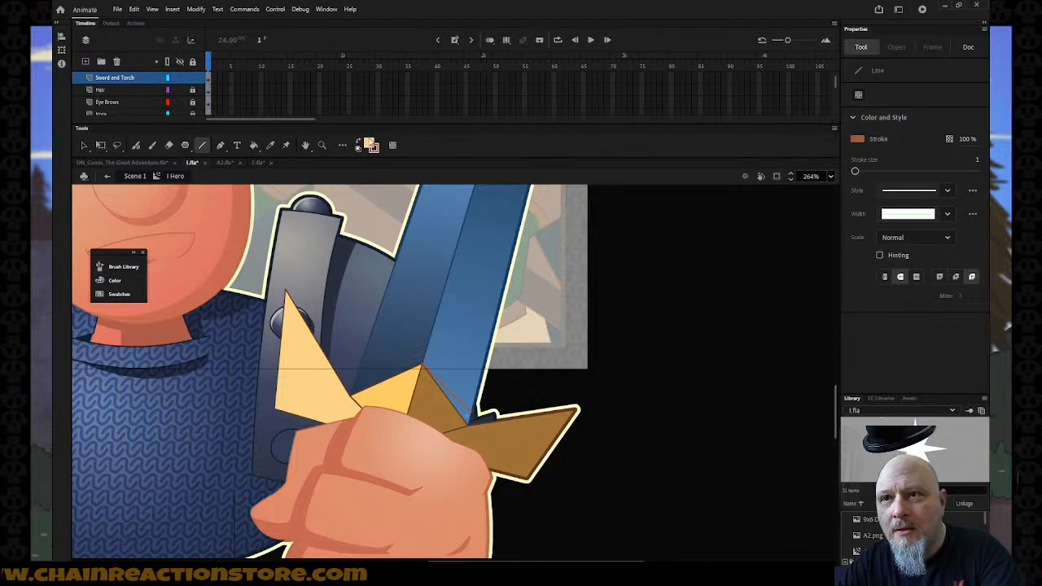
left_click(371, 145)
left_click(366, 370)
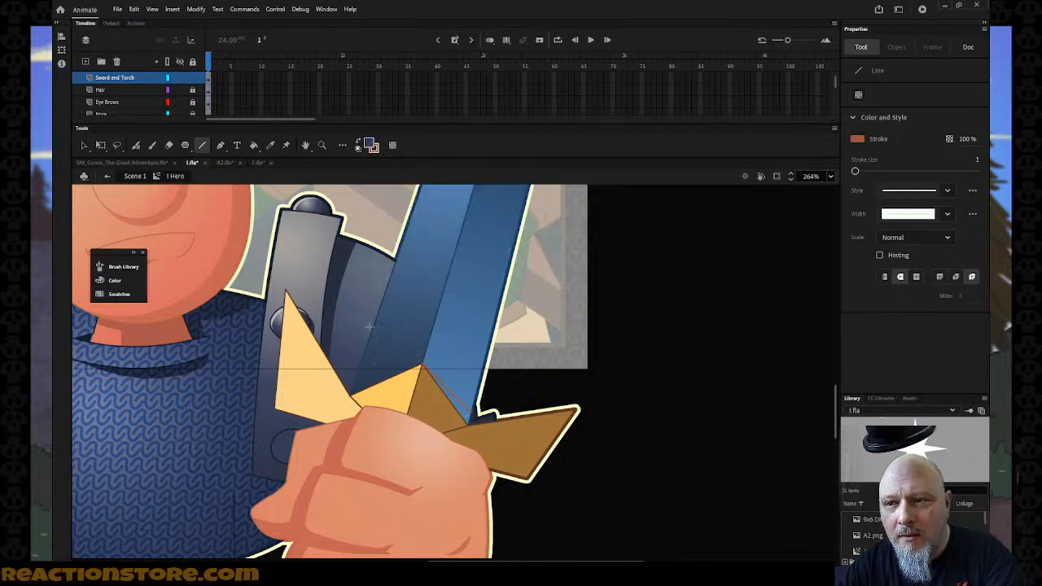
left_click(370, 145)
left_click(390, 323)
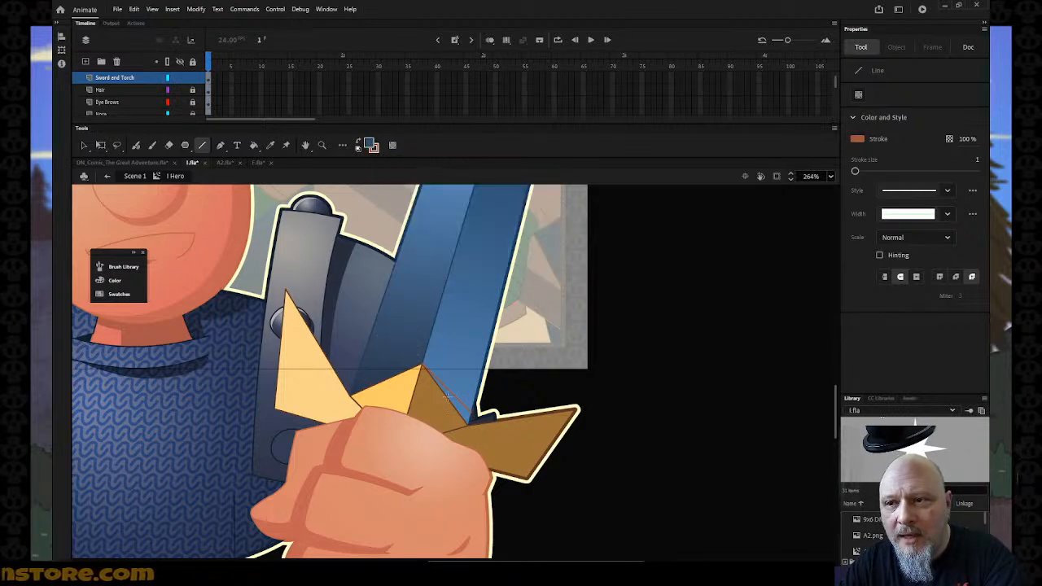
key("k")
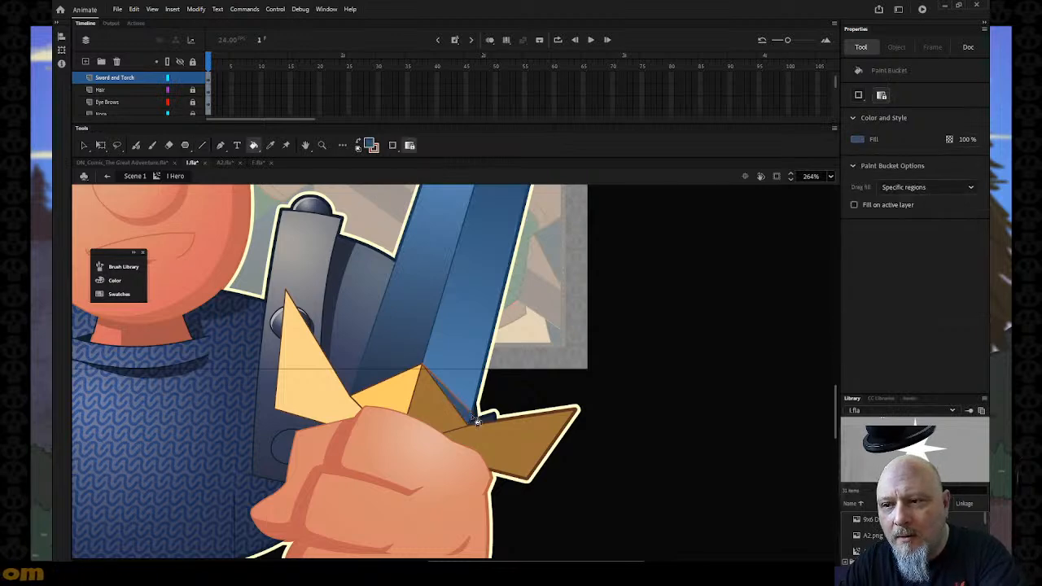
Step: Delete the orange-brown line bounding the blade's shadow beside the guard
left_click(84, 145)
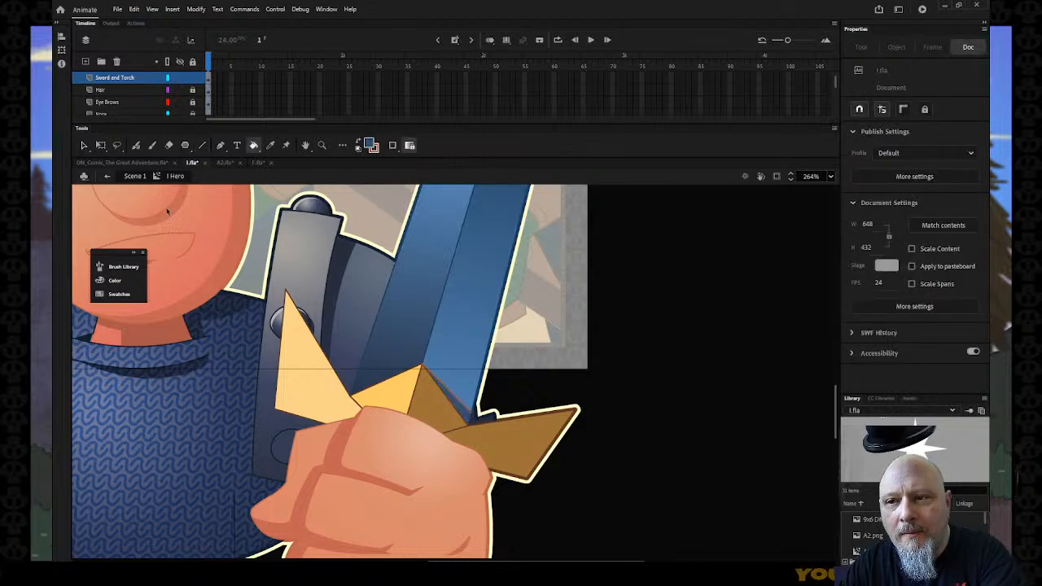
left_click(441, 382)
key("Escape")
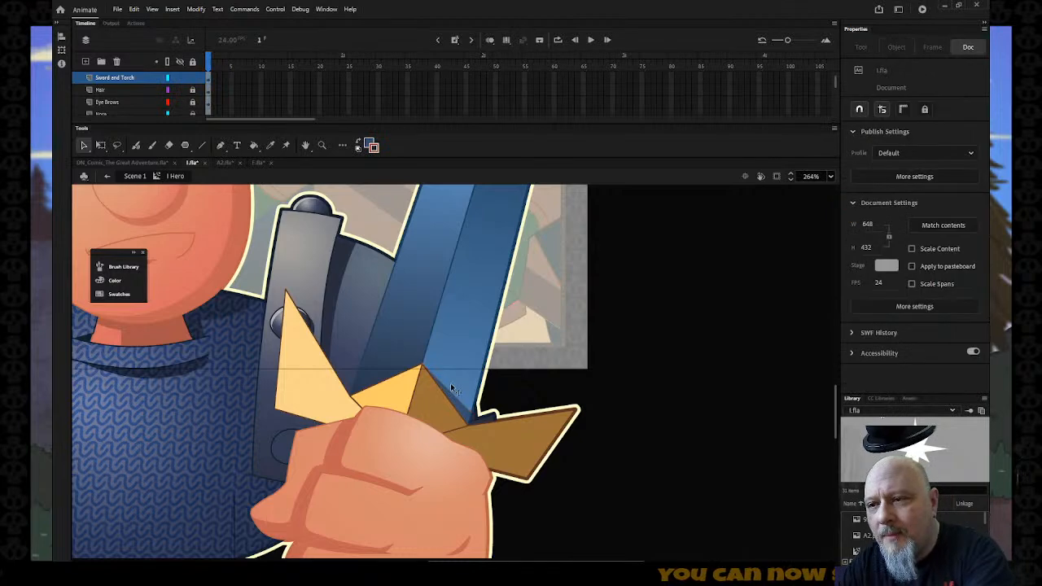
Step: Leave the hero symbol for the main scene, lock all layers, and check the complete comic panel
key("z")
left_click(452, 438, "alt")
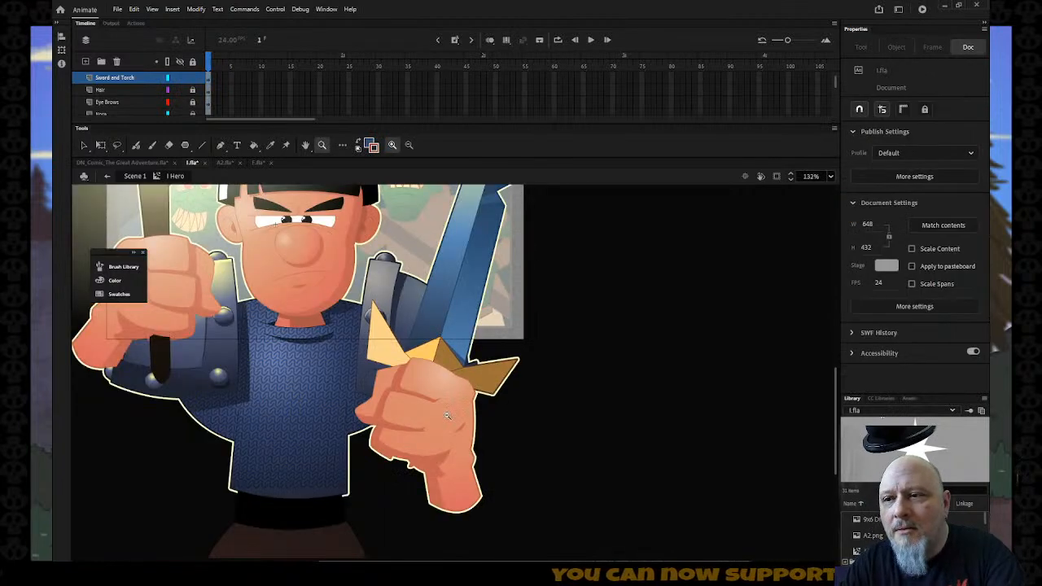
left_click(443, 404, "alt")
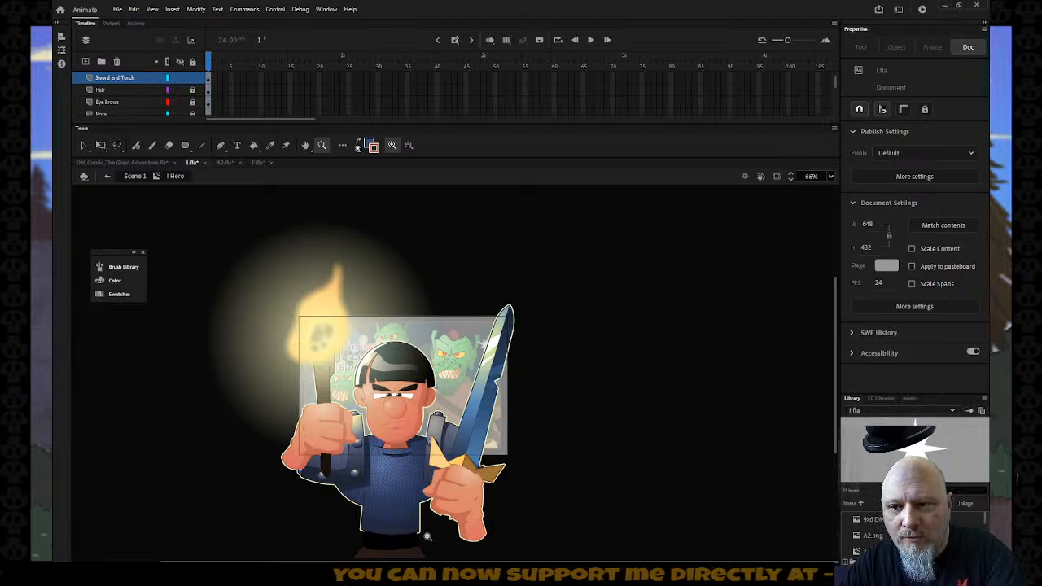
left_click(103, 177)
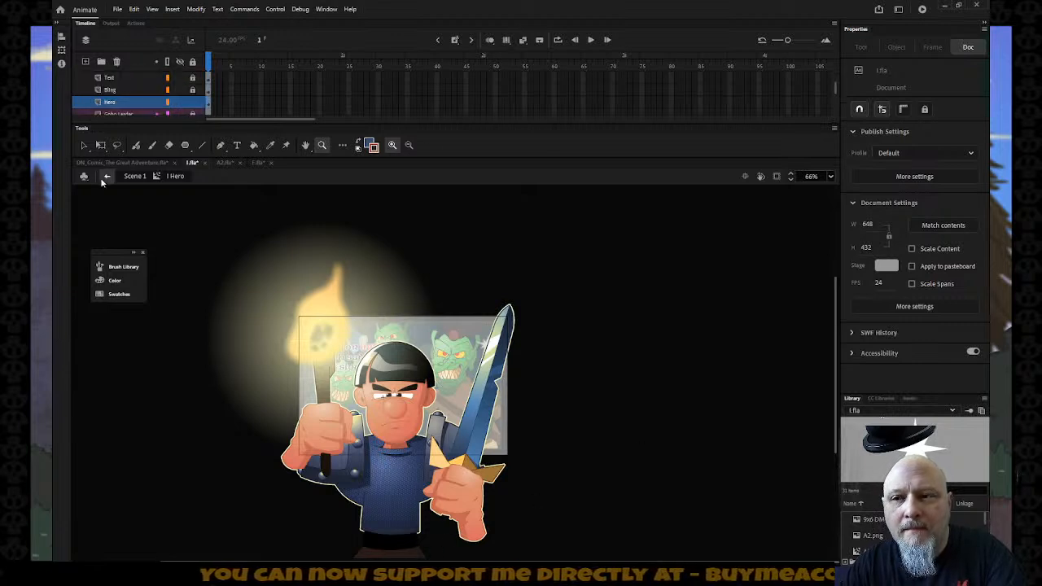
left_click(192, 63)
left_click_drag(290, 307, 517, 460)
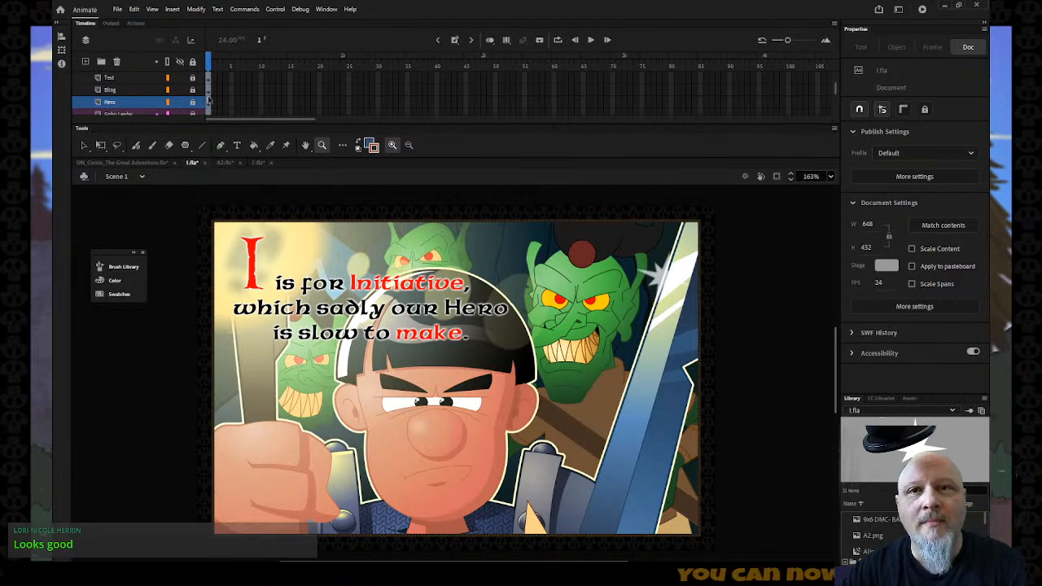
Step: Hide every layer except Gobo 02 and frame its goblin head in close-up
scroll(180, 78, "down", 1)
scroll(179, 78, "down", 2)
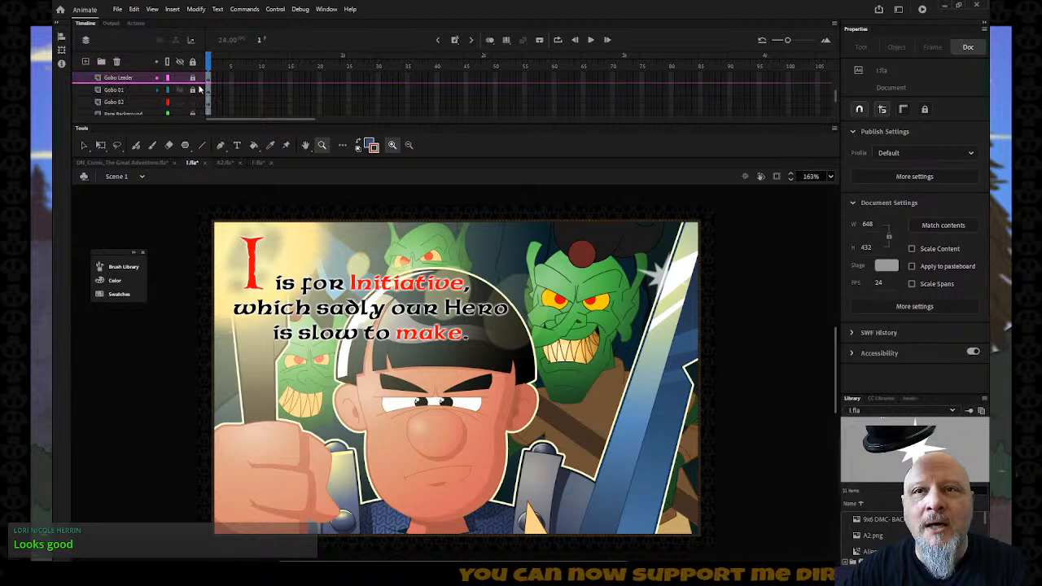
left_click(180, 62)
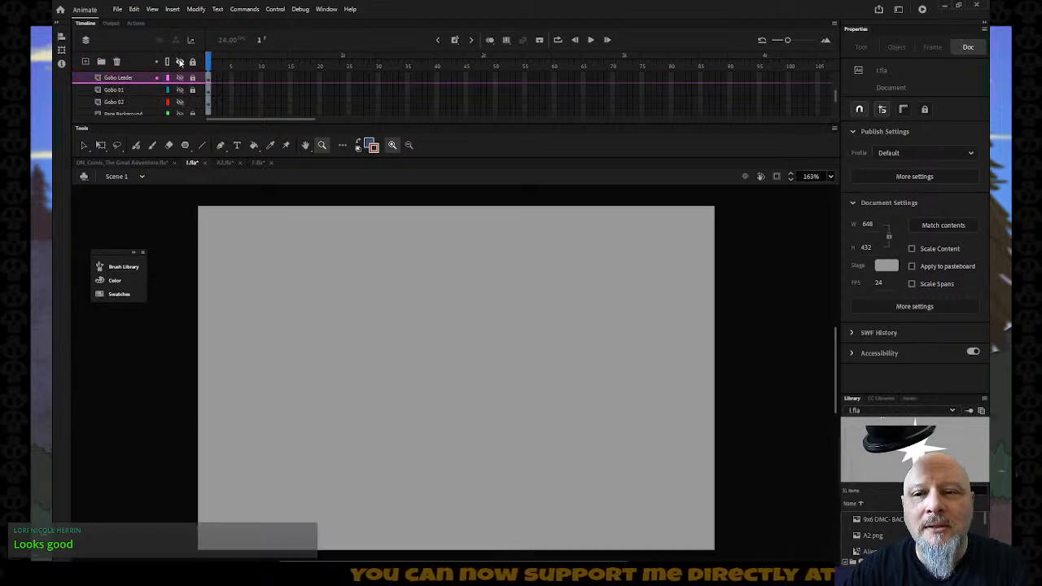
left_click(180, 102)
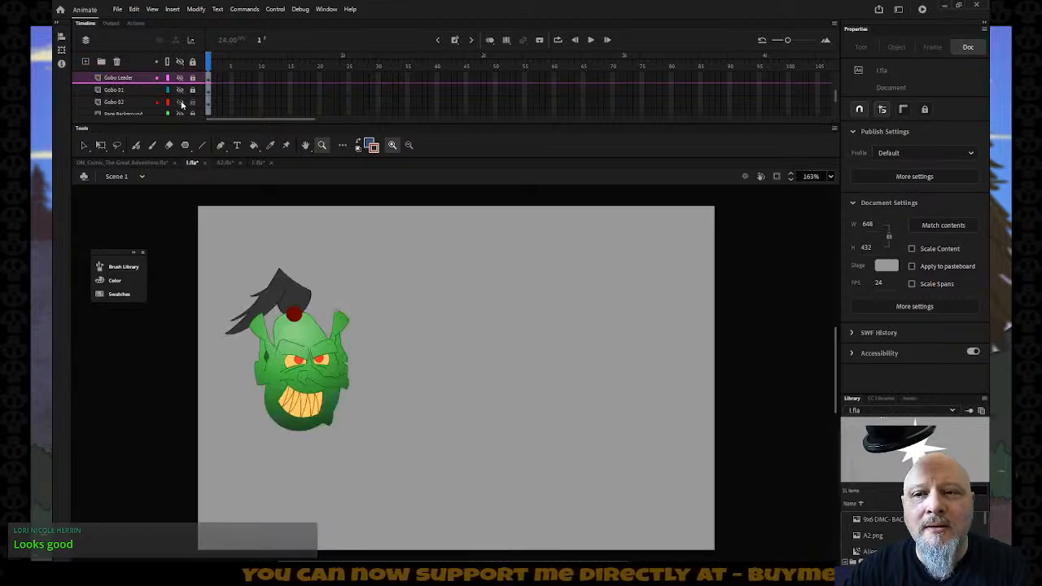
left_click_drag(181, 248, 431, 558)
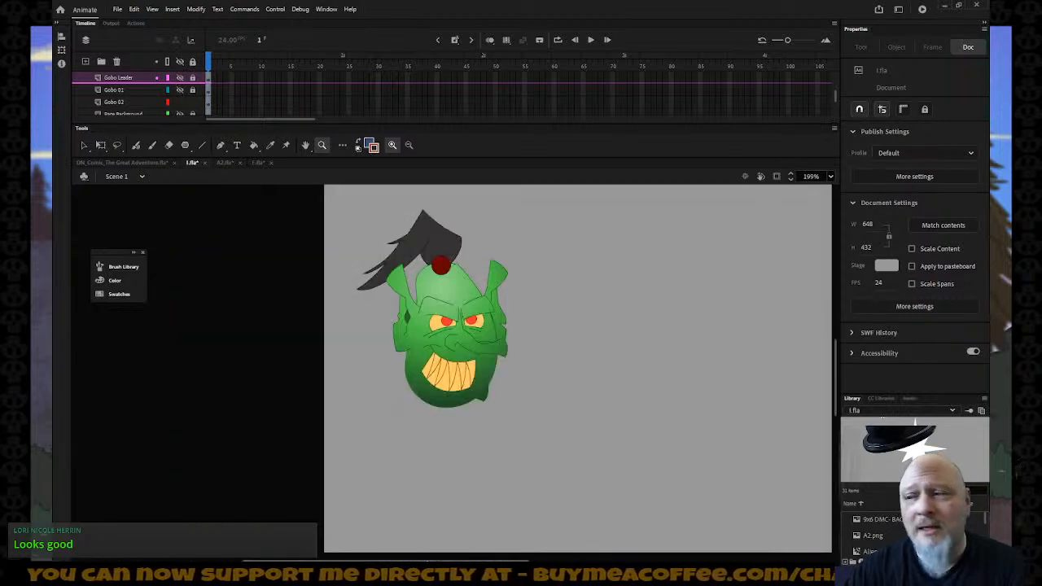
left_click(977, 519)
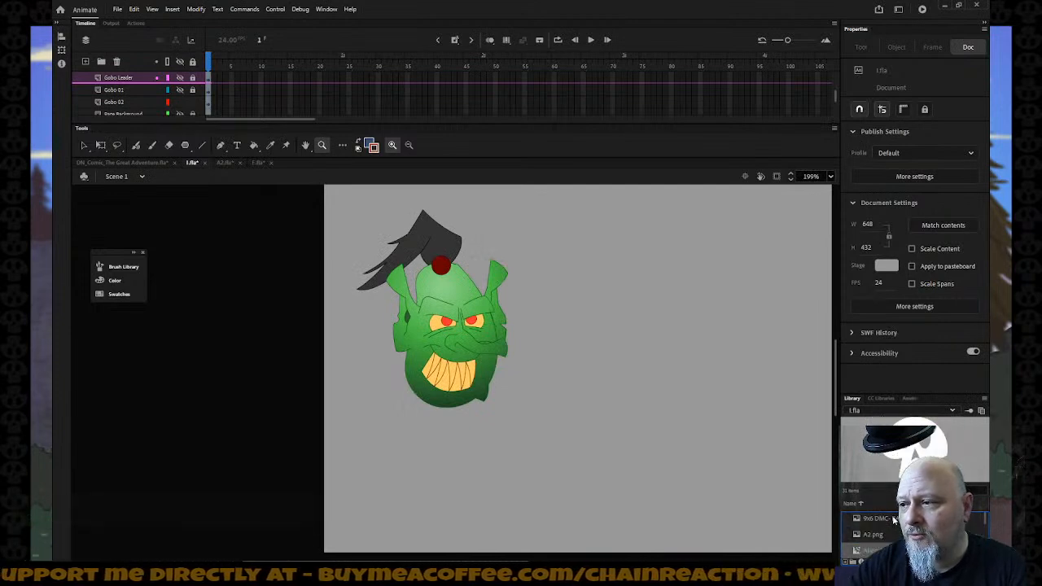
Step: Place the I.png pencil sketch from the library on the stage in the Gobo 02 layer
scroll(894, 520, "down", 2)
scroll(894, 520, "down", 2)
scroll(894, 519, "down", 2)
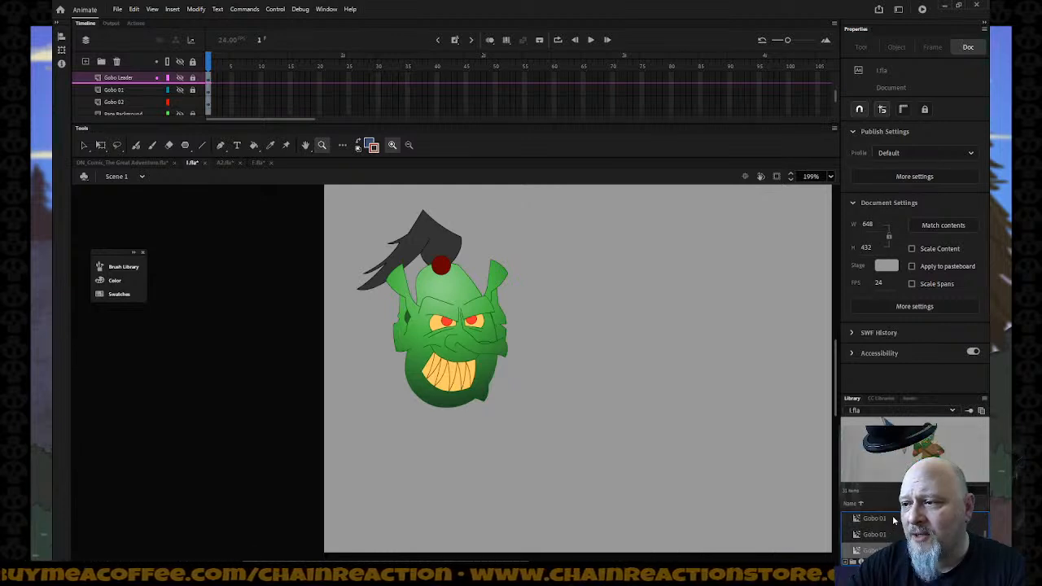
scroll(894, 519, "down", 2)
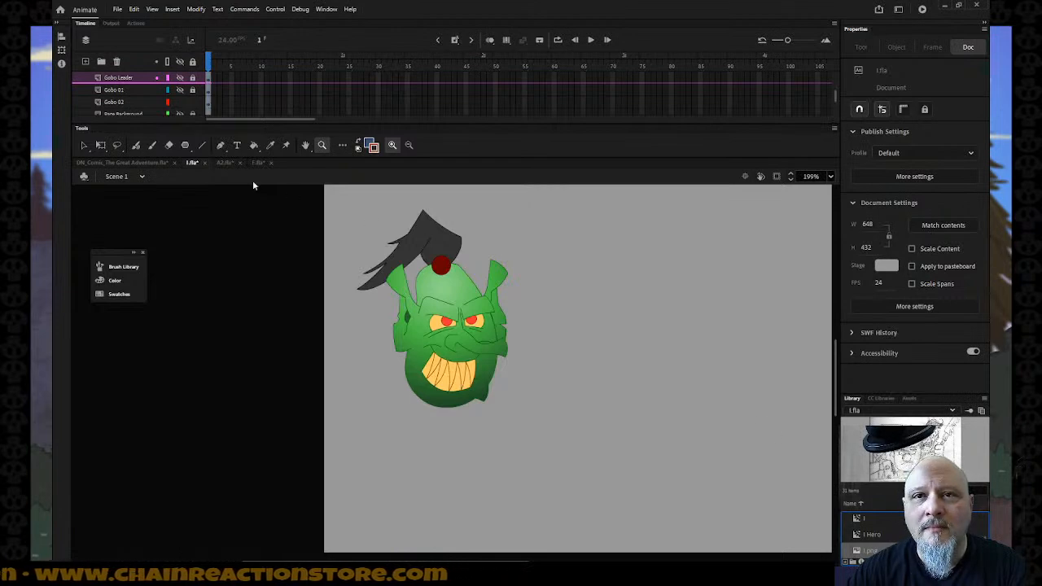
scroll(153, 119, "down", 3)
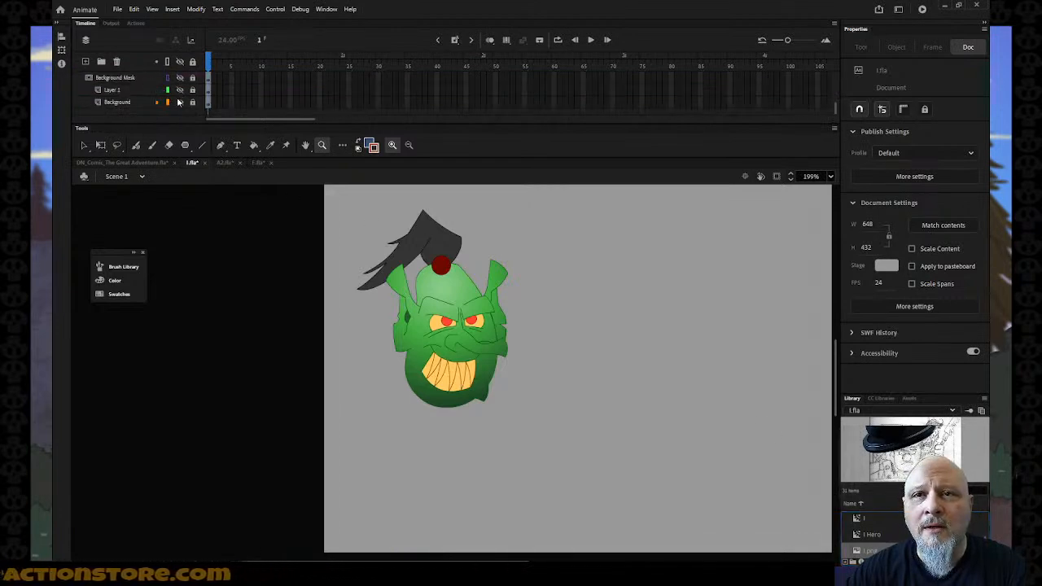
left_click(180, 102)
left_click(179, 104)
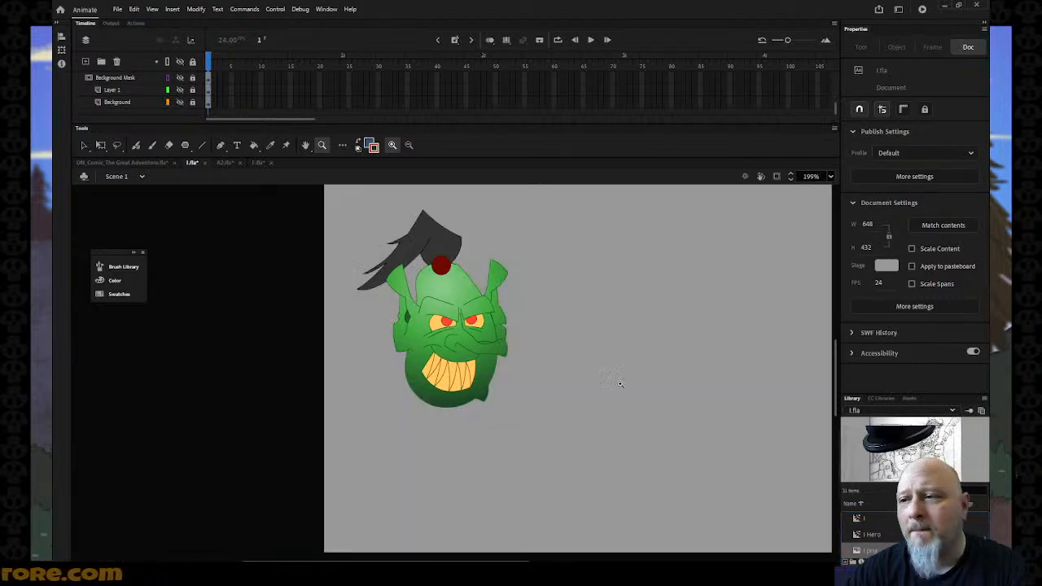
scroll(161, 110, "down", 3)
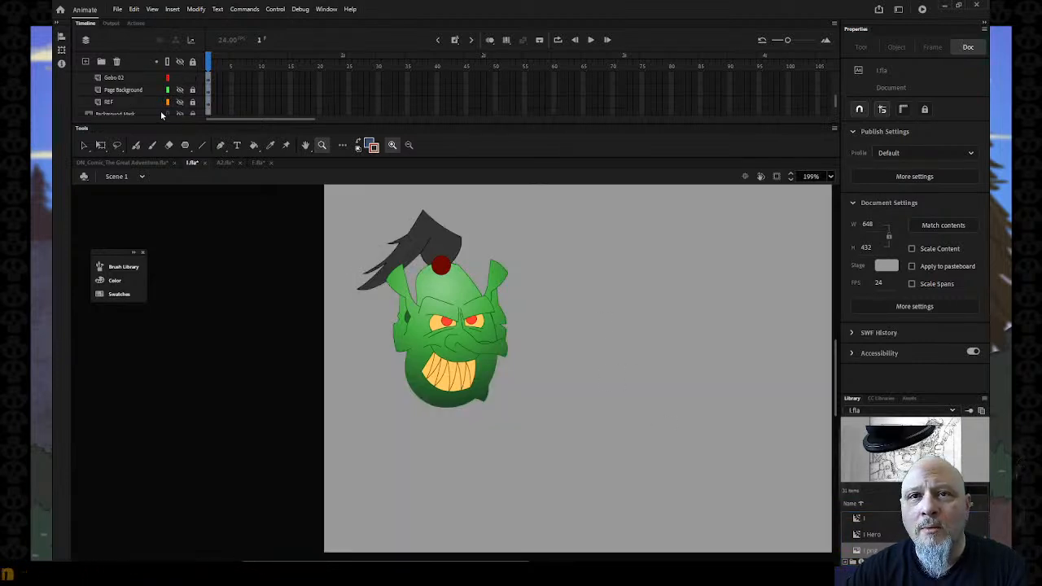
left_click(145, 90)
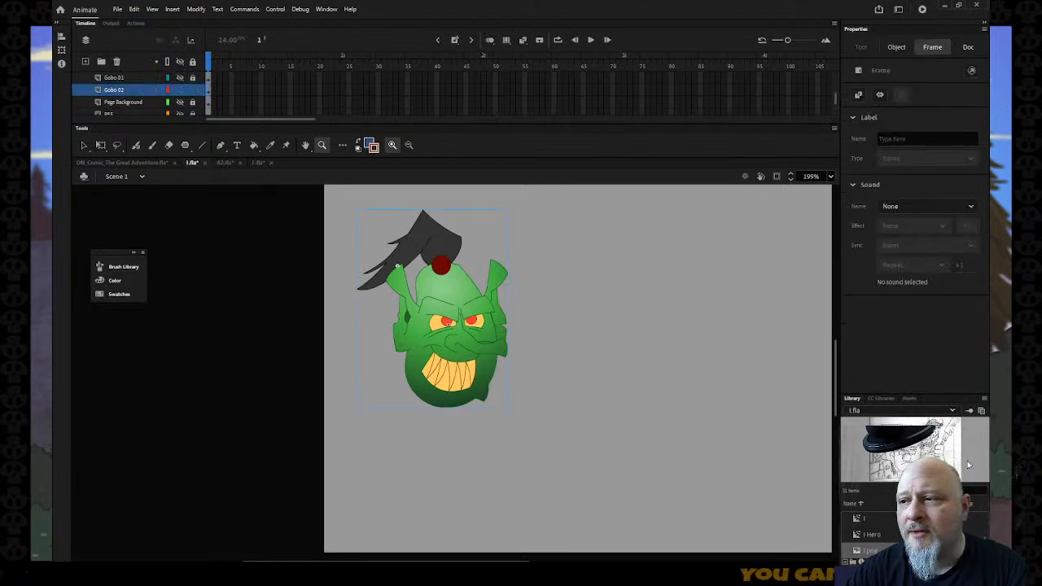
mouse_move(870, 551)
left_mouse_down()
mouse_move(730, 447)
mouse_move(735, 435)
left_mouse_up()
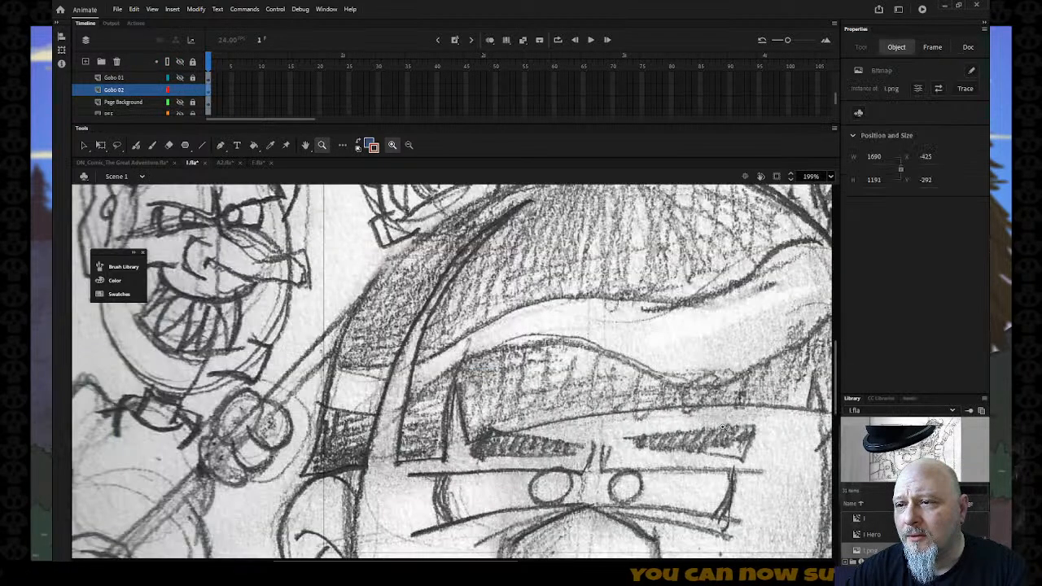
Step: Scale the pencil sketch down to about 845 by 596 px and move it back over the stage
left_click(583, 405)
left_click(619, 396)
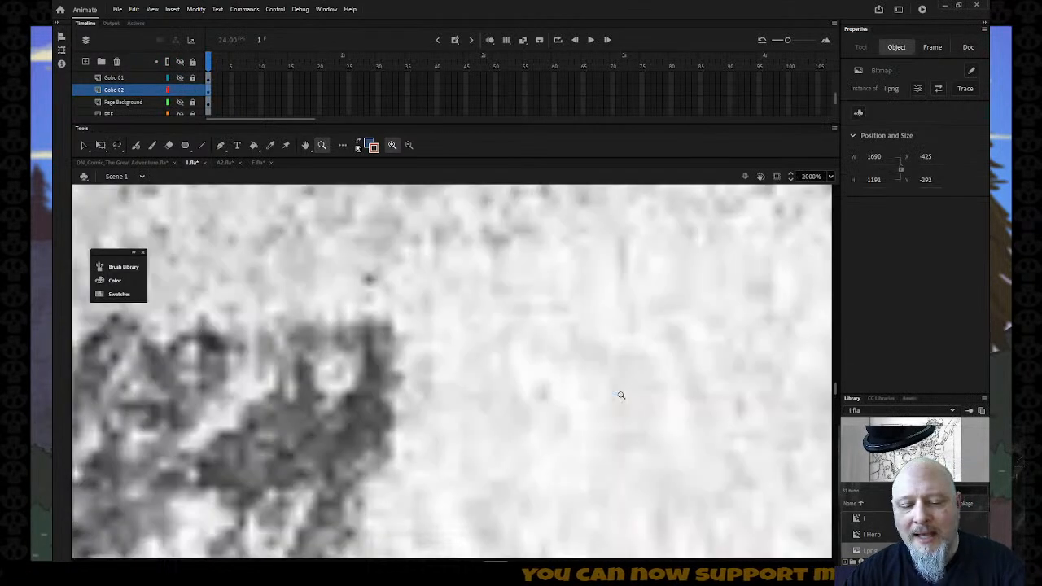
left_click(510, 398, "alt")
left_click(508, 395, "alt")
left_click(506, 394, "alt")
left_click(507, 394, "alt")
left_click(507, 393, "alt")
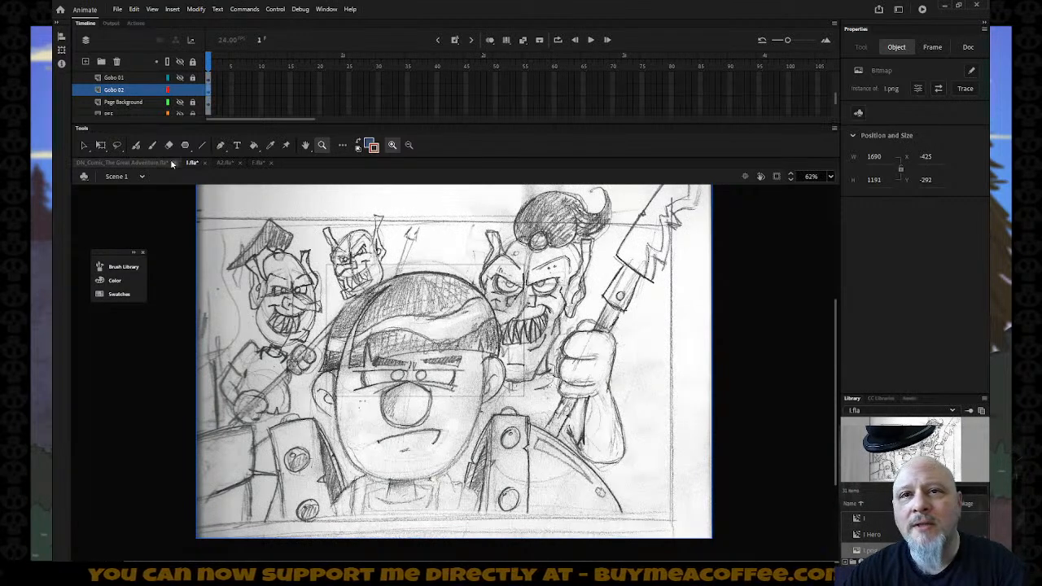
left_click(83, 145)
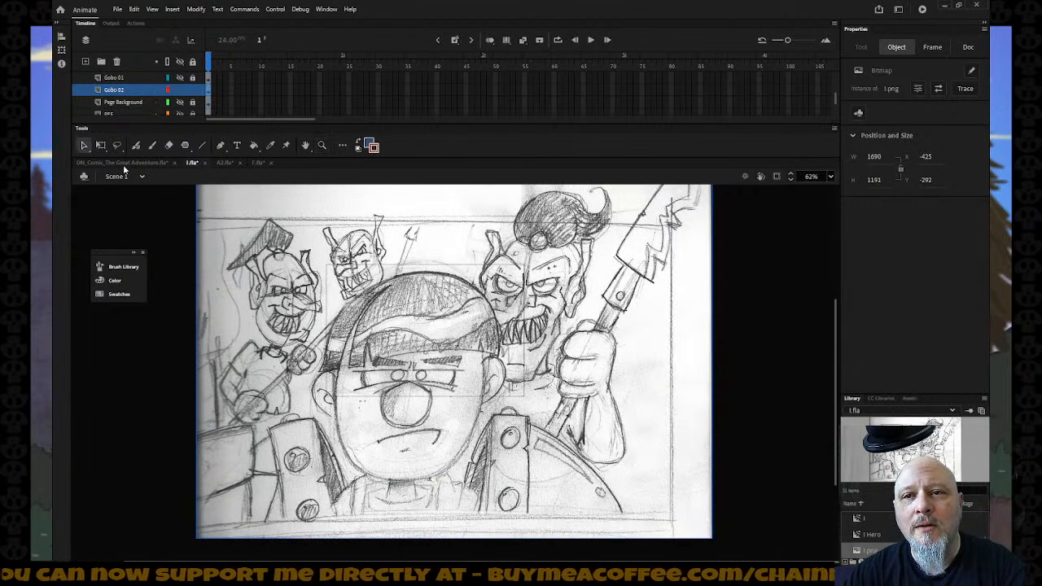
mouse_move(262, 339)
left_mouse_down()
mouse_move(457, 387)
mouse_move(491, 374)
mouse_move(477, 369)
left_mouse_up()
key("q")
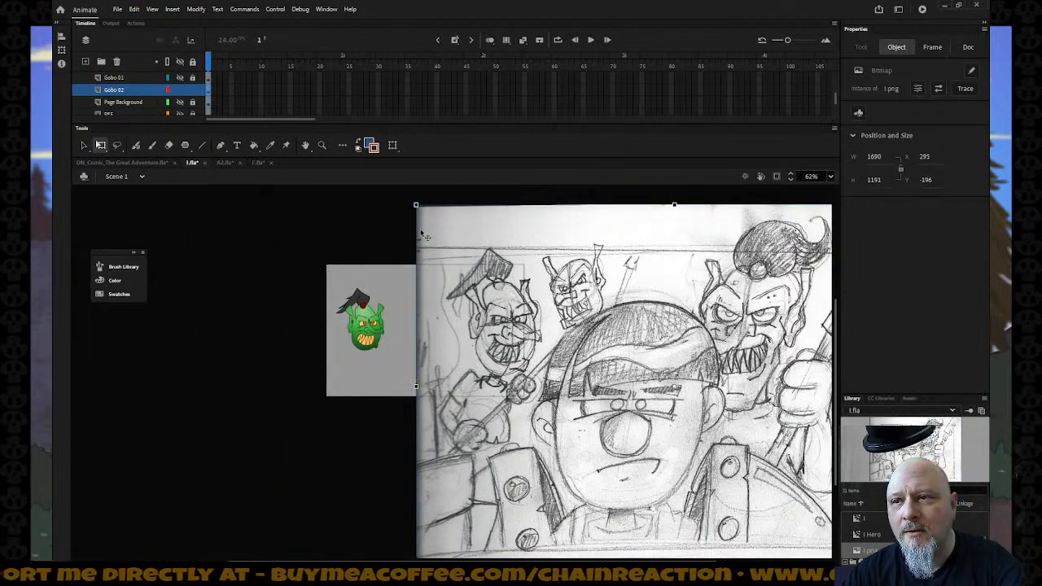
mouse_move(416, 205)
left_mouse_down()
mouse_move(510, 263)
mouse_move(509, 293)
left_mouse_up()
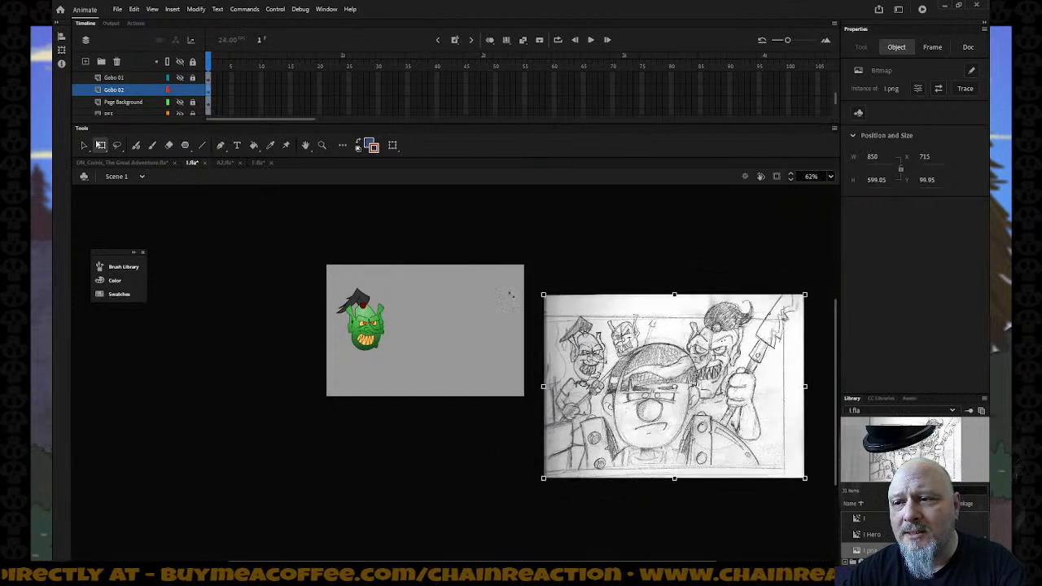
mouse_move(600, 378)
left_mouse_down()
mouse_move(455, 371)
mouse_move(434, 359)
mouse_move(448, 358)
left_mouse_up()
Step: Send the pencil sketch to the back and move it so its leftmost goblin roughly matches the coloured head
right_click(453, 337)
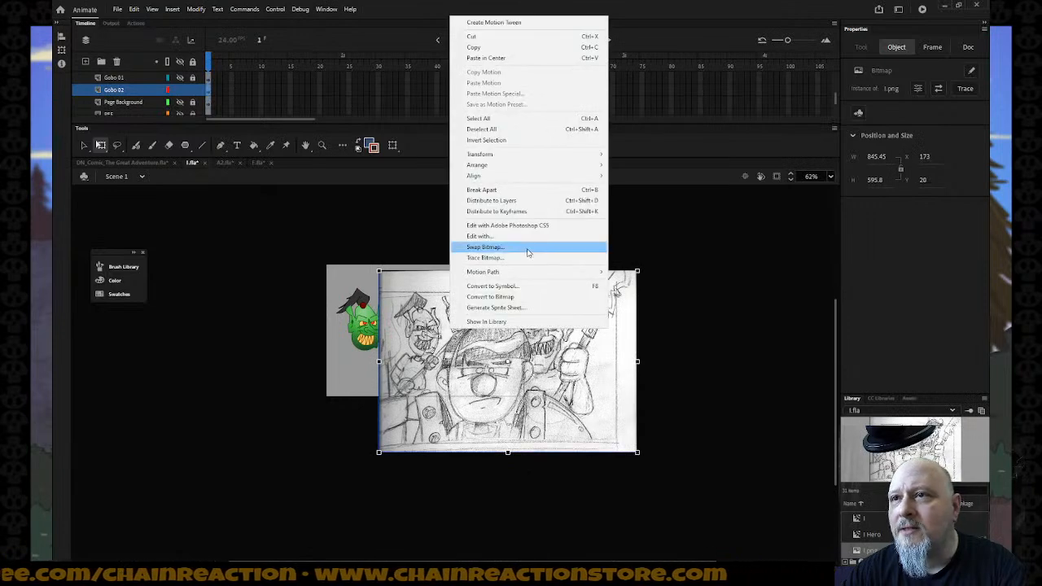
mouse_move(479, 165)
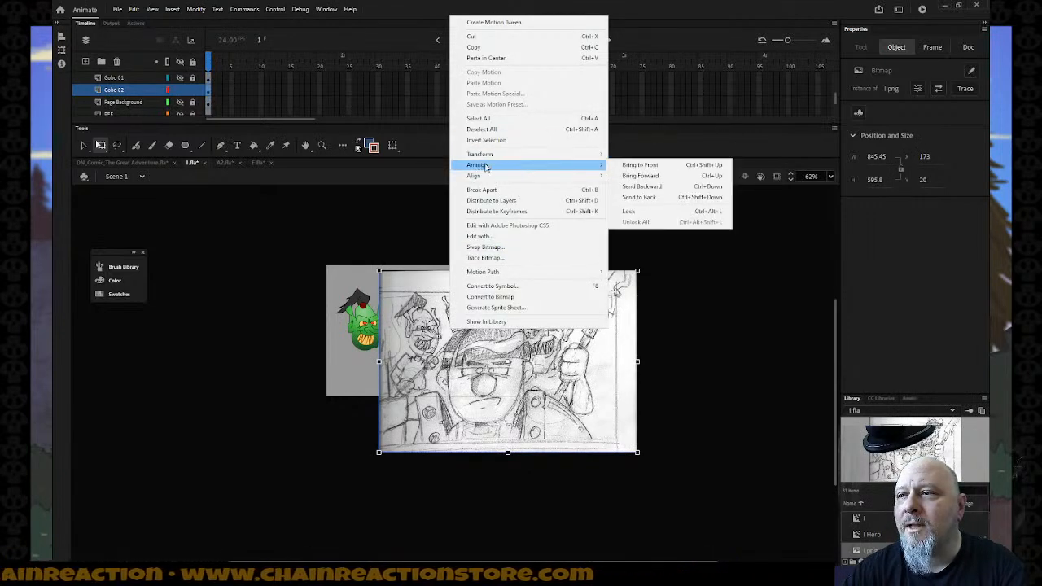
left_click(635, 198)
left_click_drag(455, 358, 394, 350)
left_click_drag(394, 350, 392, 349)
Step: Nudge the pencil sketch to X -16, Y 6 to line up its leftmost goblin with the coloured head
key("z")
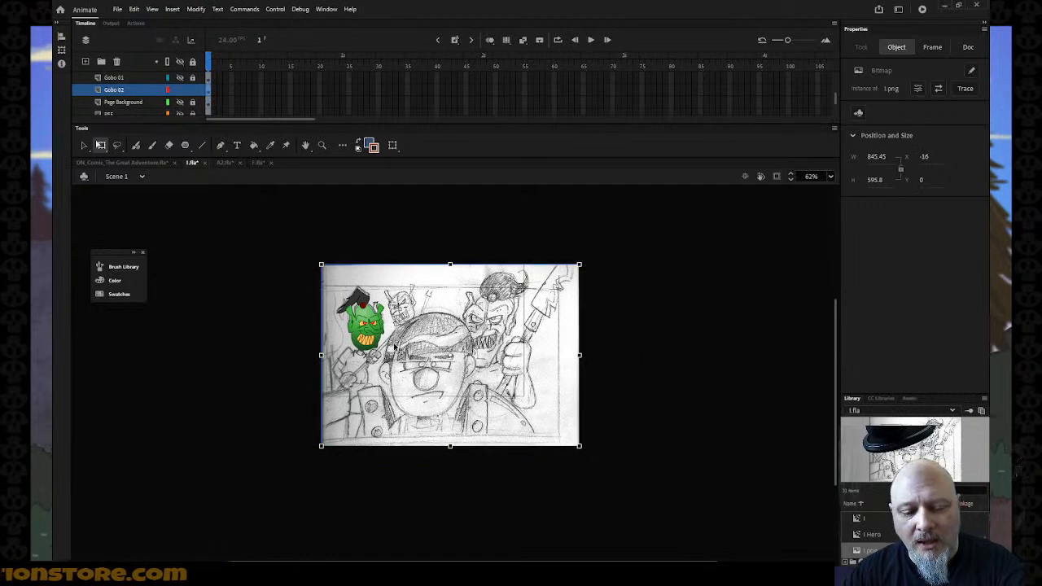
left_click_drag(292, 265, 448, 391)
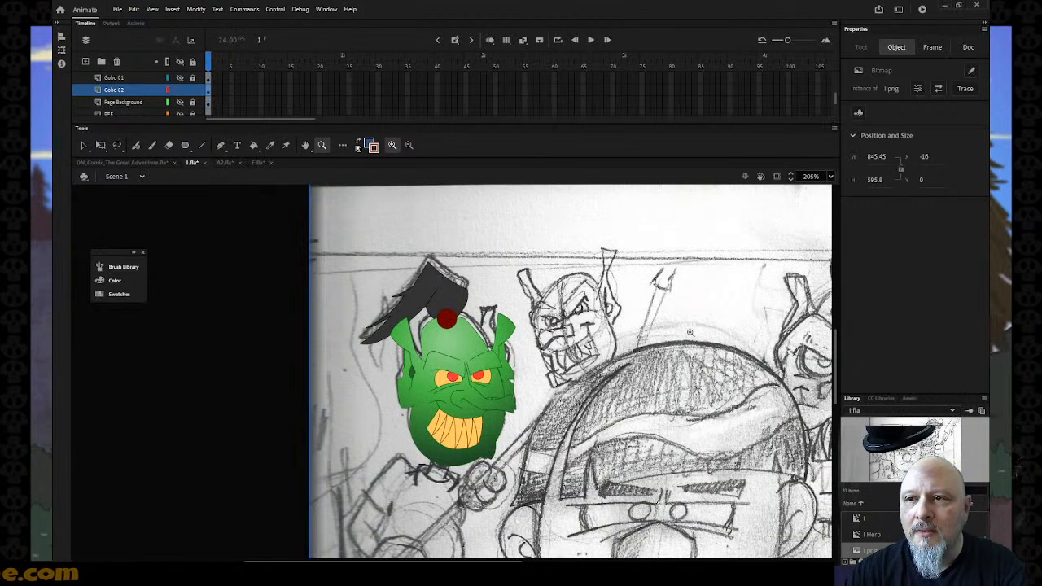
key("shift+Up")
key("shift+Down")
key("shift+Down")
key("Up")
key("Up")
key("Up")
key("Right")
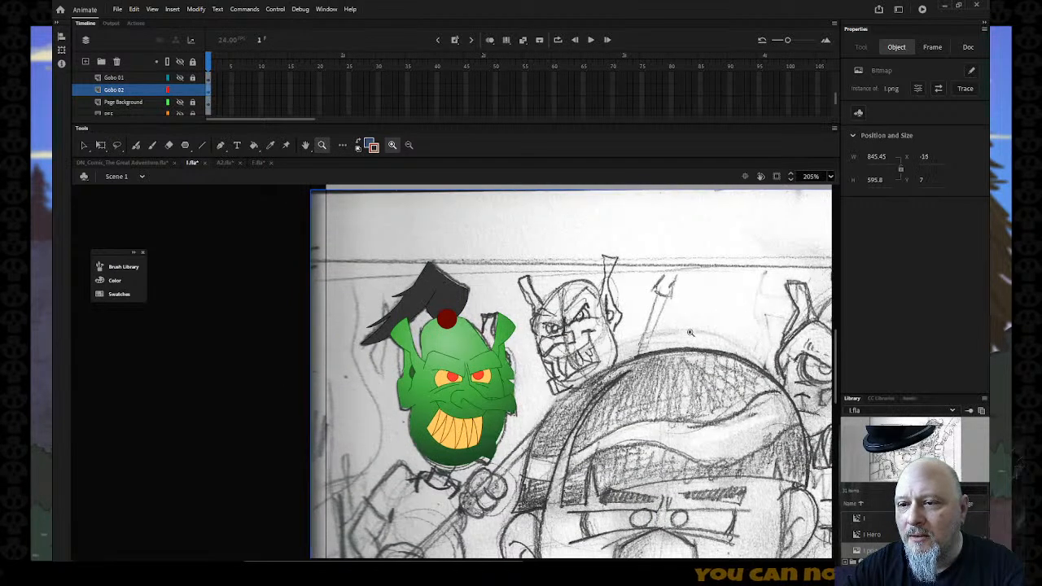
key("Up")
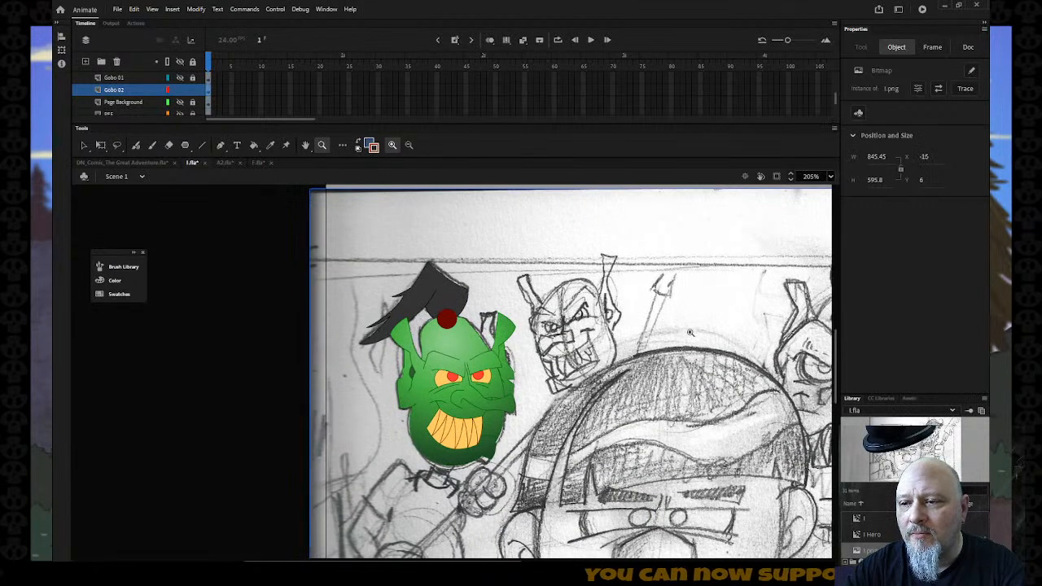
scroll(692, 335, "down", 6)
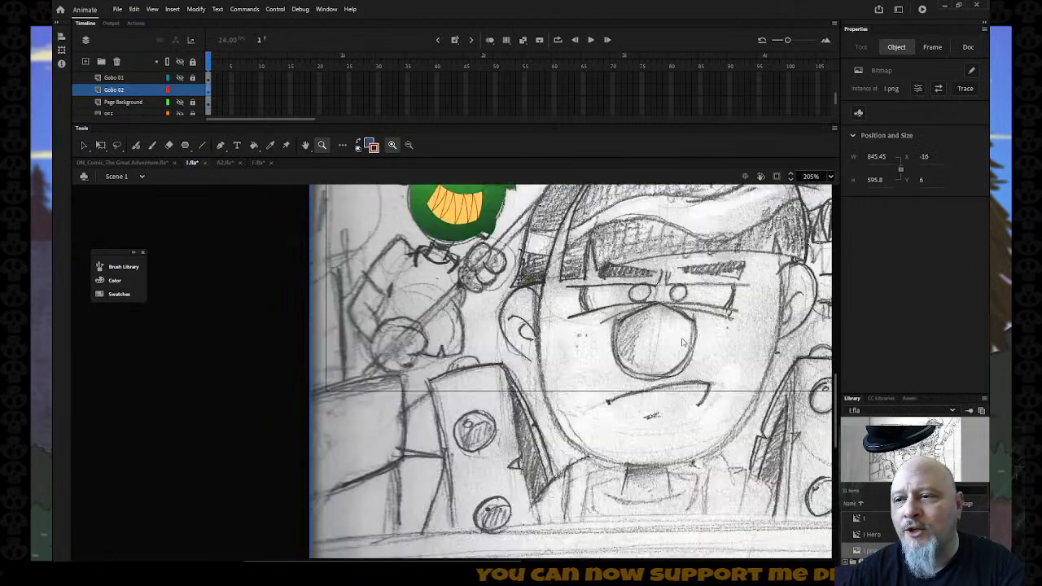
scroll(677, 340, "up", 3)
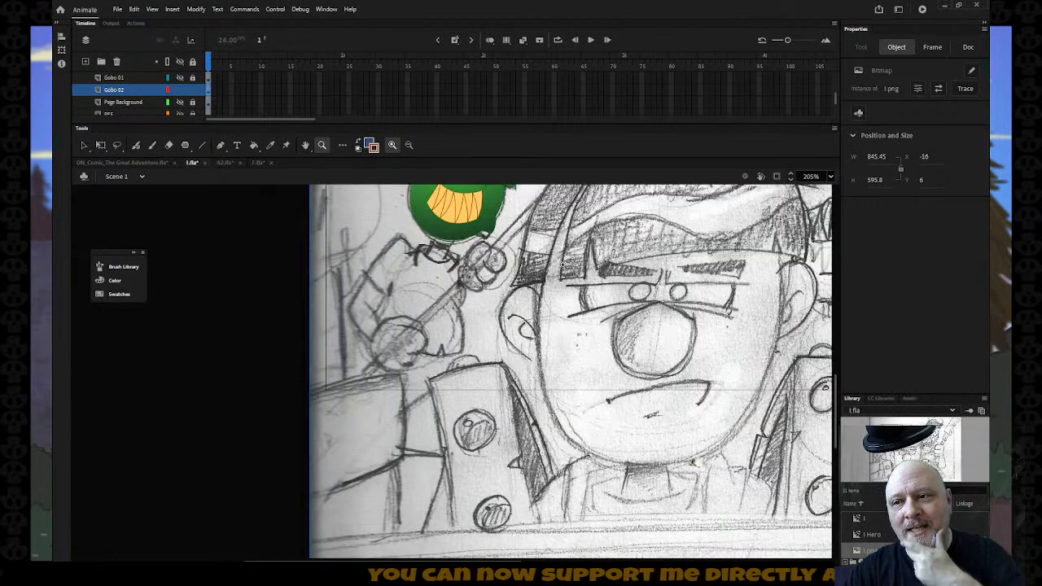
scroll(503, 405, "up", 3)
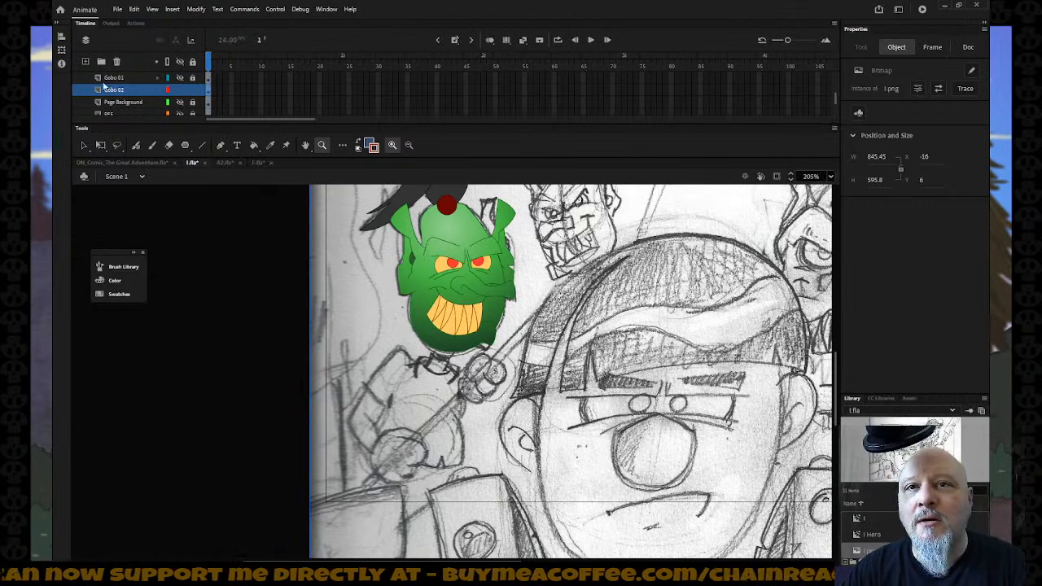
Step: Open the goblin's Gobo 02 symbol for editing and choose the Line tool with a bright green stroke
left_click(84, 145)
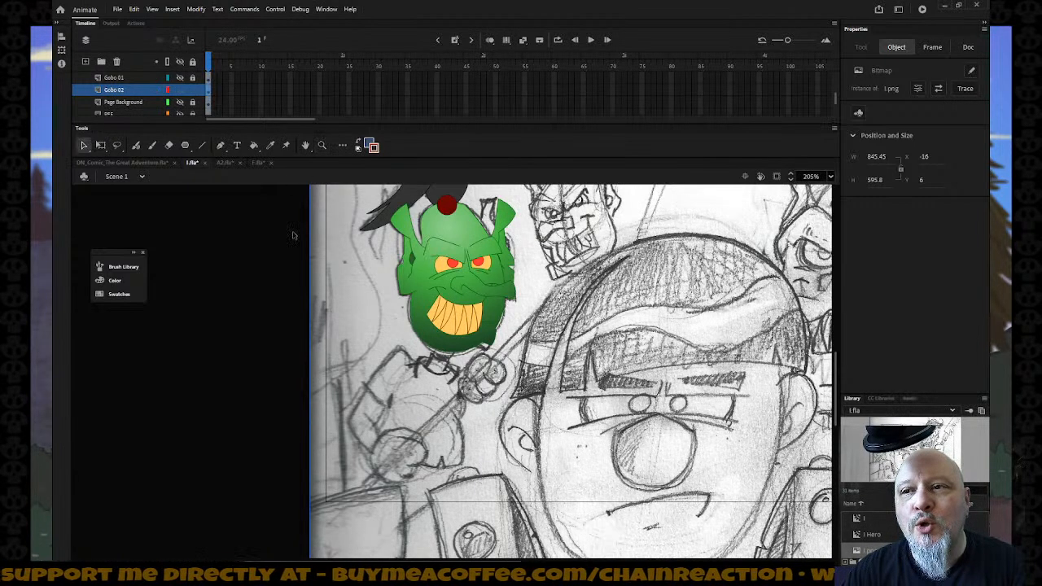
left_click(444, 292)
double_click(443, 291)
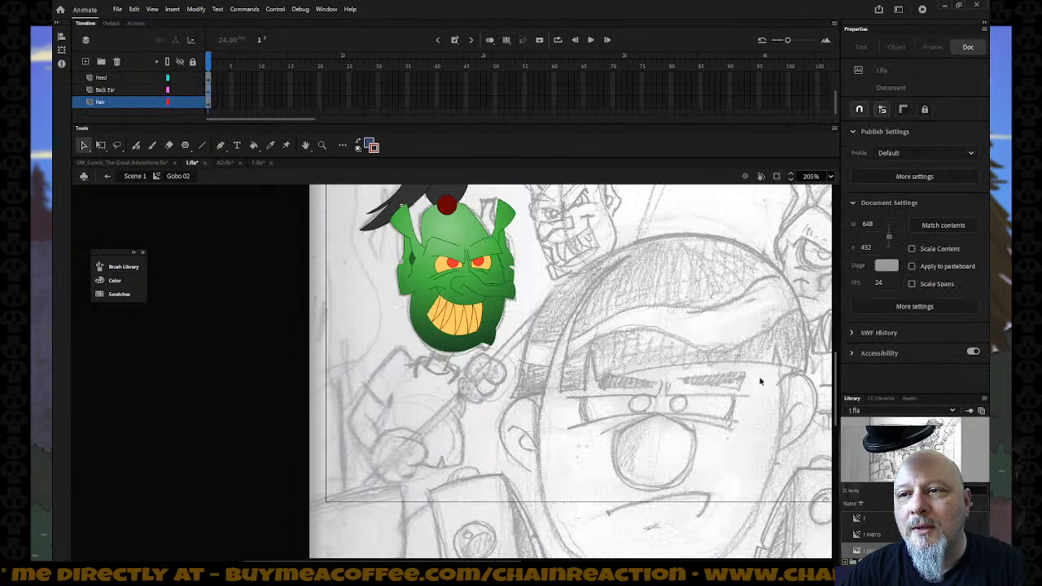
key("z")
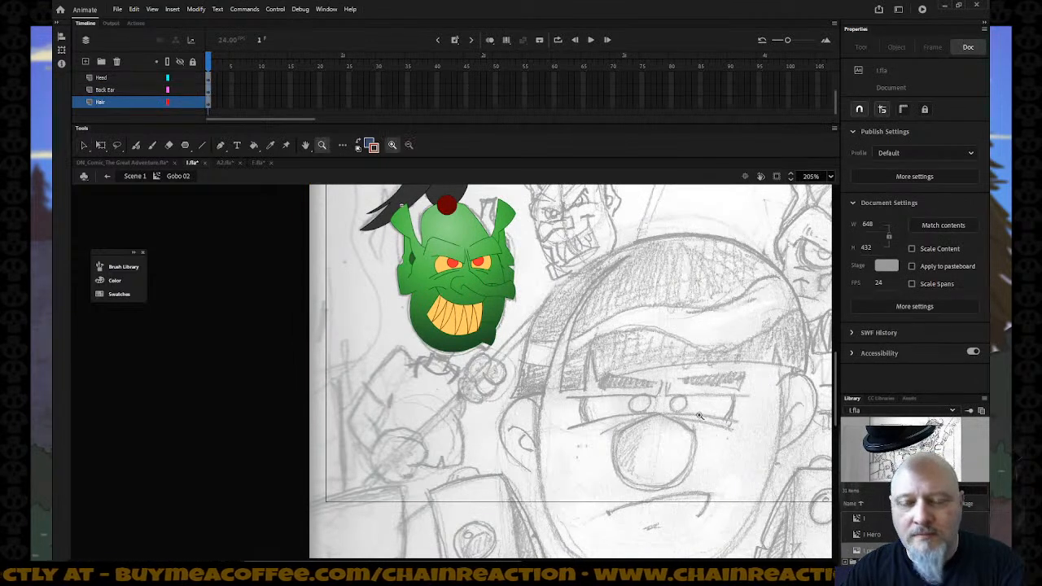
left_click_drag(321, 300, 596, 522)
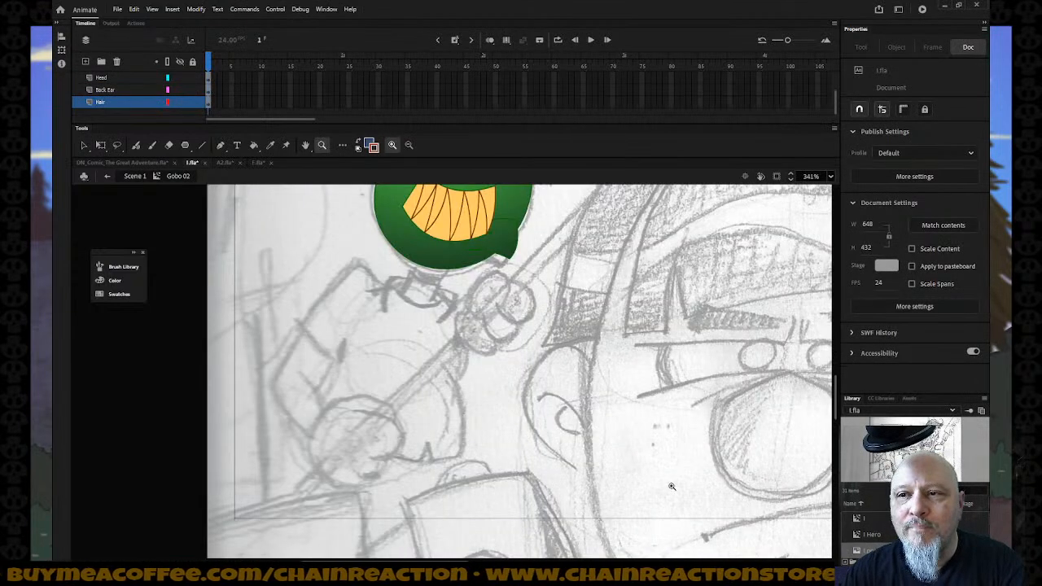
left_click(372, 148)
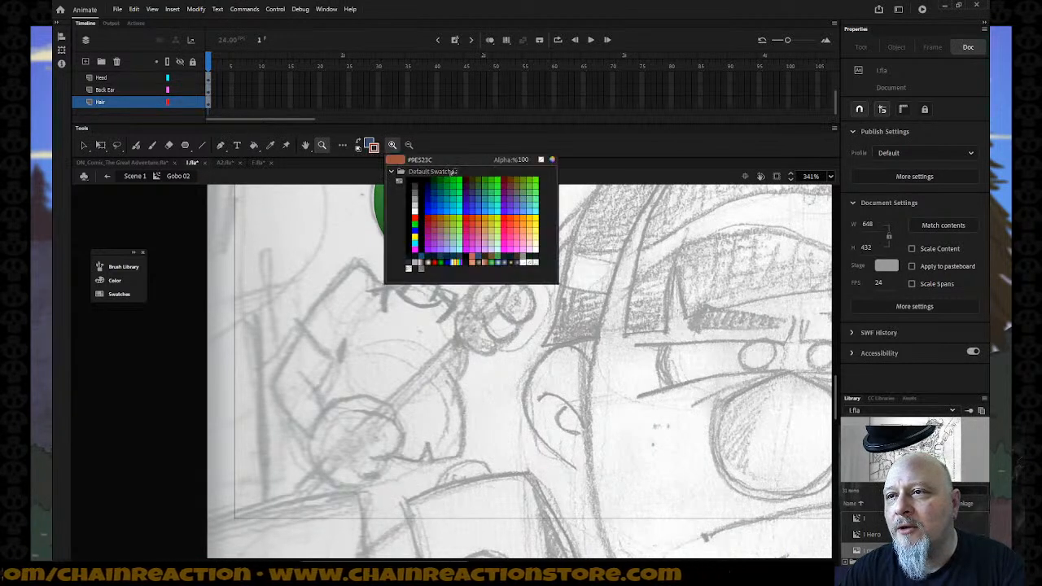
left_click(411, 230)
left_click(202, 145)
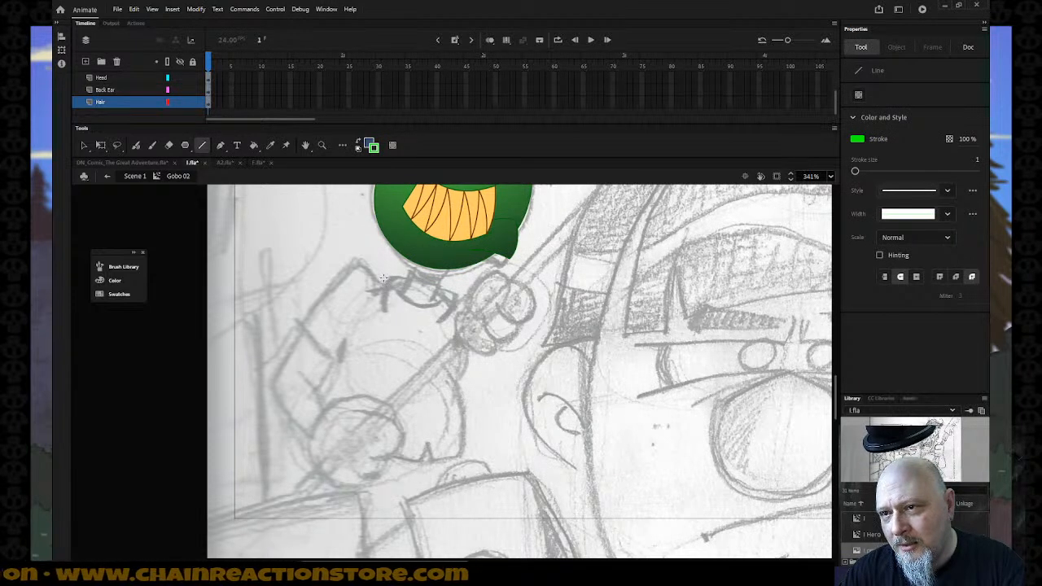
Step: Trace the collar's upper edge below the goblin's chin as a curved line, with a short curved line down from each end
left_click_drag(387, 278, 457, 295)
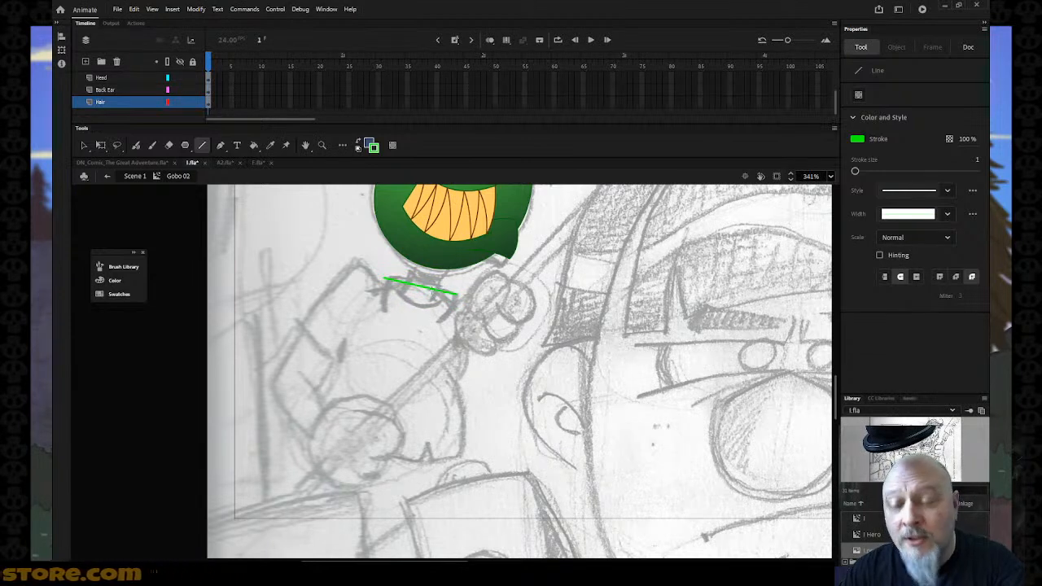
key("v")
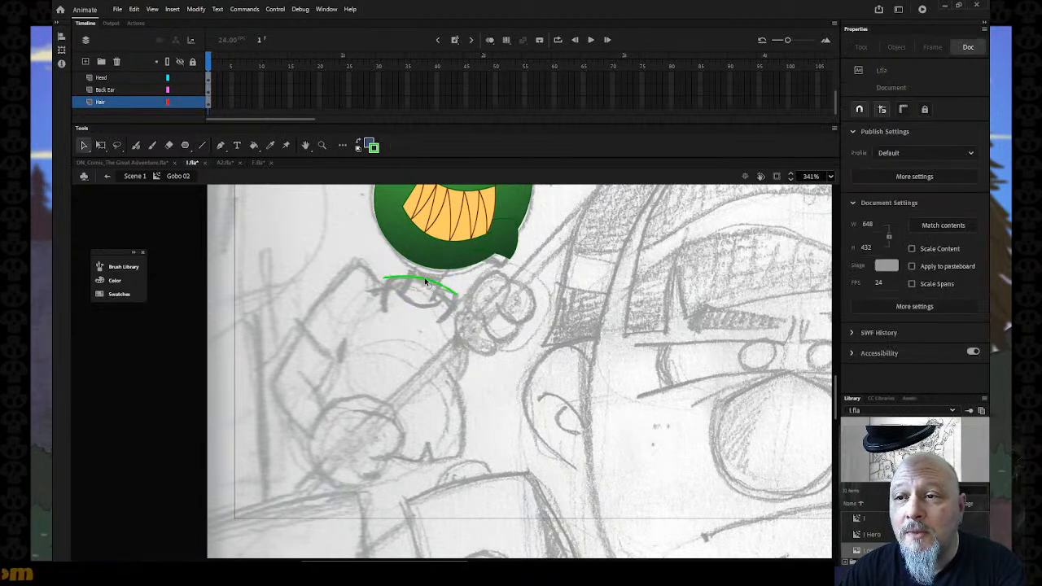
key("n")
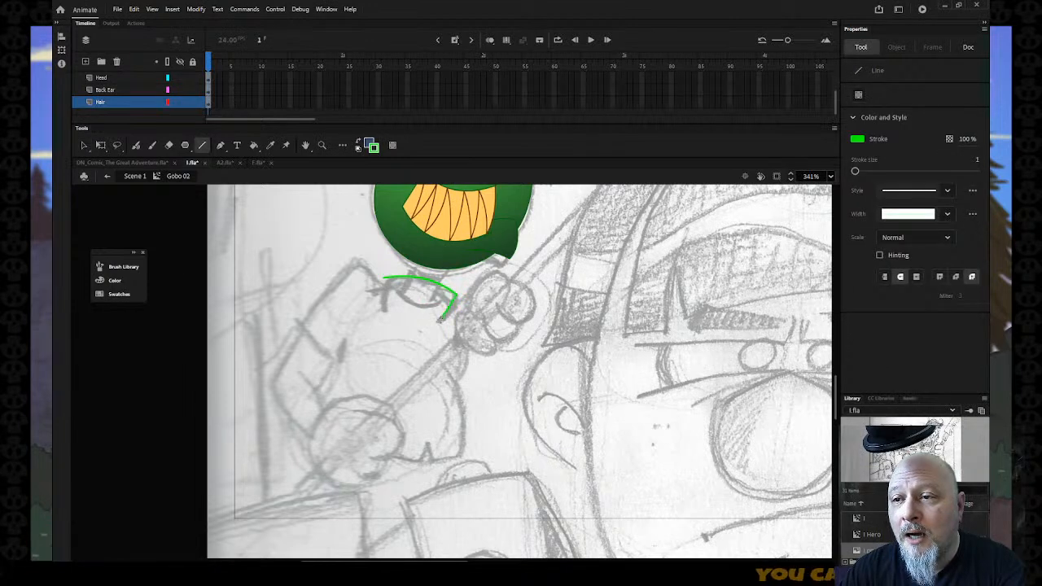
mouse_move(380, 291)
left_mouse_down()
mouse_move(385, 277)
mouse_move(382, 300)
left_mouse_up()
key("v")
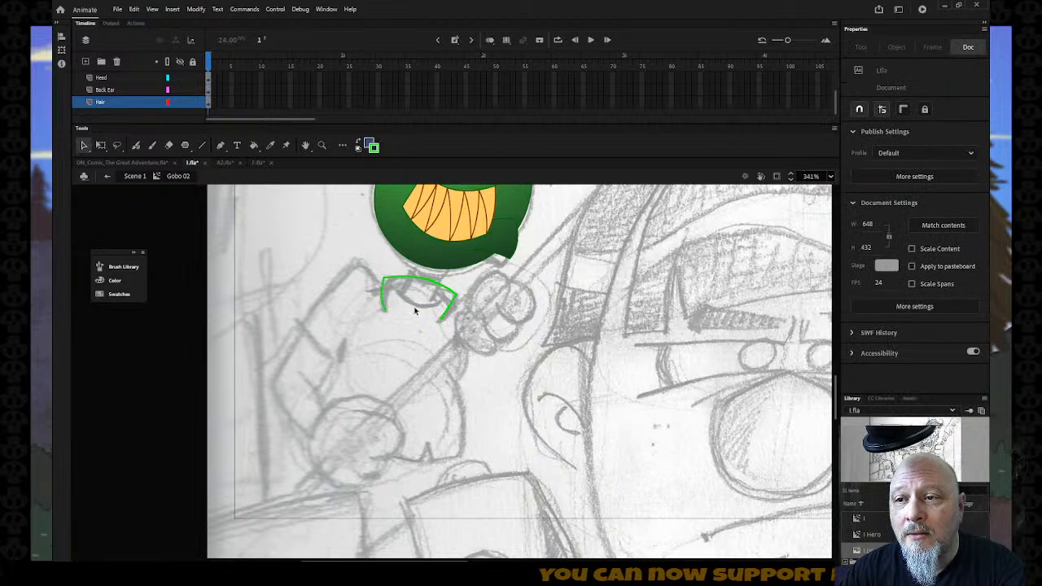
left_click(449, 316)
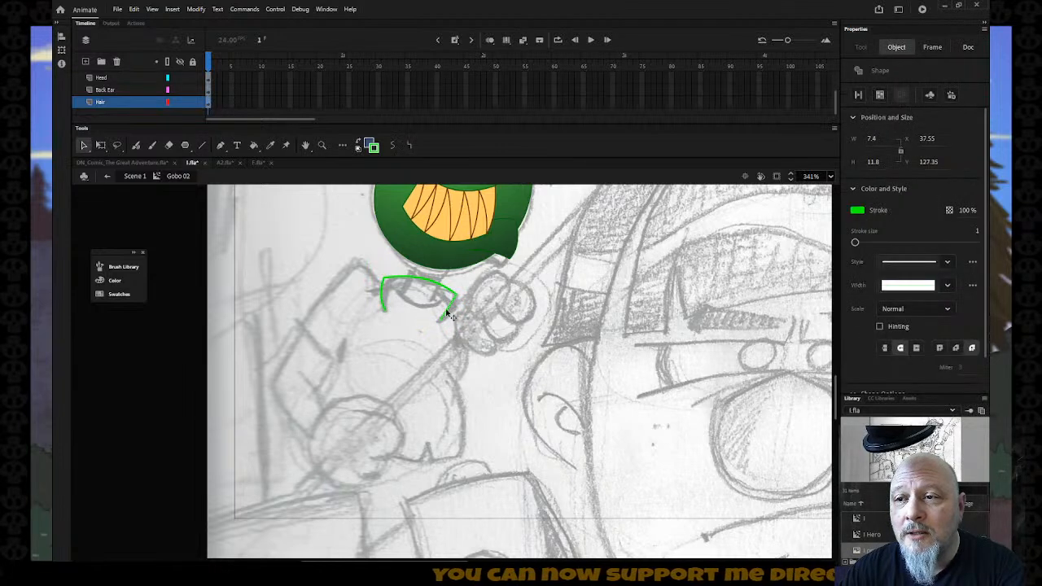
left_click(437, 317)
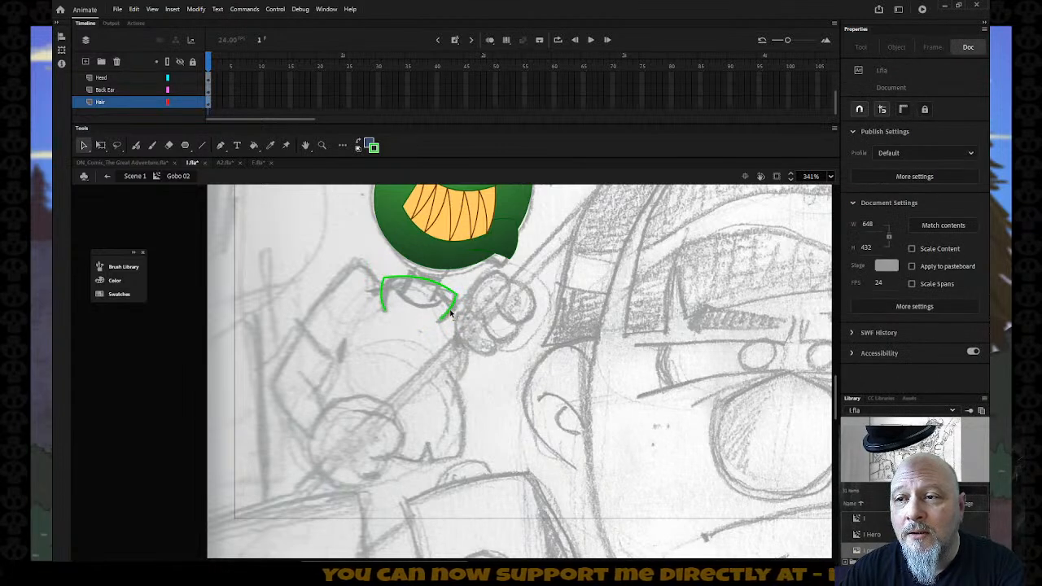
Step: Trace the collar's curved lower edge, plus the shoulder and outer edge of the left sleeve, with green lines
key("n")
left_click_drag(399, 292, 445, 303)
key("v")
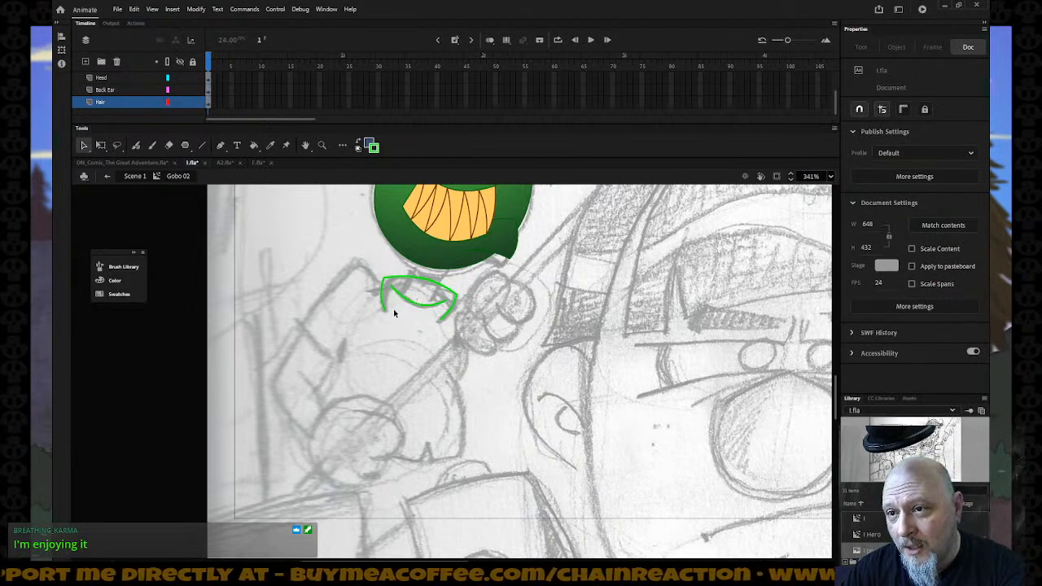
key("n")
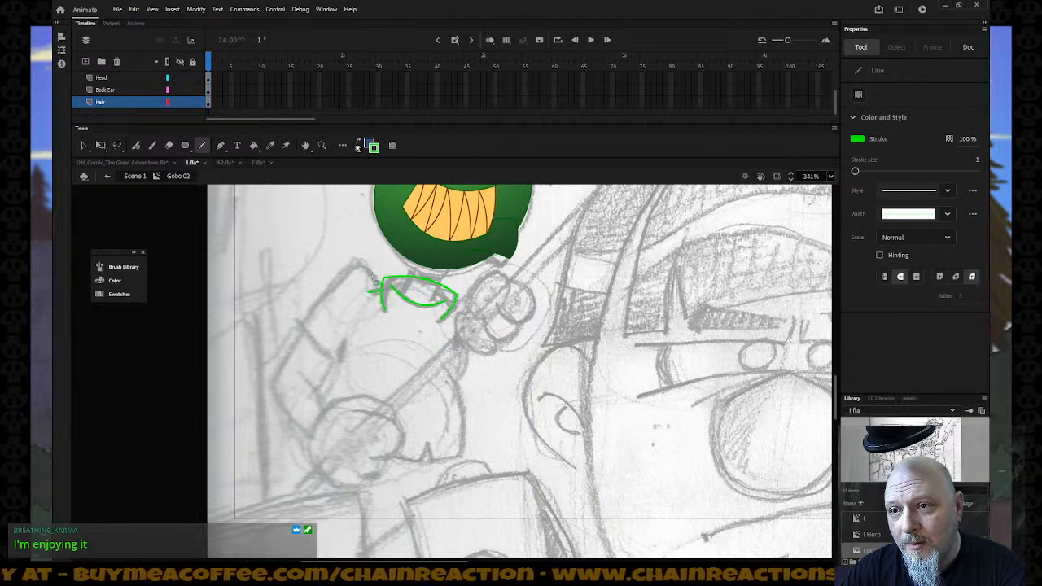
left_click_drag(368, 281, 287, 323)
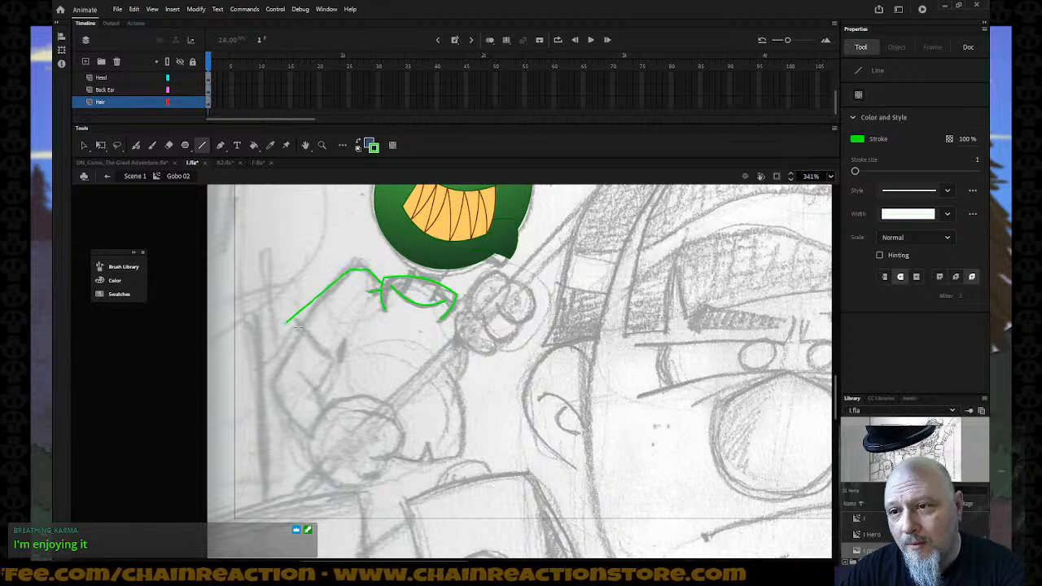
Step: Trace the shirt's right side and bottom hem with green lines, bending both outward and adjusting their shared corner to the sketch
mouse_move(440, 366)
left_mouse_down()
mouse_move(464, 463)
mouse_move(332, 460)
mouse_move(301, 436)
left_mouse_up()
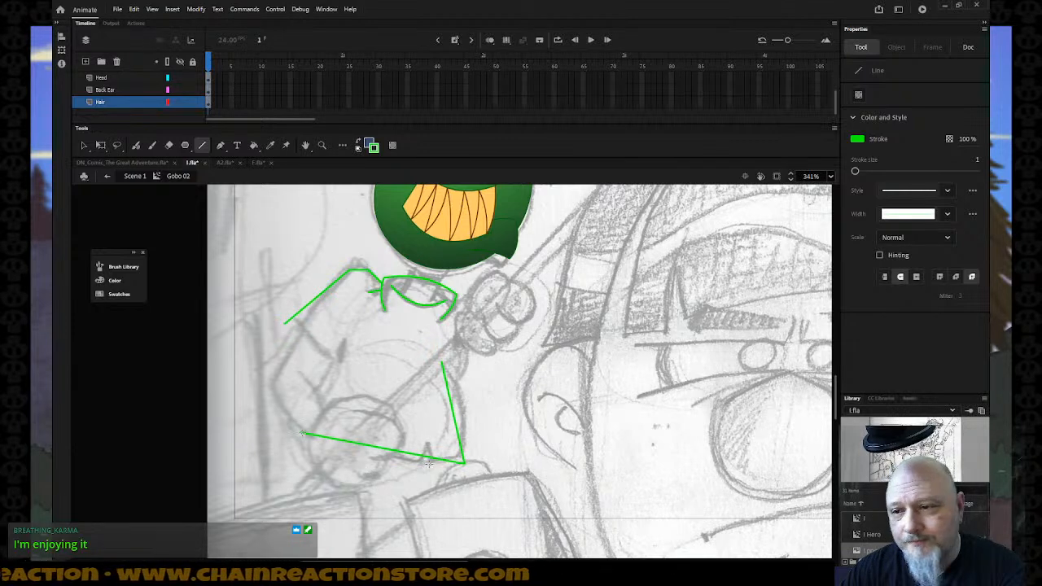
key("v")
left_click_drag(403, 452, 398, 467)
left_click_drag(456, 425, 467, 424)
left_click_drag(464, 463, 465, 457)
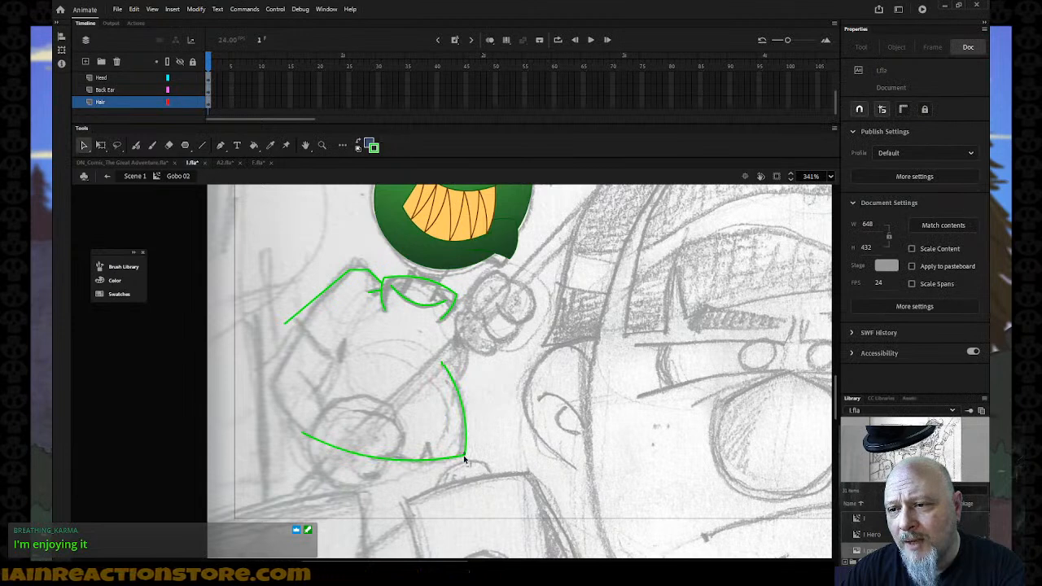
key("n")
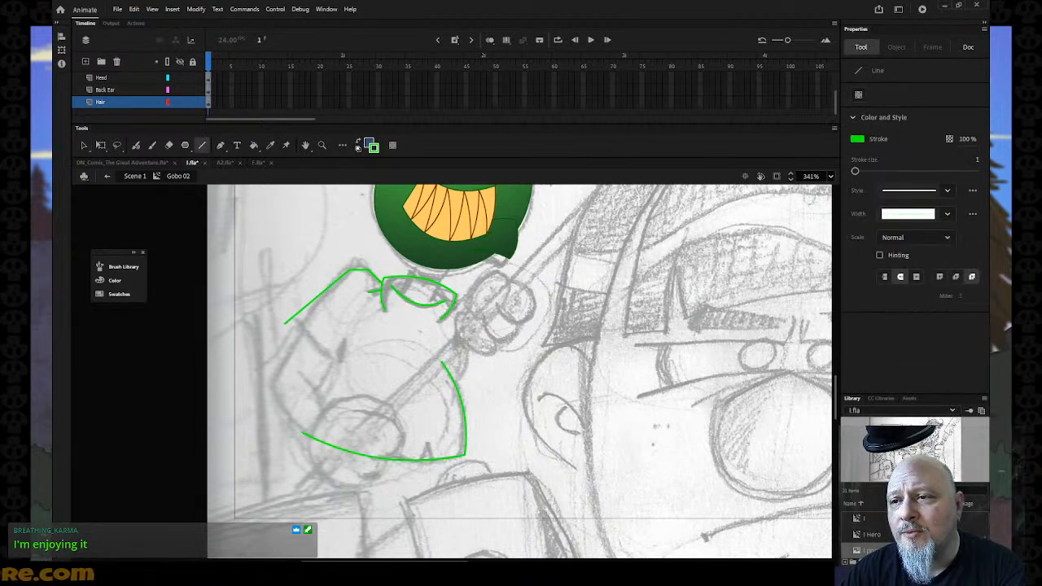
key("v")
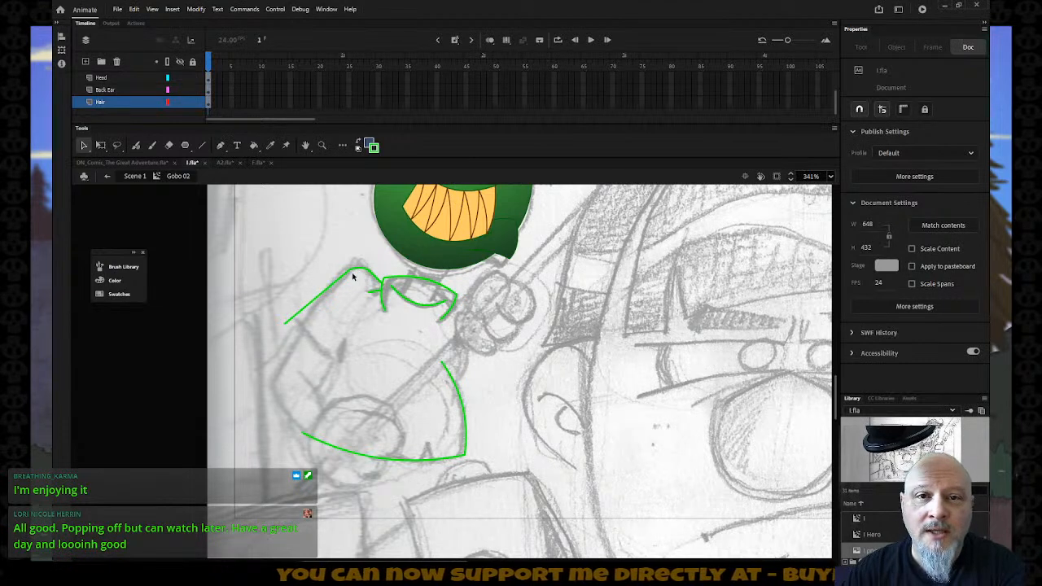
Step: Trace the shirt's left side from the armpit to the hem and close the left sleeve with a curved cuff line
key("n")
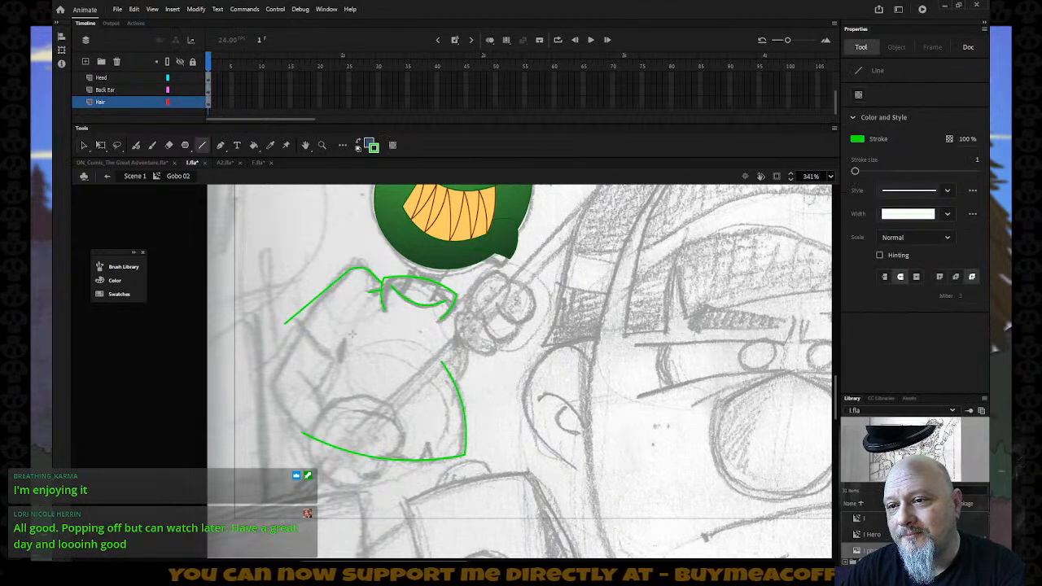
left_click_drag(355, 315, 303, 433)
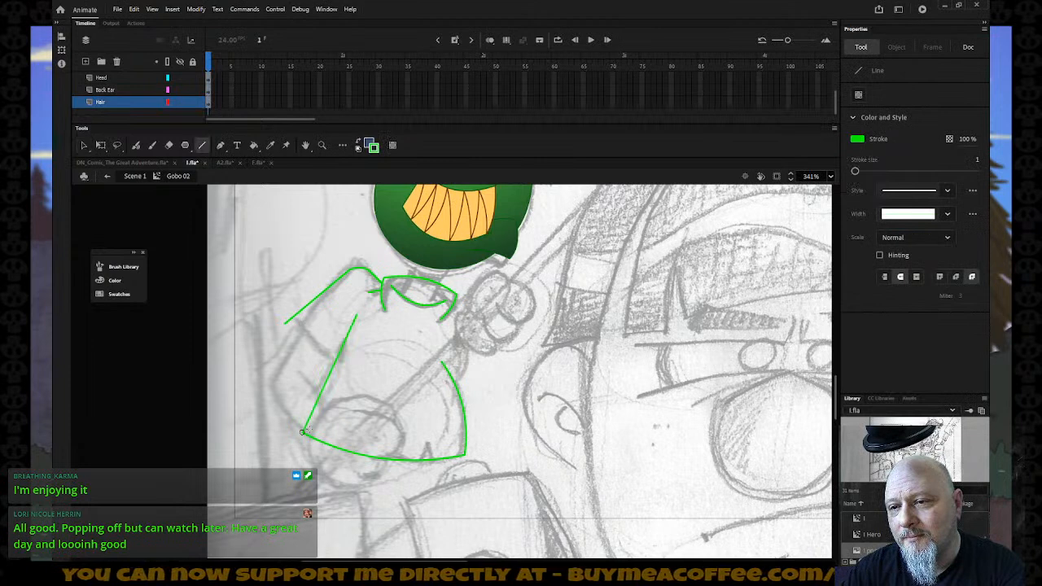
key("v")
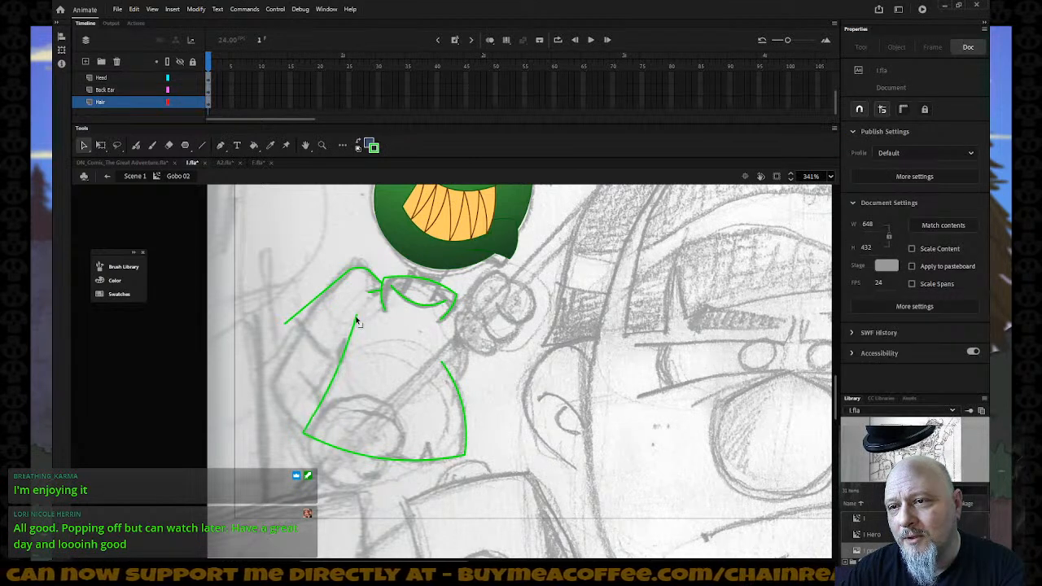
key("n")
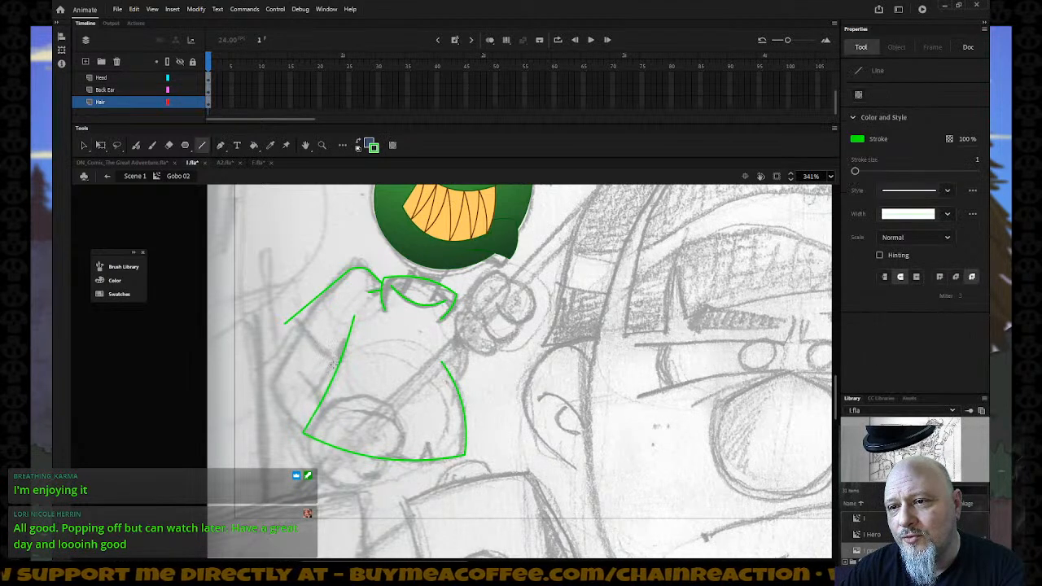
left_click_drag(339, 360, 285, 324)
key("v")
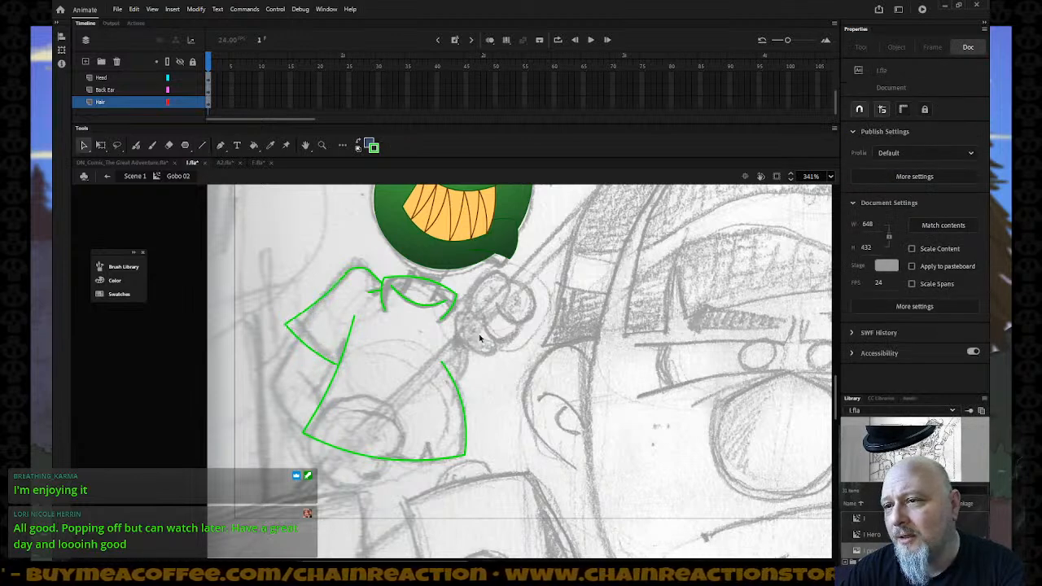
Step: Place a copy of the left sleeve's outline beyond the shirt's right side and flip it horizontally
left_click(373, 289)
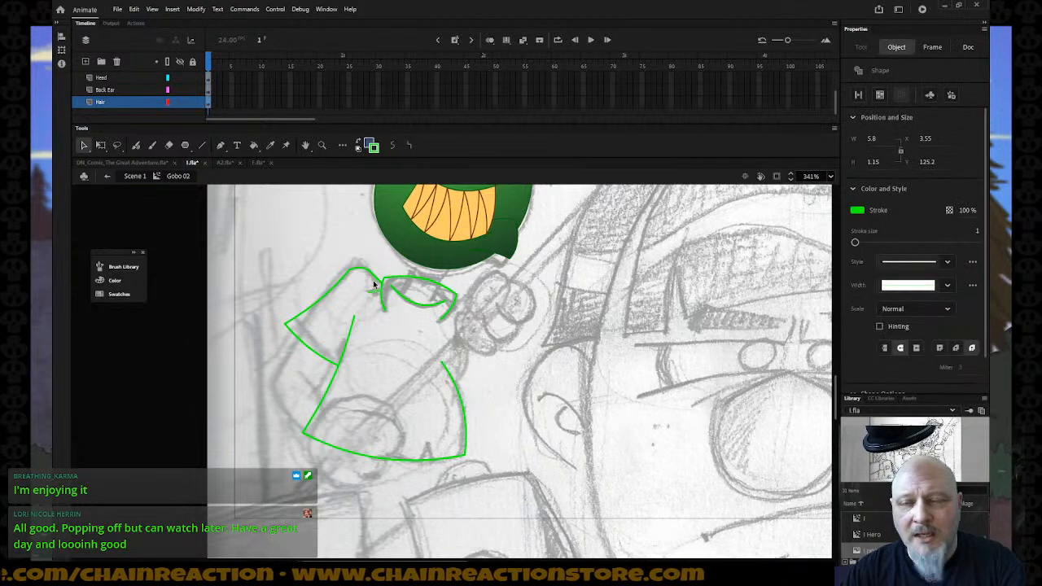
left_click(367, 275)
left_click(345, 280)
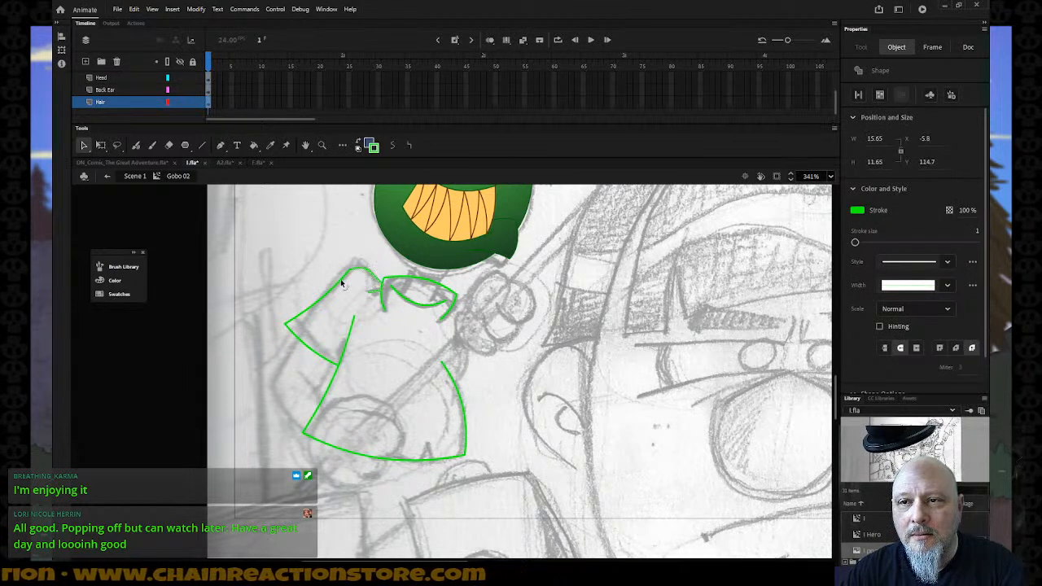
left_click(298, 340, "shift")
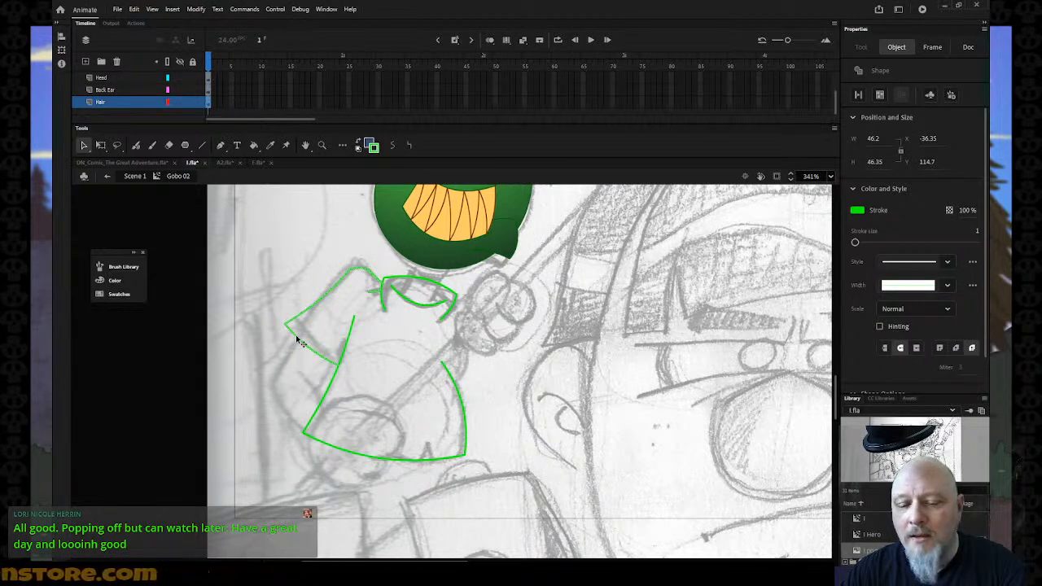
mouse_move(298, 341)
left_mouse_down()
mouse_move(383, 379)
mouse_move(505, 407)
mouse_move(509, 399)
left_mouse_up()
left_click(196, 10)
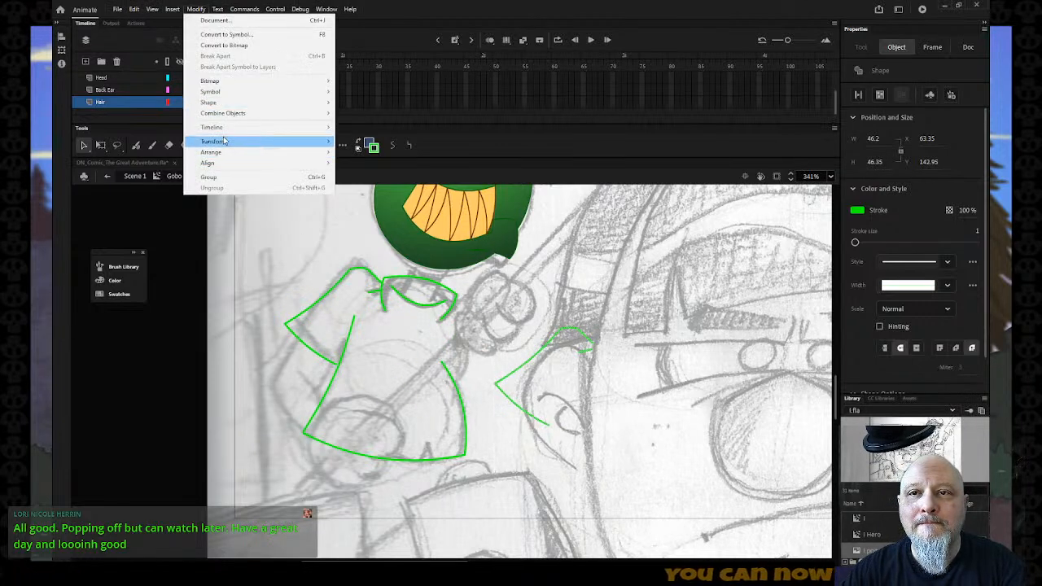
mouse_move(263, 141)
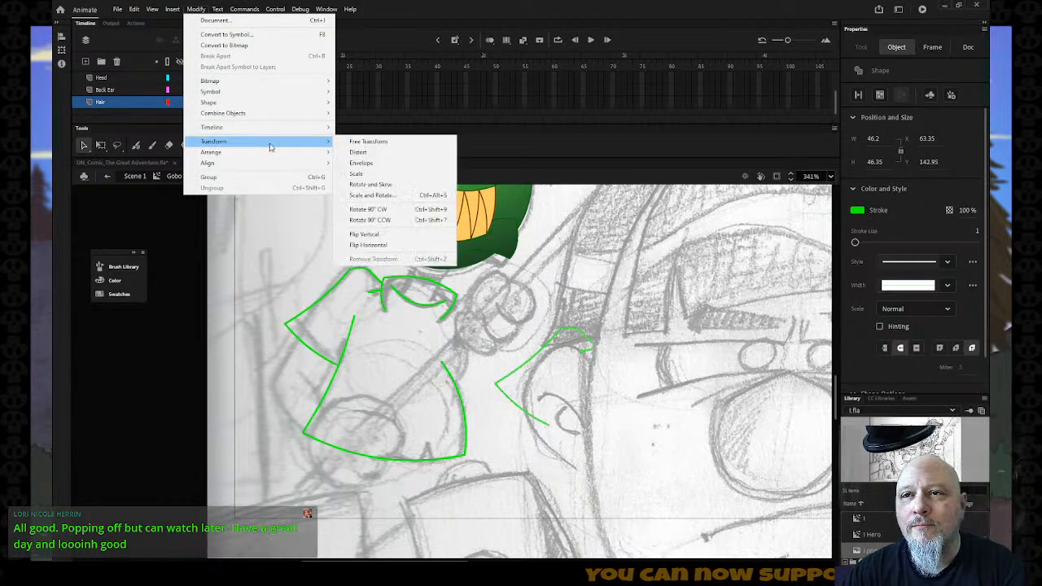
left_click(391, 248)
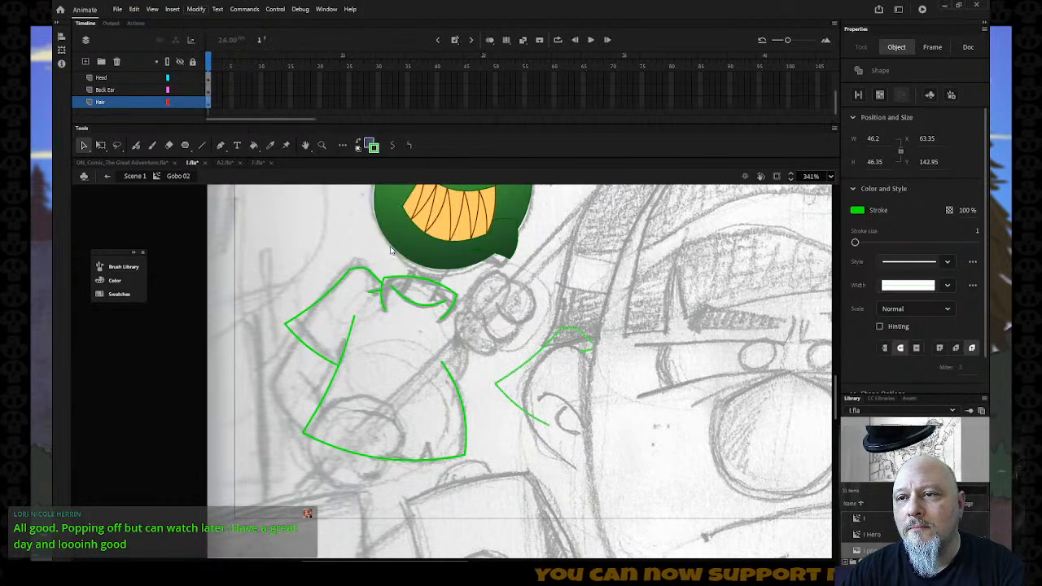
Step: Move the flipped sleeve copy closer to the shirt's right shoulder and rotate it clockwise so it hangs more steeply
left_click(480, 334)
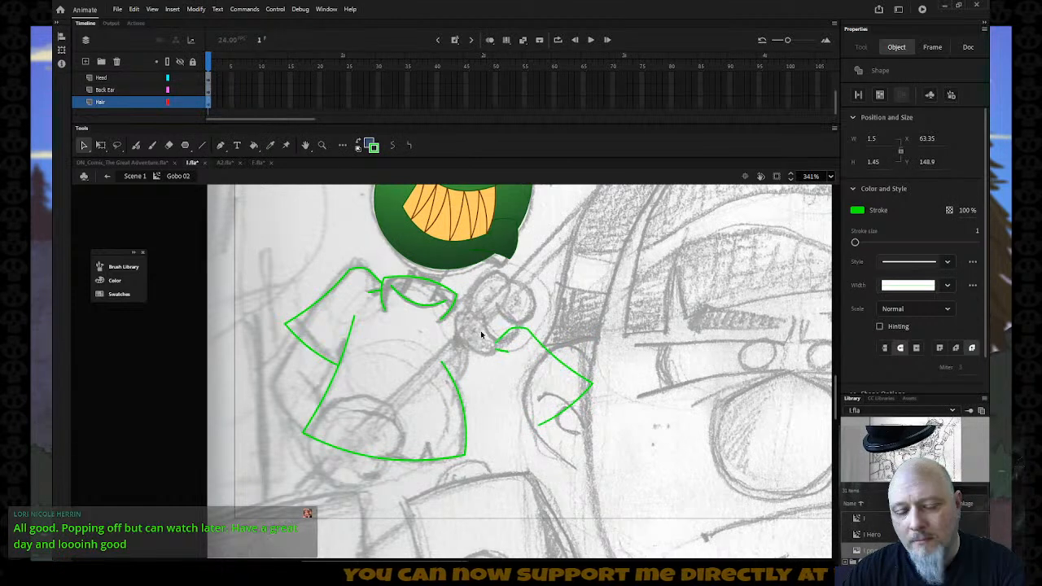
left_click(543, 345)
left_click_drag(543, 345, 503, 319)
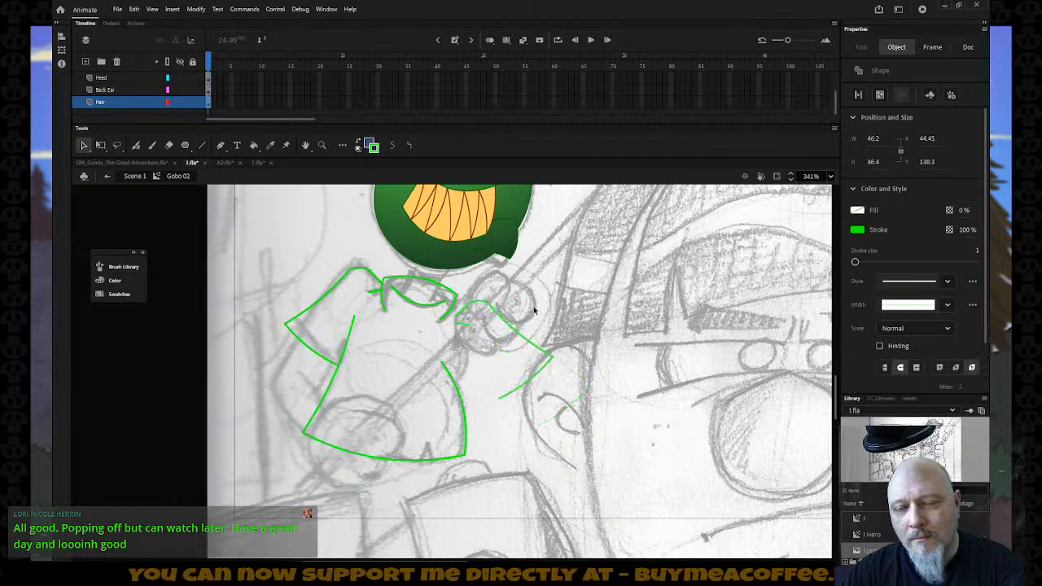
key("q")
left_click_drag(567, 303, 573, 331)
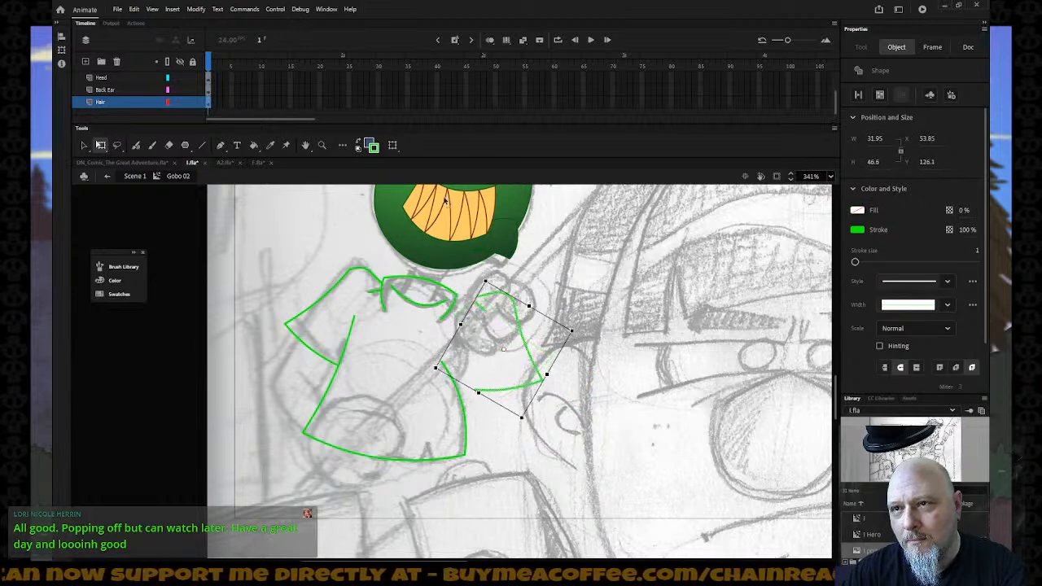
Step: Set the sleeve copy's stroke to blue and fit it against the collar's right end, scaled down to about 27.4 by 39.95
left_click(373, 147)
left_click(389, 249)
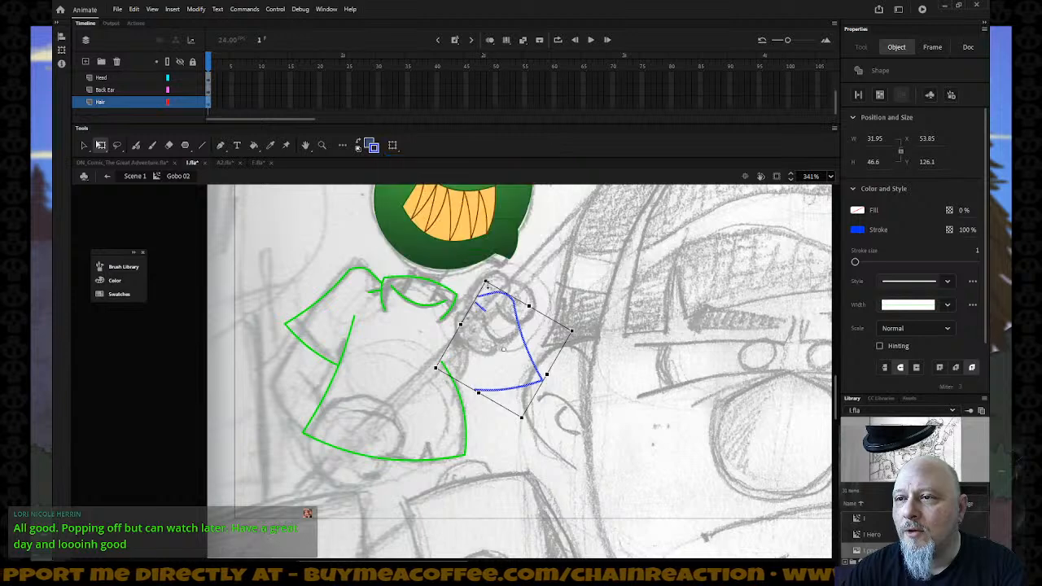
left_click_drag(495, 302, 470, 310)
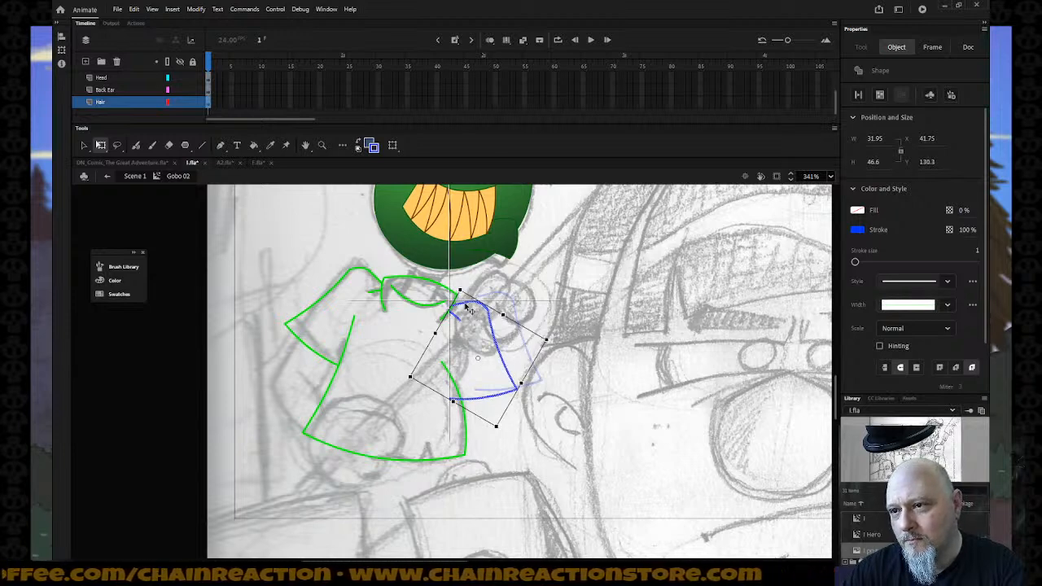
left_click_drag(469, 311, 470, 310)
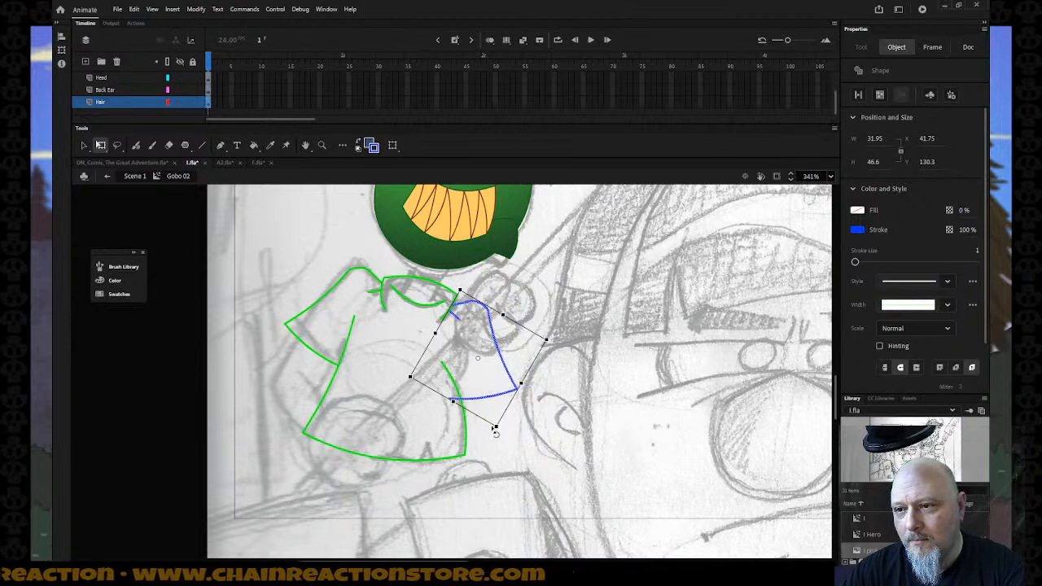
left_click_drag(496, 426, 493, 417)
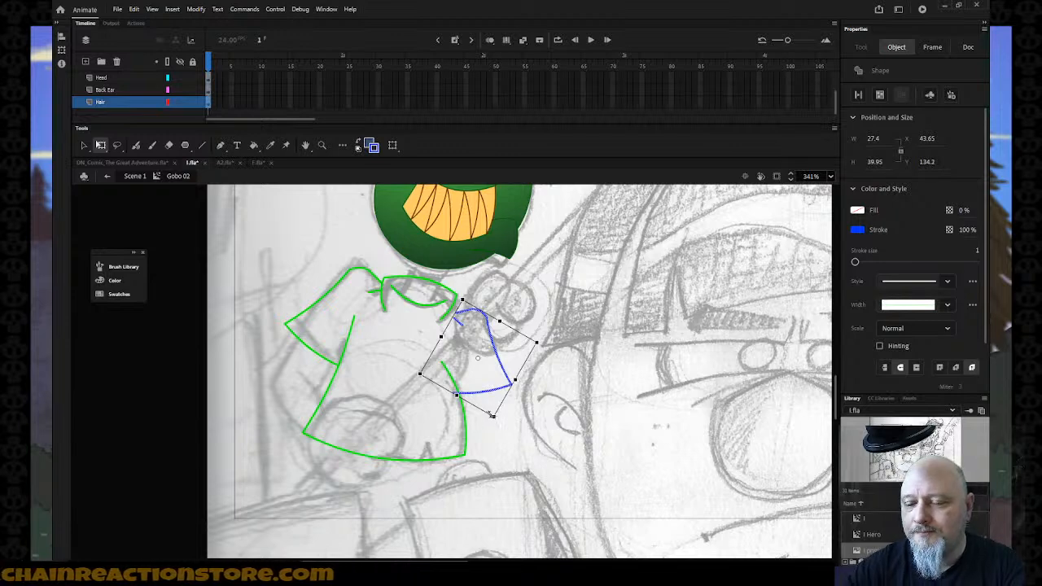
Step: Nudge the blue sleeve to X 41.85, Y 130.8 so it meets the right end of the collar
key("Left")
key("Left")
key("Left")
key("Left")
key("Left")
key("Left")
key("Left")
key("Left")
key("Left")
key("Left")
key("Left")
key("Up")
key("Up")
key("Up")
key("Up")
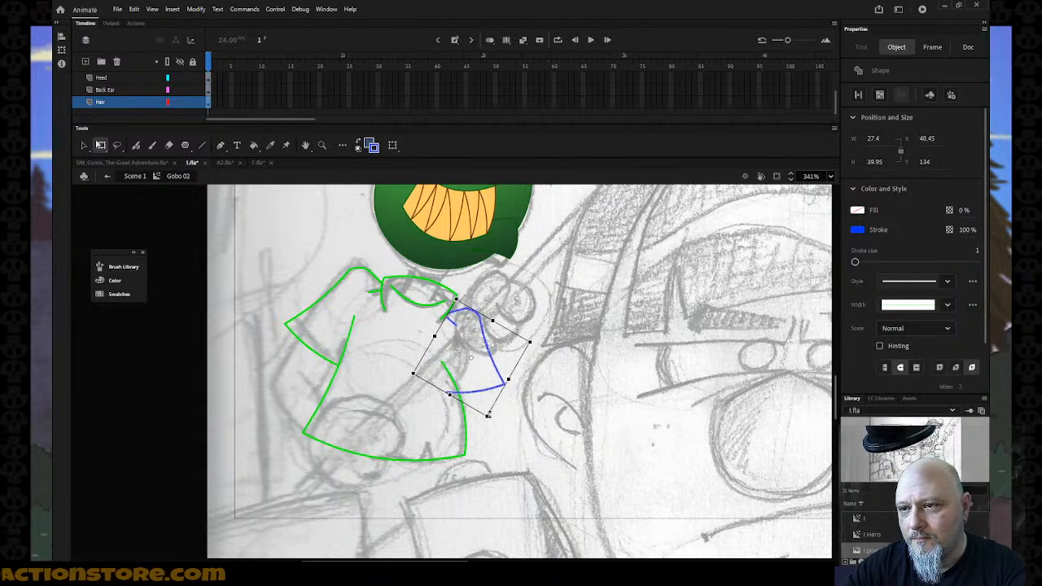
left_click_drag(488, 414, 490, 412)
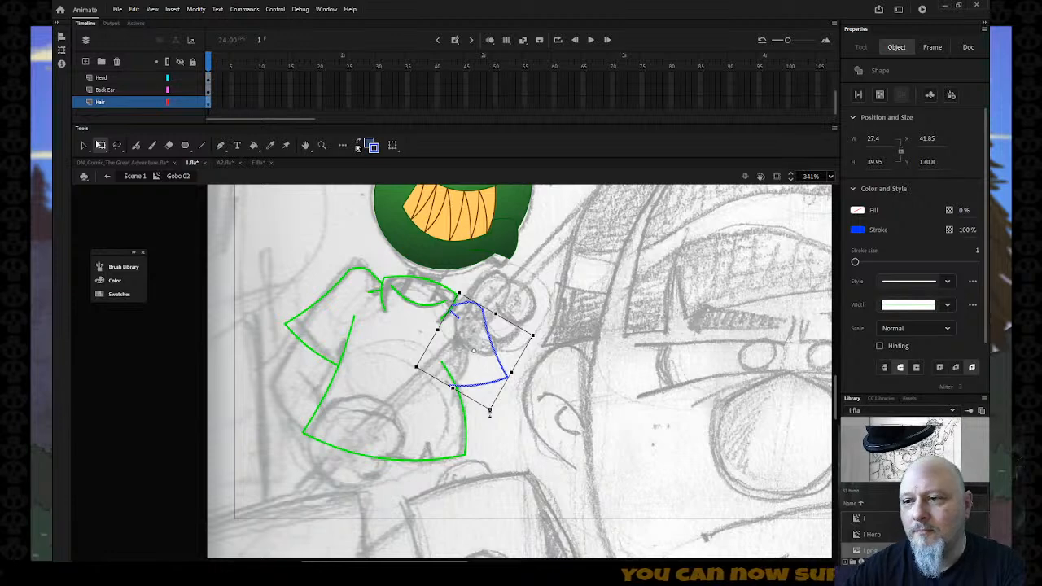
Step: Bend the blue sleeve's cuff line upward and delete its short overhang inside the shirt's right side
left_click(506, 460)
left_click_drag(477, 389, 479, 374)
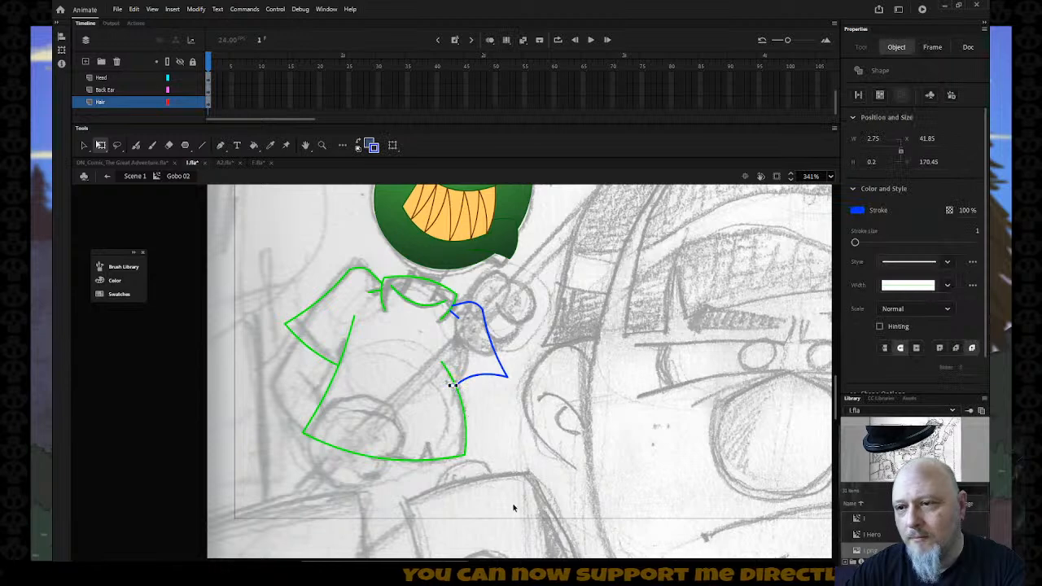
left_click(514, 461)
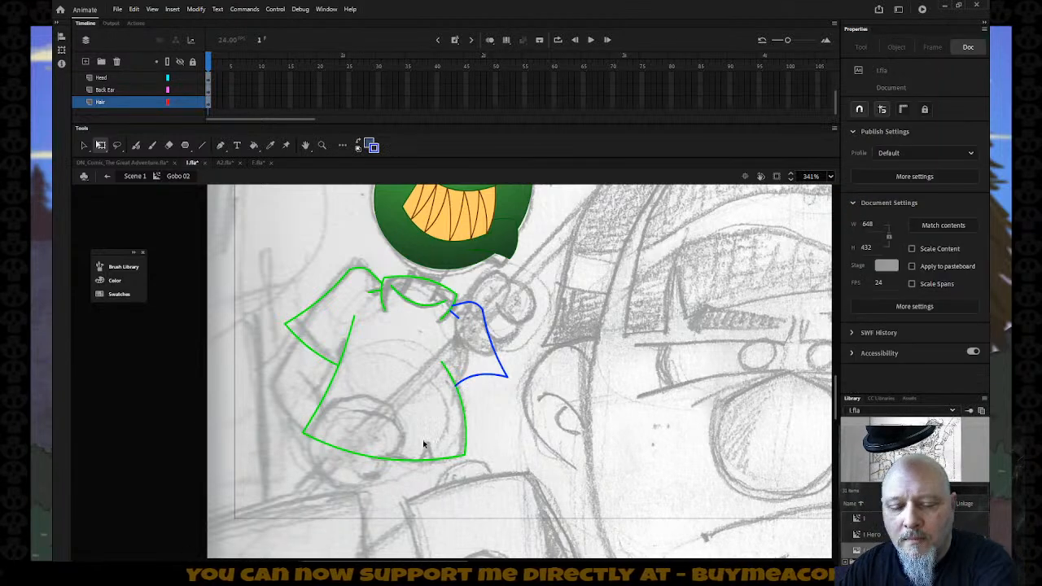
Step: Draw a small blue pointed notch in the shirt's hem, trimming the excess segments and curving its two sides
key("n")
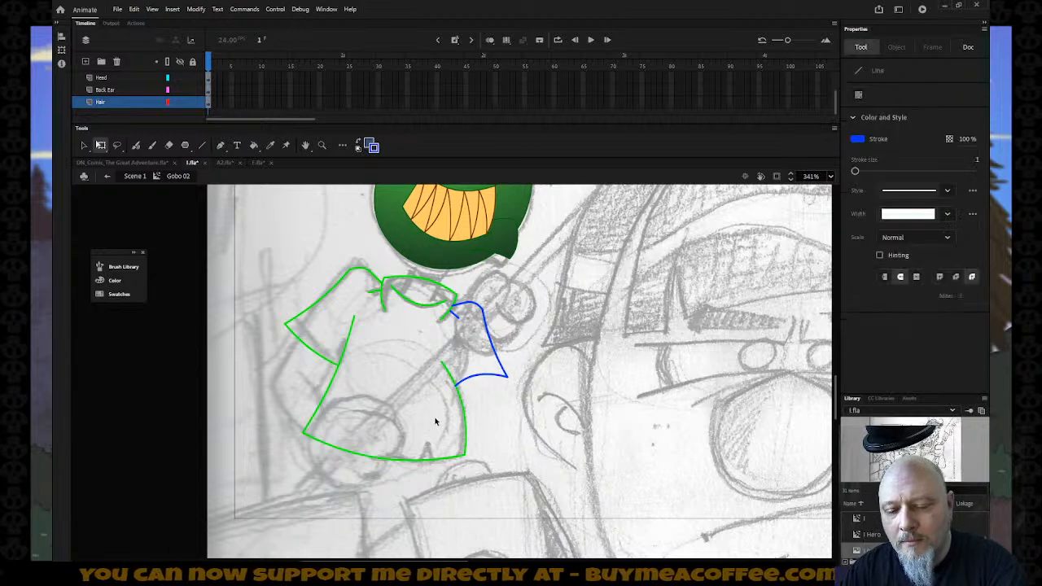
mouse_move(427, 434)
left_mouse_down()
mouse_move(417, 463)
mouse_move(432, 460)
left_mouse_up()
key("v")
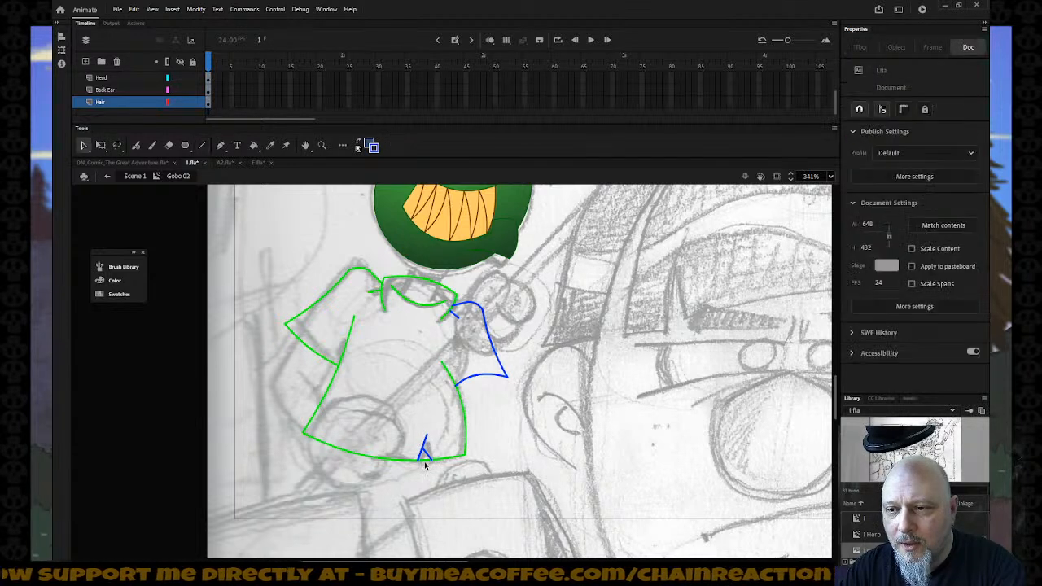
left_click(425, 461)
key("Delete")
left_click(425, 442)
key("Delete")
left_click_drag(425, 447, 427, 445)
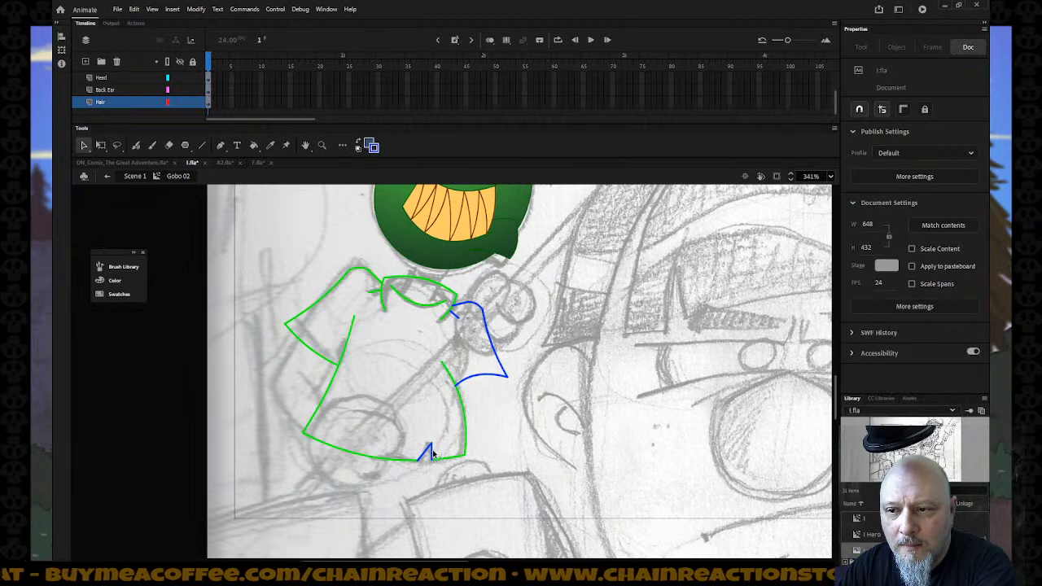
left_click_drag(425, 454, 429, 441)
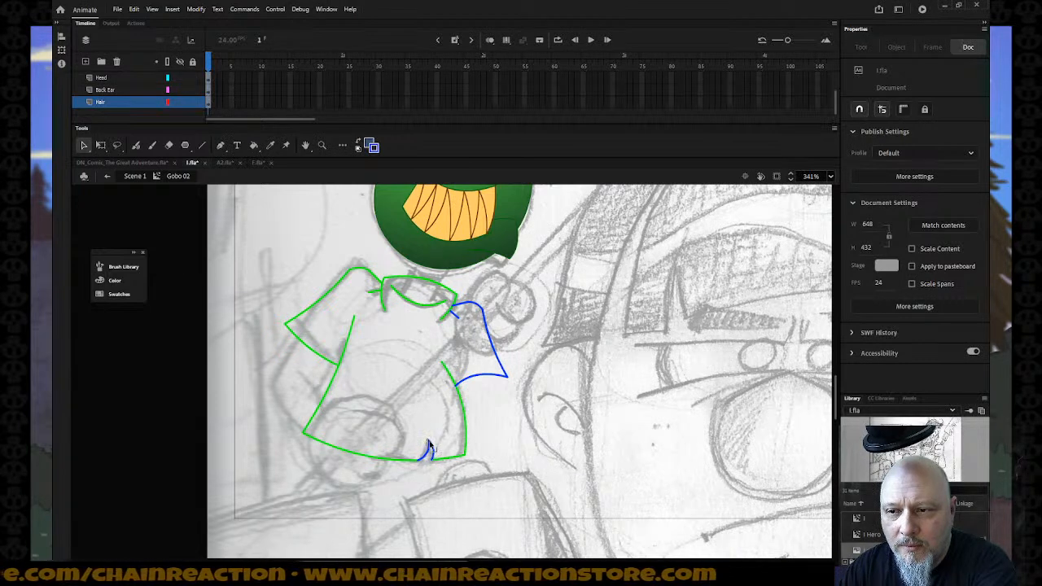
left_click(429, 452)
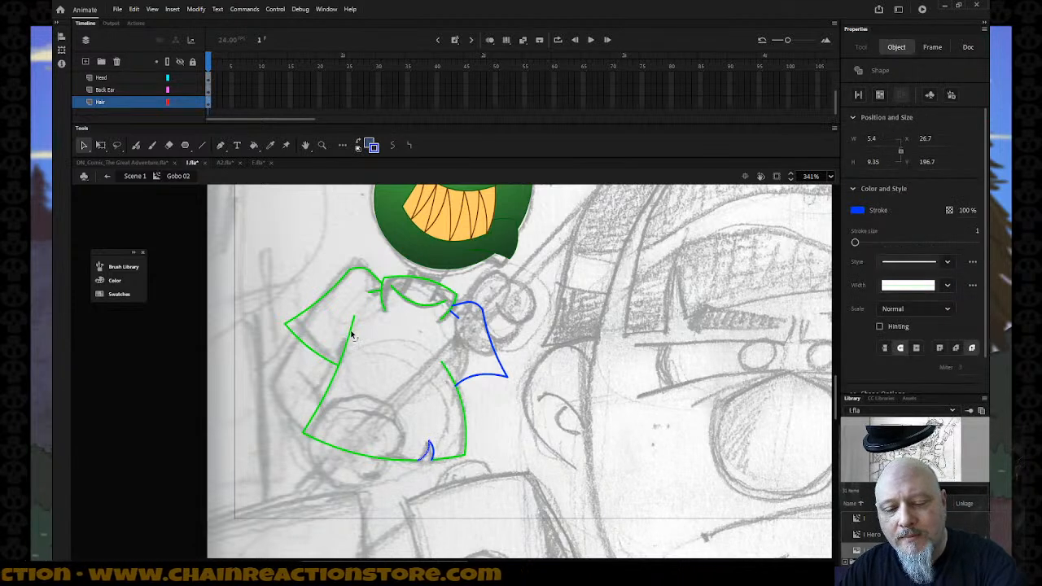
Step: Draw a short blue crease line beside the upper end of the shirt's left side line
key("n")
left_click_drag(345, 320, 349, 334)
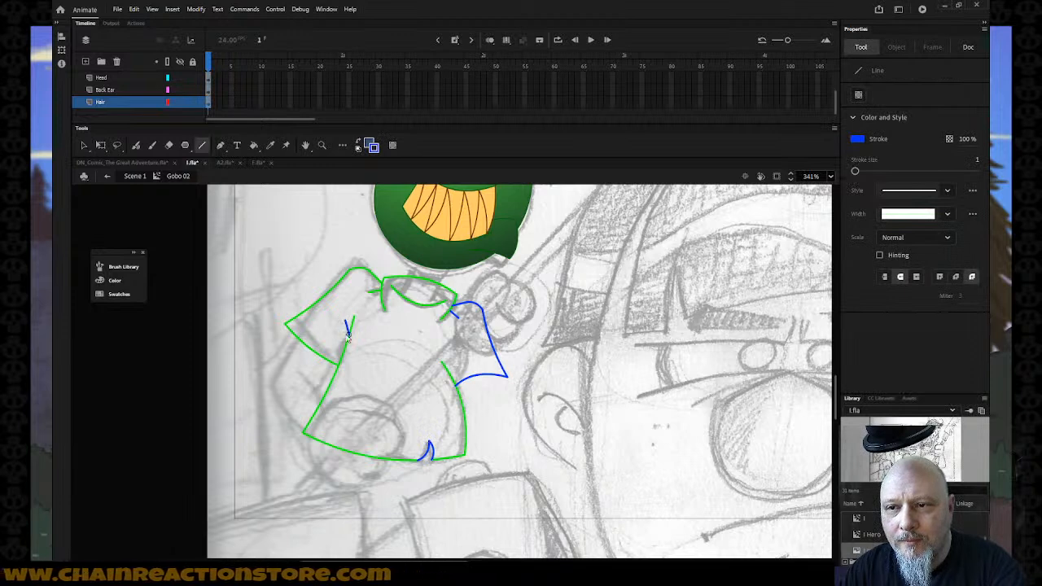
key("v")
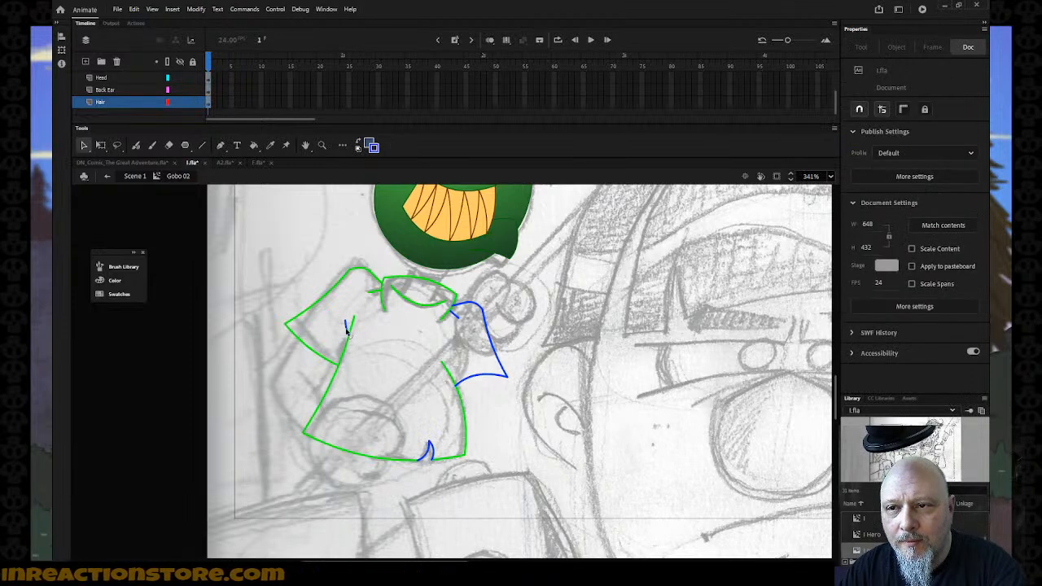
key("n")
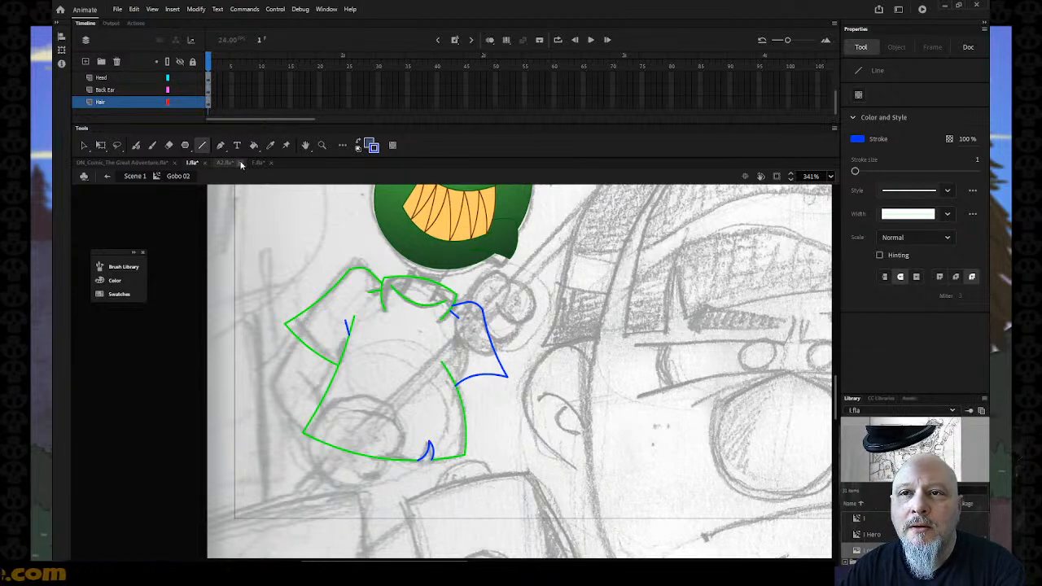
Step: Open H.fla, examine the spear-carrying goblin's shirt up close as a reference, and return to the Gobo 02 drawing
left_click(118, 9)
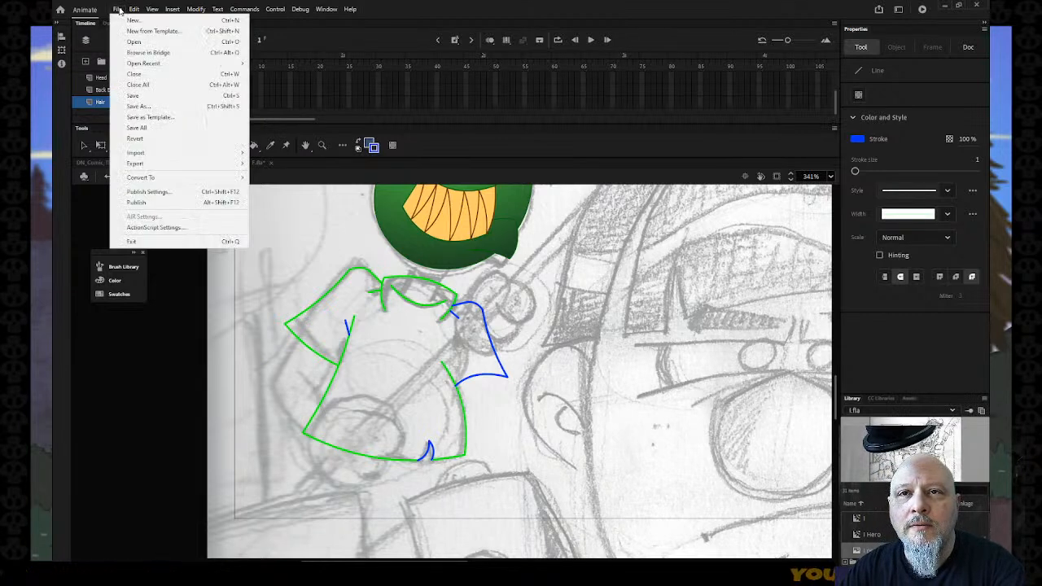
left_click(137, 44)
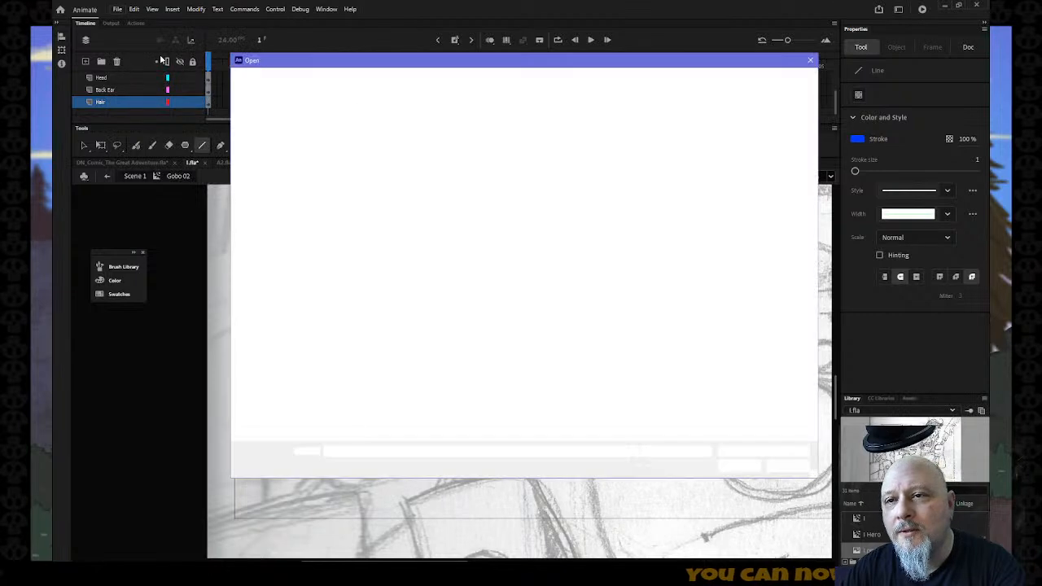
double_click(382, 237)
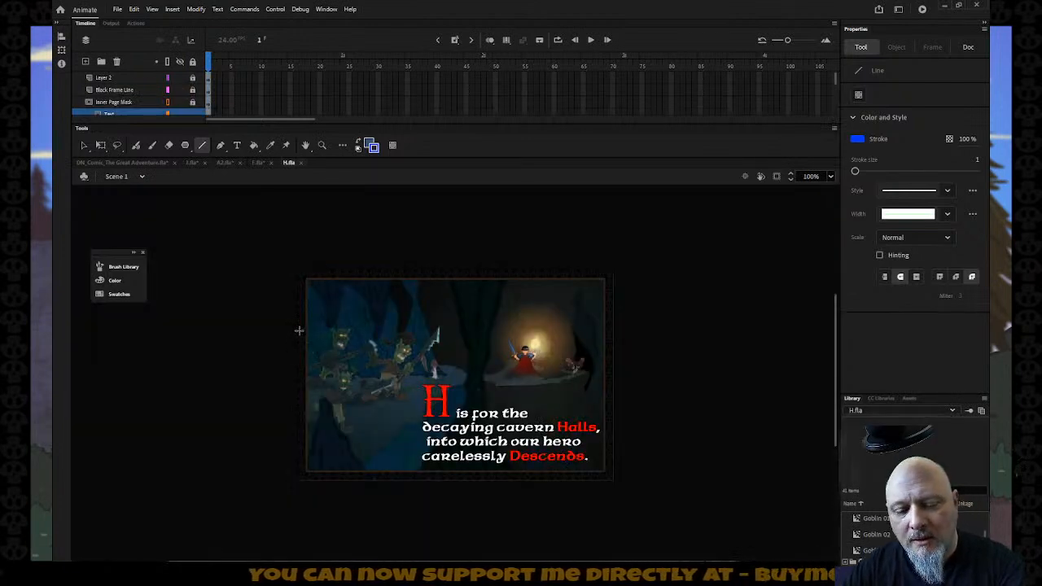
key("z")
left_click_drag(300, 330, 361, 387)
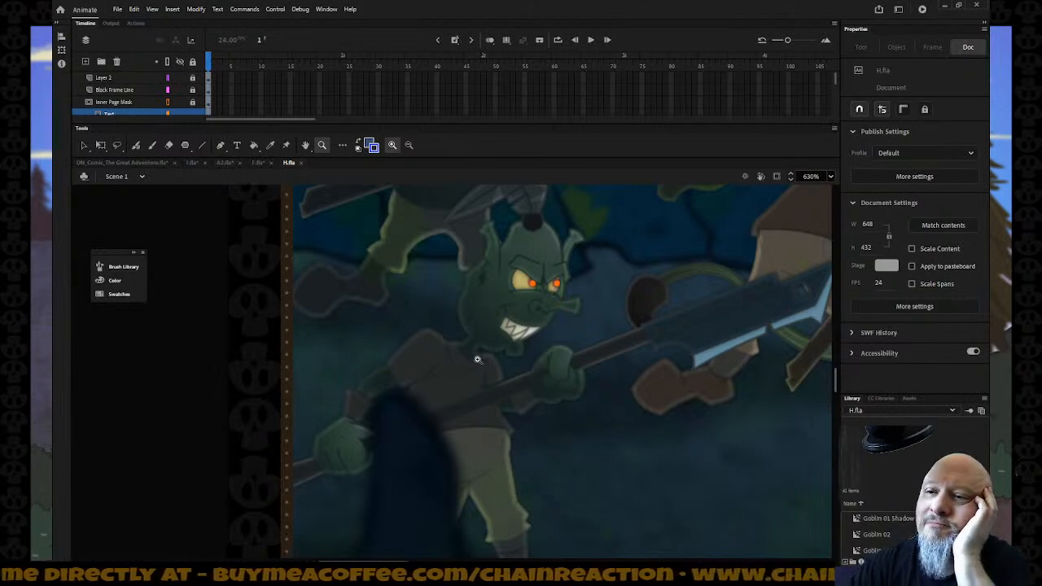
left_click(198, 165)
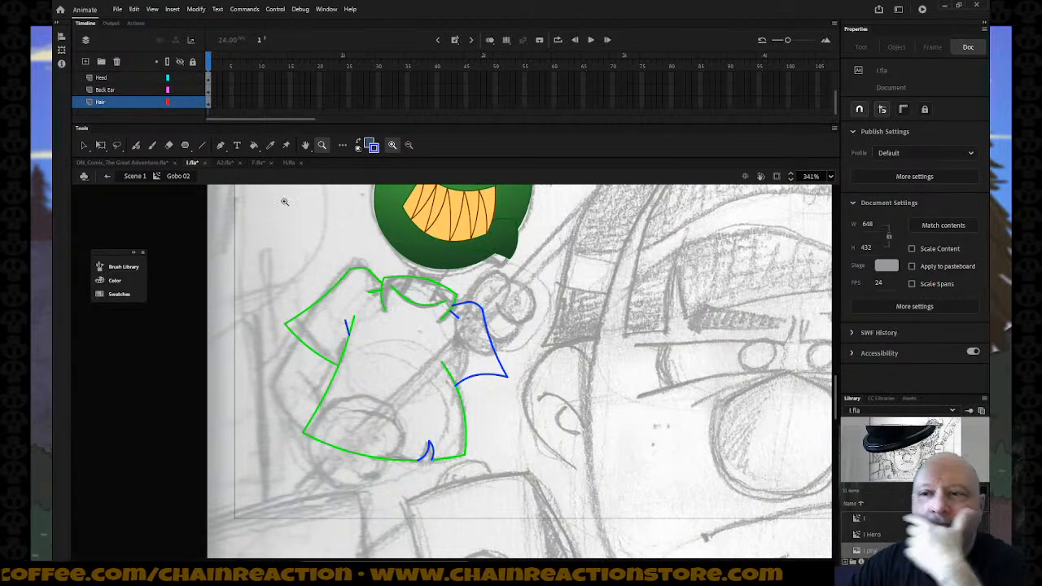
Step: Delete the green strokes hanging below both ends of the collar
left_click(84, 146)
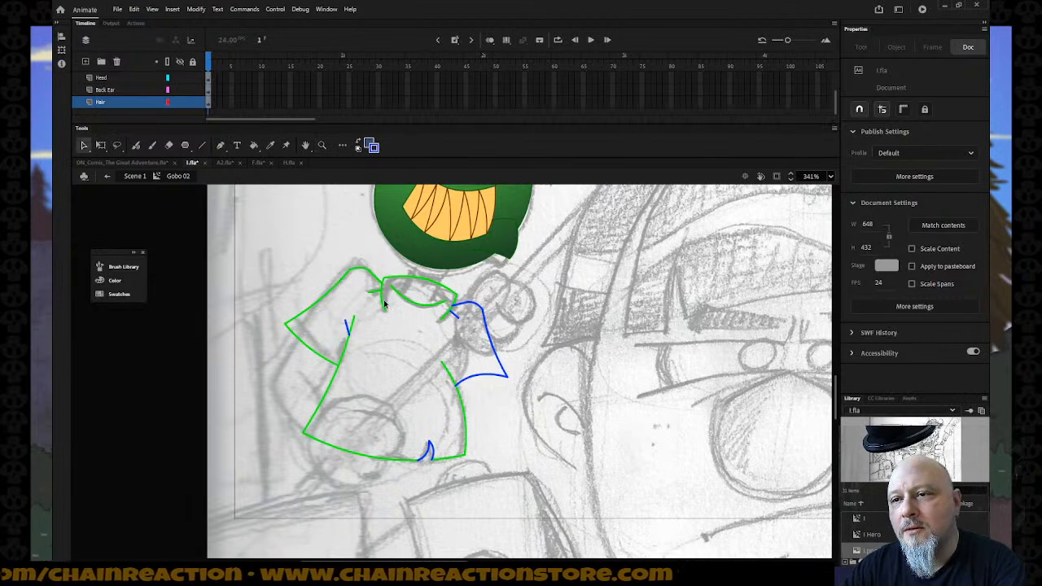
left_click(383, 305)
left_click(386, 318)
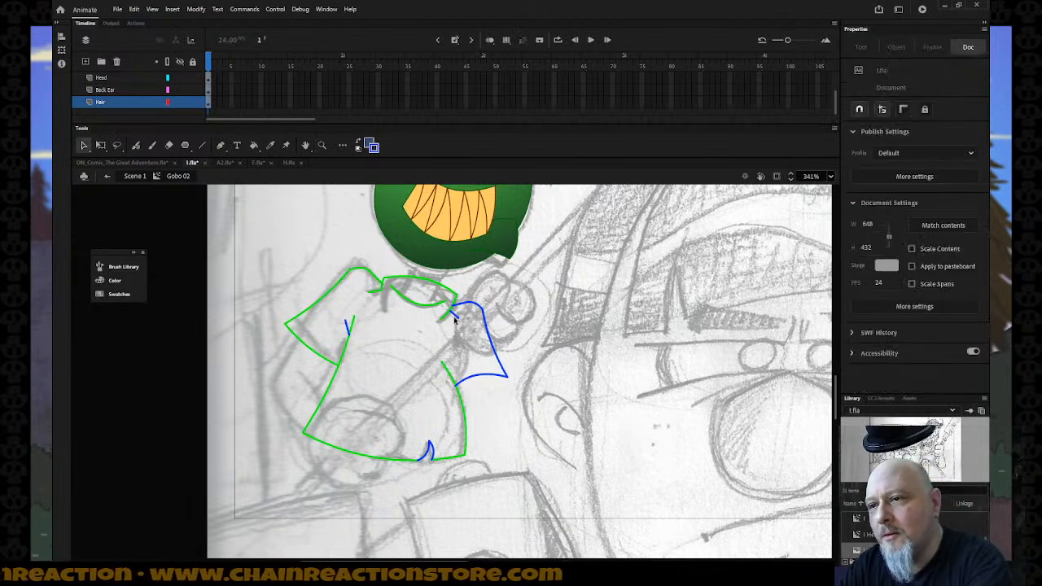
left_click(446, 313)
left_click(388, 307)
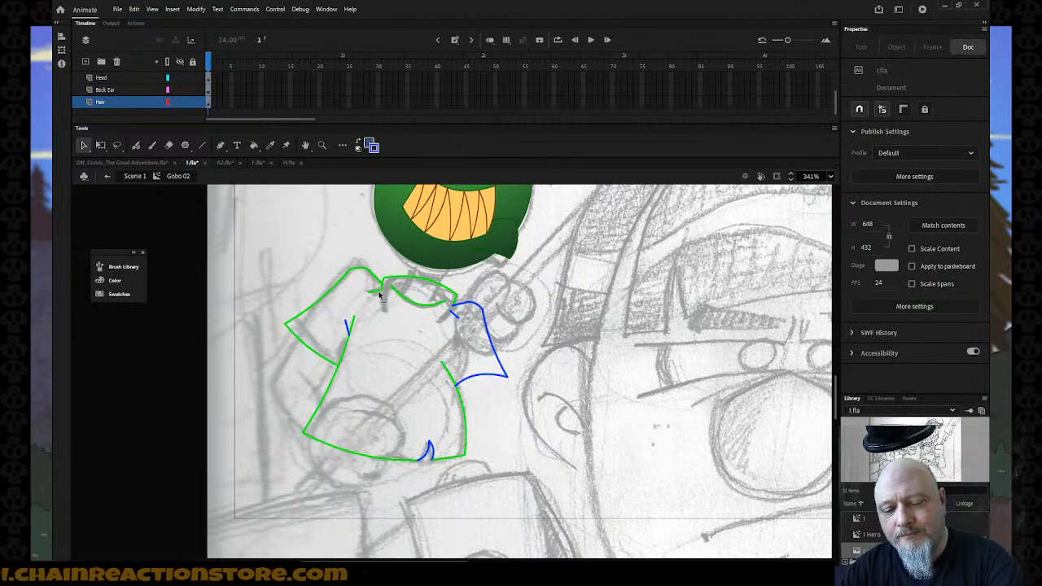
Step: Draw a blue downward curve as the collar's front edge and delete the green stub at the collar's left end
key("n")
mouse_move(378, 290)
left_mouse_down()
mouse_move(408, 336)
mouse_move(451, 308)
mouse_move(440, 324)
mouse_move(393, 322)
mouse_move(410, 328)
left_mouse_up()
key("v")
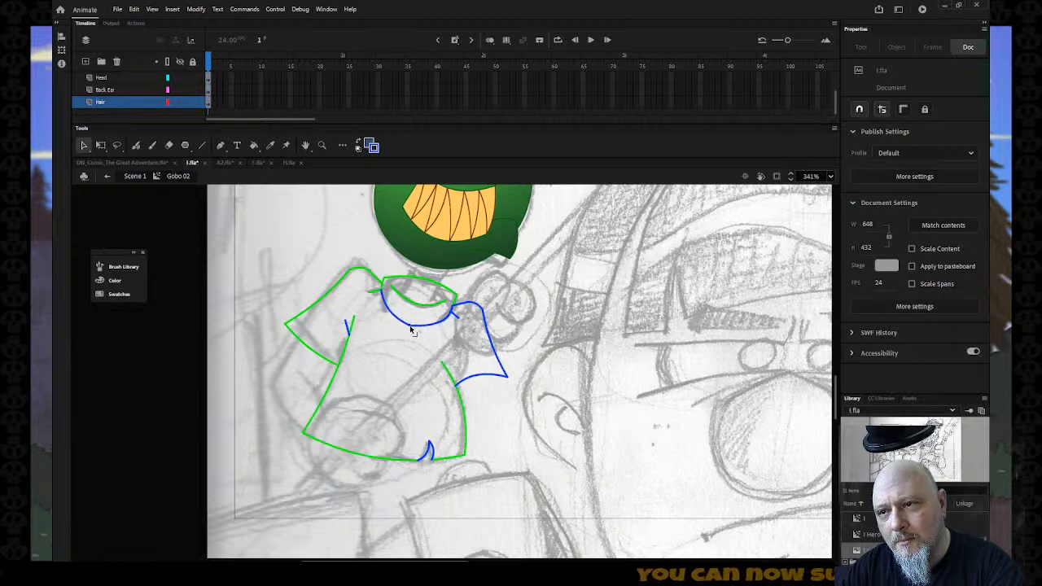
left_click(384, 284)
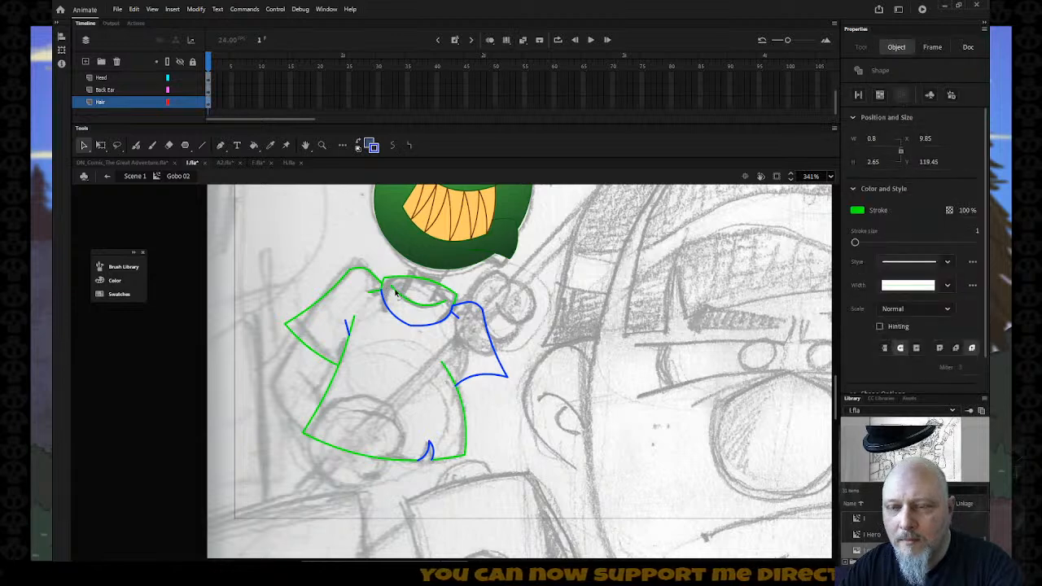
key("Delete")
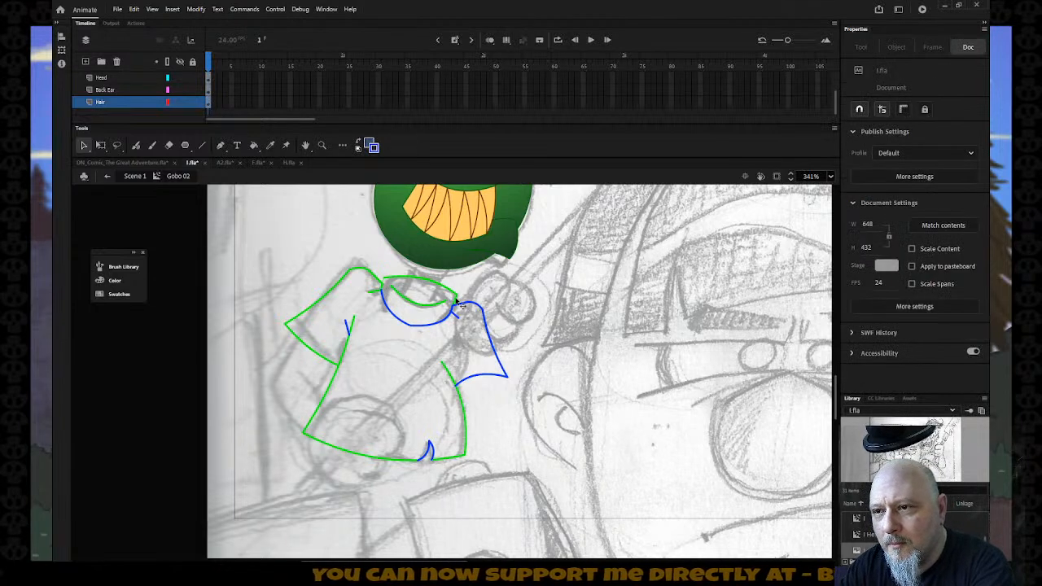
Step: Fit the collar's back line to the ends of the blue front curve and erase the inner neckline's right tip
left_click(416, 307)
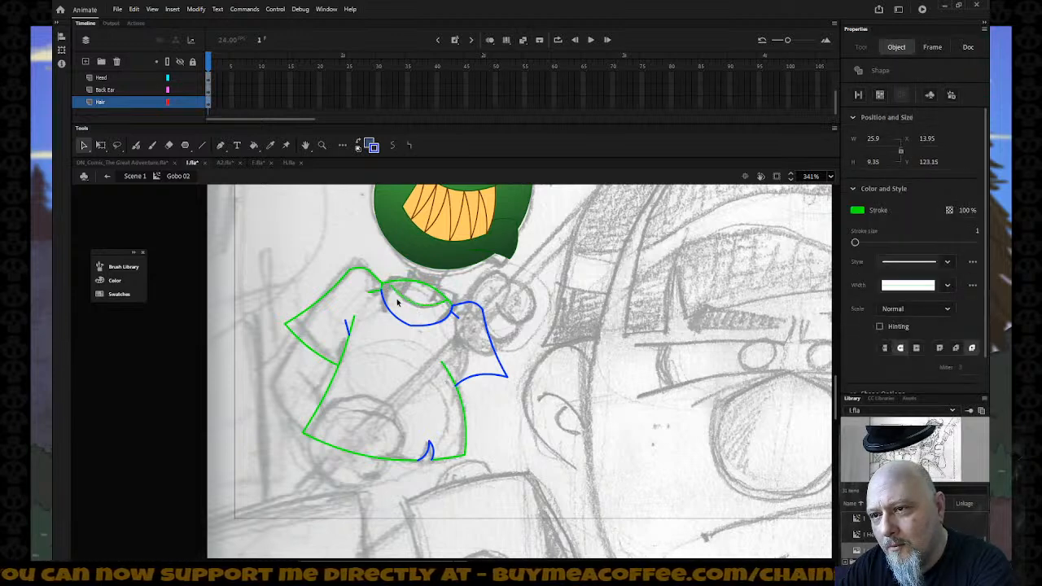
left_click(413, 307)
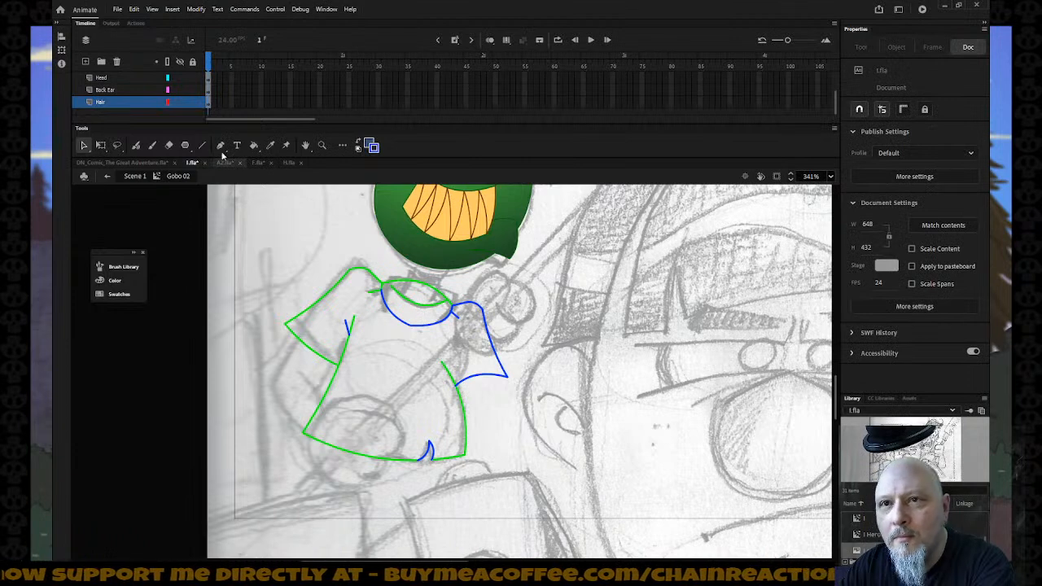
left_click(169, 146)
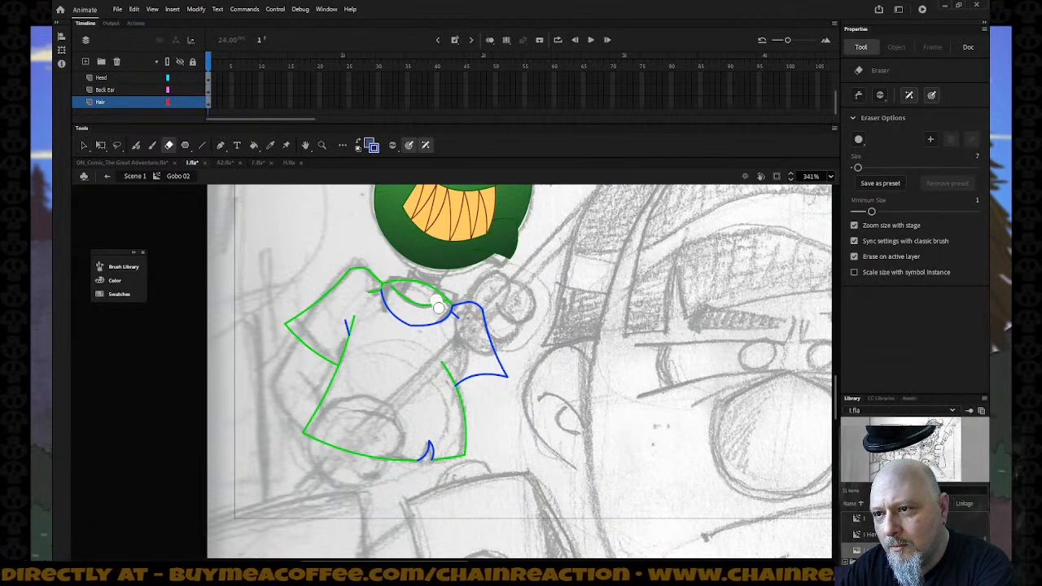
left_click(82, 145)
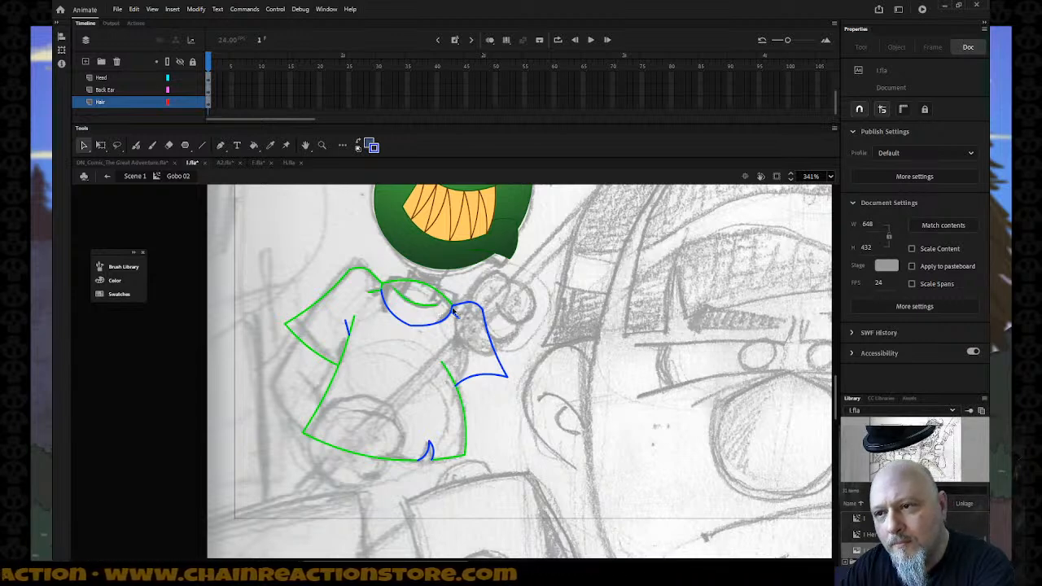
left_click_drag(413, 331, 412, 330)
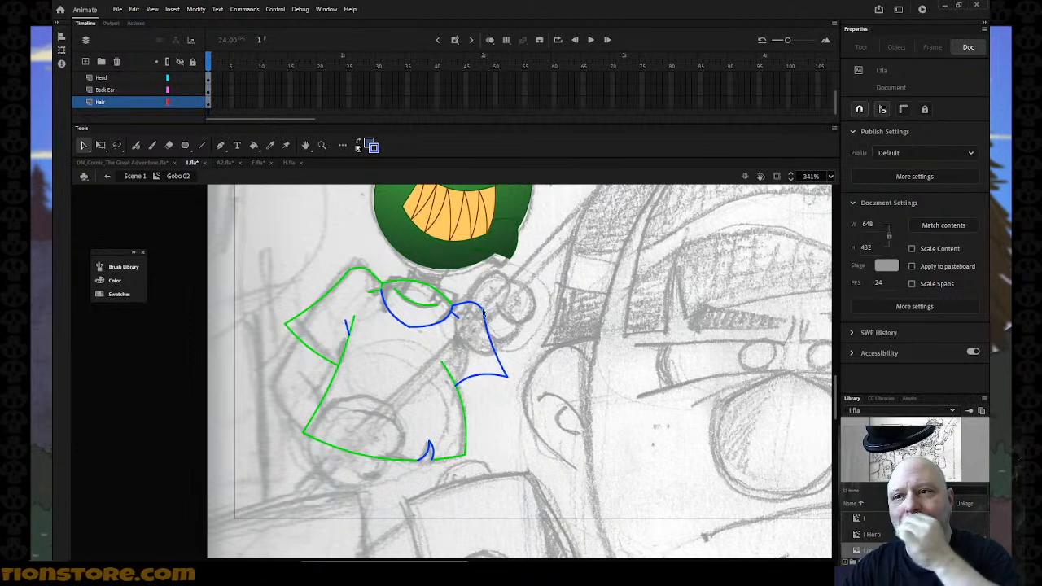
Step: Draw two blue neck lines from the inner neckline up to the goblin's chin
left_click(203, 146)
left_click_drag(401, 294, 419, 264)
left_click_drag(436, 305, 437, 267)
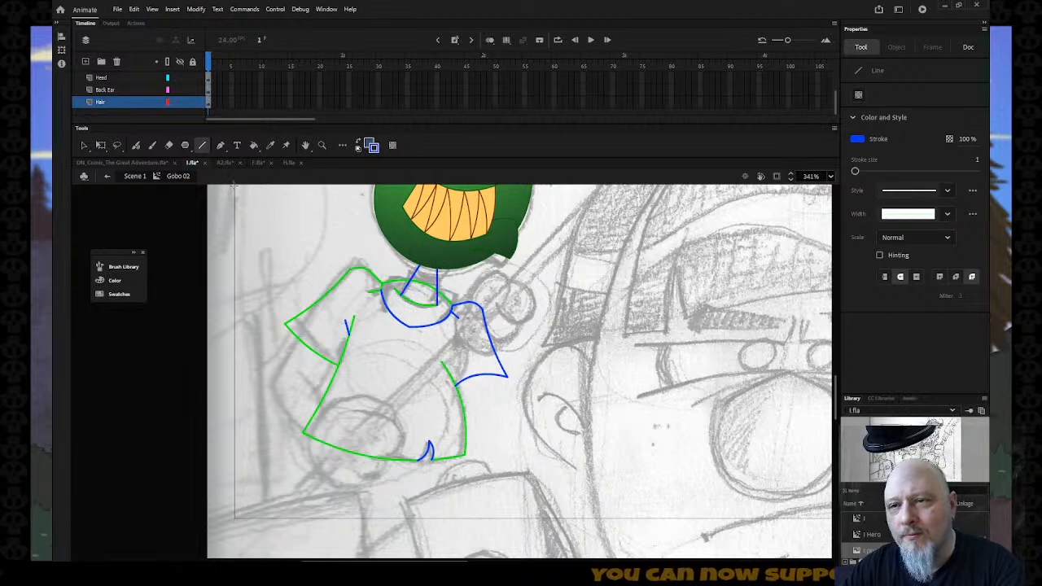
left_click(84, 145)
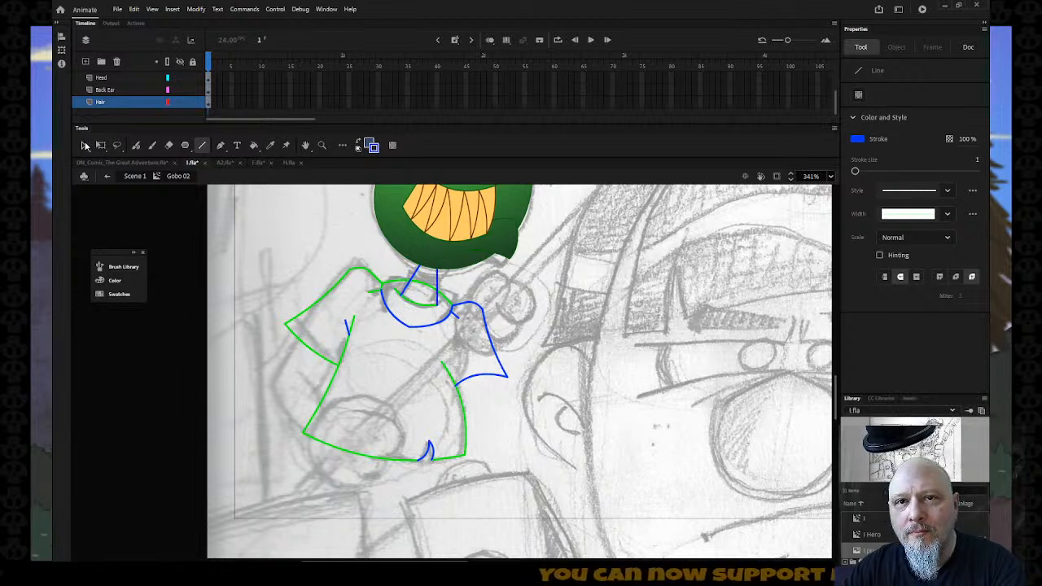
Step: Split the collar's back line at the two neck lines and remove the segment that crosses the neck
left_click(424, 289)
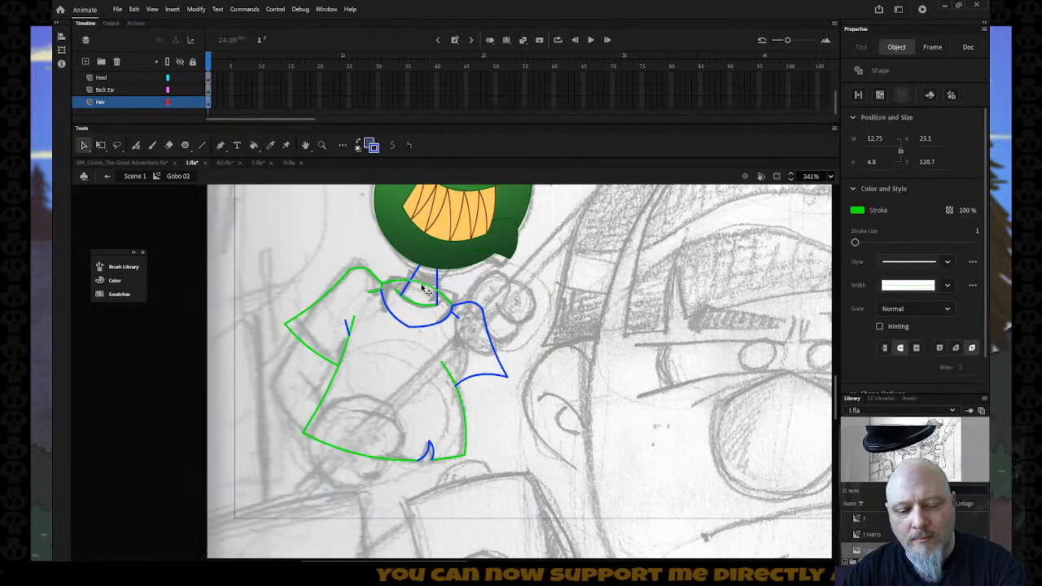
left_click(444, 303, "shift")
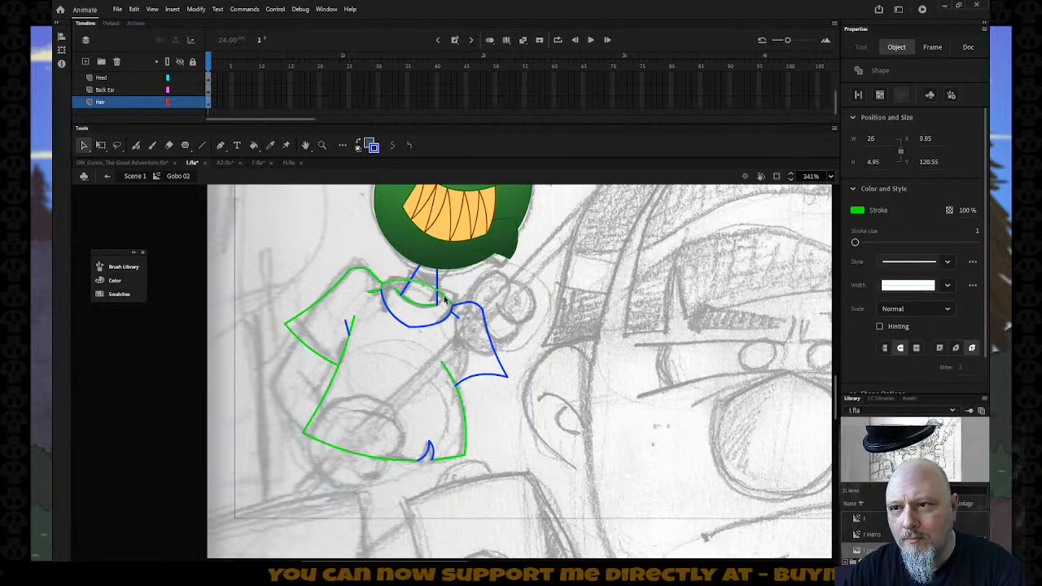
left_click_drag(445, 302, 554, 302)
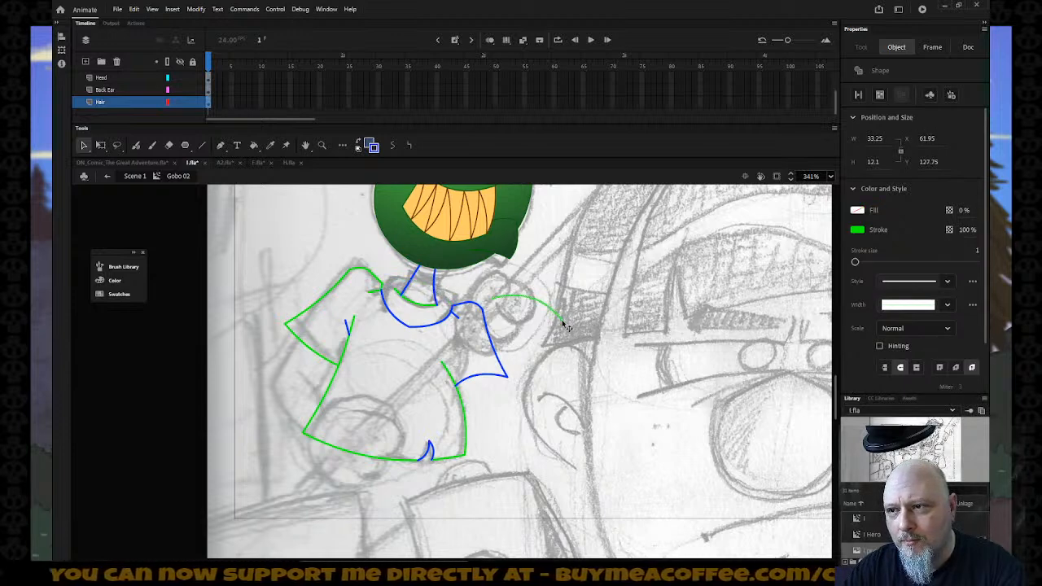
left_click_drag(565, 324, 456, 309)
left_click(504, 300)
left_click(428, 282)
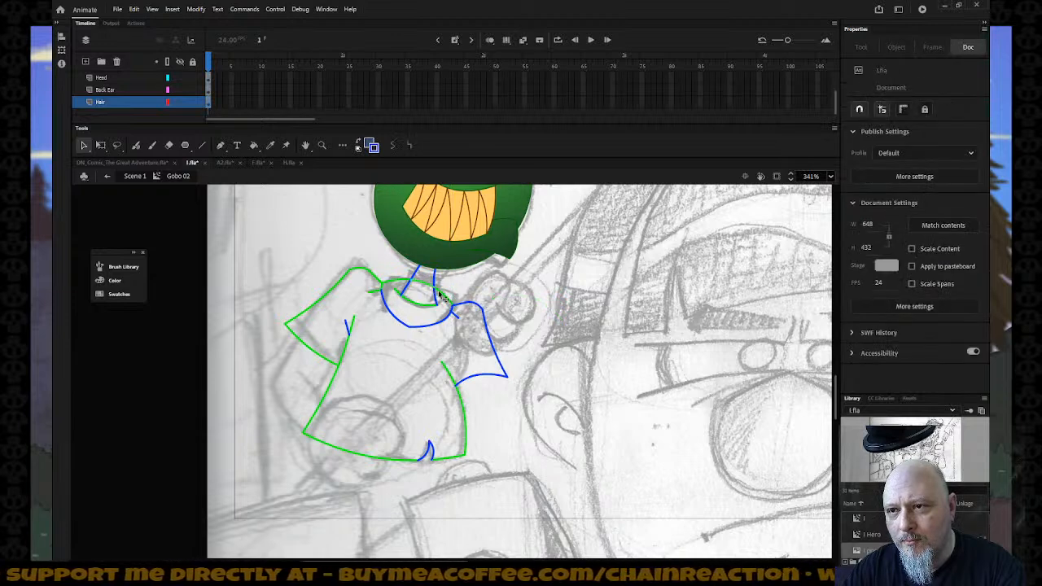
left_click(599, 307)
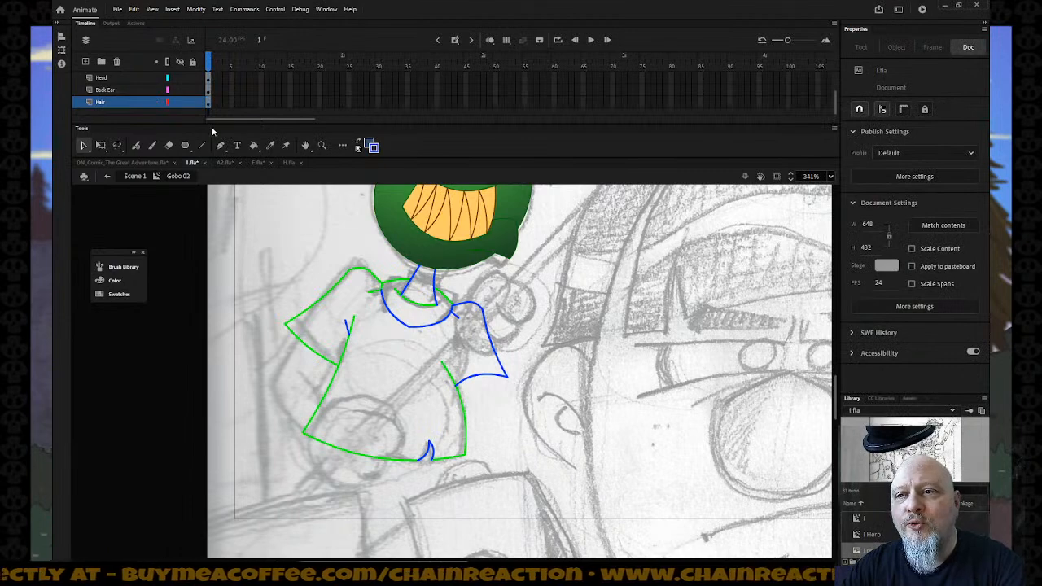
Step: Lock the other layers, select all the shirt, collar and neck lines on the Hair layer, and remove them from it
left_click(145, 102)
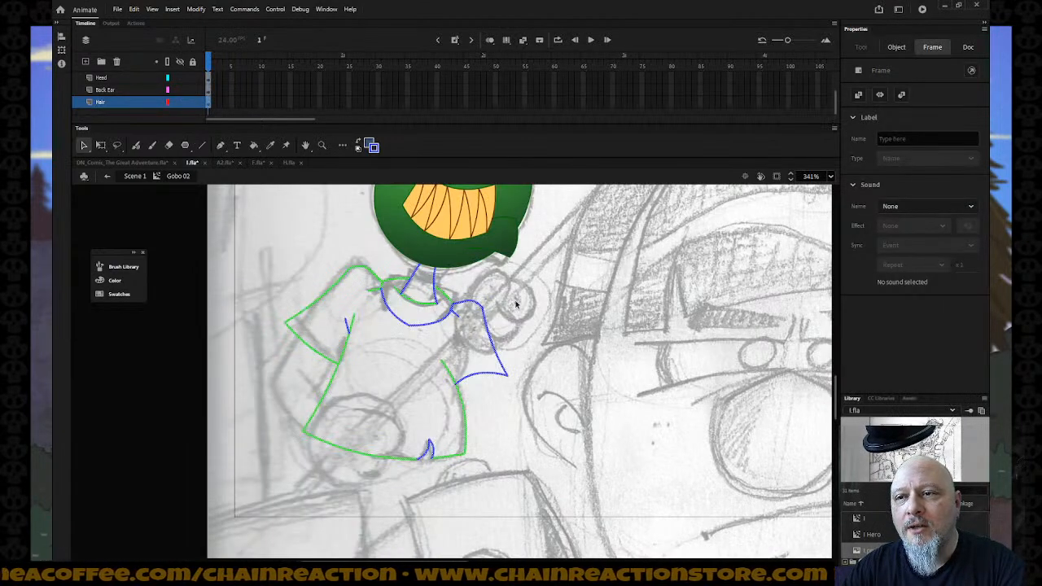
left_click(521, 308)
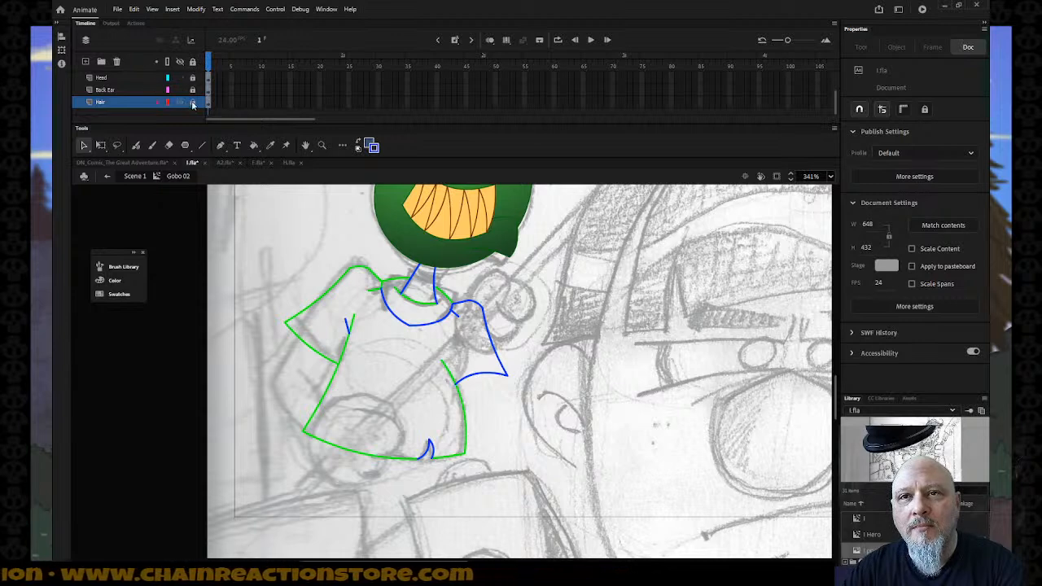
left_click(125, 105)
left_click(232, 446)
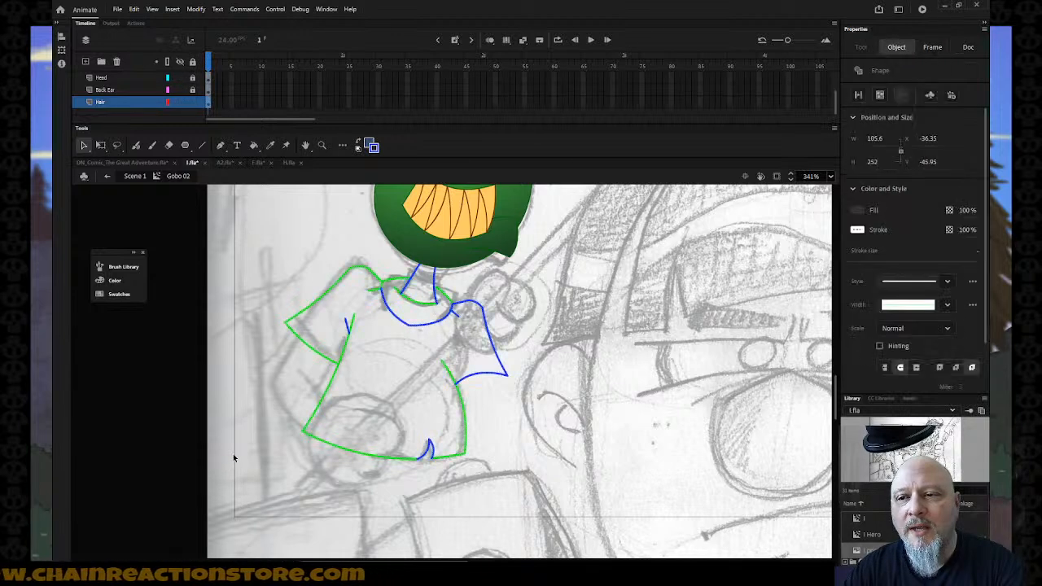
left_click_drag(196, 487, 626, 219)
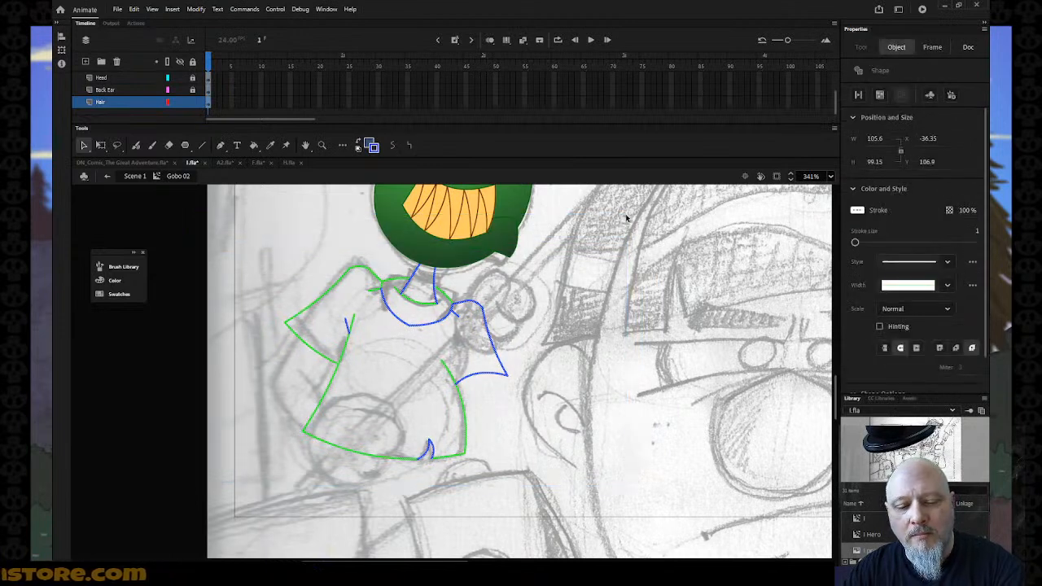
key("Delete")
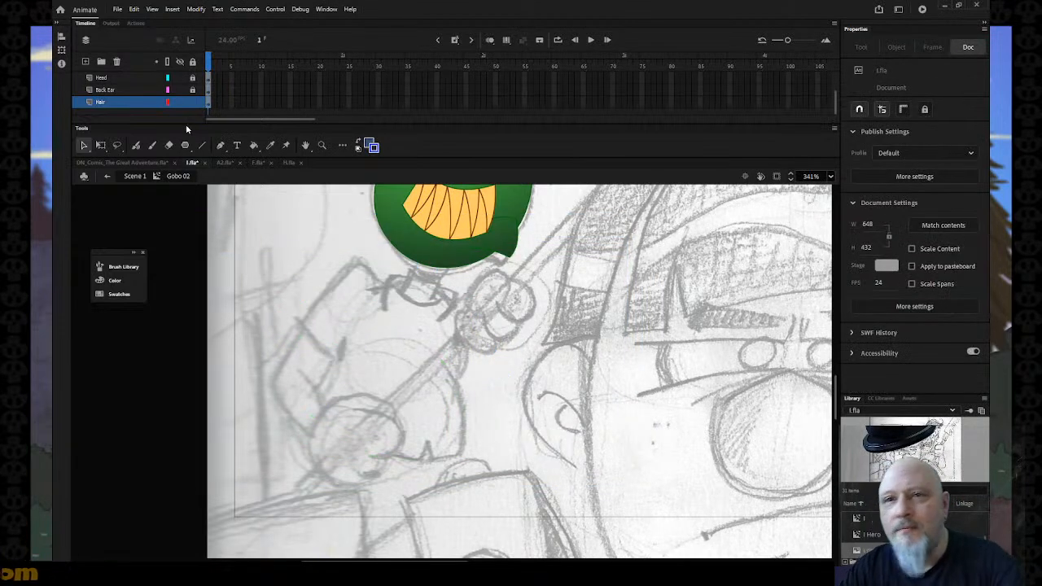
Step: Insert a new layer above Hair and name it Body
right_click(145, 101)
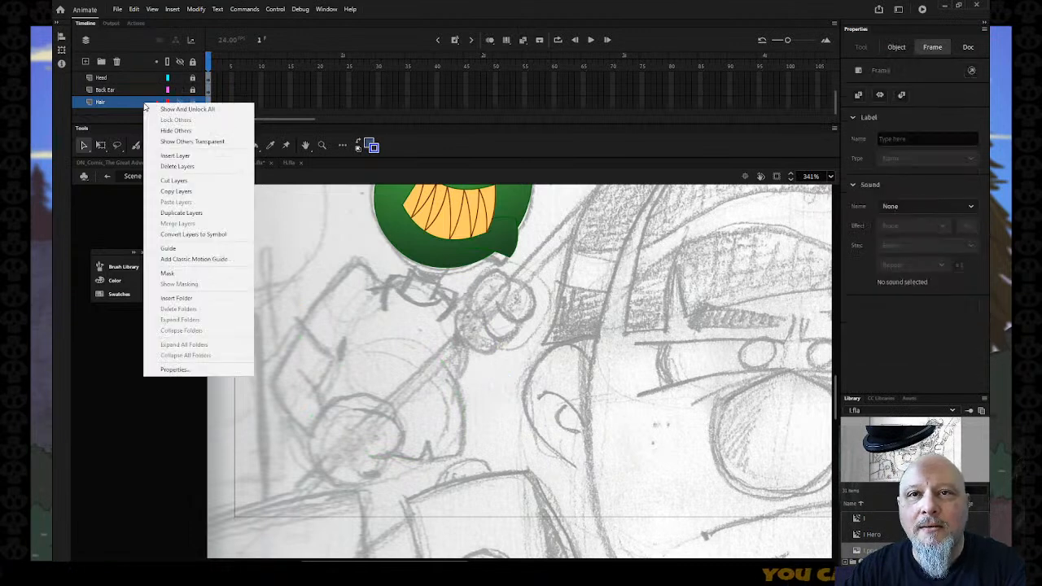
left_click(177, 156)
double_click(122, 103)
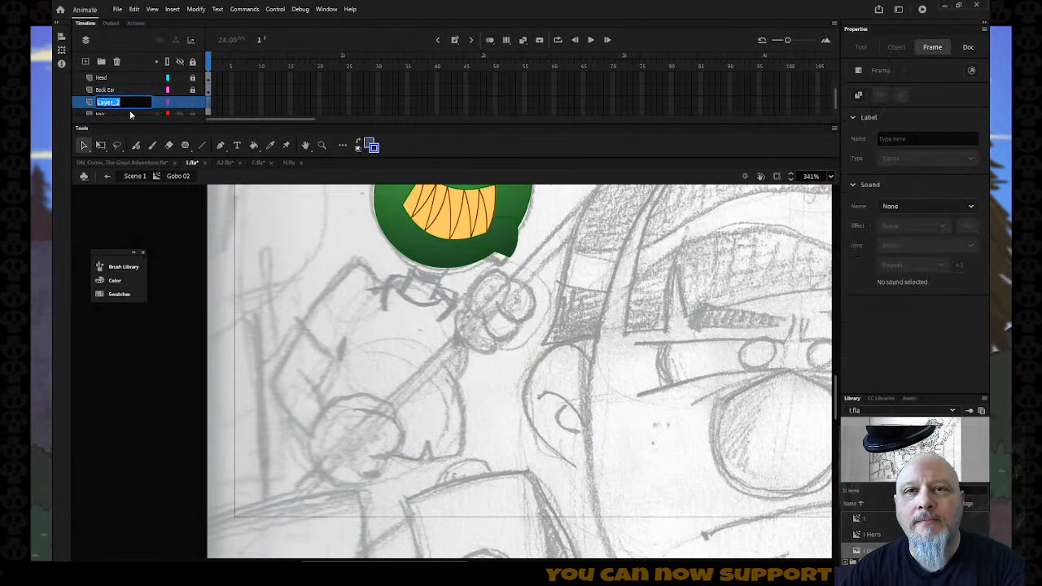
type("Body")
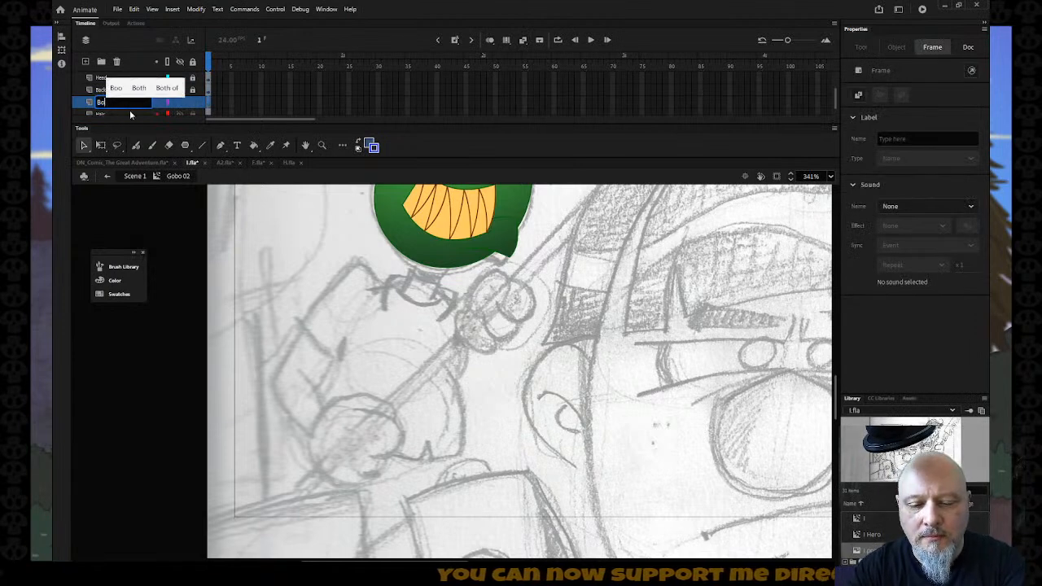
key("Return")
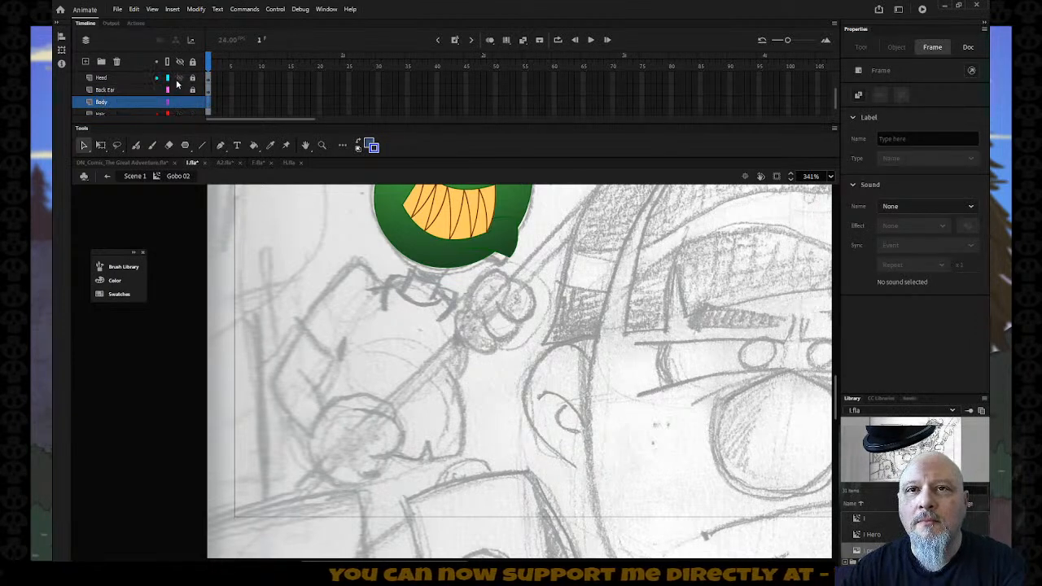
Step: Move the Body layer below Hair and paste the shirt, collar and neck lines onto it in place
scroll(148, 76, "down", 1)
left_click_drag(121, 110, 120, 108)
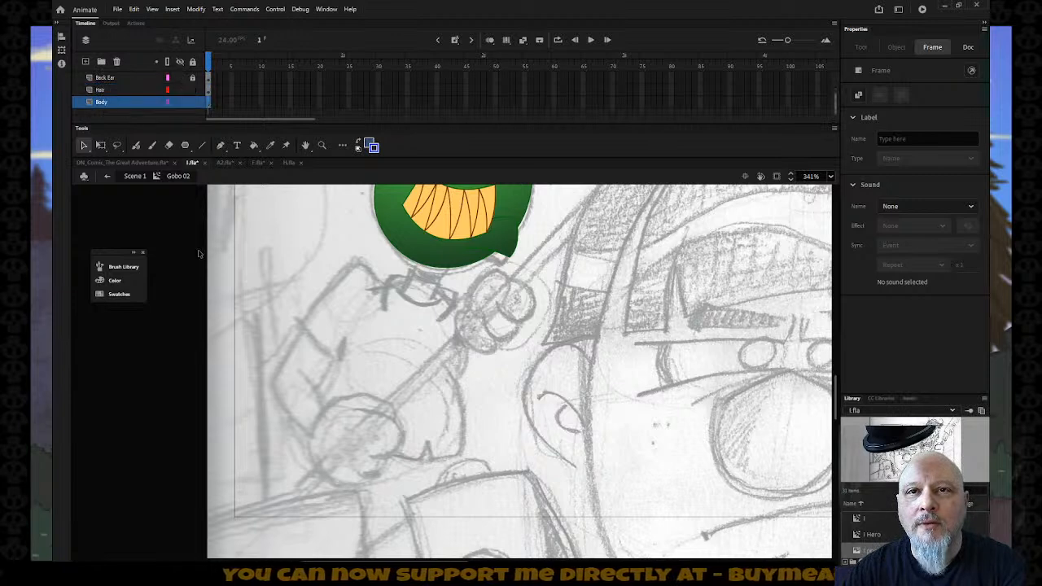
right_click(245, 324)
left_click(278, 364)
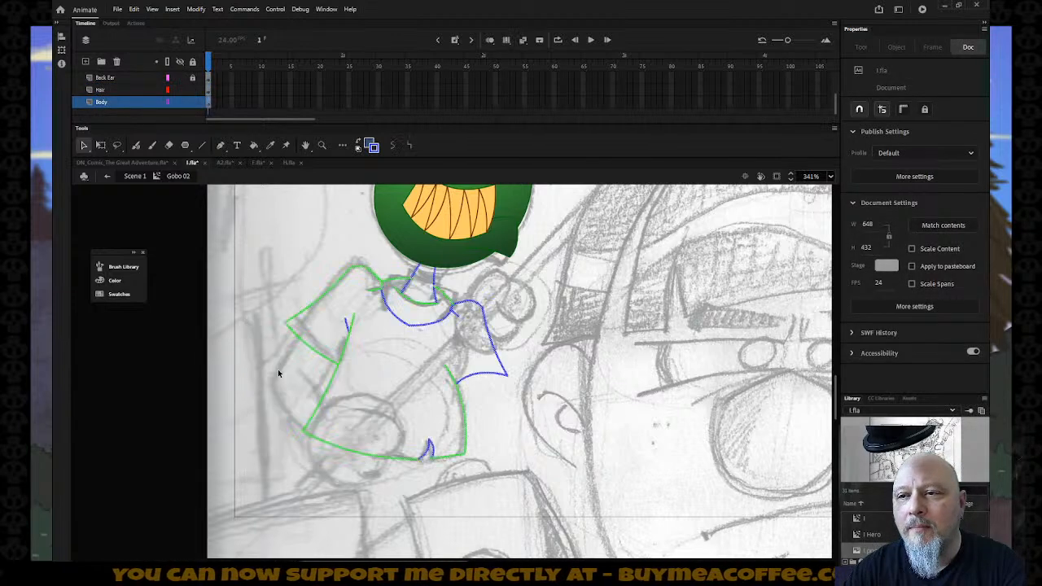
Step: Recolour all the pasted shirt, collar and neck lines with a single blue stroke
left_click(372, 147)
left_click(412, 245)
left_click(546, 283)
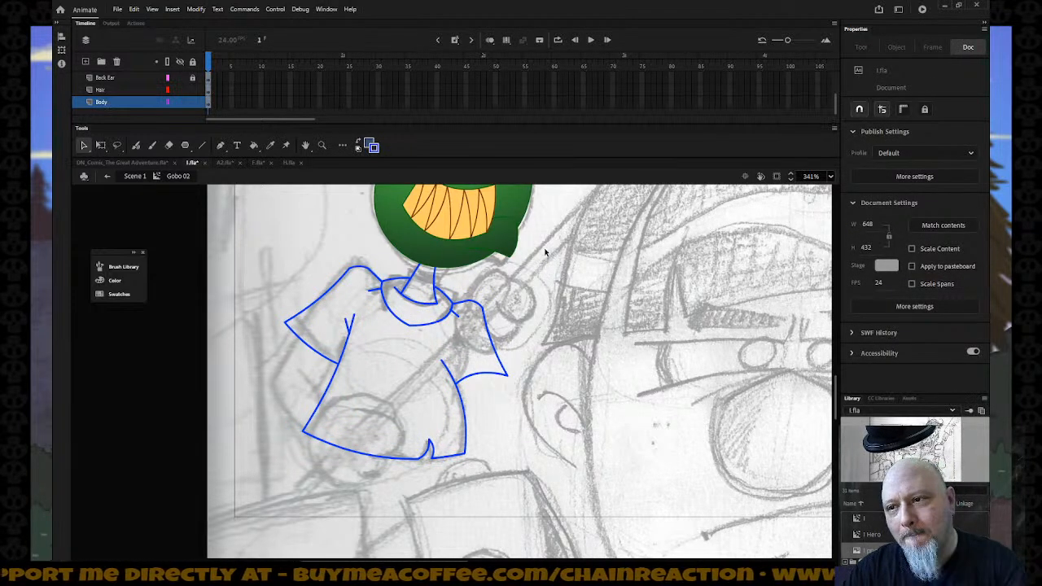
Step: Shorten the outer edge of the shirt's right-hand sleeve, delete its hem and redraw it higher, adding a short armpit line
left_click_drag(508, 379, 502, 366)
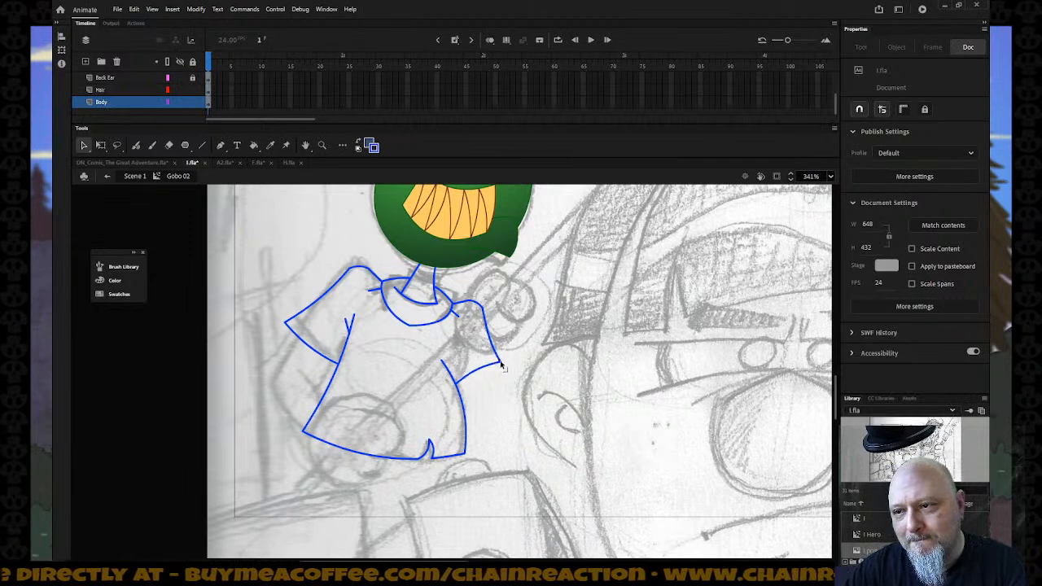
left_click(460, 383)
key("Delete")
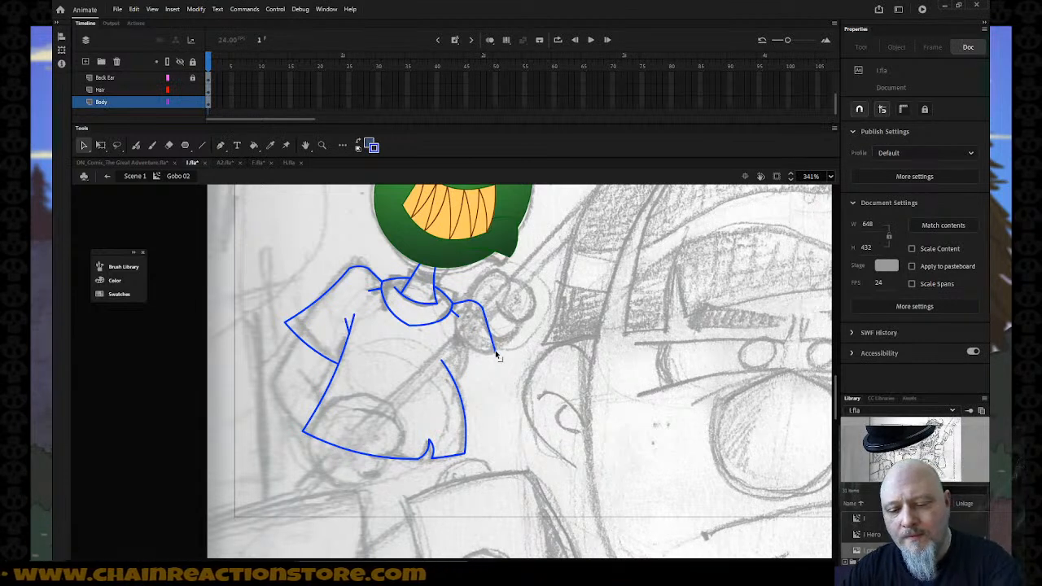
key("n")
left_click_drag(495, 350, 448, 372)
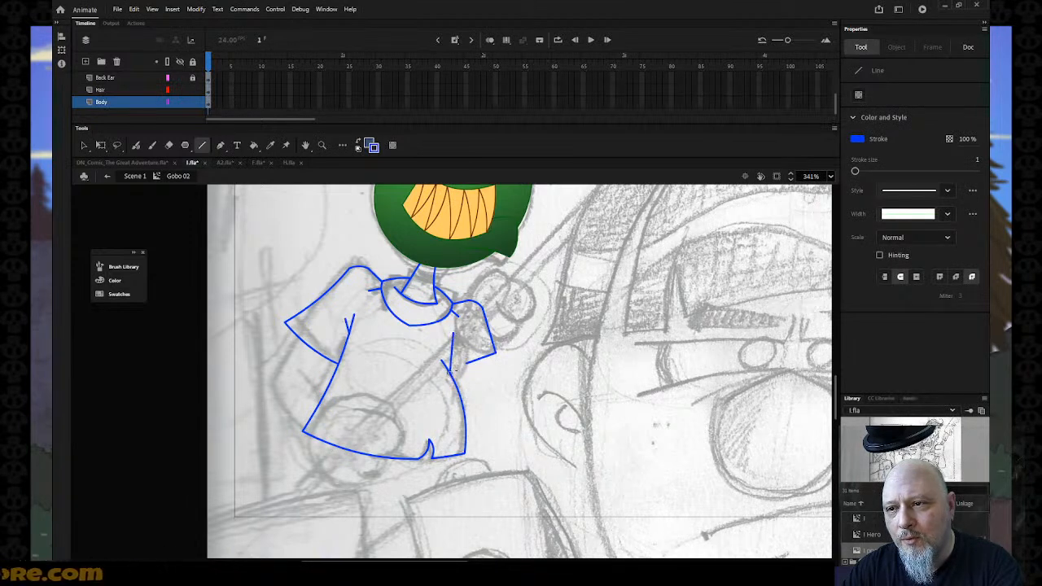
Step: Curve the new hem and outer edge of the right-hand sleeve and nudge its corner slightly outward
key("v")
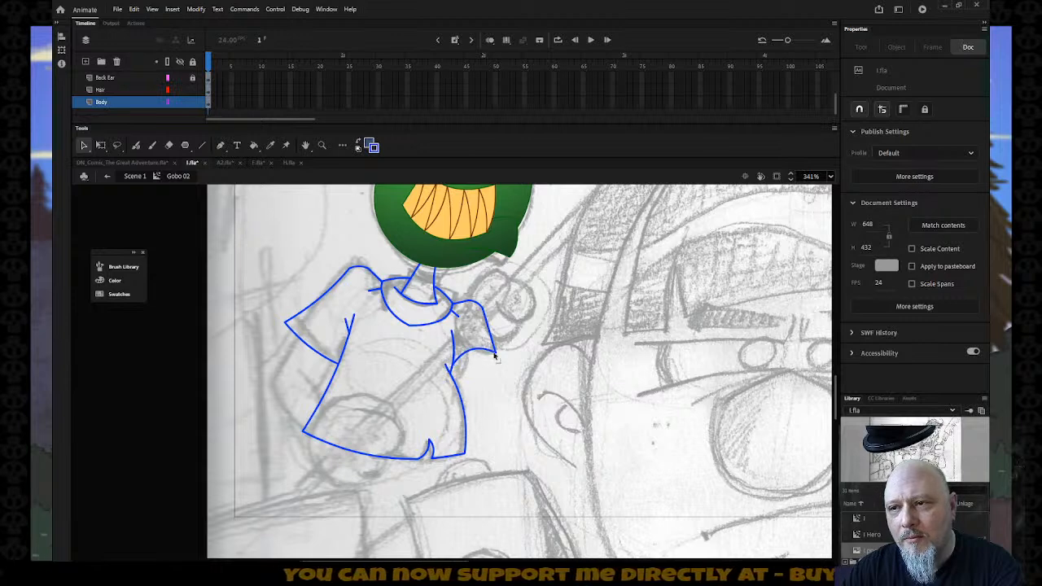
left_click(461, 307)
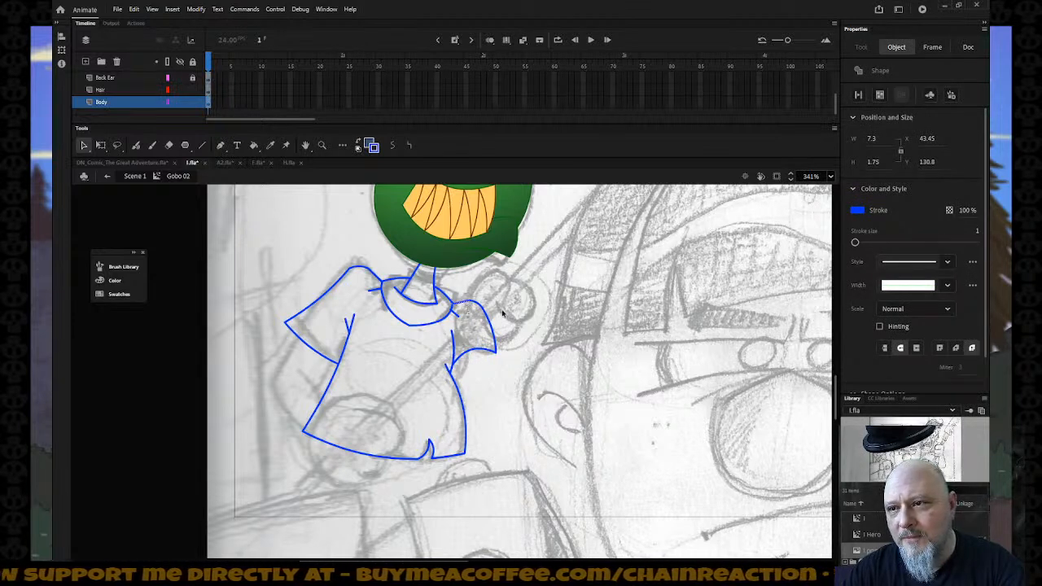
left_click(513, 333)
left_click_drag(490, 349, 499, 352)
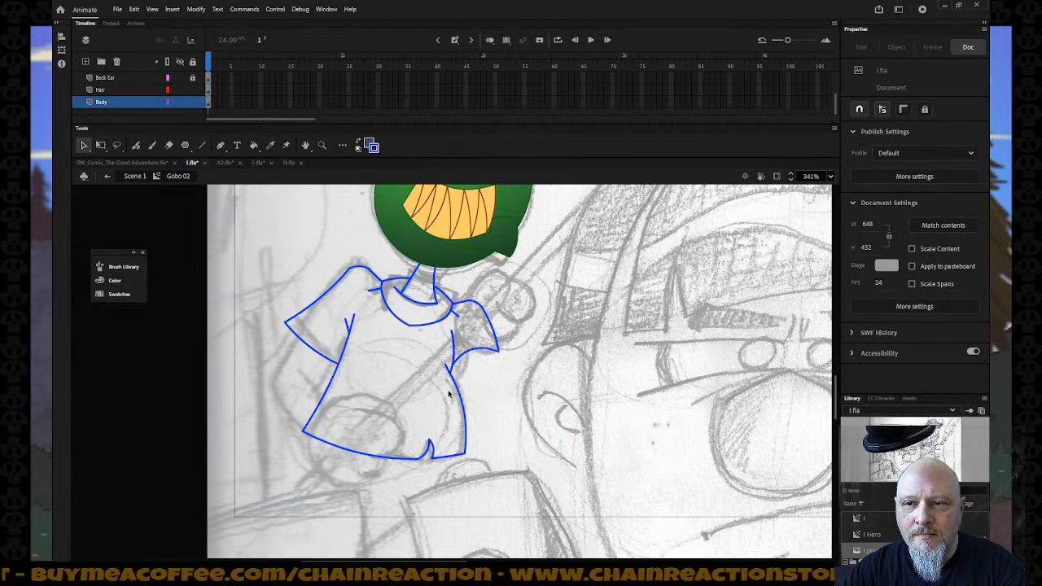
Step: Set the fill to none and the stroke colour to red #FF0000
scroll(449, 407, "down", 5)
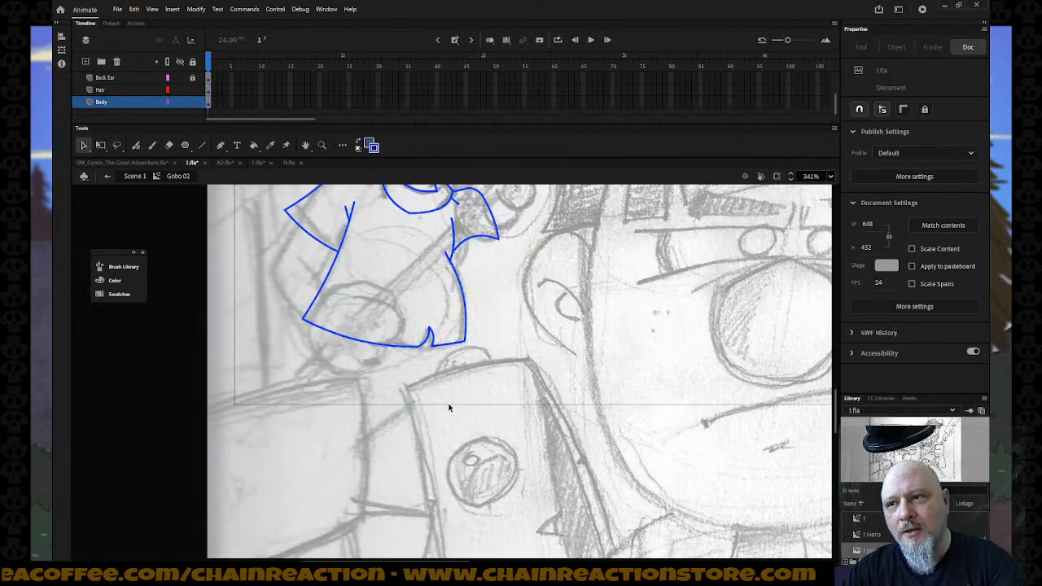
scroll(448, 407, "up", 2)
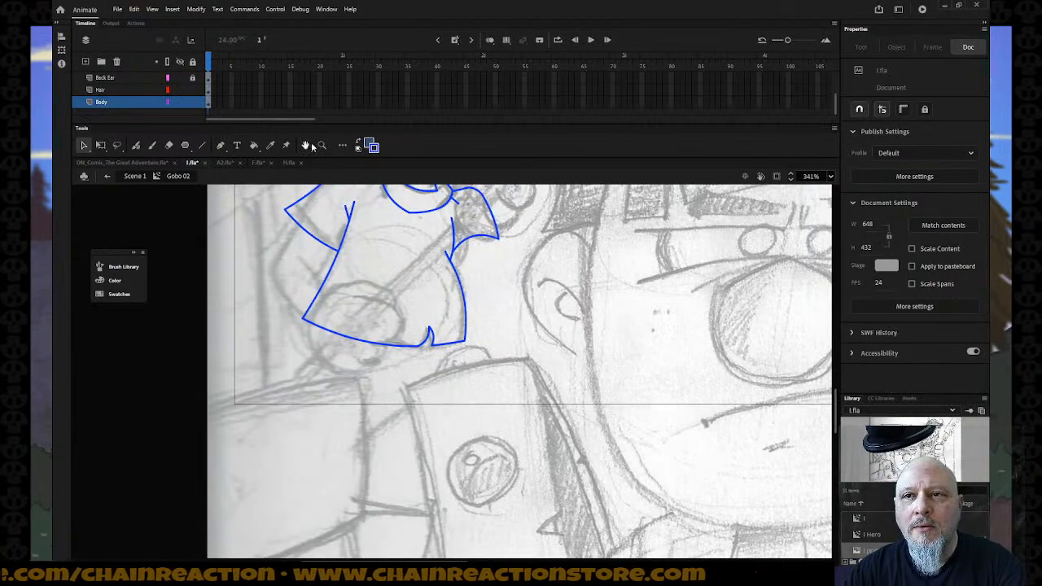
left_click(370, 144)
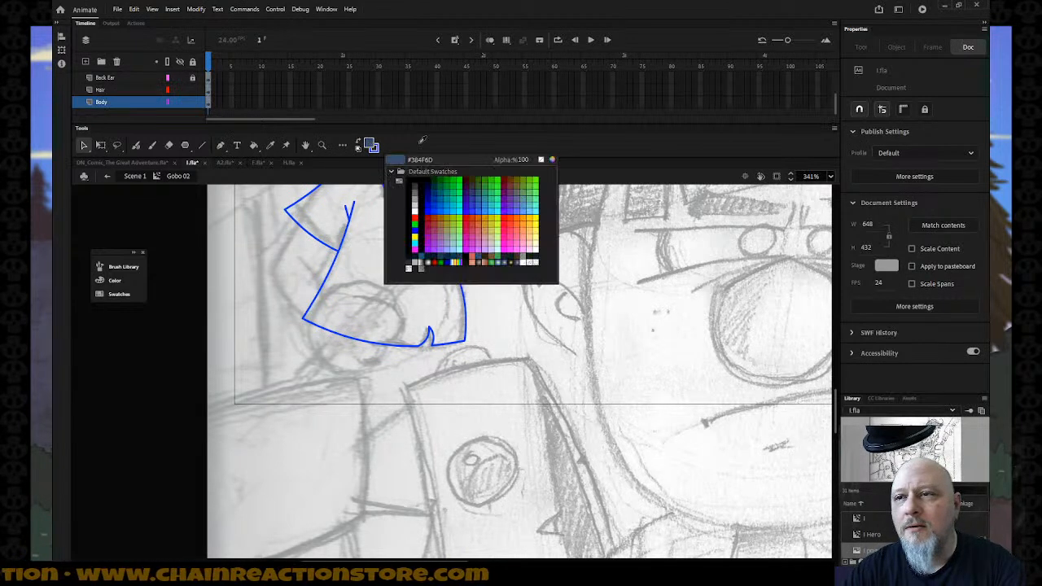
left_click(542, 161)
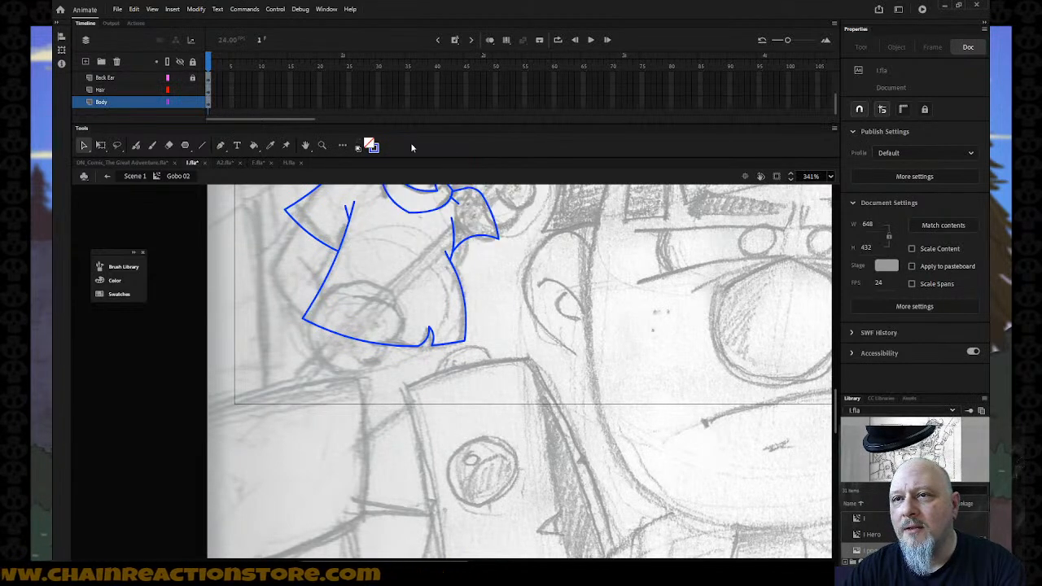
left_click(371, 145)
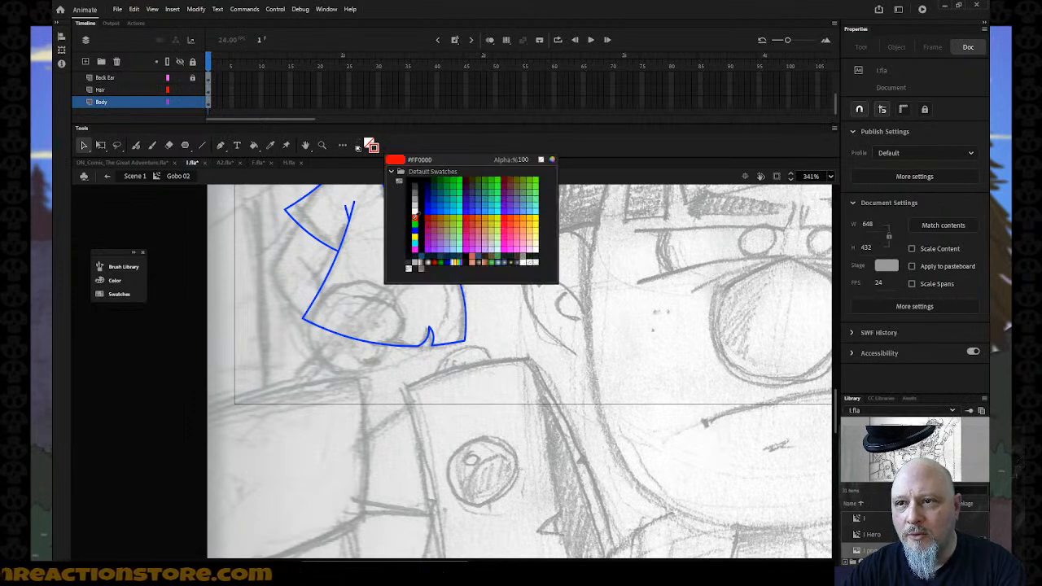
left_click(414, 219)
Step: Draw a circle about 72 px across with the Oval tool and move it over the shirt's lower hem
left_click(185, 145)
left_click(185, 145)
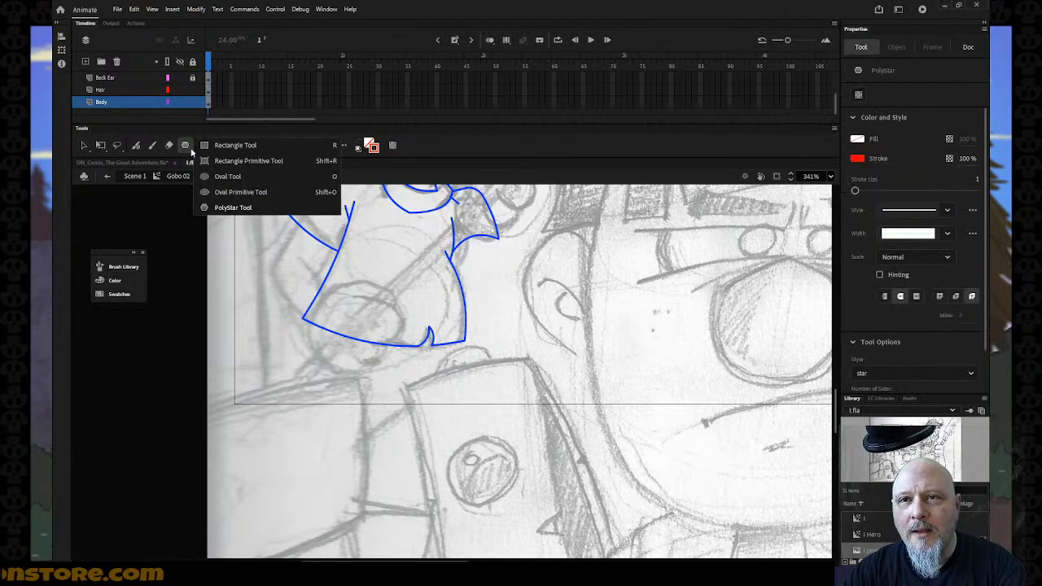
left_click(208, 174)
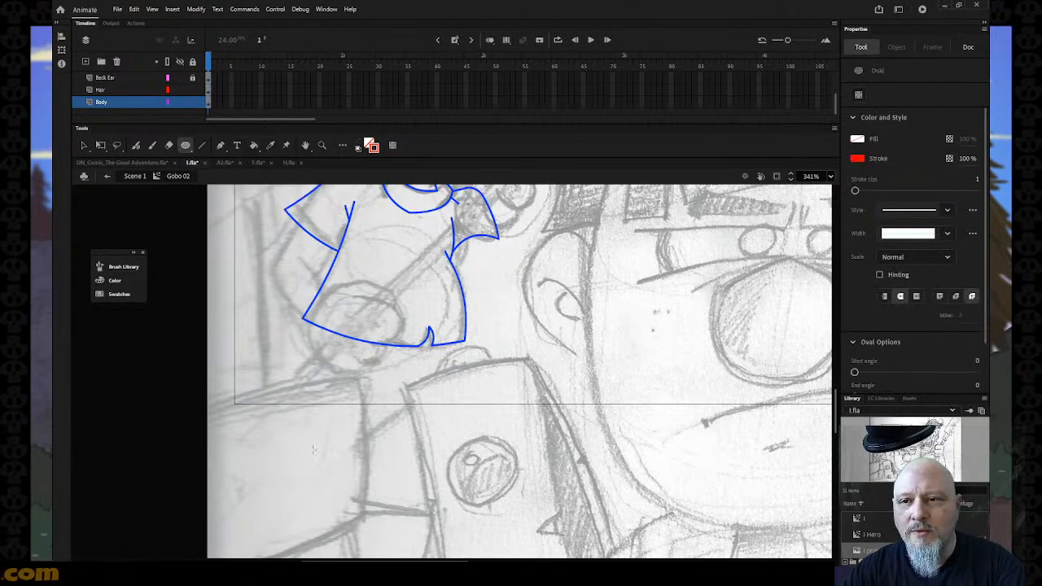
left_click_drag(306, 460, 382, 470)
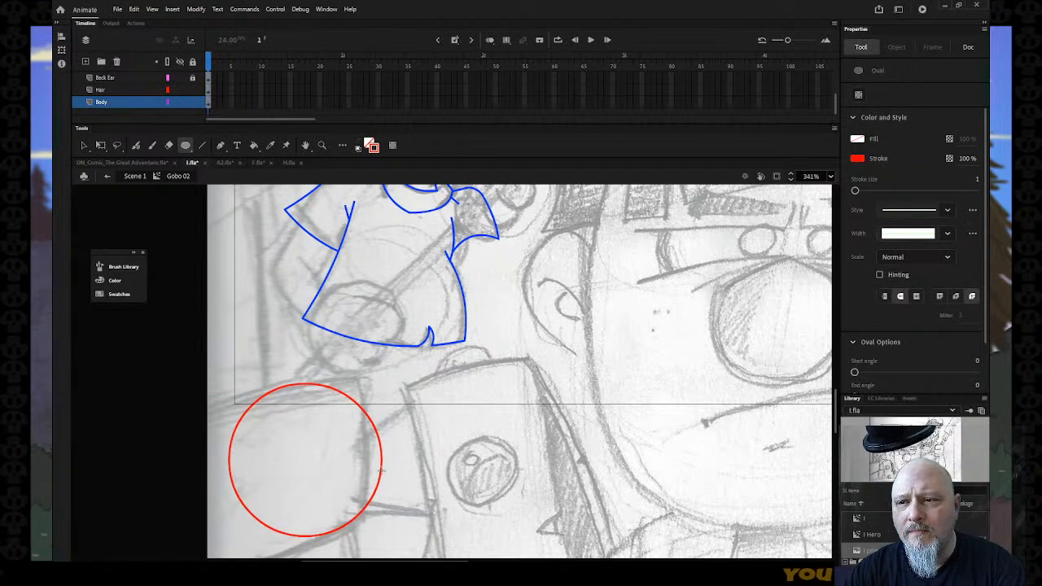
left_click(84, 145)
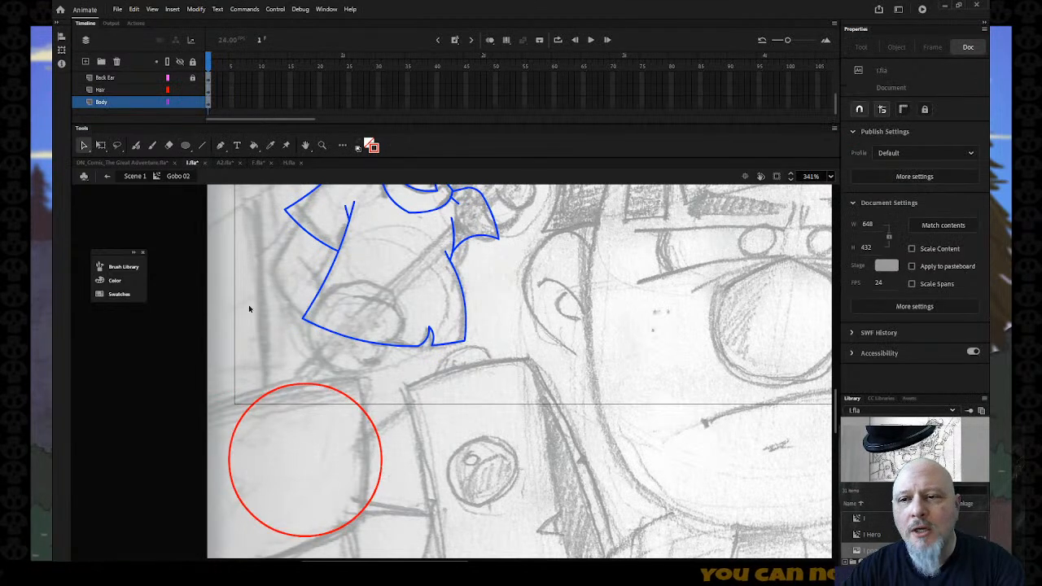
left_click(314, 386)
mouse_move(319, 386)
left_mouse_down()
mouse_move(374, 322)
mouse_move(389, 285)
left_mouse_up()
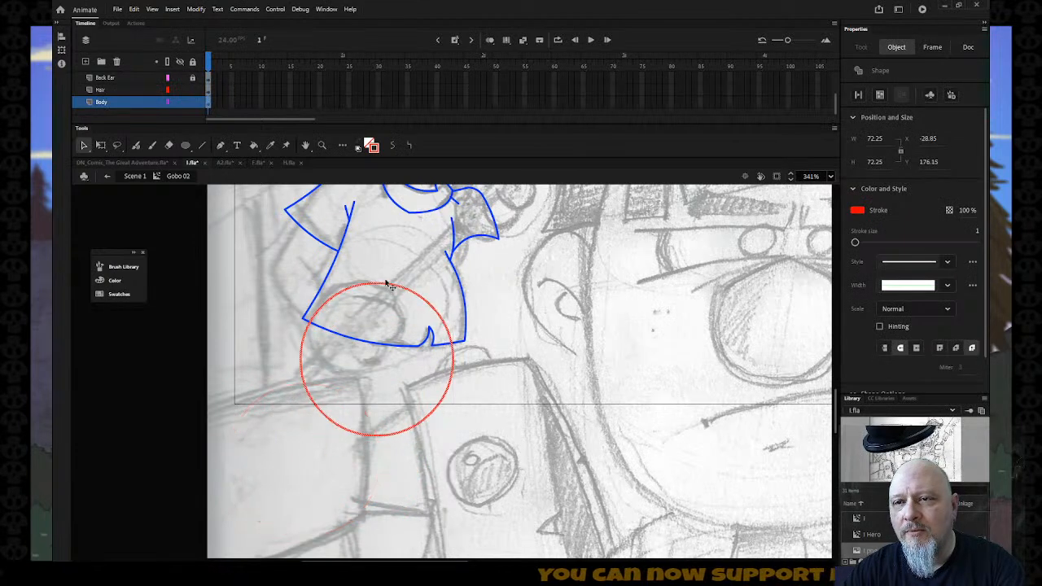
Step: Switch to the H.fla document to examine the finished goblin's lower body, and return to the I.fla document
left_click(290, 163)
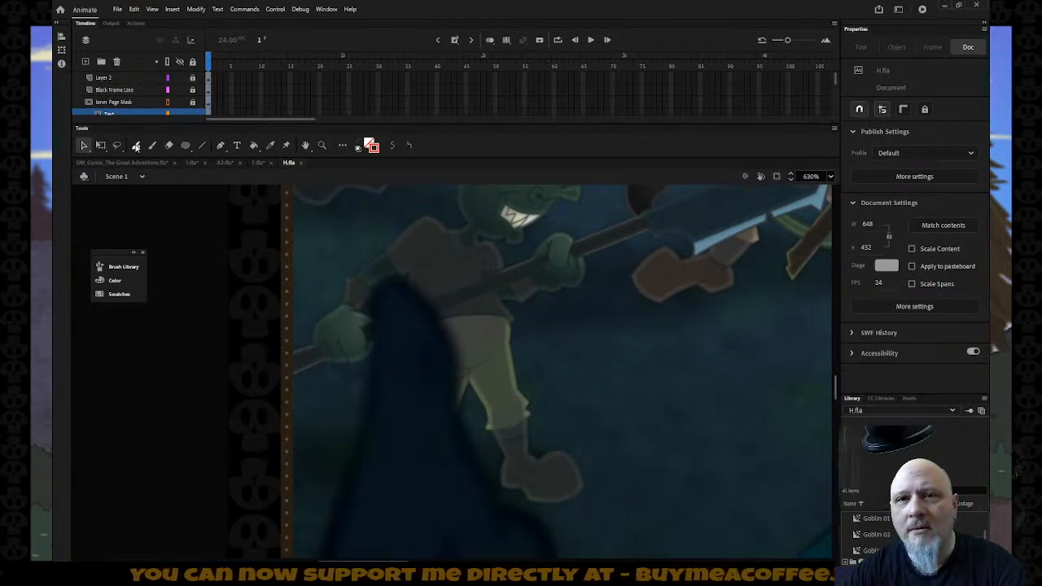
scroll(135, 106, "down", 1)
scroll(141, 101, "down", 2)
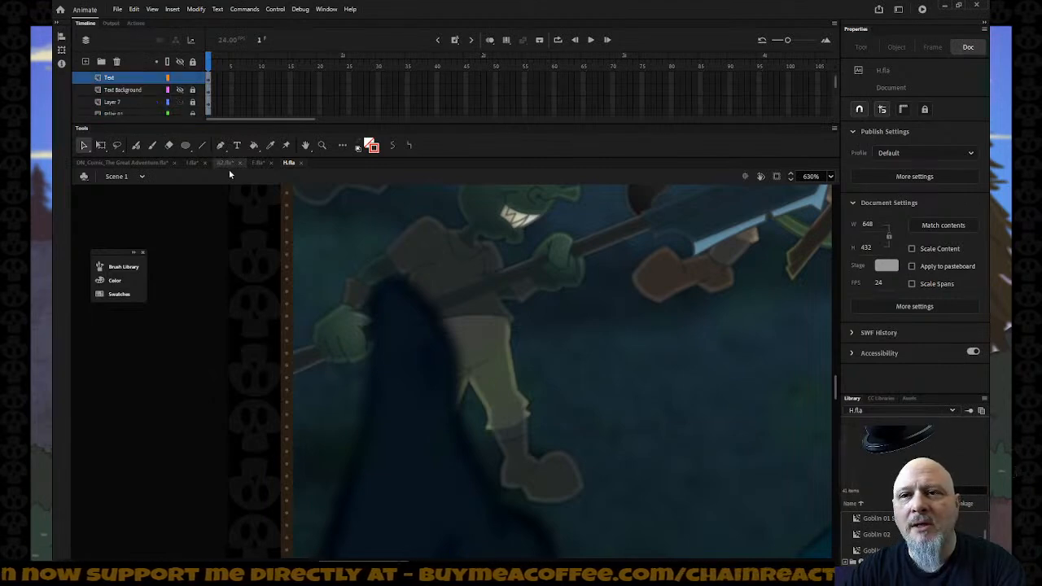
left_click(195, 162)
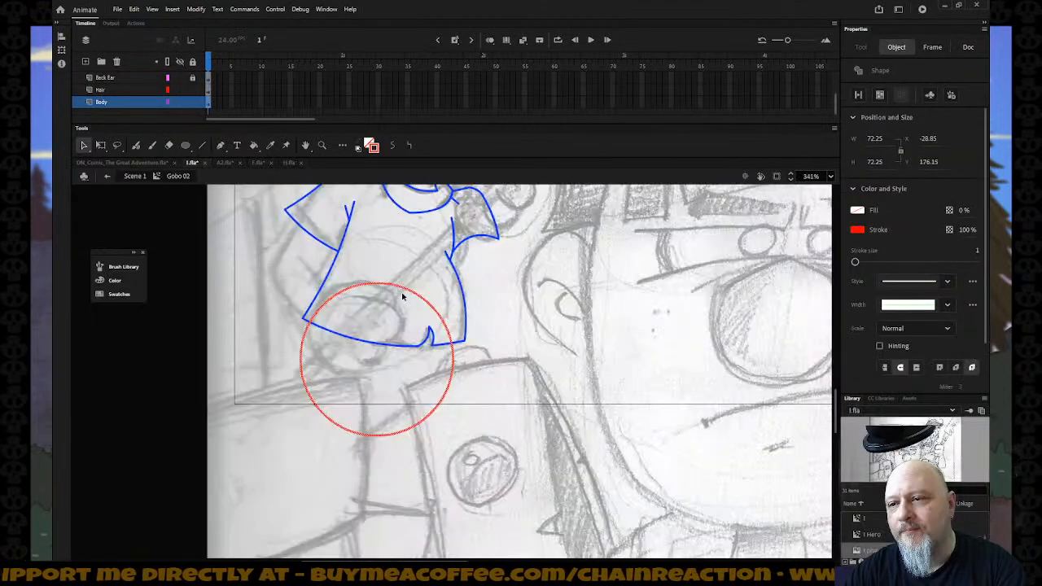
Step: Reshape the red circle into an oval about 66 by 59 px at the shirt's bottom and rotate it slightly
left_click(377, 315)
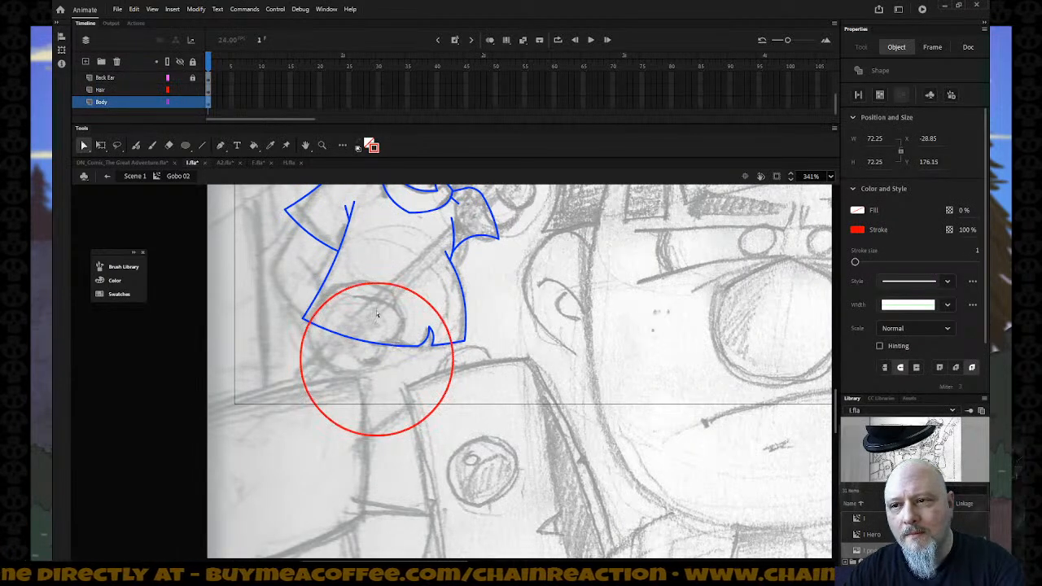
left_click(354, 289)
key("q")
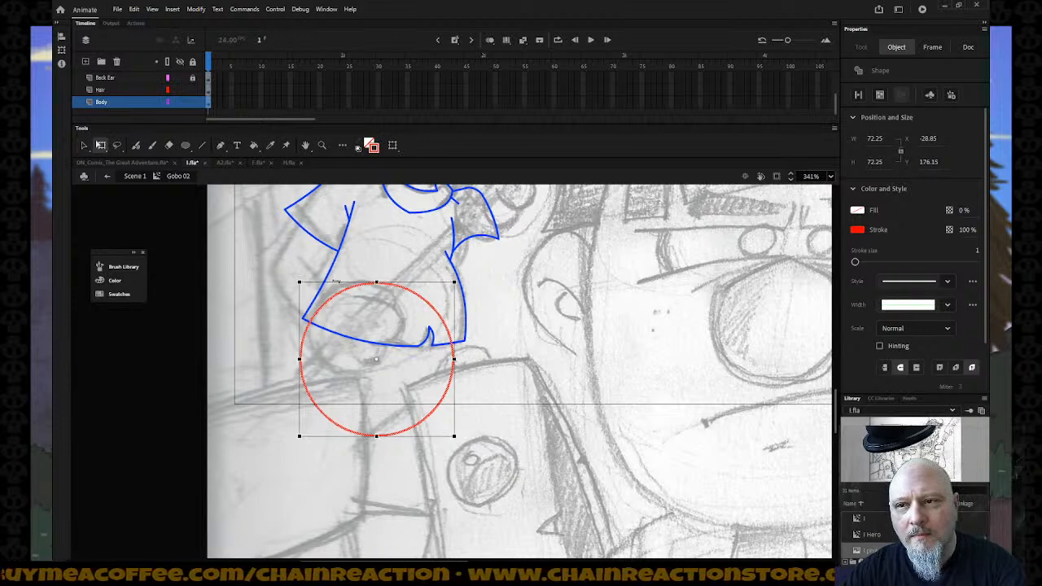
left_click_drag(300, 282, 305, 289)
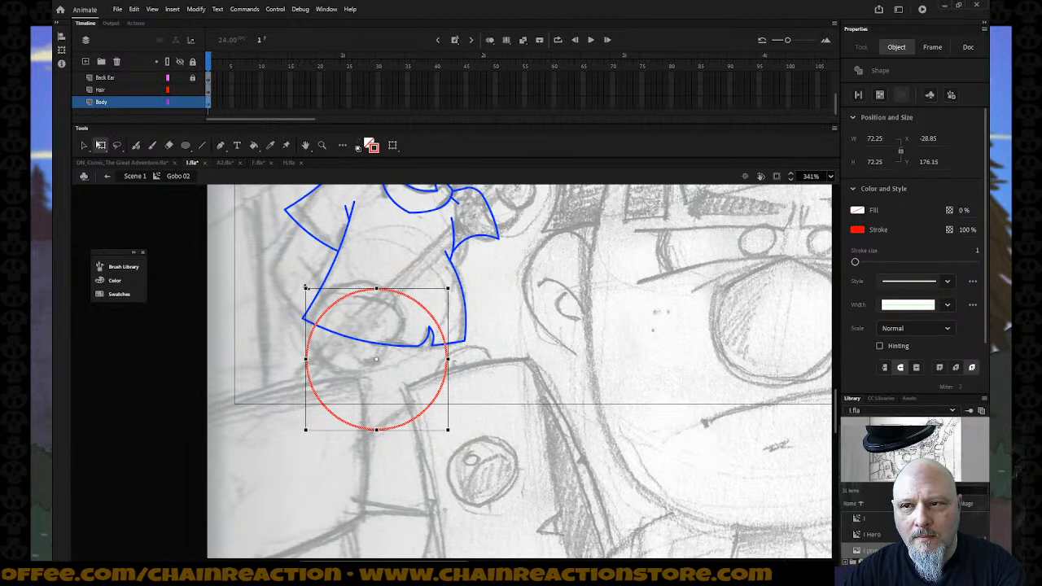
left_click_drag(443, 402, 448, 376)
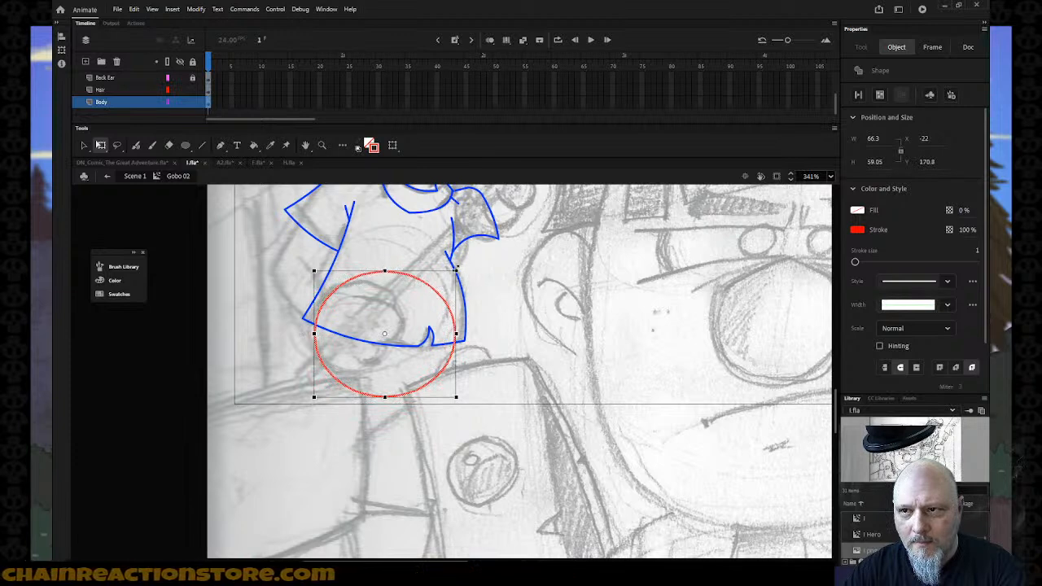
mouse_move(464, 278)
left_mouse_down()
mouse_move(469, 297)
mouse_move(438, 303)
mouse_move(470, 285)
left_mouse_up()
Step: Delete the part of the red oval that lies inside the shirt, keeping only the arc below the hem
left_click(445, 308)
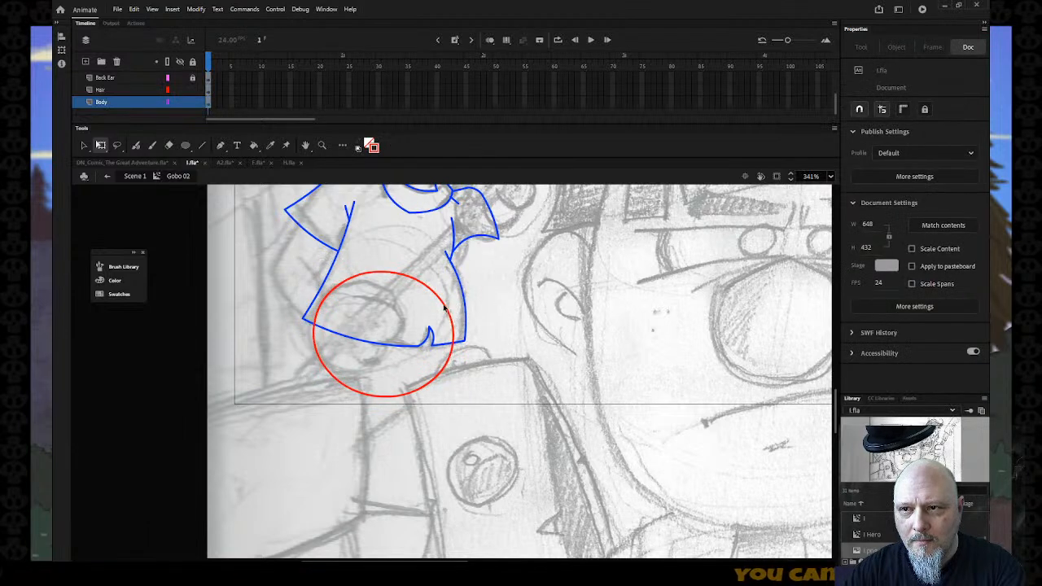
left_click(446, 309)
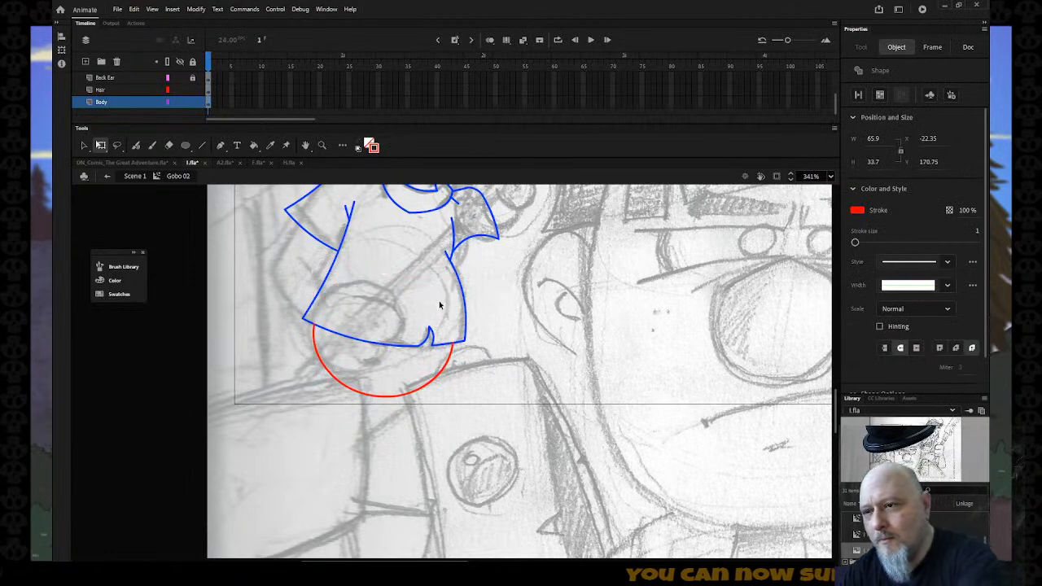
key("Delete")
Step: Return to Scene 1, show all layers and hide the Template layer to check the goblin in the full panel
key("z")
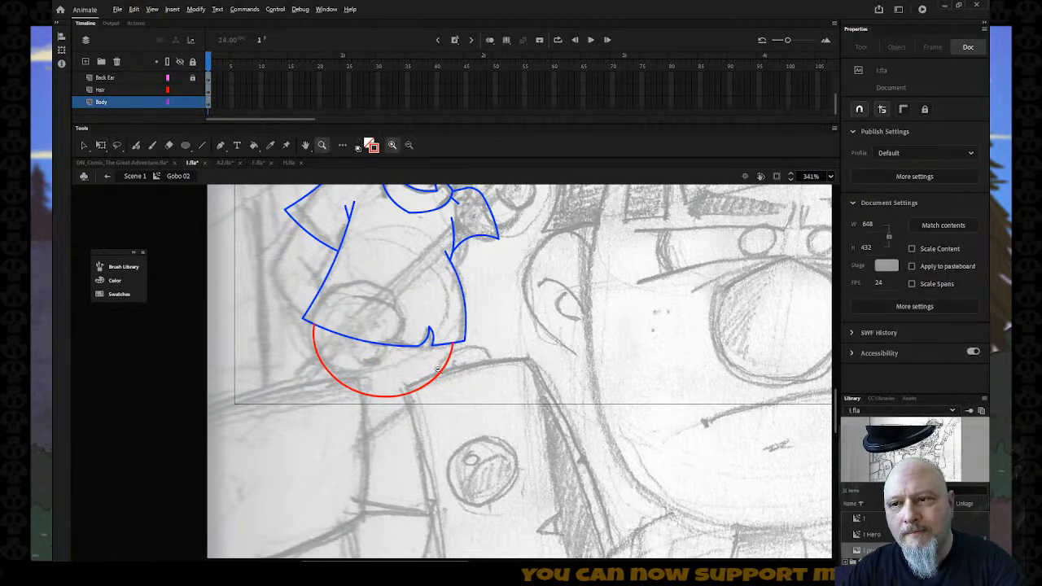
left_click(440, 368, "alt")
left_click(438, 370, "alt")
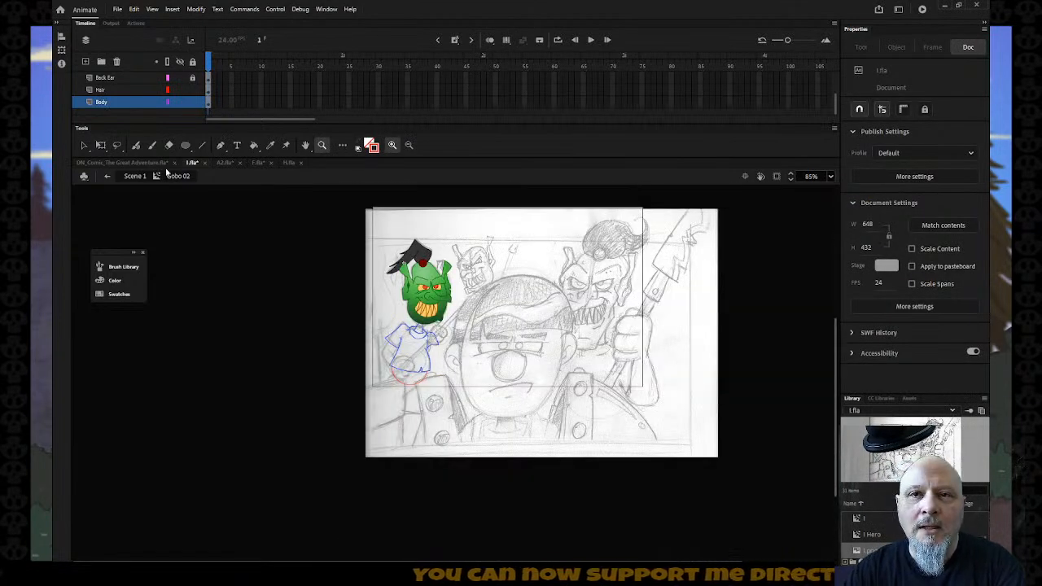
left_click(106, 178)
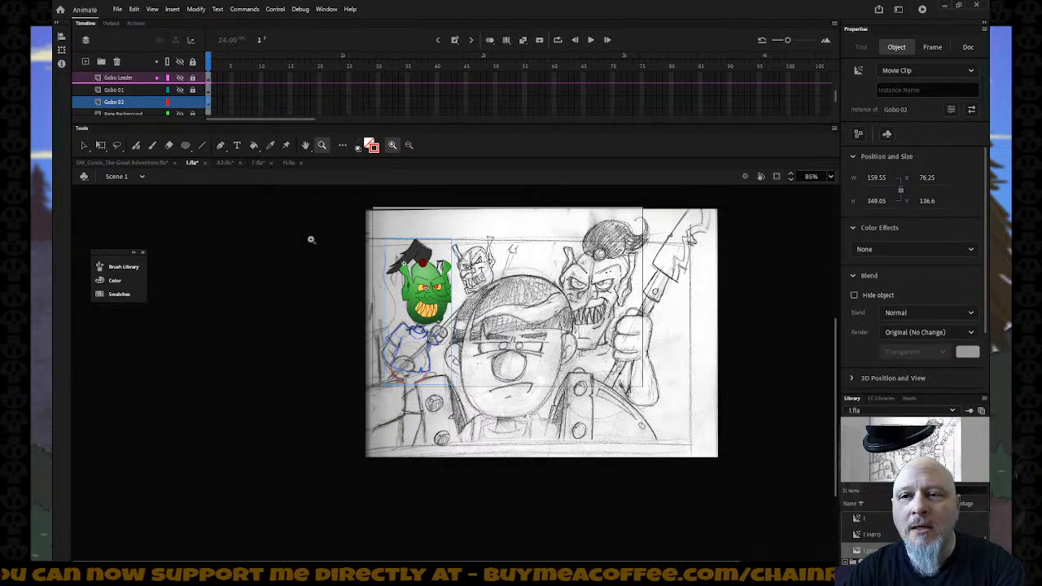
left_click(180, 62)
left_click(181, 62)
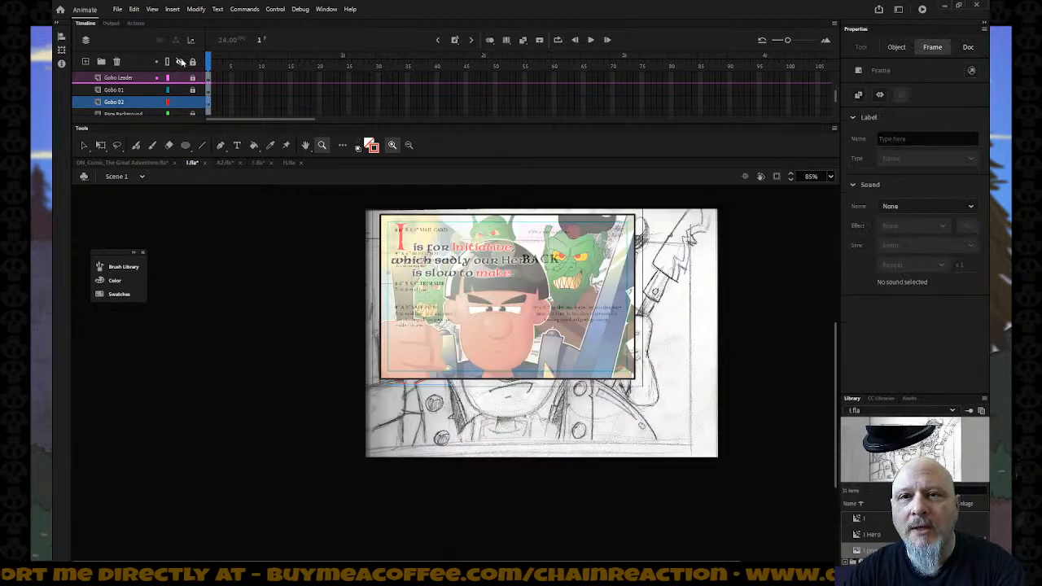
scroll(160, 90, "up", 3)
scroll(163, 92, "down", 1)
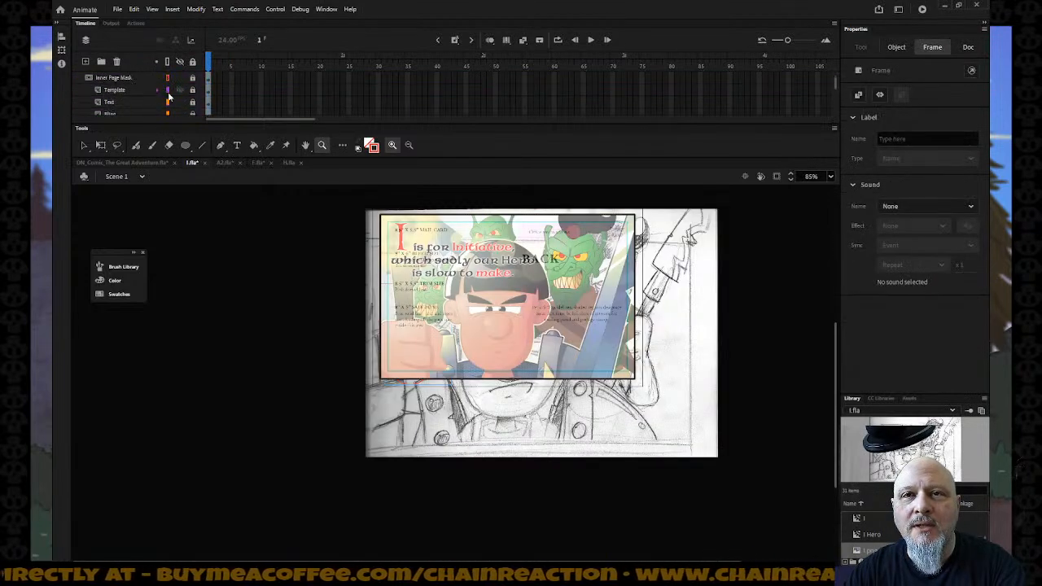
left_click(180, 90)
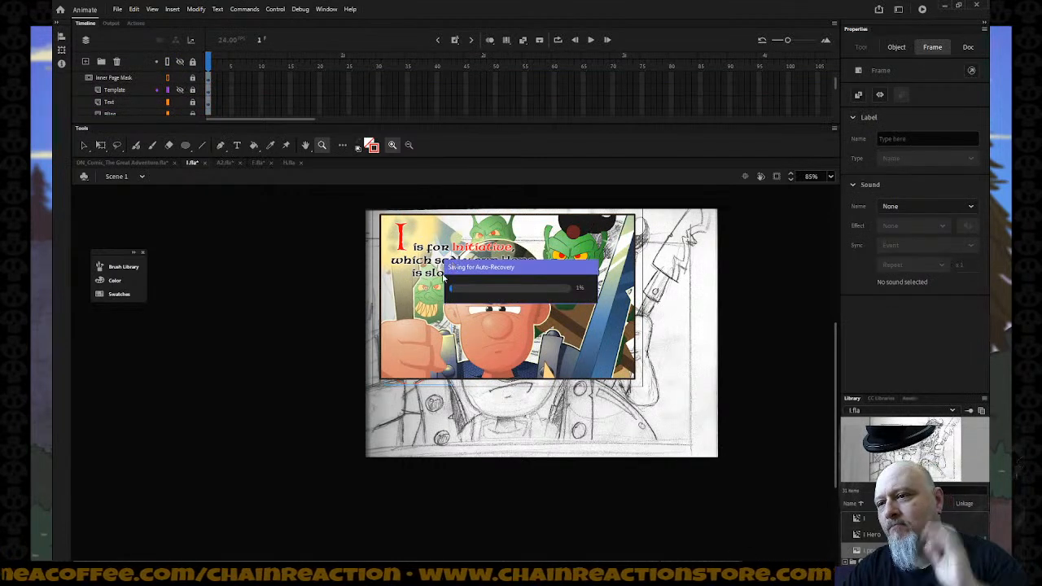
left_click_drag(340, 255, 525, 415)
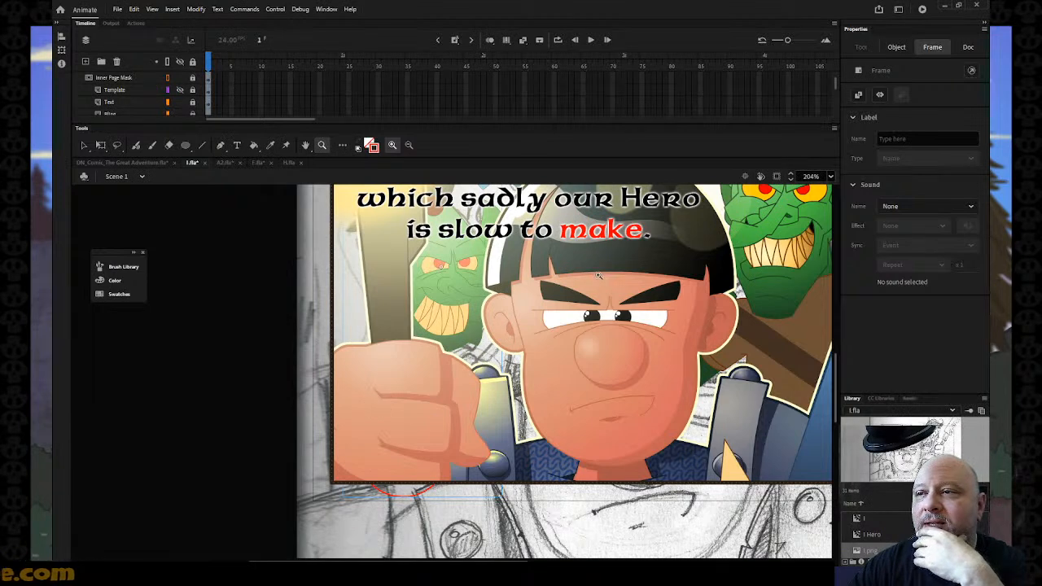
Step: Unlock the Gobo 02 layer and open its goblin symbol for editing, with the whole panel in view
scroll(606, 304, "up", 3)
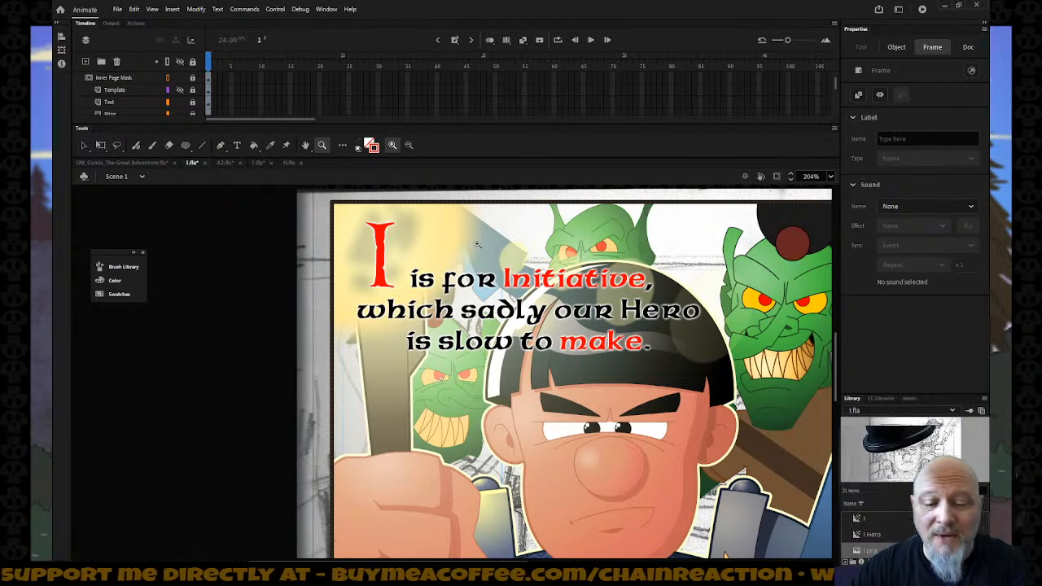
scroll(167, 102, "down", 1)
scroll(168, 104, "down", 1)
scroll(168, 104, "down", 1)
scroll(143, 105, "down", 2)
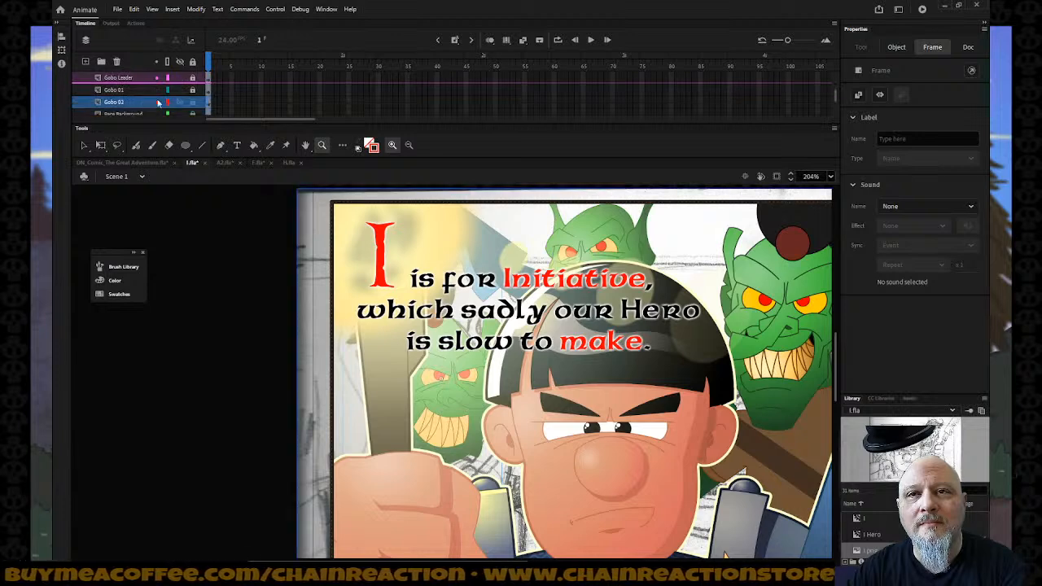
left_click(192, 103)
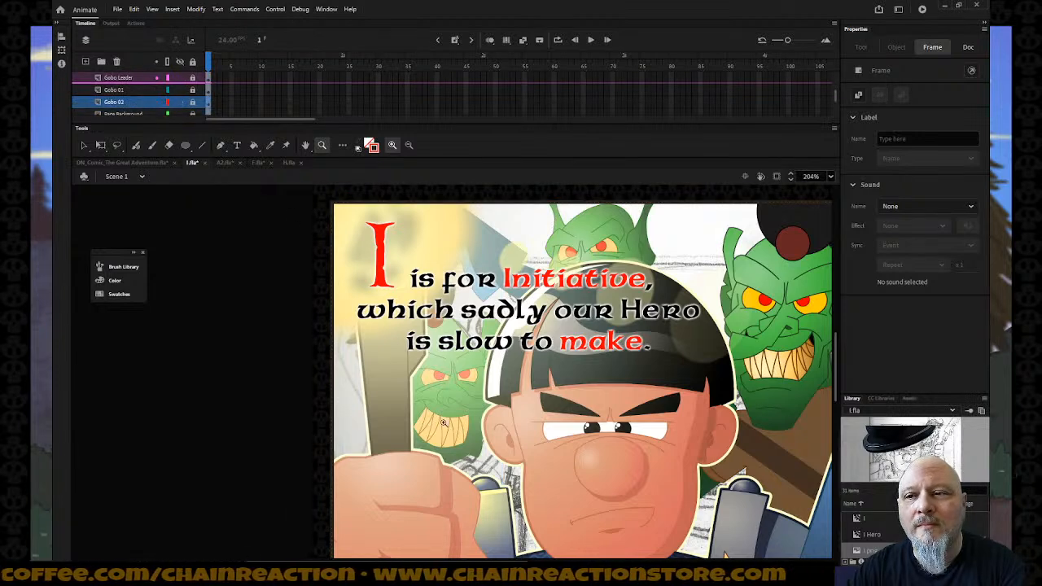
key("v")
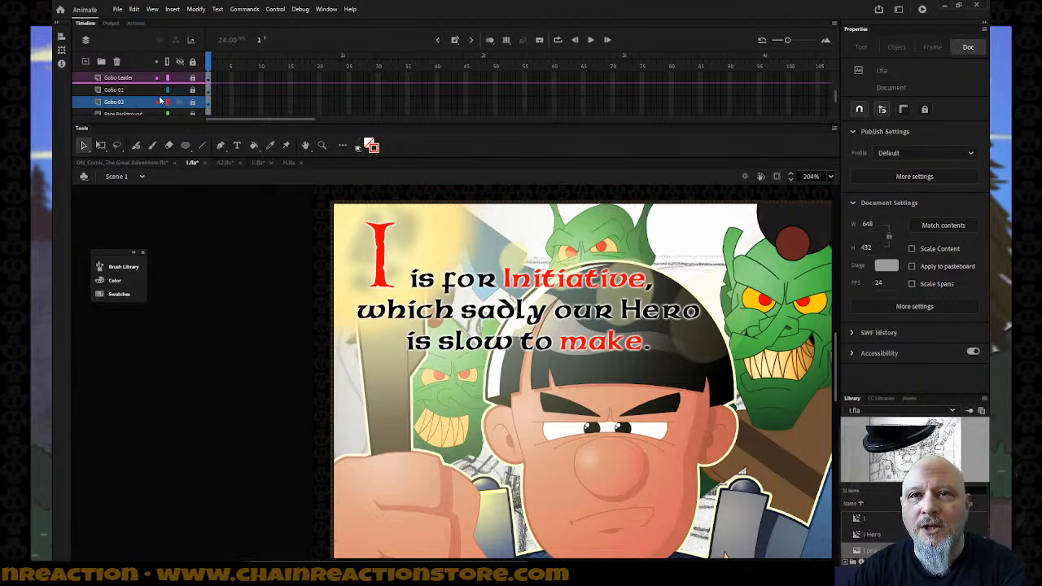
left_click(193, 102)
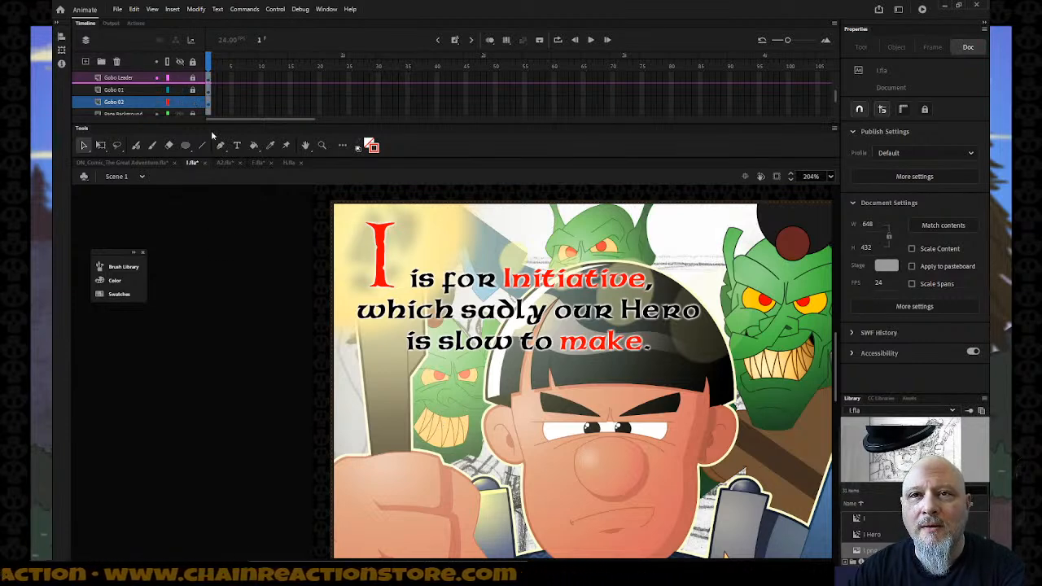
double_click(458, 411)
key("z")
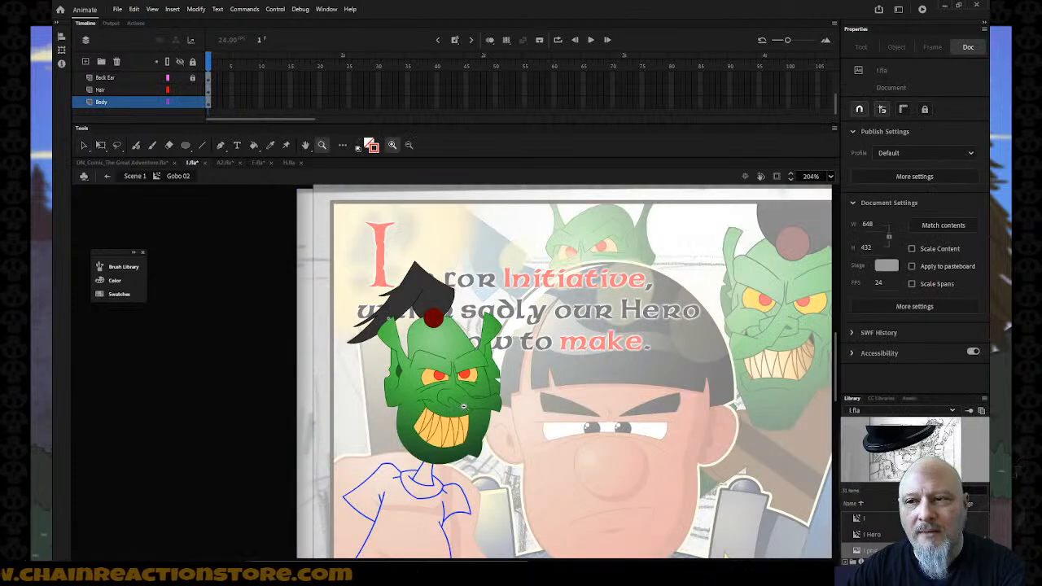
left_click(461, 405, "alt")
left_click(461, 406, "alt")
left_click_drag(373, 306, 610, 476)
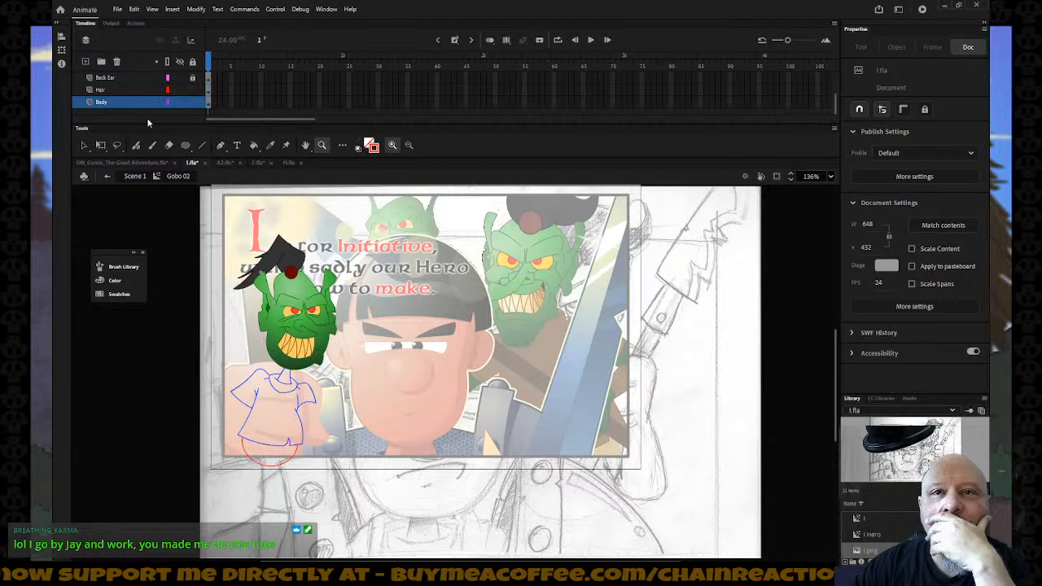
Step: Insert a new layer above Face and draw a straight diagonal red line about 300 by 151 px across the goblin's torso
scroll(130, 102, "down", 3)
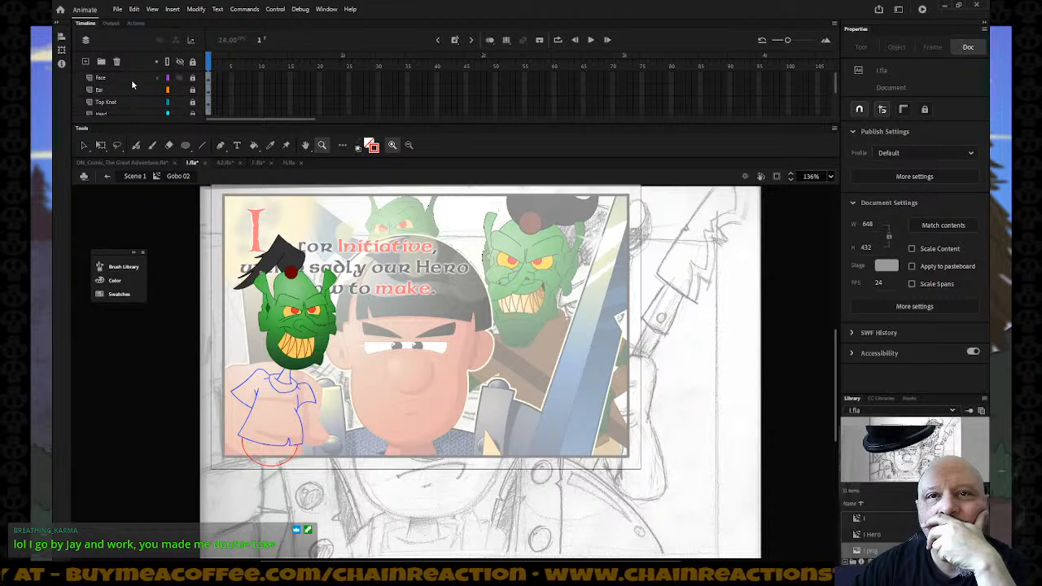
right_click(131, 77)
left_click(171, 134)
left_click(385, 188)
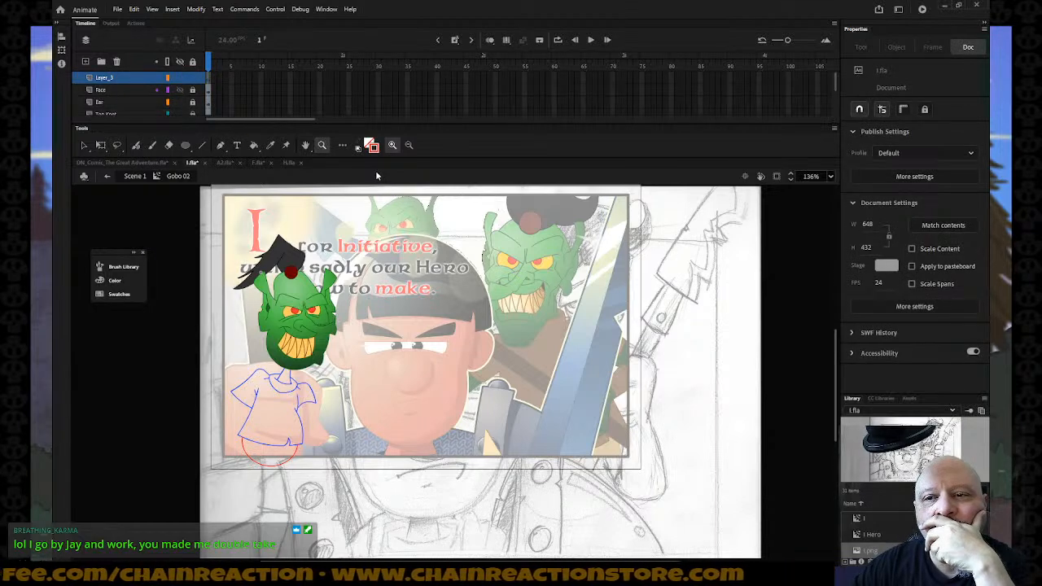
left_click(203, 148)
mouse_move(157, 451)
left_mouse_down()
mouse_move(367, 363)
mouse_move(413, 323)
left_mouse_up()
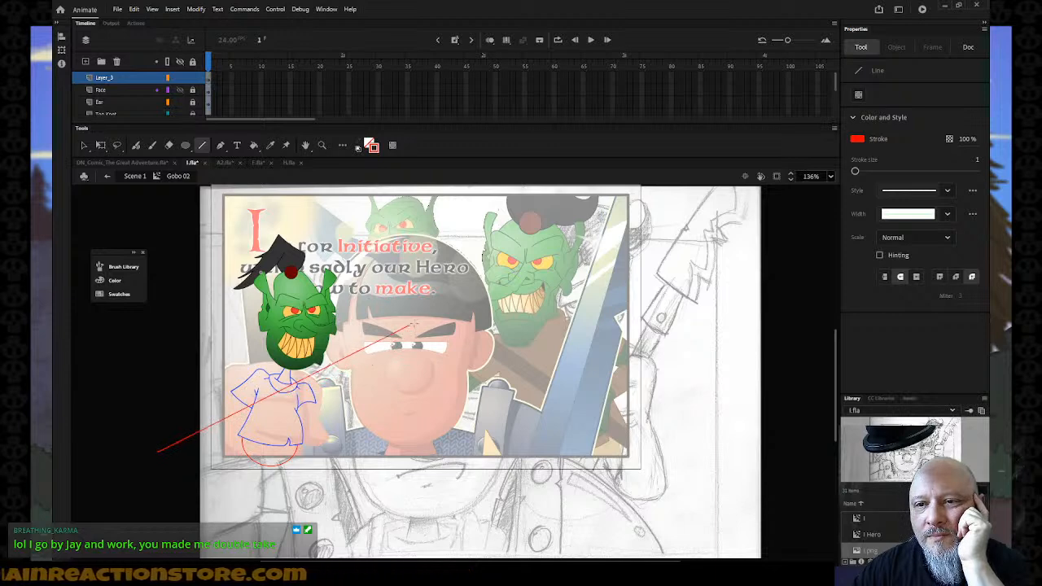
Step: Switch to the H.fla document and toggle the visibility of the Goblin 02, 01 and 03 layers to identify the polearm-holding goblin
left_click(288, 163)
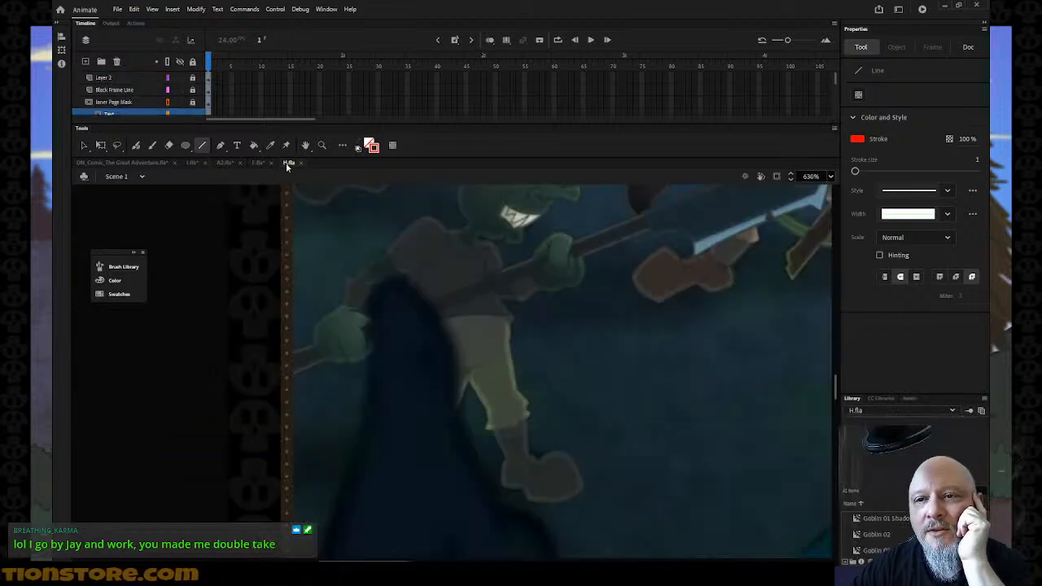
scroll(582, 311, "up", 5)
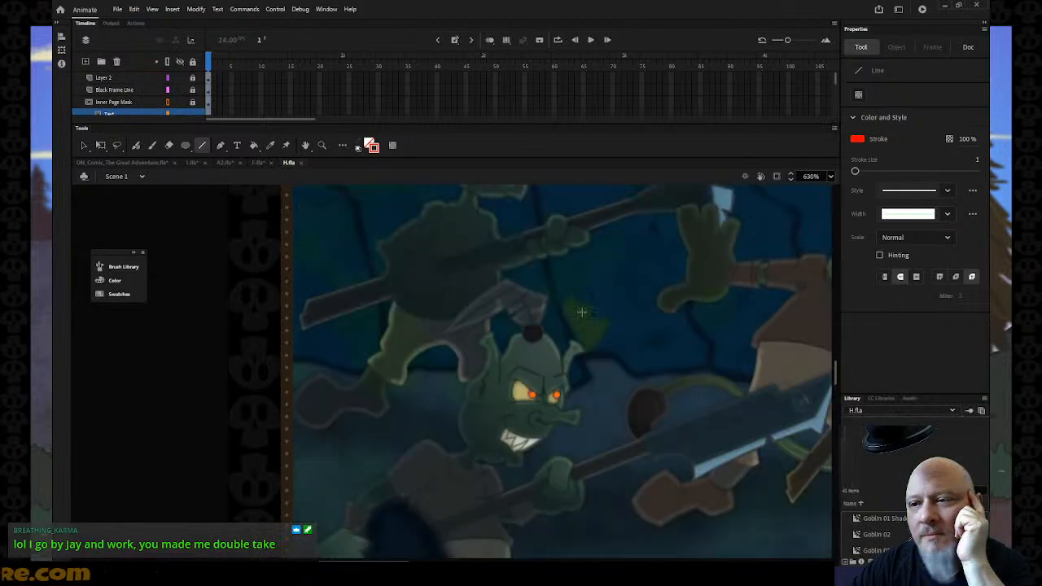
key("v")
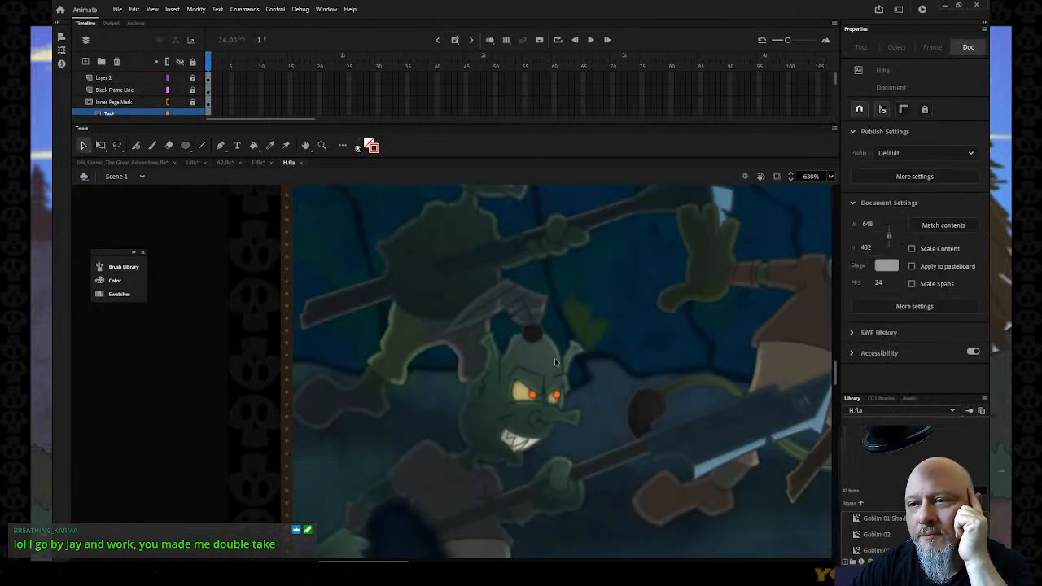
scroll(196, 111, "down", 2)
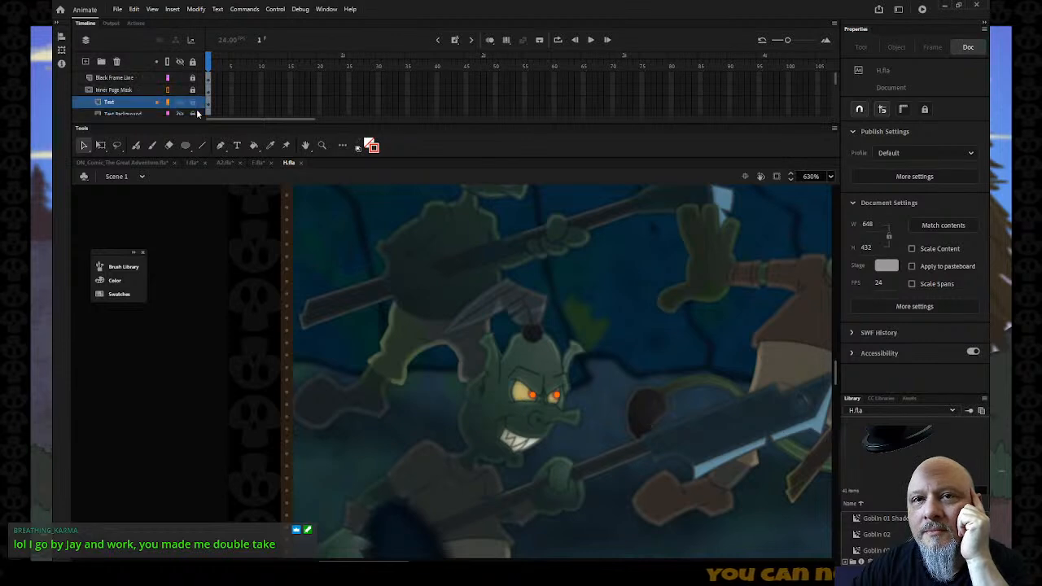
scroll(196, 111, "down", 5)
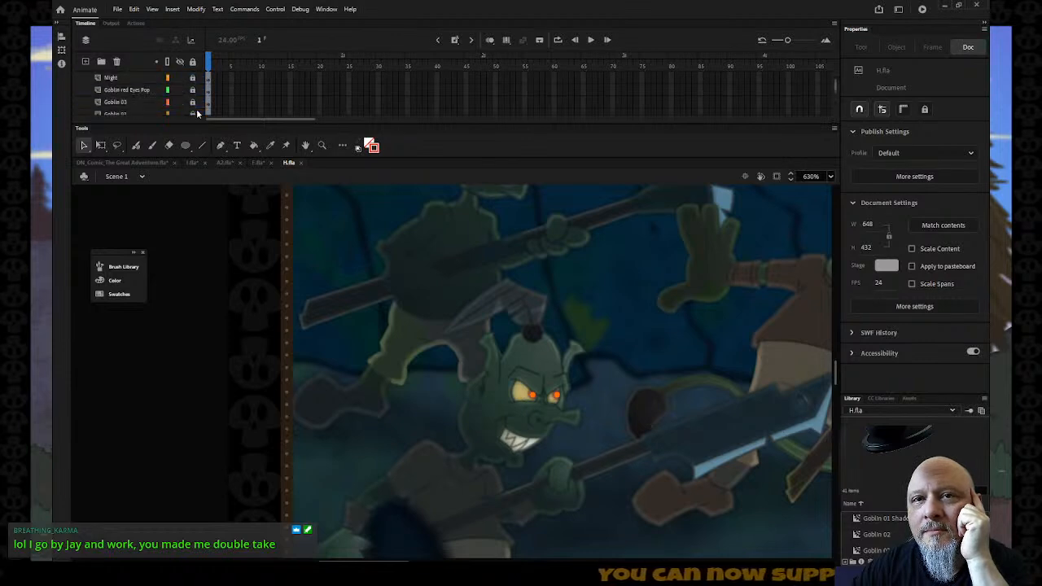
scroll(197, 111, "down", 1)
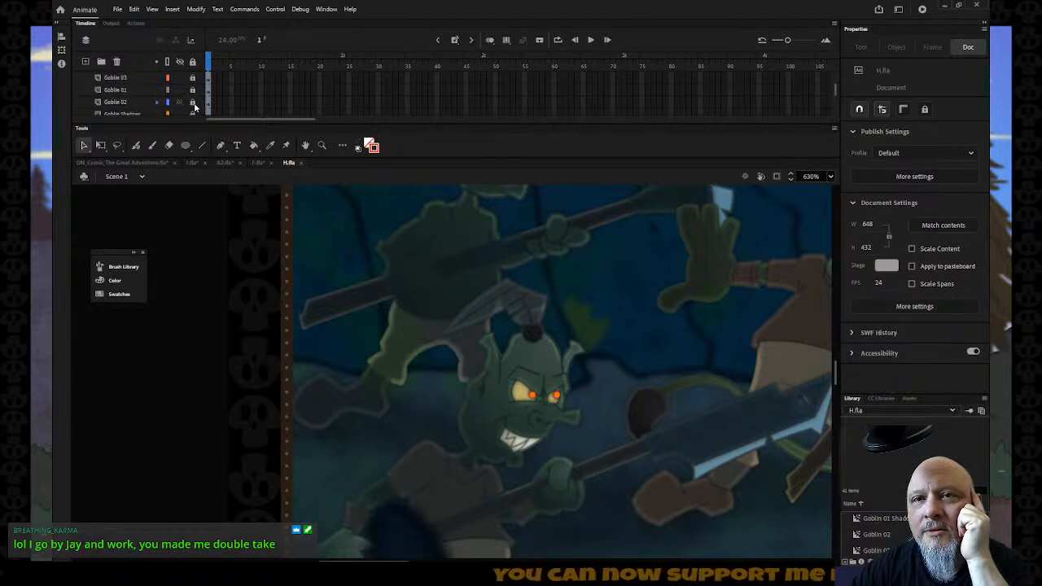
left_click(181, 103)
left_click(181, 103)
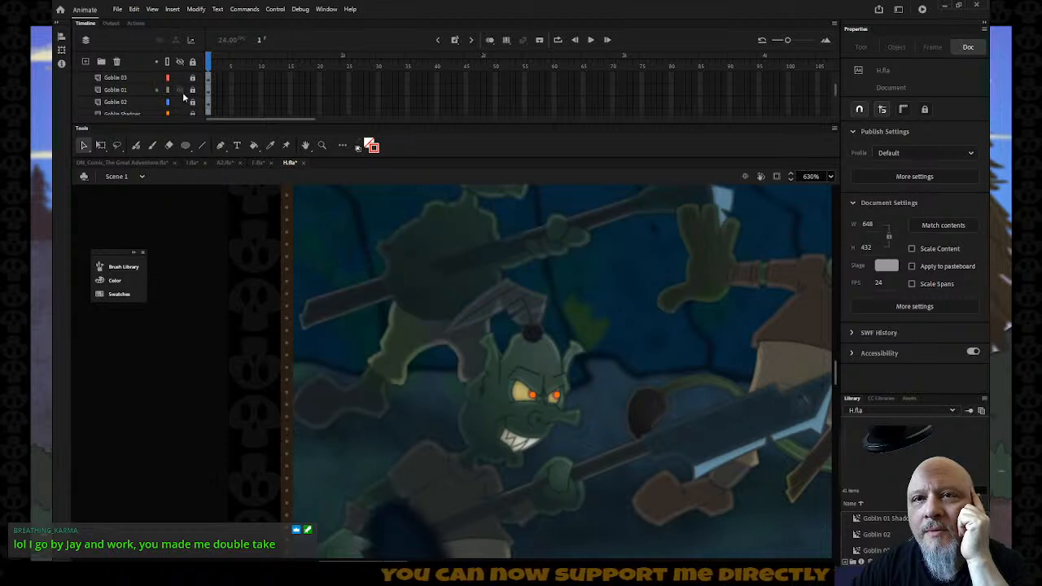
left_click(183, 92)
left_click(181, 89)
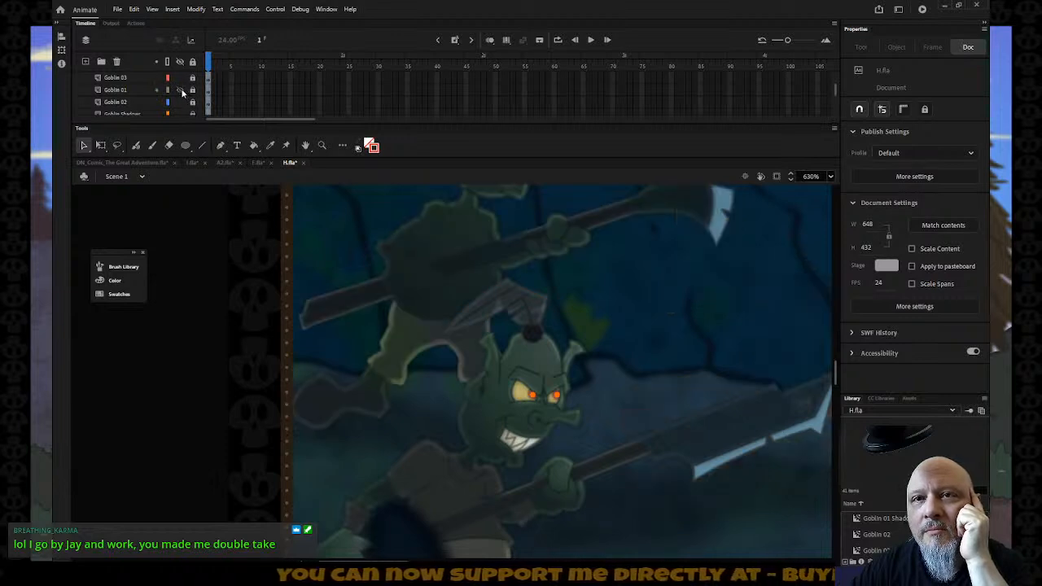
left_click(180, 77)
left_click(181, 77)
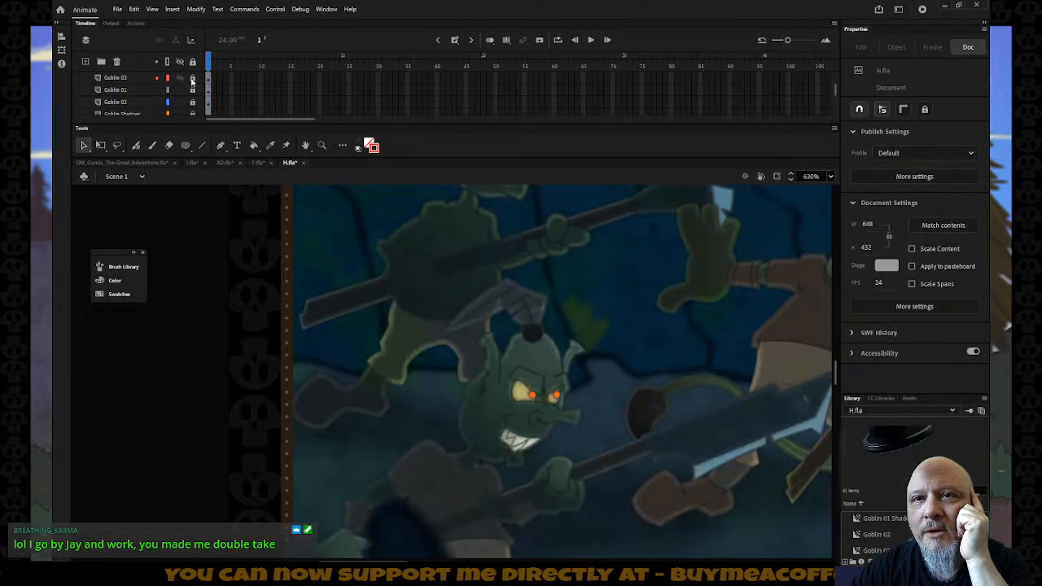
Step: Open the Goblin 03 symbol for editing, hide its shadow layer and unlock all its layers
left_click(433, 461)
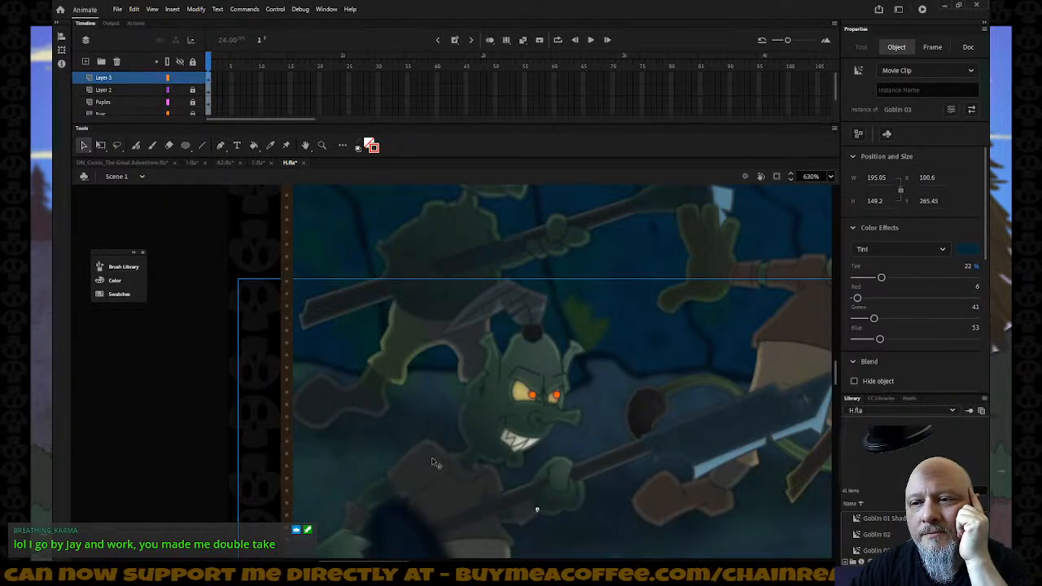
double_click(433, 461)
left_click(179, 176)
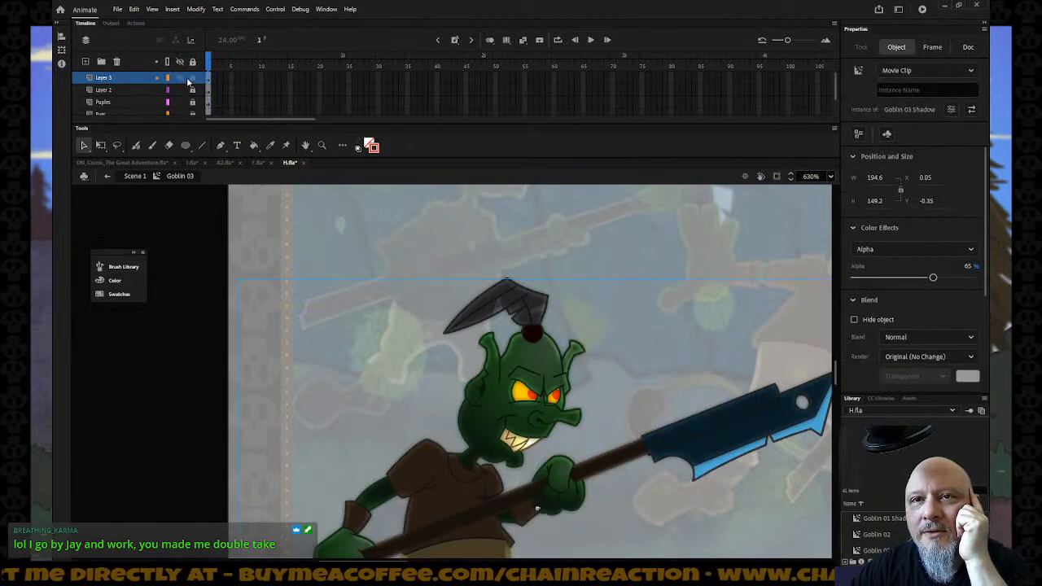
left_click(180, 77)
scroll(375, 234, "down", 3)
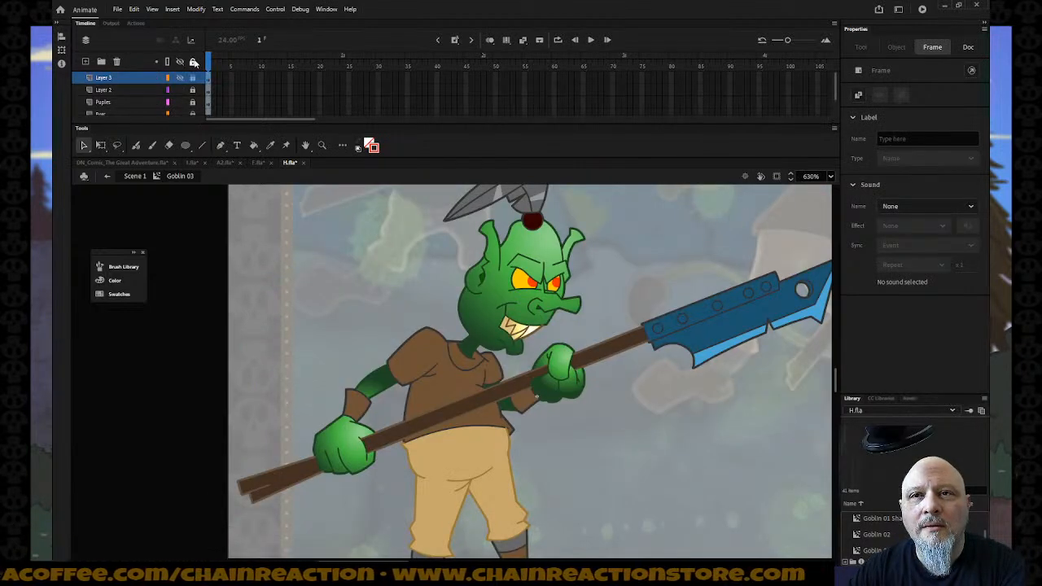
key("ctrl+a")
left_click(153, 247)
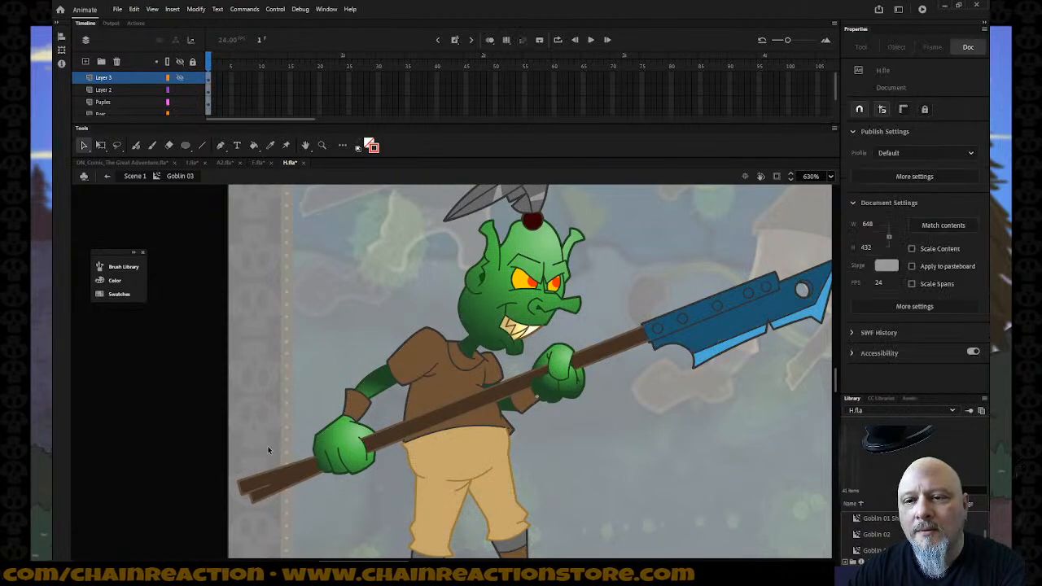
Step: Select all visible shaft sections and the blue blade of the Goblin 03 polearm and copy them
left_click(277, 480)
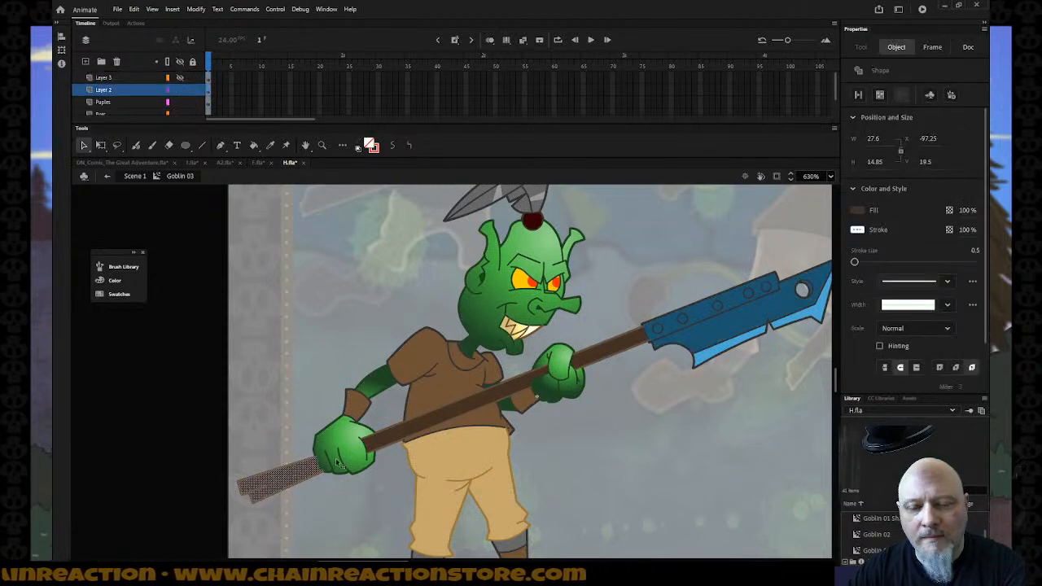
left_click(424, 426, "shift")
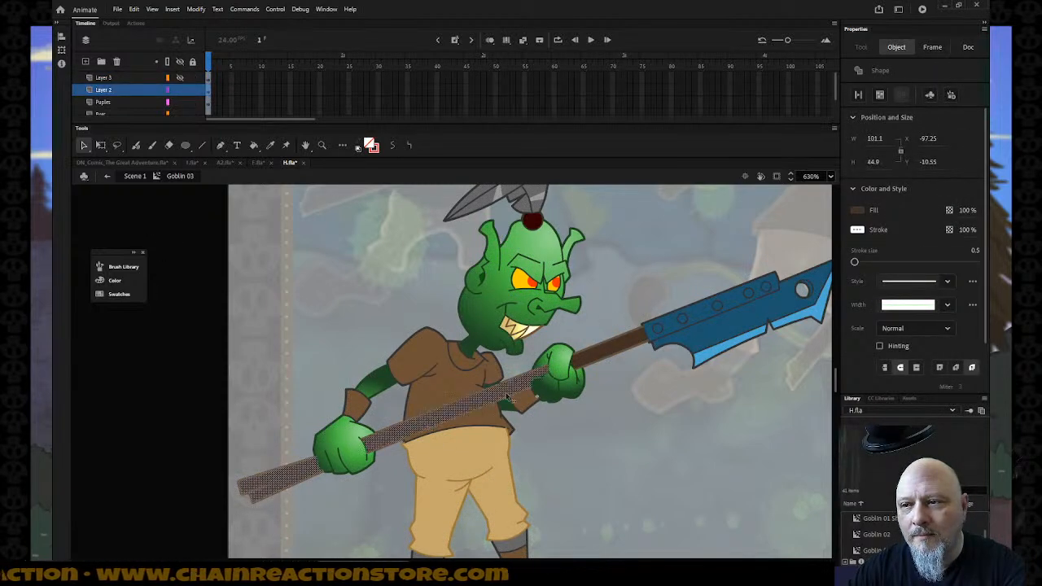
left_click(601, 365, "shift")
left_click_drag(387, 560, 426, 560)
left_click(351, 311, "shift")
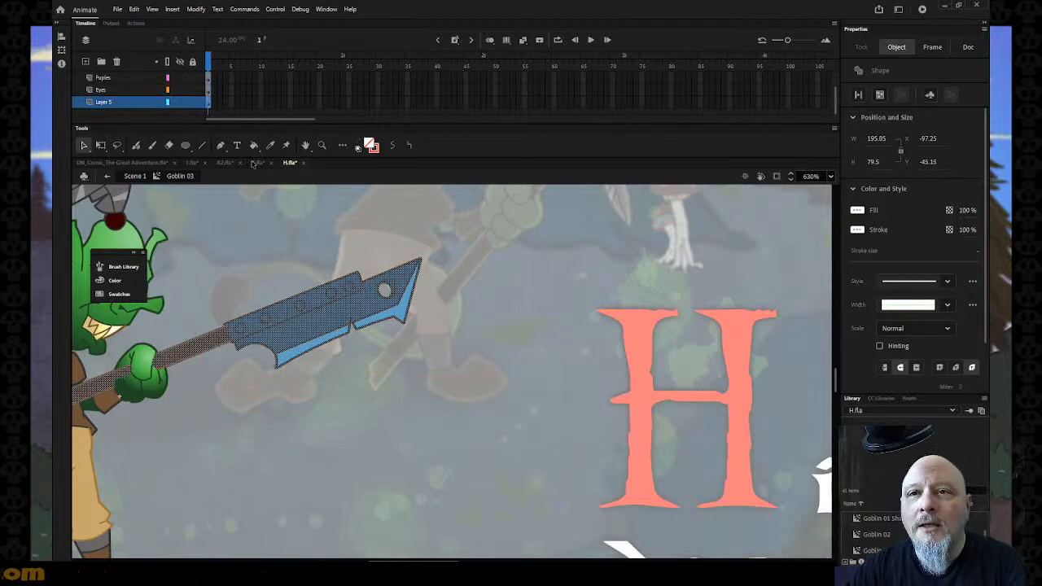
Step: Return to the I.fla document, delete the diagonal red line and paste the copied polearm onto the new layer in Gobo 02
left_click(192, 163)
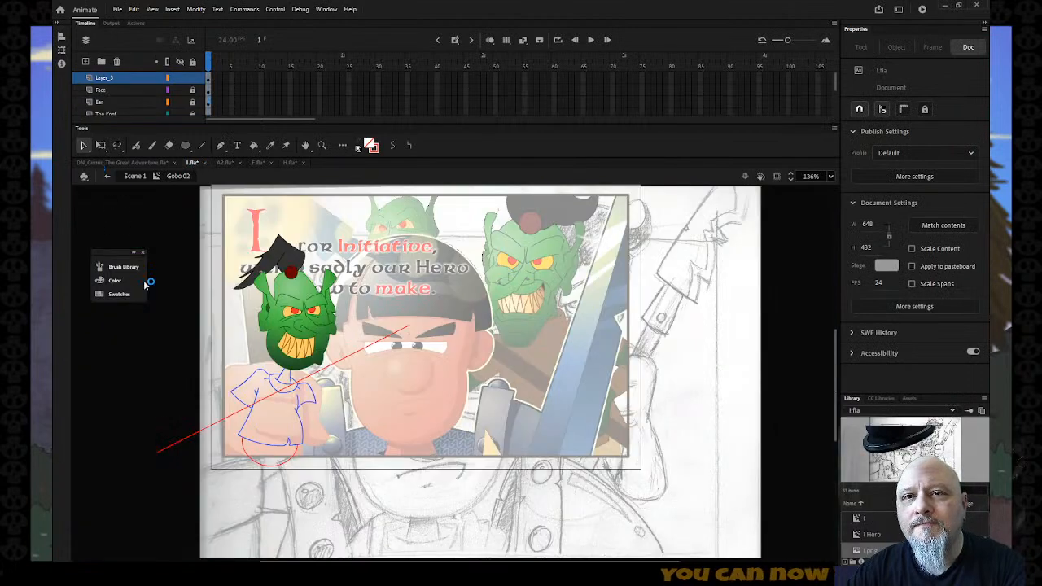
left_click(186, 439)
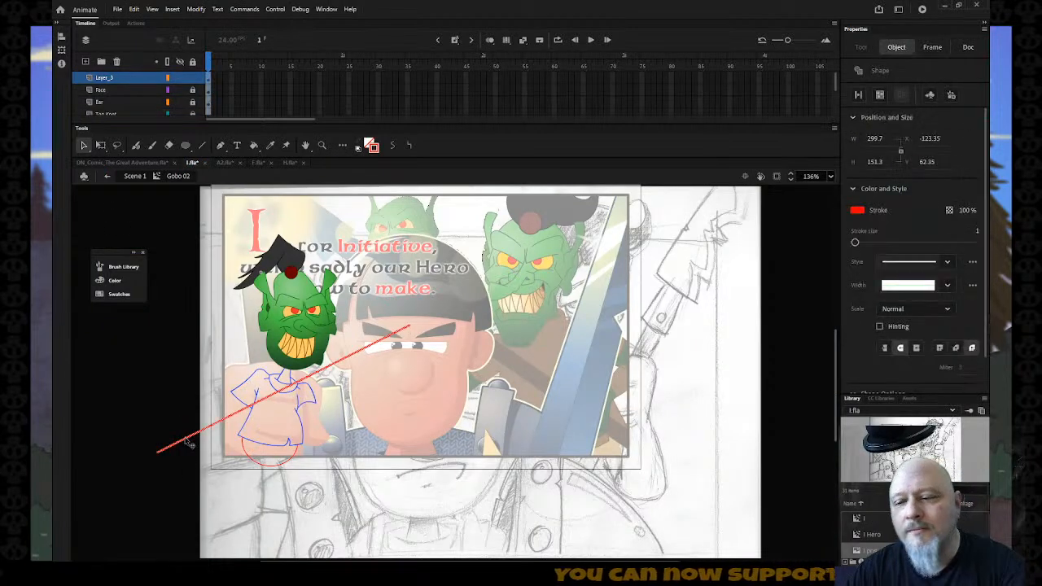
key("Delete")
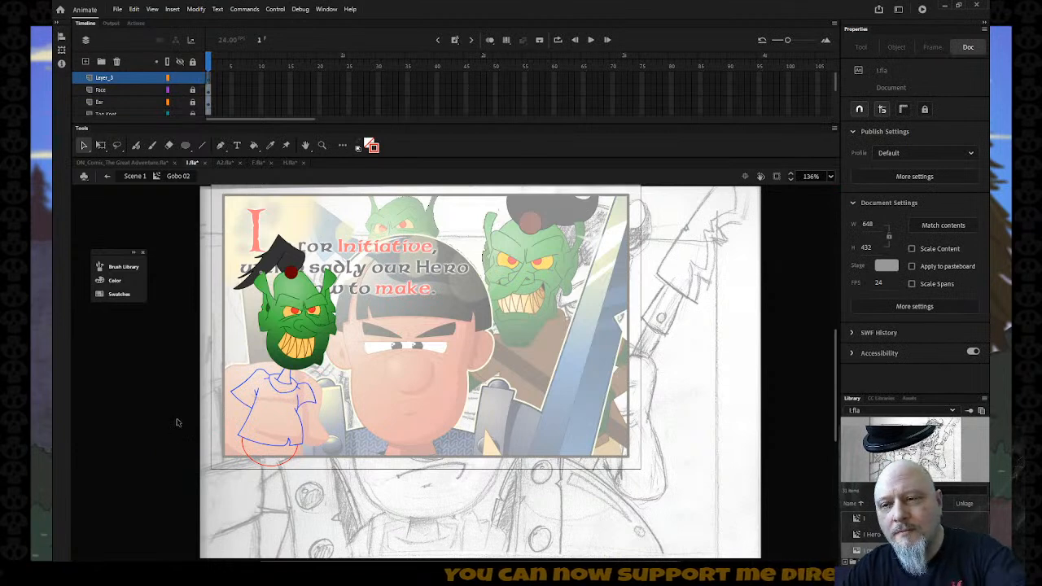
key("ctrl+z")
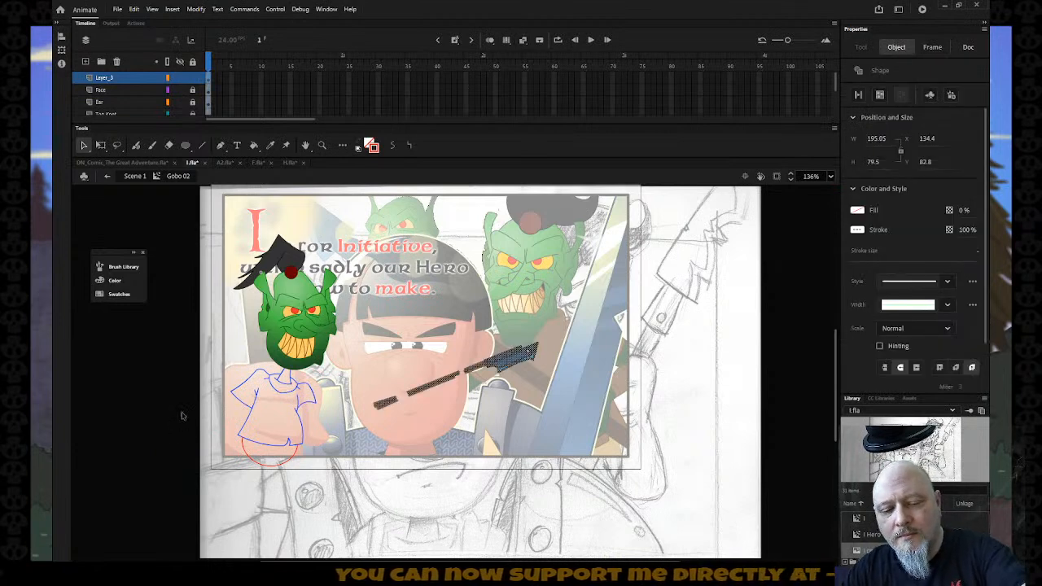
key("ctrl+s")
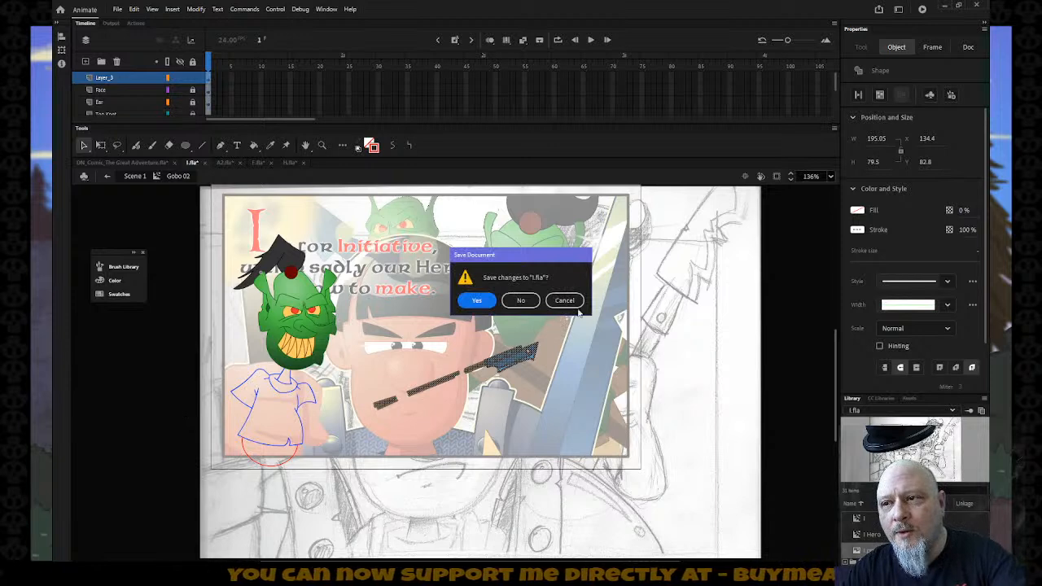
left_click(574, 299)
Step: Enlarge and rotate the polearm to about 357 by 257 px and position it diagonally across the goblin's torso
key("q")
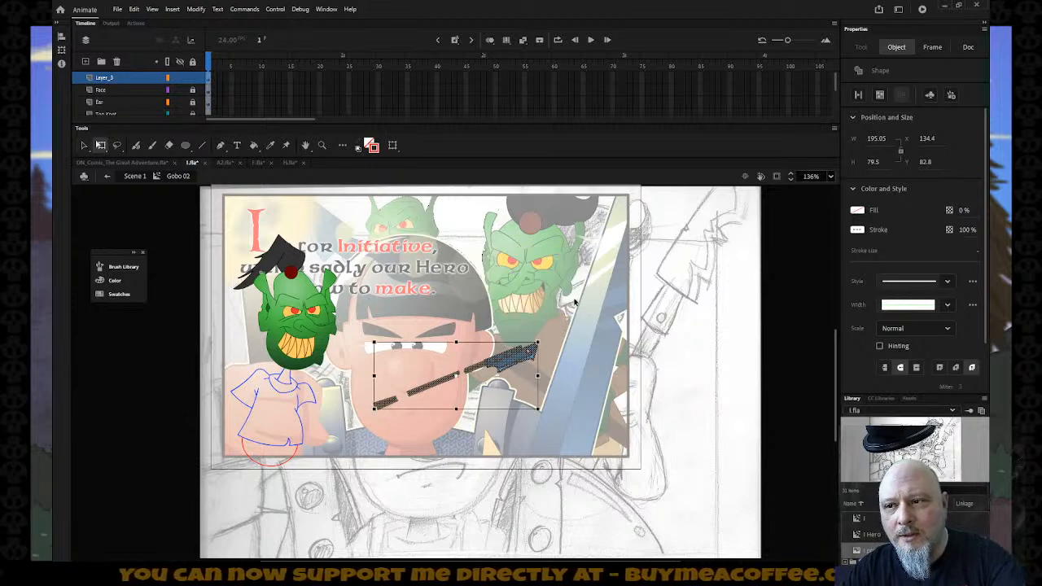
left_click_drag(542, 414, 616, 441)
left_click_drag(555, 356, 436, 383)
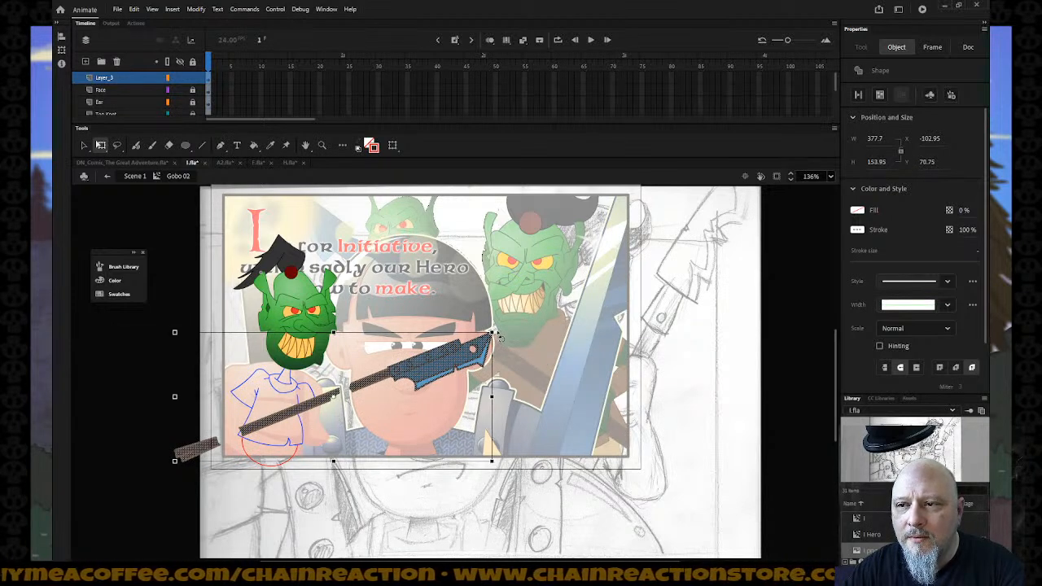
left_click_drag(494, 329, 438, 320)
left_click_drag(482, 279, 488, 257)
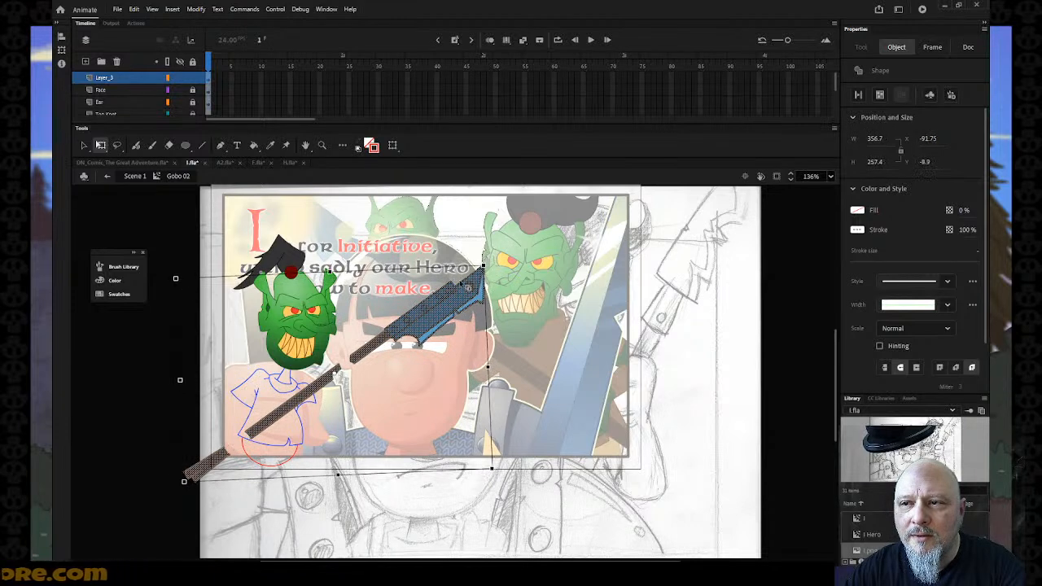
left_click_drag(457, 302, 452, 299)
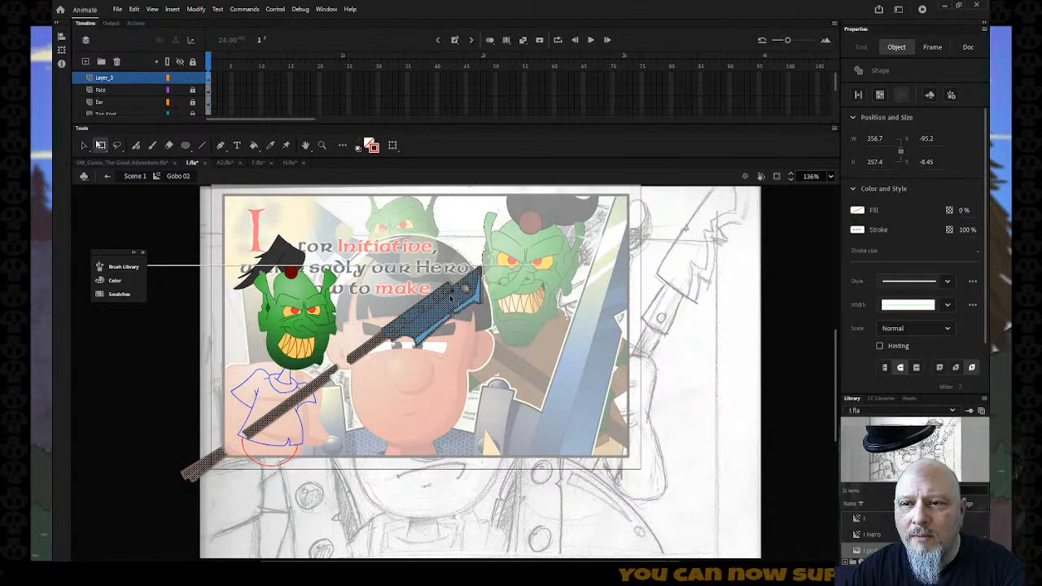
Step: Check how Goblin 03 grips the polearm in H.fla and remove the pasted handless polearm from Gobo 02 in I.fla
left_click_drag(452, 298, 452, 299)
left_click(550, 369)
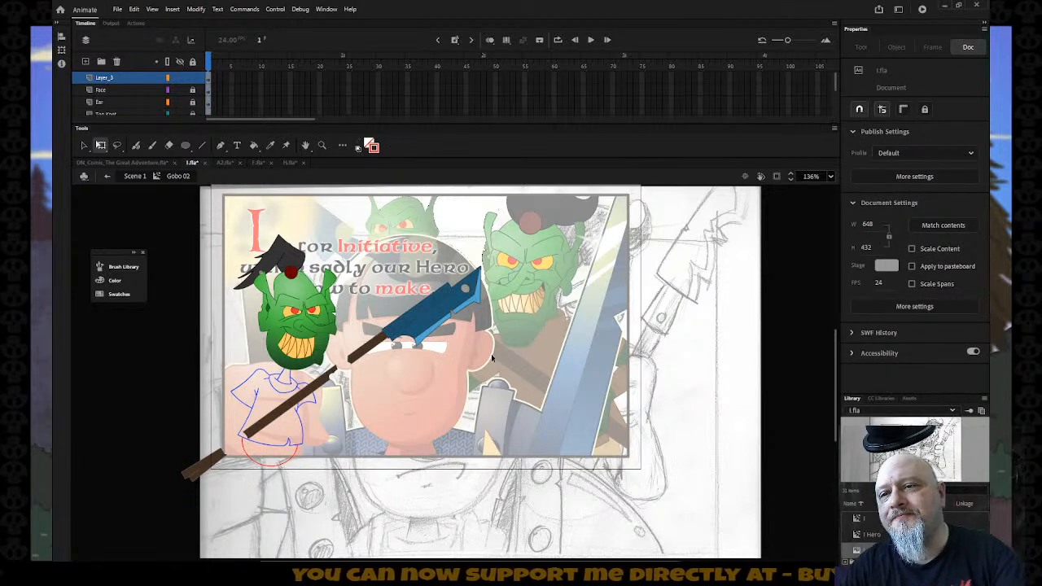
key("z")
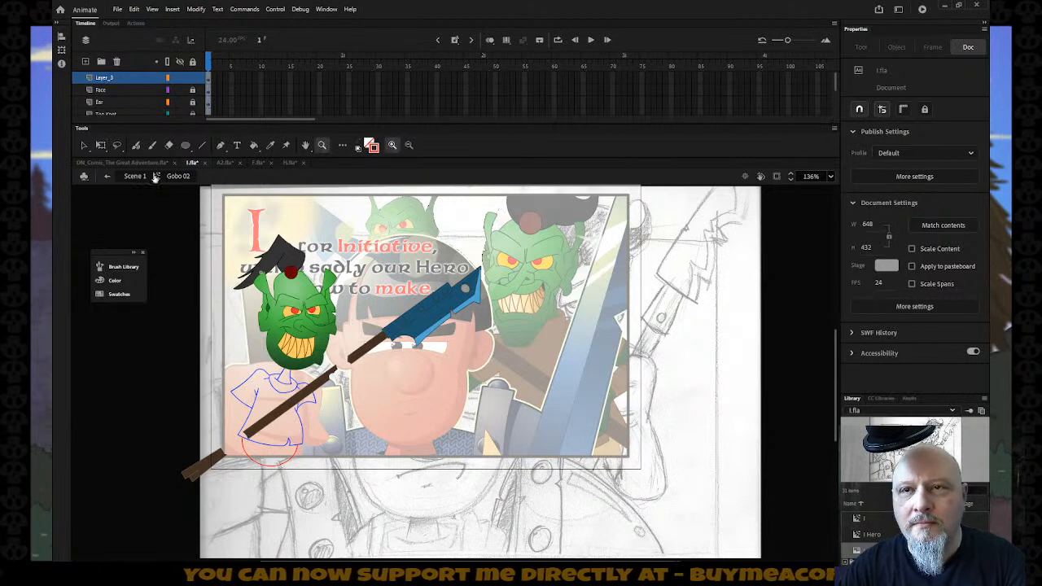
left_click(288, 162)
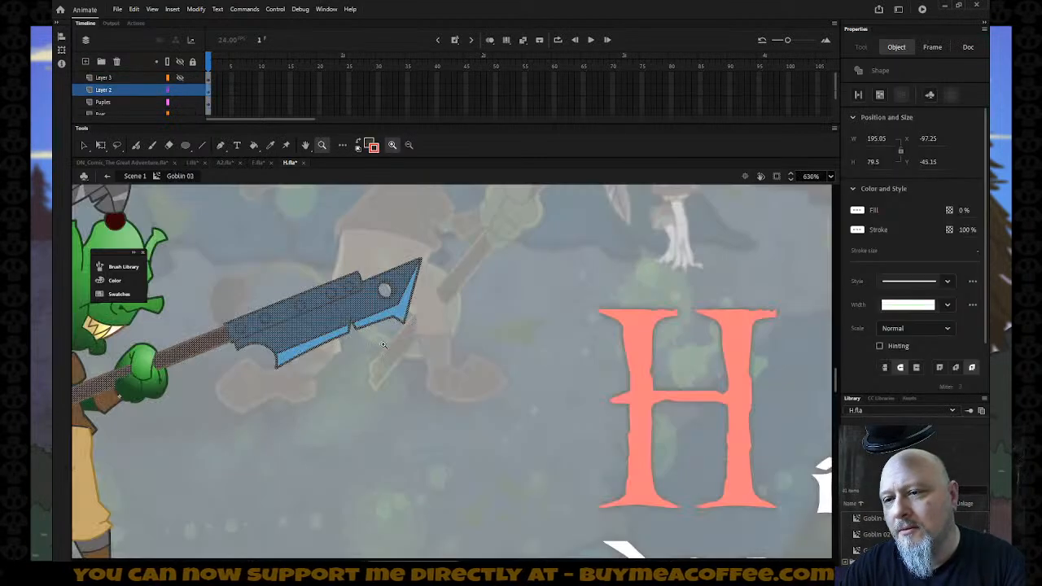
left_click_drag(118, 396, 422, 397)
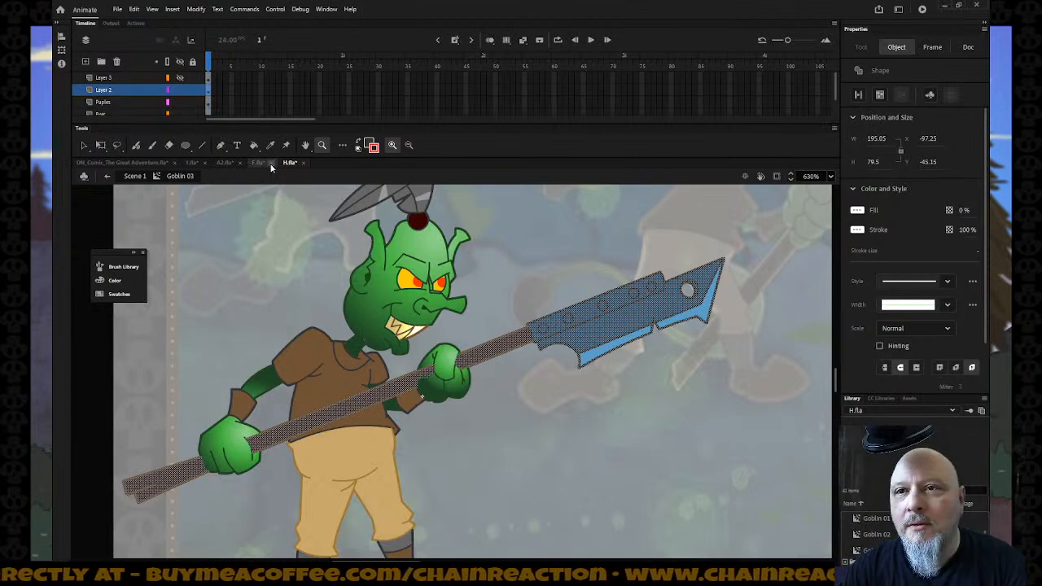
left_click(195, 163)
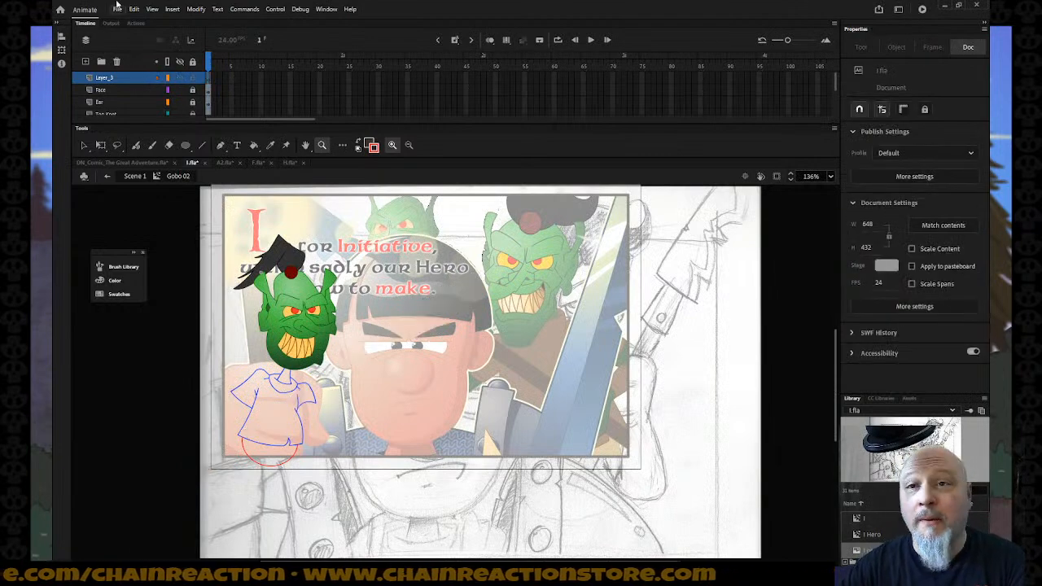
Step: Add both goblin hands to the polearm selection in H.fla, copy everything and paste it into Gobo 02 in I.fla
left_click(290, 163)
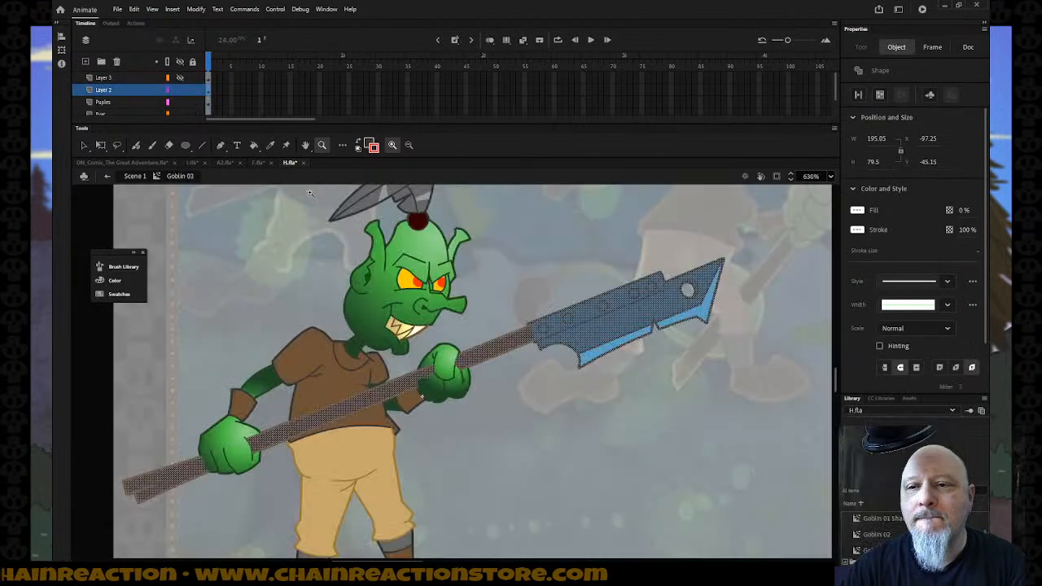
left_click(84, 146)
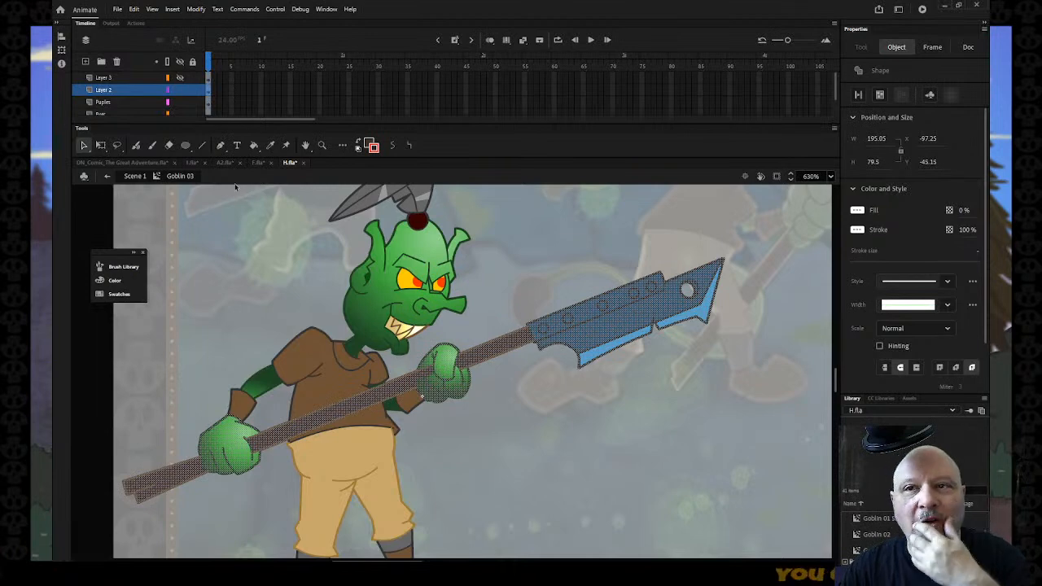
left_click(191, 162)
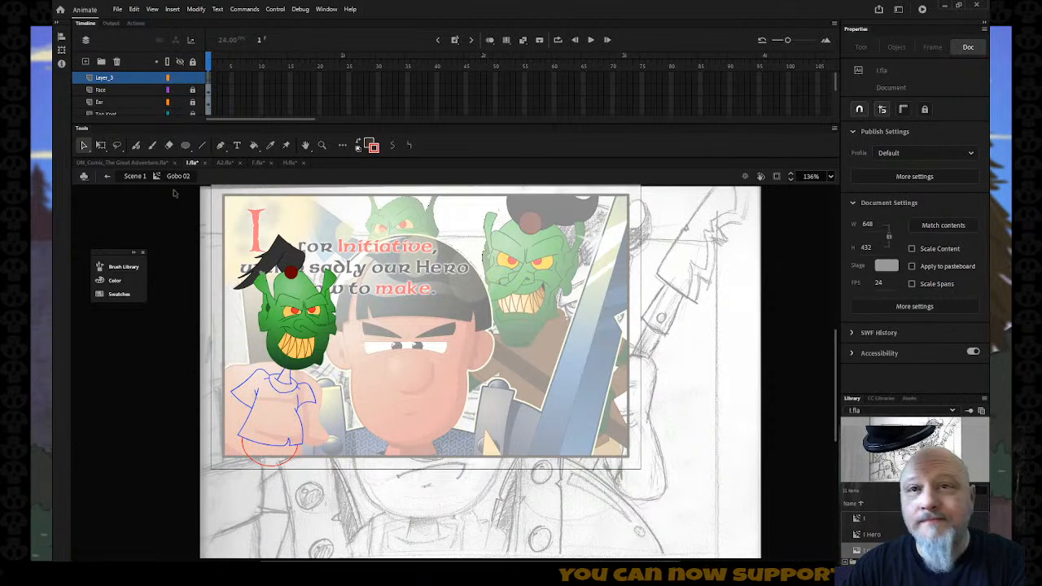
key("ctrl+v")
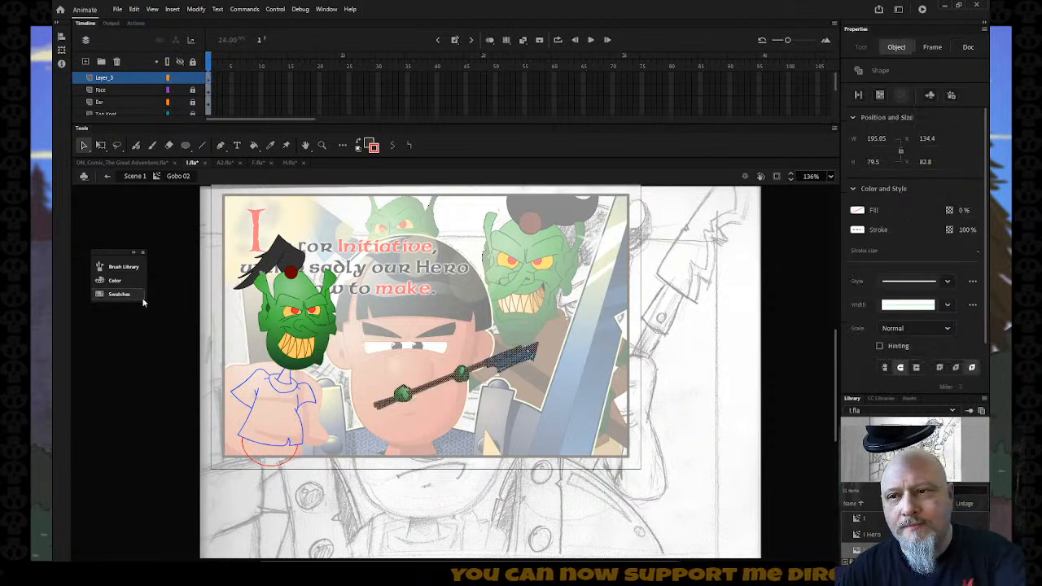
Step: Enlarge the pasted polearm with hands to about 429 by 175 px and move it across the goblin's torso
key("q")
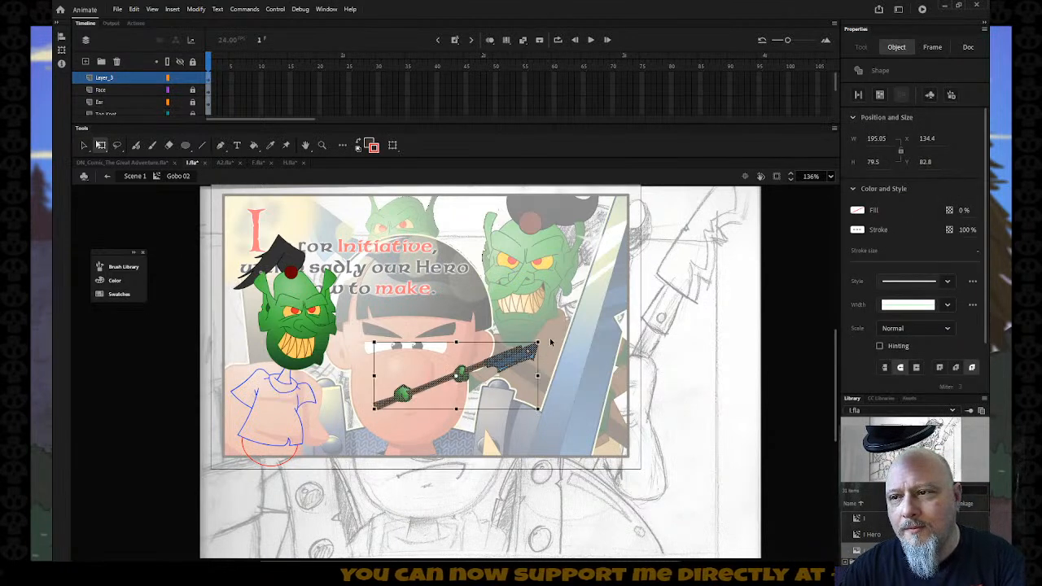
left_click_drag(537, 344, 646, 298)
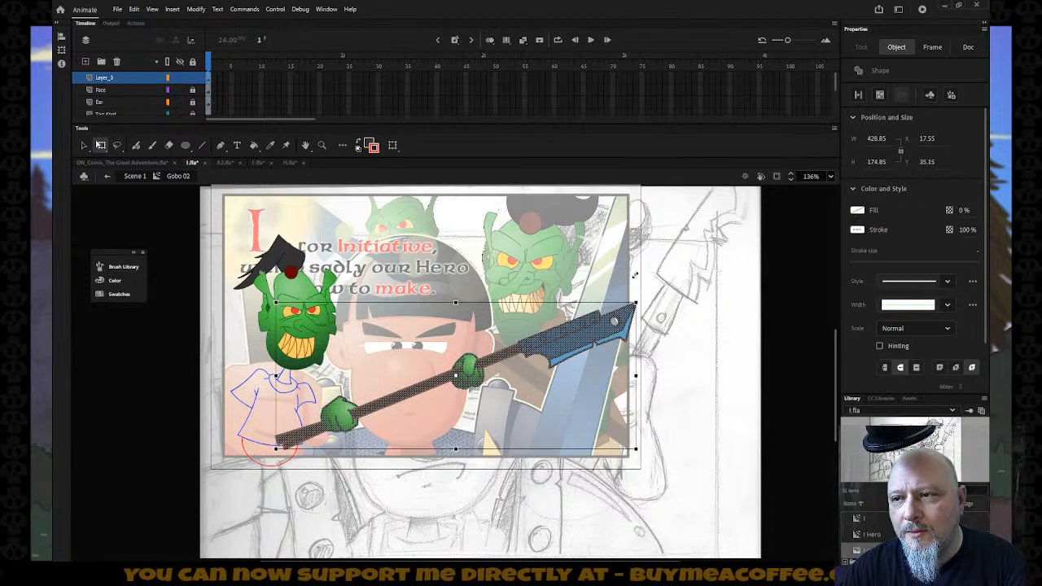
left_click_drag(581, 338, 477, 355)
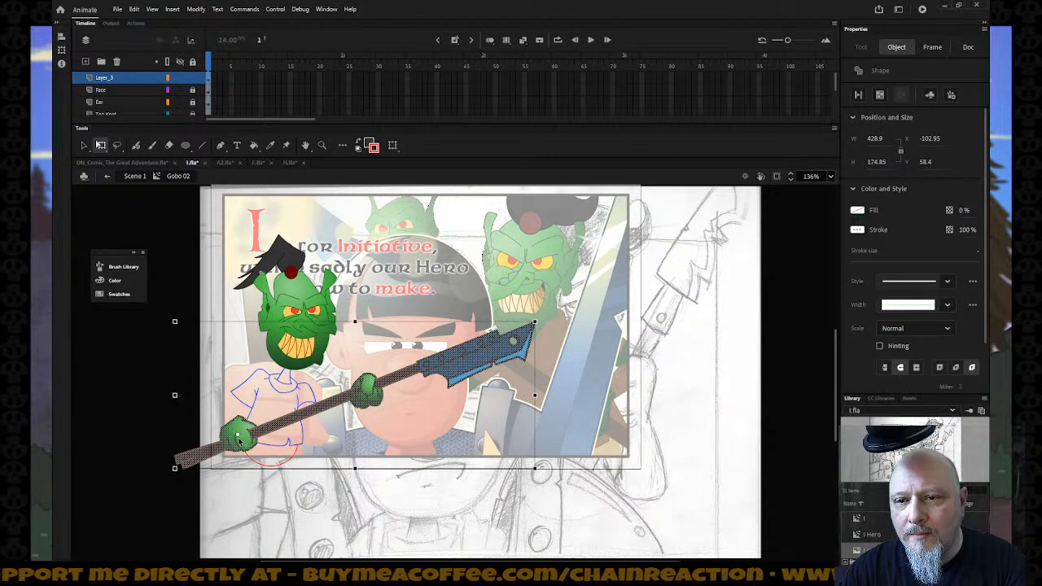
Step: Rotate the polearm and hands to a steeper diagonal spanning about 387 by 299 px, keeping the lower hand beside the shirt's hem
left_click_drag(535, 323, 491, 244)
left_click_drag(243, 434, 247, 442)
left_click_drag(492, 255, 501, 247)
left_click_drag(447, 304, 448, 292)
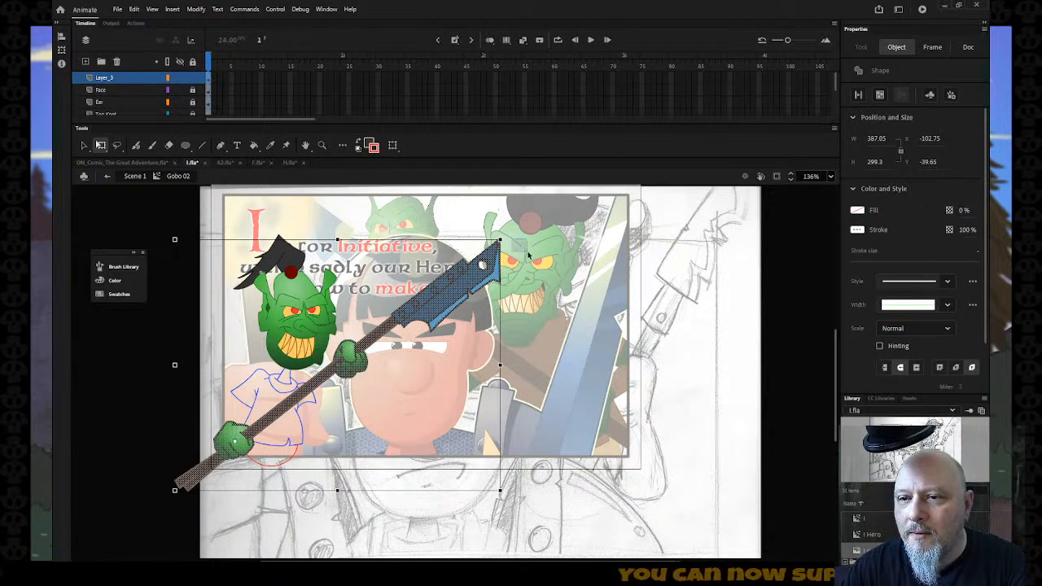
left_click(515, 241)
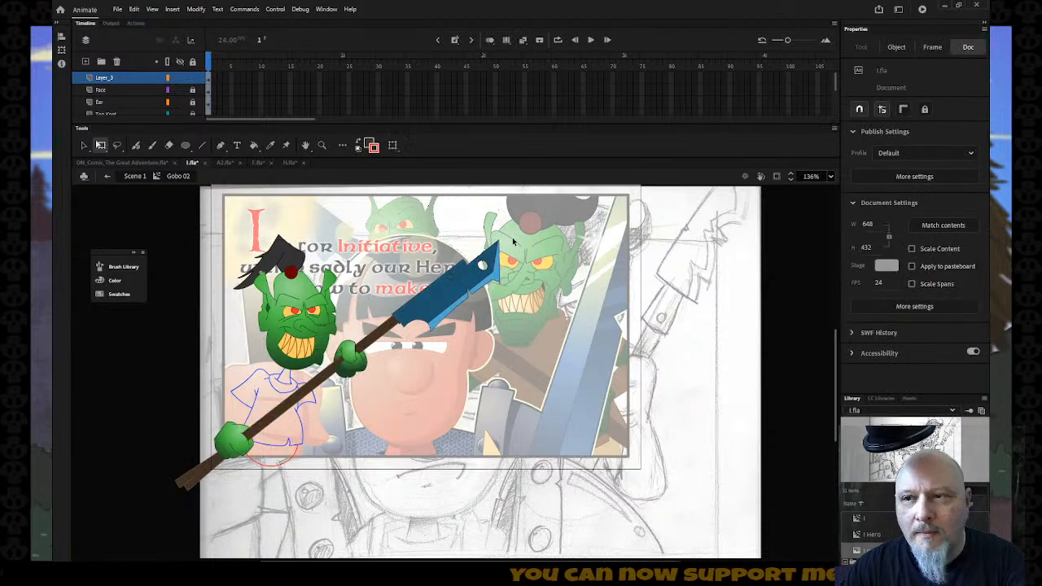
left_click(512, 242)
left_click_drag(506, 242, 520, 258)
key("ctrl+z")
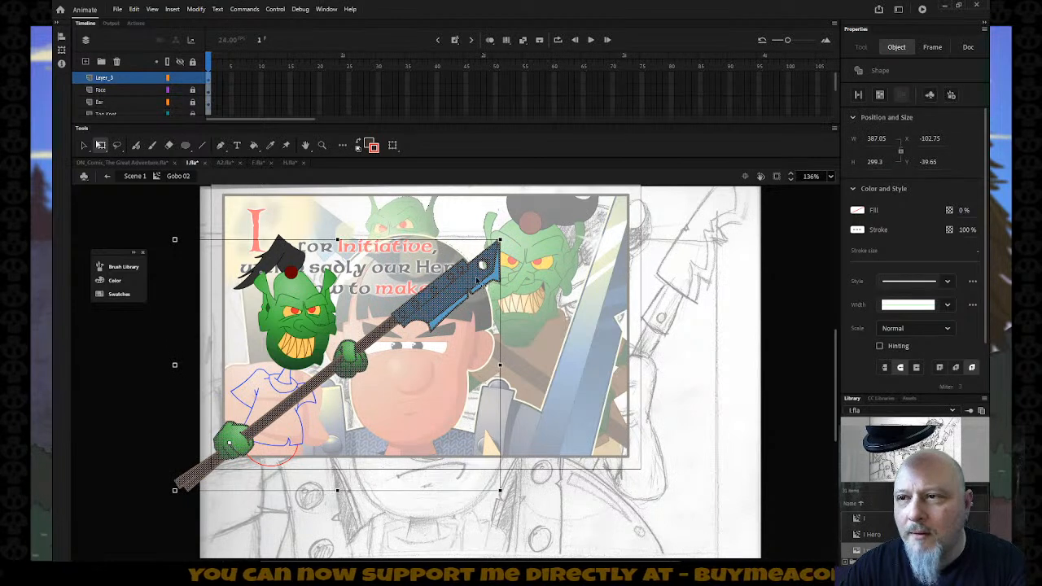
Step: Shift the polearm and hands down toward the shirt's outer side and adjust their diagonal tilt to span about 422 by 273 px
left_click_drag(514, 246, 520, 270)
left_click_drag(457, 324, 440, 331)
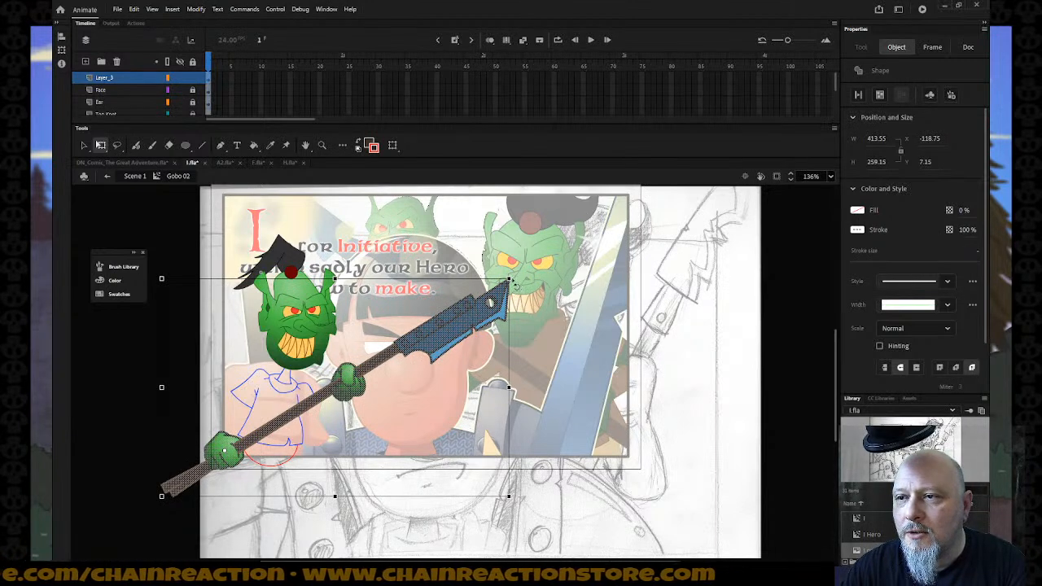
left_click_drag(514, 283, 502, 266)
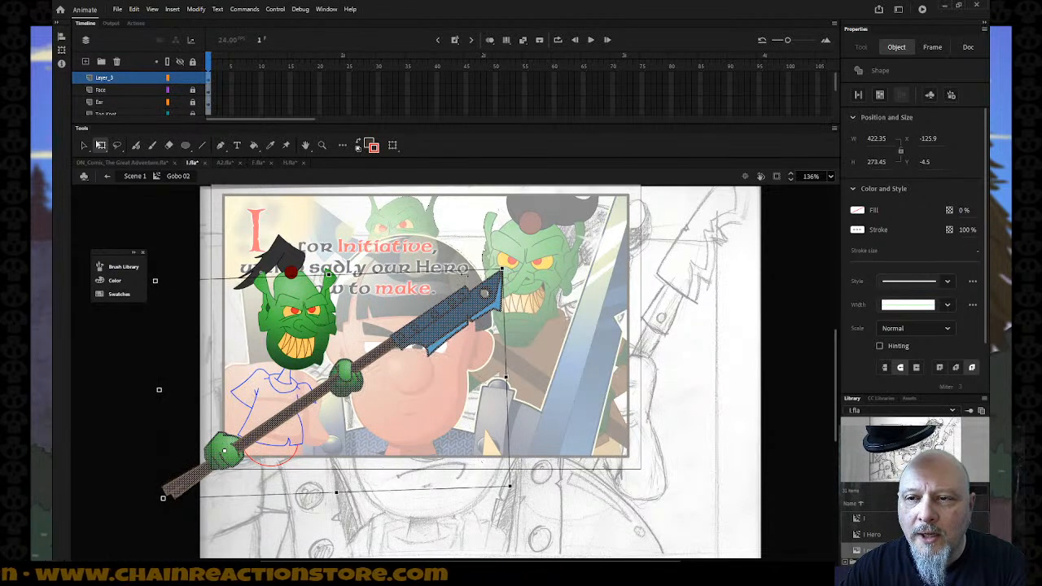
Step: Exit the Gobo 02 symbol to Scene 1, delete the pencil sketch bitmap behind the page, and lock all layers
left_click(183, 335)
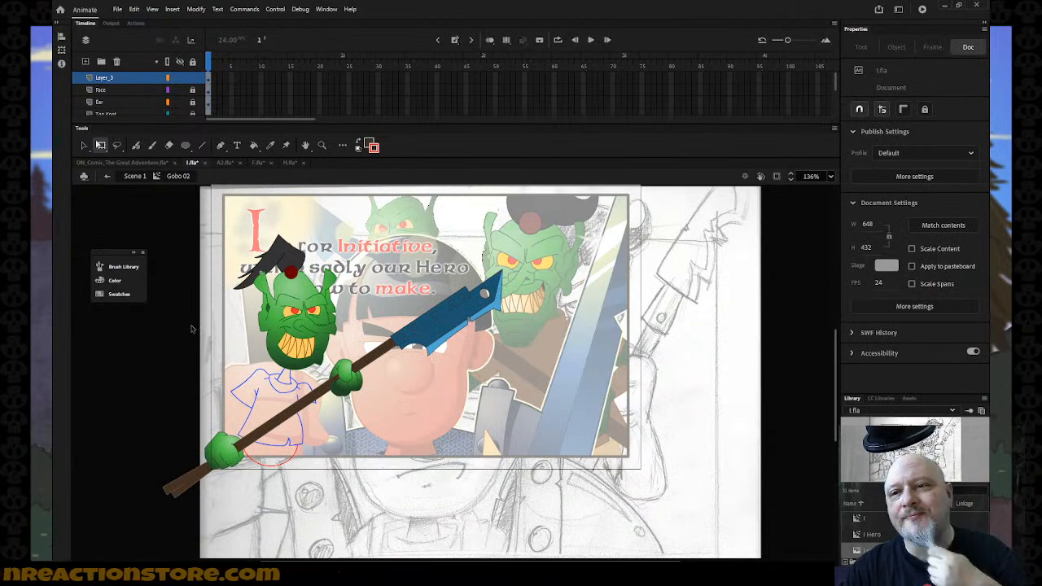
left_click(105, 178)
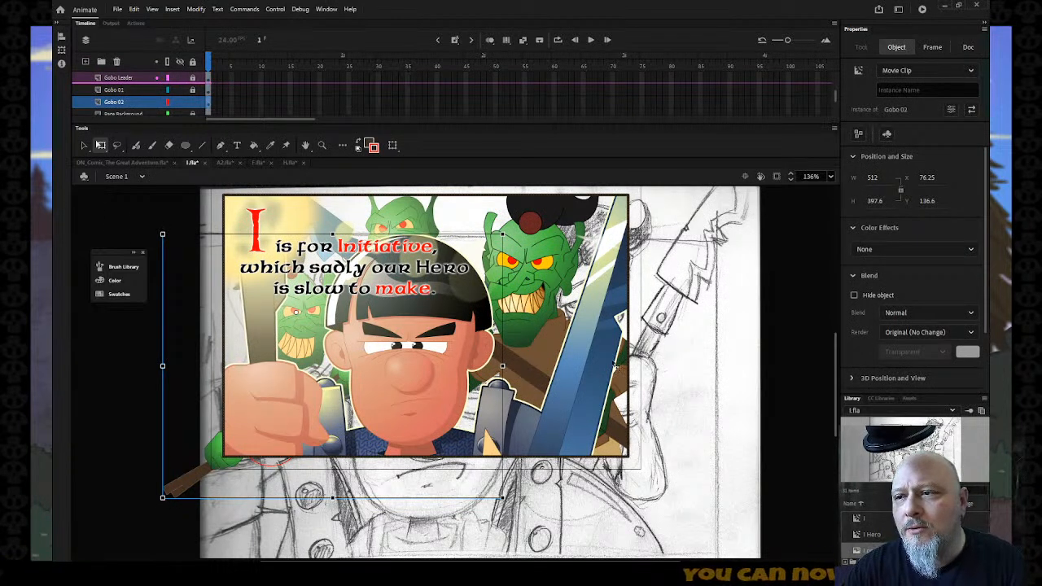
left_click(661, 356)
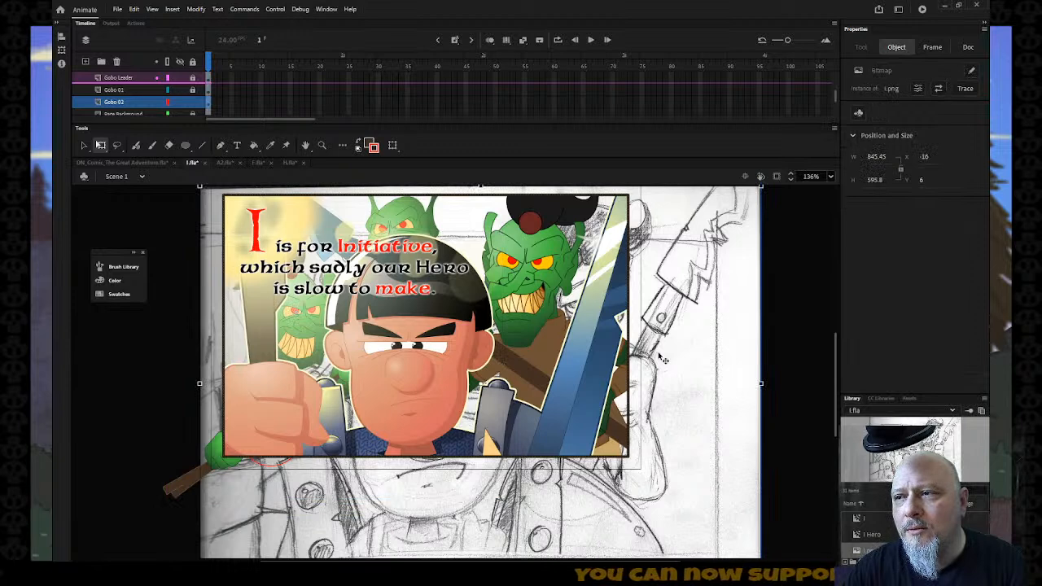
key("Delete")
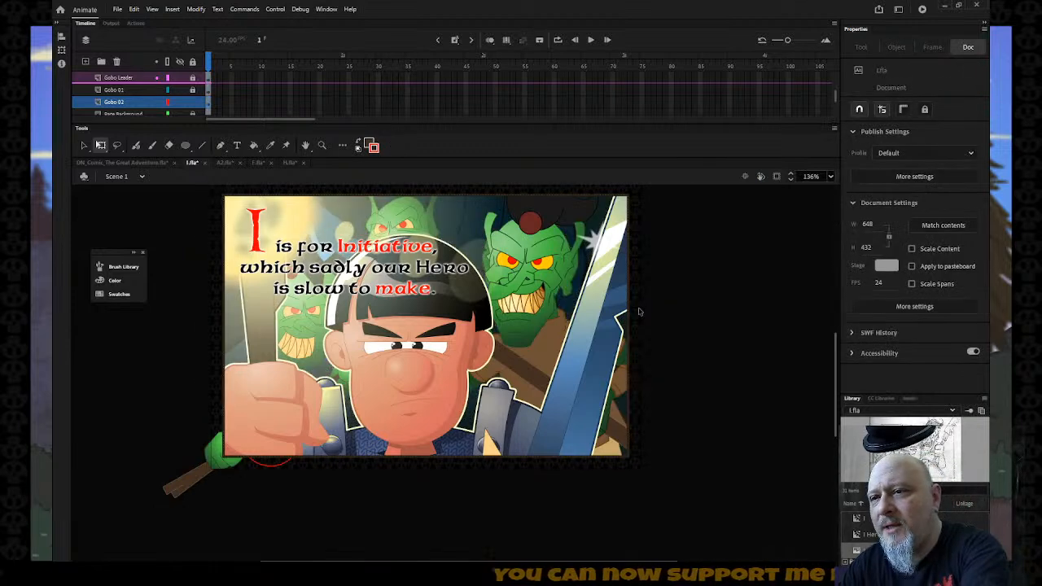
left_click(192, 62)
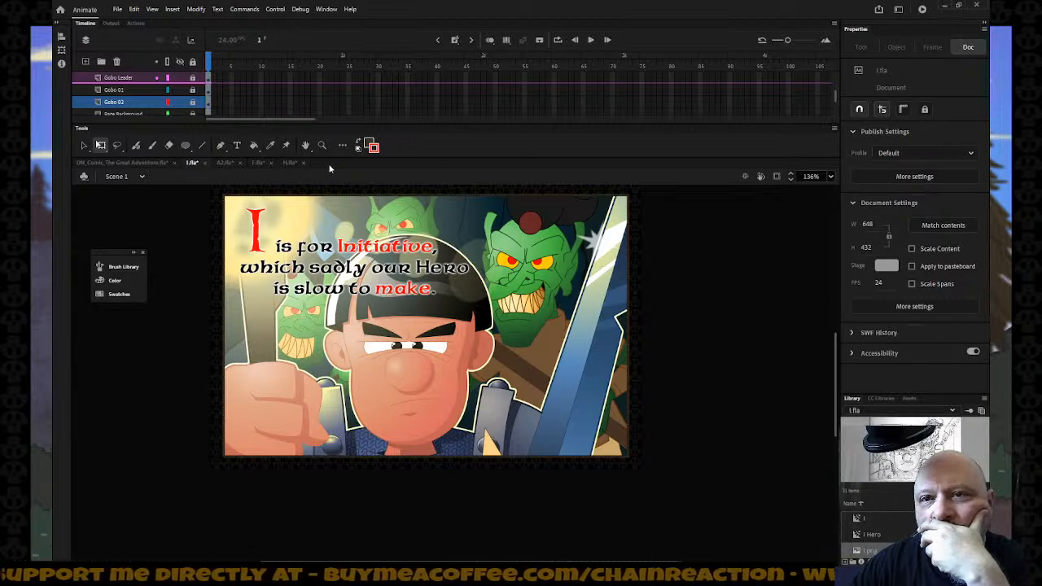
Step: Examine the Goblin 03 artwork in H.fla, return that document to Scene 1, and go back to I.fla
left_click(289, 163)
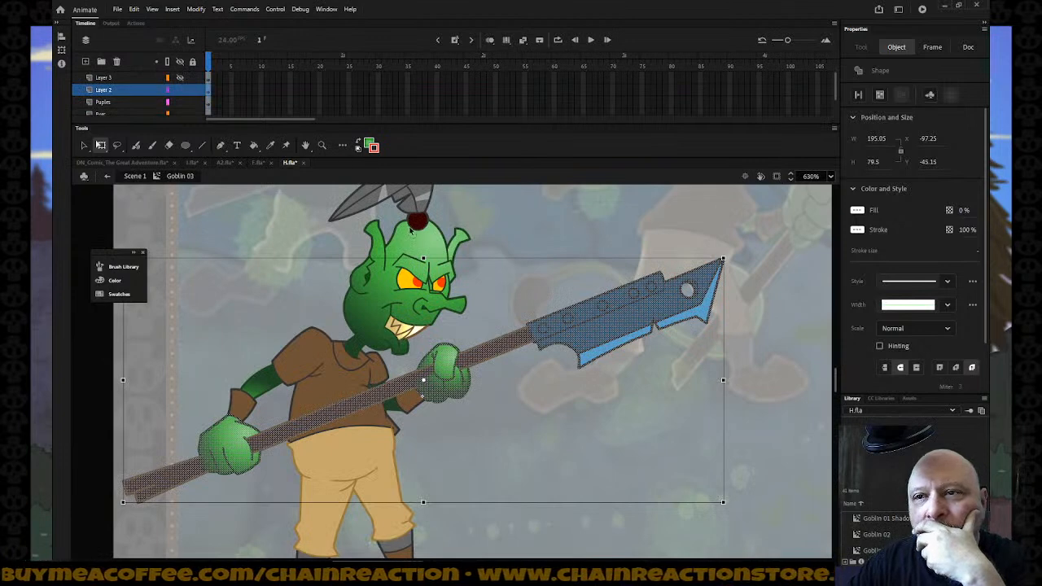
scroll(383, 244, "up", 3)
scroll(353, 268, "up", 3)
scroll(418, 366, "down", 3)
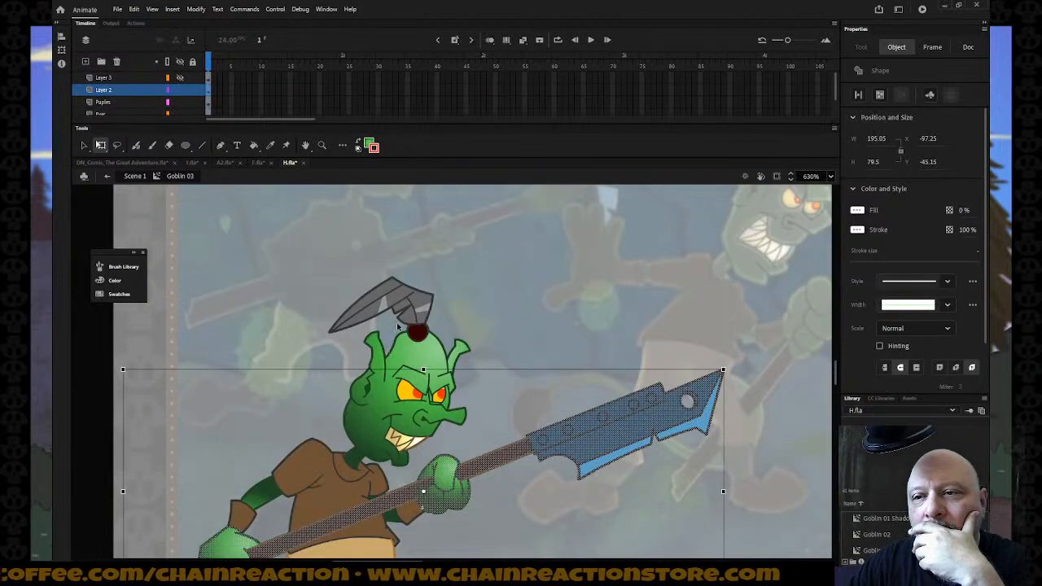
left_click(110, 177)
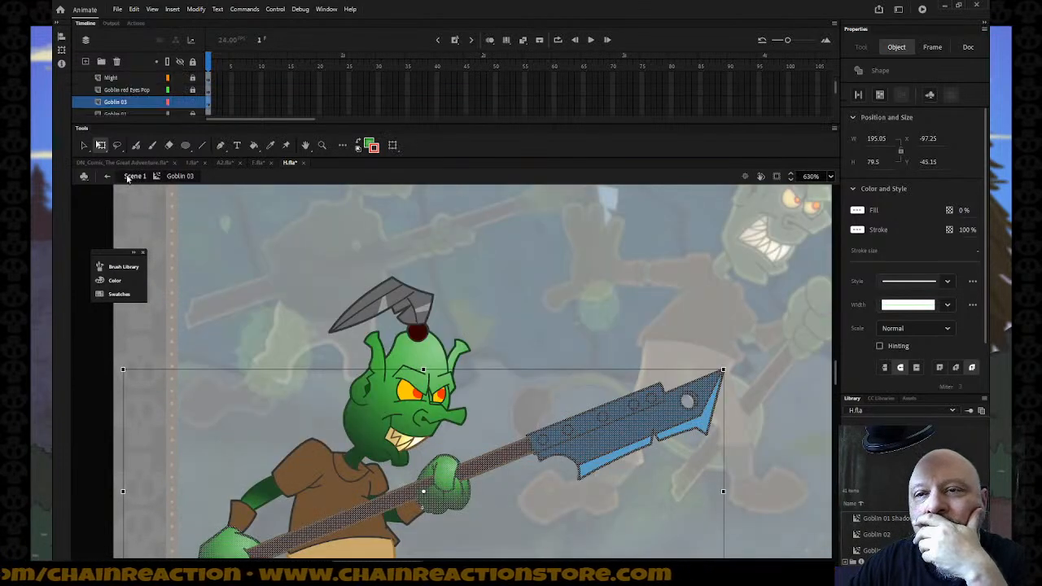
left_click(126, 177)
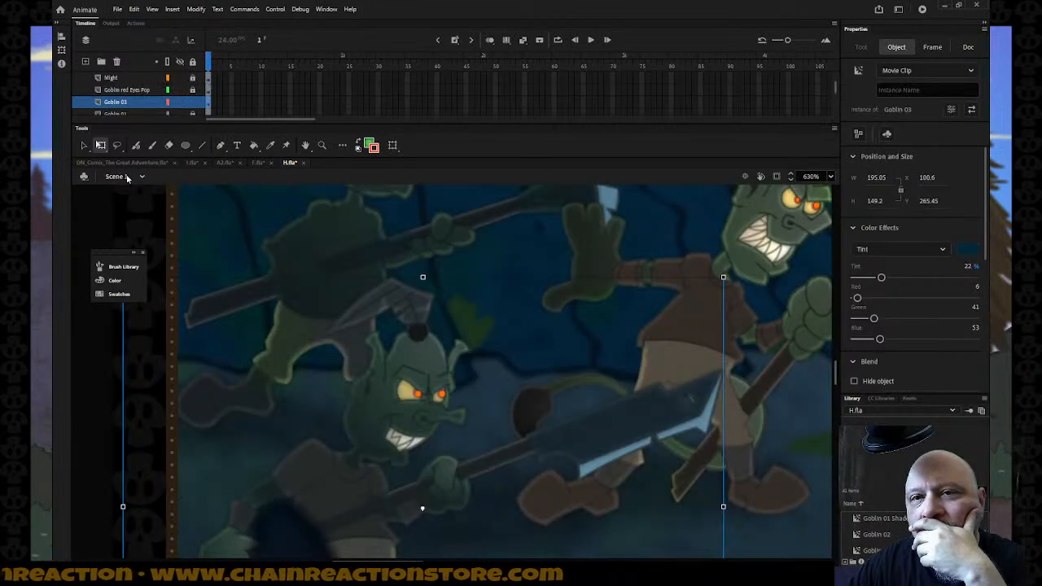
left_click(308, 250)
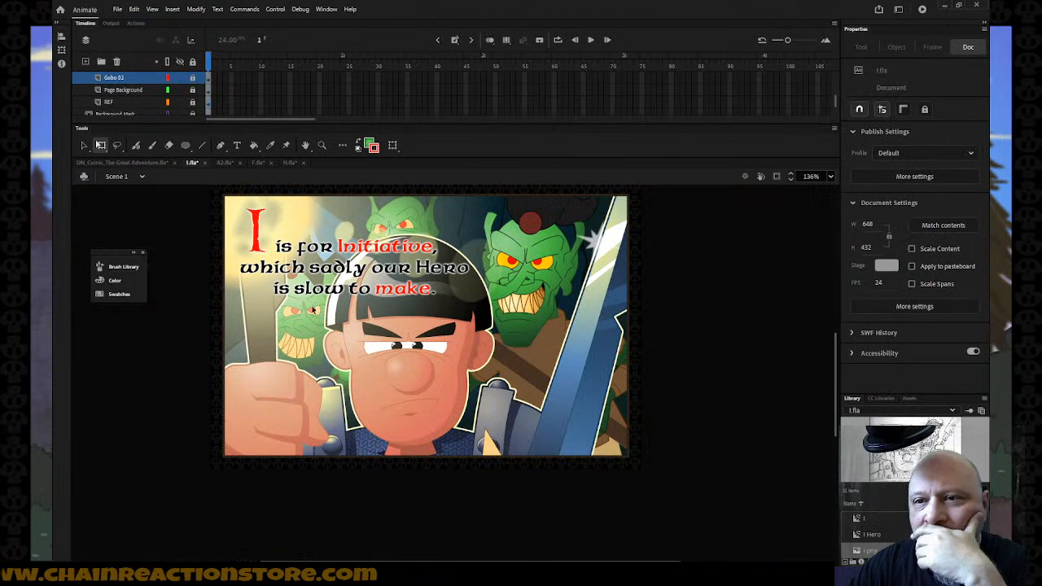
scroll(313, 310, "up", 3)
scroll(314, 310, "down", 3)
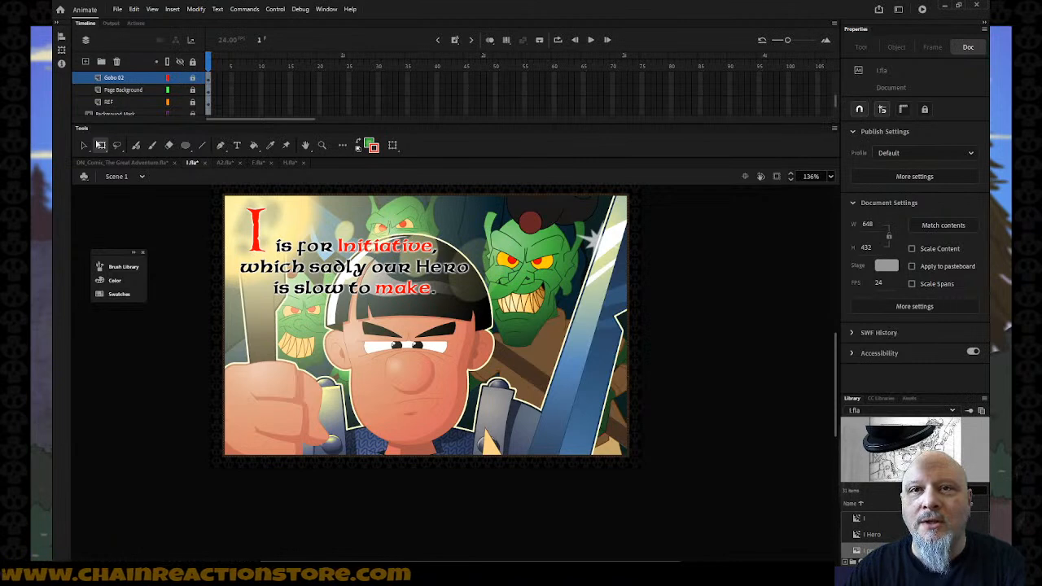
Step: Unlock the Gobo 02 layer and nudge its goblin slightly left and down
left_click(193, 78)
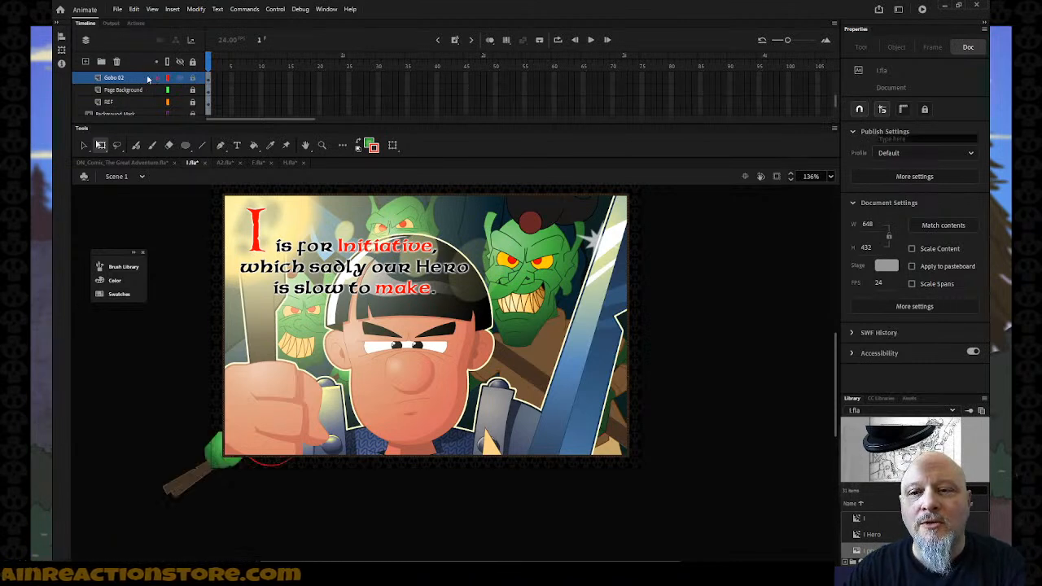
left_click(148, 78)
key("Left")
key("Left")
key("Left")
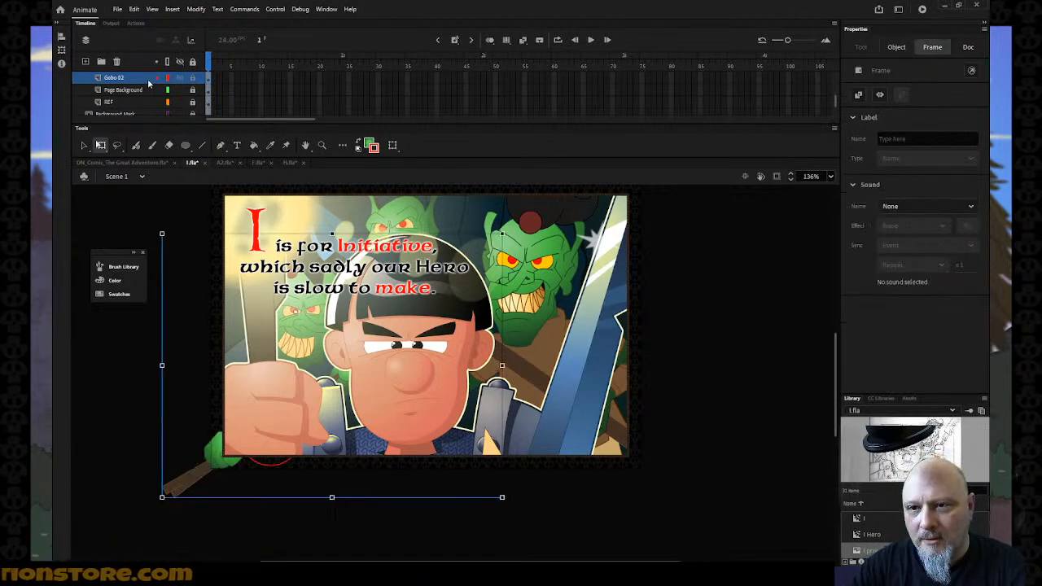
key("Down")
key("Down")
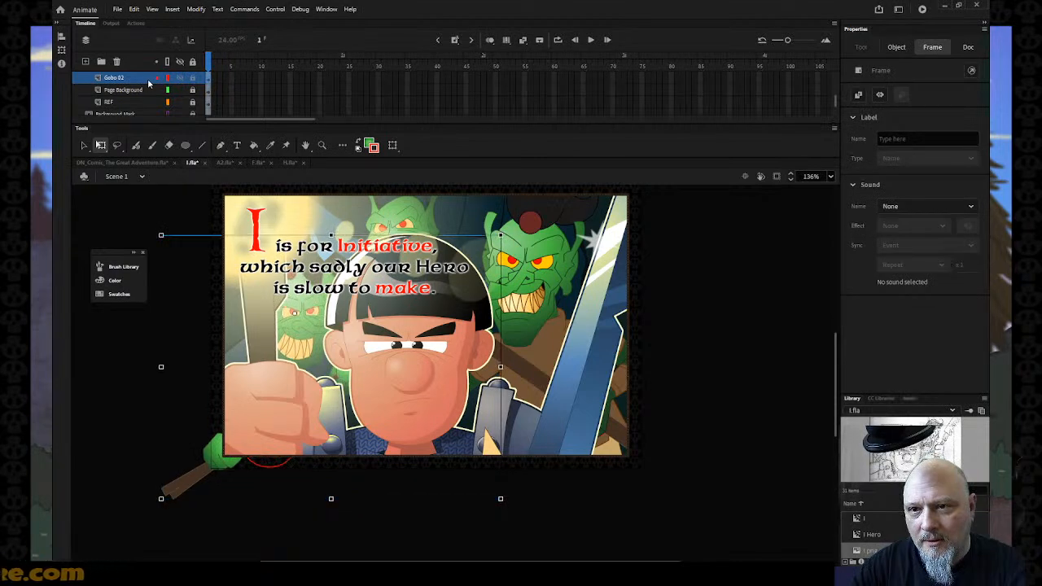
key("Down")
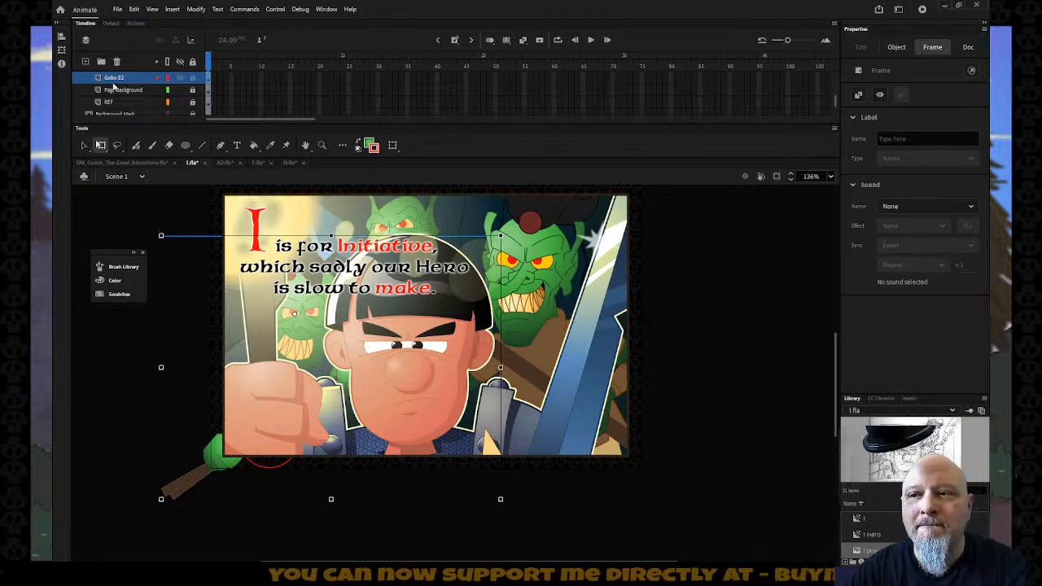
Step: Unlock the Gobo Leader layer and nudge the large goblin slightly right and up, beside the hero's sword
scroll(135, 94, "up", 1)
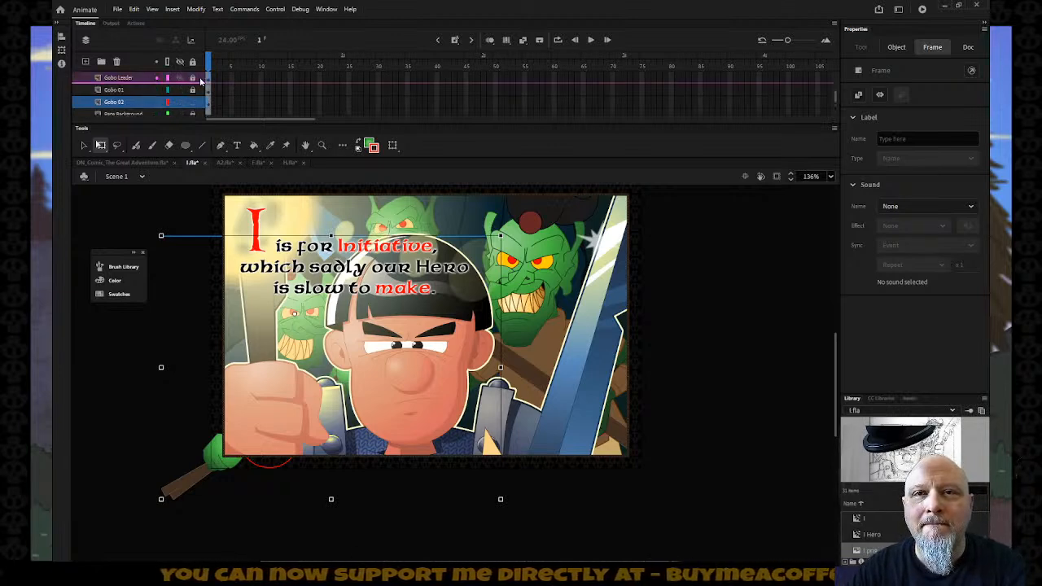
left_click(193, 78)
left_click(140, 79)
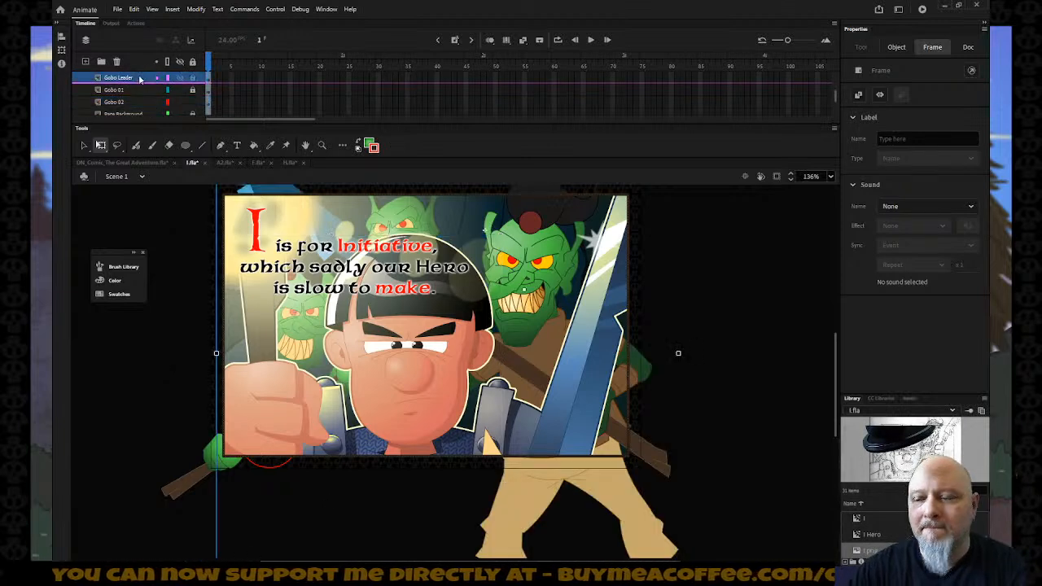
left_click(174, 225)
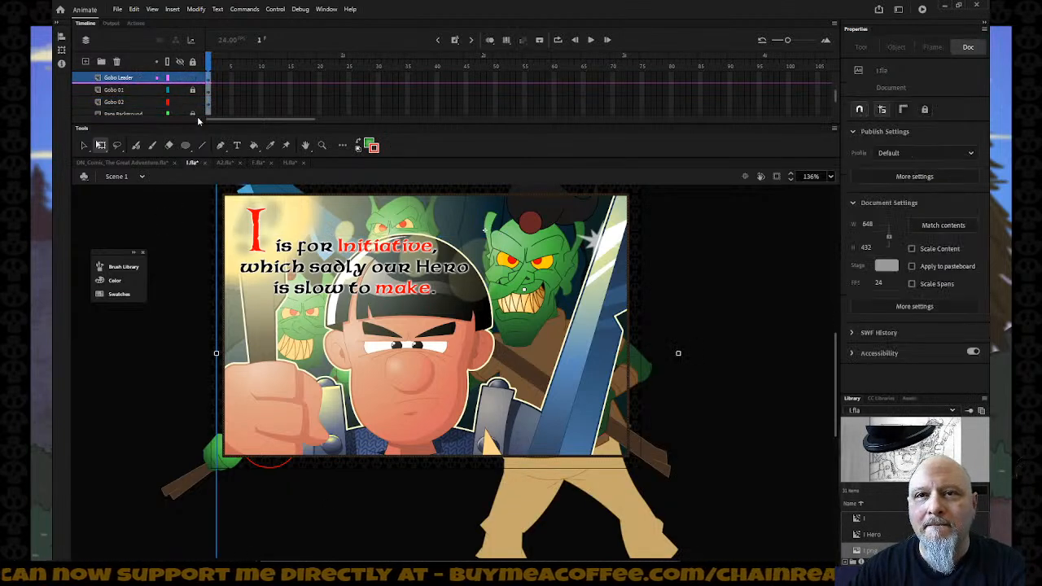
left_click(133, 79)
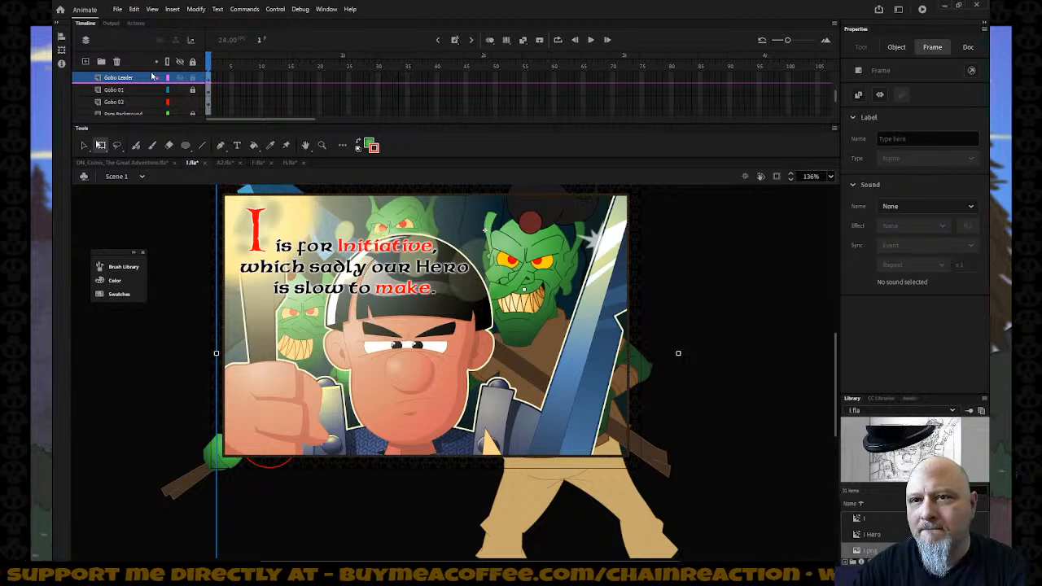
key("Right")
key("Right")
key("Right")
key("Right")
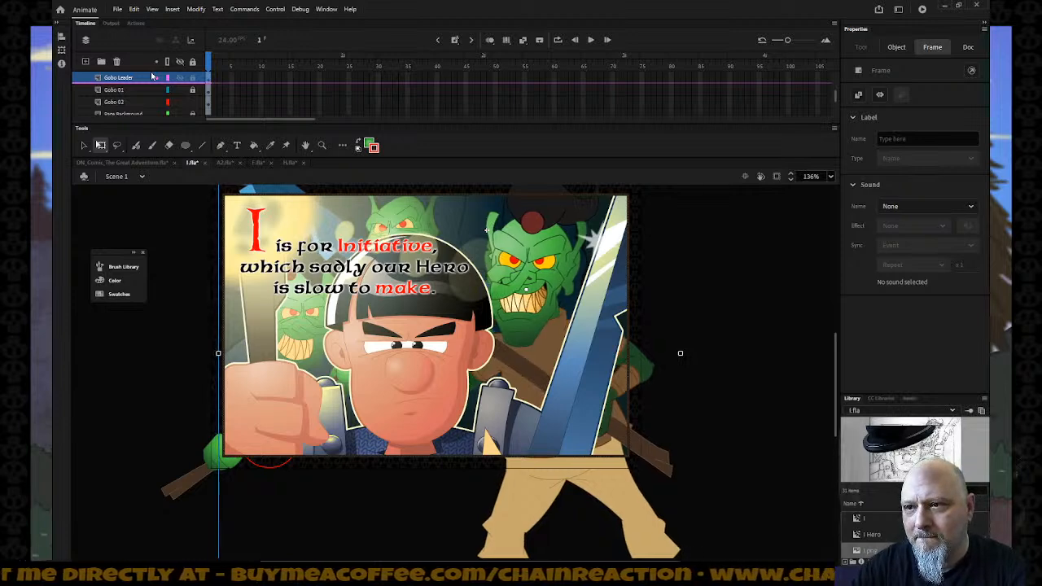
key("Right")
key("Right")
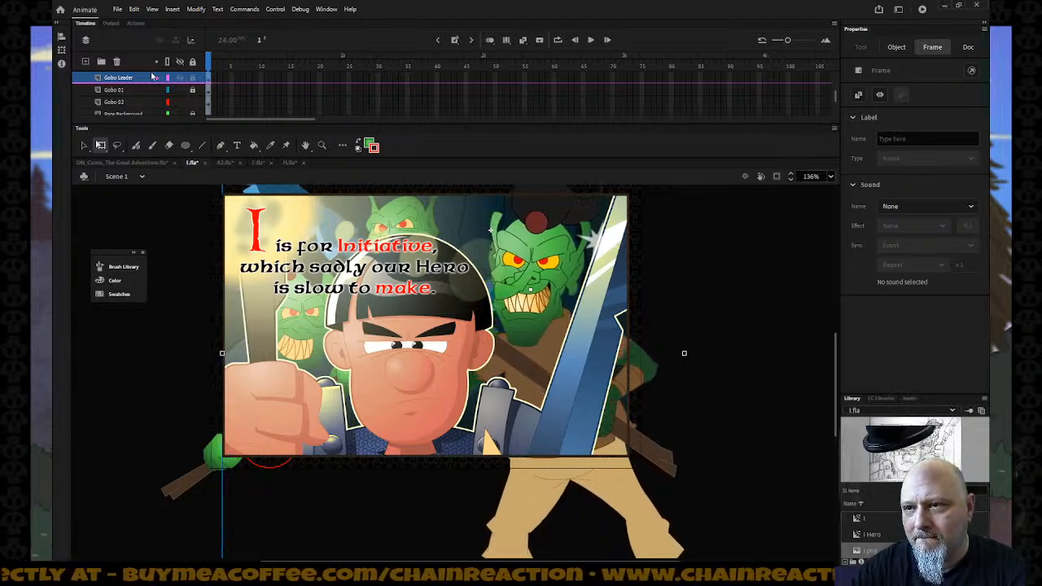
key("Up")
key("Up")
key("Up")
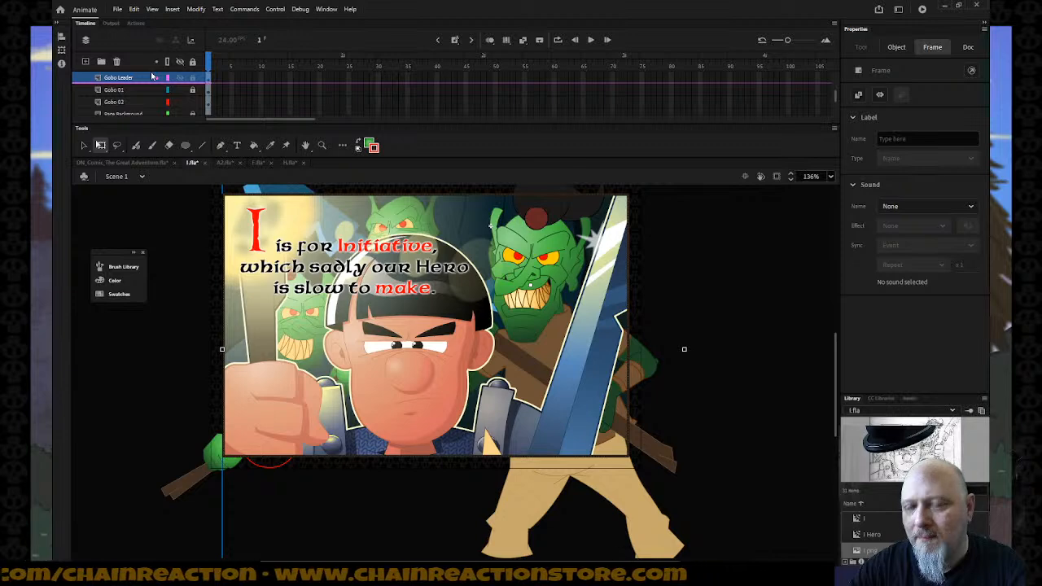
Step: Lock all layers and fit the page in the window to check the composition
left_click(193, 63)
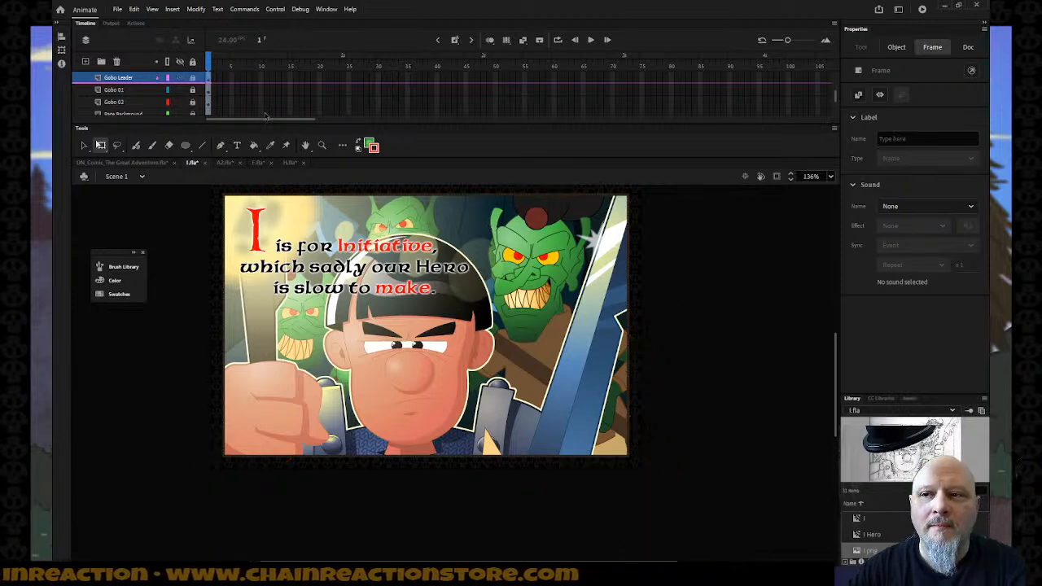
key("z")
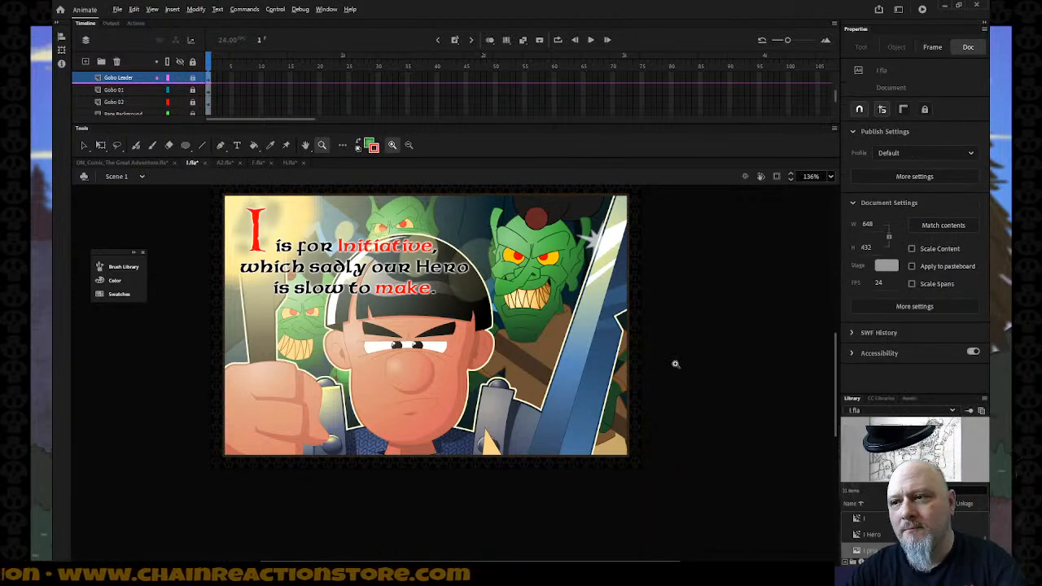
left_click(831, 176)
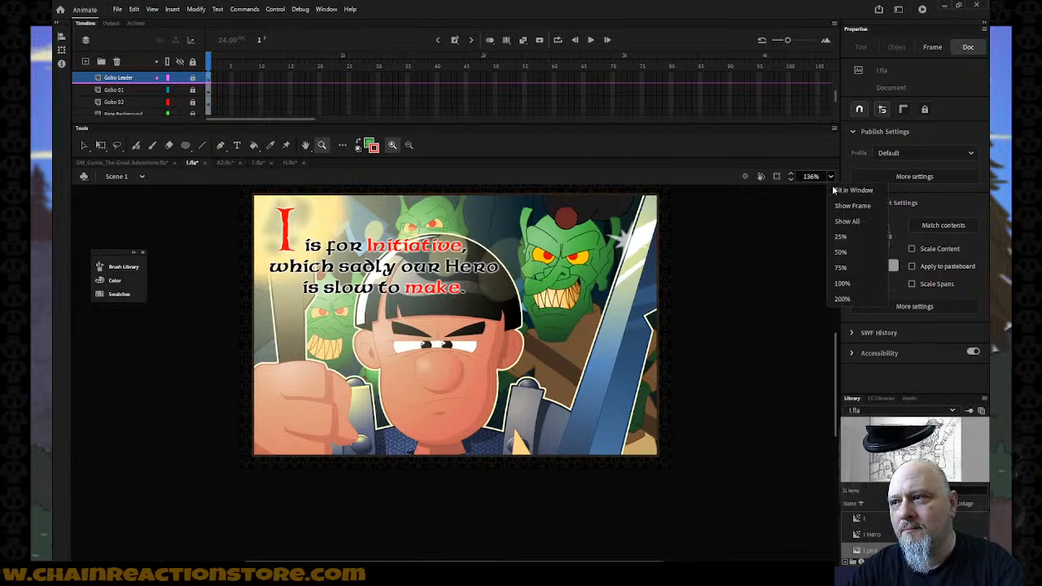
left_click(836, 190)
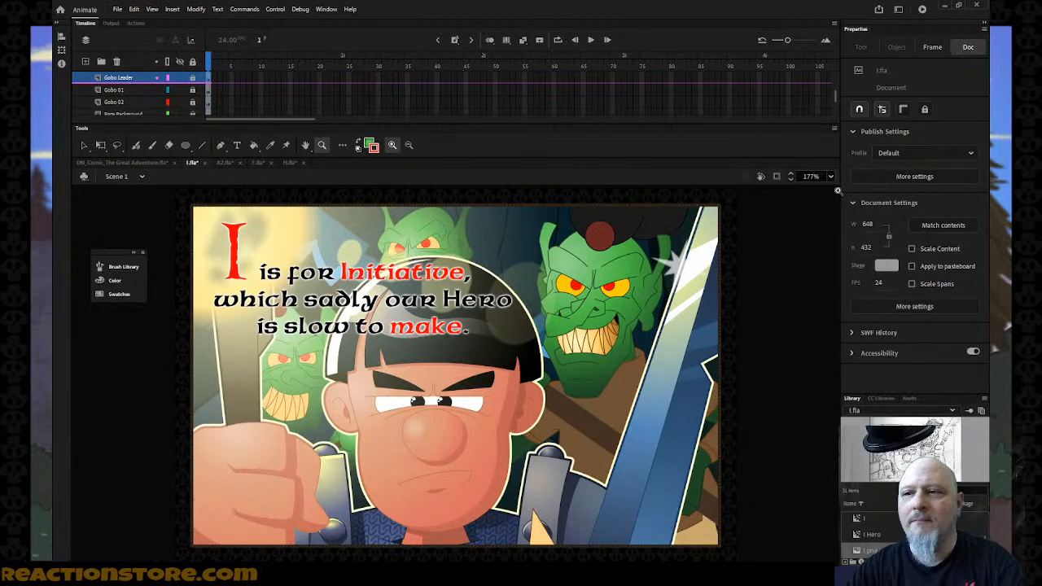
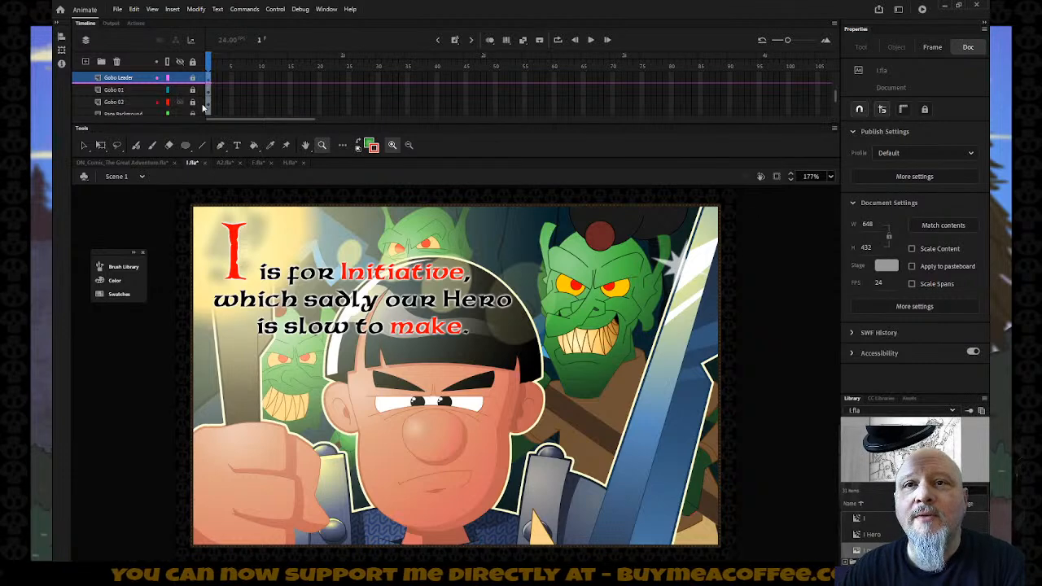
Step: Unlock the Hero layer and open the I Hero symbol for editing
scroll(191, 91, "down", 1)
scroll(192, 91, "up", 2)
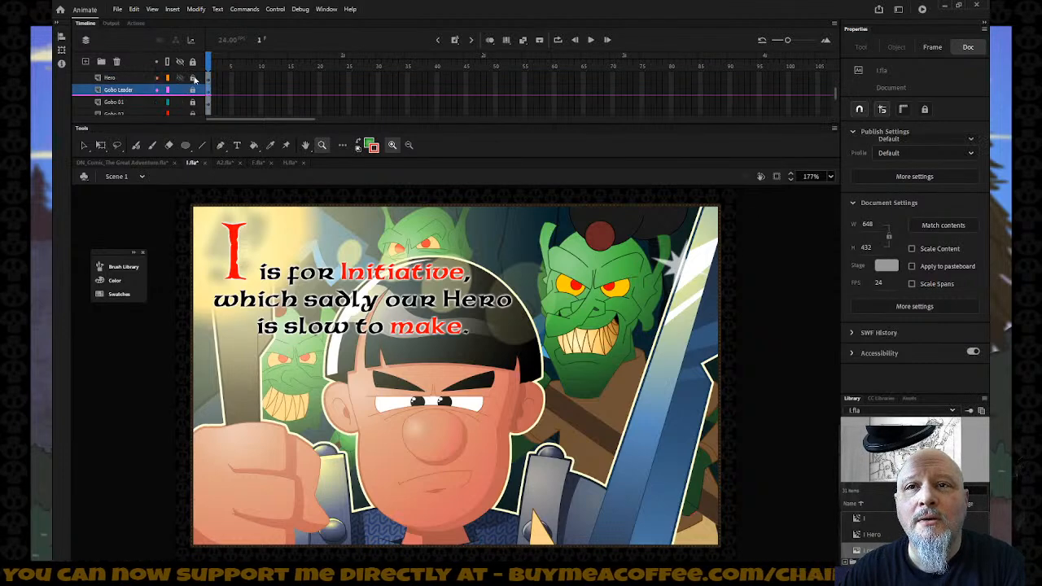
left_click(193, 79)
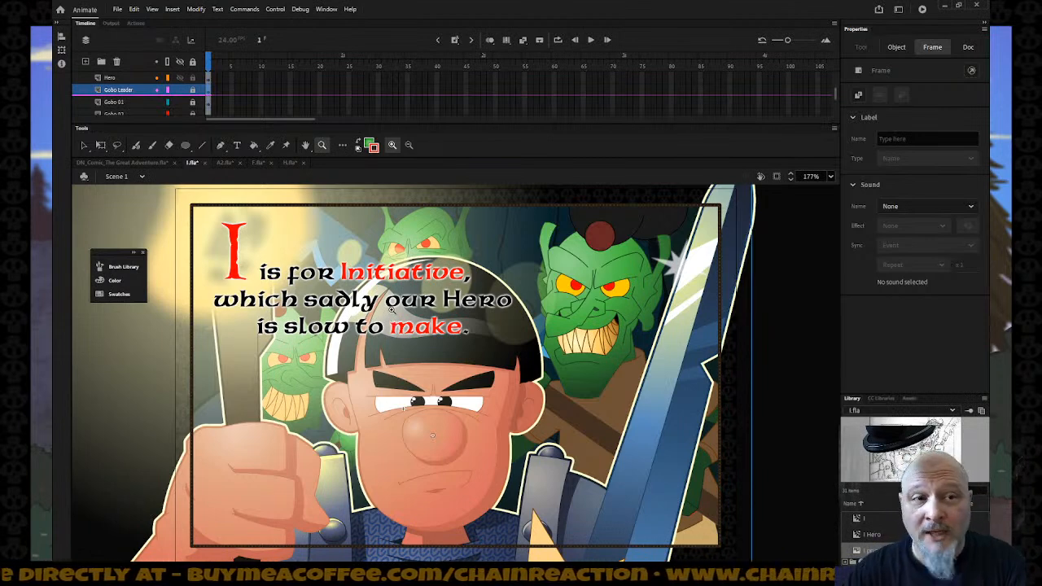
left_click(84, 145)
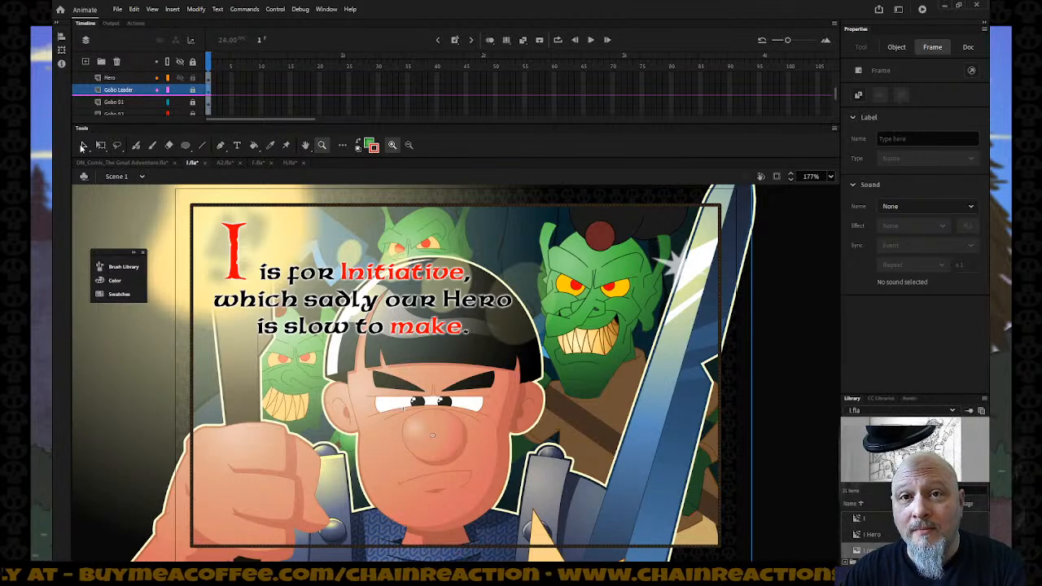
left_click(514, 388)
double_click(508, 389)
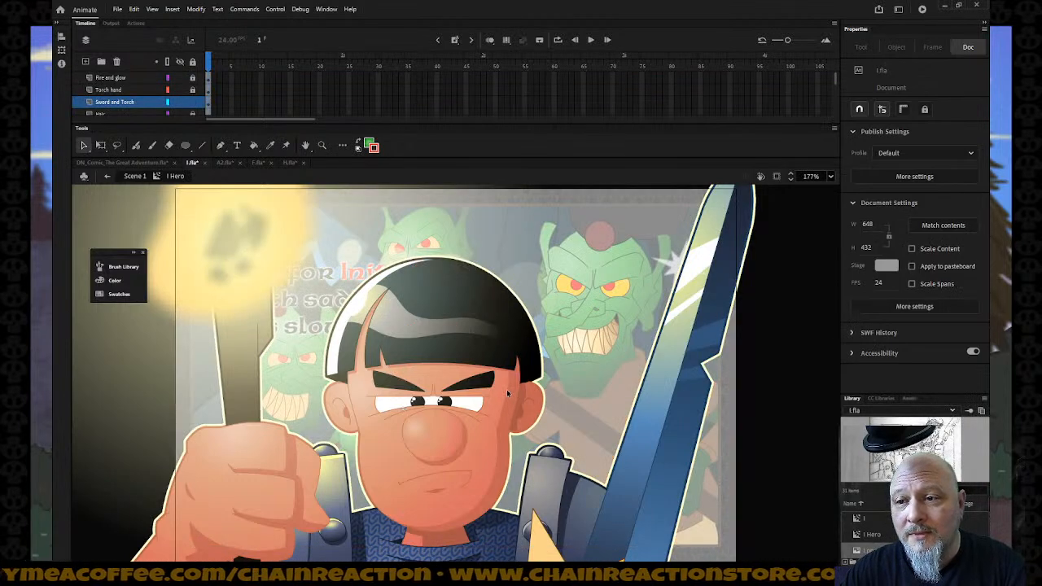
Step: Unlock the layers, select the whites of the hero's eyes and lock every layer except Eyes
key("z")
left_click_drag(324, 336, 575, 479)
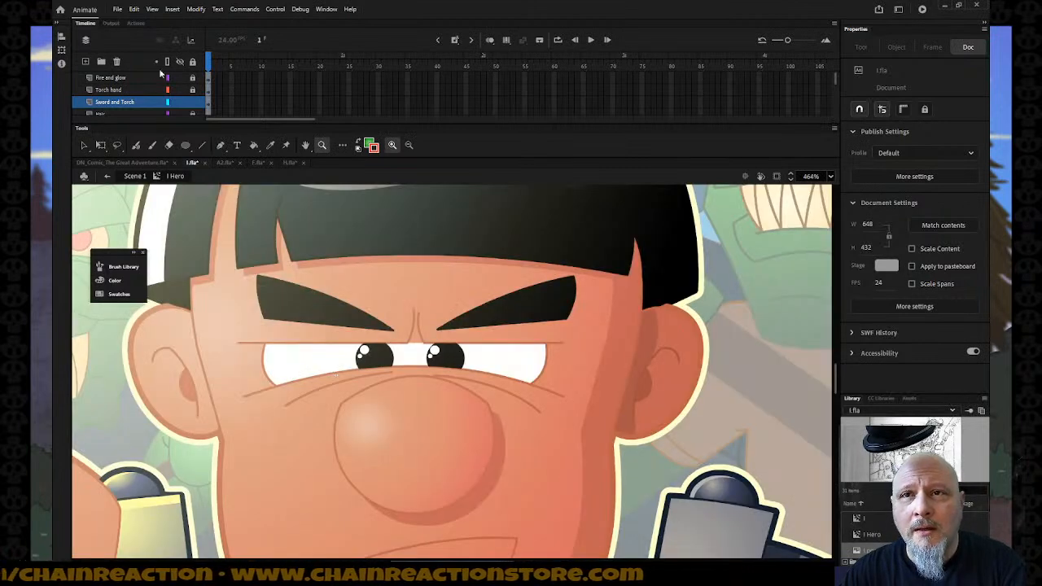
left_click(192, 63)
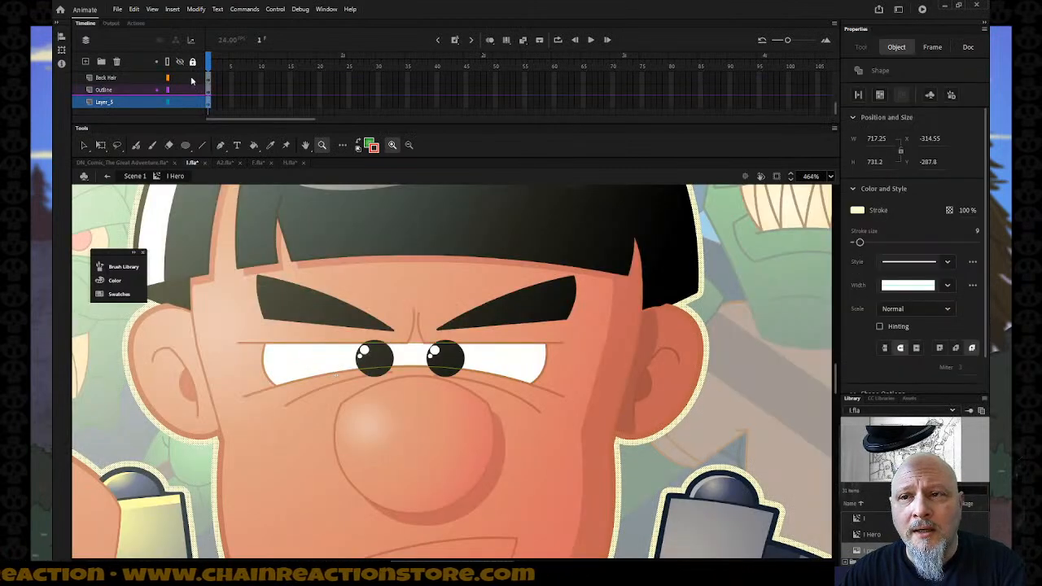
left_click(83, 145)
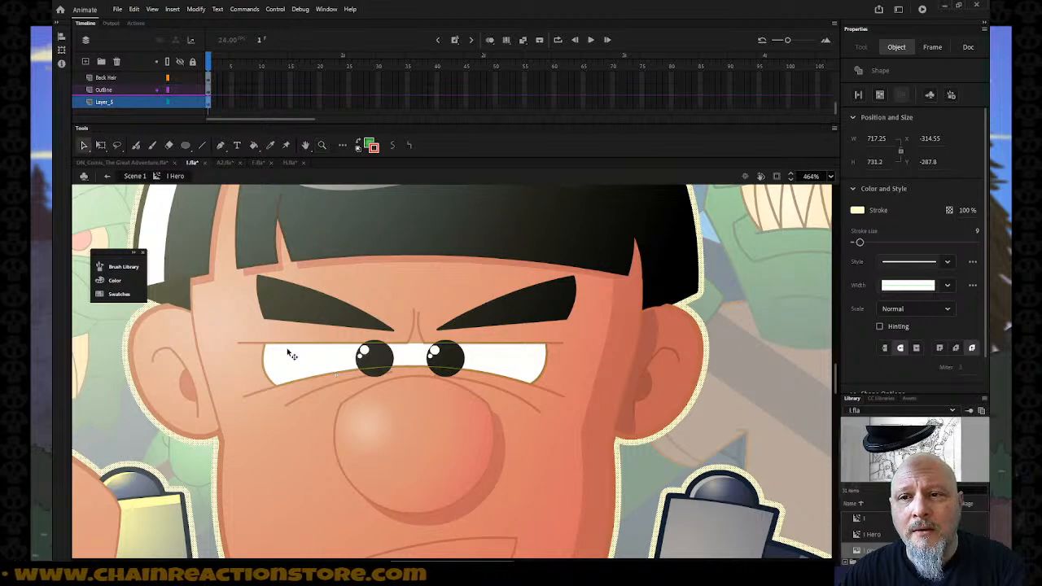
left_click(290, 368)
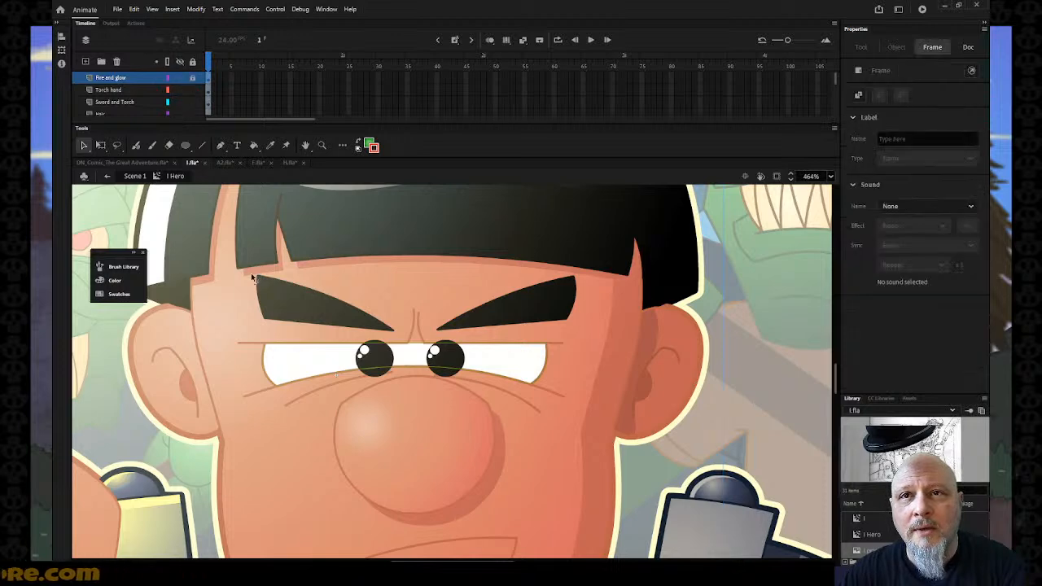
left_click(298, 363)
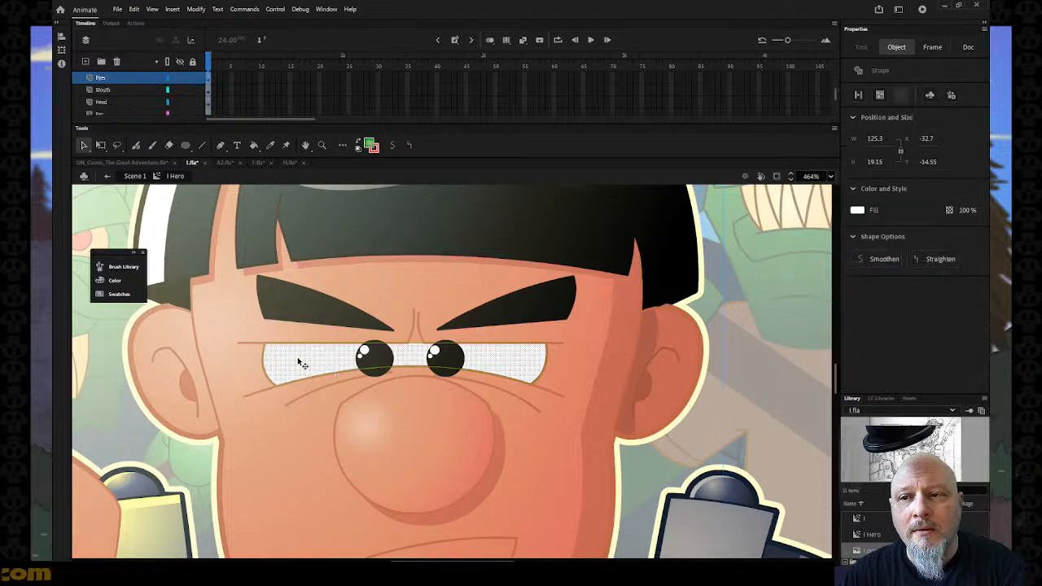
left_click(193, 78)
left_click(195, 79)
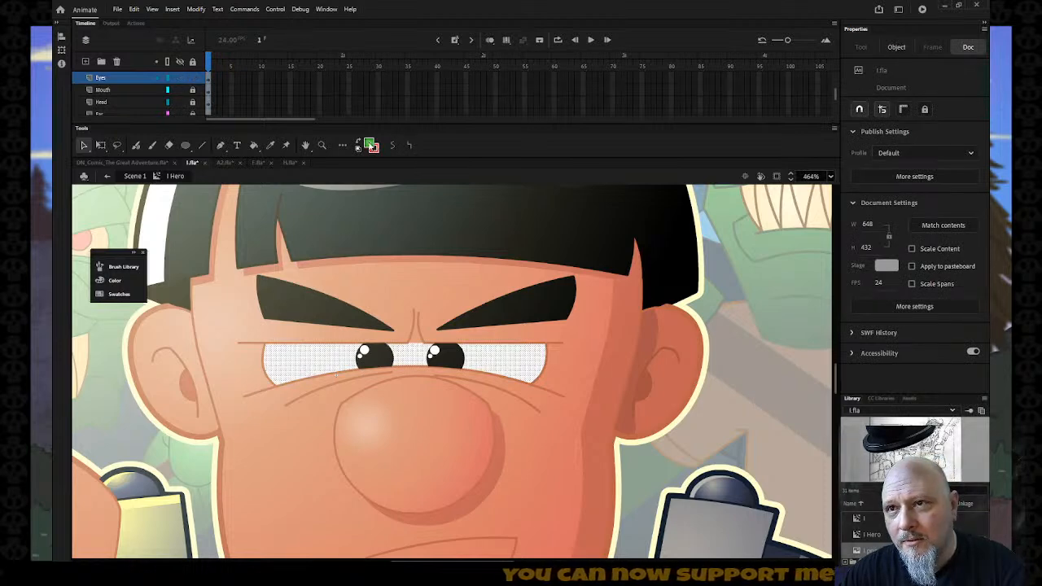
Step: Change the eye whites' fill to a radial gradient and set its inner colour stop to white (#FFFFFF)
left_click(370, 145)
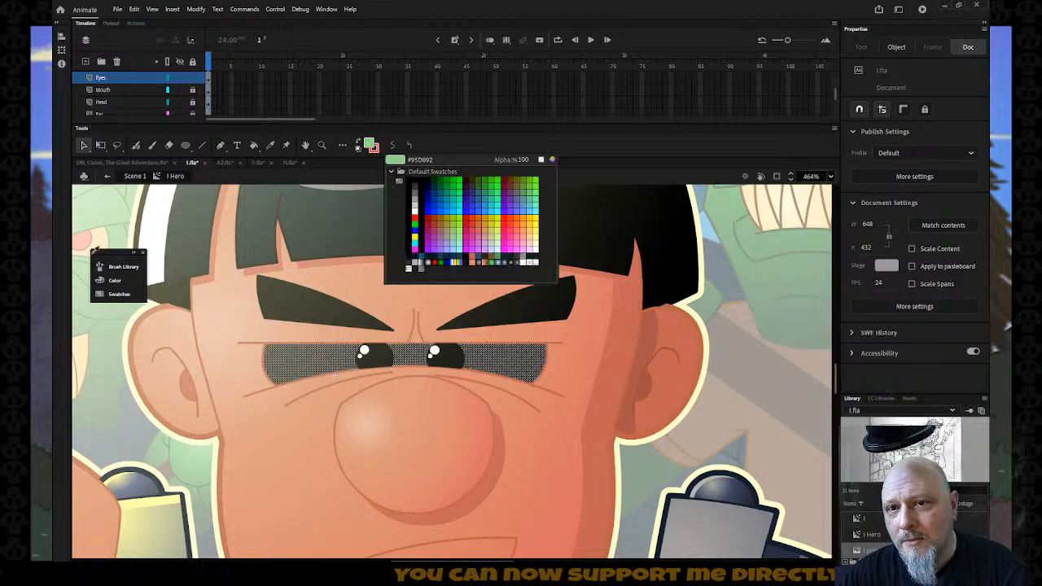
left_click(102, 280)
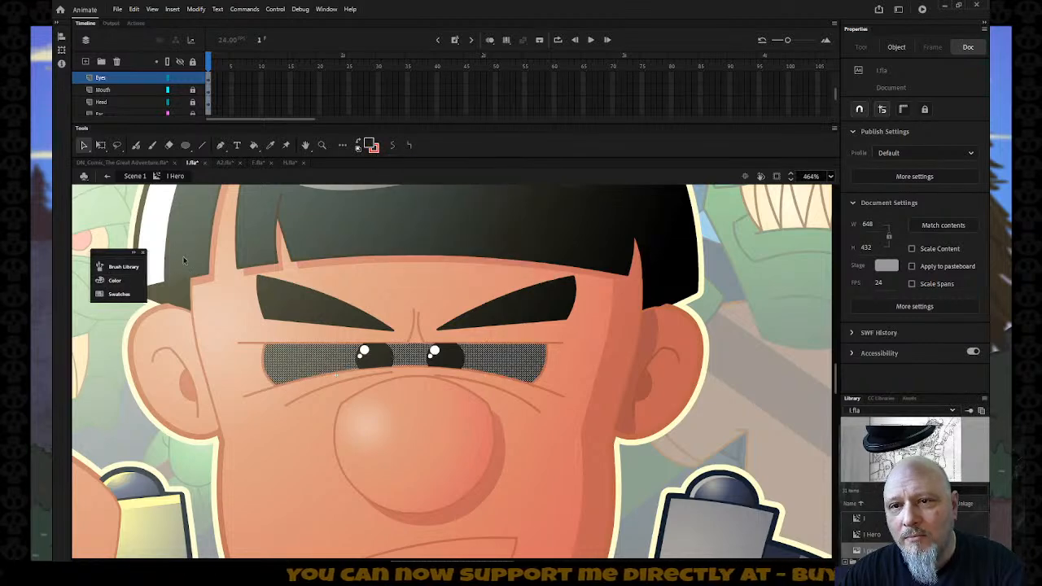
left_click(114, 280)
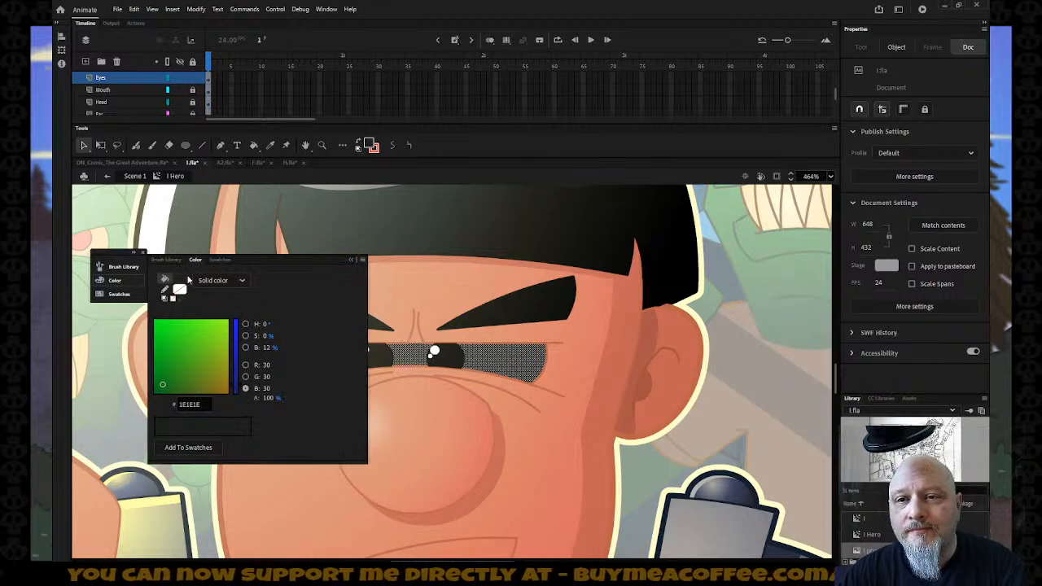
left_click(218, 280)
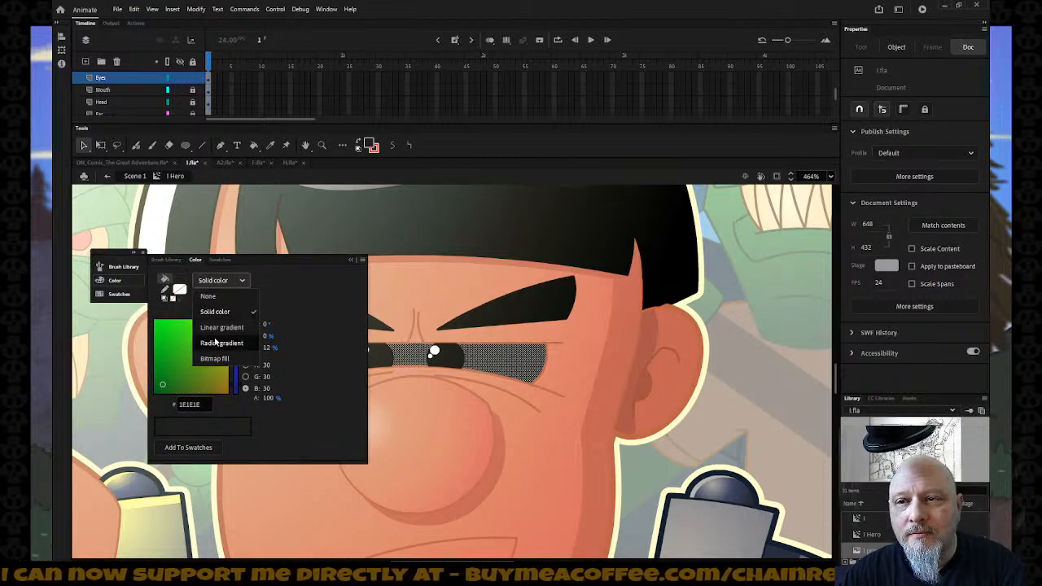
left_click(216, 343)
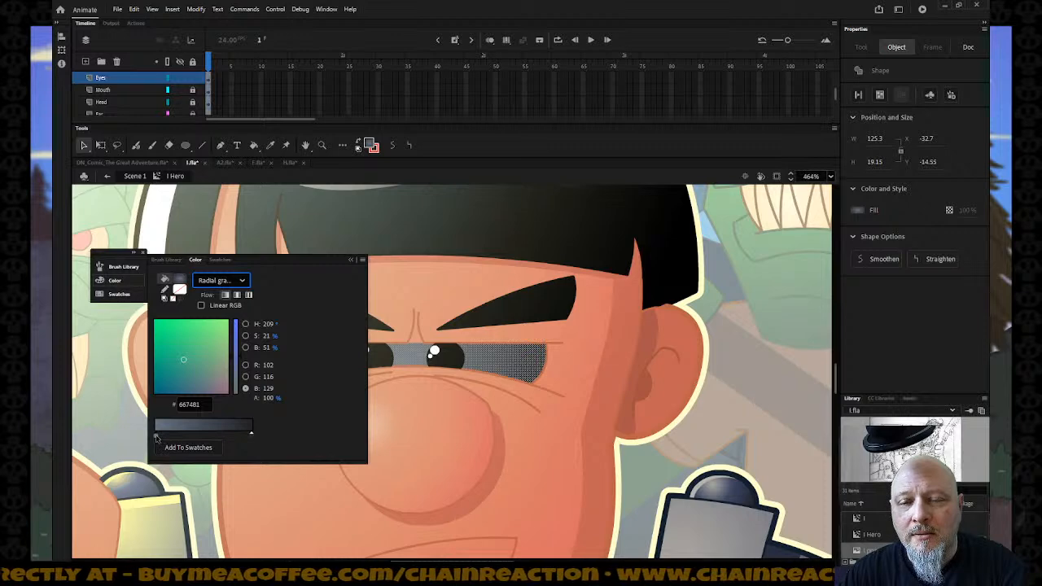
left_click(156, 437)
left_click(190, 491)
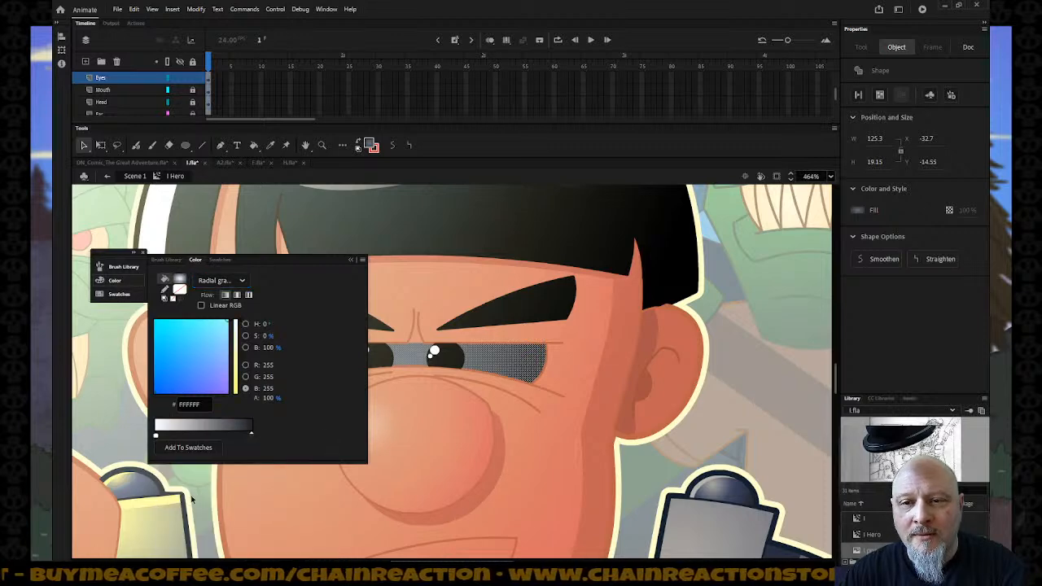
Step: Set the outer stop of the eye gradient to blue #0099FF and lighten it to a pale blue
left_click(252, 438)
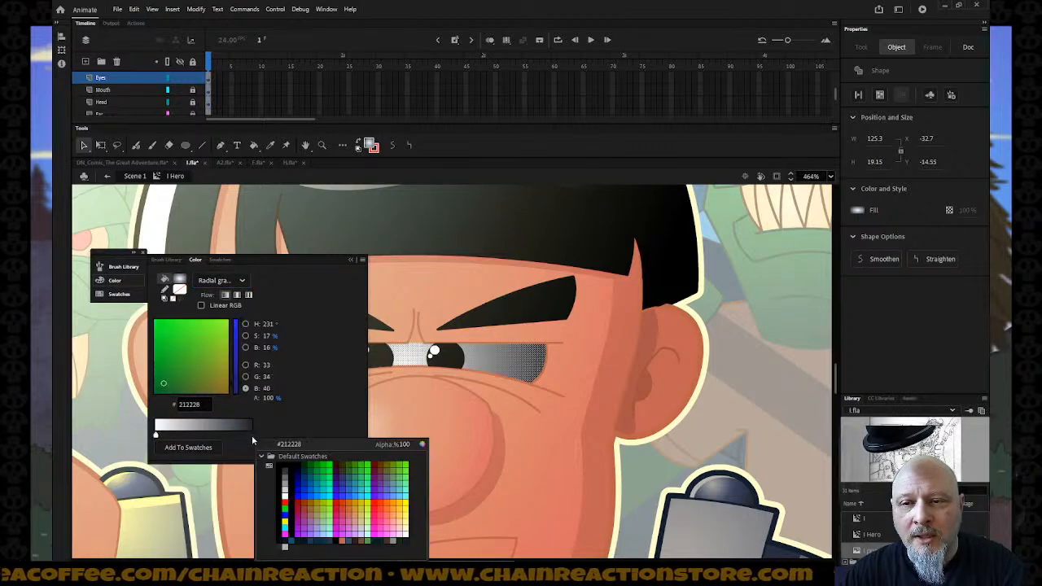
left_click(308, 464)
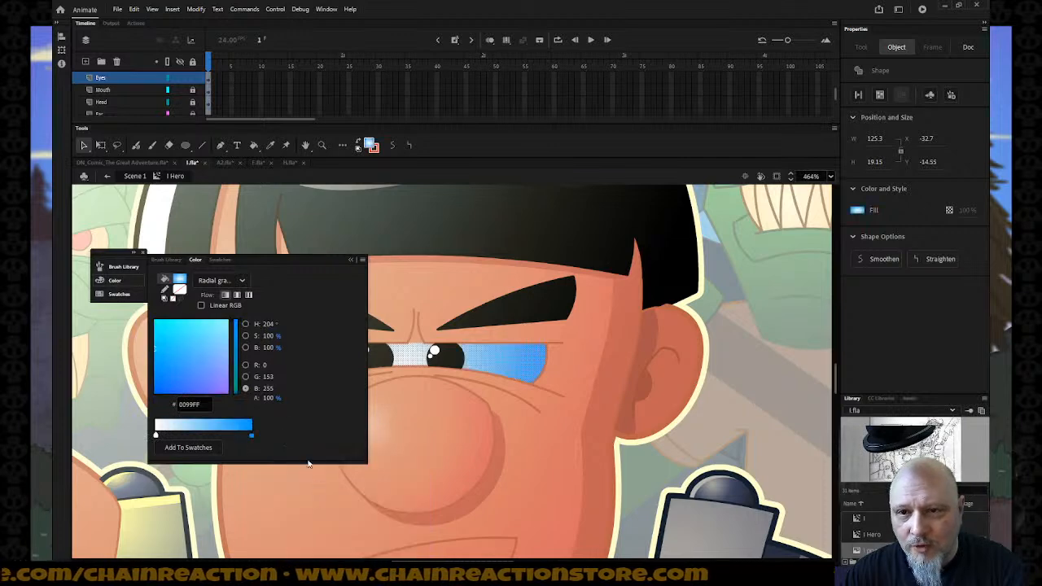
left_click(253, 438)
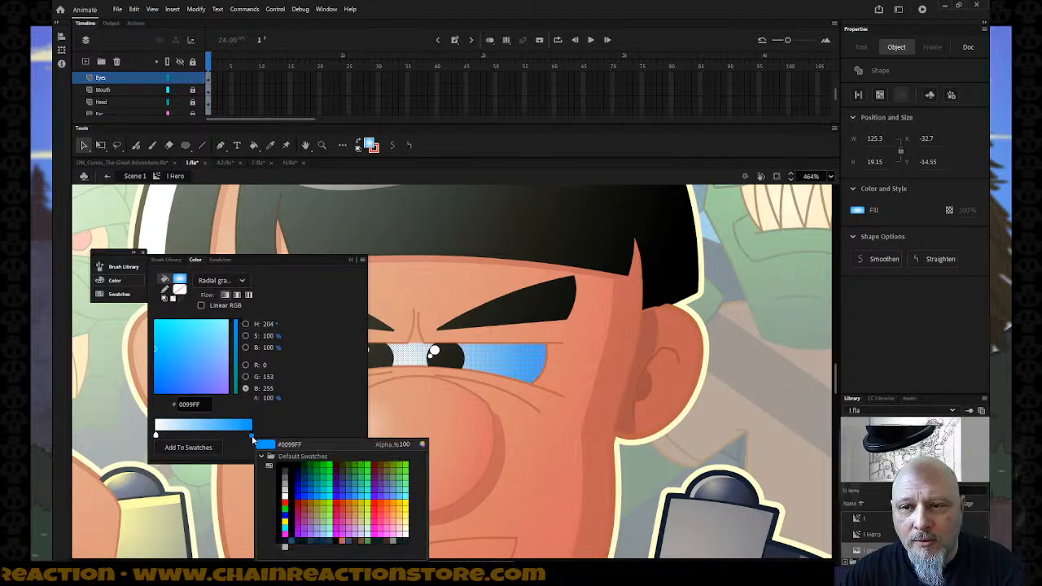
left_click(421, 445)
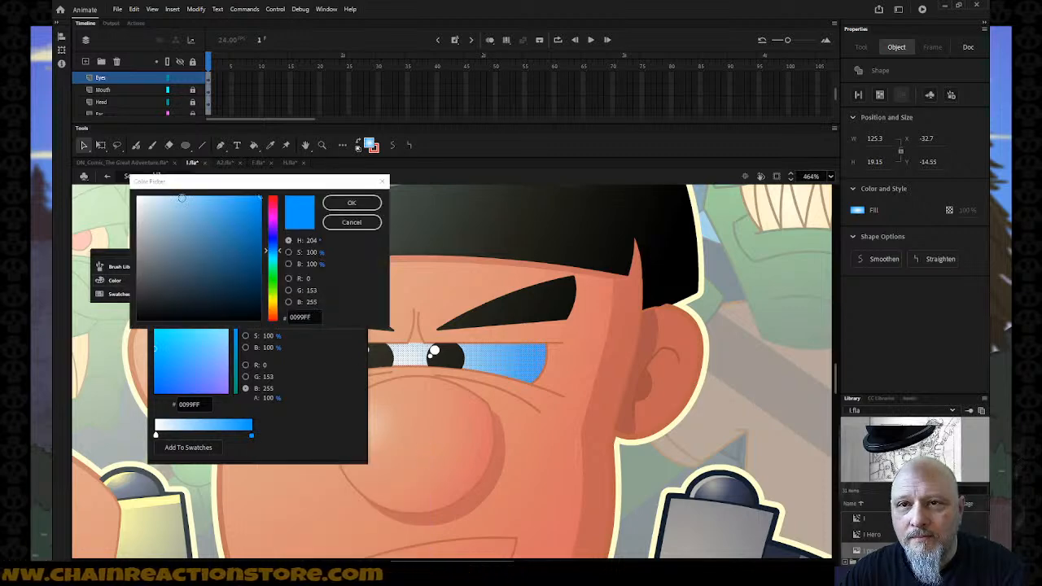
left_click_drag(184, 200, 191, 199)
left_click(352, 203)
left_click(349, 259)
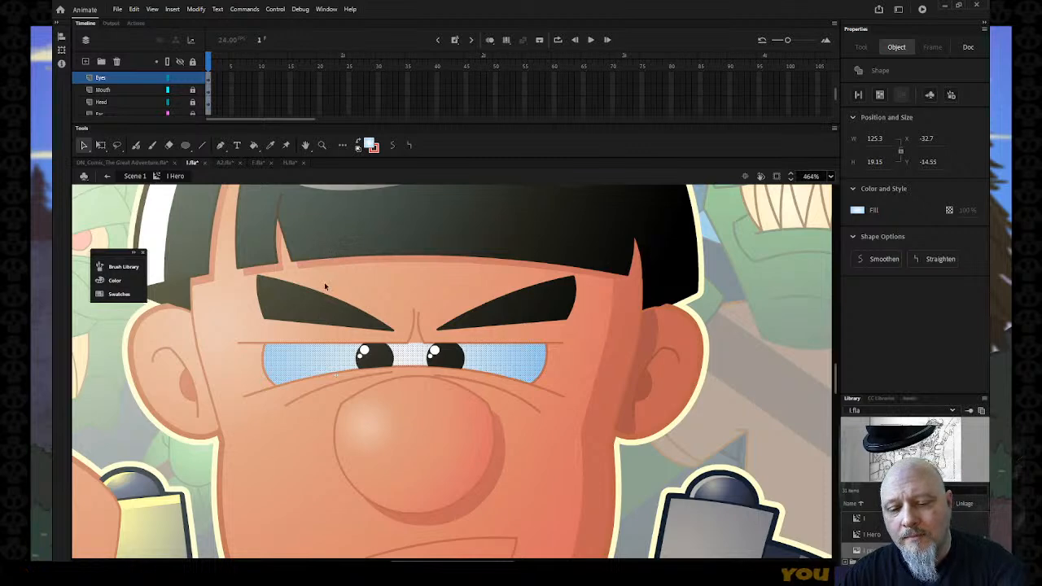
Step: Move the eye gradient's centre into the eye on the torch side and enlarge its radius past the opposite eye
key("q")
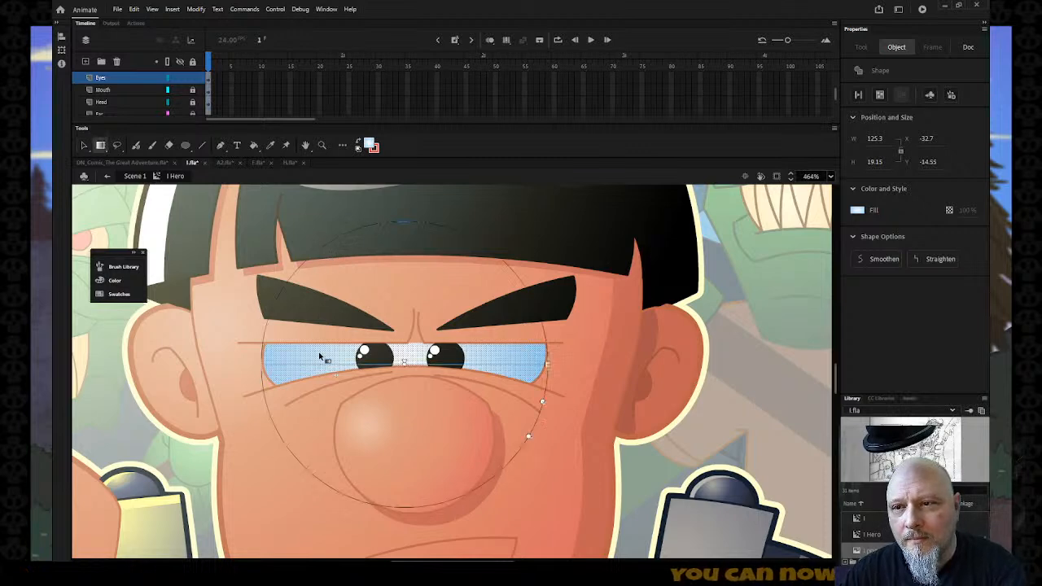
left_click_drag(405, 361, 332, 357)
left_click_drag(473, 396, 532, 416)
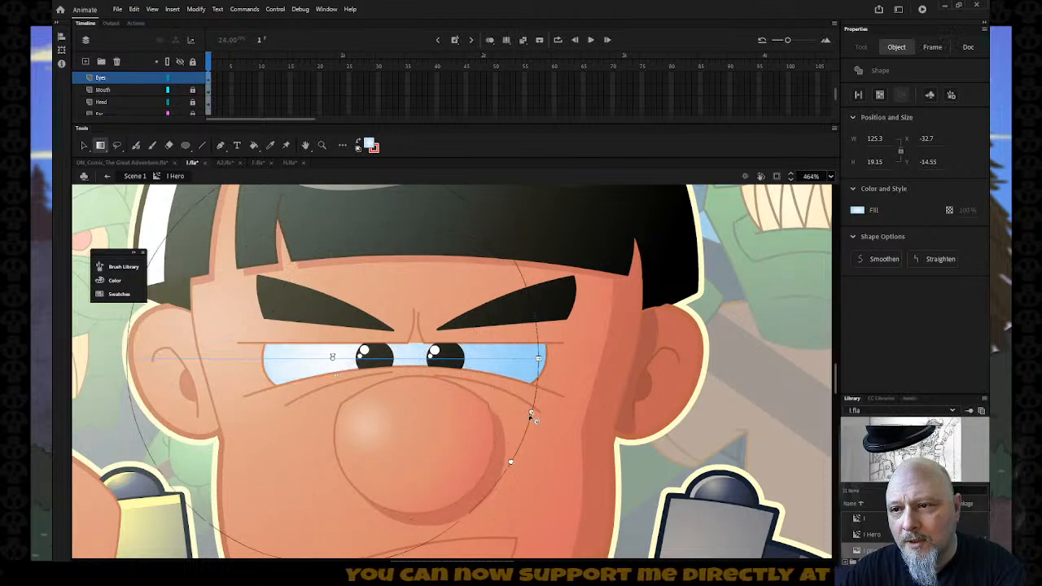
left_click_drag(333, 357, 294, 361)
left_click_drag(492, 418, 579, 452)
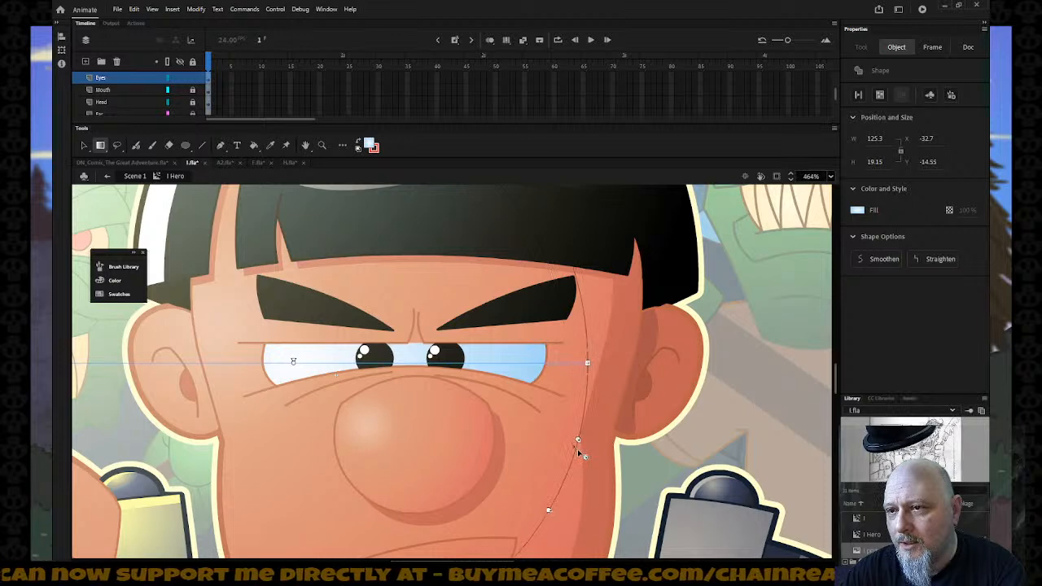
left_click(661, 477)
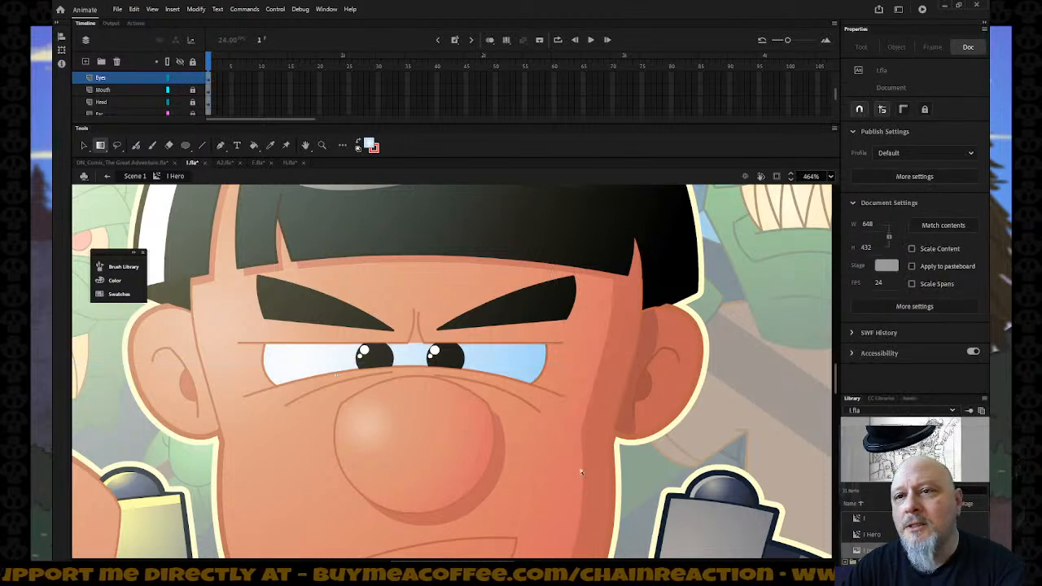
Step: Unlock all layers and try to sample the hero's dark hair colour as the fill colour
scroll(568, 468, "up", 3)
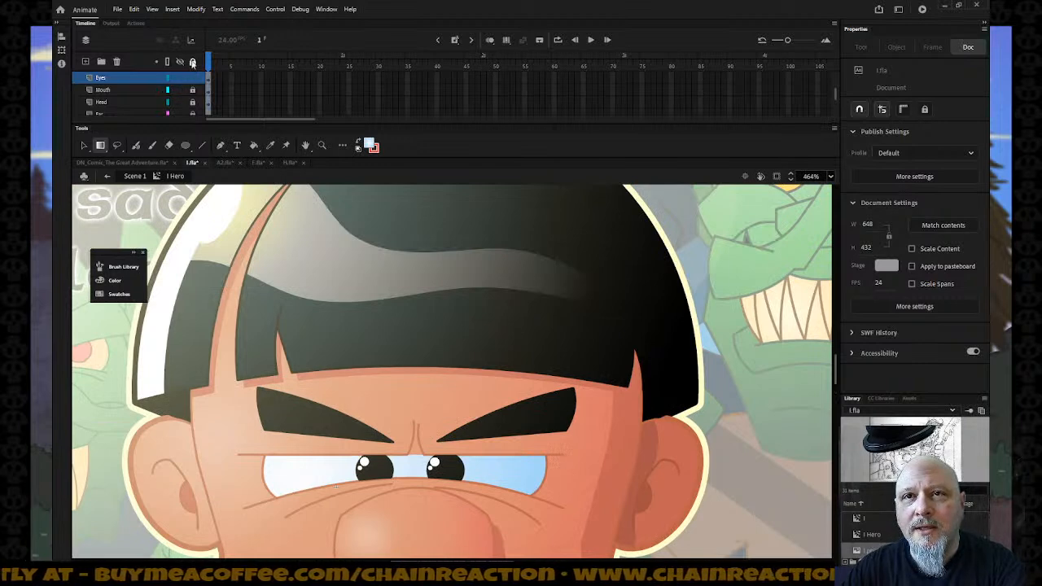
left_click(363, 340)
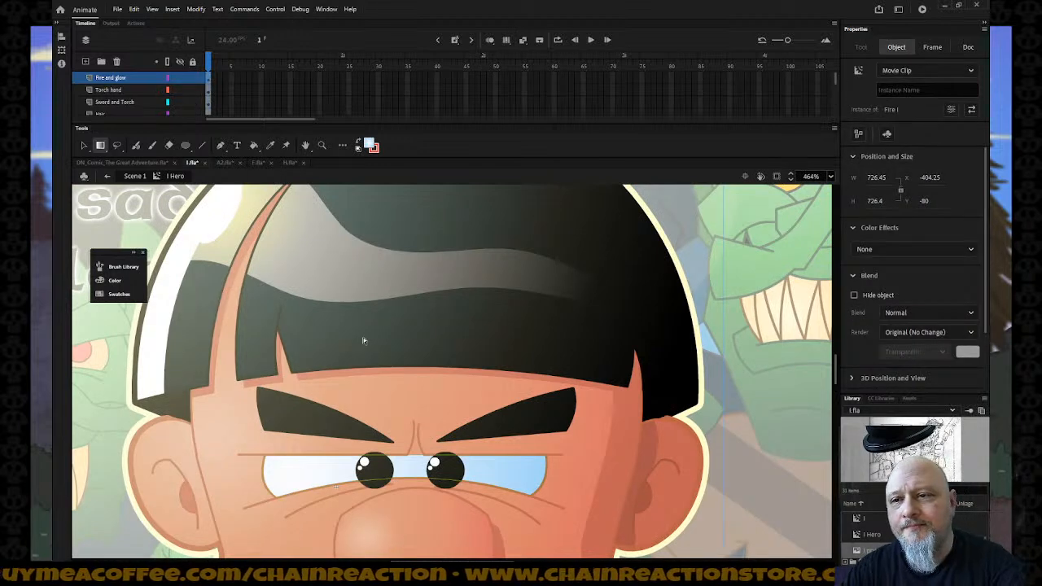
key("i")
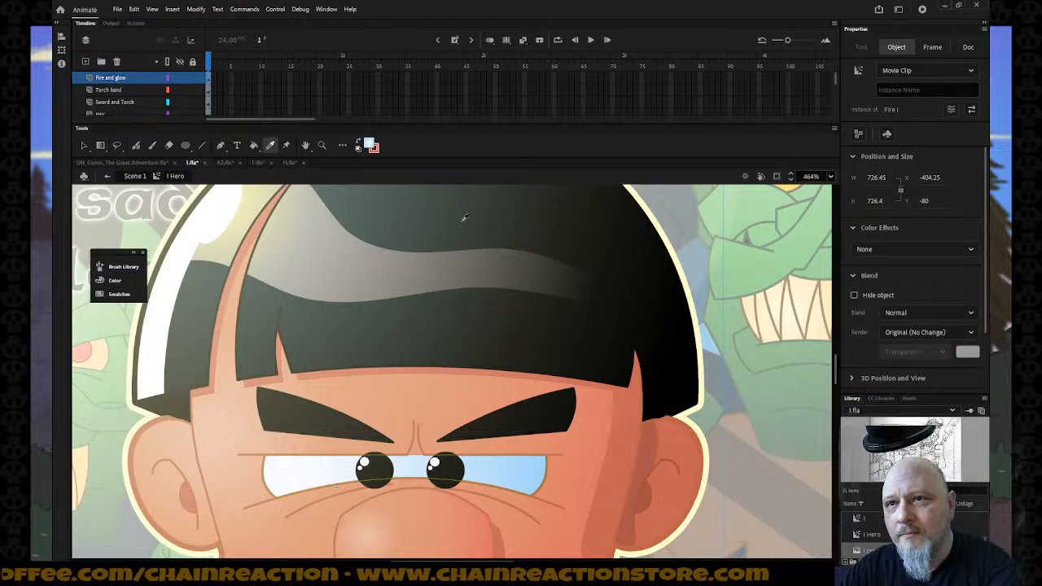
left_click(466, 226)
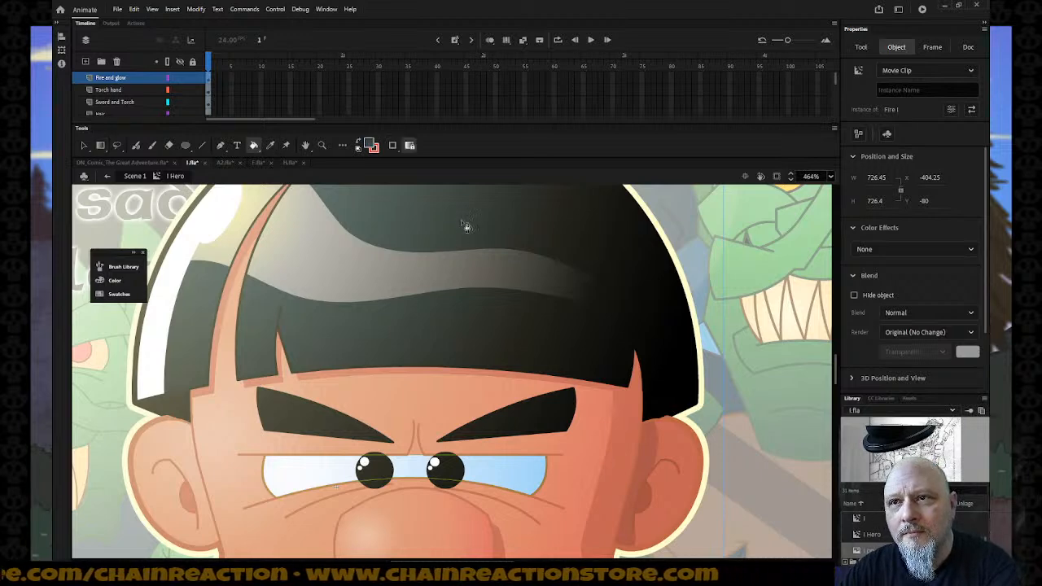
left_click(370, 145)
left_click(380, 204)
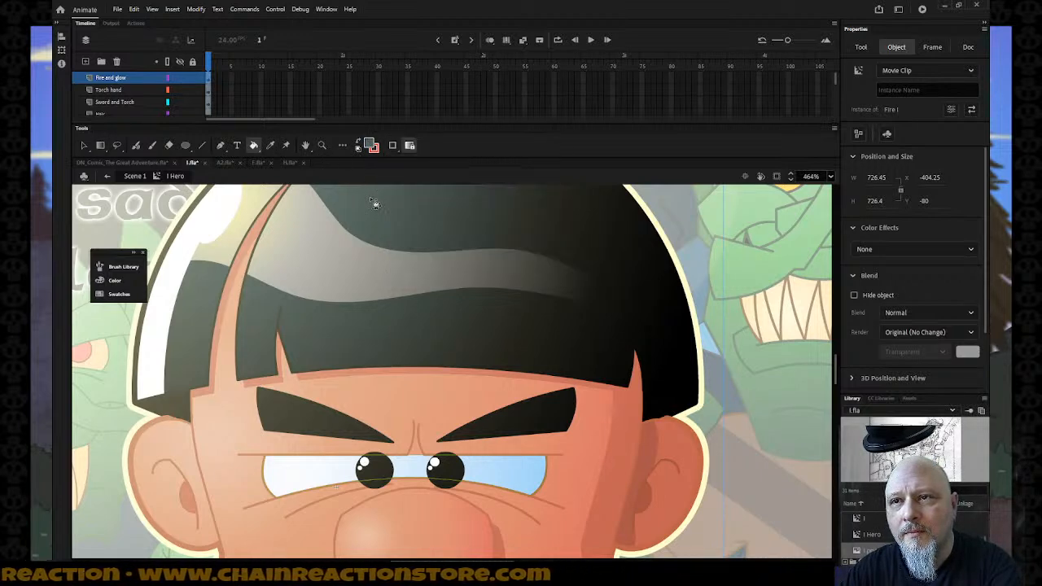
Step: Select the Hair layer and lock all other layers
scroll(169, 103, "down", 5)
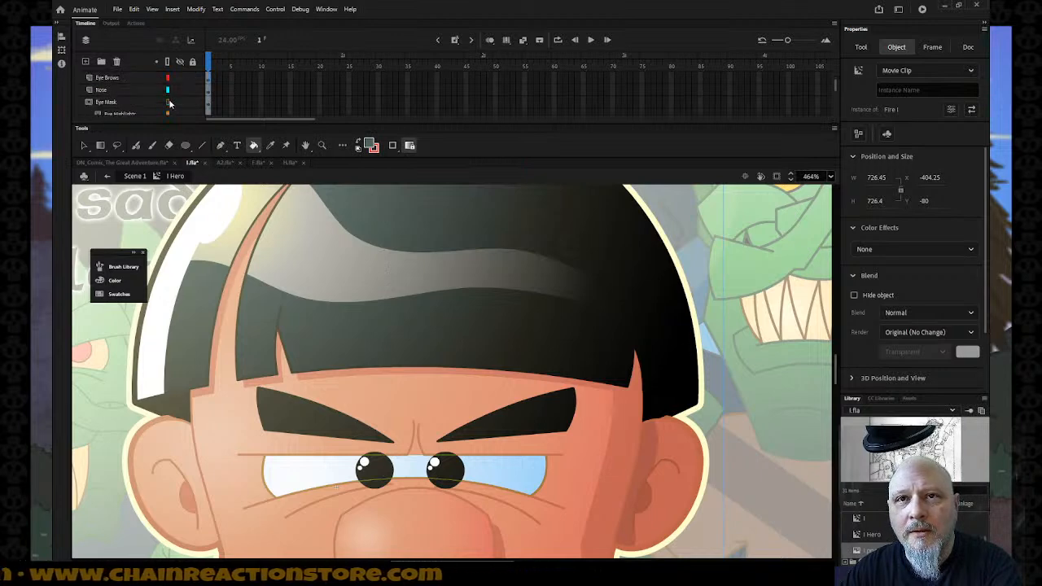
scroll(169, 103, "up", 5)
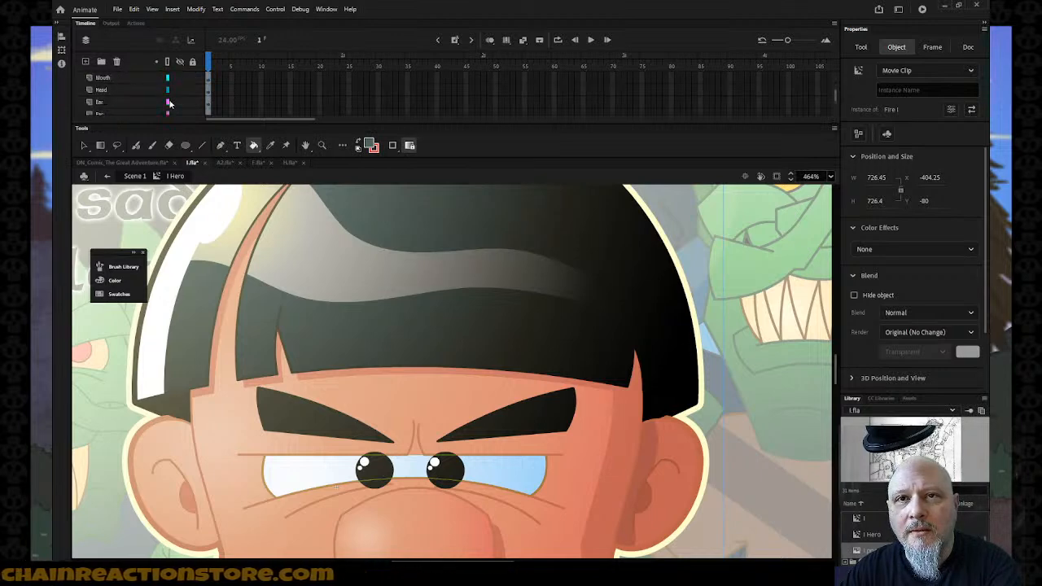
scroll(169, 103, "down", 1)
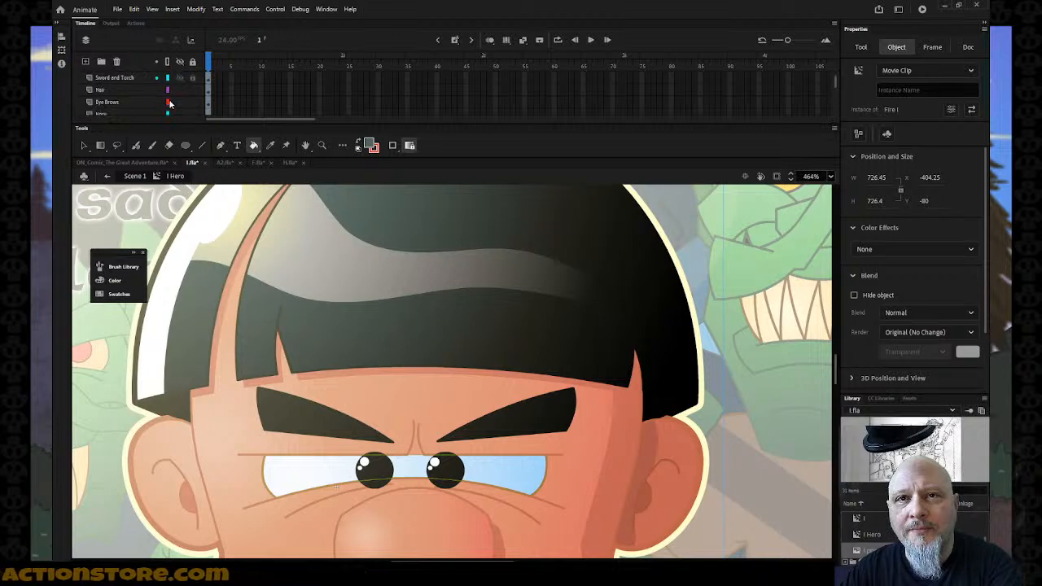
left_click(145, 91)
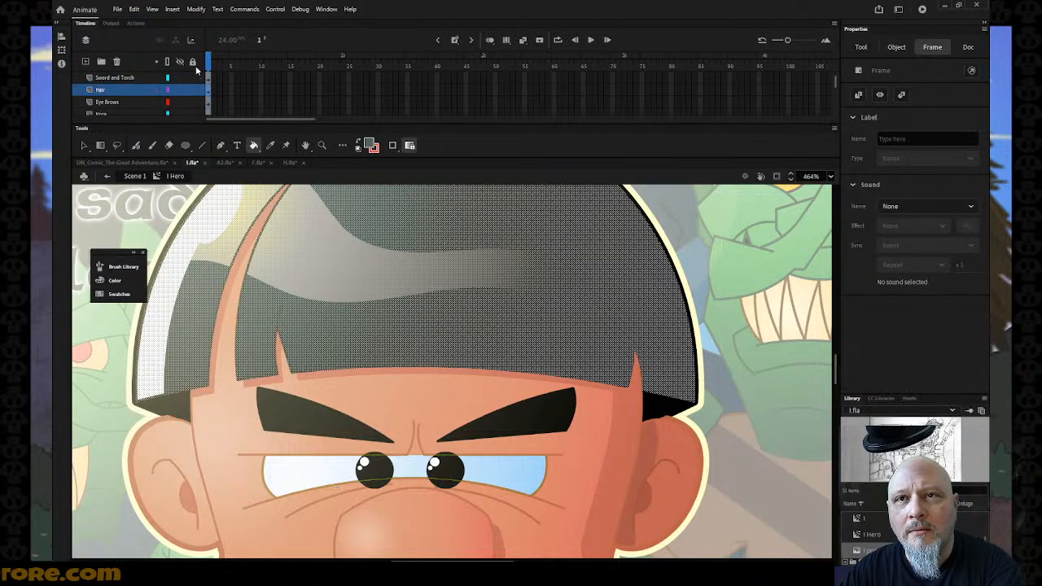
left_click(192, 89)
left_click(192, 90, "alt")
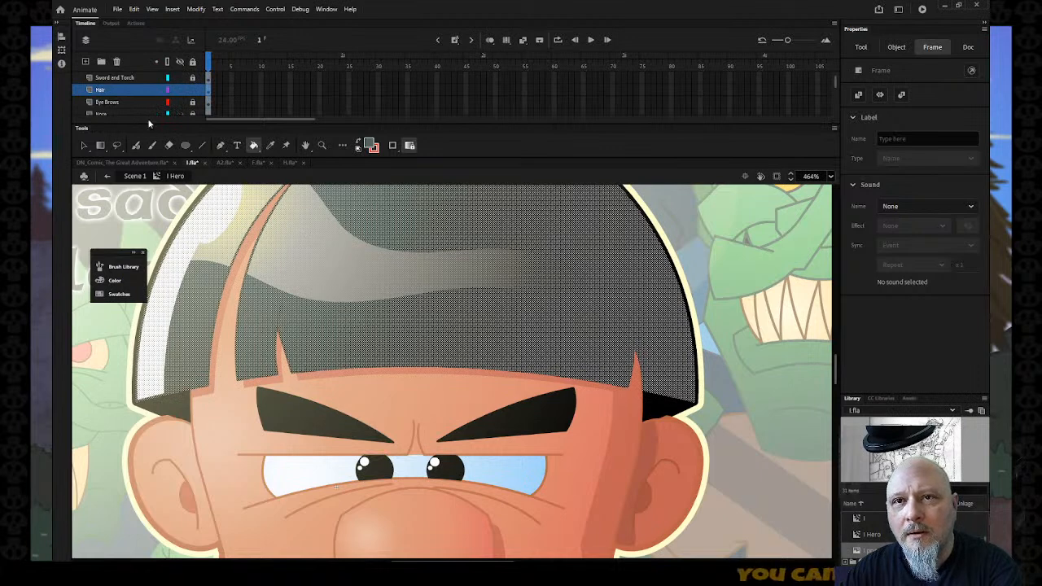
Step: Deselect the hair and sample the lighter area at the top of the parting as the fill colour
key("Escape")
key("i")
left_click(415, 320)
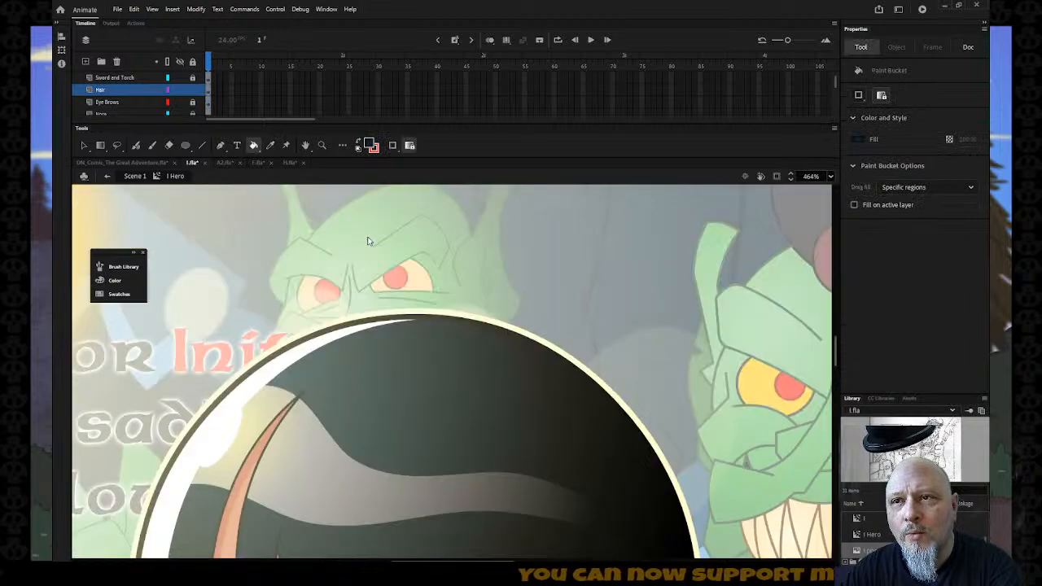
scroll(373, 241, "up", 3)
key("i")
left_click(294, 386)
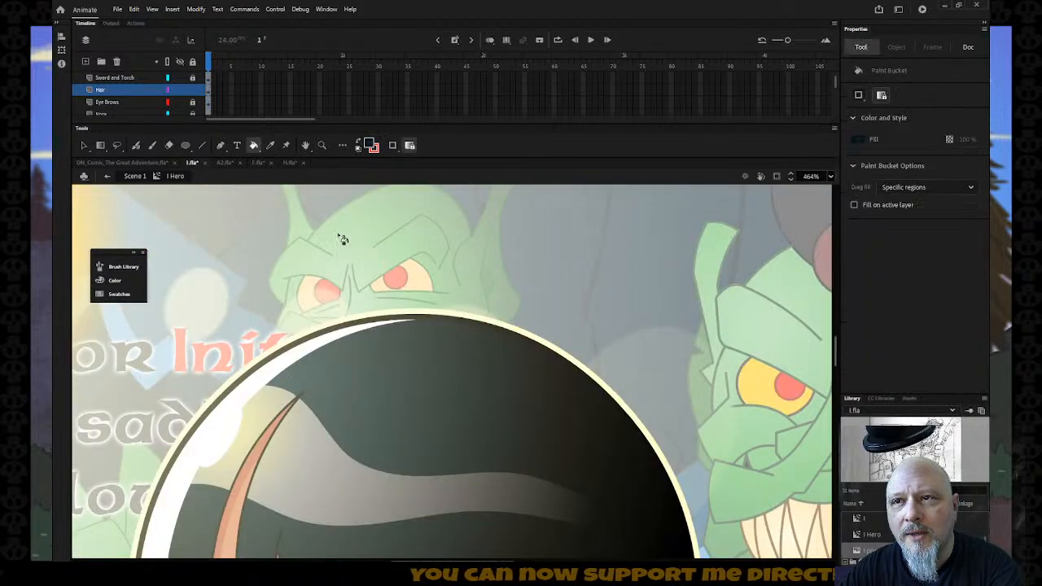
left_click(372, 146)
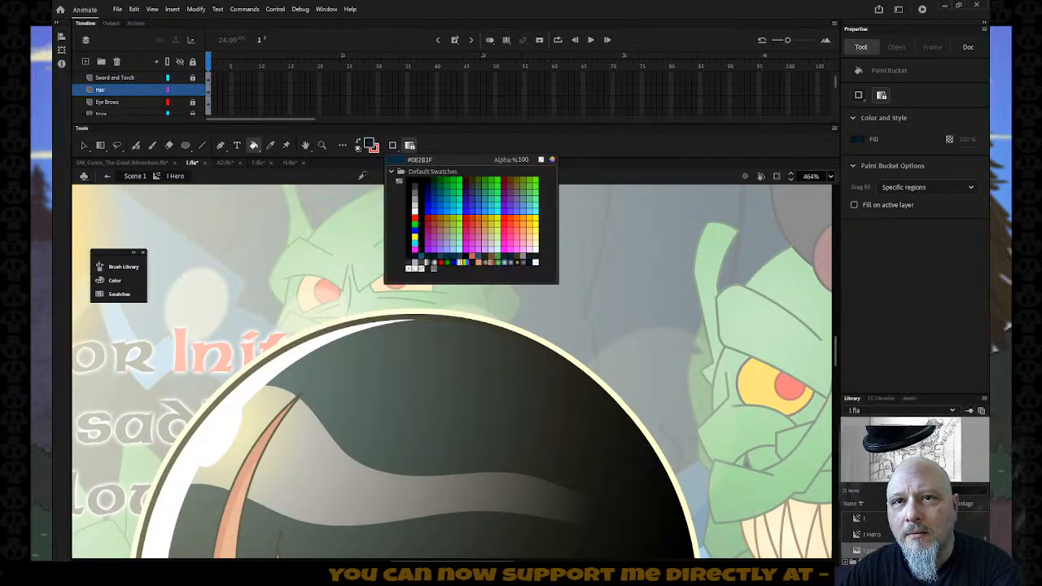
left_click(309, 382)
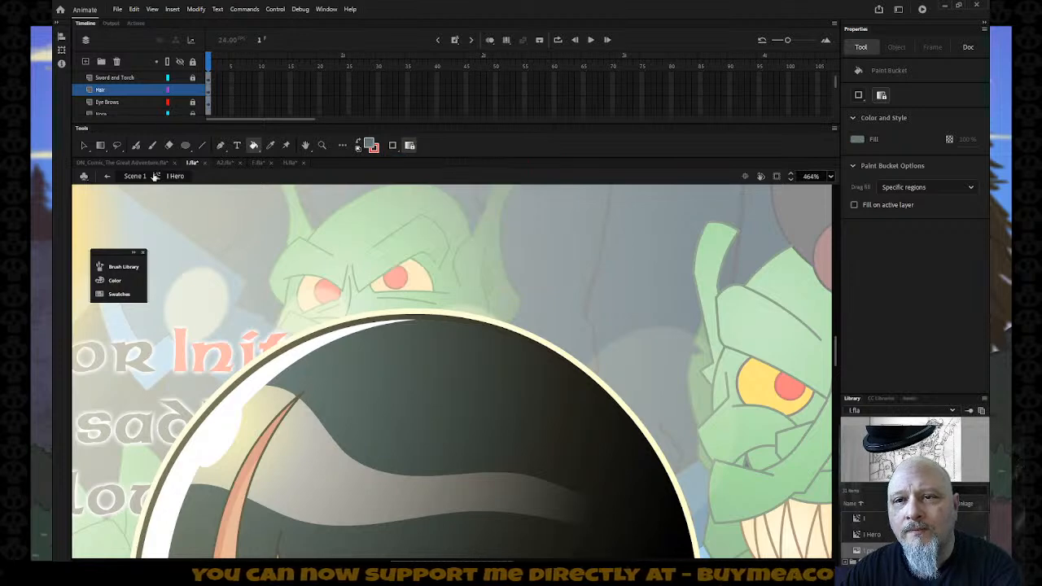
Step: Sample the dark gradient of the hero's hair as the fill colour
left_click(85, 146)
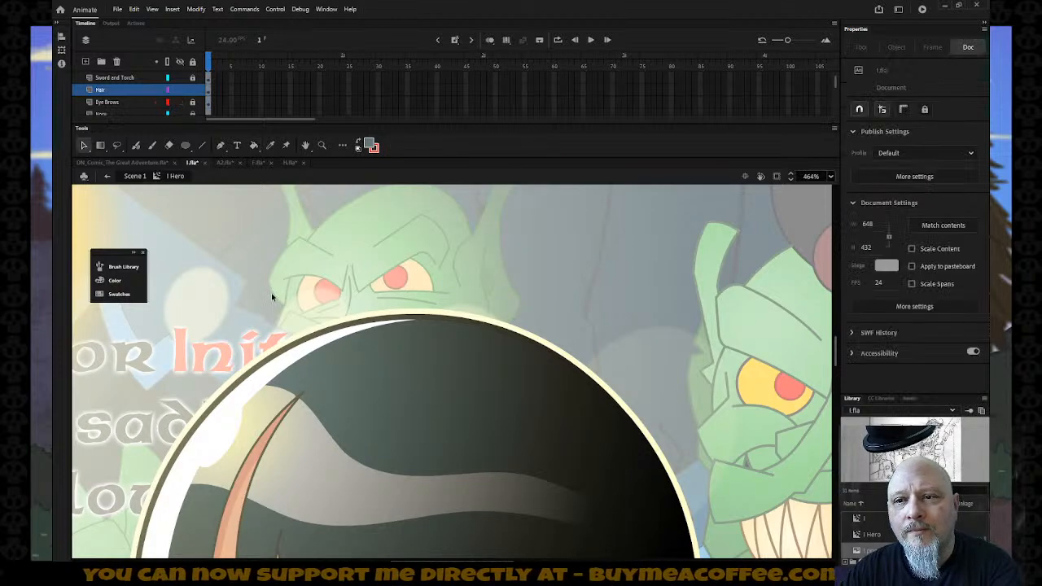
left_click(343, 365)
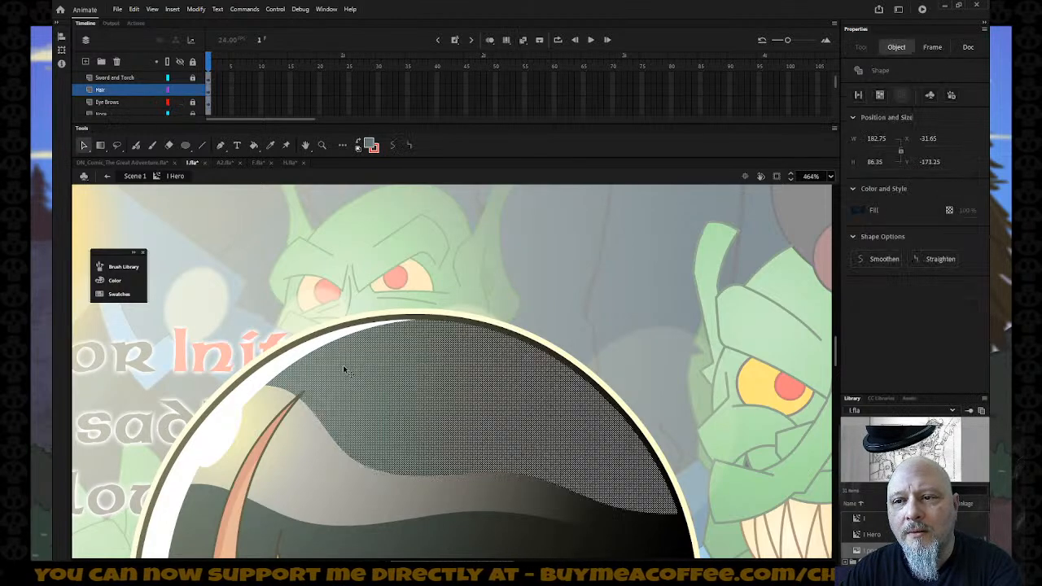
left_click(292, 275)
key("i")
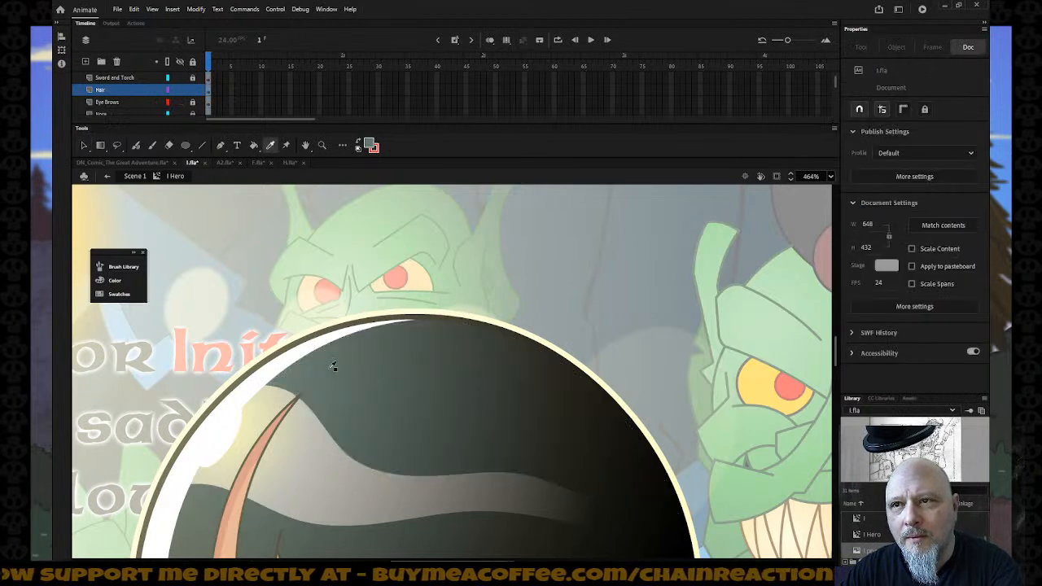
left_click(332, 369)
scroll(333, 374, "down", 5)
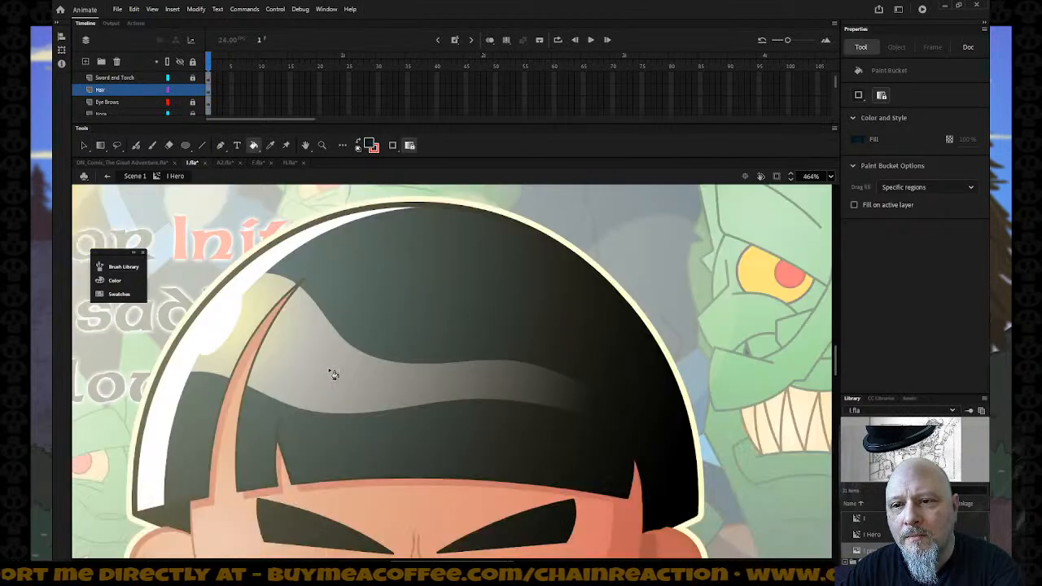
Step: Hide the Fire and glow layer and sample the hair's dark blue gradient again as the fill colour
scroll(171, 116, "up", 1)
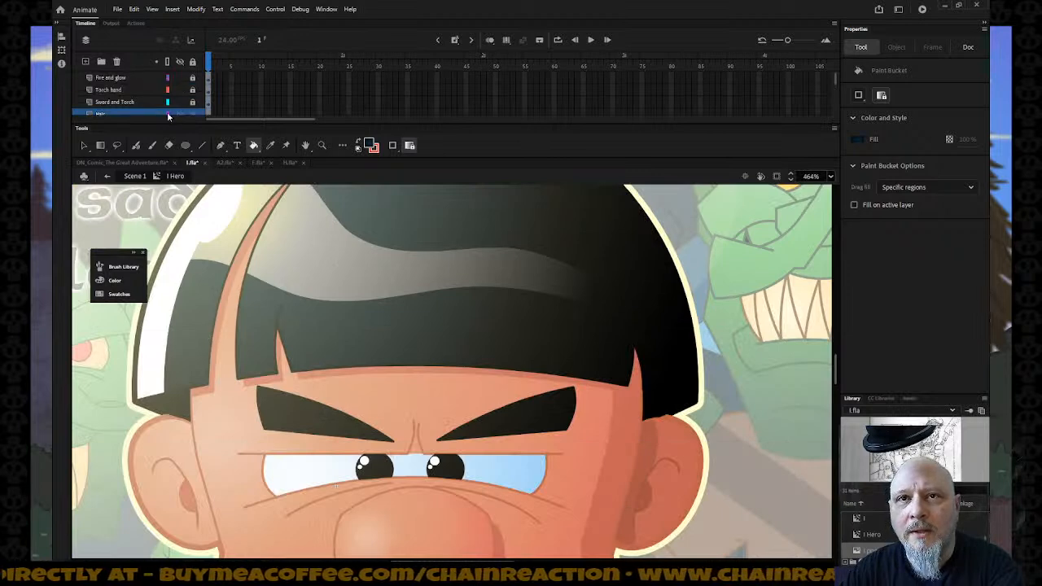
left_click(416, 305)
scroll(429, 317, "up", 3)
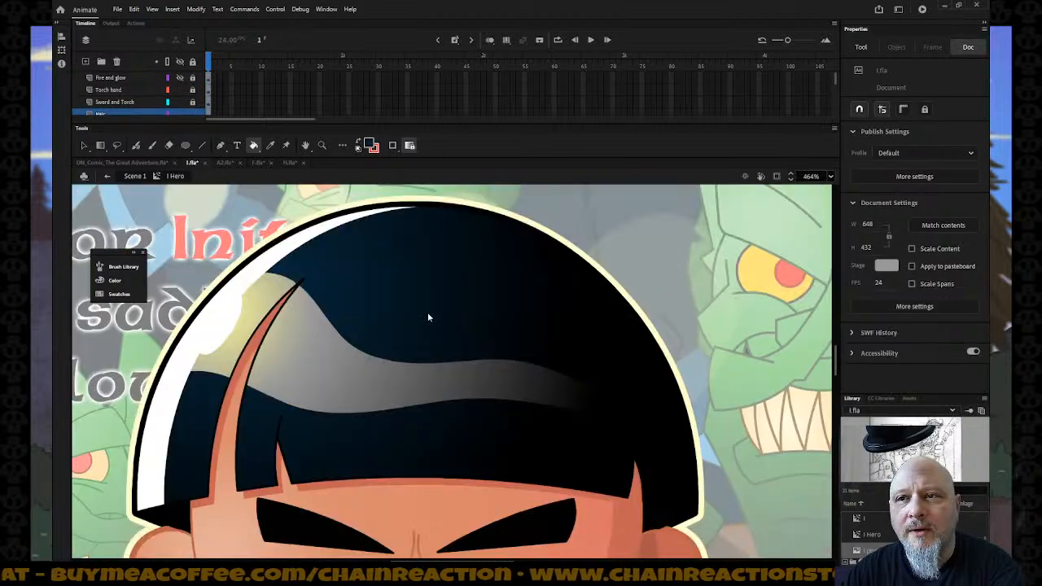
scroll(427, 318, "up", 2)
key("i")
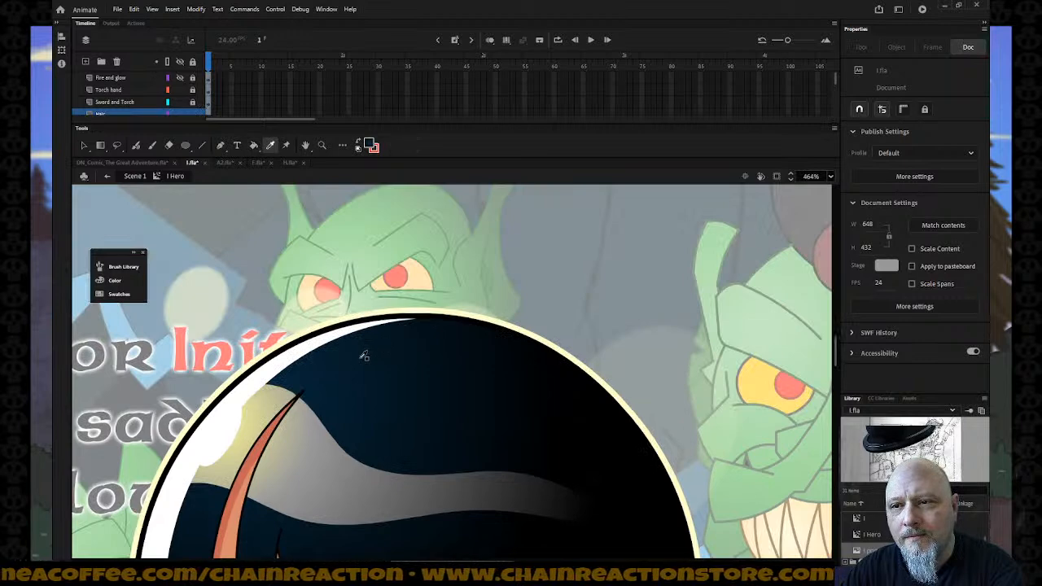
left_click(364, 355)
scroll(361, 358, "down", 3)
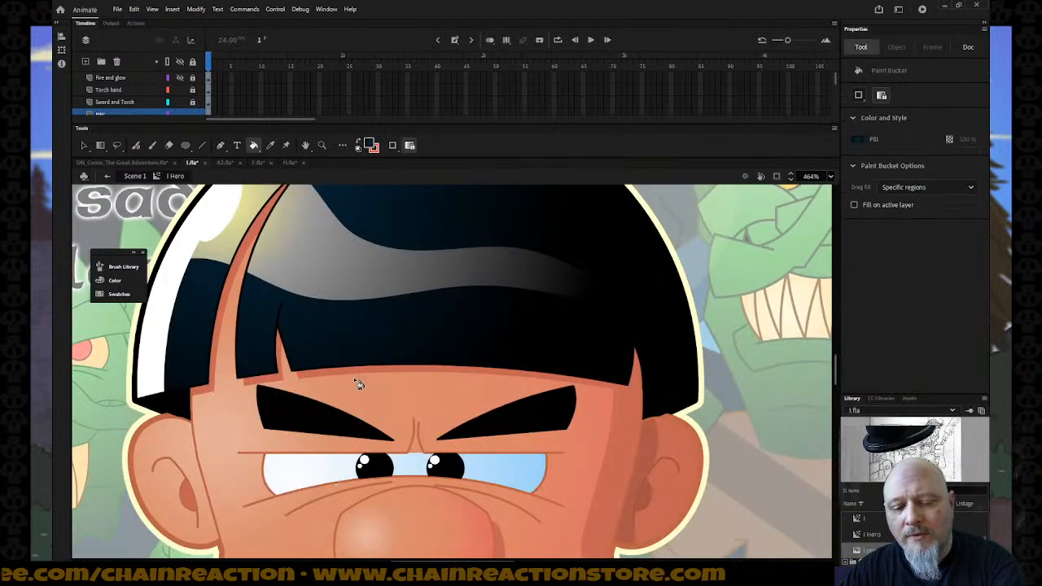
Step: Unlock the layers, lock all except Eye Brows, and select both of the hero's eyebrows
key("q")
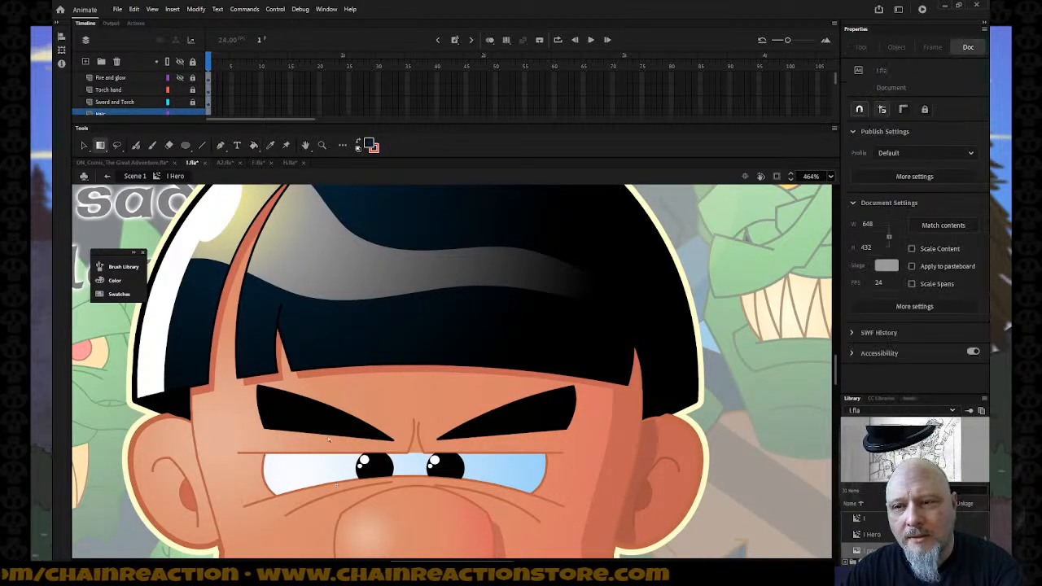
left_click(194, 62)
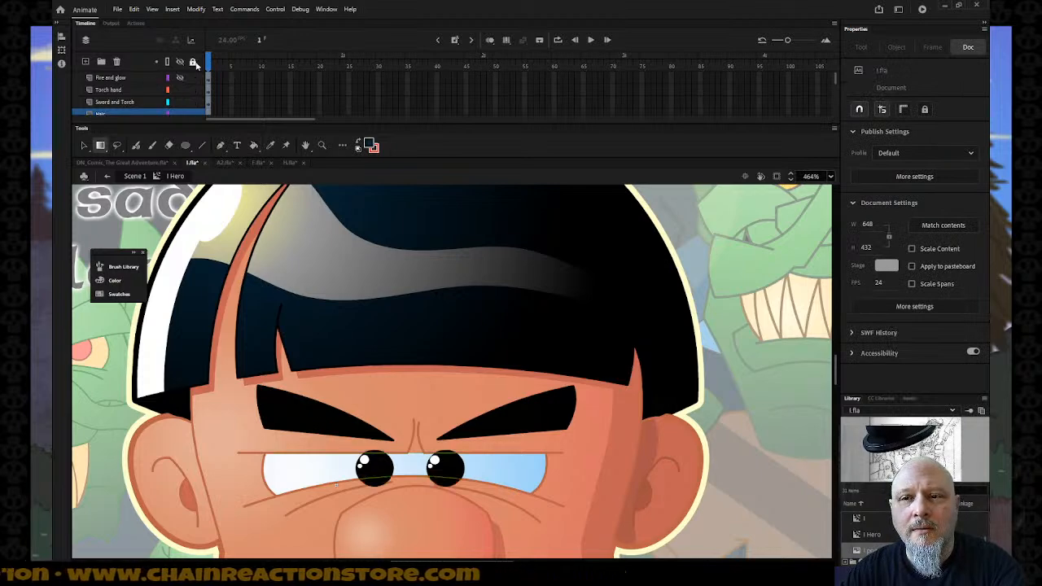
key("v")
left_click(284, 414)
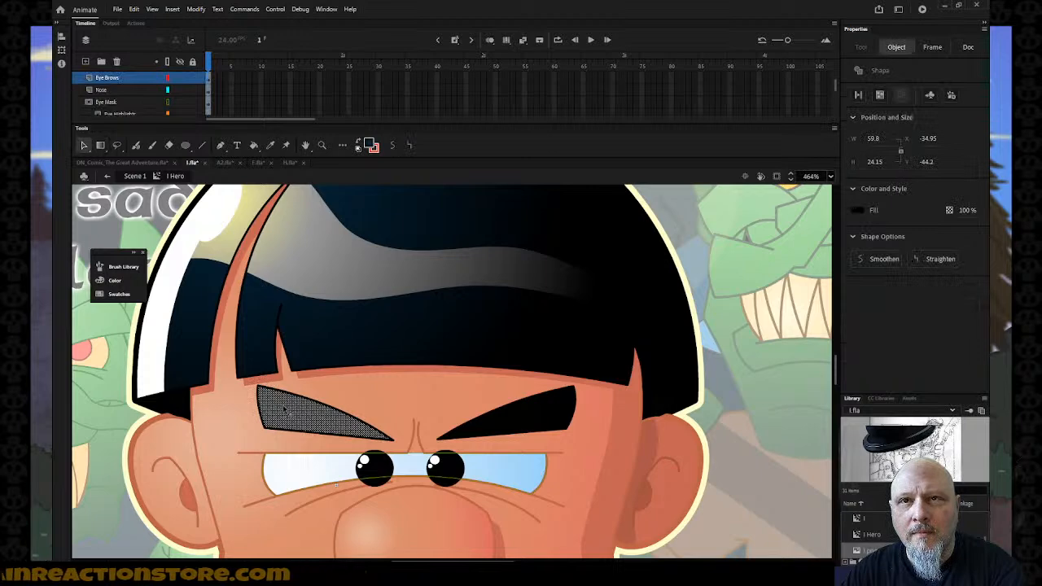
left_click(194, 62)
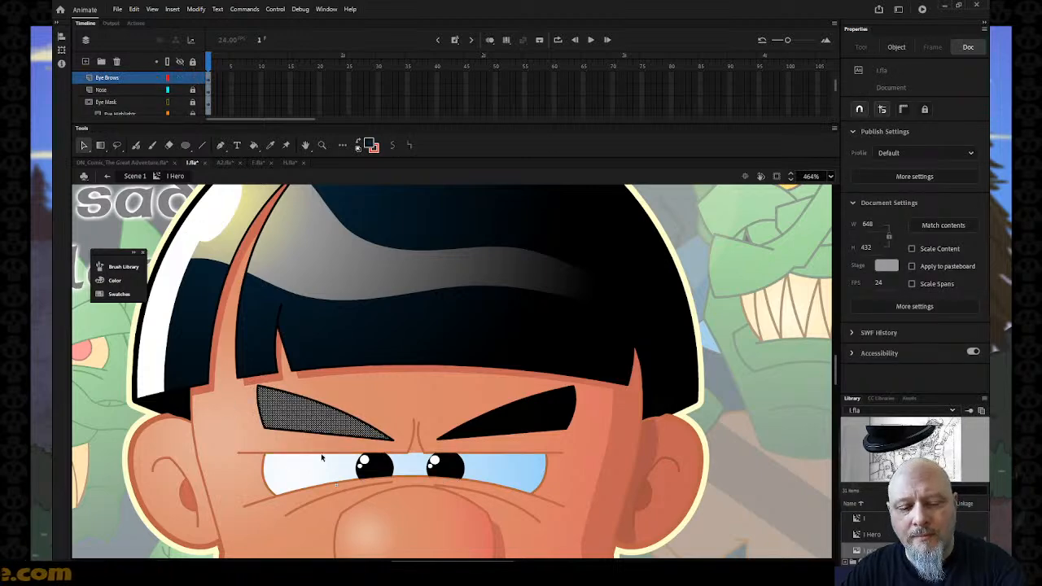
left_click(489, 434)
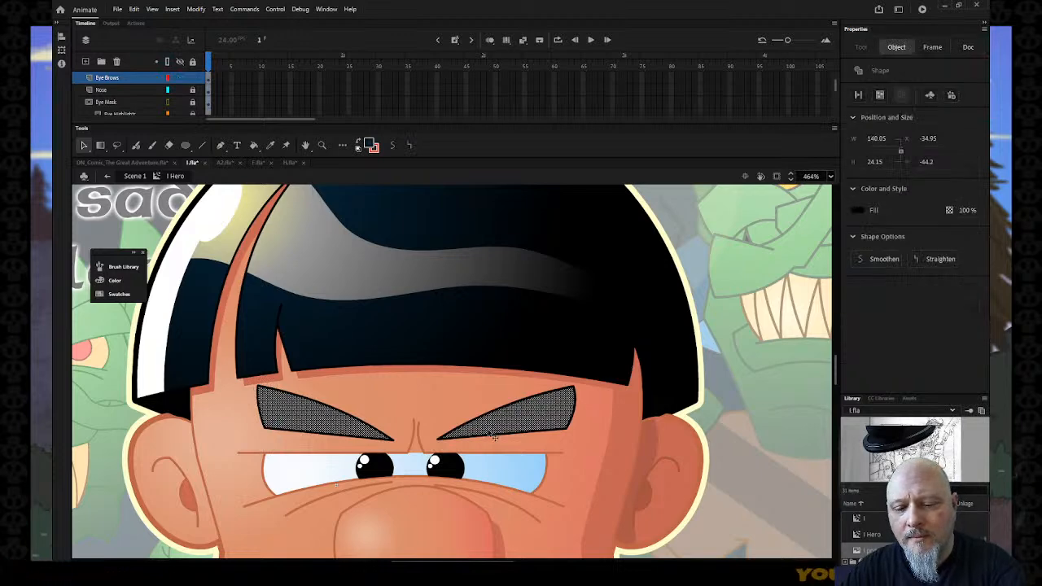
Step: Fill both selected eyebrows with the sampled dark blue hair gradient
key("k")
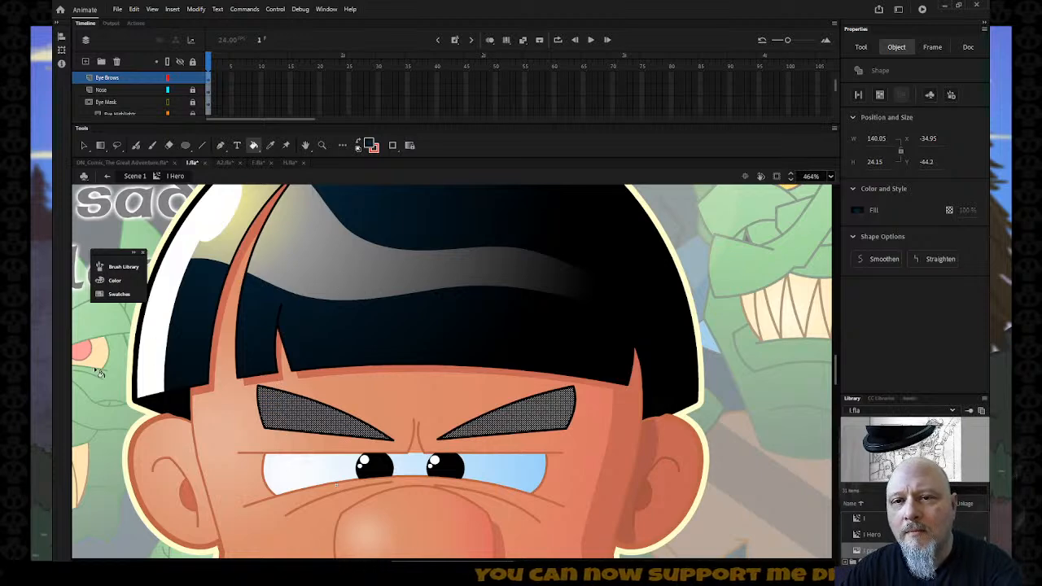
left_click(83, 145)
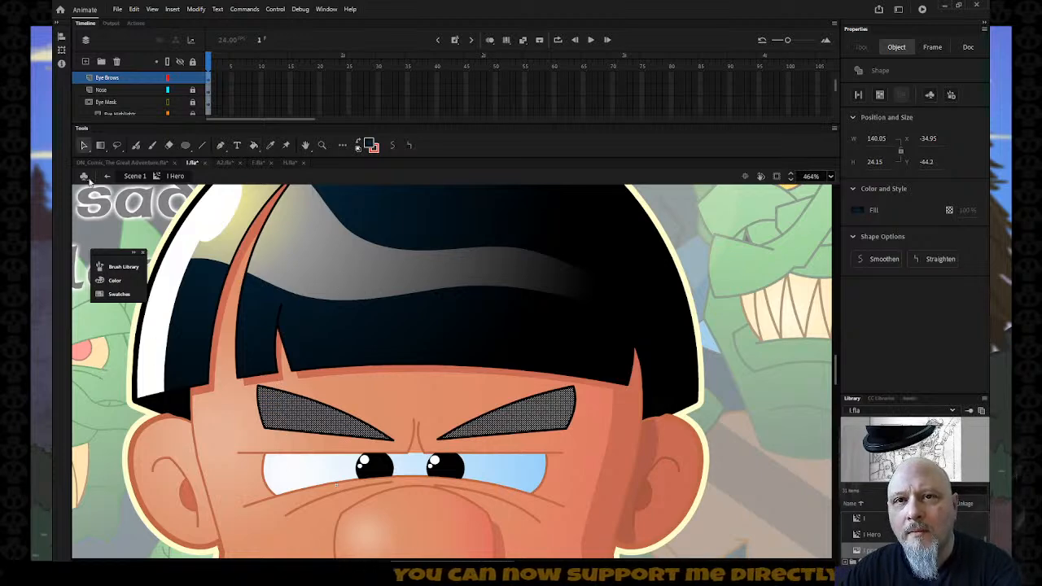
left_click(109, 224)
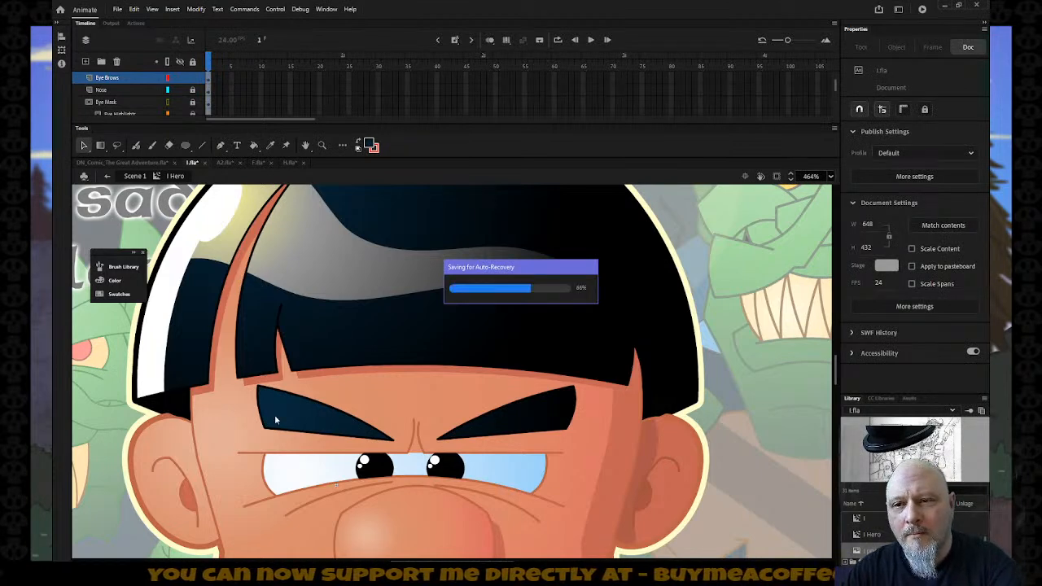
Step: Shrink the eyebrow gradient's radius to the inner end of the eyebrow on the torch side
left_click(320, 425)
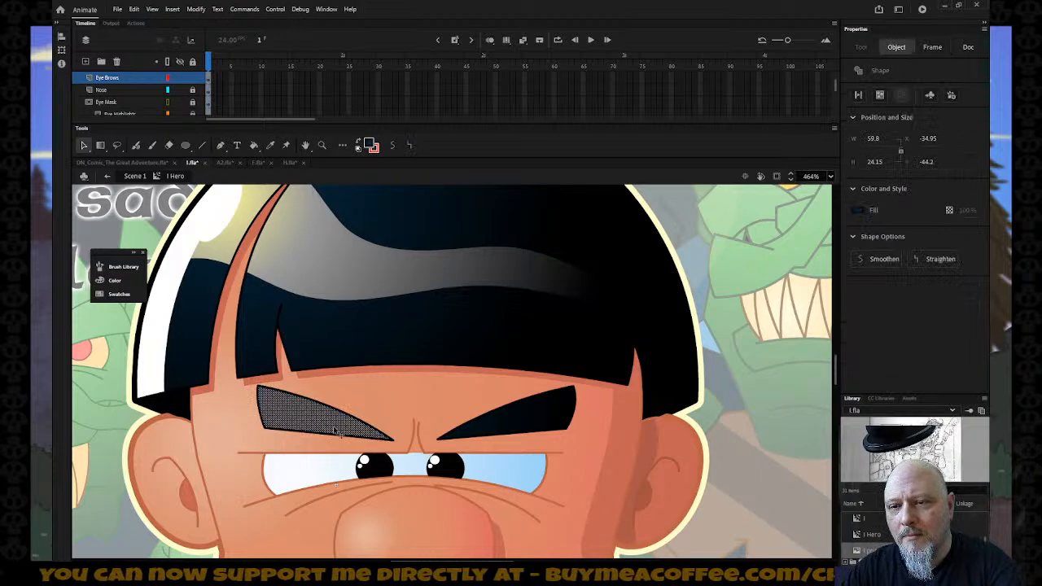
key("f")
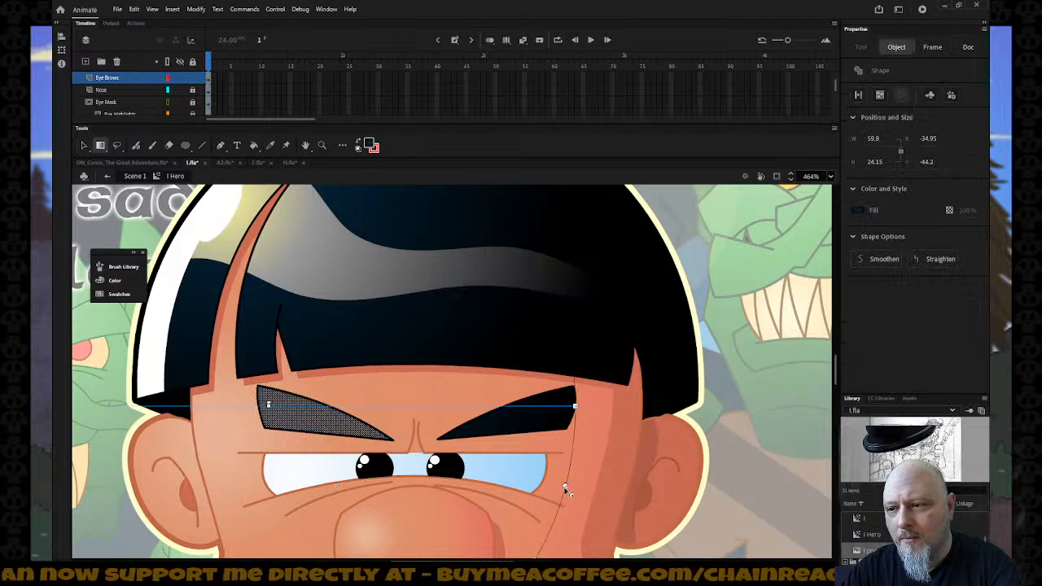
left_click_drag(568, 492, 394, 441)
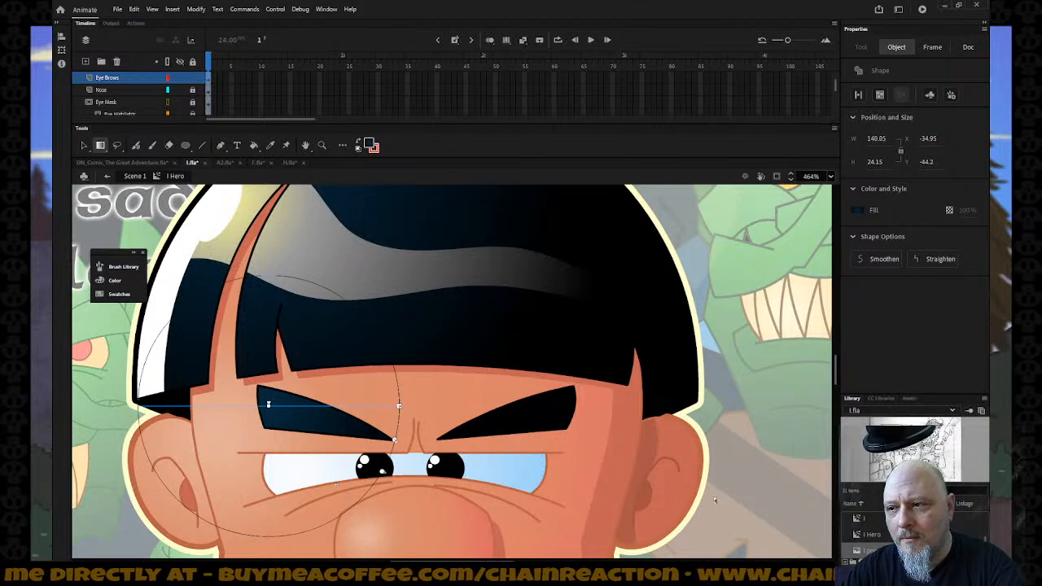
left_click(741, 495)
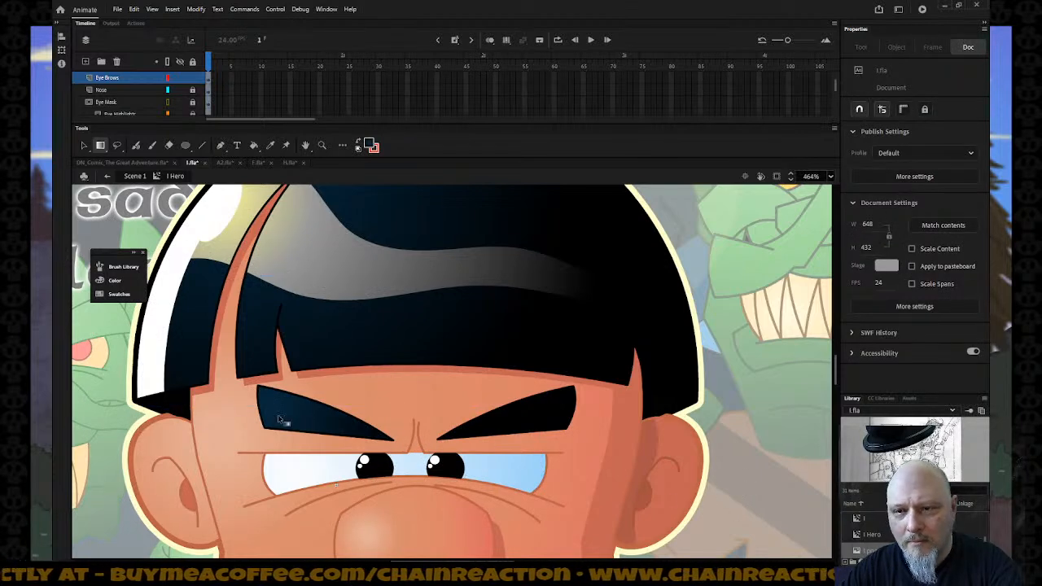
Step: Divide off the outer edge of the torch-side eyebrow with a curved 0.5 line, fill the strip pale yellow and remove the line
key("z")
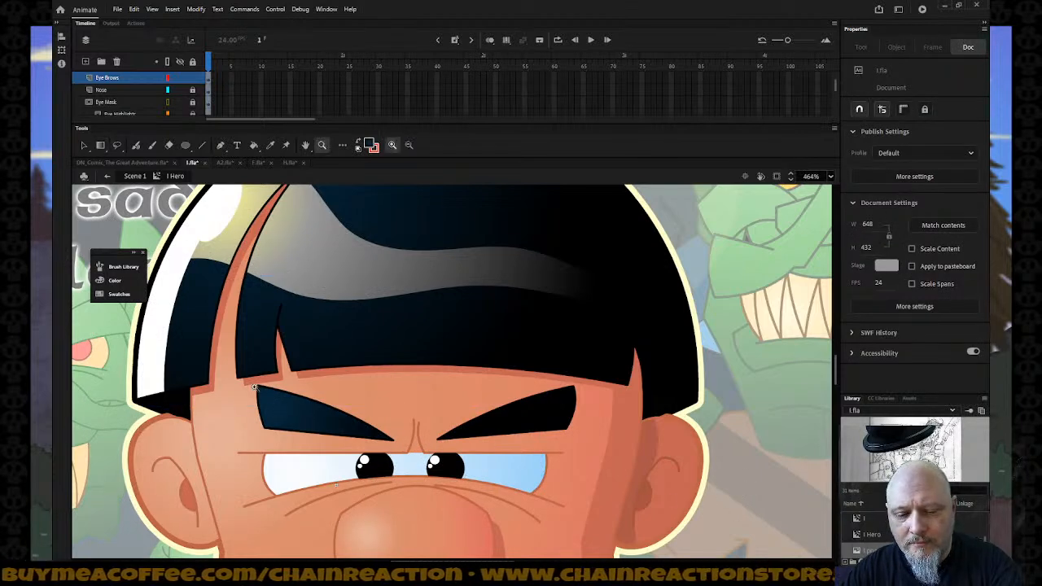
key("n")
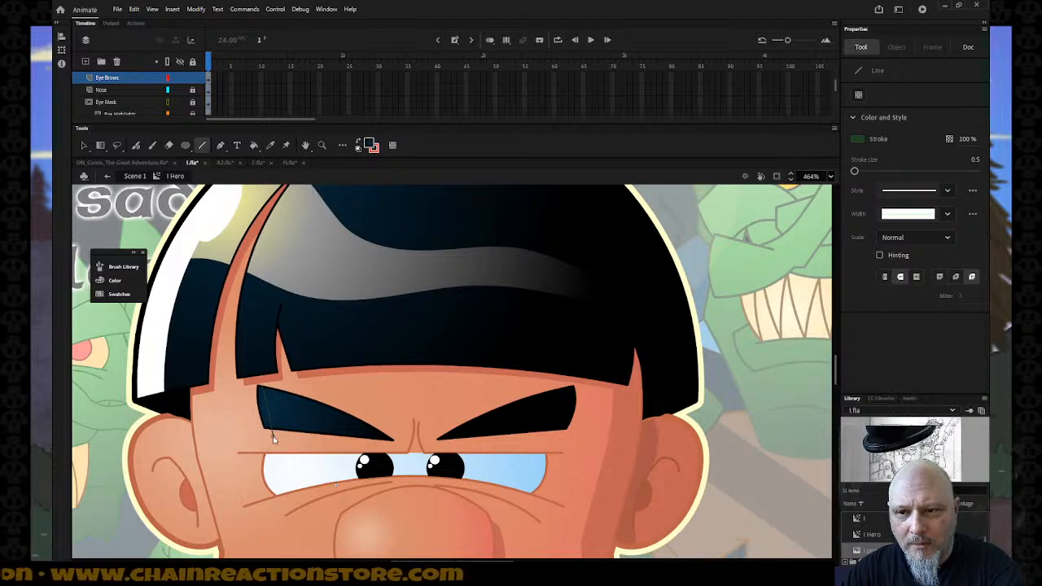
key("v")
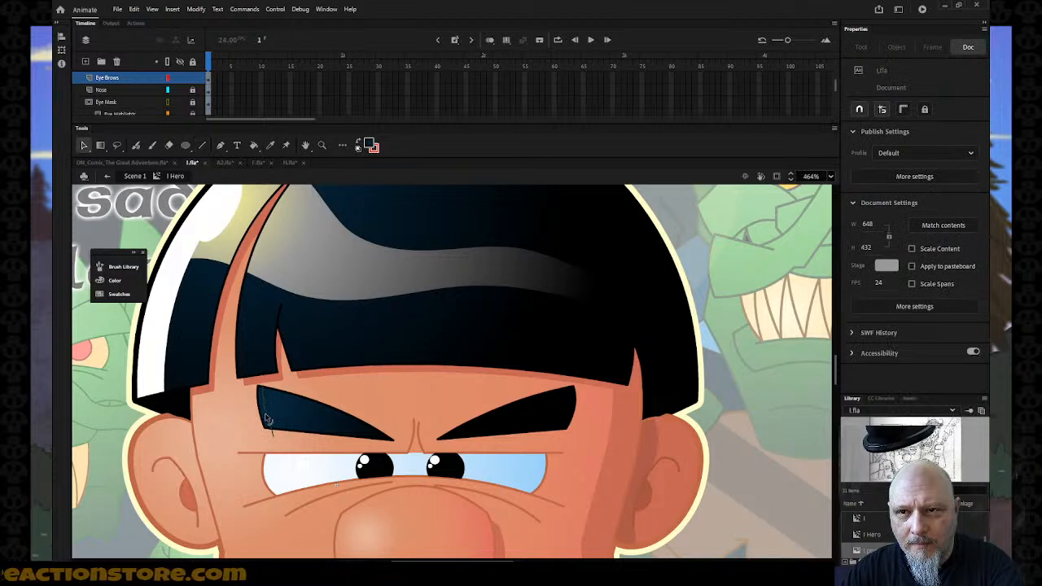
key("k")
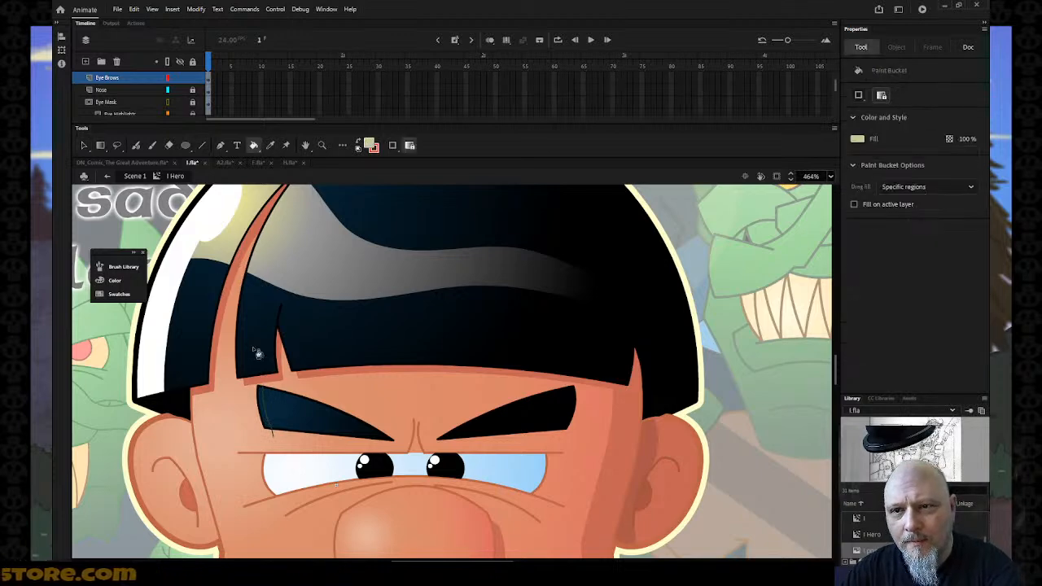
left_click(265, 412)
left_click(84, 145)
left_click(273, 435)
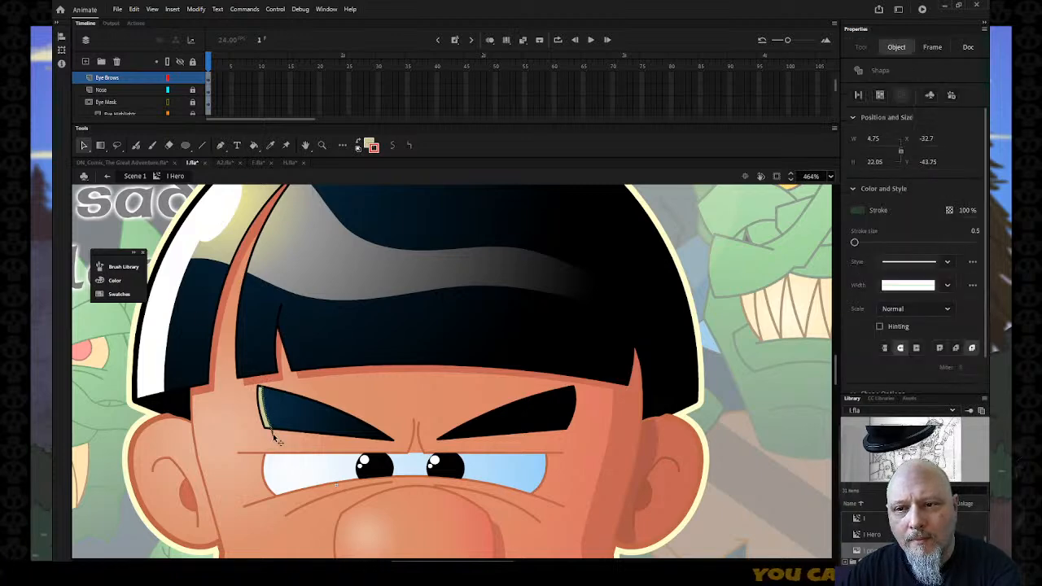
left_click(293, 439)
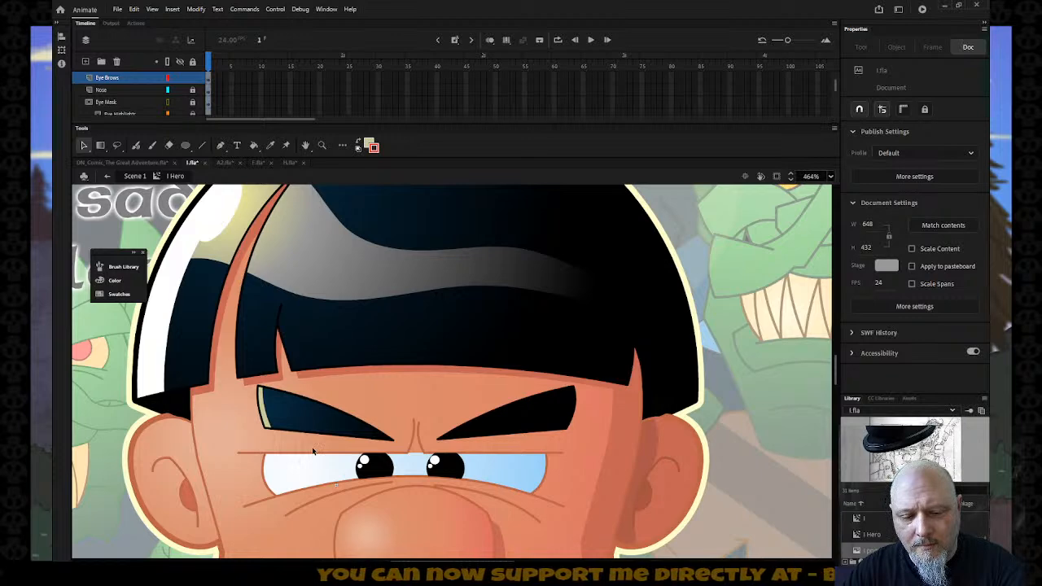
Step: Extend the pale yellow highlight a short way along the torch-side eyebrow's upper edge using a temporary boundary line
key("z")
left_click(355, 468, "alt")
left_click(355, 468, "alt")
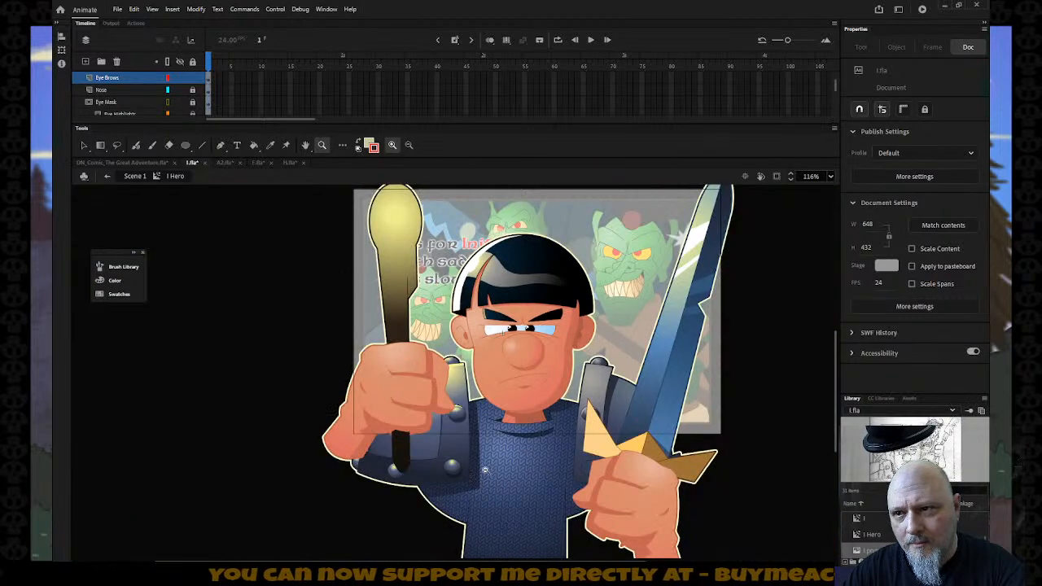
left_click_drag(448, 355, 591, 280)
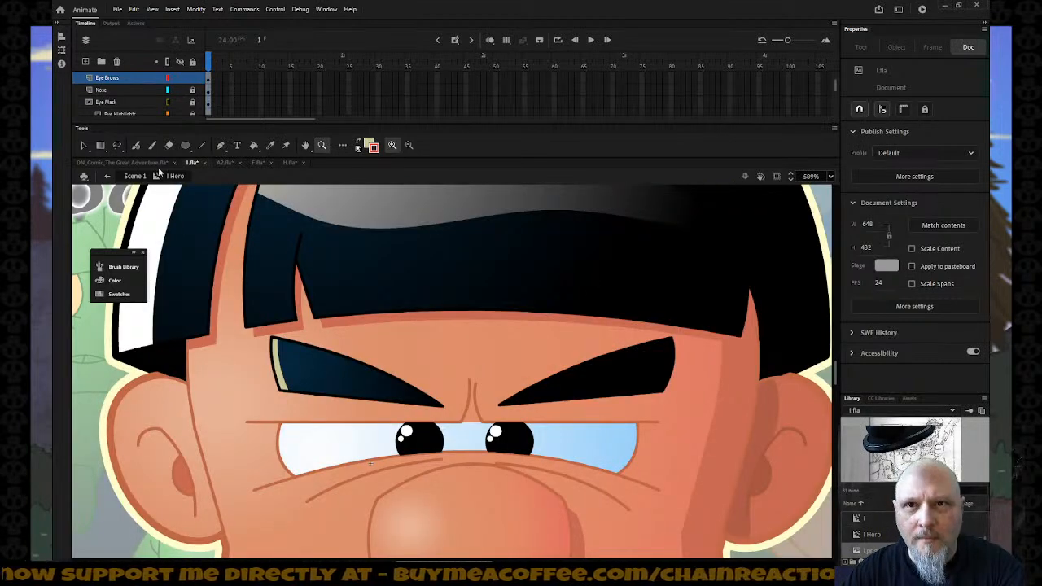
left_click(201, 146)
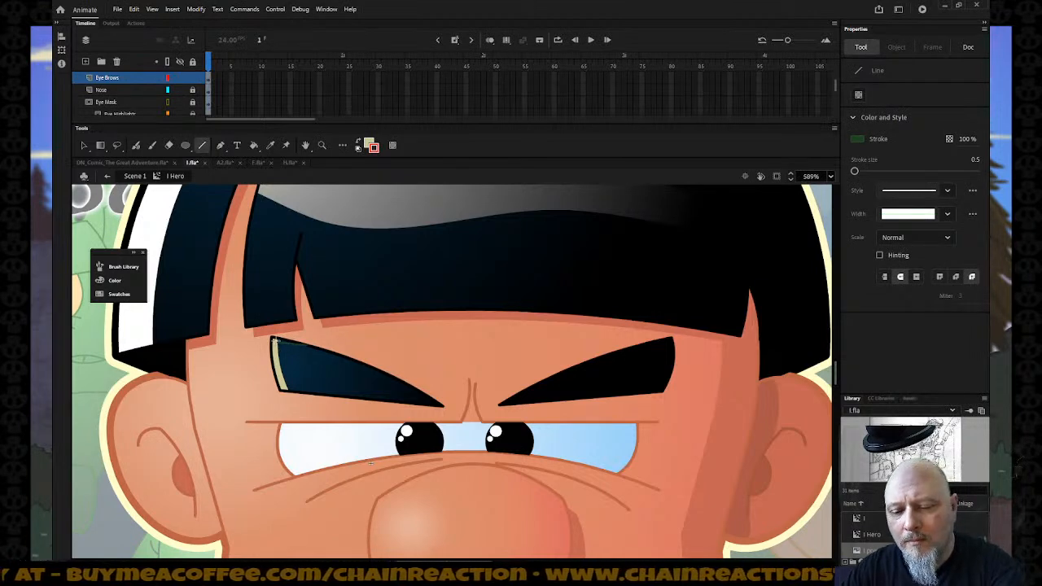
key("k")
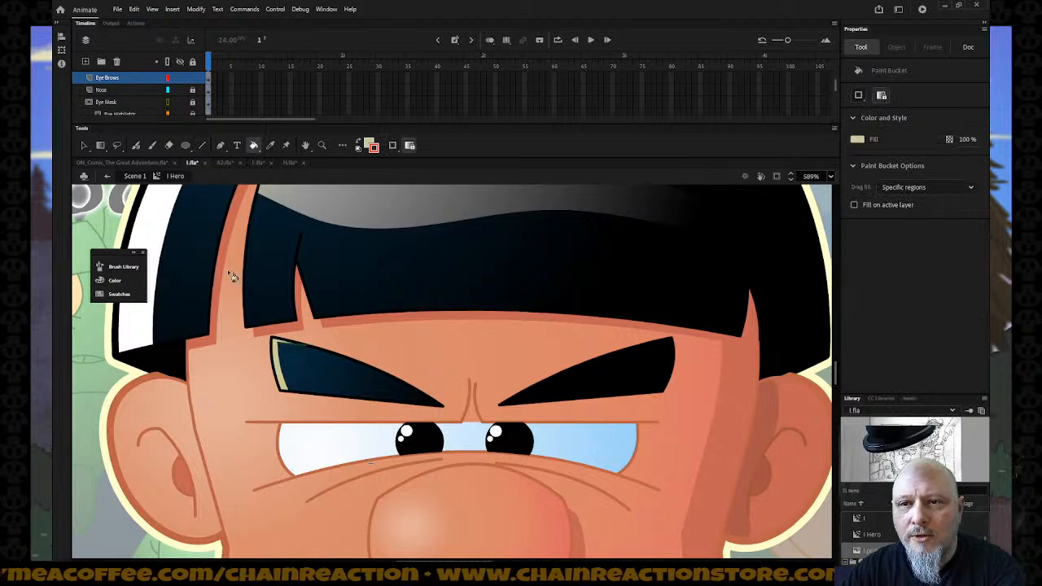
left_click(85, 145)
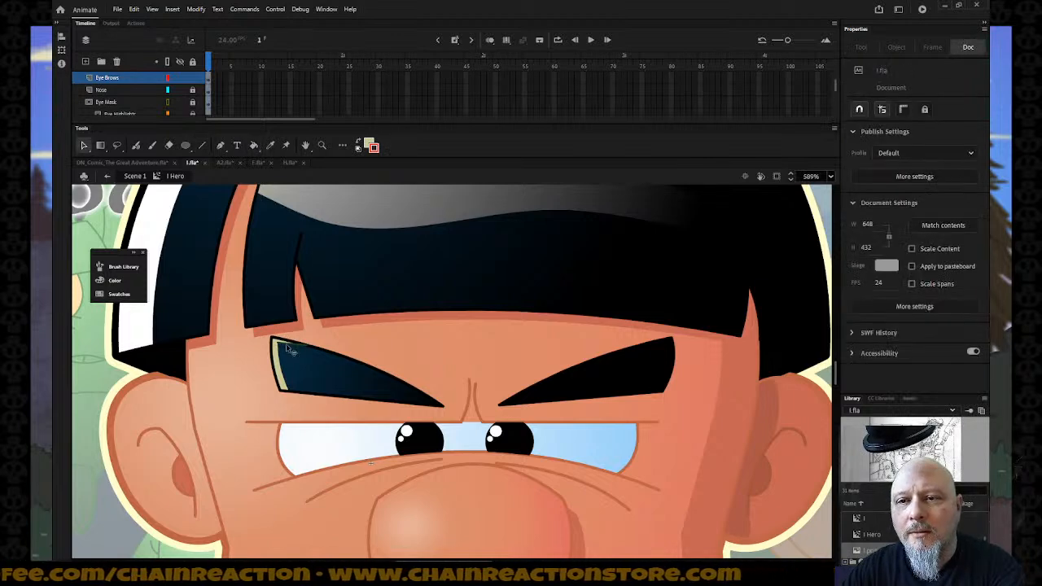
left_click(286, 347)
key("Escape")
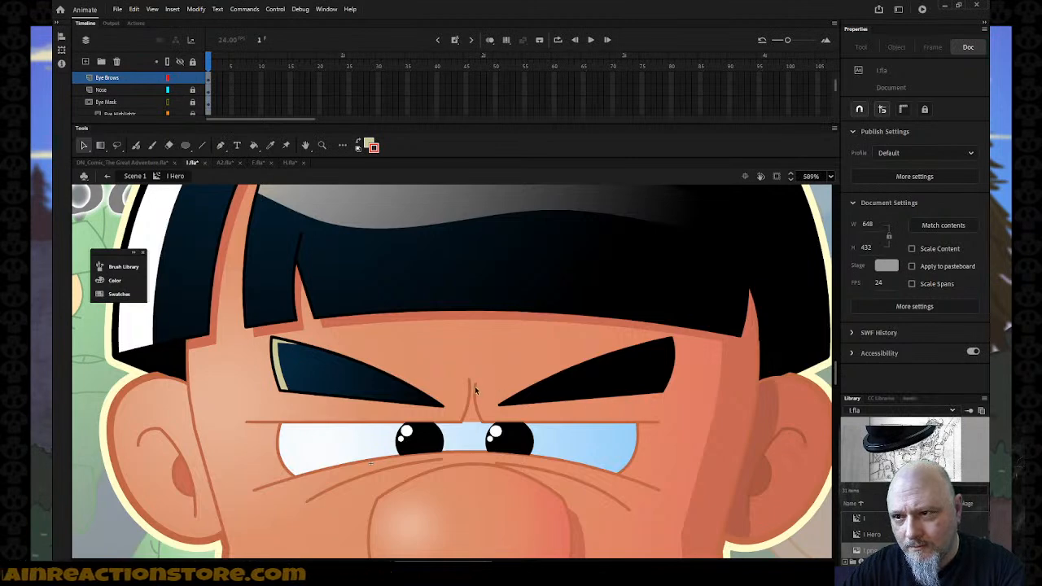
Step: Sample the fill colour from the shadow-side ear and delete the short line drawn across the frown crease on the Eye Brows layer
key("n")
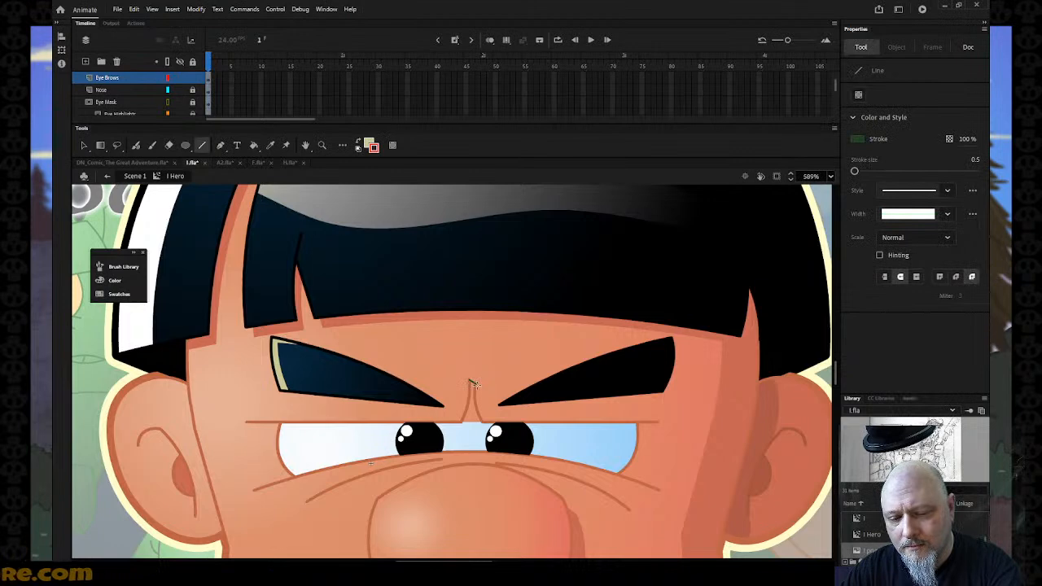
key("v")
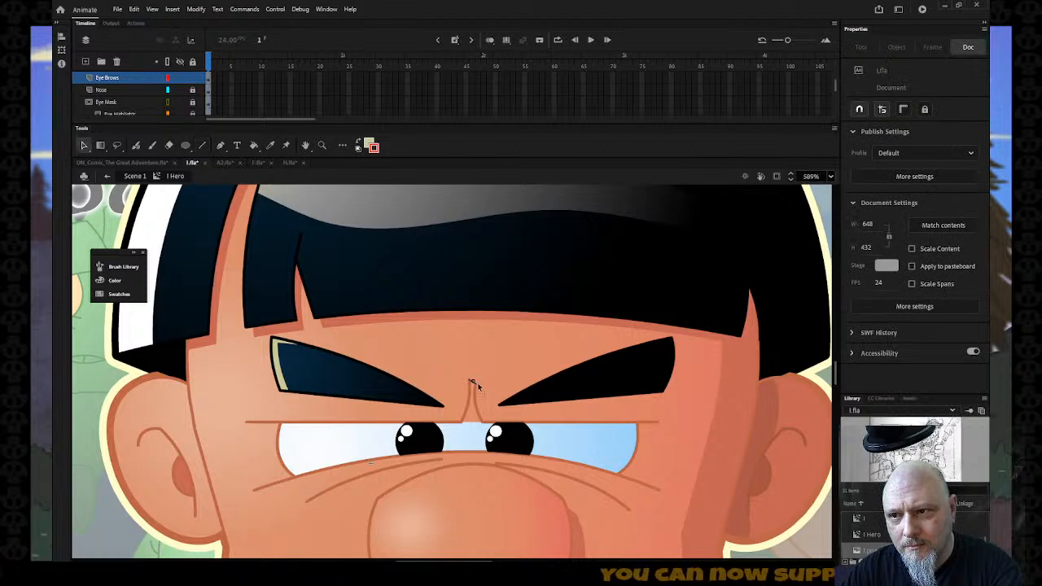
key("i")
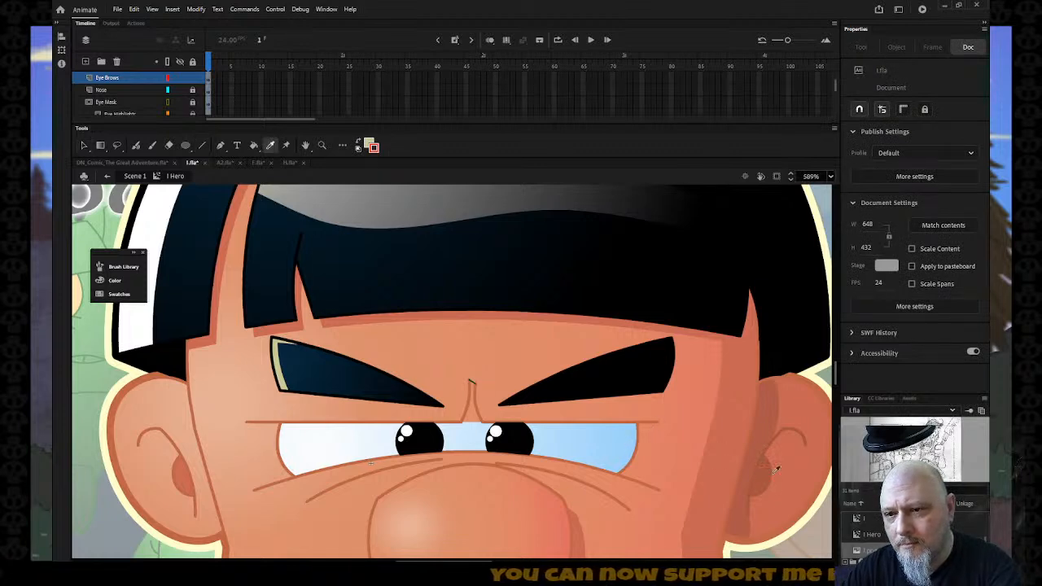
left_click(786, 470)
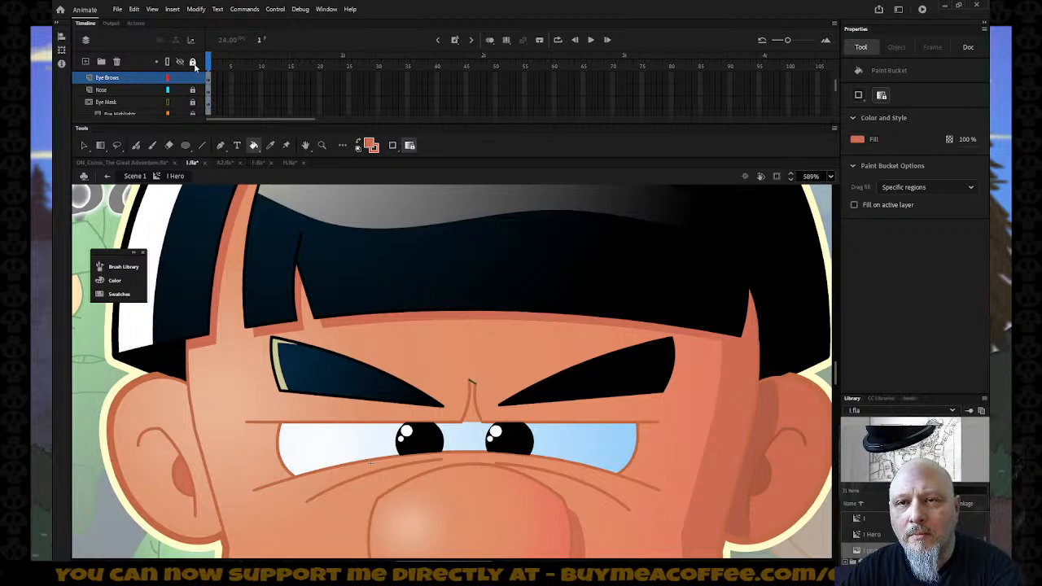
left_click(83, 146)
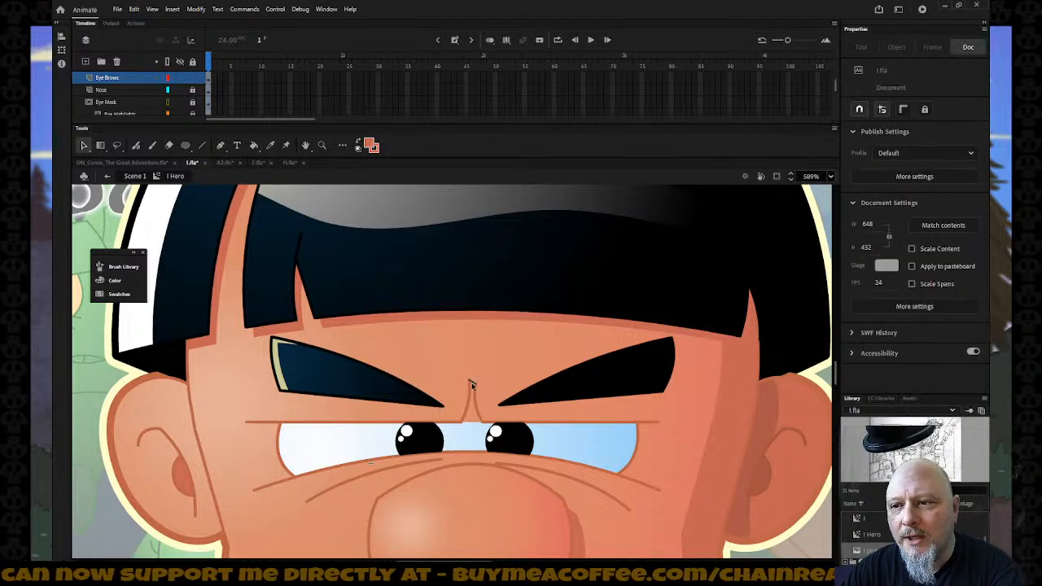
left_click(471, 384)
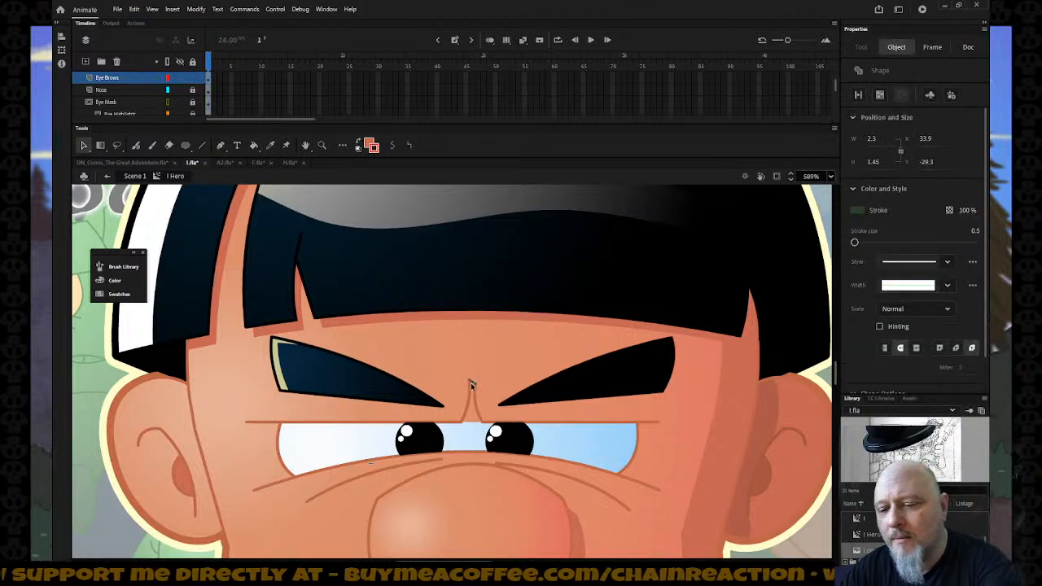
key("Delete")
Step: Make the Eyes layer the only unlocked one and close the frown crease between the eyebrows with temporary 0.5 lines
left_click(193, 63)
left_click(193, 63)
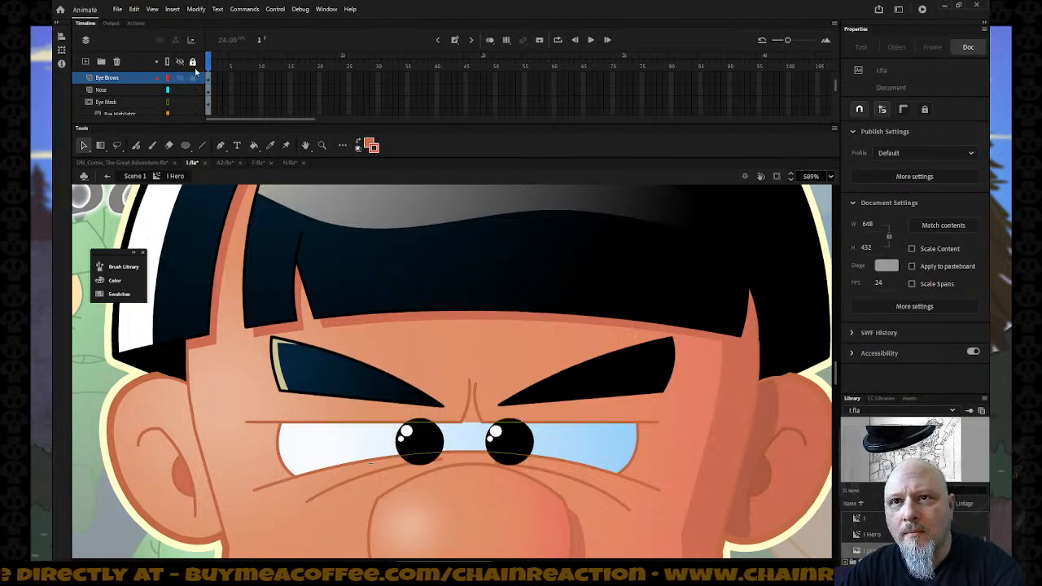
left_click(471, 401)
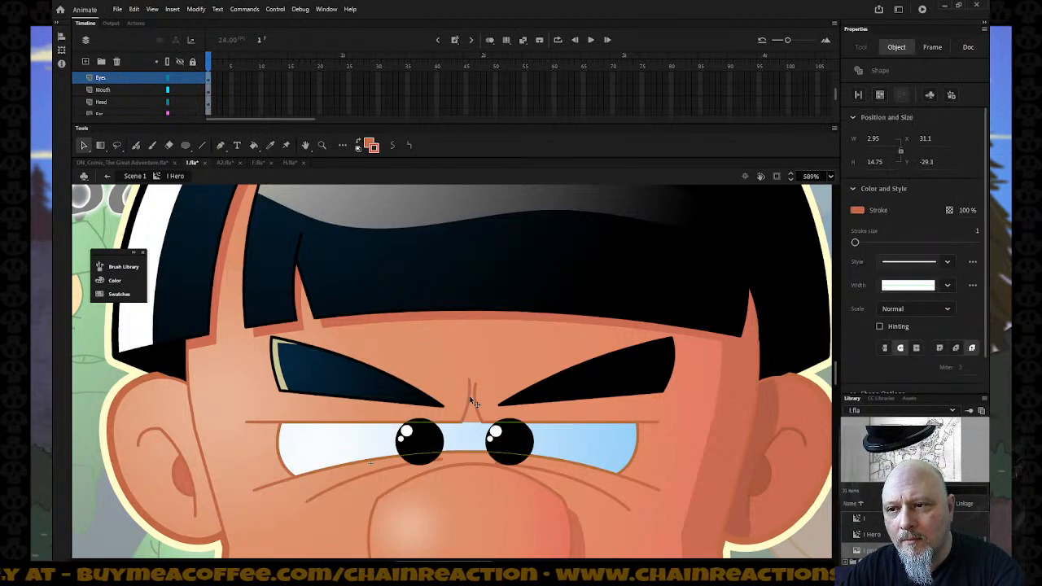
left_click(193, 63)
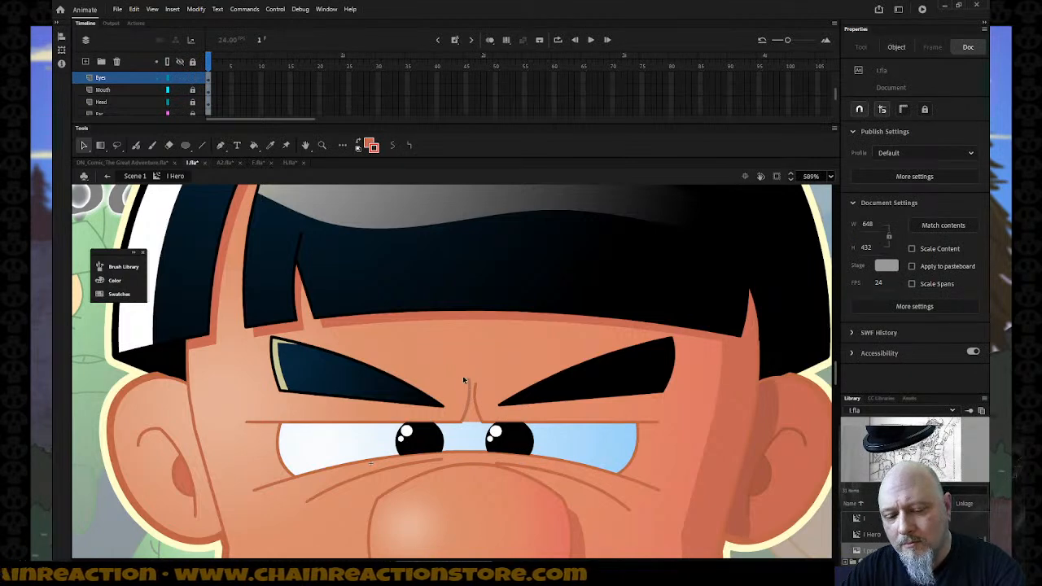
key("n")
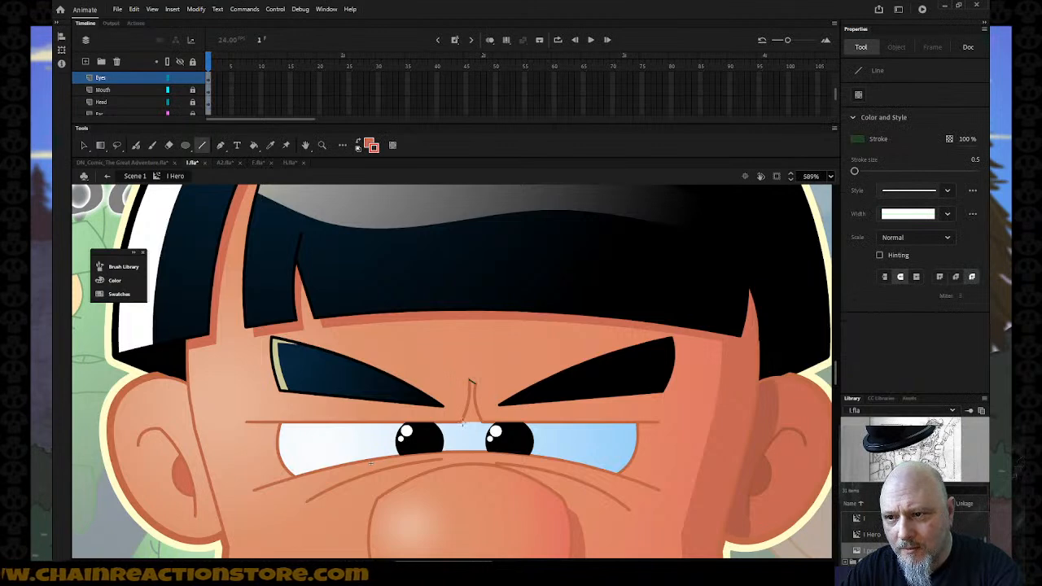
Step: Fill the frown crease between the eyebrows with the sampled darker skin colour and remove its temporary closing lines
key("k")
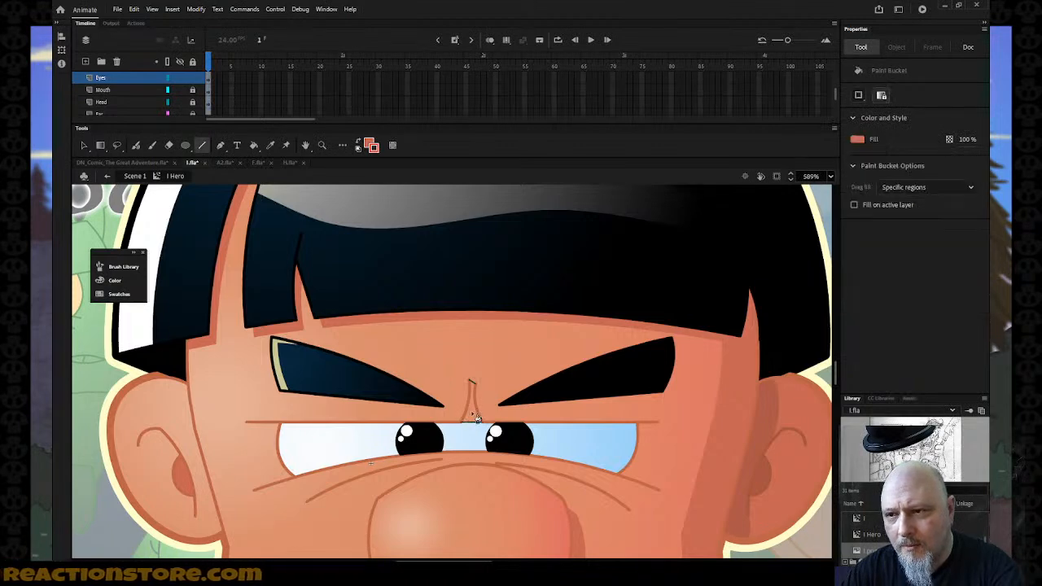
key("v")
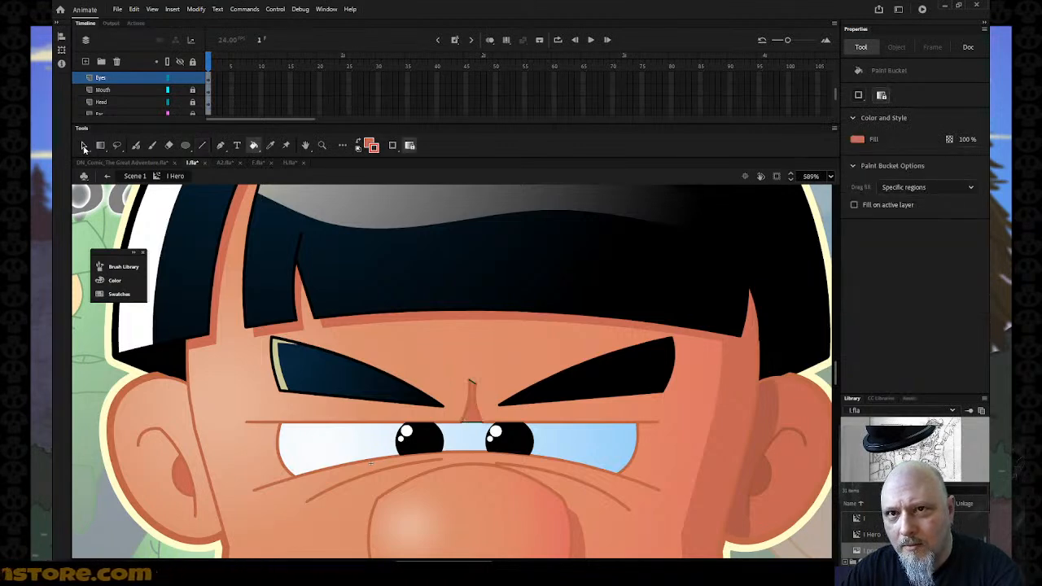
left_click(476, 425)
left_click(478, 397)
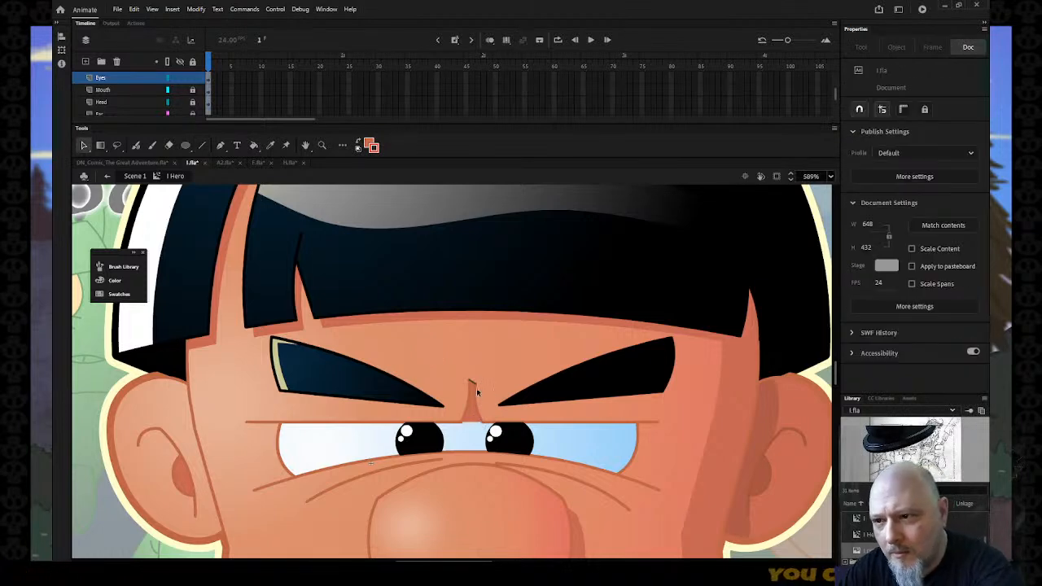
left_click(474, 385)
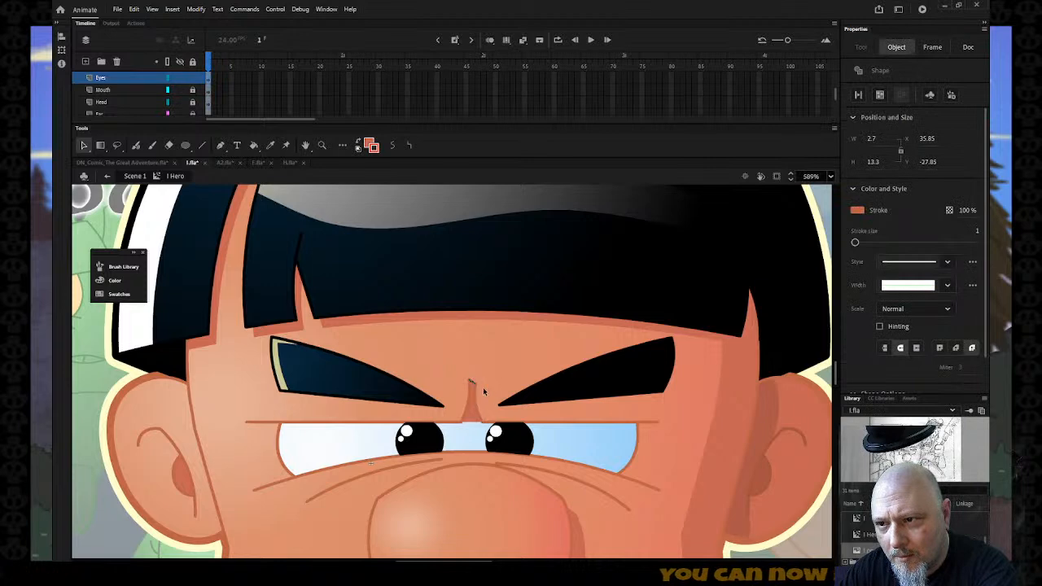
left_click(488, 389)
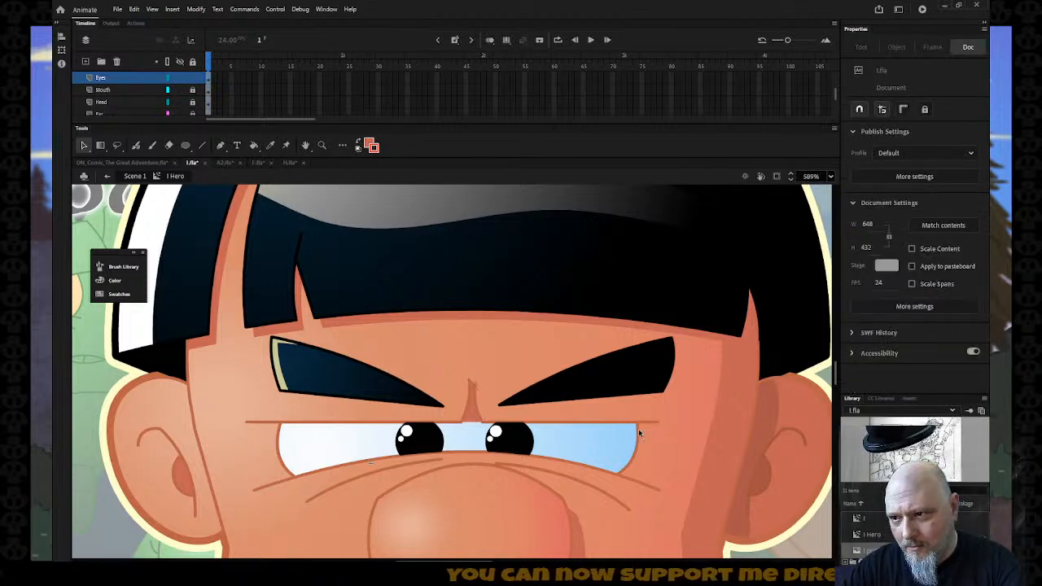
Step: Shade a narrow strip beside the outer corner of the shadow-side eye with the darker skin colour, using a temporary curved boundary line
key("n")
left_click_drag(647, 424, 644, 463)
key("v")
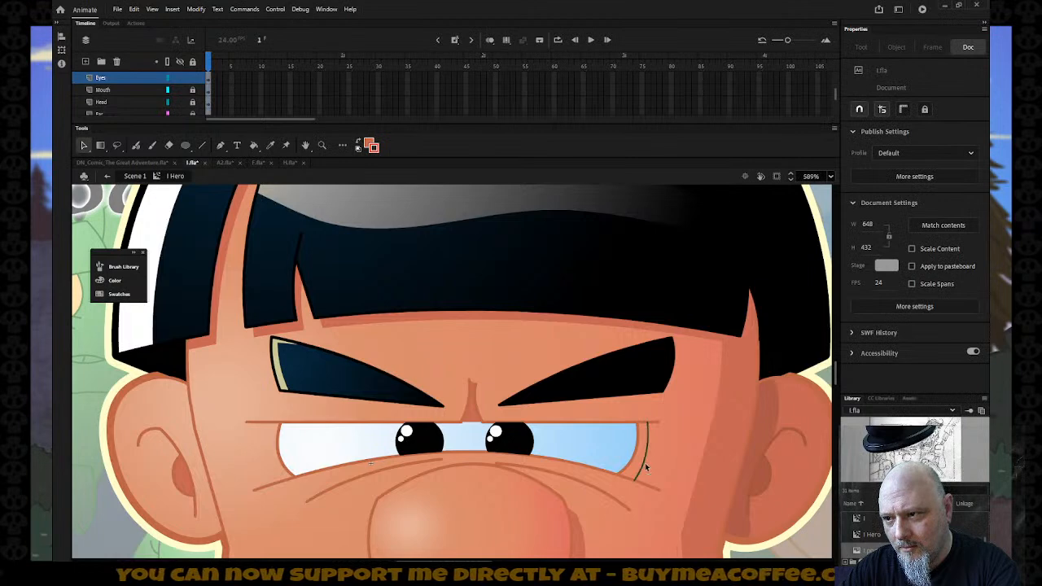
key("k")
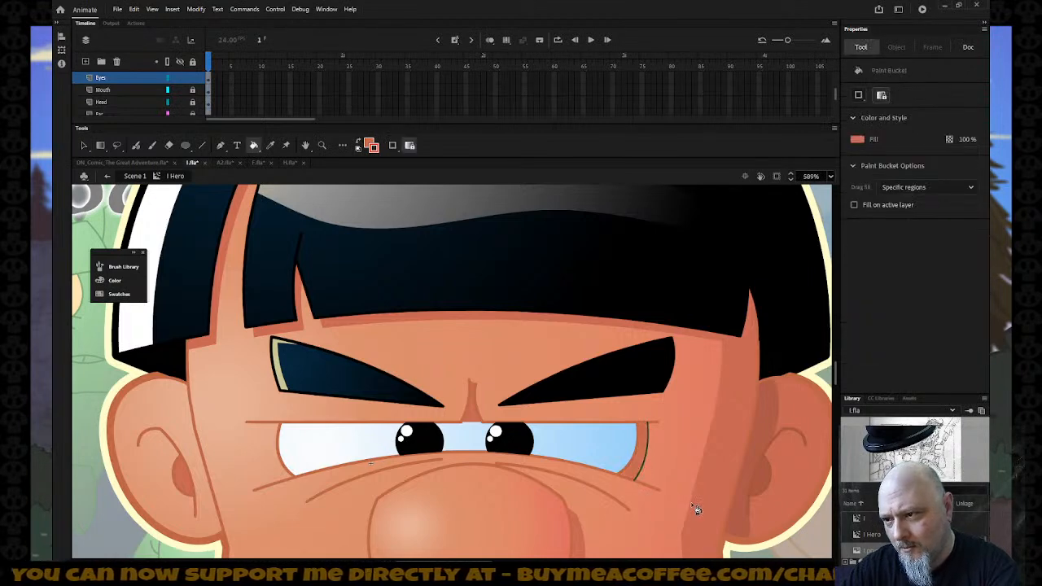
key("v")
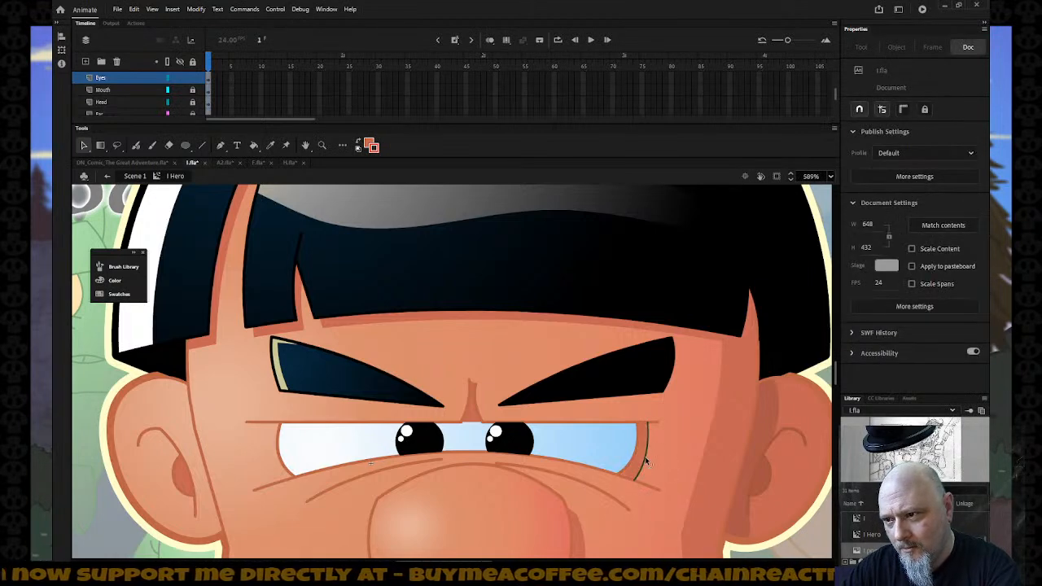
left_click(647, 461)
key("Delete")
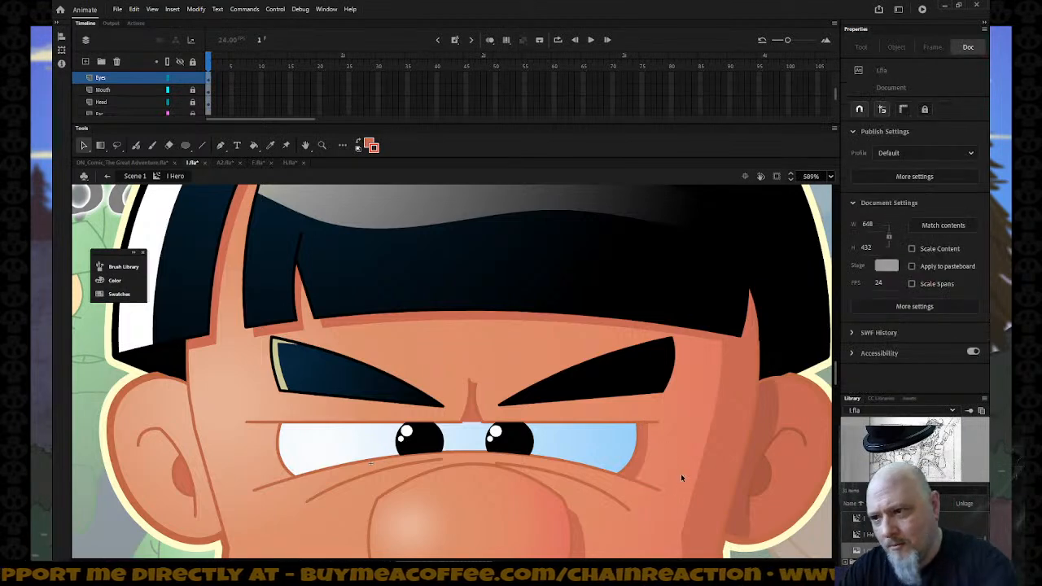
Step: Return from the hero symbol to the main scene, lock all its layers and fit the whole comic page in view
key("z")
left_click(561, 480, "alt")
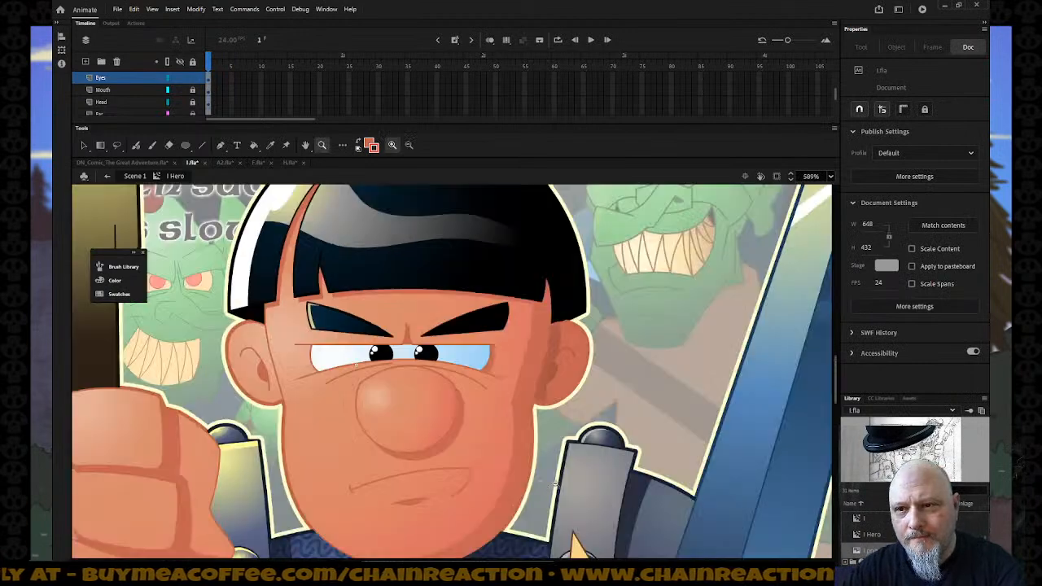
left_click(535, 483, "alt")
left_click(418, 419, "alt")
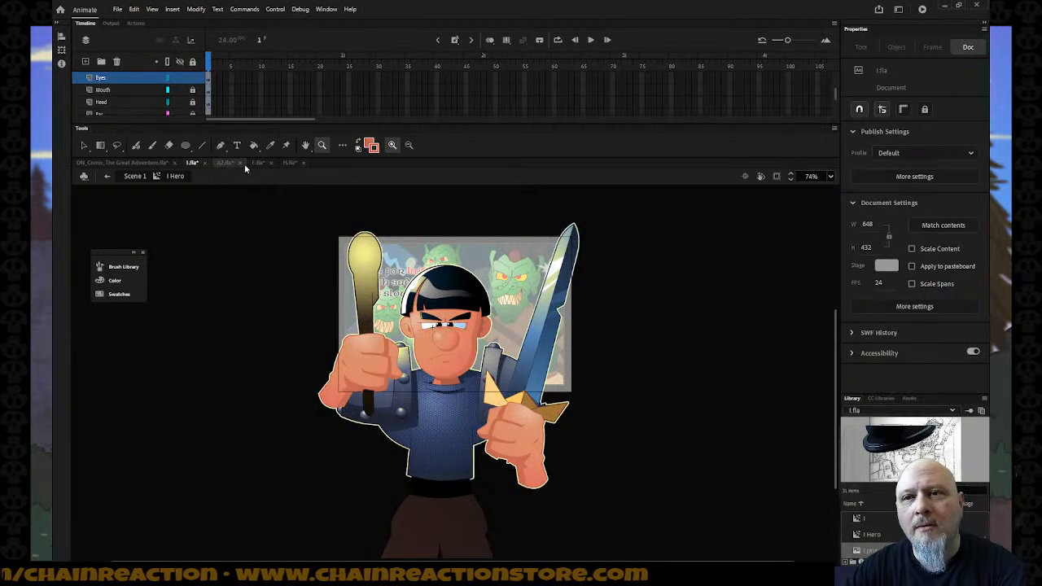
left_click(106, 177)
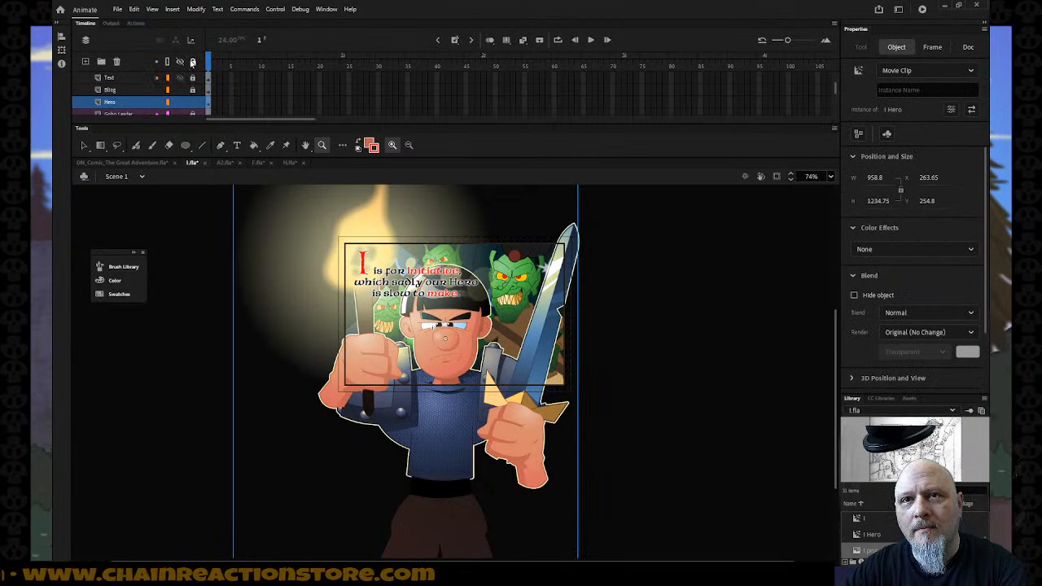
left_click(194, 63)
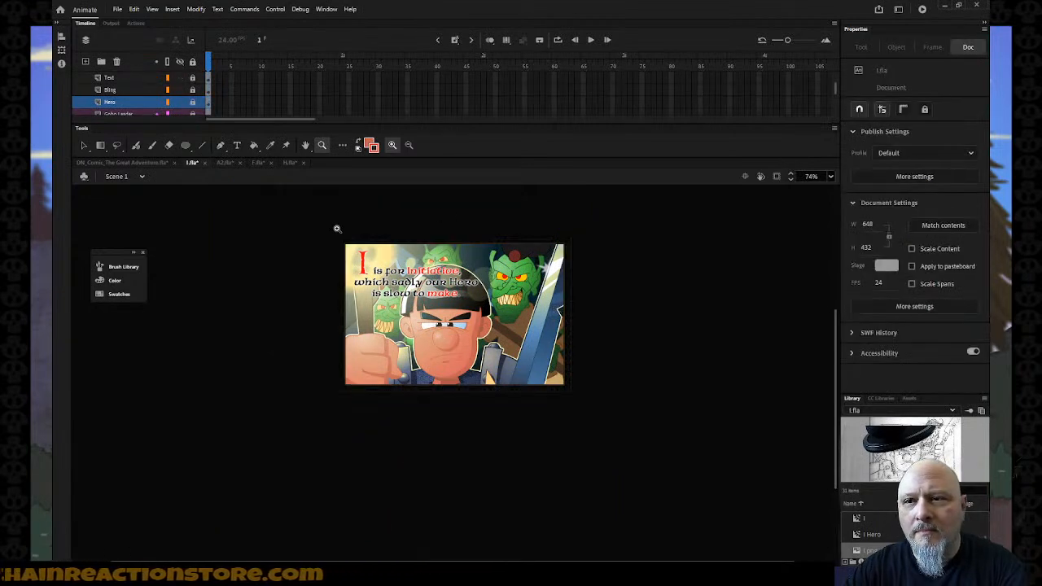
left_click(830, 177)
left_click(851, 190)
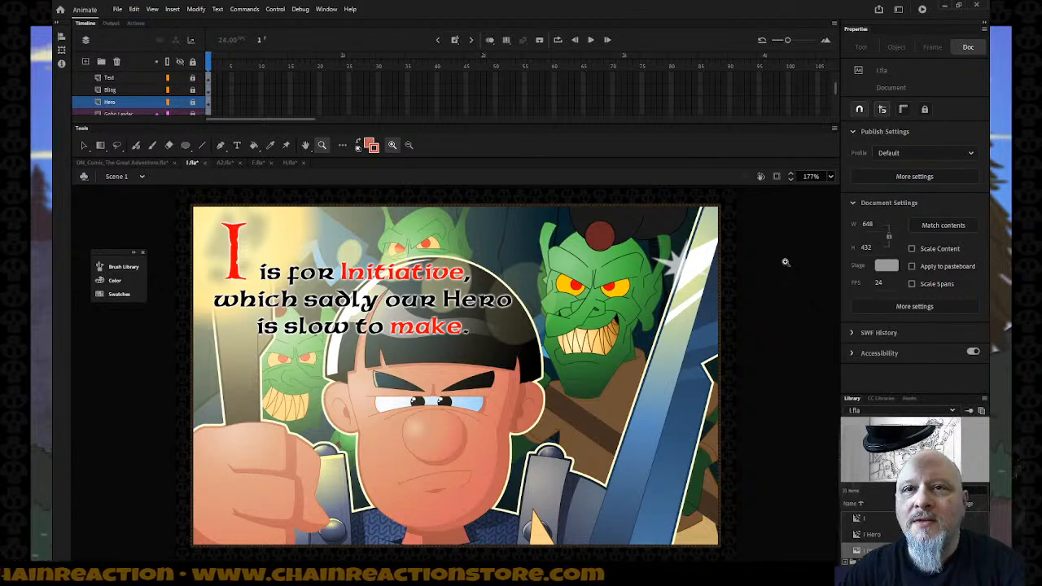
Step: Open the Gobo 02 goblin beside the torch for editing and lock its Hair layer
scroll(187, 97, "down", 1)
scroll(187, 97, "down", 1)
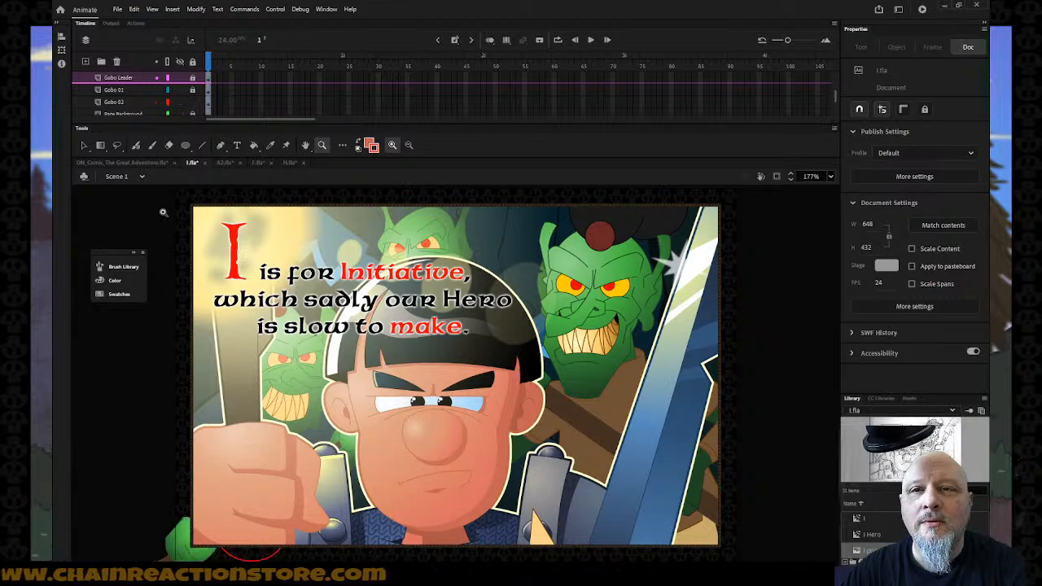
left_click(83, 145)
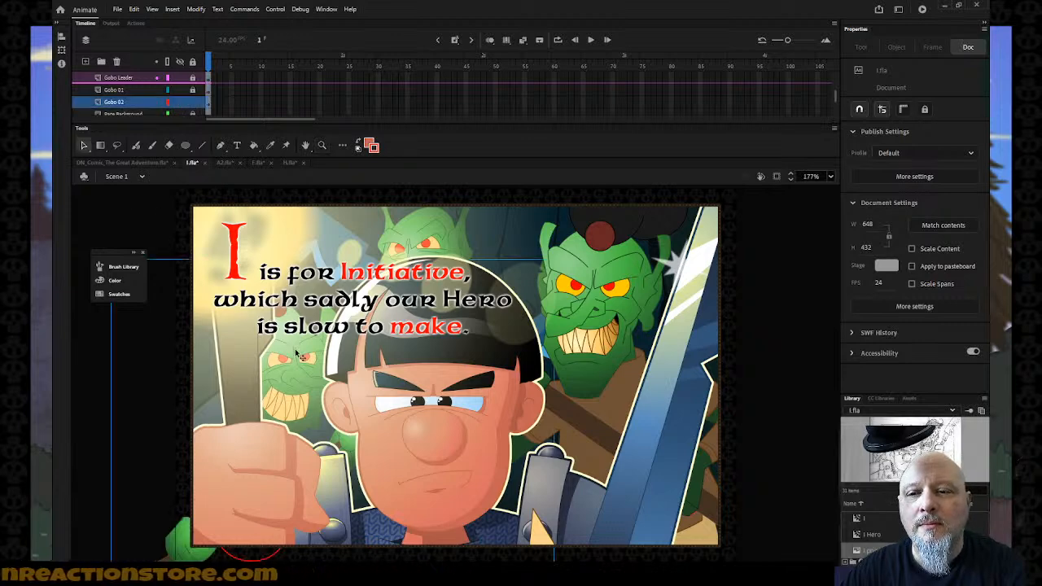
double_click(297, 356)
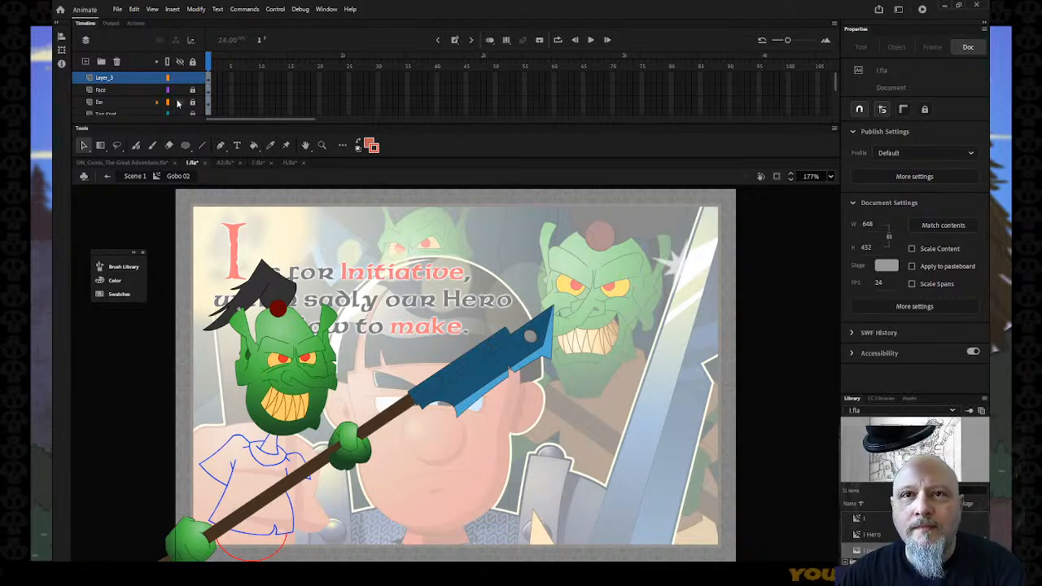
scroll(122, 89, "down", 3)
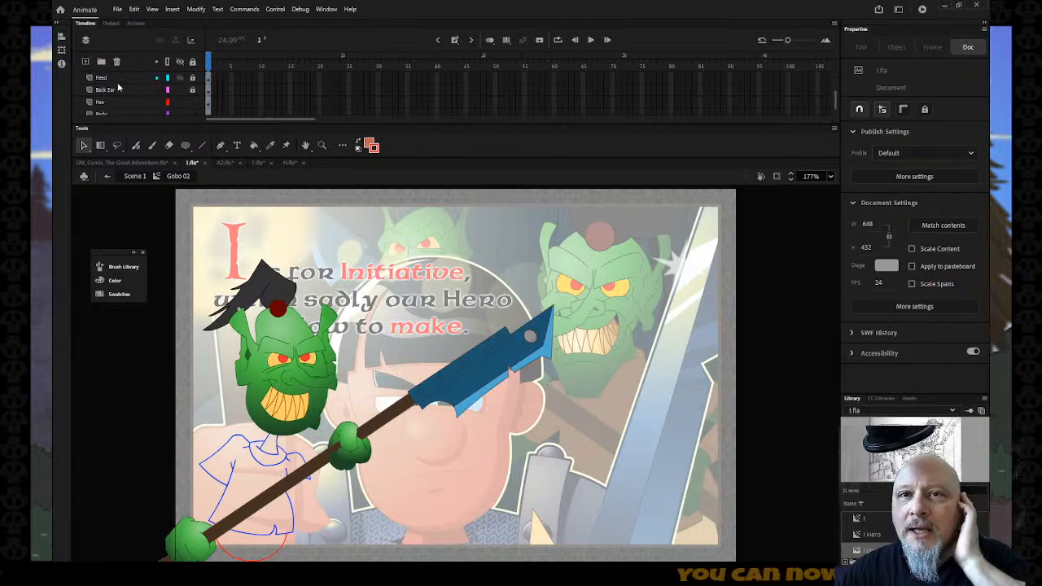
left_click(192, 90)
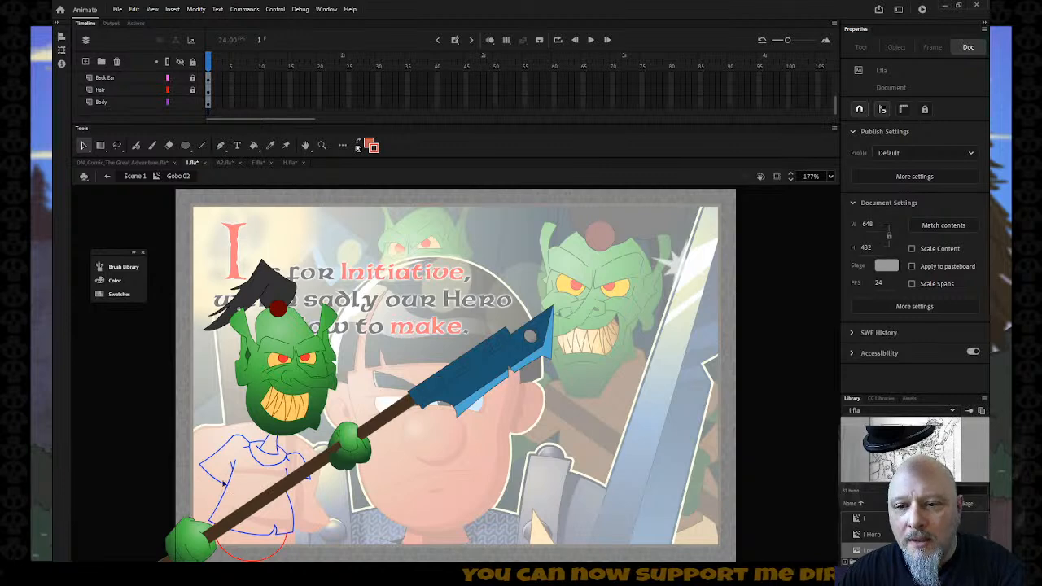
Step: Sketch the goblin's bent arm on the Body layer with red size 1 lines, from the shoulder through the elbow to the lower hand
key("z")
left_click_drag(128, 410, 337, 570)
key("n")
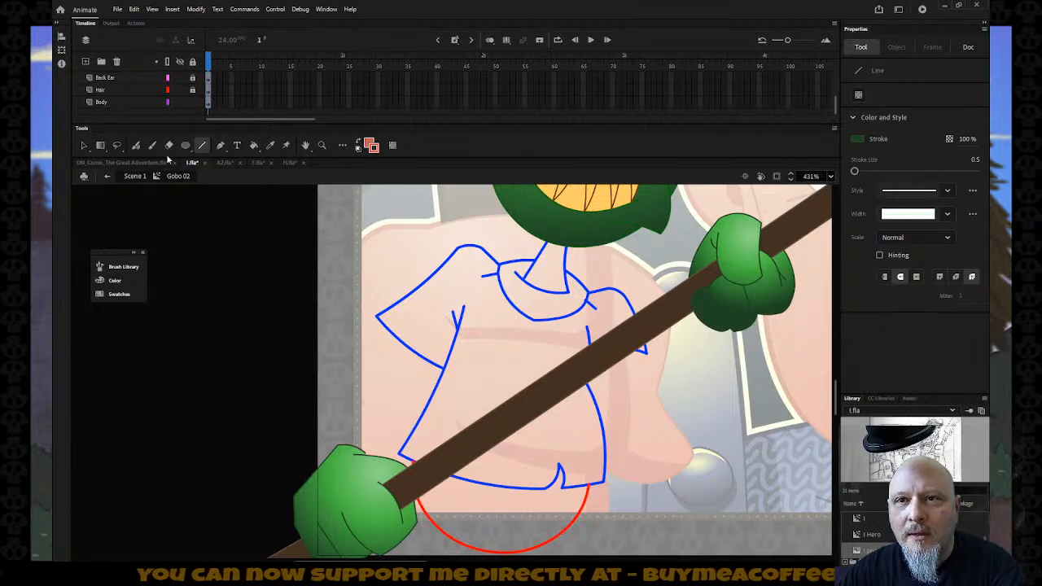
left_click(130, 102)
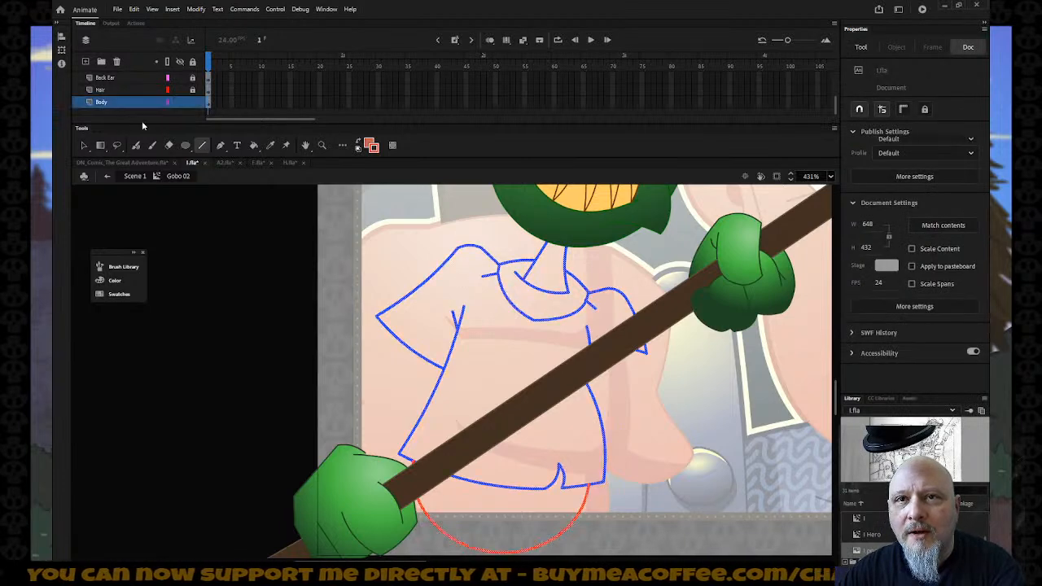
left_click_drag(455, 271, 342, 370)
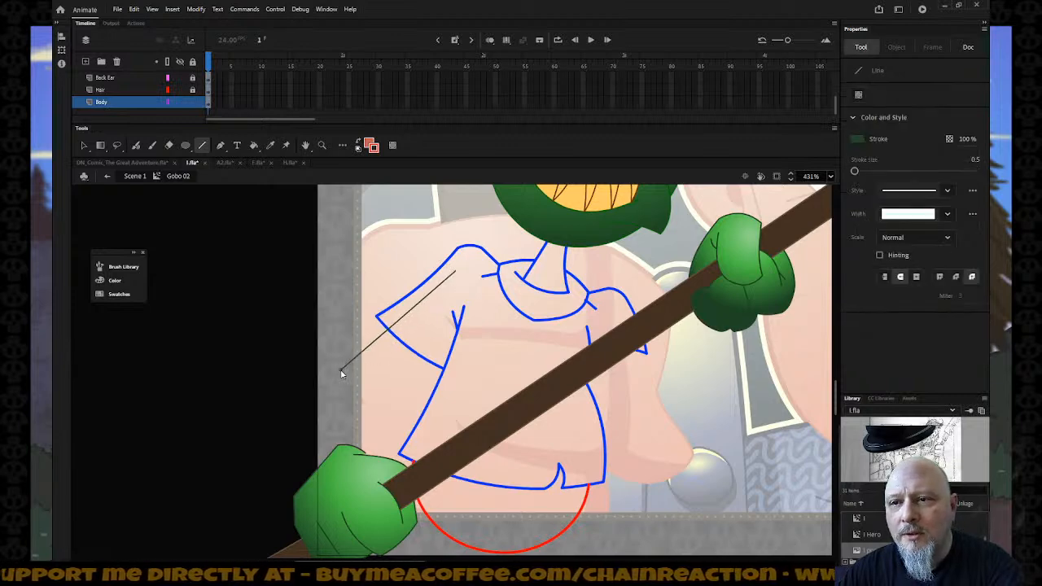
key("ctrl+z")
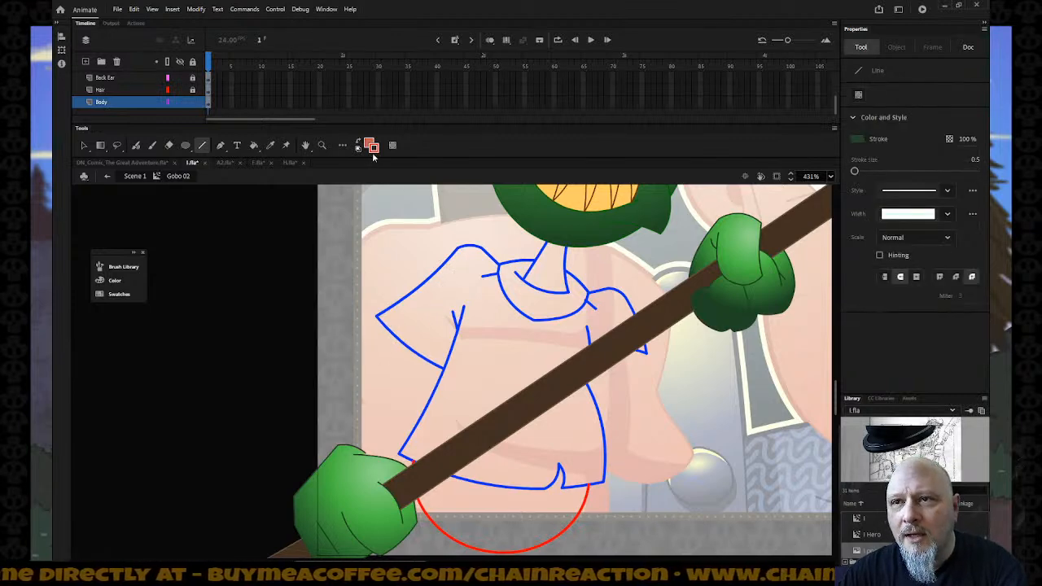
left_click(372, 148)
left_click(374, 154)
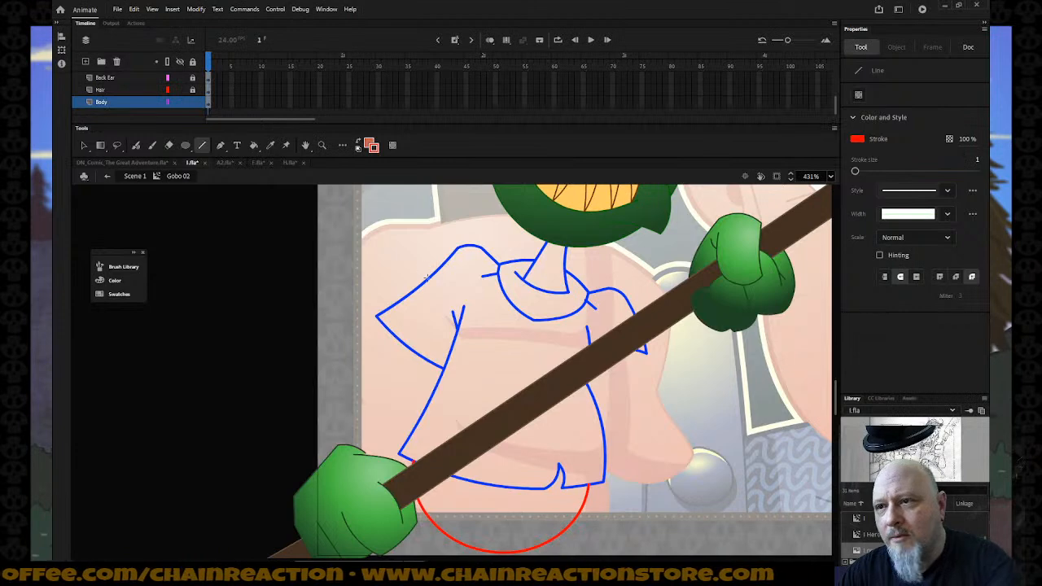
left_click_drag(477, 266, 470, 278)
mouse_move(422, 331)
left_mouse_down()
mouse_move(337, 389)
mouse_move(342, 380)
mouse_move(334, 456)
mouse_move(346, 455)
left_mouse_up()
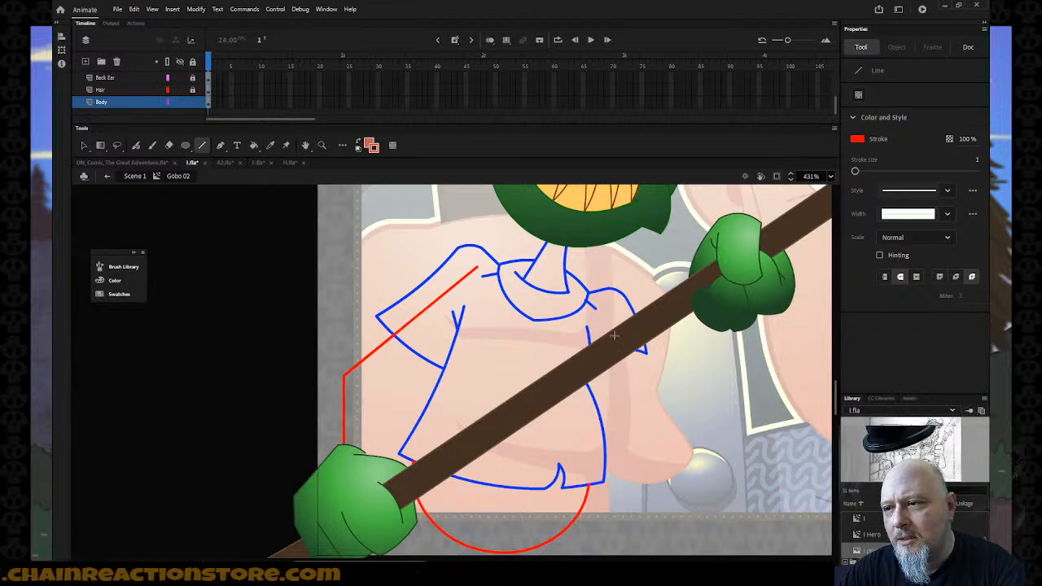
Step: Sketch the goblin's other arm as a red V, from the far sleeve through the elbow to the upper hand
left_click_drag(604, 307, 689, 296)
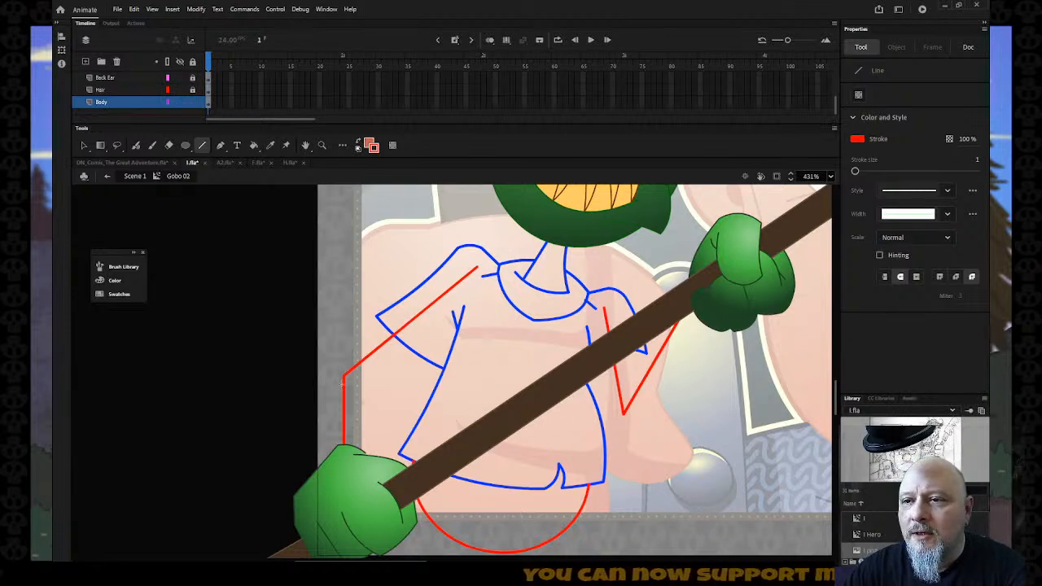
key("v")
left_click_drag(344, 375, 353, 382)
key("ctrl+z")
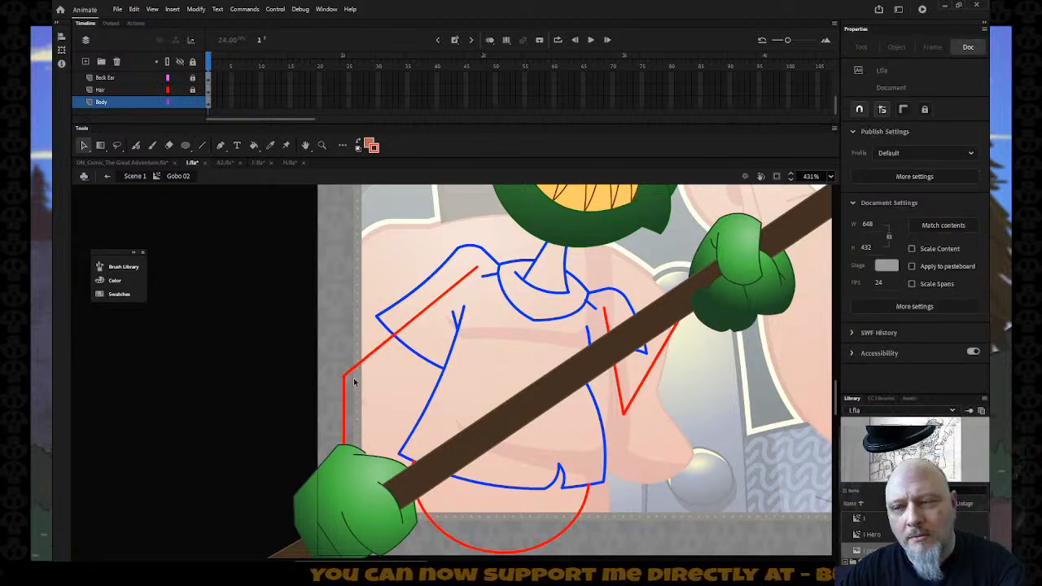
Step: Bow the lower-hand arm's outer forearm line outward and delete the part of its upper arm line inside the sleeve
left_click(344, 444)
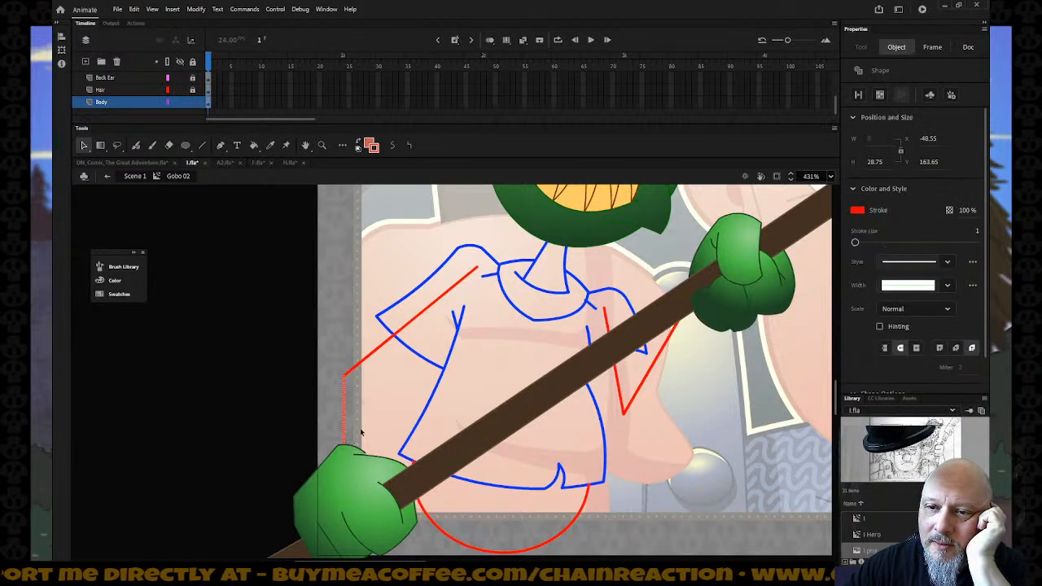
left_click(361, 432)
left_click_drag(343, 450, 341, 452)
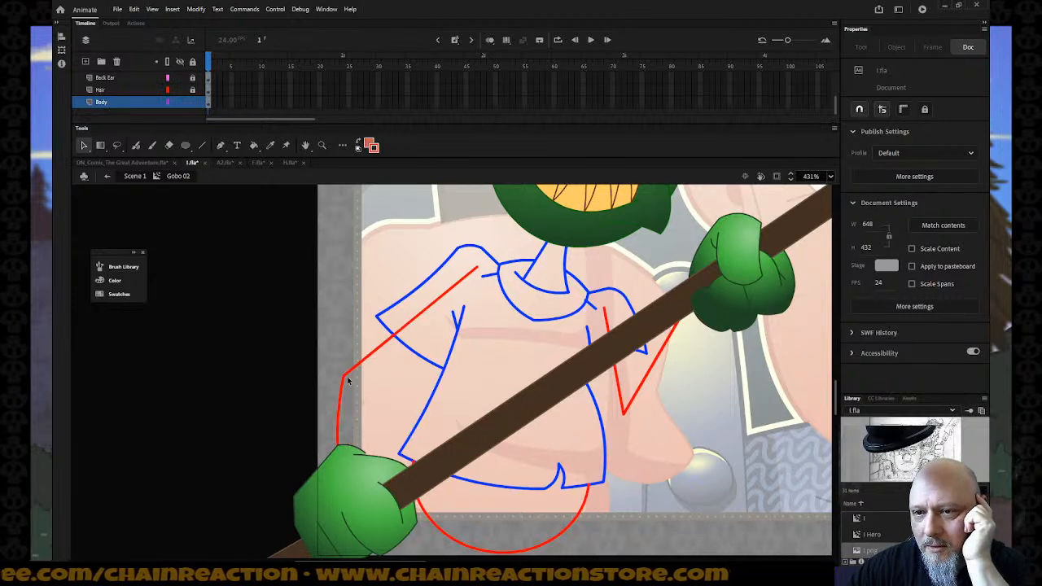
left_click(409, 325)
key("Delete")
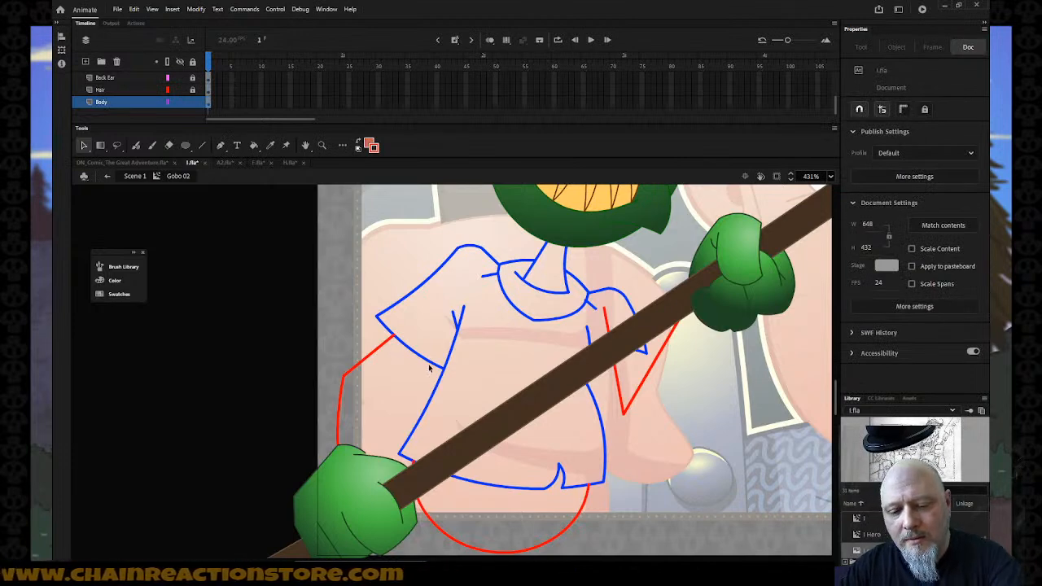
Step: Draw the inner edge of the lower-hand arm from the sleeve hem through the elbow to the hand and curve its upper part
key("n")
mouse_move(425, 359)
left_mouse_down()
mouse_move(384, 383)
mouse_move(366, 460)
left_mouse_up()
key("v")
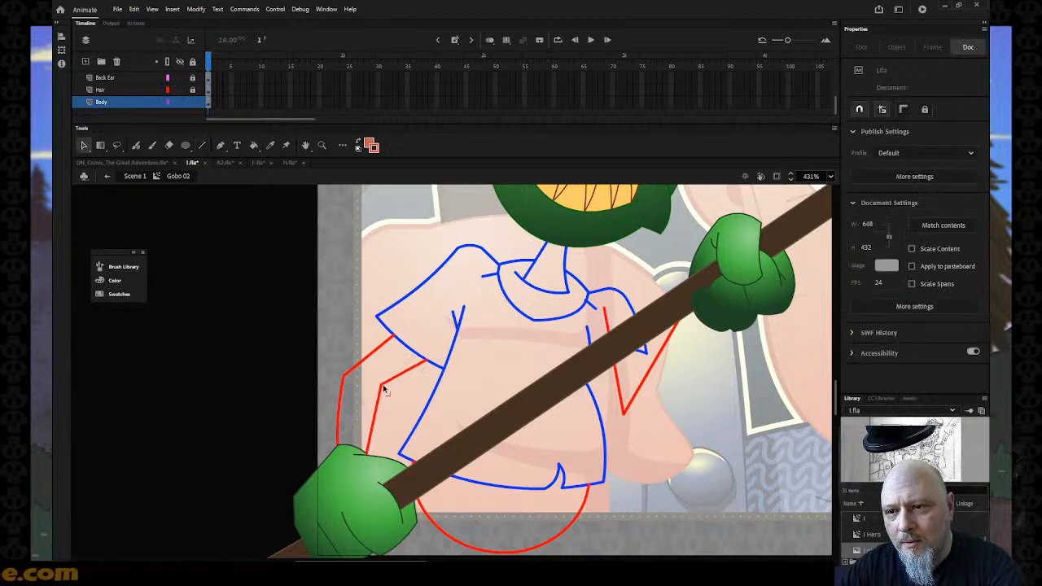
left_click_drag(380, 384, 397, 386)
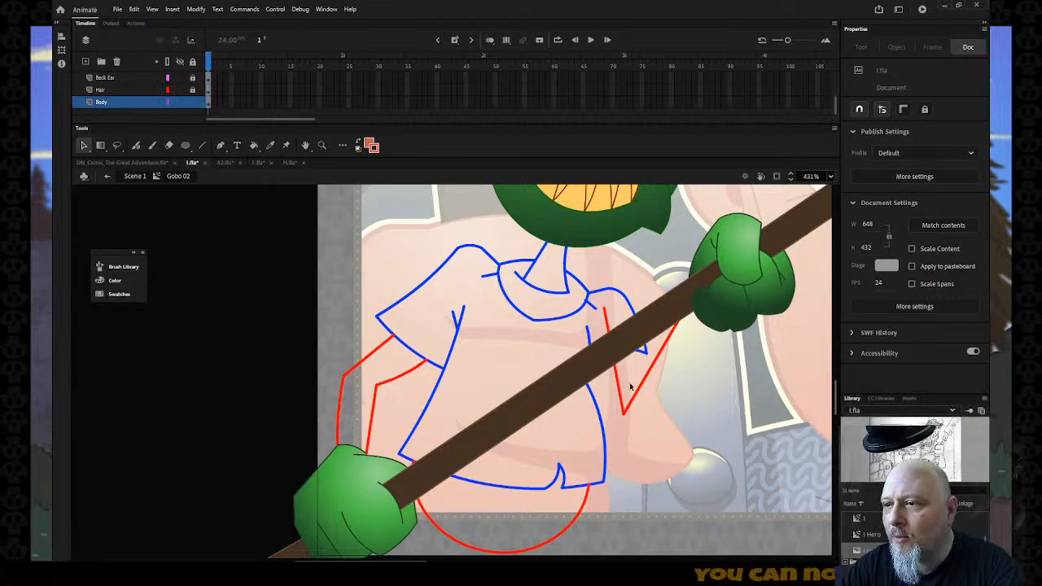
key("n")
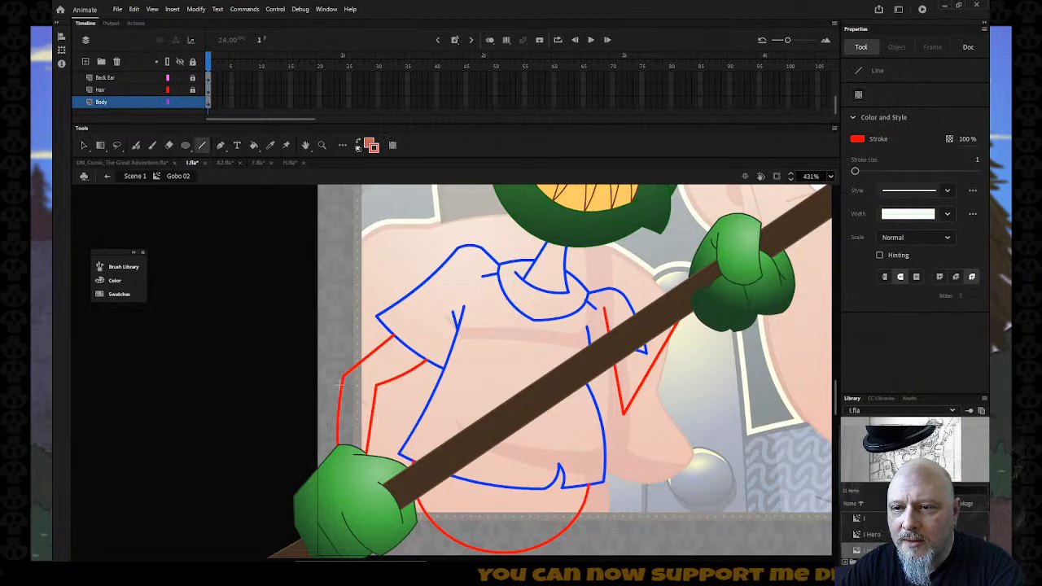
left_click_drag(342, 385, 382, 398)
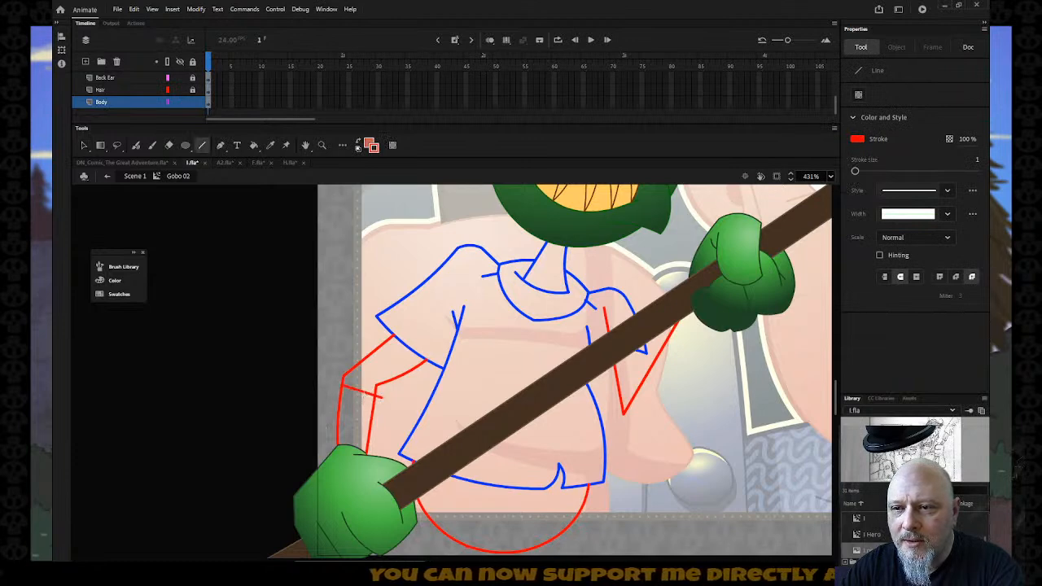
key("v")
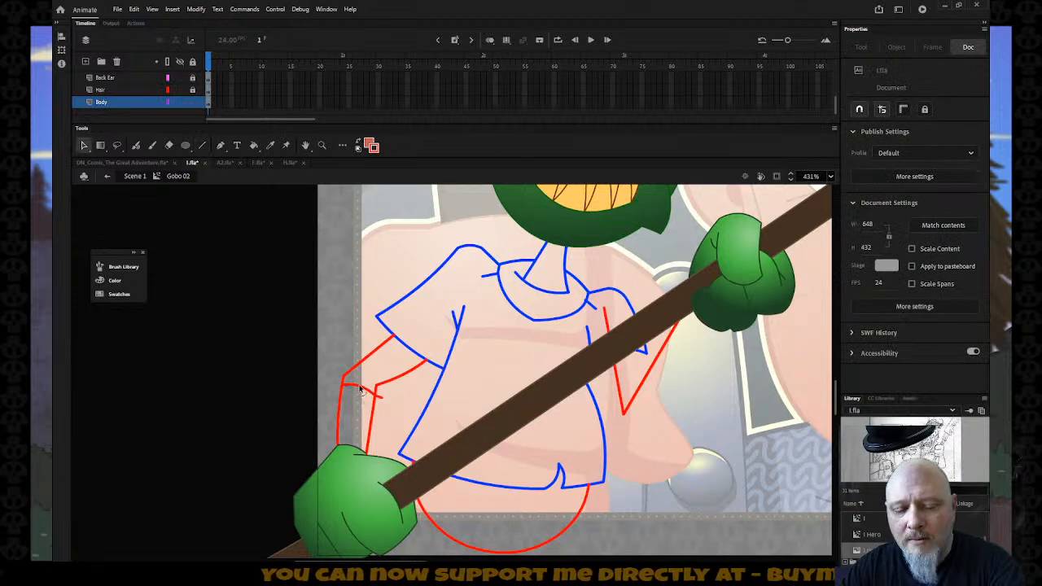
key("ctrl+z")
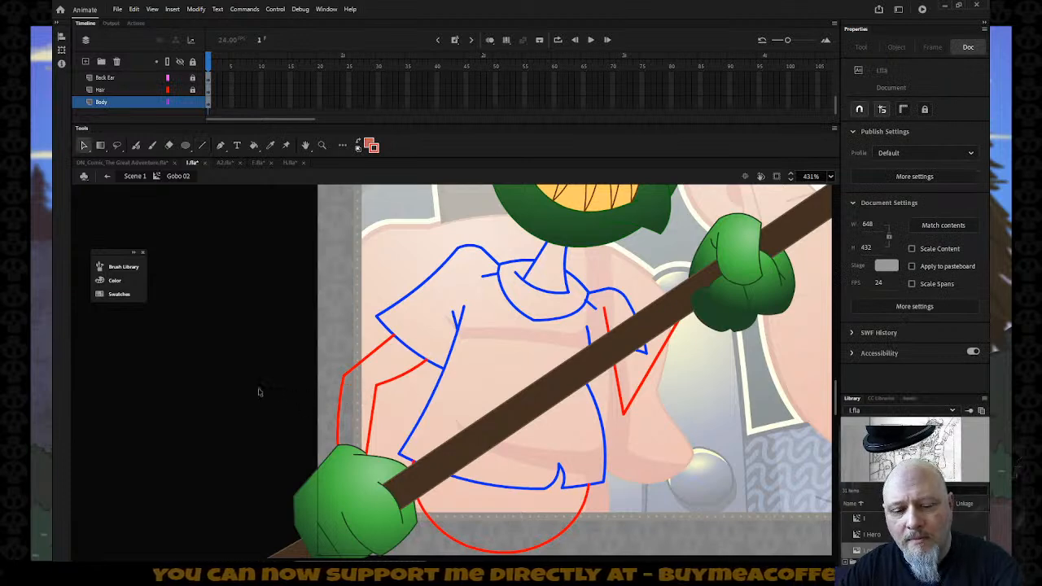
Step: Outline a wide bracer around the forearm above the lower hand, with a curved upper edge and two sides running into the hand
key("n")
mouse_move(197, 368)
left_mouse_down()
mouse_move(367, 397)
mouse_move(373, 458)
left_mouse_up()
key("v")
left_click(234, 371)
key("n")
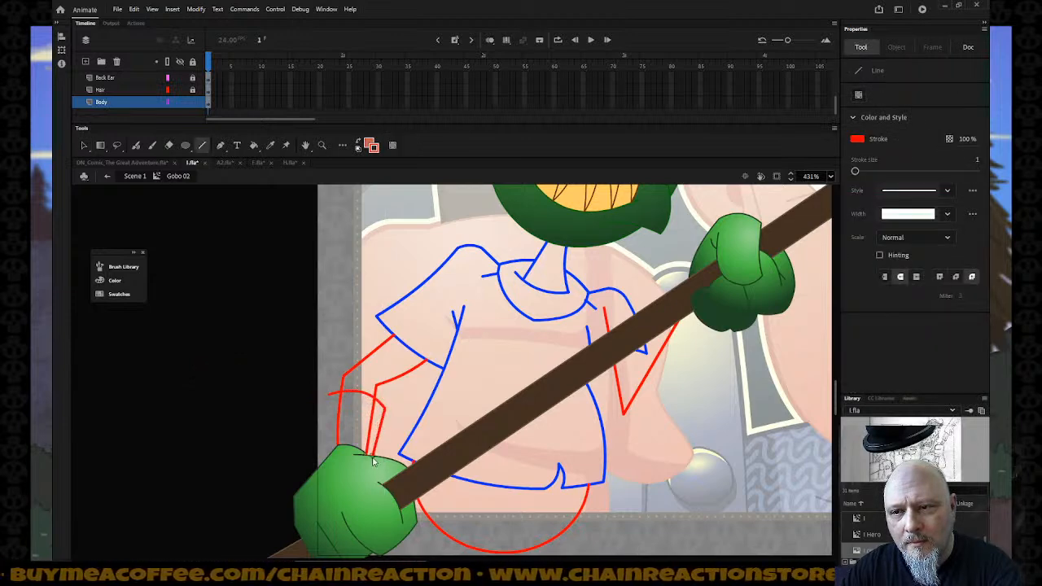
left_click_drag(331, 394, 333, 471)
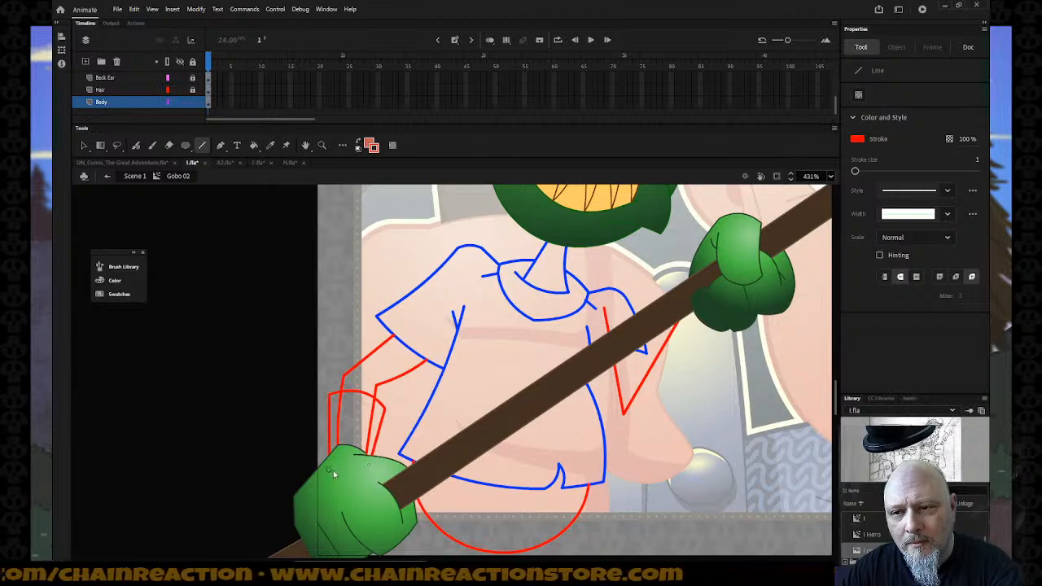
Step: Delete the two old forearm lines inside the bracer outline
key("v")
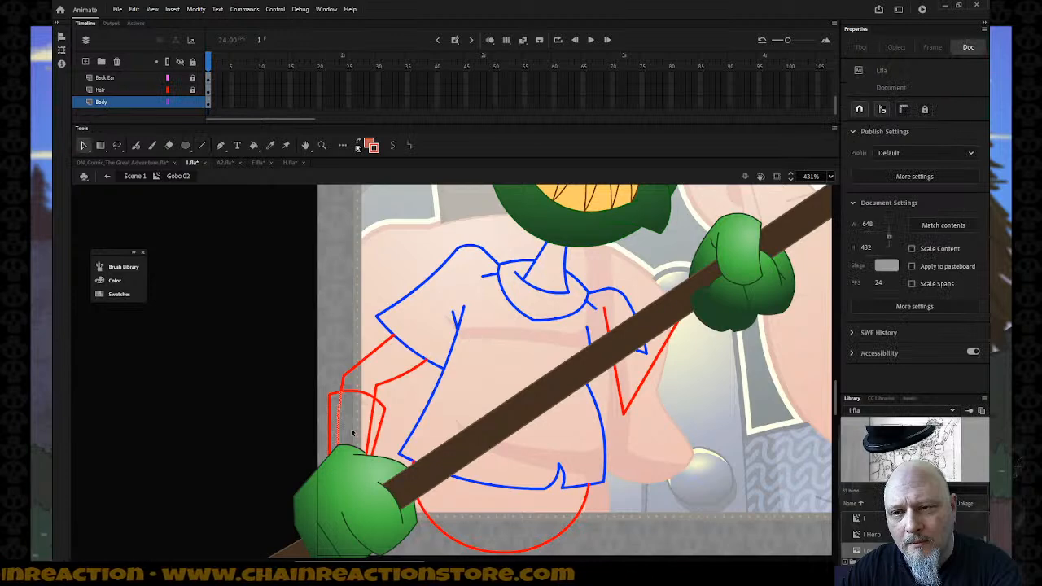
left_click(340, 429)
key("Delete")
left_click(372, 424)
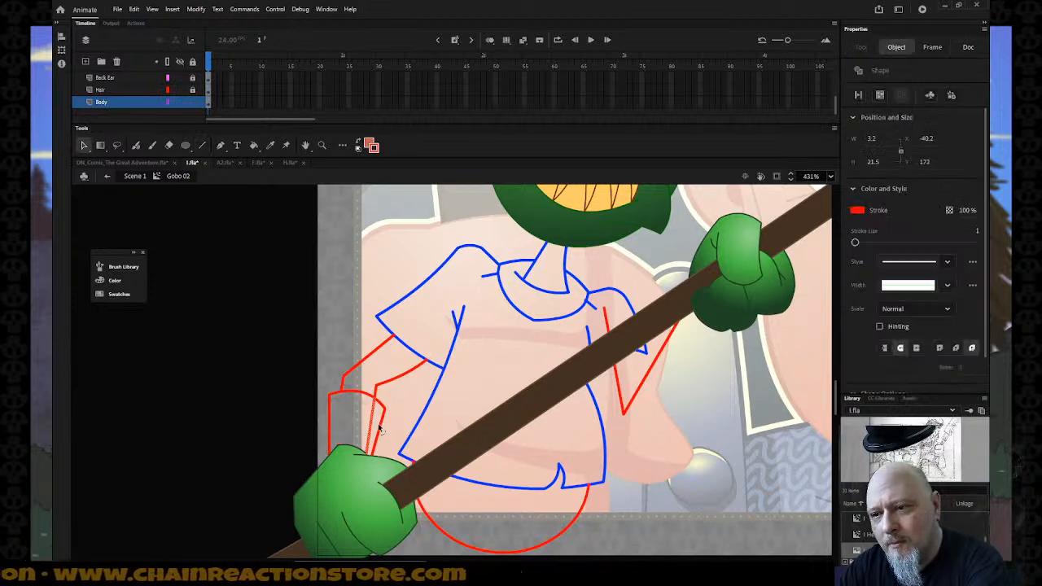
Step: Add a curved trim line across the bracer just below its upper edge
key("n")
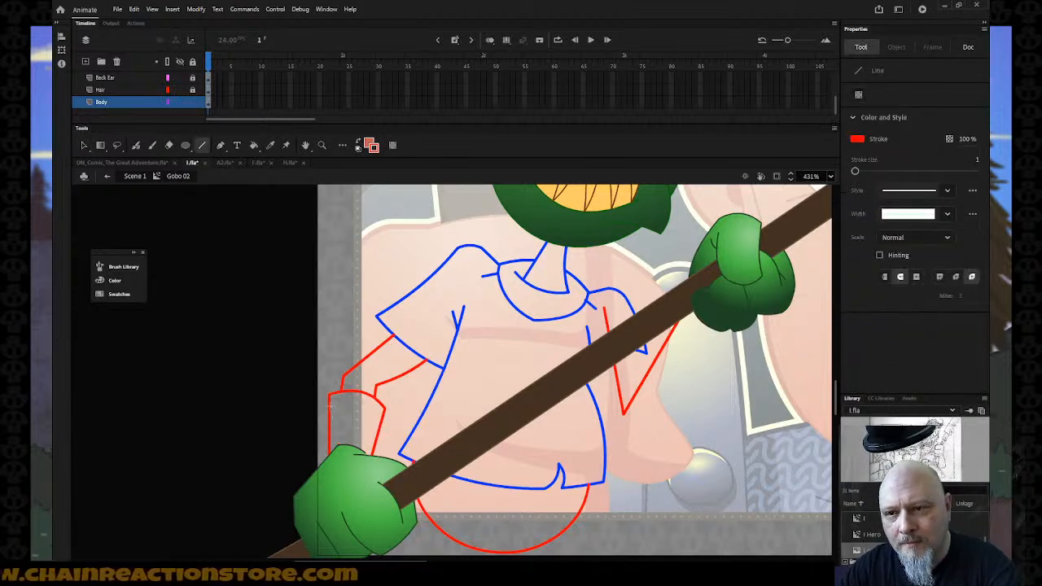
left_click_drag(330, 412, 357, 415)
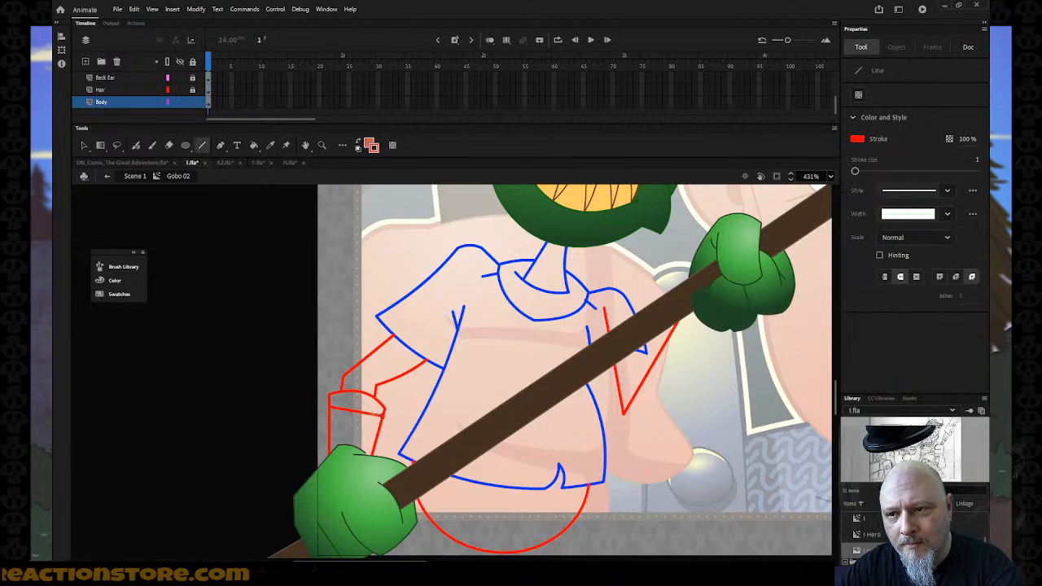
key("v")
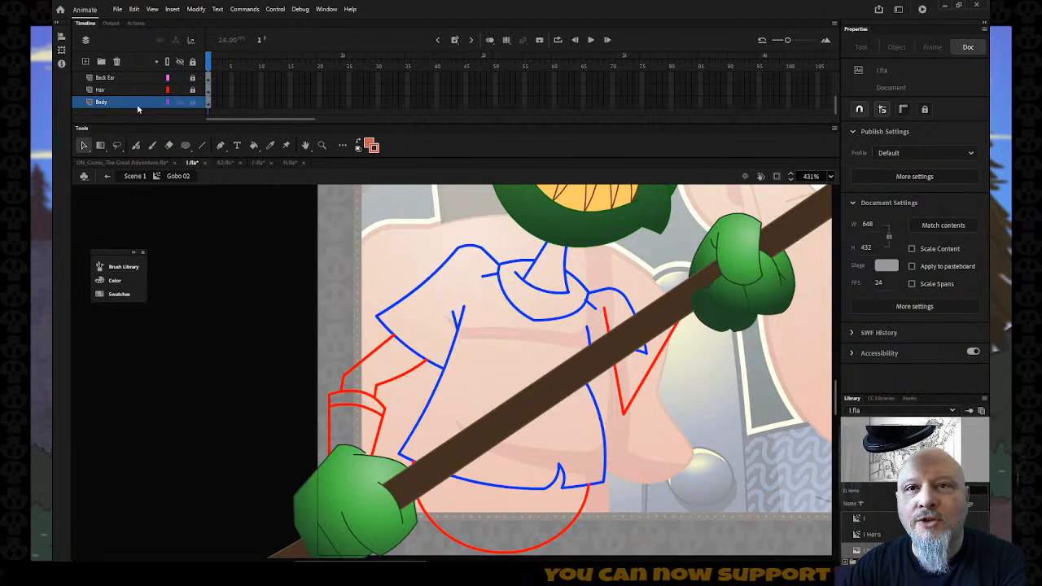
Step: Hide every layer except Body, close the bracer's lower end with a curved line and remove the overhanging line end
left_click(180, 62)
left_click(180, 102)
key("n")
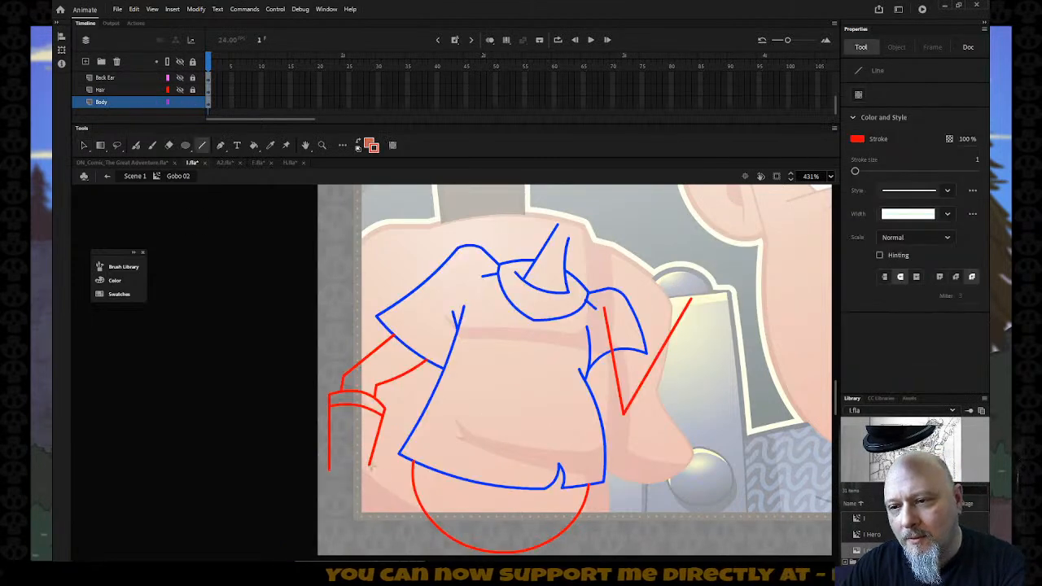
left_click_drag(368, 464, 349, 455)
key("v")
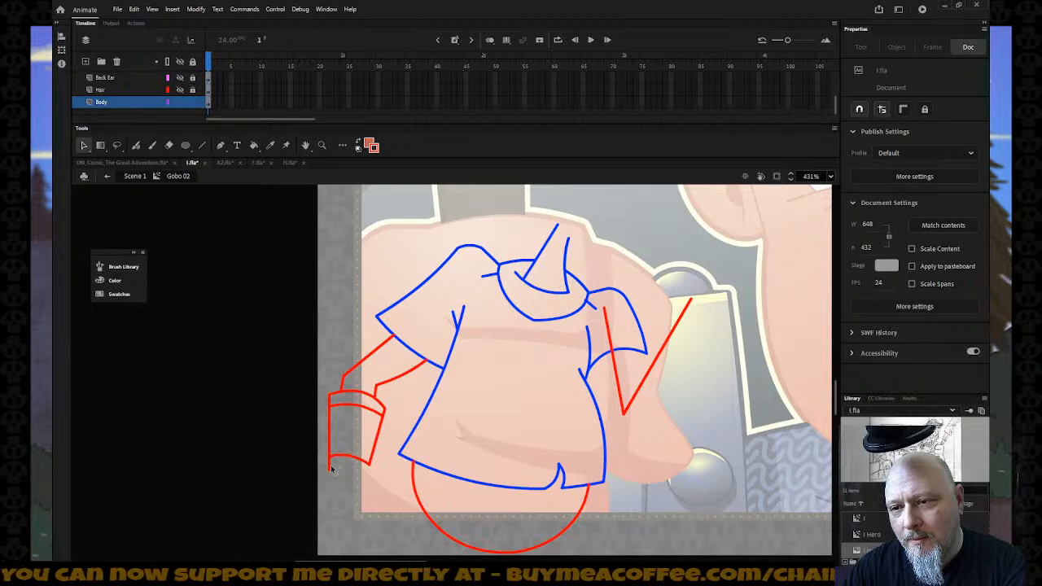
left_click(329, 470)
left_click(370, 471)
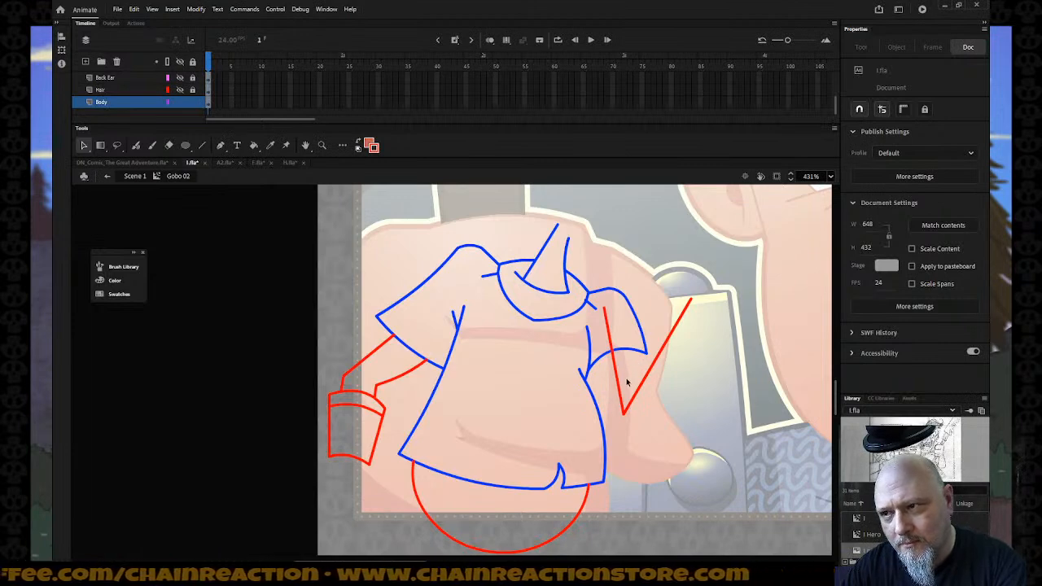
Step: Move the far arm's V-shaped guide lines away from the shirt into the clear area beside the sleeve
left_click(85, 145)
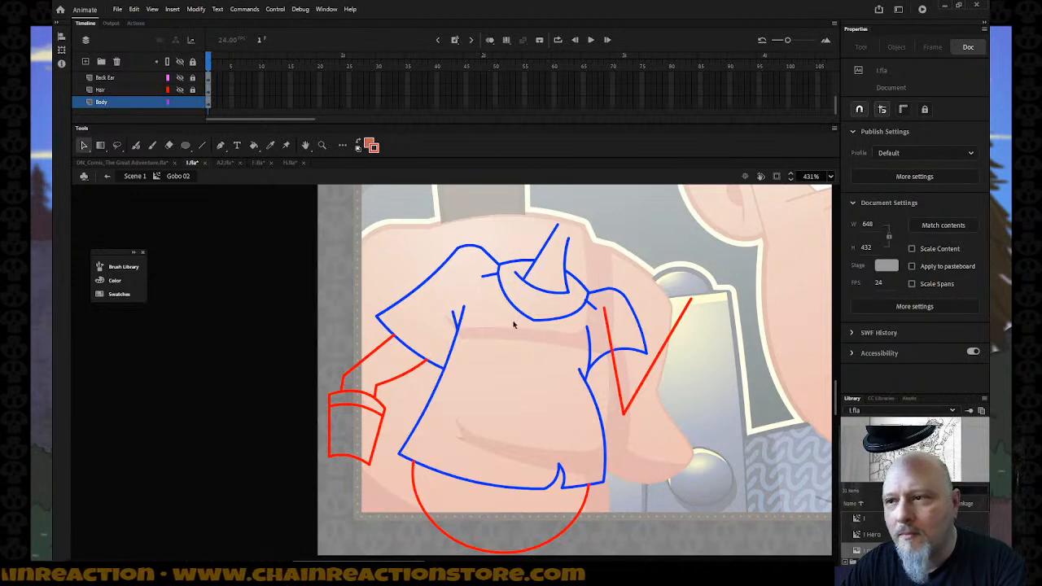
left_click(611, 342)
left_click_drag(612, 346, 689, 382)
left_click(698, 461)
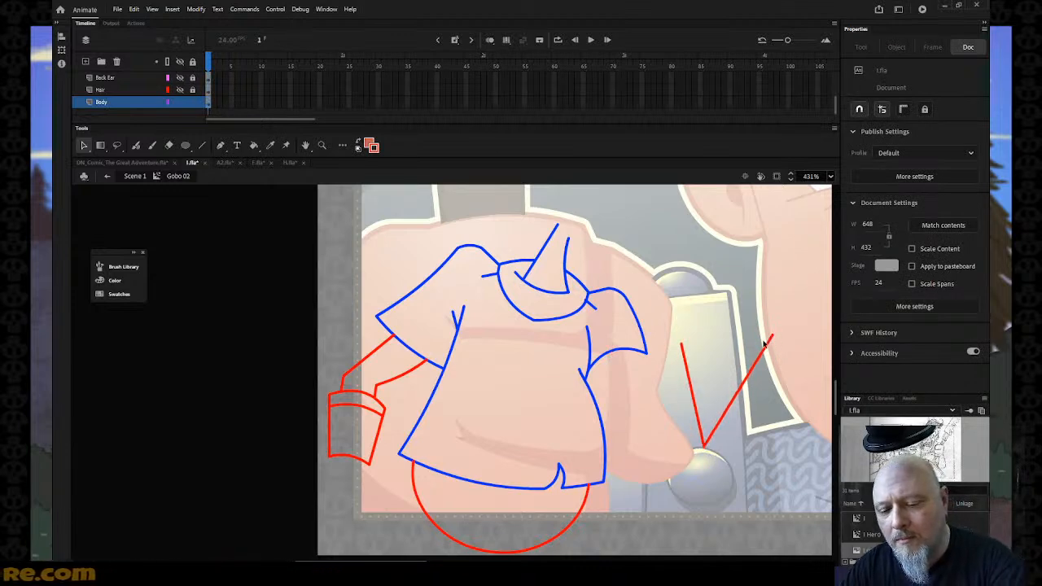
Step: Draw a bracer side line on each side of the far arm's forearm guide, the outer one angled more steeply
key("n")
left_click_drag(755, 334, 709, 415)
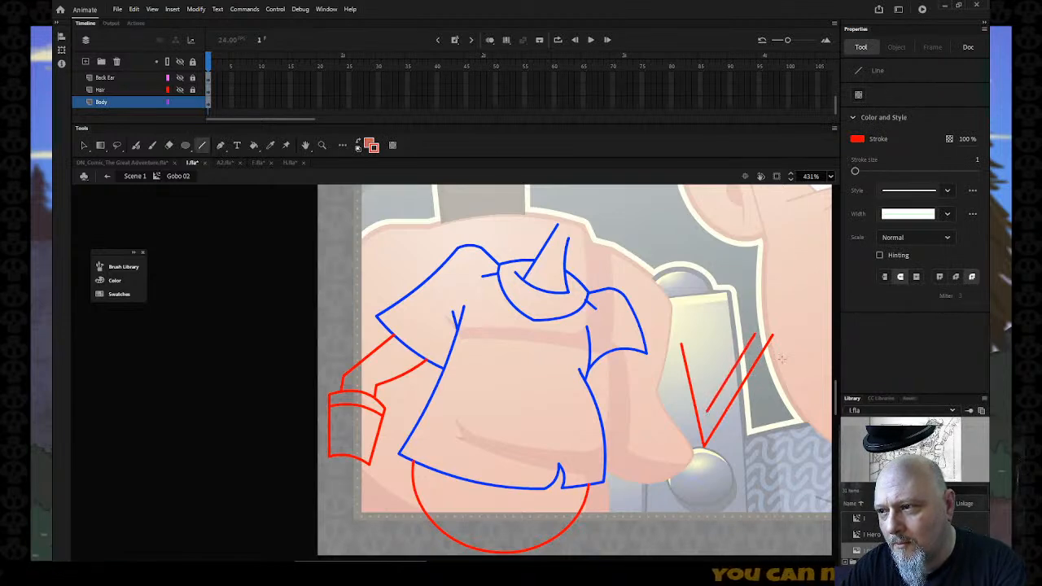
left_click_drag(787, 363, 730, 443)
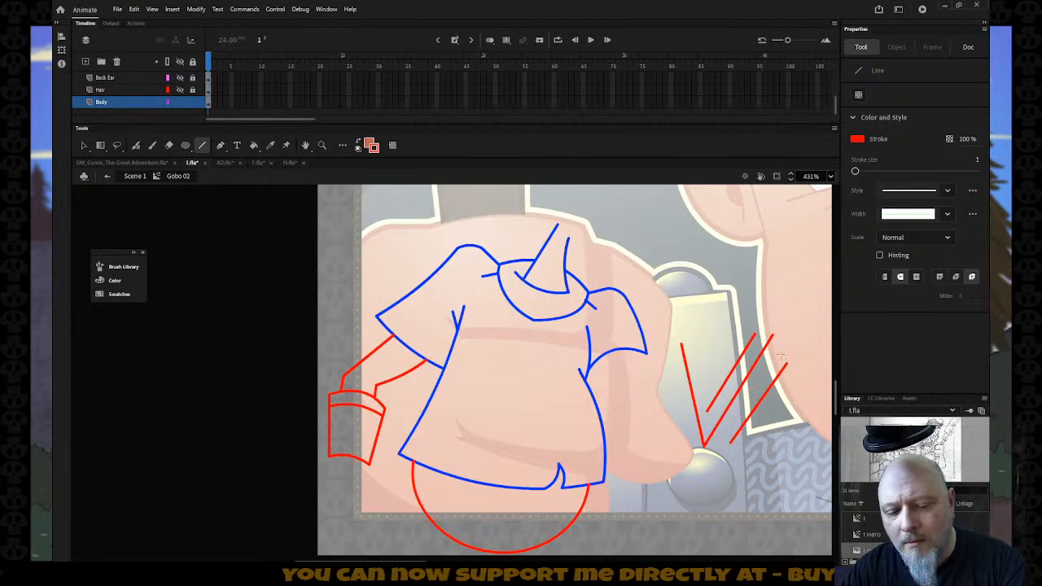
key("ctrl+z")
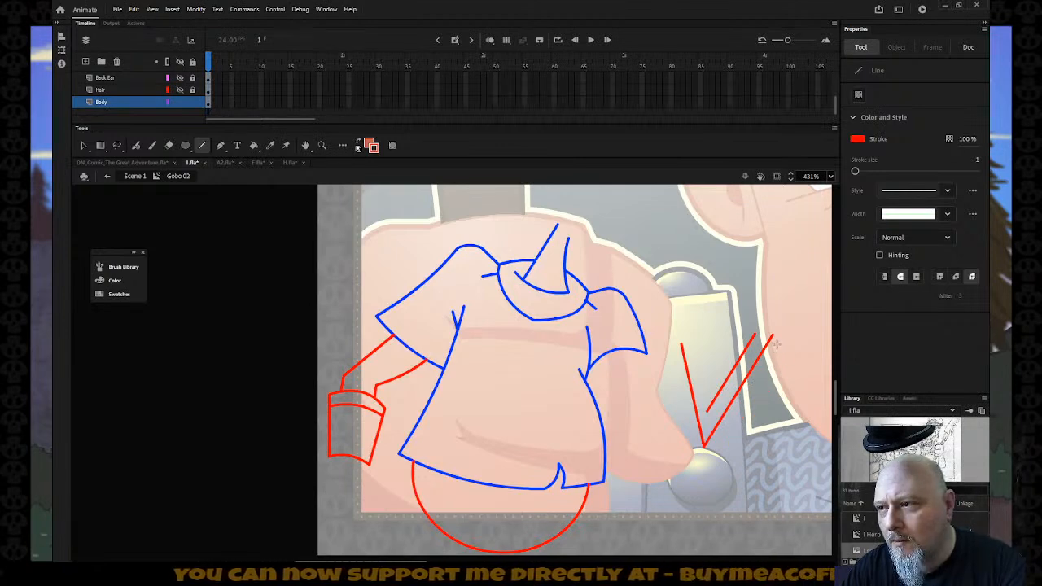
left_click_drag(782, 344, 744, 442)
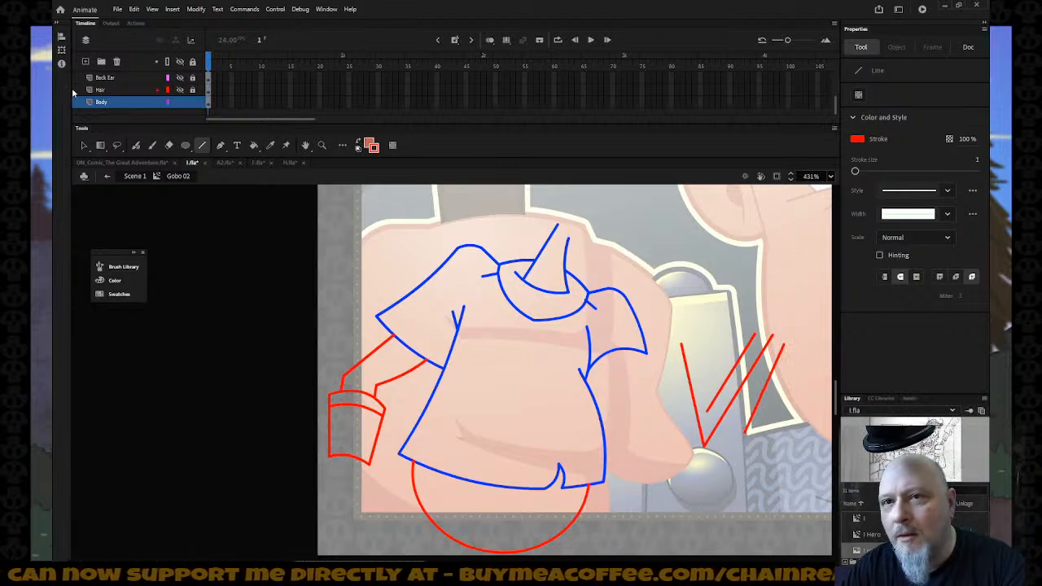
Step: Delete the forearm guide between the far bracer's side lines and shorten the elbow ends of both sides
left_click(83, 145)
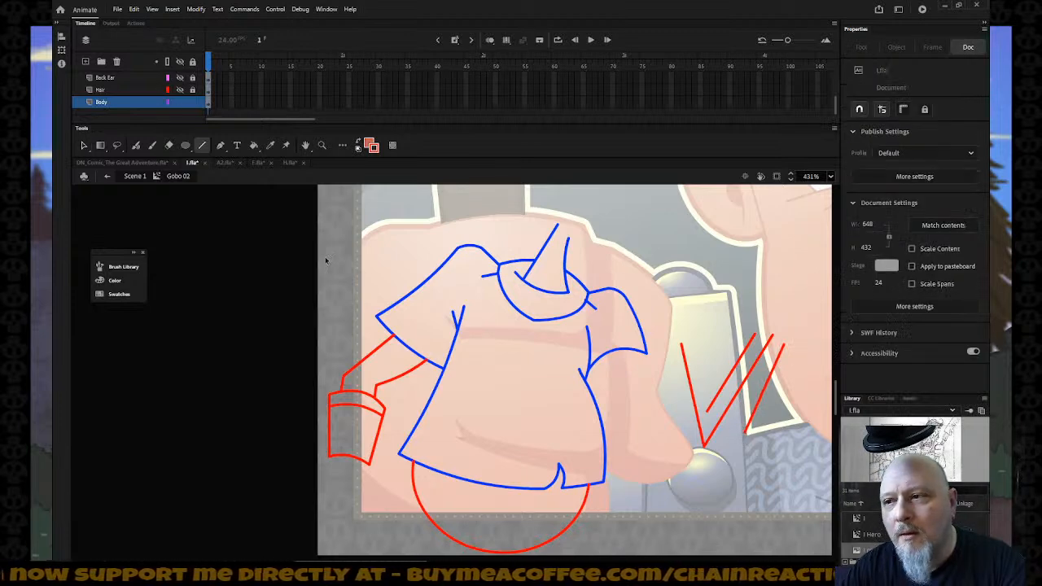
left_click(731, 412)
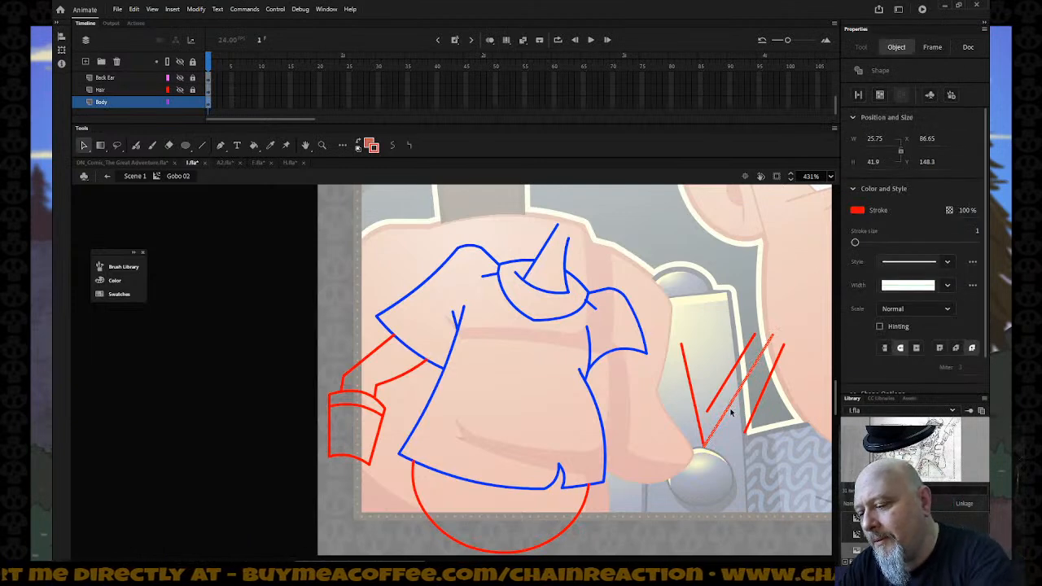
key("Delete")
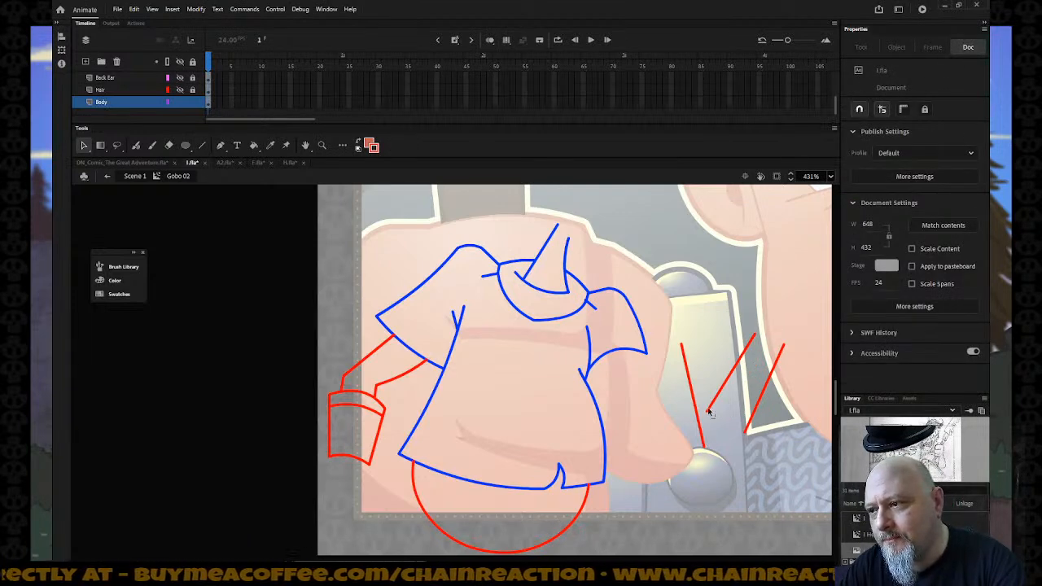
left_click_drag(708, 412, 709, 392)
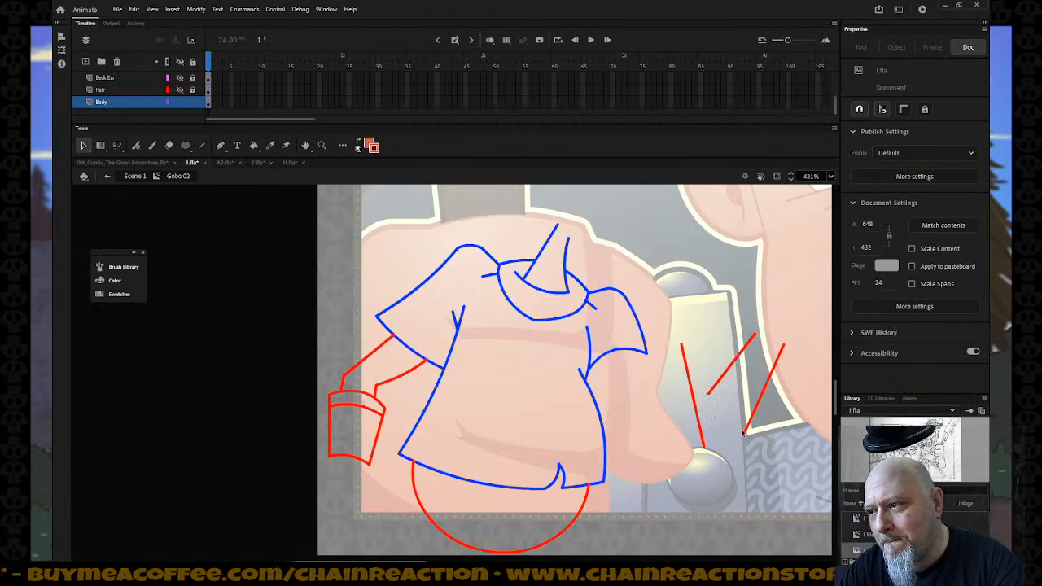
left_click_drag(746, 433, 750, 423)
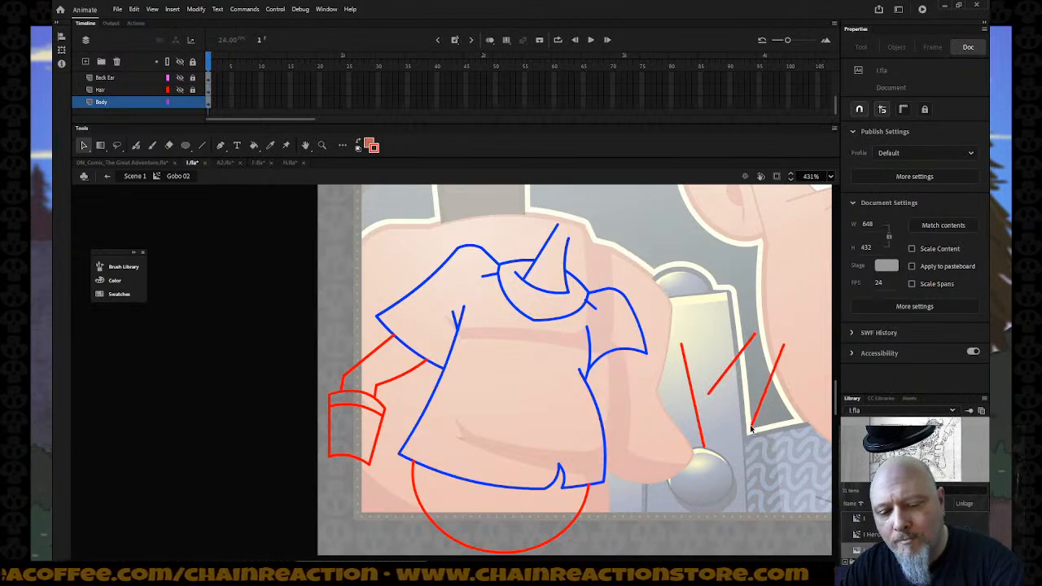
Step: Close both ends of the far arm's bracer with lines and bow the elbow end outward into a rounded curve
key("n")
left_click_drag(710, 394, 752, 424)
left_click_drag(782, 346, 755, 334)
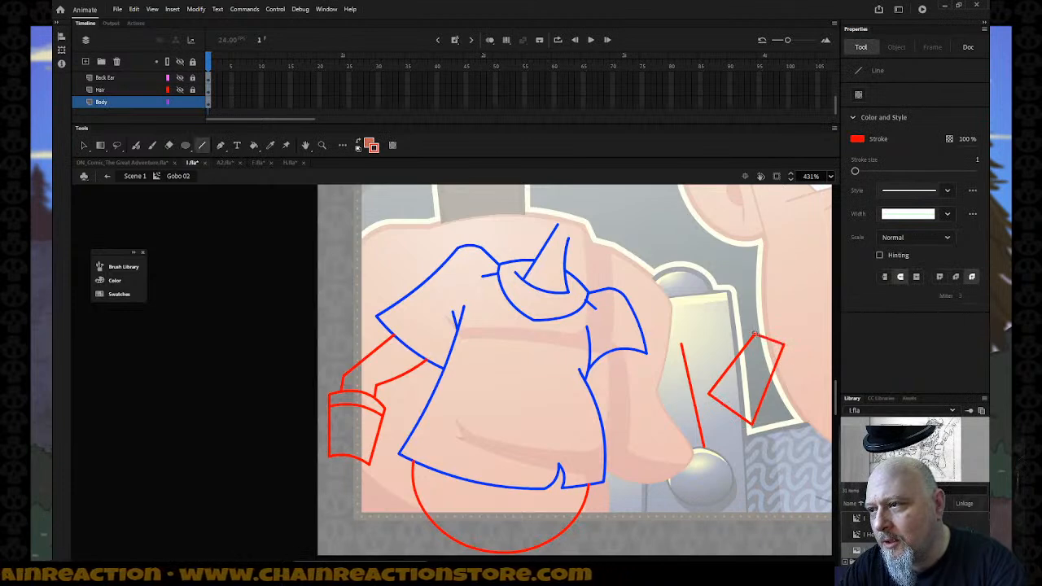
key("v")
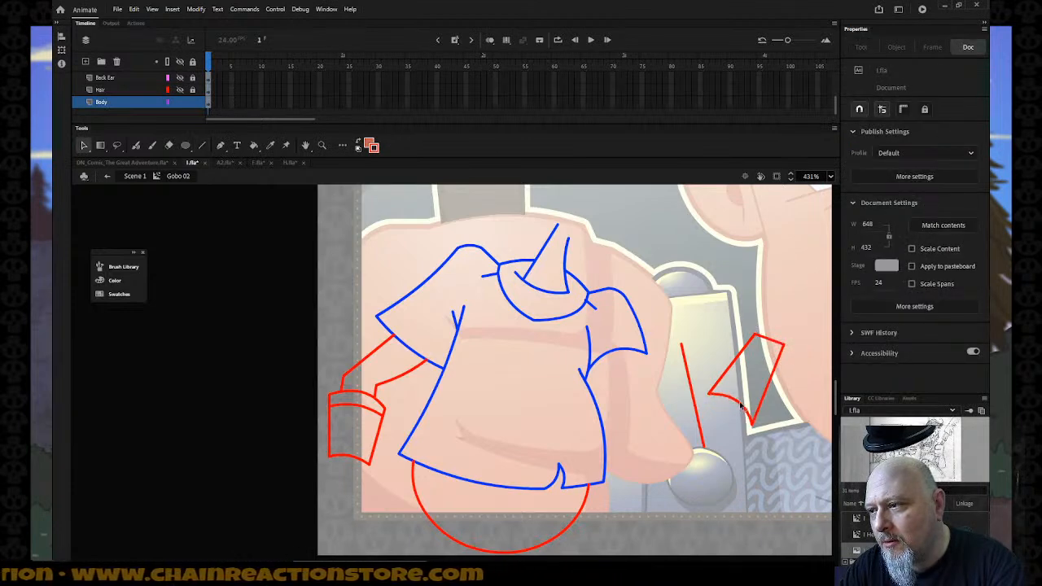
left_click_drag(739, 411, 725, 424)
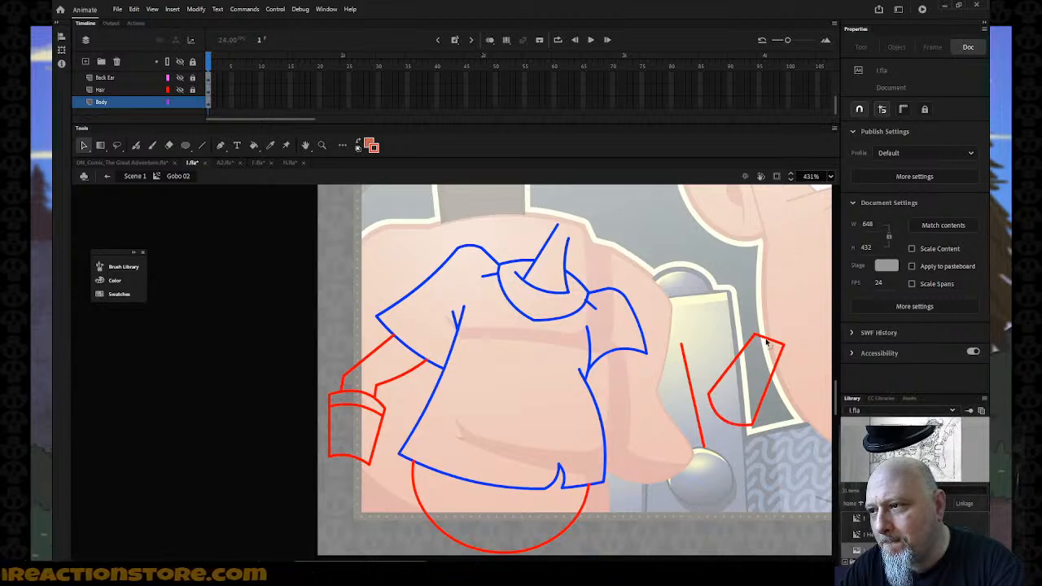
Step: Bow the wrist end of the far arm's bracer inward and move the bracer and upper-arm guide closer to the sleeve
left_click_drag(783, 350, 759, 358)
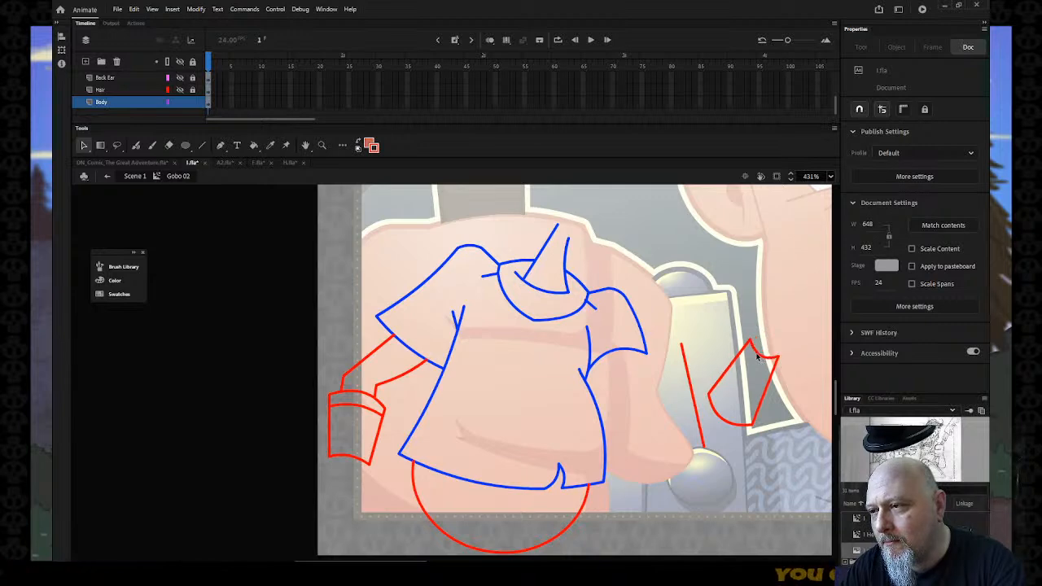
left_click(694, 394)
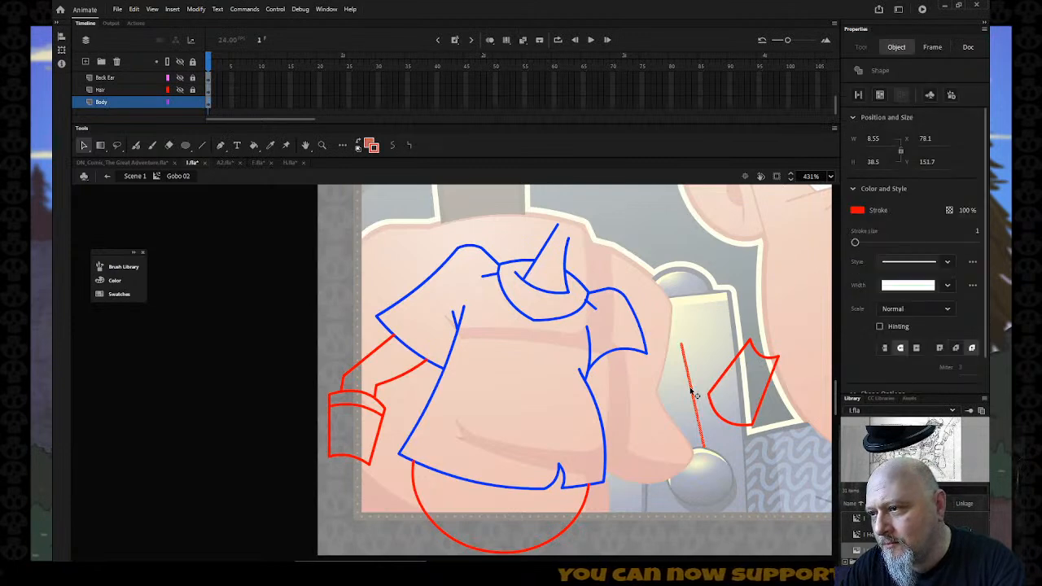
left_click(720, 413, "shift")
mouse_move(681, 345)
left_mouse_down()
mouse_move(608, 317)
mouse_move(667, 355)
left_mouse_up()
left_click(727, 368)
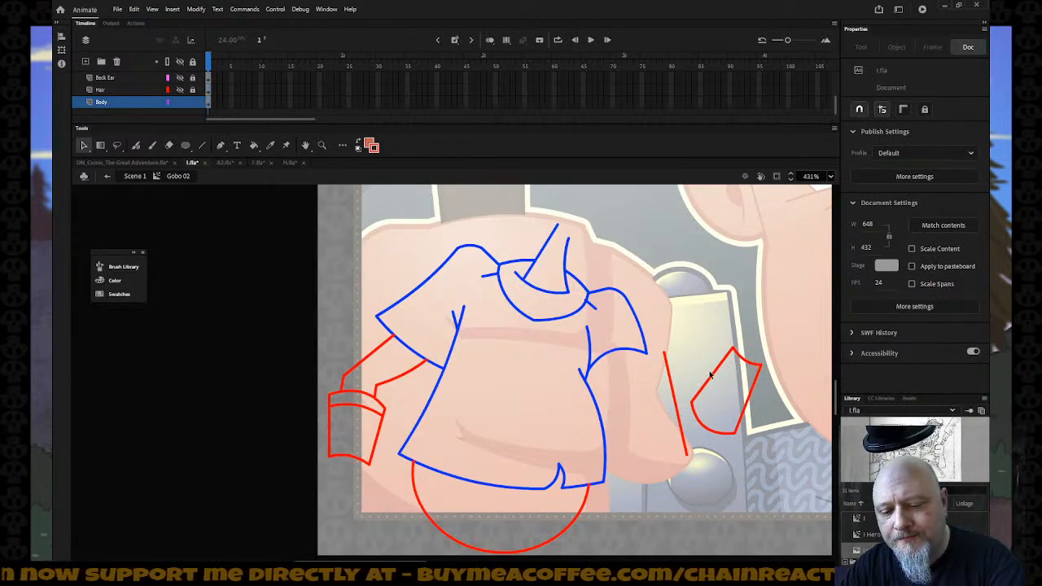
Step: Draw a band line across the far bracer near its elbow end and curve it to follow that end
key("n")
mouse_move(697, 392)
left_mouse_down()
mouse_move(736, 423)
mouse_move(720, 424)
left_mouse_up()
key("v")
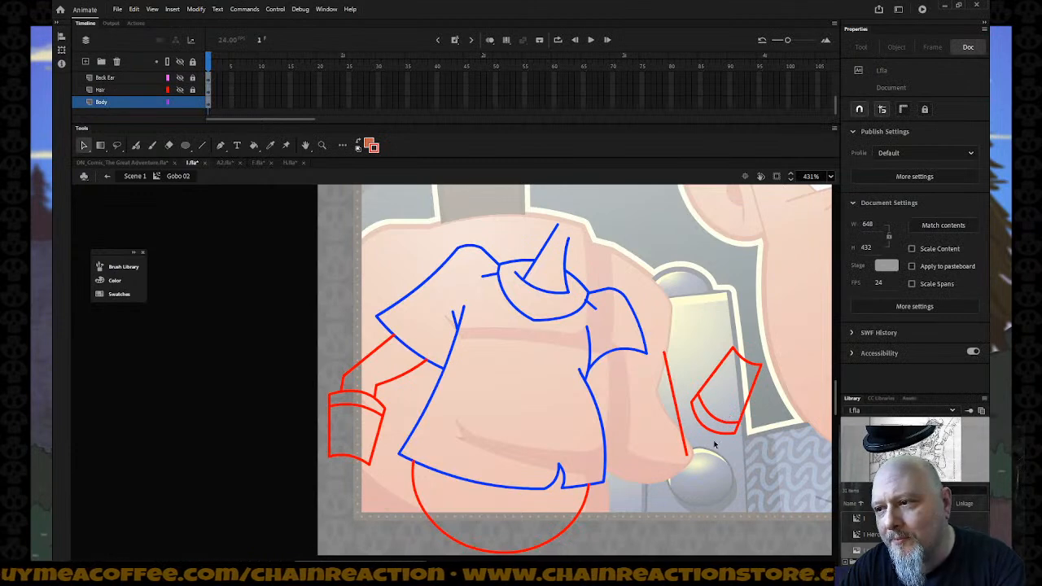
Step: Draw a small unfilled red circle in the empty area beside the artwork and place it at the far arm's elbow
left_click(185, 145)
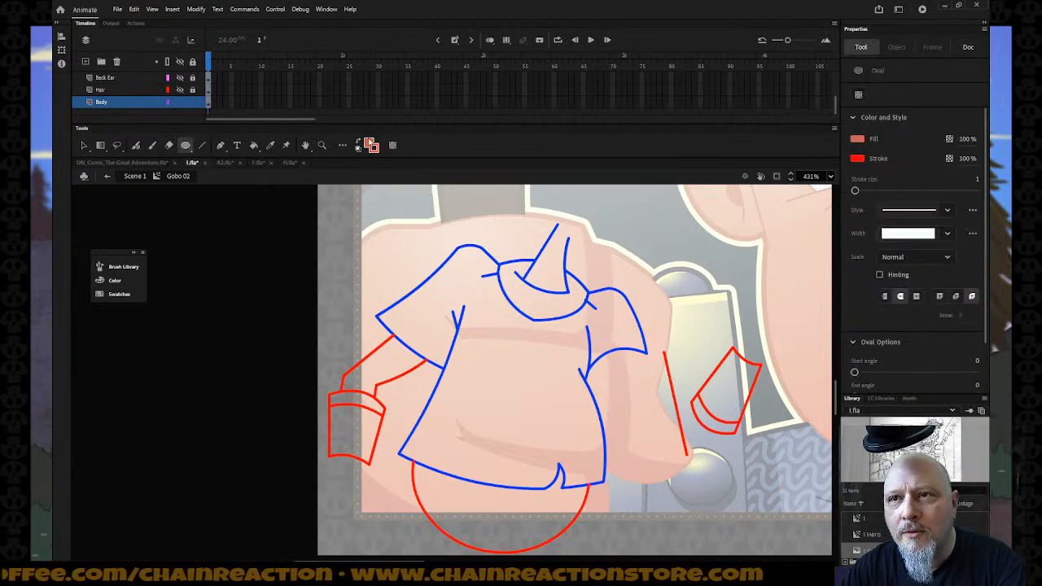
left_click(368, 142)
left_click(541, 159)
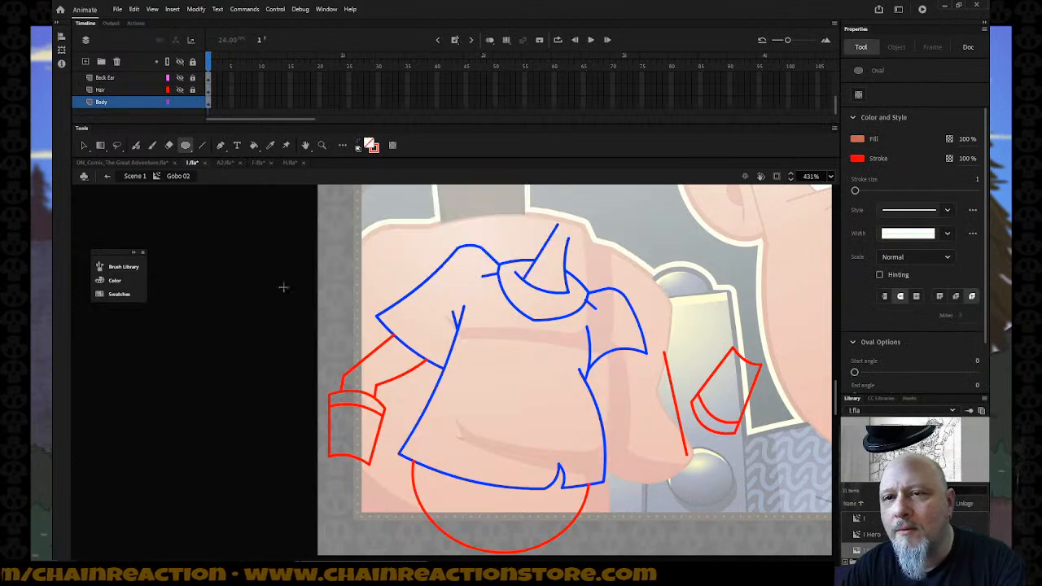
left_click_drag(224, 294, 272, 342)
left_click(84, 146)
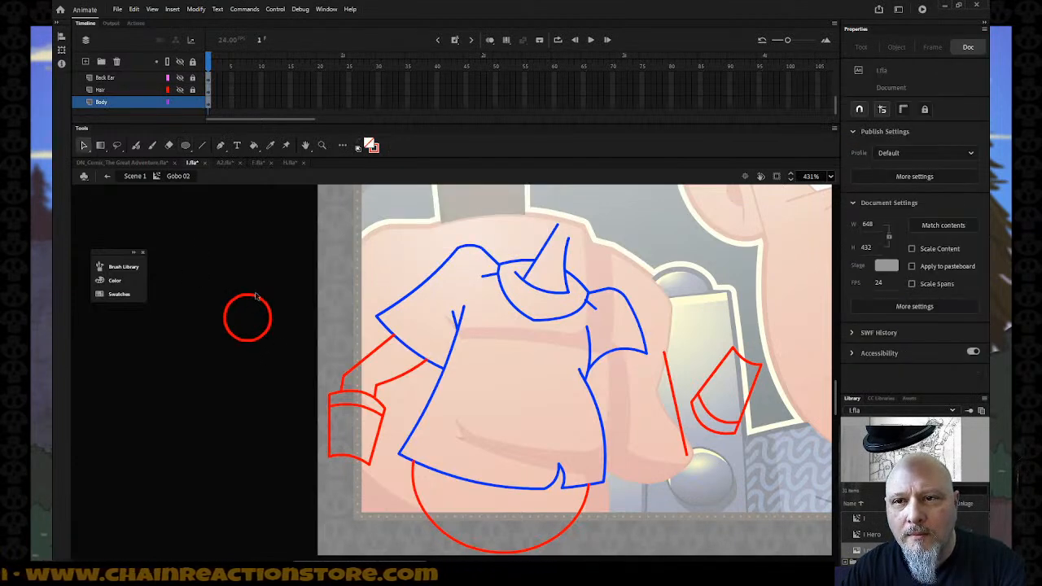
left_click(257, 301)
left_click_drag(257, 300, 669, 414)
Step: Enlarge, rotate and nudge the elbow circle so it spans from the upper-arm guide to the bracer's outer edge
key("q")
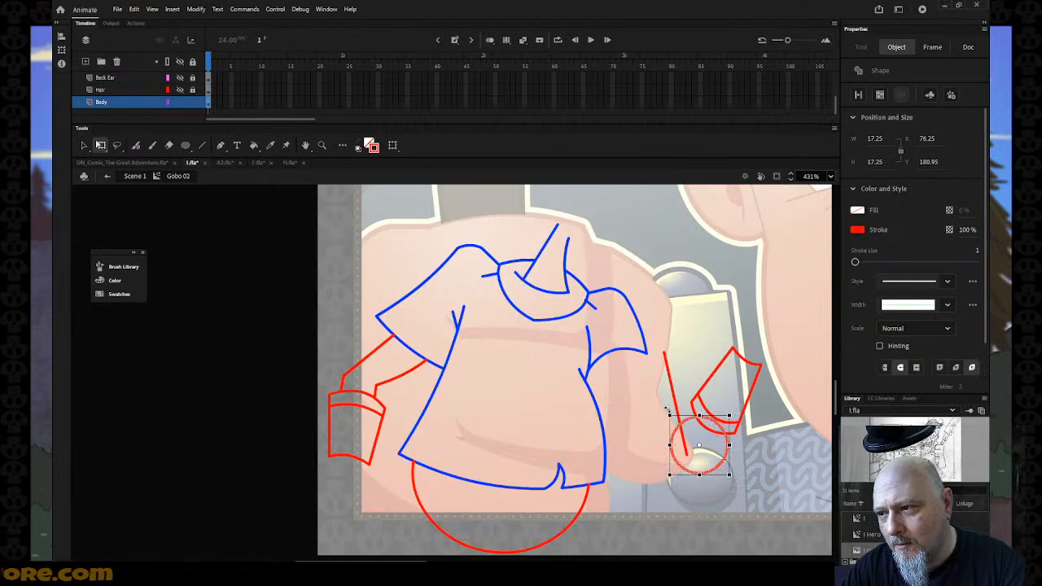
mouse_move(730, 446)
left_mouse_down()
mouse_move(760, 445)
mouse_move(727, 446)
mouse_move(732, 429)
left_mouse_up()
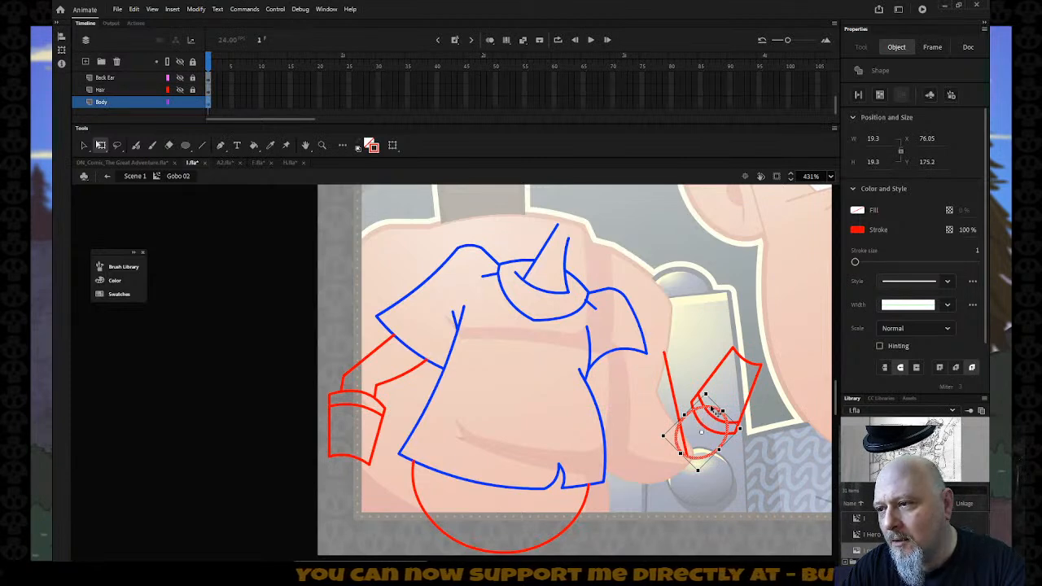
left_click_drag(705, 393, 706, 389)
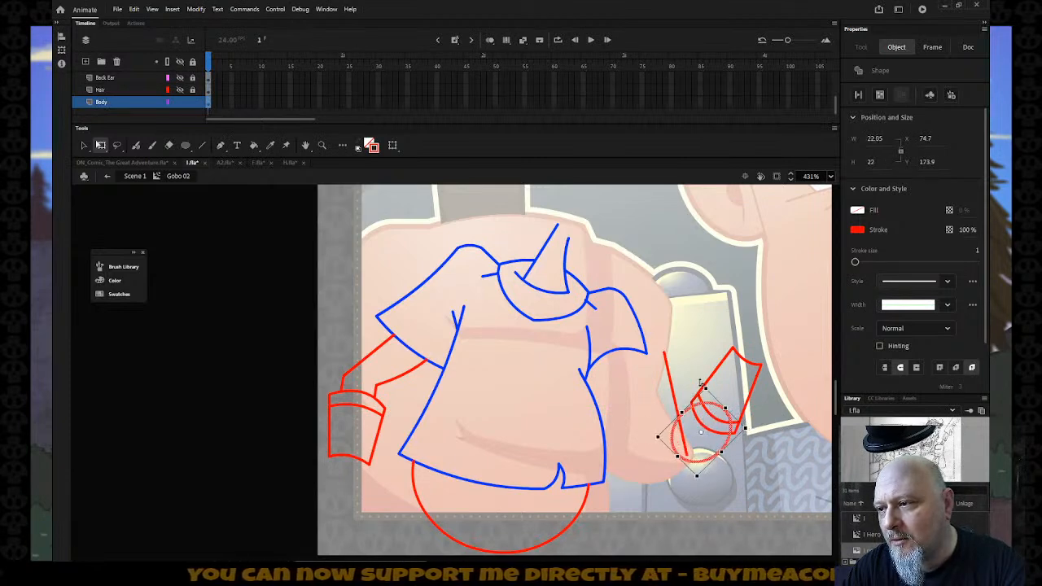
key("Right")
key("Right")
key("Up")
key("Up")
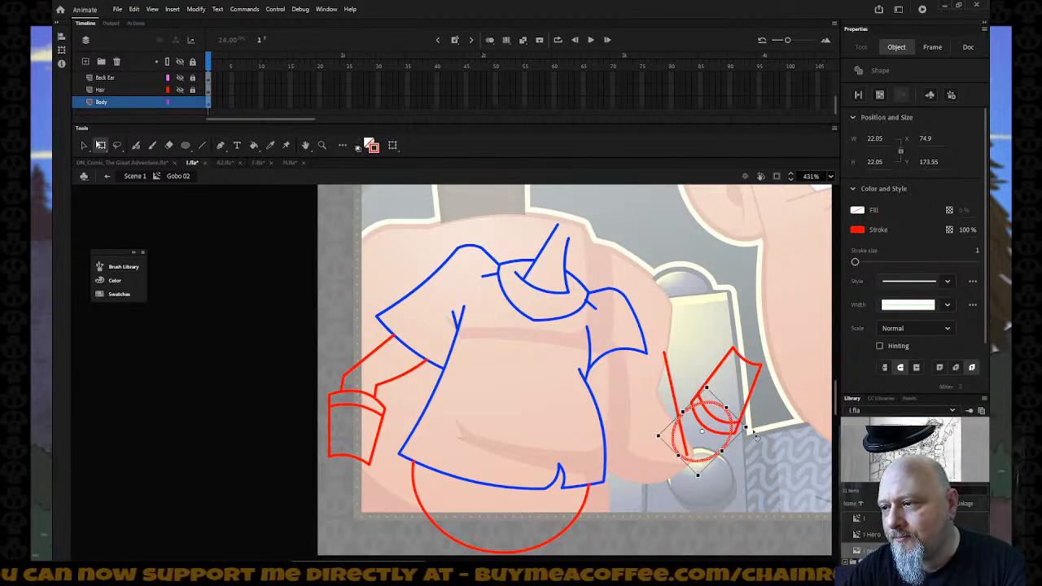
left_click_drag(756, 437, 770, 426)
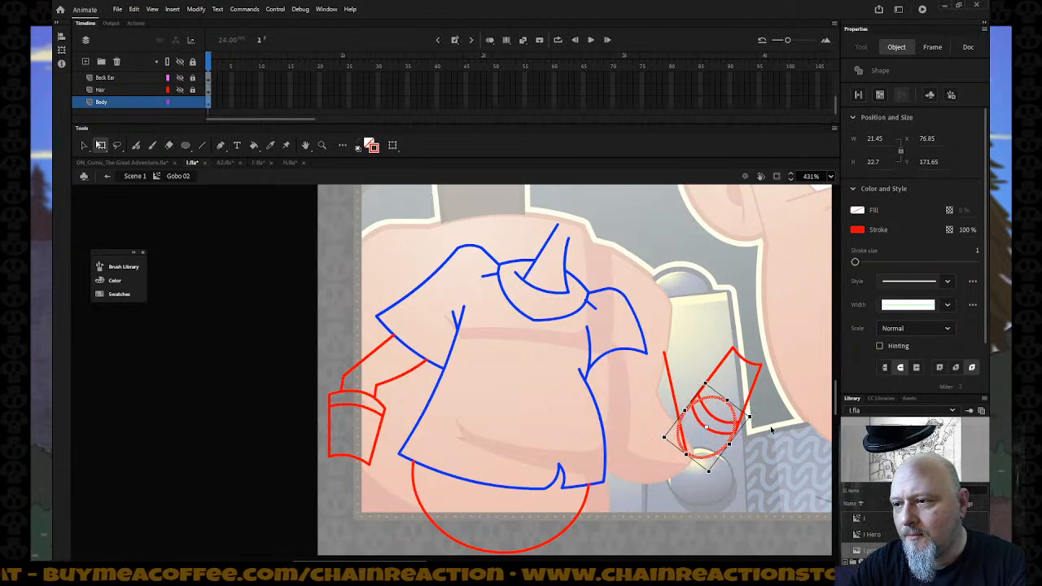
Step: Recolor the elbow circle's stroke green (#00FF00)
left_click(373, 146)
left_click(398, 264)
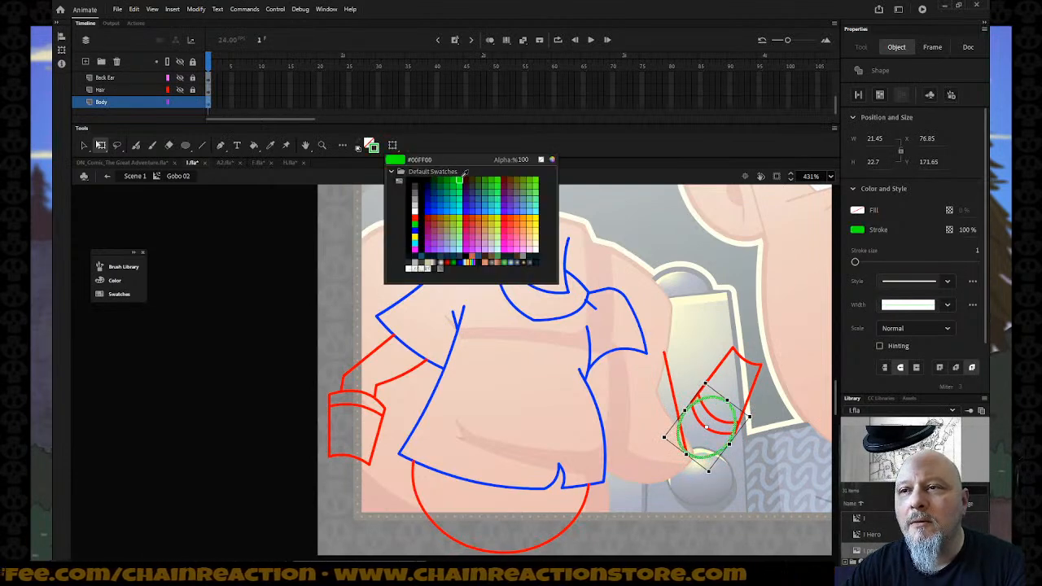
left_click(671, 241)
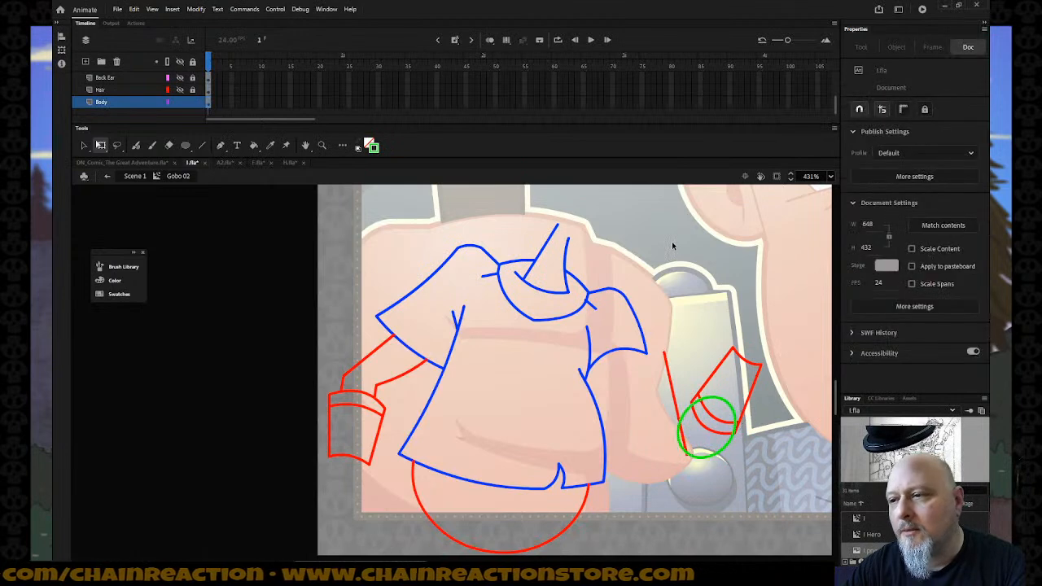
Step: Move the elbow circle, bracer and upper-arm guide together so the guide's upper end sits inside the far sleeve
left_click(719, 368)
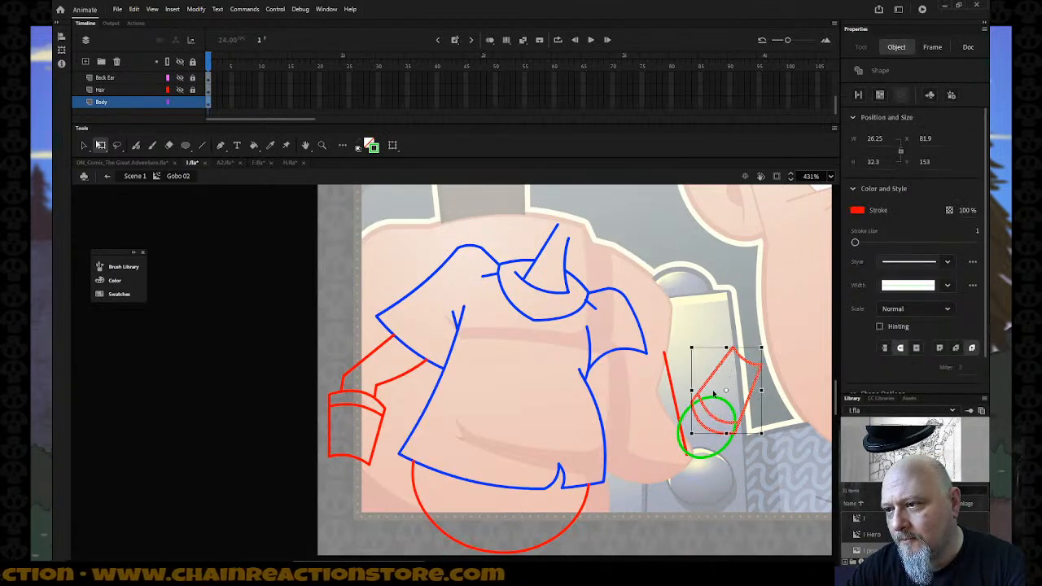
left_click(720, 401)
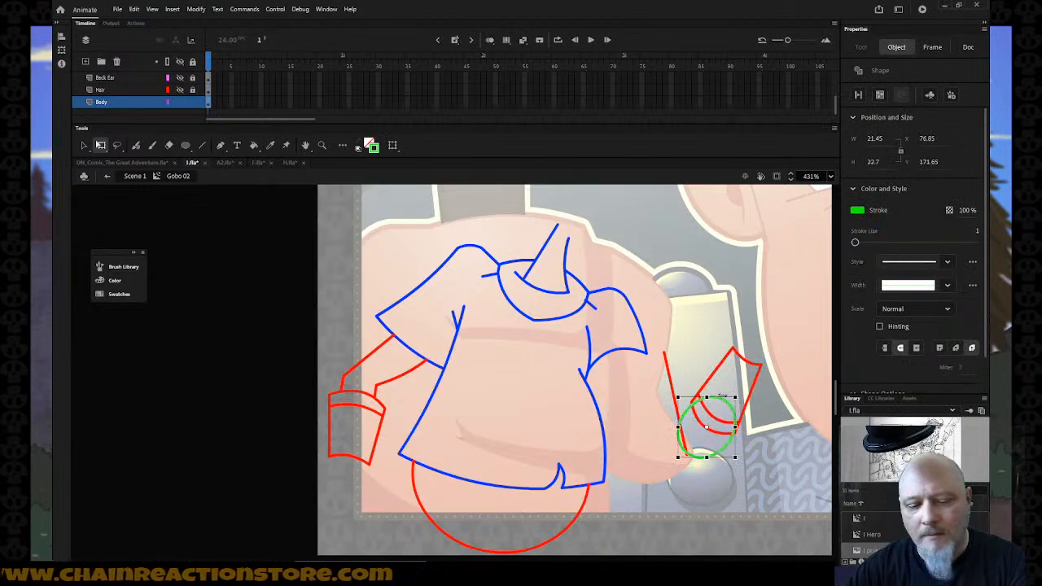
left_click(735, 355, "shift")
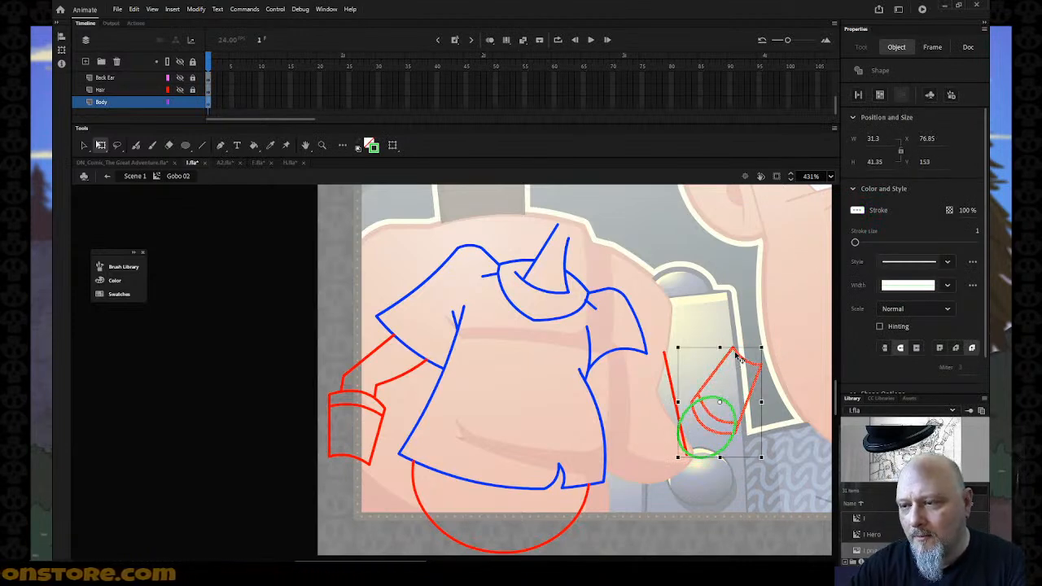
left_click_drag(735, 356, 735, 353)
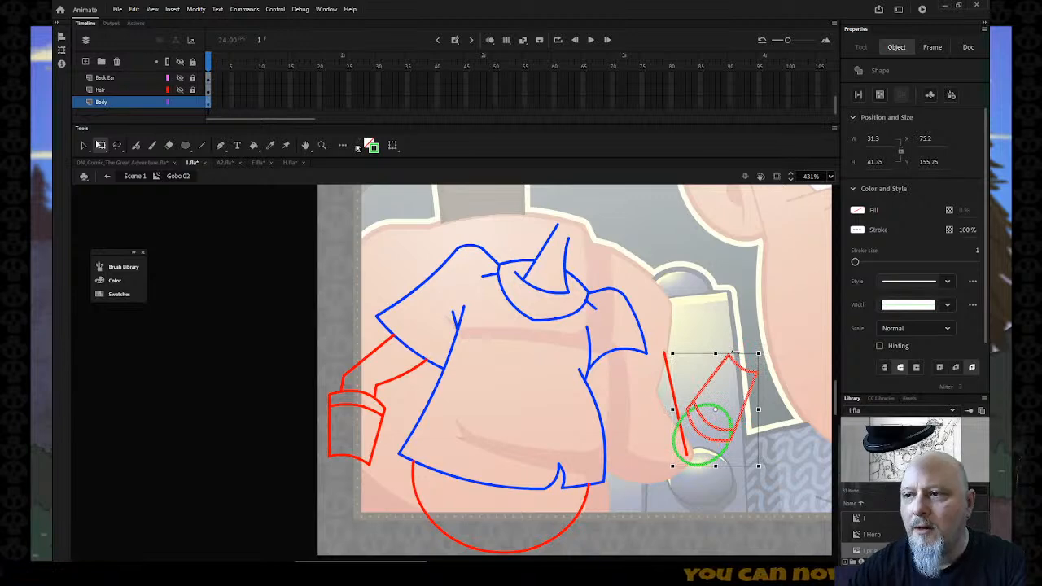
left_click(667, 368, "shift")
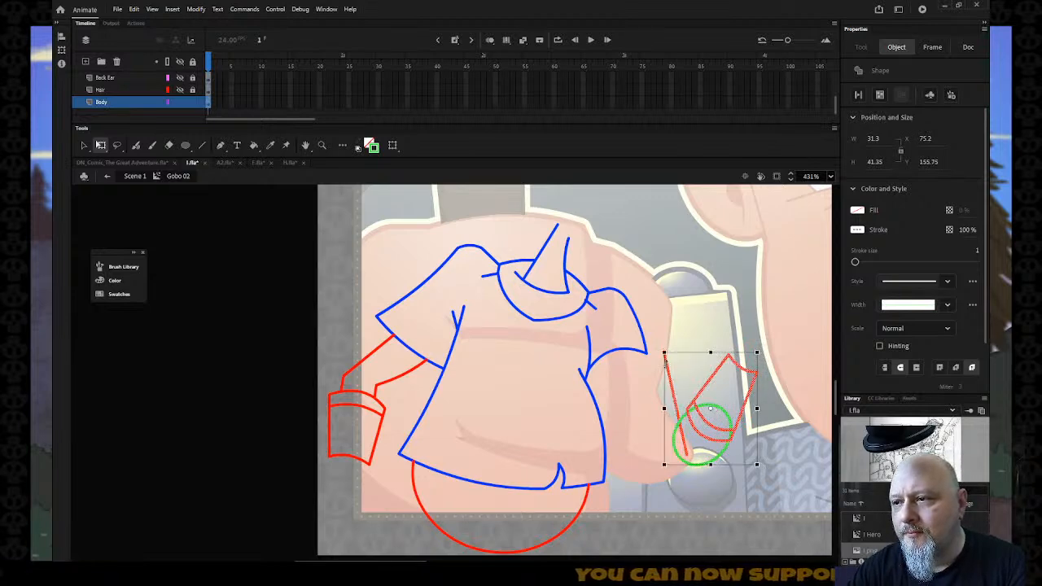
left_click_drag(661, 368, 614, 326)
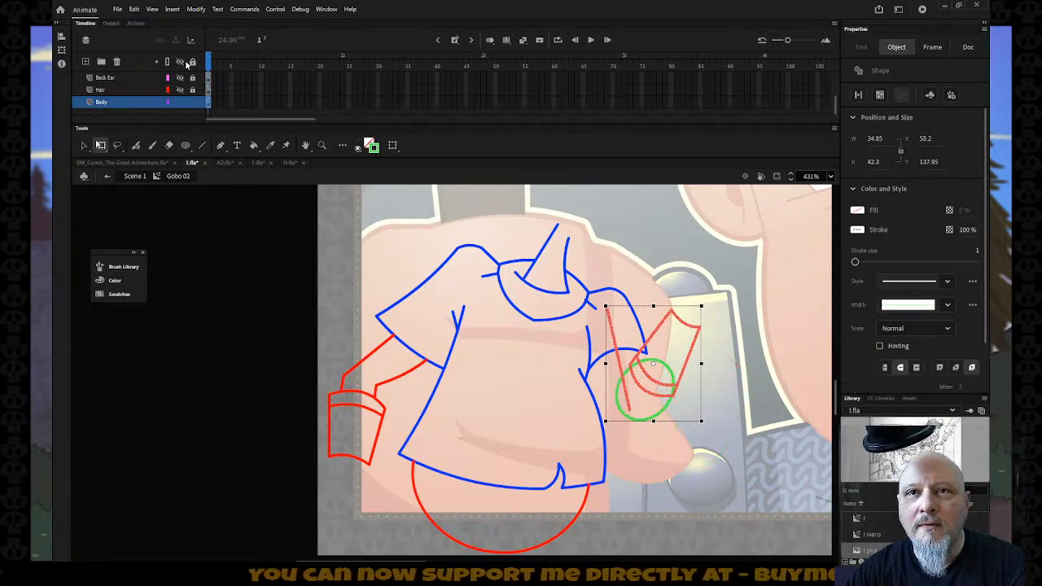
Step: Show all layers, then scale, rotate and reposition the far arm so its bracer meets the hand gripping the pole
left_click(180, 62)
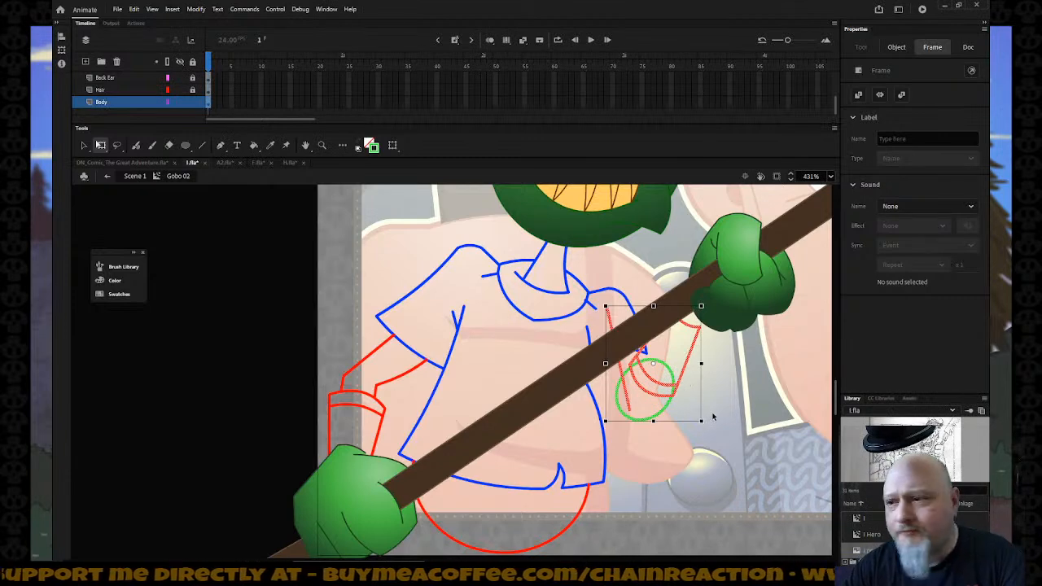
left_click_drag(702, 421, 708, 429)
left_click_drag(697, 361, 711, 353)
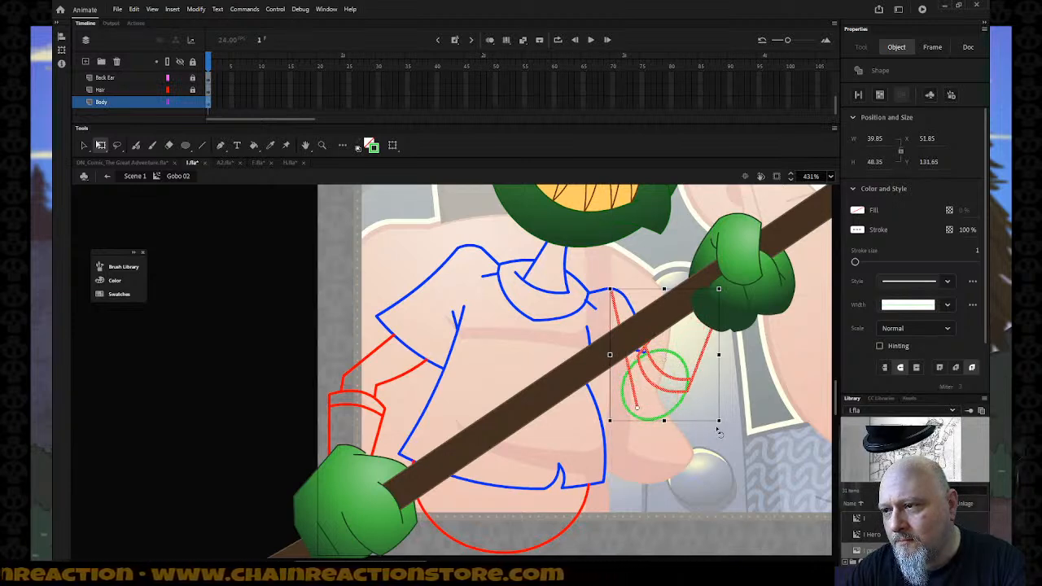
left_click_drag(738, 428, 737, 414)
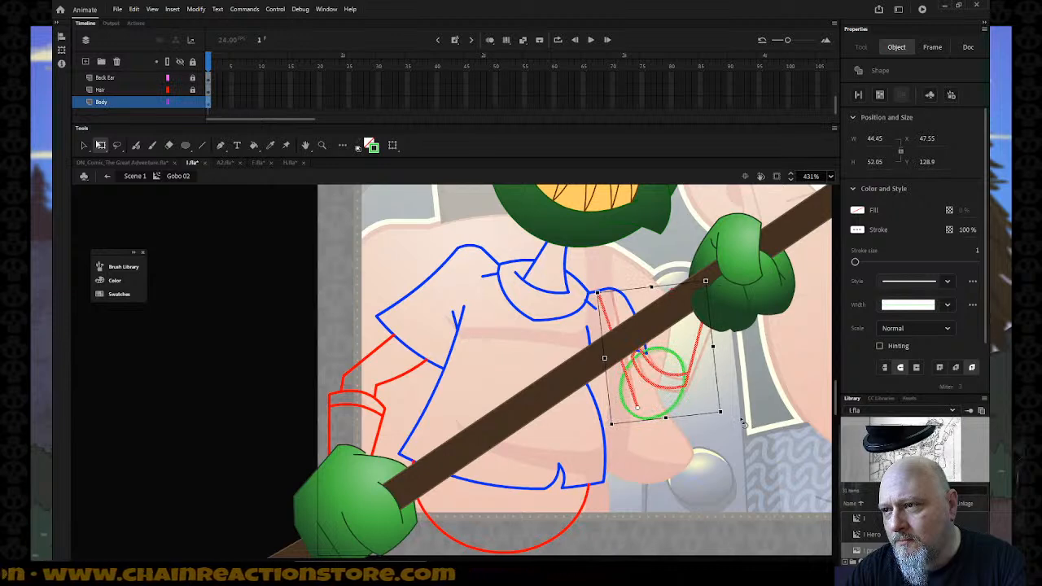
left_click_drag(666, 393, 683, 408)
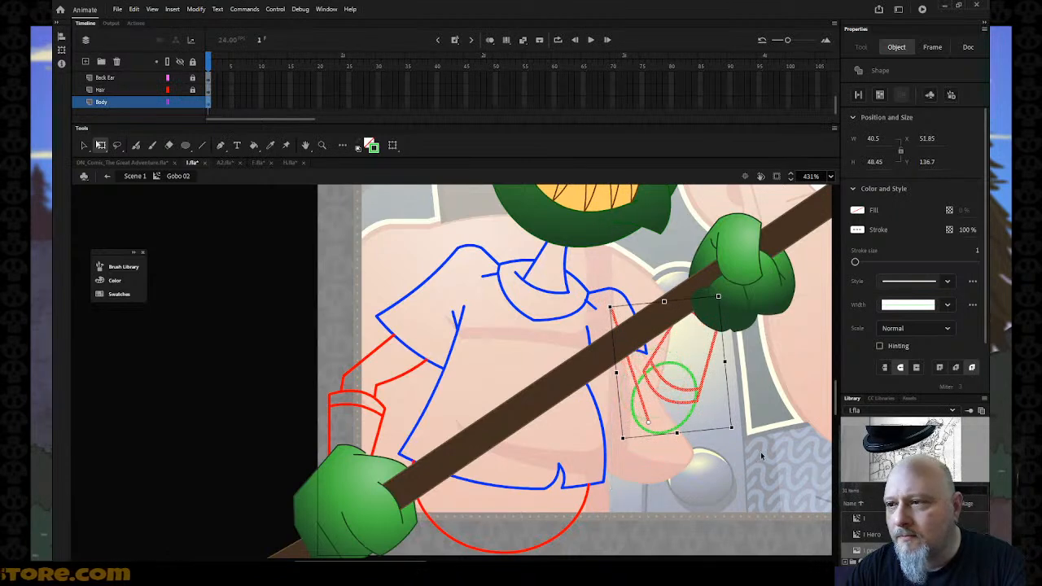
left_click(738, 484)
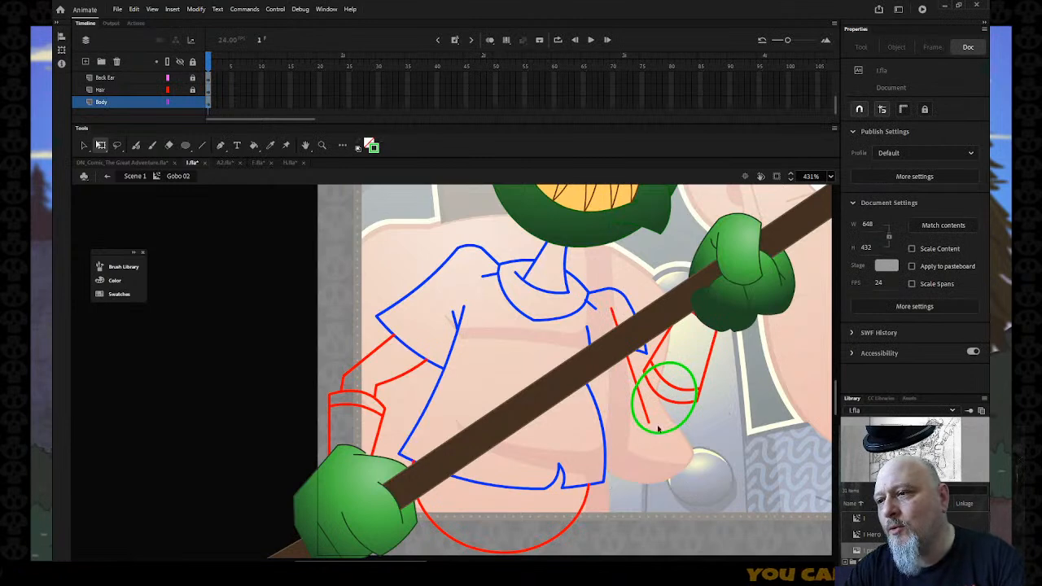
Step: Delete the segments of the green elbow circle that overlap the far arm's bracer
left_click(649, 370)
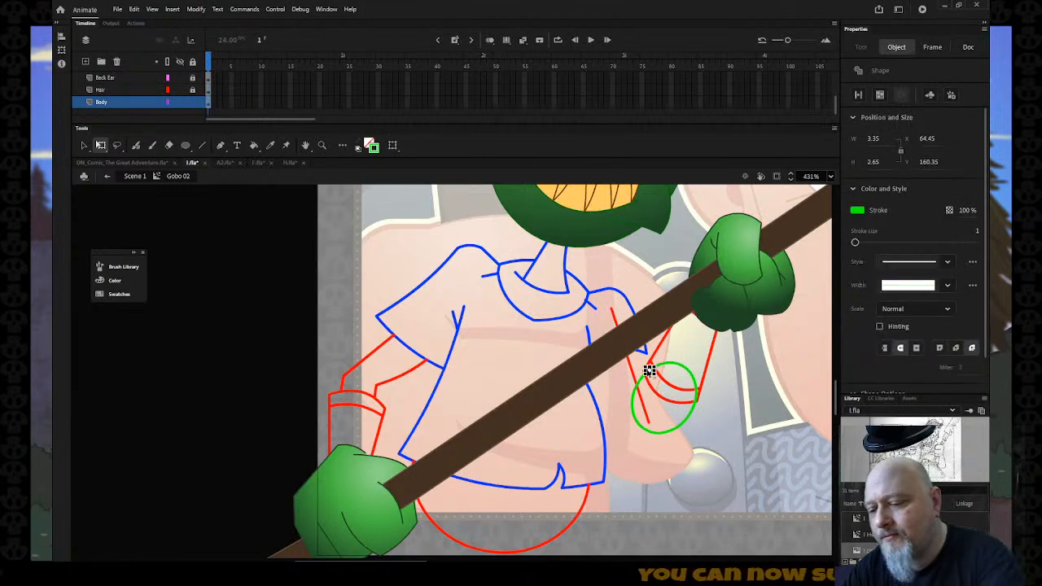
key("v")
key("Delete")
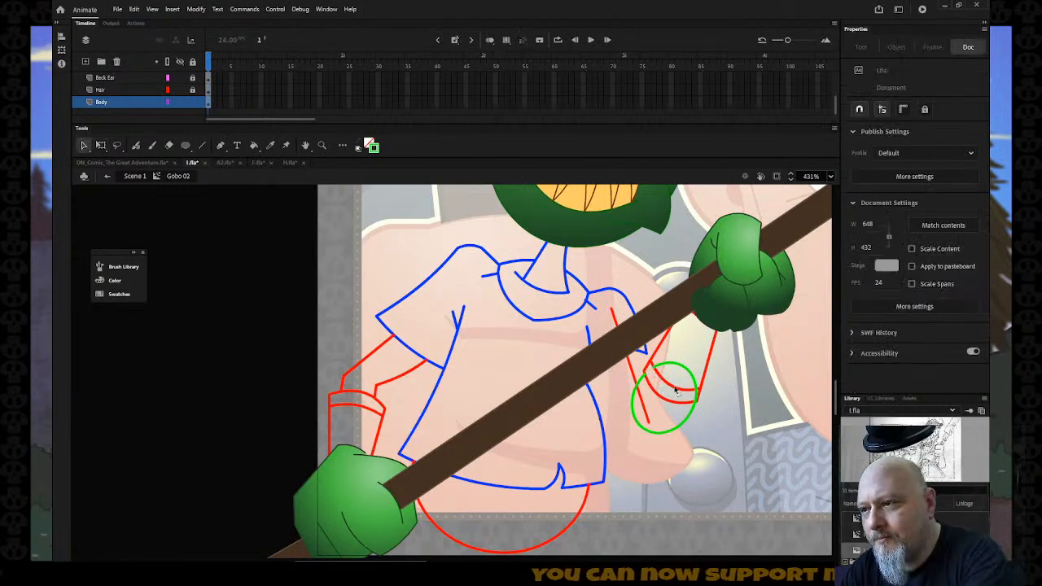
left_click(697, 396)
key("Delete")
left_click(690, 377)
key("Delete")
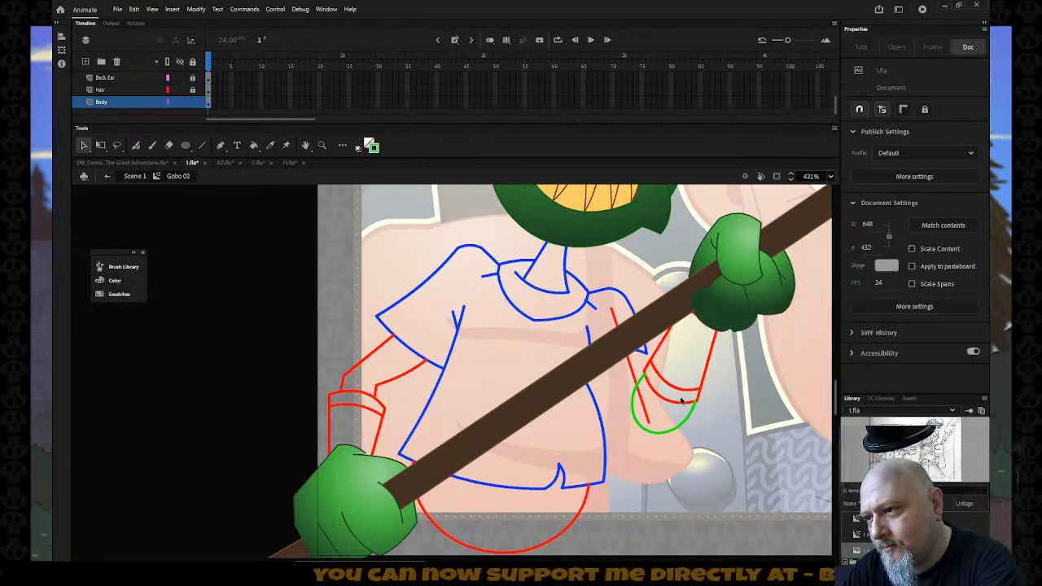
Step: Draw green upper-arm edges, a long one from the armpit to the elbow and a short one from sleeve hem to bracer
left_click(202, 144)
left_click_drag(603, 373, 632, 417)
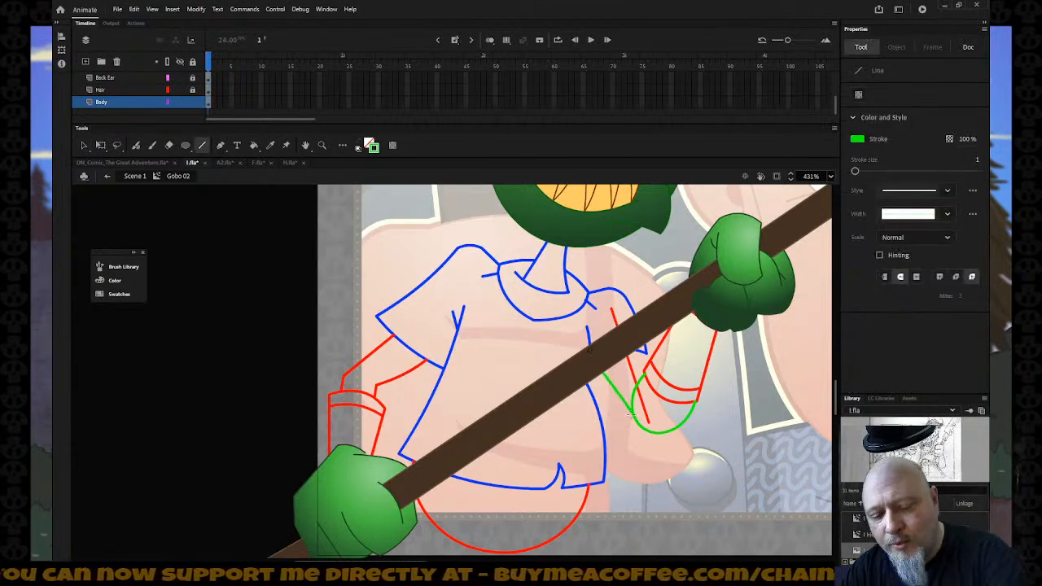
key("ctrl+z")
left_click_drag(592, 328, 631, 422)
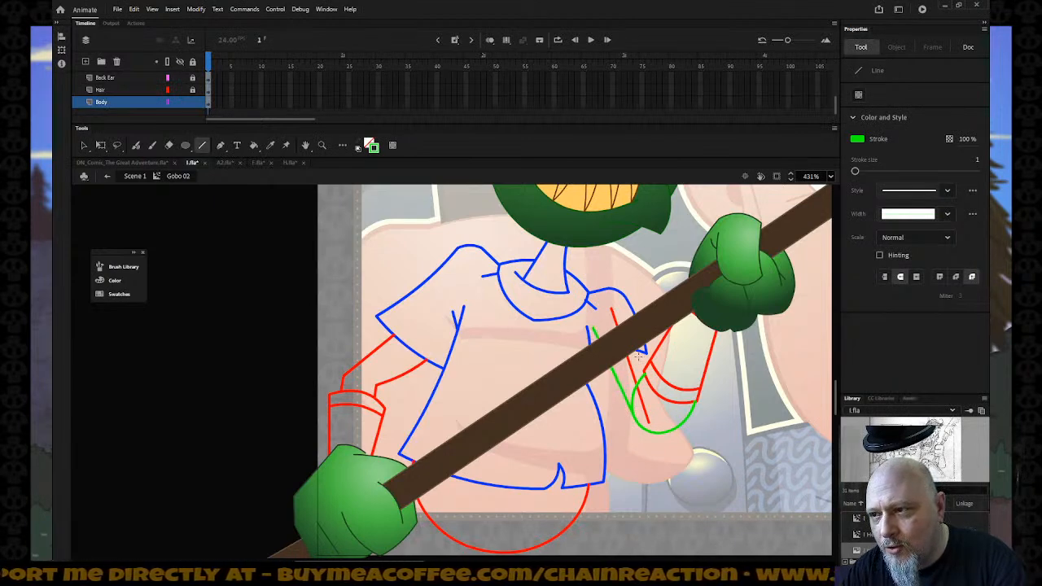
left_click_drag(643, 351, 650, 367)
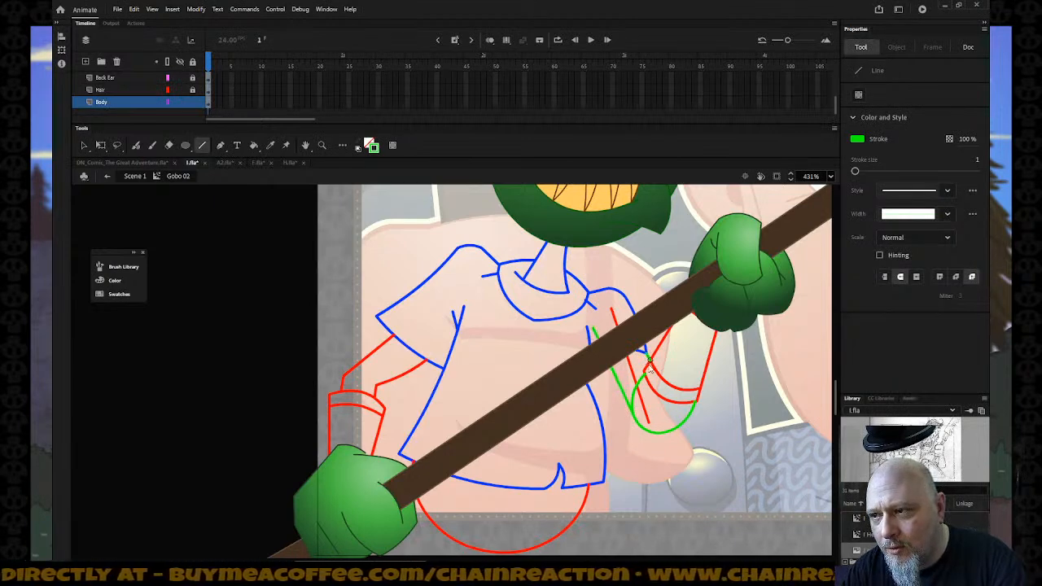
Step: Delete the red upper-arm guide line running through the far arm's elbow
key("v")
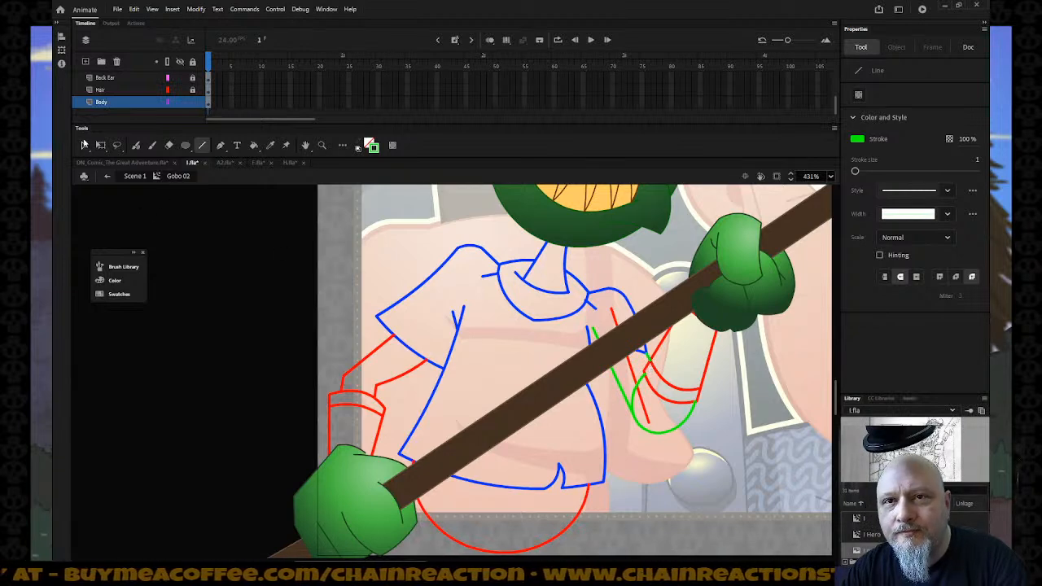
left_click(635, 376)
key("Delete")
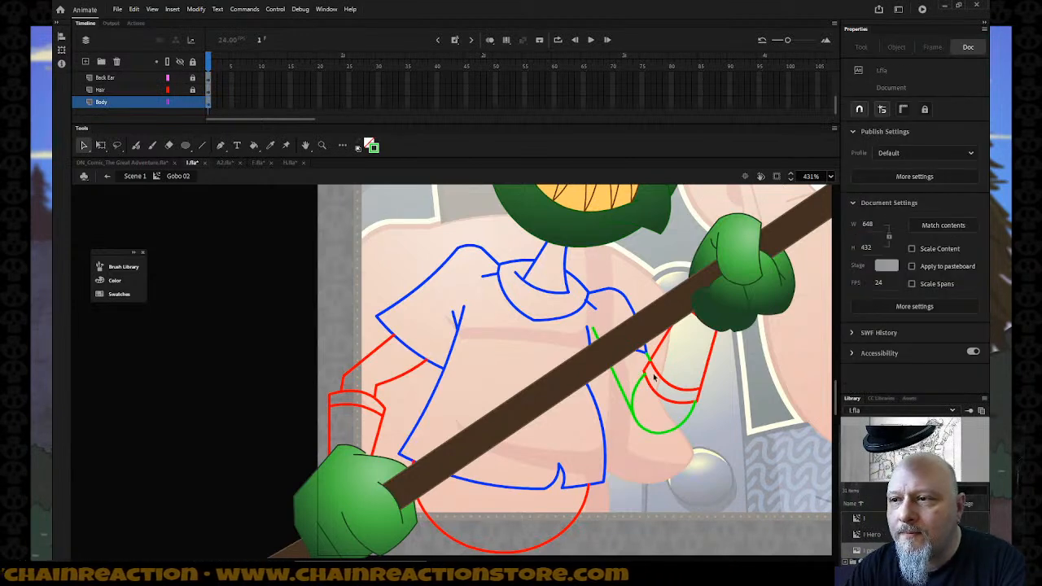
Step: Sample the dark green of the goblin's head and fill the far upper arm with it
key("i")
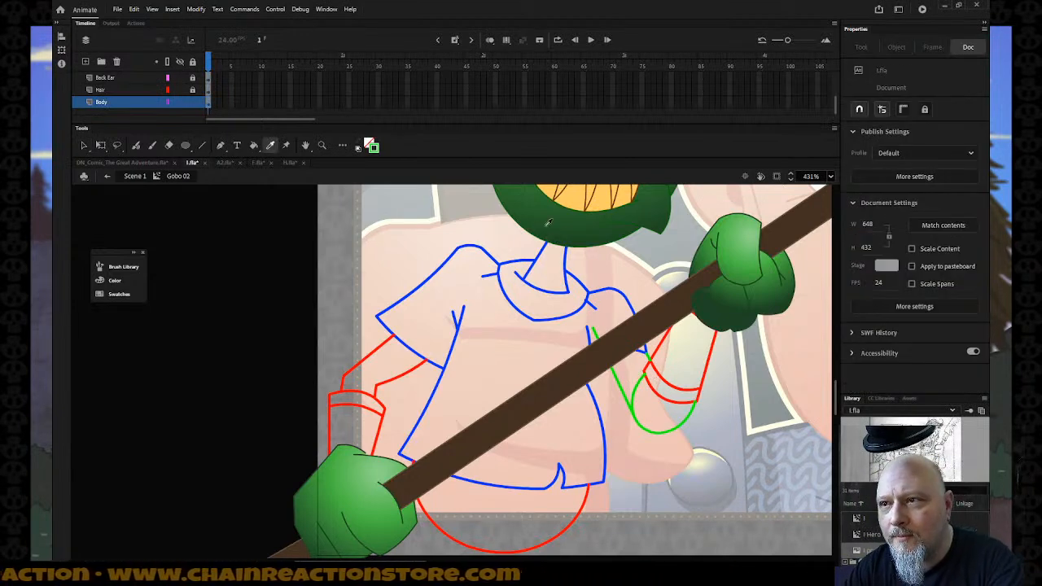
left_click(556, 228)
left_click(629, 374)
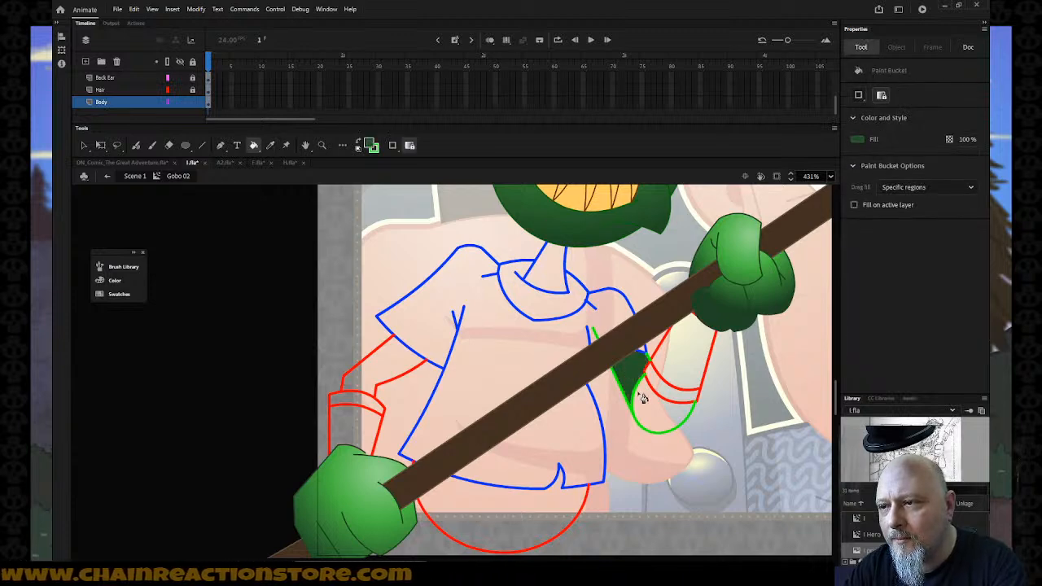
Step: Fill the far elbow and the near upper arm with dark green, and select the fills and outlines of both arms
left_click(652, 413)
left_click(397, 388)
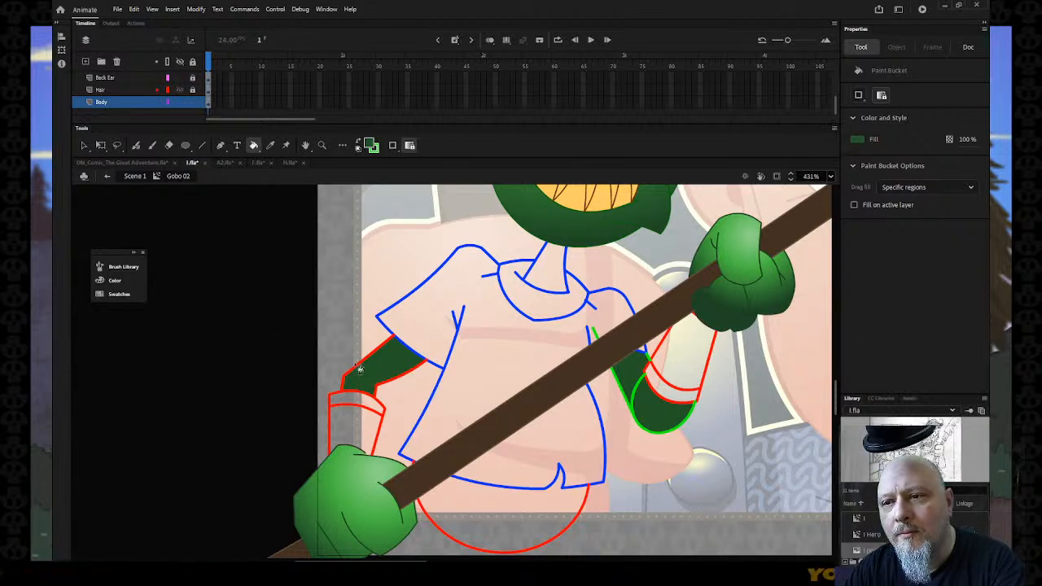
key("v")
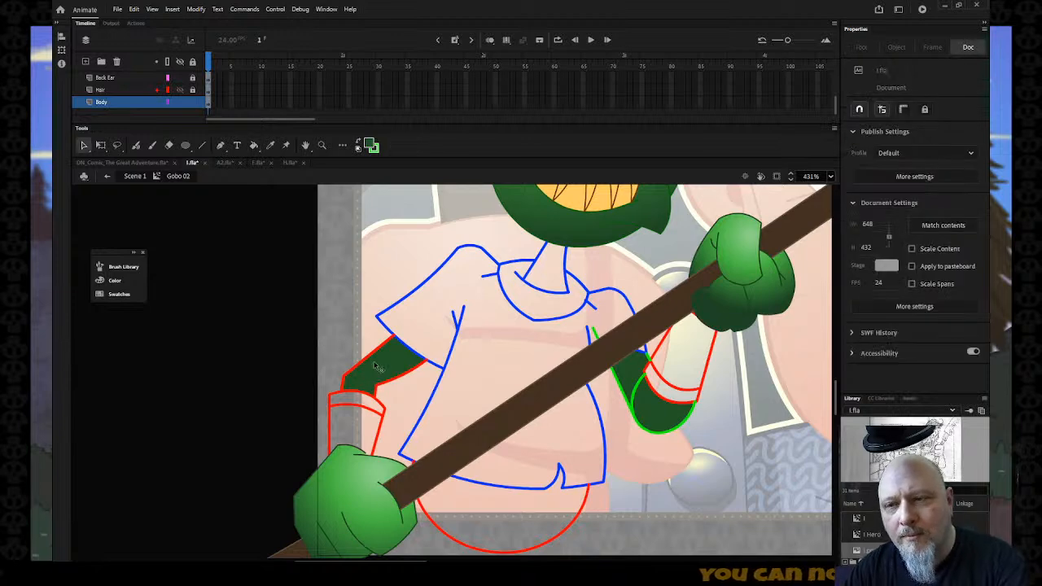
left_click(375, 366)
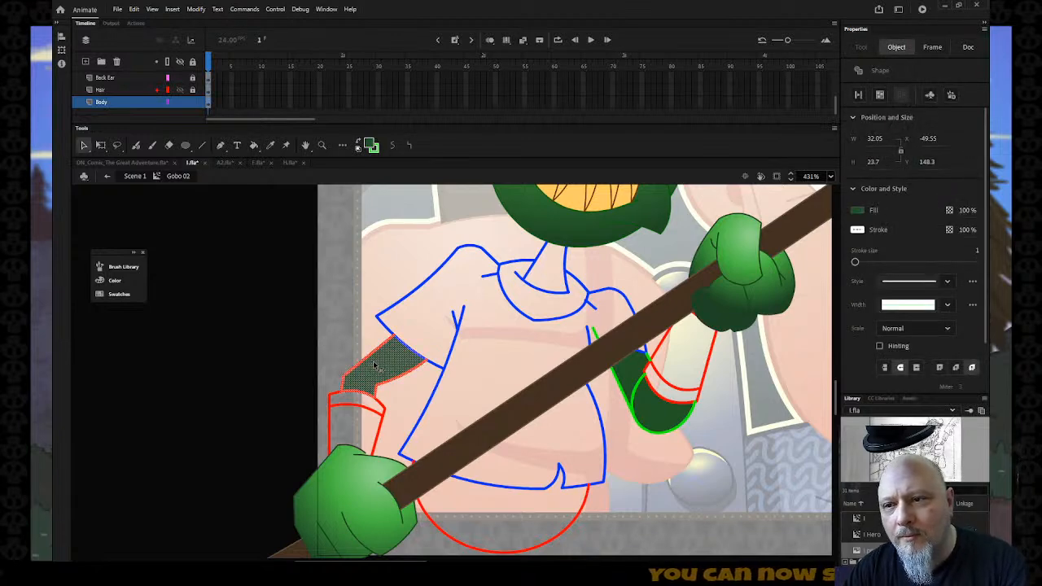
left_click(663, 417, "shift")
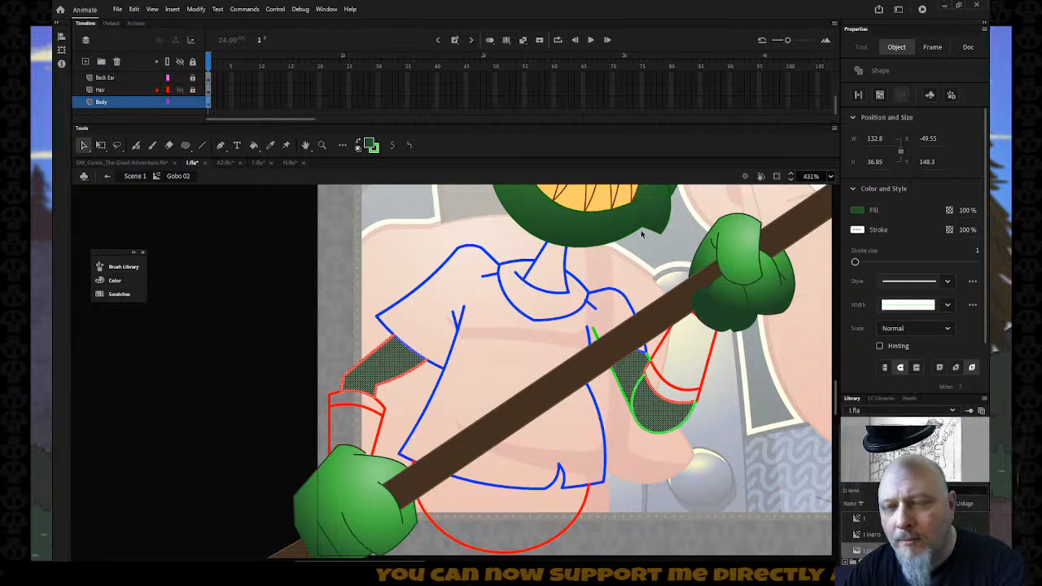
key("i")
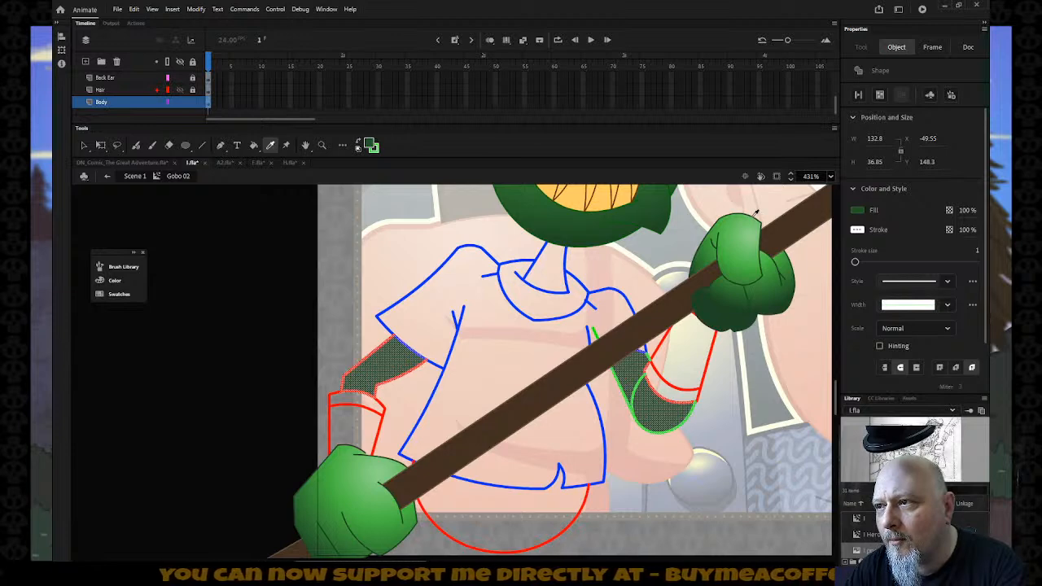
left_click(757, 220)
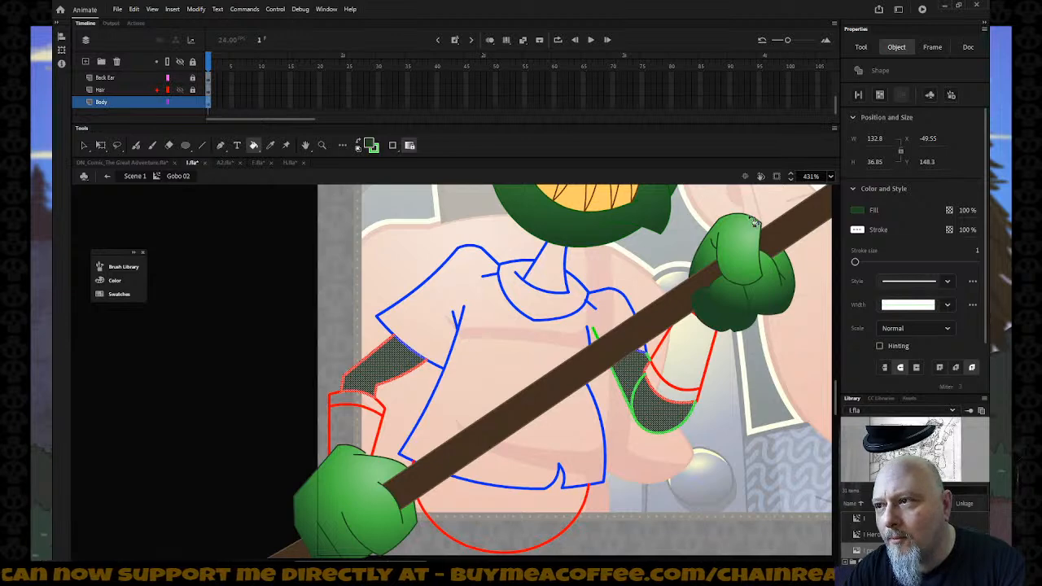
key("i")
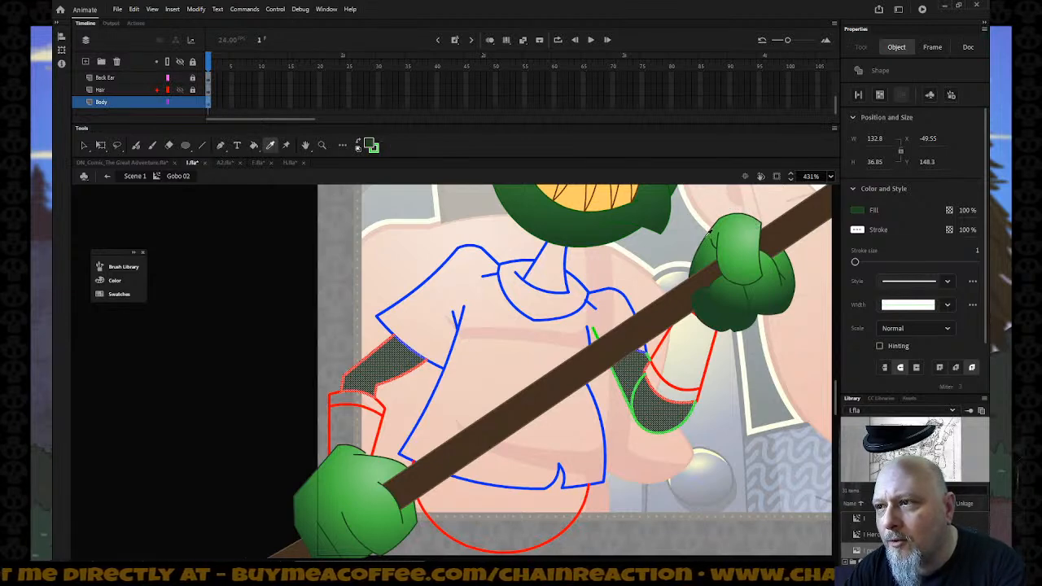
left_click(718, 327)
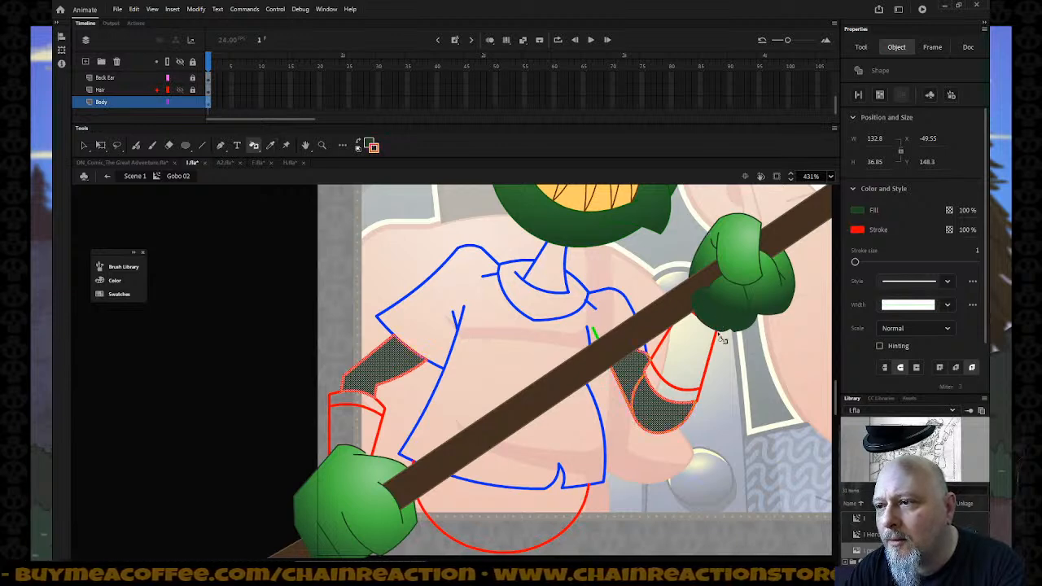
key("ctrl+z")
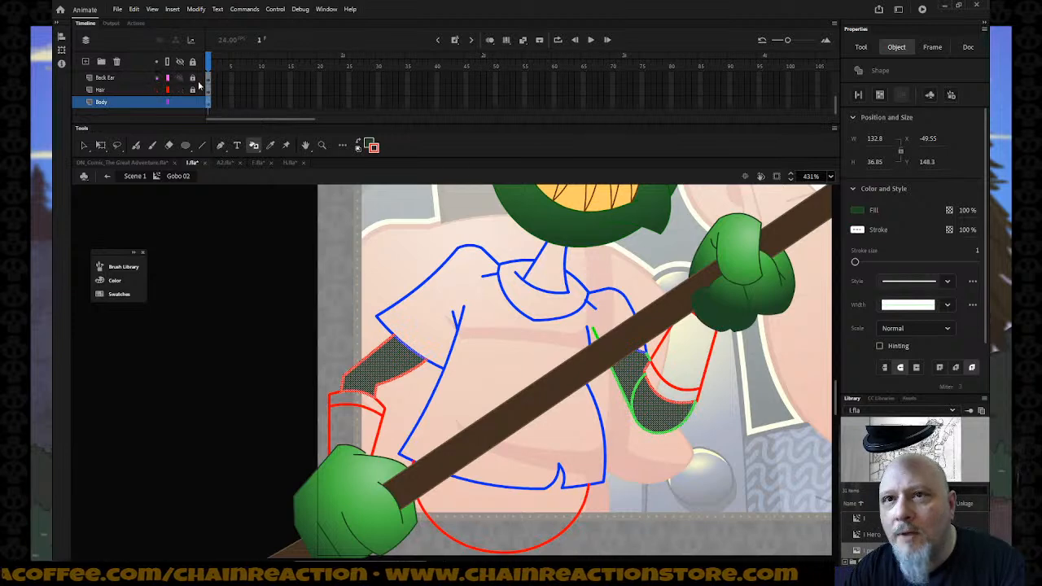
Step: Unlock all layers and apply the goblin hand's sampled dark green outline style to the selected outlines of both arms
left_click(193, 63)
left_click(192, 62)
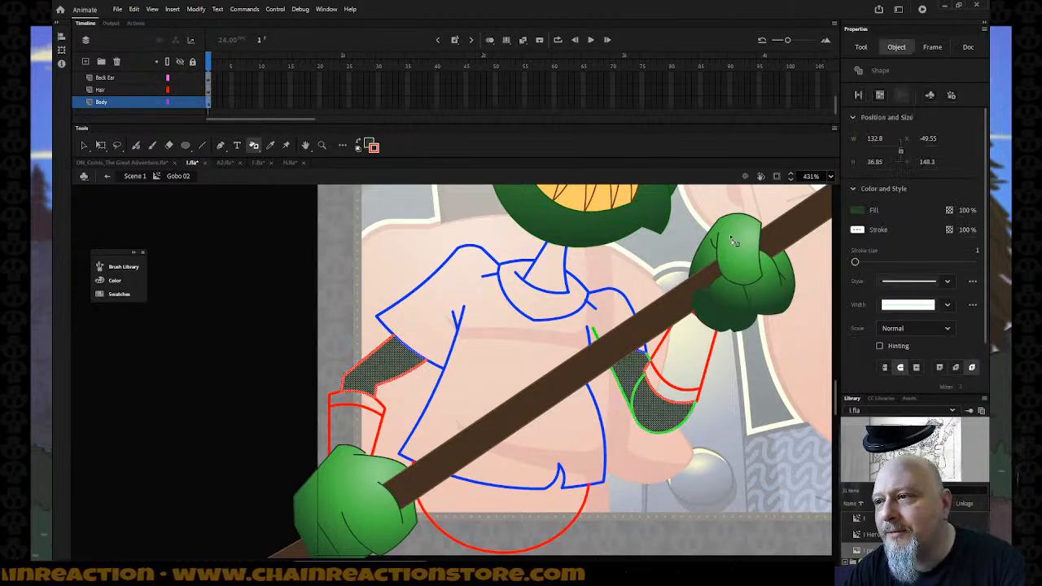
key("i")
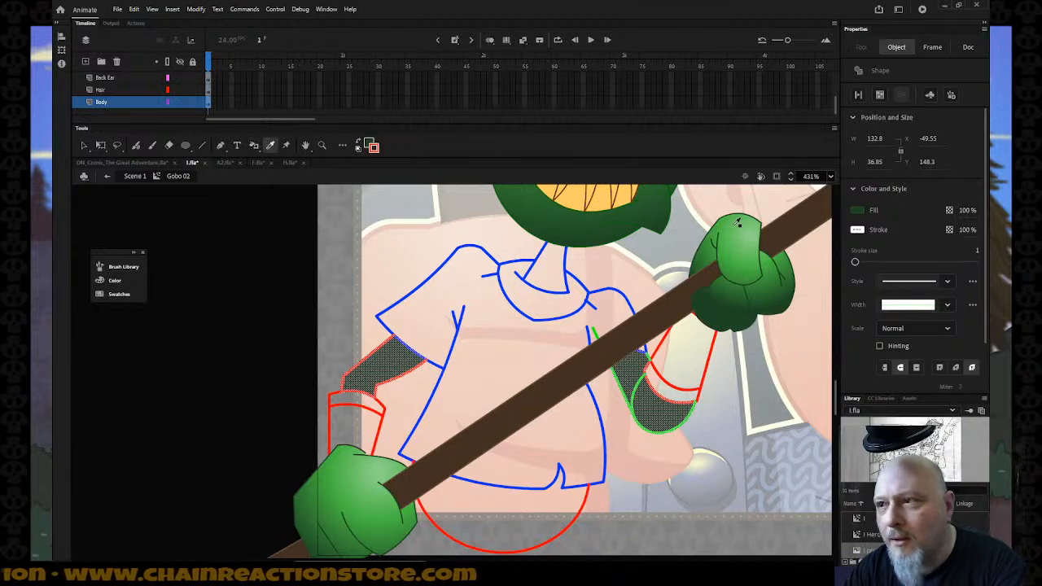
left_click(743, 209)
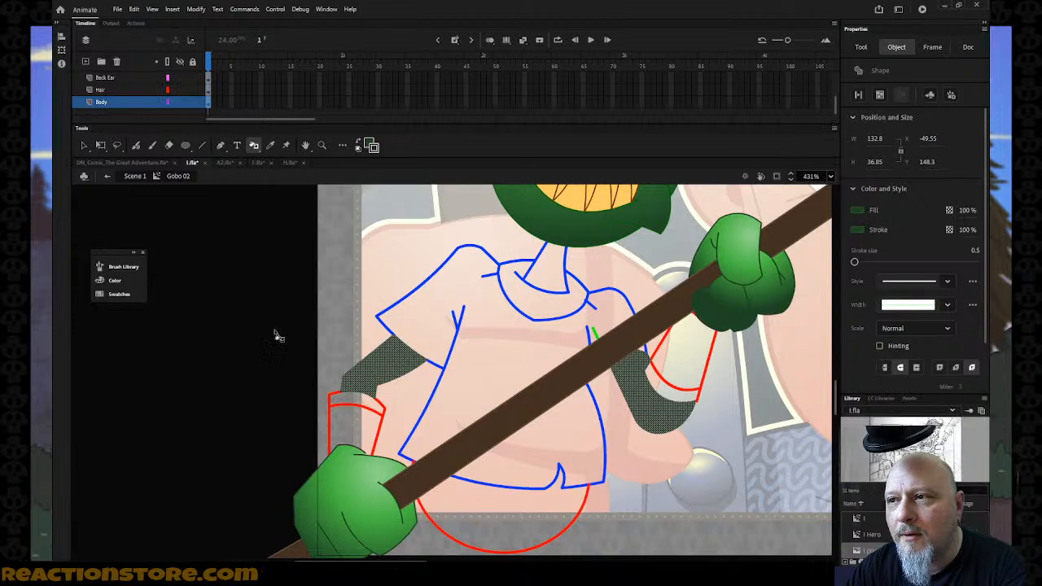
Step: Try to fill both selected arms with the green gradient sampled from the goblin's raised hand
key("i")
left_click(734, 235)
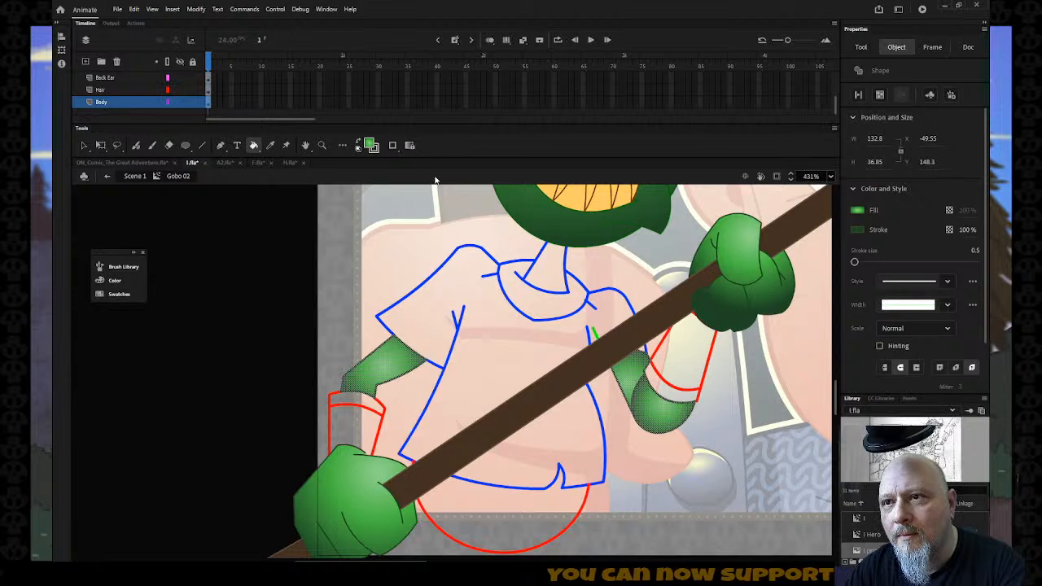
key("i")
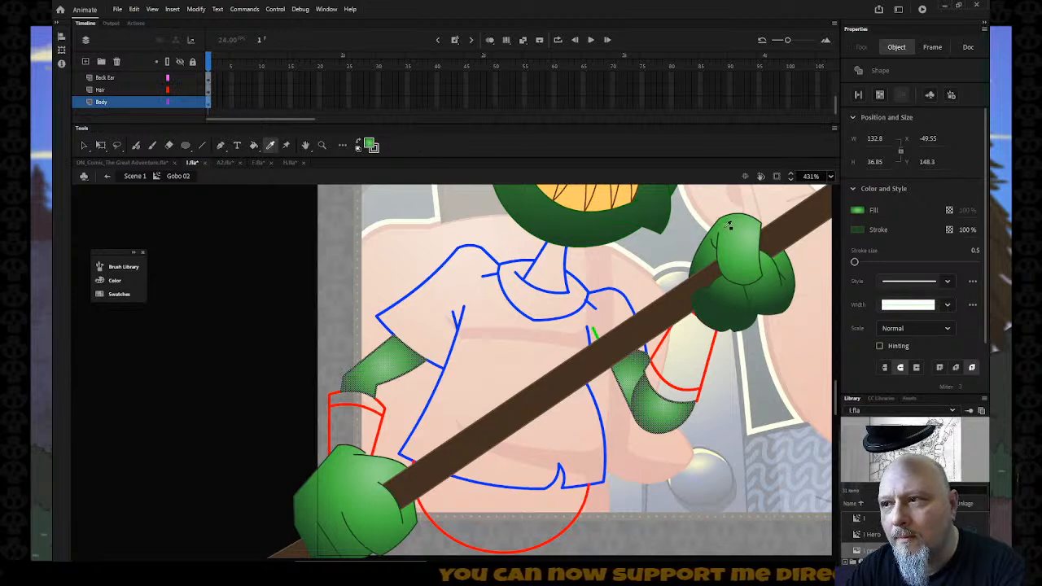
left_click(733, 229)
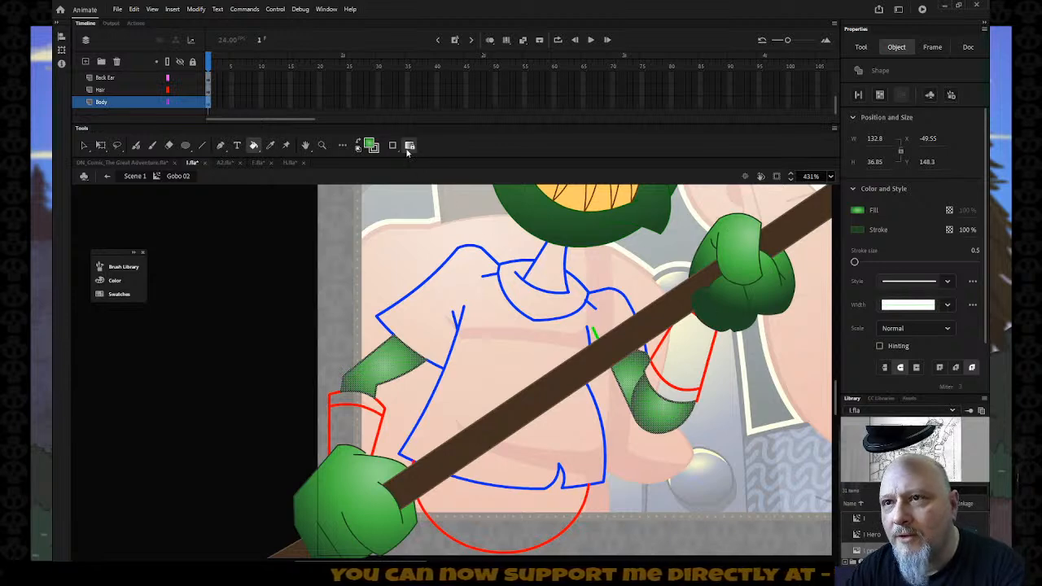
left_click(683, 436)
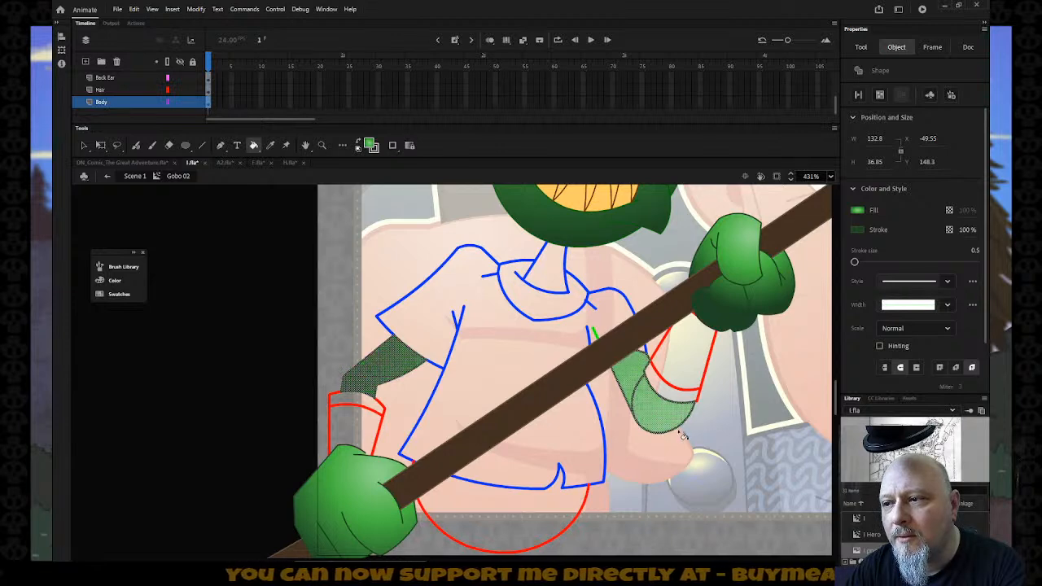
key("i")
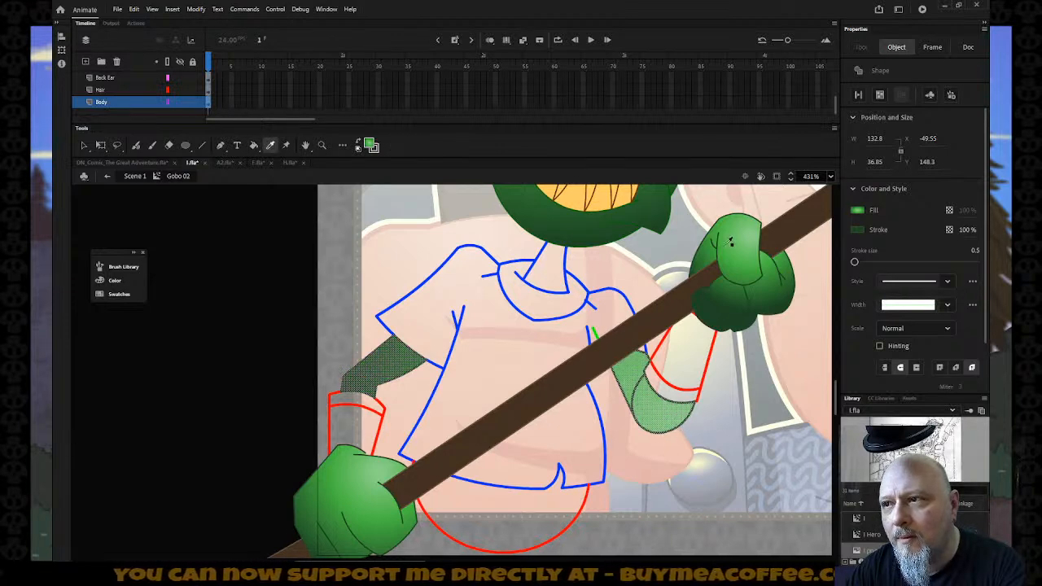
left_click(734, 246)
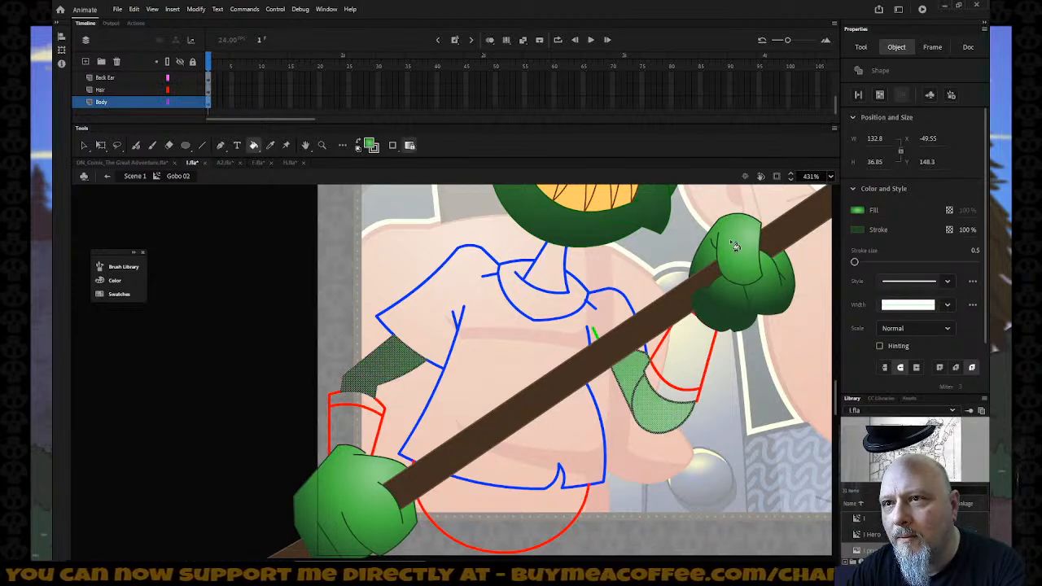
left_click(662, 430)
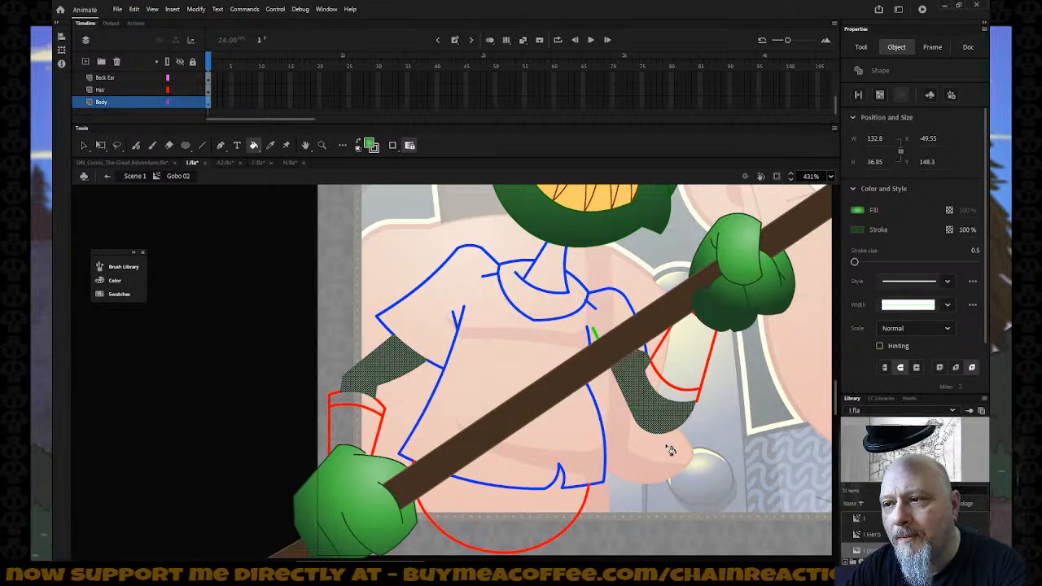
Step: Delete the leftover bright green line segment at the armpit of the far arm
left_click(84, 145)
left_click(170, 282)
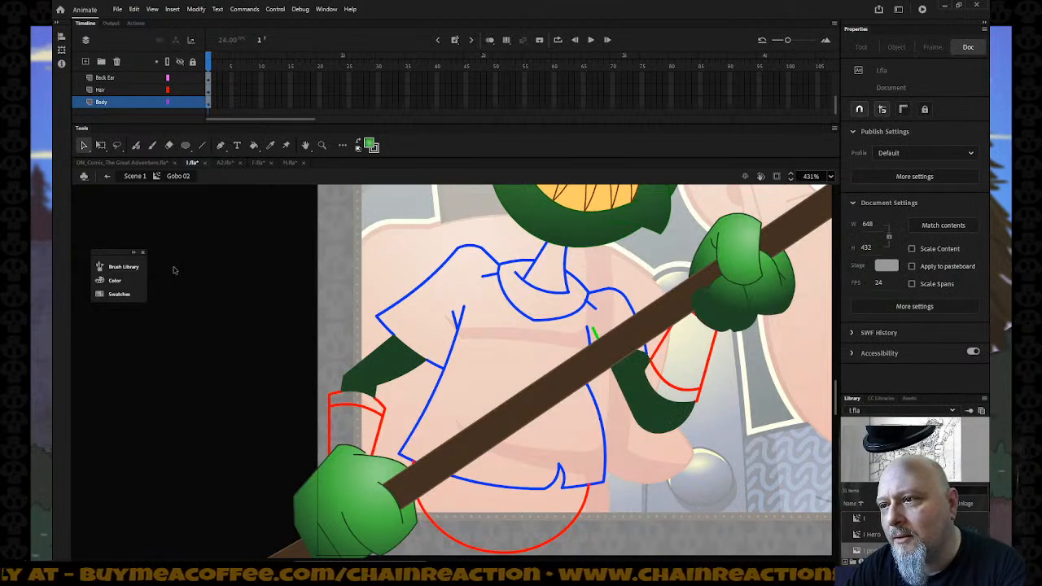
left_click(596, 334)
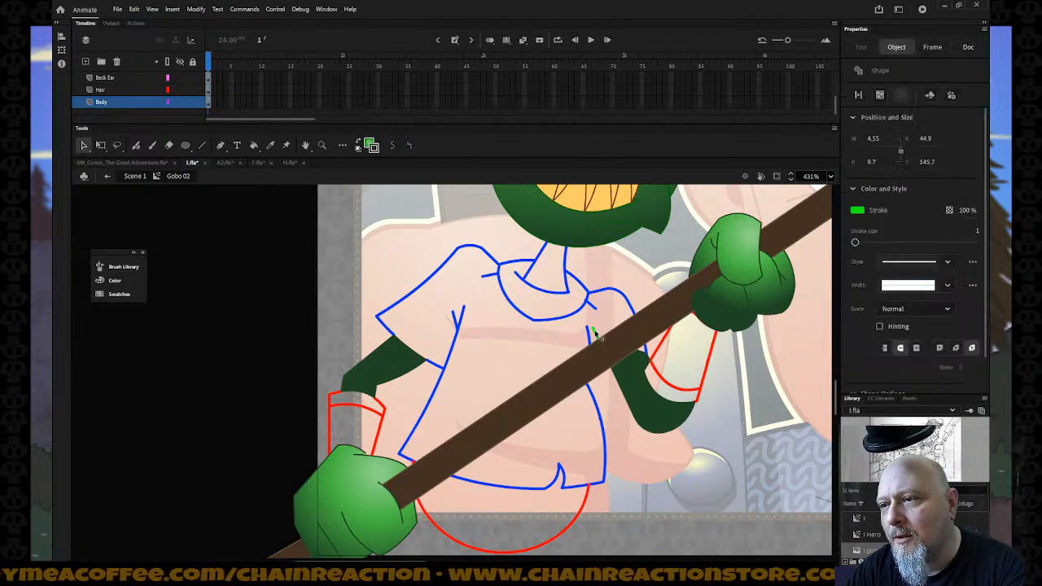
left_click(597, 341)
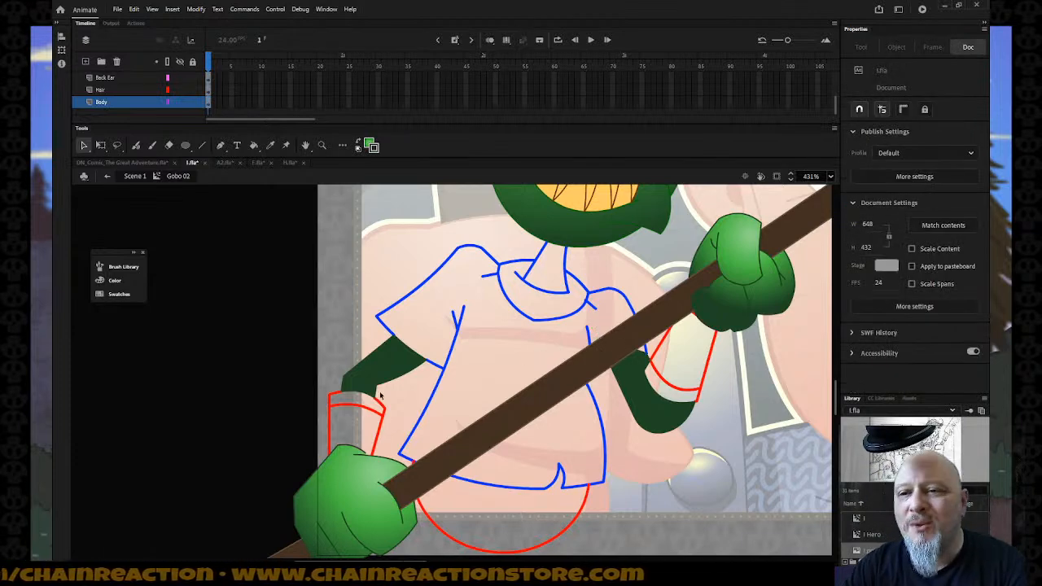
Step: Set the stroke size of the near bracer's elbow-side edge to 2
left_click(354, 397)
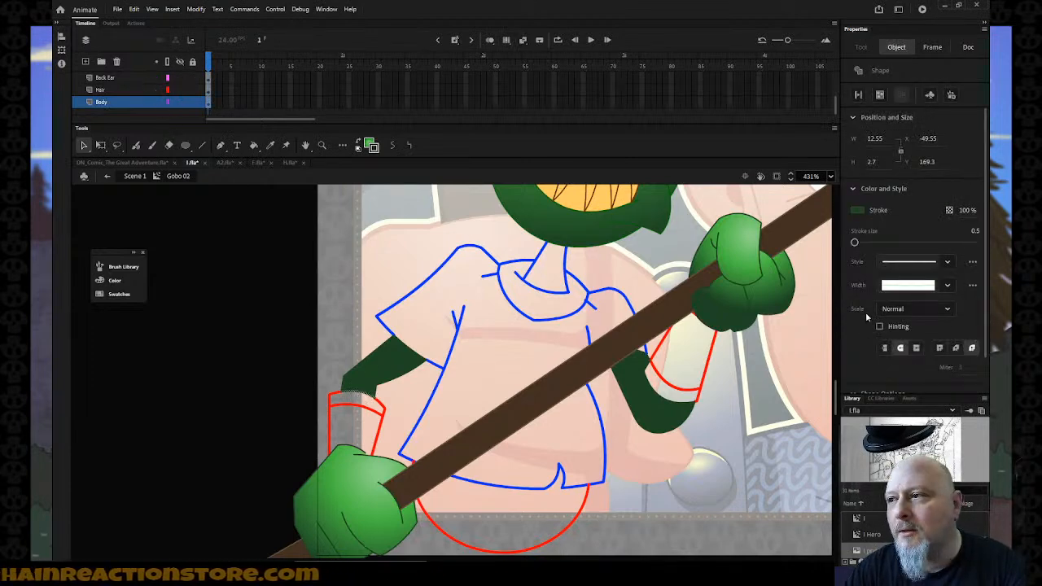
left_click(975, 232)
type("2")
key("Return")
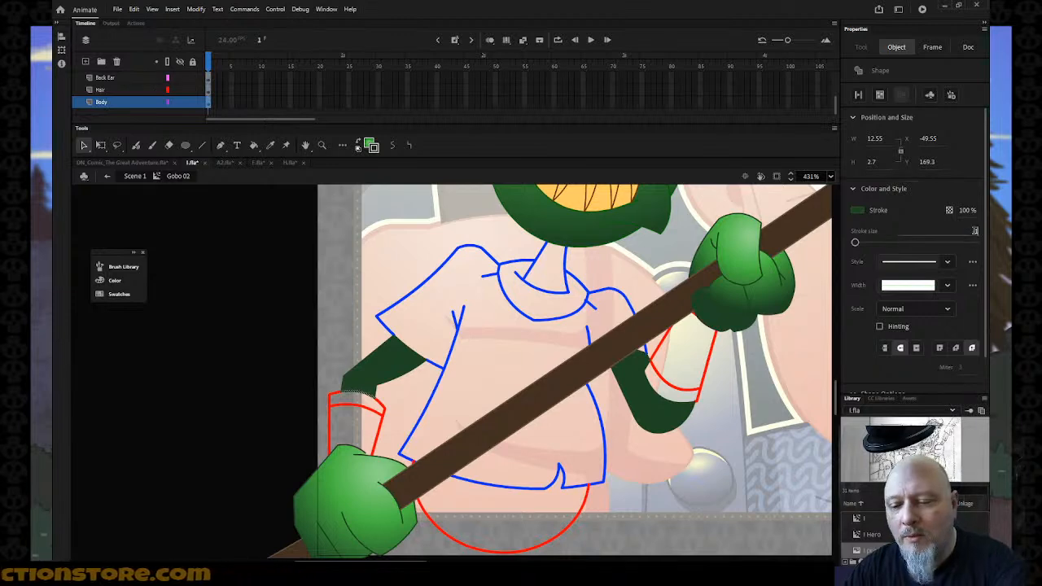
left_click(658, 464)
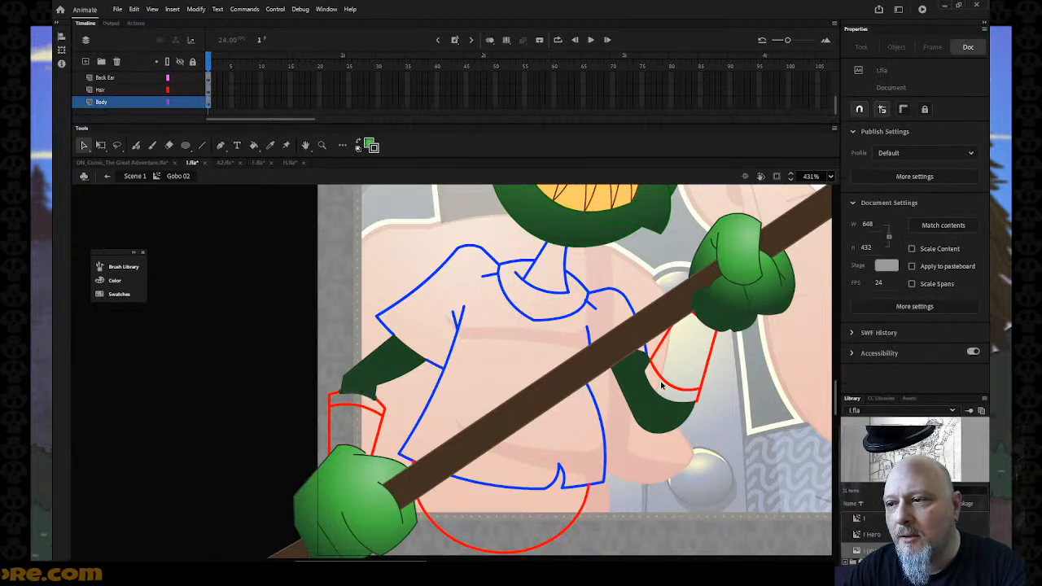
Step: Set the elbow-side edge of the far arm's bracer to stroke size 1 and color it red
left_click(650, 383)
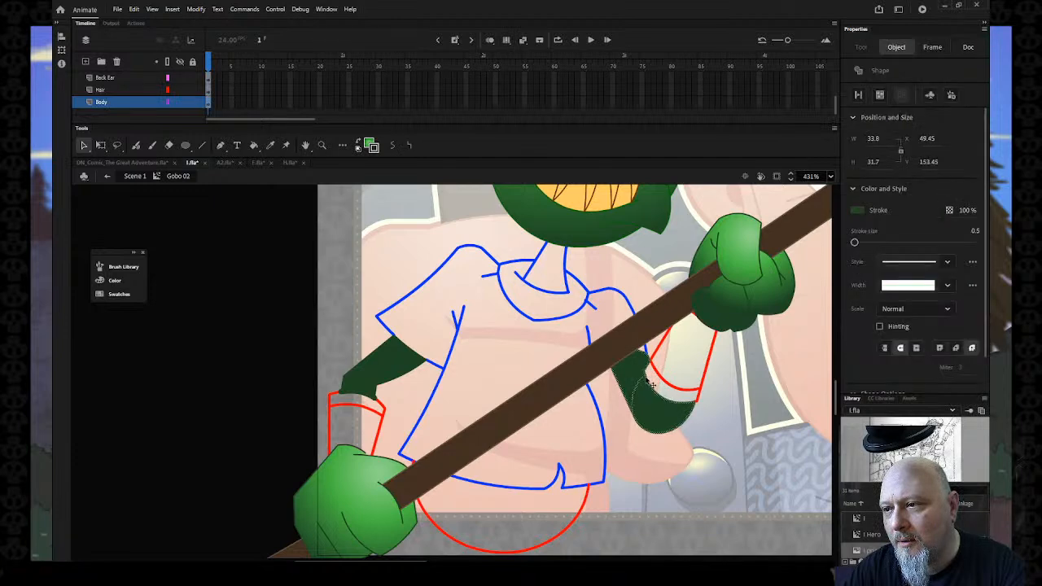
left_click(643, 401)
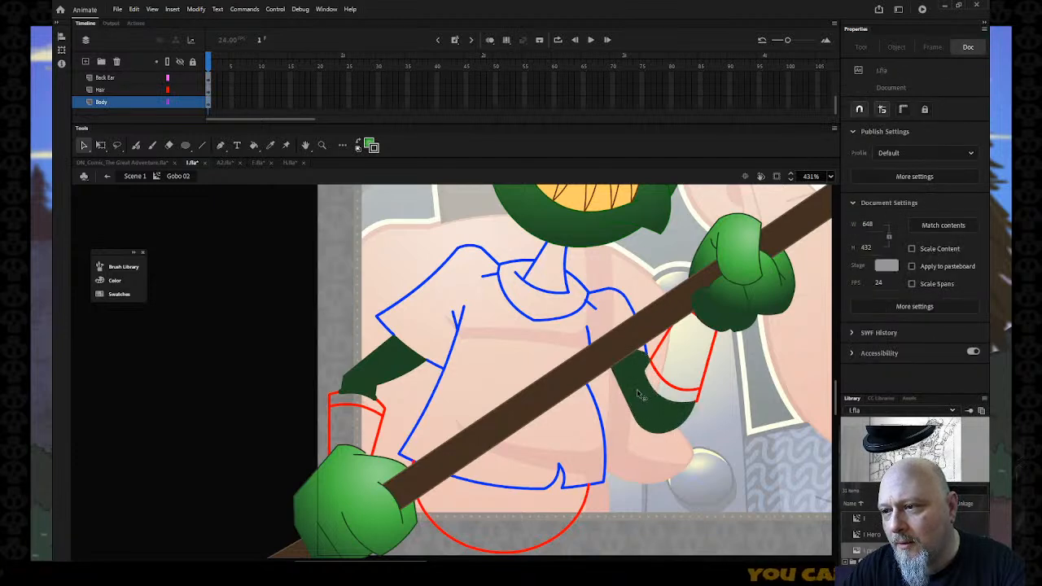
left_click(692, 405)
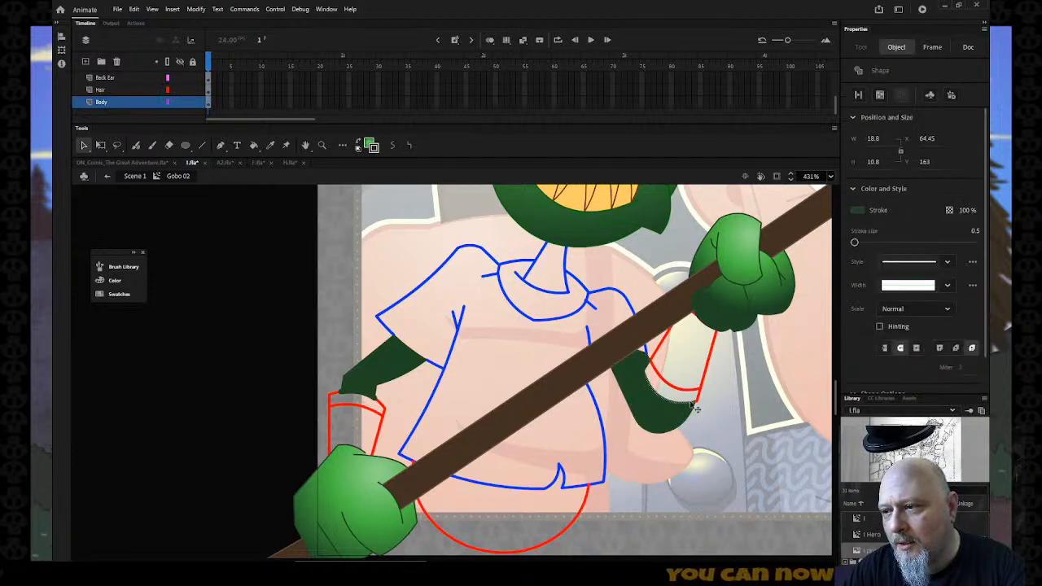
left_click(656, 379, "shift")
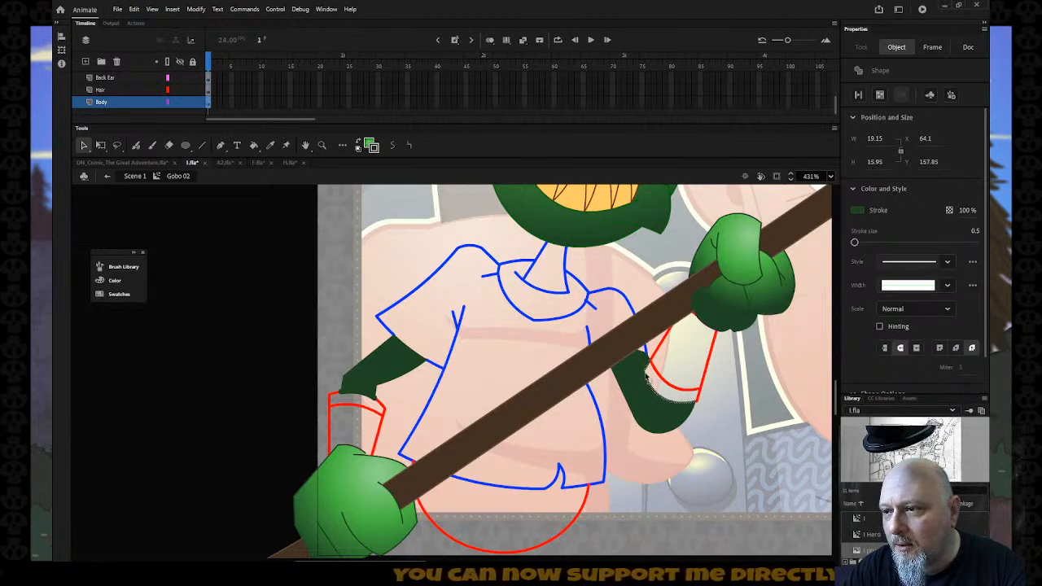
left_click(974, 232)
type("1")
key("Return")
left_click(374, 146)
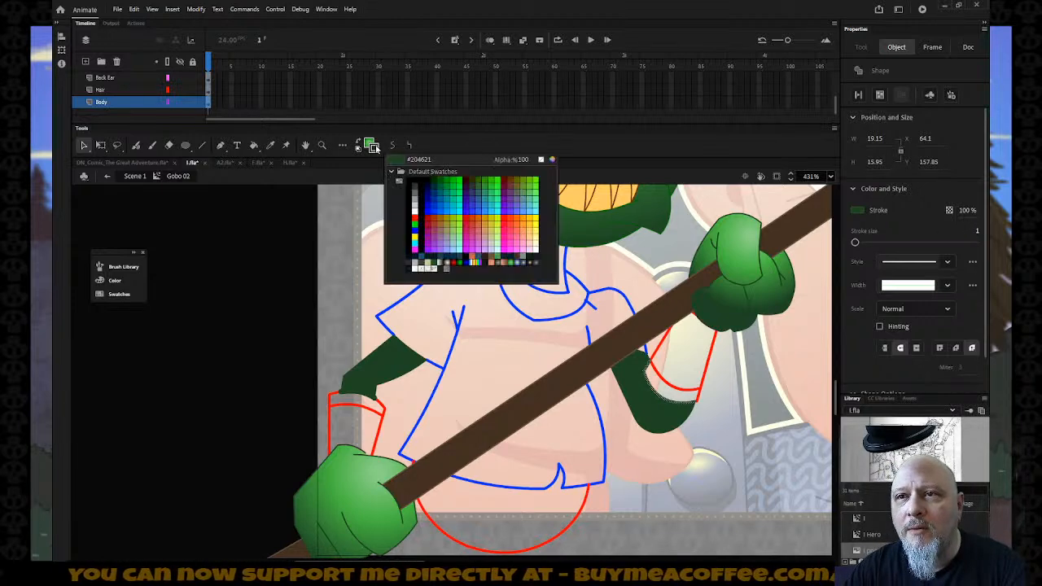
left_click(419, 223)
Step: Color the elbow-side edge of the near arm's bracer red and set its stroke size to 1
left_click(355, 395)
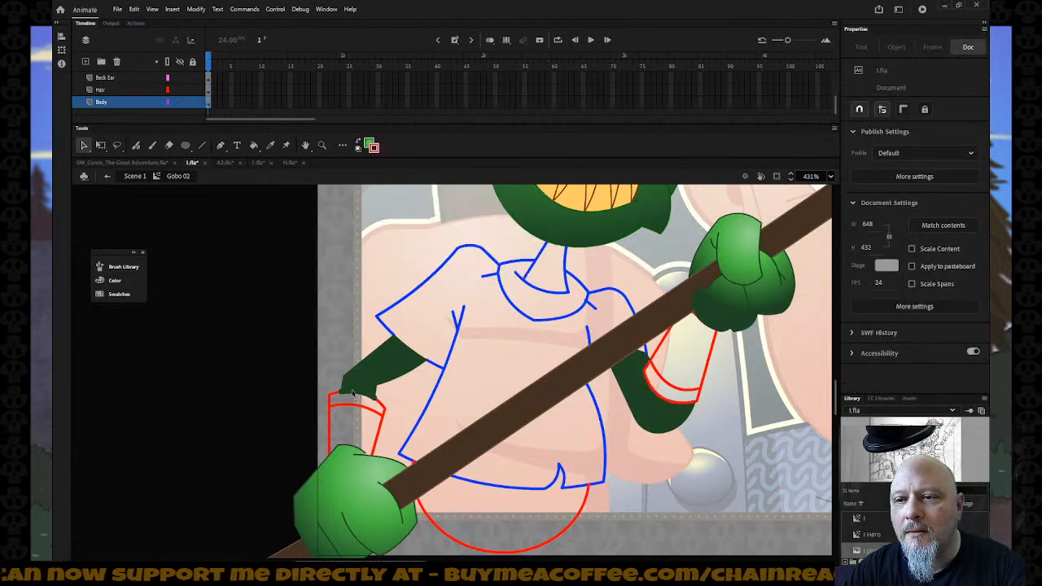
left_click(373, 146)
left_click(419, 222)
left_click(248, 271)
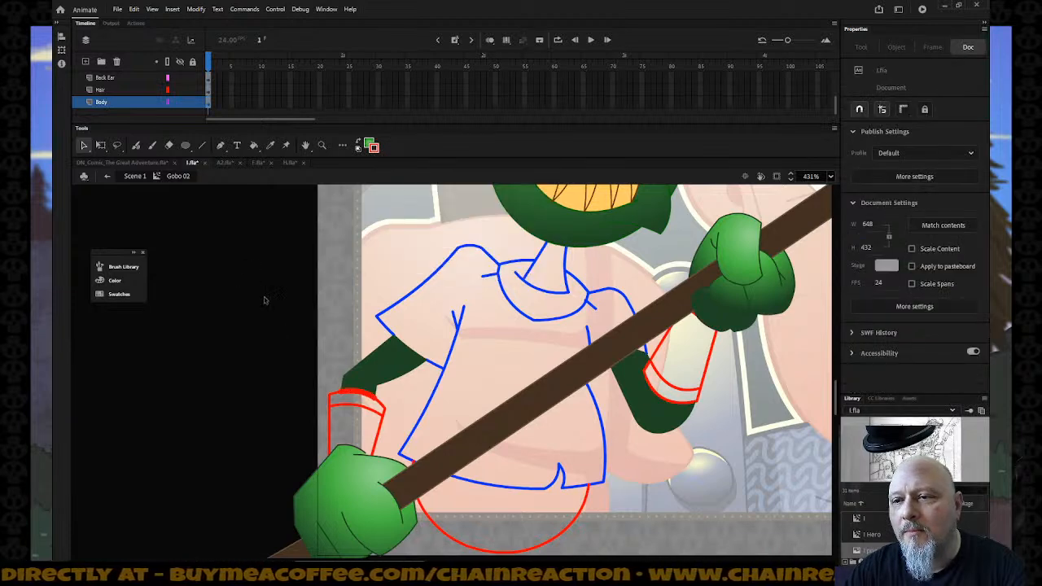
left_click(333, 396)
left_click(366, 395, "shift")
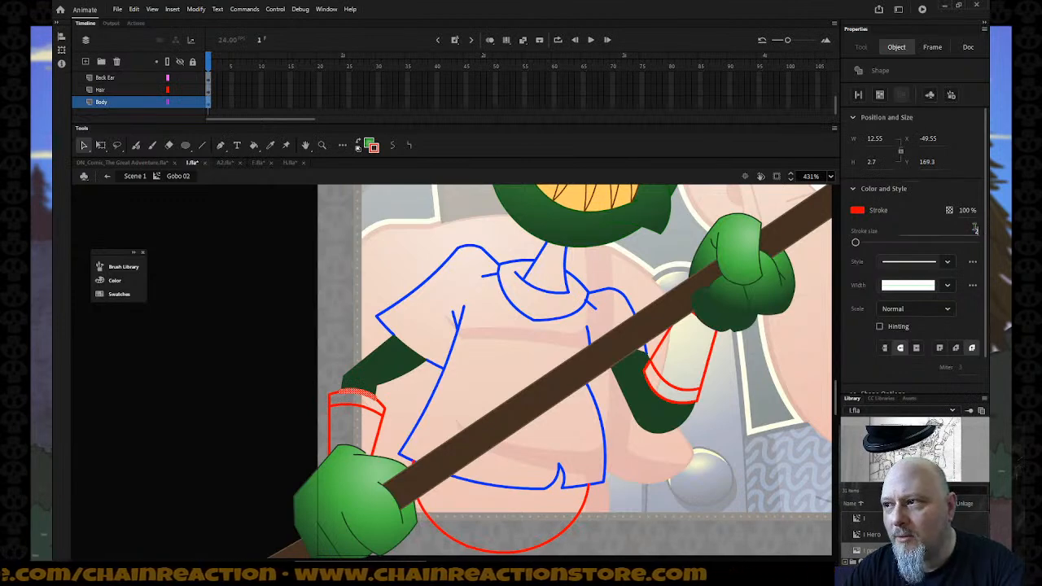
type("1")
key("Return")
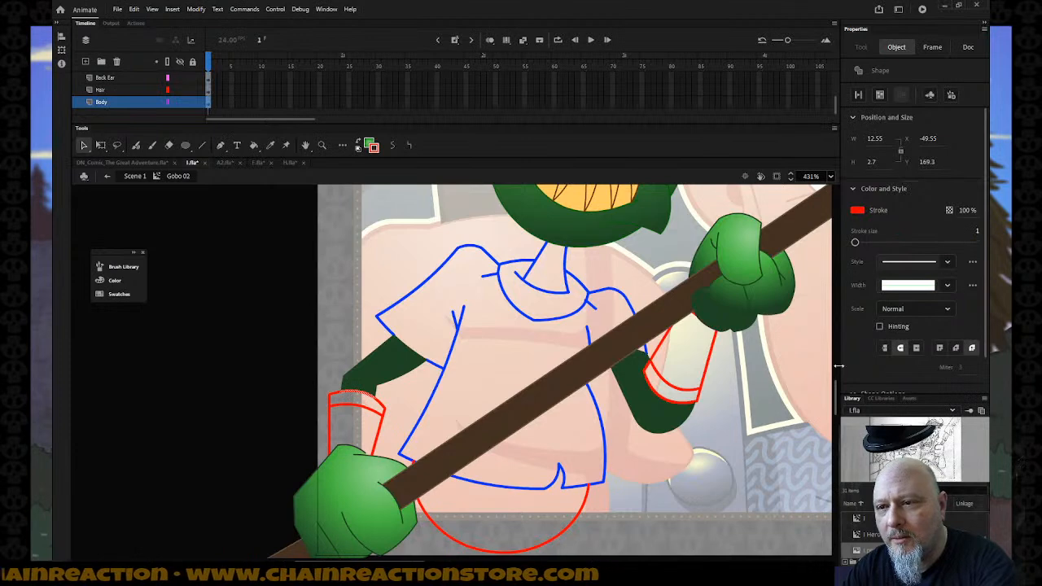
left_click(731, 461)
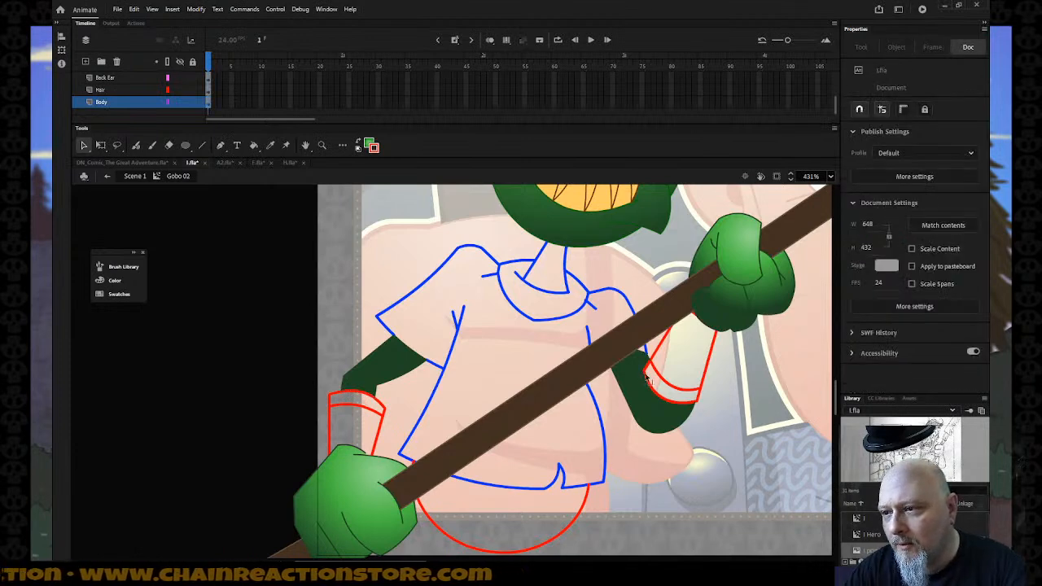
Step: Inspect the elbow-side corner of the raised arm's bracer up close and then the whole goblin figure
left_click(649, 383)
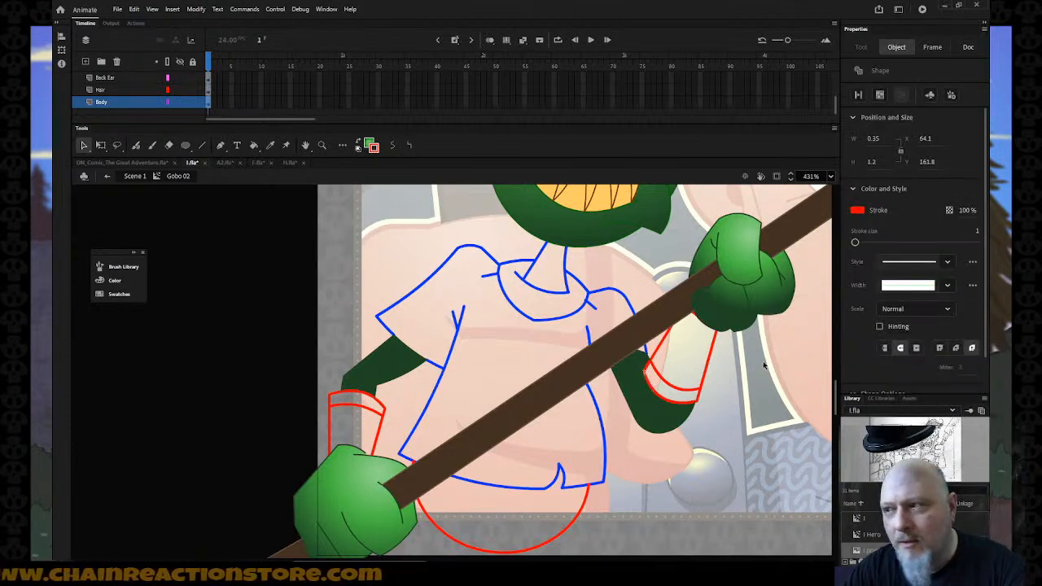
key("z")
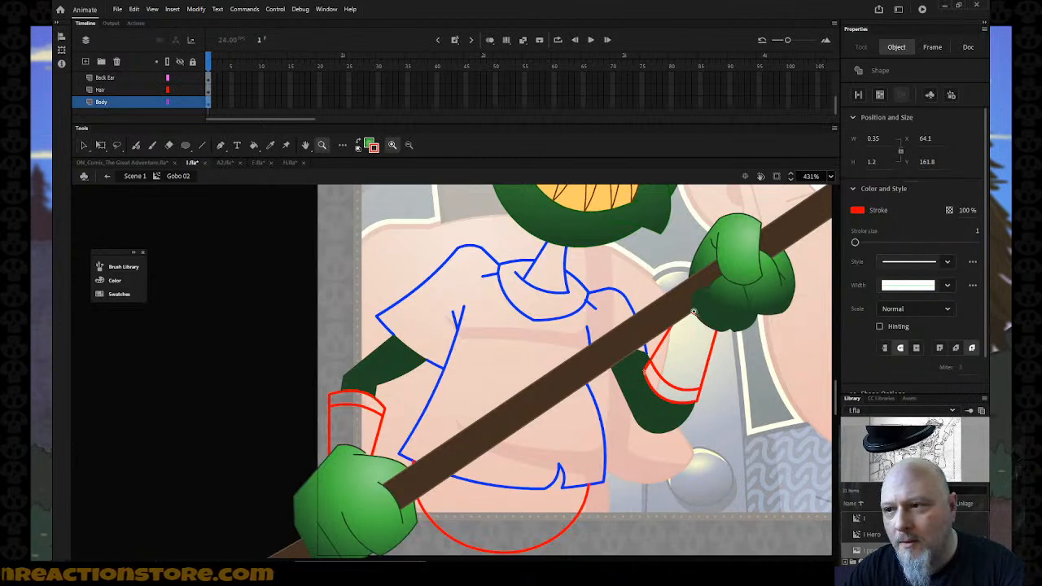
left_click_drag(610, 342, 689, 417)
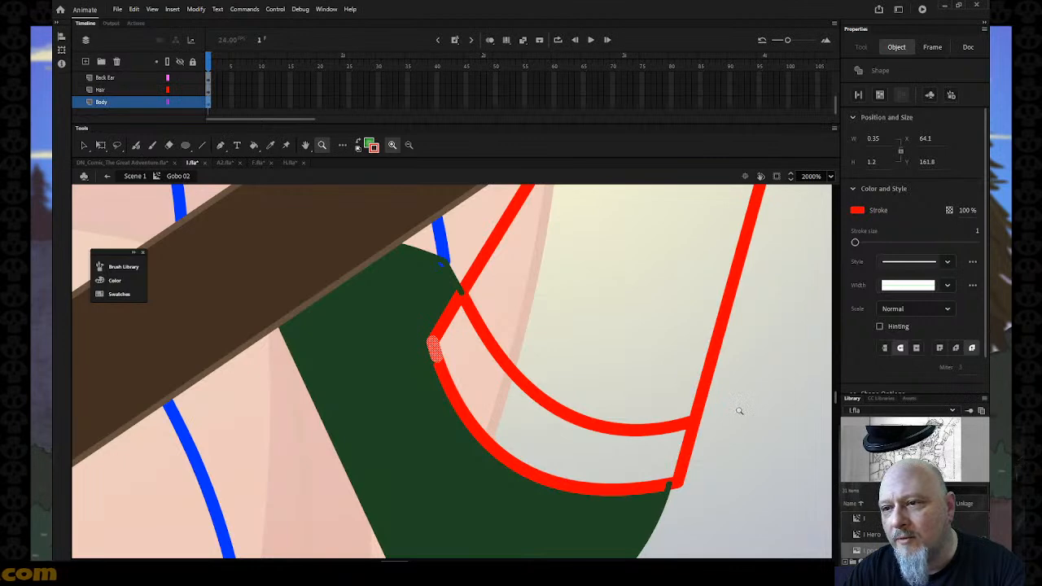
key("v")
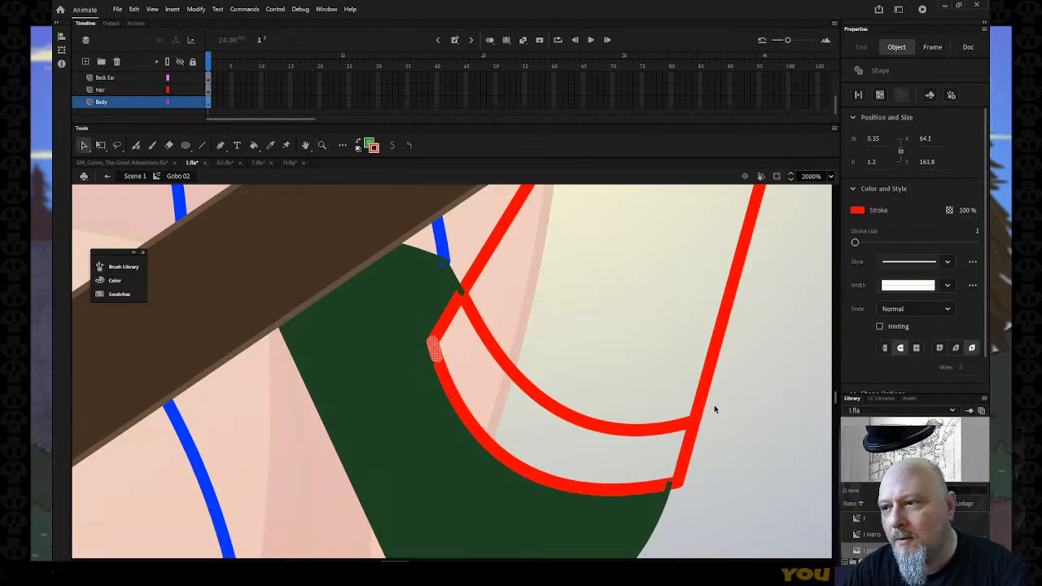
left_click(722, 404)
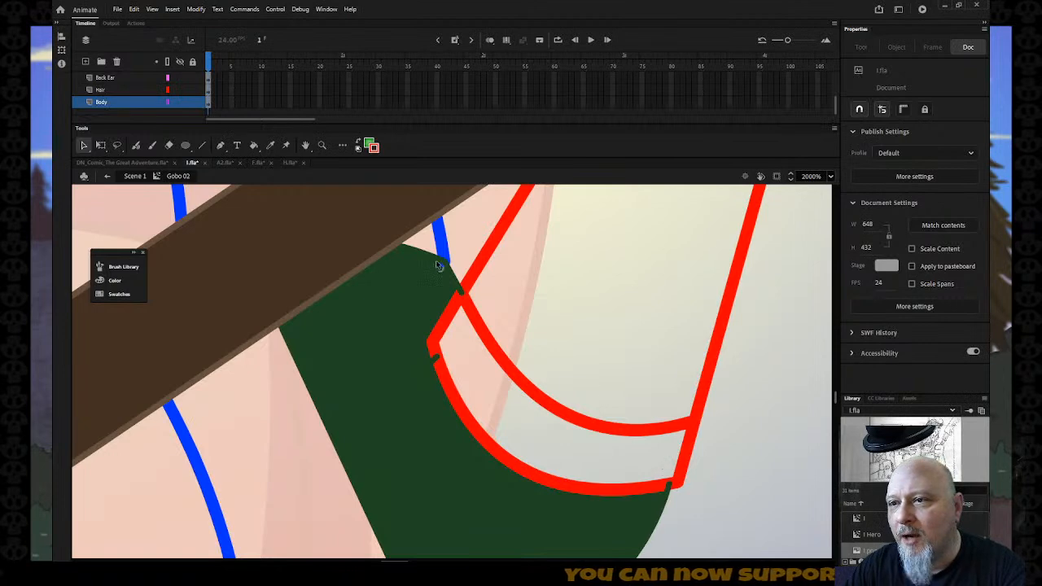
left_click(452, 279)
left_click(539, 309)
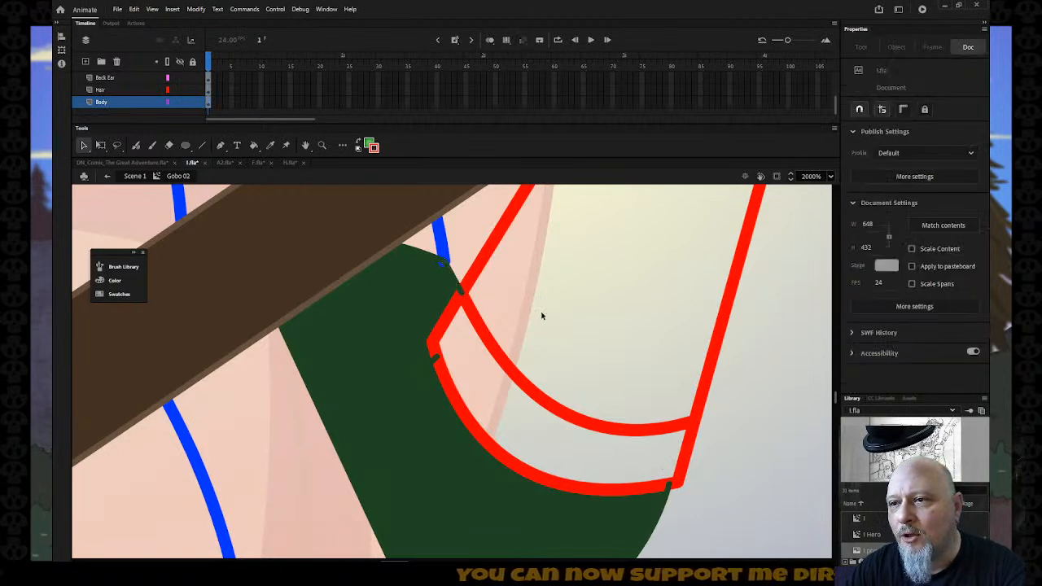
key("z")
left_click(547, 324, "alt")
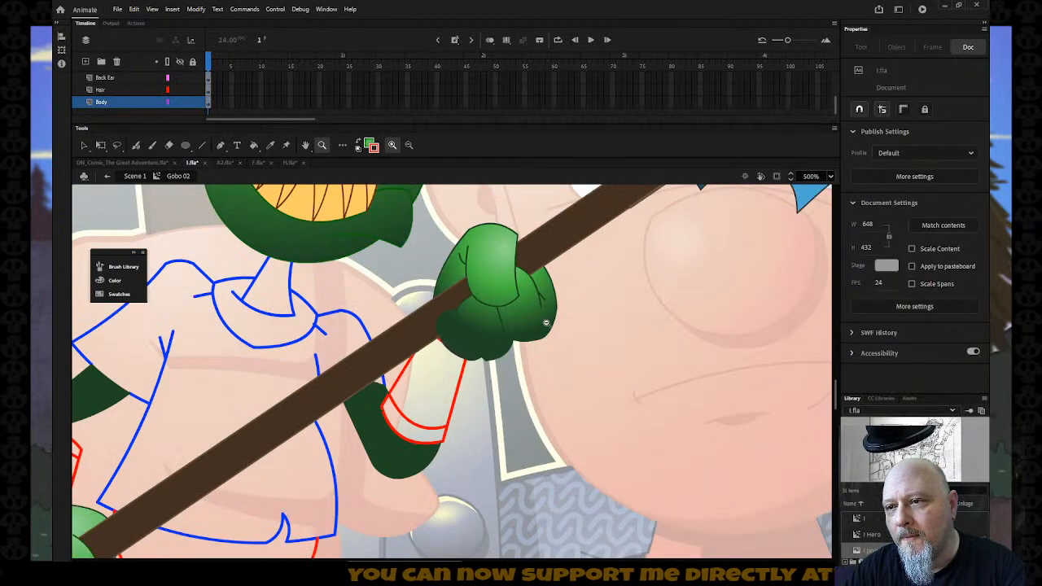
left_click(546, 323, "alt")
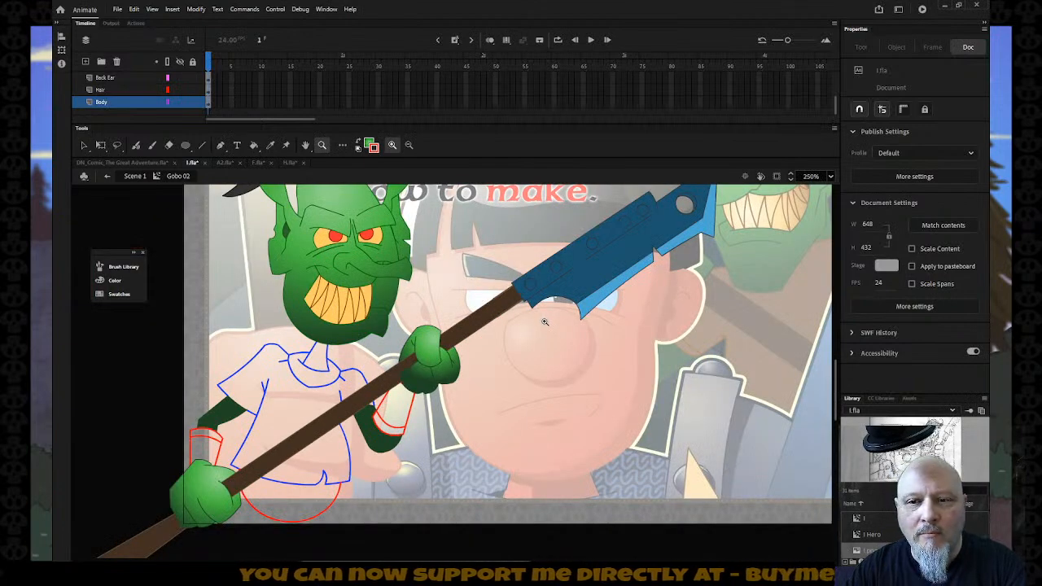
left_click(513, 353, "alt")
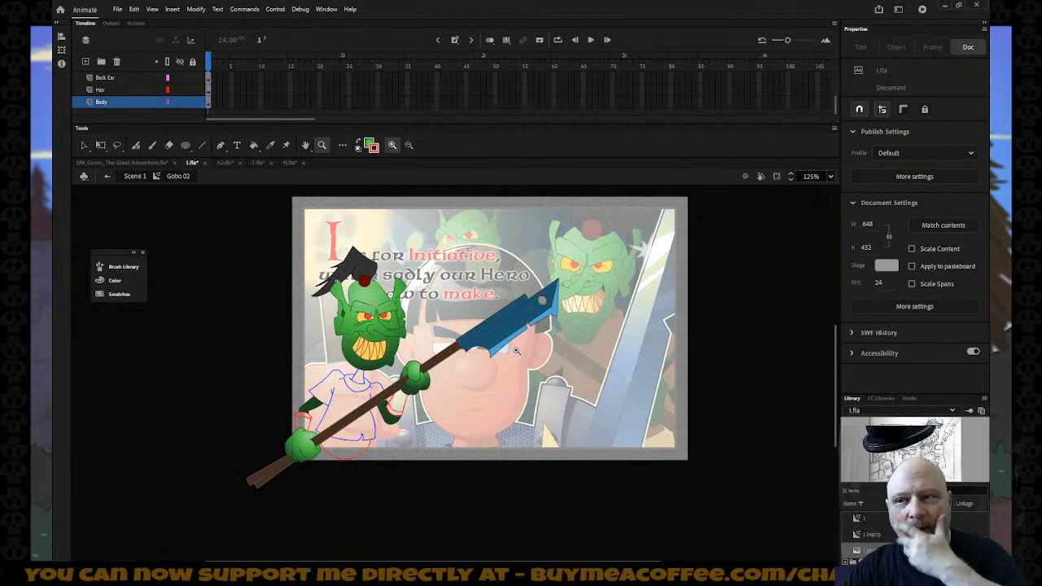
Step: Sample the brown of the leader goblin's clothing in Scene 1 and fill Gobo 02's shirt and sleeves with it
left_click(135, 176)
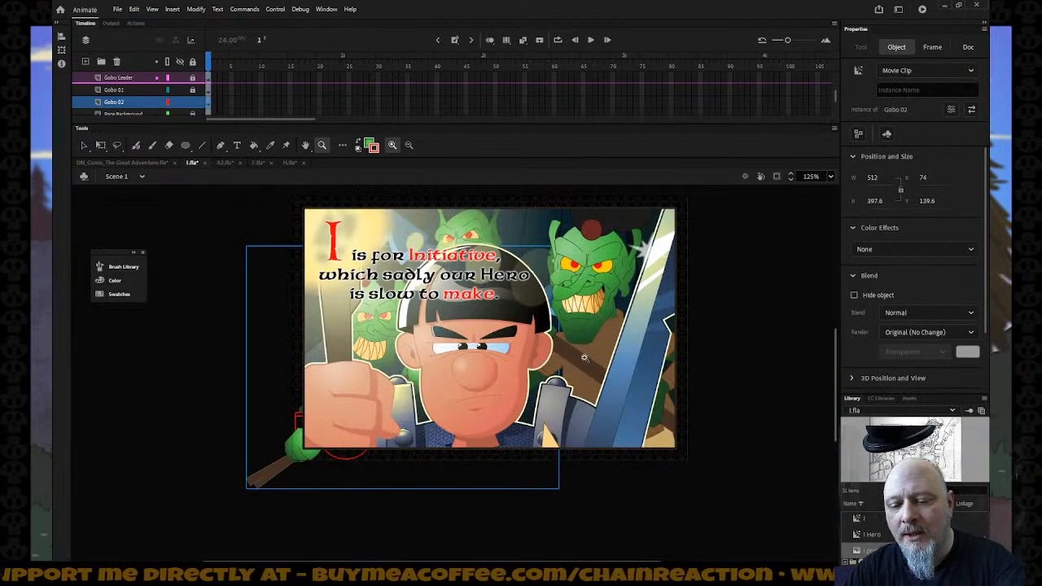
key("i")
left_click(604, 336)
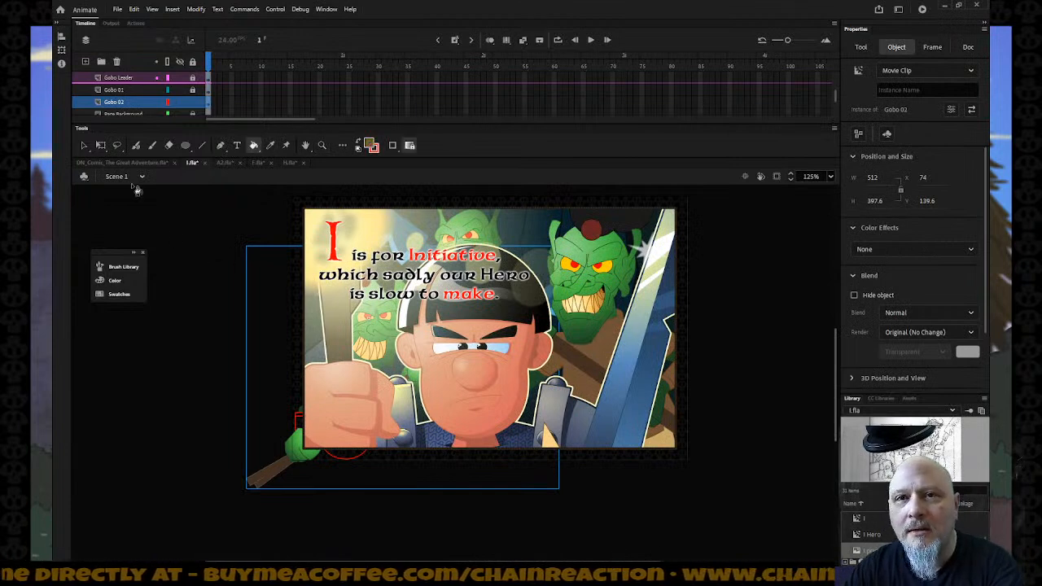
left_click(84, 145)
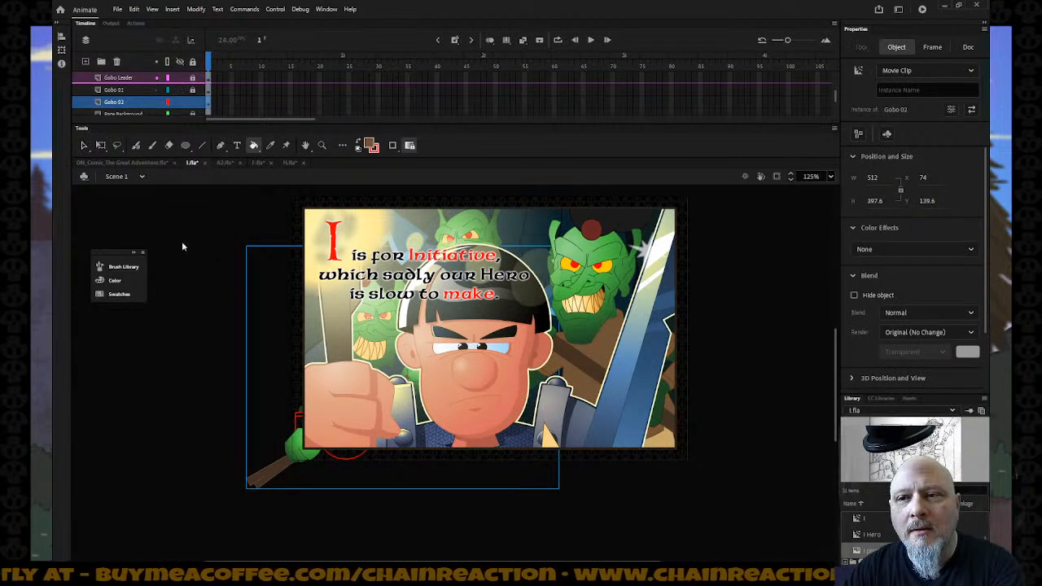
left_click(374, 336)
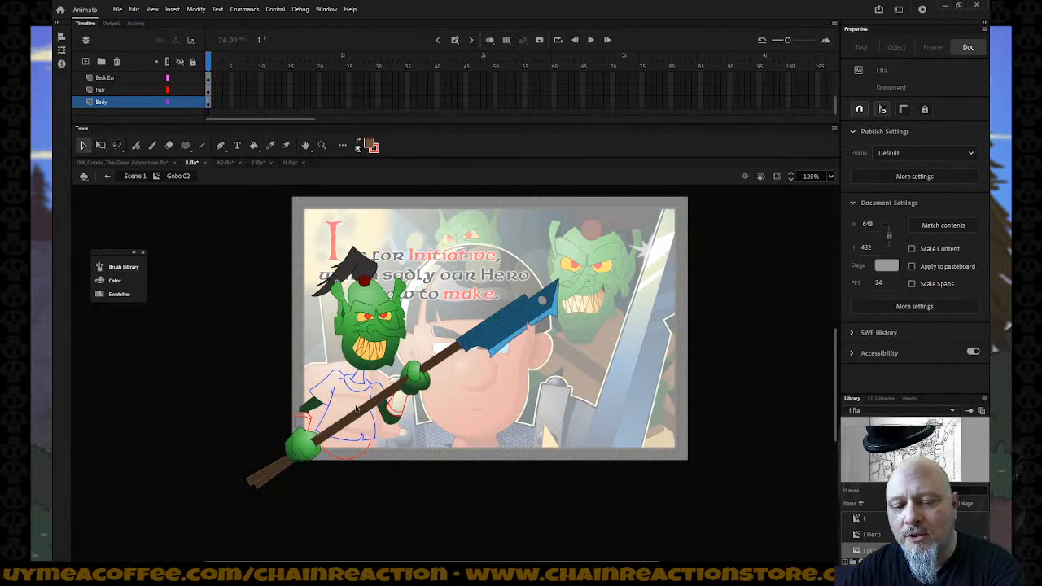
key("k")
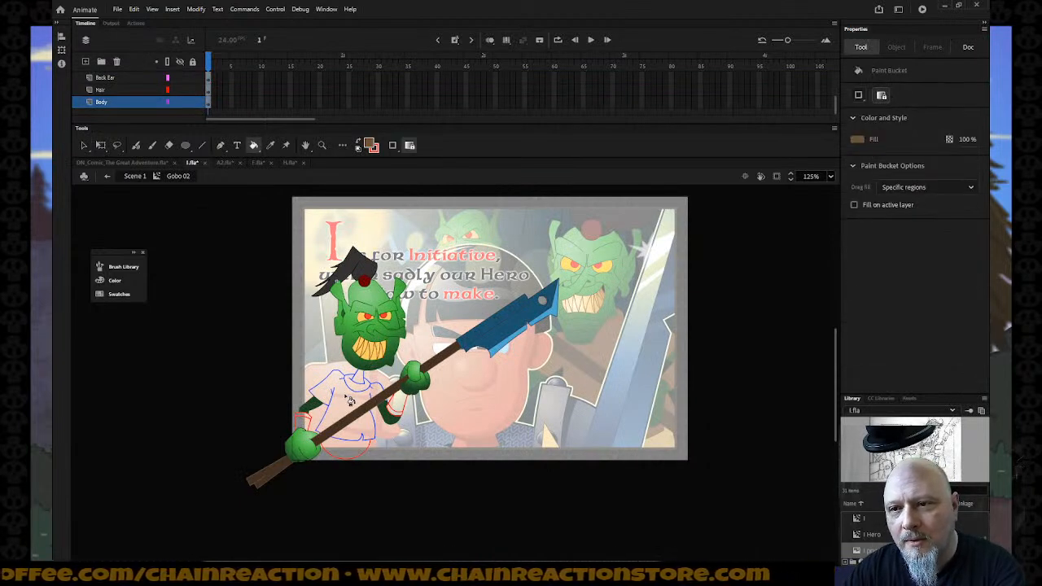
left_click(356, 392)
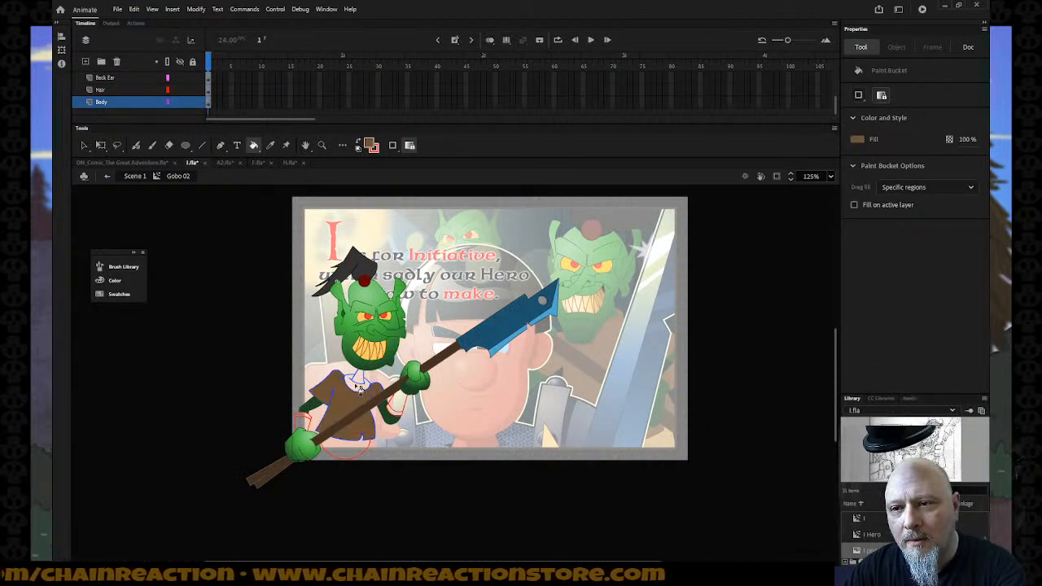
Step: Hide the layers covering the Body artwork and close the open upper end of the neck with a line
key("z")
left_click_drag(314, 334, 403, 413)
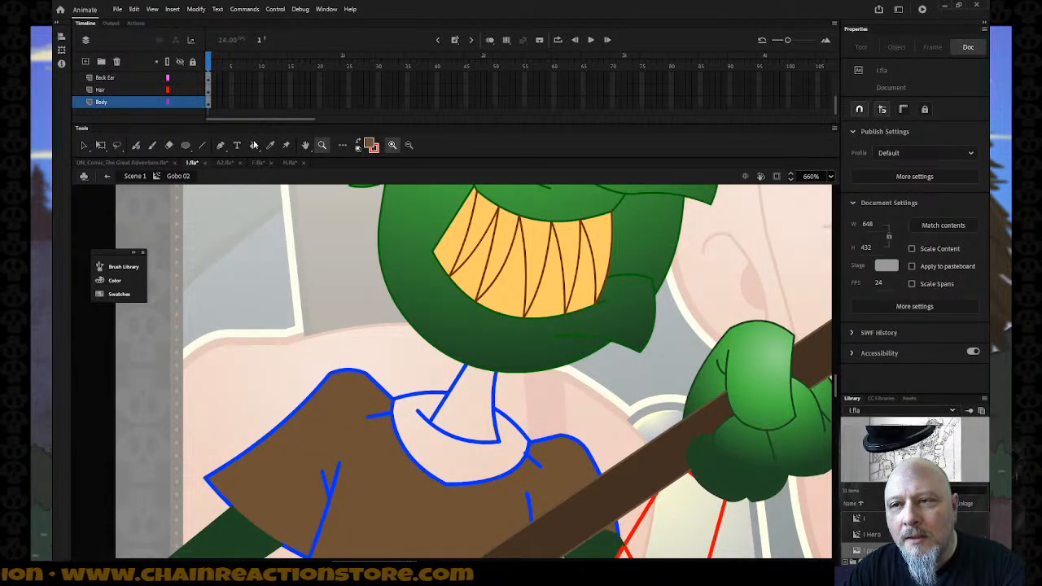
left_click_drag(179, 102, 179, 90)
left_click(179, 102)
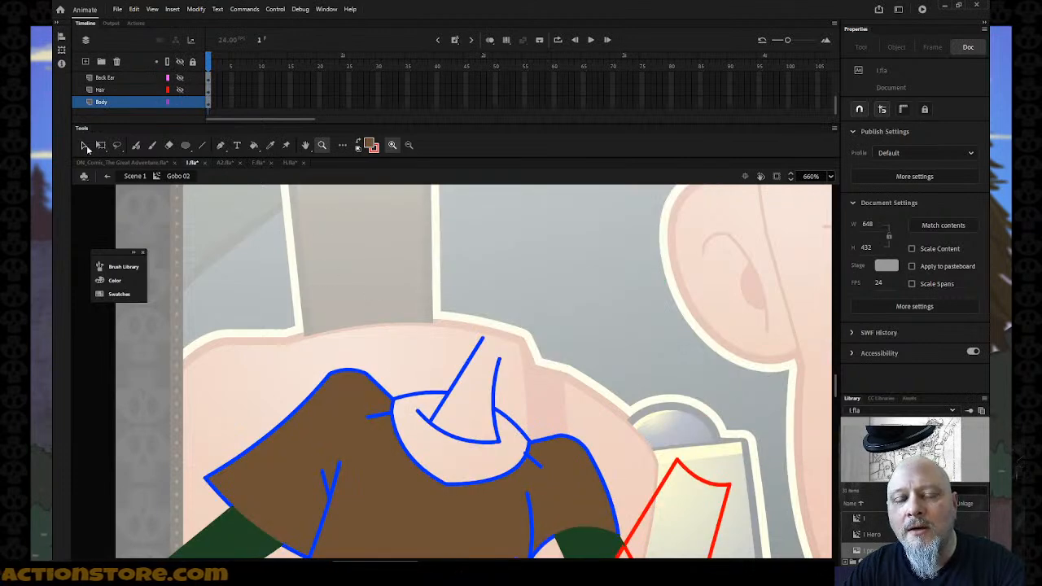
key("n")
mouse_move(481, 335)
left_mouse_down()
mouse_move(499, 360)
mouse_move(507, 343)
left_mouse_up()
key("v")
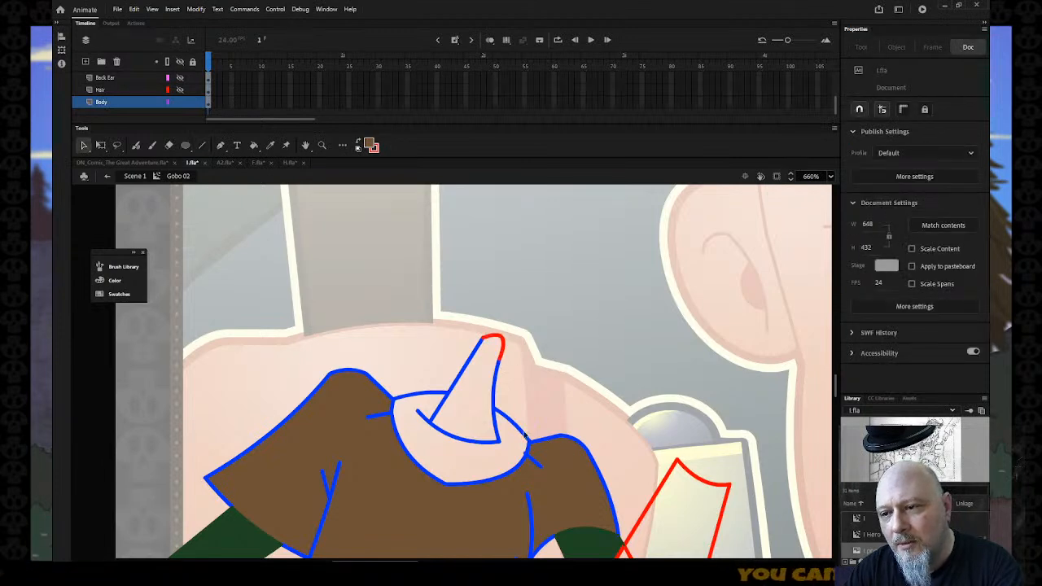
Step: Fill the inside of the collar with the shirt's brown and the neck with the green gradient sampled from the arm
key("k")
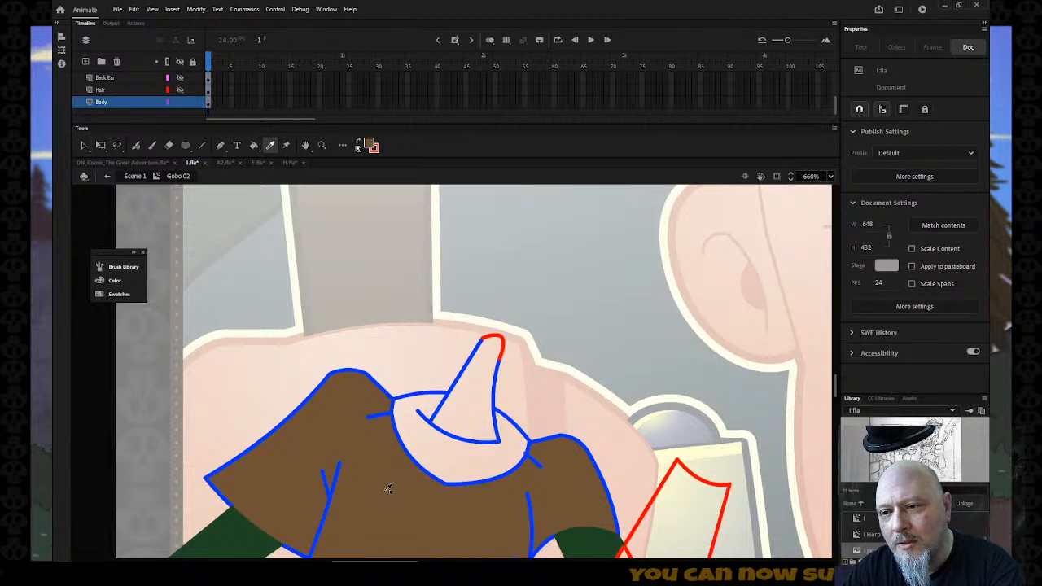
left_click(393, 146)
left_click(407, 155)
left_click(415, 424)
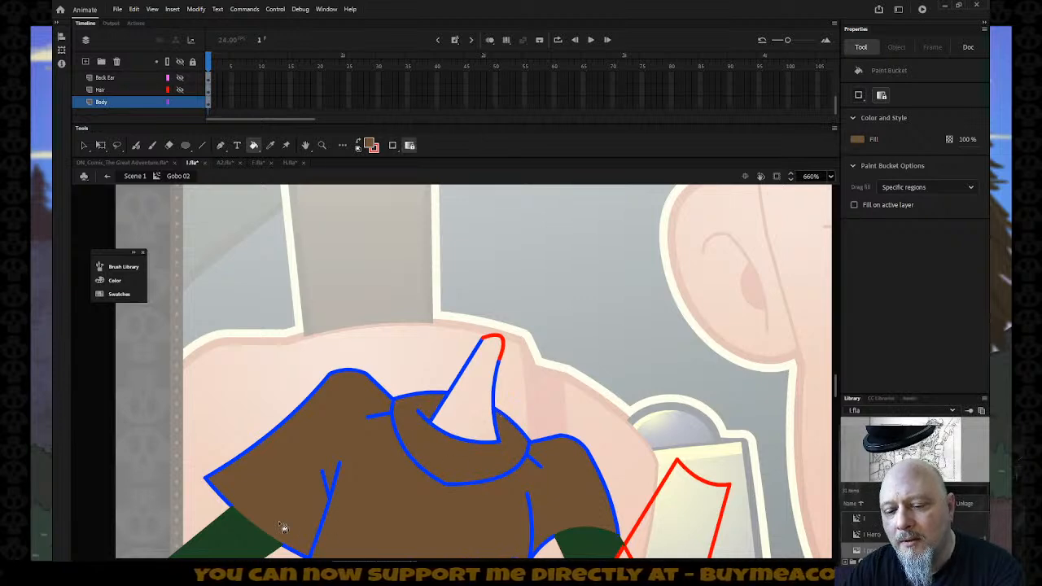
key("i")
left_click(242, 530)
left_click(456, 414)
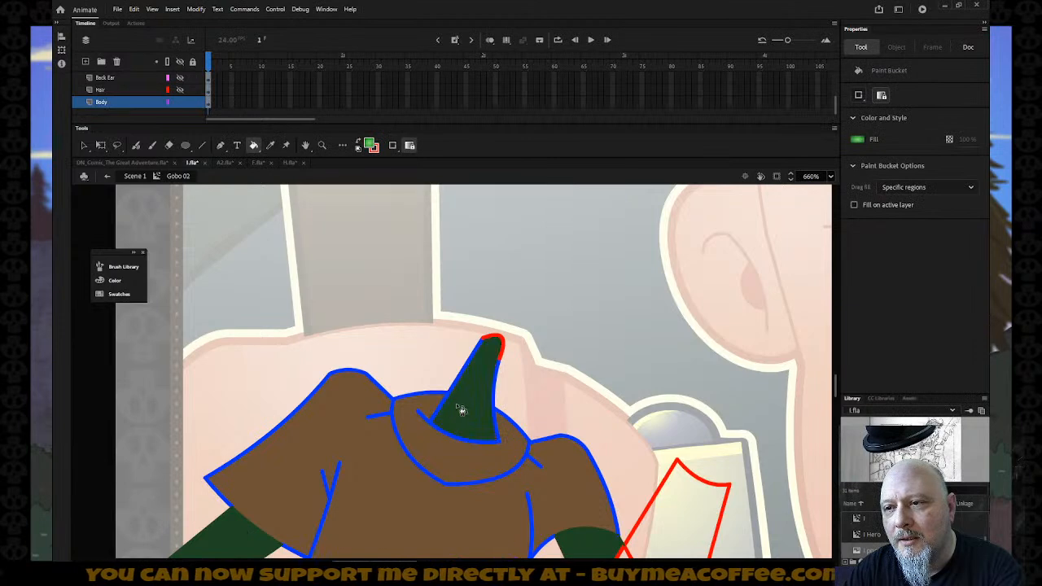
Step: Fill the cuff bands and main sections of both forearm bracers with dark brown #663300
scroll(458, 397, "down", 5)
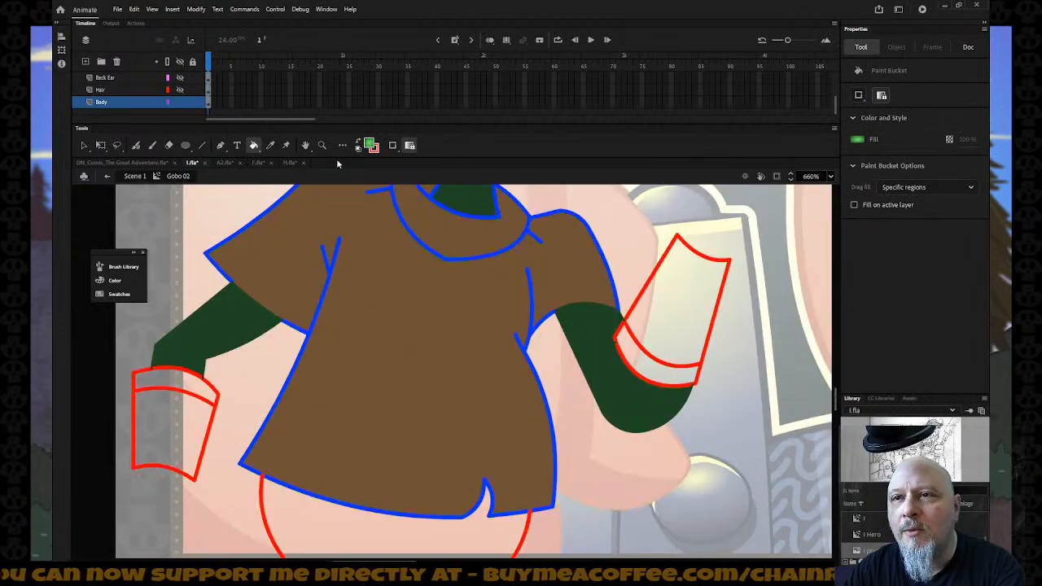
left_click(370, 145)
left_click(359, 280)
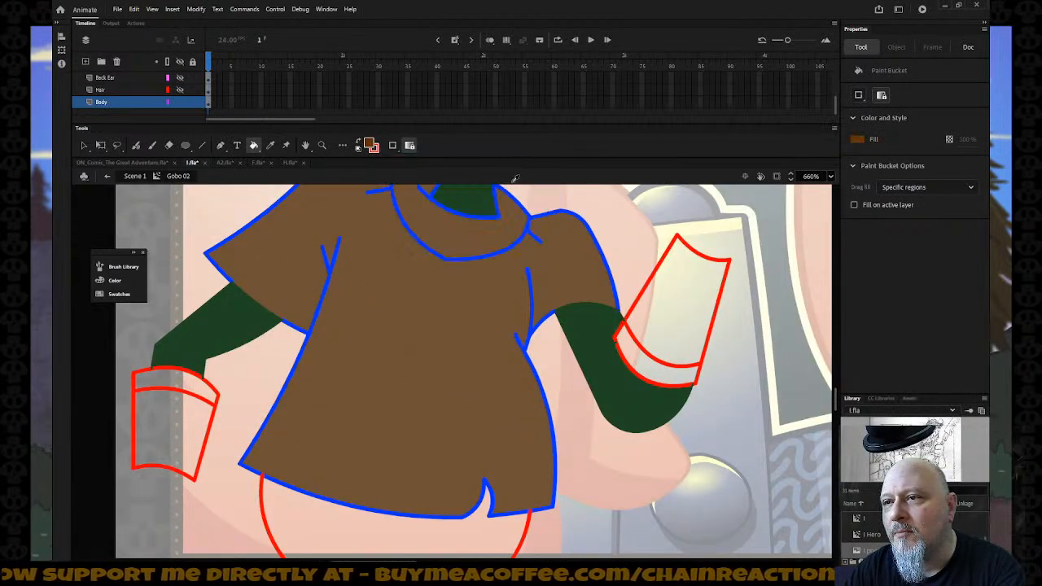
left_click(174, 385)
left_click(166, 425)
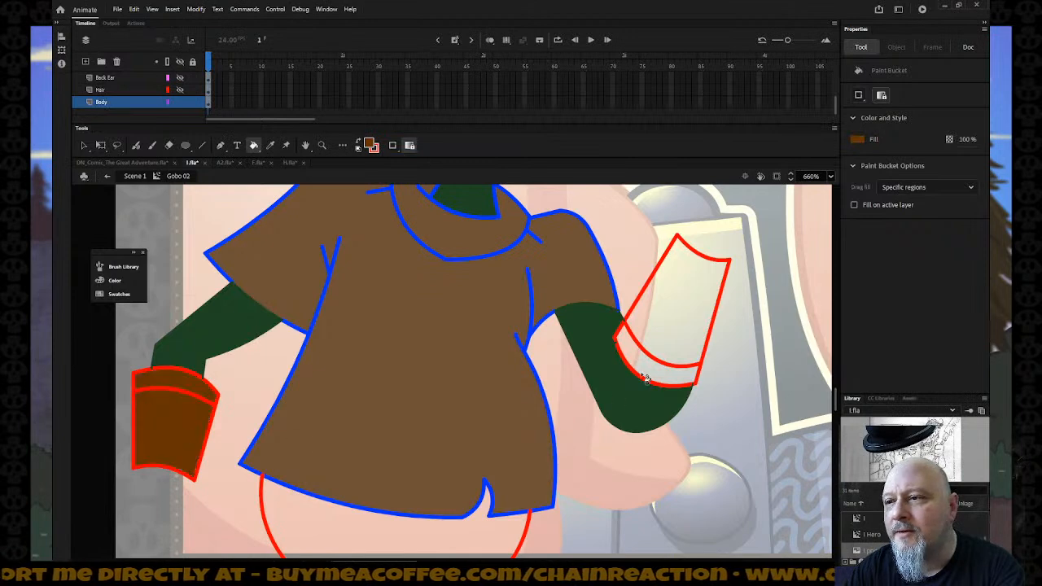
left_click(666, 350)
left_click(673, 329)
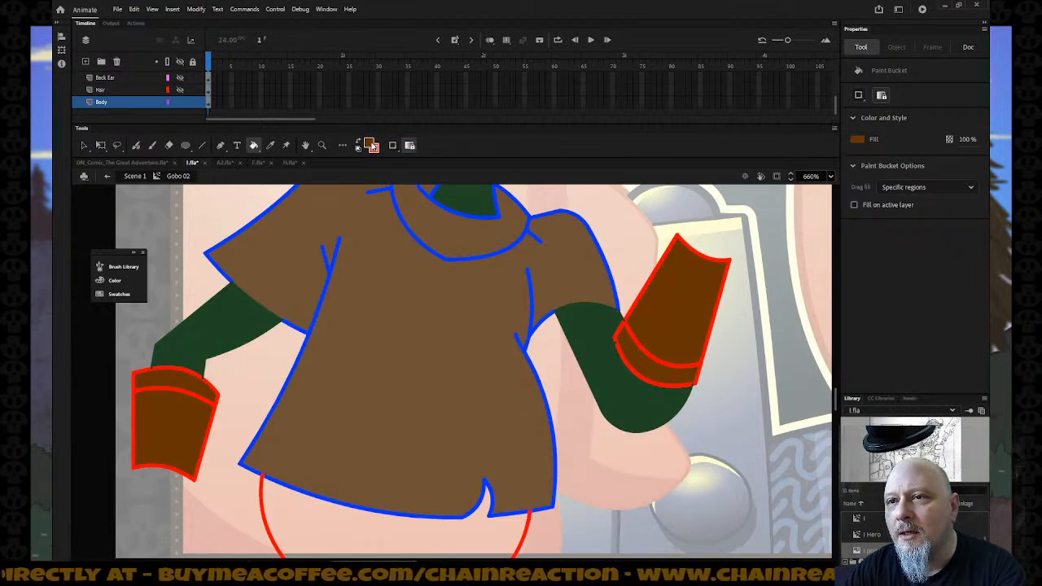
left_click(373, 147)
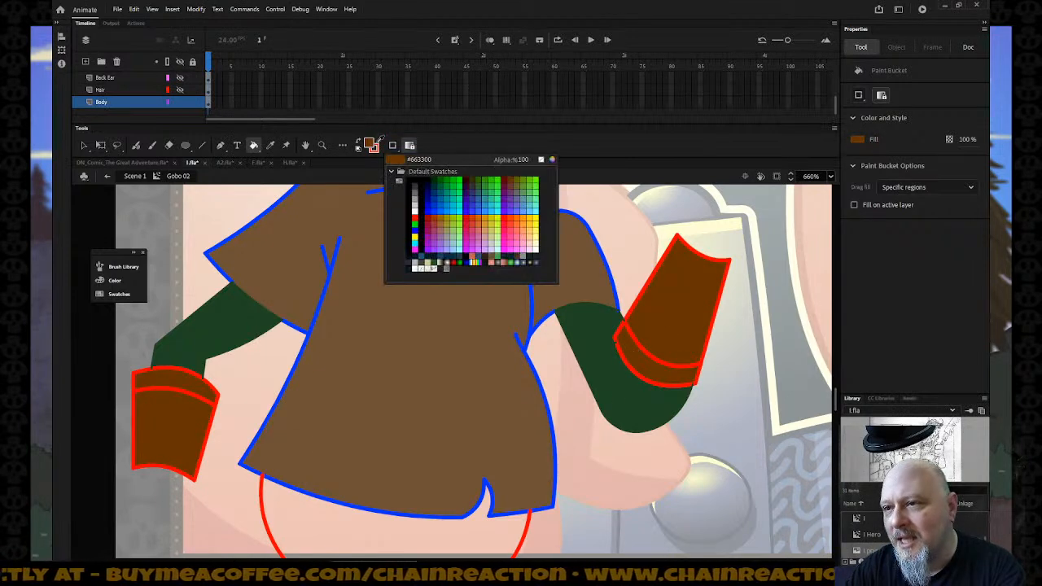
left_click(487, 258)
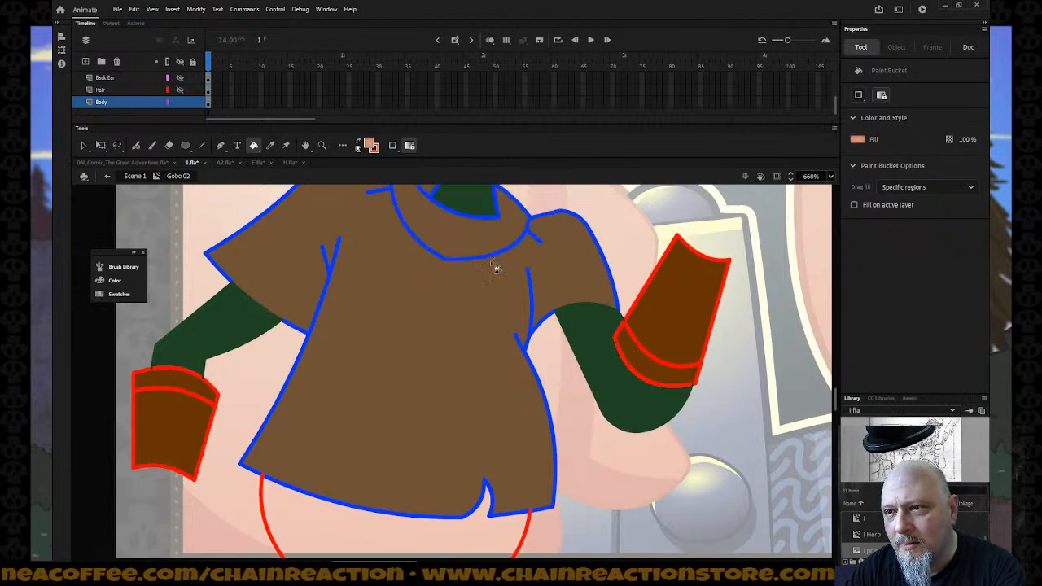
scroll(394, 232, "down", 3)
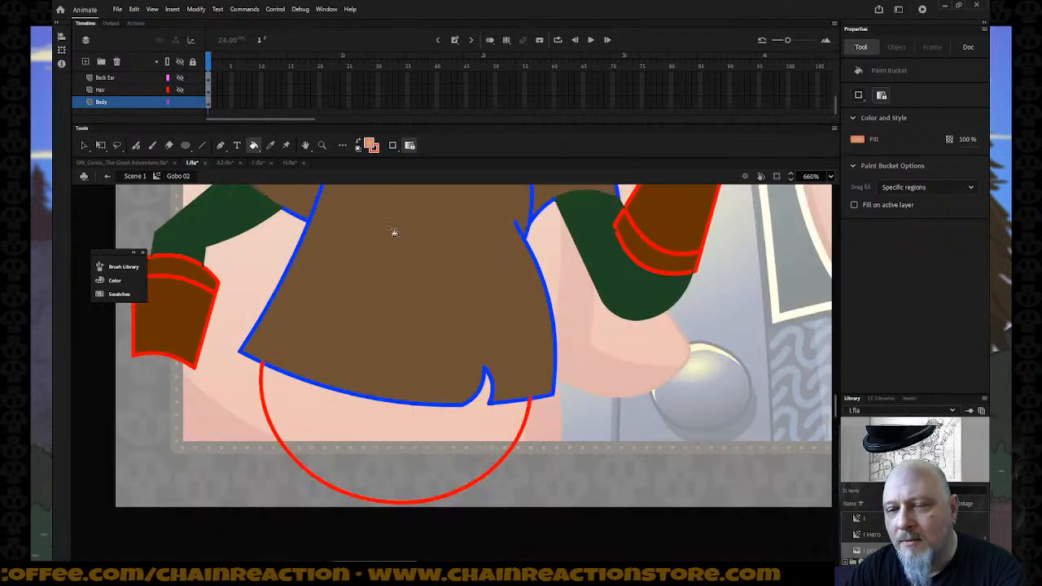
Step: Return to Scene 1, unlock the Gobo Leader layer and sample the tan fill of the leader goblin's trousers
left_click(107, 176)
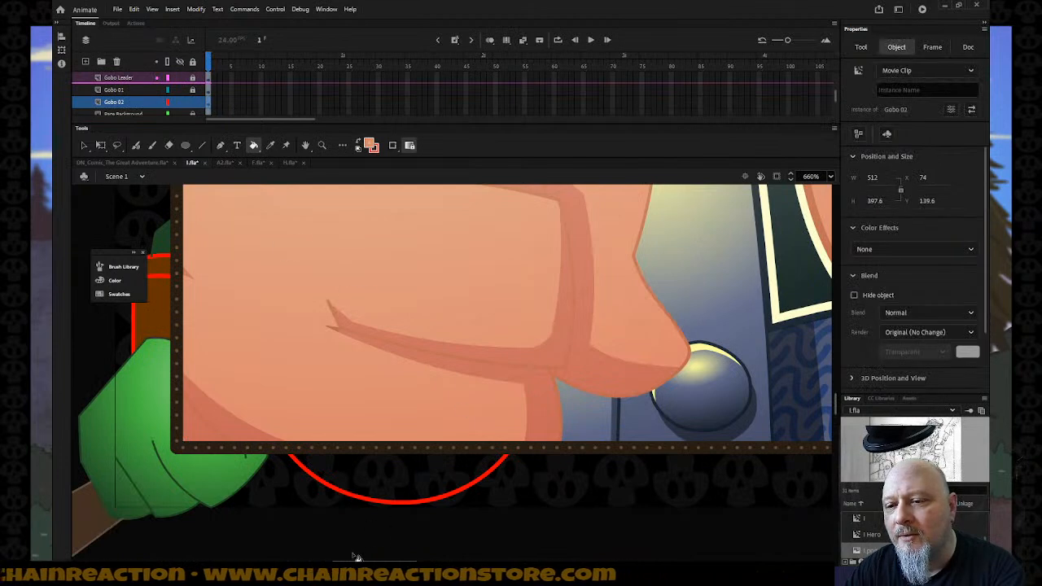
scroll(380, 426, "right", 10)
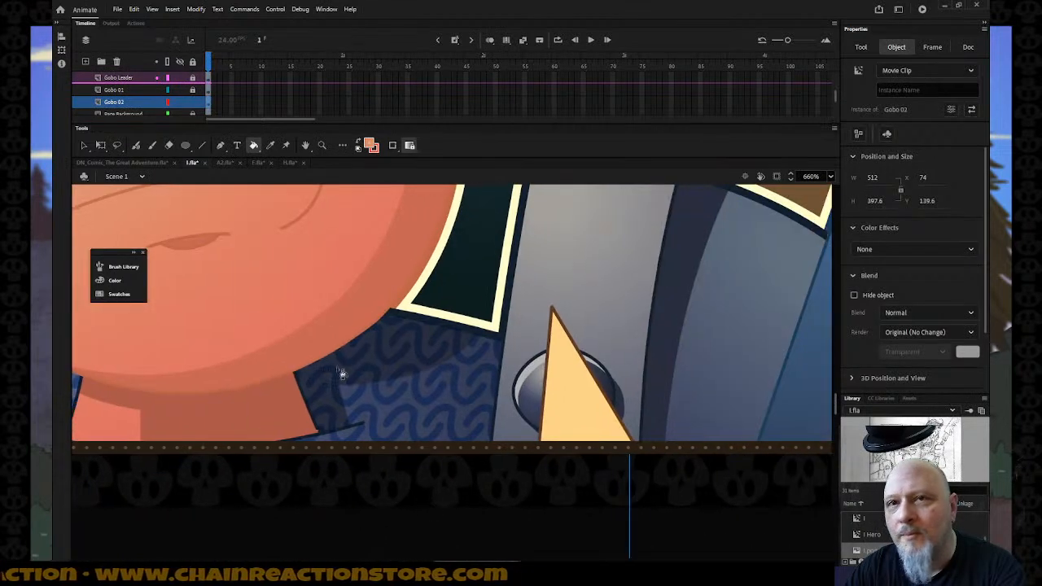
left_click(193, 78)
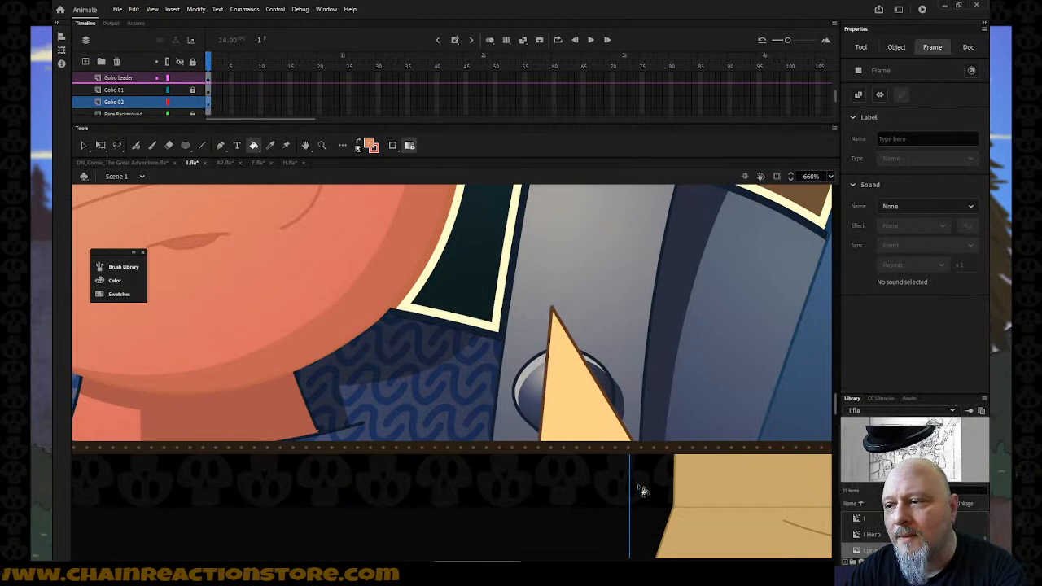
left_click(660, 519)
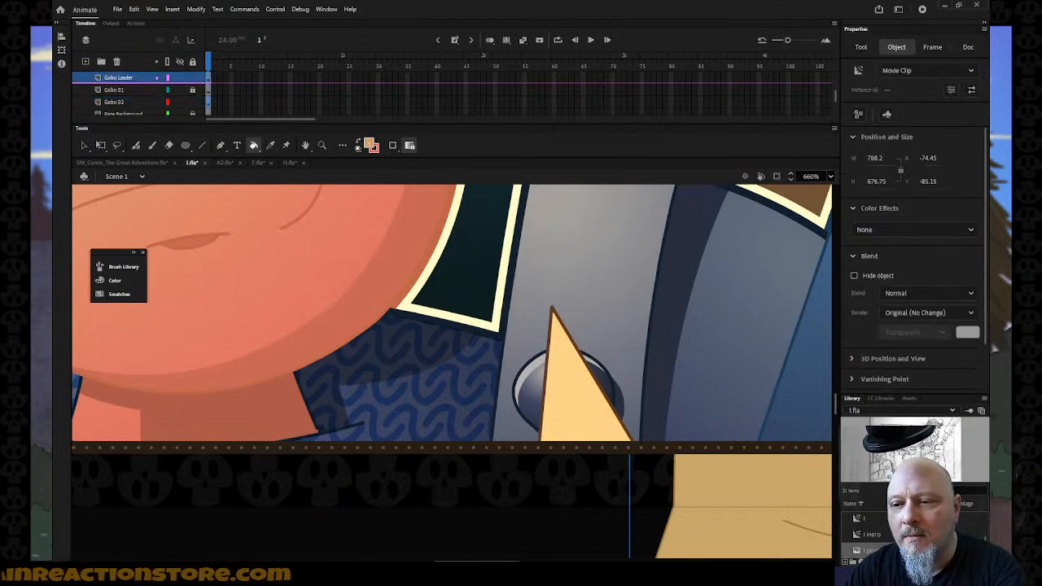
Step: Reopen the Gobo 02 symbol and fill the rounded lower body below the shirt with the sampled tan
scroll(452, 313, "left", 8)
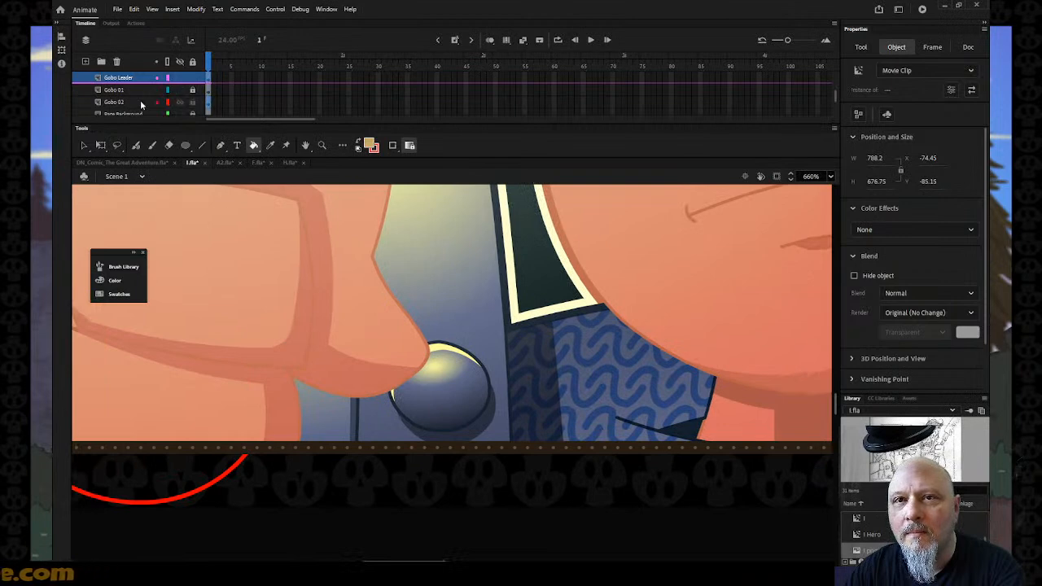
scroll(330, 273, "up", 10)
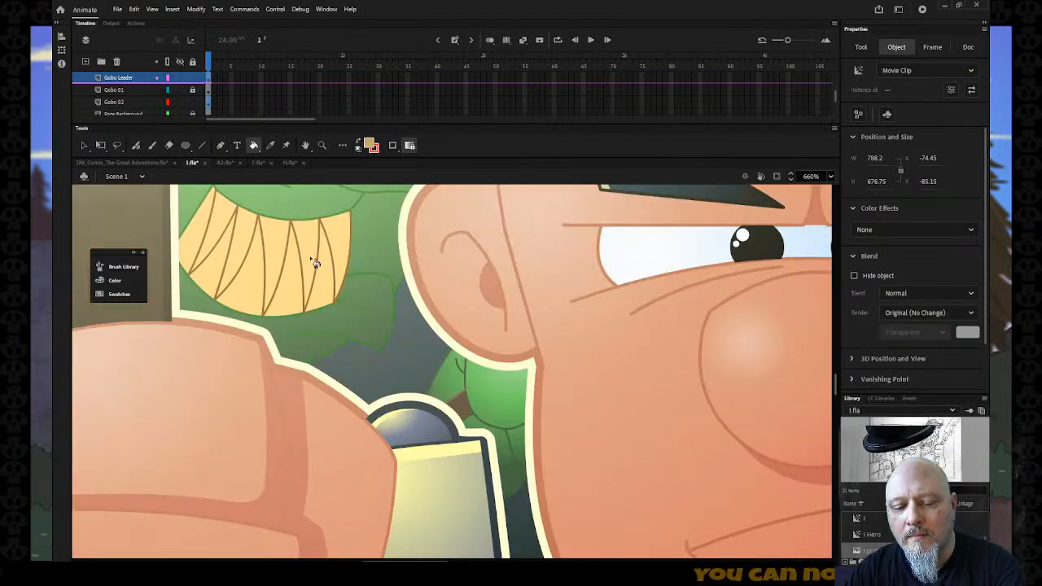
key("v")
double_click(309, 259)
scroll(309, 259, "down", 5)
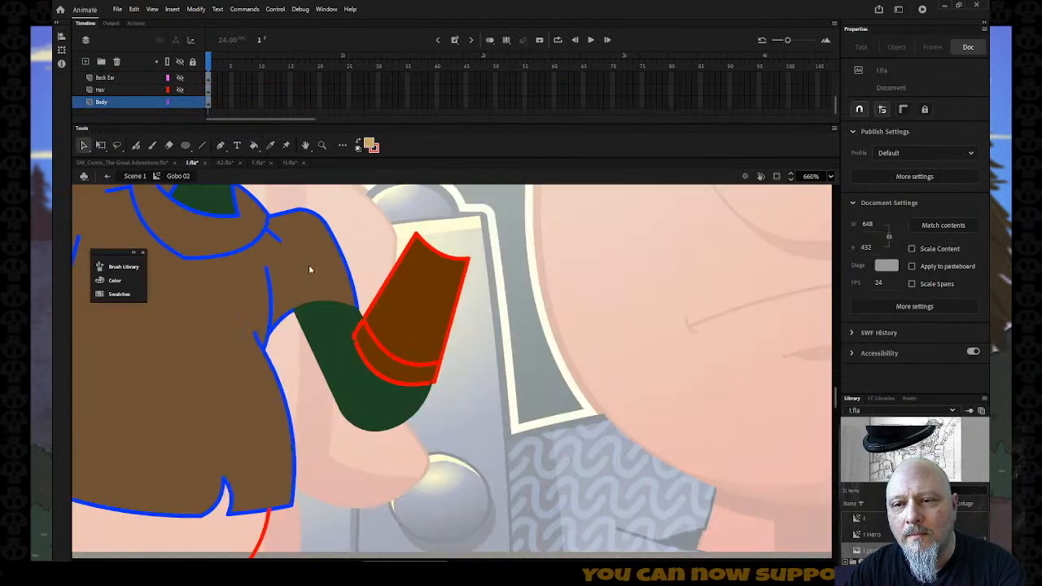
key("k")
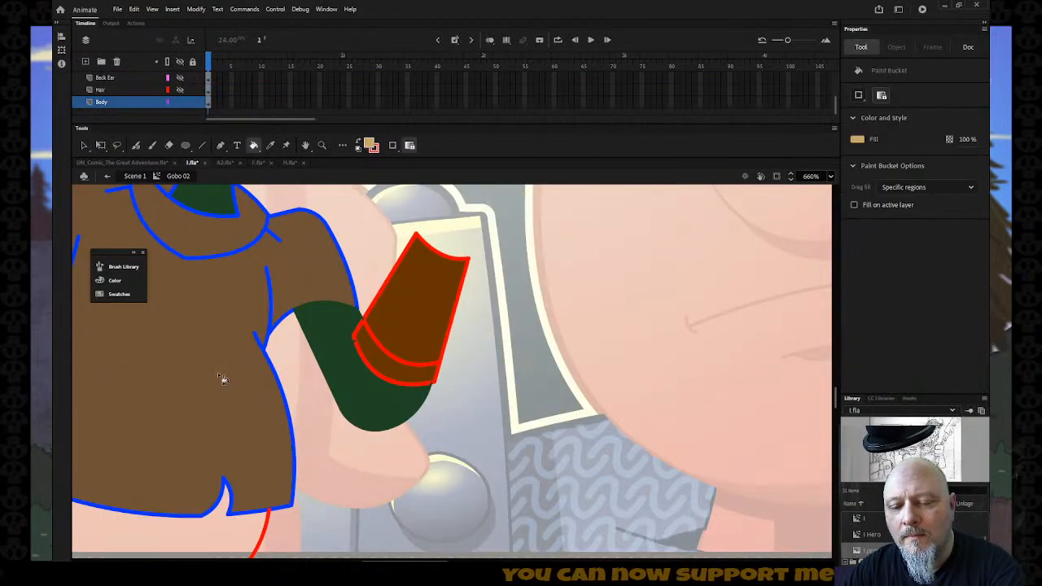
left_click(171, 527)
Step: Recolor the outlines of Gobo 02's shirt, collar, lower body and both bracers black
key("z")
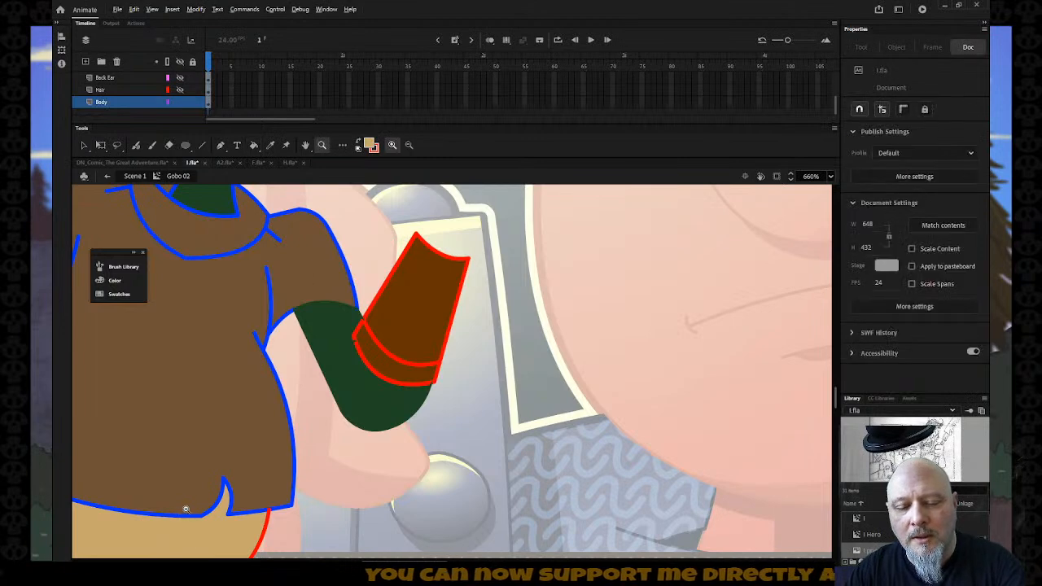
left_click(187, 507, "alt")
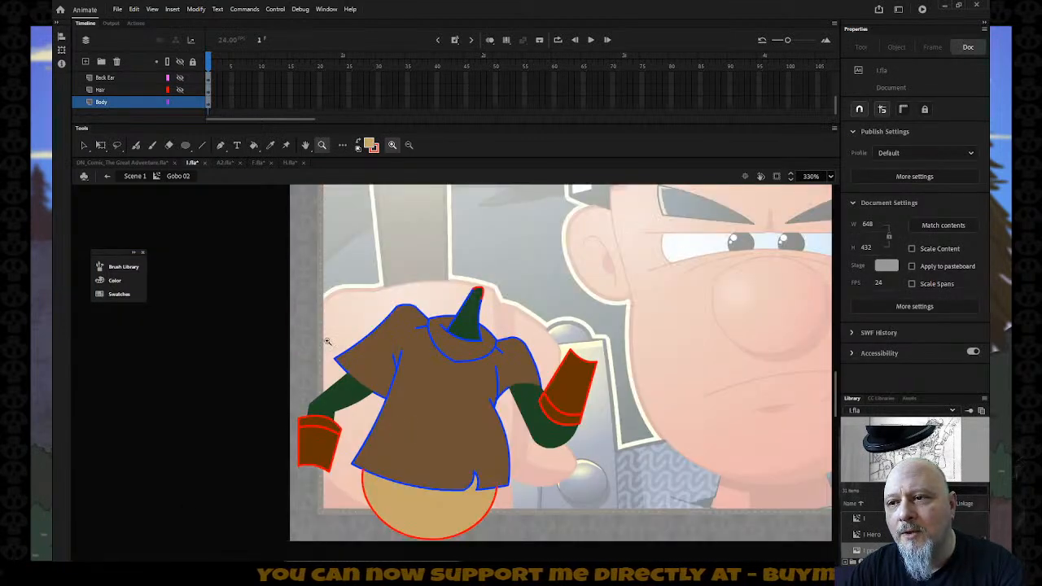
left_click(84, 145)
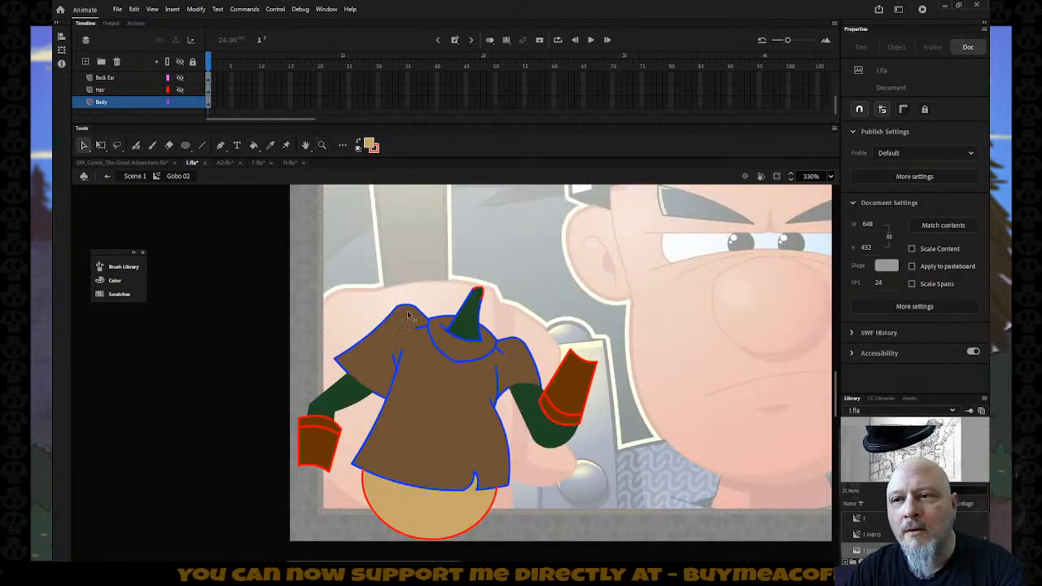
left_click(428, 348)
left_click(453, 345, "shift")
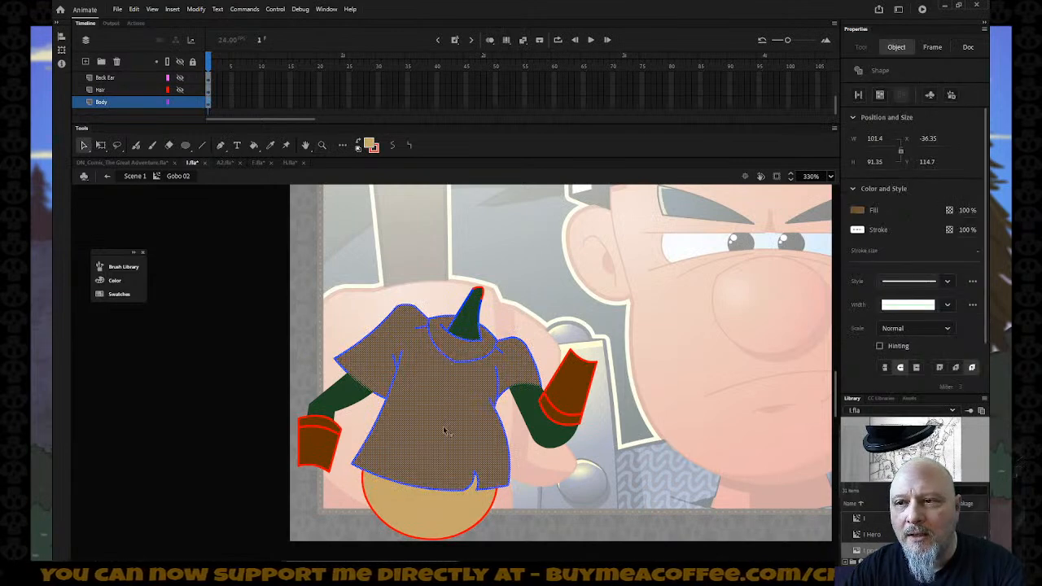
left_click(427, 528, "shift")
left_click(326, 446, "shift")
left_click(324, 422, "shift")
left_click(552, 413, "shift")
left_click(568, 382, "shift")
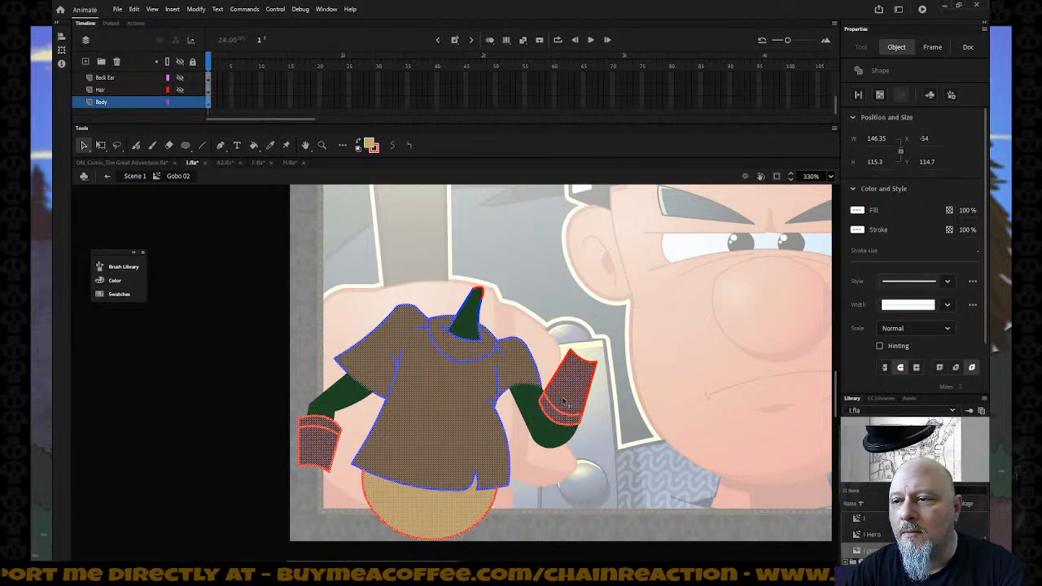
left_click(375, 147)
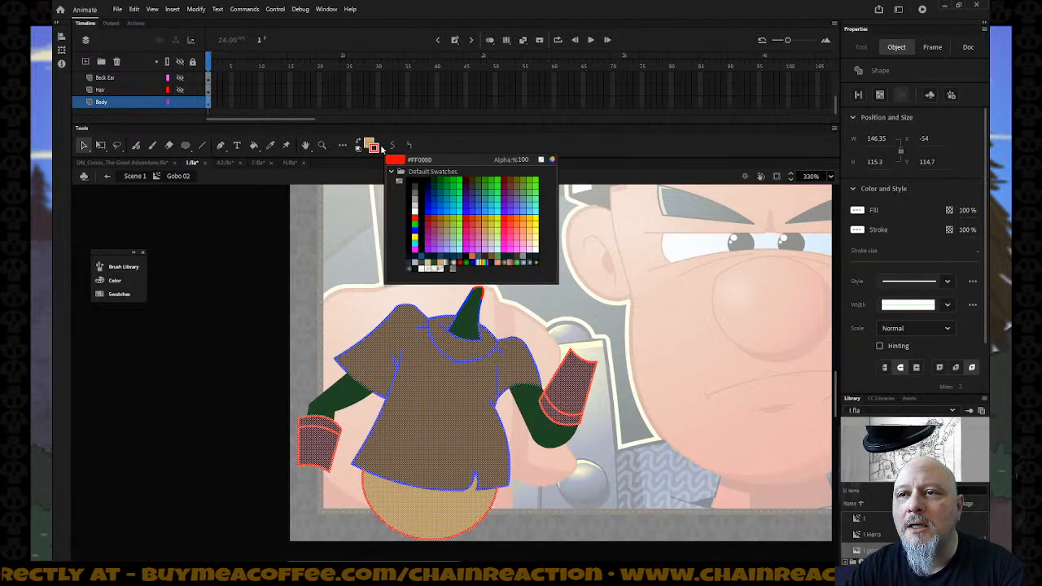
left_click(414, 179)
Step: Match the neck's outline to the arm's dark green 0.5 outline
left_click(480, 306)
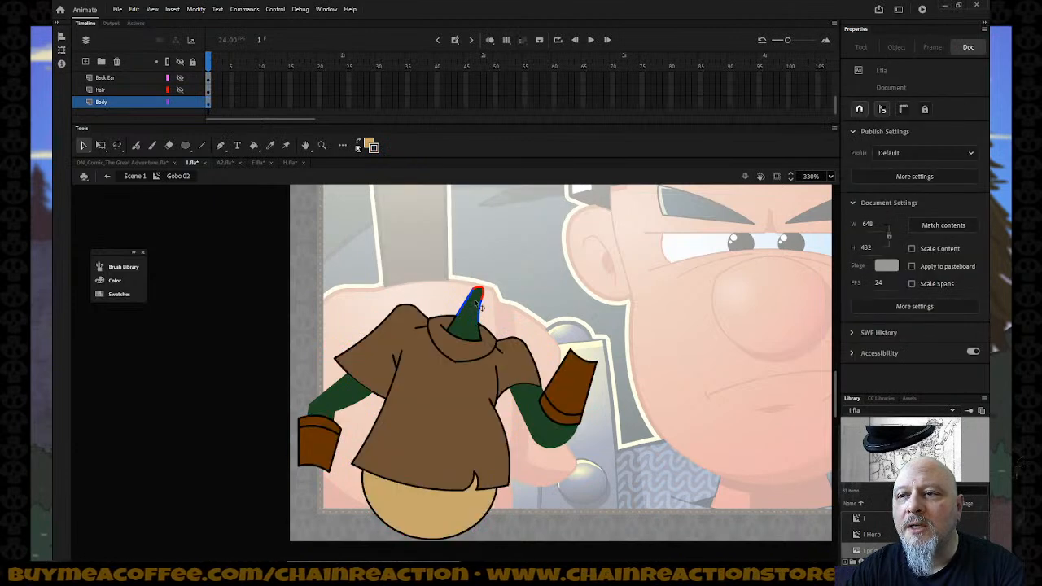
left_click(465, 302)
double_click(466, 314)
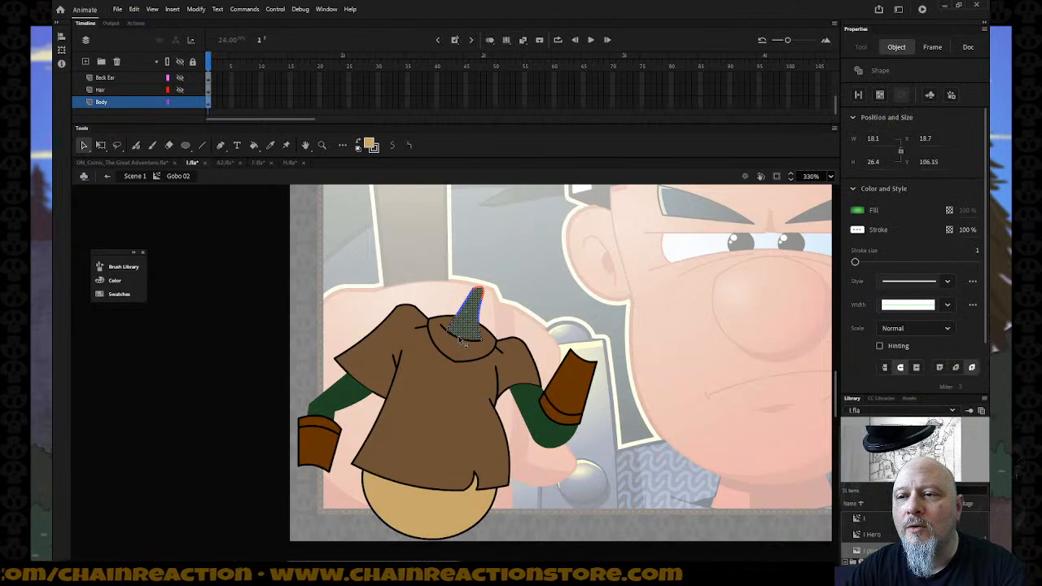
left_click(372, 149)
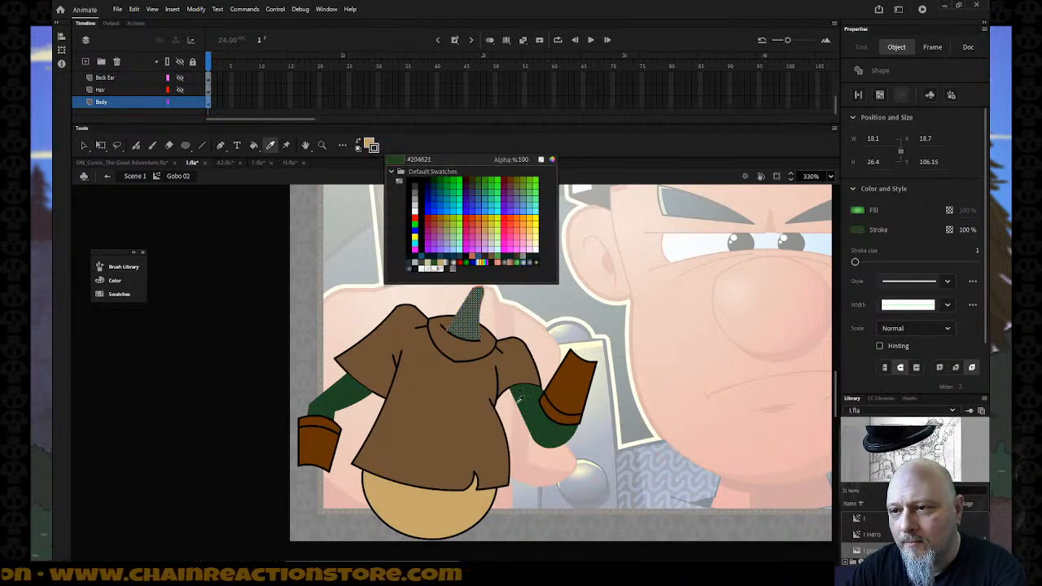
left_click(193, 61)
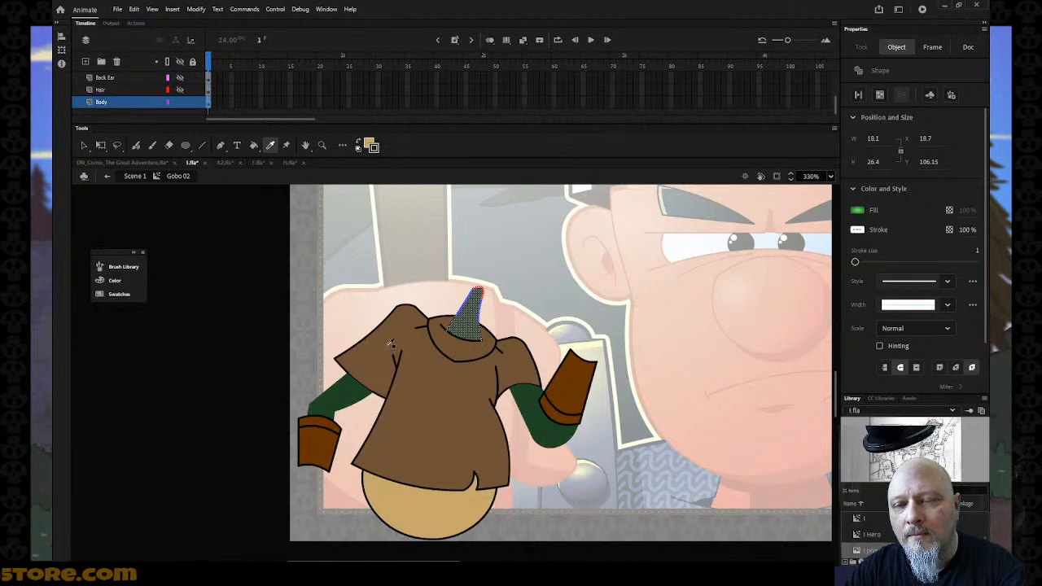
left_click(339, 385)
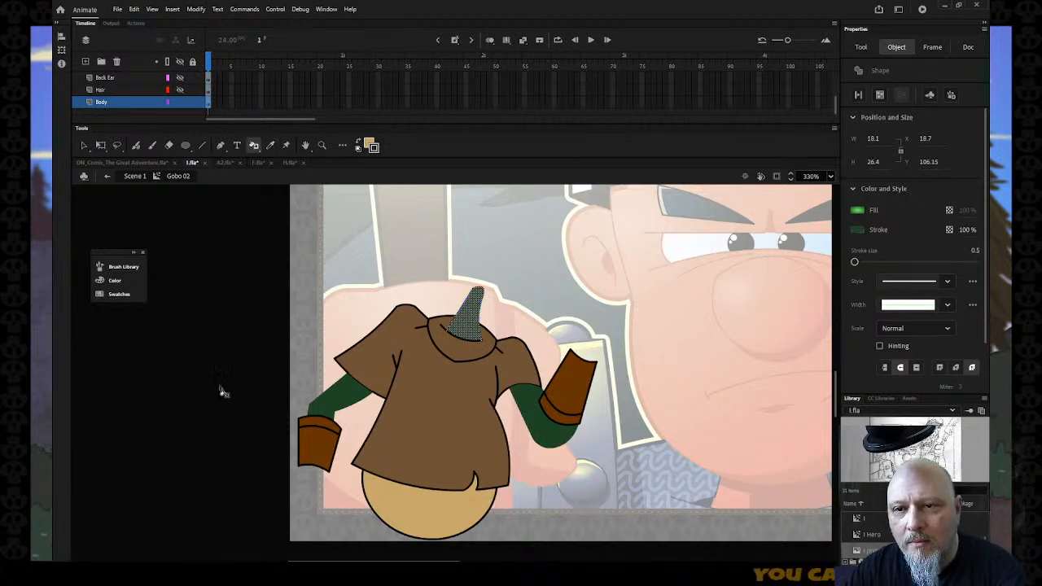
Step: Show all of Gobo 02's hidden layers and view the whole goblin with its new body
left_click(180, 62)
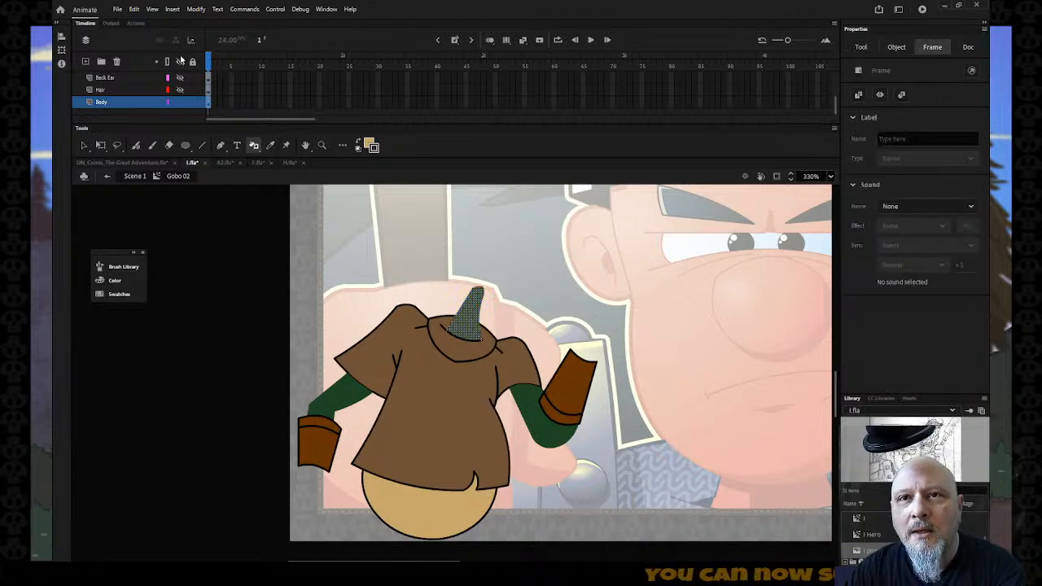
left_click(180, 62)
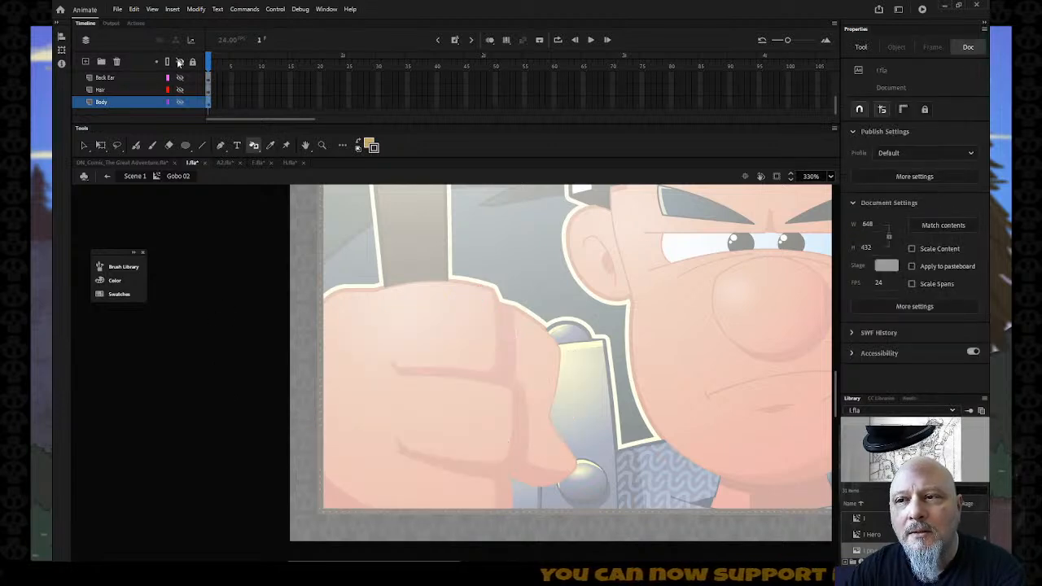
left_click(180, 61)
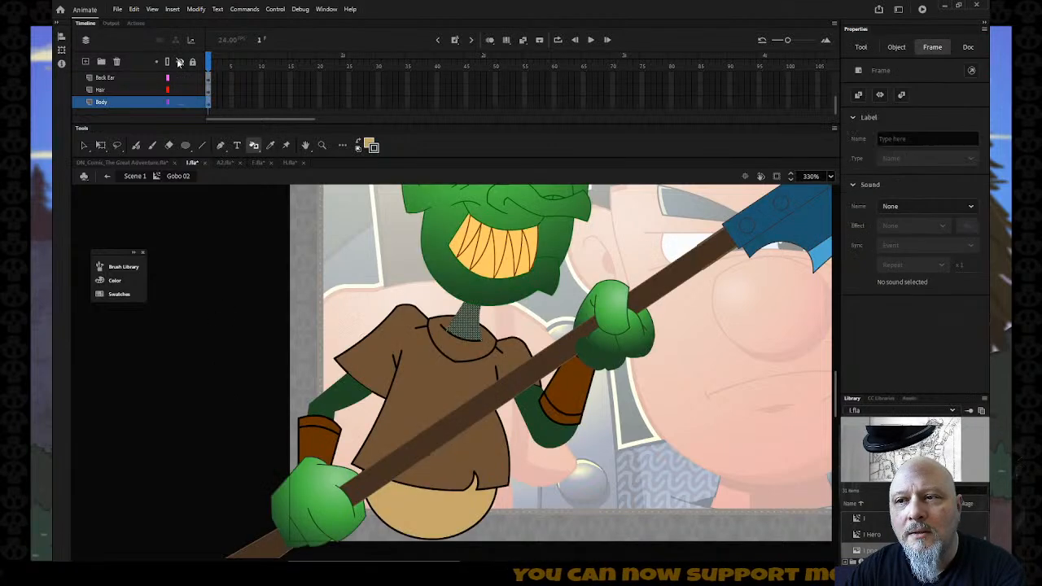
left_click(154, 119)
key("z")
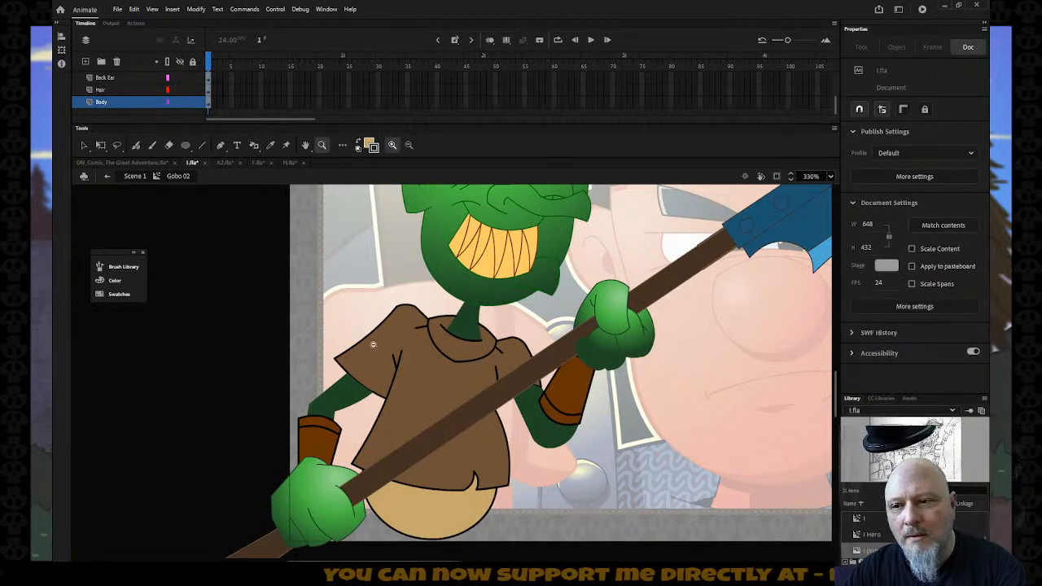
left_click(373, 346, "alt")
left_click(384, 377, "alt")
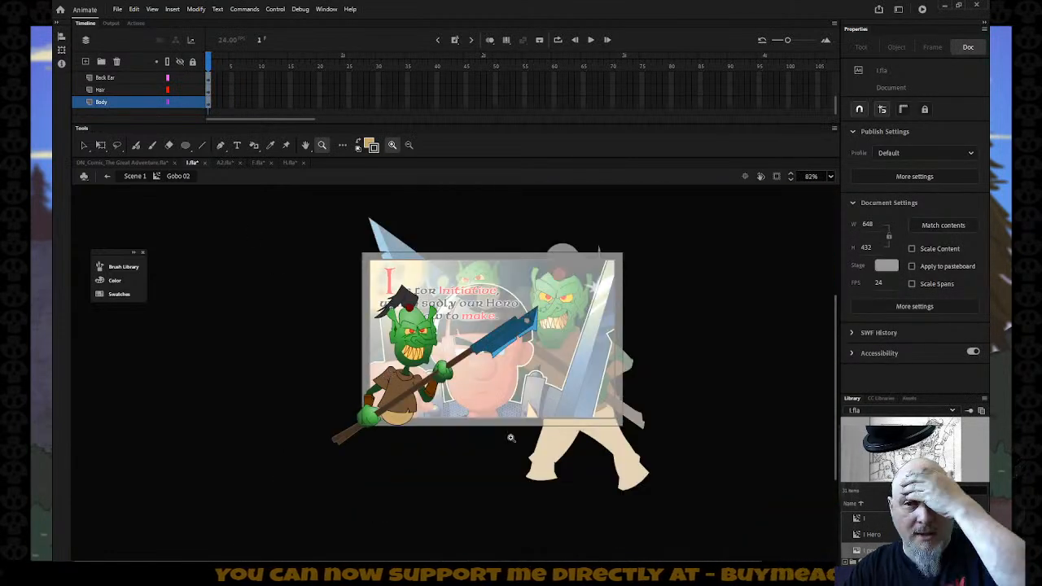
Step: Return to Scene 1, lock all layers to apply the page mask and fit the page to the view
left_click(106, 177)
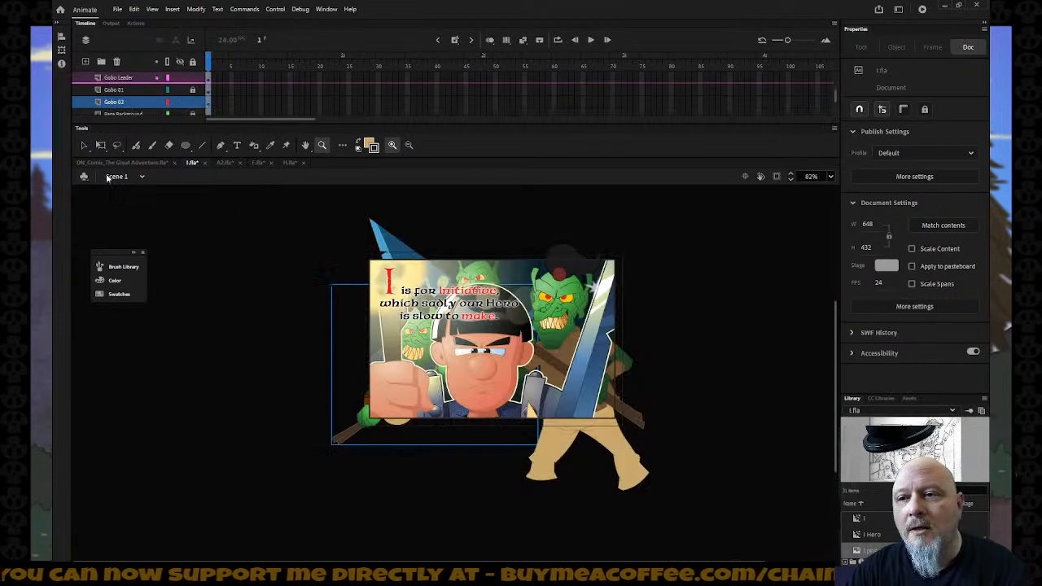
left_click(192, 62)
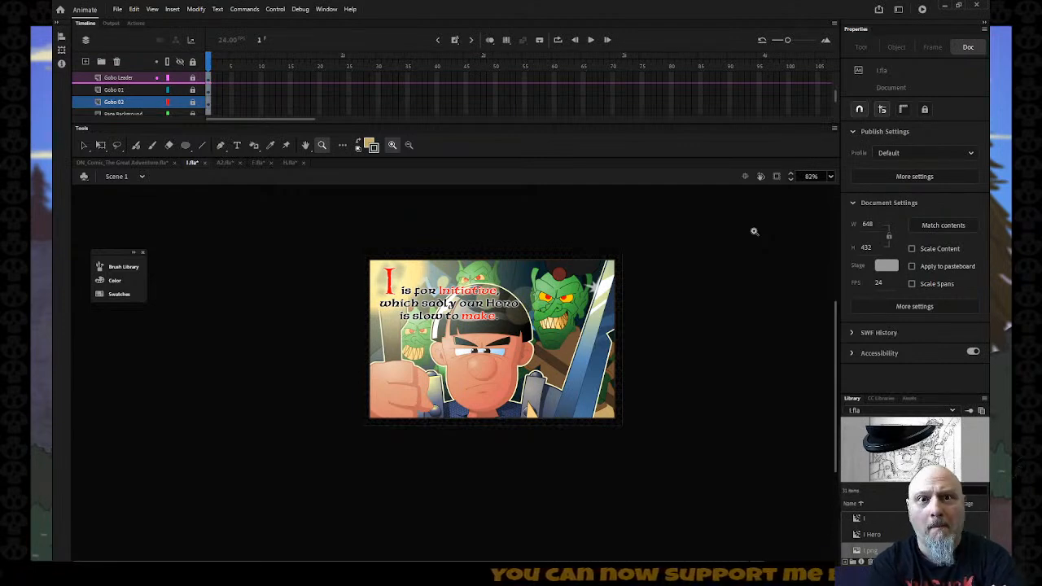
left_click(831, 177)
left_click(840, 191)
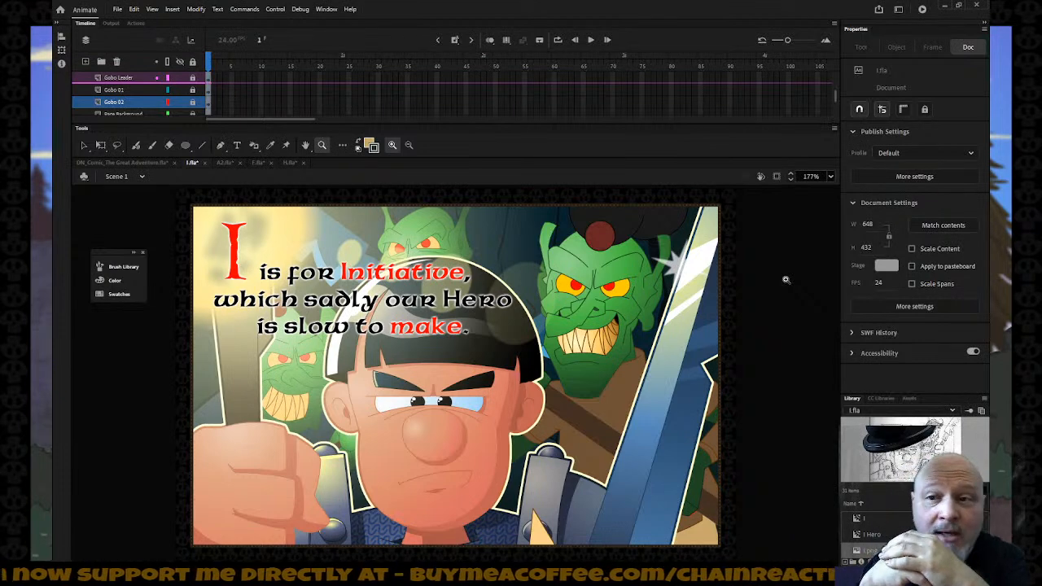
Step: Switch to the H.fla document and examine the complete "H is for the decaying cavern Halls" page
left_click(291, 163)
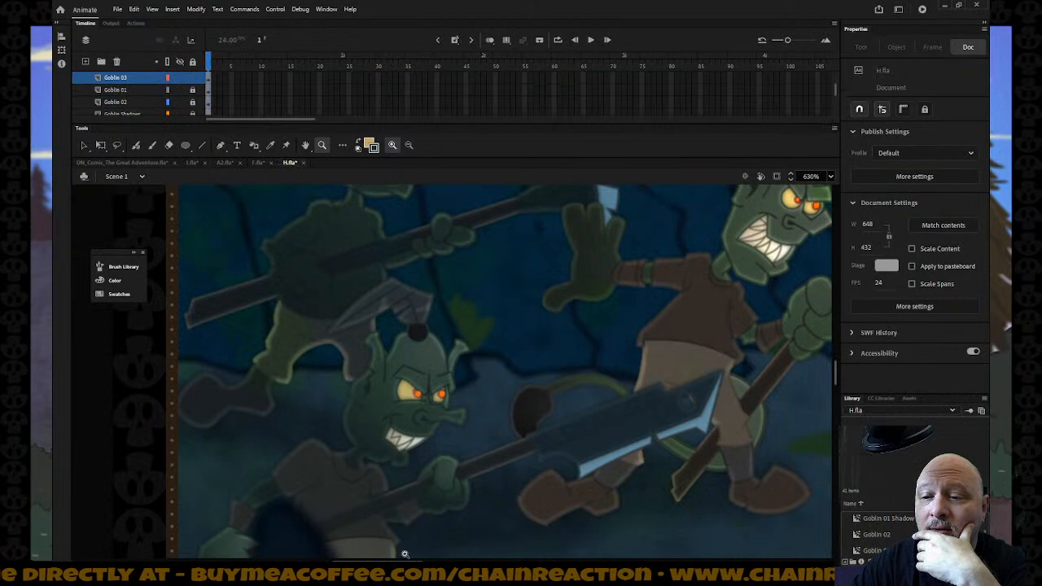
left_click_drag(396, 560, 542, 560)
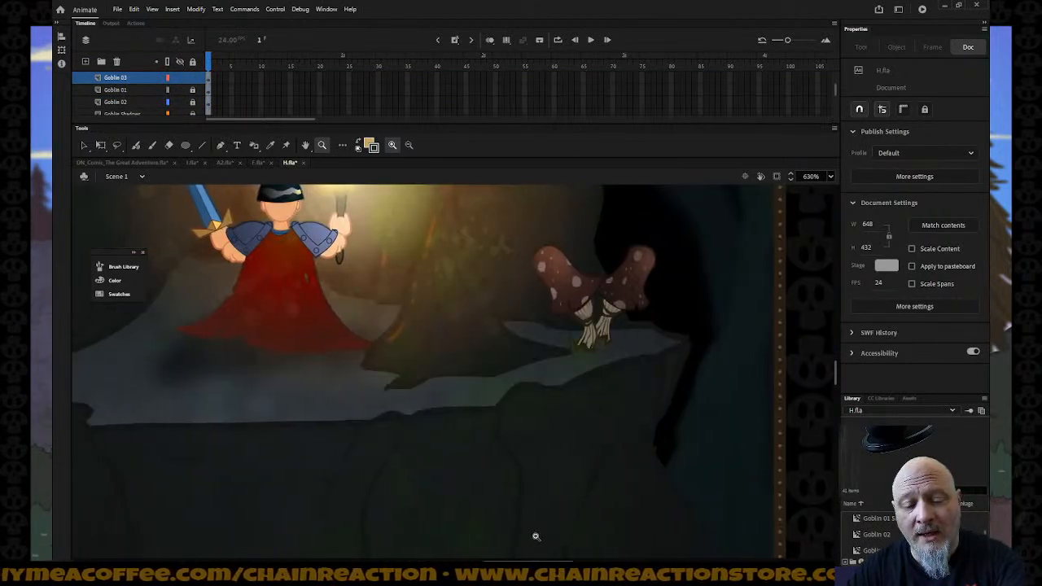
left_click(500, 473, "alt")
left_click(474, 447, "alt")
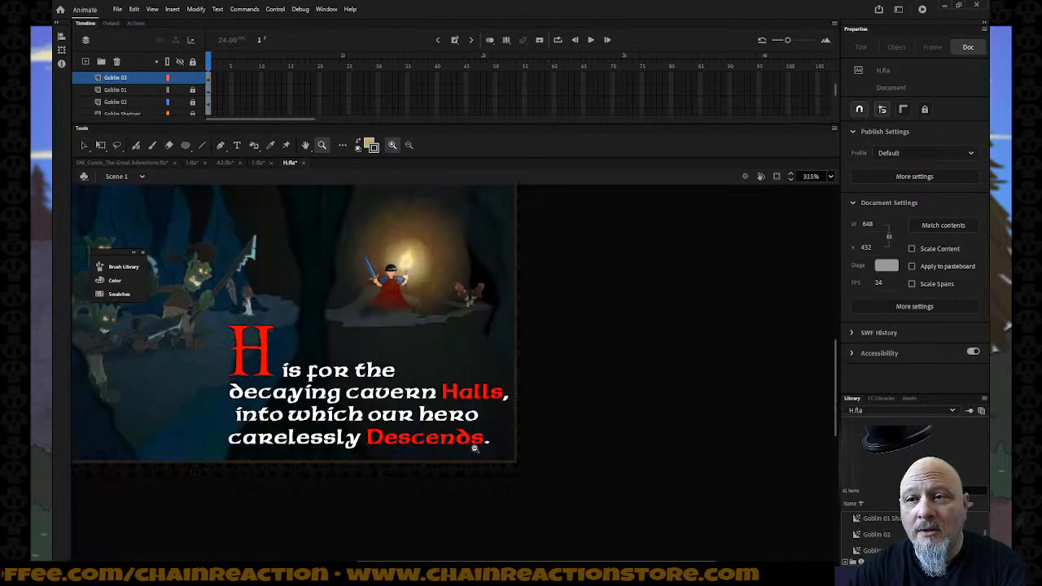
left_click(474, 446, "alt")
left_click_drag(295, 216, 571, 396)
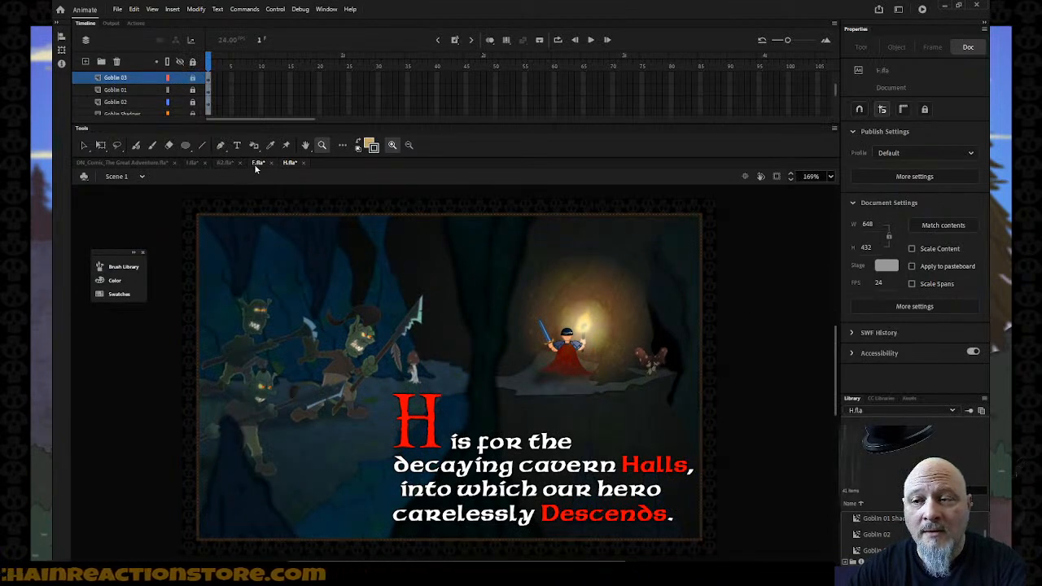
Step: Switch to F.fla, lock all layers to examine the masked "Fear" page, and toggle the Character layer's lock
left_click(254, 164)
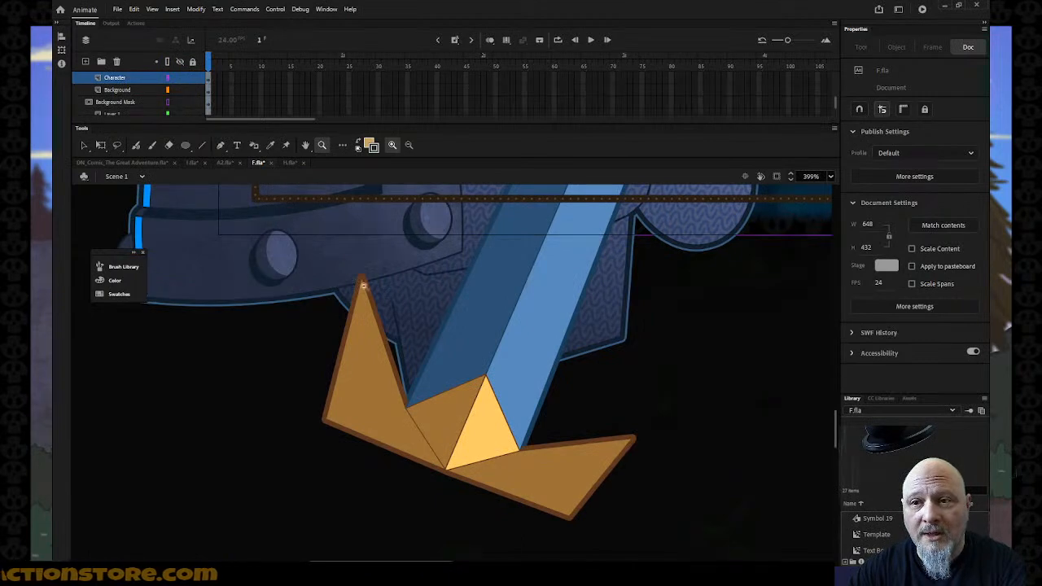
left_click(364, 286, "alt")
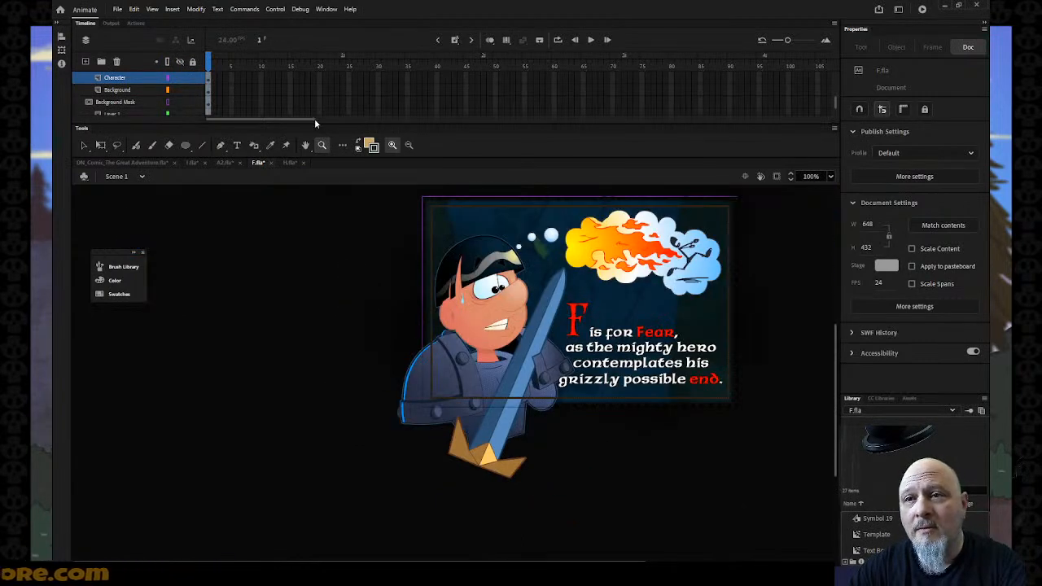
left_click(193, 62)
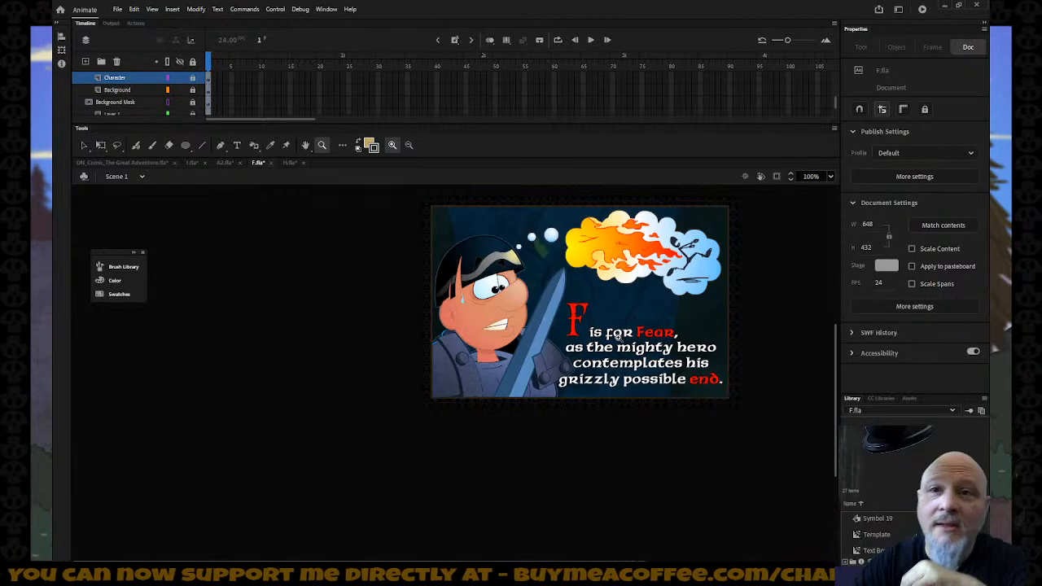
left_click(193, 78)
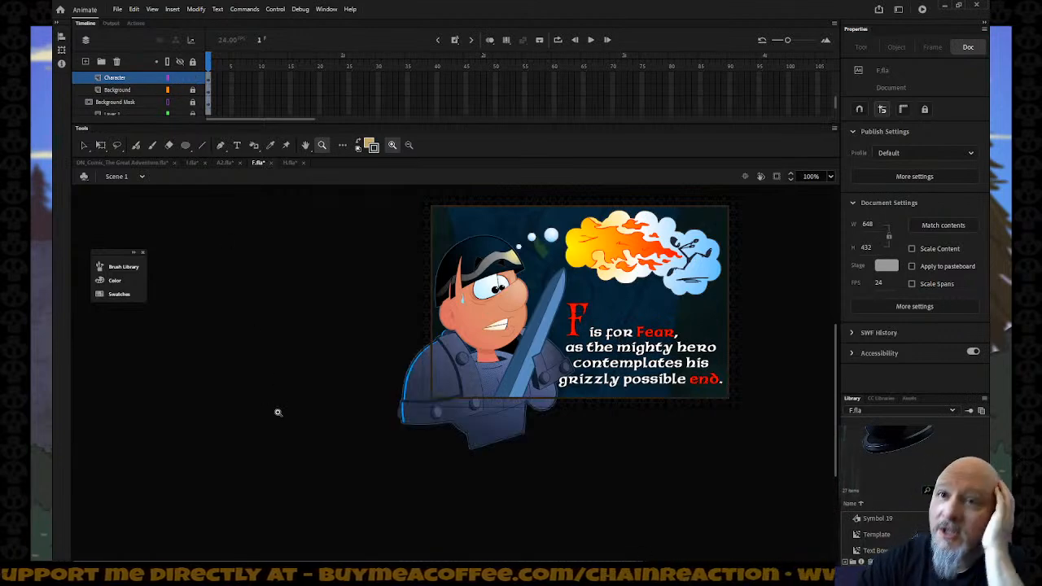
Step: Unlock the Sword layer on the "Fear" page and select the sword for editing
scroll(163, 101, "up", 2)
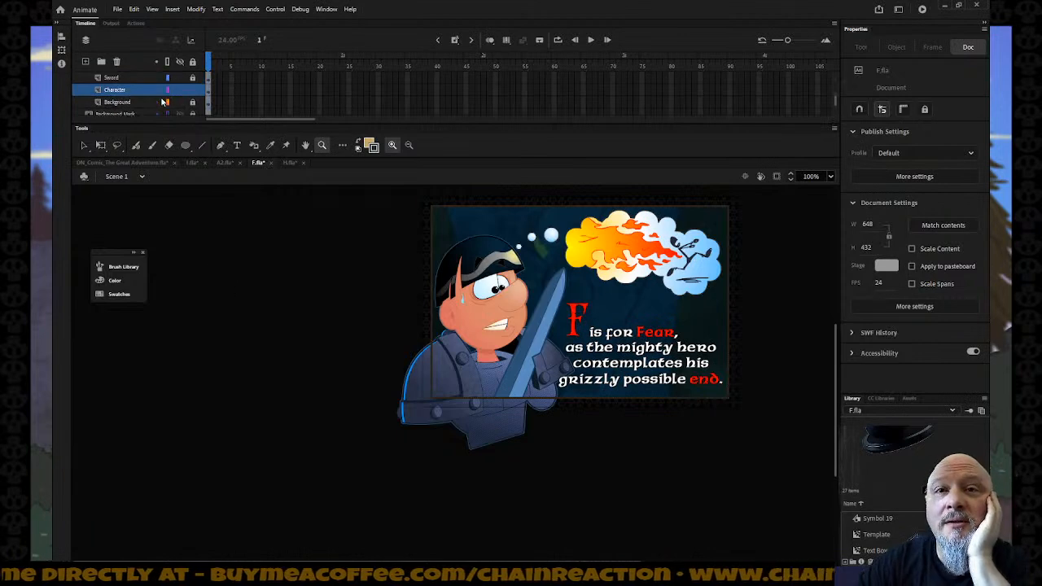
left_click(193, 90)
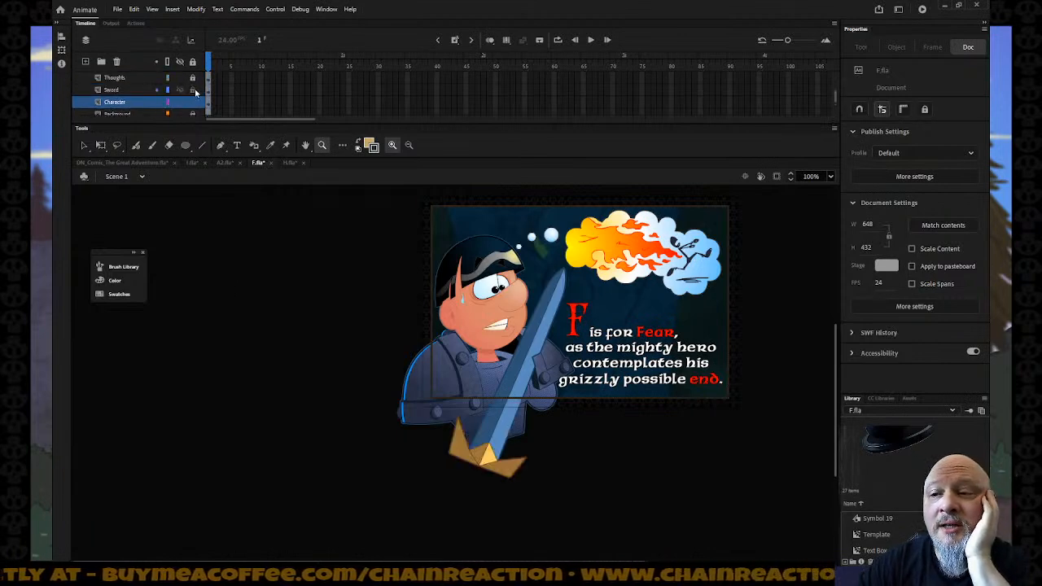
left_click(132, 103)
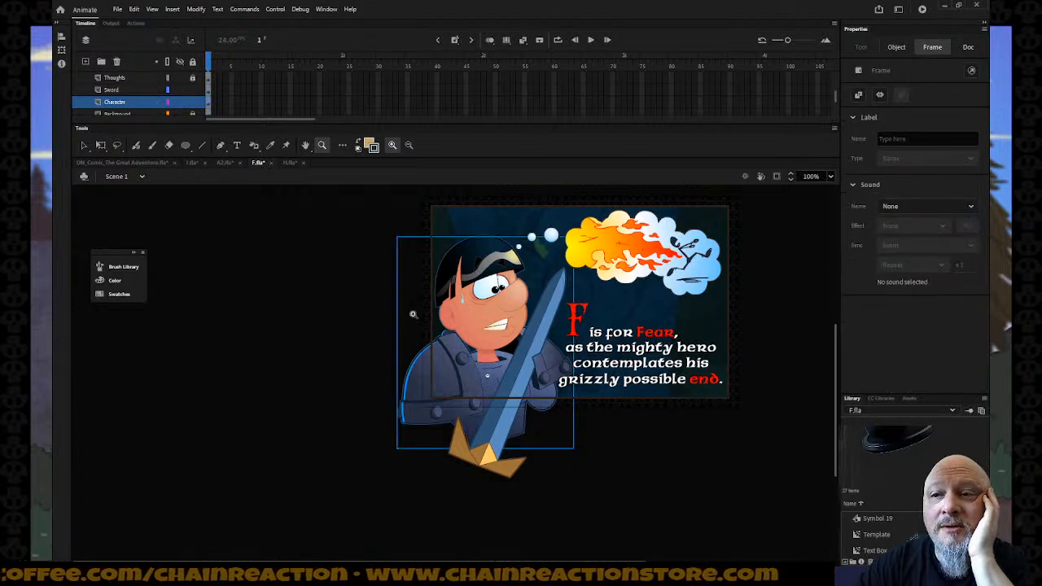
left_click(174, 90)
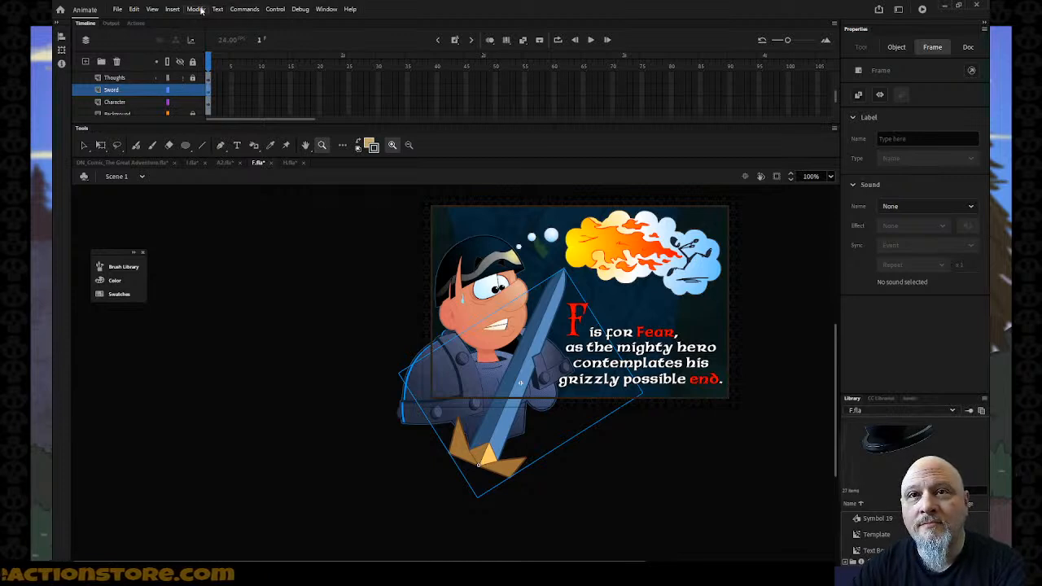
Step: Try removing the sword's transform and undo that change
left_click(203, 10)
mouse_move(218, 143)
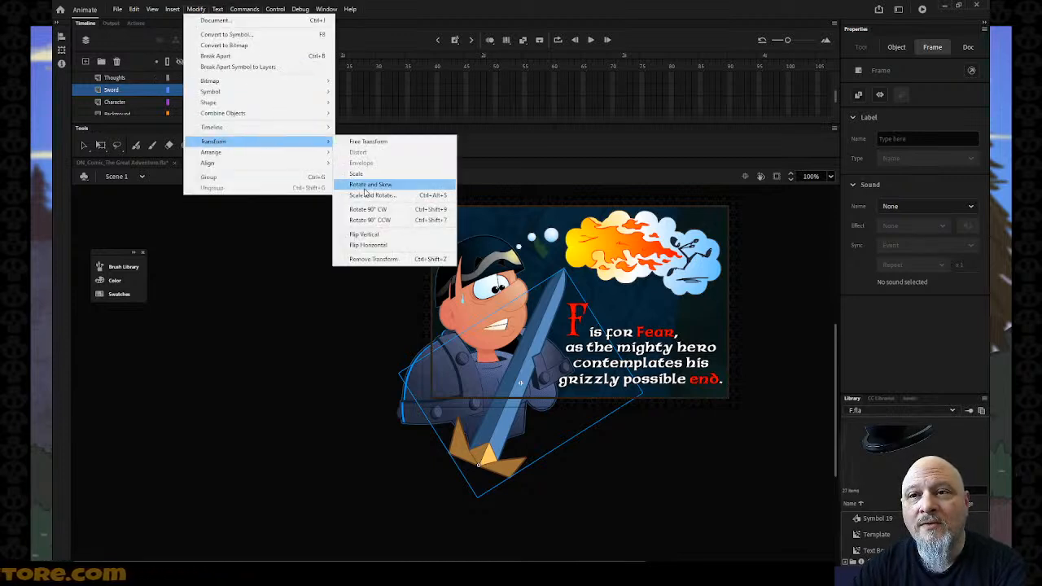
left_click(373, 260)
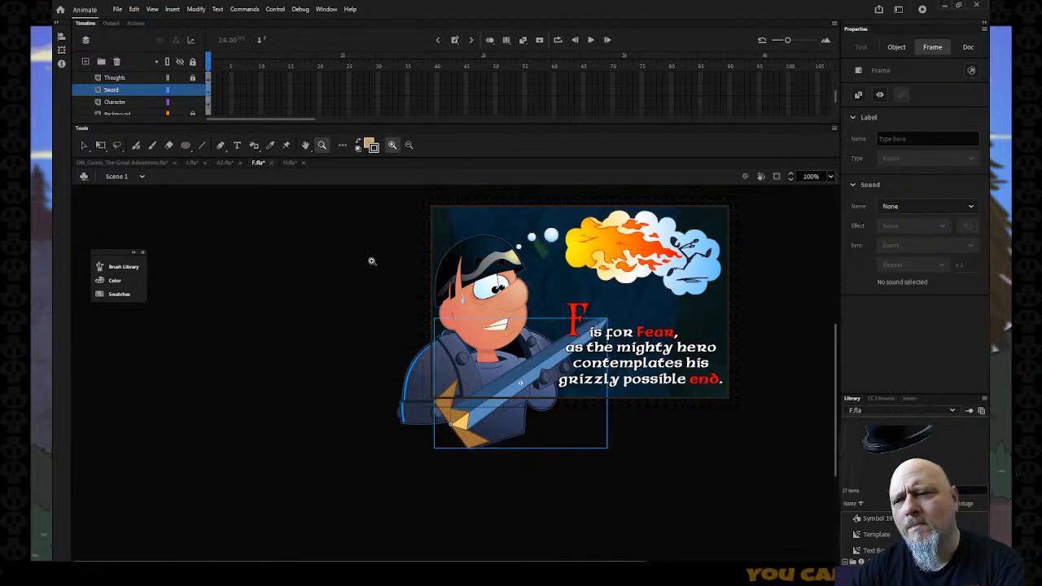
key("ctrl+z")
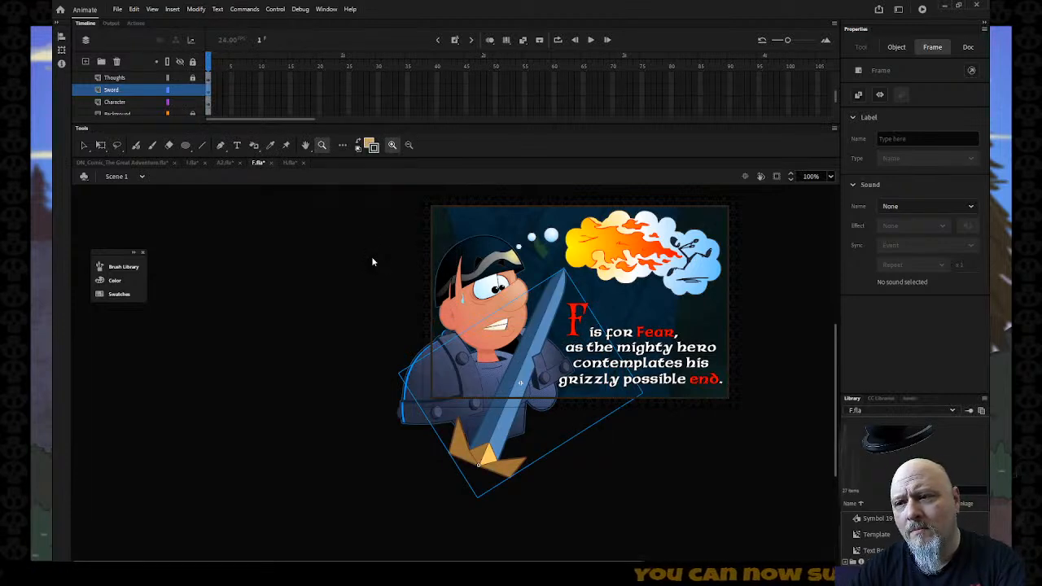
Step: Flip the sword horizontally and move its hilt to the far side of the hero, below the caption
left_click(197, 10)
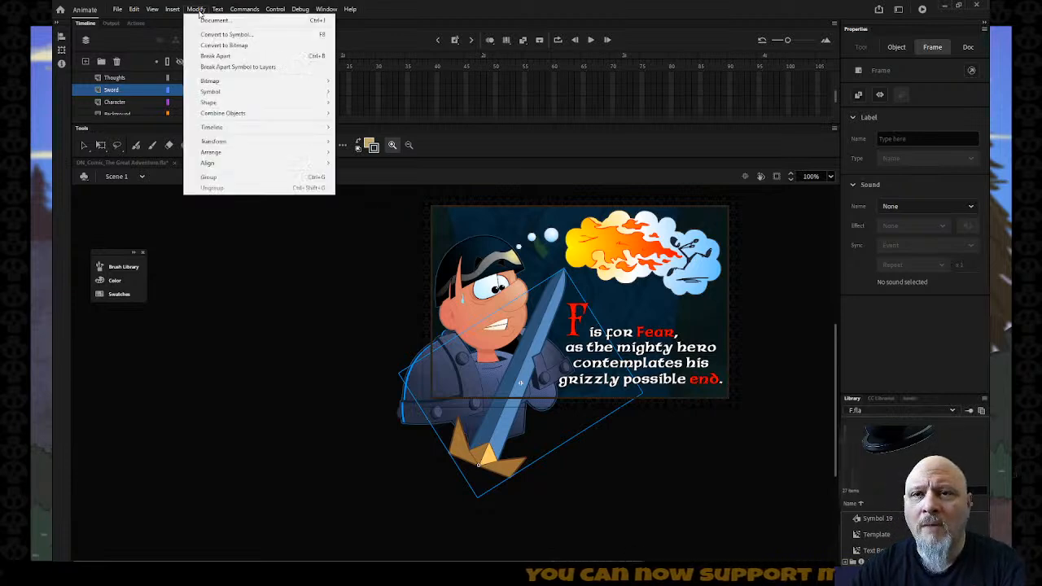
mouse_move(218, 142)
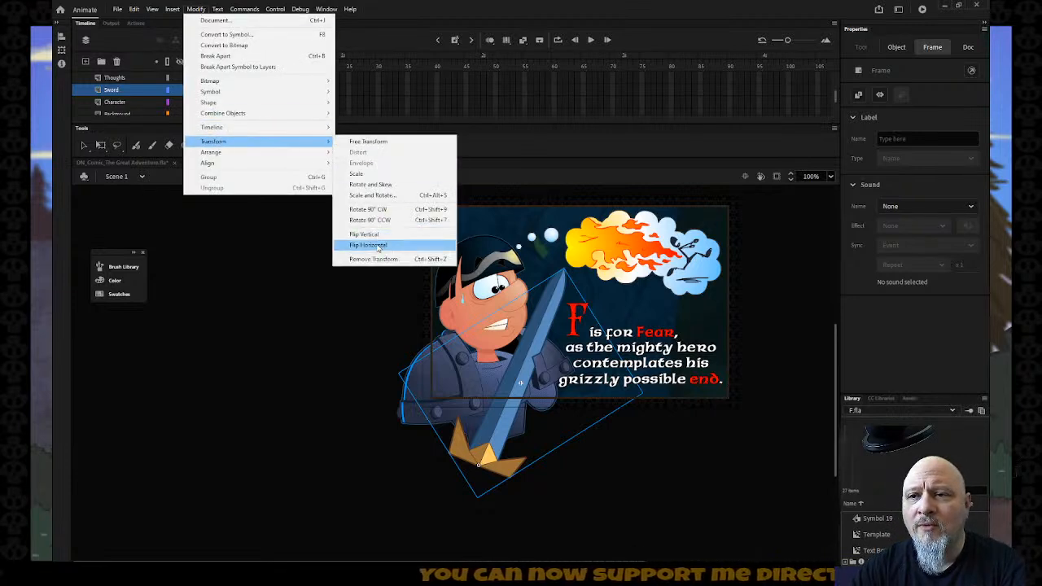
left_click(377, 246)
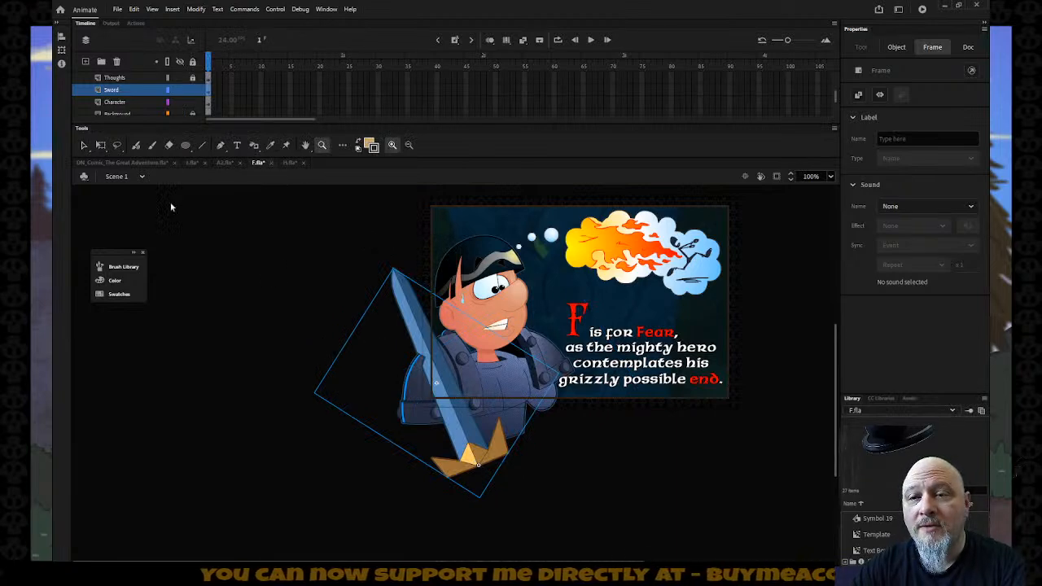
key("v")
left_click_drag(469, 455, 570, 425)
Step: Rotate and reposition the sword beside the hero with its blade toward the thought bubble, and lock the Sword and Character layers
key("q")
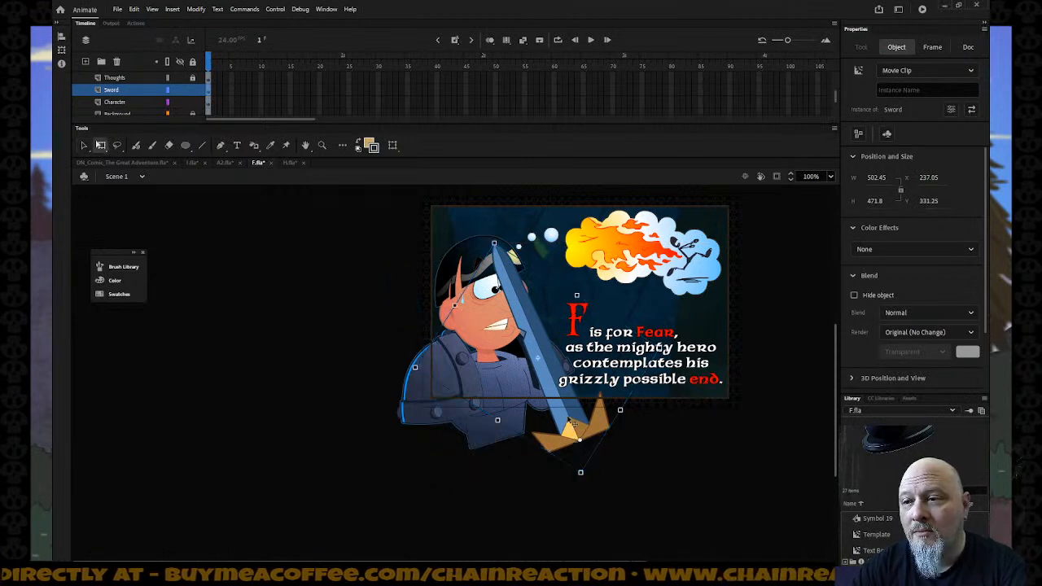
left_click_drag(528, 247, 631, 277)
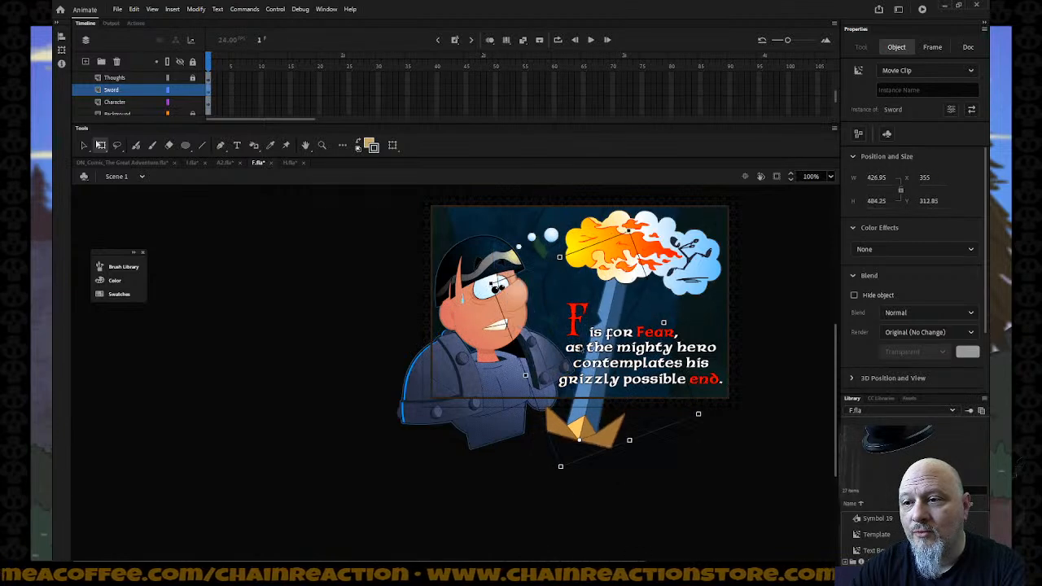
mouse_move(576, 428)
left_mouse_down()
mouse_move(559, 431)
mouse_move(553, 396)
mouse_move(570, 419)
mouse_move(583, 415)
left_mouse_up()
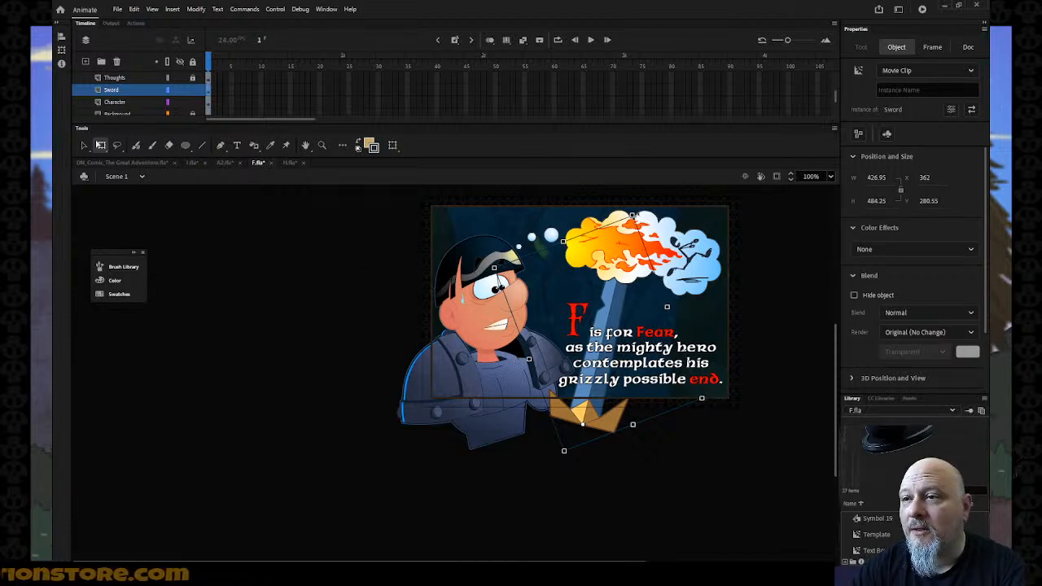
mouse_move(632, 215)
left_mouse_down()
mouse_move(649, 229)
mouse_move(635, 226)
left_mouse_up()
mouse_move(591, 413)
left_mouse_down()
mouse_move(585, 422)
mouse_move(574, 406)
left_mouse_up()
left_click_drag(616, 213, 619, 212)
left_click(338, 291)
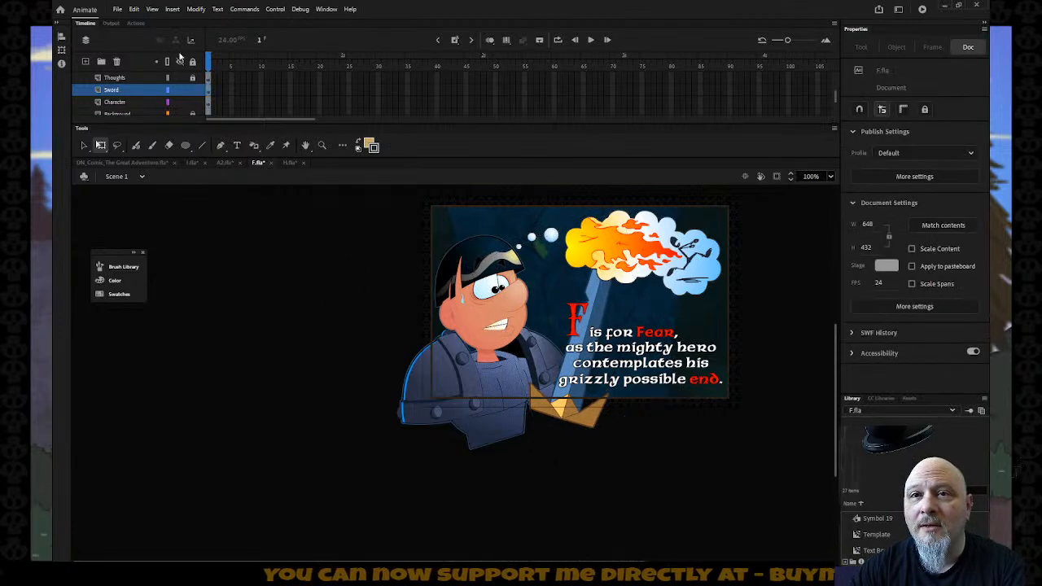
left_click(192, 89)
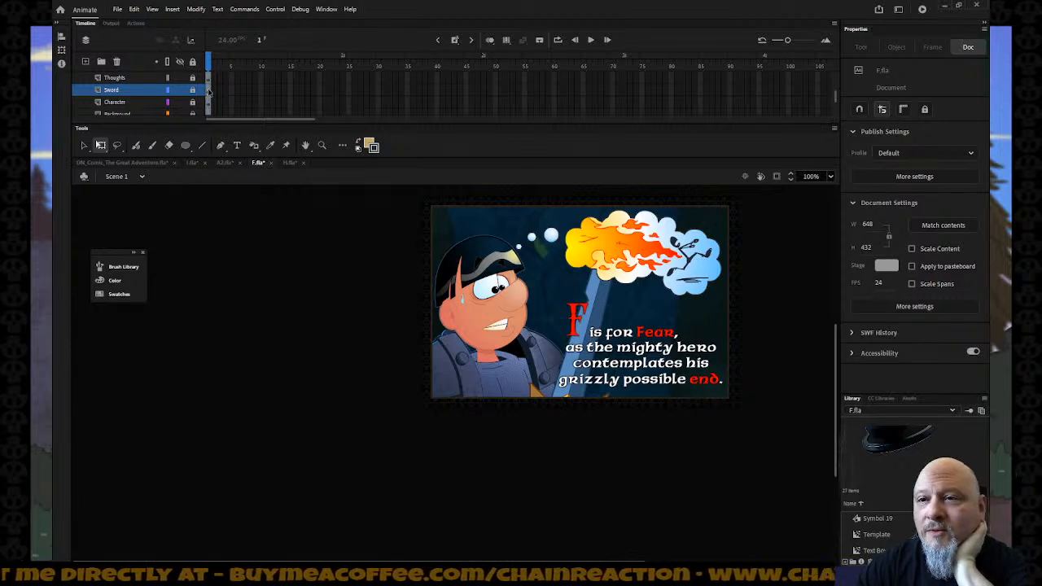
Step: Close the F.fla, H.fla and A2.fla documents without saving their changes
left_click(271, 162)
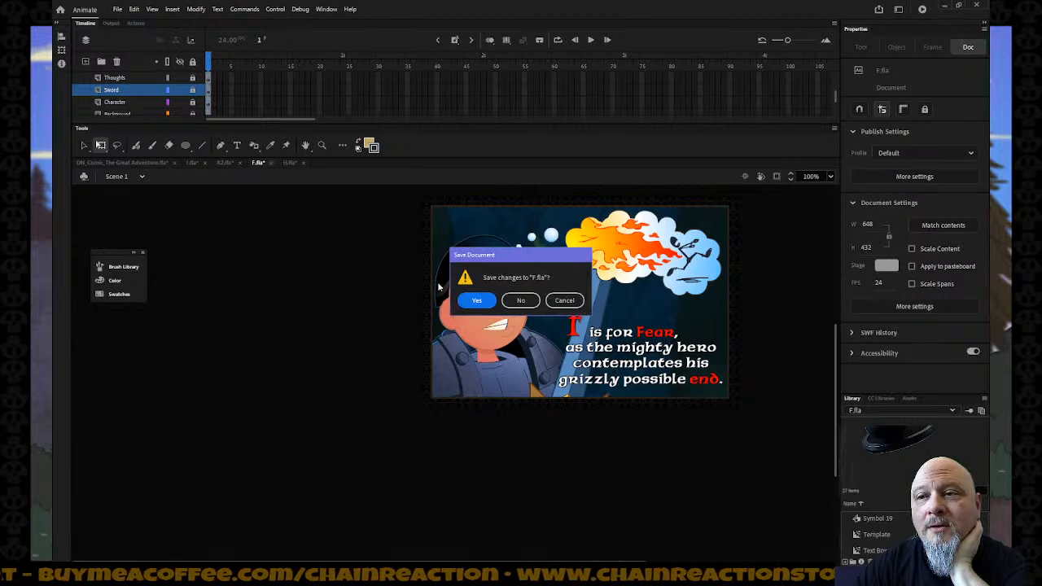
left_click(521, 301)
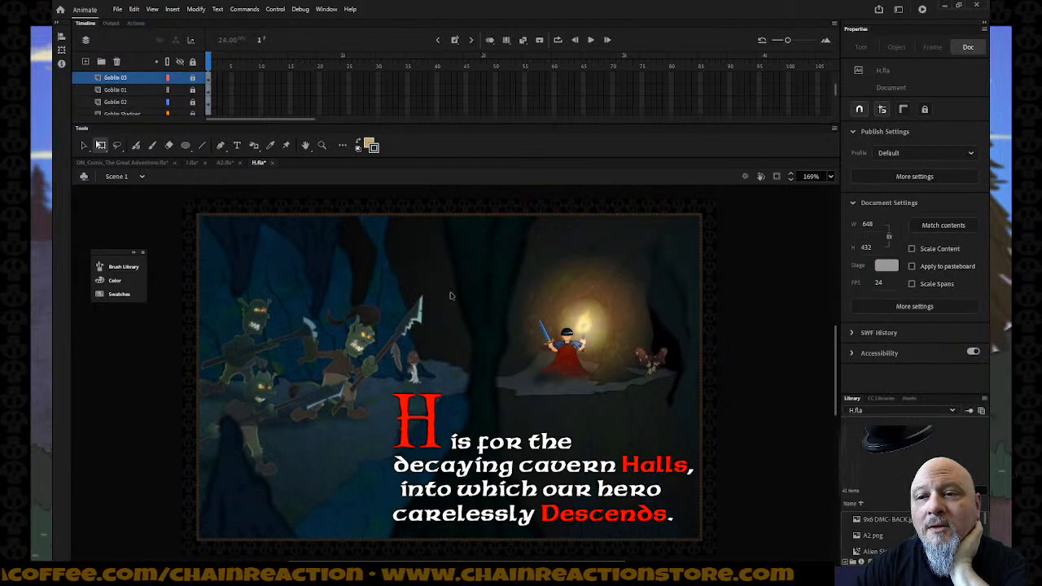
left_click(272, 163)
left_click(522, 302)
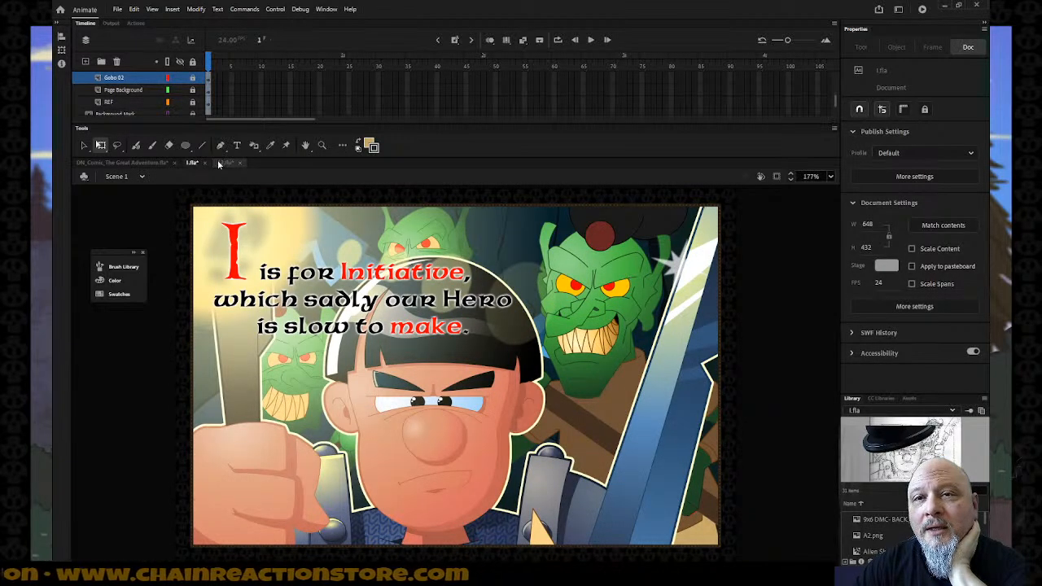
left_click(223, 163)
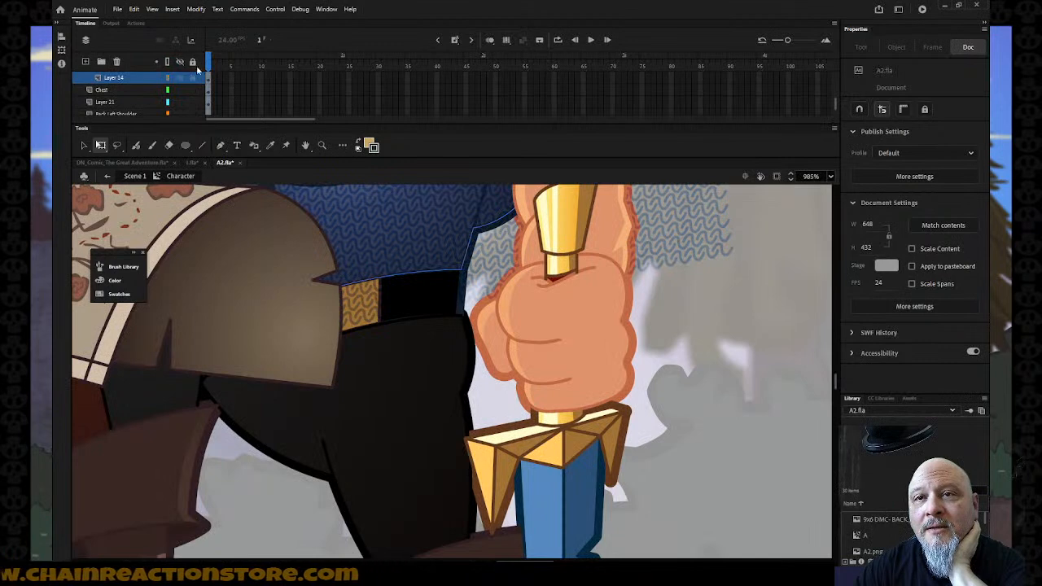
left_click(239, 163)
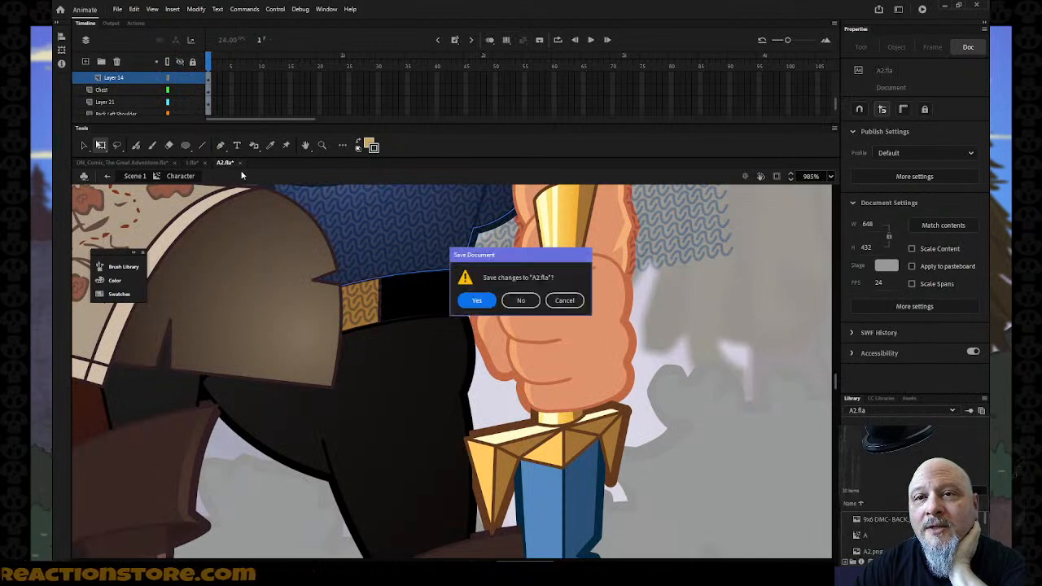
left_click(515, 301)
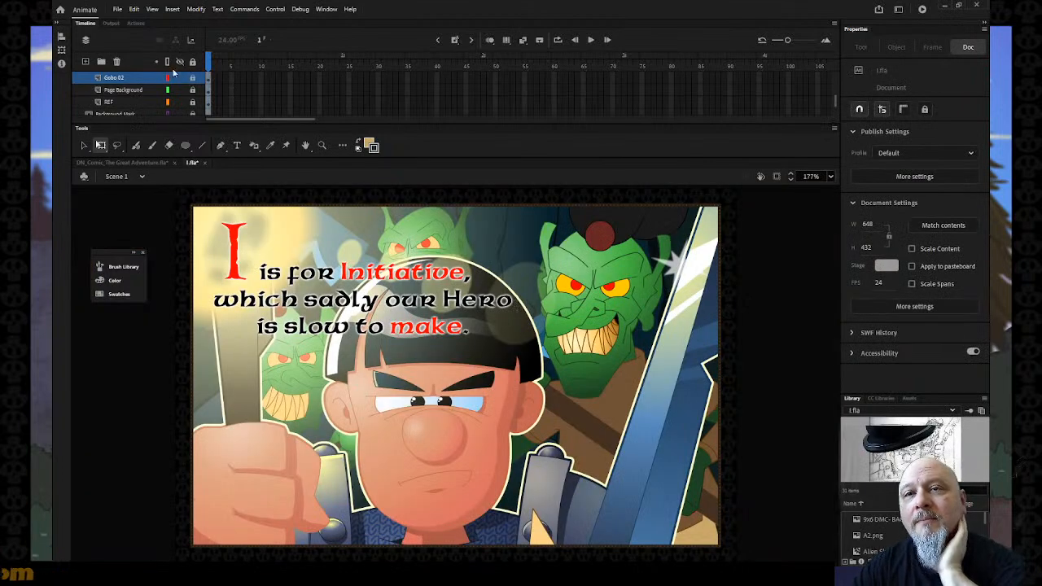
Step: Save the I.fla document containing the "Initiative" page
left_click(119, 10)
left_click(135, 97)
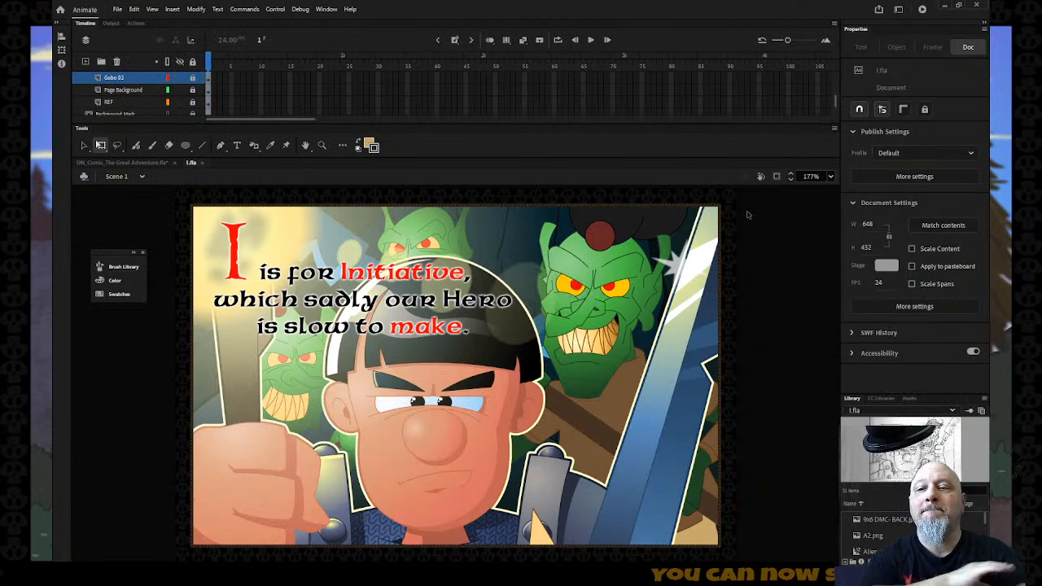